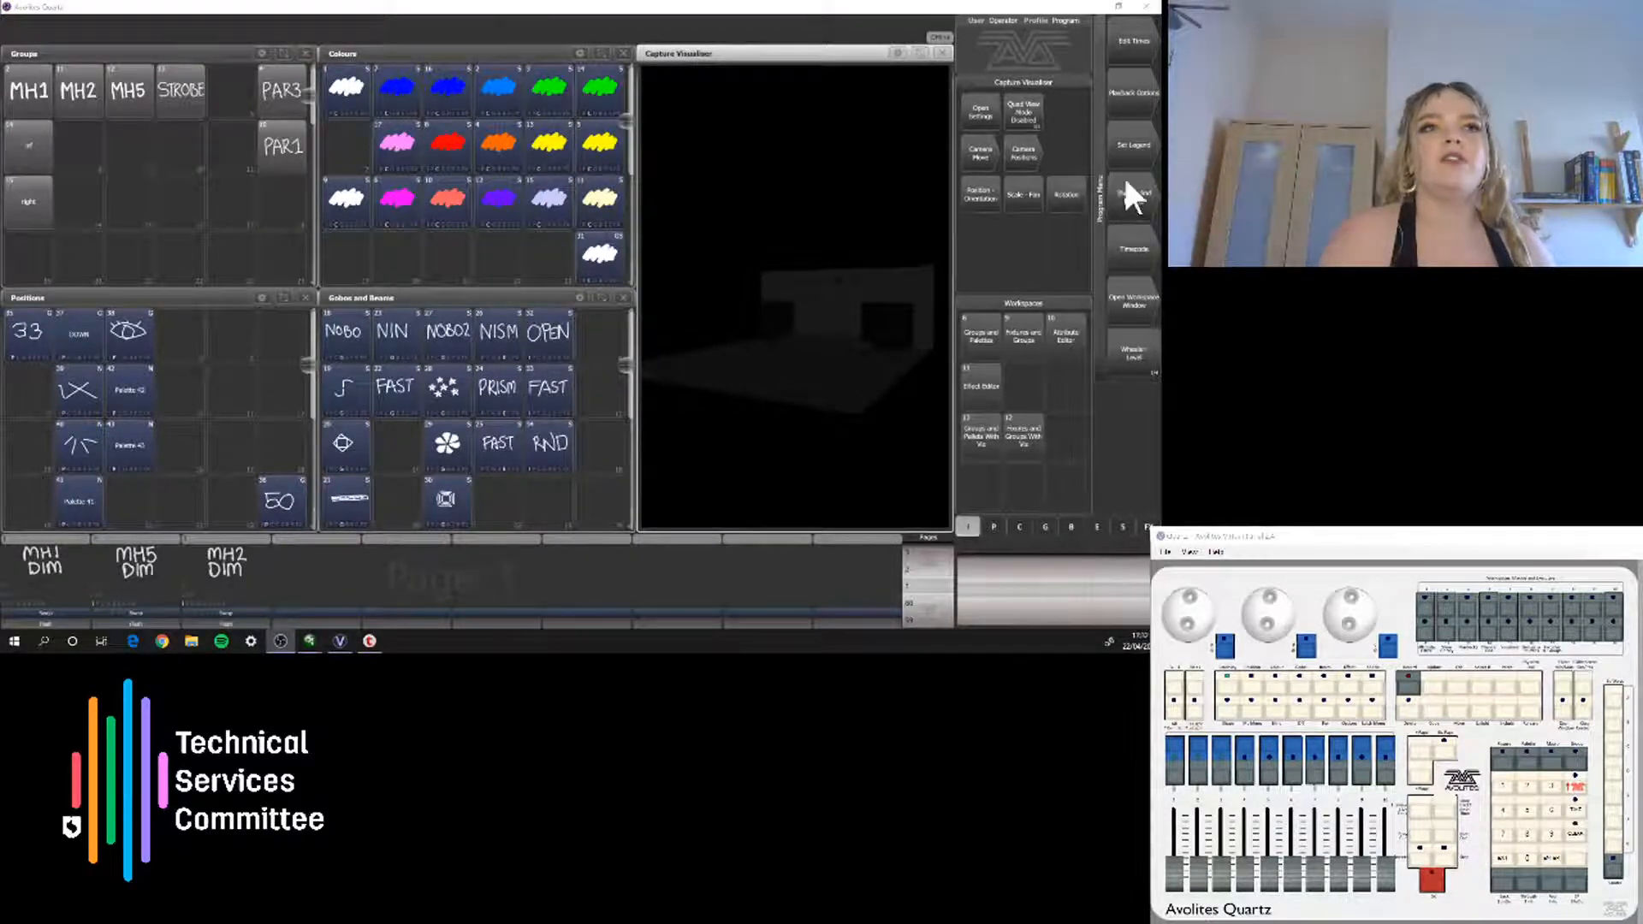
Clear the programmer and raise the MH1, MH5 and MH2 dimmer playbacks to full
{"action": "left_click", "coordinate": [1130, 197]}
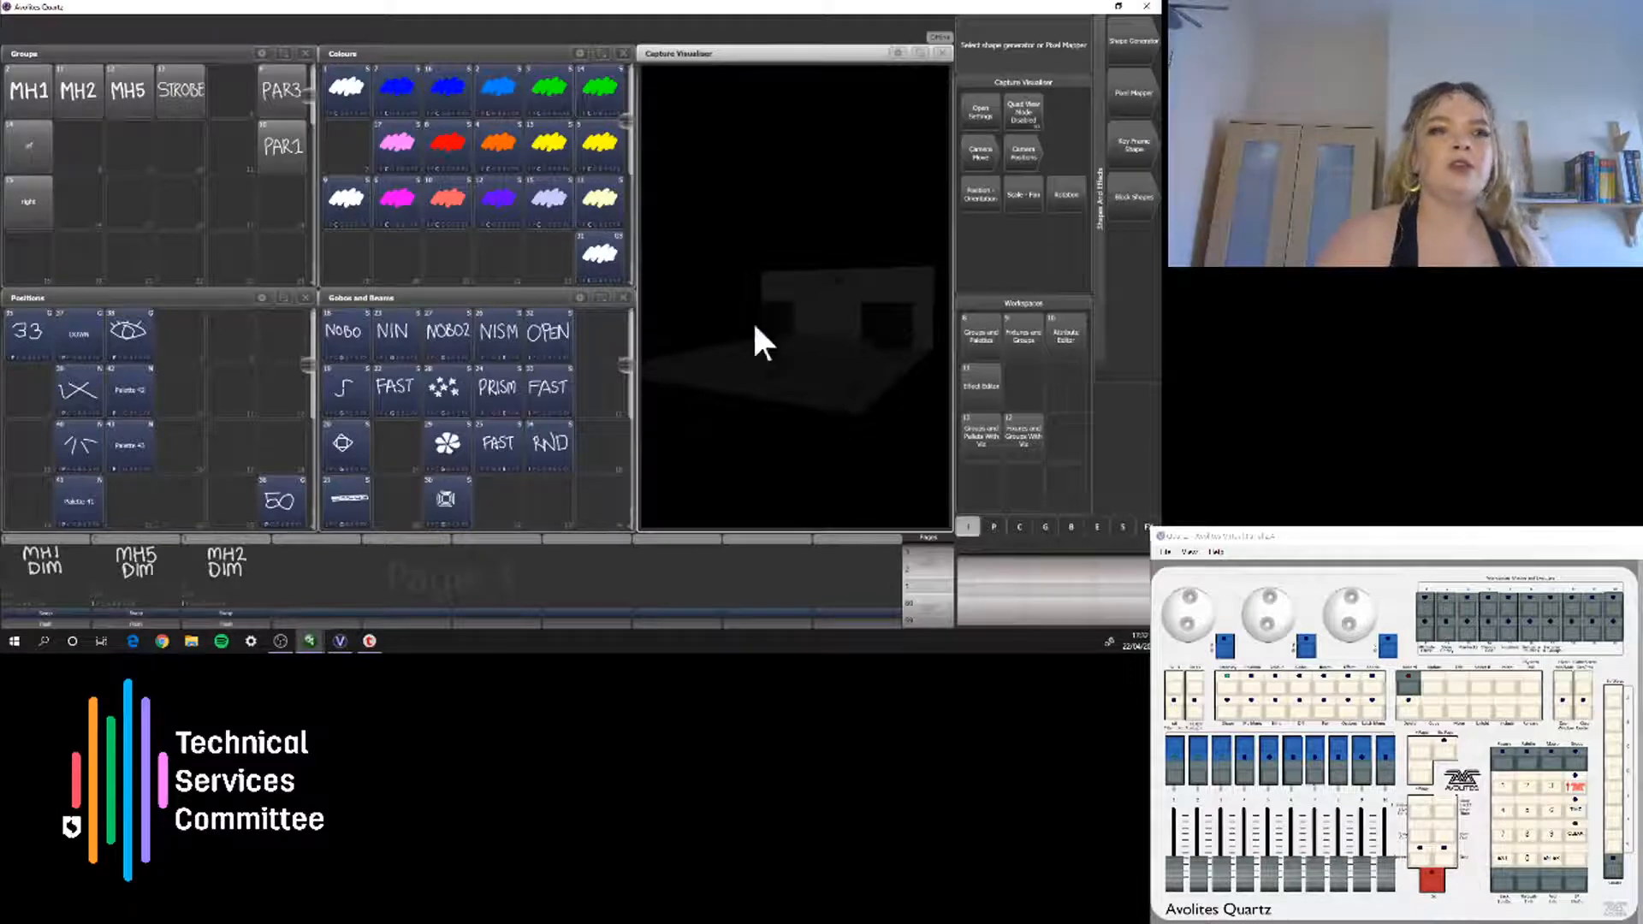
{"action": "left_click", "coordinate": [1536, 884]}
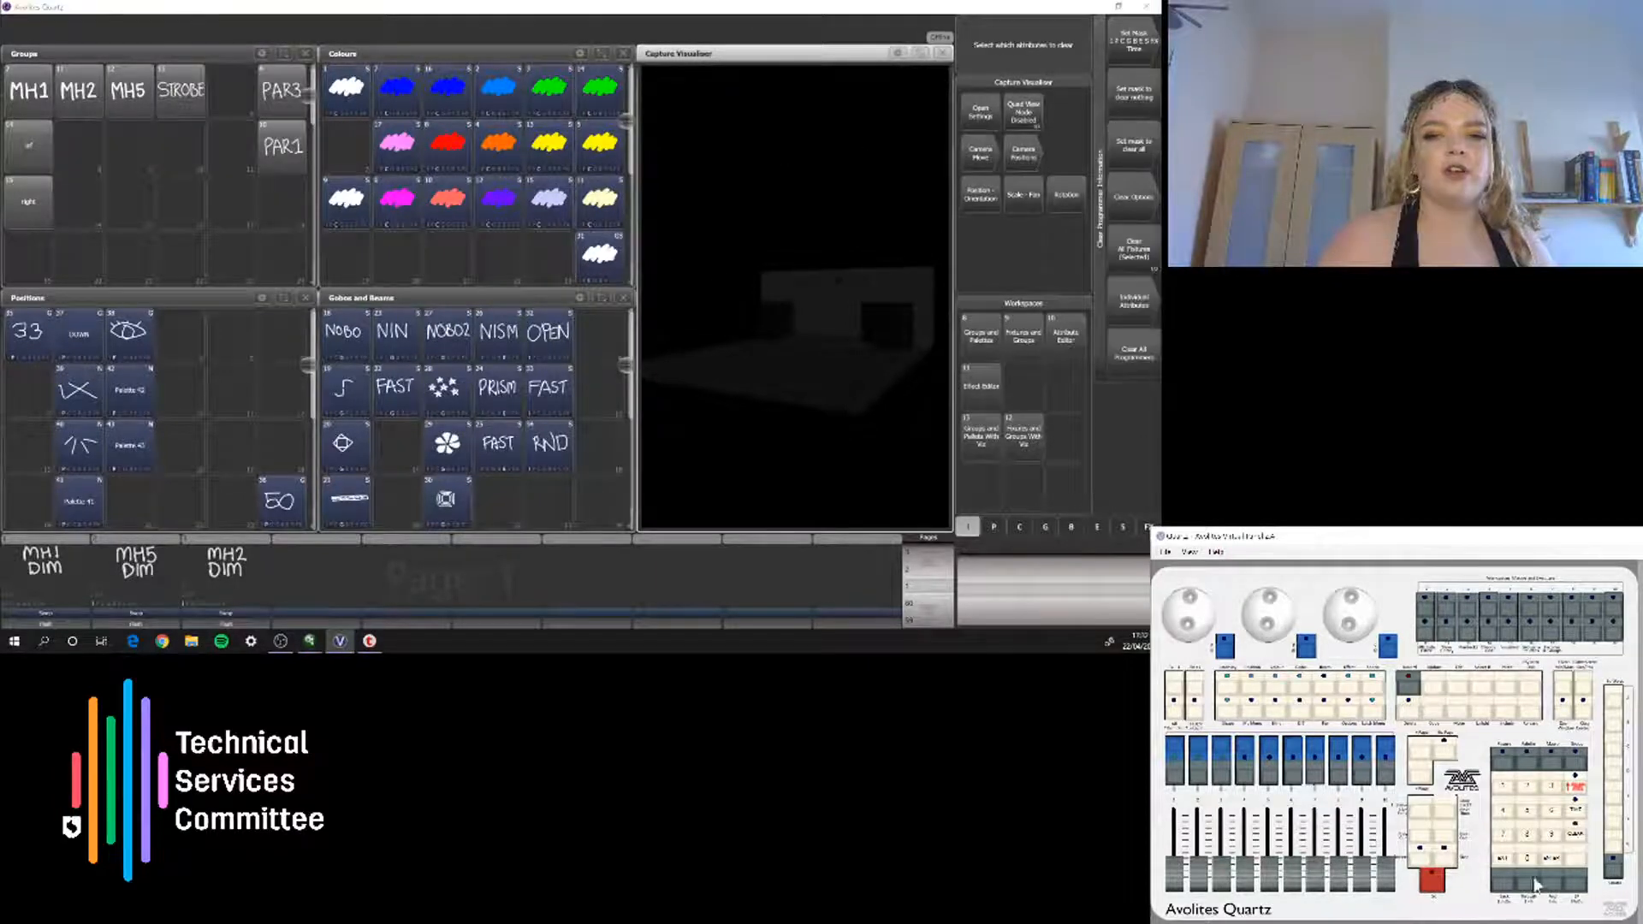
{"action": "left_click", "coordinate": [1537, 884]}
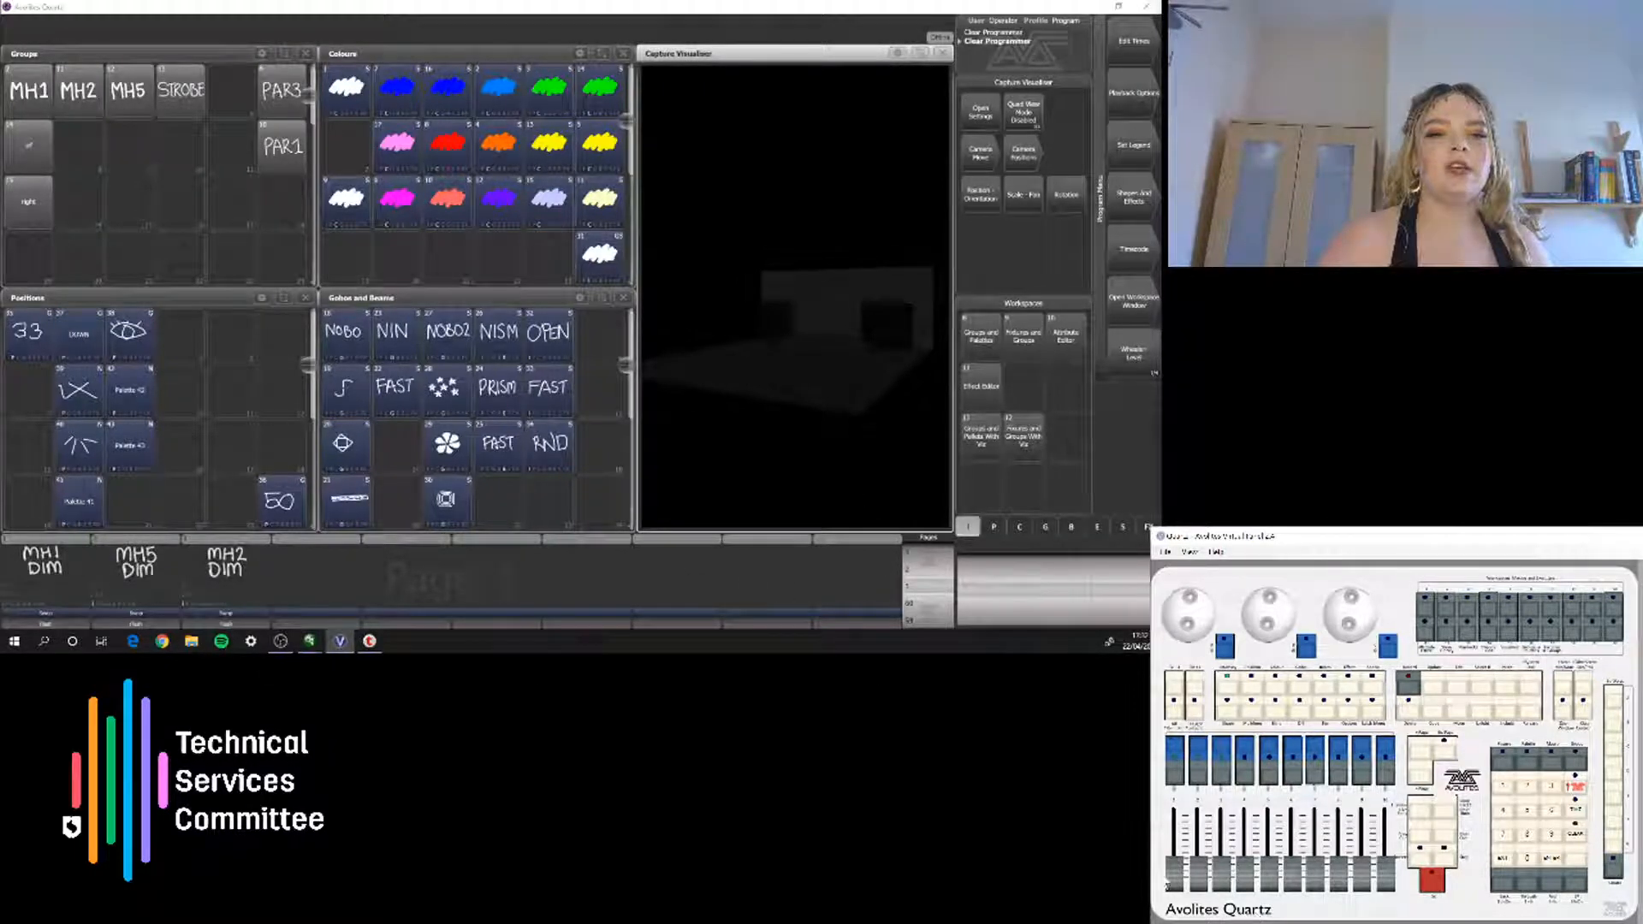
{"action": "left_click_drag", "start_coordinate": [1177, 879], "coordinate": [1199, 807]}
{"action": "left_click_drag", "start_coordinate": [1175, 886], "coordinate": [1175, 809]}
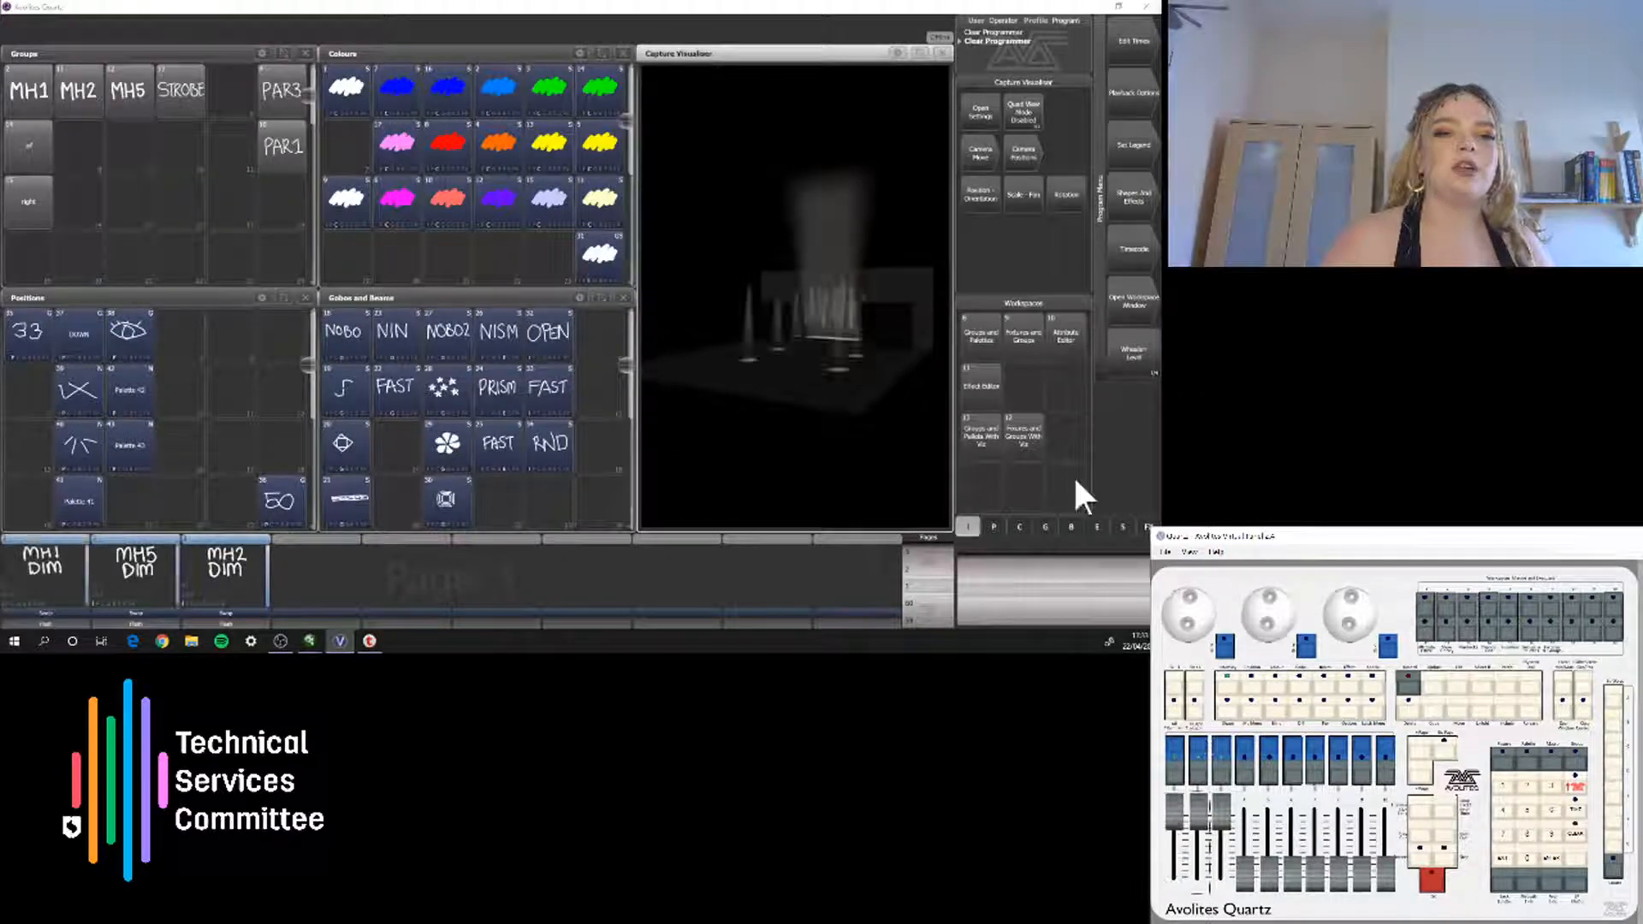
Try the stored position palettes on the moving heads, including the eye, fanned-out and crossed ones, and finish with the Down palette
{"action": "left_click_drag", "start_coordinate": [68, 334], "coordinate": [126, 344]}
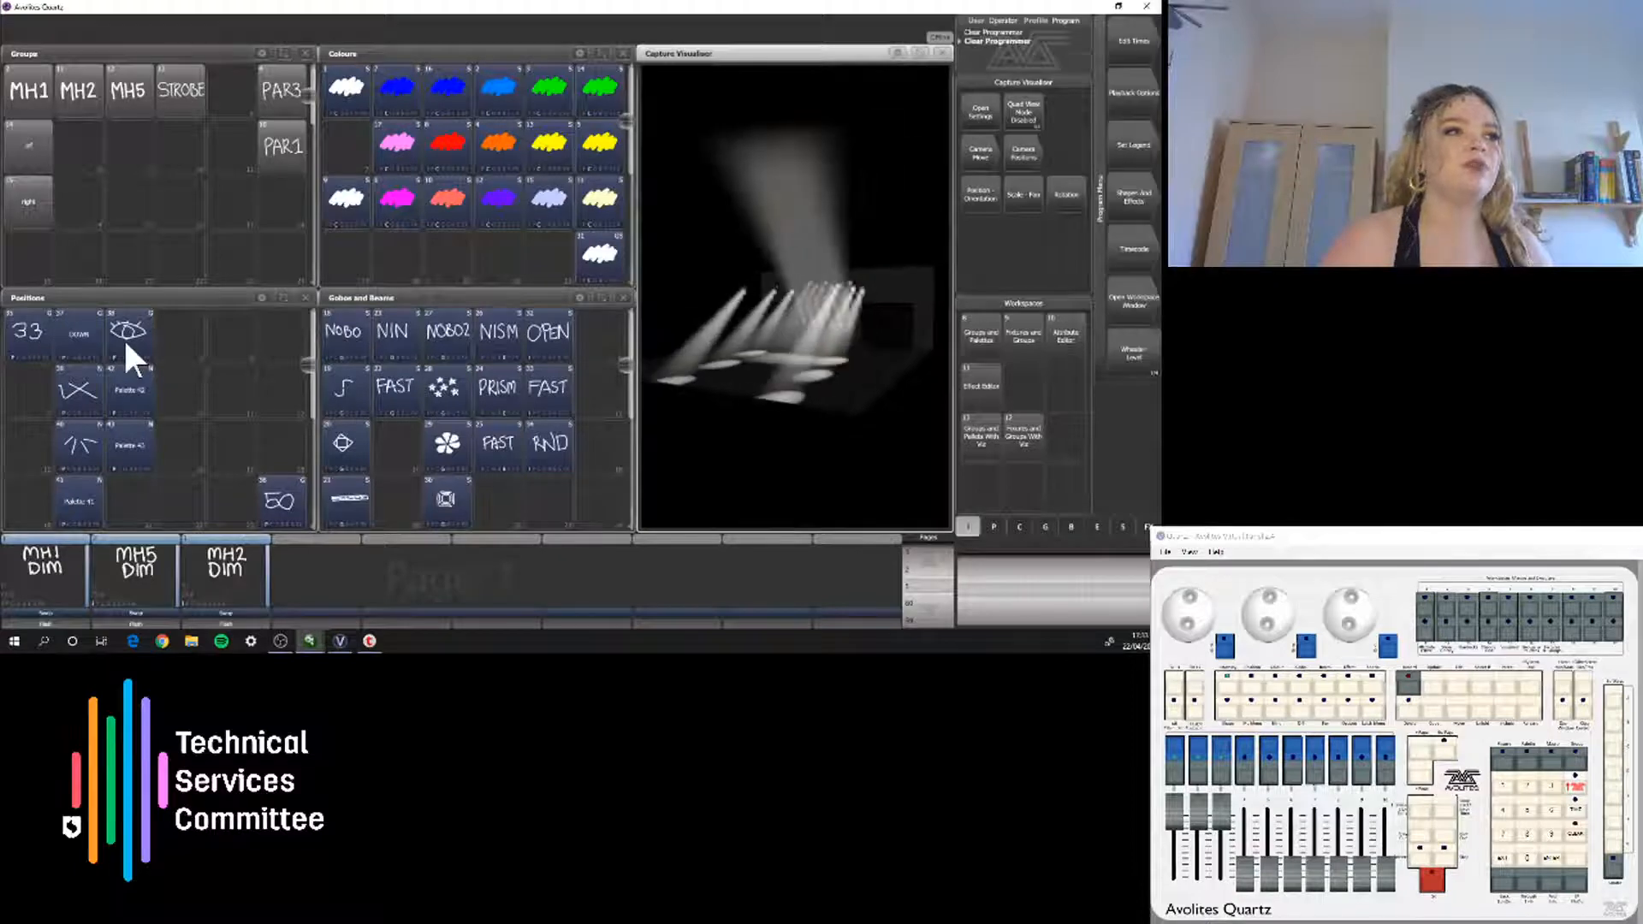
{"action": "left_click", "coordinate": [126, 343]}
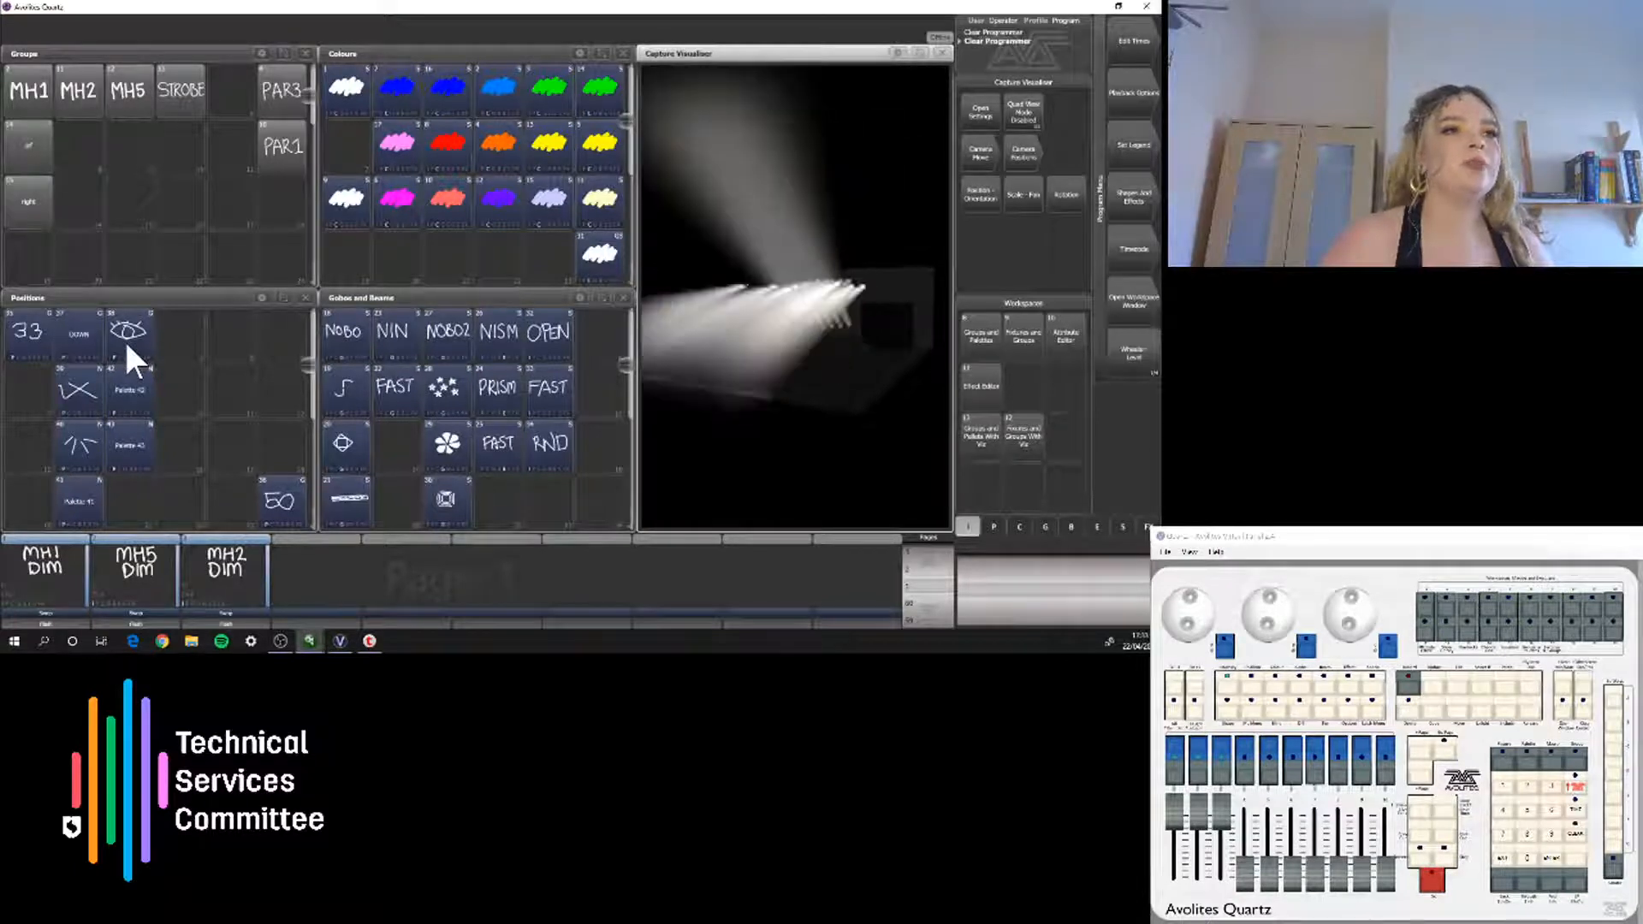
{"action": "left_click_drag", "start_coordinate": [88, 398], "coordinate": [116, 388]}
{"action": "left_click", "coordinate": [76, 446]}
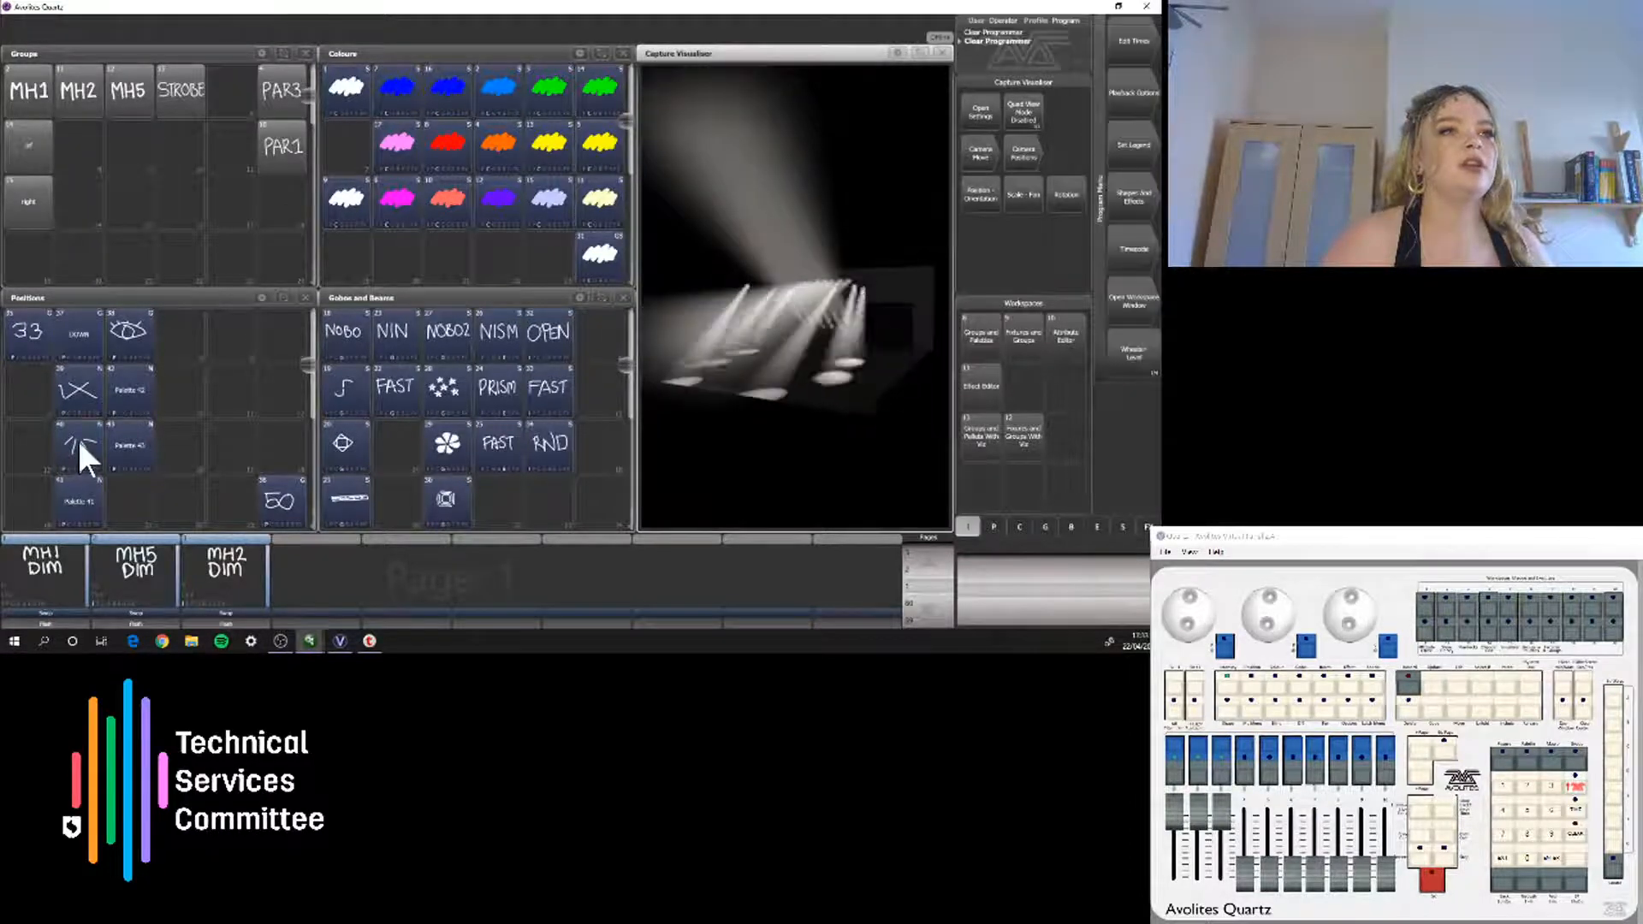
{"action": "left_click", "coordinate": [82, 390]}
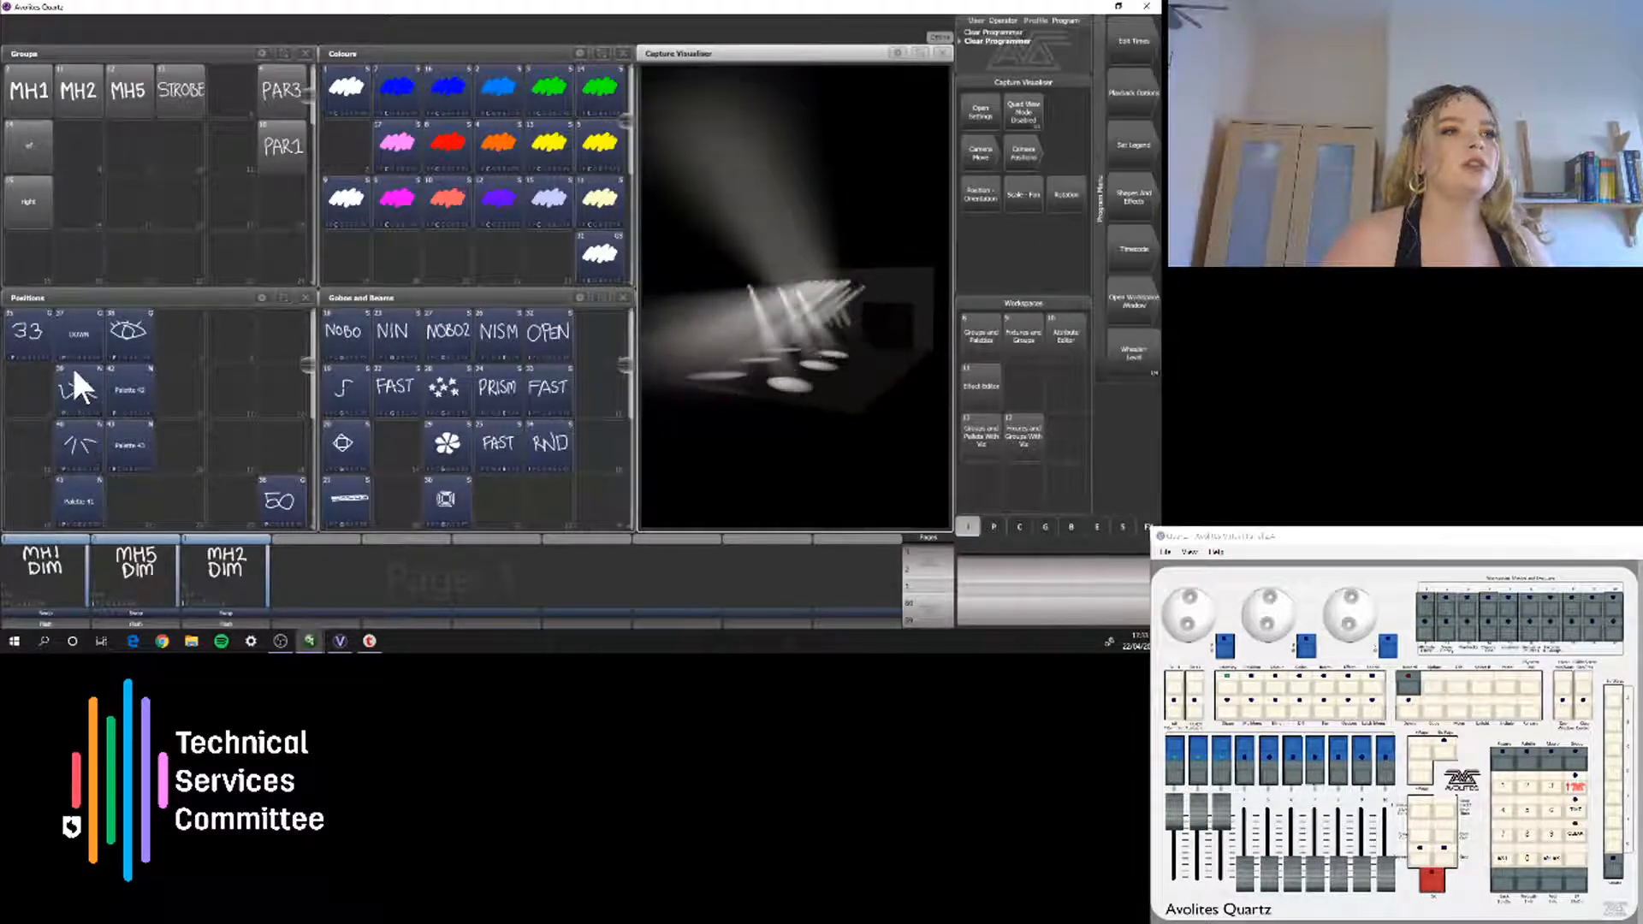
{"action": "left_click", "coordinate": [78, 346]}
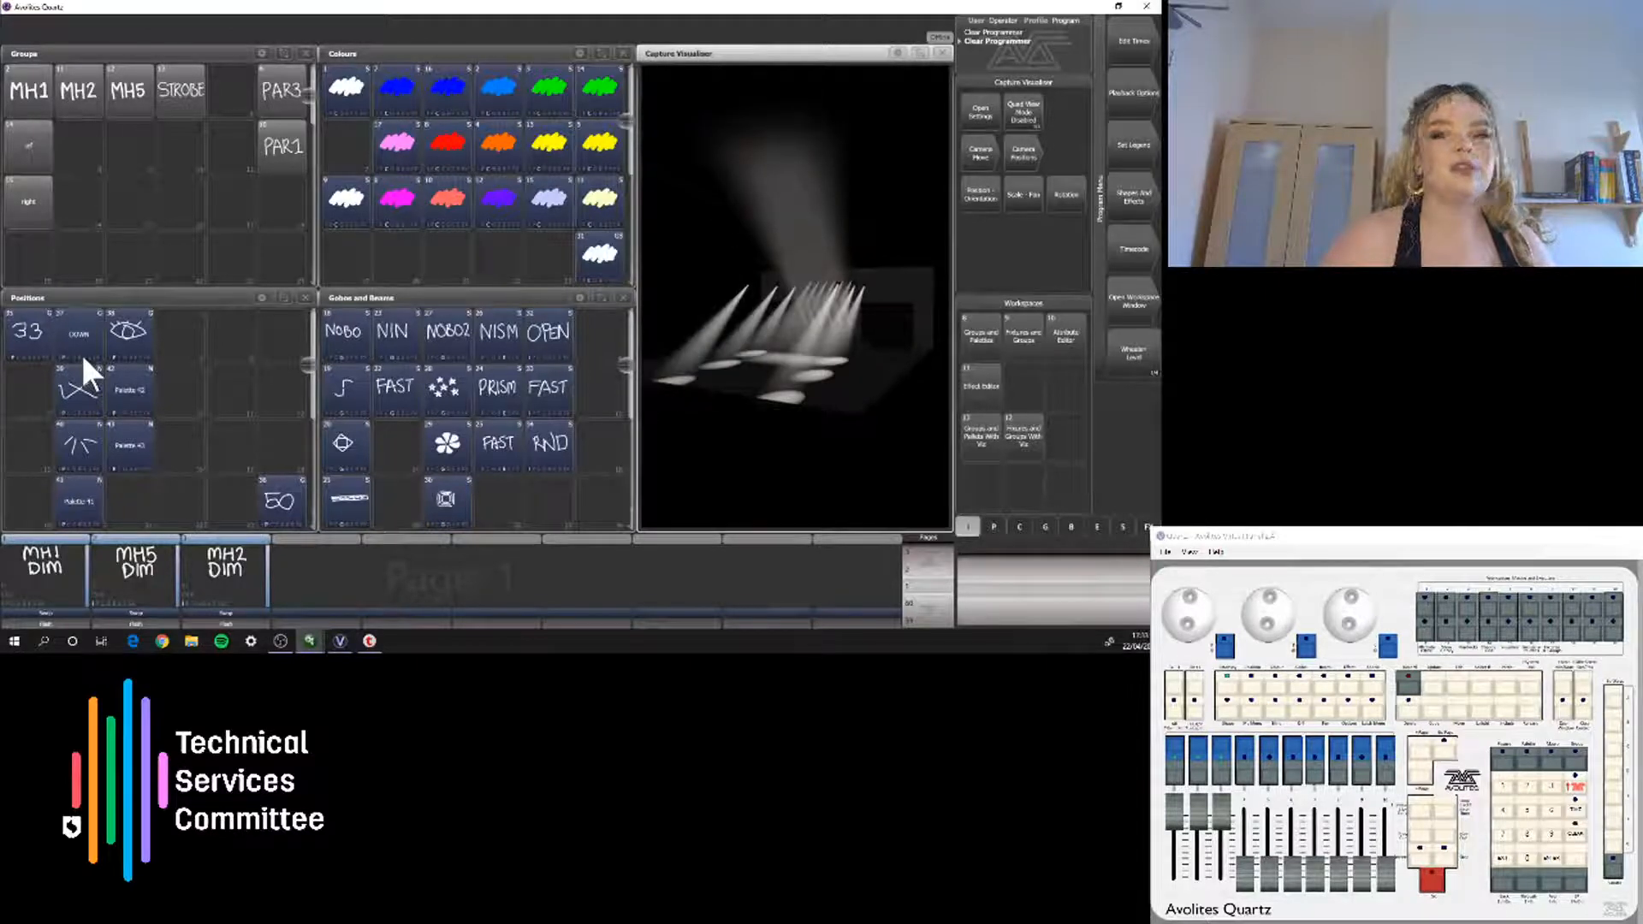
{"action": "left_click", "coordinate": [75, 353]}
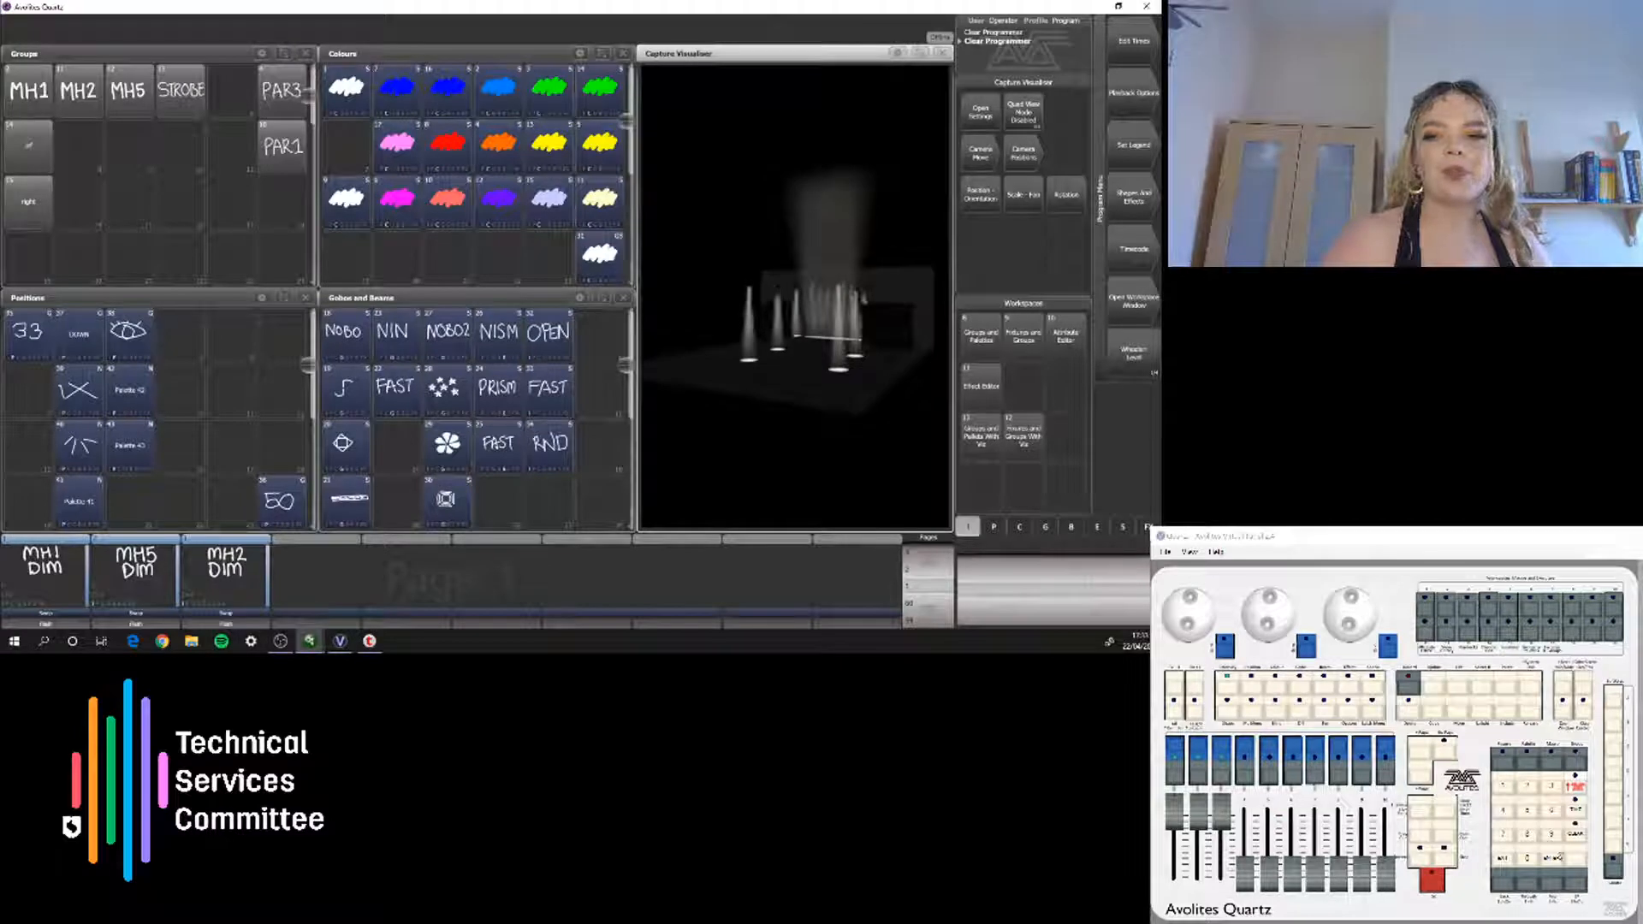
Clear the programmer and lower the MH2 and MH5 dimmer playbacks to zero
{"action": "left_click", "coordinate": [1575, 836]}
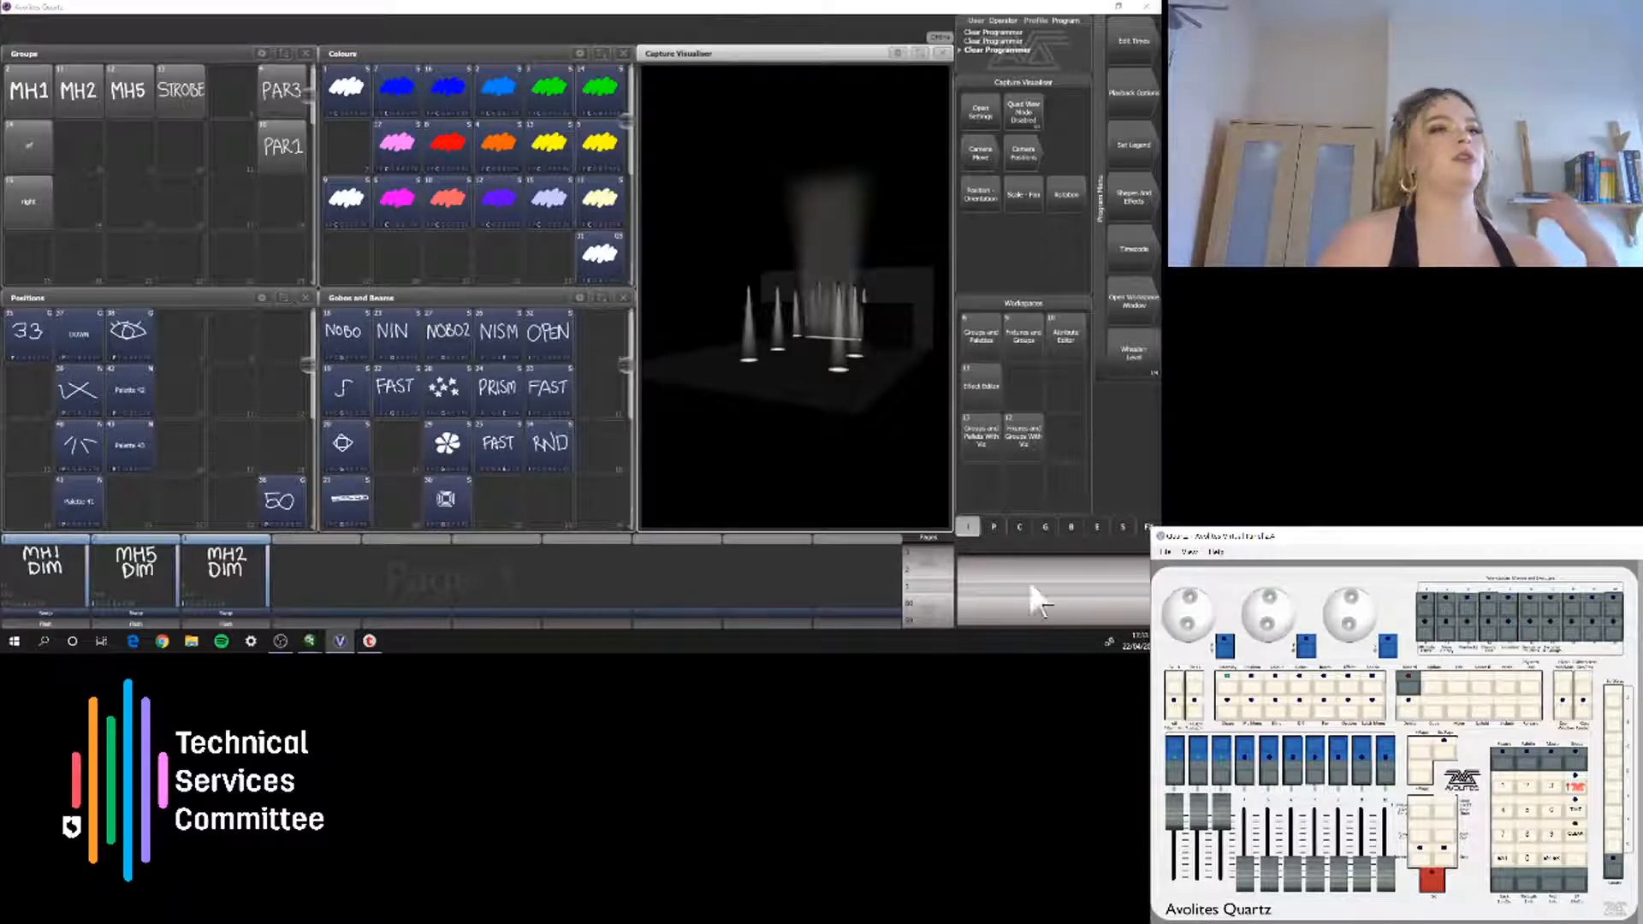
{"action": "left_click_drag", "start_coordinate": [1219, 822], "coordinate": [1220, 878]}
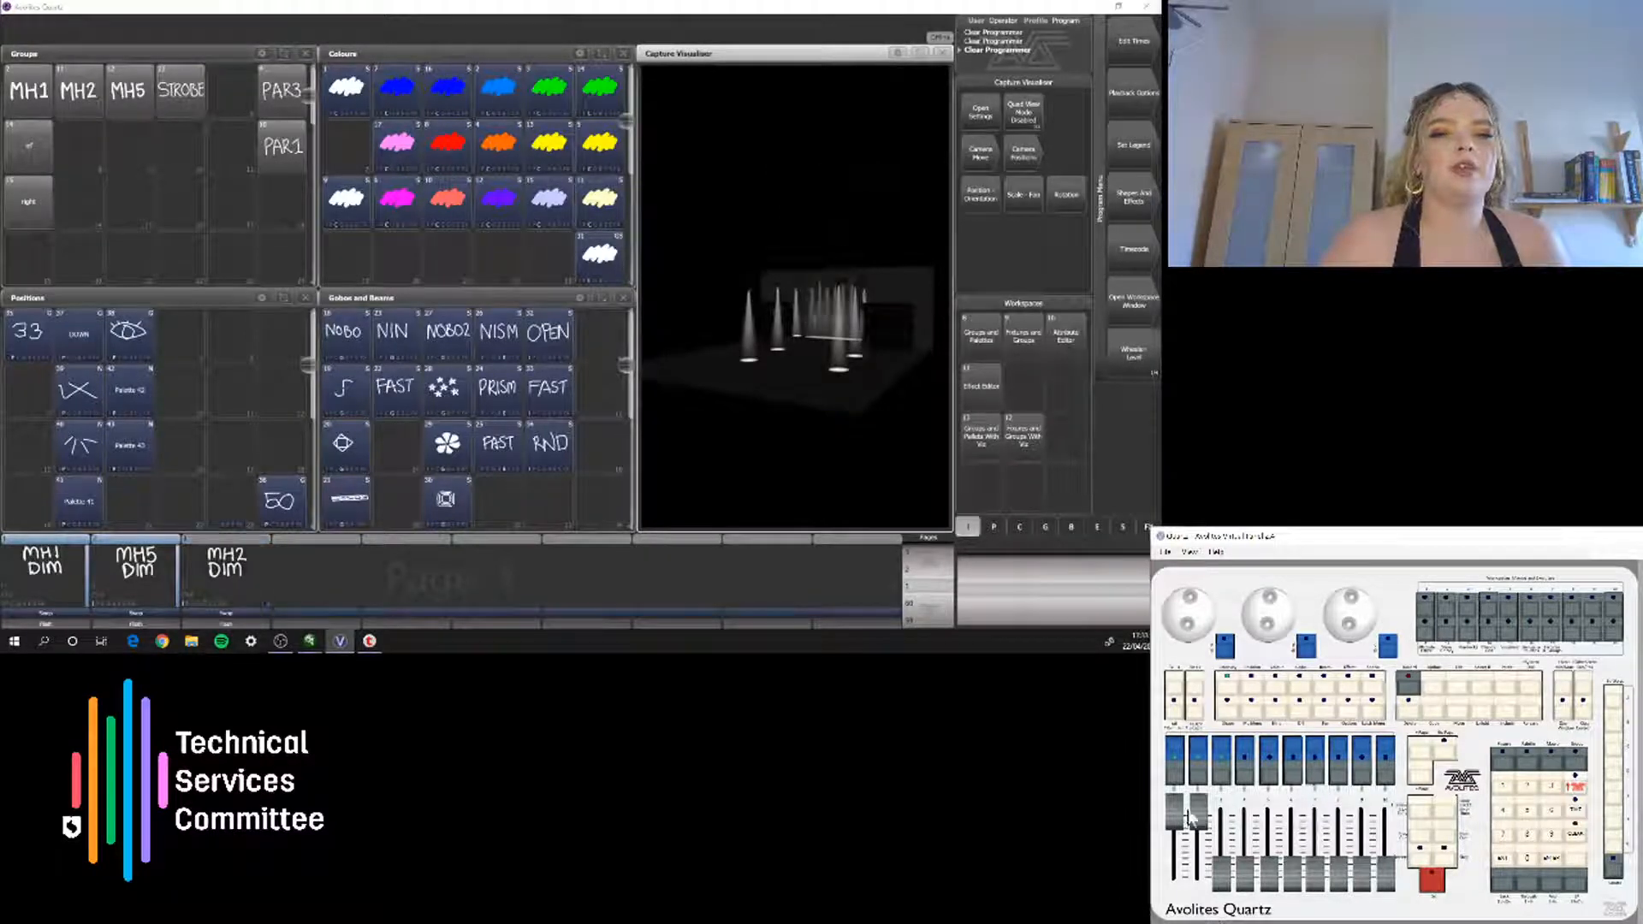
{"action": "left_click_drag", "start_coordinate": [1197, 820], "coordinate": [1205, 920]}
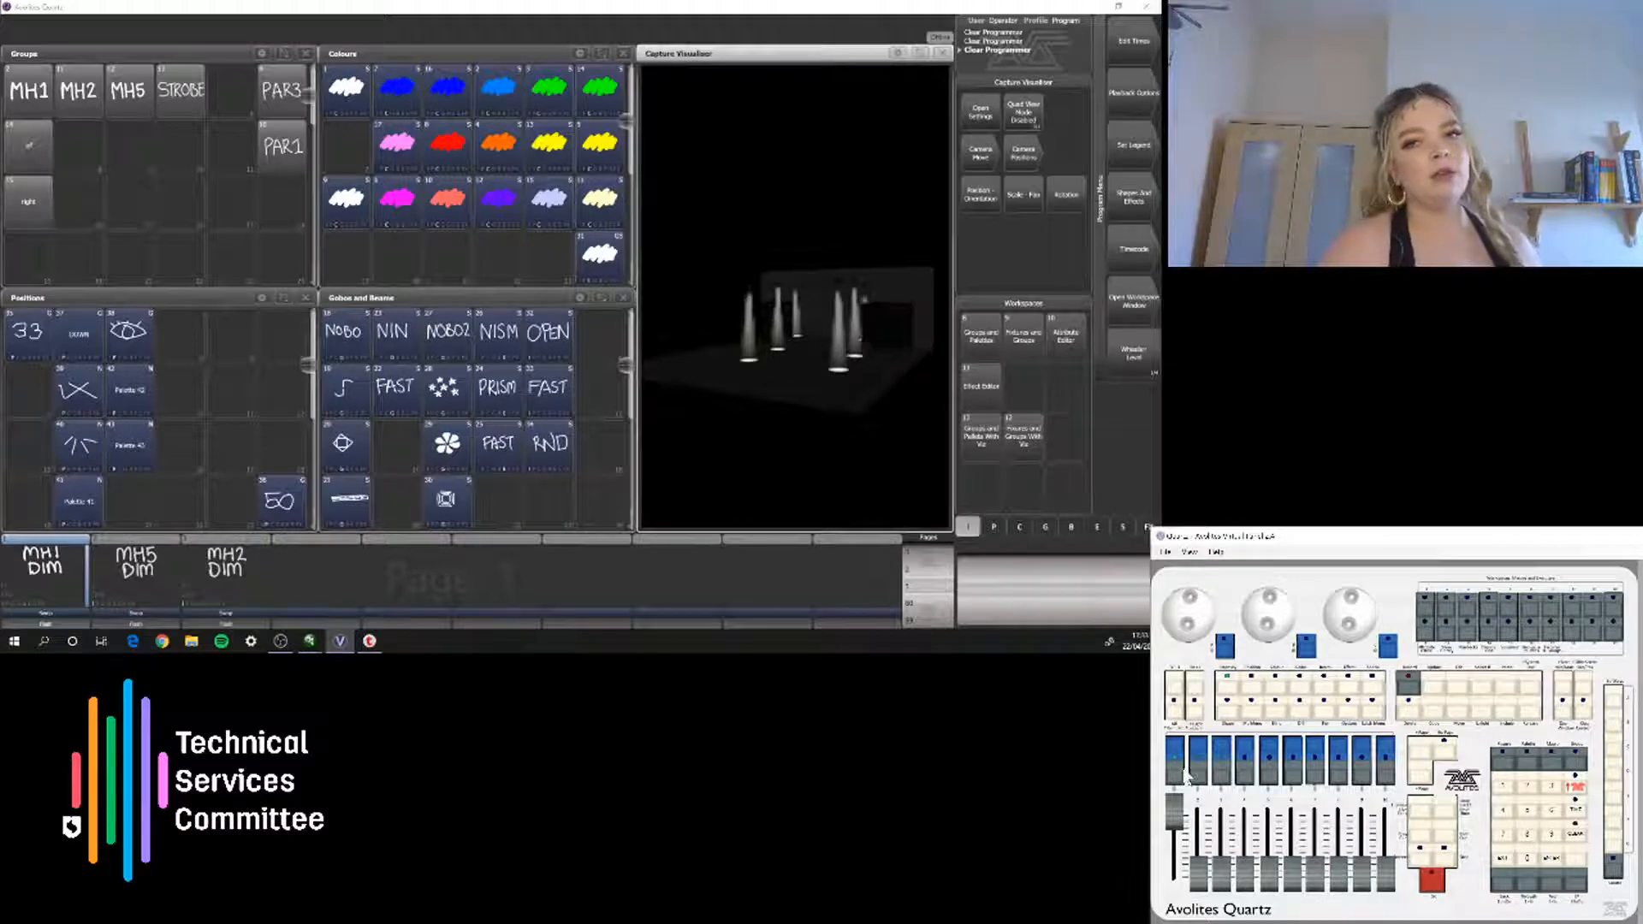
Select the MH1 group and examine the shape categories offered for a new shape in the Shape Generator
{"action": "left_click", "coordinate": [27, 98]}
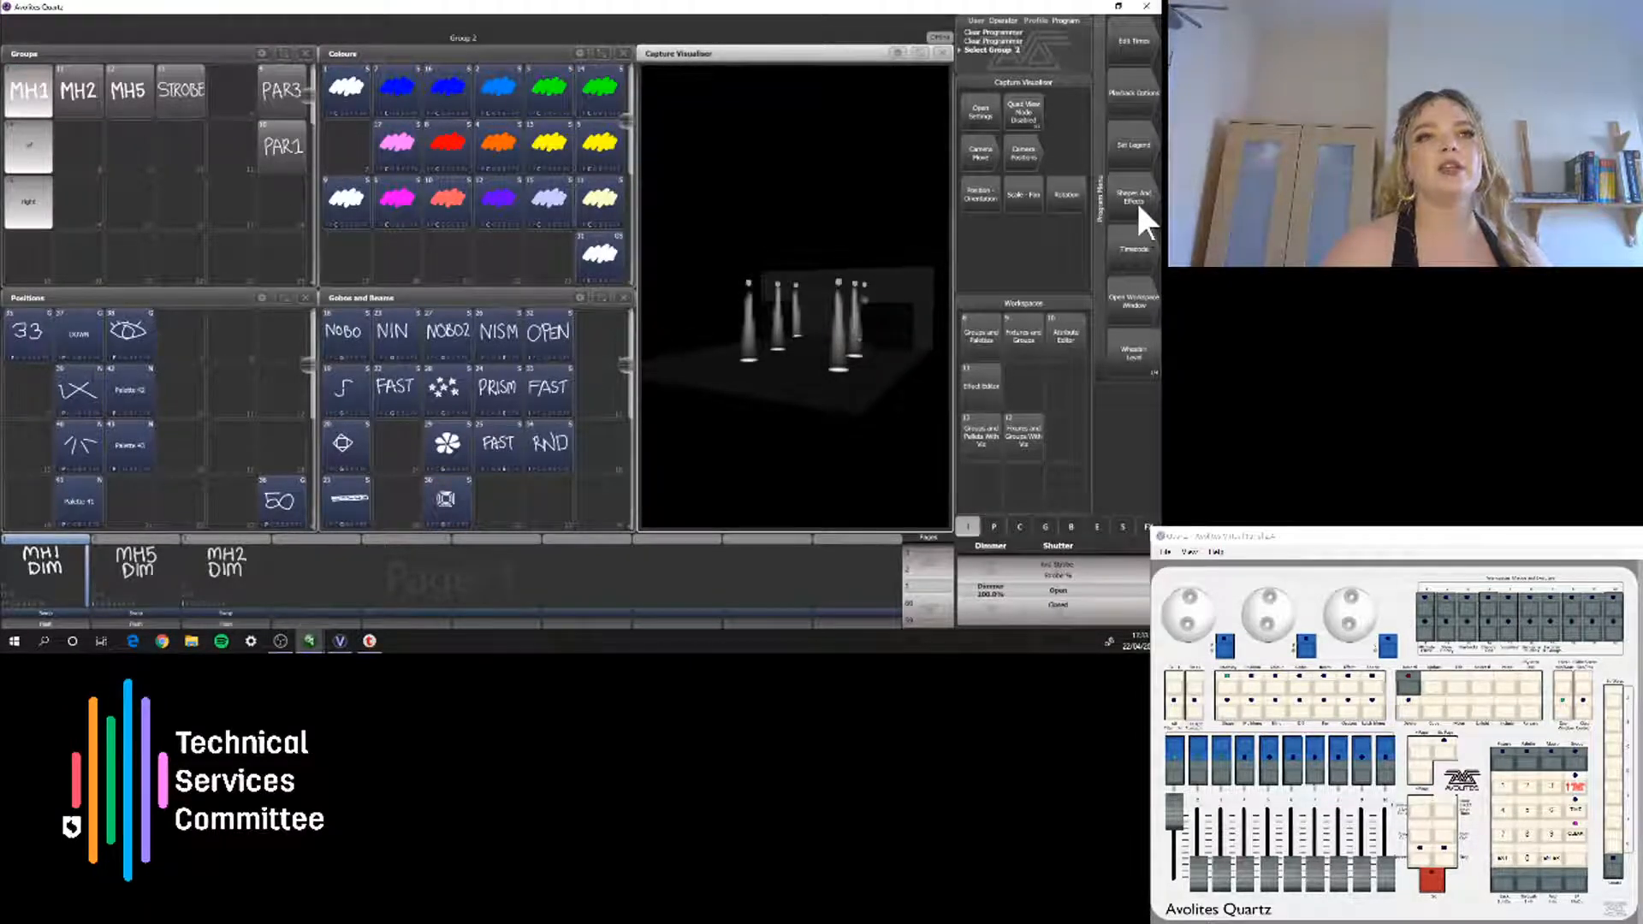
{"action": "left_click", "coordinate": [1137, 198]}
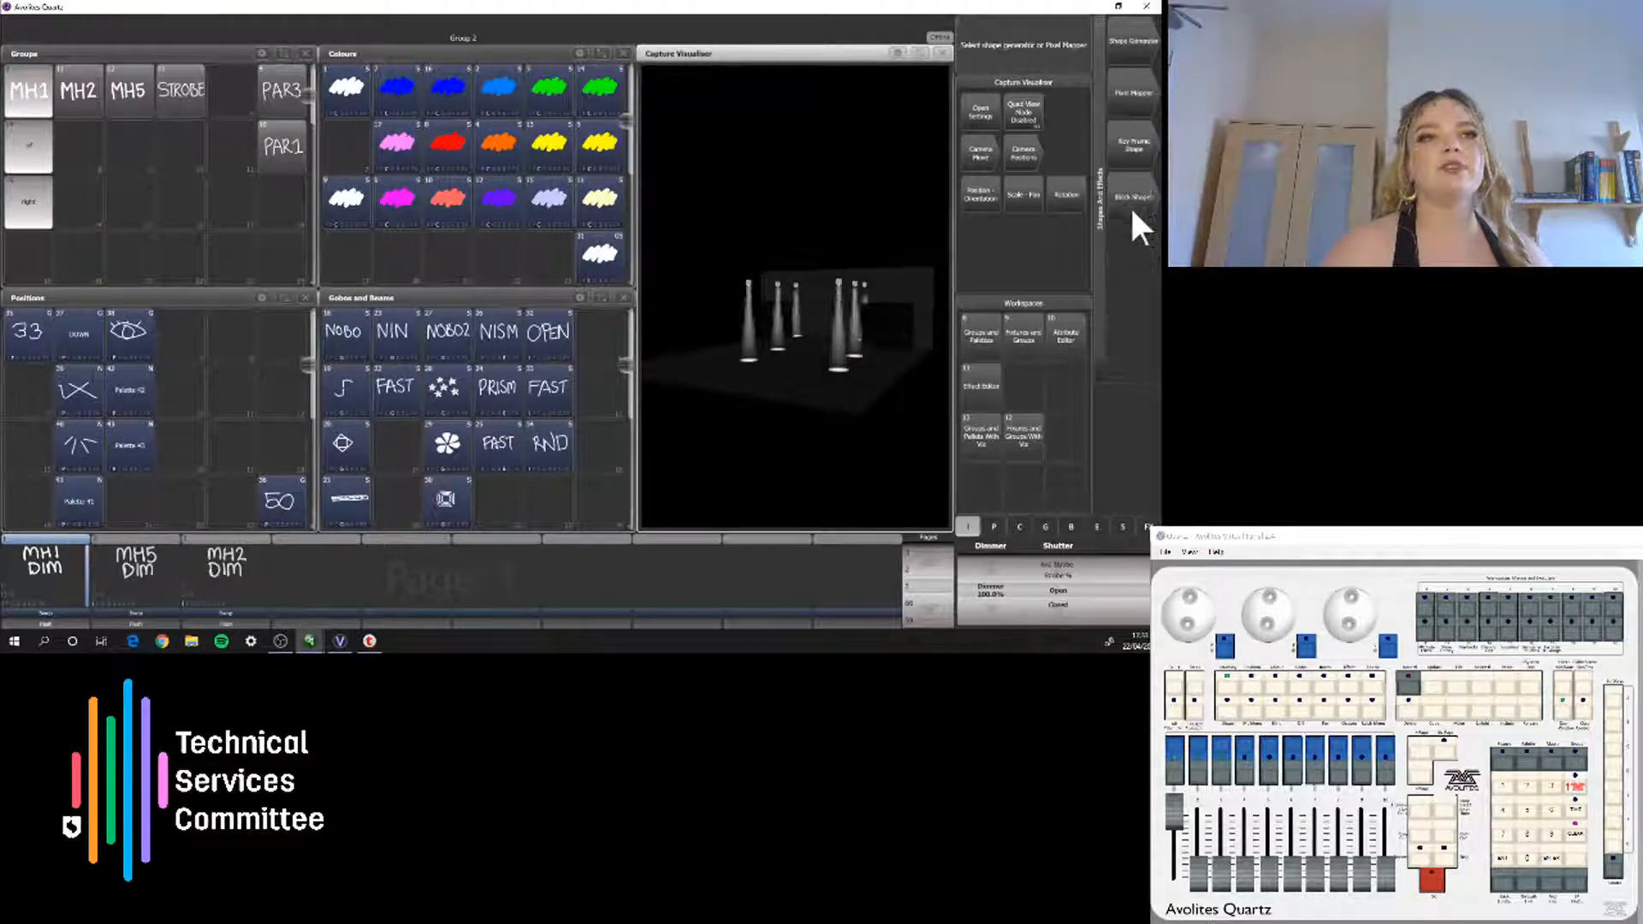
{"action": "left_click", "coordinate": [1138, 44]}
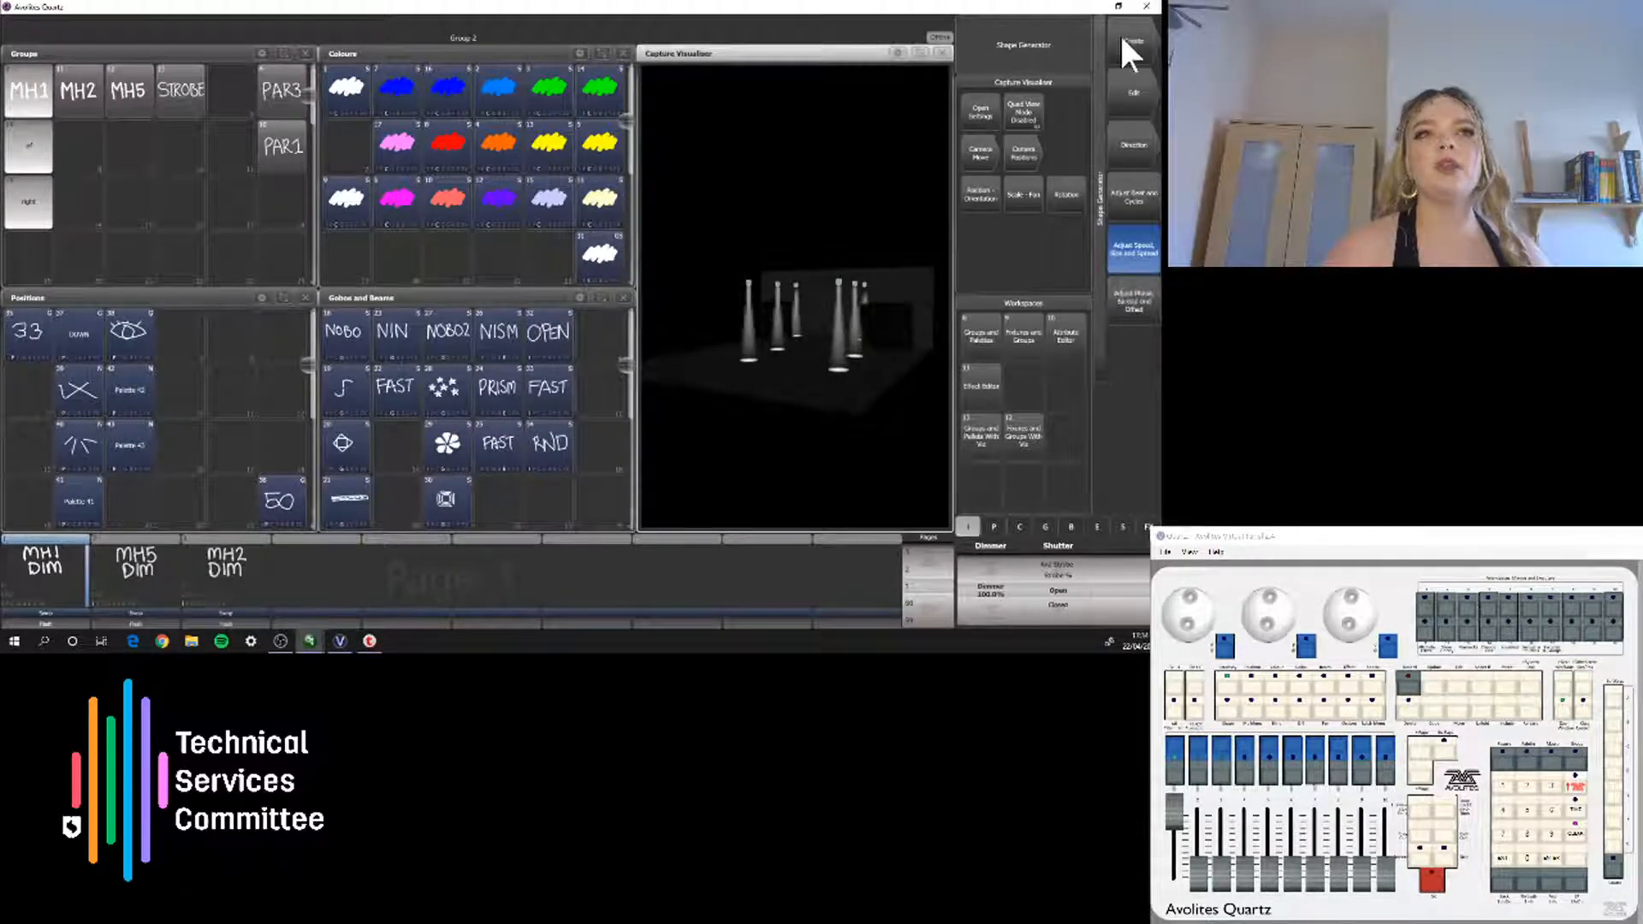
{"action": "left_click", "coordinate": [1130, 40]}
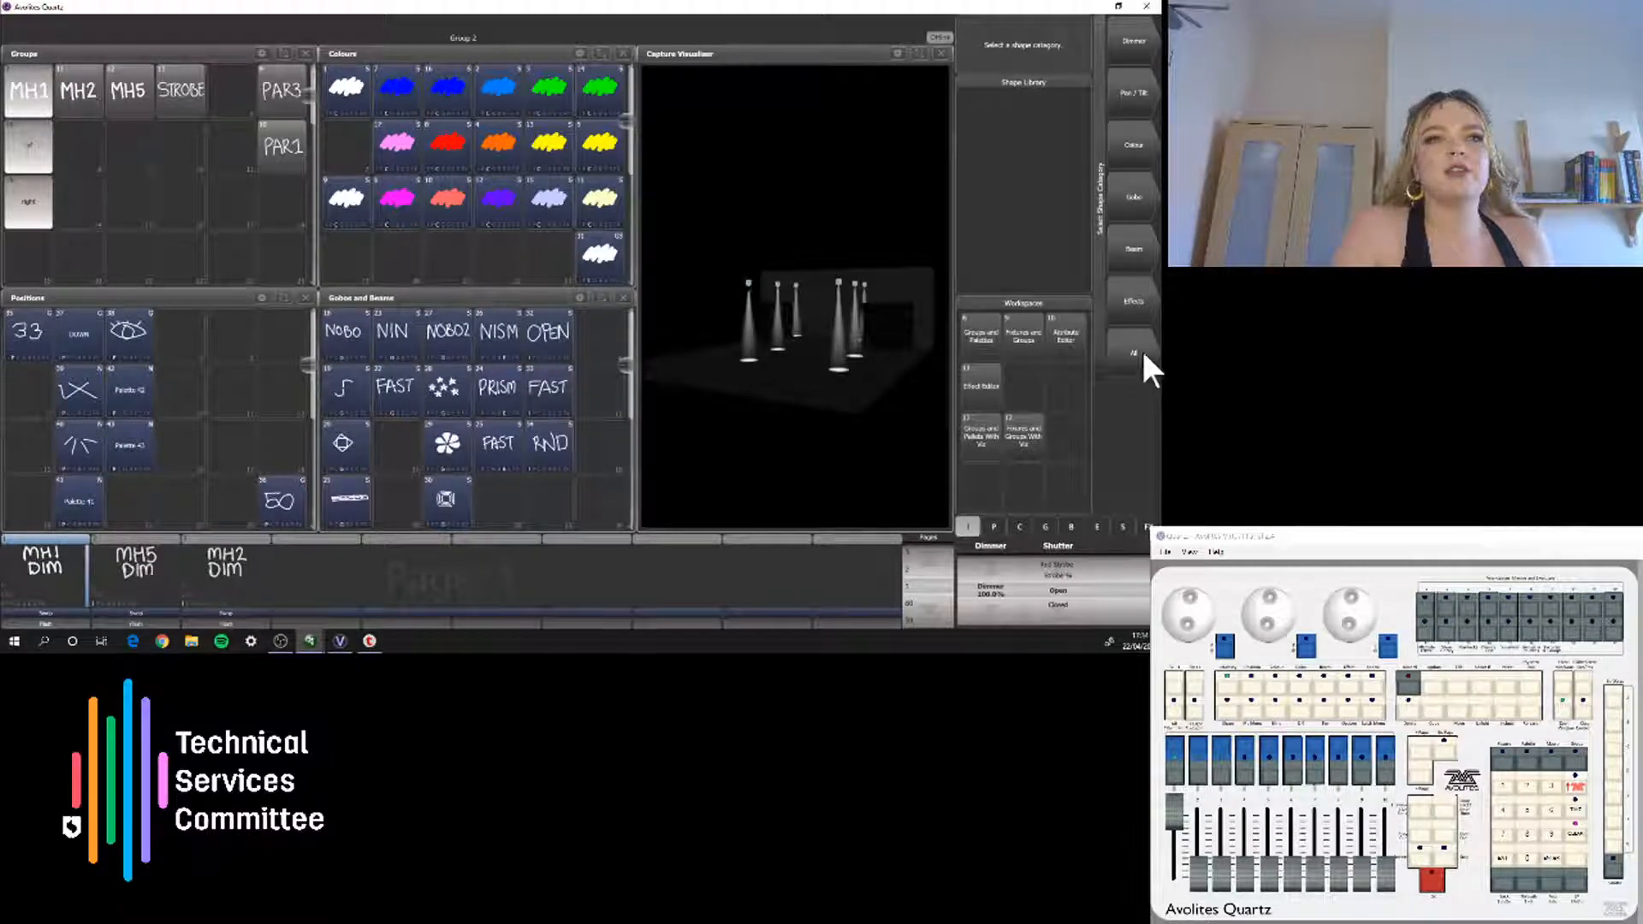
Enlarge the Capture Visualiser over the Colours and Gobos and Beams windows and record the layout as a workspace named Shapes
{"action": "left_click", "coordinate": [920, 53]}
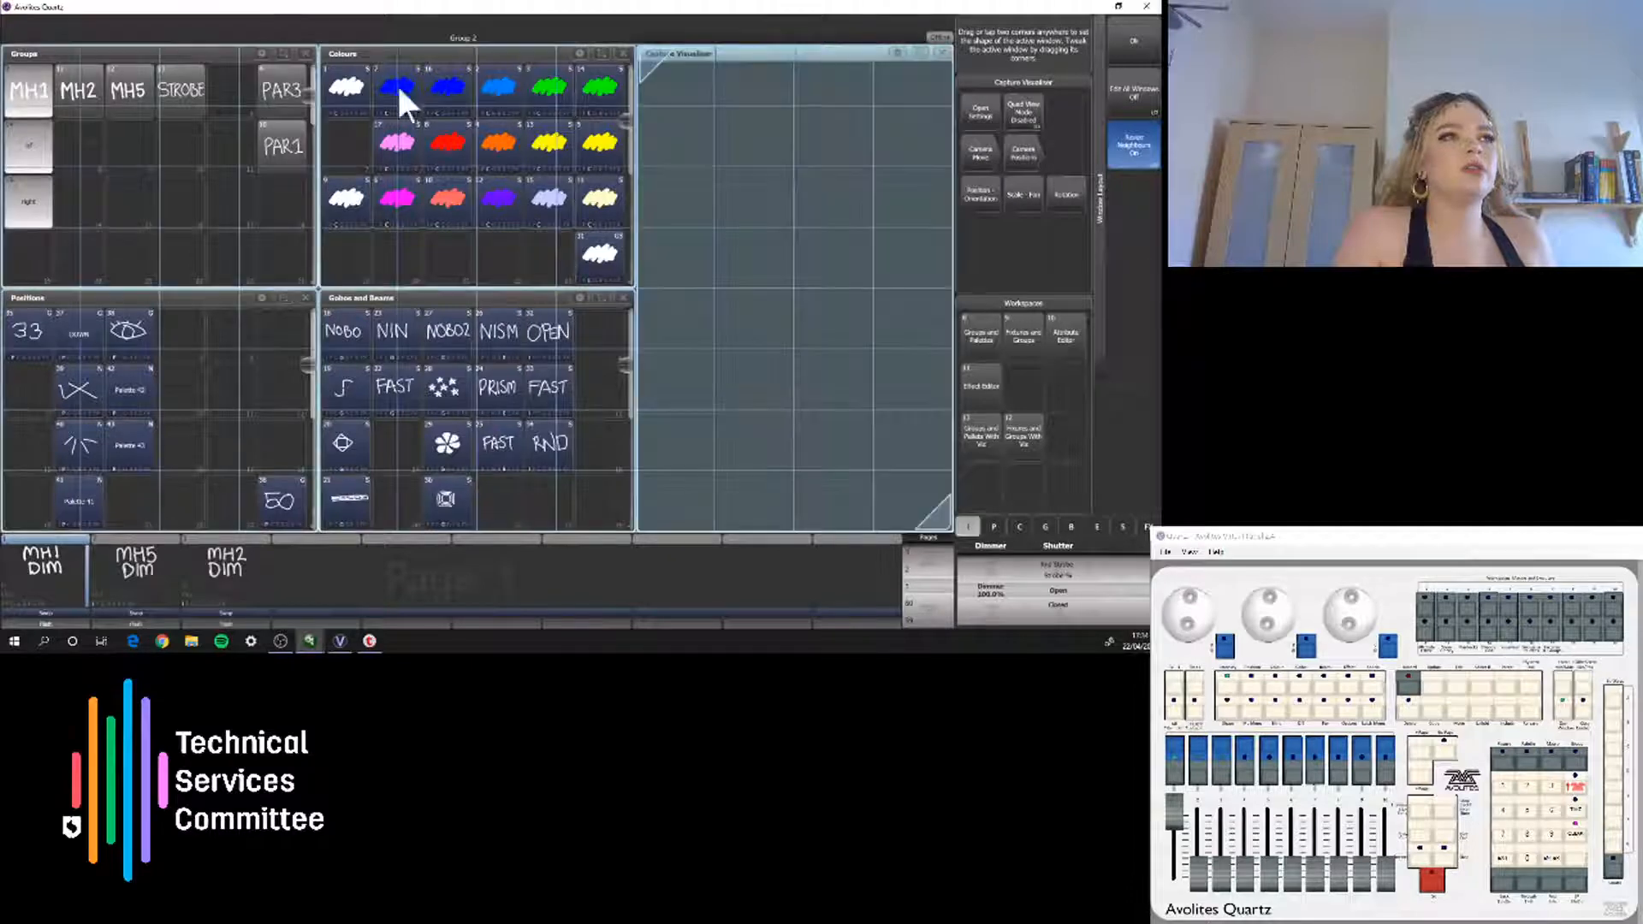
{"action": "left_click_drag", "start_coordinate": [341, 66], "coordinate": [947, 538]}
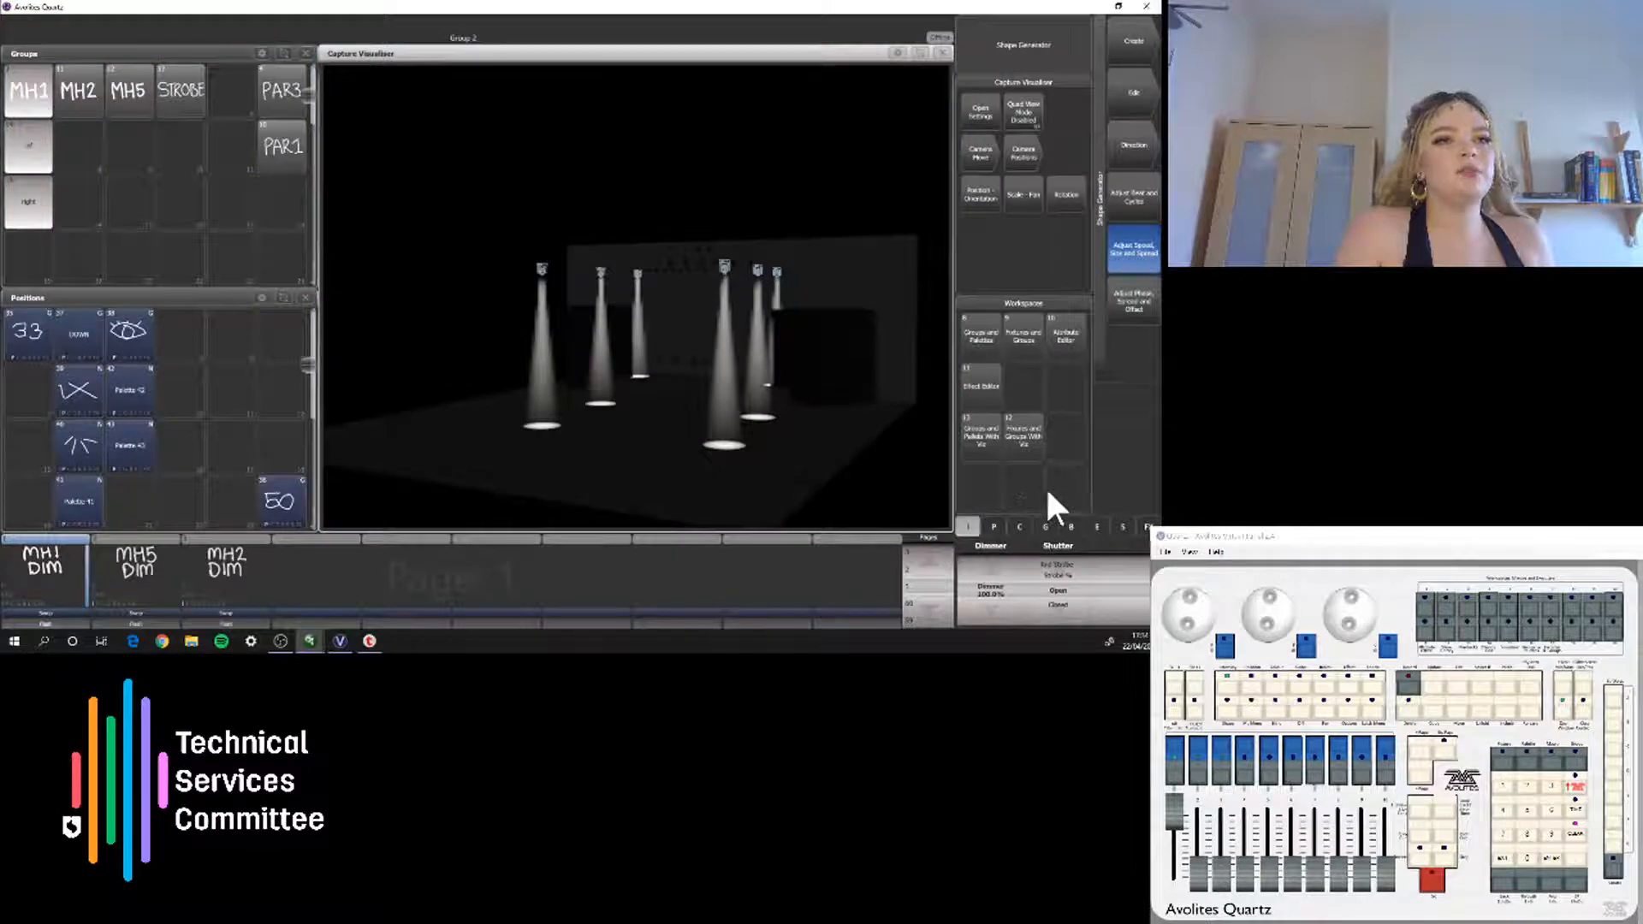
{"action": "left_click", "coordinate": [1061, 450]}
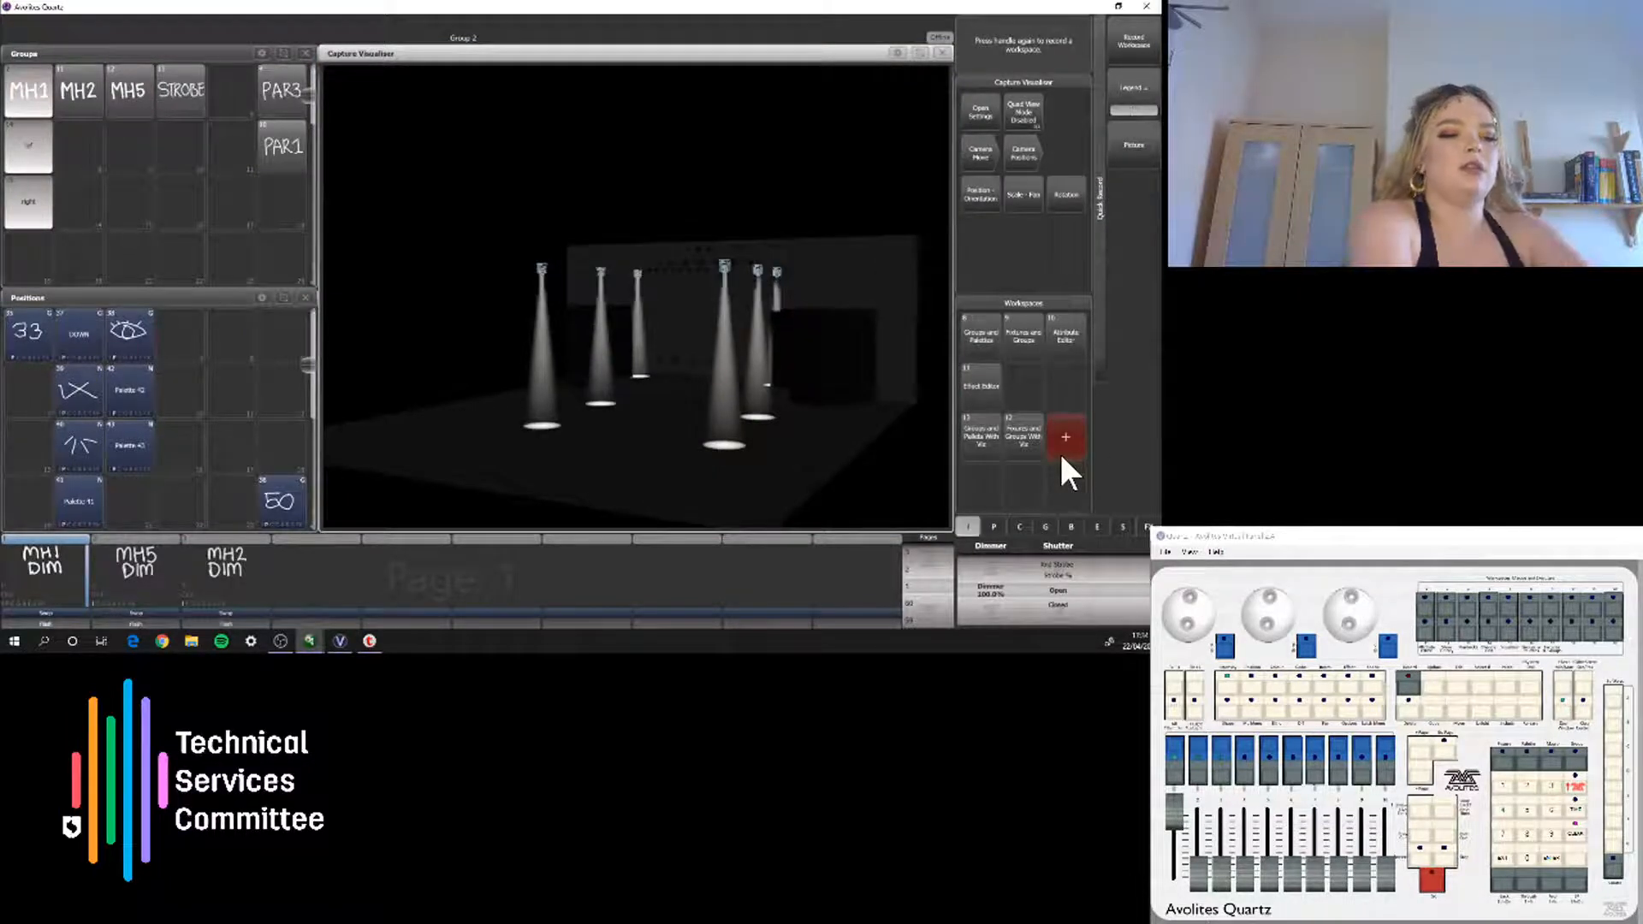
{"action": "left_click", "coordinate": [1064, 471]}
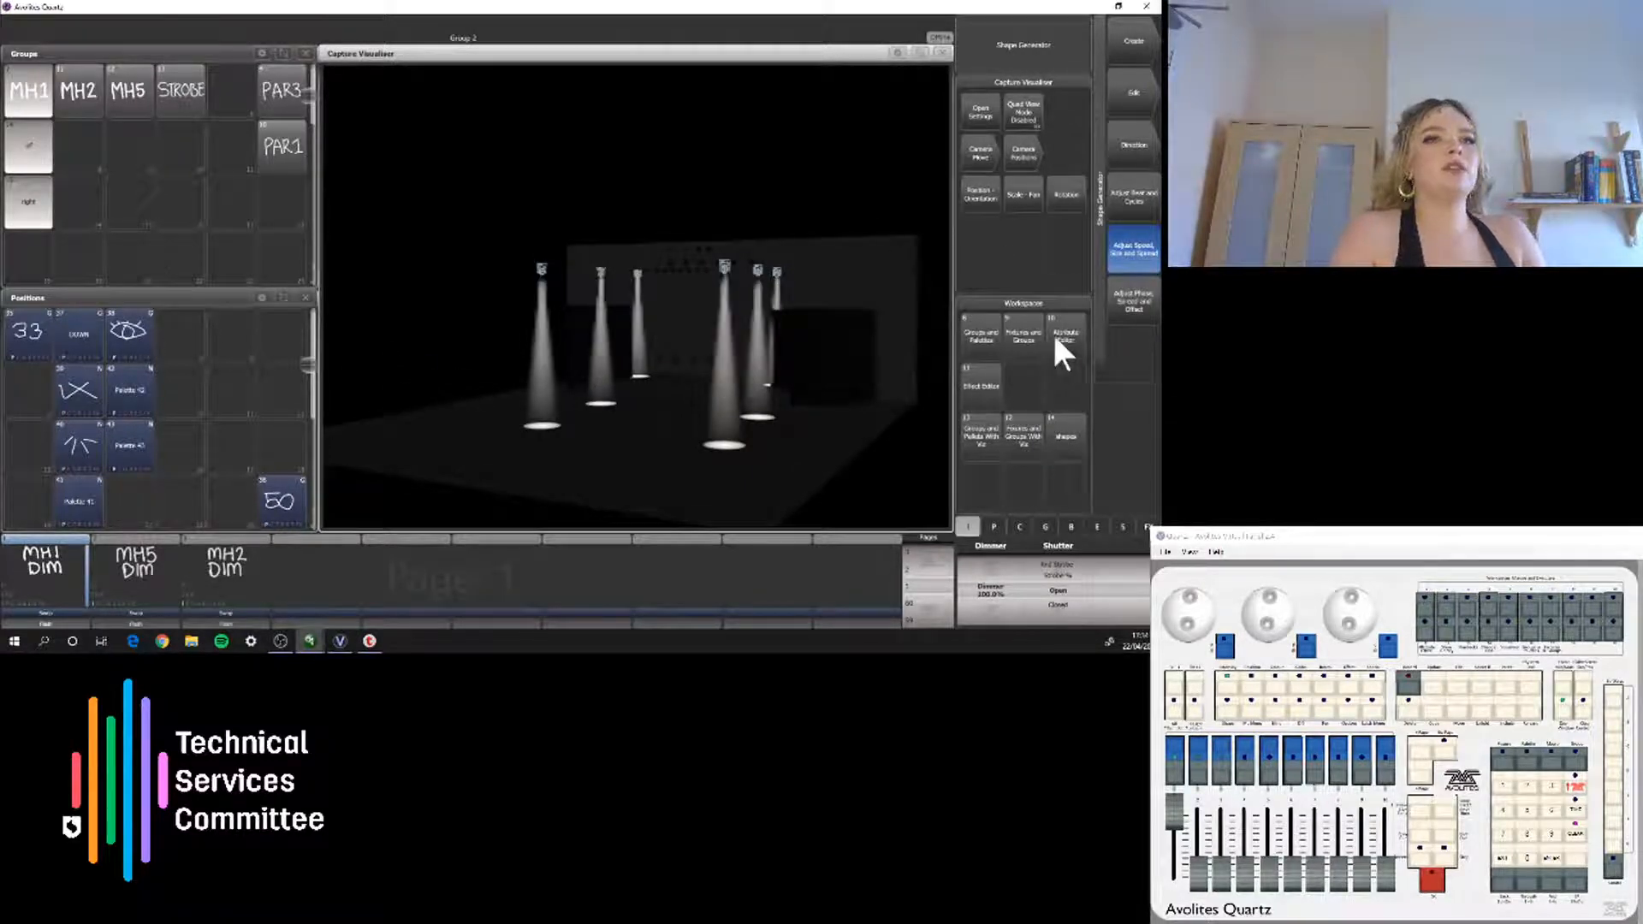
Clear the programmer and leave the Shape Generator for the main program menu
{"action": "left_click", "coordinate": [1576, 836]}
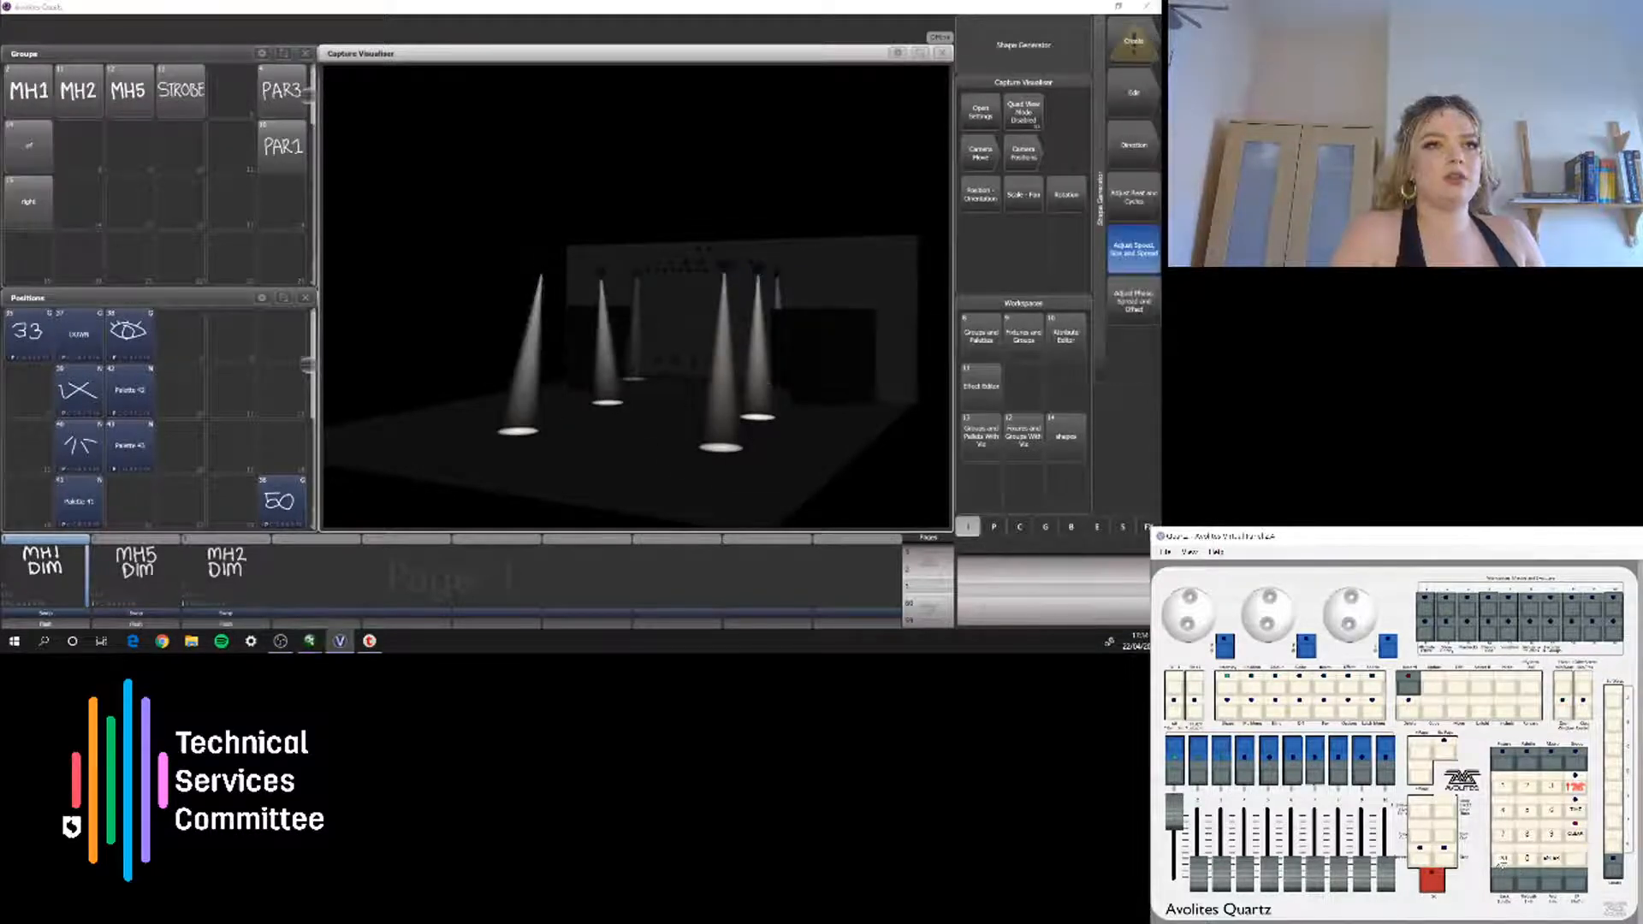
{"action": "left_click", "coordinate": [1501, 863]}
{"action": "left_click", "coordinate": [1133, 301]}
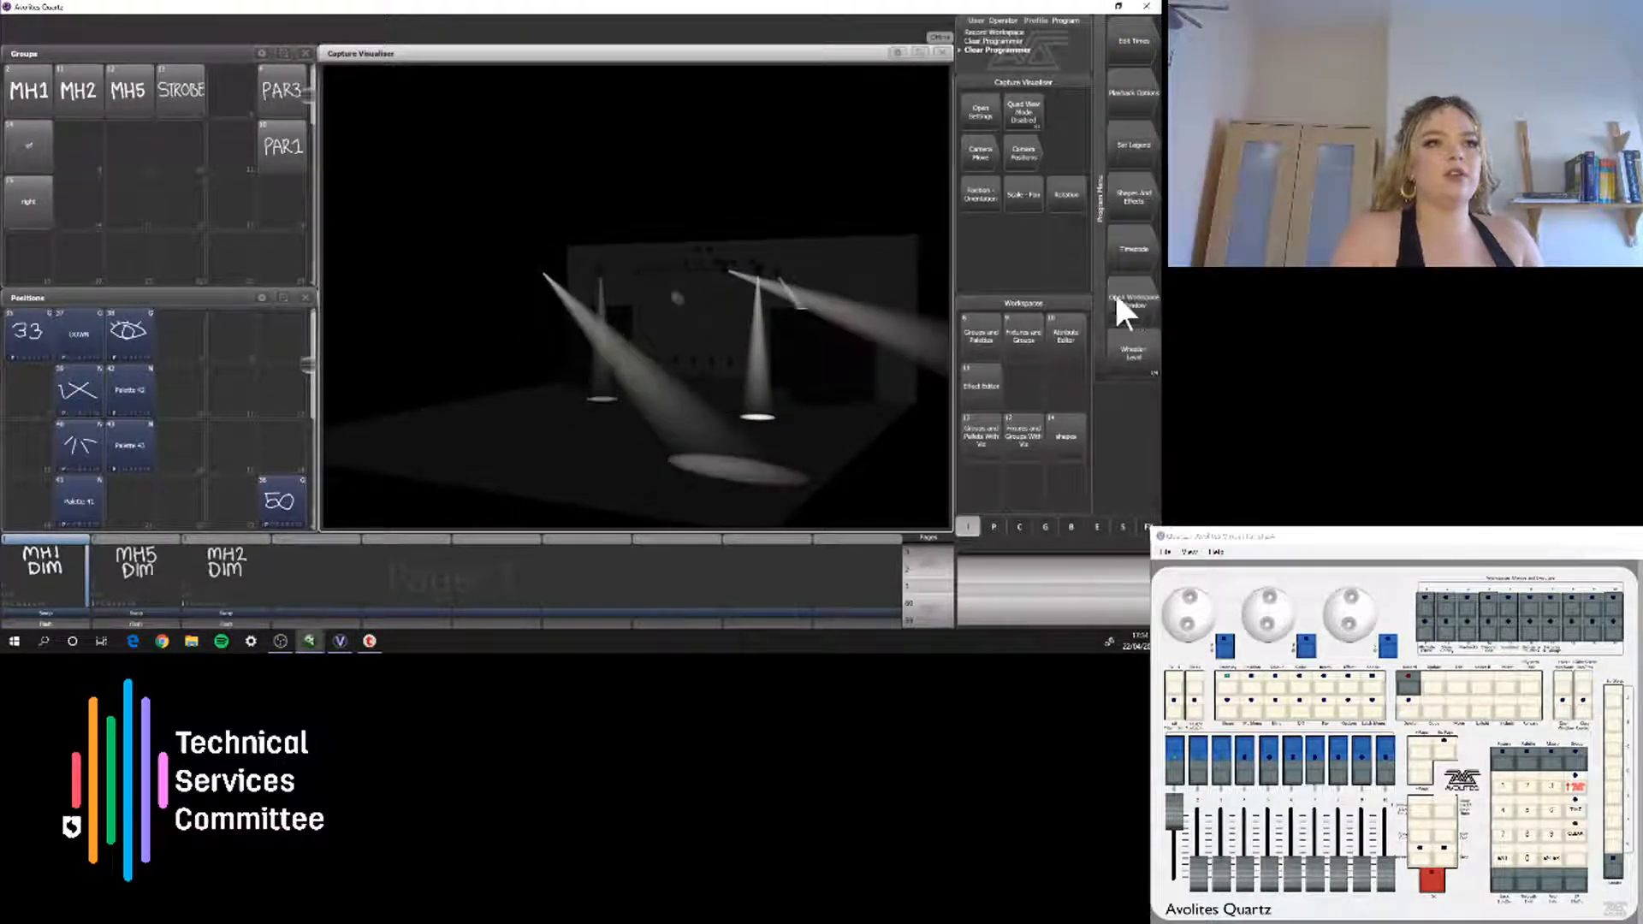
Open the Playbacks window from the list of workspace windows
{"action": "left_click", "coordinate": [1123, 310]}
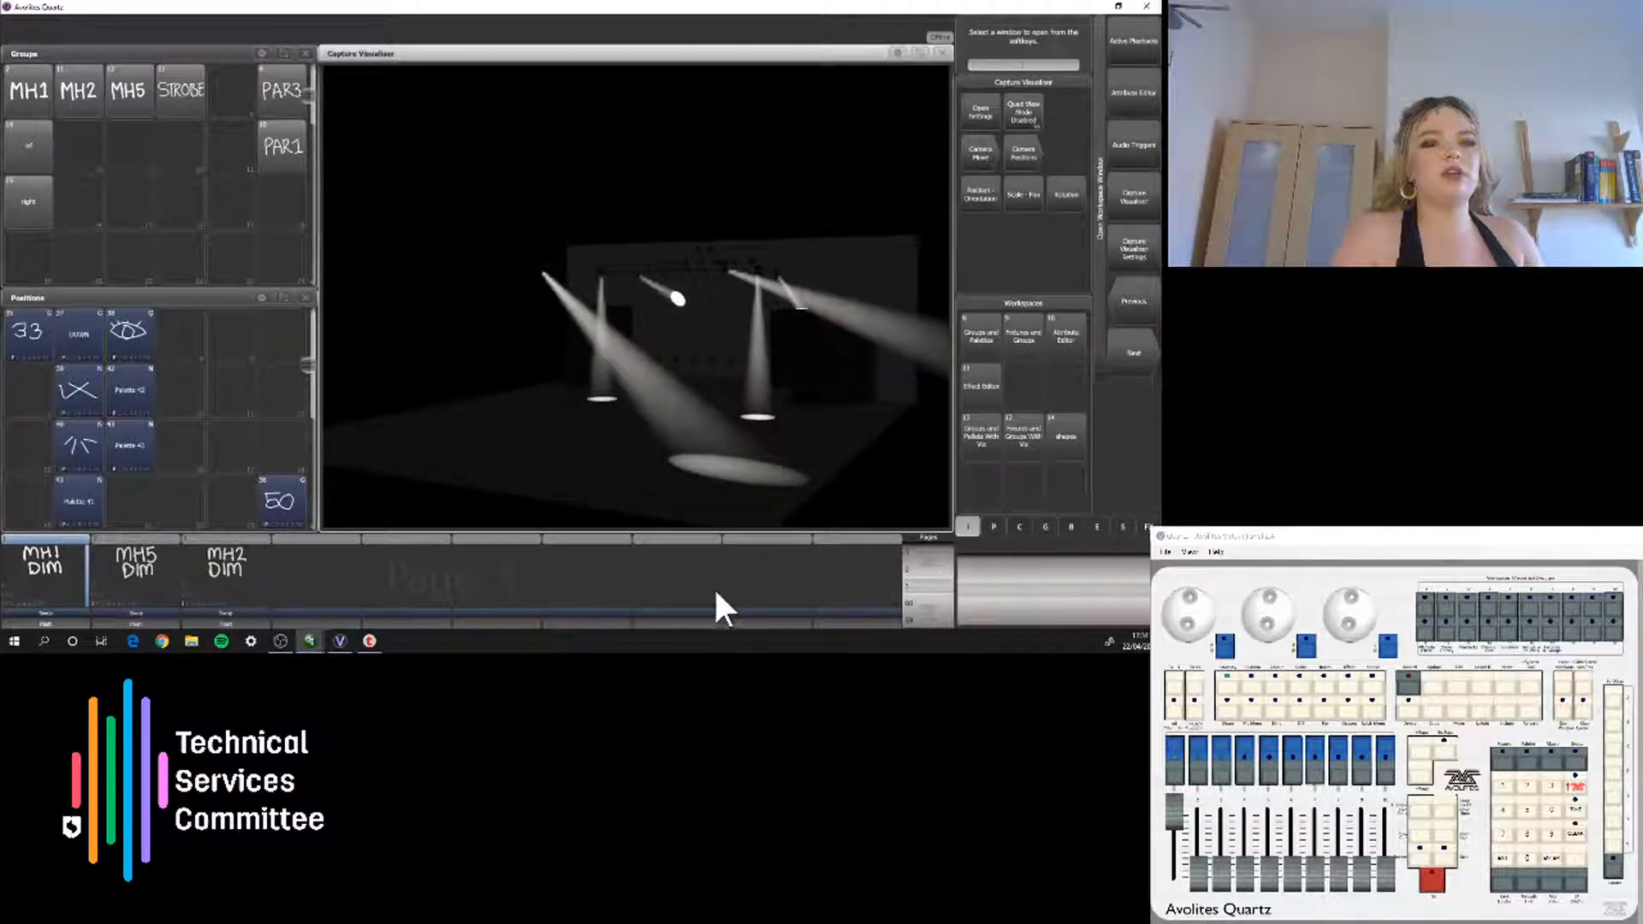
{"action": "left_click", "coordinate": [1138, 353]}
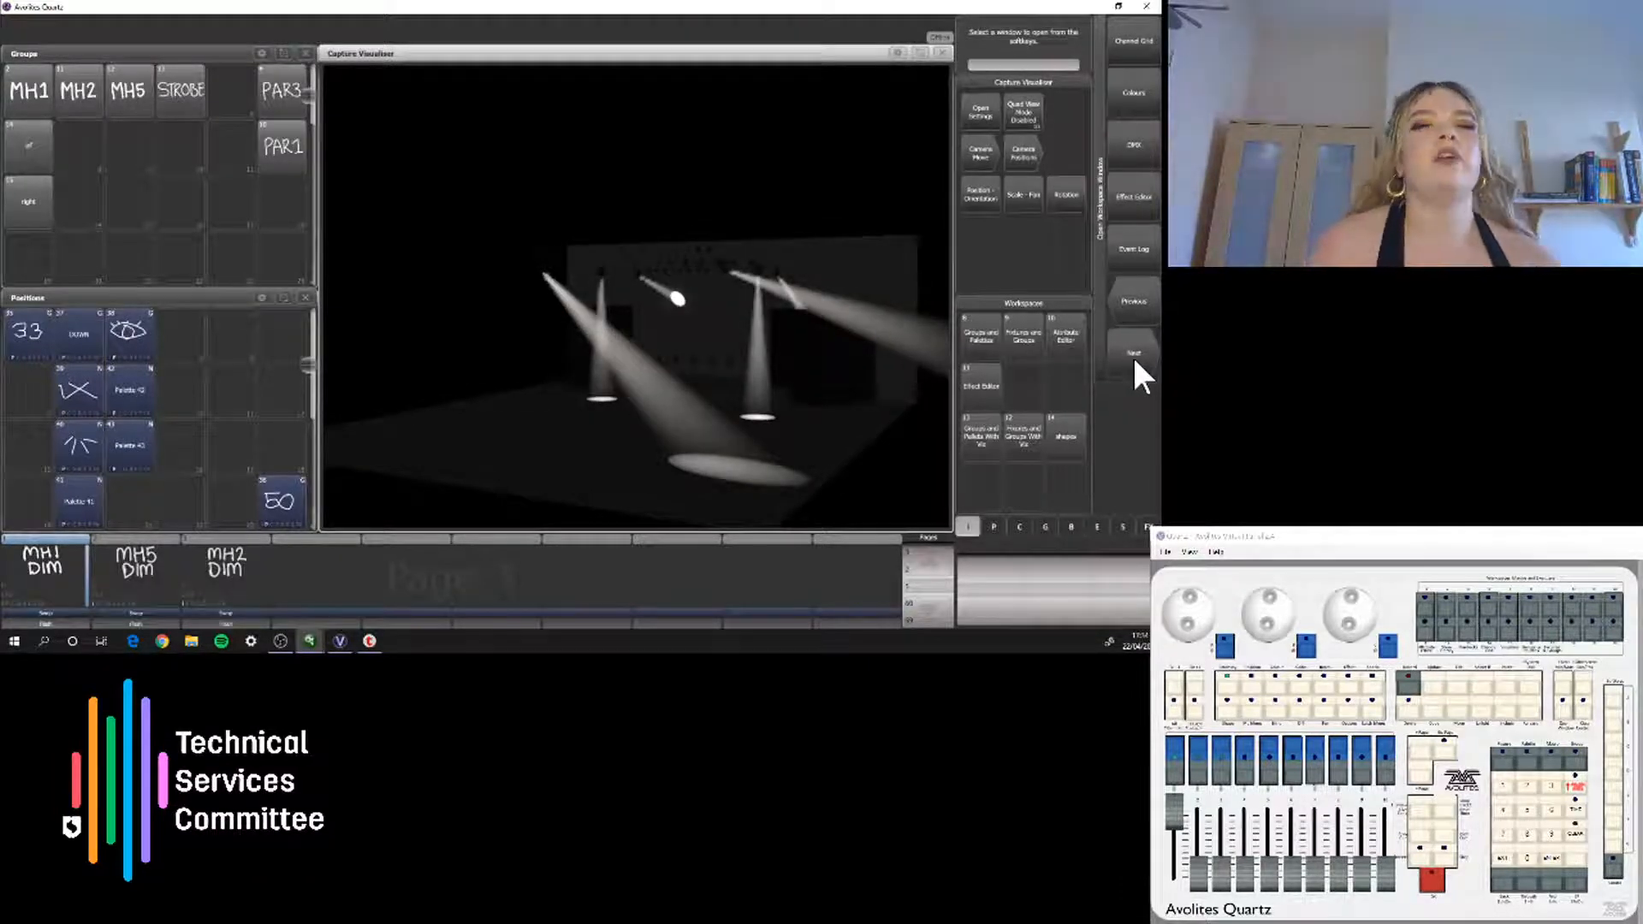
{"action": "left_click", "coordinate": [1133, 355]}
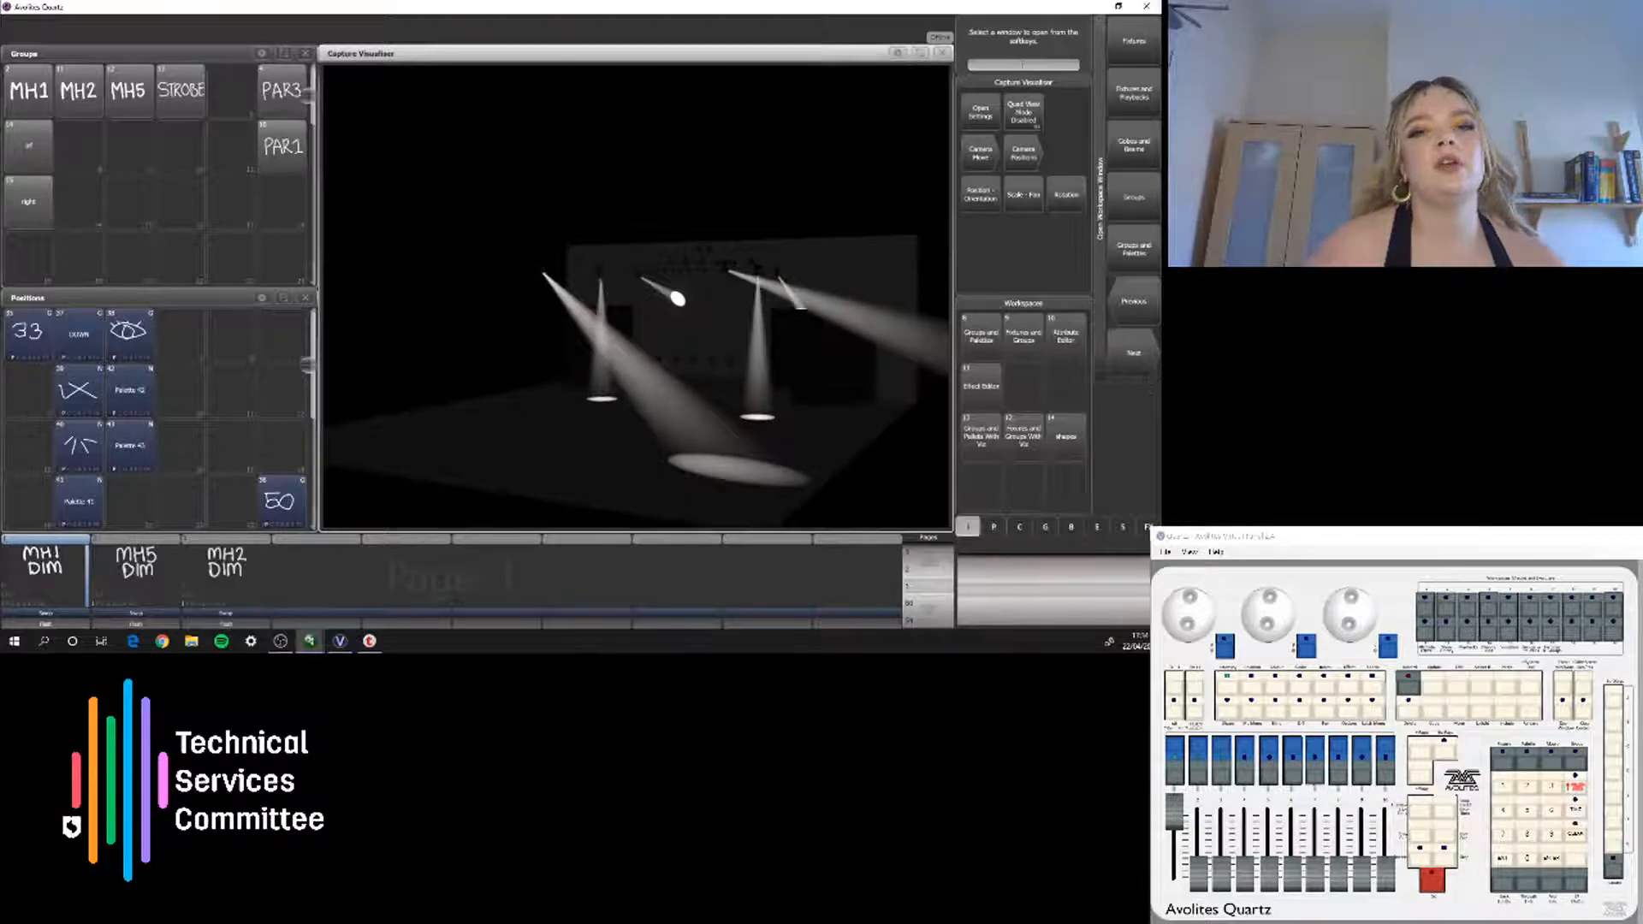
{"action": "left_click", "coordinate": [1507, 869]}
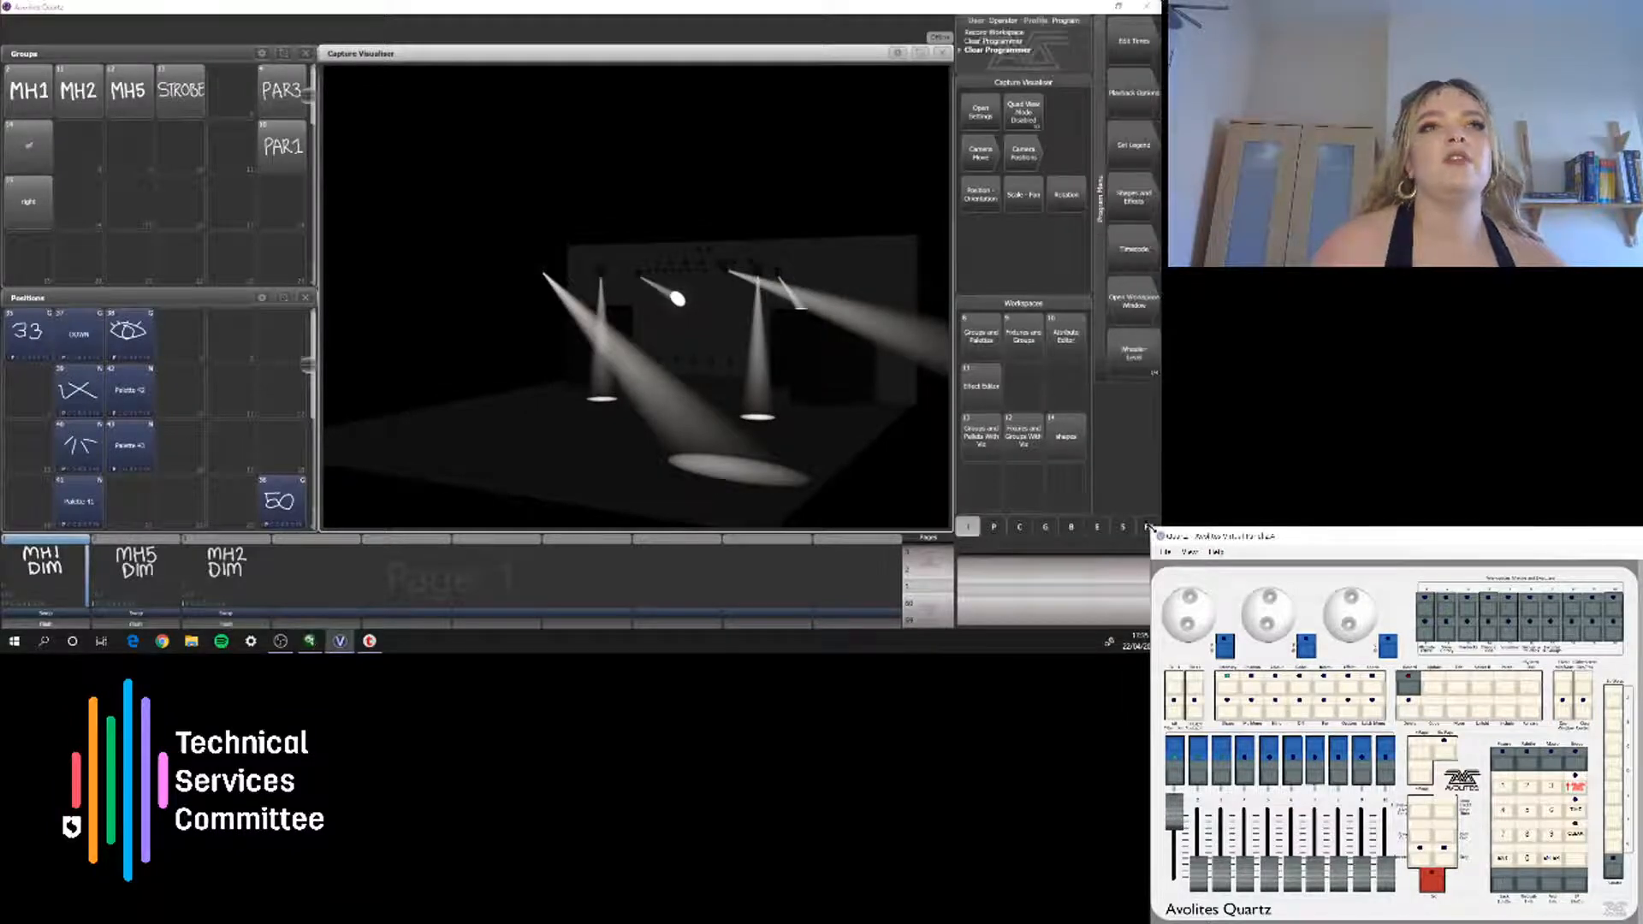
{"action": "left_click", "coordinate": [1116, 305]}
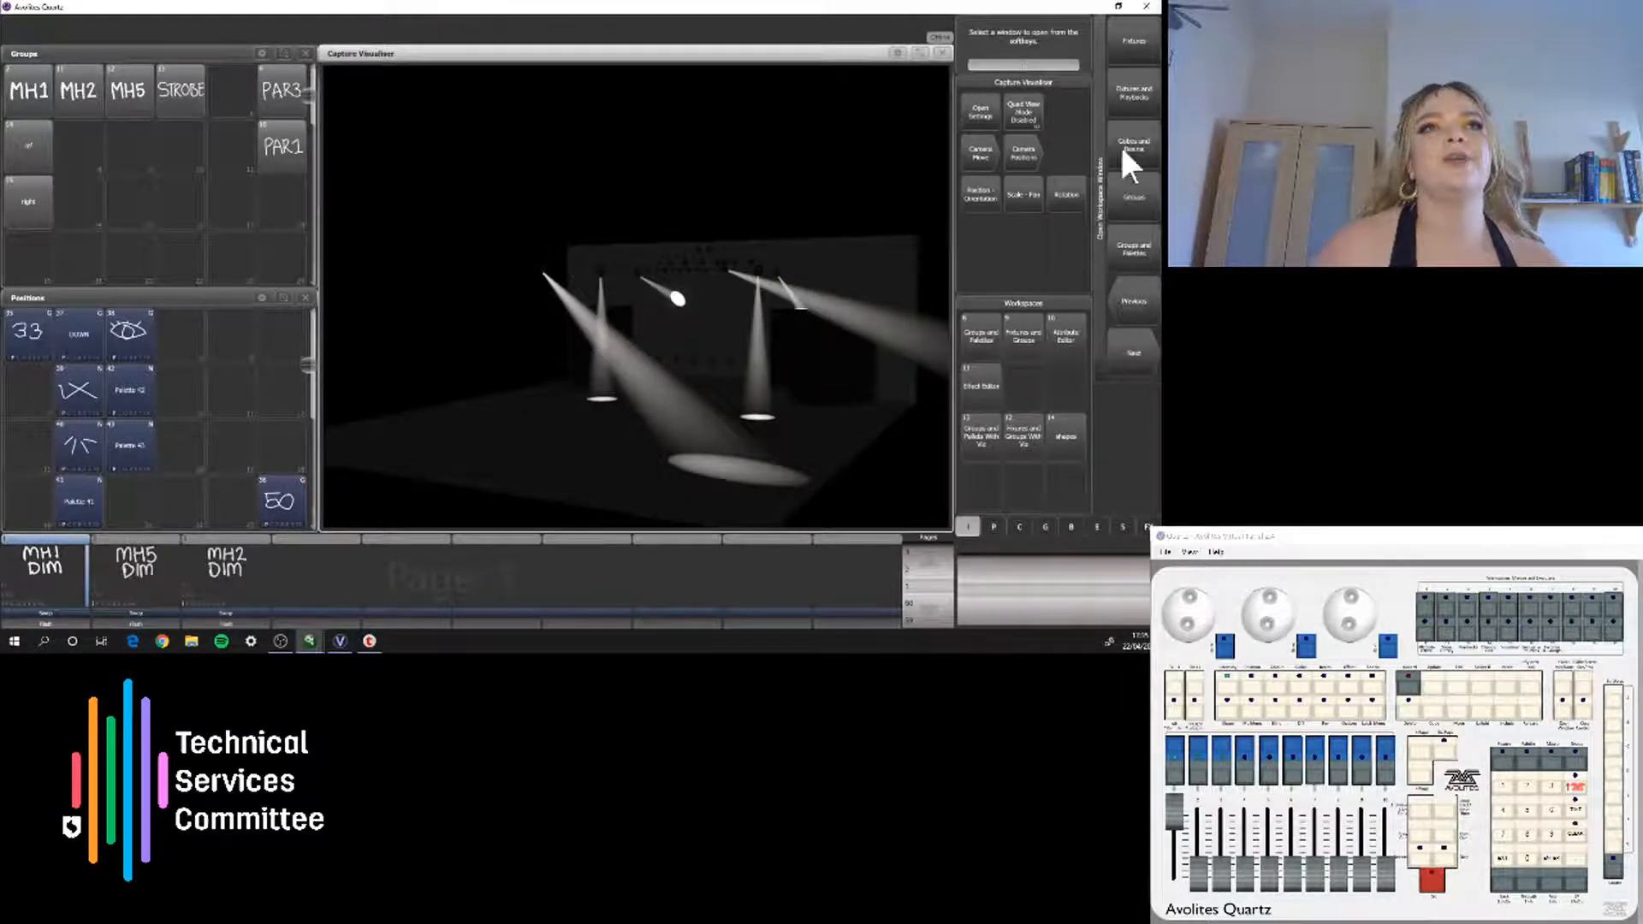
{"action": "left_click", "coordinate": [1134, 362]}
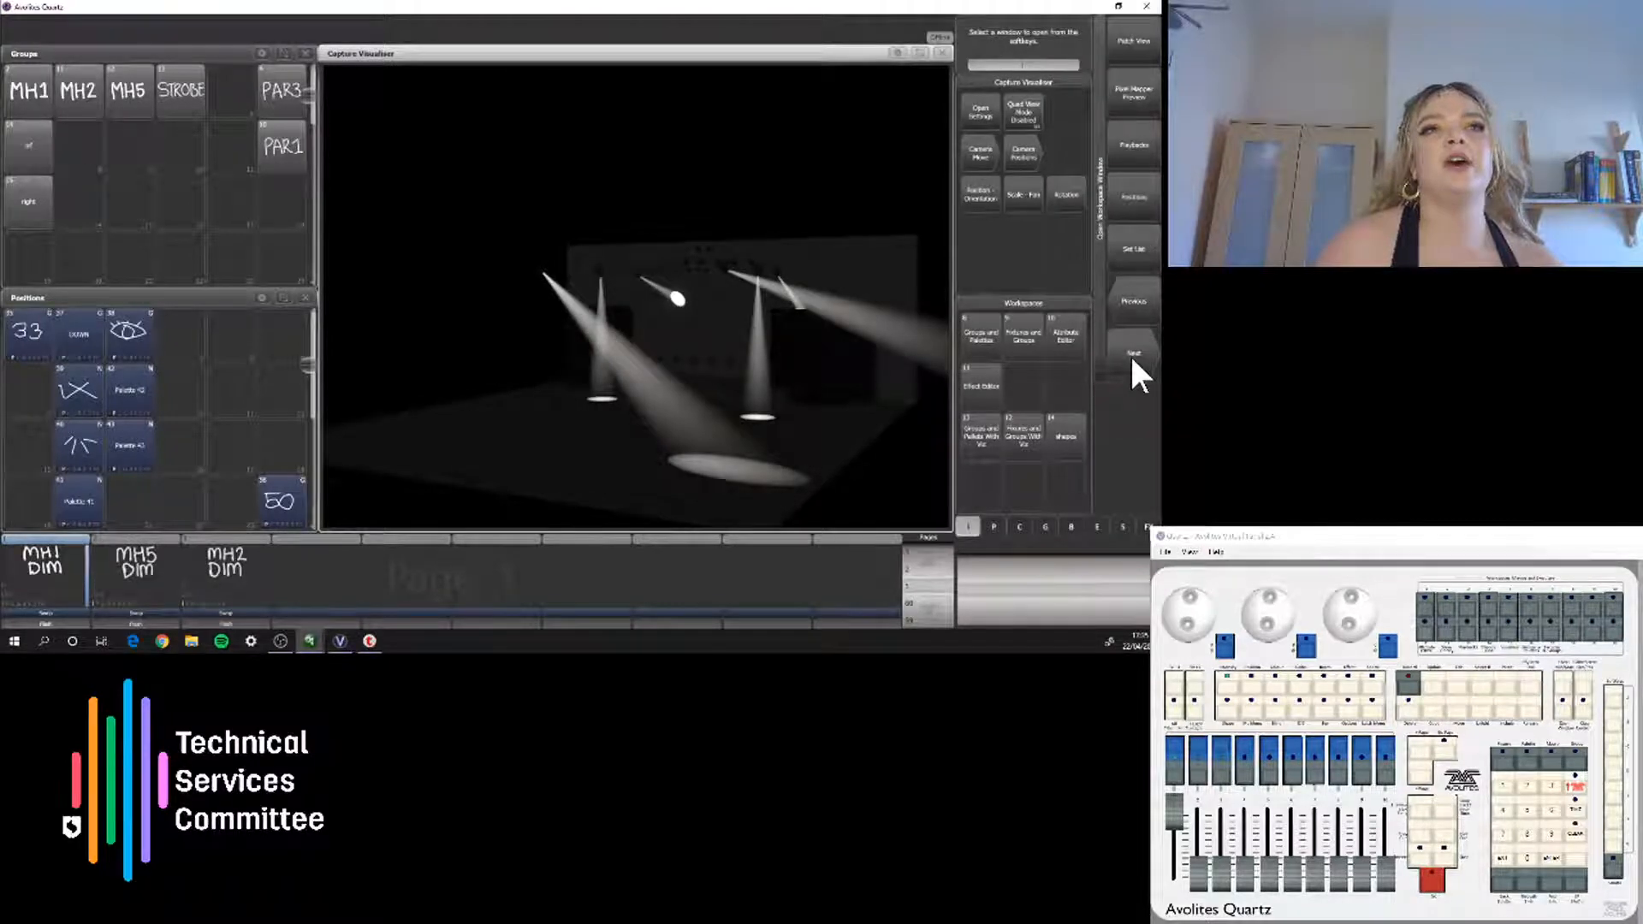
{"action": "left_click", "coordinate": [1136, 146]}
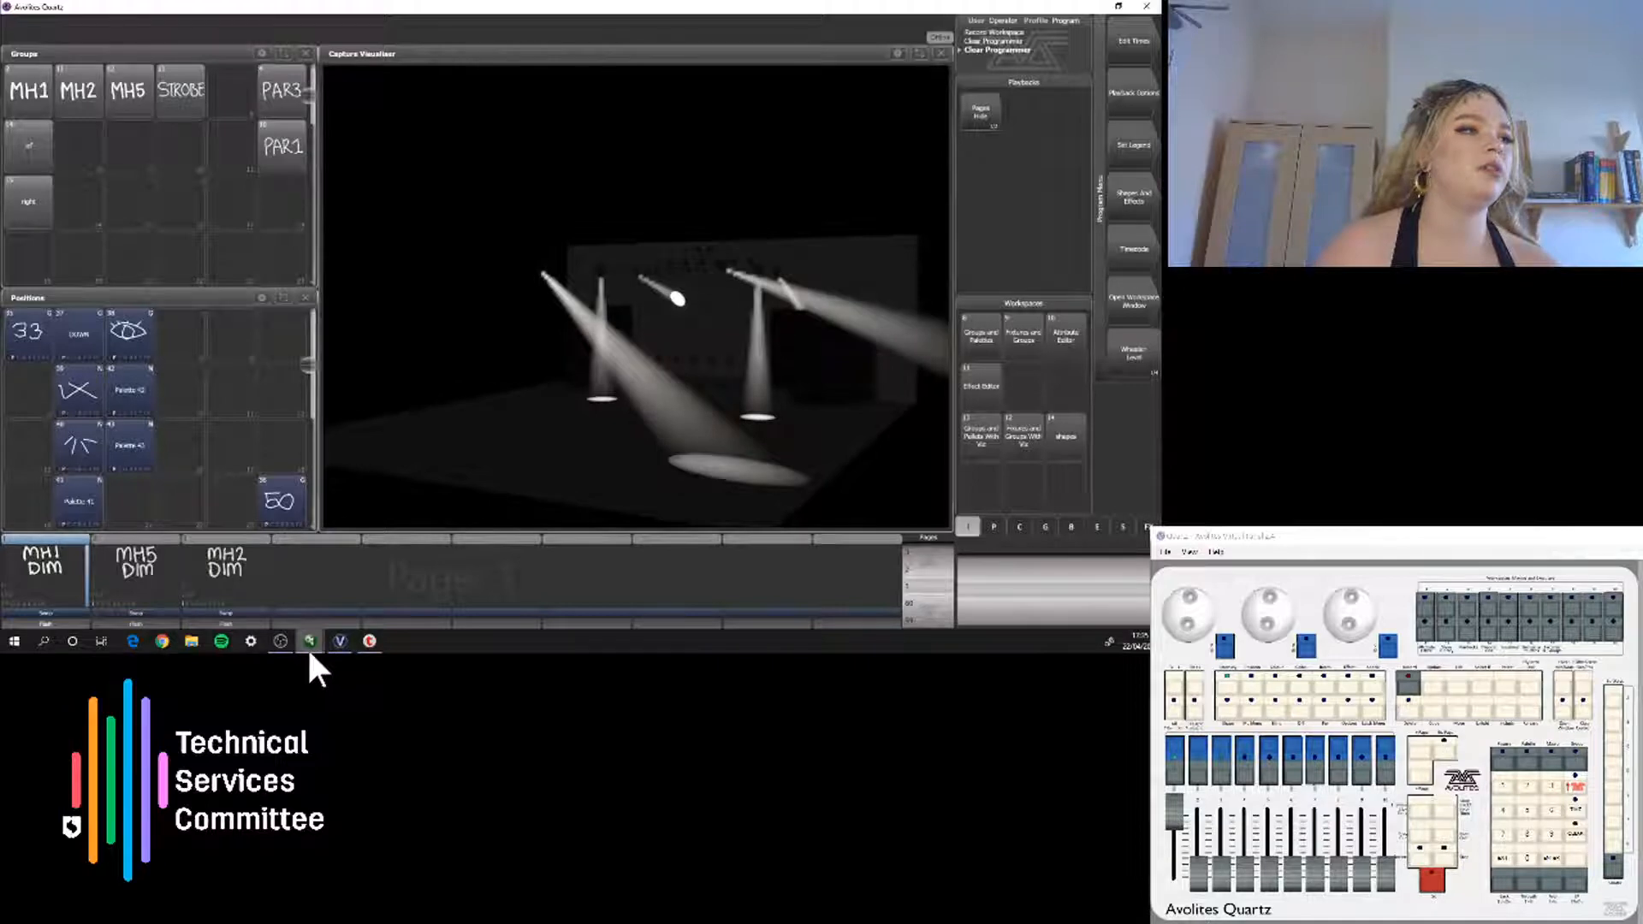
Bring the Playbacks window from the external display to the main screen and size it to cover the Positions window
{"action": "mouse_move", "coordinate": [306, 647]}
{"action": "left_click", "coordinate": [273, 580]}
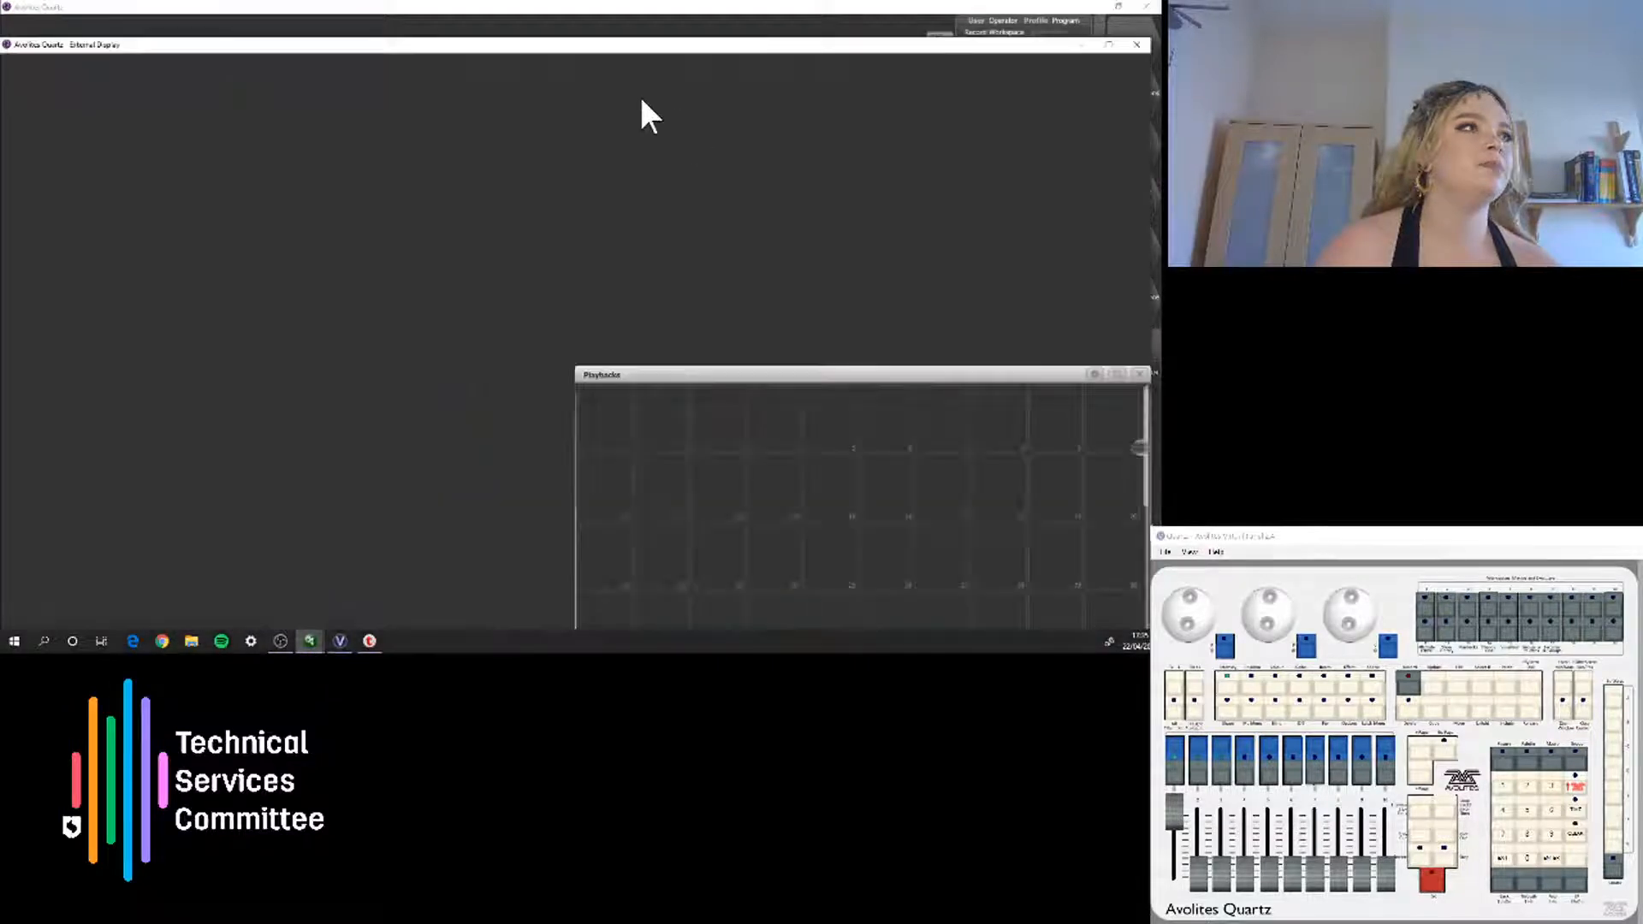
{"action": "left_click", "coordinate": [1081, 44]}
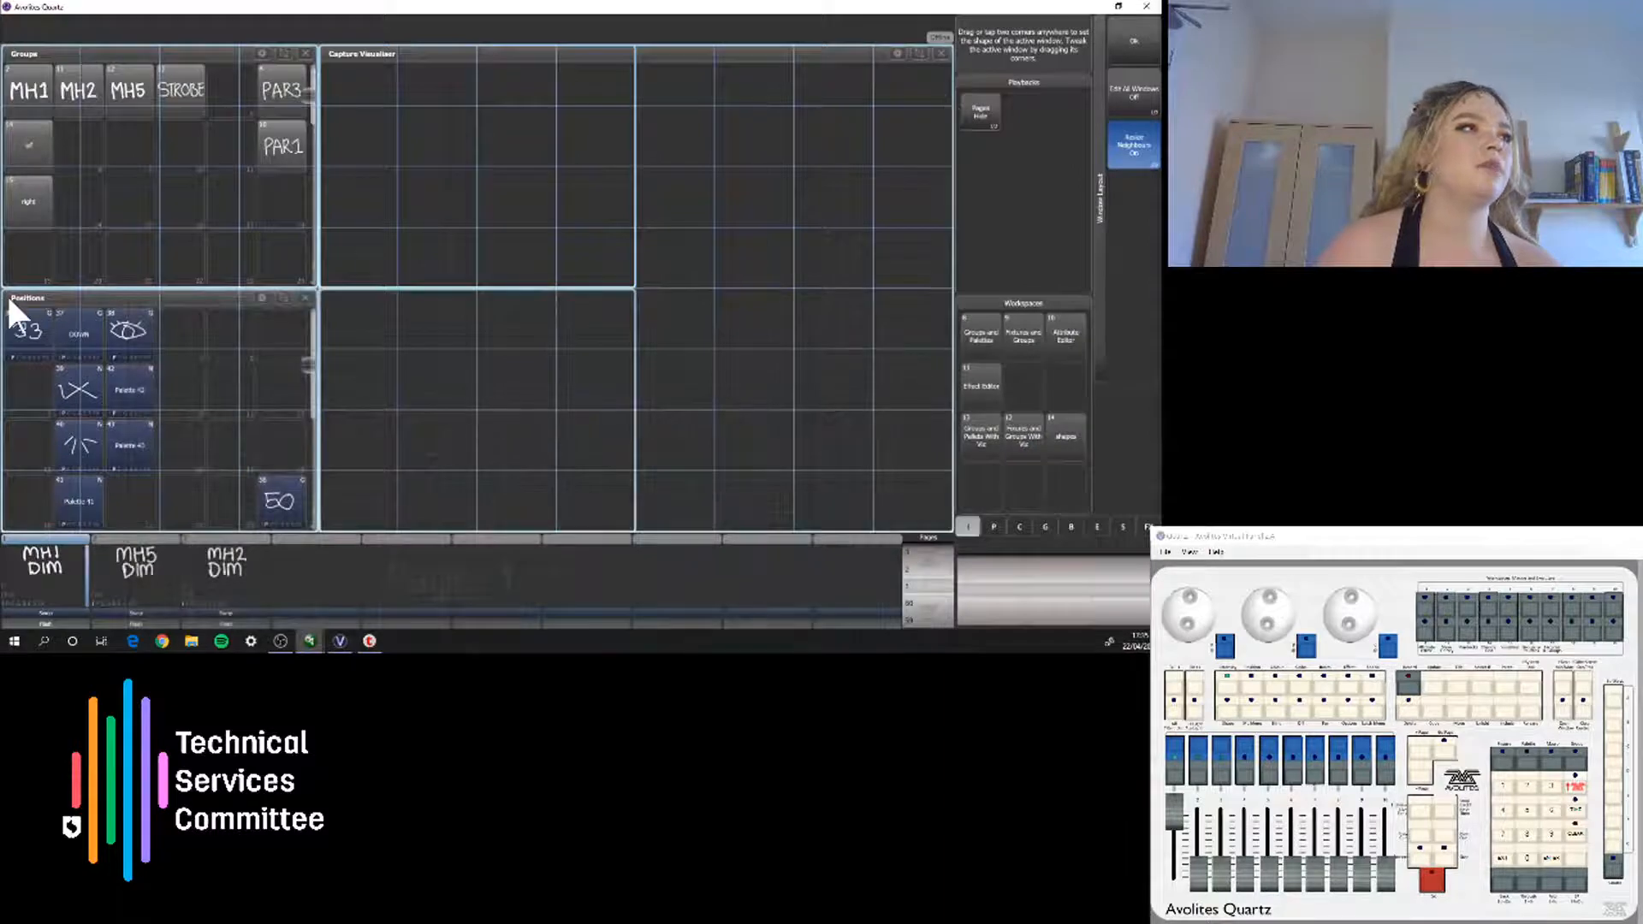
{"action": "left_click_drag", "start_coordinate": [8, 297], "coordinate": [280, 524]}
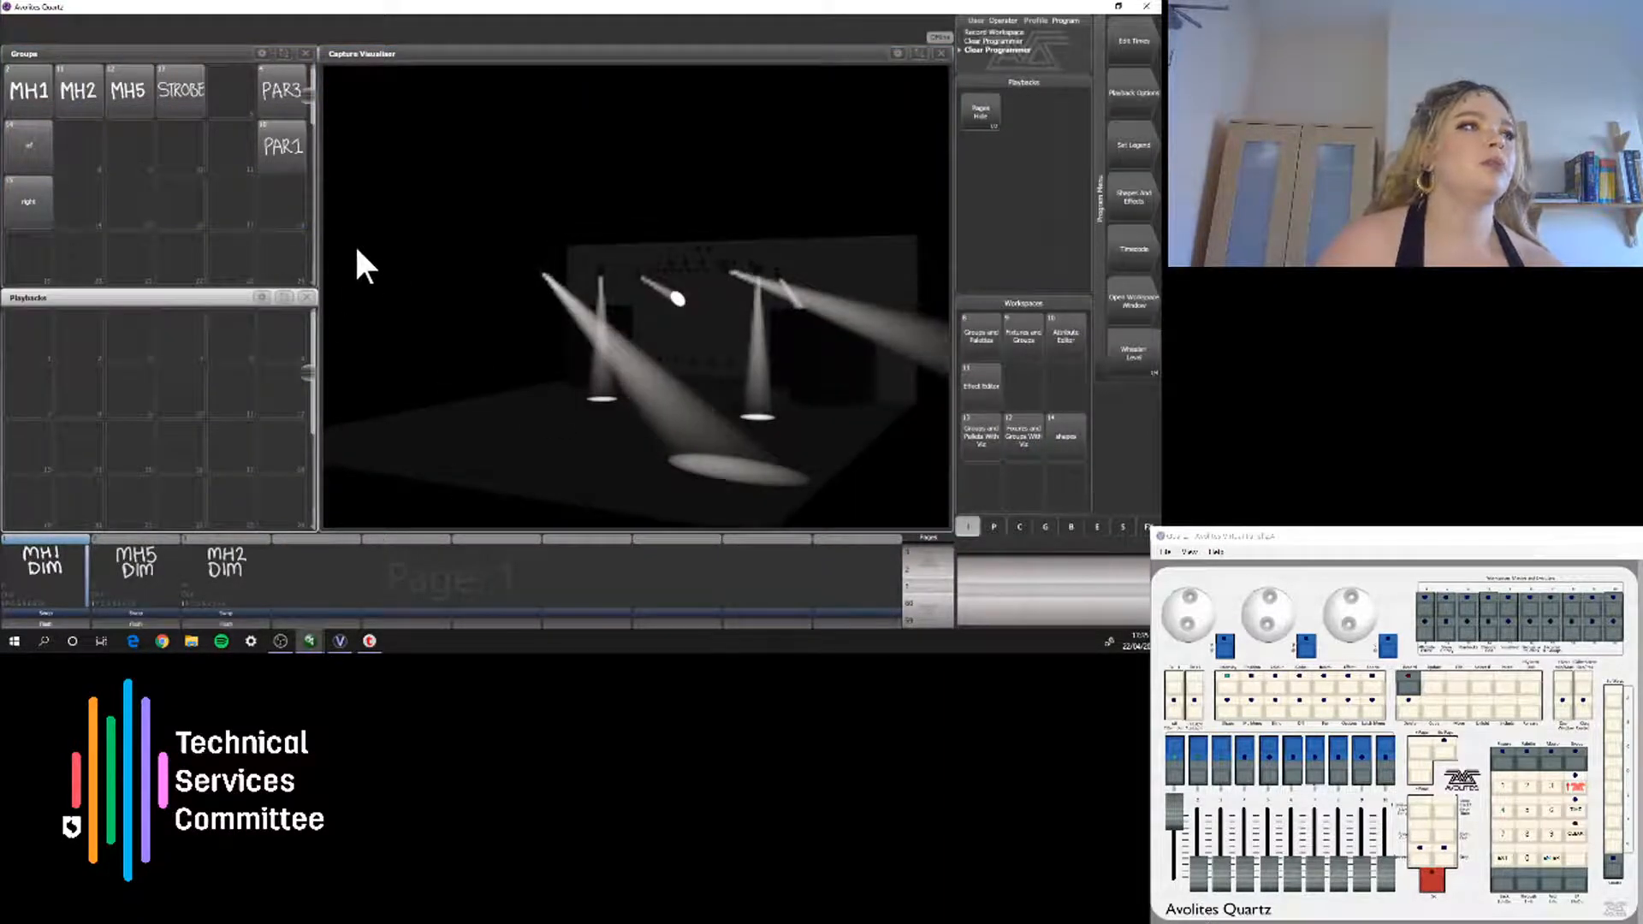
Select the MH1 group and locate its fixtures
{"action": "left_click", "coordinate": [29, 89]}
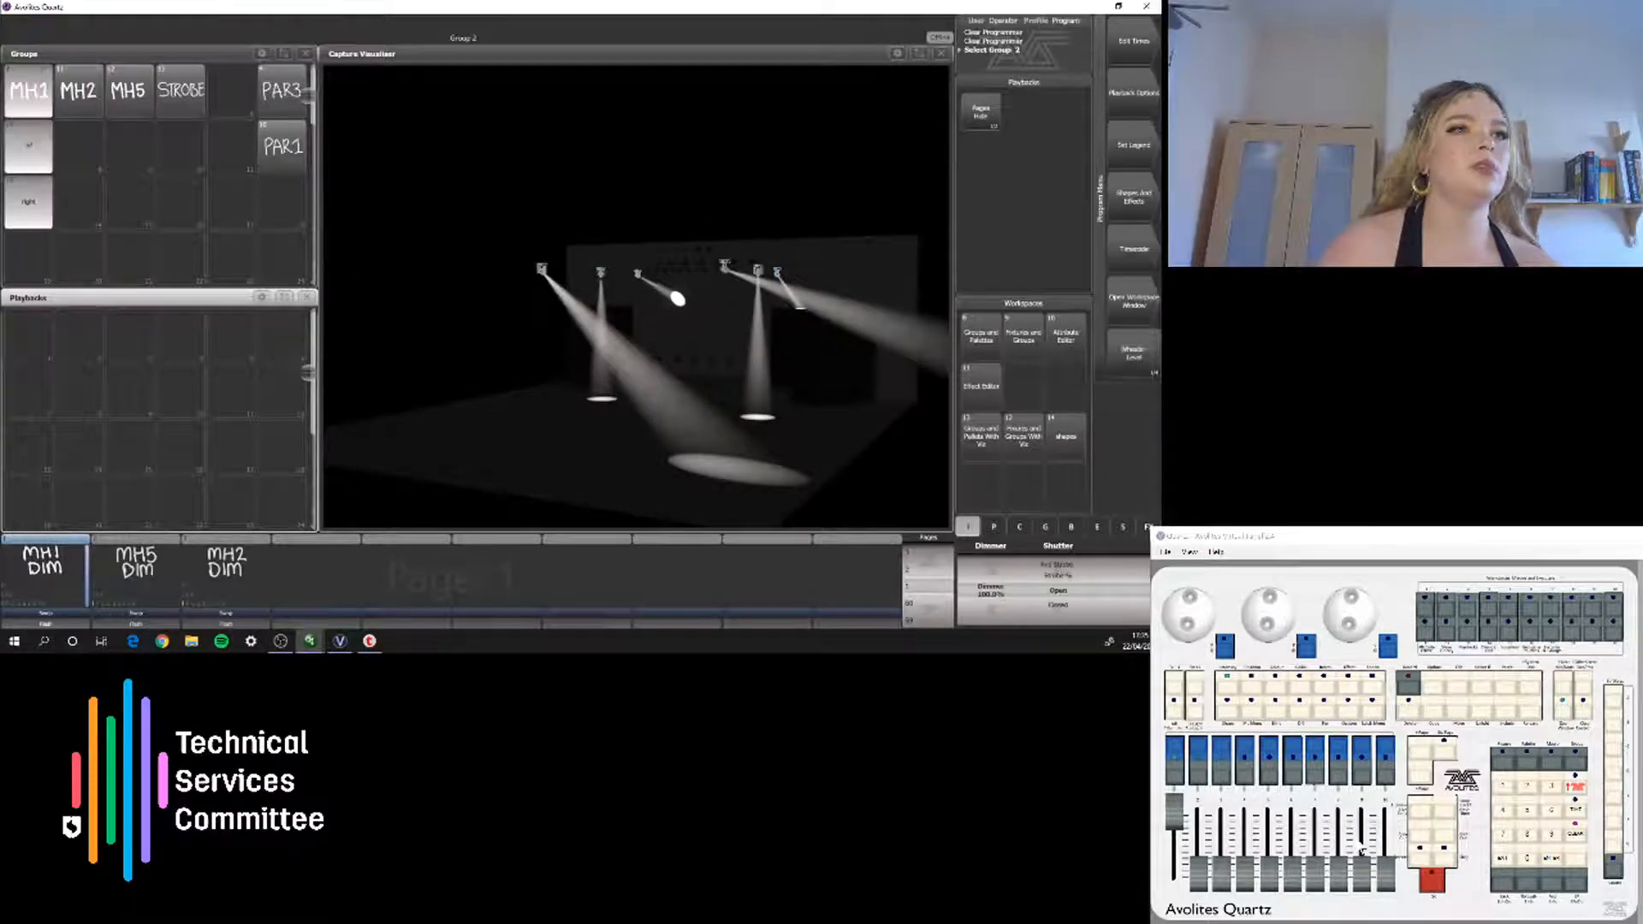
{"action": "left_click", "coordinate": [1575, 839]}
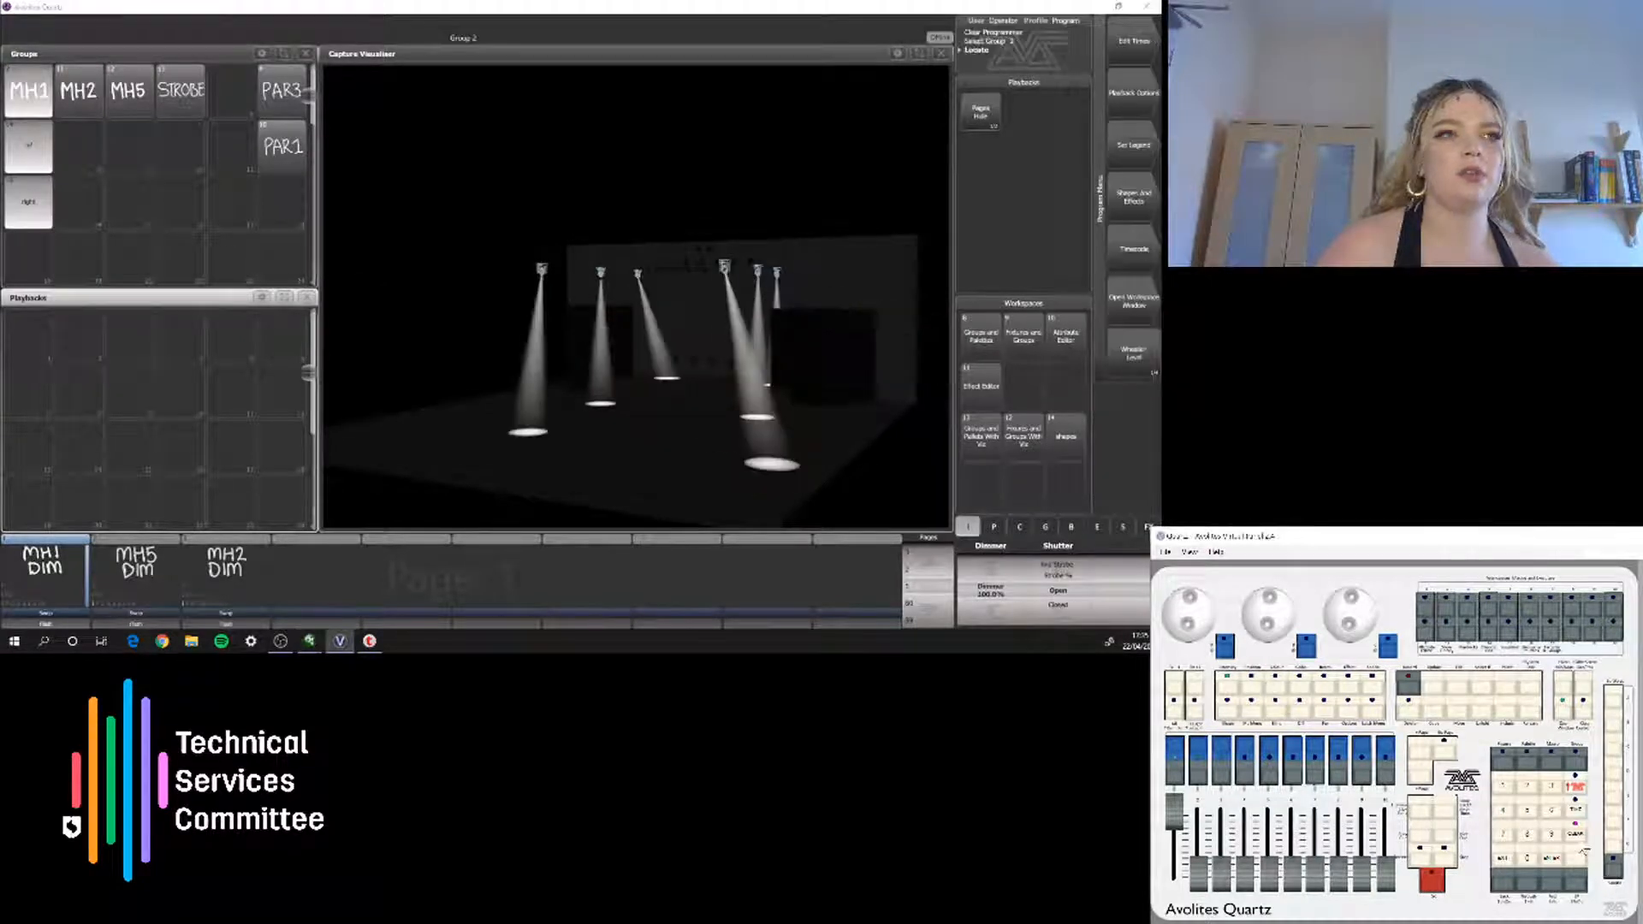
Clear the programmer, reselect the MH1 group, and save the current window layout to the empty workspace slot below Shapes
{"action": "left_click", "coordinate": [1576, 835]}
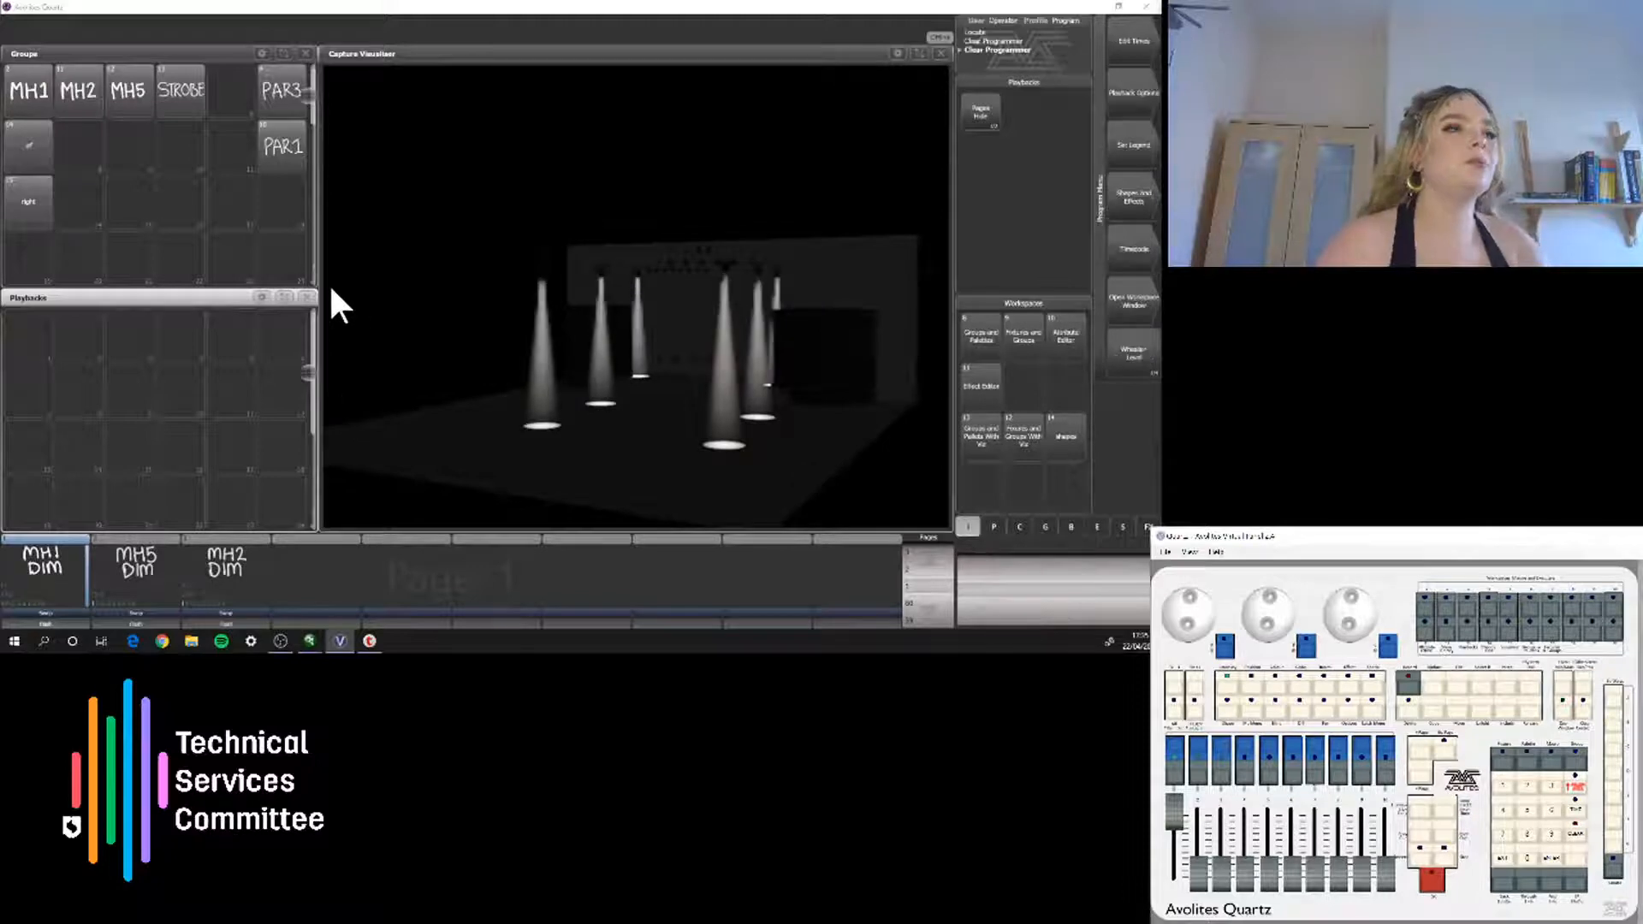
{"action": "left_click", "coordinate": [28, 101]}
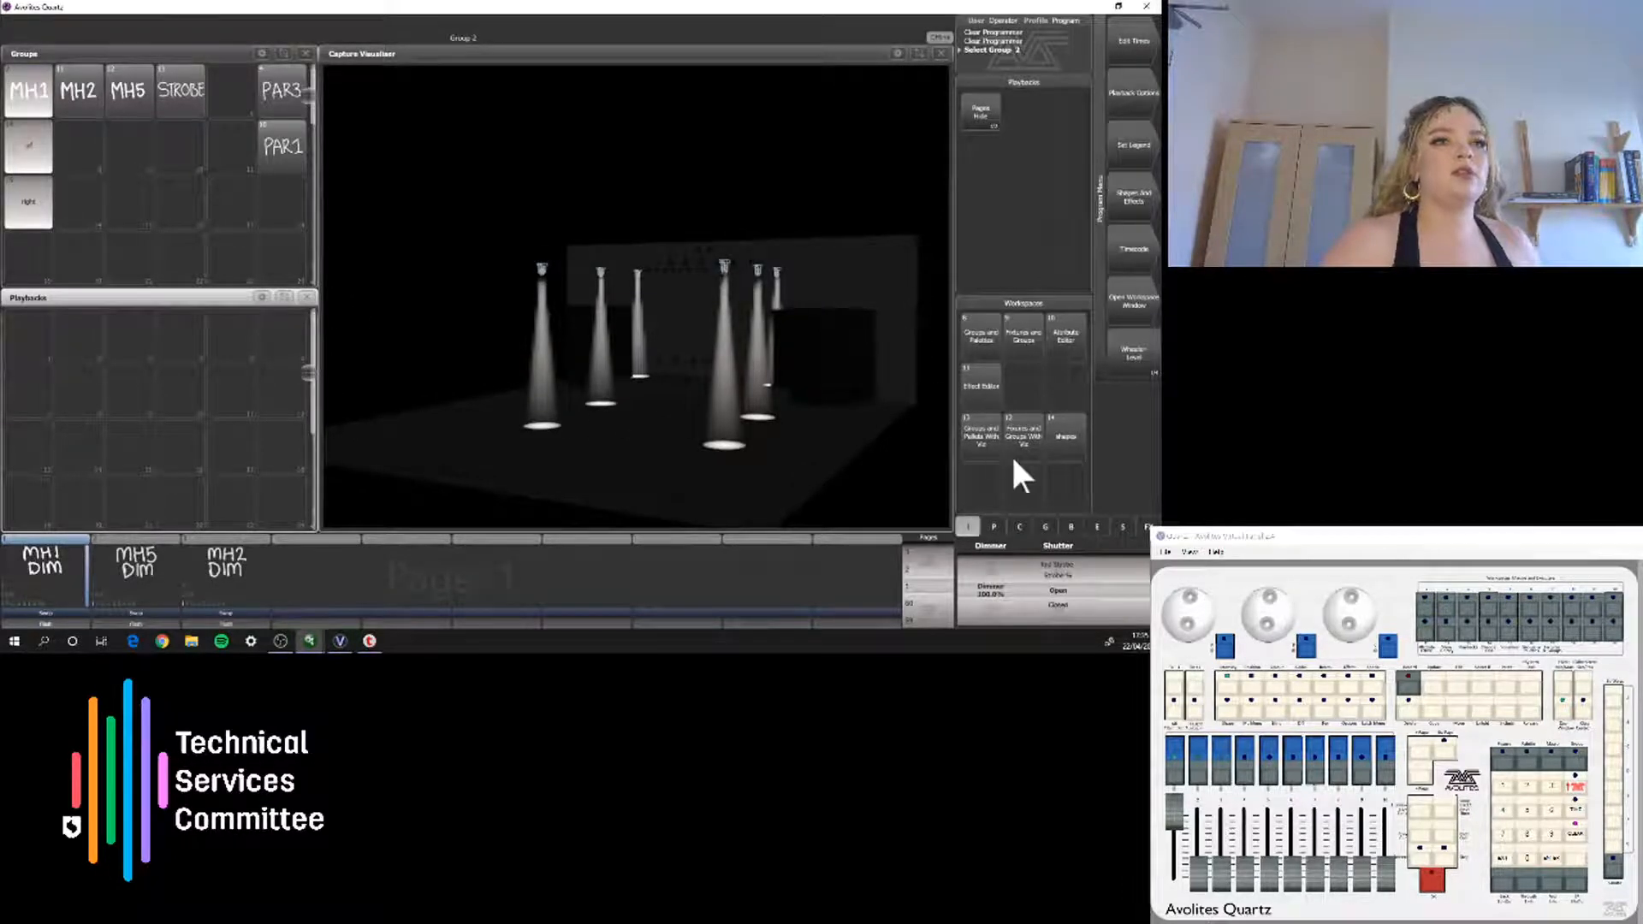
{"action": "left_click", "coordinate": [1074, 477]}
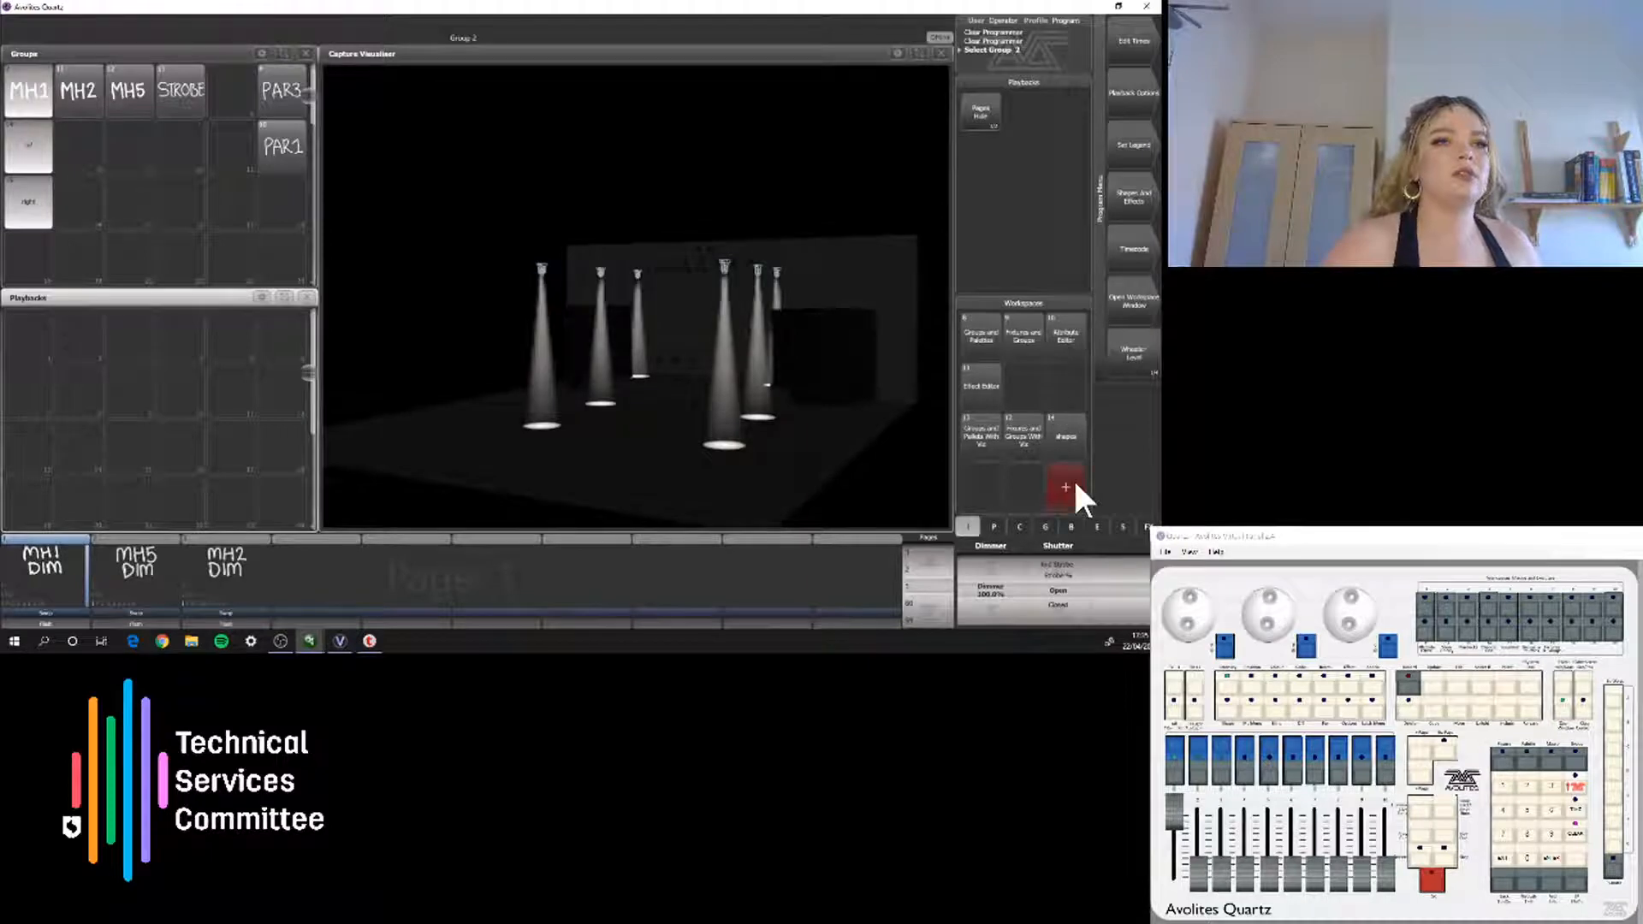
Create a Circle shape from the Pan / Tilt category on the MH1 group
{"action": "left_click", "coordinate": [1136, 208]}
{"action": "left_click", "coordinate": [1134, 50]}
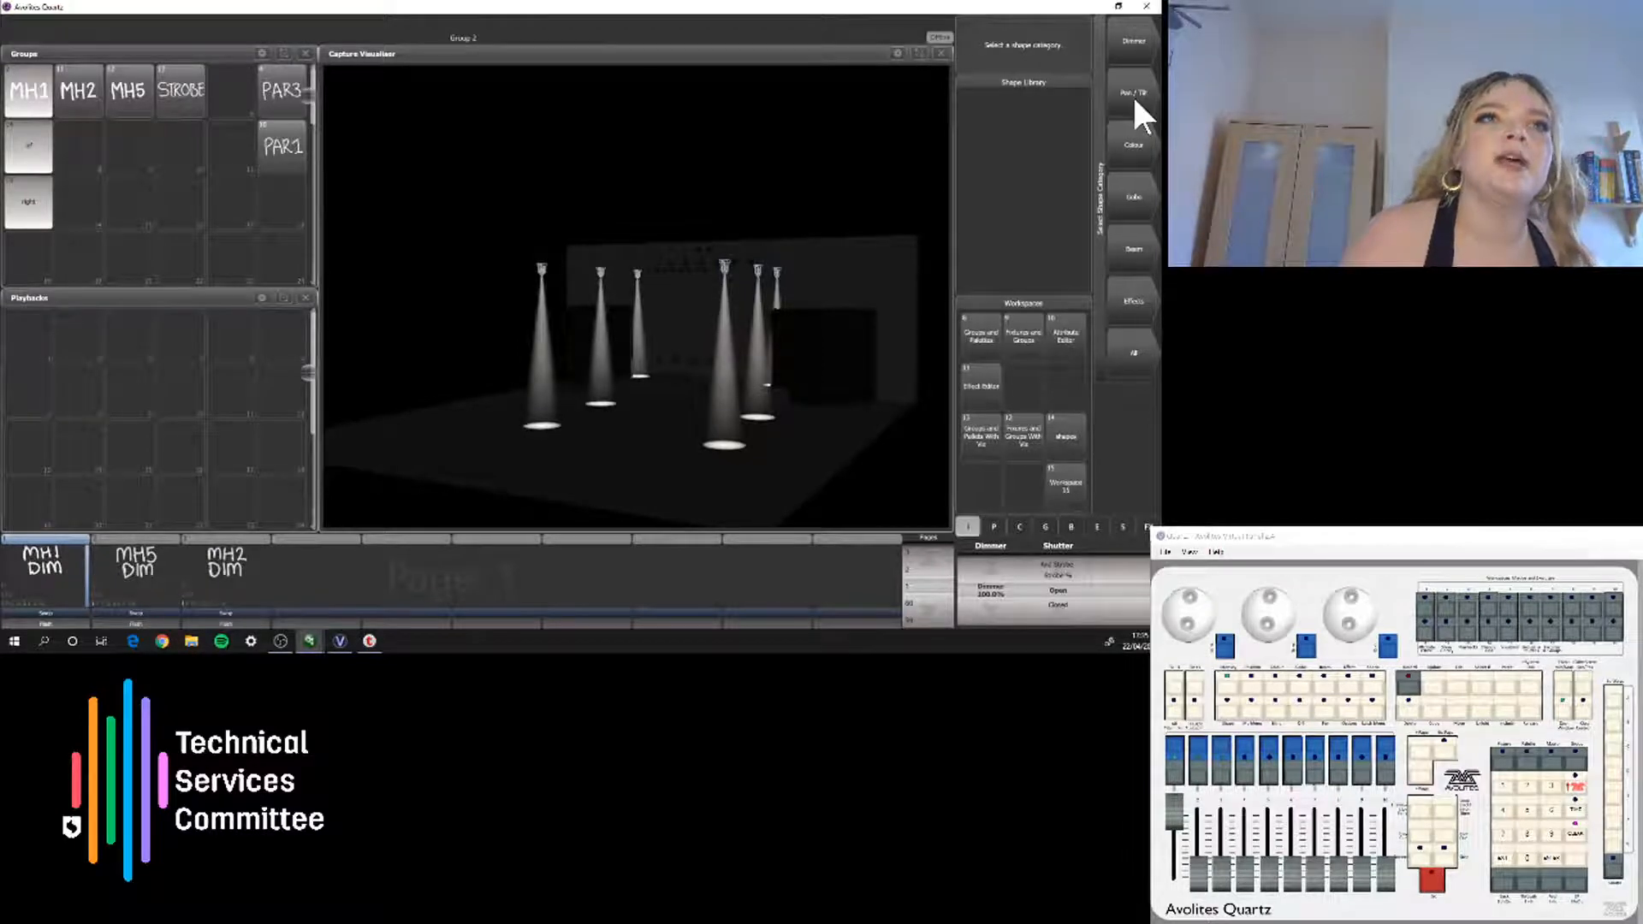
{"action": "left_click", "coordinate": [1132, 94]}
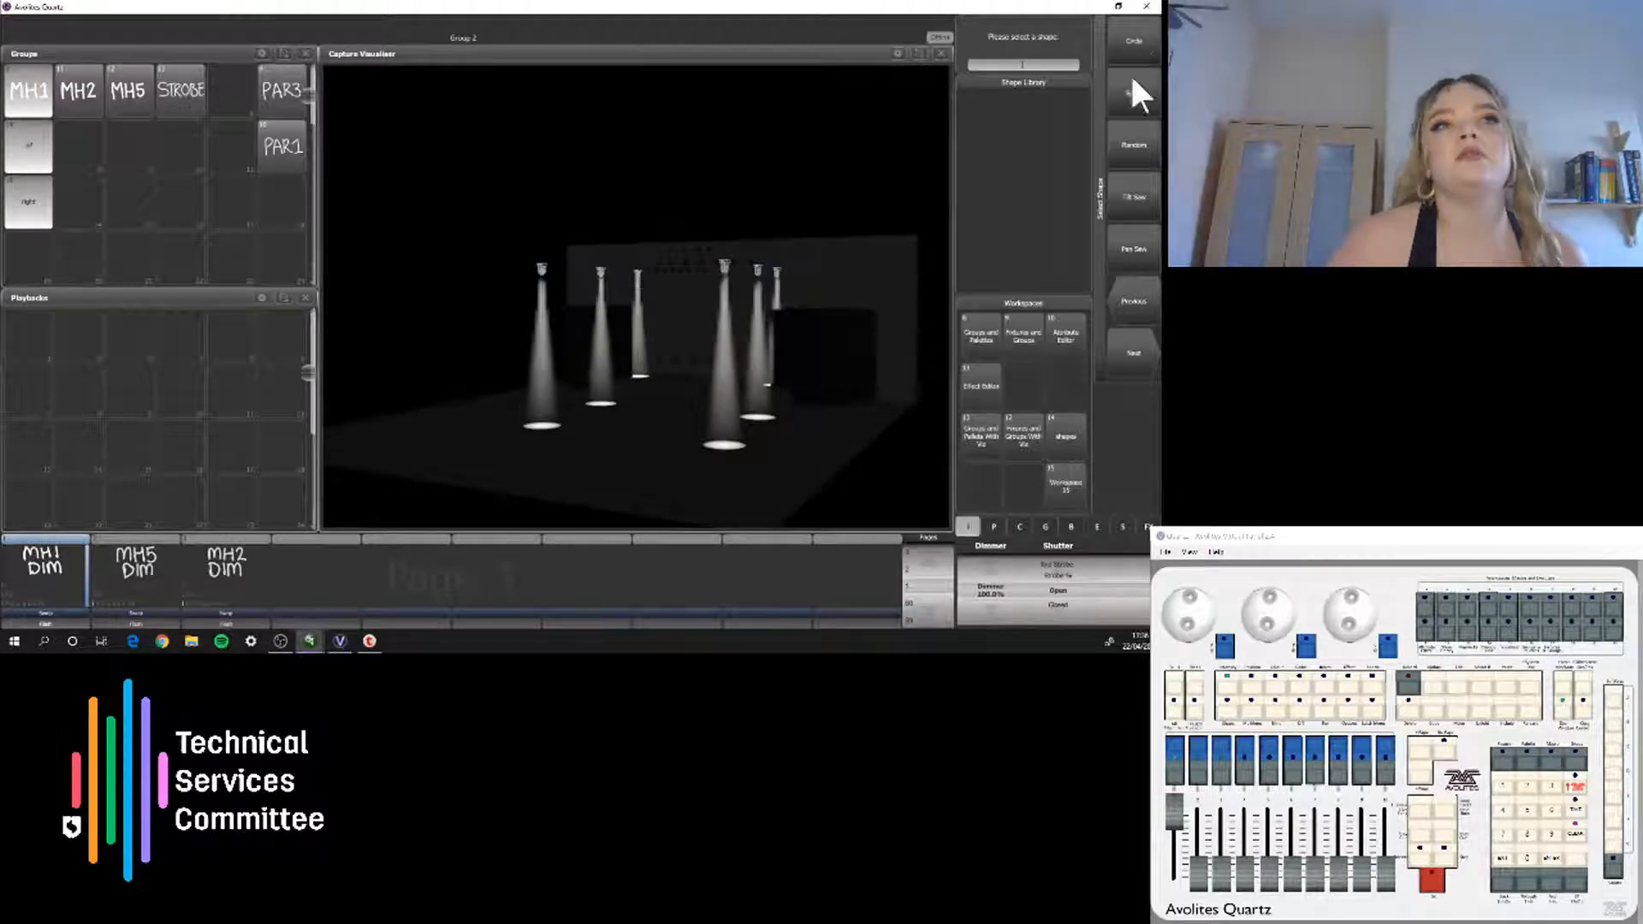
{"action": "left_click", "coordinate": [1134, 353]}
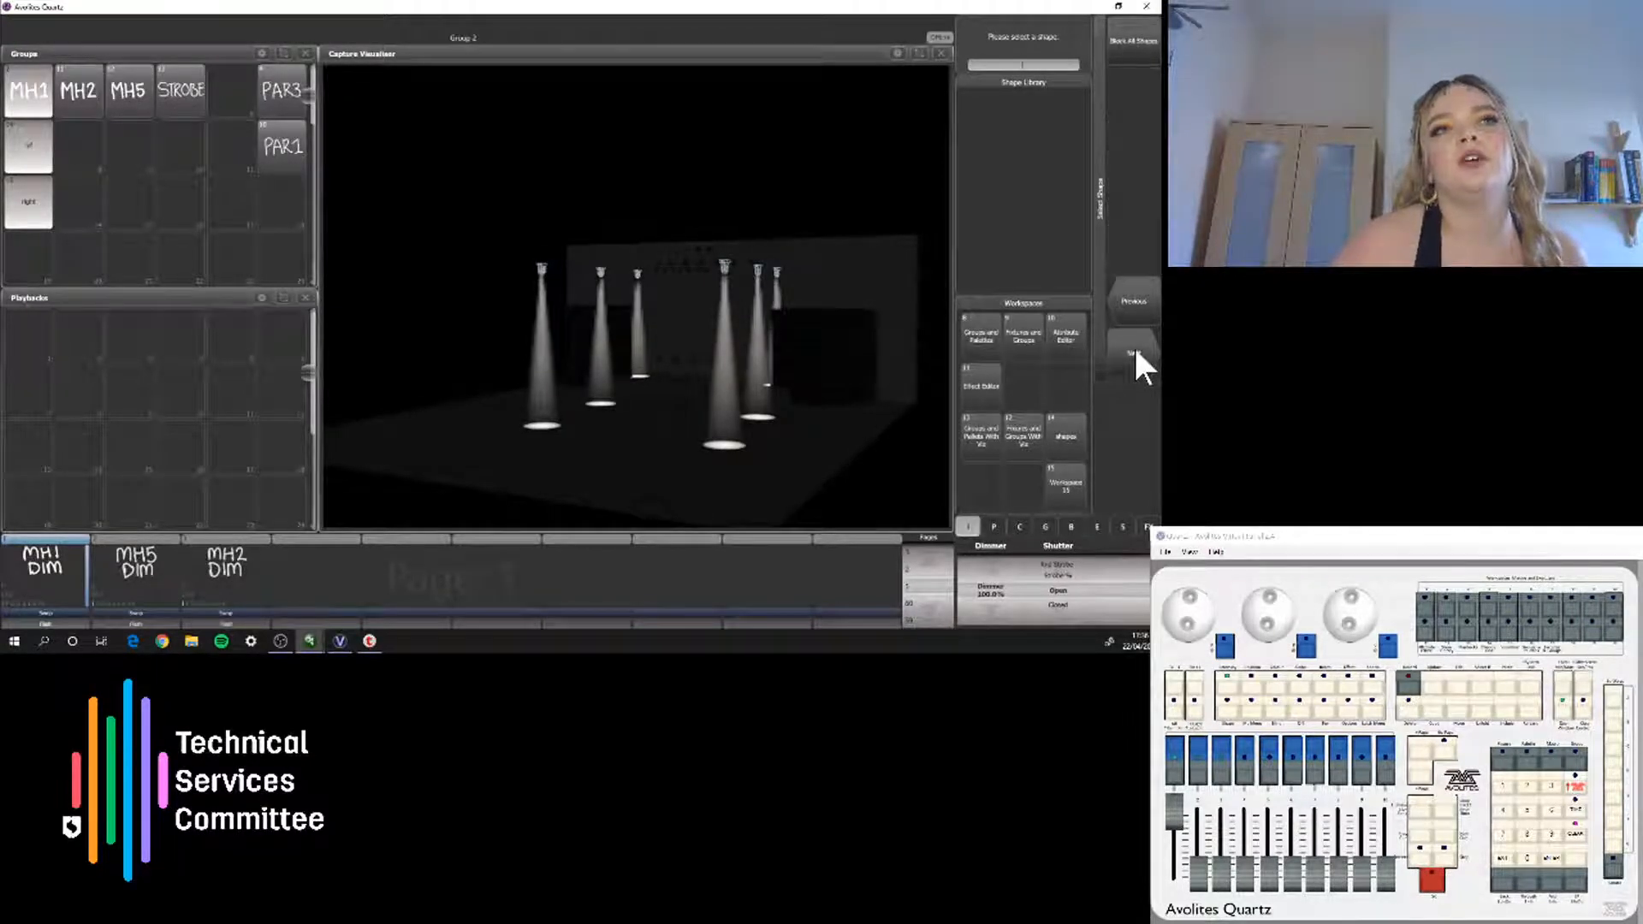
{"action": "left_click", "coordinate": [1125, 351]}
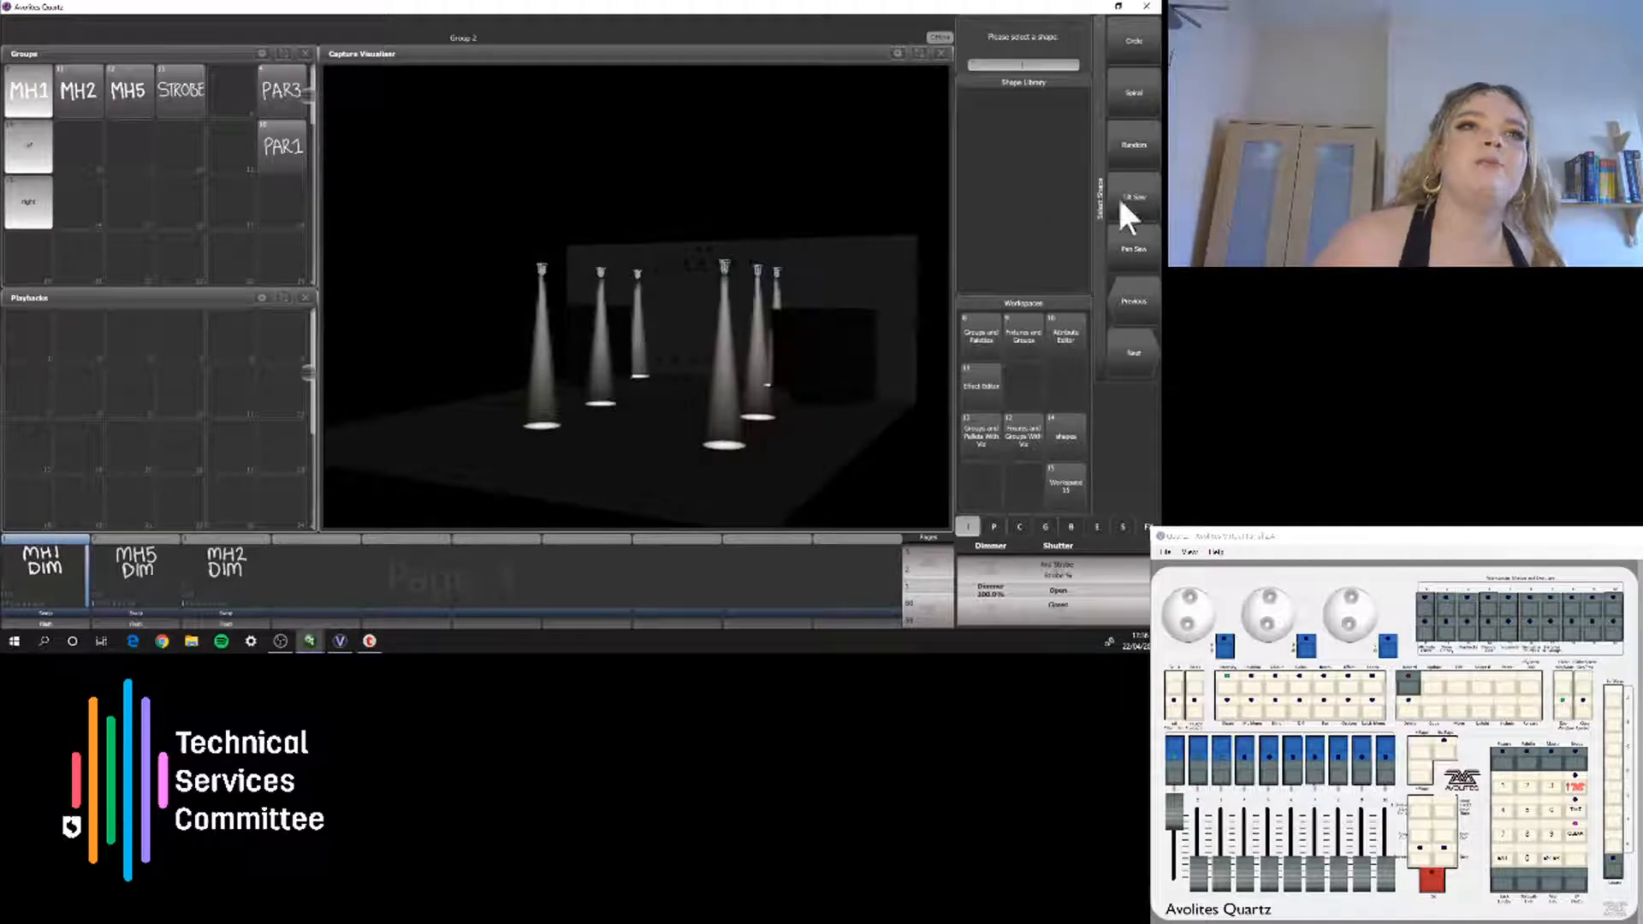
{"action": "left_click", "coordinate": [1137, 348]}
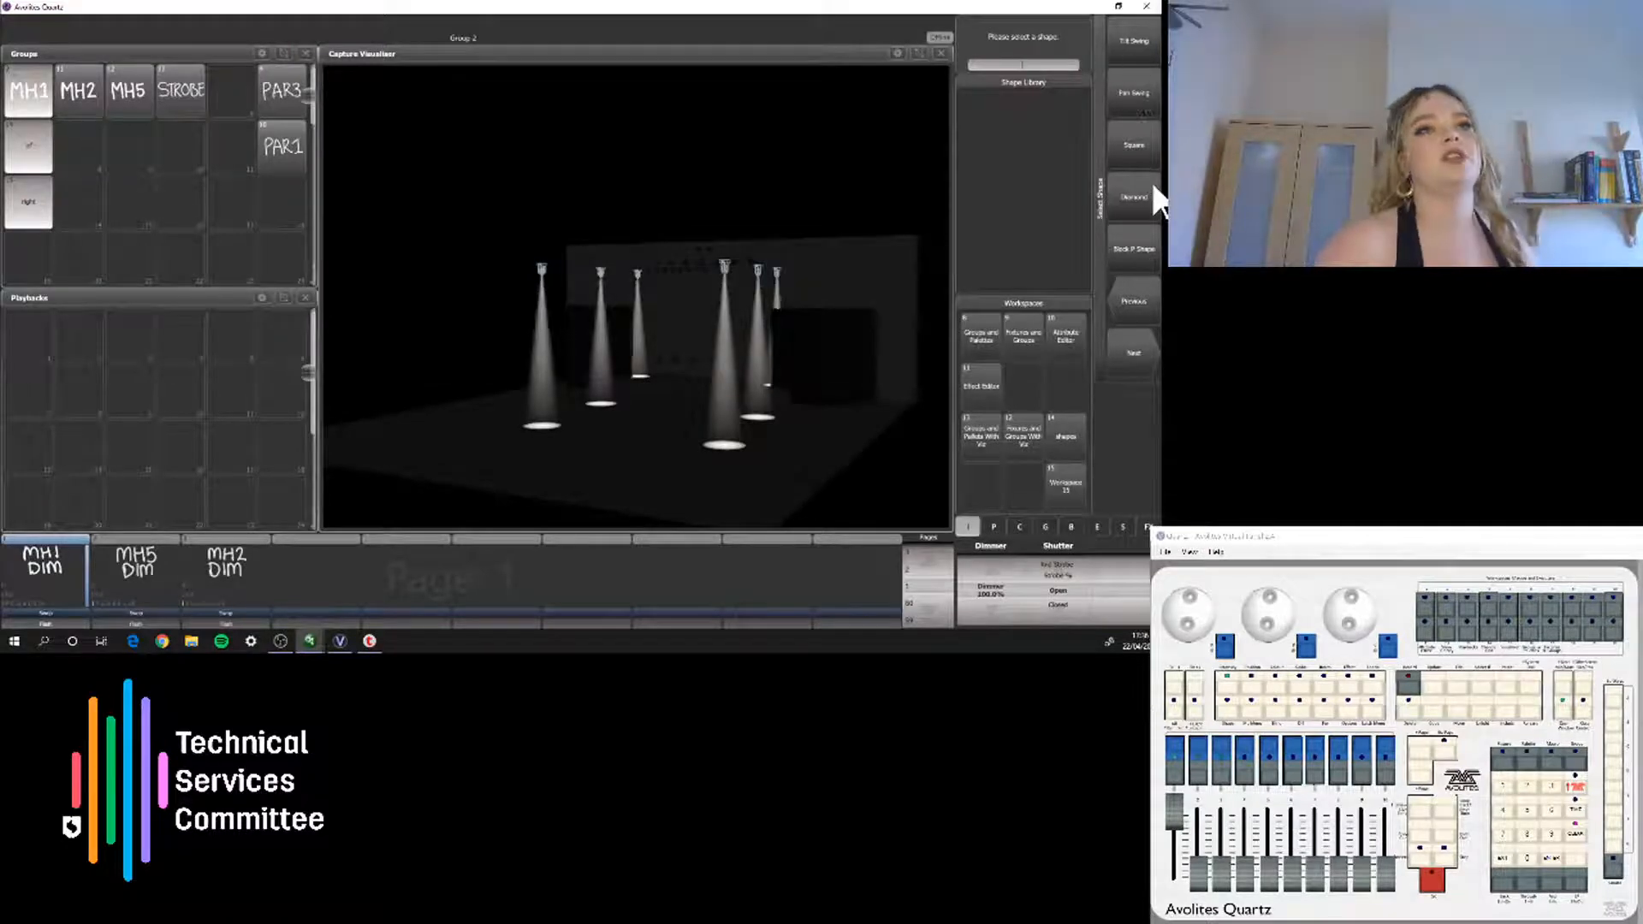
{"action": "left_click", "coordinate": [1130, 346]}
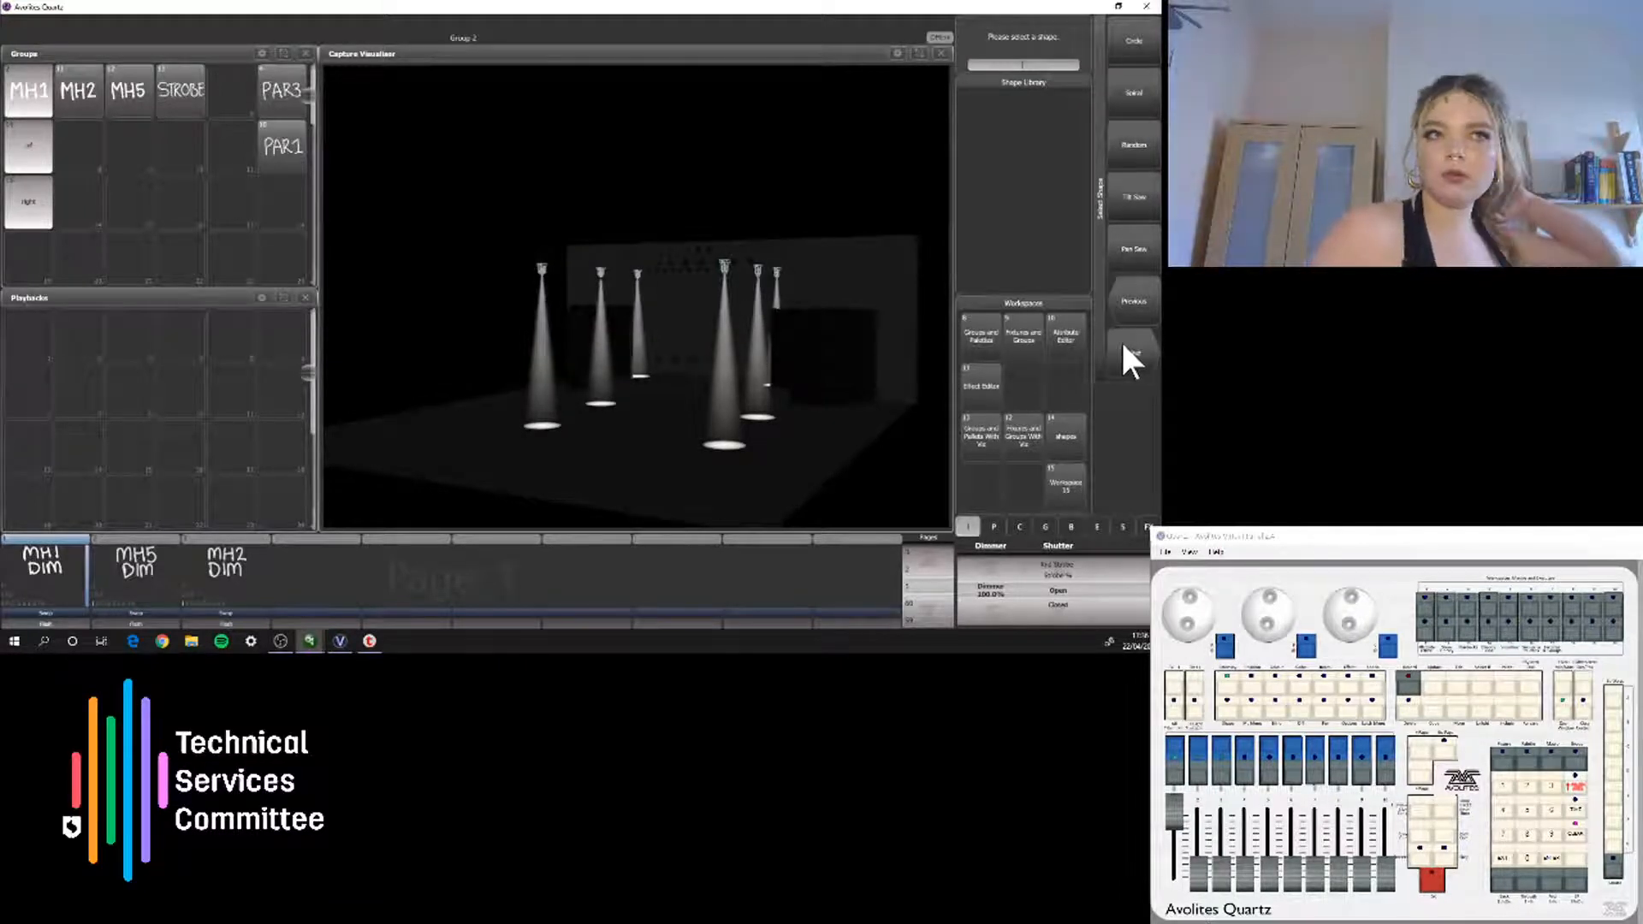
{"action": "left_click", "coordinate": [1143, 53]}
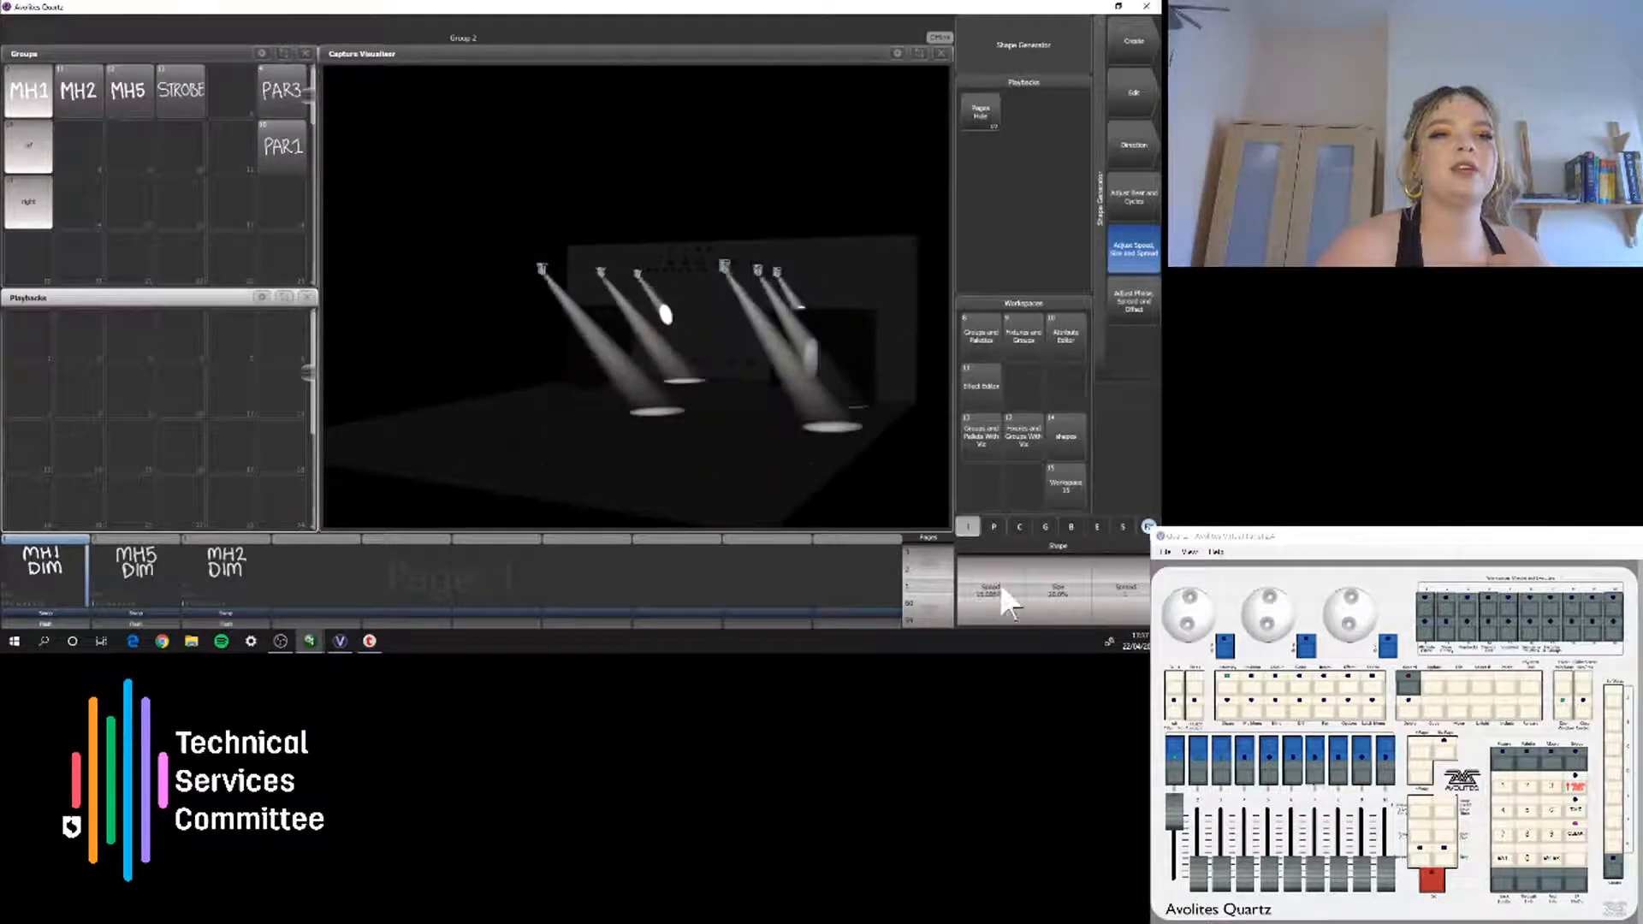
Review the shape's phase and offset parameters and its beat and cycles parameters, returning to speed, size and spread
{"action": "left_click", "coordinate": [1138, 298]}
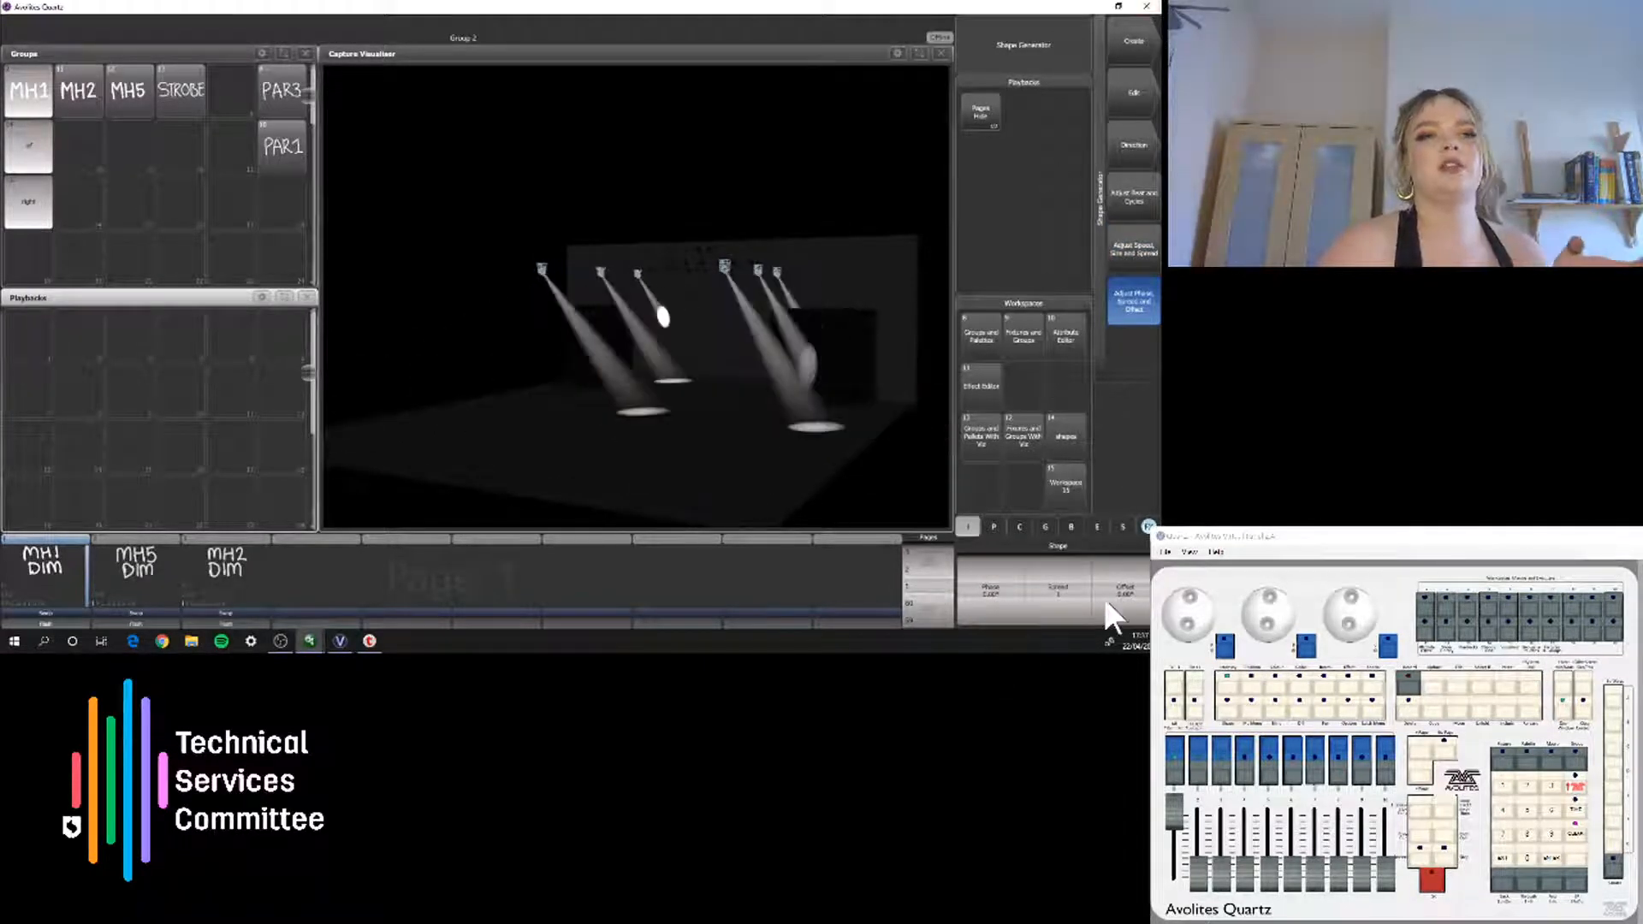
{"action": "left_click", "coordinate": [1123, 255]}
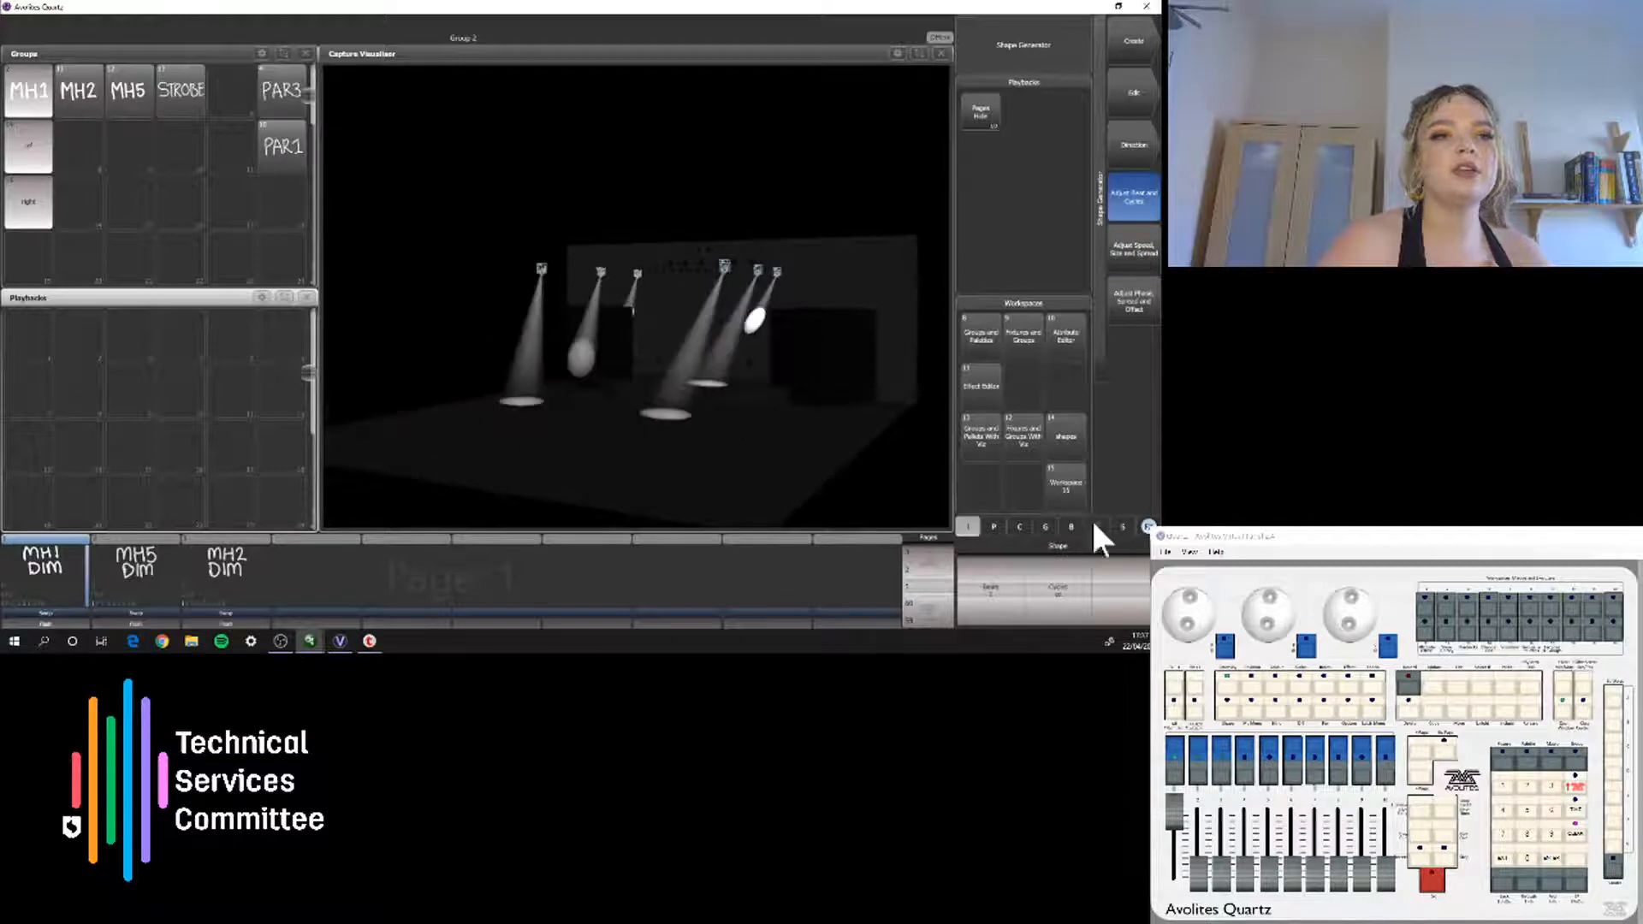
{"action": "left_click", "coordinate": [1142, 249]}
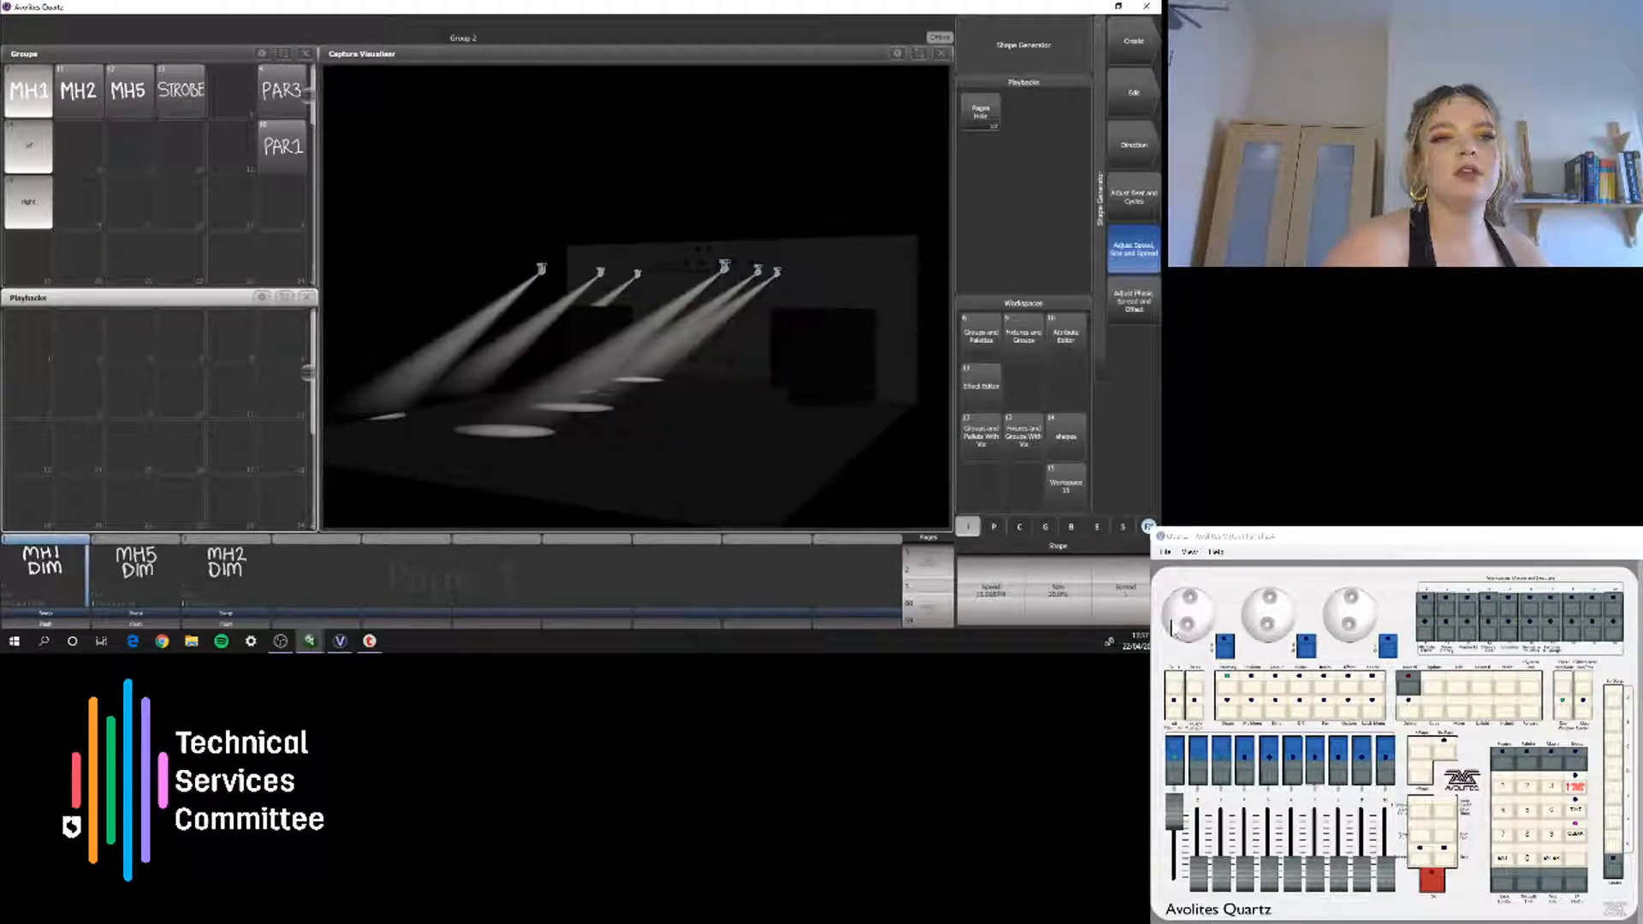
Adjust the circle shape's speed and size, and increase its spread so the MH1 beams move out of unison
{"action": "mouse_move", "coordinate": [1174, 636]}
{"action": "left_mouse_down"}
{"action": "mouse_move", "coordinate": [1204, 624]}
{"action": "mouse_move", "coordinate": [1196, 600]}
{"action": "mouse_move", "coordinate": [1207, 618]}
{"action": "mouse_move", "coordinate": [1181, 603]}
{"action": "mouse_move", "coordinate": [1184, 621]}
{"action": "left_mouse_up"}
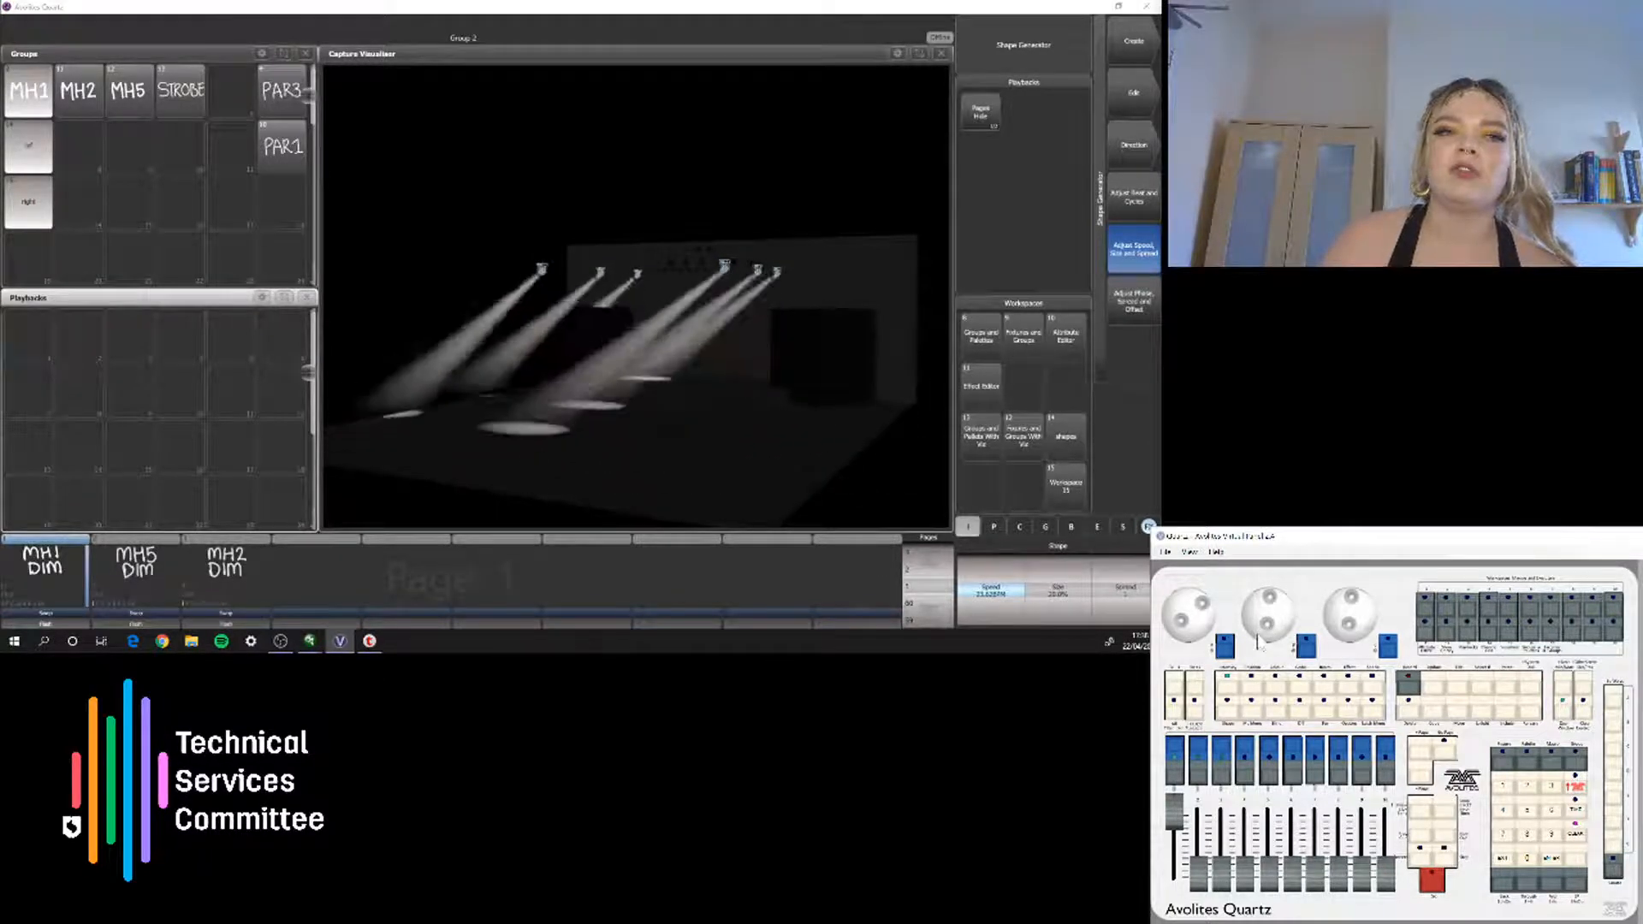
{"action": "left_click_drag", "start_coordinate": [1258, 635], "coordinate": [1259, 615]}
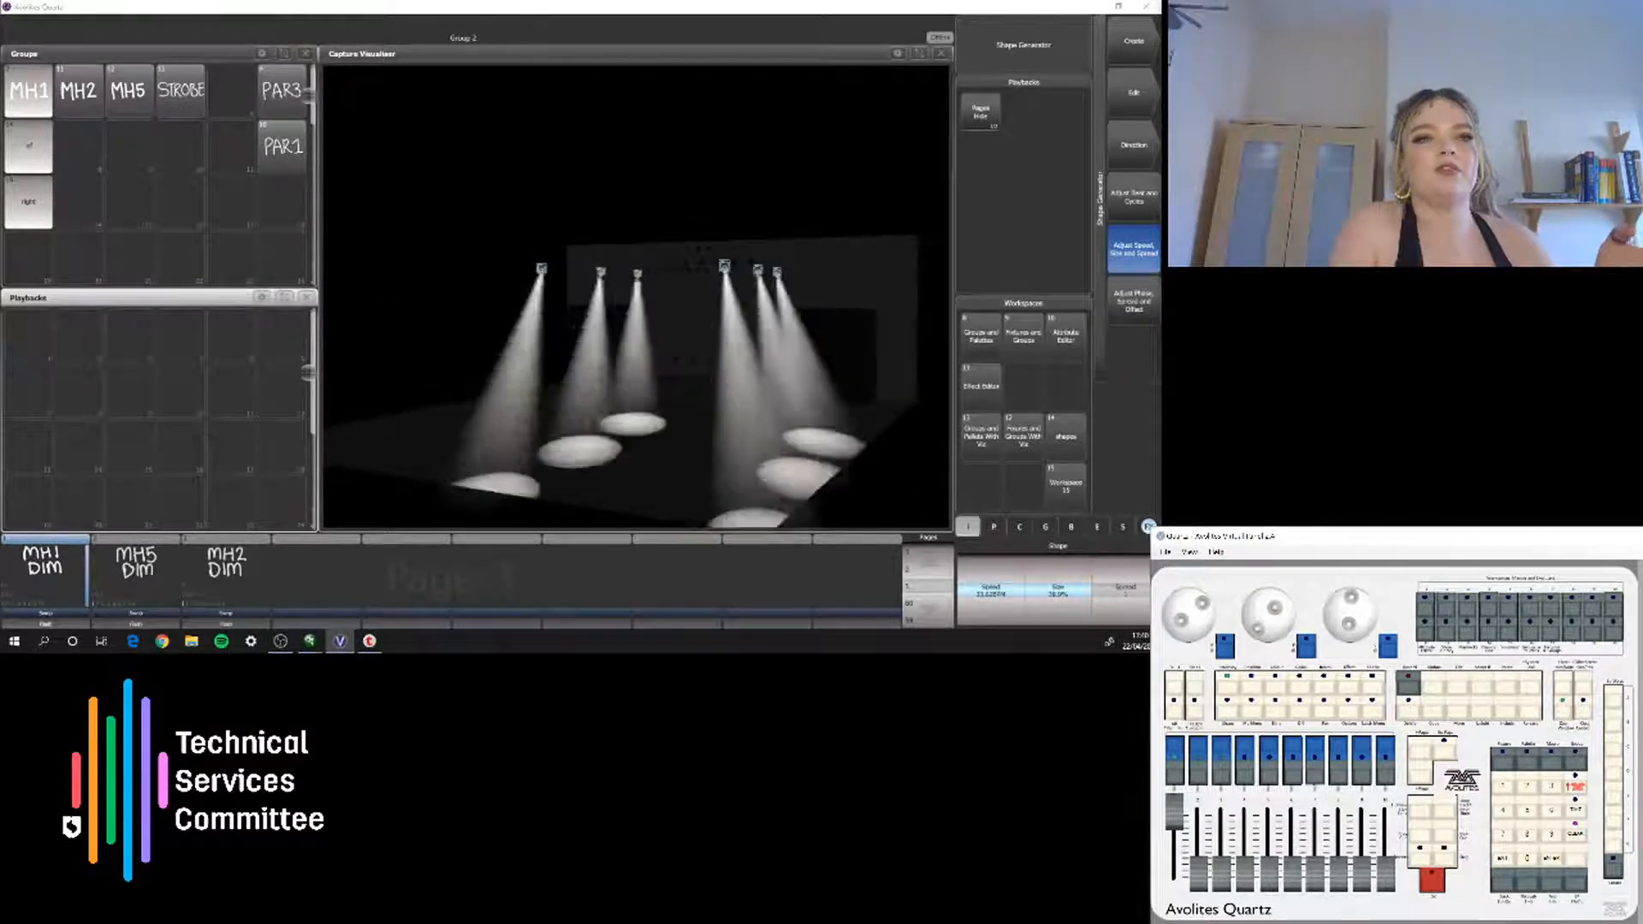
{"action": "mouse_move", "coordinate": [1183, 640]}
{"action": "left_mouse_down"}
{"action": "mouse_move", "coordinate": [1205, 608]}
{"action": "mouse_move", "coordinate": [1176, 604]}
{"action": "mouse_move", "coordinate": [1200, 601]}
{"action": "mouse_move", "coordinate": [1176, 632]}
{"action": "left_mouse_up"}
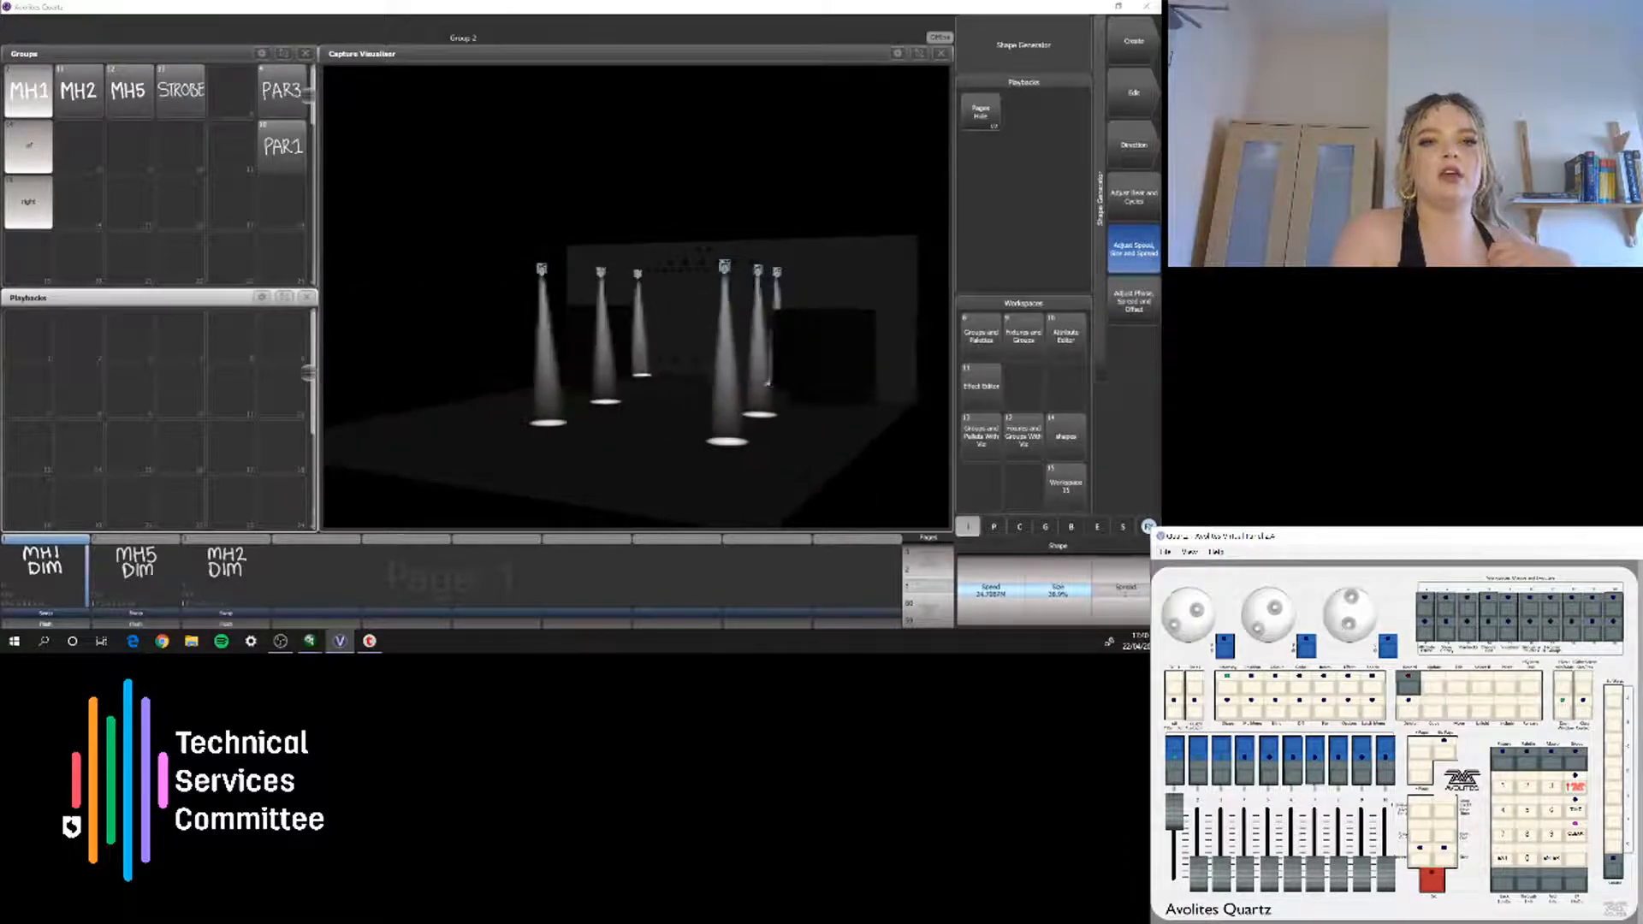
{"action": "left_click_drag", "start_coordinate": [1351, 597], "coordinate": [1338, 632]}
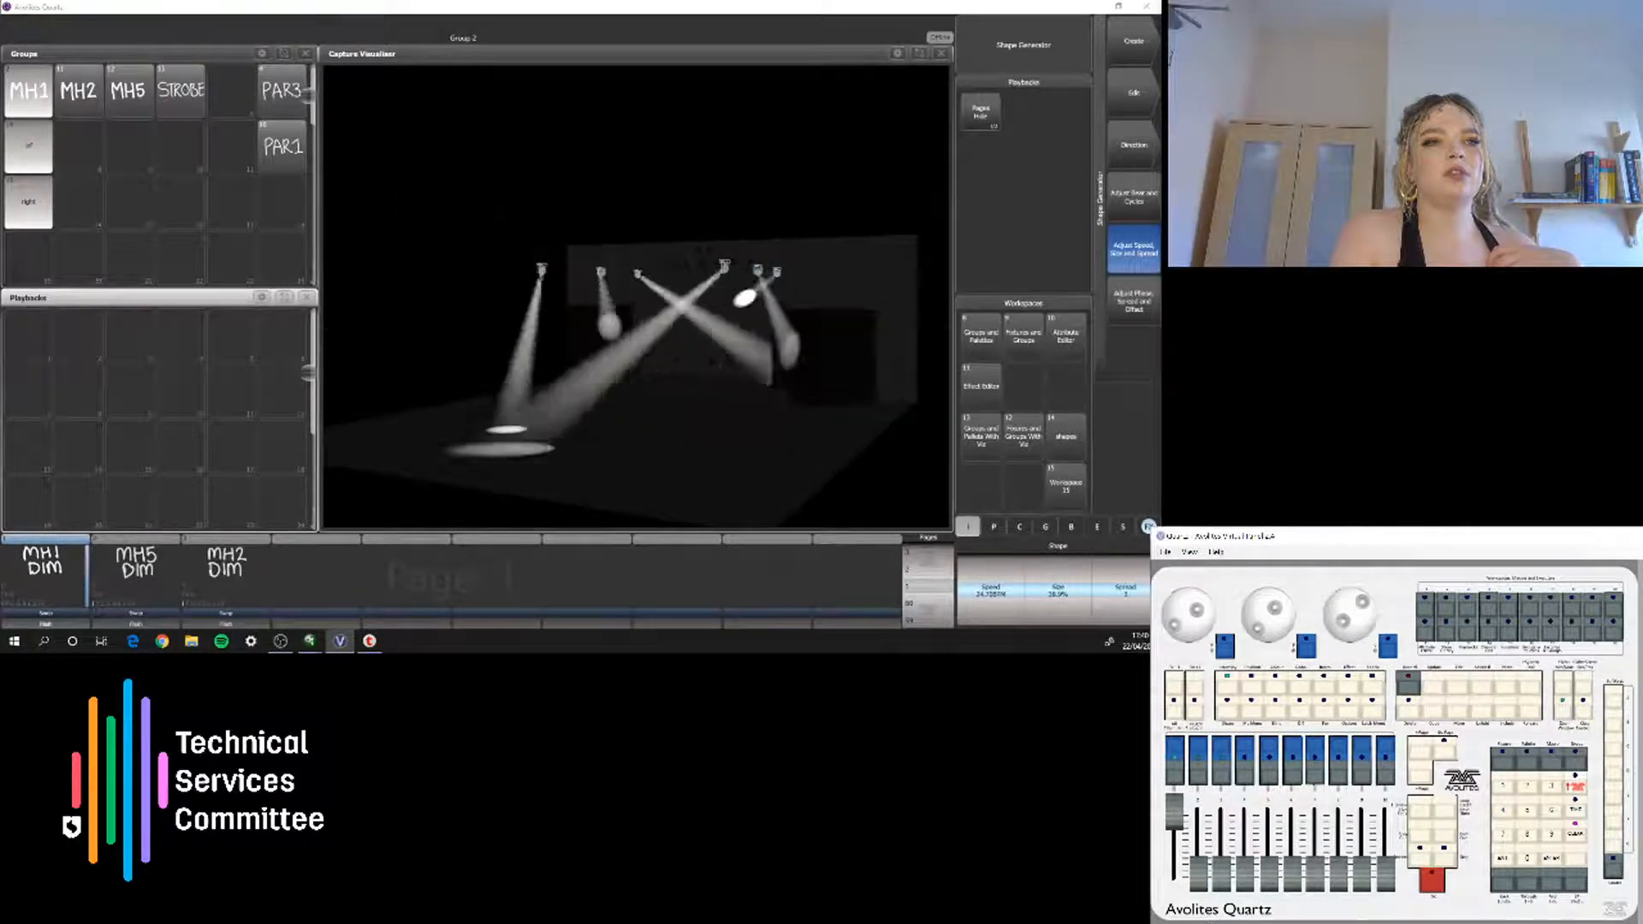
{"action": "scroll", "coordinate": [1338, 620], "scroll_direction": "up", "scroll_amount": 1}
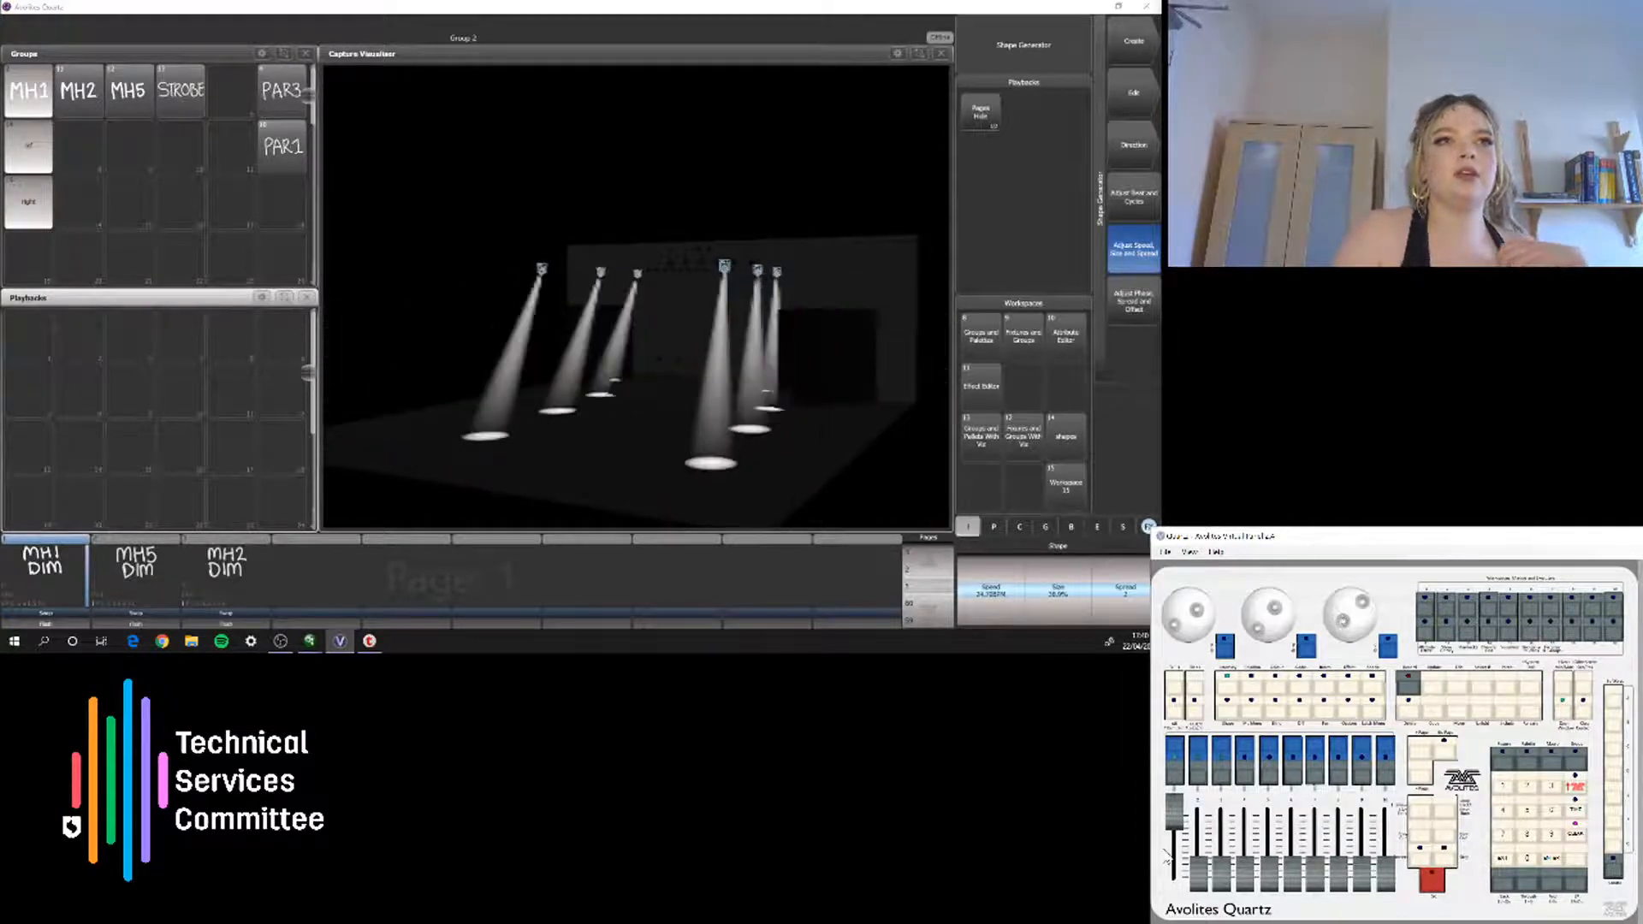
Review the direction options available for the circle shape and return to the Shape Generator
{"action": "left_click", "coordinate": [1133, 144]}
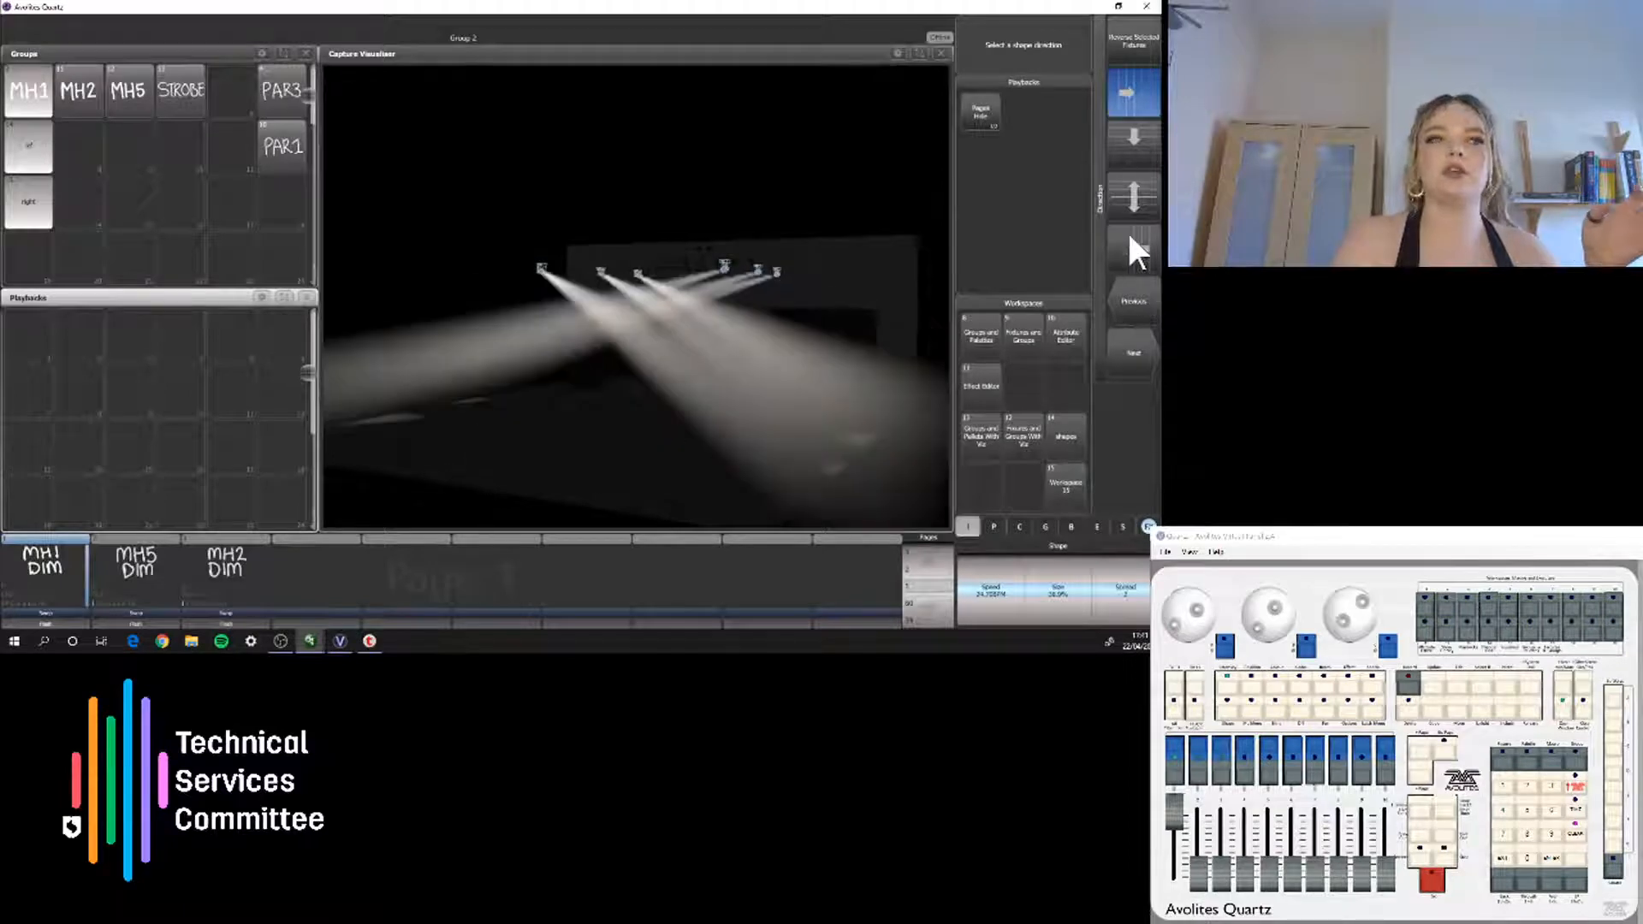
{"action": "left_click", "coordinate": [1134, 354]}
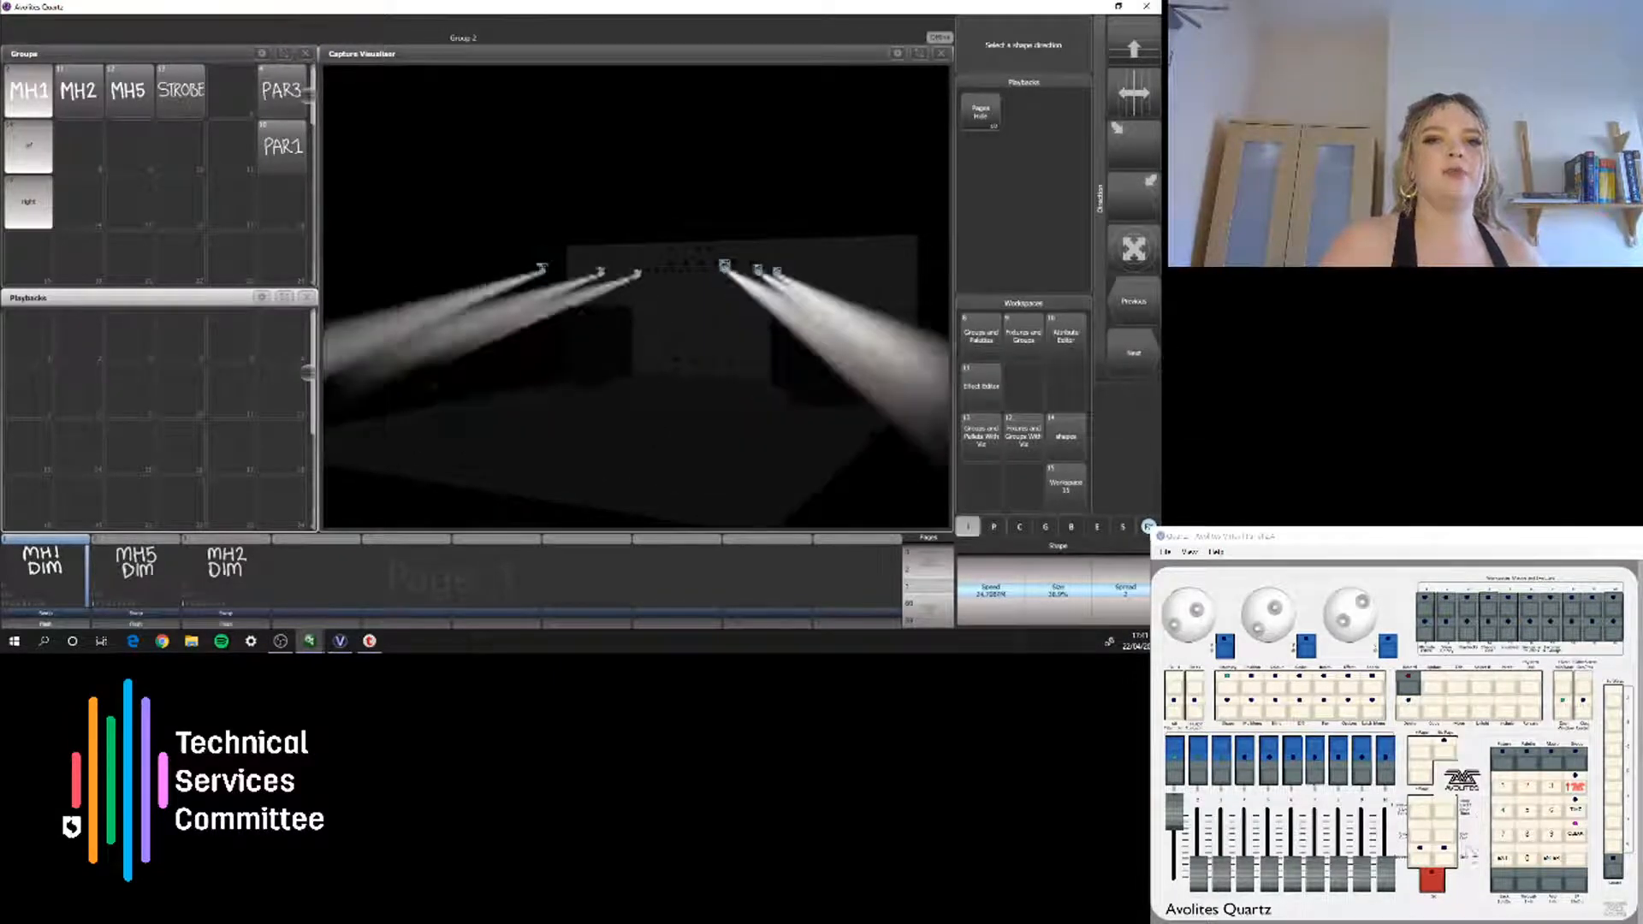
{"action": "left_click", "coordinate": [1502, 859]}
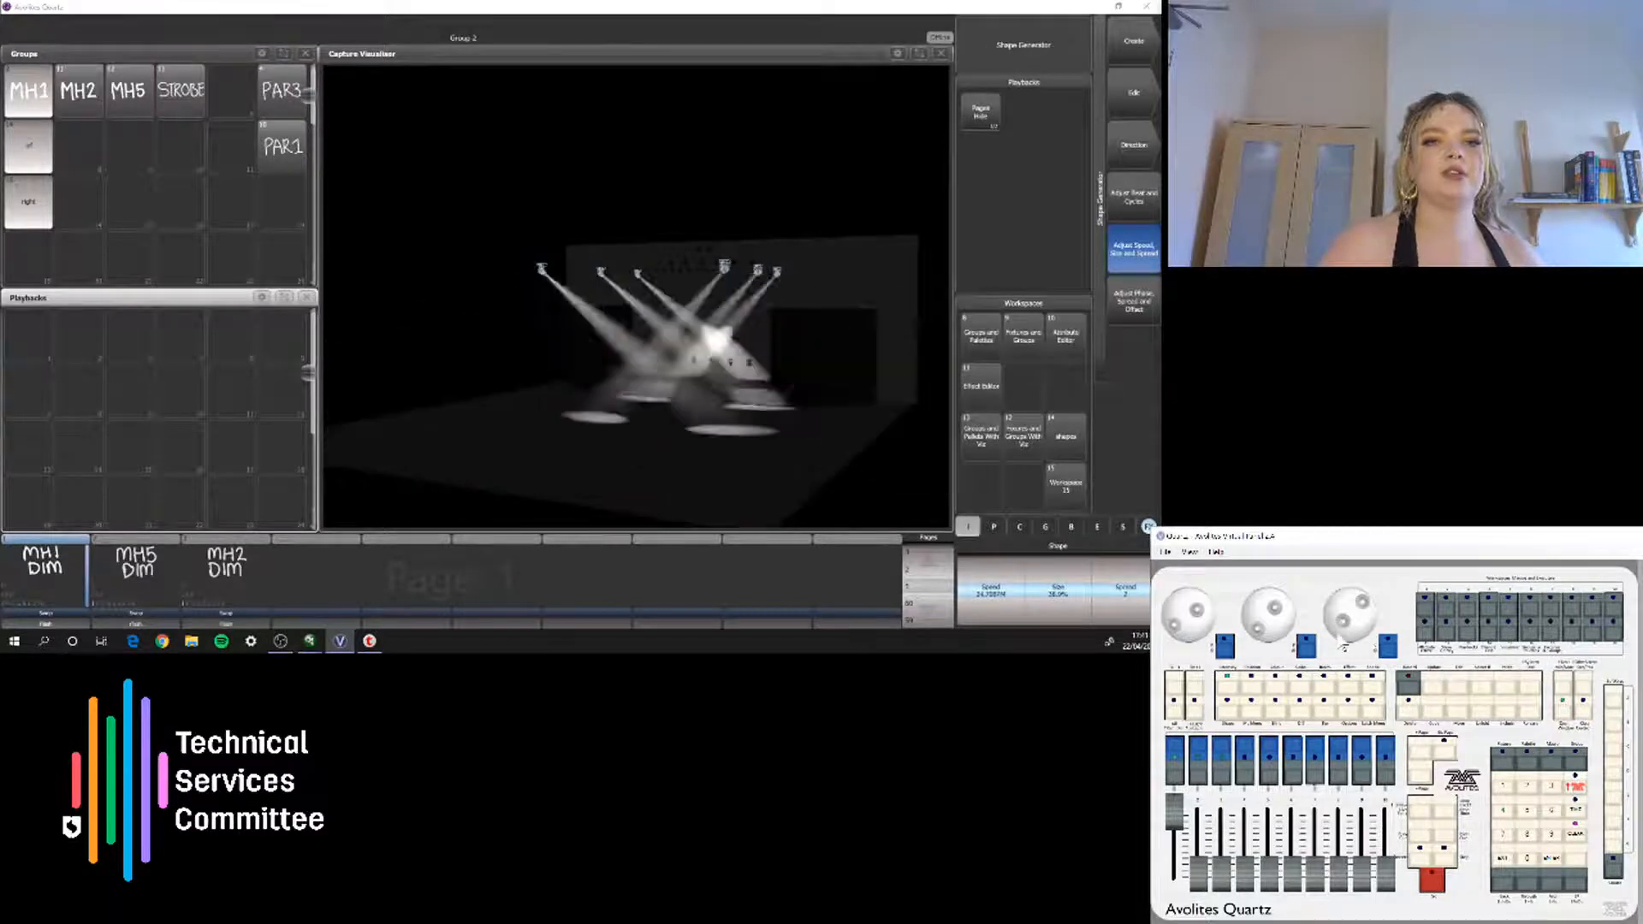
Adjust the circle shape's spread further and fine-tune its phase to 72°
{"action": "mouse_move", "coordinate": [1341, 638]}
{"action": "left_mouse_down"}
{"action": "mouse_move", "coordinate": [1345, 600]}
{"action": "mouse_move", "coordinate": [1362, 620]}
{"action": "mouse_move", "coordinate": [1340, 640]}
{"action": "left_mouse_up"}
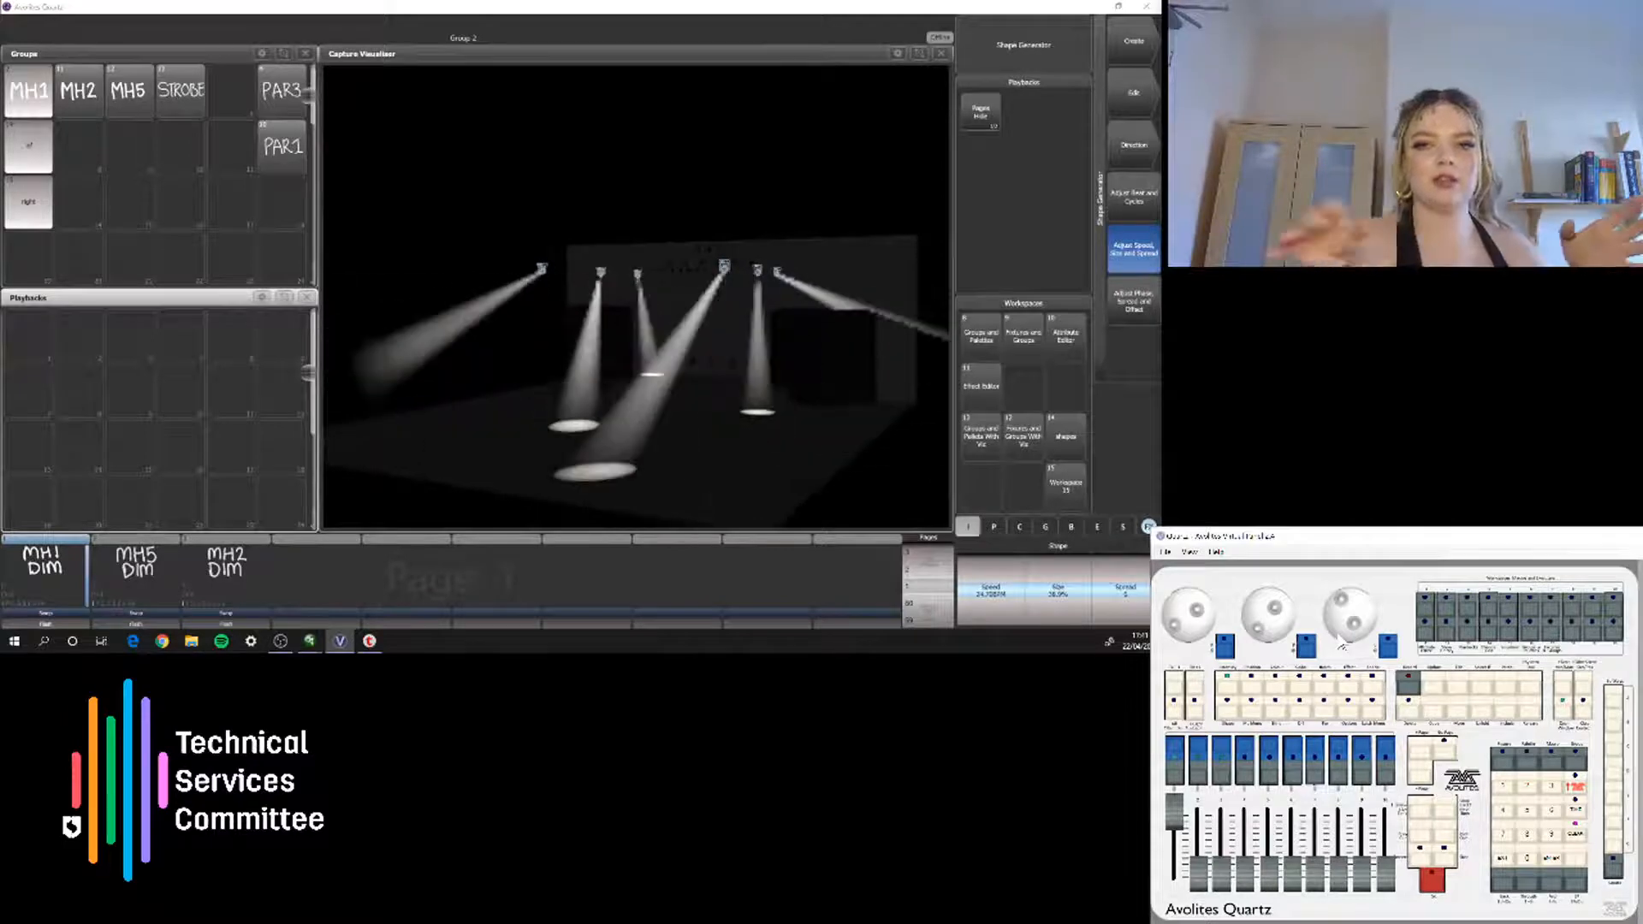
{"action": "left_click", "coordinate": [1136, 304]}
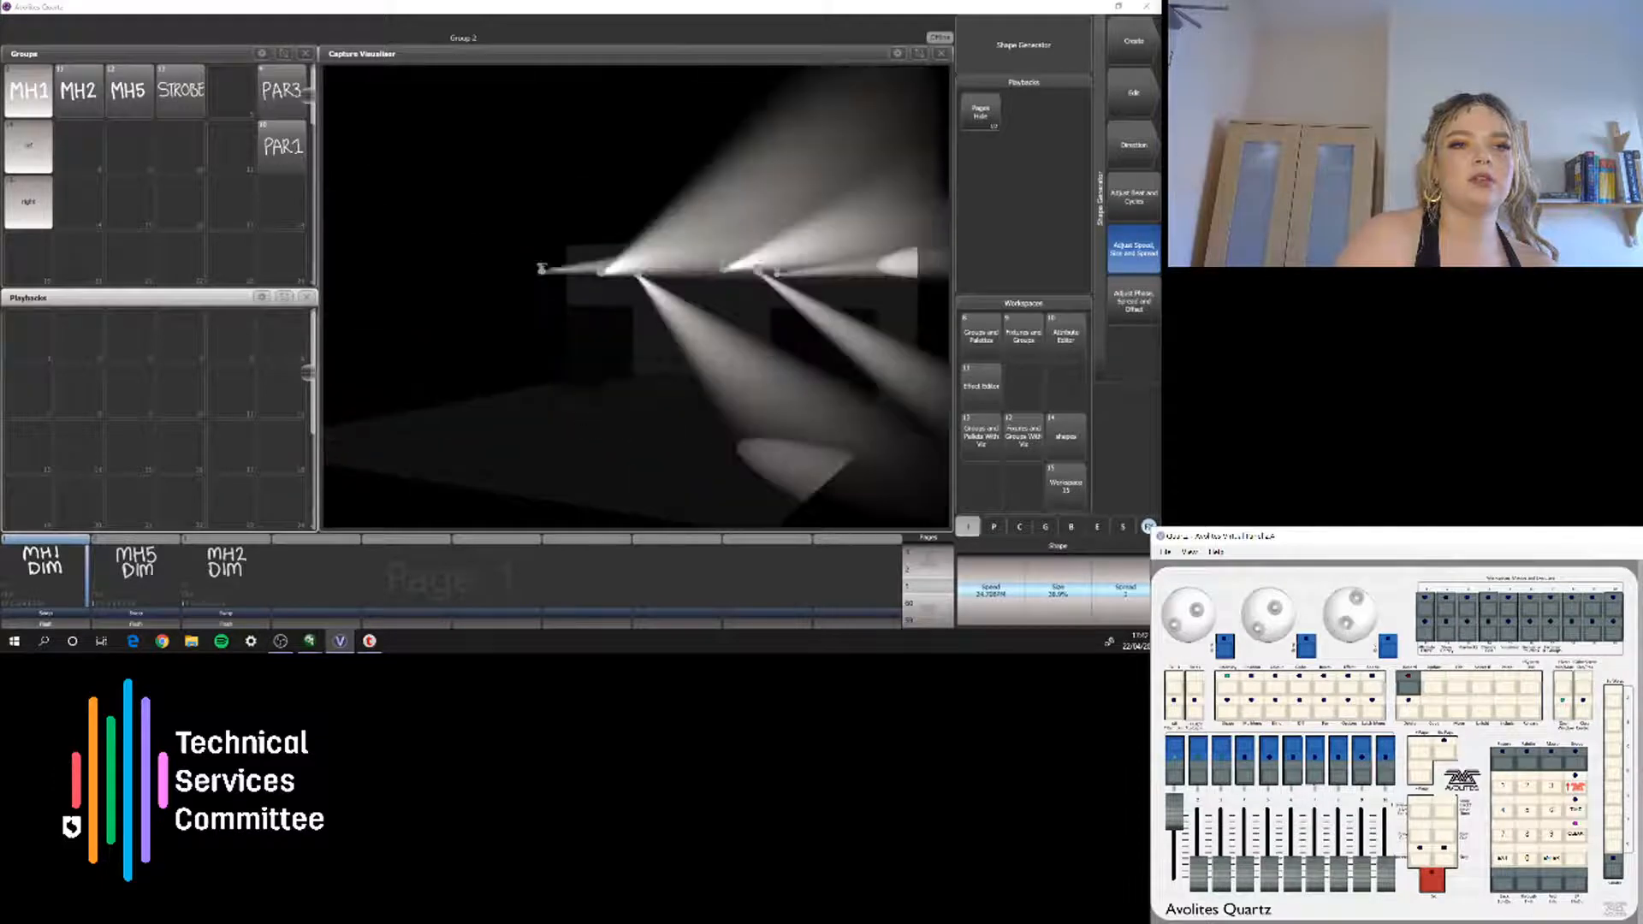
{"action": "left_click", "coordinate": [1135, 306]}
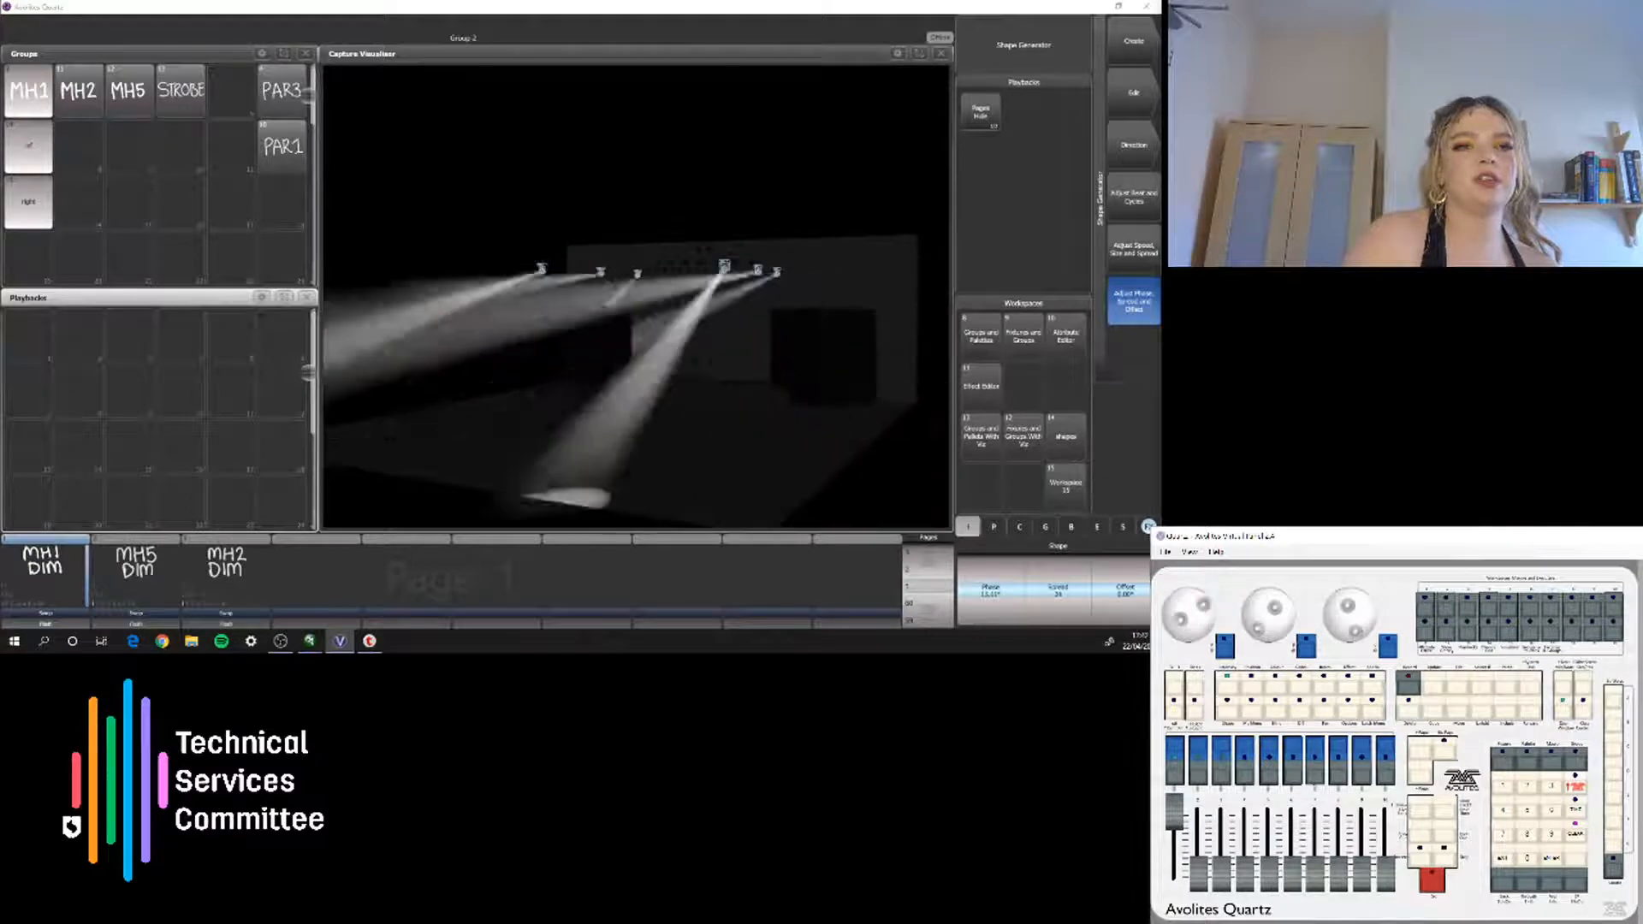
{"action": "left_click_drag", "start_coordinate": [1204, 604], "coordinate": [1205, 605]}
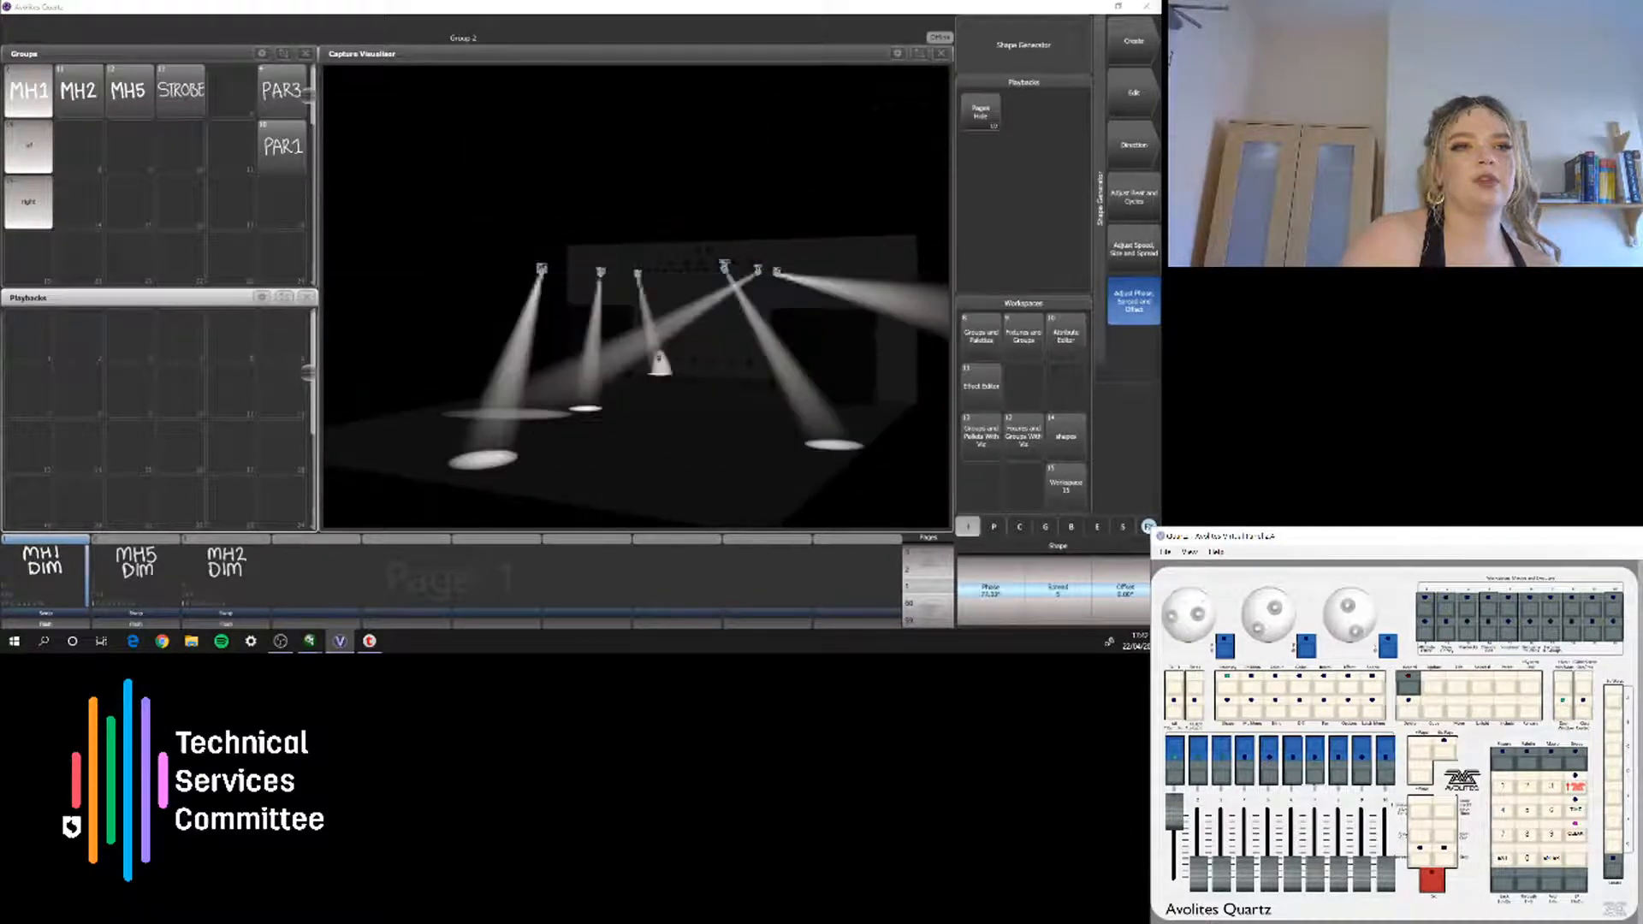
{"action": "left_click_drag", "start_coordinate": [1204, 604], "coordinate": [1272, 623]}
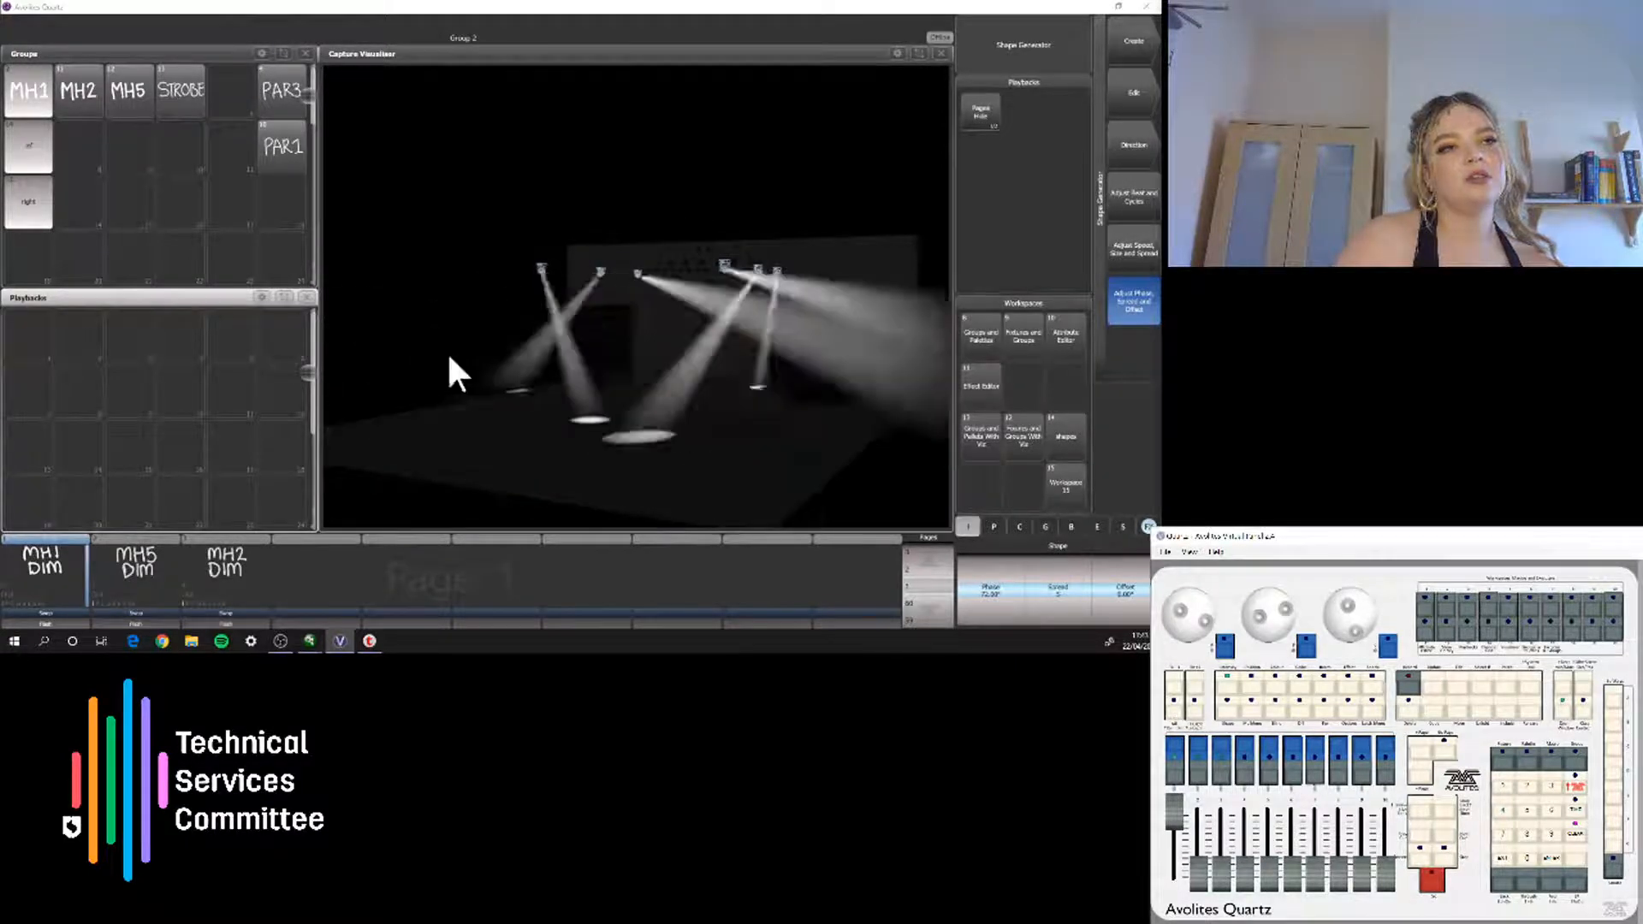
{"action": "left_click", "coordinate": [1408, 682]}
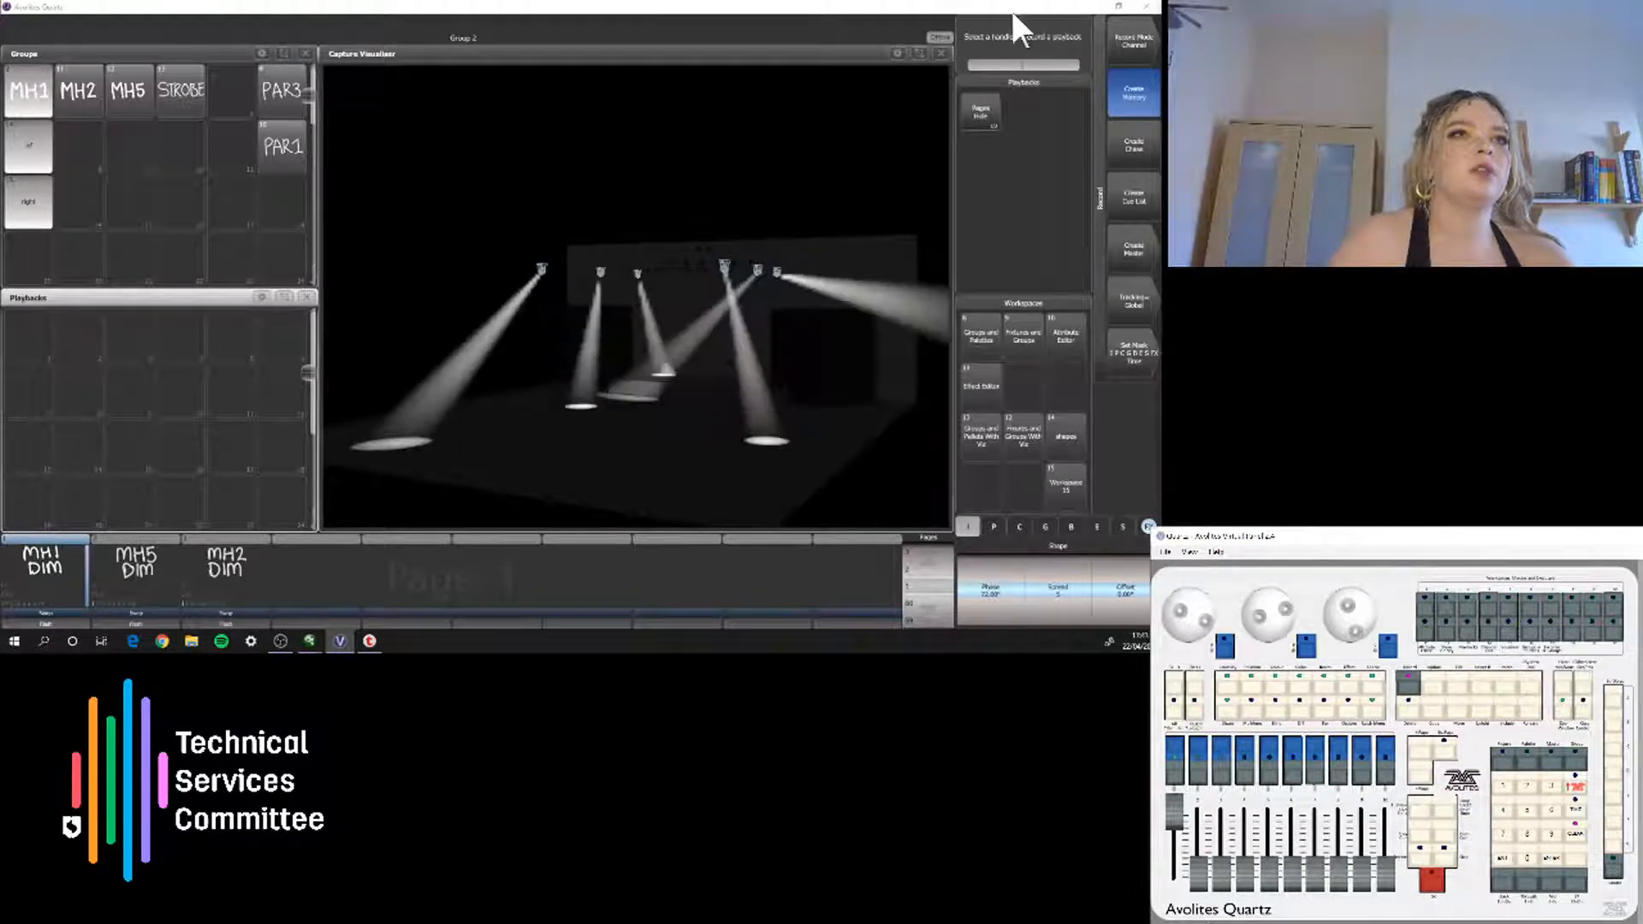
{"action": "left_click", "coordinate": [1026, 65]}
{"action": "key", "text": "Escape"}
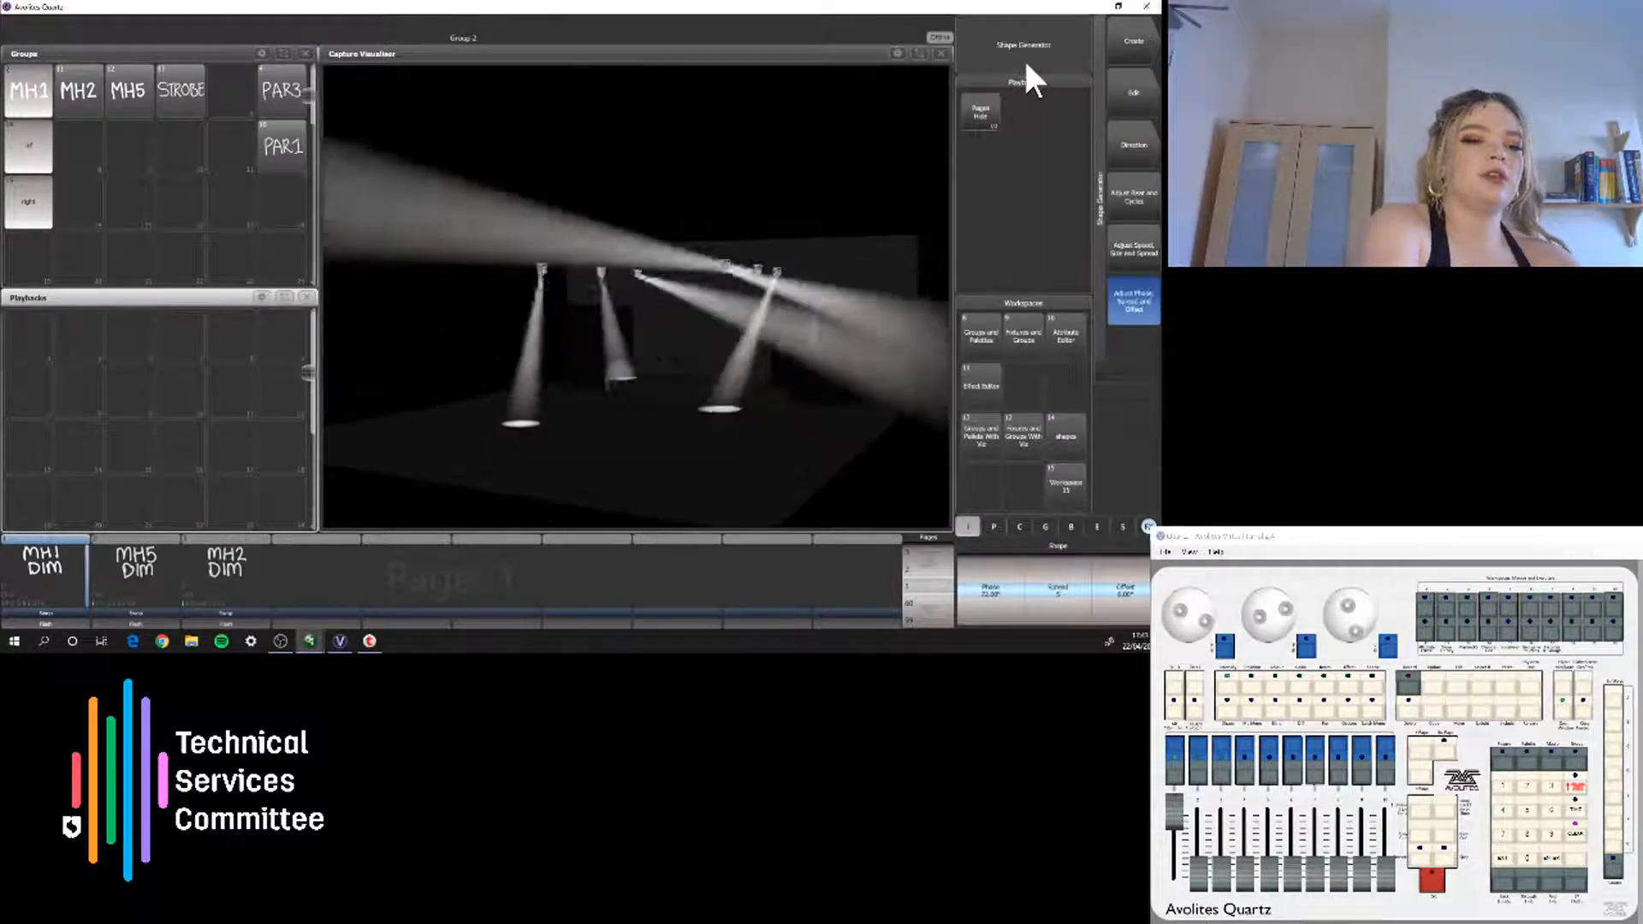
{"action": "type", "text": "1"}
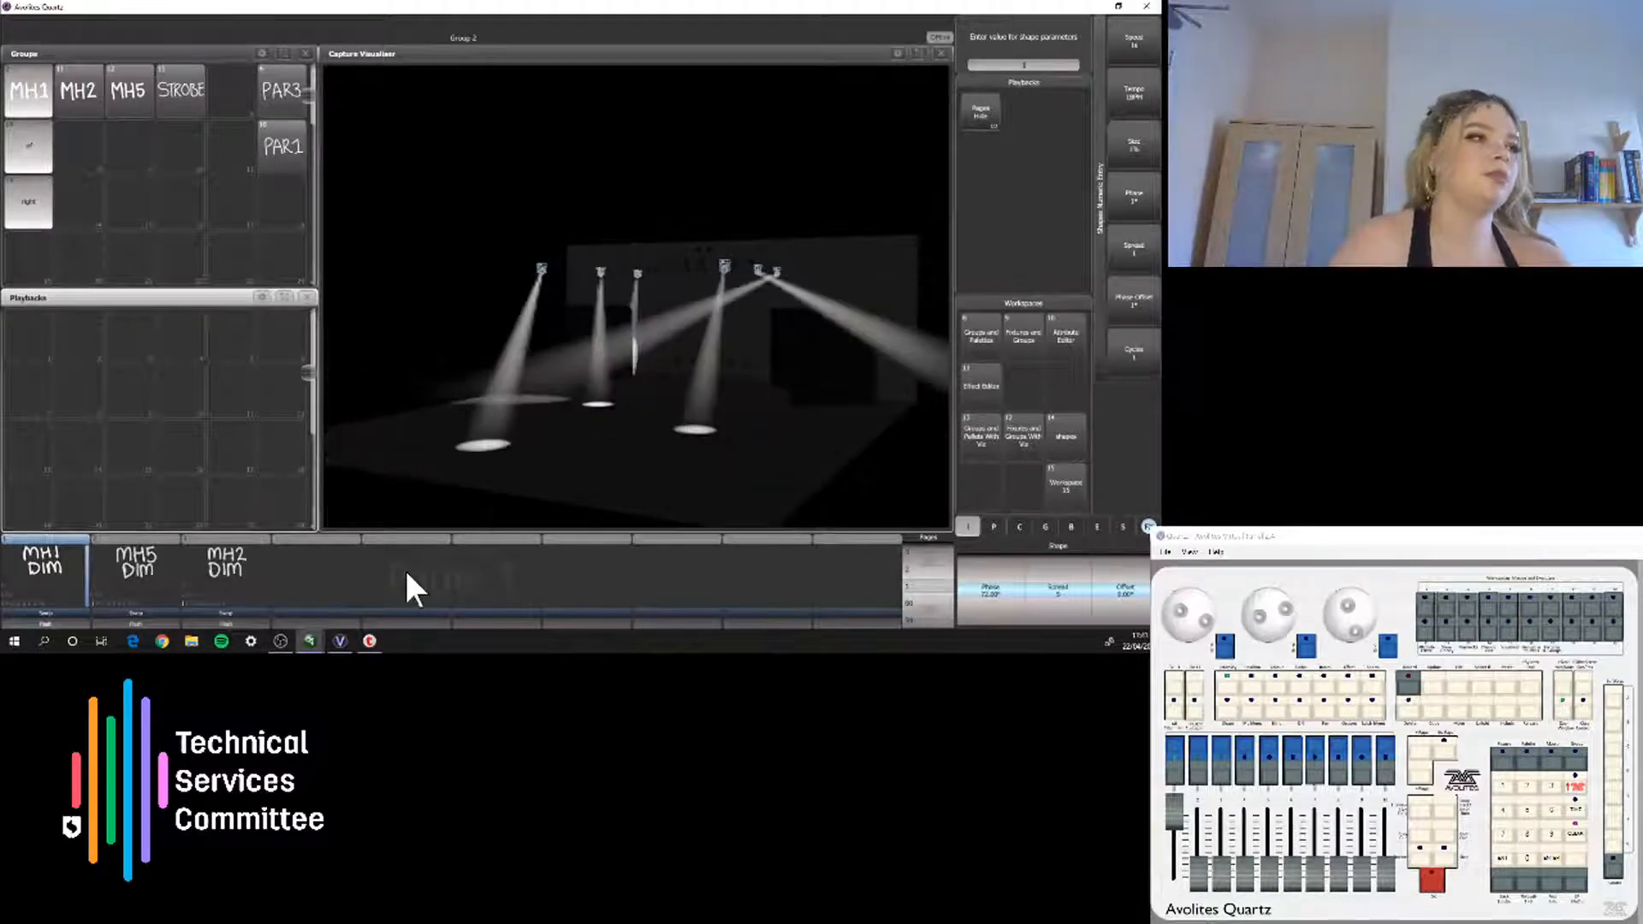
Clear the circle shape from the programmer and leave the shape parameter entry for the main program menu
{"action": "left_click", "coordinate": [1582, 843]}
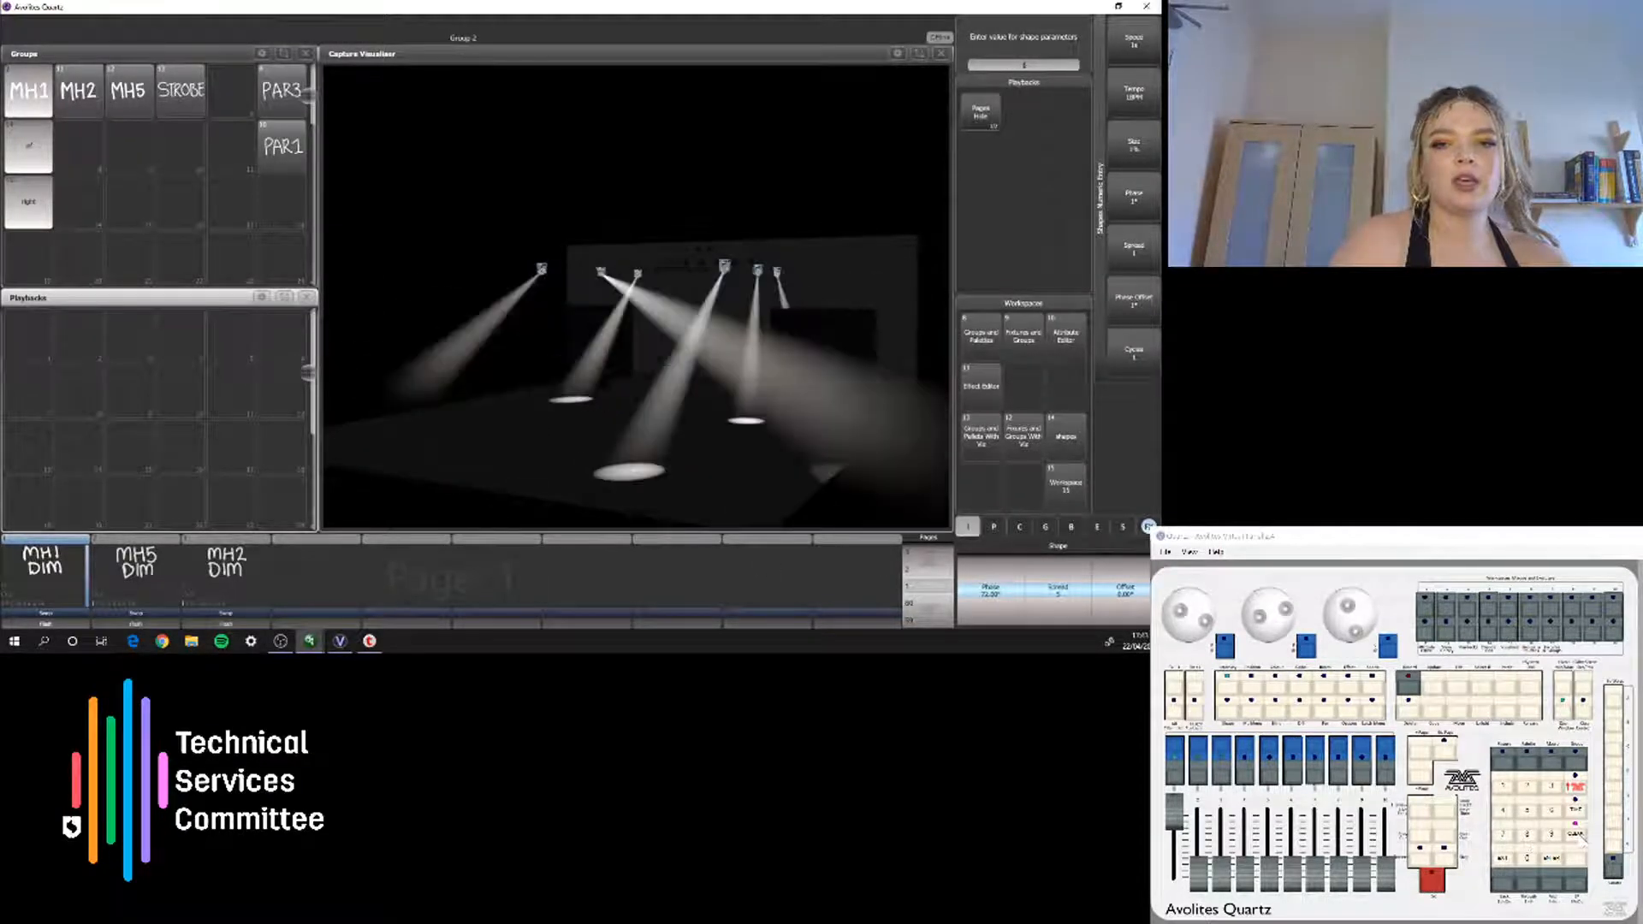
{"action": "left_click", "coordinate": [1519, 869]}
{"action": "left_click", "coordinate": [1506, 863]}
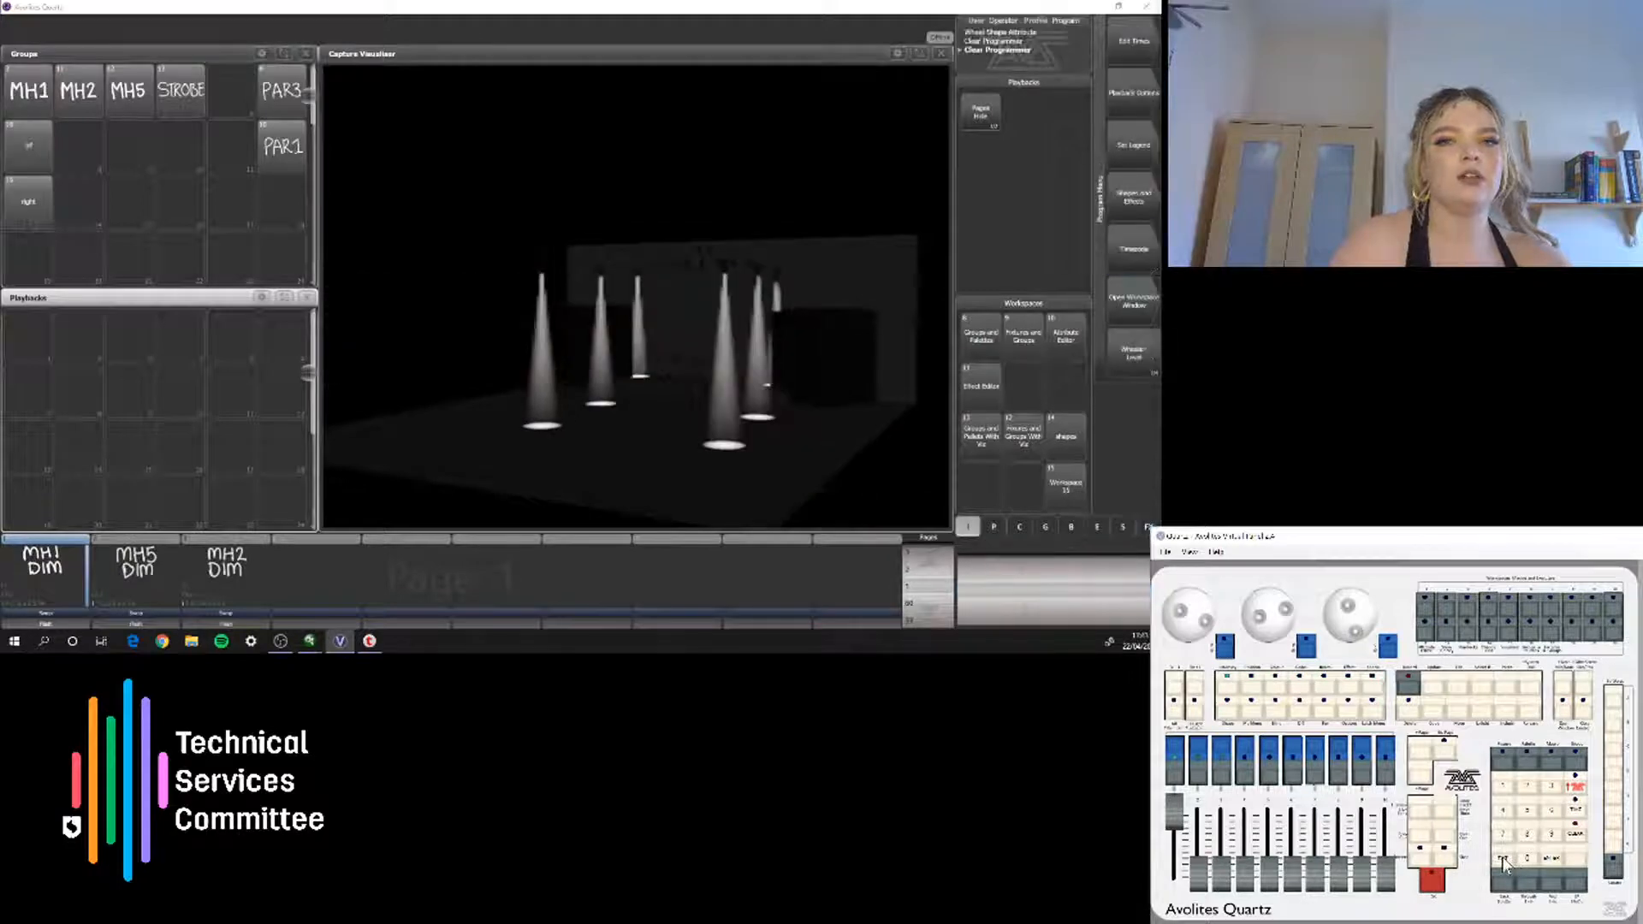
Create a new Pan / Tilt Circle shape on the MH1 group and adjust its speed, size and spread
{"action": "left_click", "coordinate": [33, 100]}
{"action": "left_click", "coordinate": [1132, 203]}
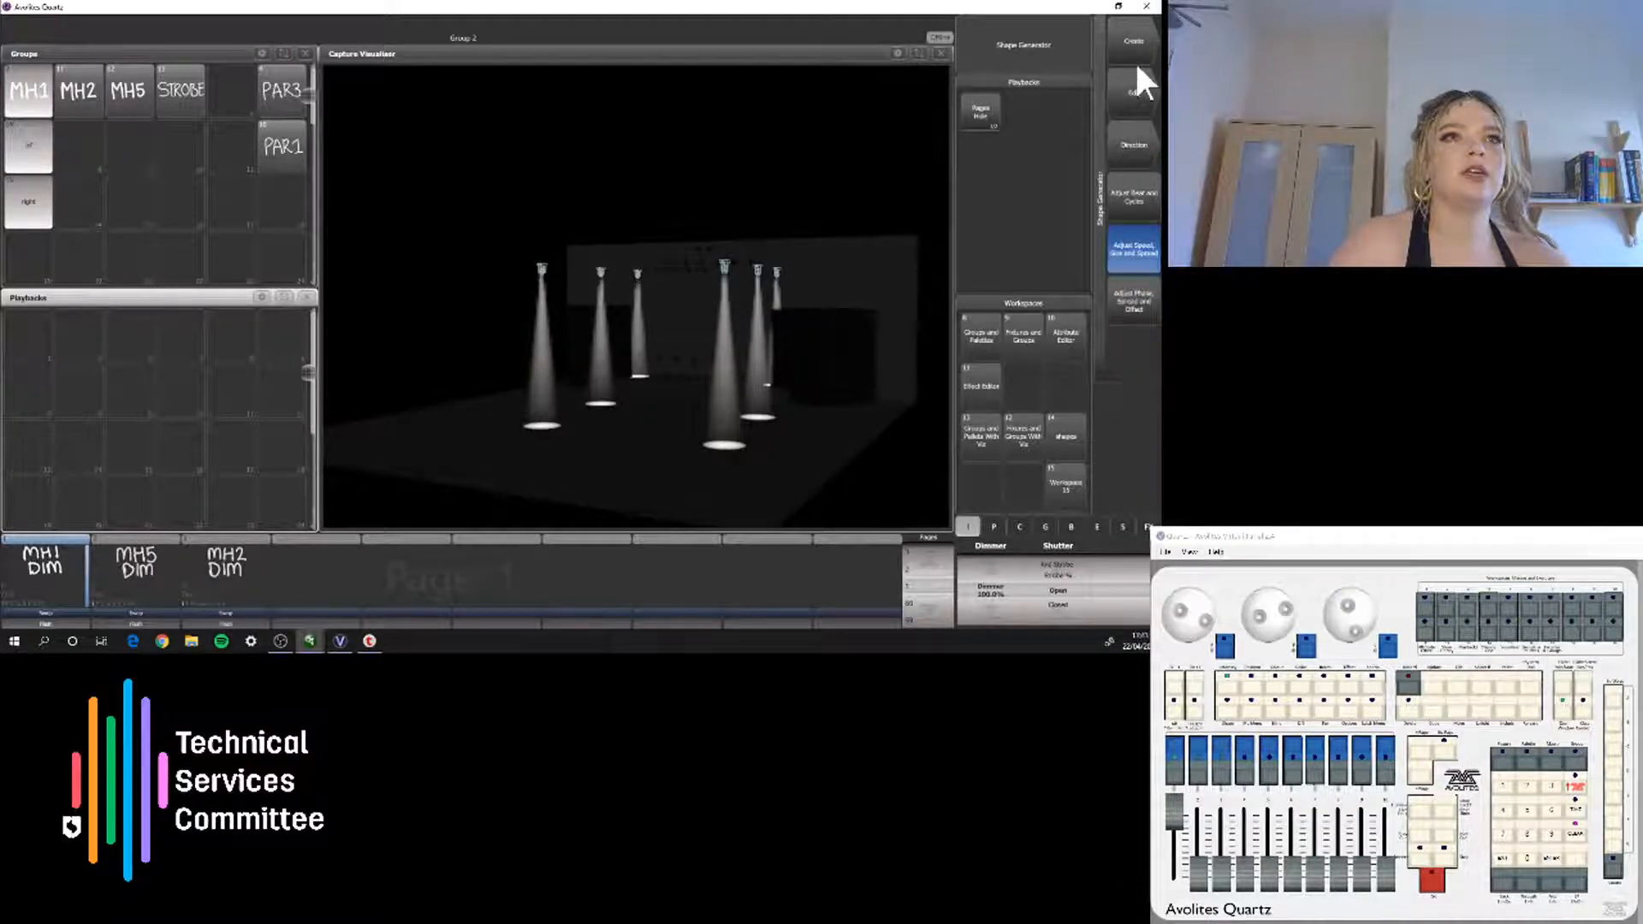
{"action": "left_click", "coordinate": [1133, 48]}
{"action": "left_click", "coordinate": [1126, 101]}
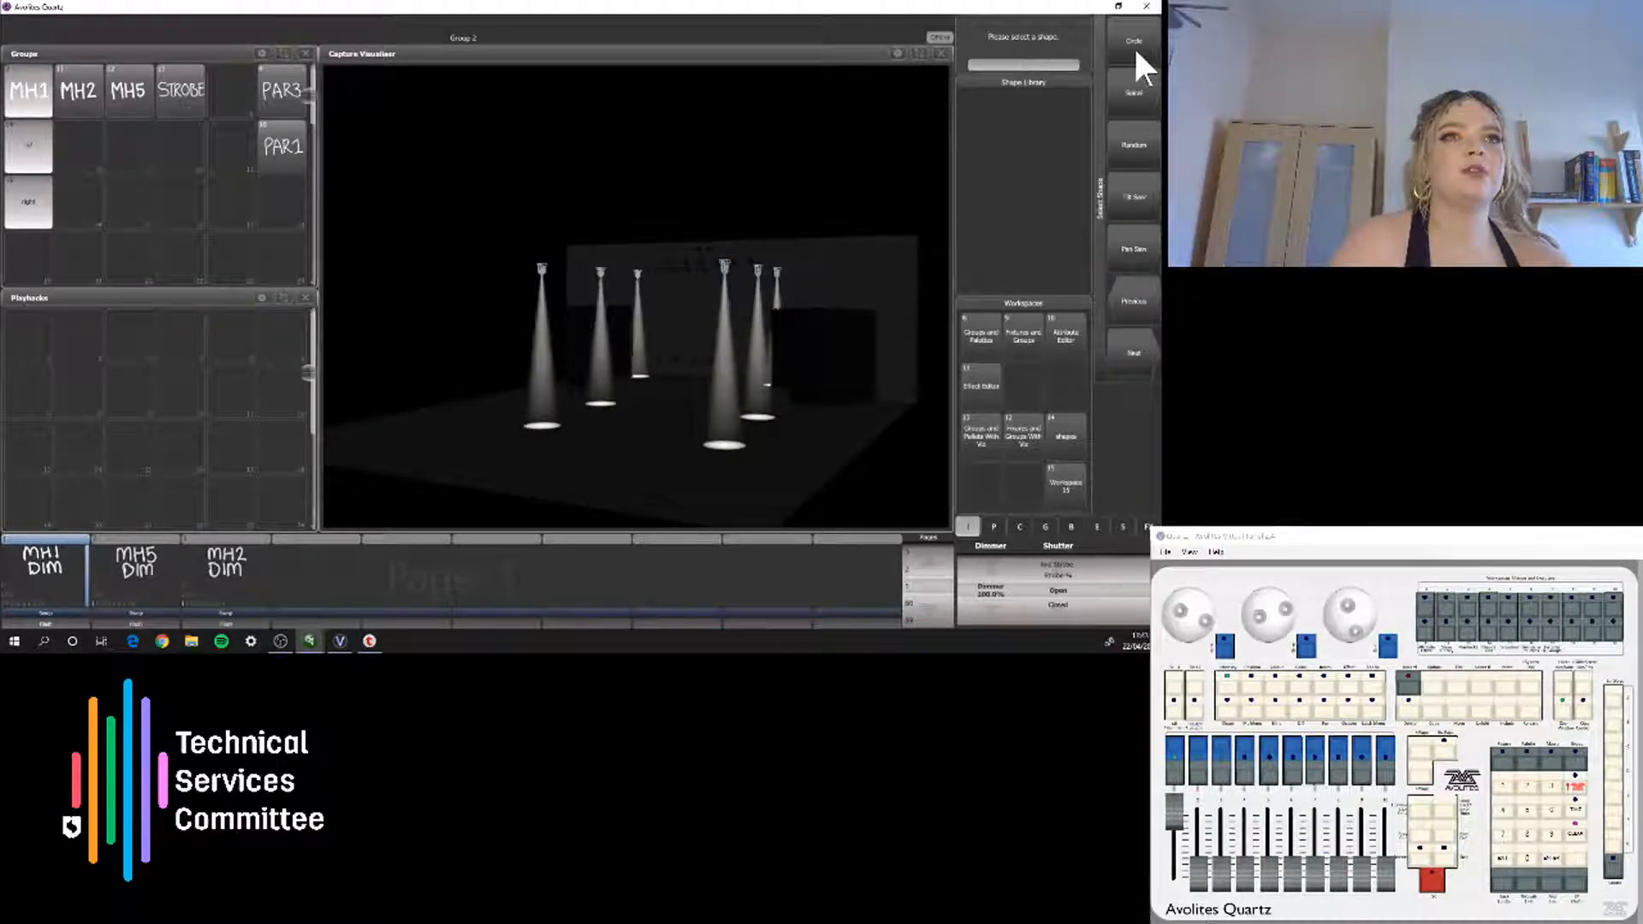
{"action": "left_click", "coordinate": [1133, 45]}
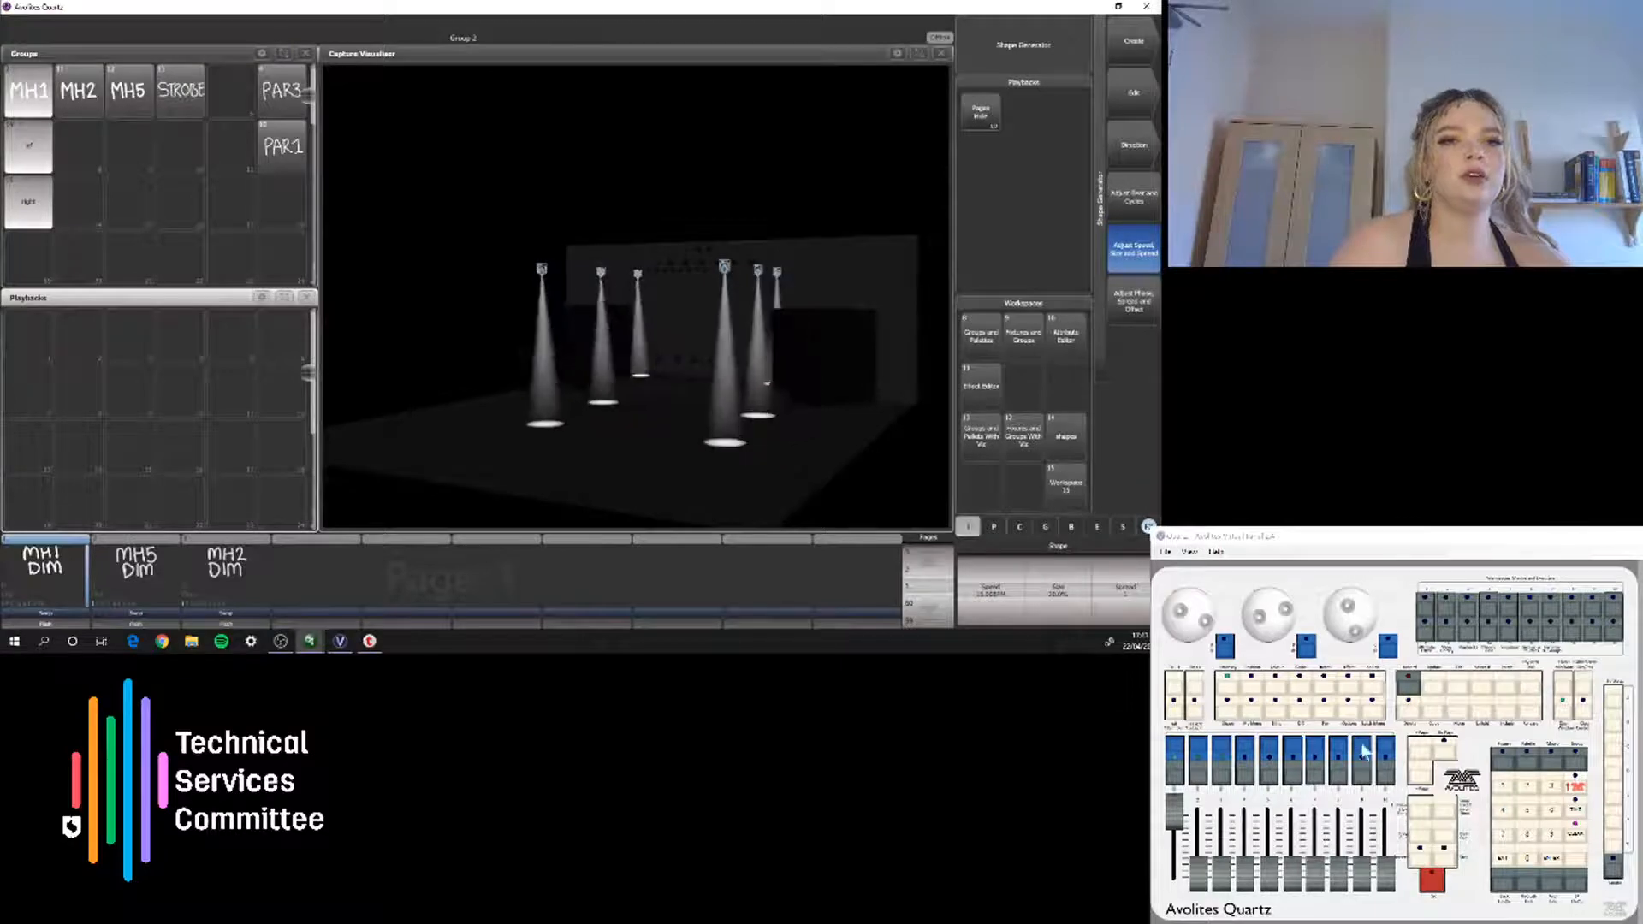
{"action": "left_click_drag", "start_coordinate": [1184, 626], "coordinate": [1358, 609]}
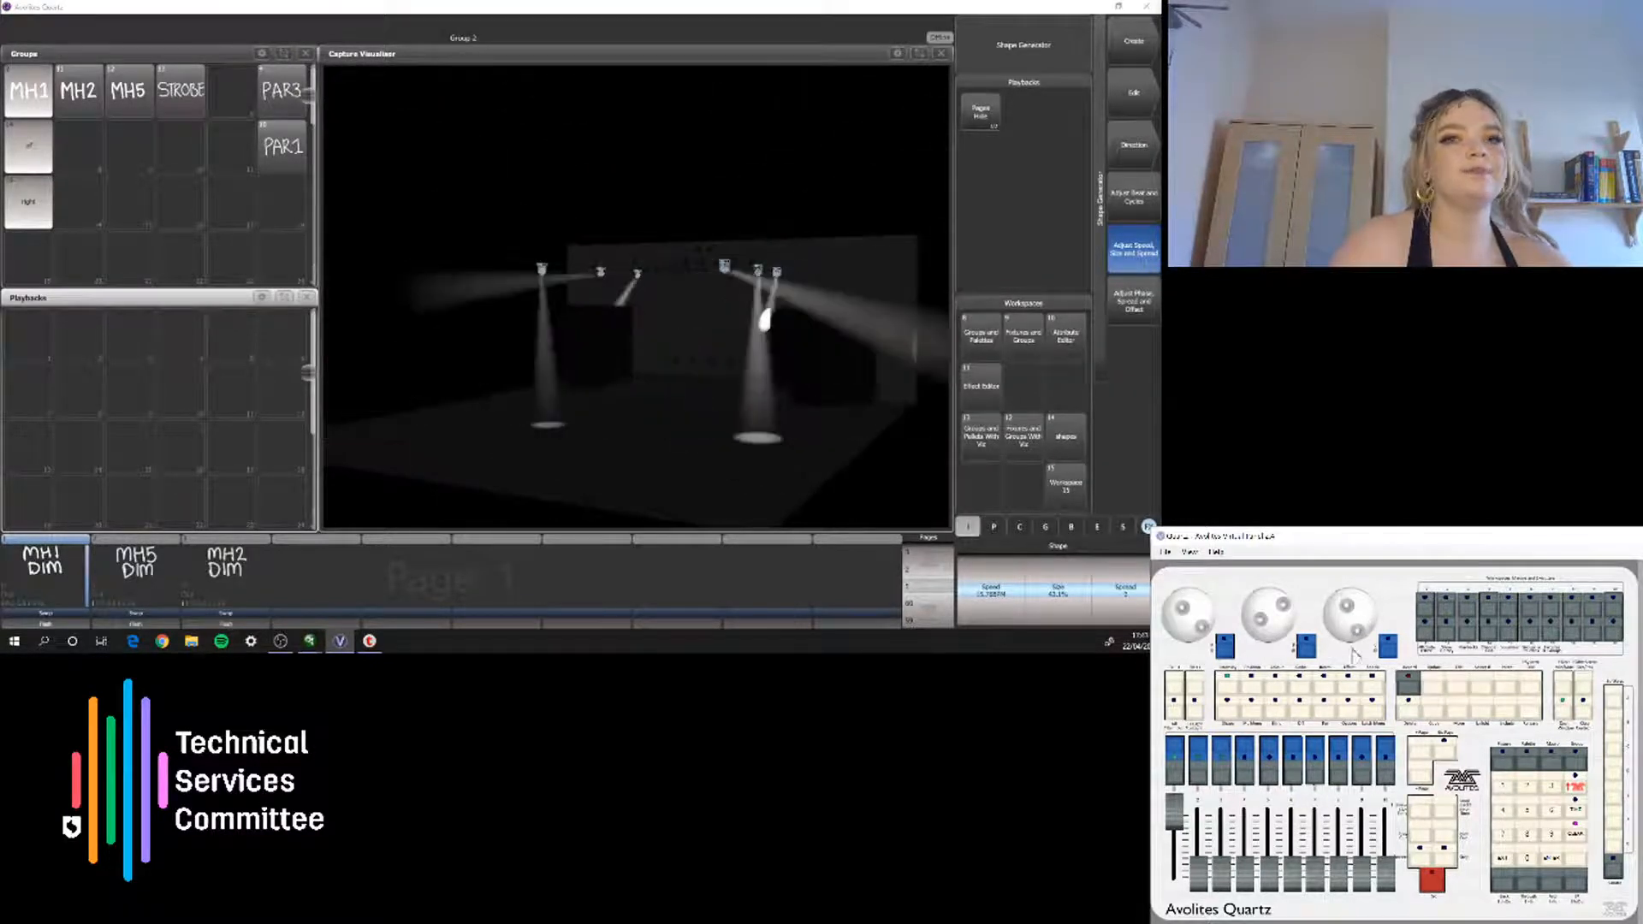
Record the MH1 circle shape onto the empty fourth playback and clear the programmer
{"action": "left_click", "coordinate": [1408, 685]}
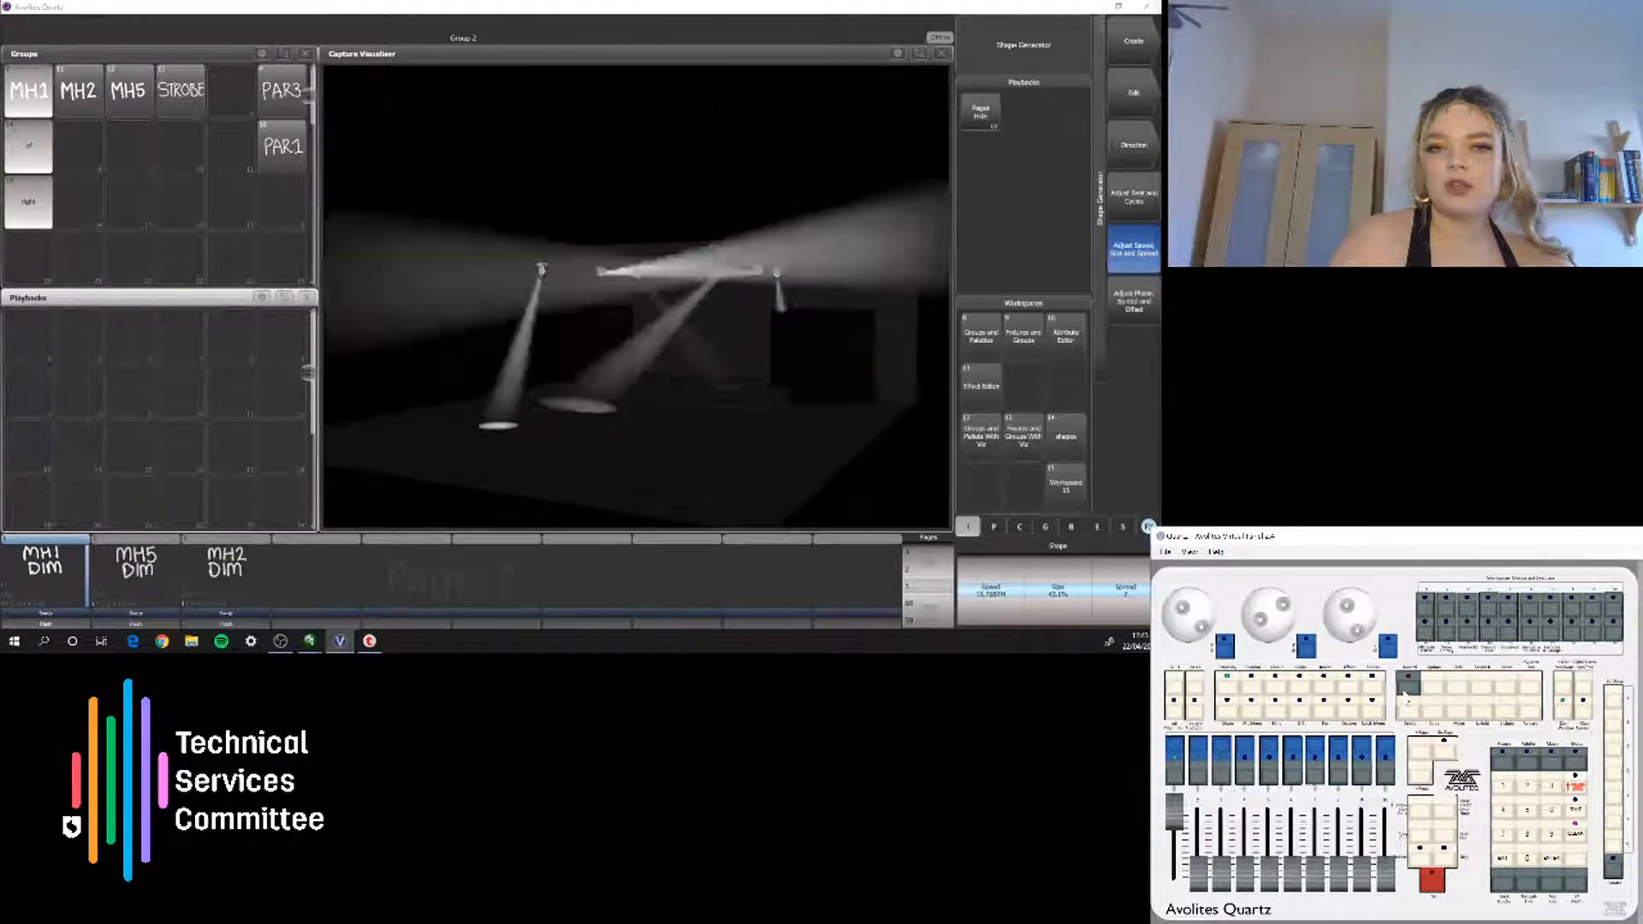
{"action": "left_click", "coordinate": [302, 575]}
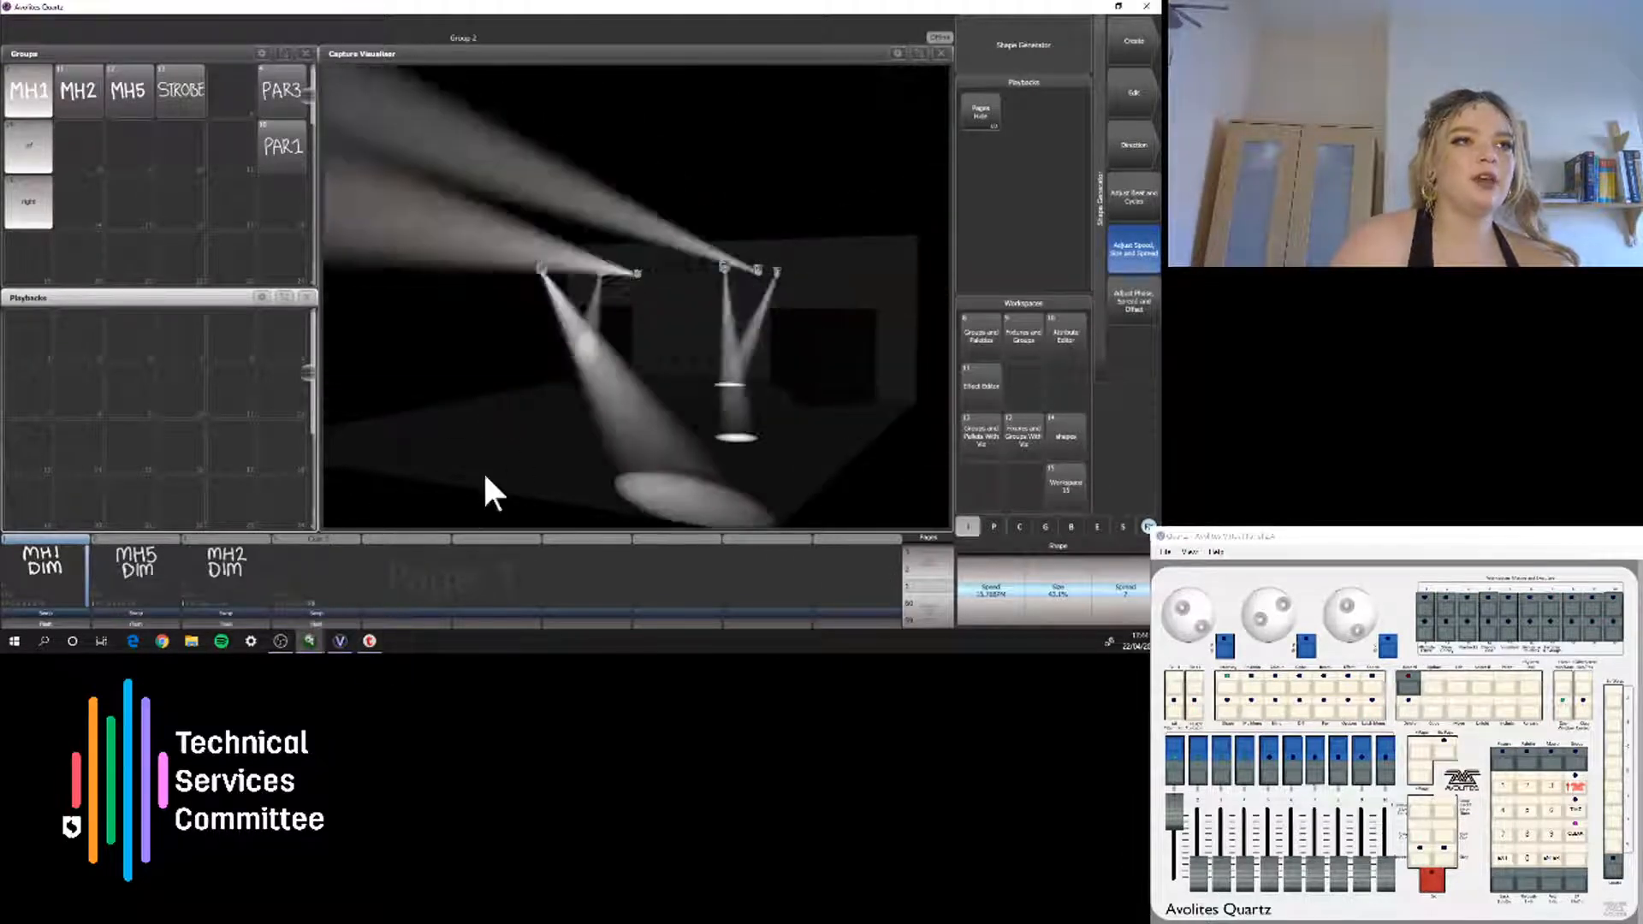
{"action": "left_click", "coordinate": [1579, 836]}
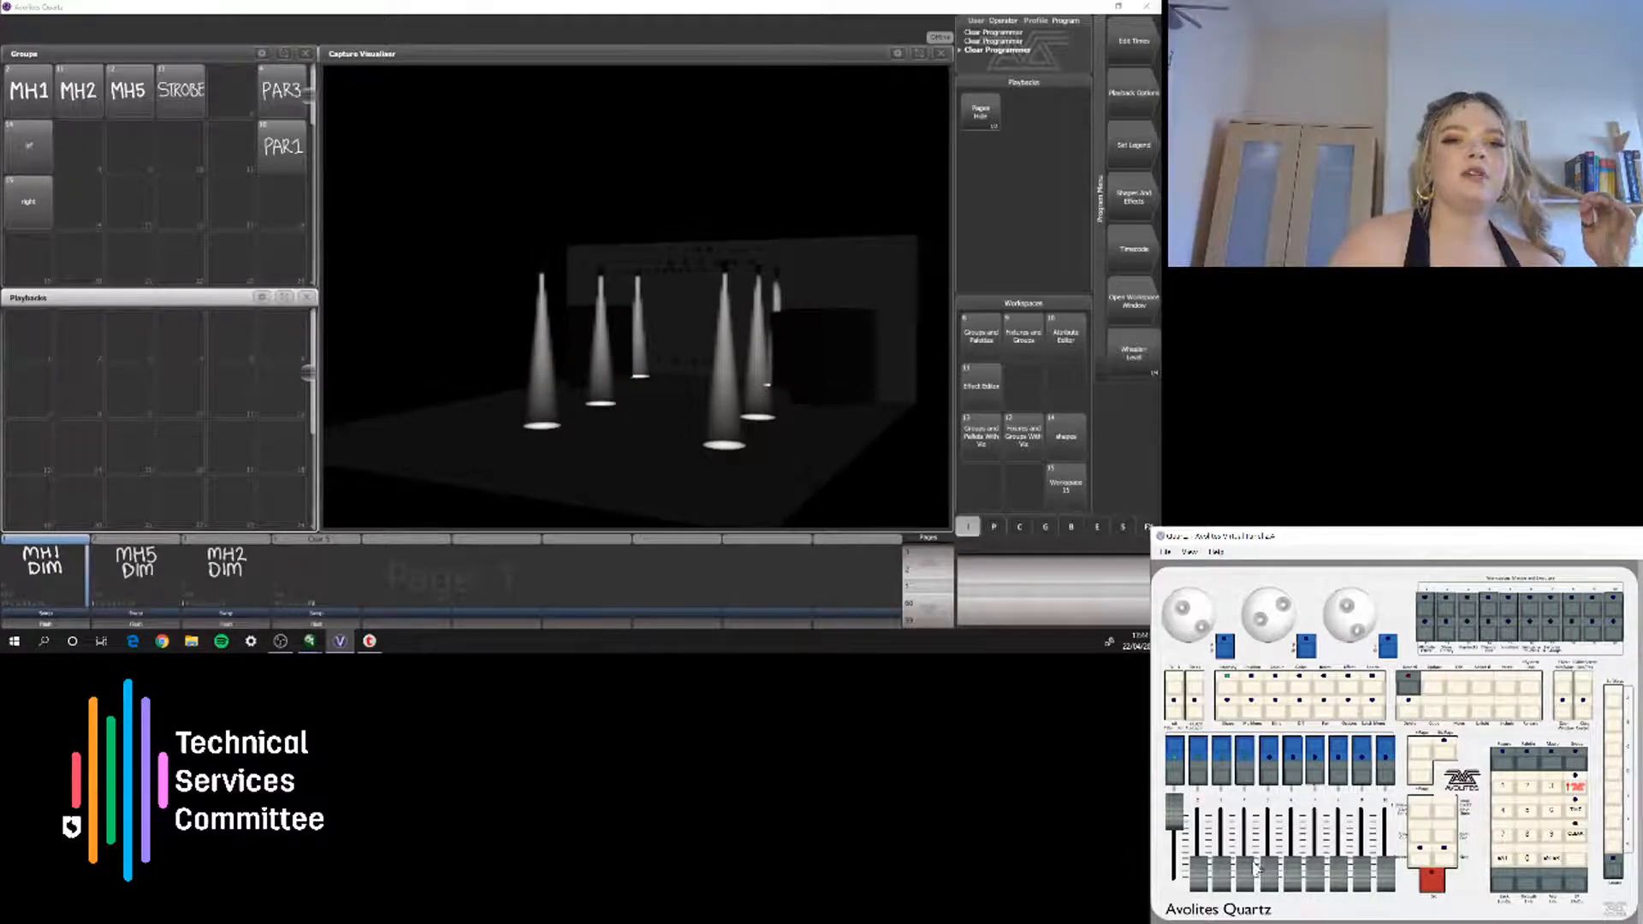
Test the recorded circle shape by raising and lowering the fourth playback's fader to different levels, finishing at zero
{"action": "left_click_drag", "start_coordinate": [1256, 866], "coordinate": [1245, 800]}
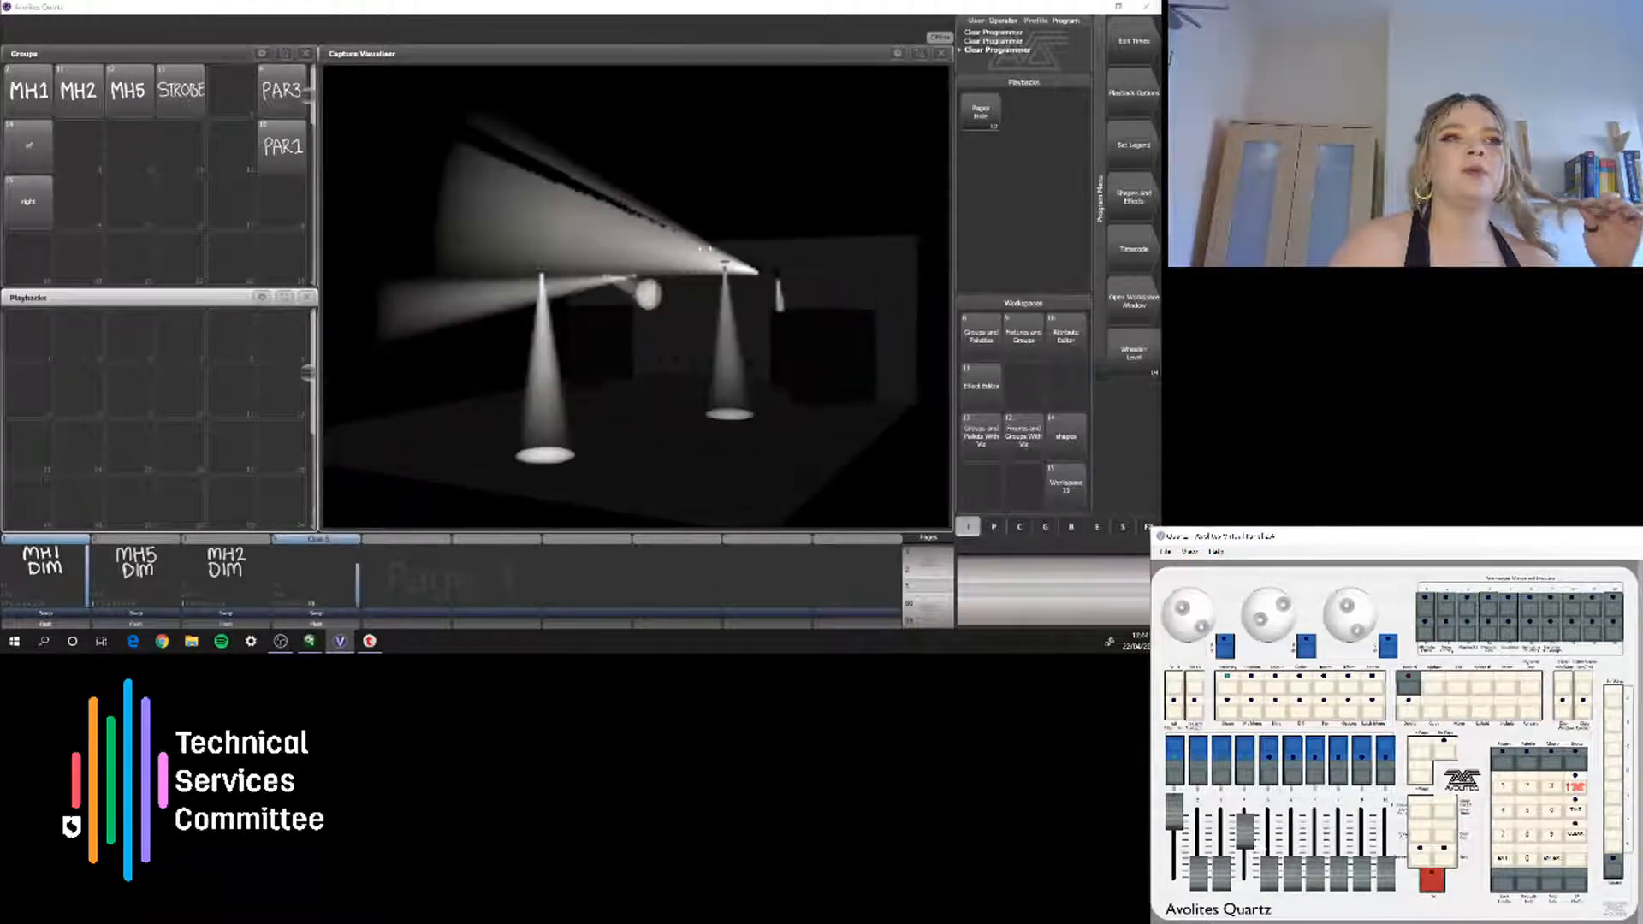
{"action": "mouse_move", "coordinate": [1259, 846]}
{"action": "left_mouse_down"}
{"action": "mouse_move", "coordinate": [1257, 886]}
{"action": "mouse_move", "coordinate": [1256, 863]}
{"action": "left_mouse_up"}
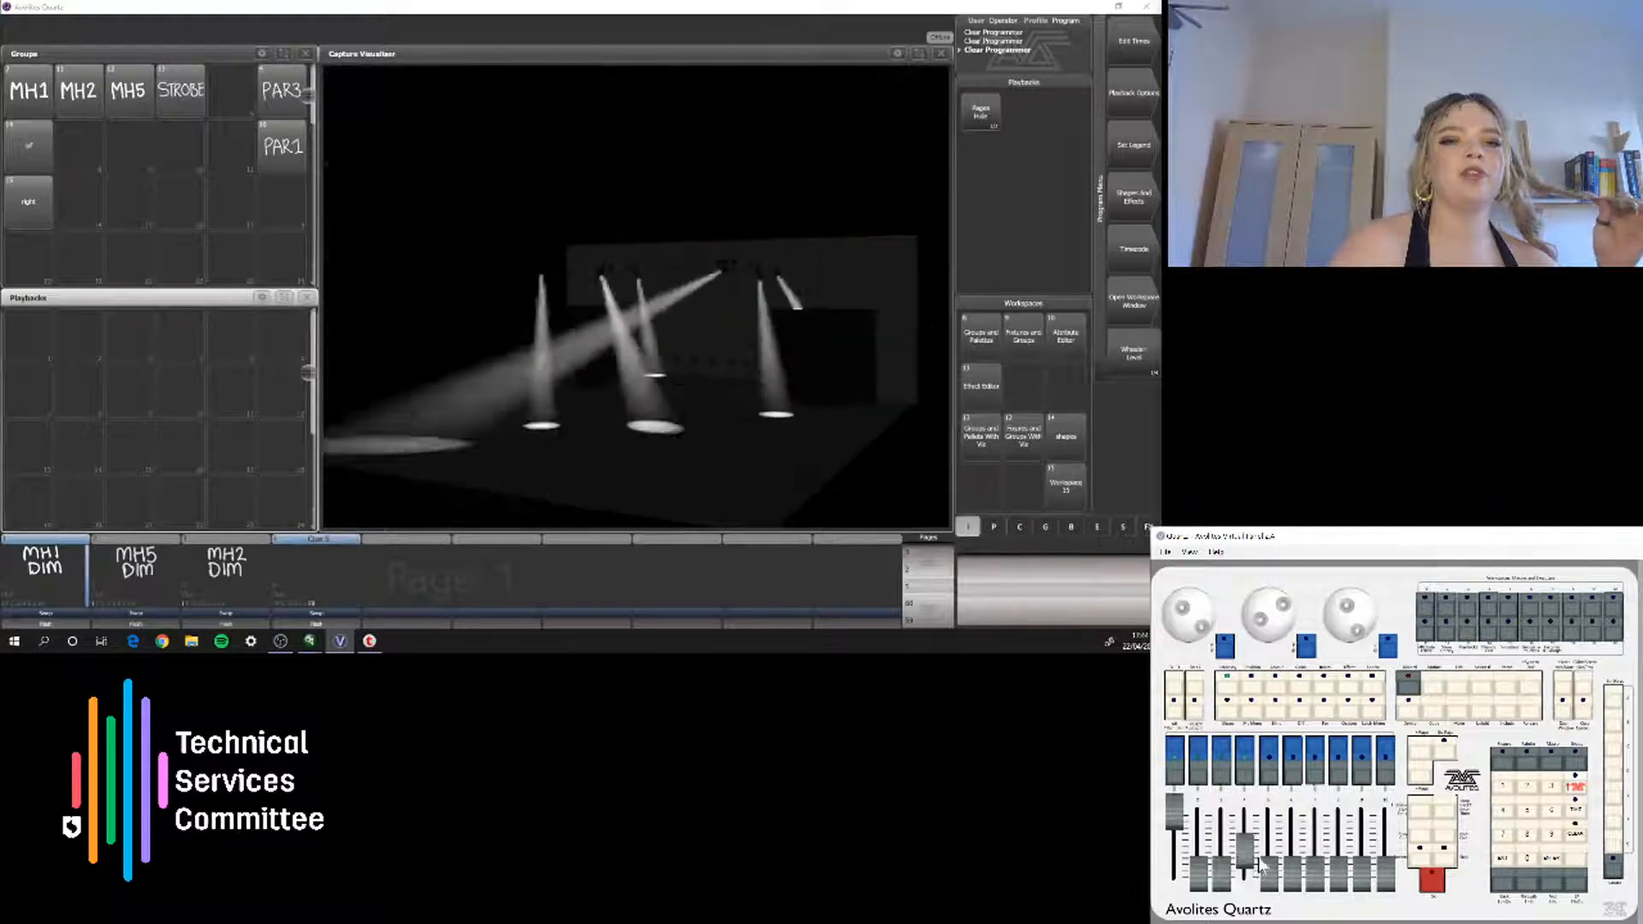
{"action": "left_click_drag", "start_coordinate": [1260, 863], "coordinate": [1246, 809]}
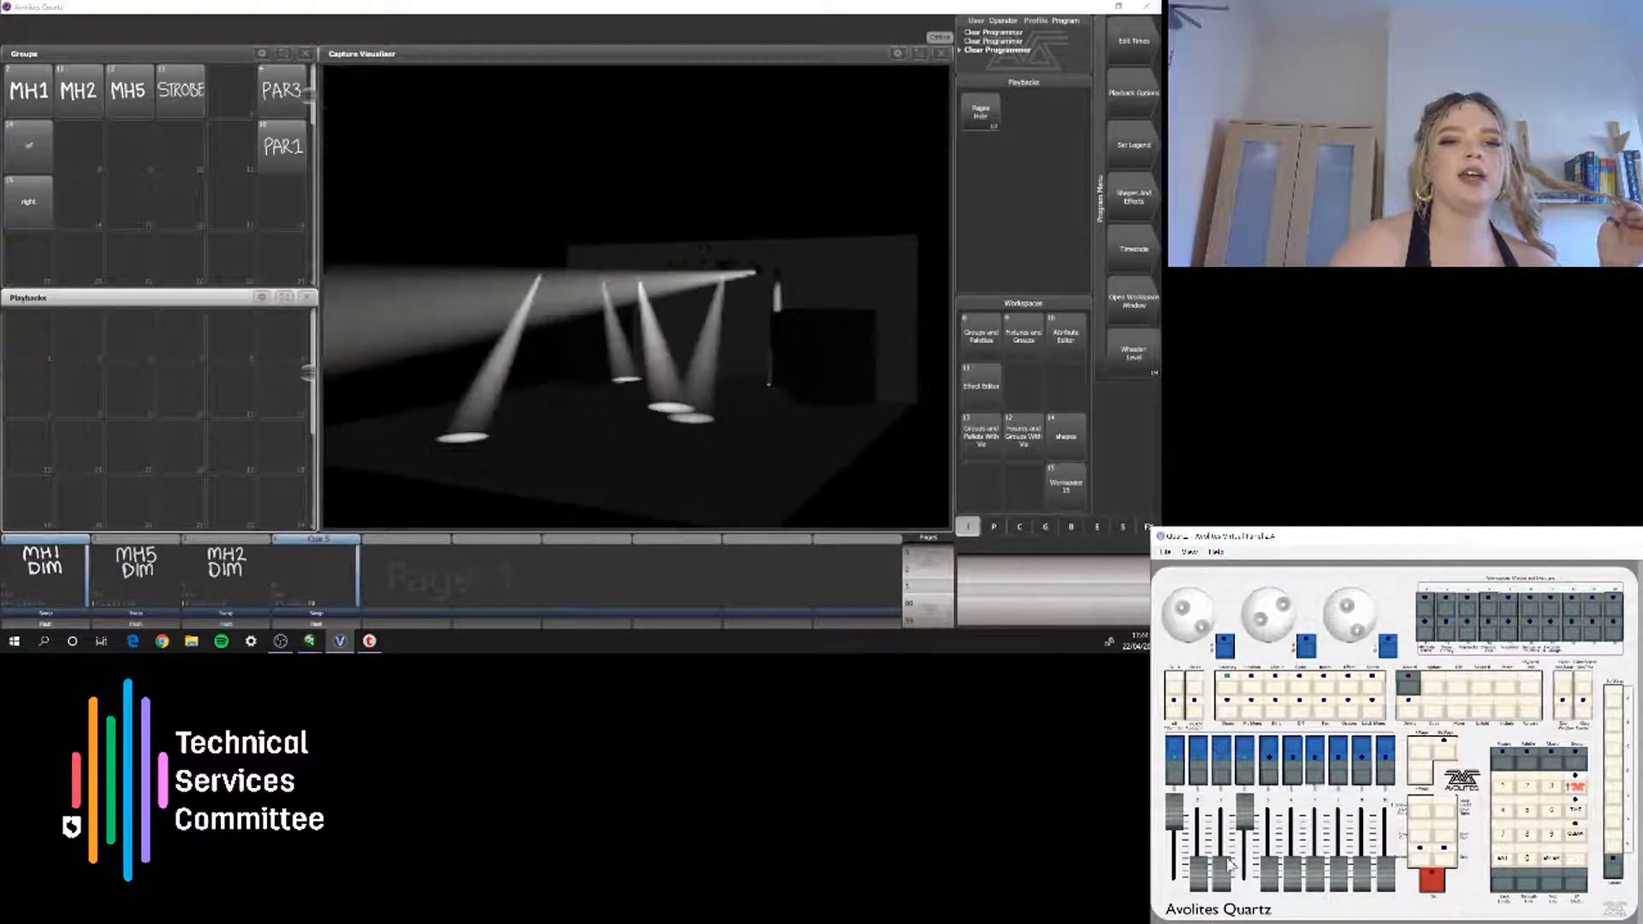
{"action": "mouse_move", "coordinate": [1230, 865]}
{"action": "left_mouse_down"}
{"action": "mouse_move", "coordinate": [1245, 886]}
{"action": "mouse_move", "coordinate": [1245, 848]}
{"action": "mouse_move", "coordinate": [1245, 881]}
{"action": "left_mouse_up"}
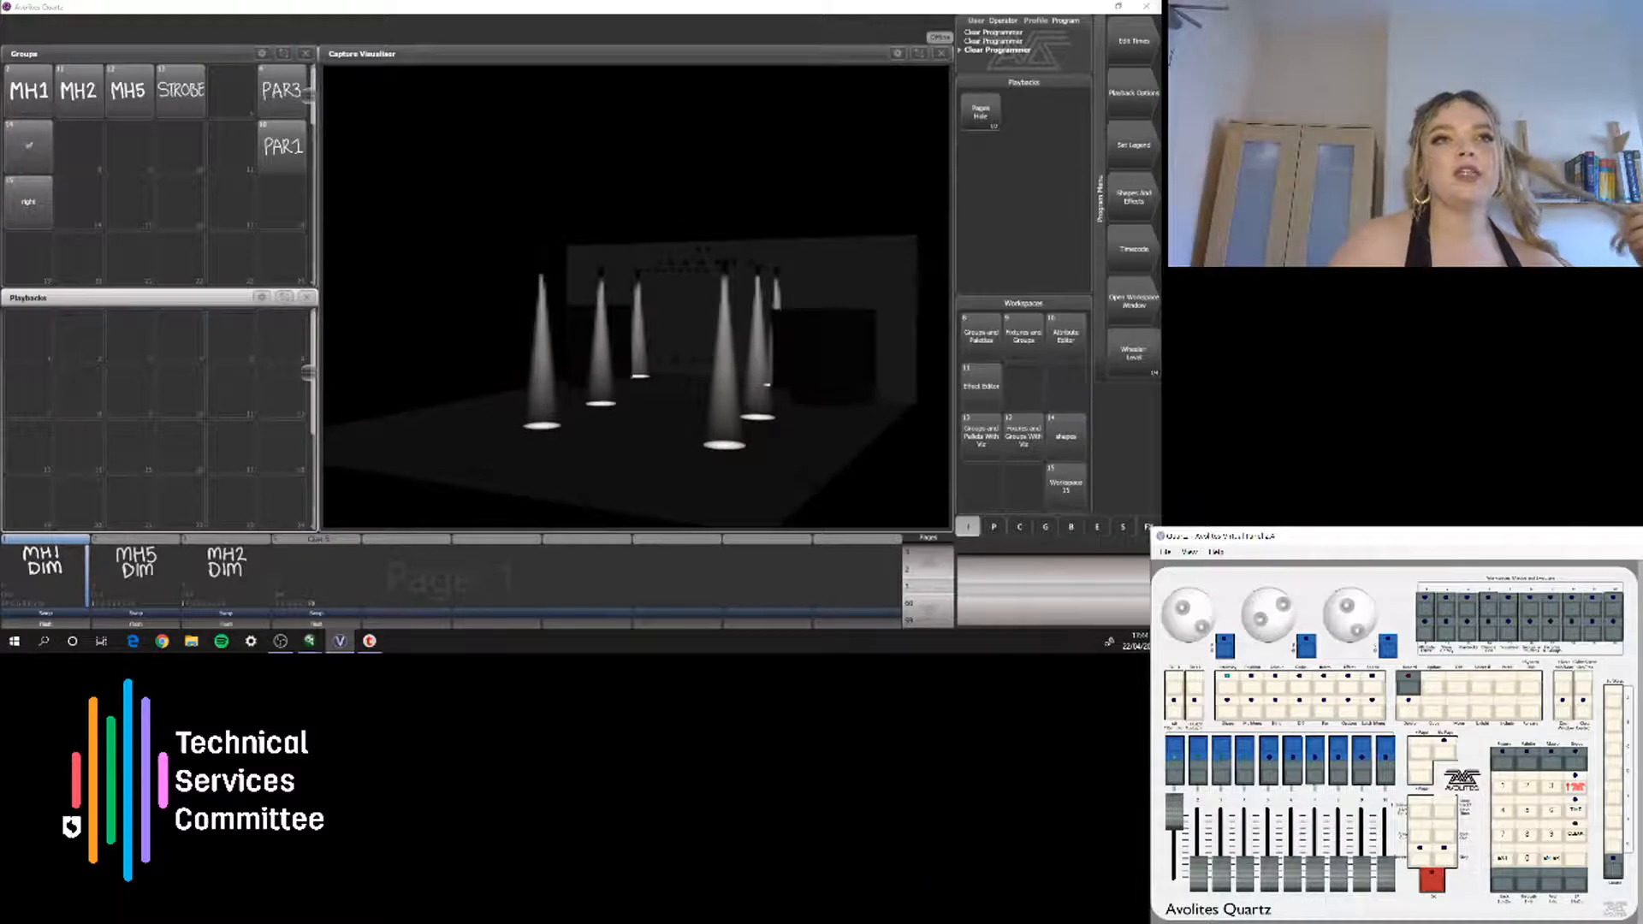
Set Shape Size to Fader in the fourth playback's fader options and test the size by running its fader up and down
{"action": "left_click", "coordinate": [1129, 96]}
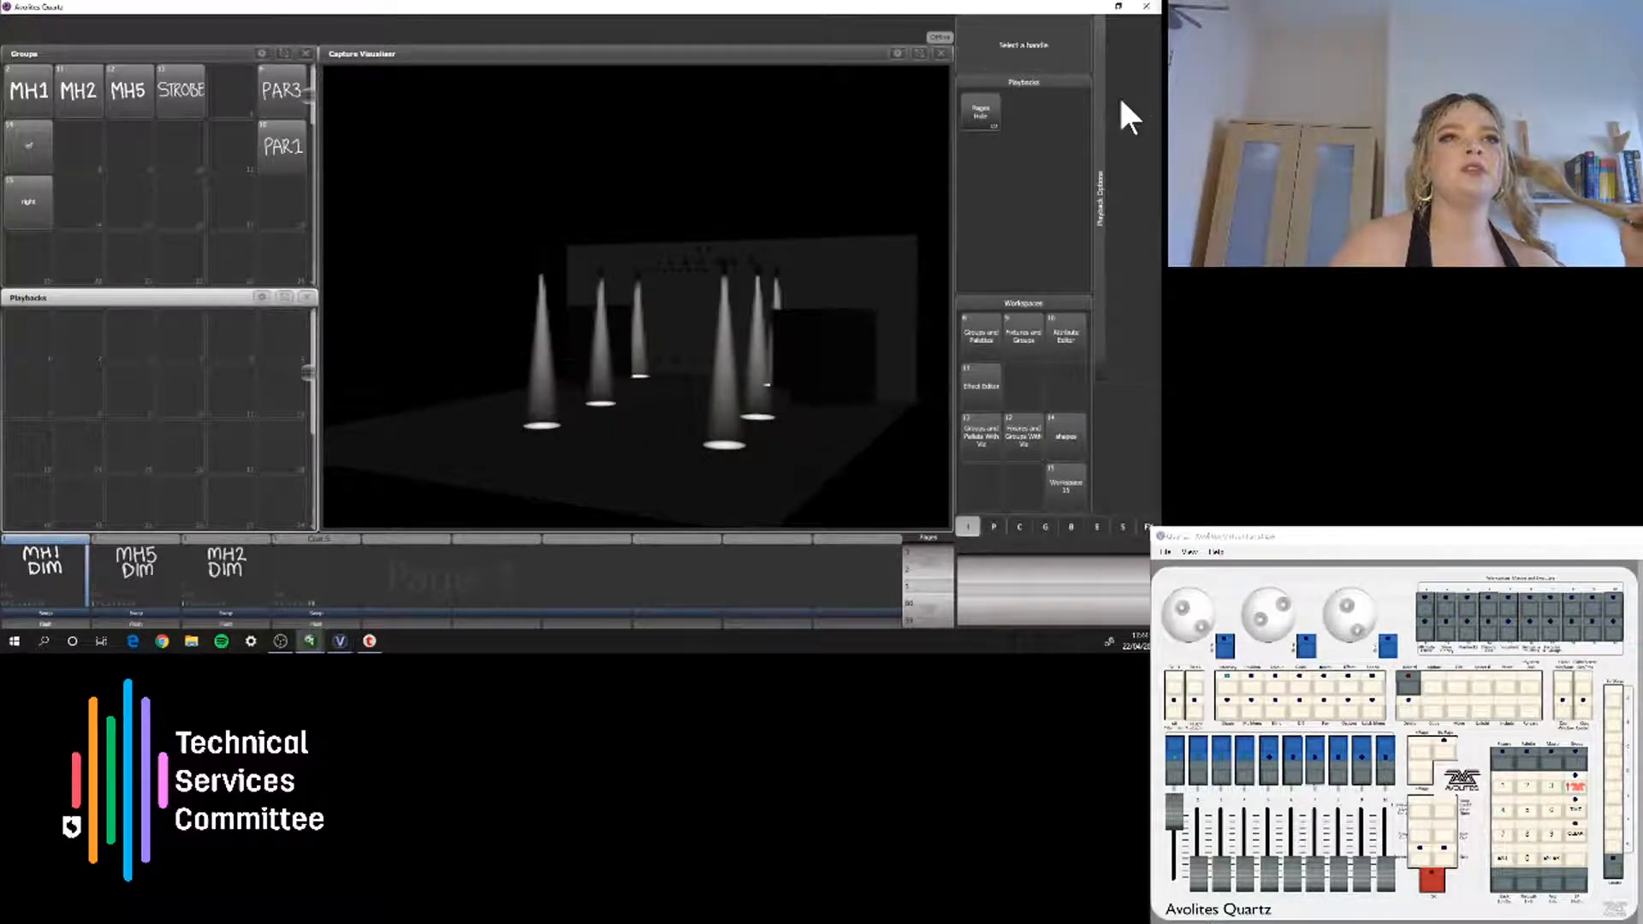
{"action": "left_click", "coordinate": [341, 570]}
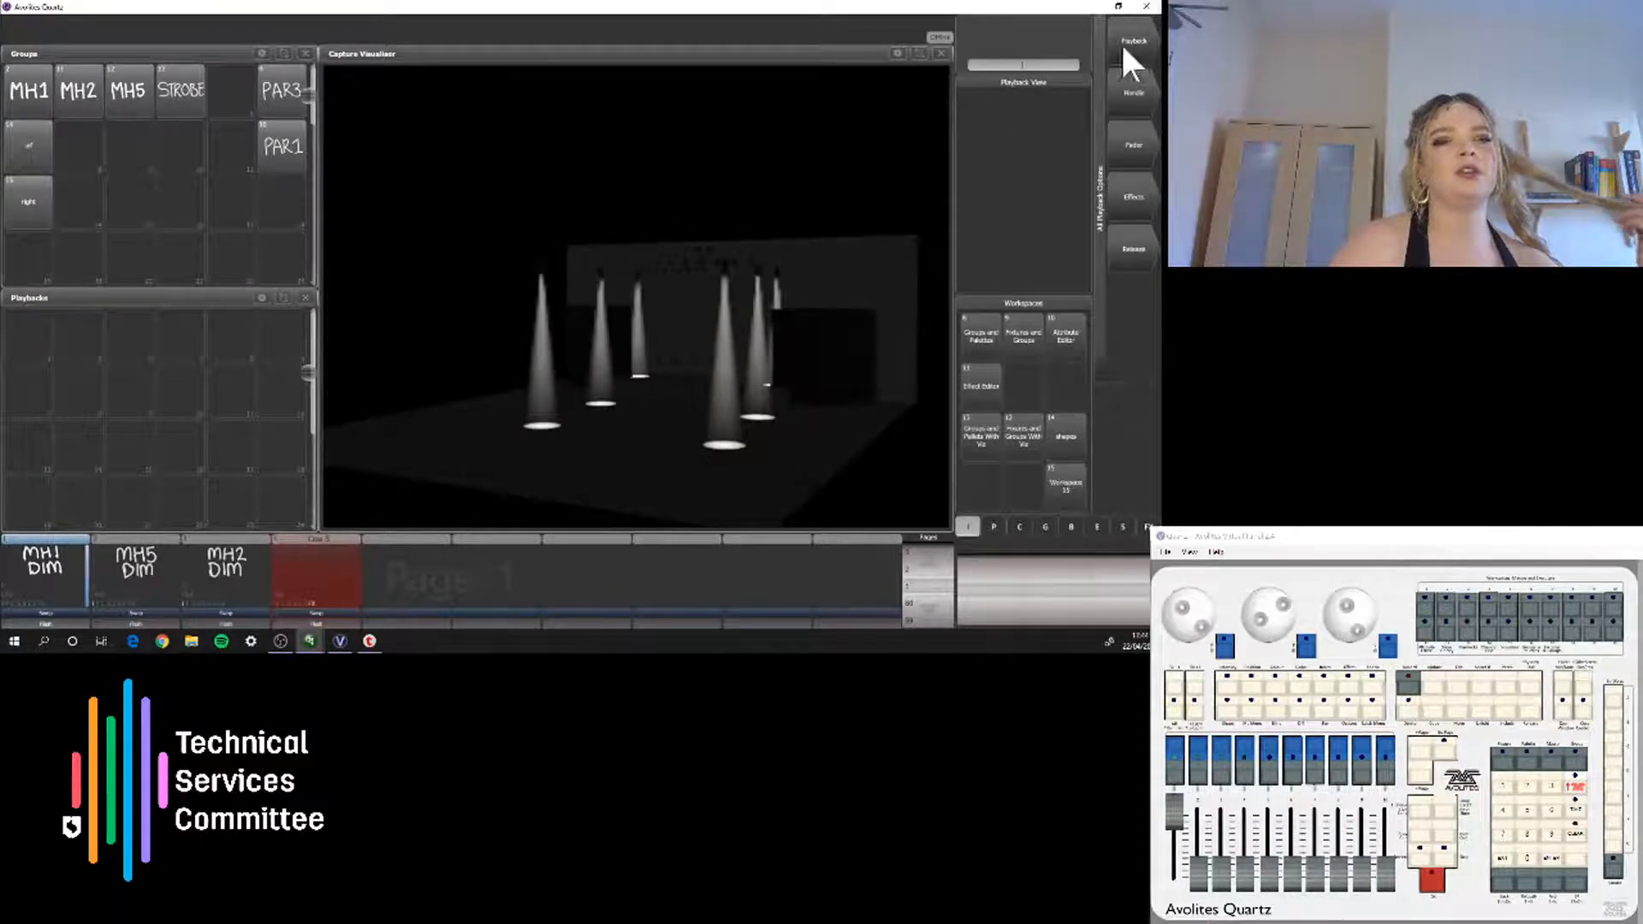
{"action": "left_click", "coordinate": [1139, 146]}
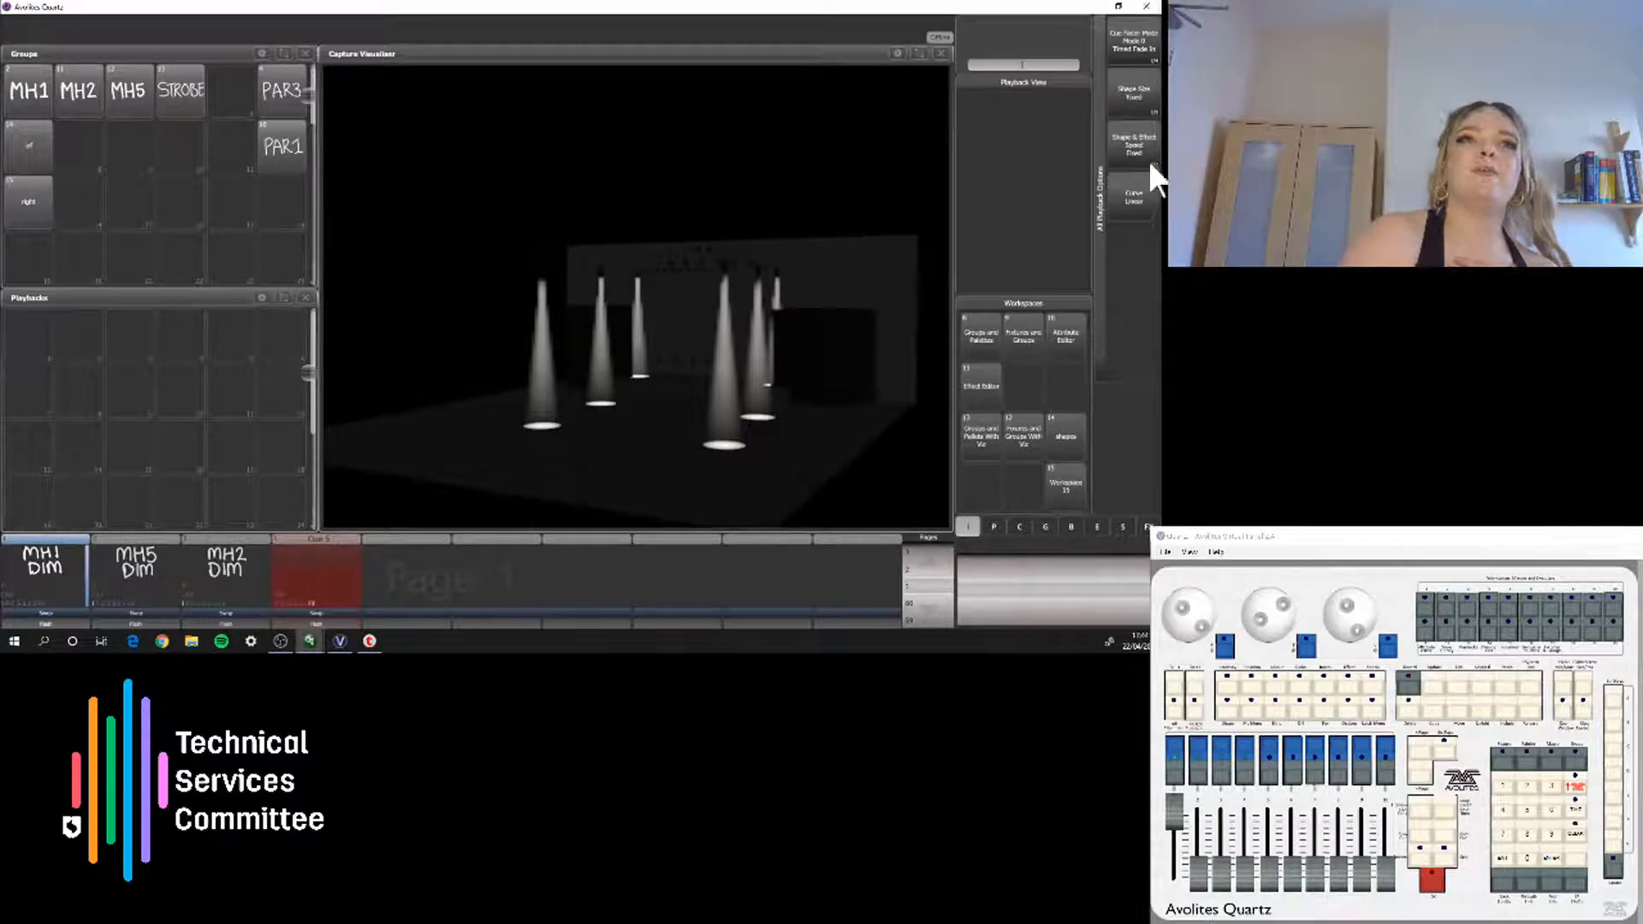
{"action": "left_click", "coordinate": [1139, 96]}
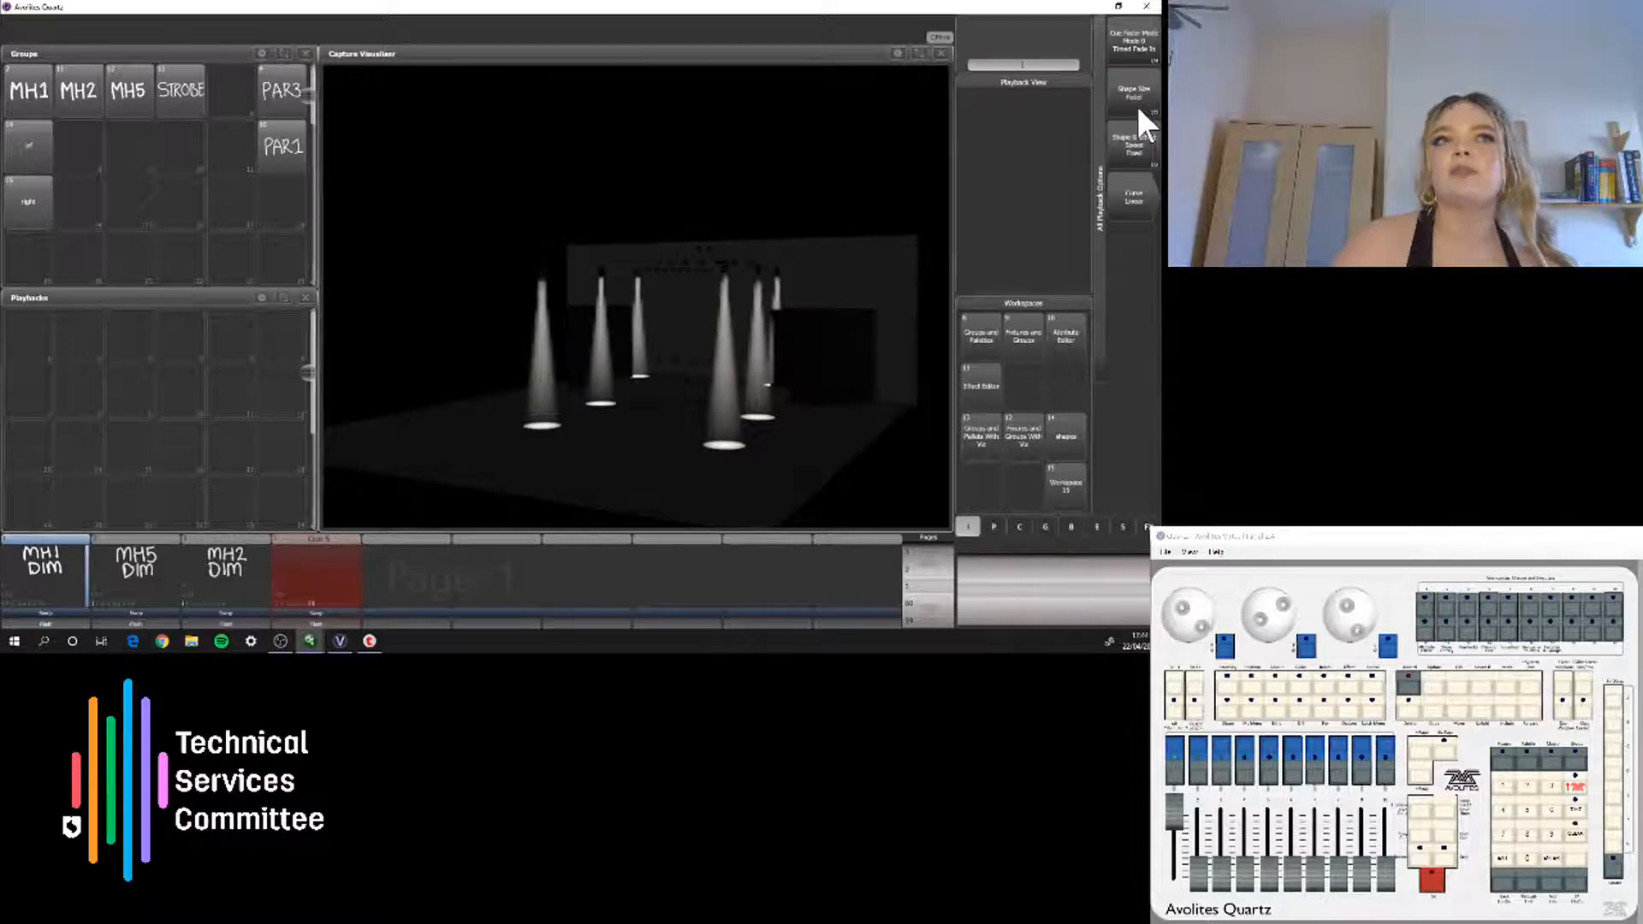
{"action": "left_click", "coordinate": [1135, 112]}
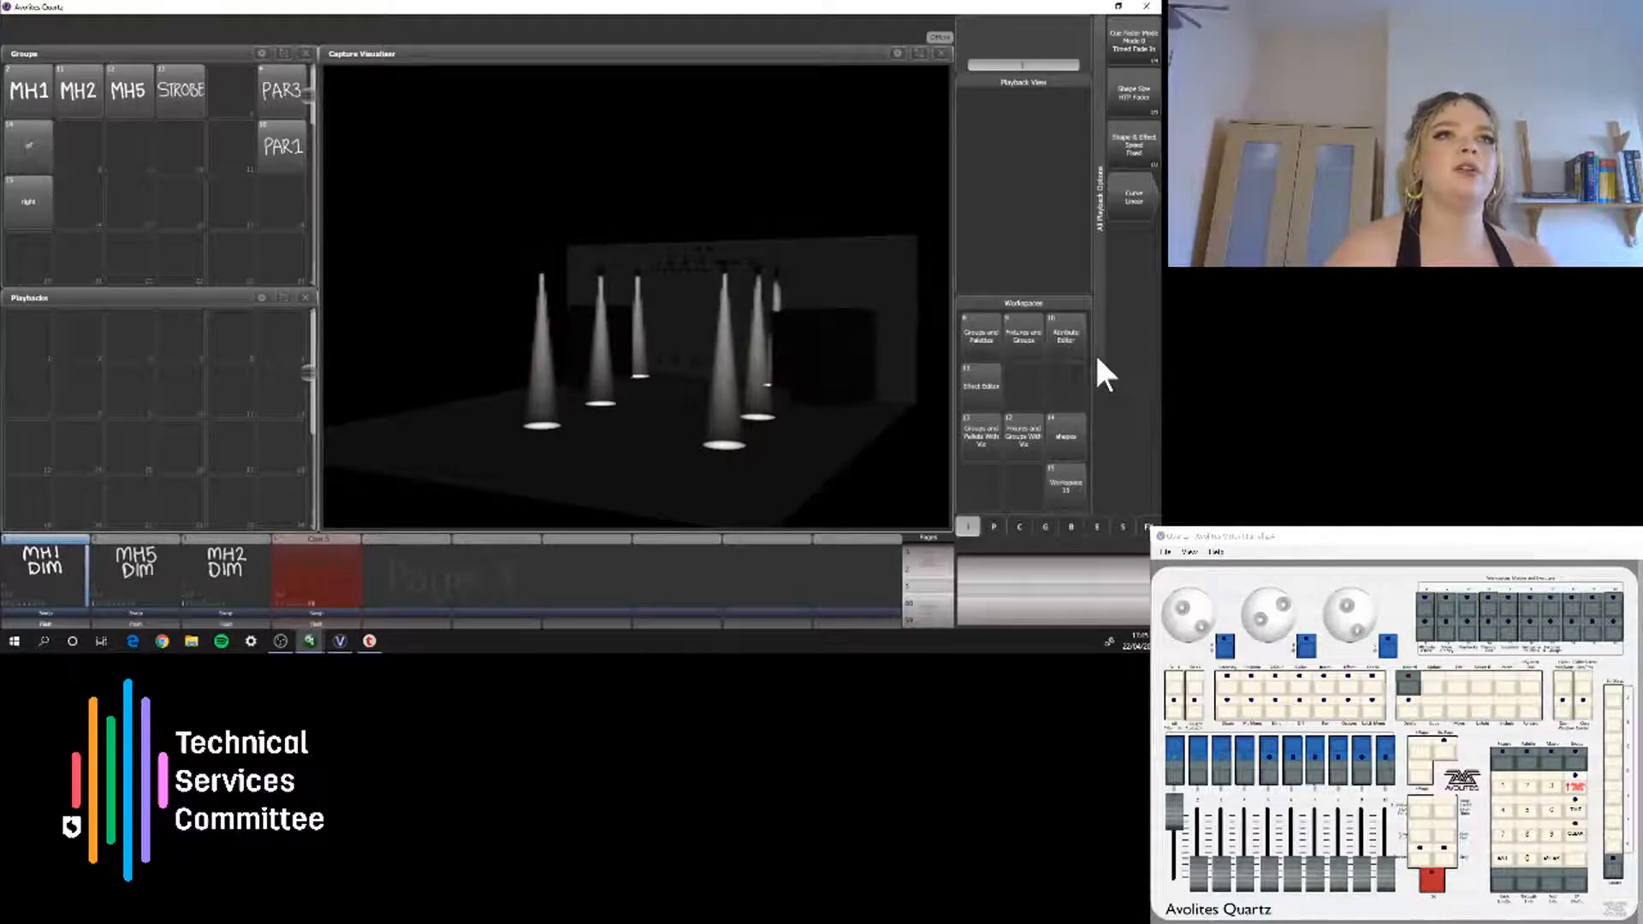
{"action": "left_click", "coordinate": [1124, 93]}
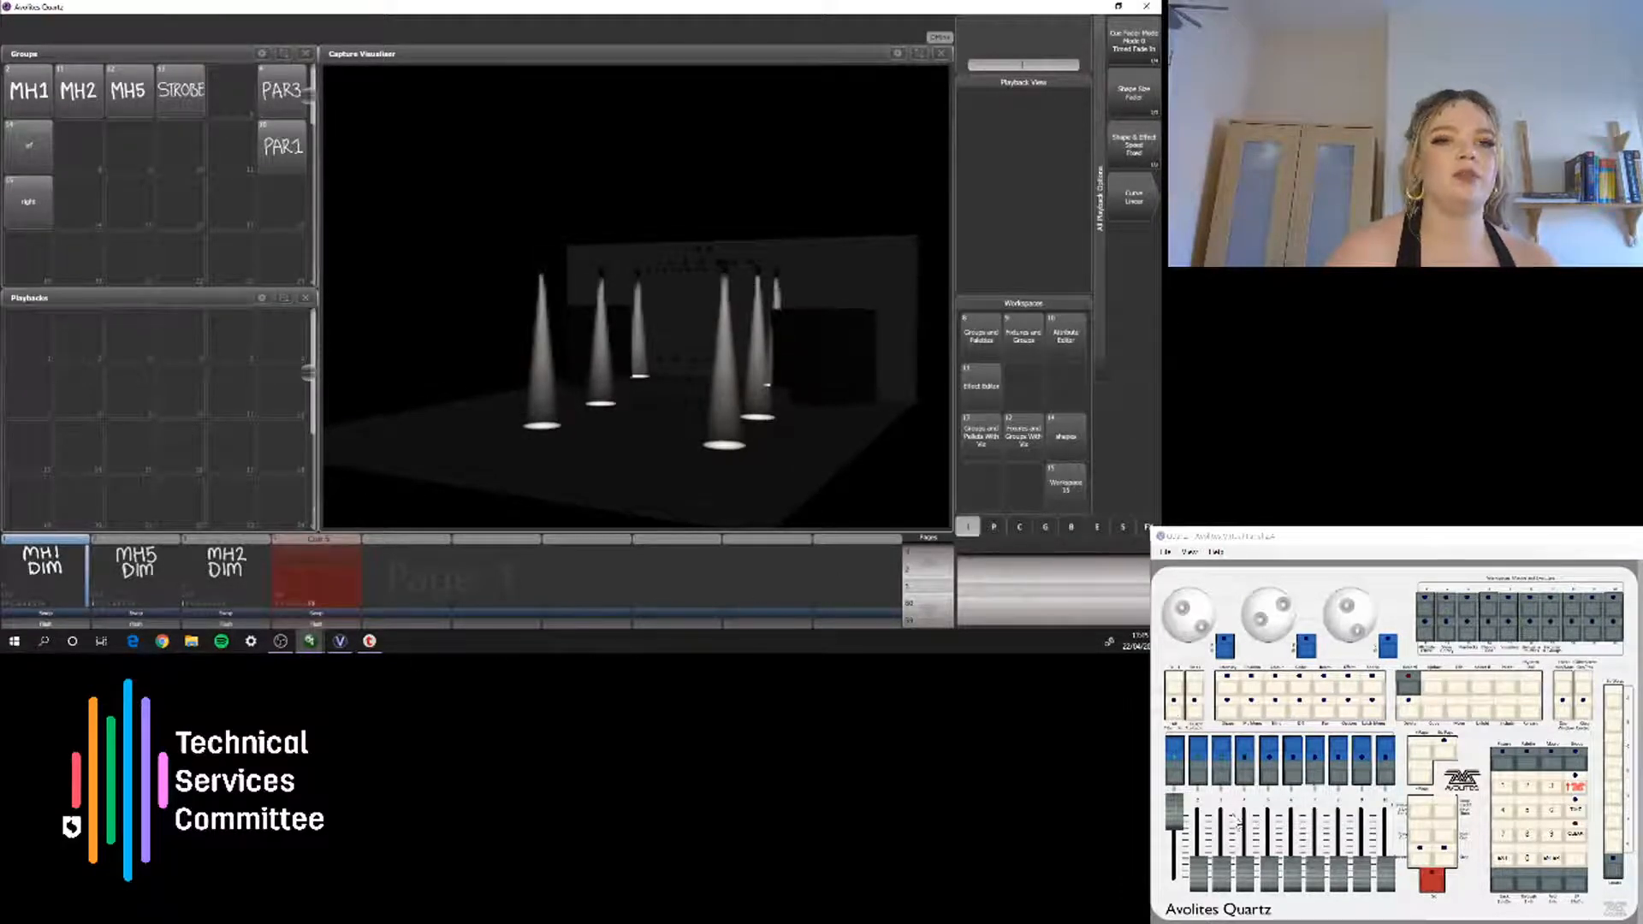
{"action": "left_click_drag", "start_coordinate": [1247, 871], "coordinate": [1245, 843]}
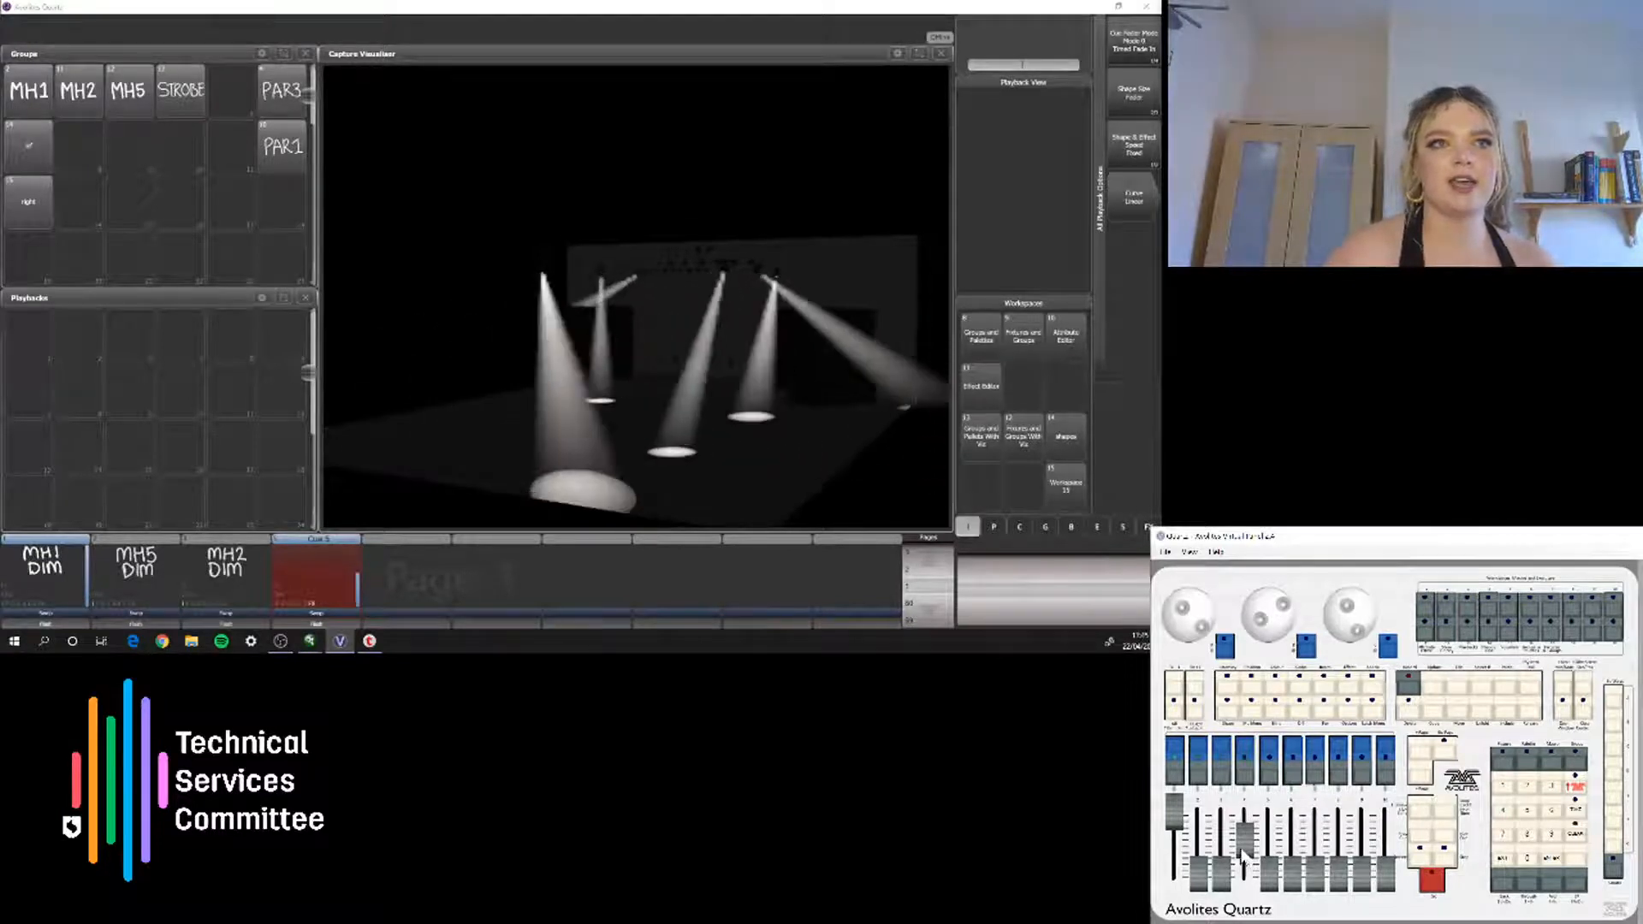
{"action": "left_click_drag", "start_coordinate": [1241, 849], "coordinate": [1237, 744]}
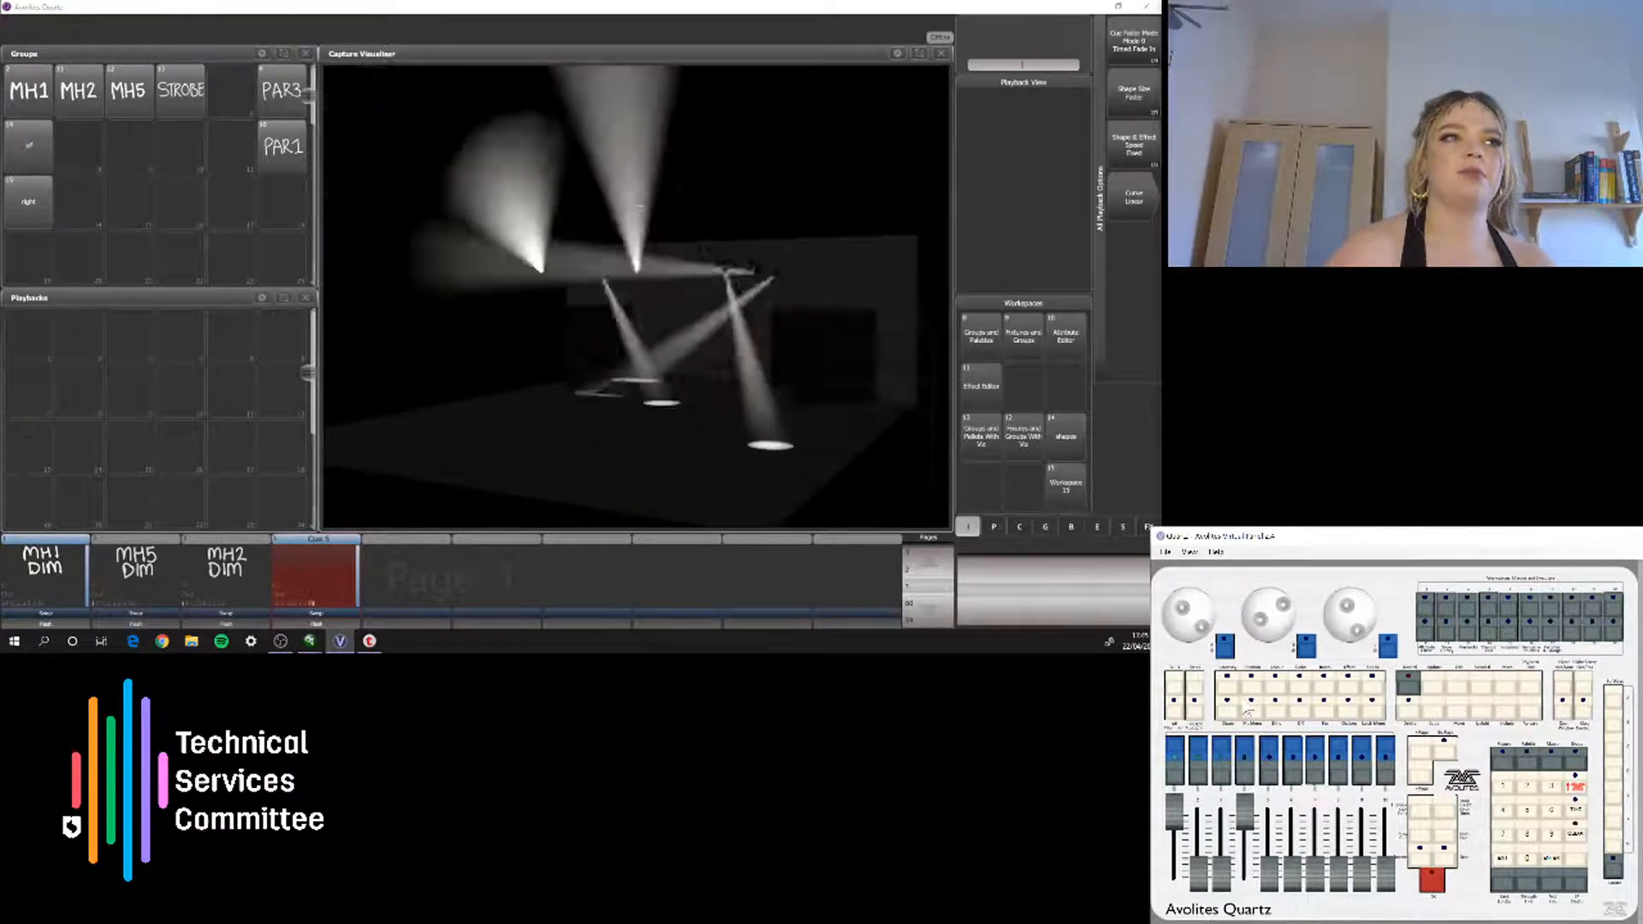
{"action": "left_click_drag", "start_coordinate": [1244, 813], "coordinate": [1250, 899]}
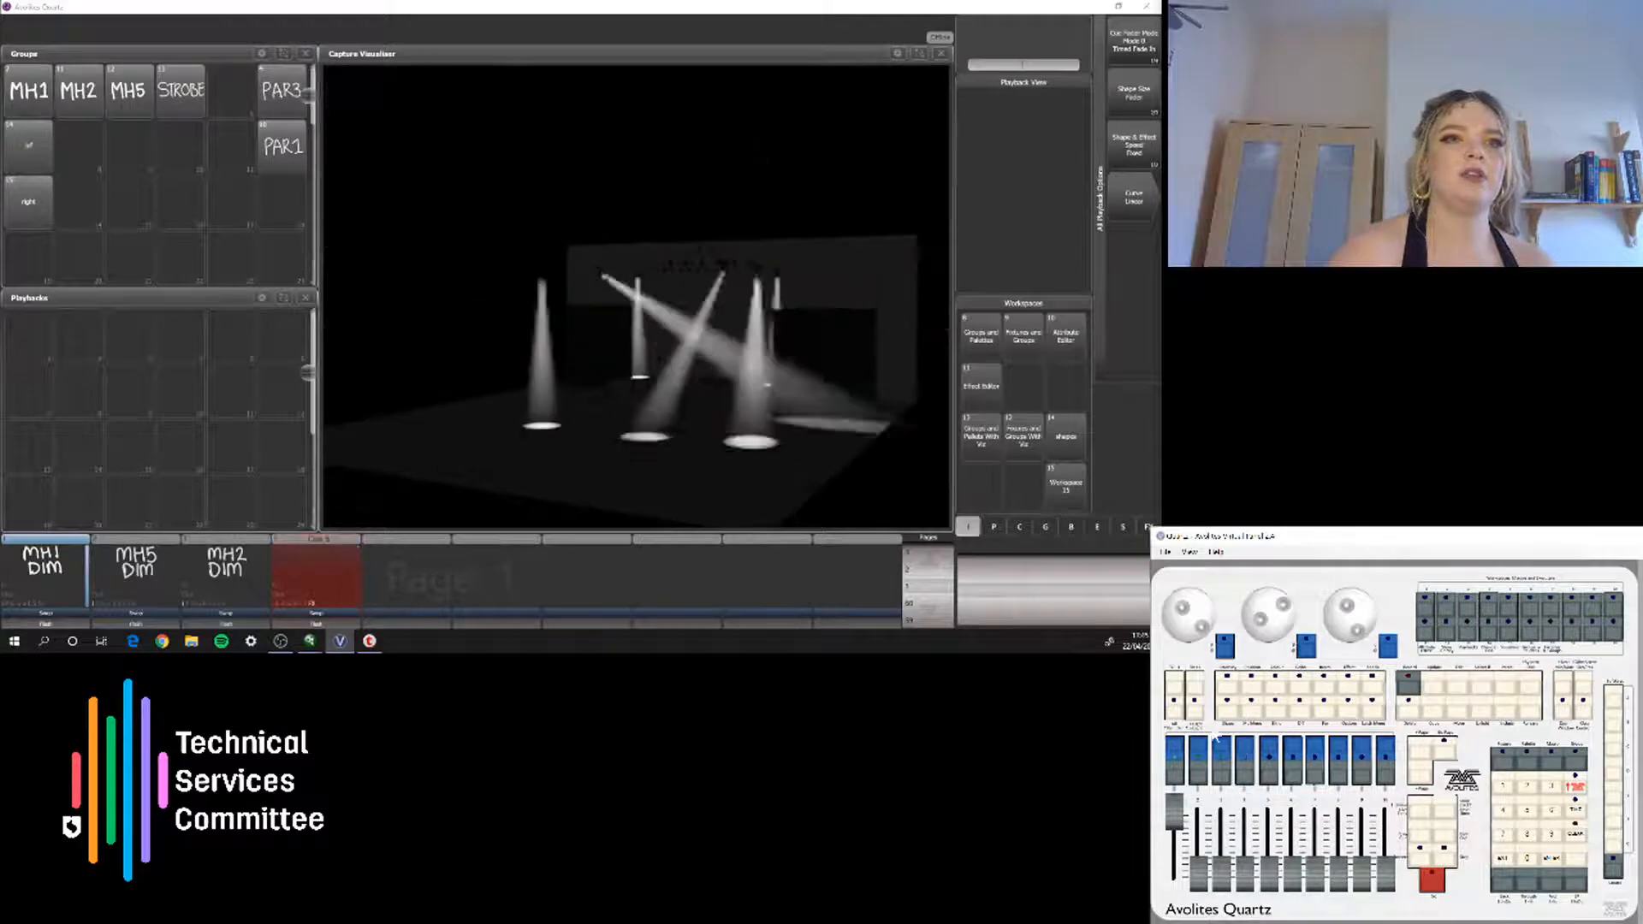
Set the playback's Shape Size to Fixed and Shape & Effect Speed to On Fader, and test the speed with its fader
{"action": "left_click", "coordinate": [1135, 144]}
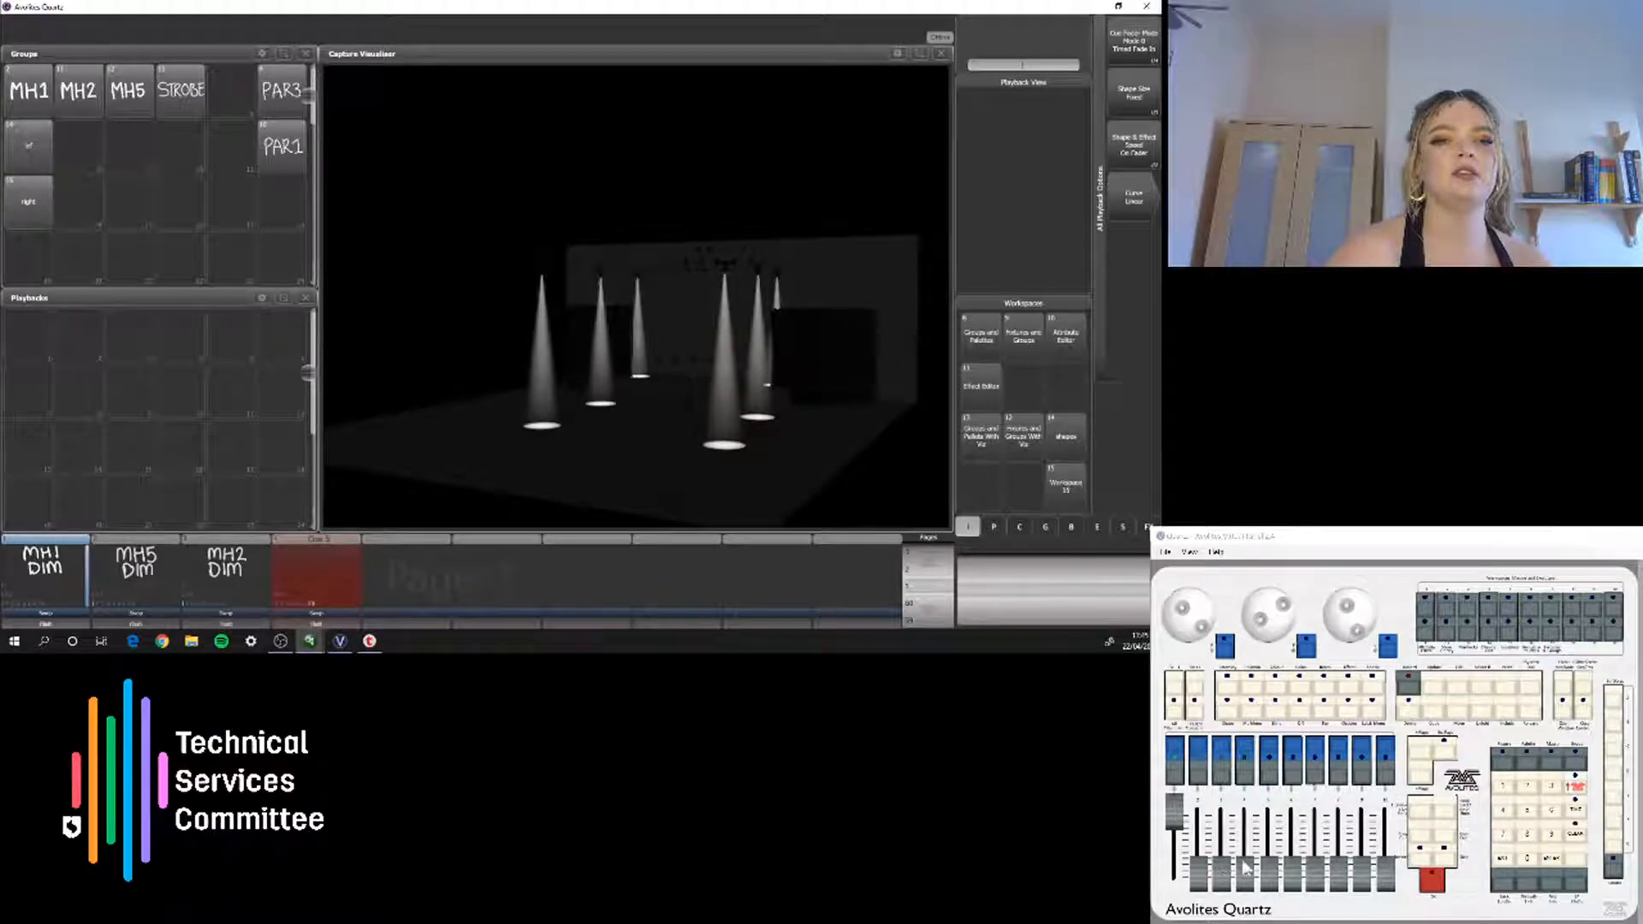
{"action": "left_click_drag", "start_coordinate": [1248, 890], "coordinate": [1249, 869]}
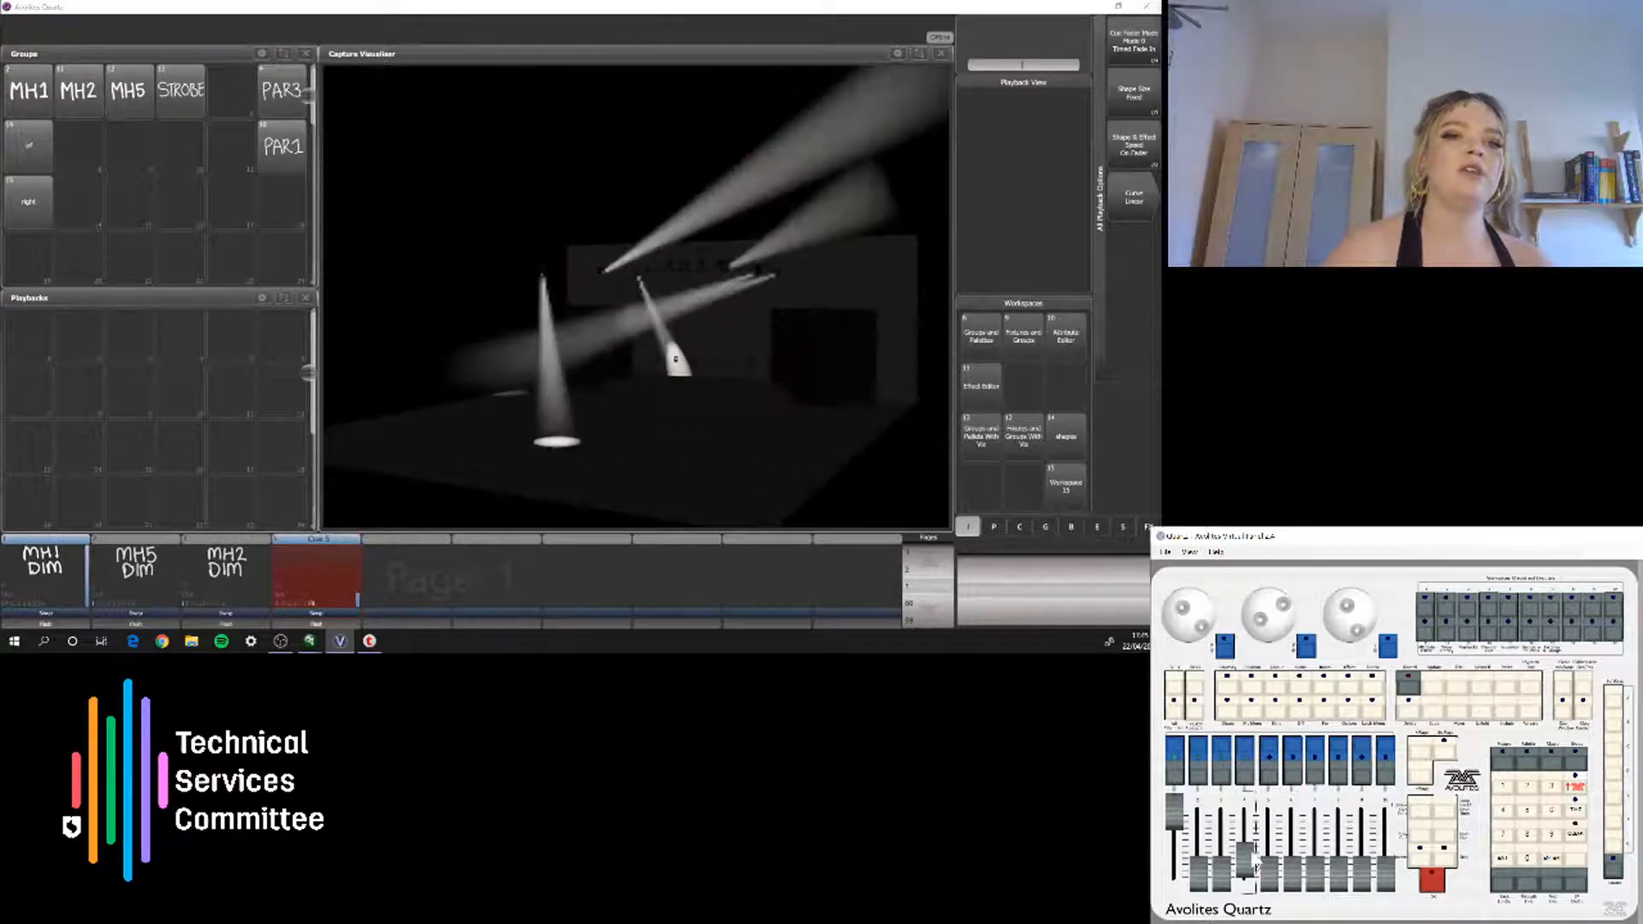
{"action": "left_click_drag", "start_coordinate": [1253, 857], "coordinate": [1263, 715]}
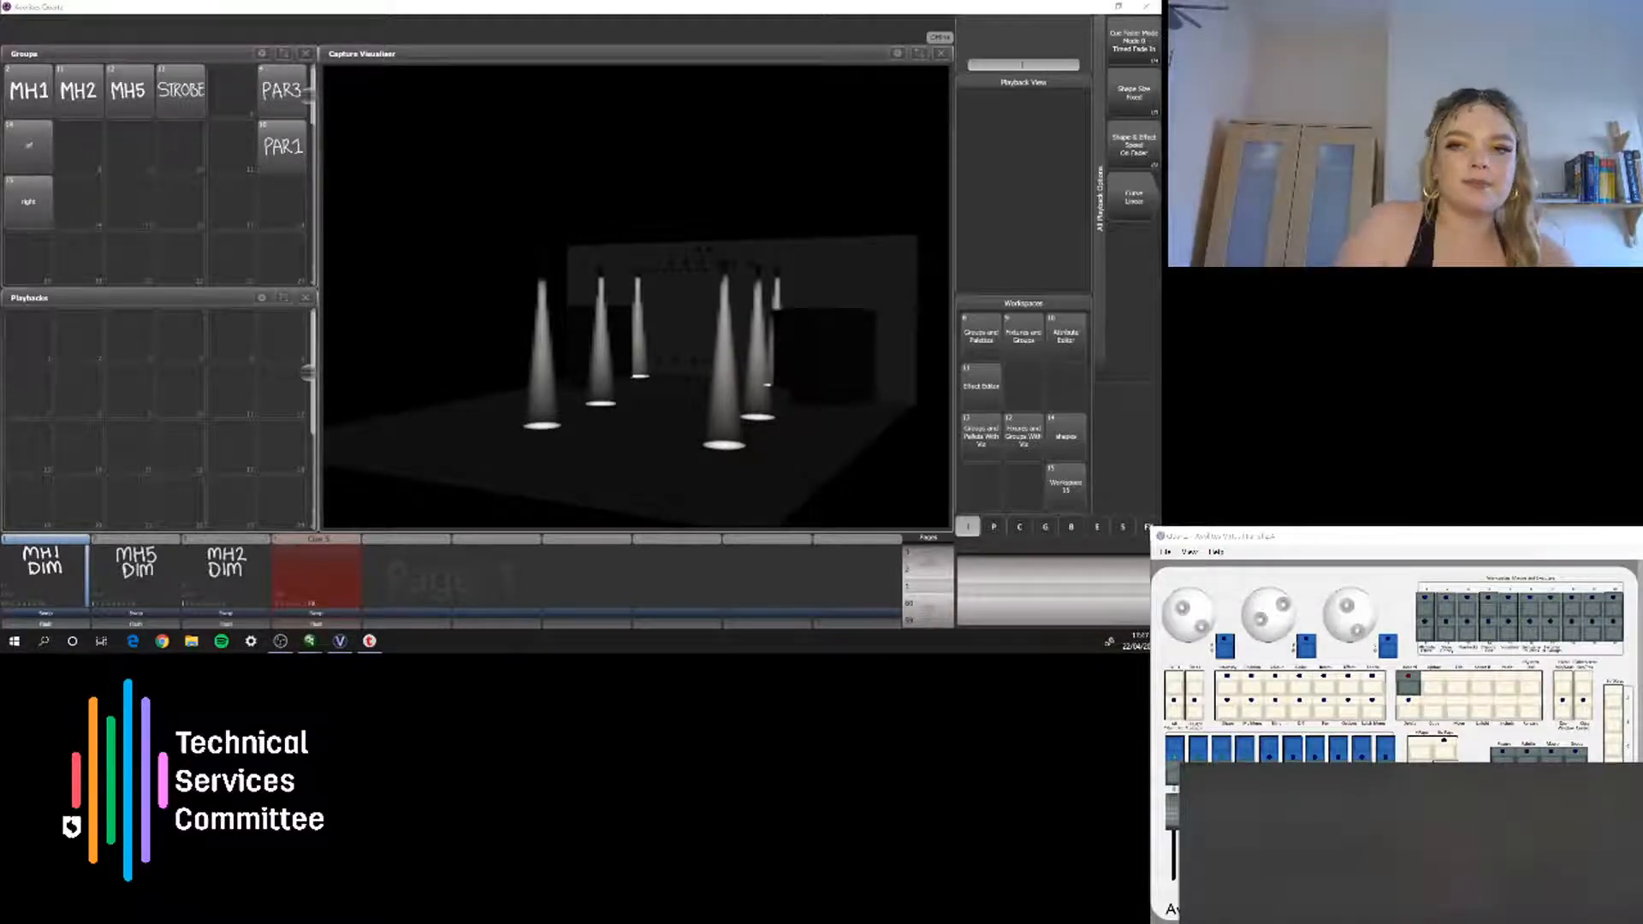
Open Task Manager, close it again and restore the virtual console panel to its original place
{"action": "type", "text": "task"}
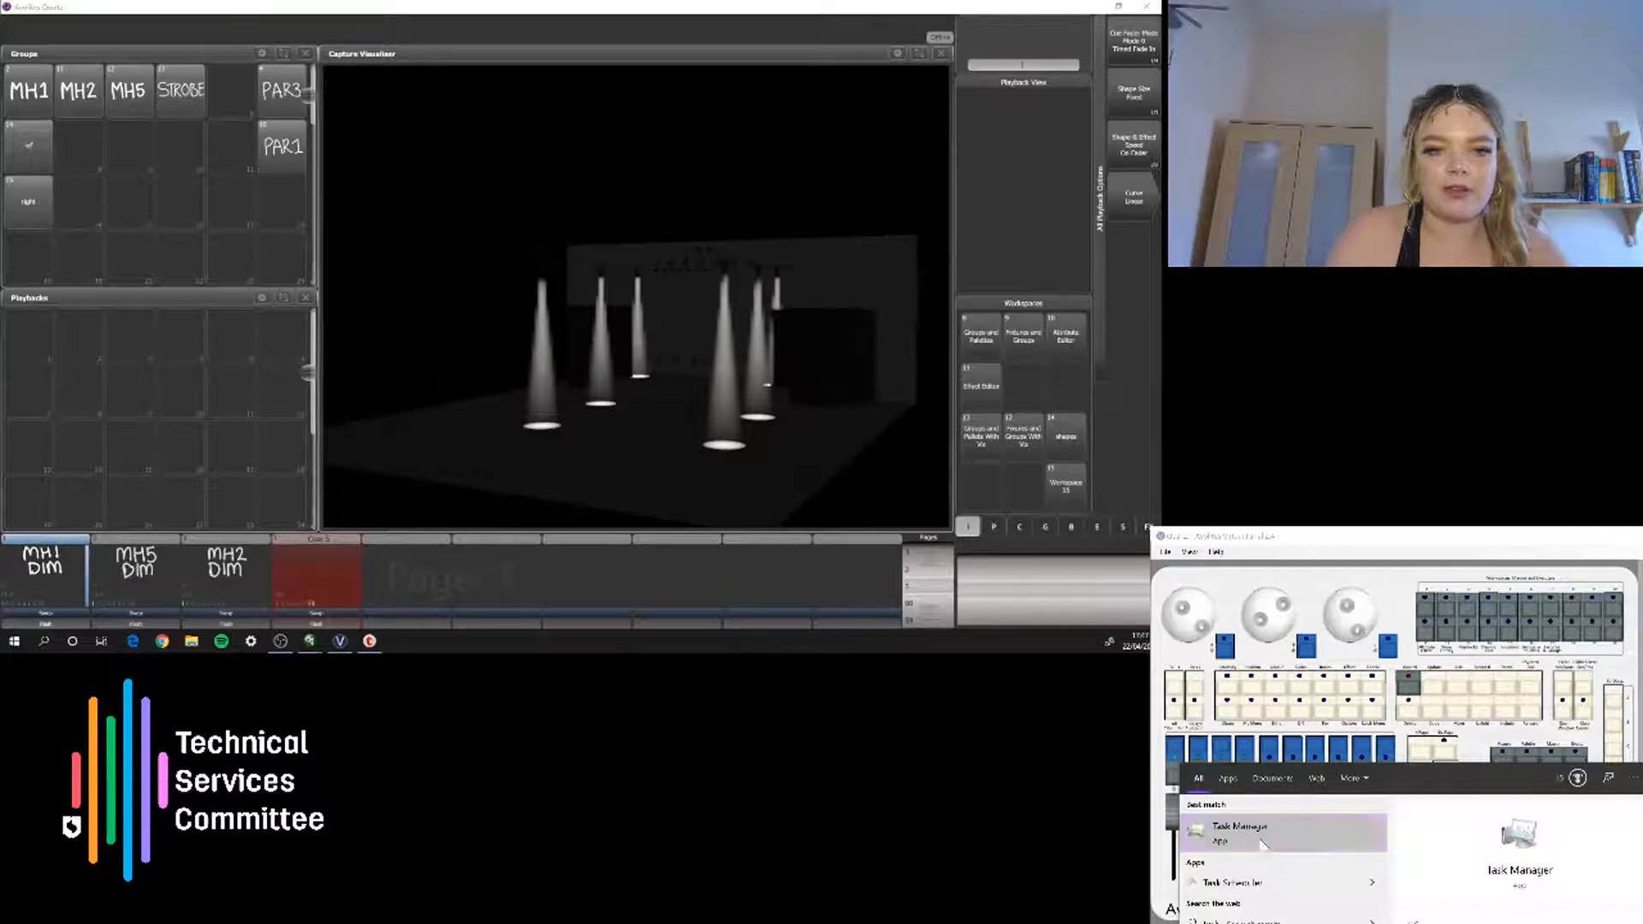
{"action": "left_click", "coordinate": [1261, 840]}
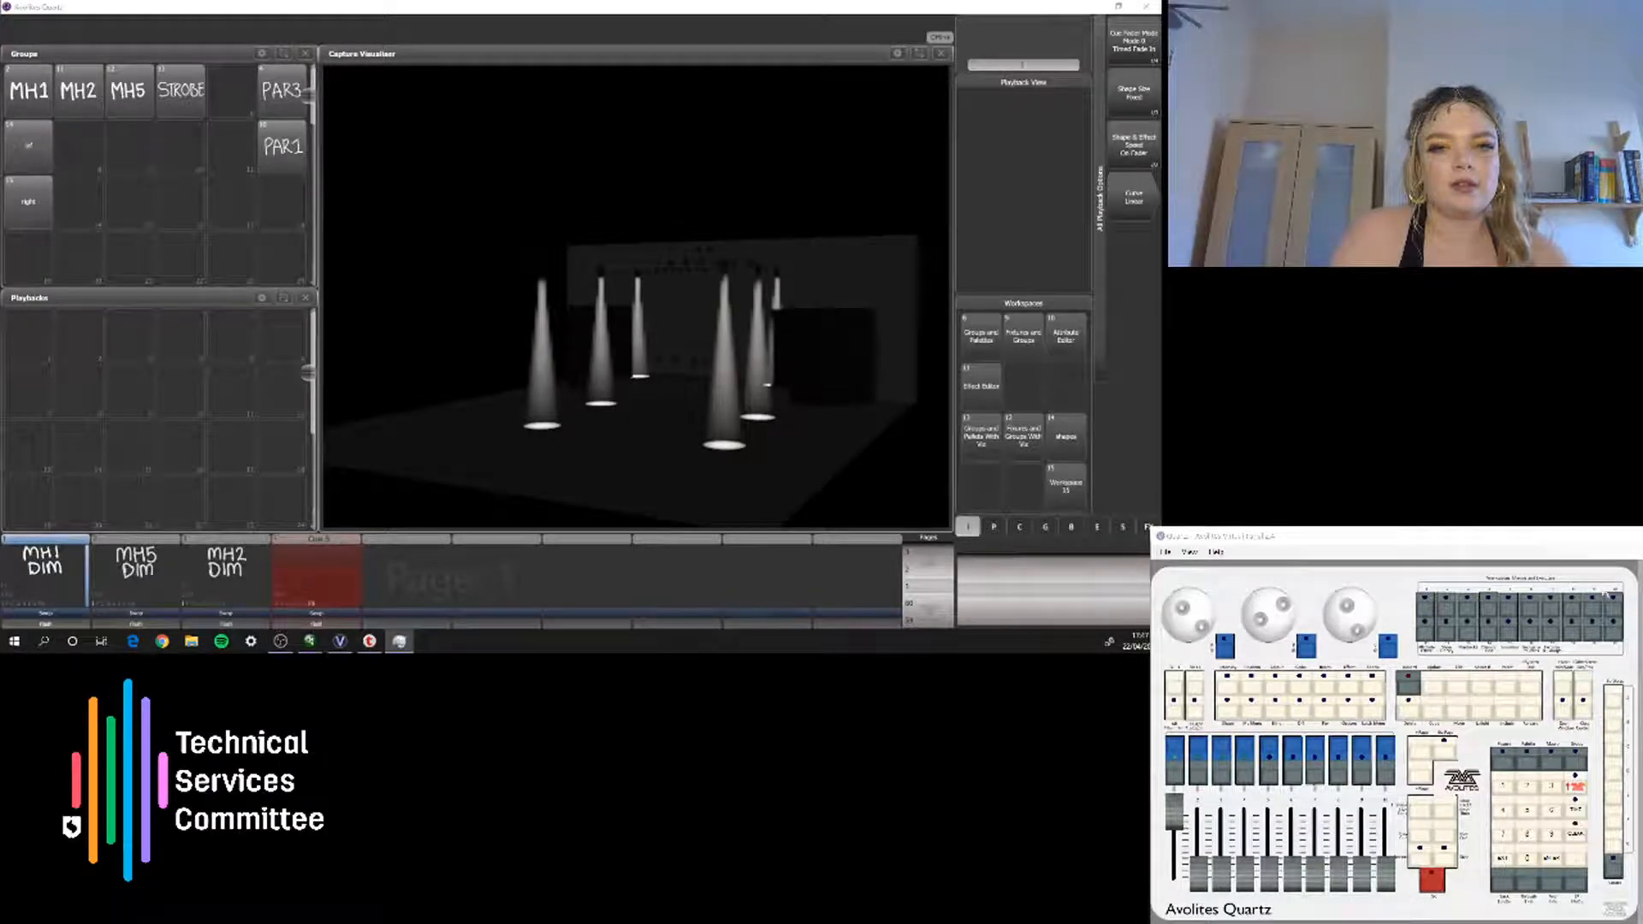
{"action": "left_click_drag", "start_coordinate": [1570, 551], "coordinate": [1560, 638]}
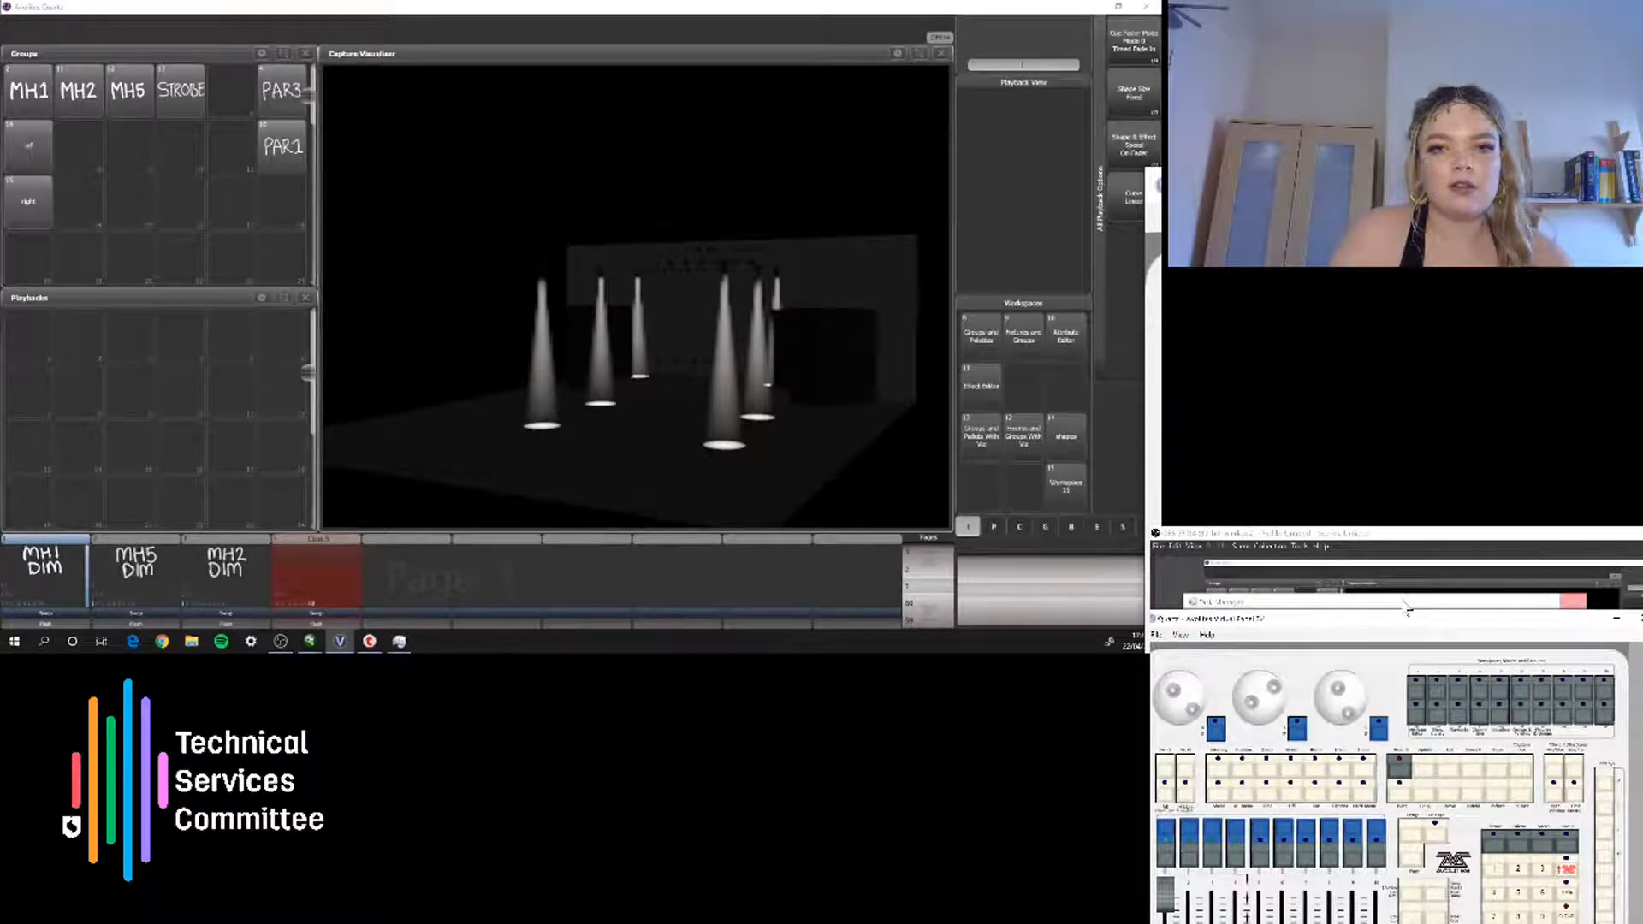
{"action": "left_click", "coordinate": [1573, 602]}
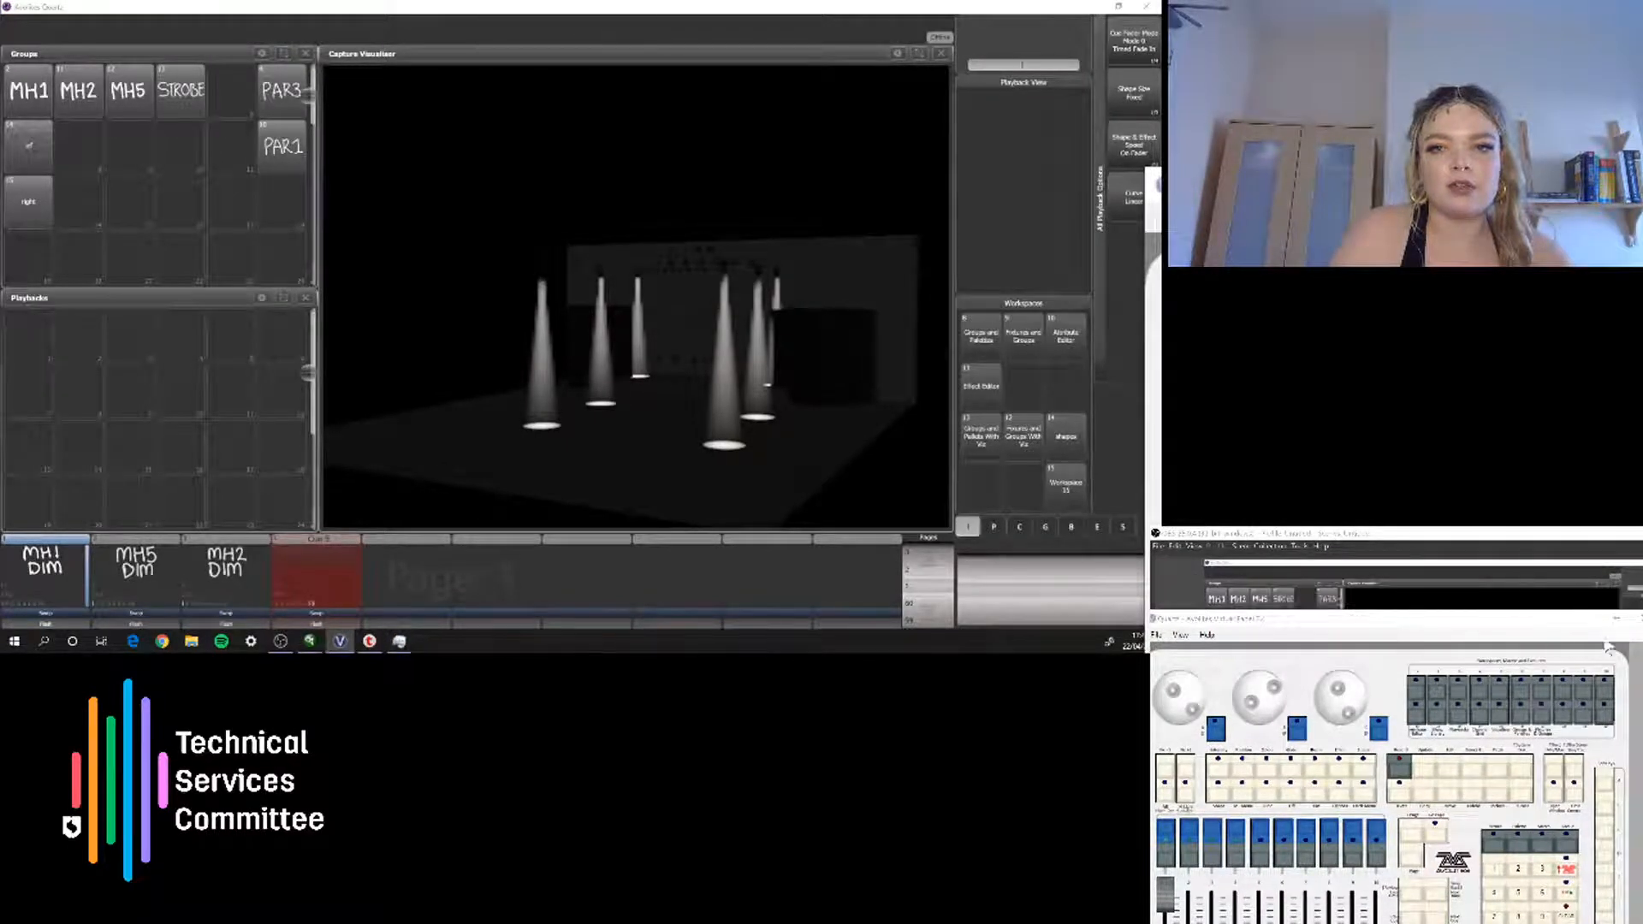
{"action": "left_click_drag", "start_coordinate": [1501, 636], "coordinate": [1510, 541]}
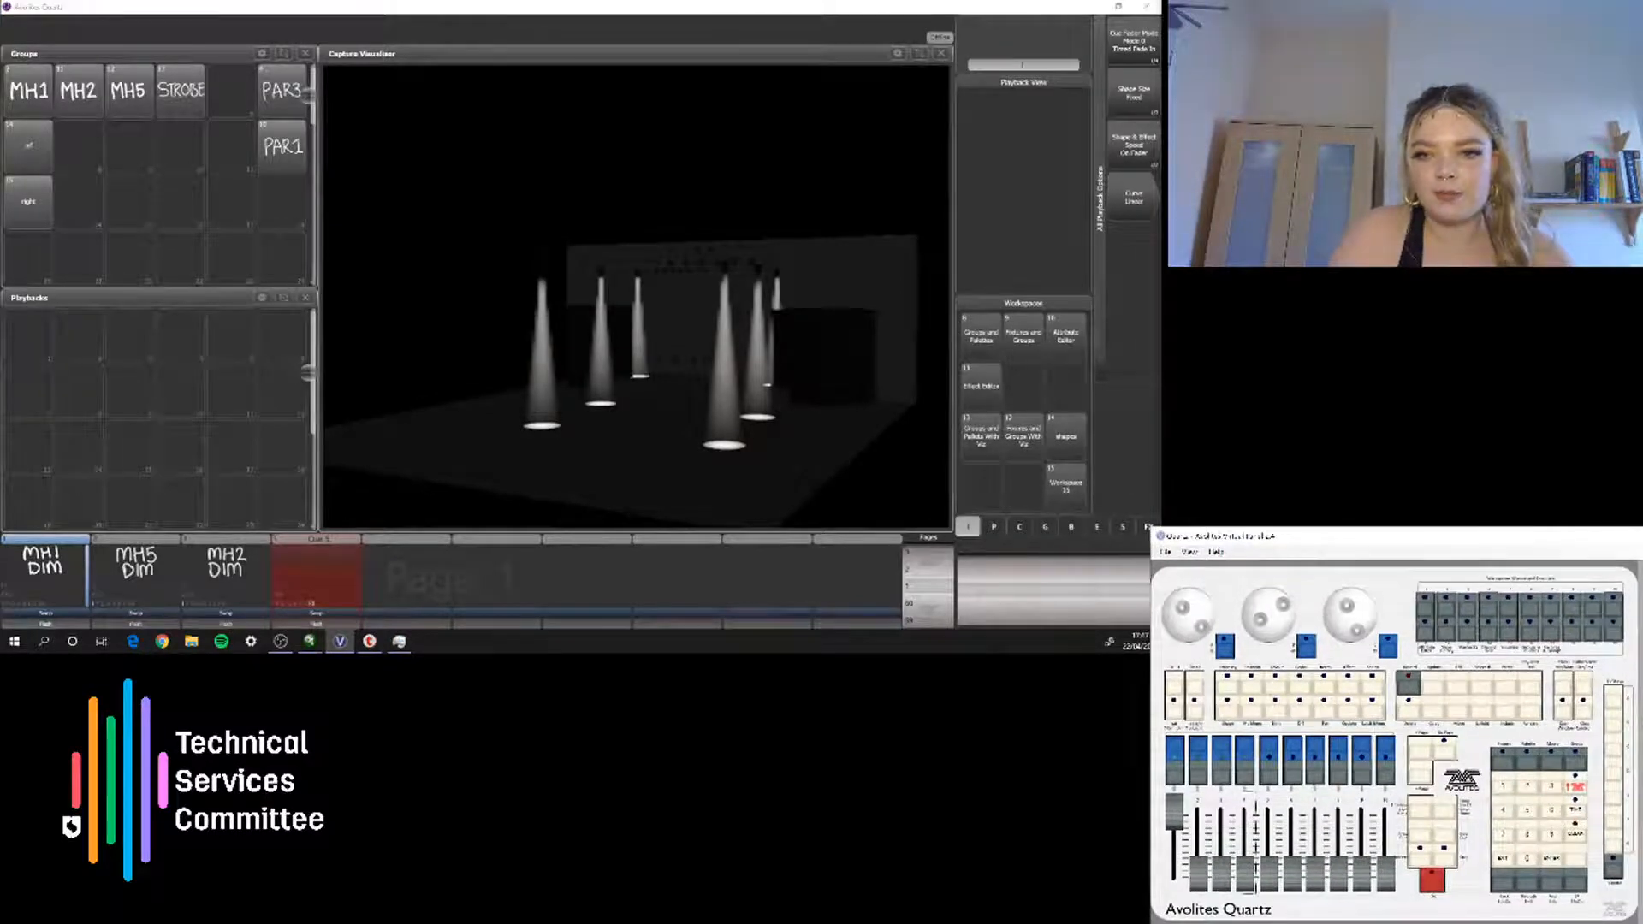
{"action": "key", "text": "alt+Tab"}
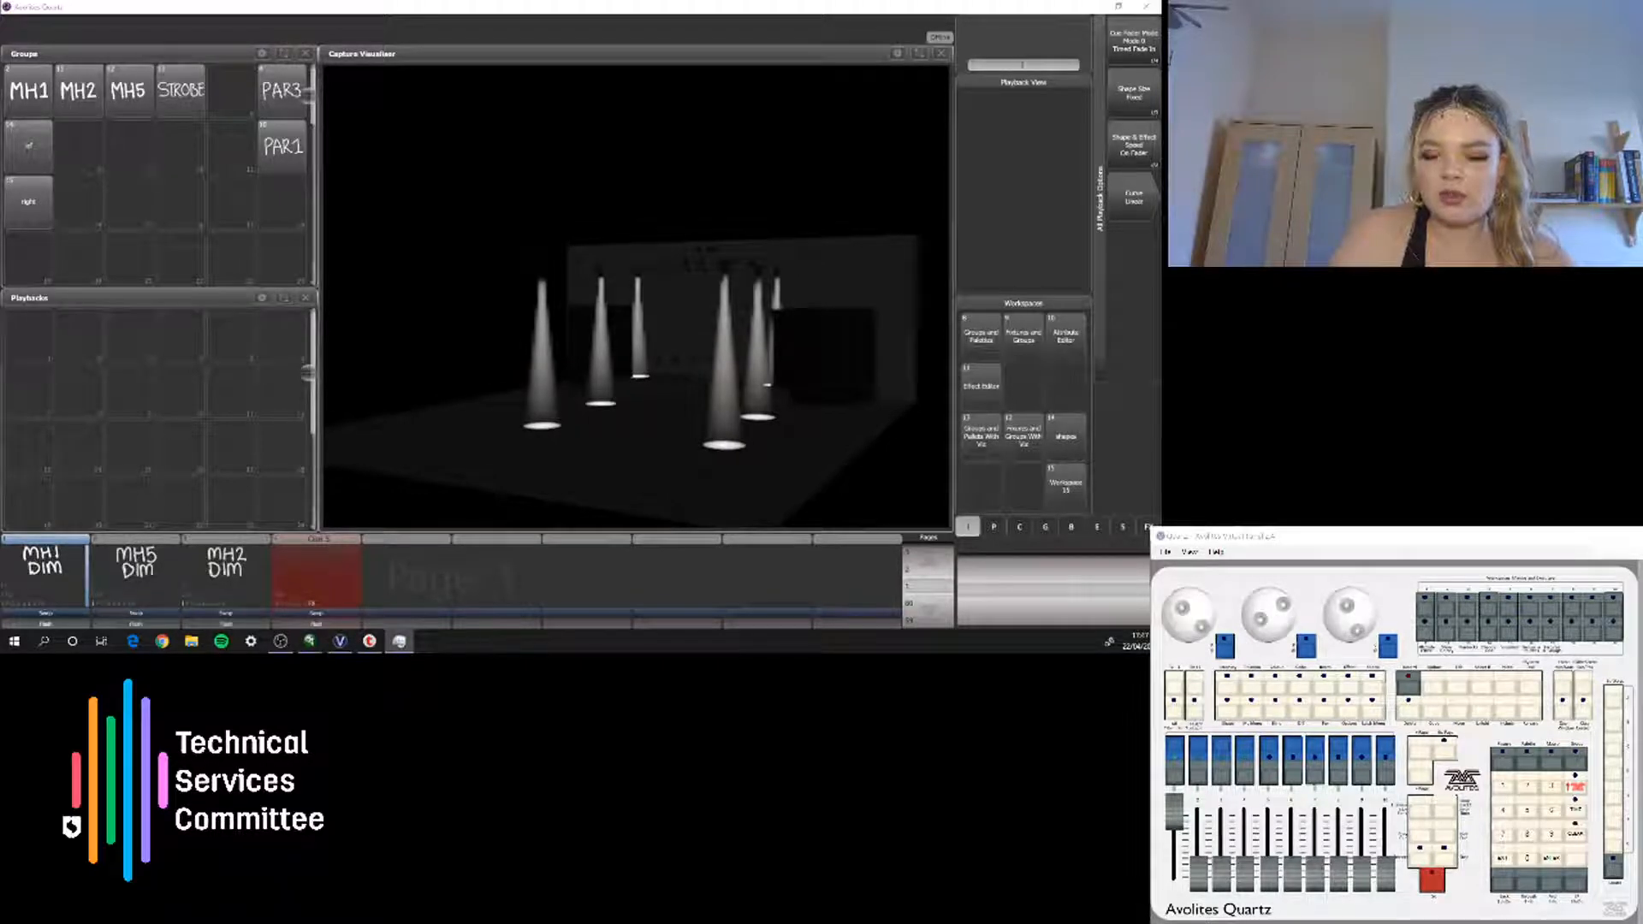
{"action": "left_click", "coordinate": [1246, 874]}
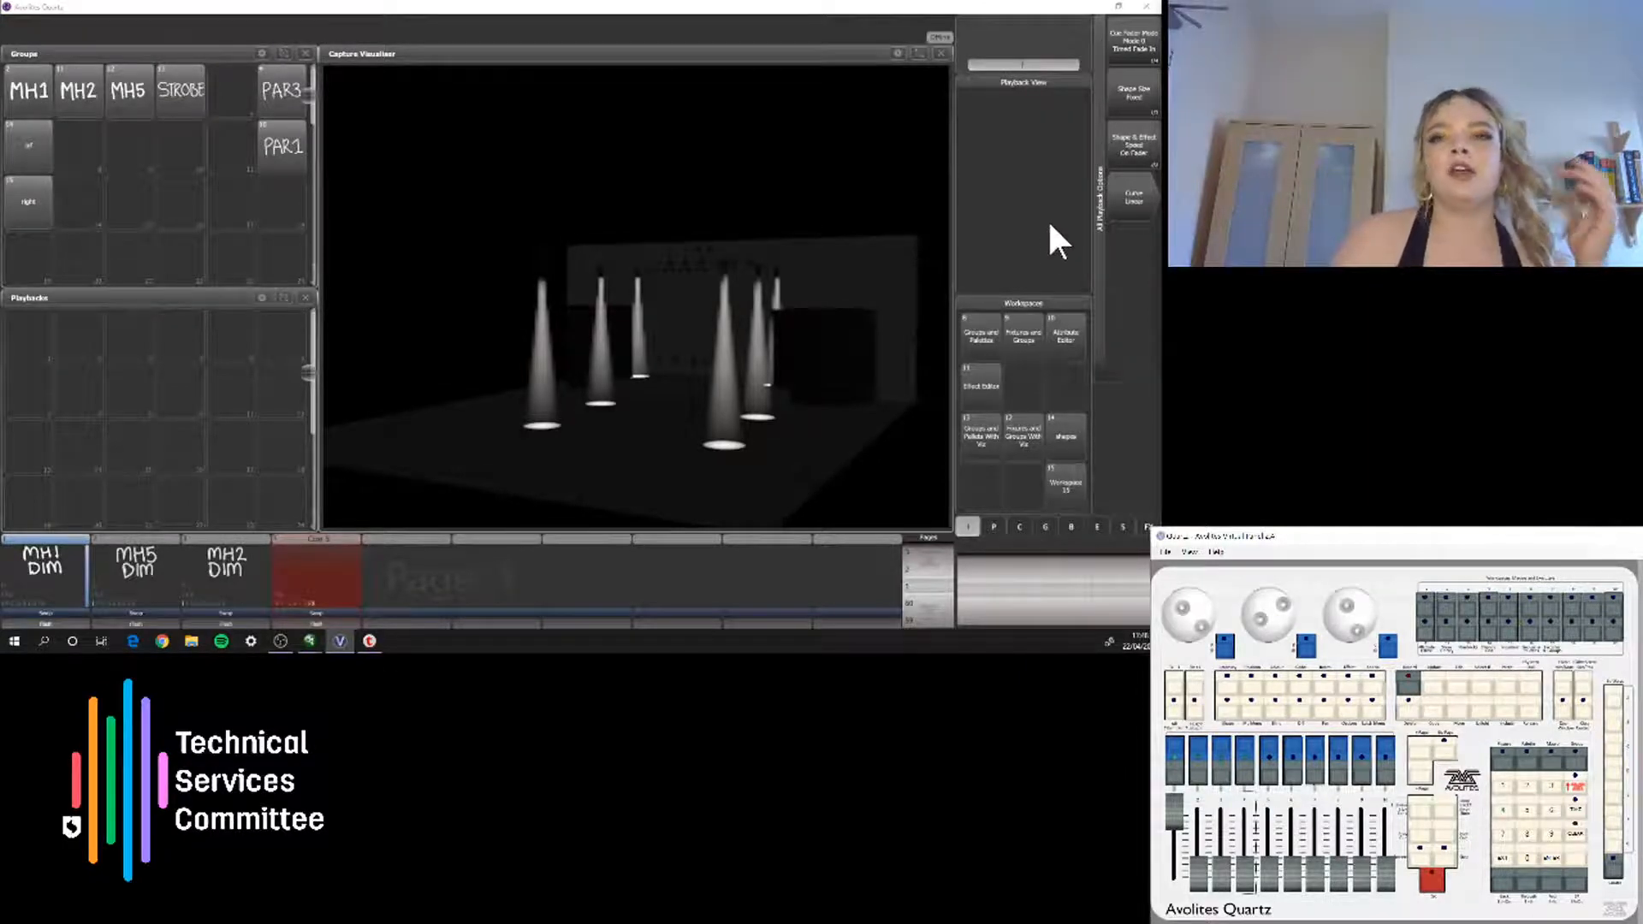
Set Shape Size back to Fader alongside On Fader speed, test both with the playback's fader, and leave the playback options
{"action": "left_click", "coordinate": [1152, 229]}
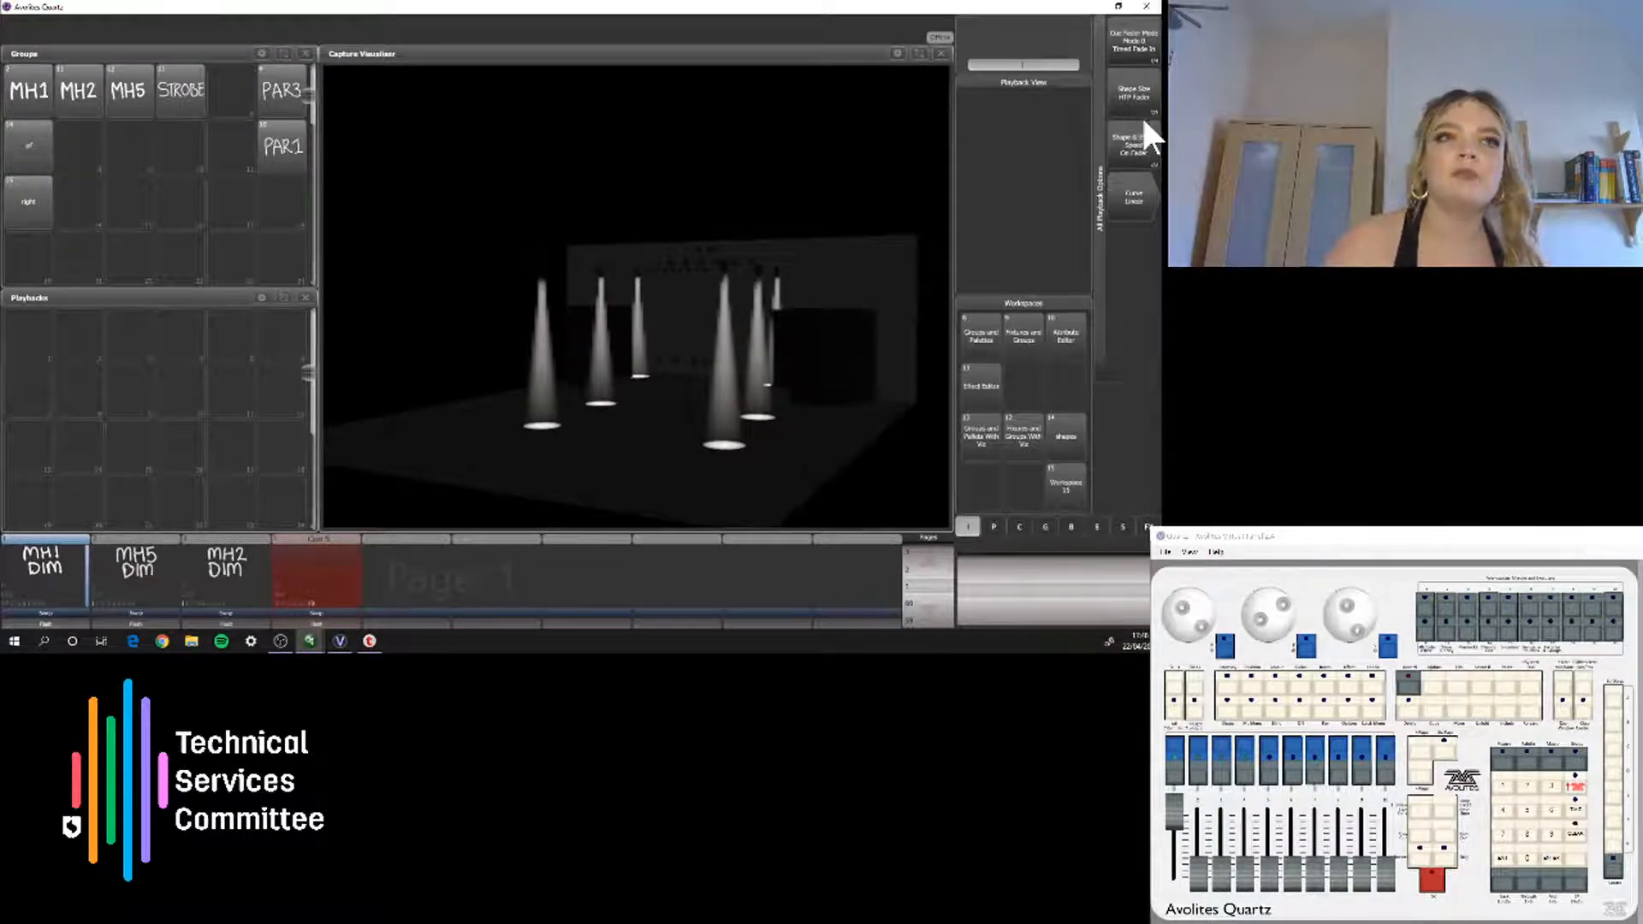
{"action": "left_click", "coordinate": [1136, 96]}
{"action": "left_click", "coordinate": [1133, 95]}
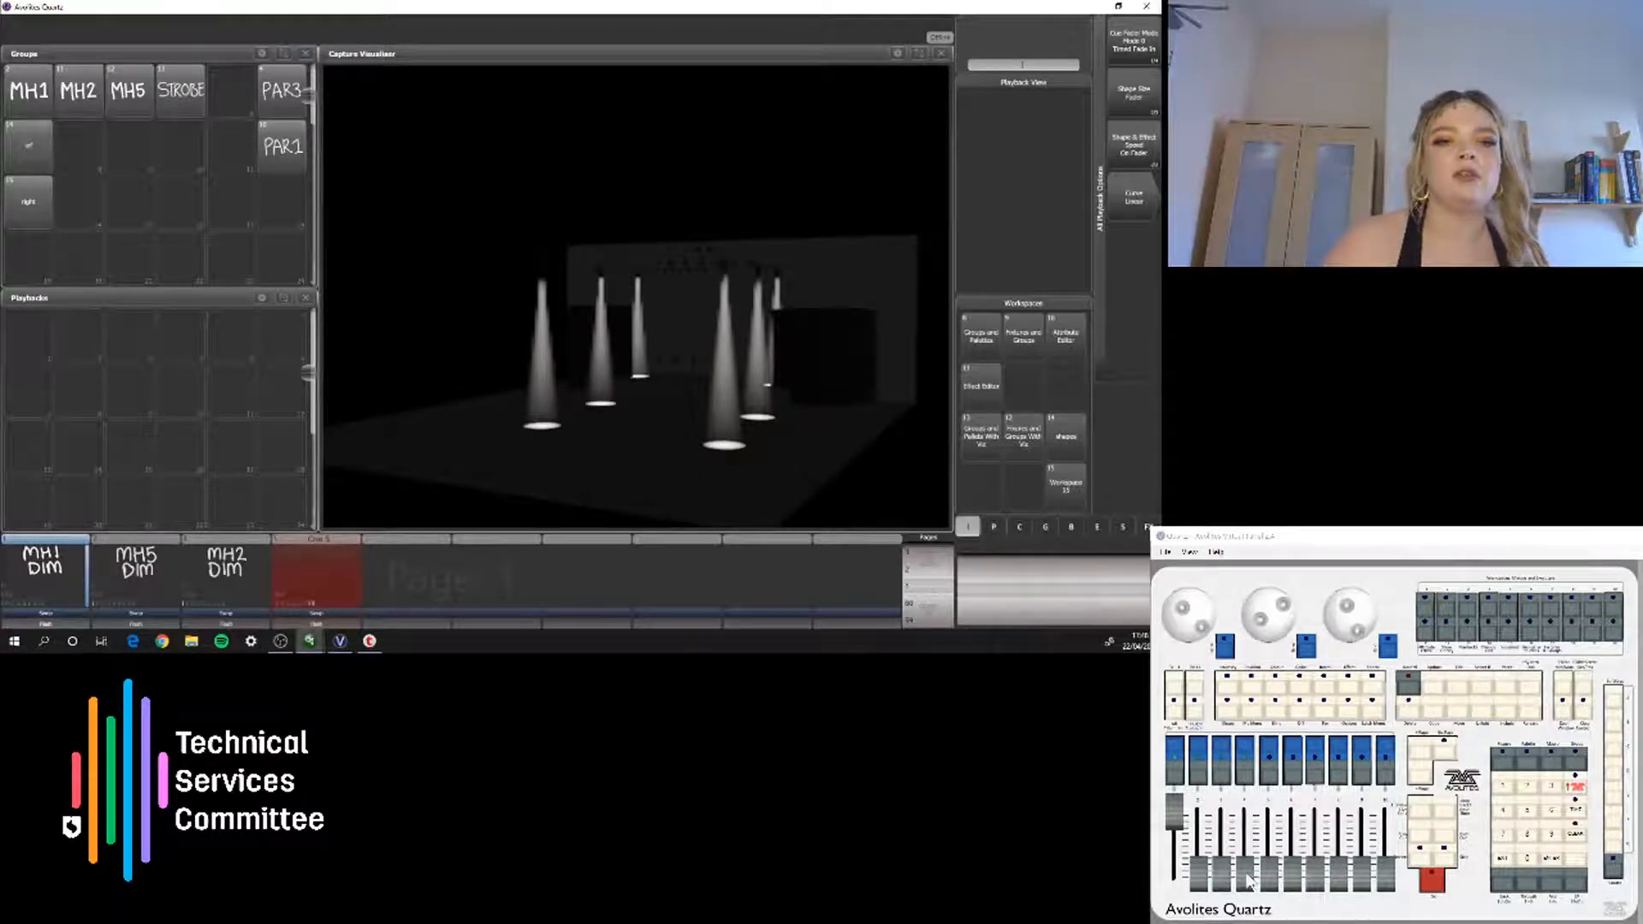
{"action": "left_click_drag", "start_coordinate": [1246, 882], "coordinate": [1246, 768]}
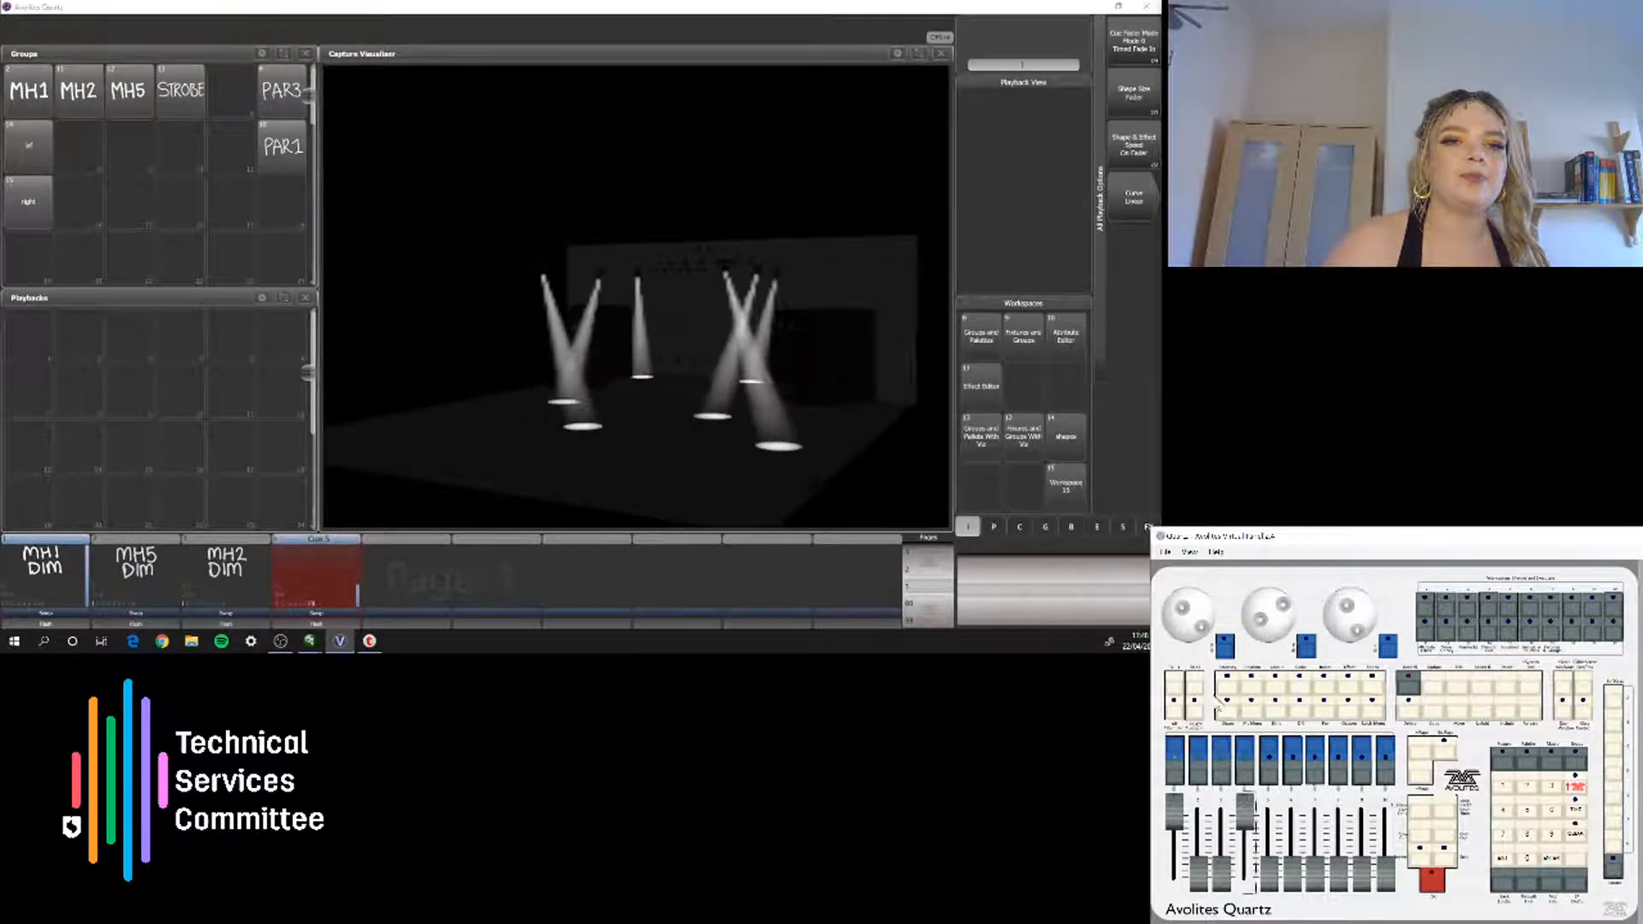
{"action": "left_click_drag", "start_coordinate": [1245, 765], "coordinate": [1225, 908]}
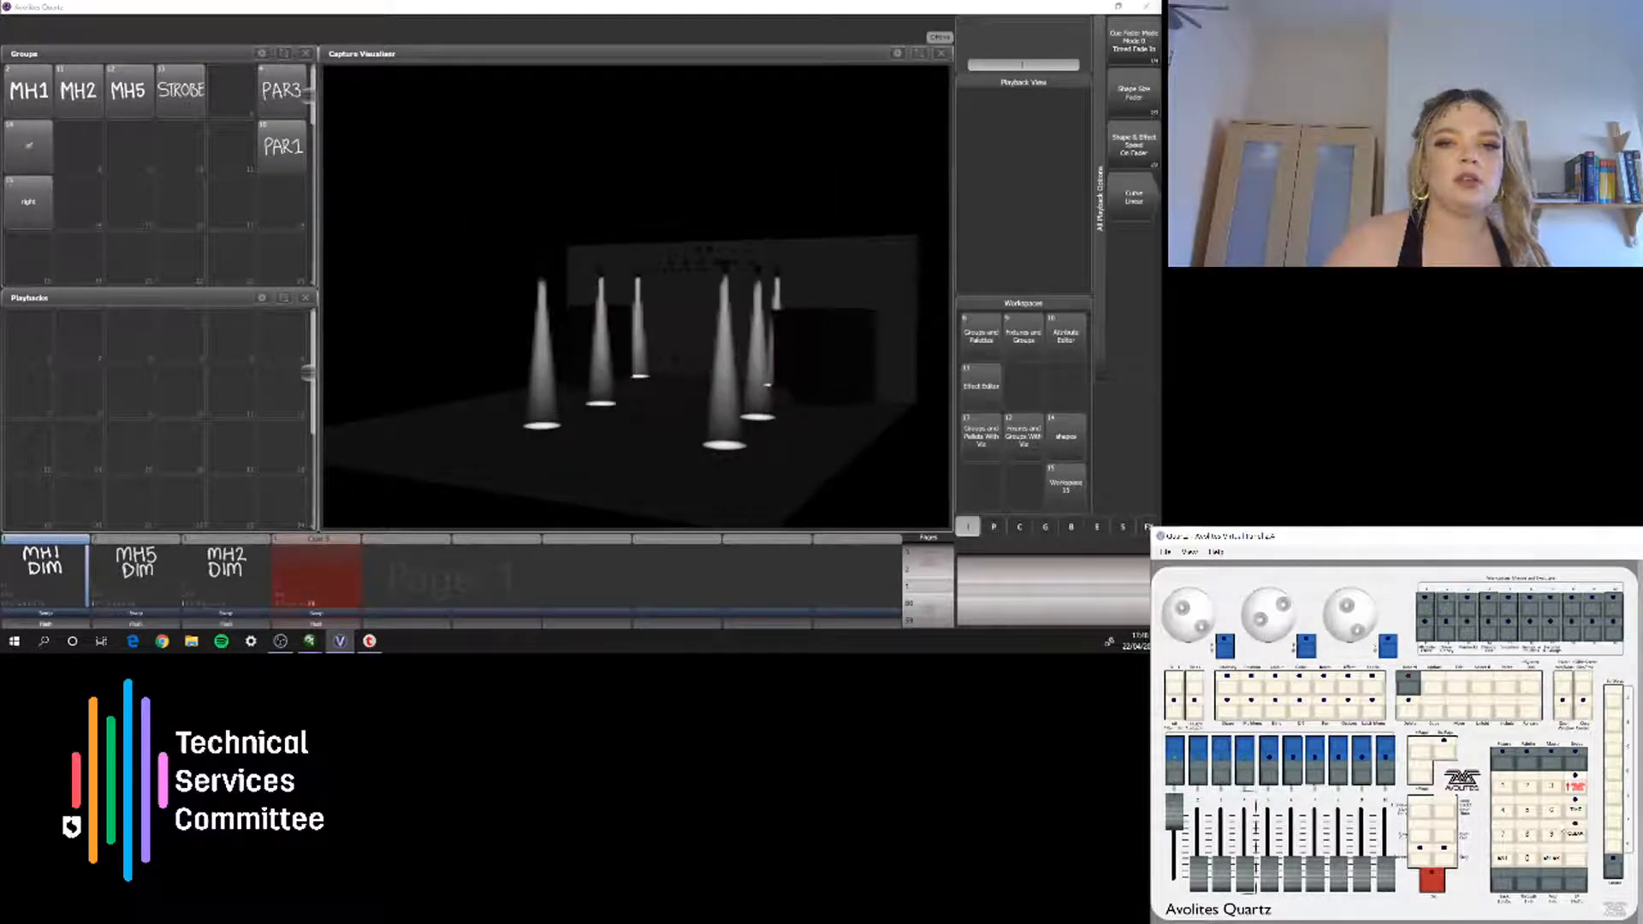
{"action": "left_click", "coordinate": [1576, 837]}
{"action": "left_click", "coordinate": [1503, 861]}
{"action": "left_click", "coordinate": [1504, 859]}
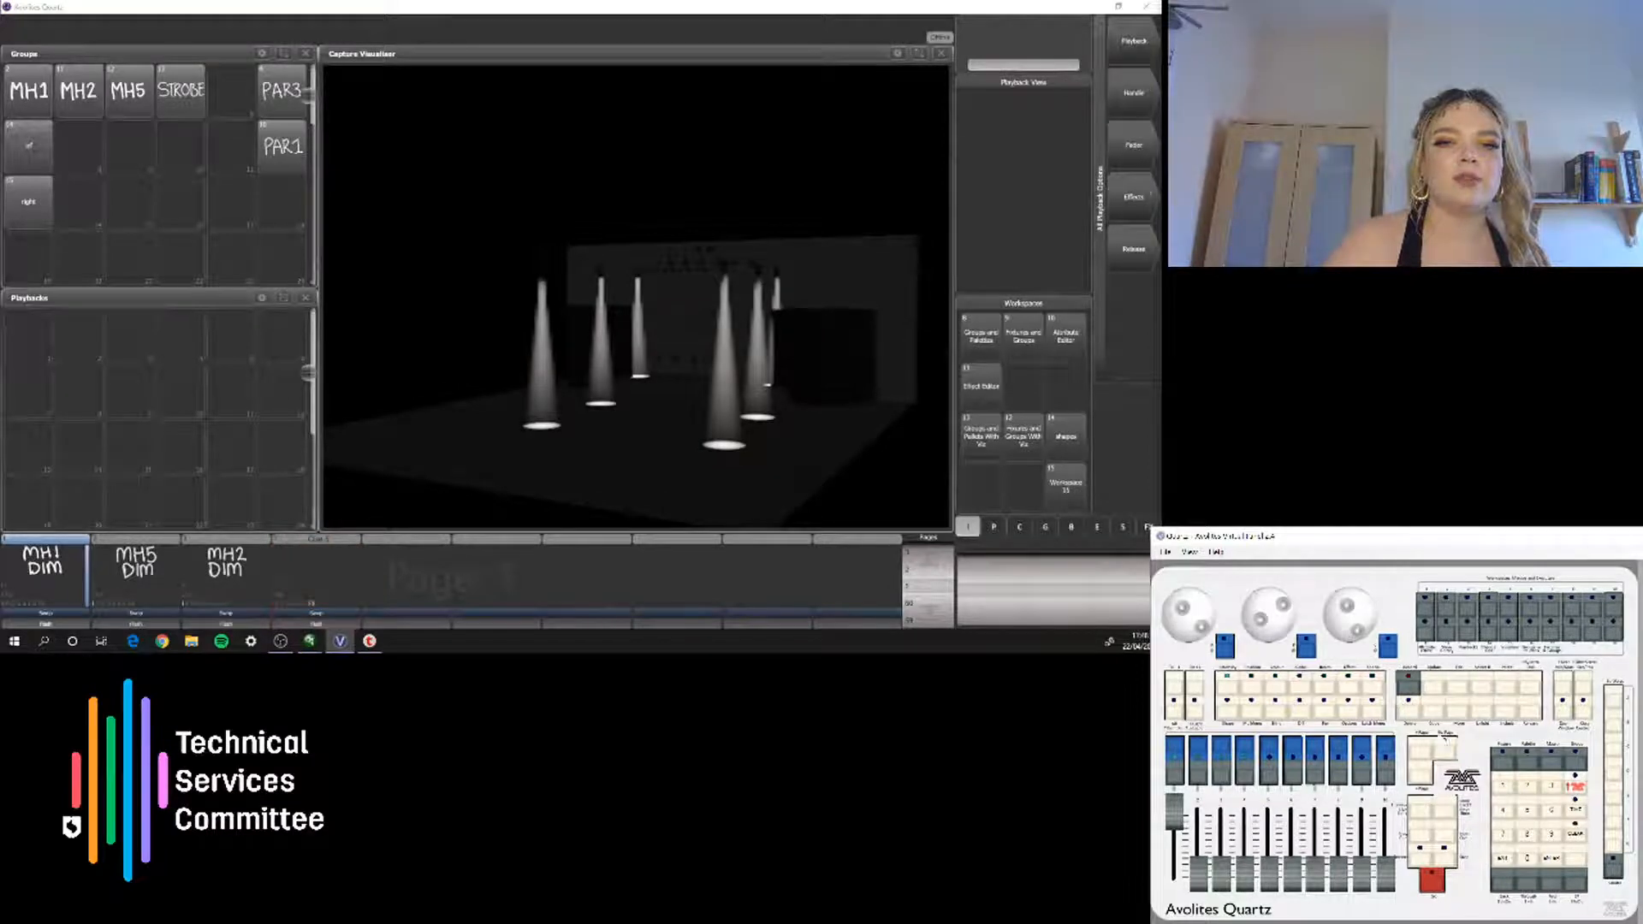
Move the fourth fader's cue to the first slot of the Playbacks window and set its legend to "mh1 circle"
{"action": "left_click", "coordinate": [1462, 716]}
{"action": "left_click", "coordinate": [1242, 764]}
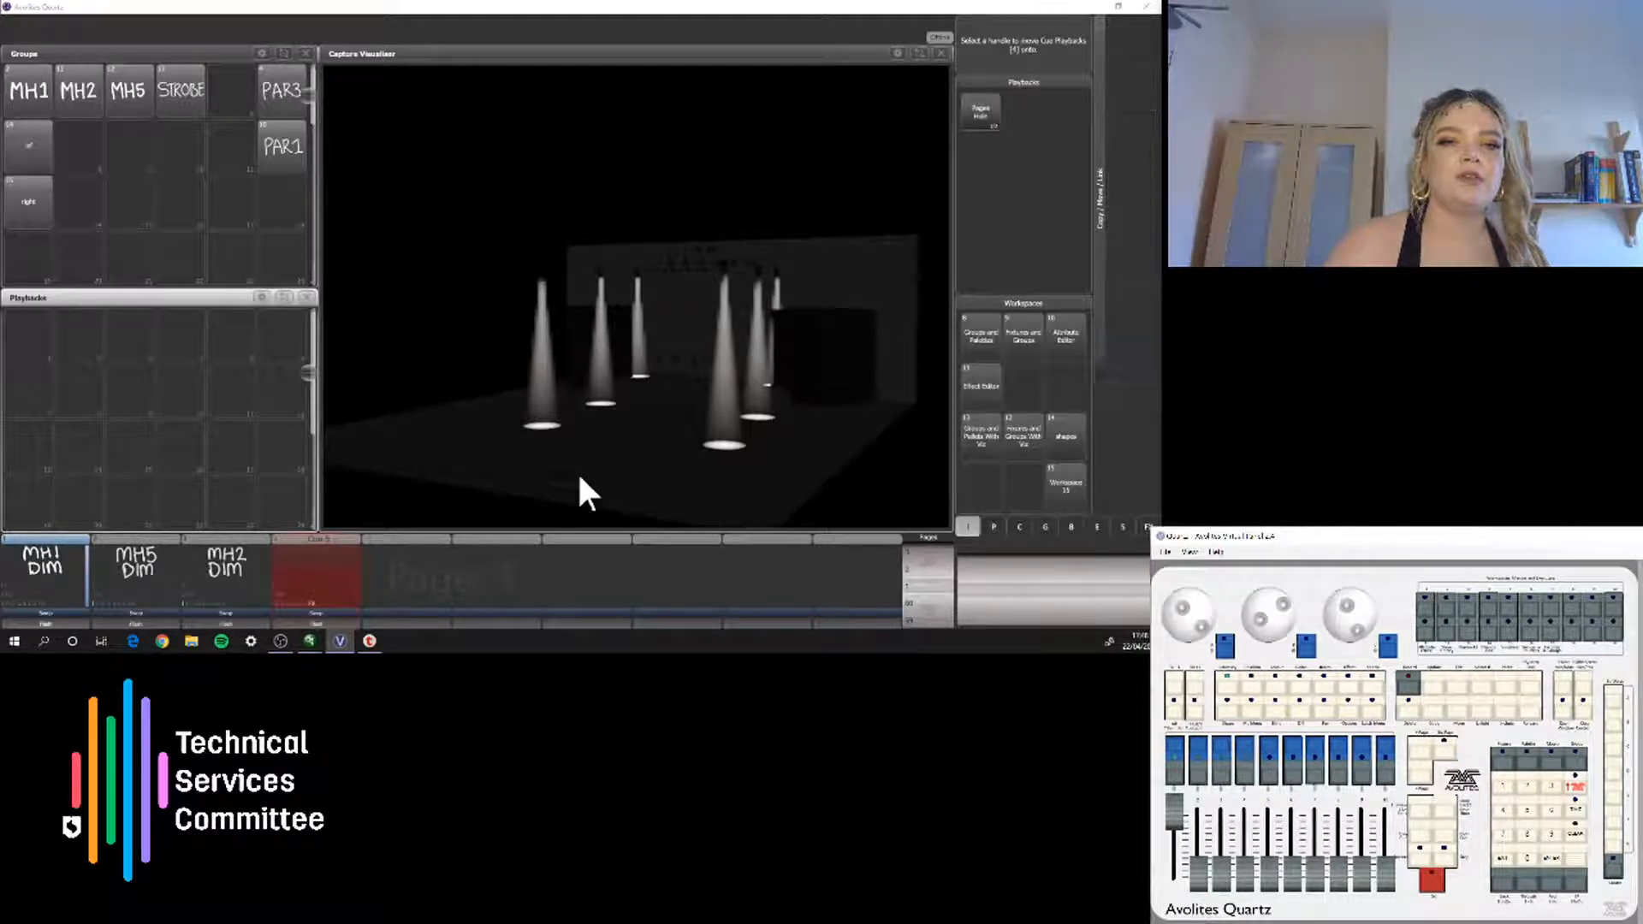
{"action": "left_click", "coordinate": [35, 349]}
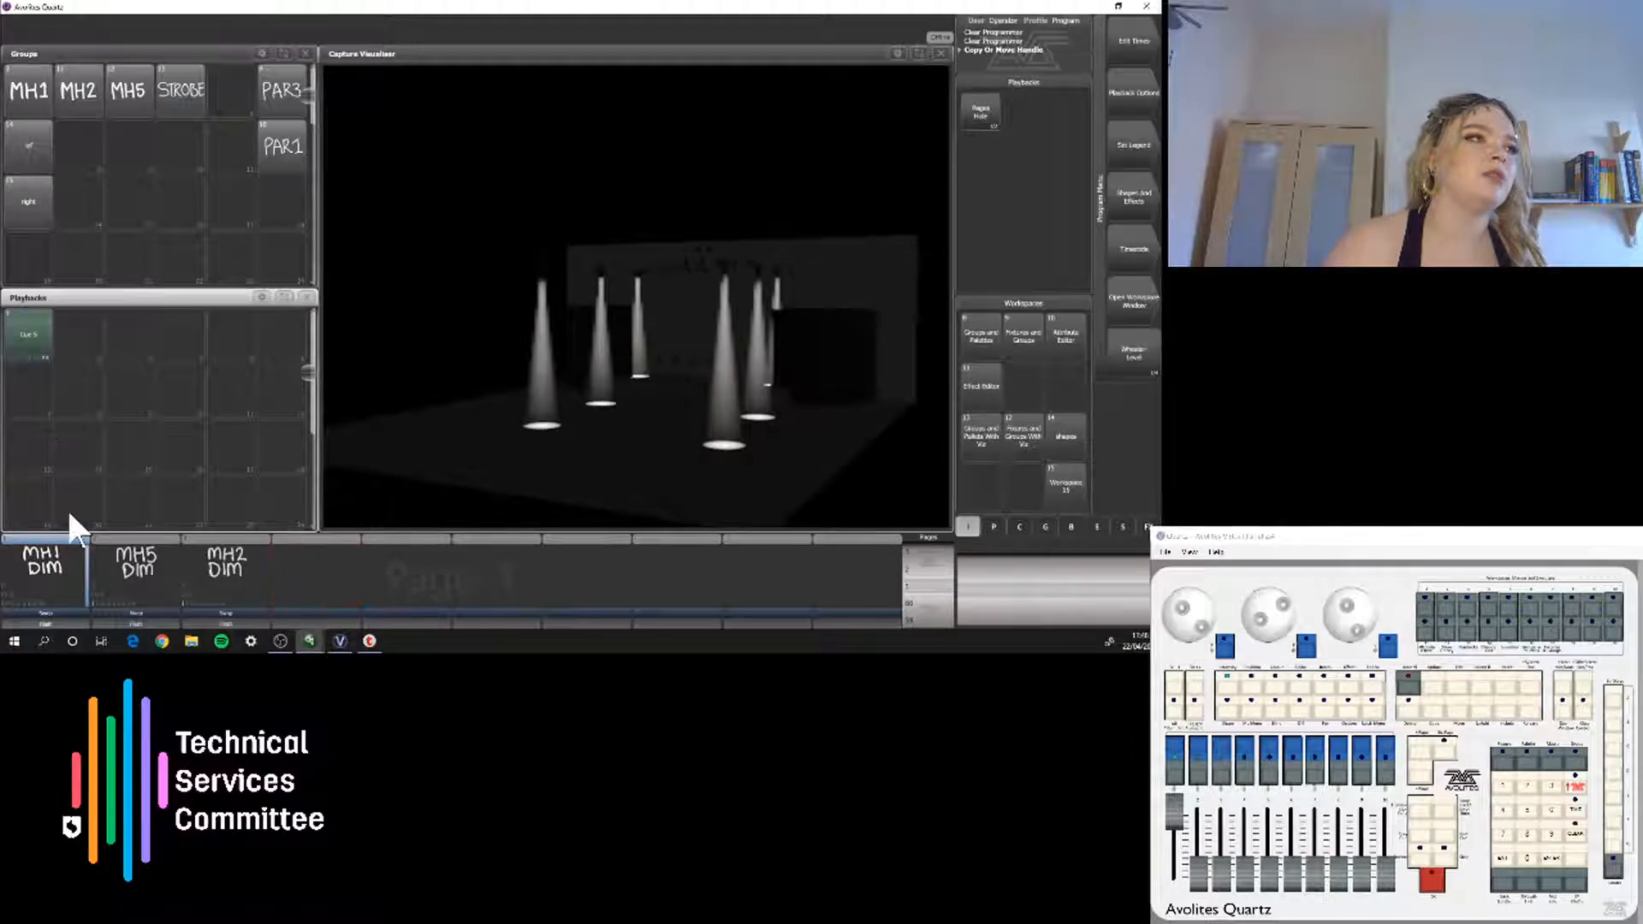
{"action": "left_click", "coordinate": [1123, 151]}
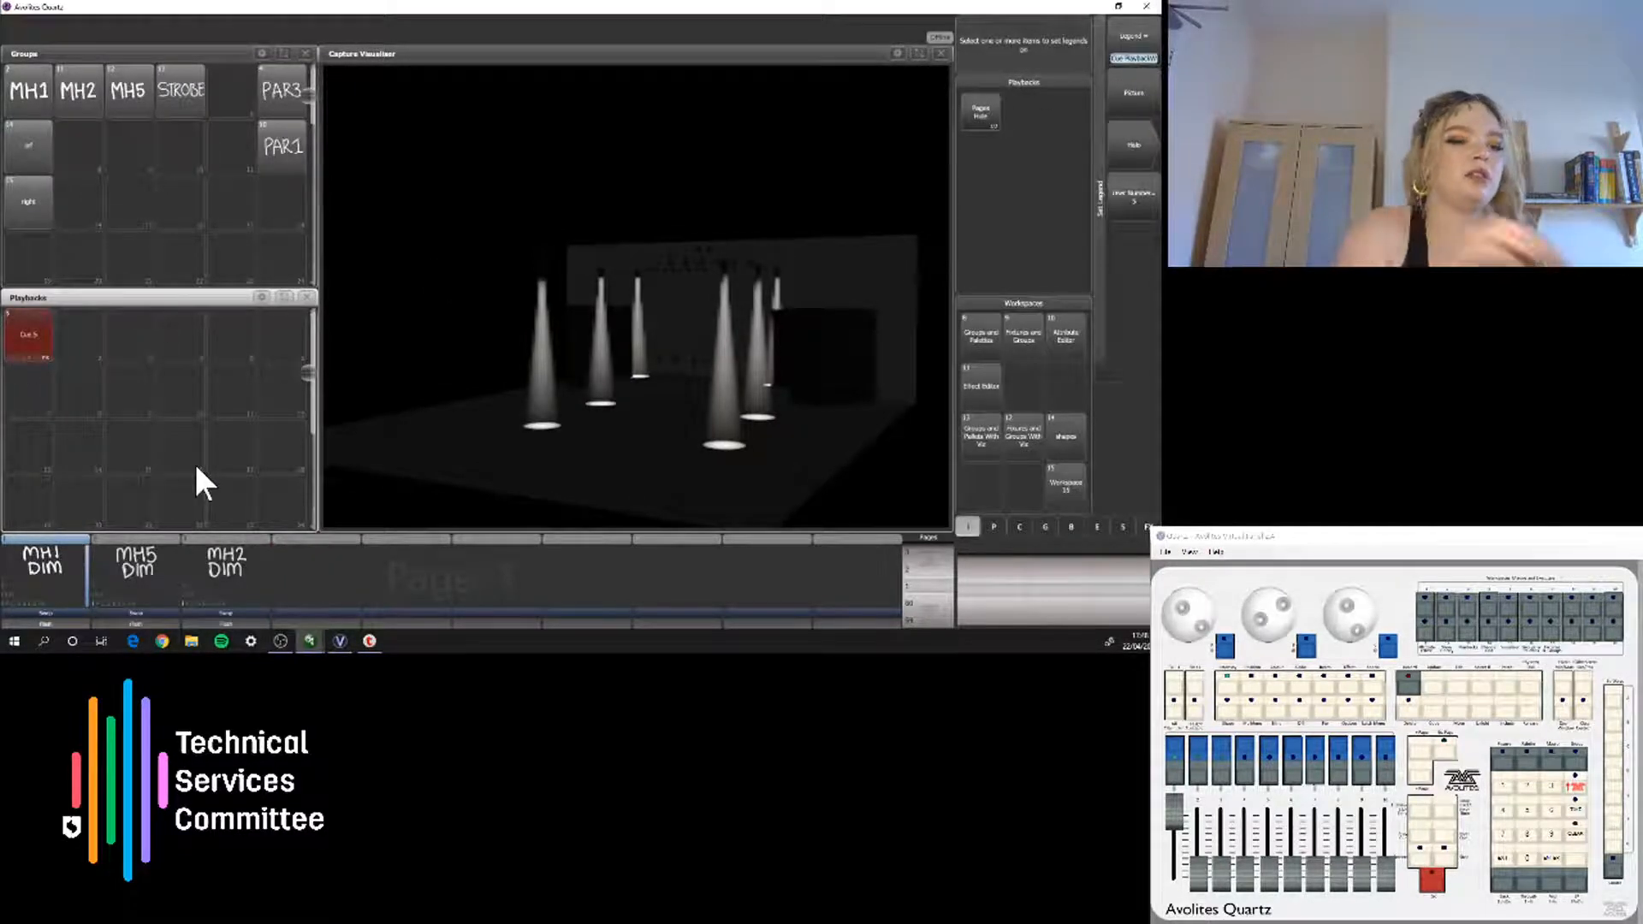
{"action": "type", "text": "mh1 circle"}
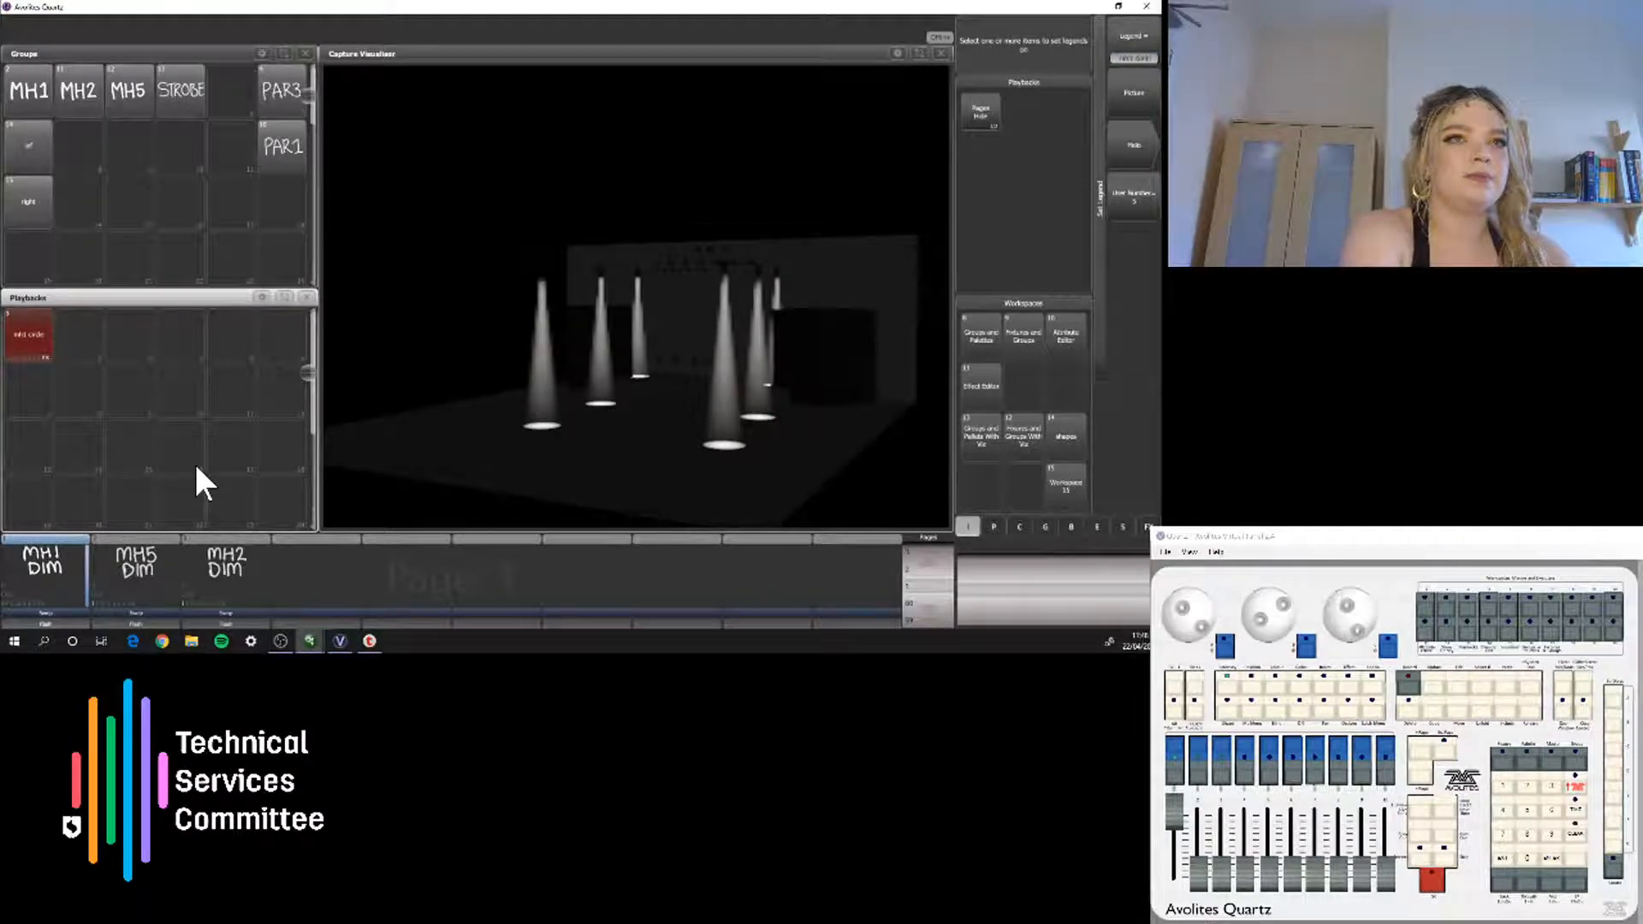
Change the legend of the playback in the first Playbacks slot to "MH1 CIRCLE"
{"action": "key", "text": "BackSpace"}
{"action": "key", "text": "BackSpace"}
{"action": "key", "text": "BackSpace"}
{"action": "key", "text": "BackSpace"}
{"action": "key", "text": "BackSpace"}
{"action": "key", "text": "BackSpace"}
{"action": "key", "text": "BackSpace"}
{"action": "key", "text": "BackSpace"}
{"action": "key", "text": "BackSpace"}
{"action": "key", "text": "BackSpace"}
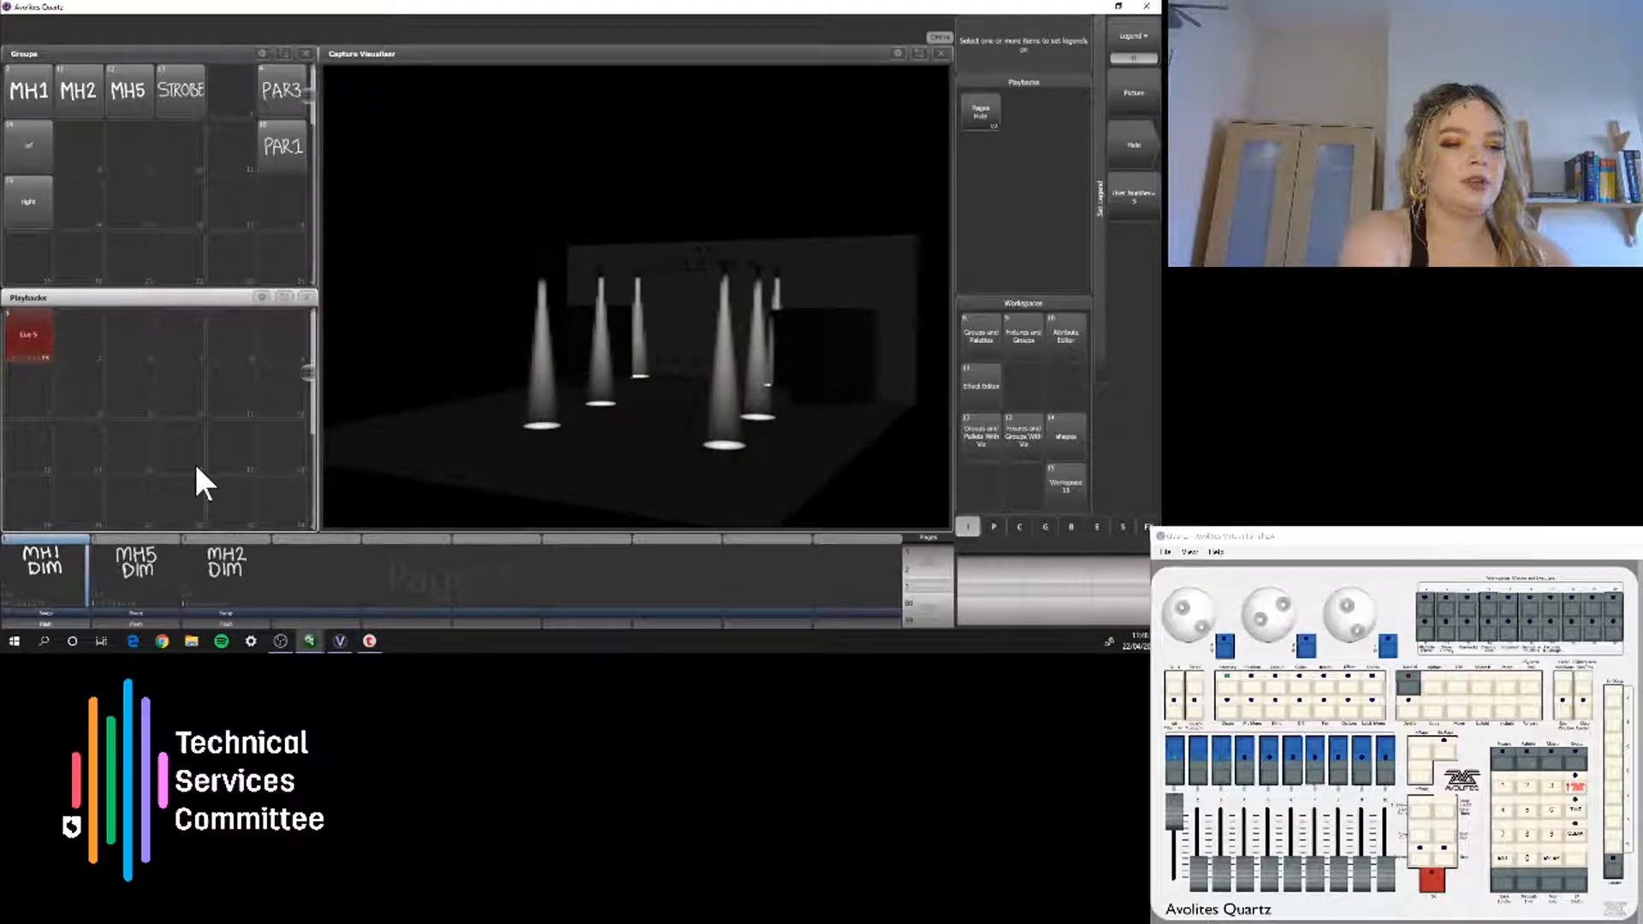
{"action": "type", "text": "MH1 CIRCLE"}
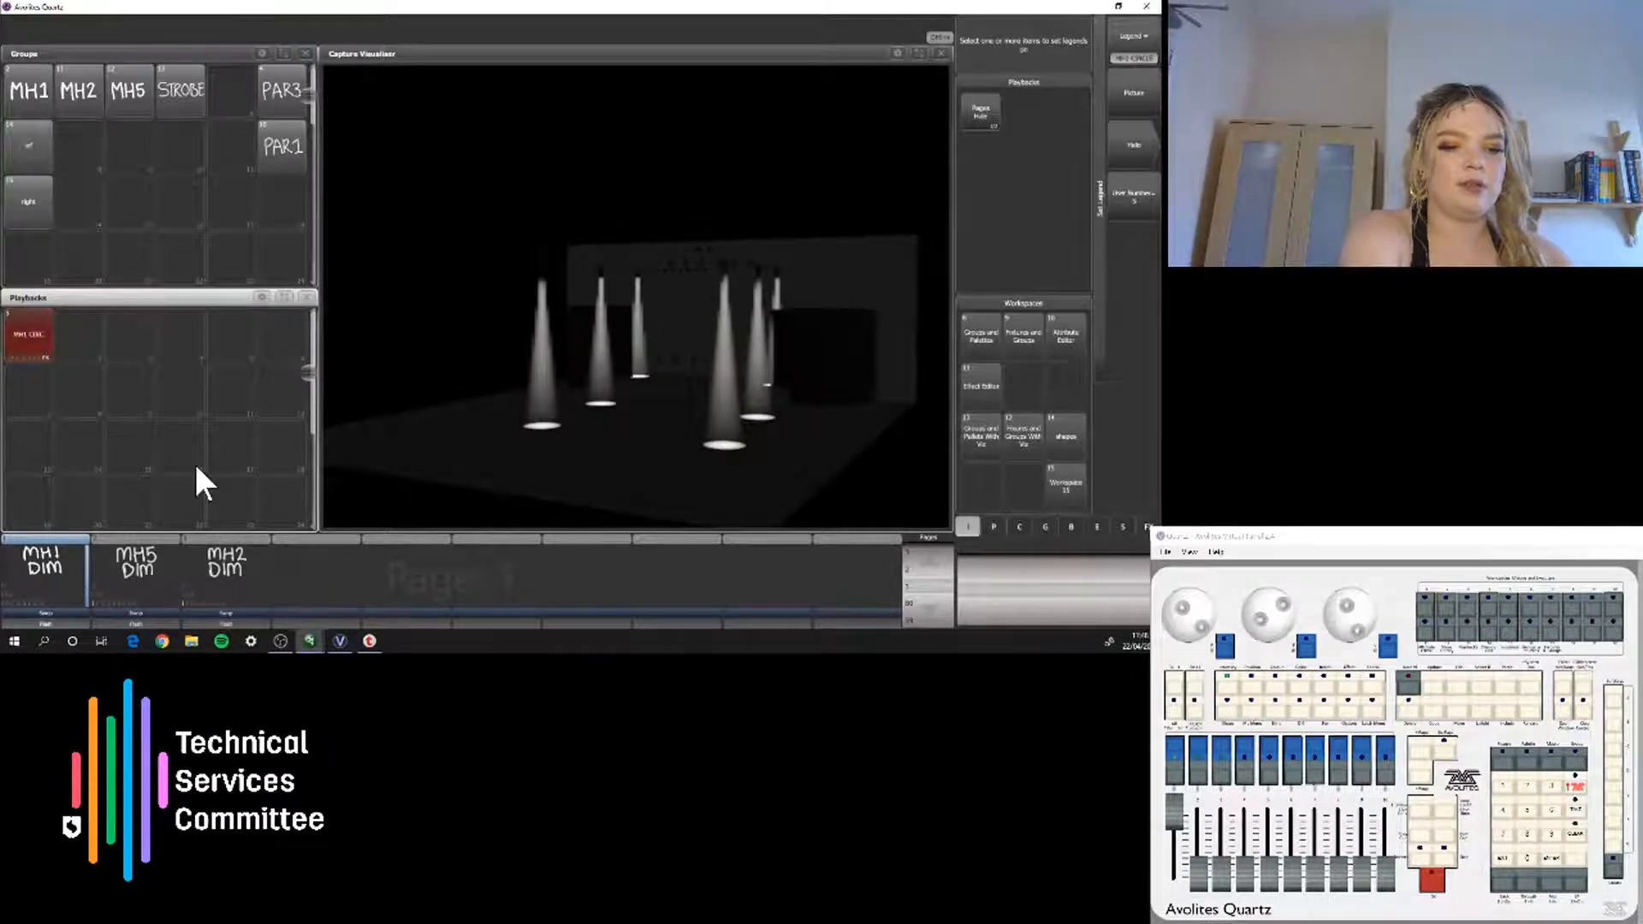
{"action": "key", "text": "Return"}
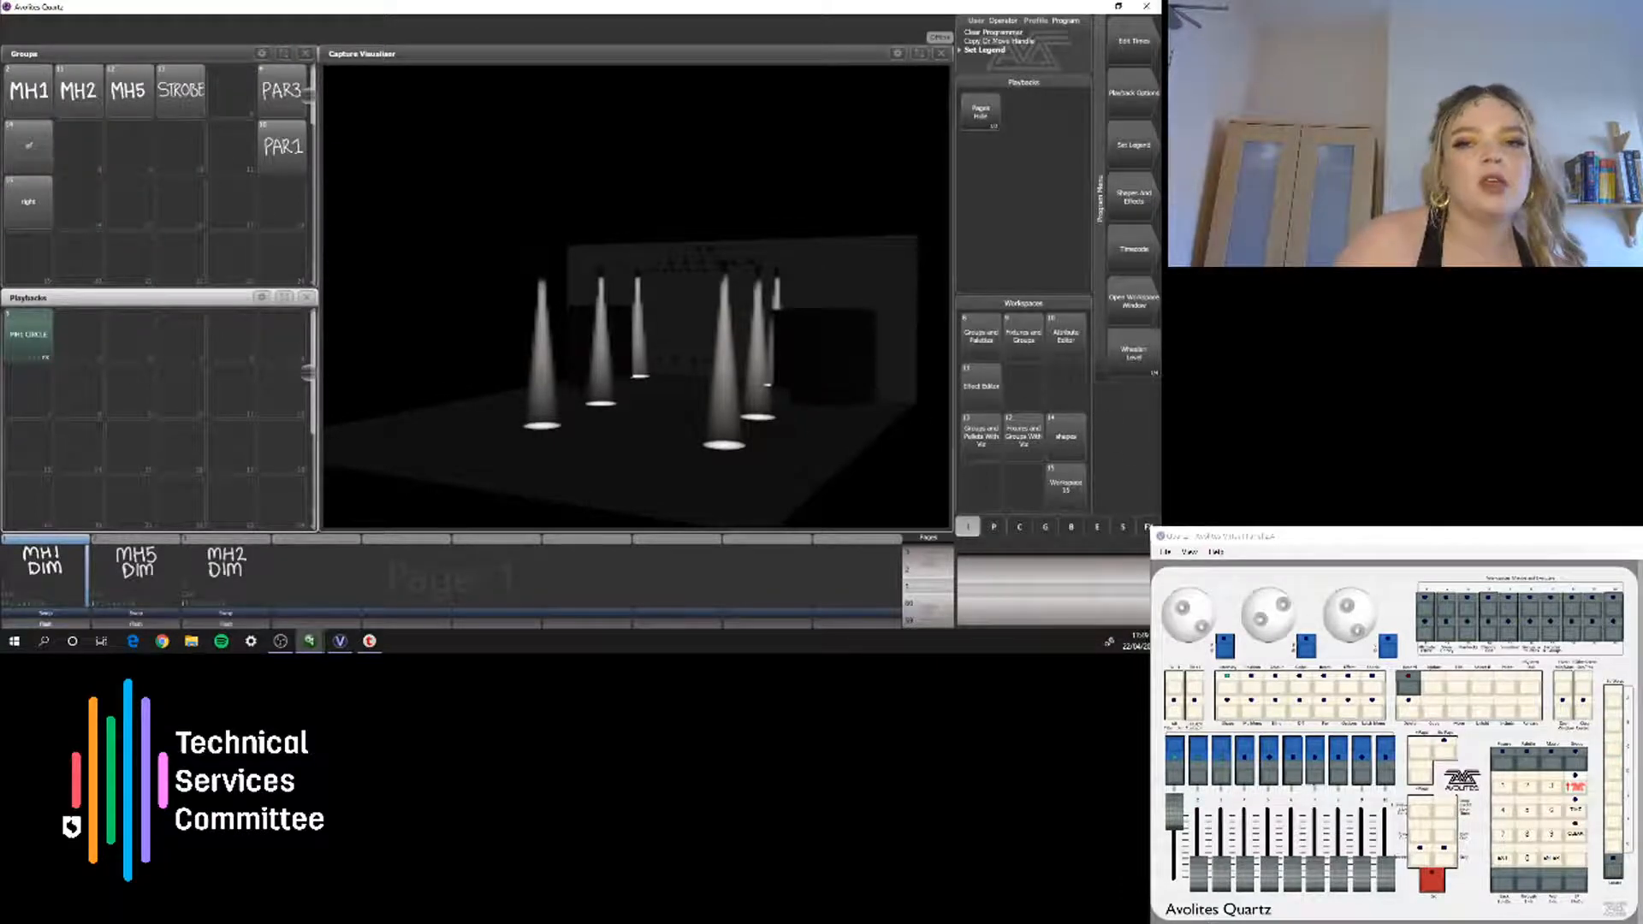
Clear the programmer, select the MH1 group and close the Playbacks window to reach the position palettes
{"action": "double_click", "coordinate": [1575, 836]}
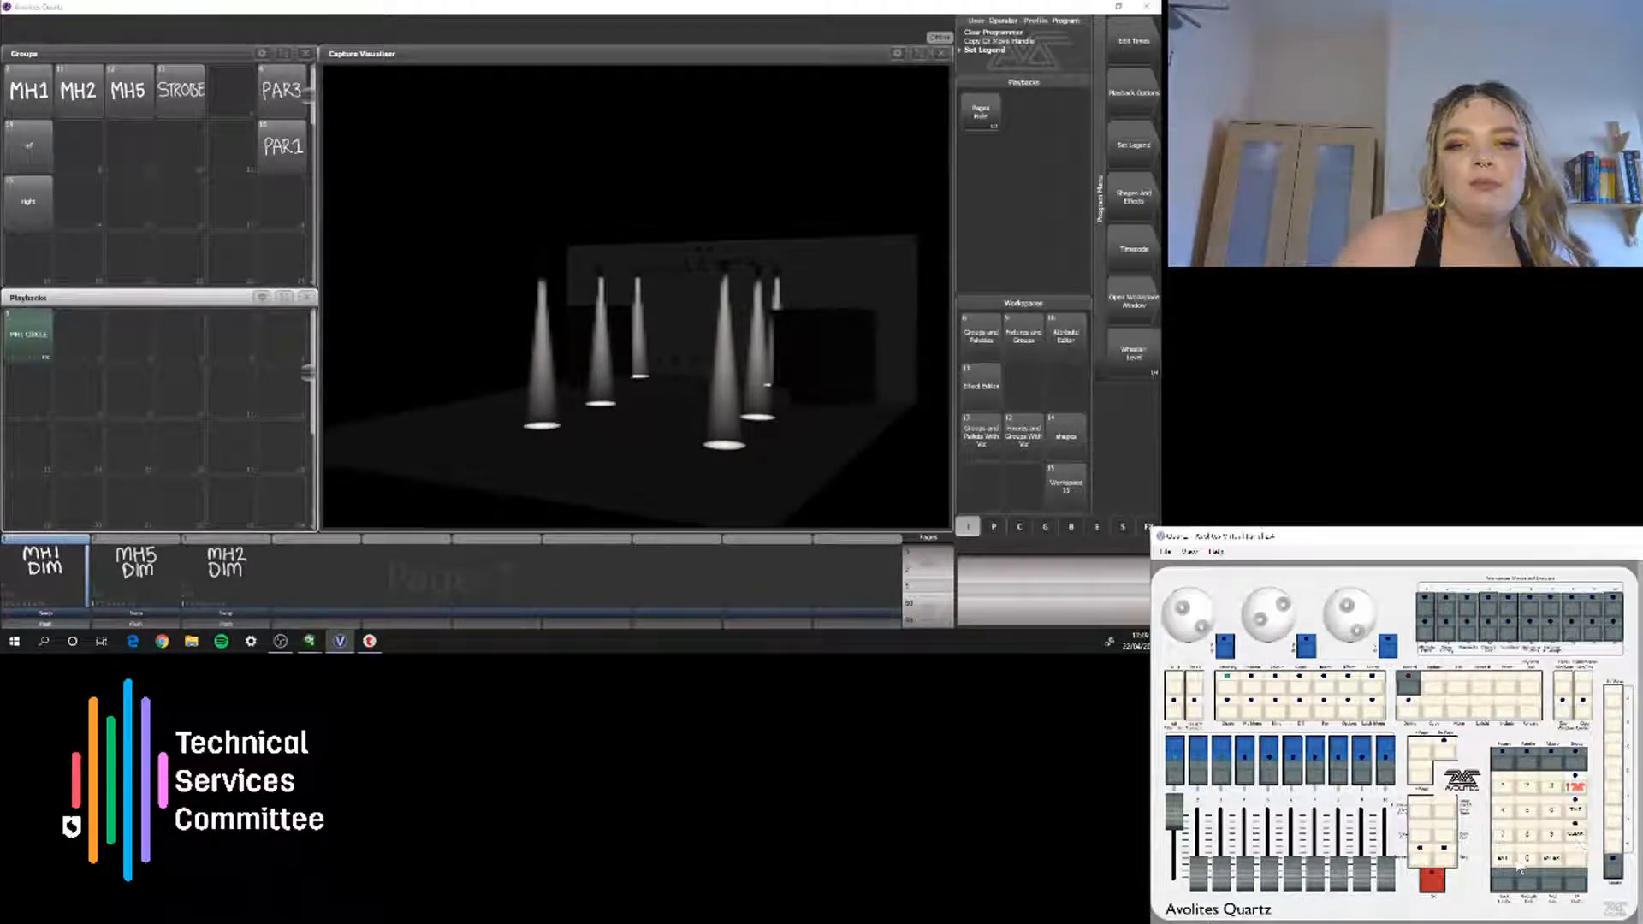
{"action": "left_click", "coordinate": [29, 87]}
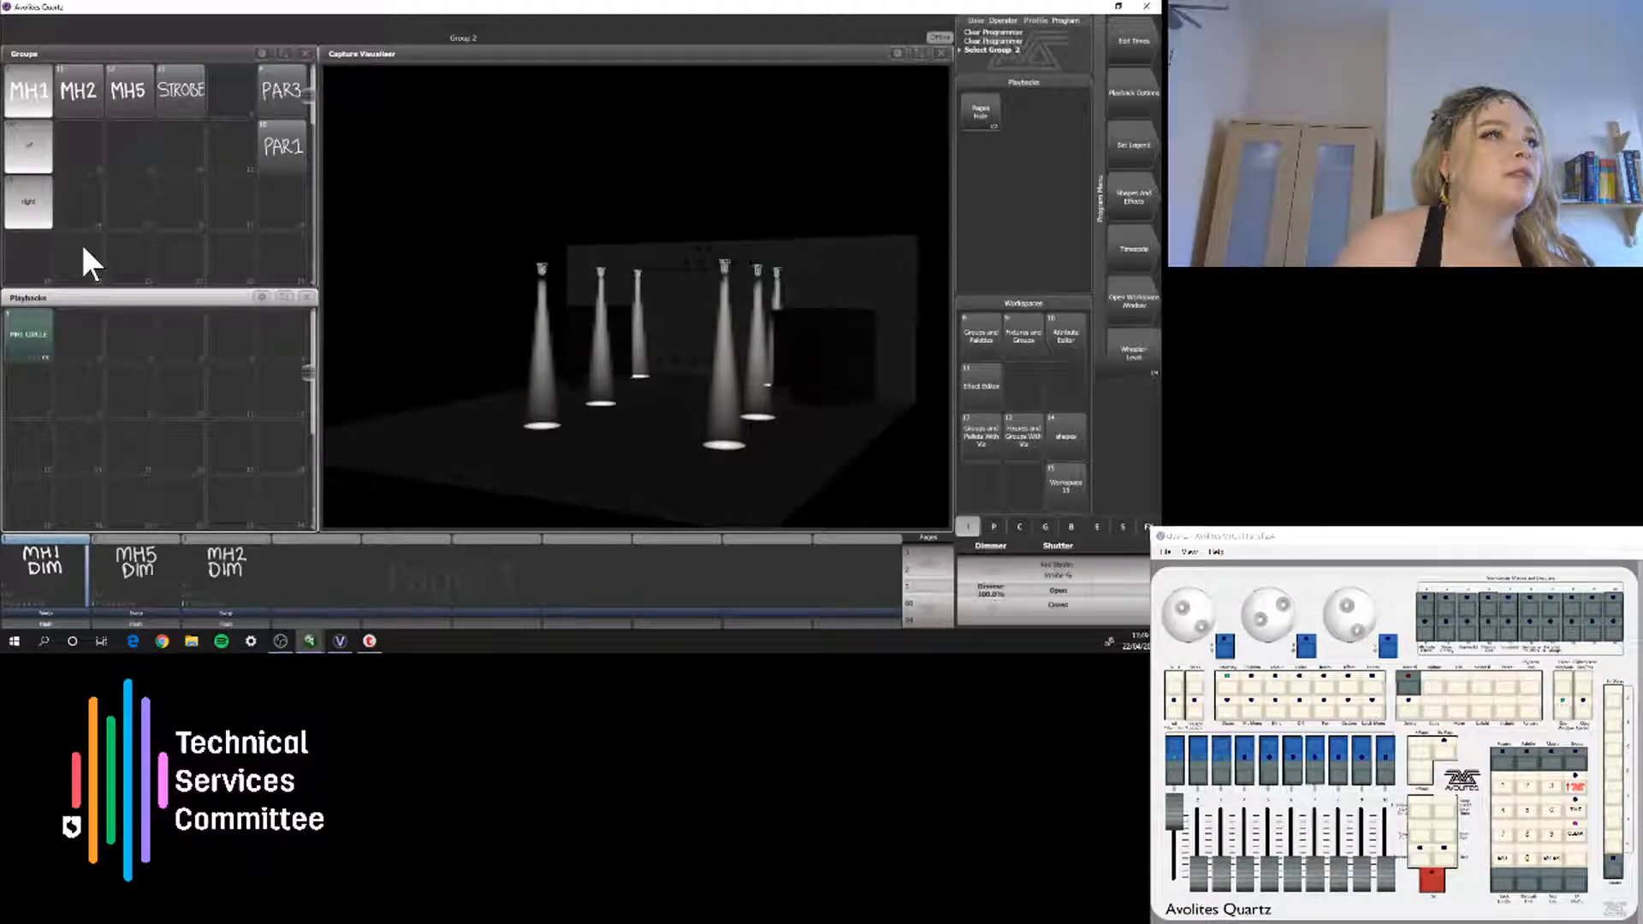
{"action": "left_click", "coordinate": [304, 299]}
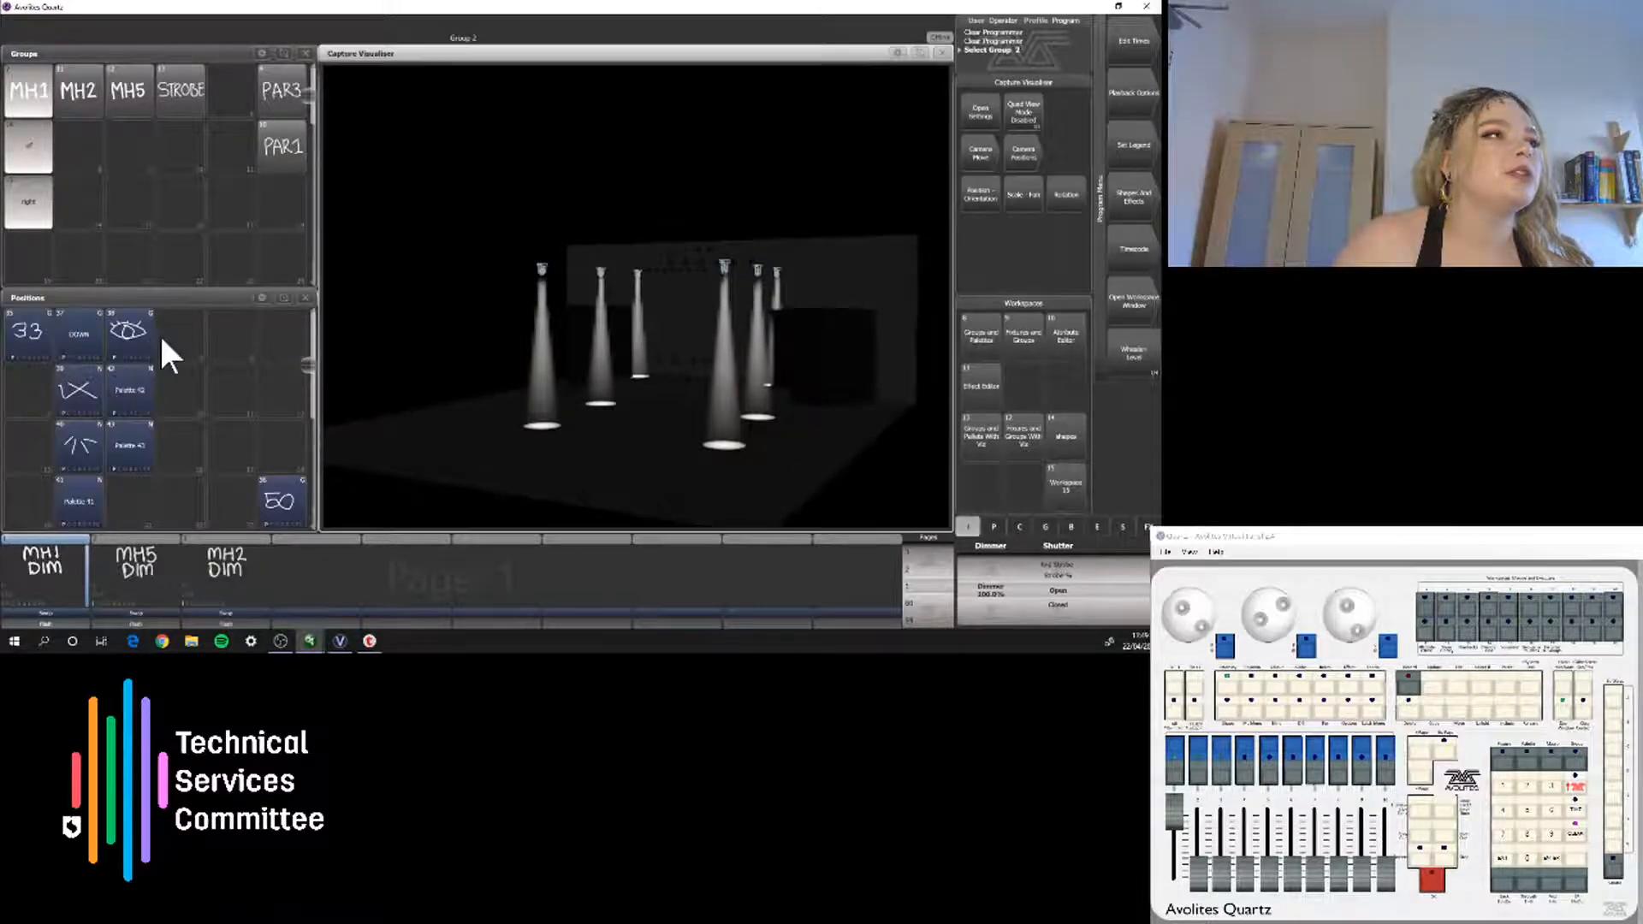
Switch the MH1 heads back and forth between the crossed-beam and spread-beam position palettes, and clear the programmer
{"action": "left_click", "coordinate": [90, 387]}
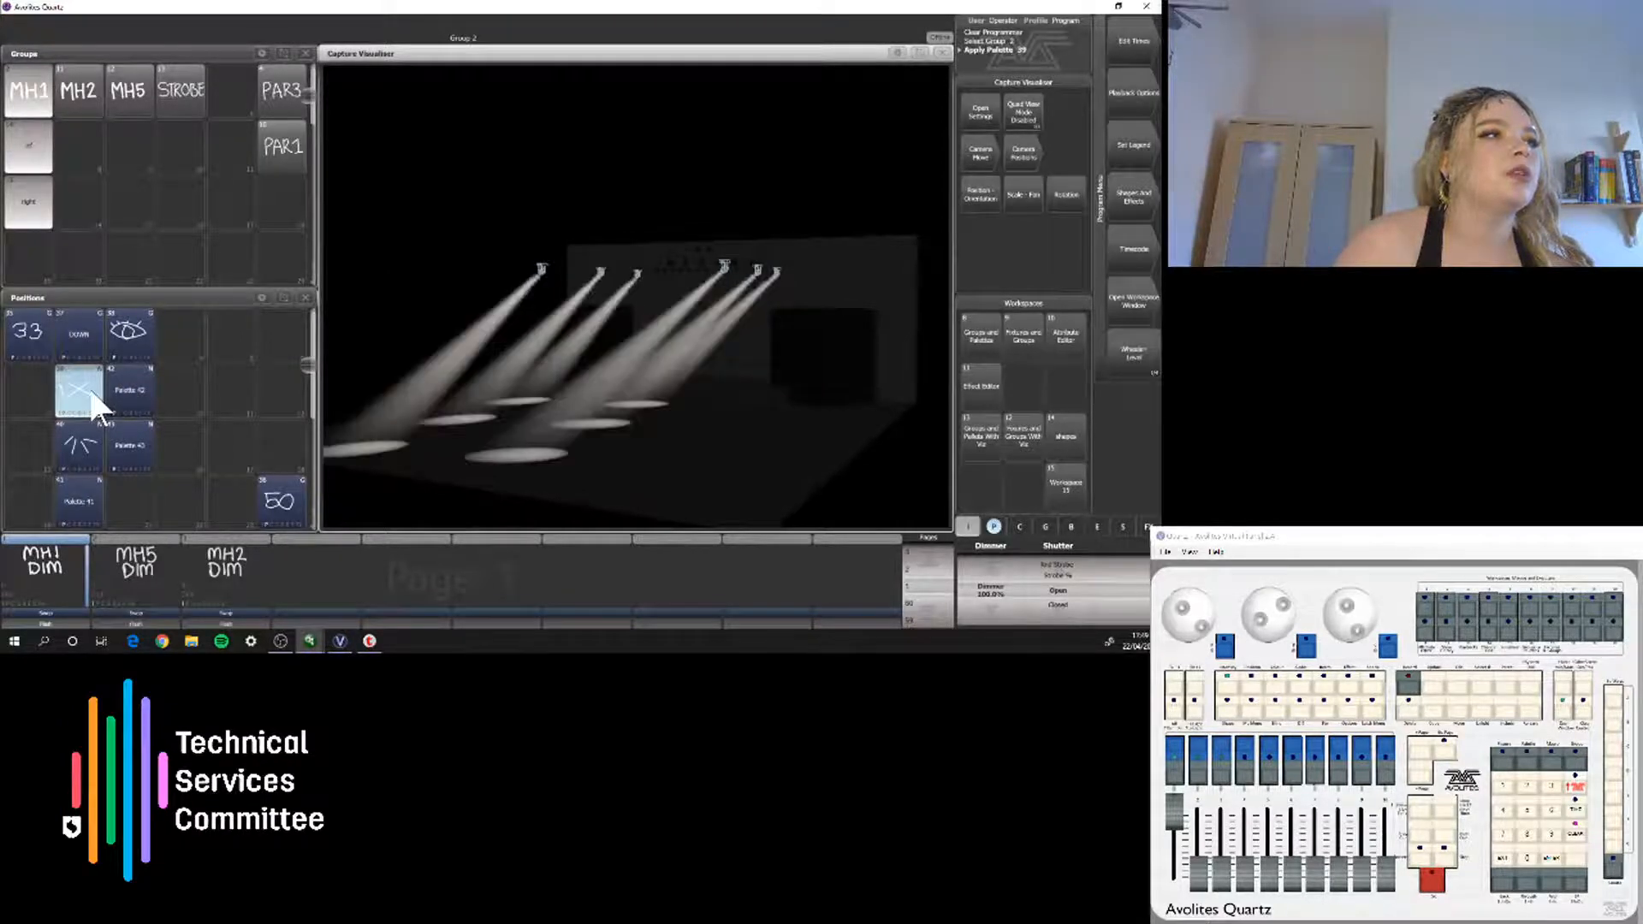
{"action": "left_click", "coordinate": [69, 448]}
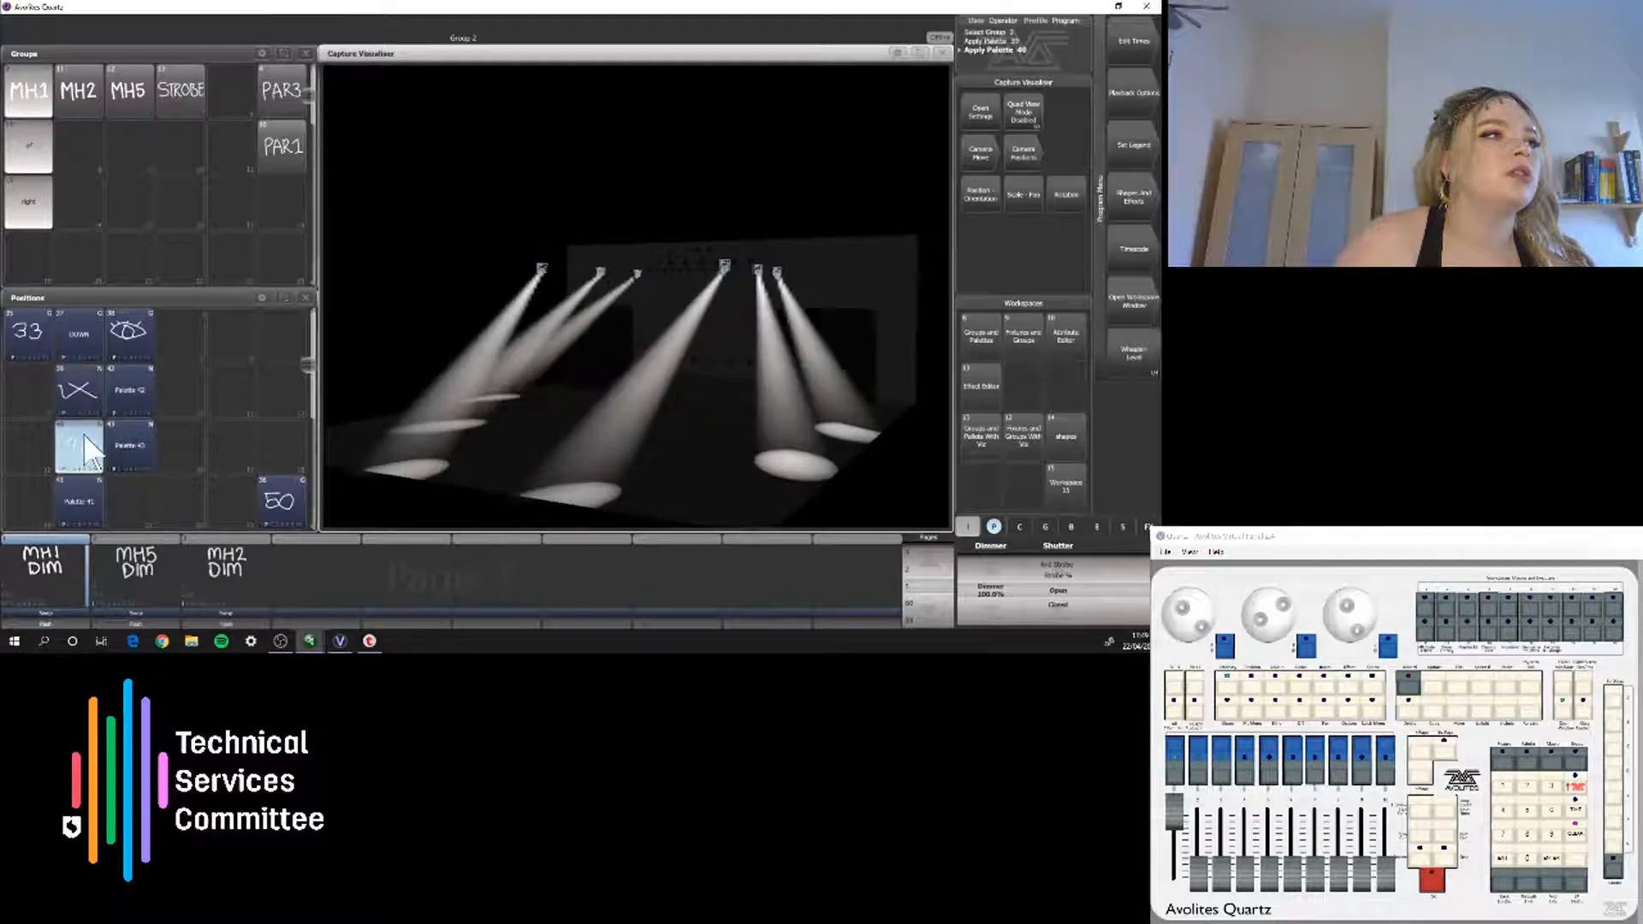
{"action": "left_click", "coordinate": [67, 387]}
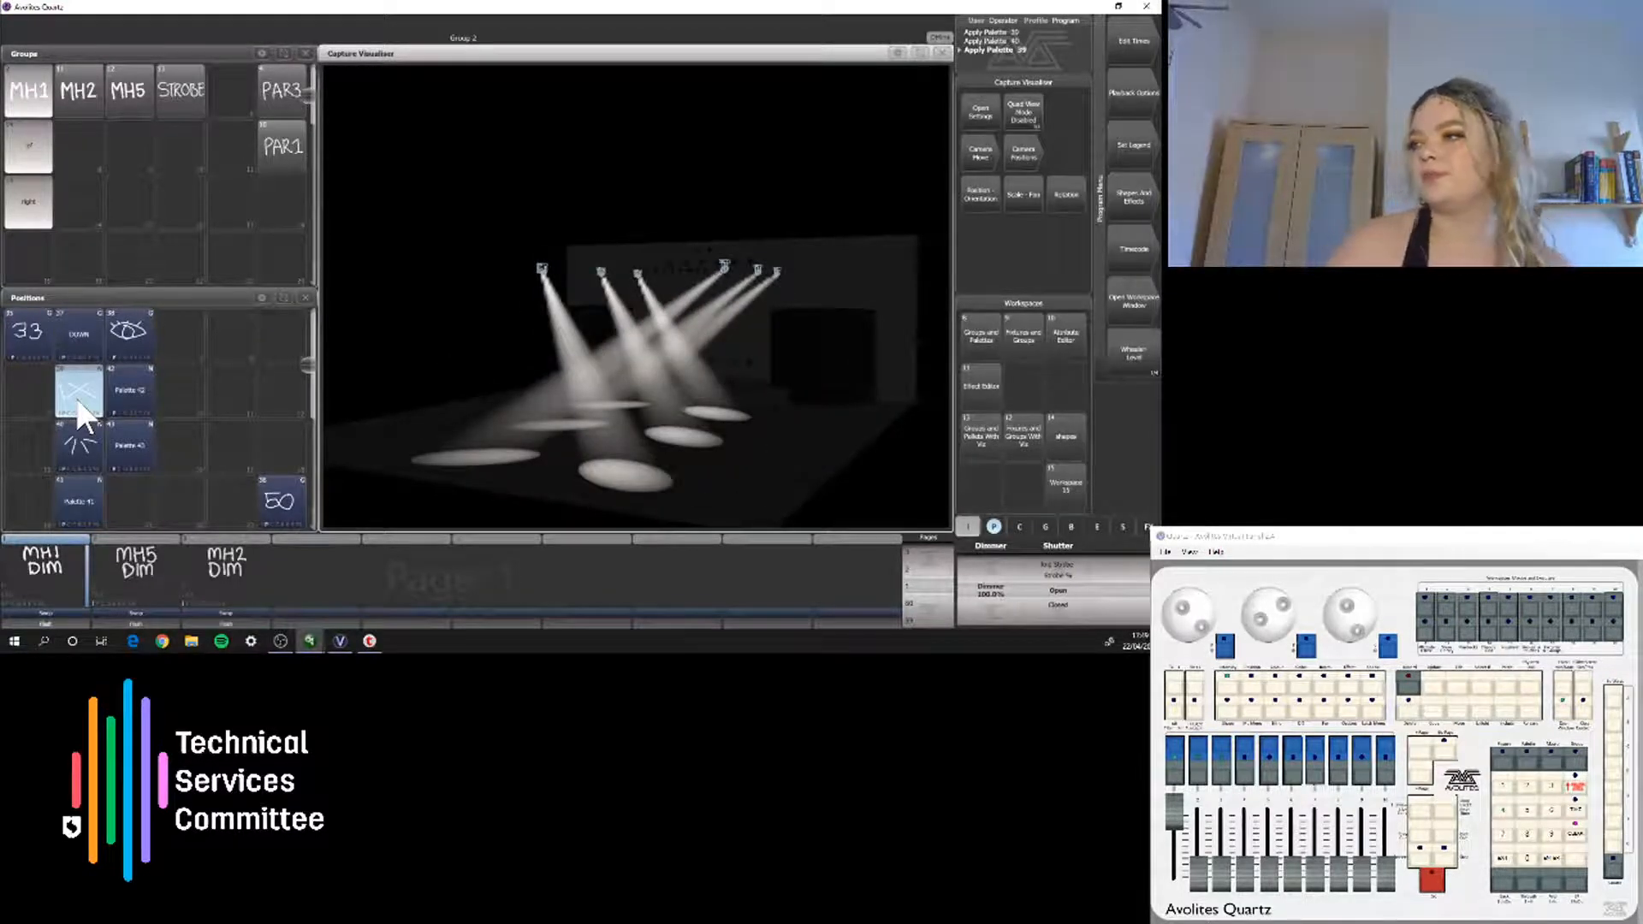
{"action": "left_click", "coordinate": [68, 445]}
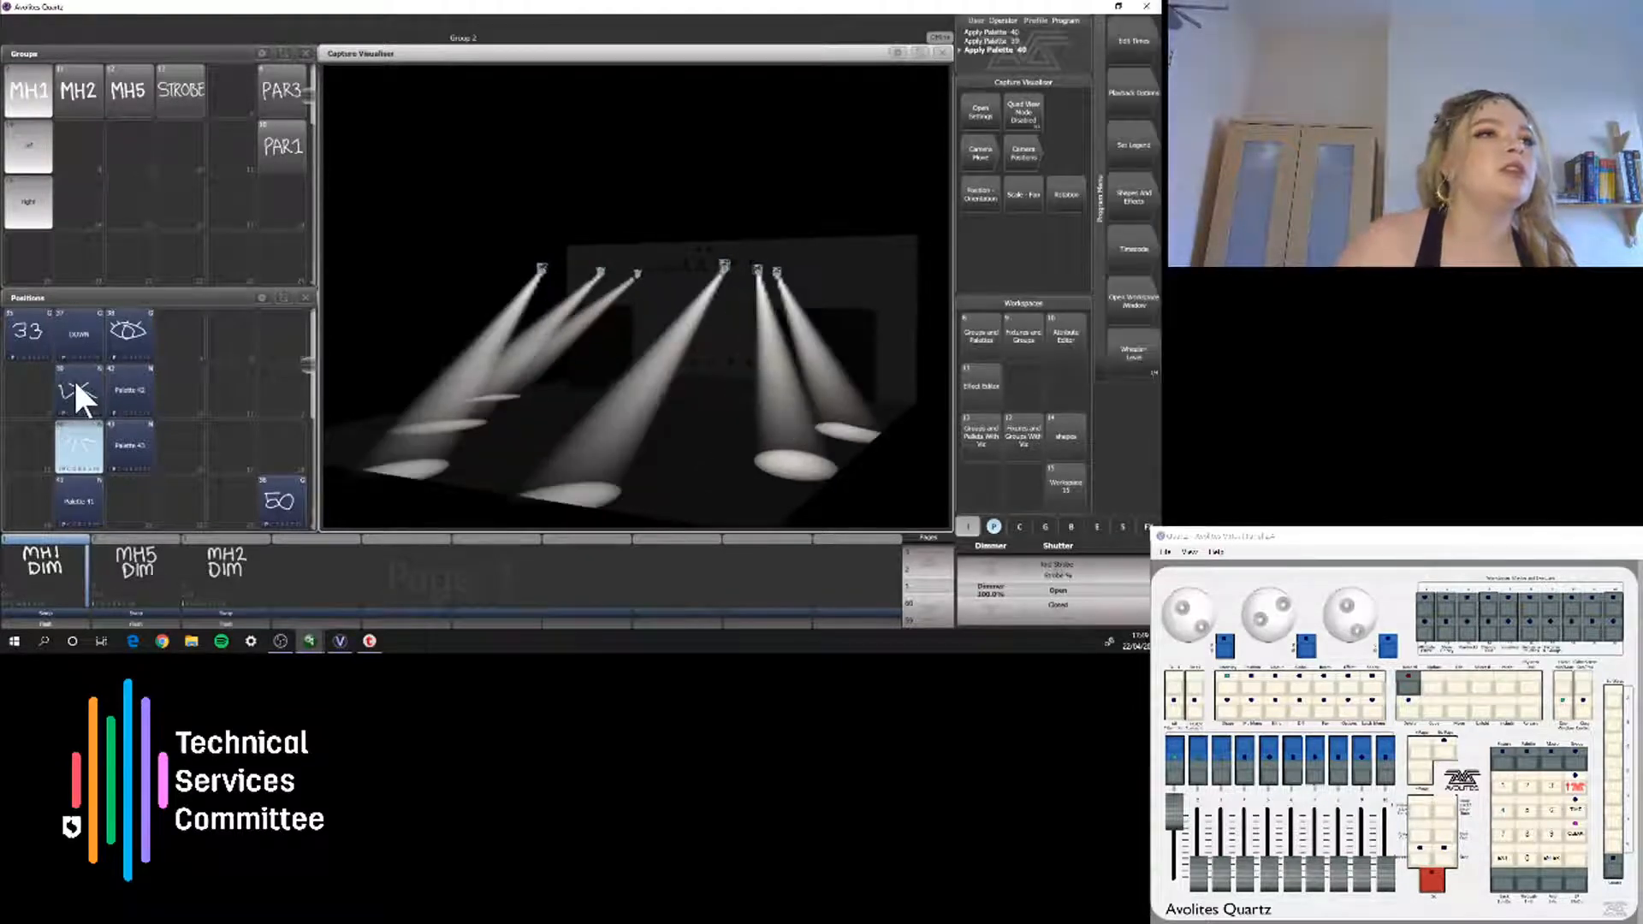
{"action": "left_click", "coordinate": [77, 389]}
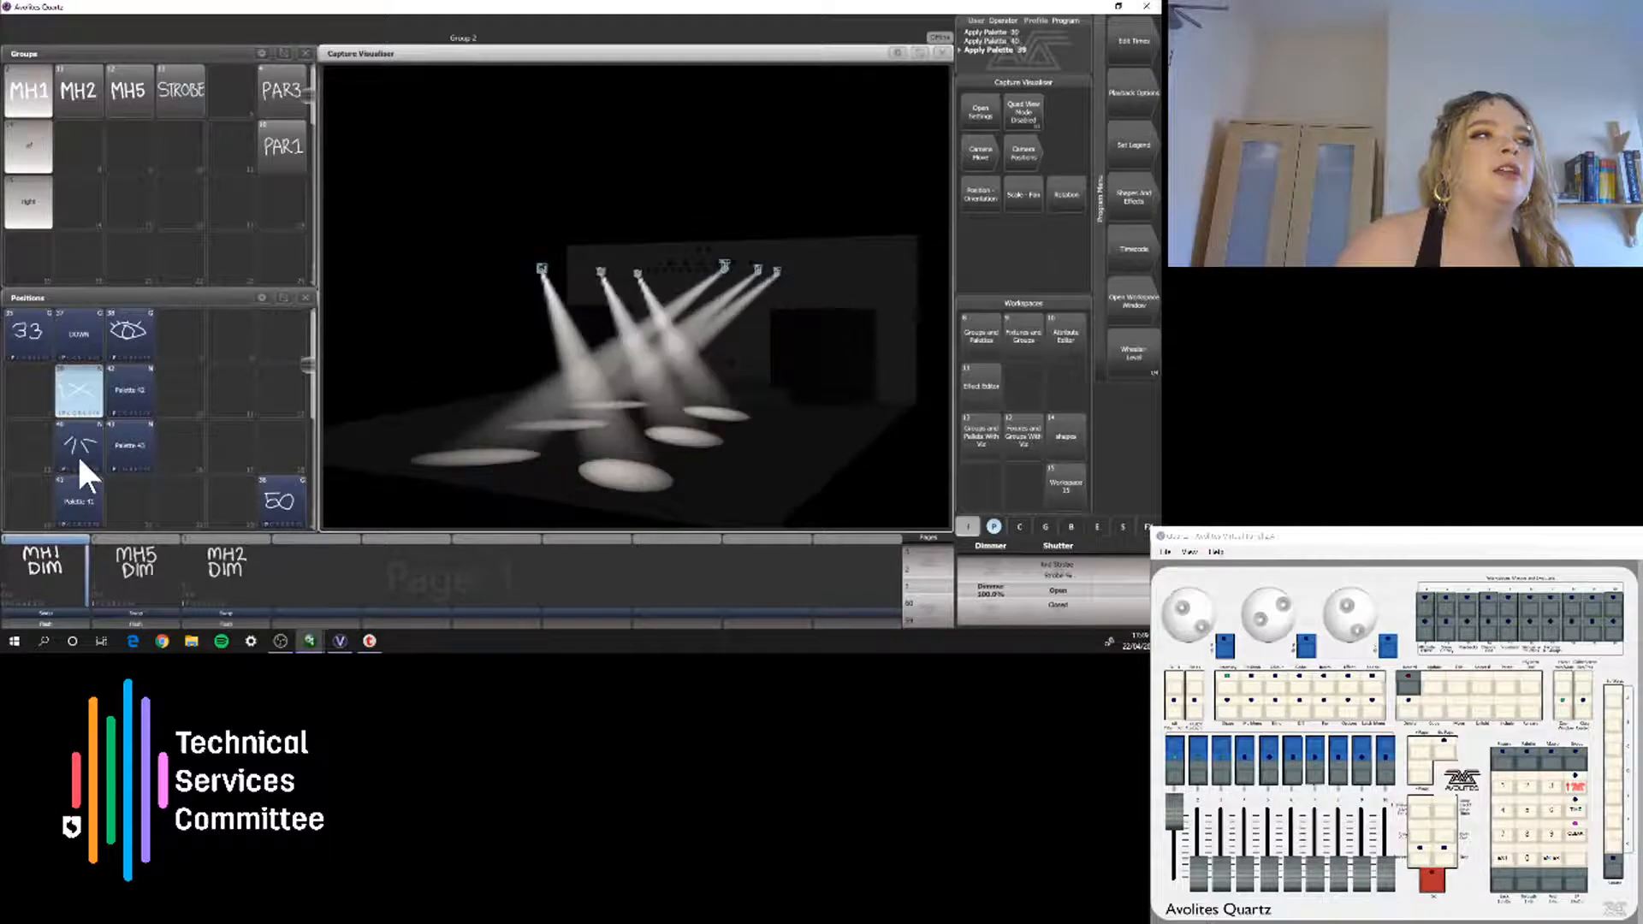
{"action": "left_click", "coordinate": [77, 452]}
{"action": "left_click", "coordinate": [74, 457]}
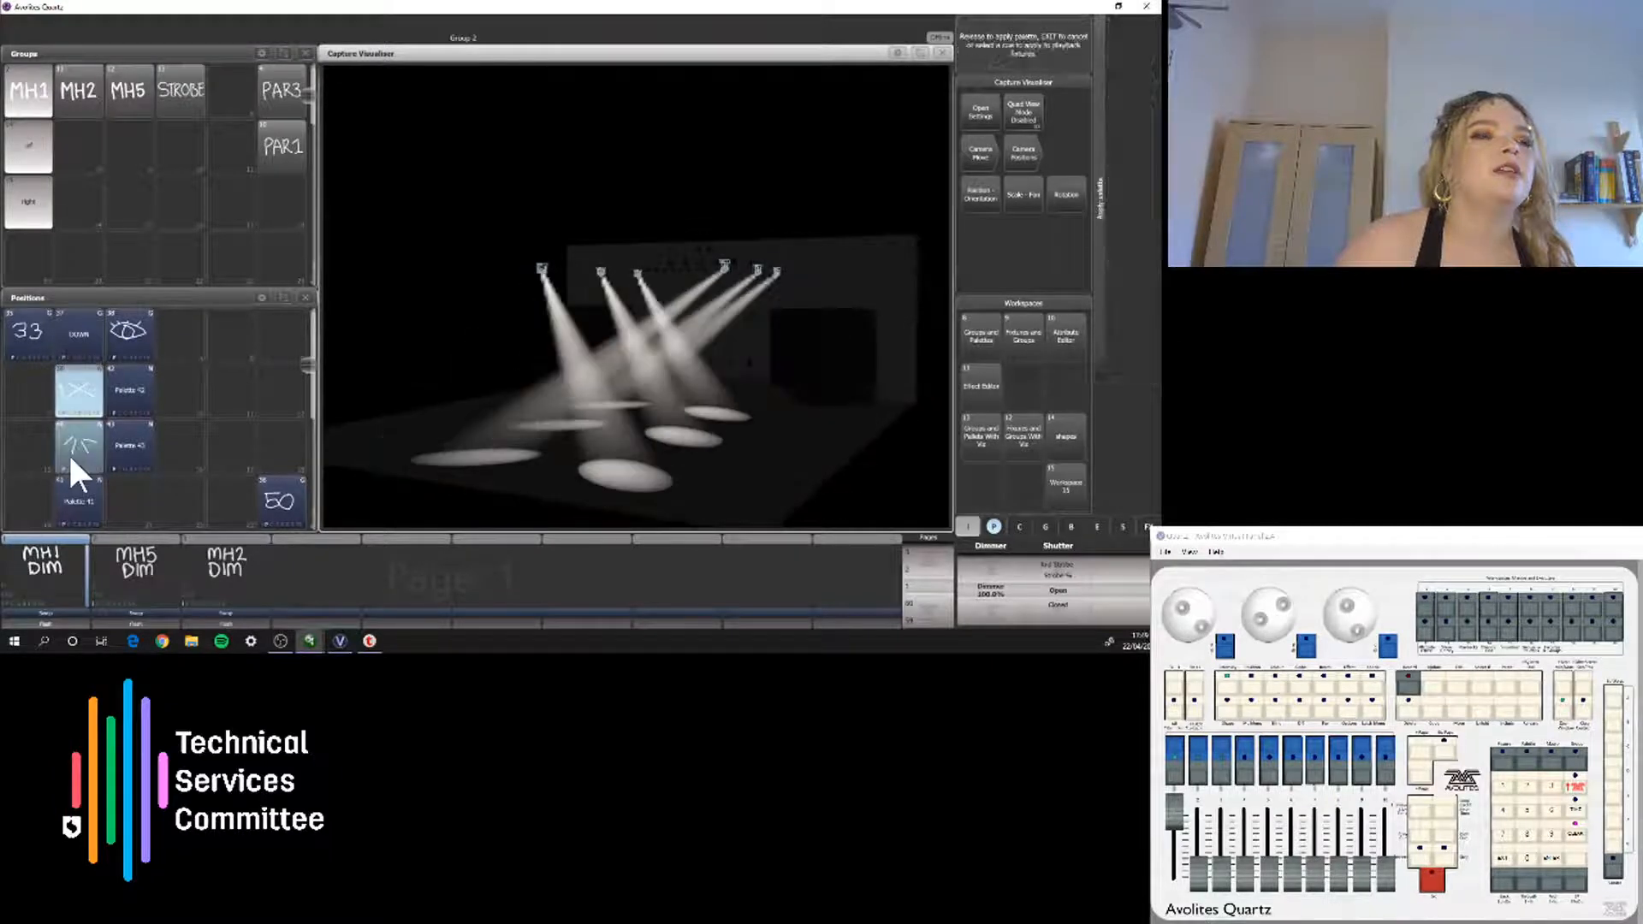
{"action": "left_click", "coordinate": [72, 396]}
{"action": "left_click", "coordinate": [71, 452]}
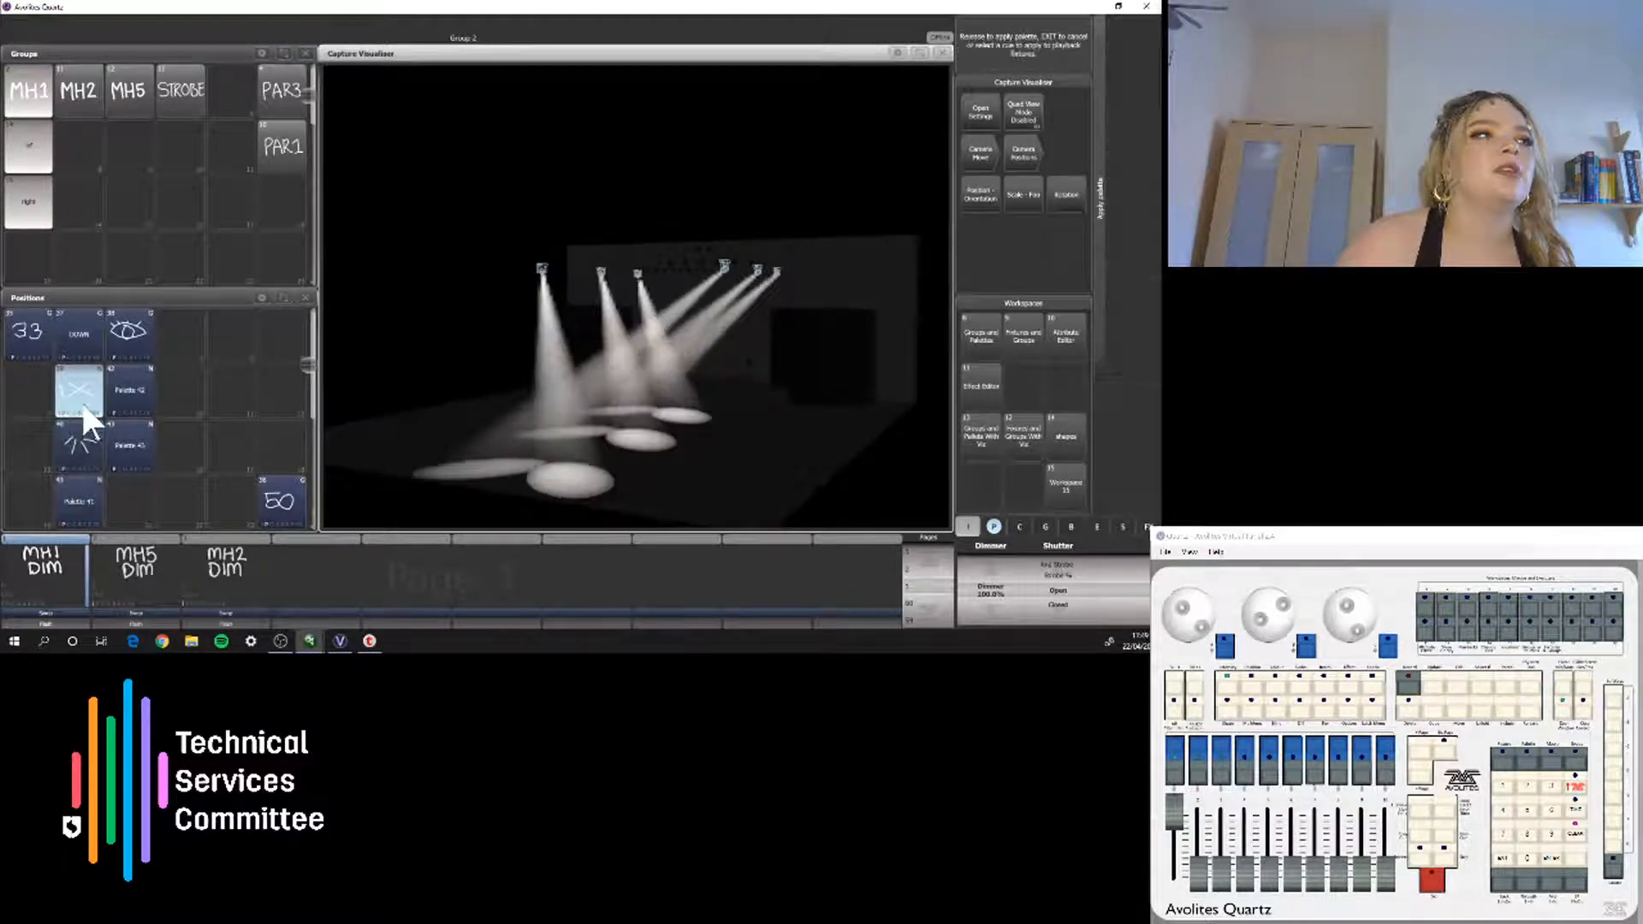
{"action": "left_click", "coordinate": [81, 399]}
{"action": "left_click", "coordinate": [77, 393]}
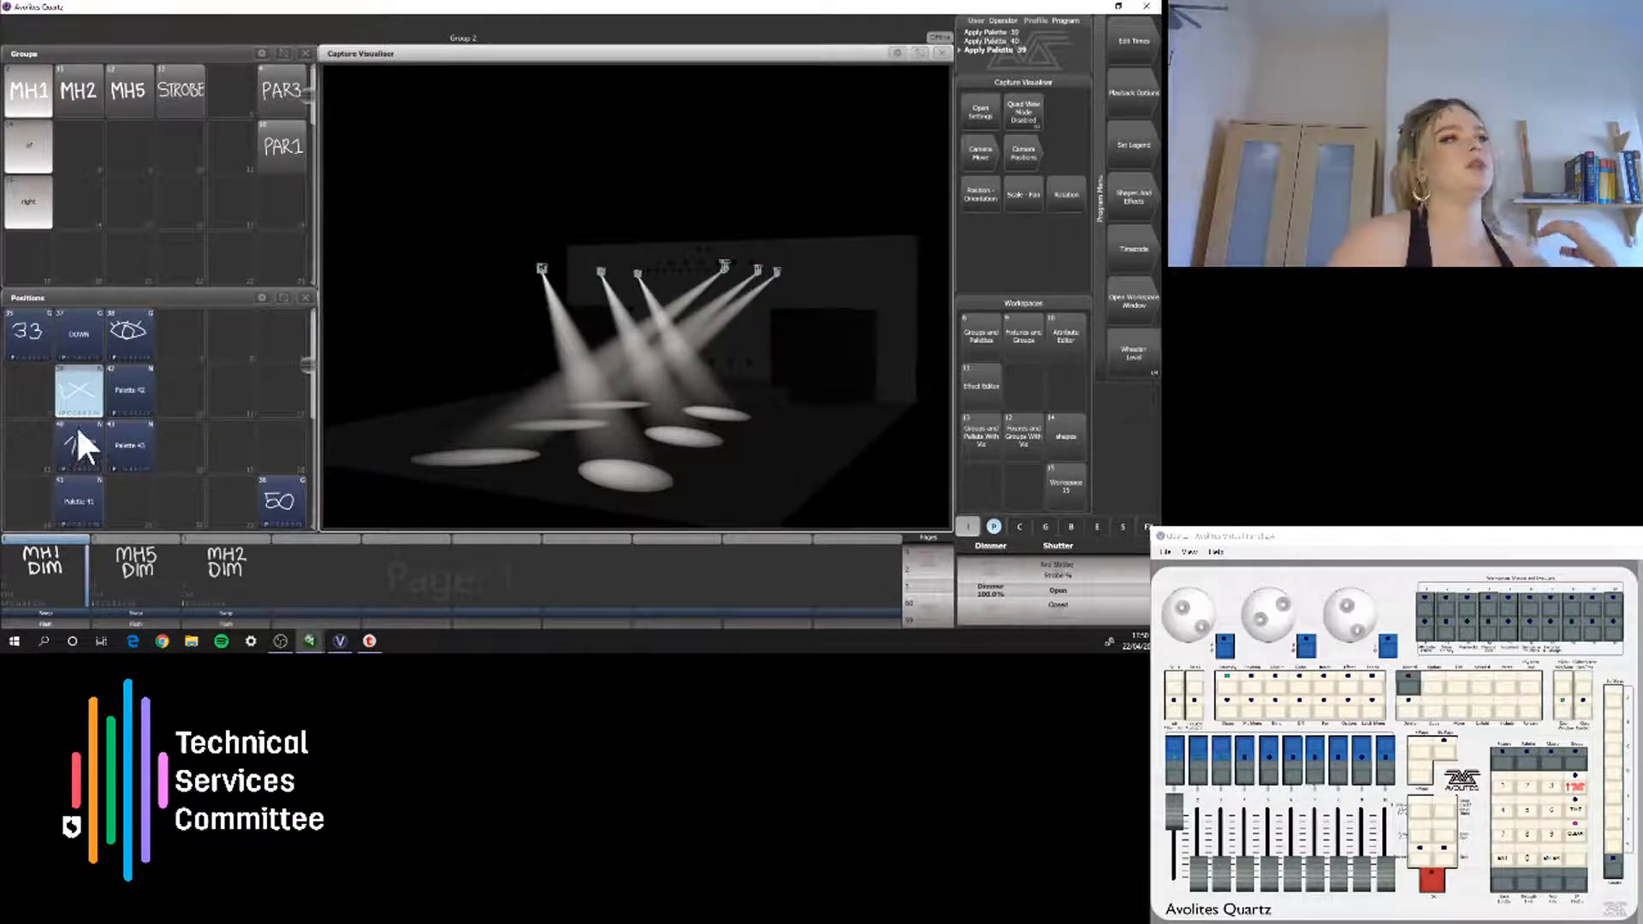
{"action": "left_click", "coordinate": [74, 444]}
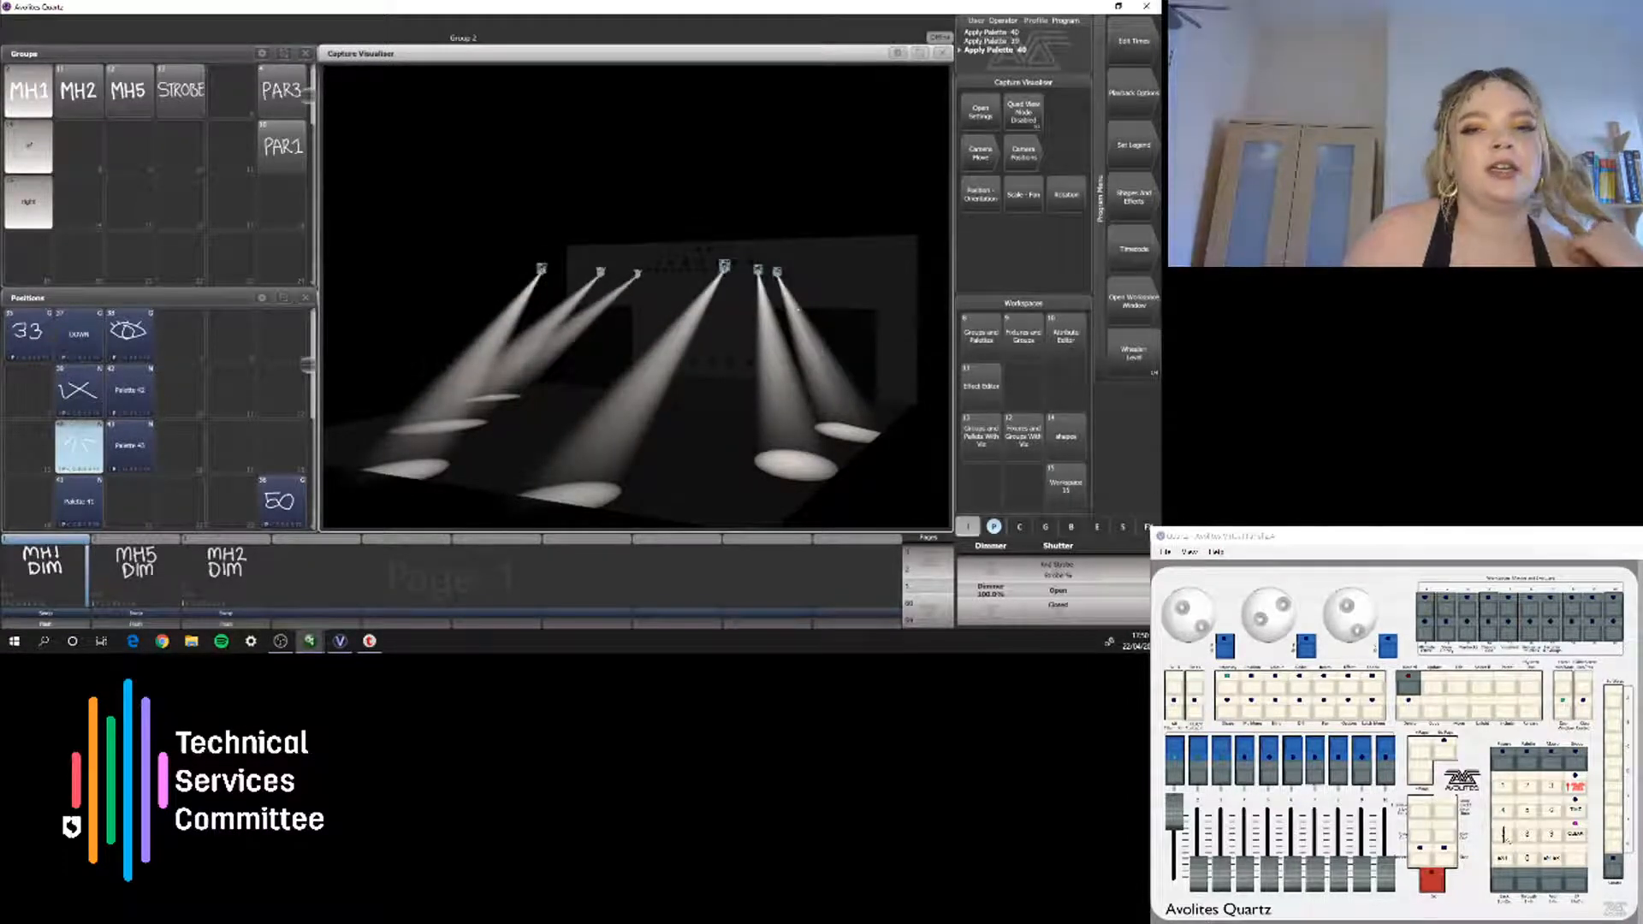
{"action": "left_click", "coordinate": [1574, 834]}
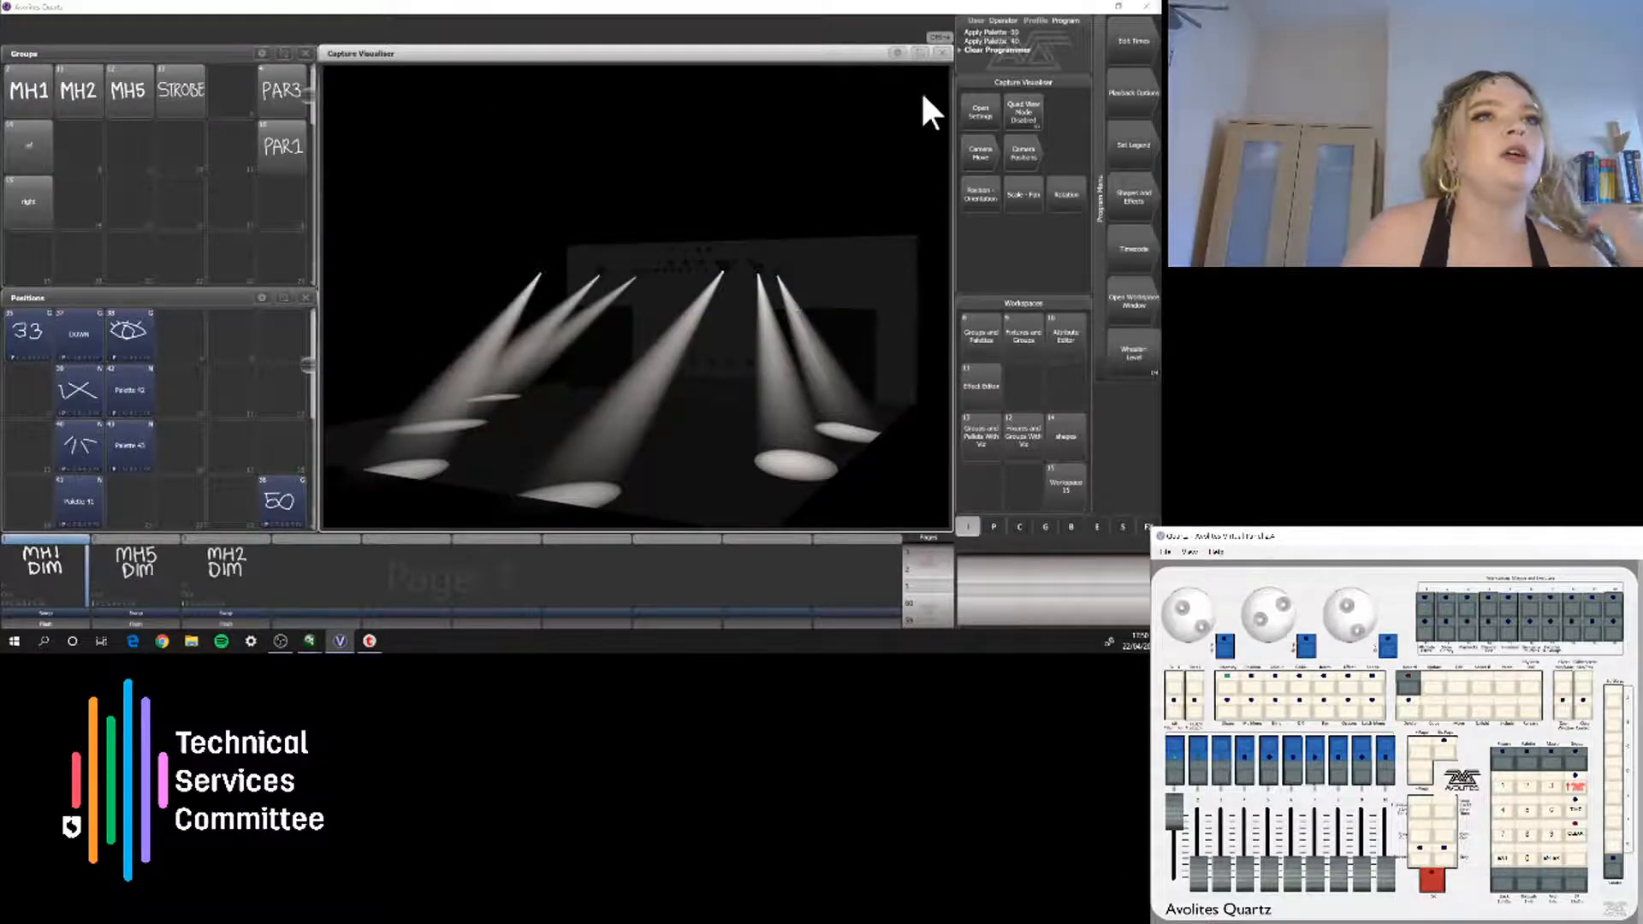
Create a key frame shape and add the MH1 group in the crossed-beam position palette as its first frame
{"action": "left_click", "coordinate": [1125, 193]}
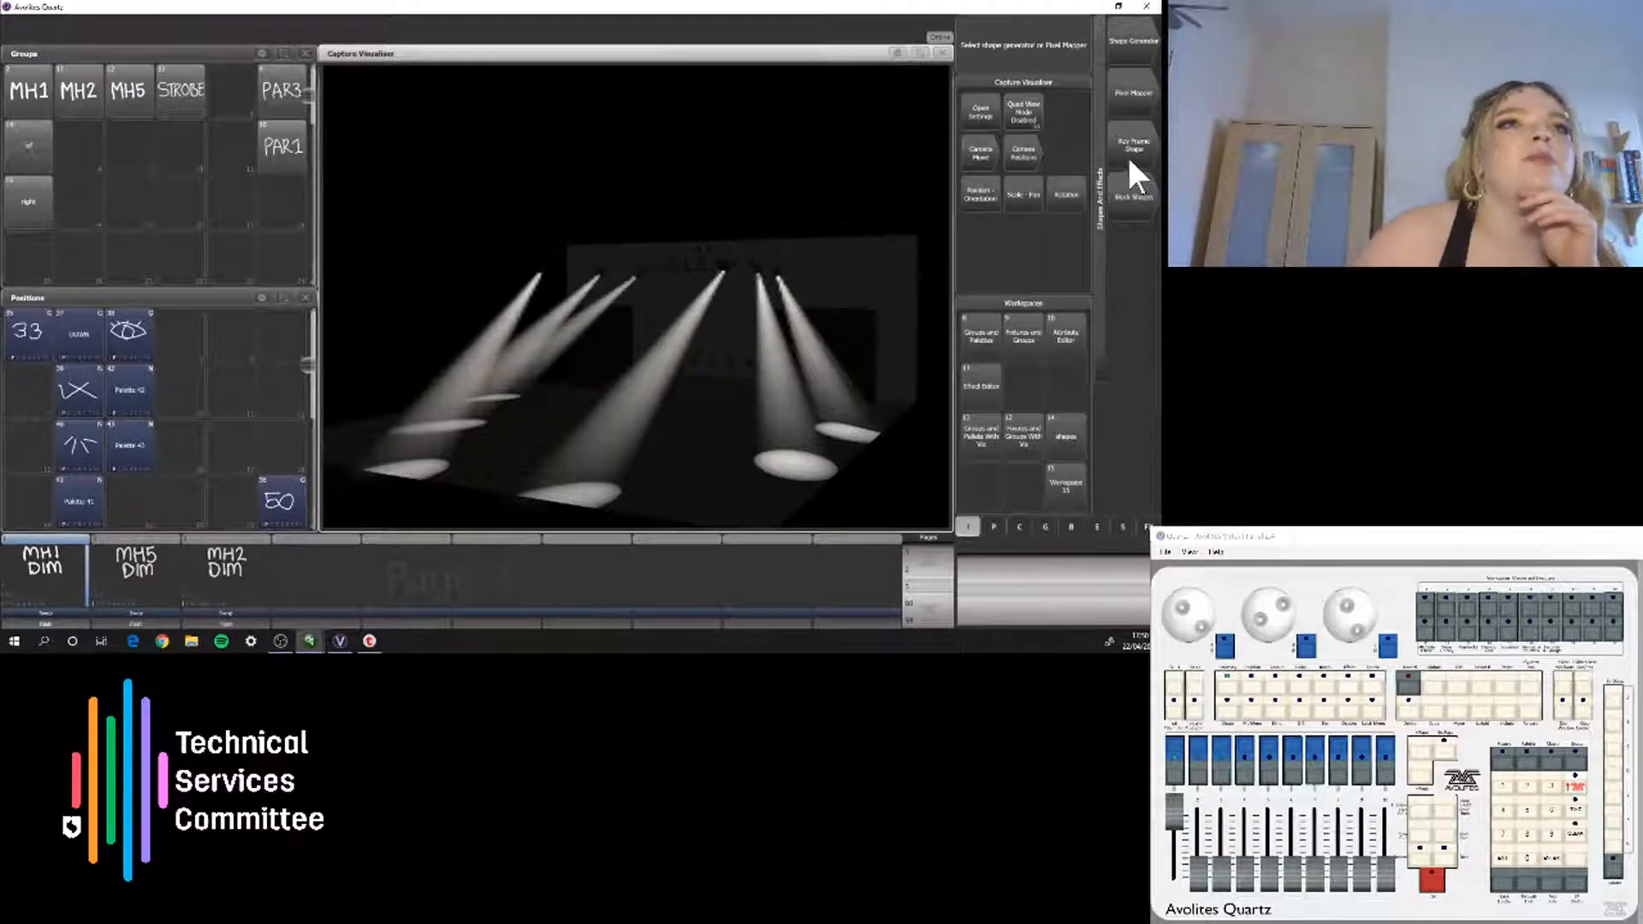
{"action": "left_click", "coordinate": [1127, 154]}
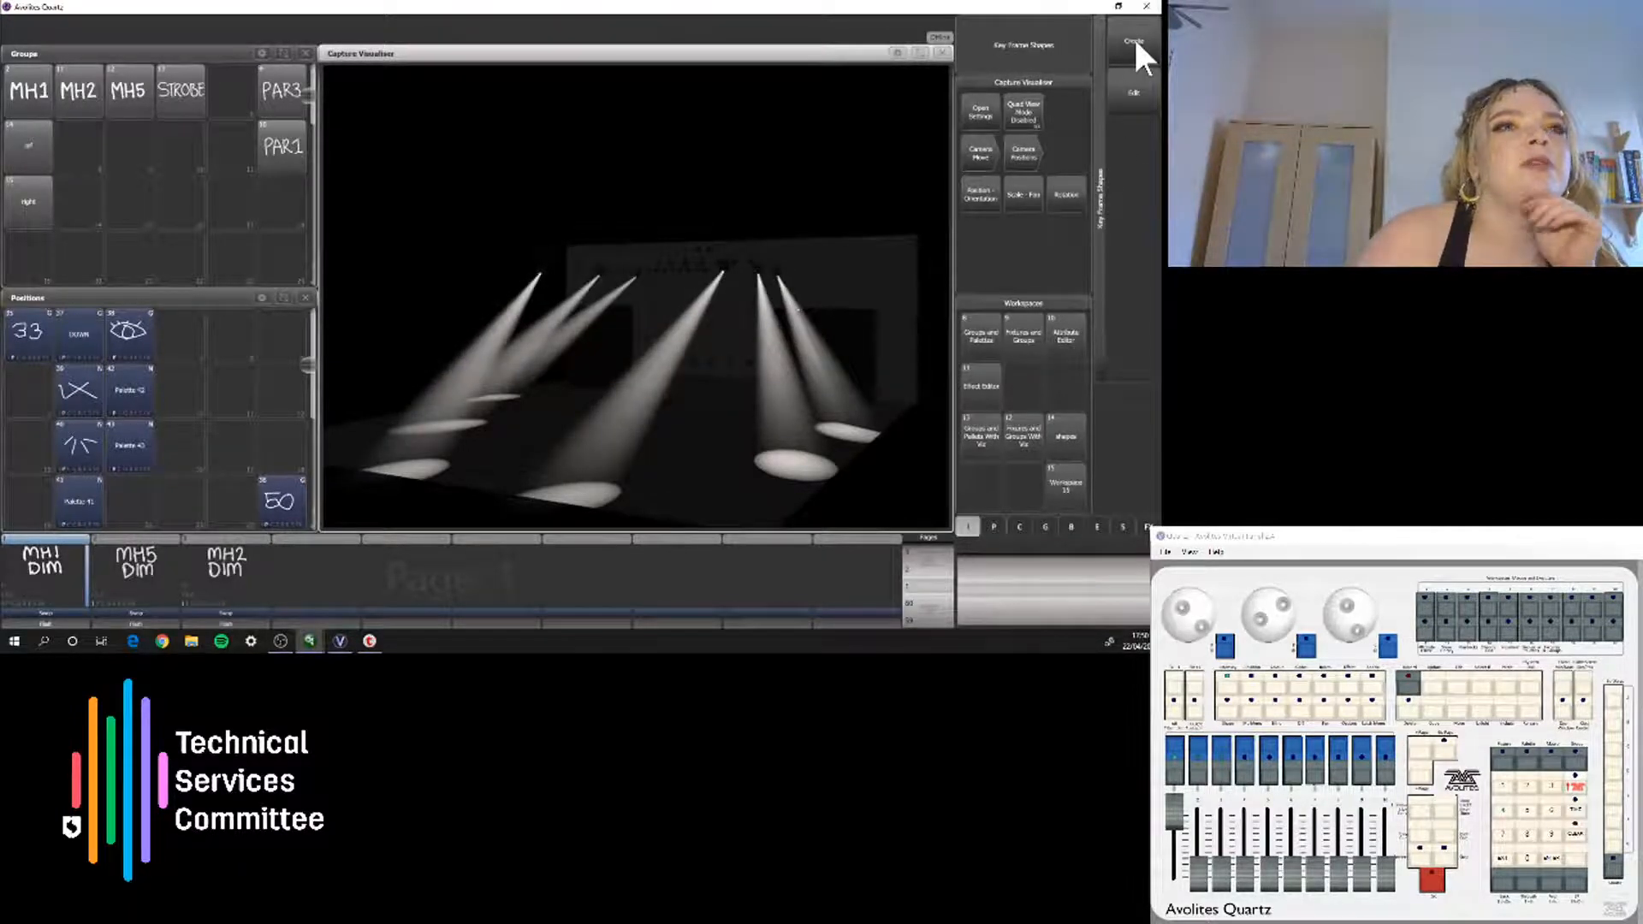
{"action": "left_click", "coordinate": [1133, 36]}
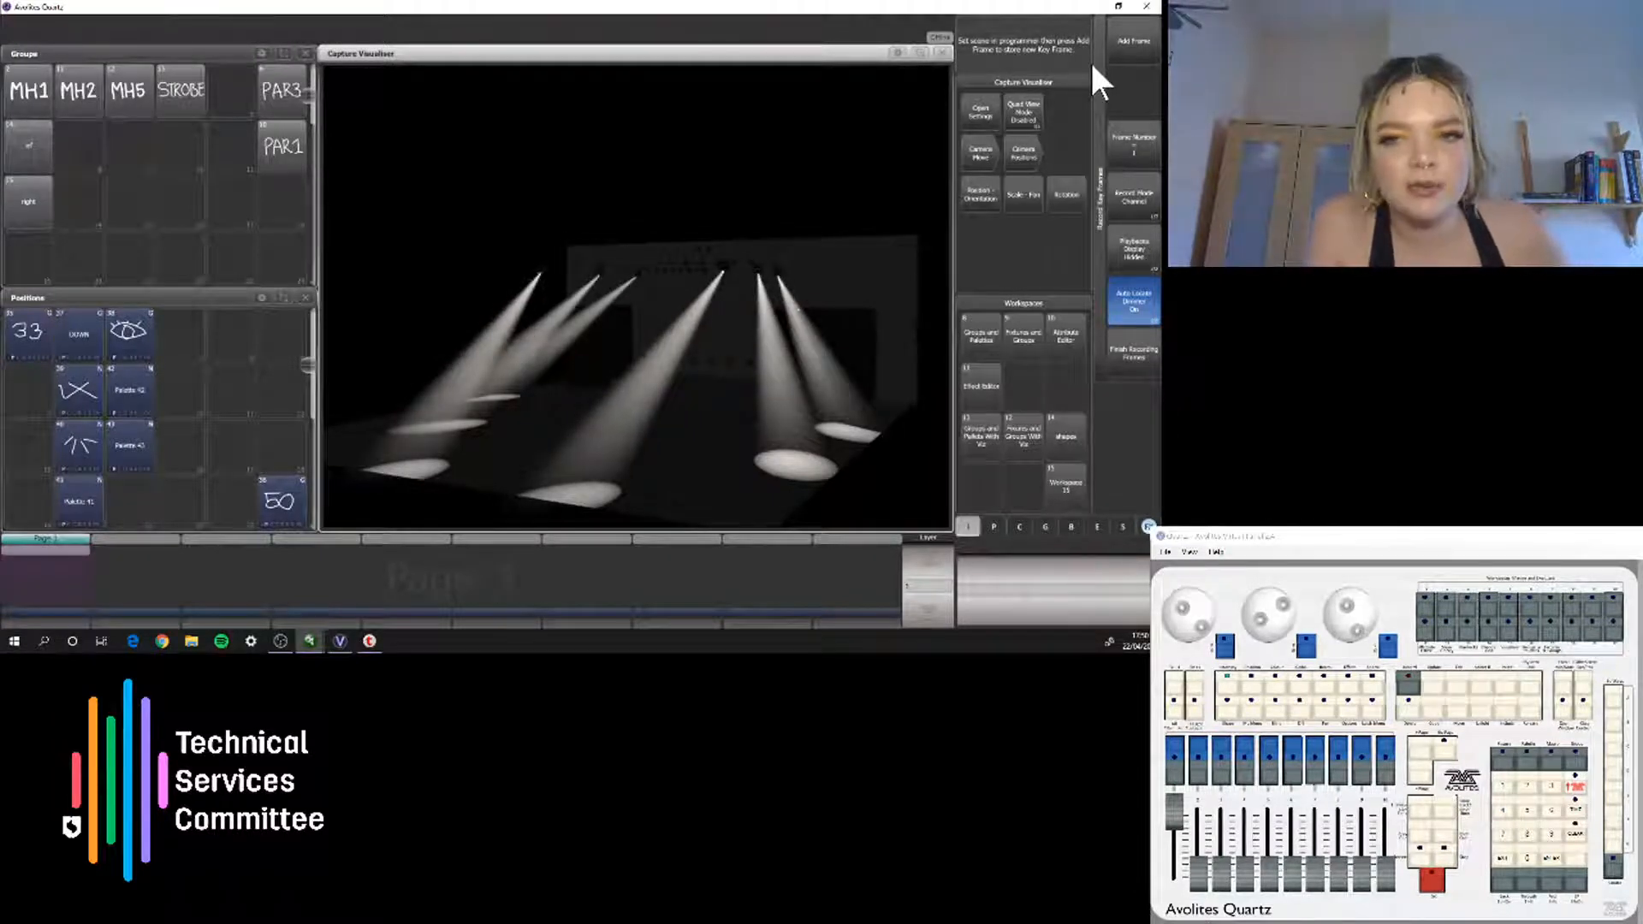
{"action": "left_click", "coordinate": [24, 101]}
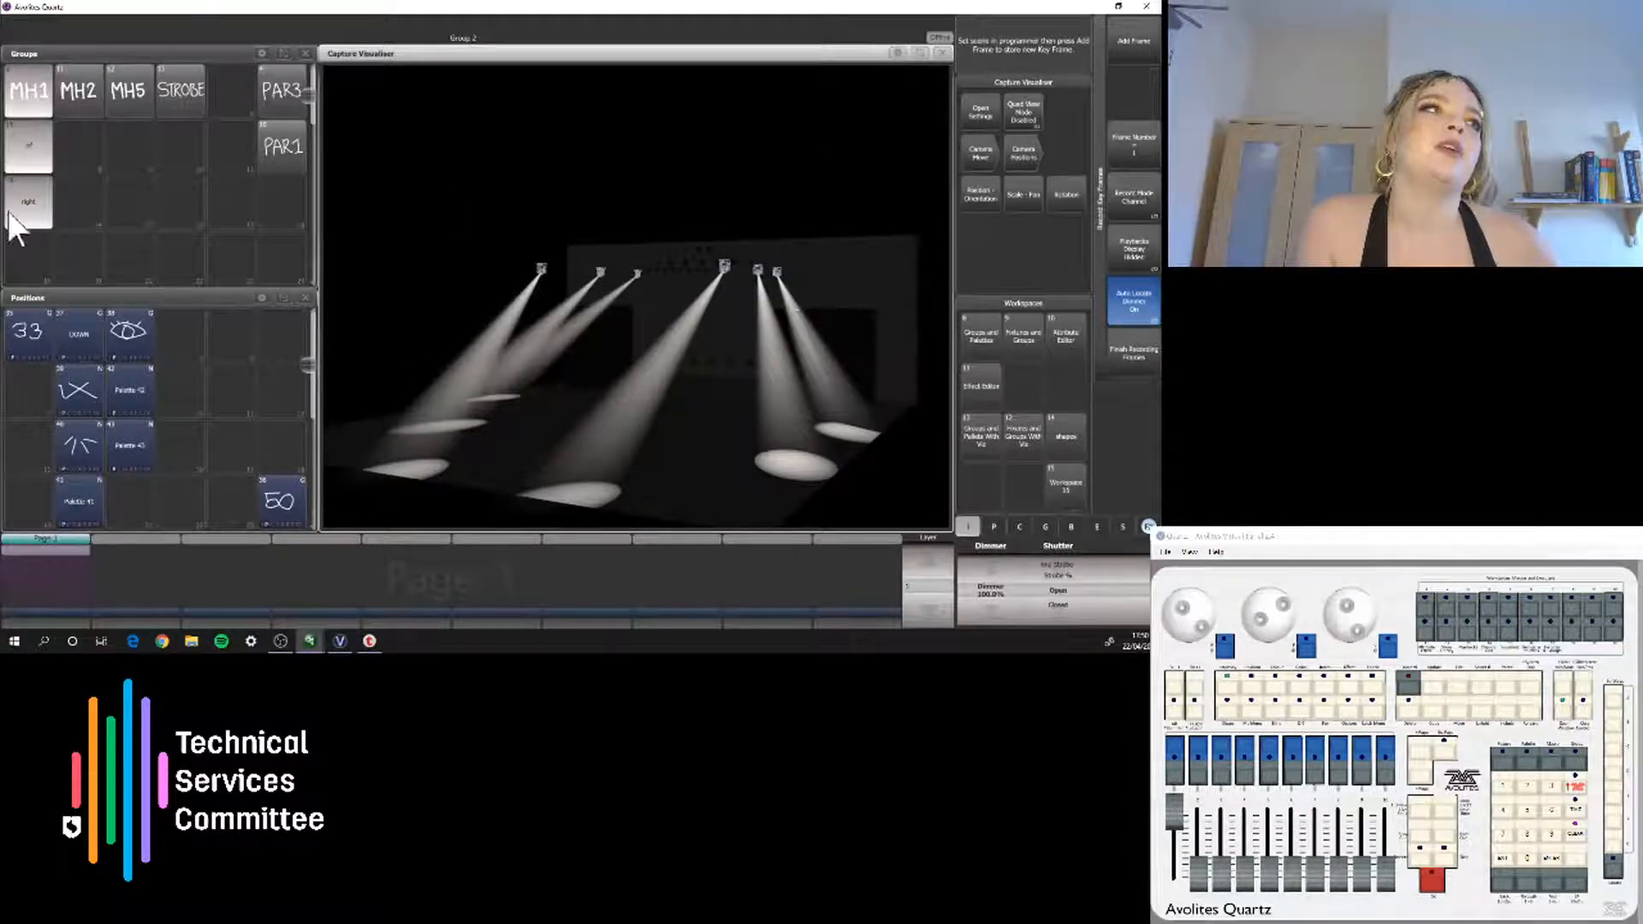
{"action": "left_click", "coordinate": [76, 392]}
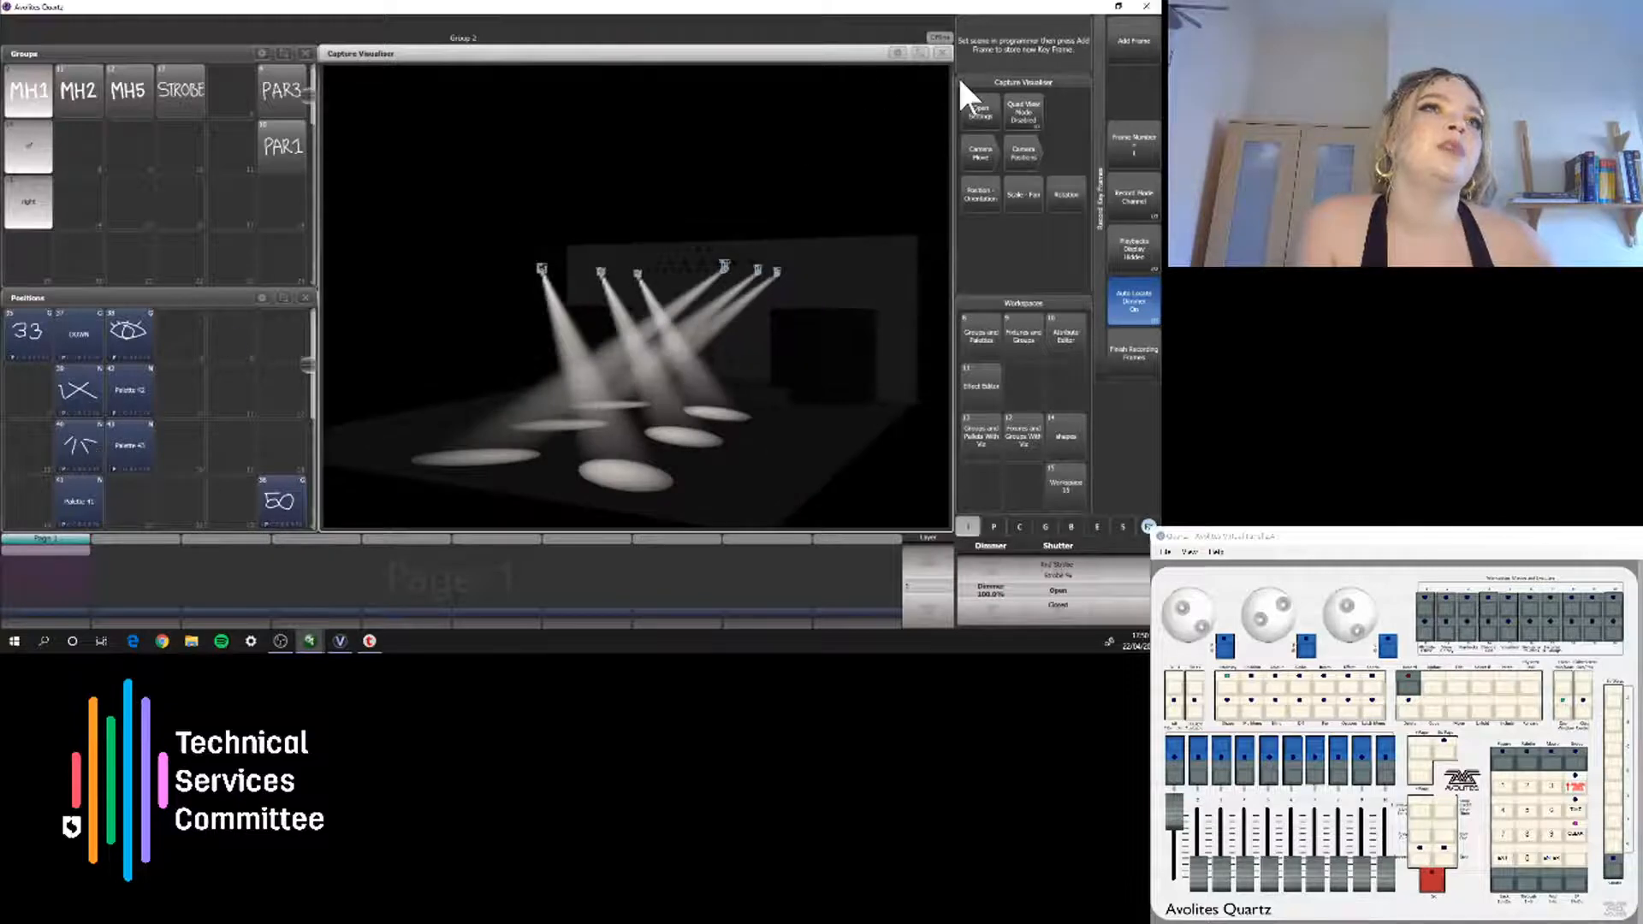
{"action": "left_click", "coordinate": [1122, 39]}
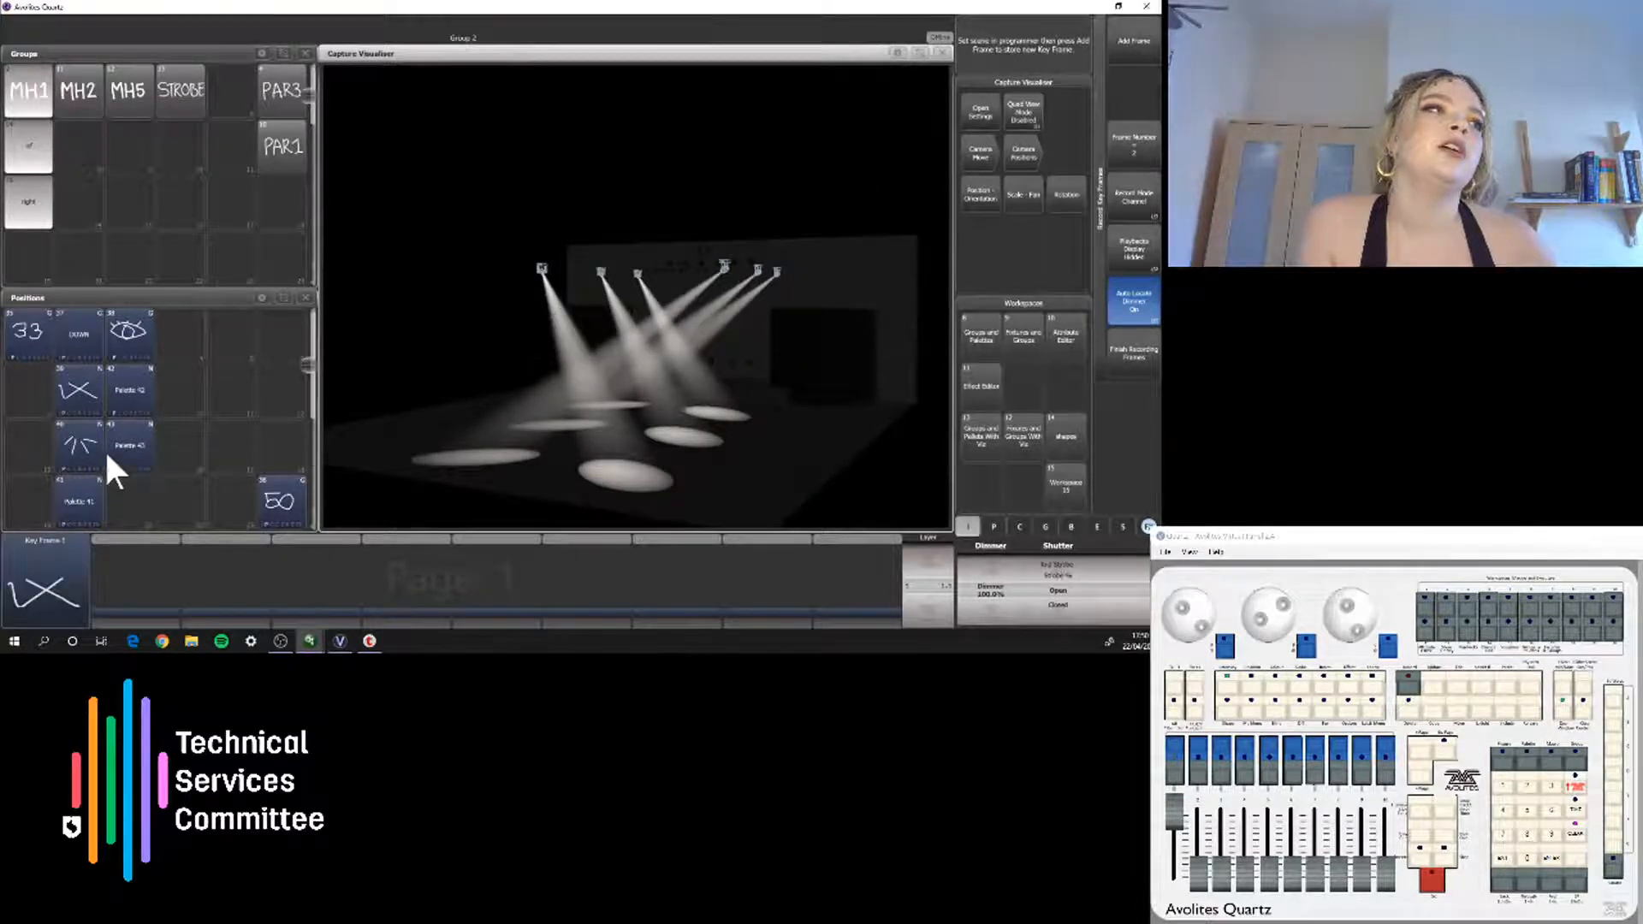
Add Palette 43 as the shape's second key frame and finish recording the frames
{"action": "left_click", "coordinate": [126, 453]}
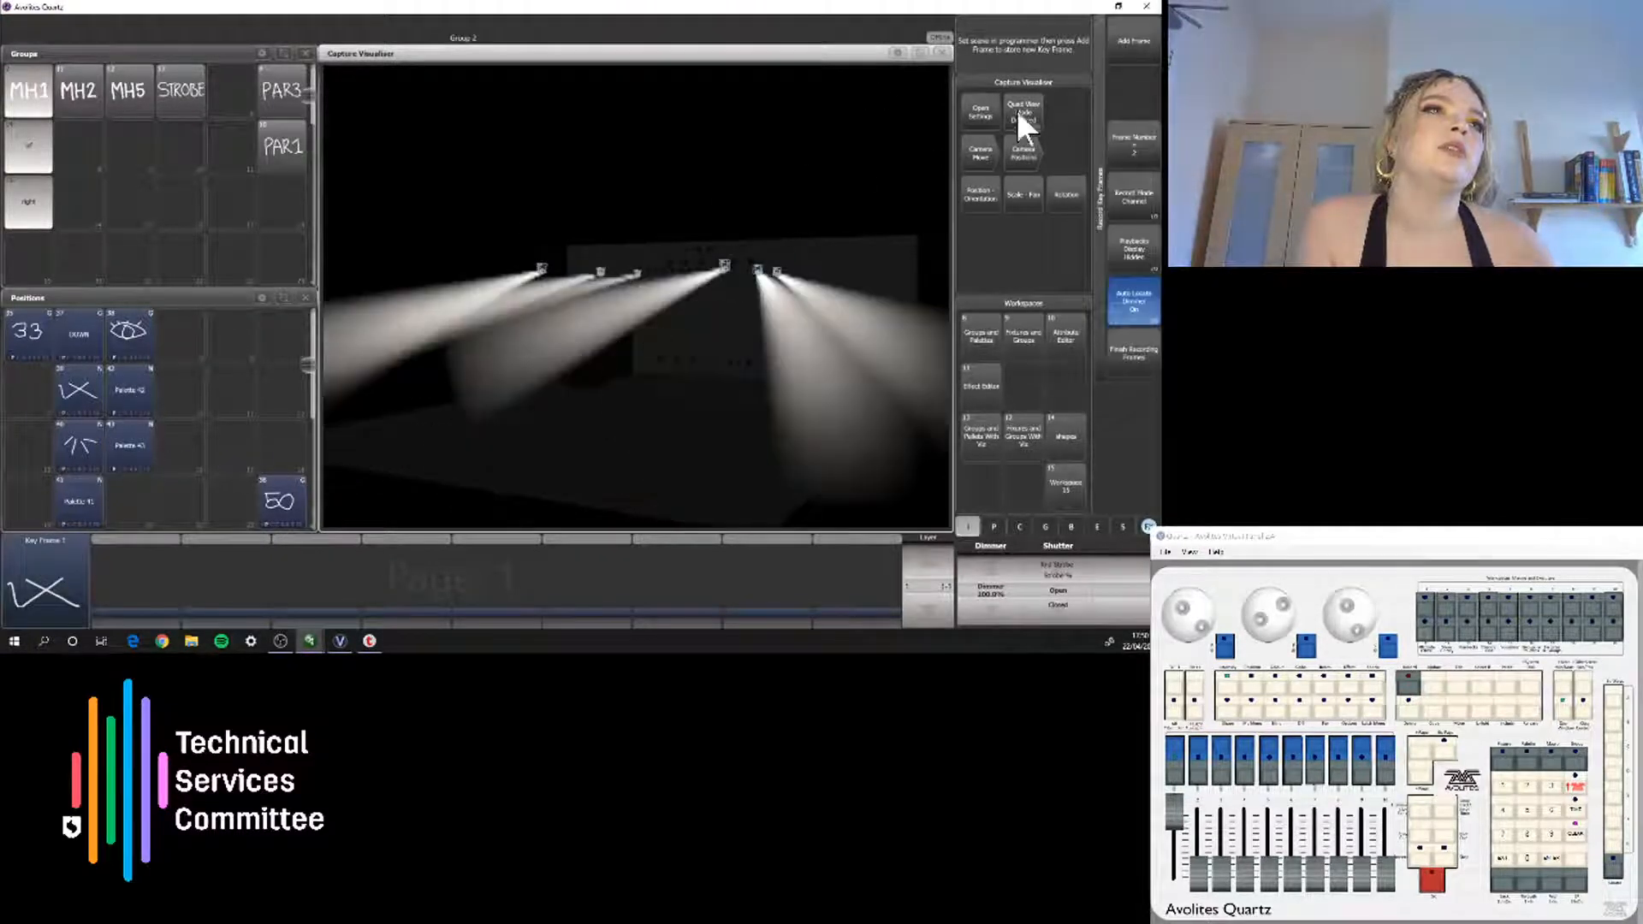
{"action": "left_click", "coordinate": [1121, 39]}
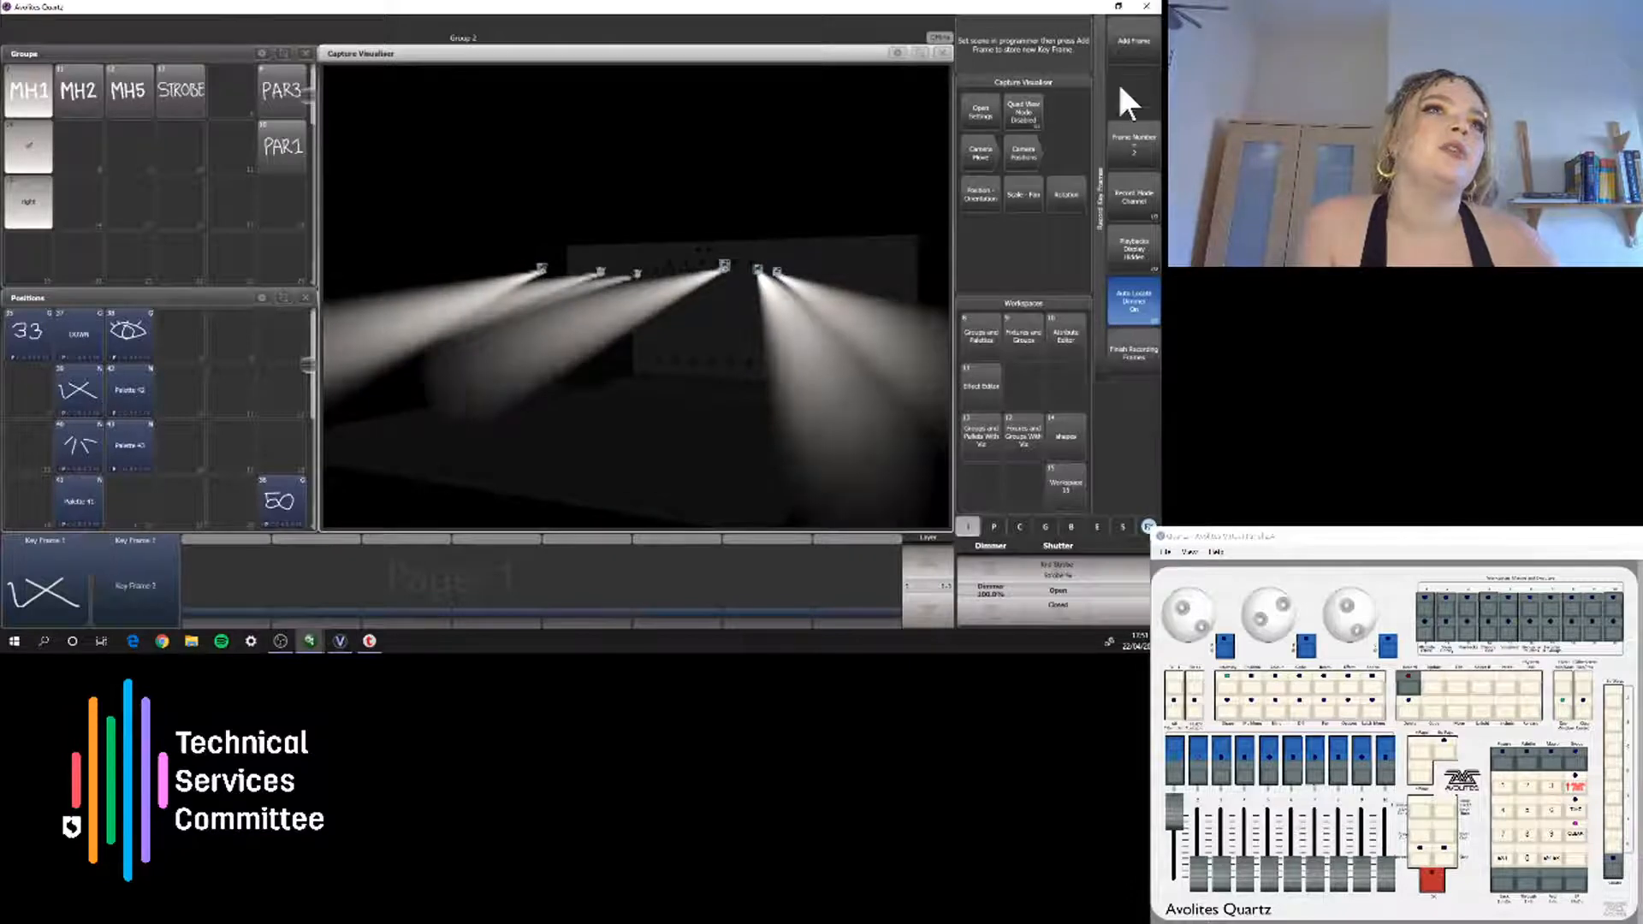
{"action": "left_click", "coordinate": [1132, 351]}
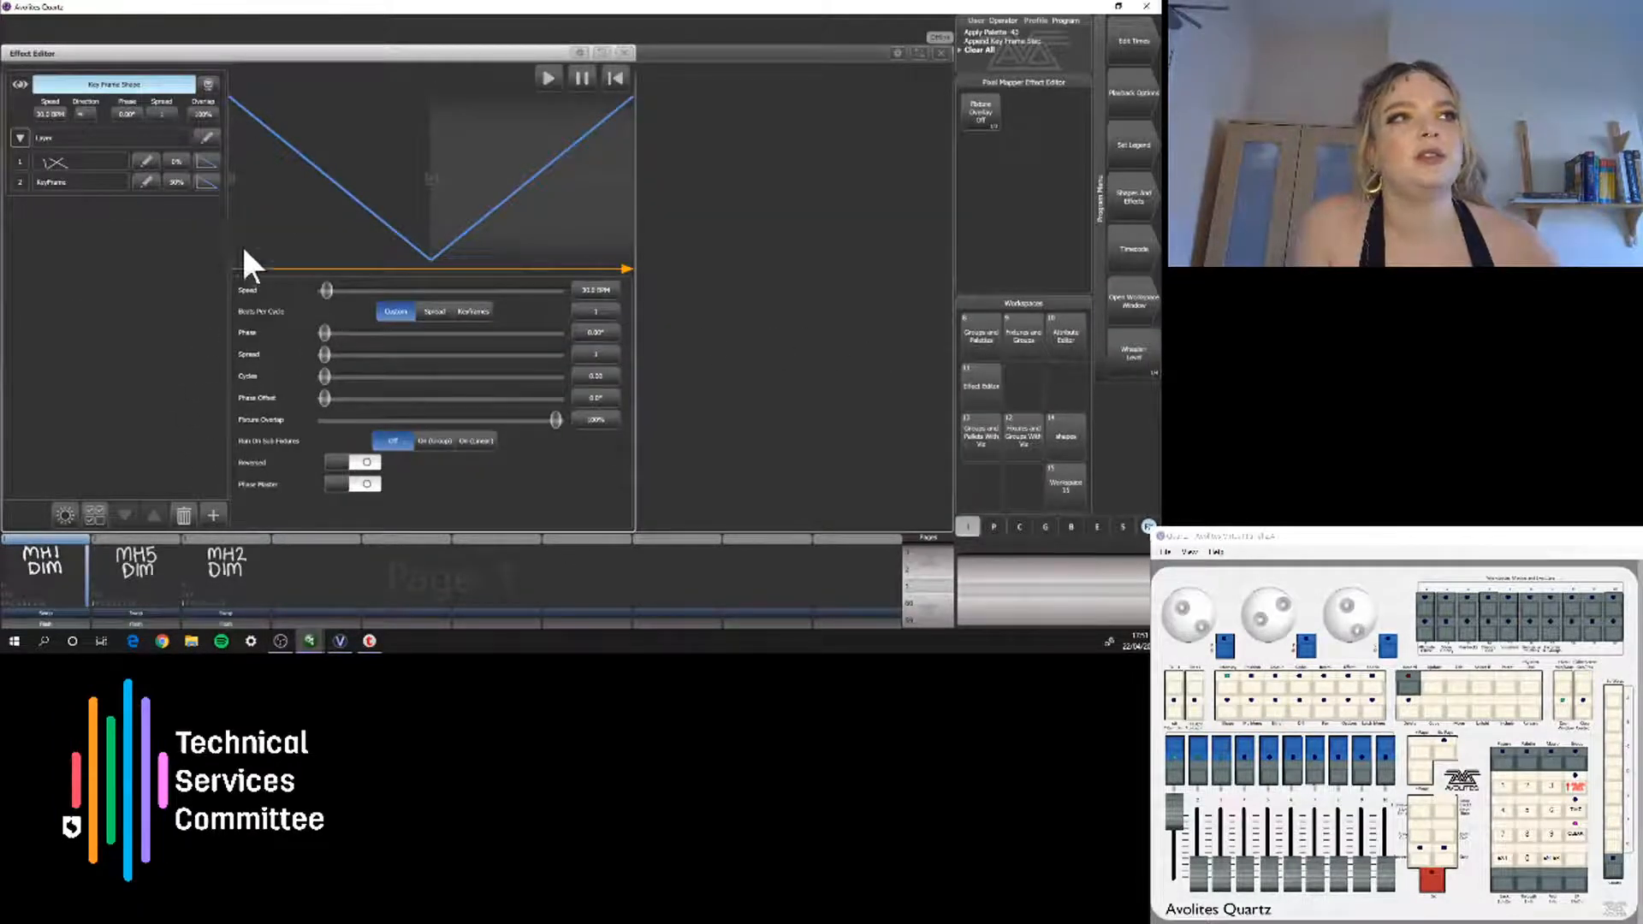
Resize the Capture Visualiser and Effect Editor windows so that both fit side by side without overlapping
{"action": "left_click", "coordinate": [721, 53]}
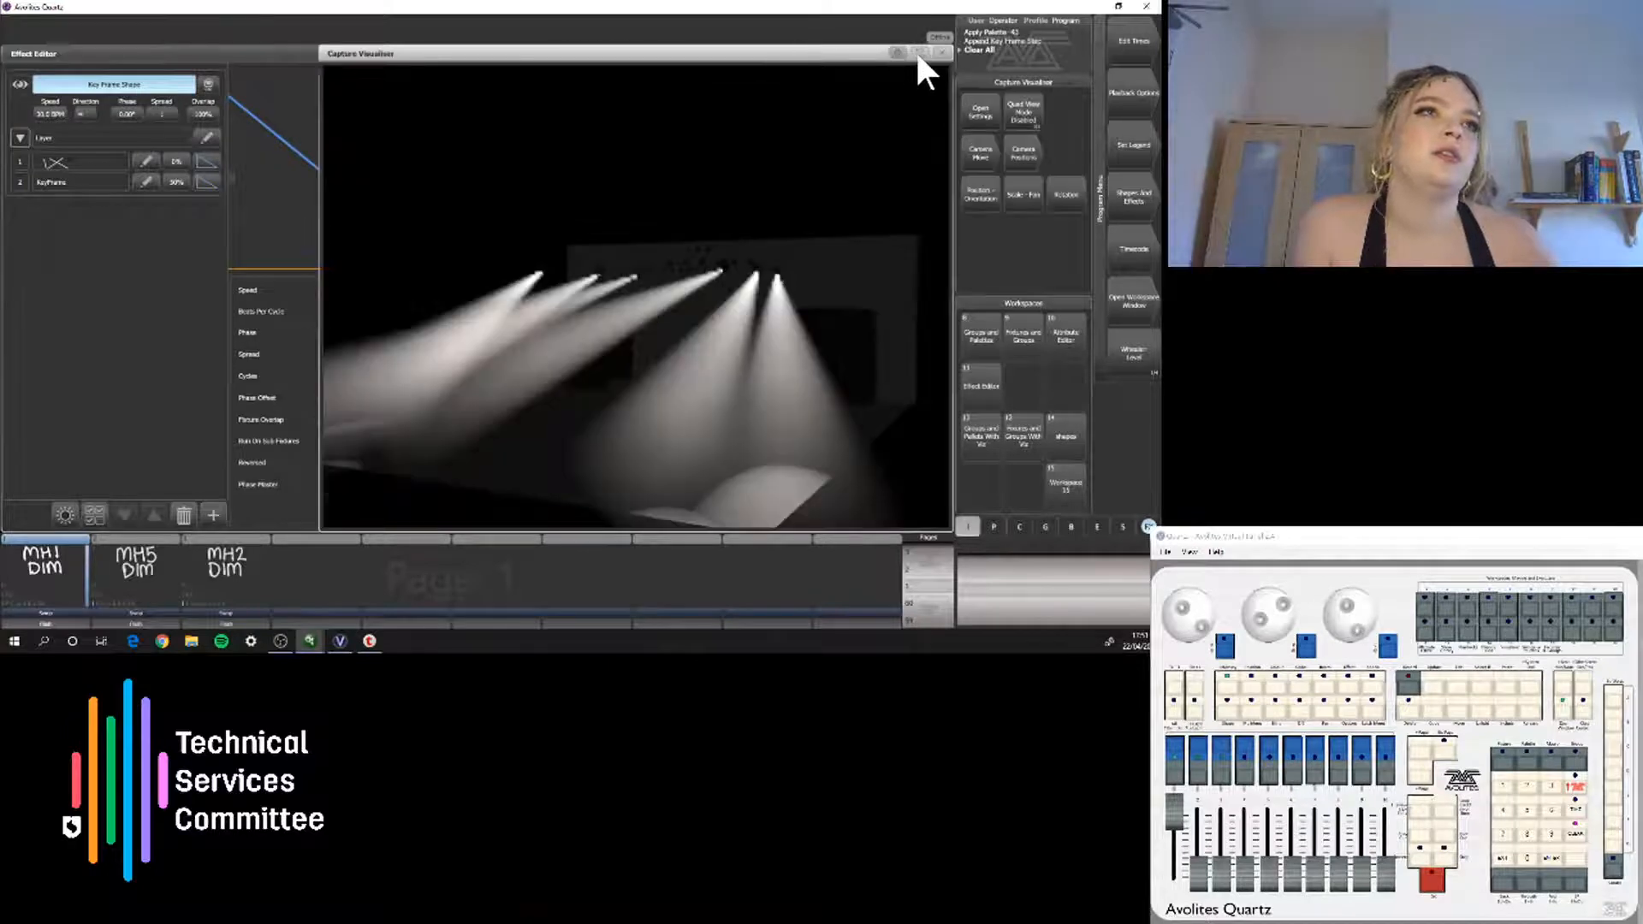
{"action": "left_click", "coordinate": [333, 51]}
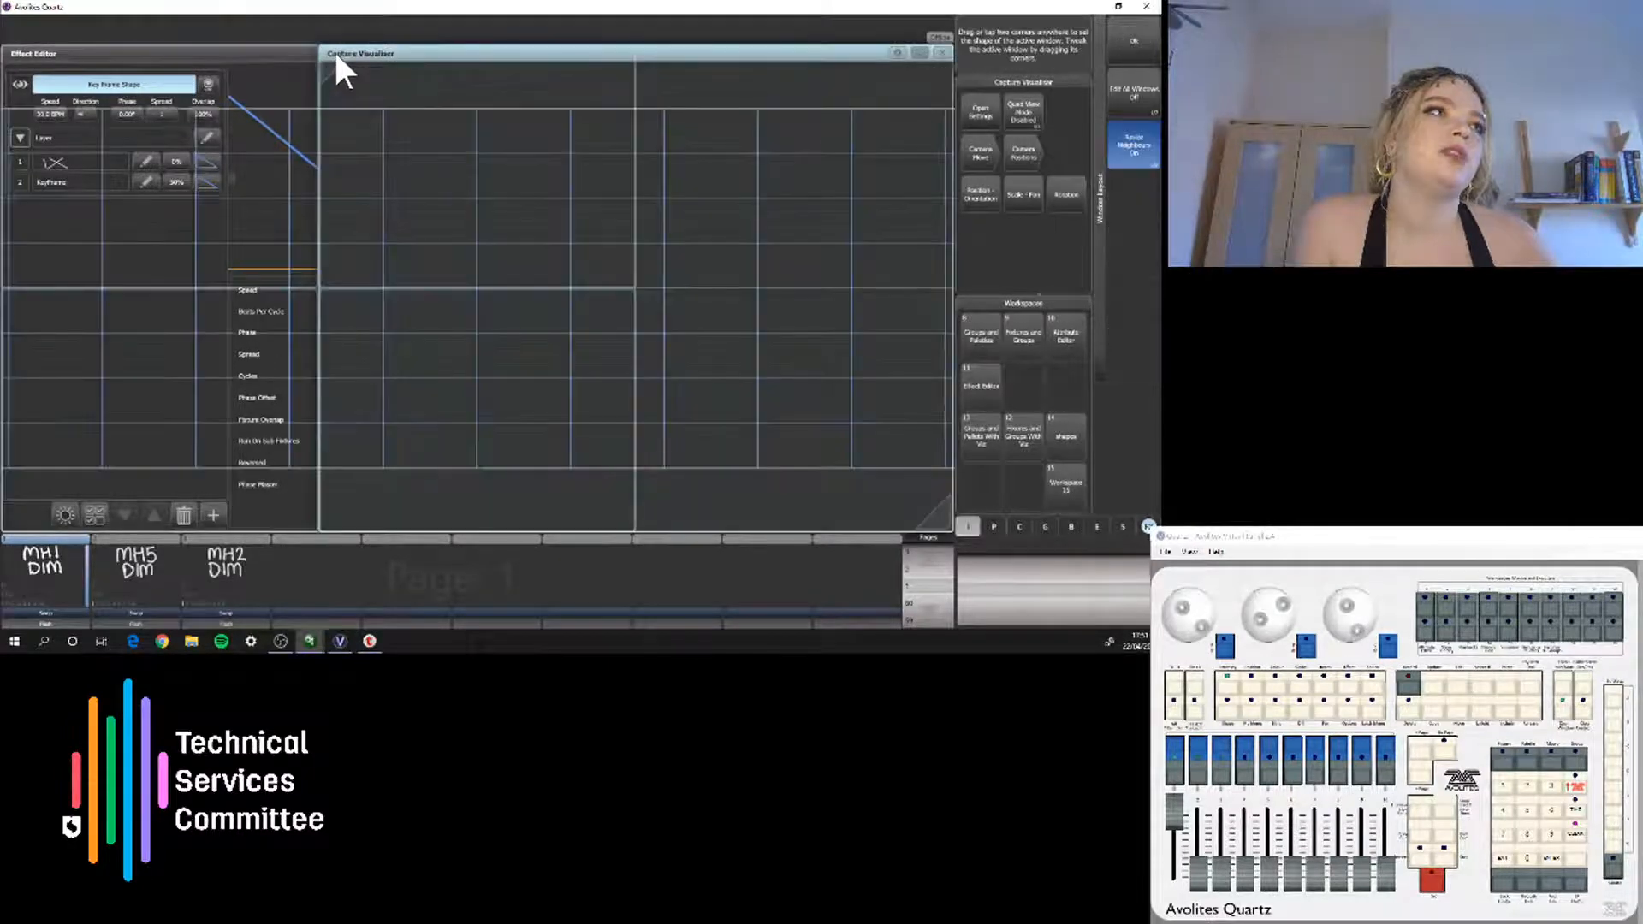
{"action": "left_click", "coordinate": [636, 53]}
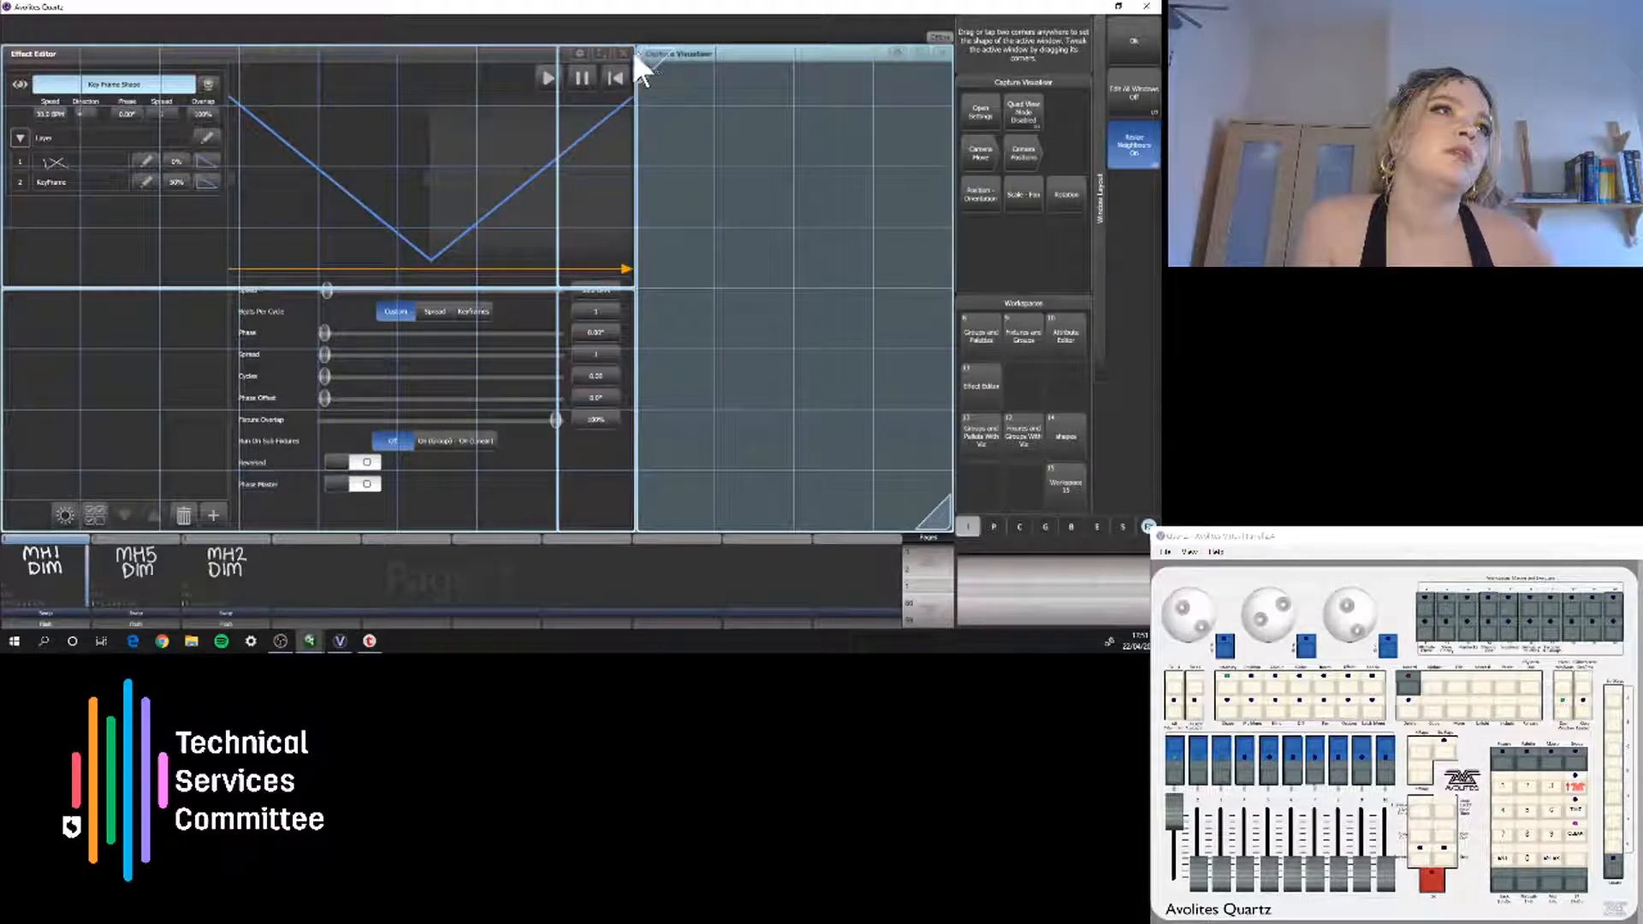
{"action": "left_click", "coordinate": [598, 60]}
{"action": "left_click", "coordinate": [596, 54]}
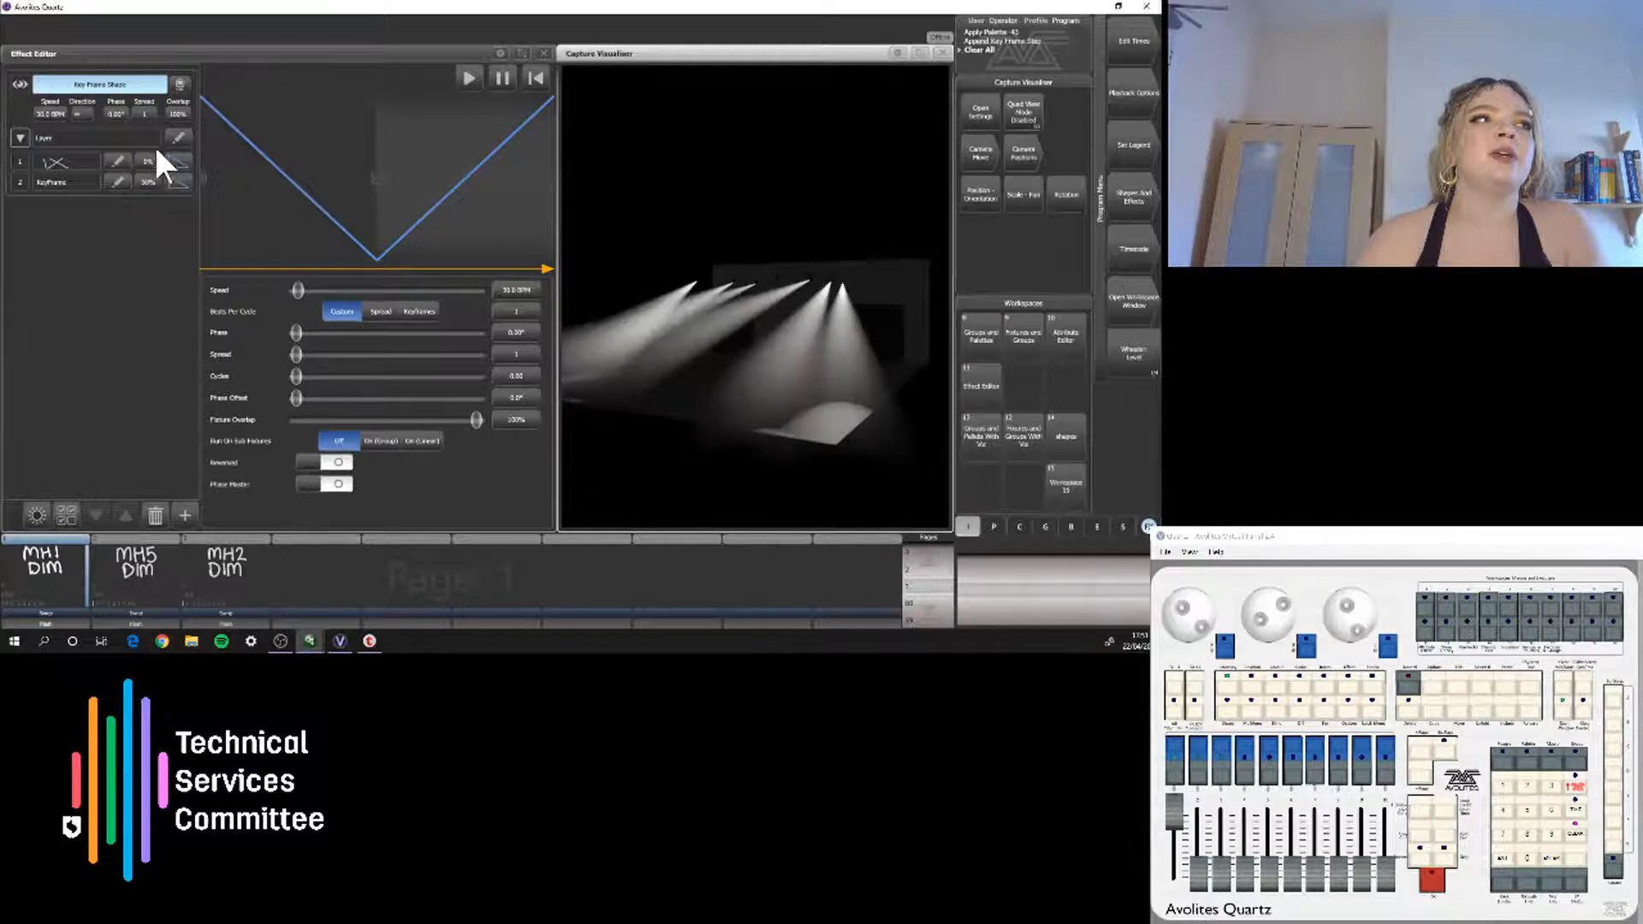
Try out the second key frame's Frame A Min and Frame B Max settings, returning them to 0% and 100%
{"action": "mouse_move", "coordinate": [380, 177]}
{"action": "left_mouse_down"}
{"action": "mouse_move", "coordinate": [437, 173]}
{"action": "mouse_move", "coordinate": [343, 176]}
{"action": "mouse_move", "coordinate": [397, 178]}
{"action": "mouse_move", "coordinate": [308, 206]}
{"action": "mouse_move", "coordinate": [315, 220]}
{"action": "mouse_move", "coordinate": [377, 220]}
{"action": "mouse_move", "coordinate": [345, 188]}
{"action": "left_mouse_up"}
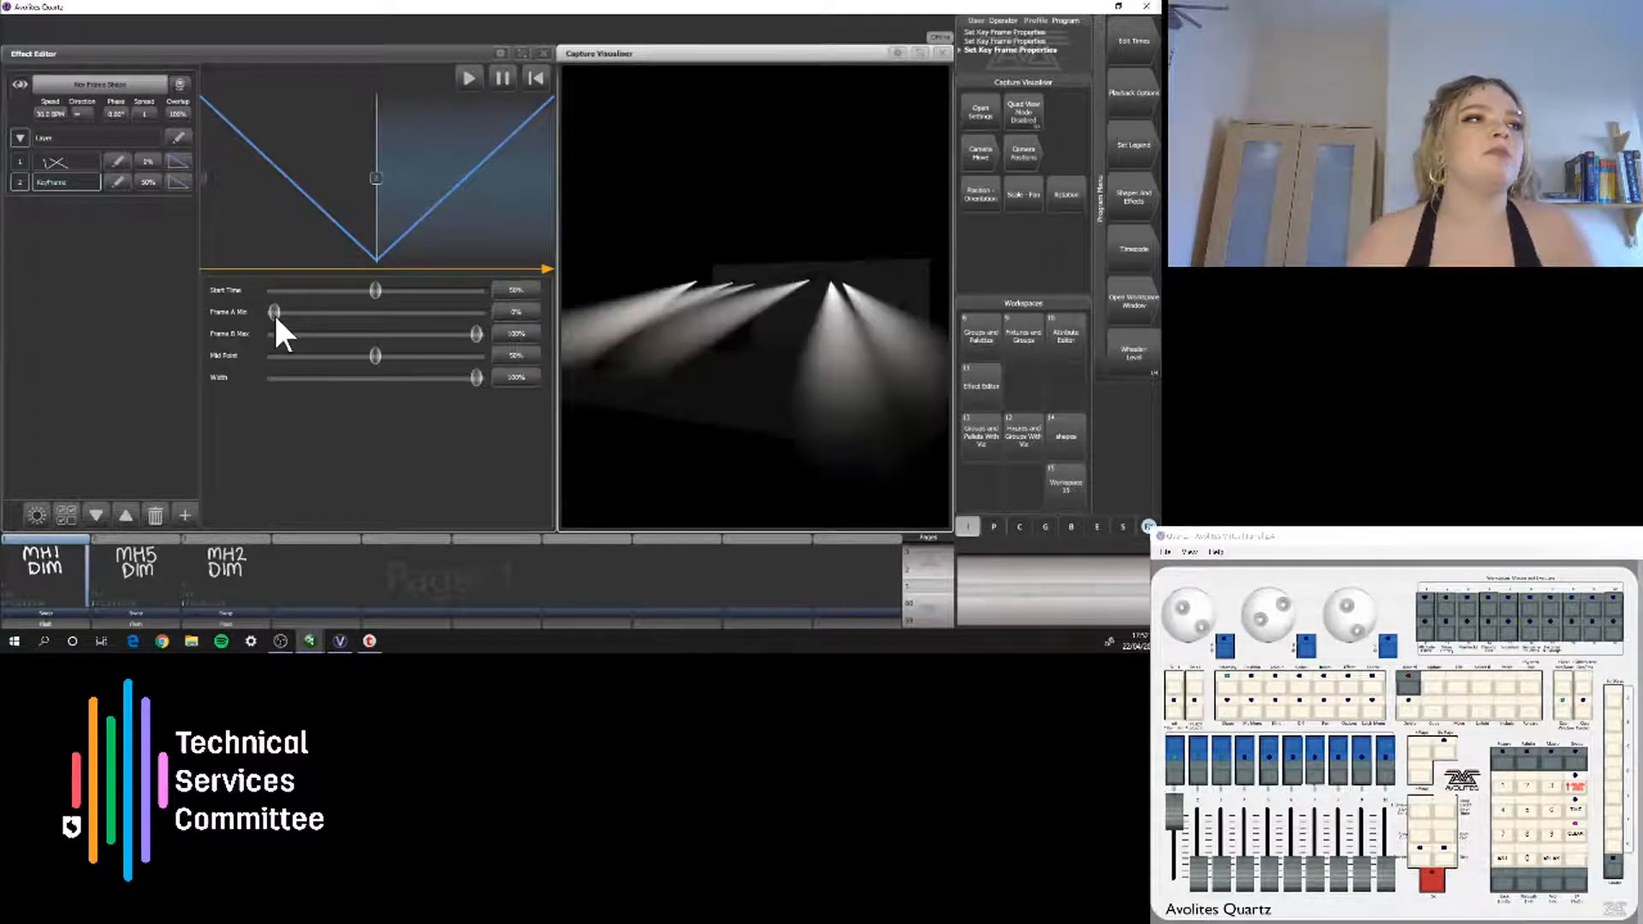
{"action": "left_click_drag", "start_coordinate": [274, 311], "coordinate": [403, 306]}
{"action": "left_click_drag", "start_coordinate": [285, 312], "coordinate": [185, 324]}
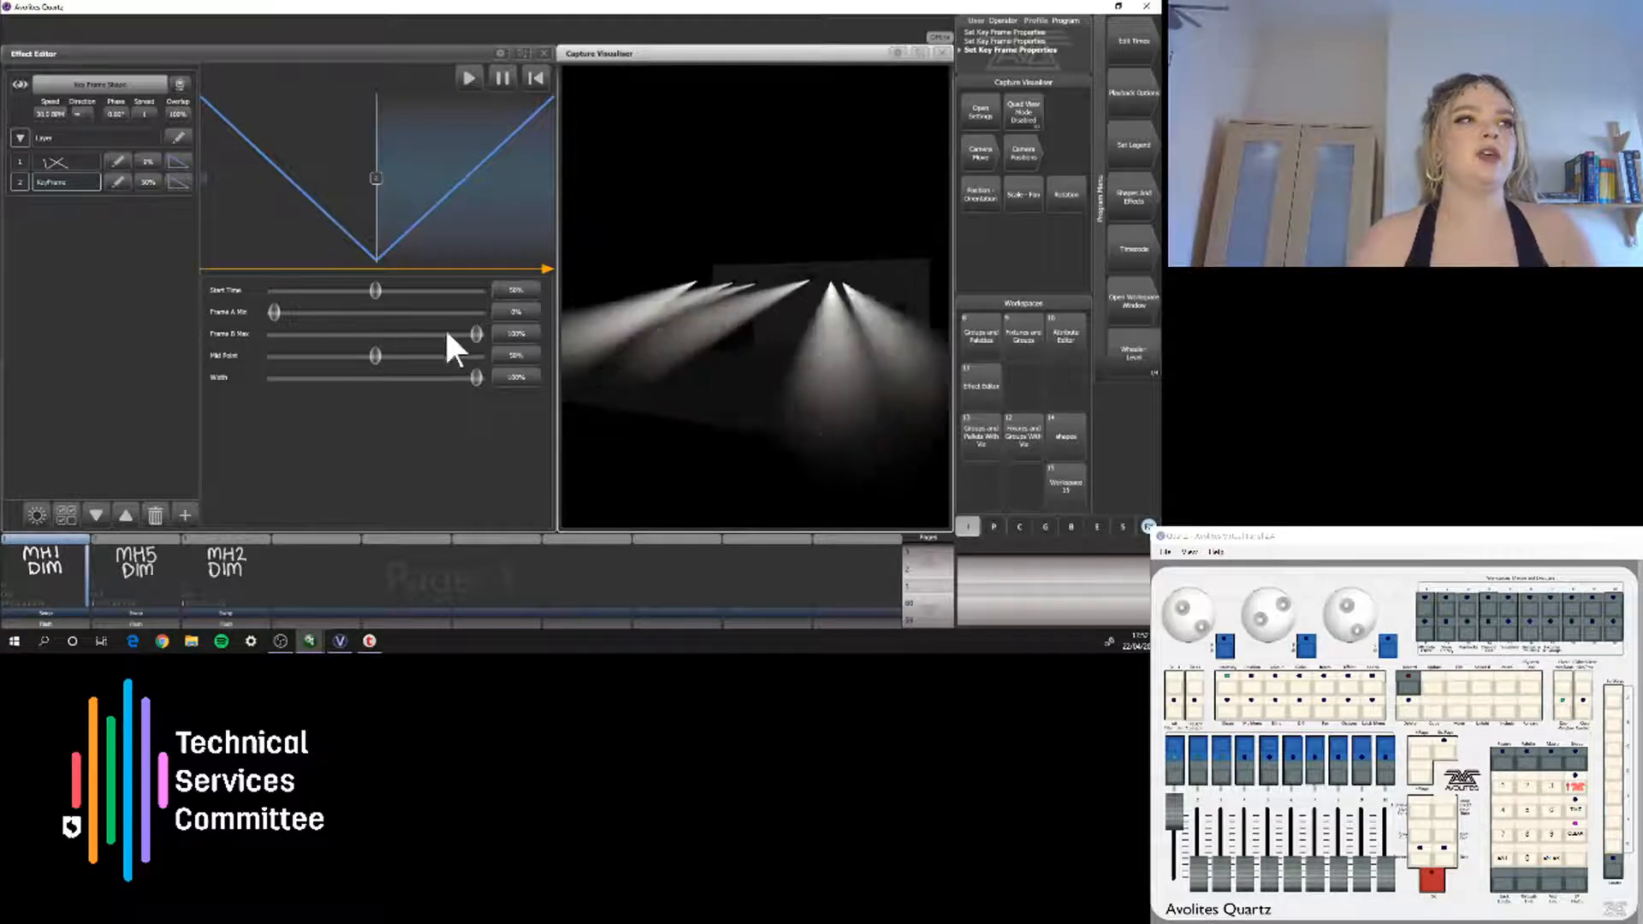
{"action": "left_click_drag", "start_coordinate": [477, 334], "coordinate": [290, 334]}
{"action": "left_click_drag", "start_coordinate": [509, 334], "coordinate": [569, 331]}
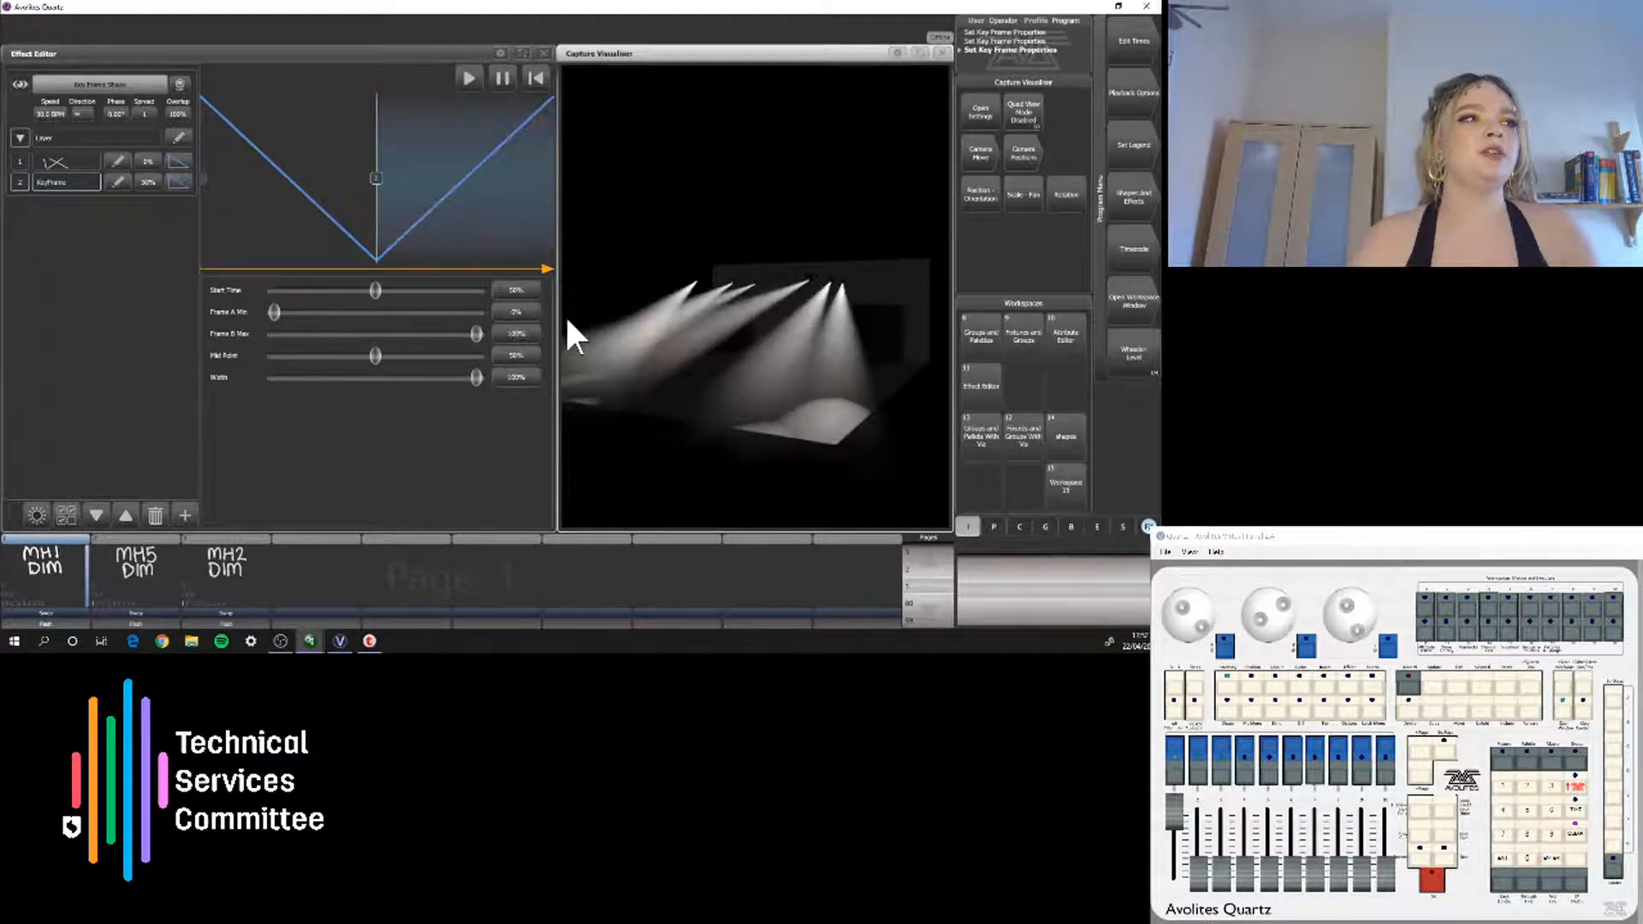
Try the second key frame's Mid Point at 100%, return it to 50%, and try adjusting its curve in the graph
{"action": "left_click_drag", "start_coordinate": [345, 361], "coordinate": [587, 357]}
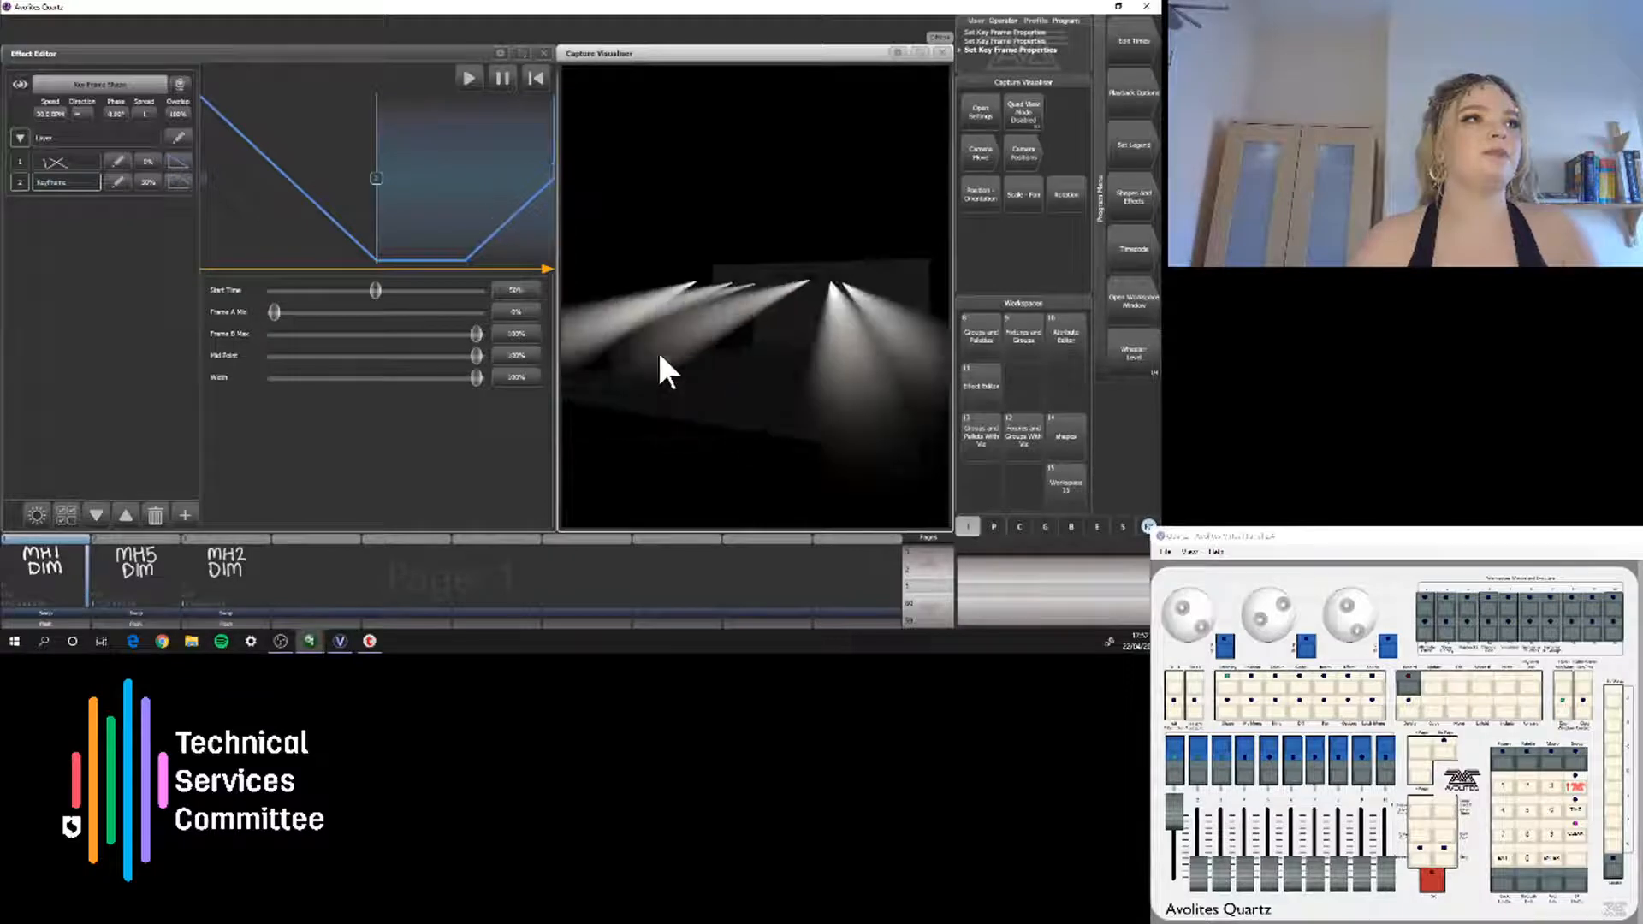
{"action": "left_click_drag", "start_coordinate": [477, 355], "coordinate": [373, 351]}
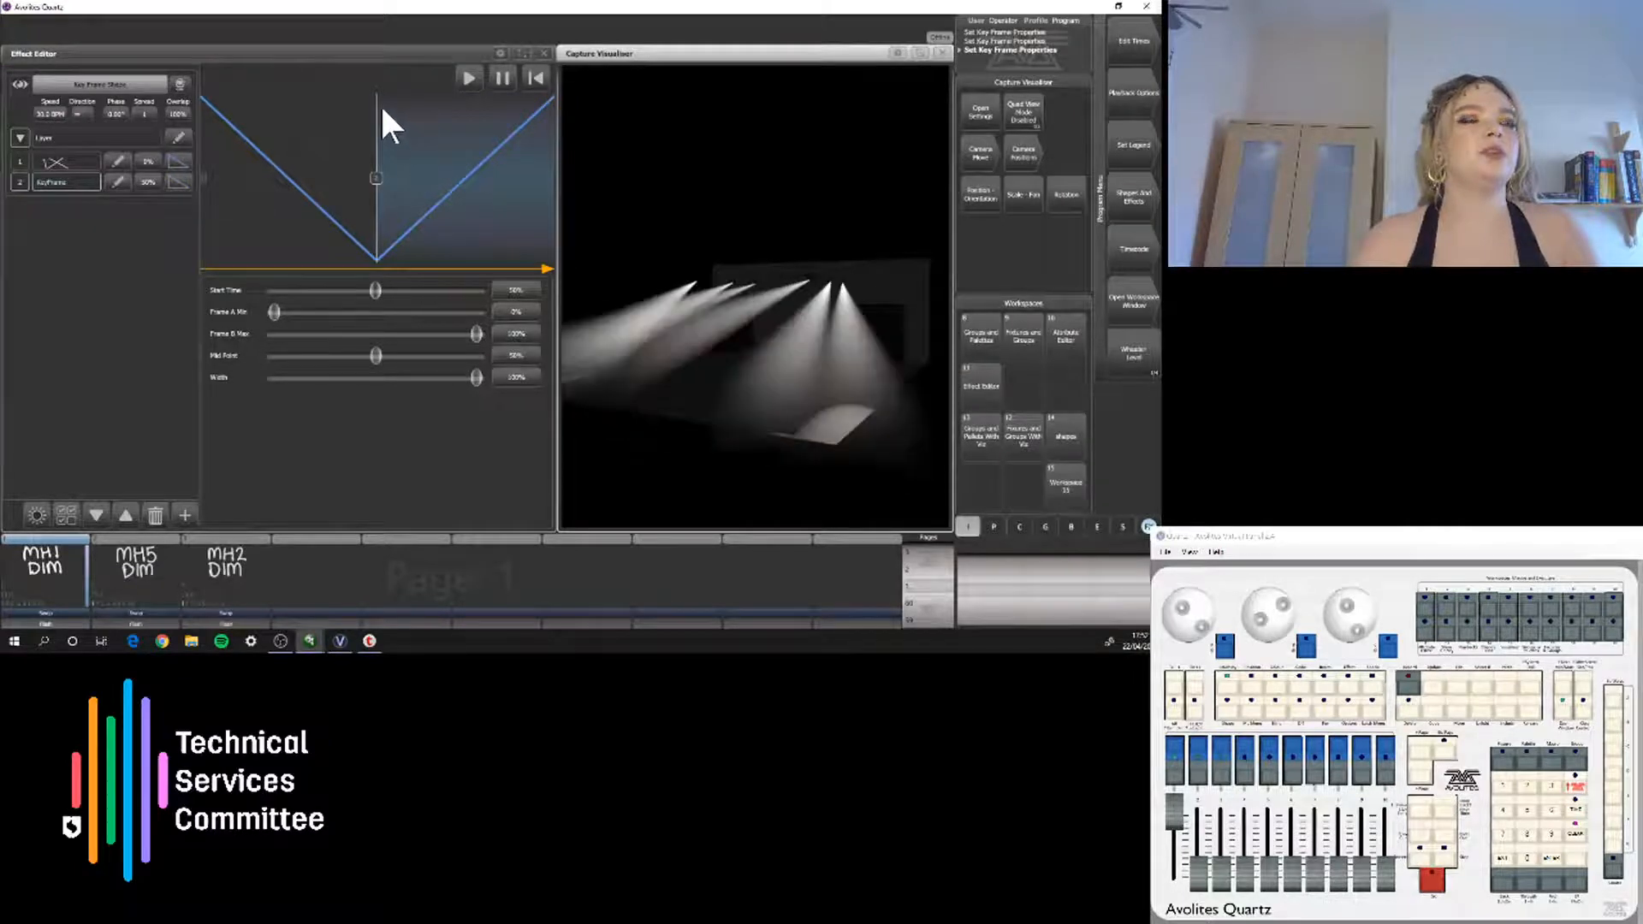
{"action": "mouse_move", "coordinate": [483, 209]}
{"action": "left_mouse_down"}
{"action": "mouse_move", "coordinate": [442, 225]}
{"action": "mouse_move", "coordinate": [671, 337]}
{"action": "mouse_move", "coordinate": [425, 268]}
{"action": "mouse_move", "coordinate": [330, 209]}
{"action": "mouse_move", "coordinate": [289, 104]}
{"action": "mouse_move", "coordinate": [431, 159]}
{"action": "mouse_move", "coordinate": [459, 227]}
{"action": "left_mouse_up"}
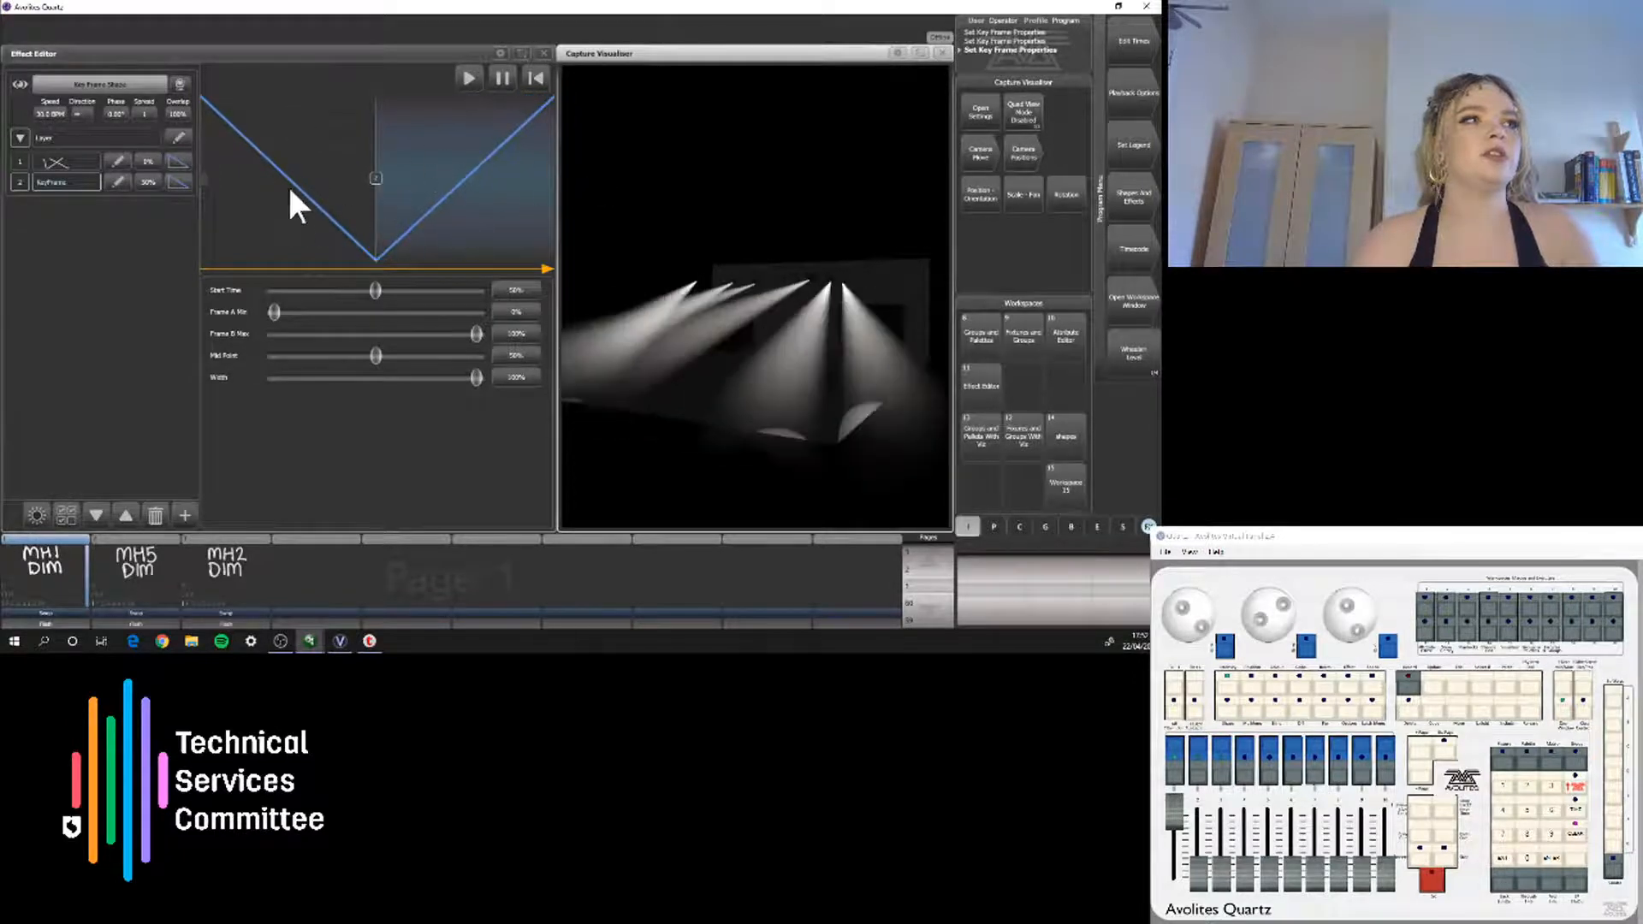
Move the second key frame's Start Time slightly earlier to about 47% and show the first key frame's settings
{"action": "left_click_drag", "start_coordinate": [327, 108], "coordinate": [271, 276]}
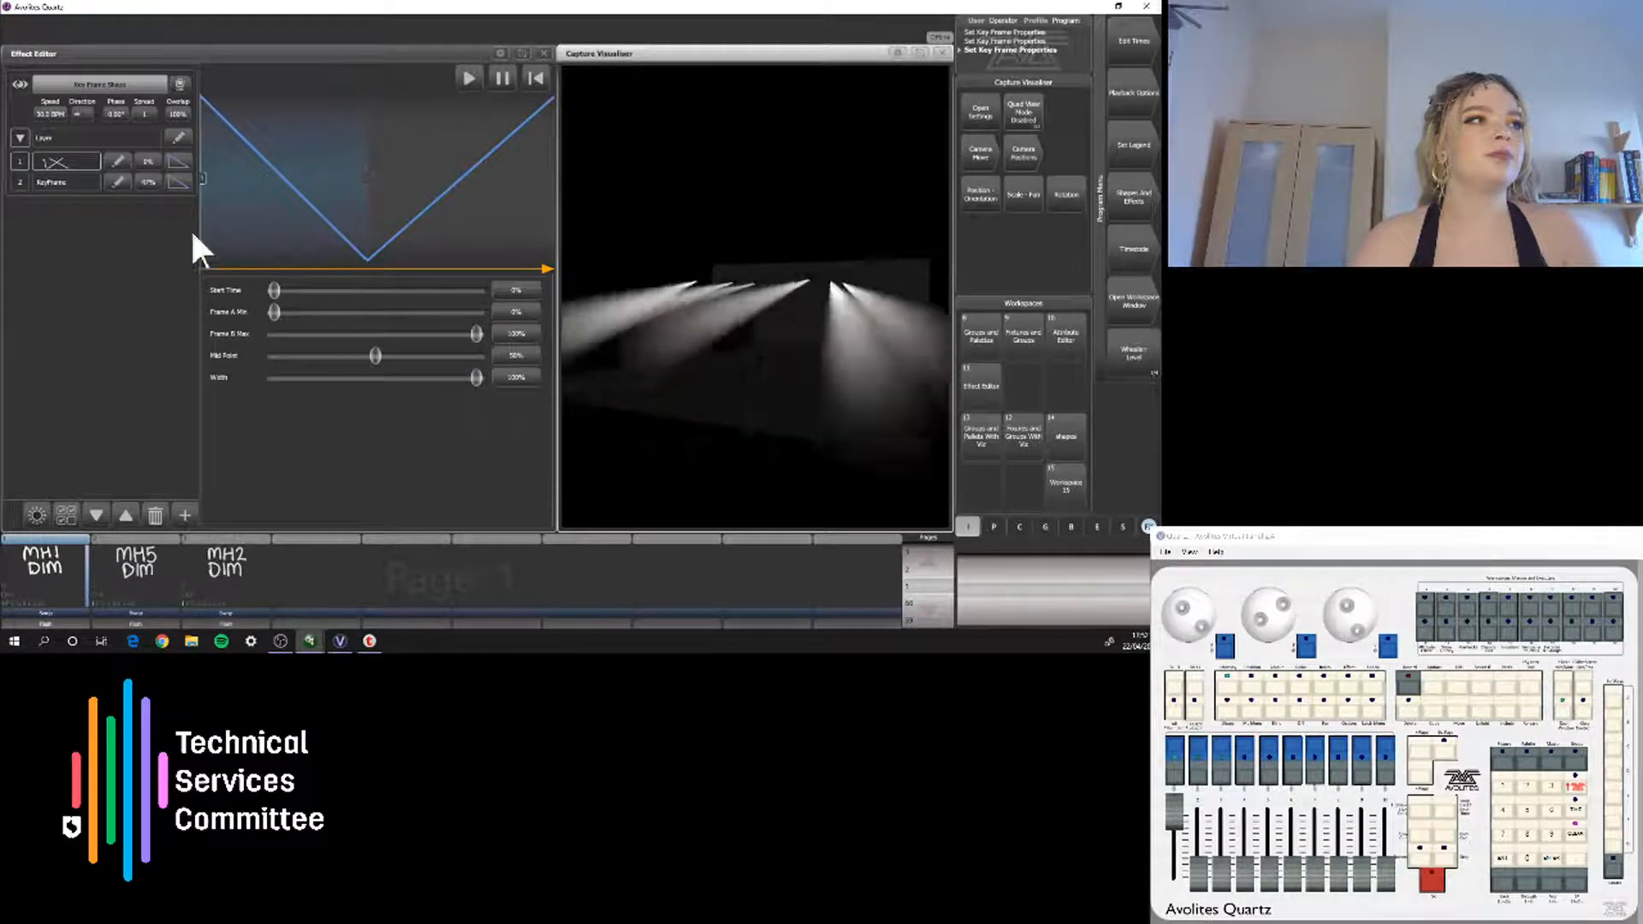
{"action": "left_click", "coordinate": [206, 250]}
{"action": "left_click", "coordinate": [314, 275]}
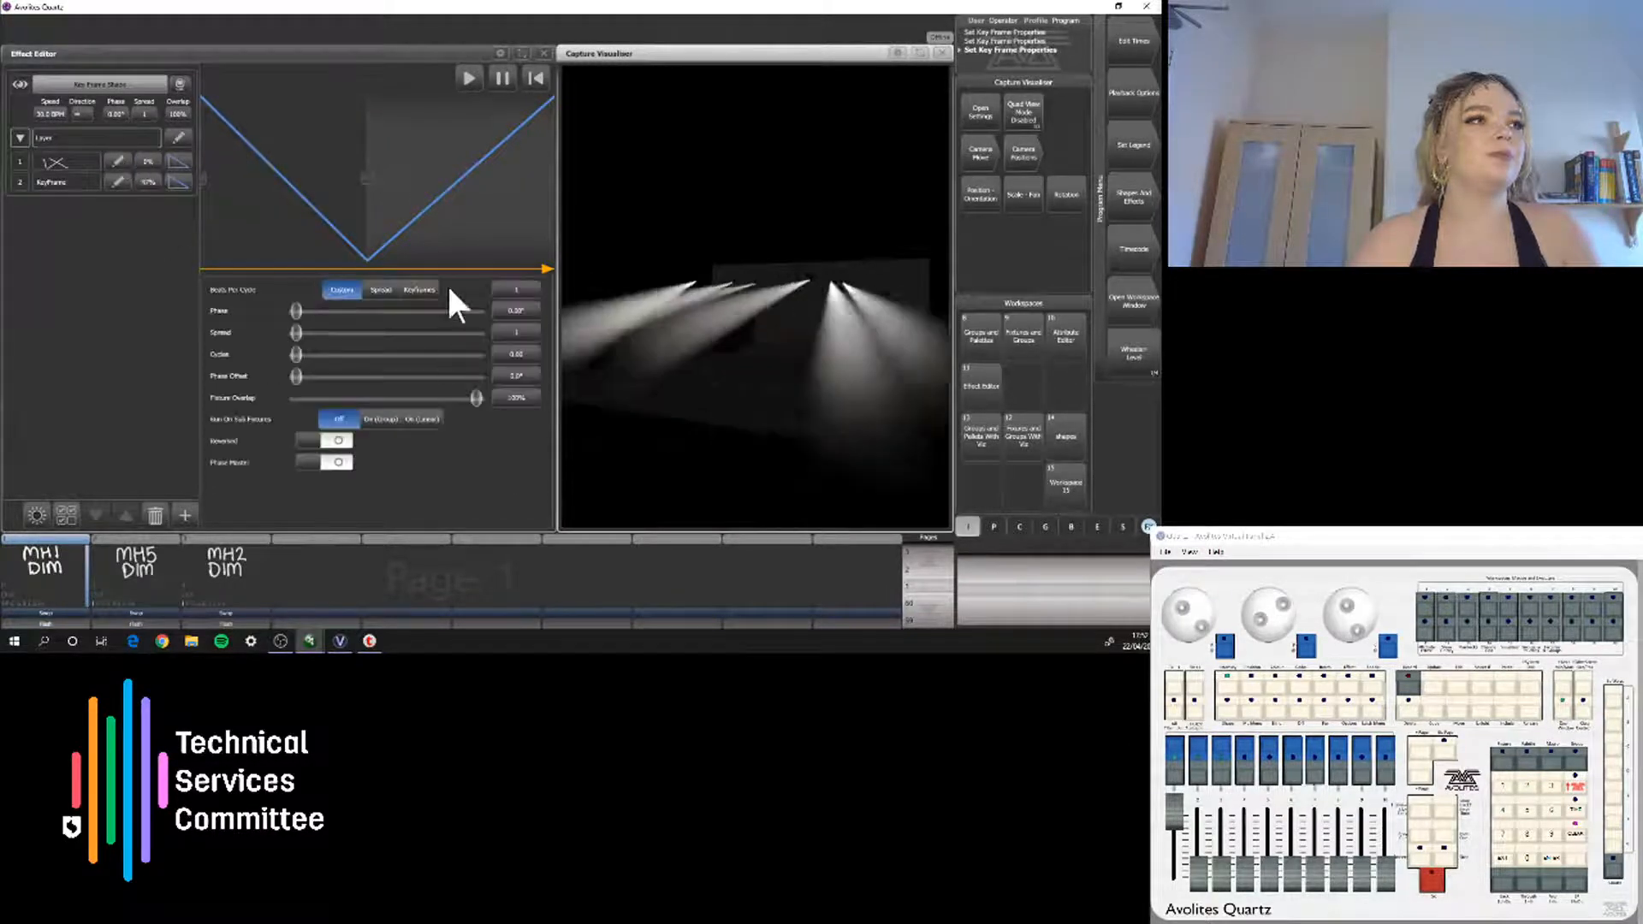
{"action": "left_click", "coordinate": [80, 161]}
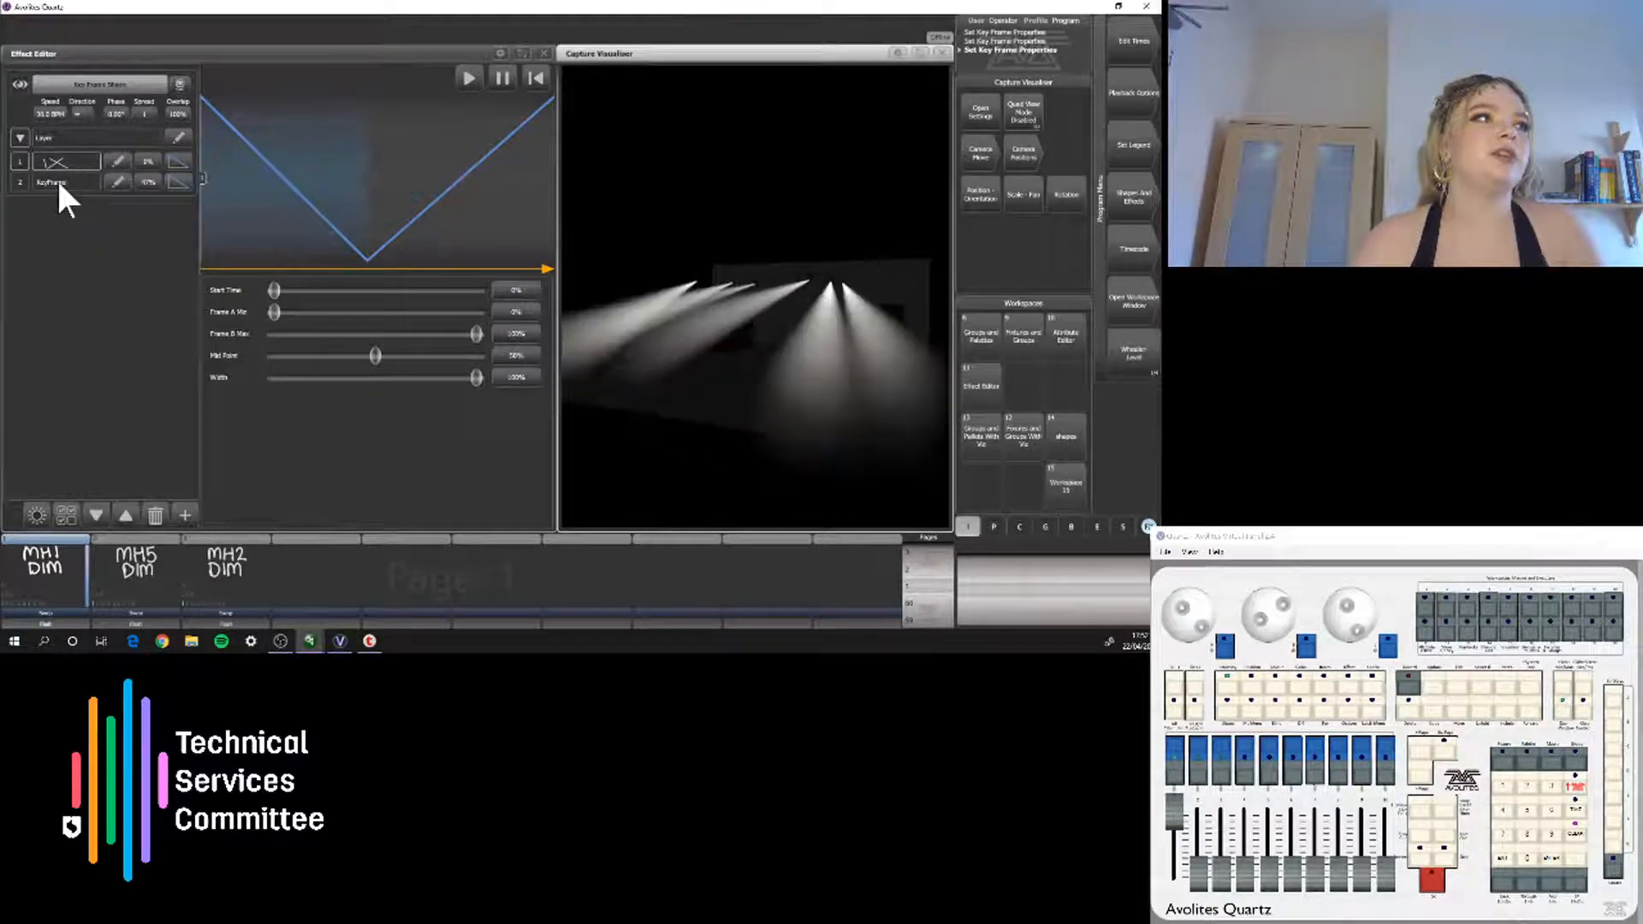
Try the layer's Beats Per Cycle with Spread, return it to Custom, and try adjusting the layer's Phase
{"action": "left_click", "coordinate": [82, 134]}
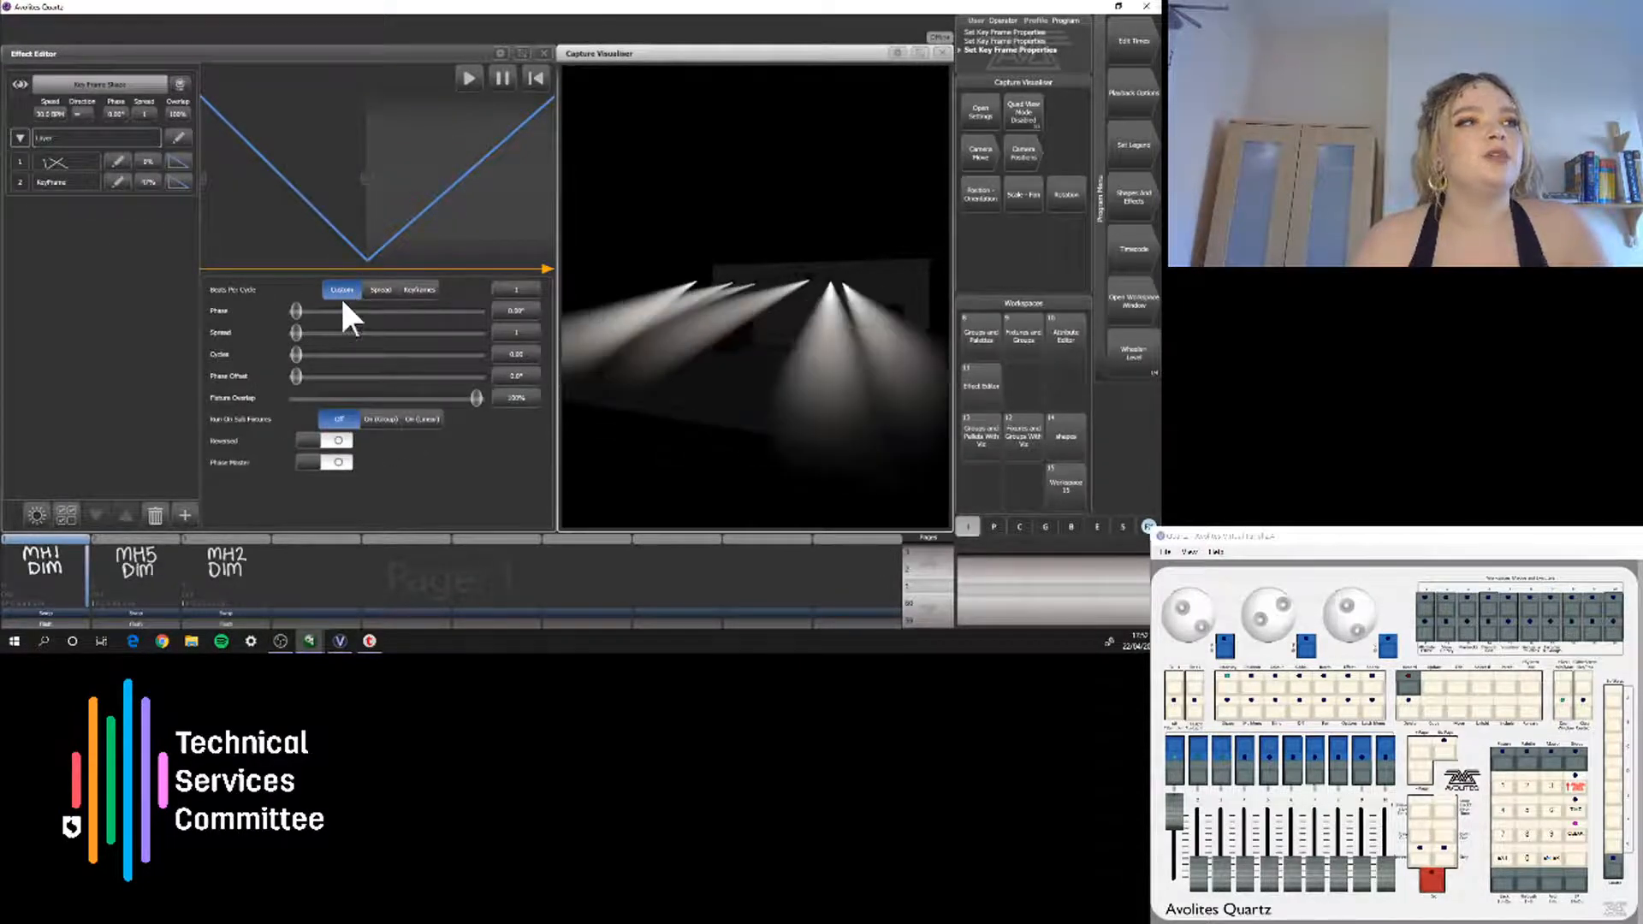
{"action": "left_click", "coordinate": [381, 290]}
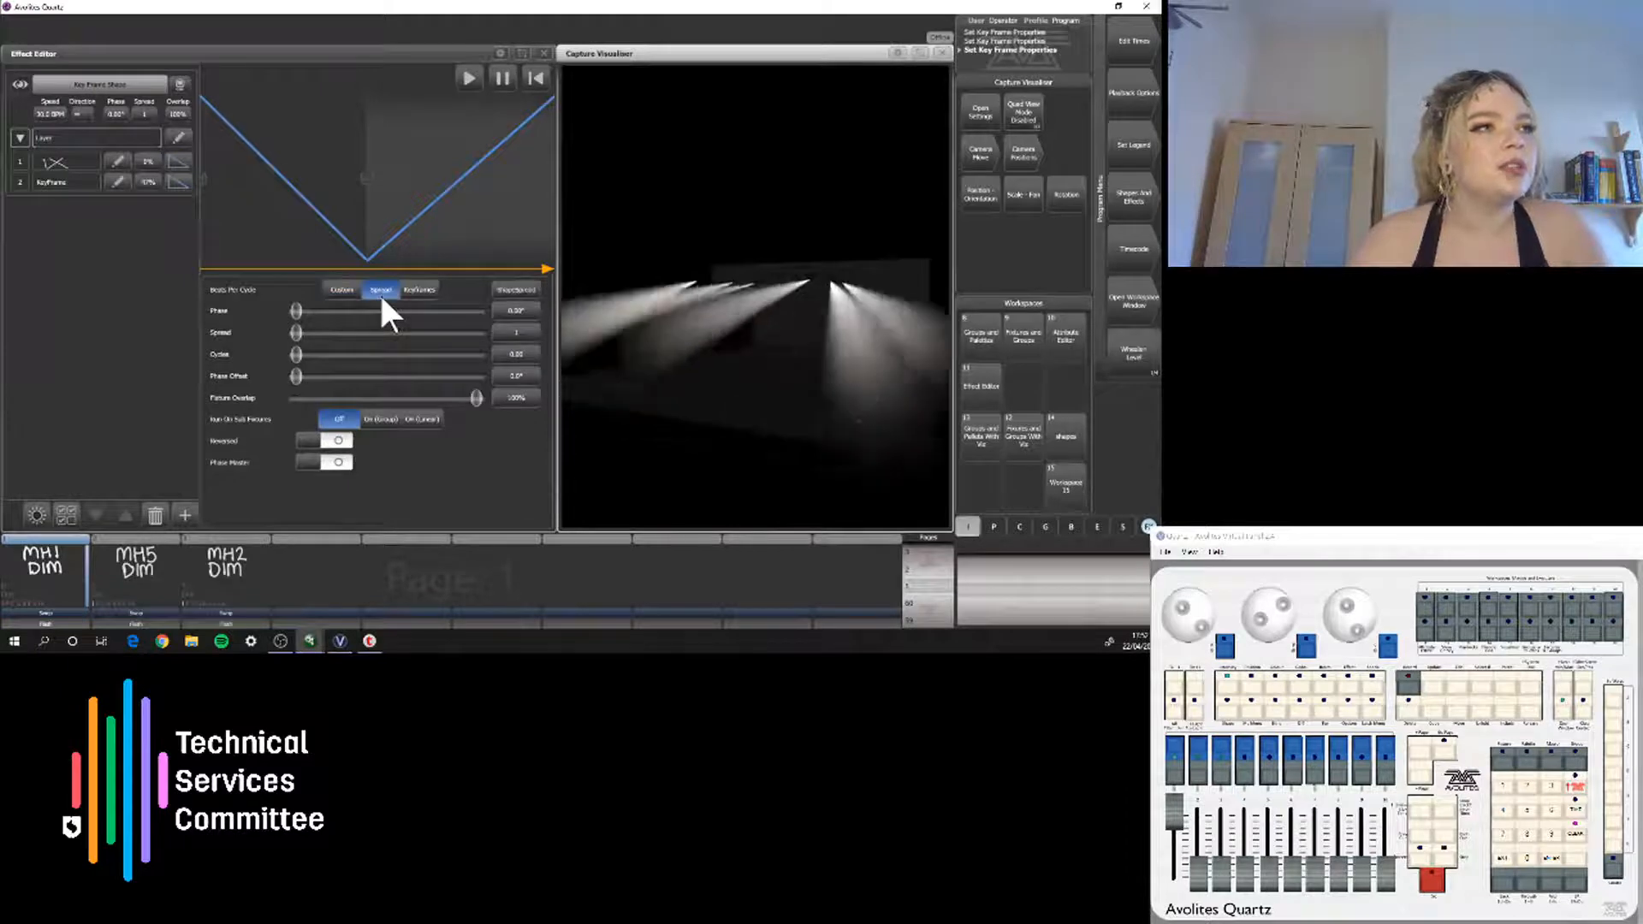
{"action": "left_click", "coordinate": [512, 289]}
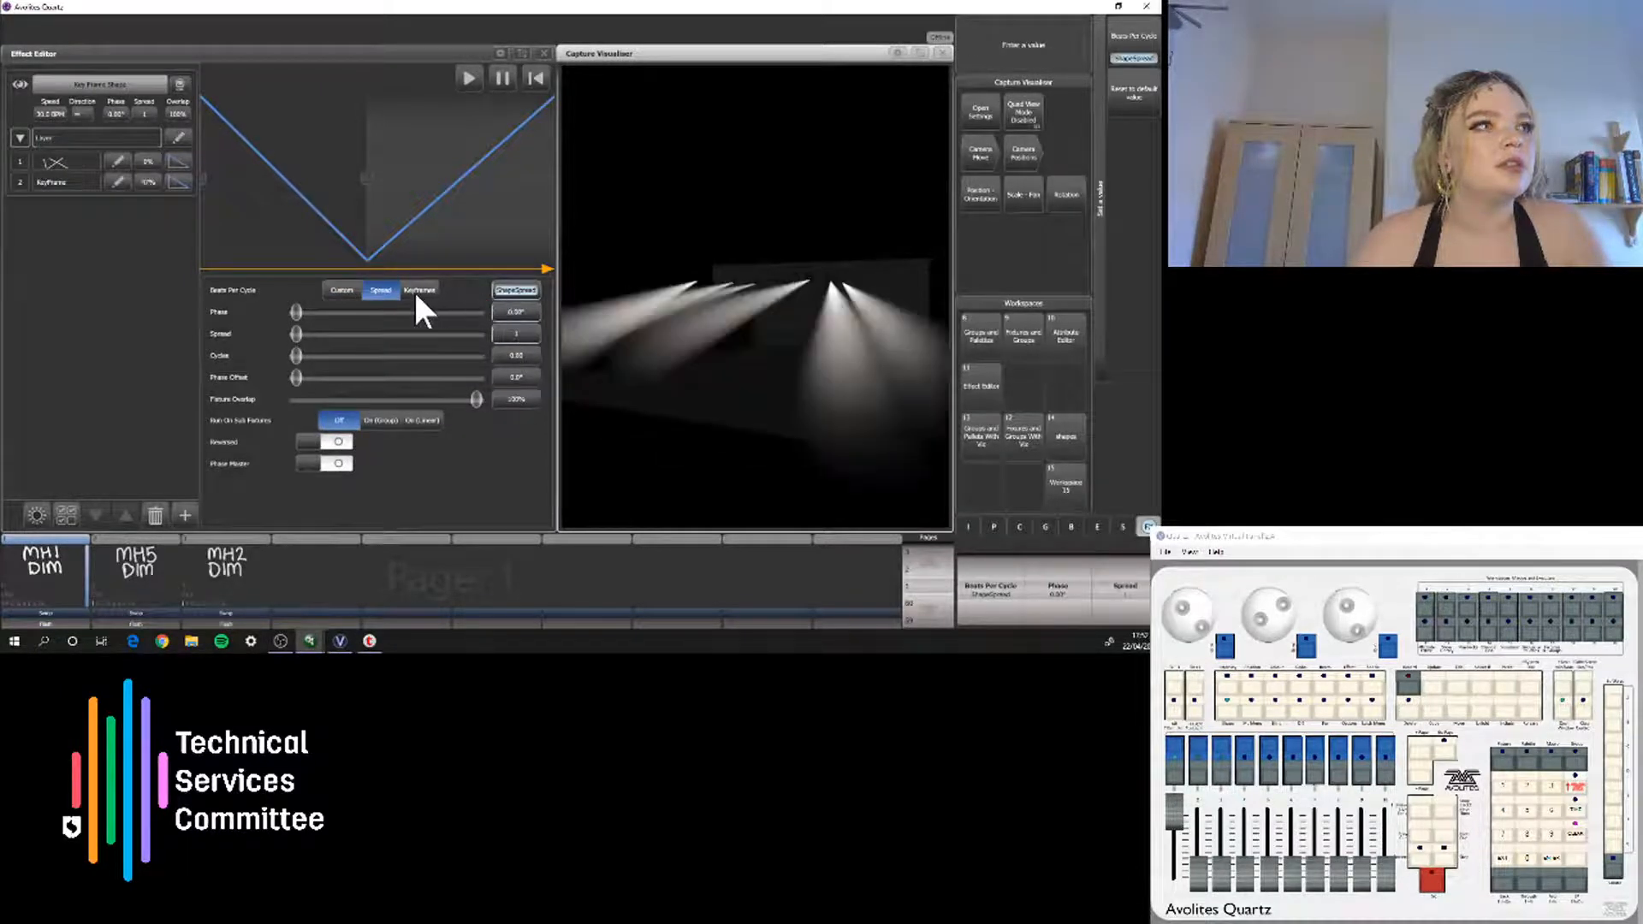
{"action": "left_click", "coordinate": [337, 289]}
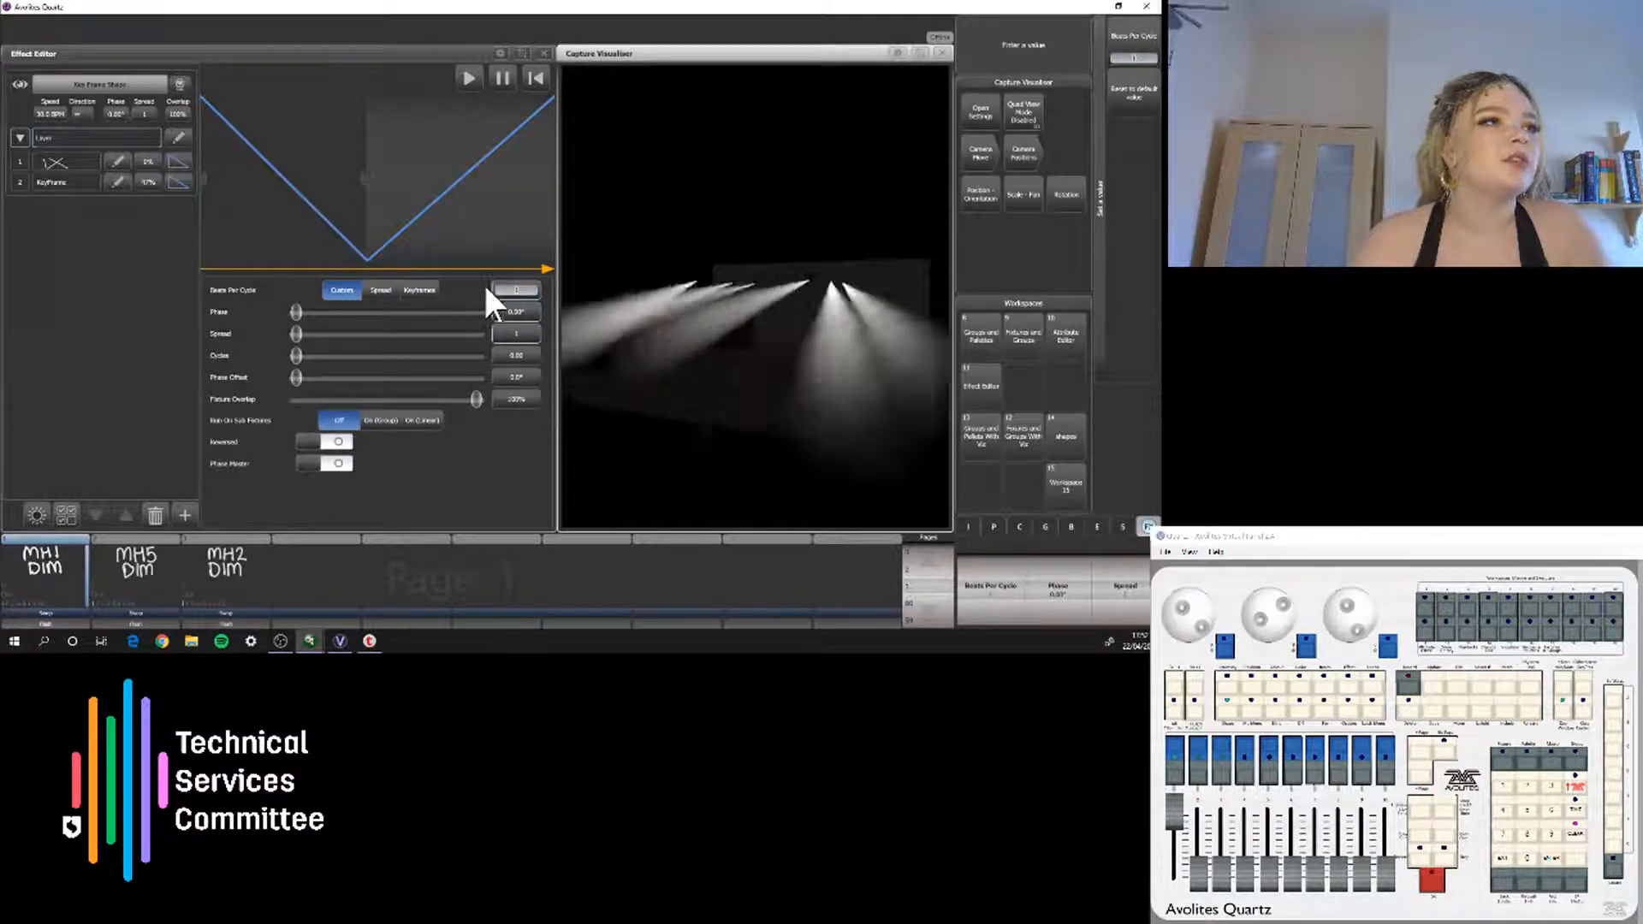
{"action": "left_click", "coordinate": [516, 312]}
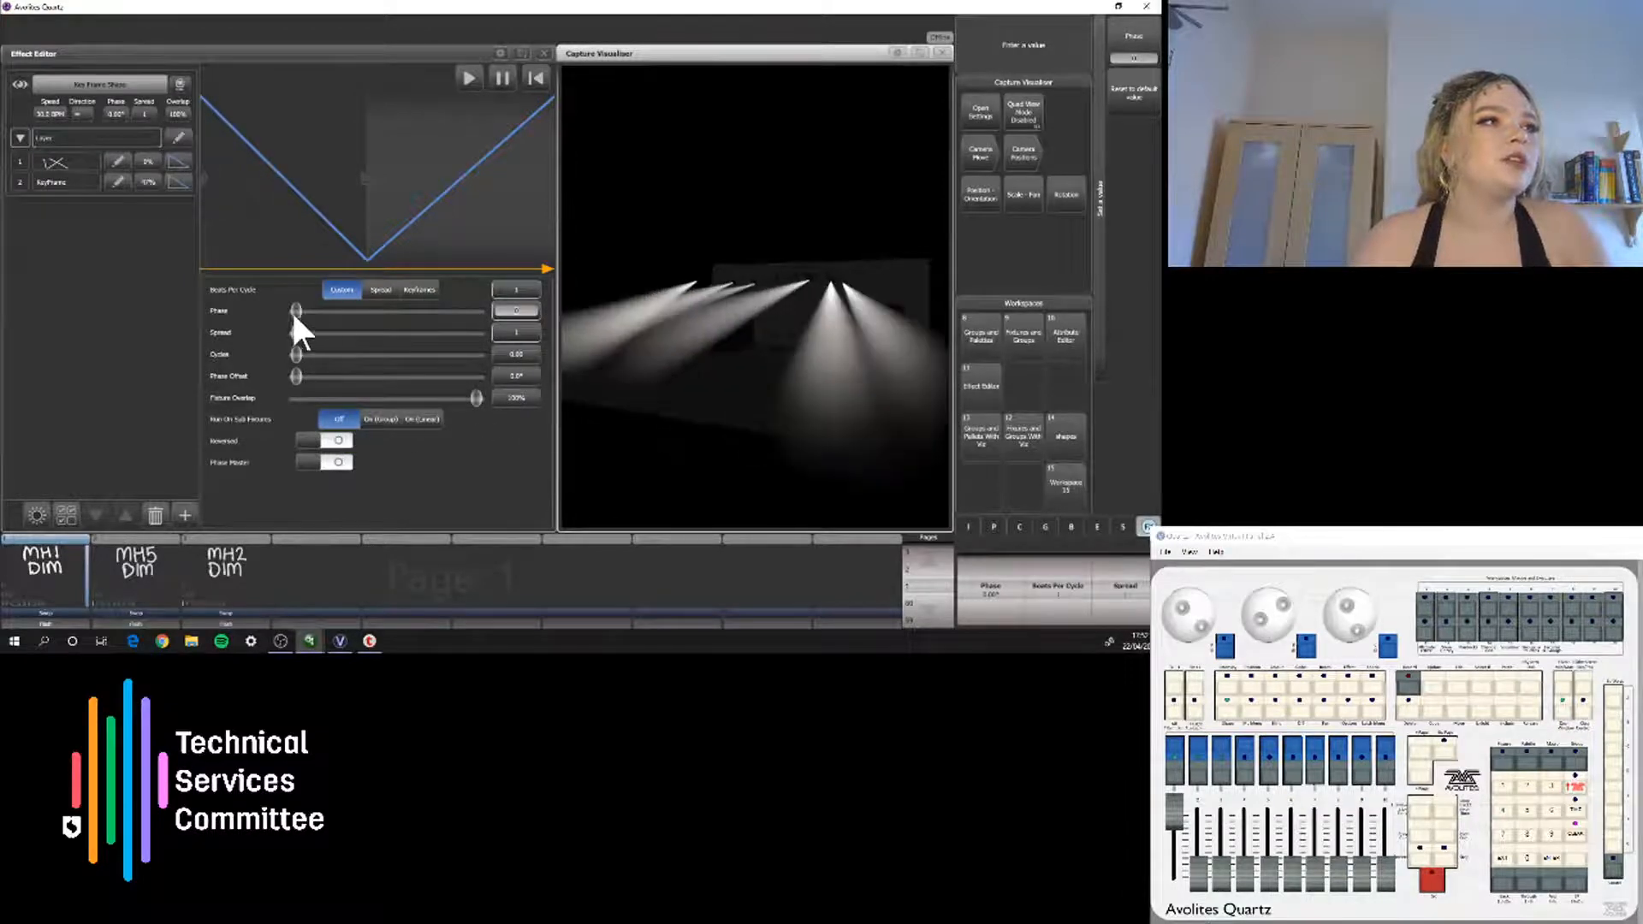
{"action": "left_click_drag", "start_coordinate": [296, 311], "coordinate": [155, 323]}
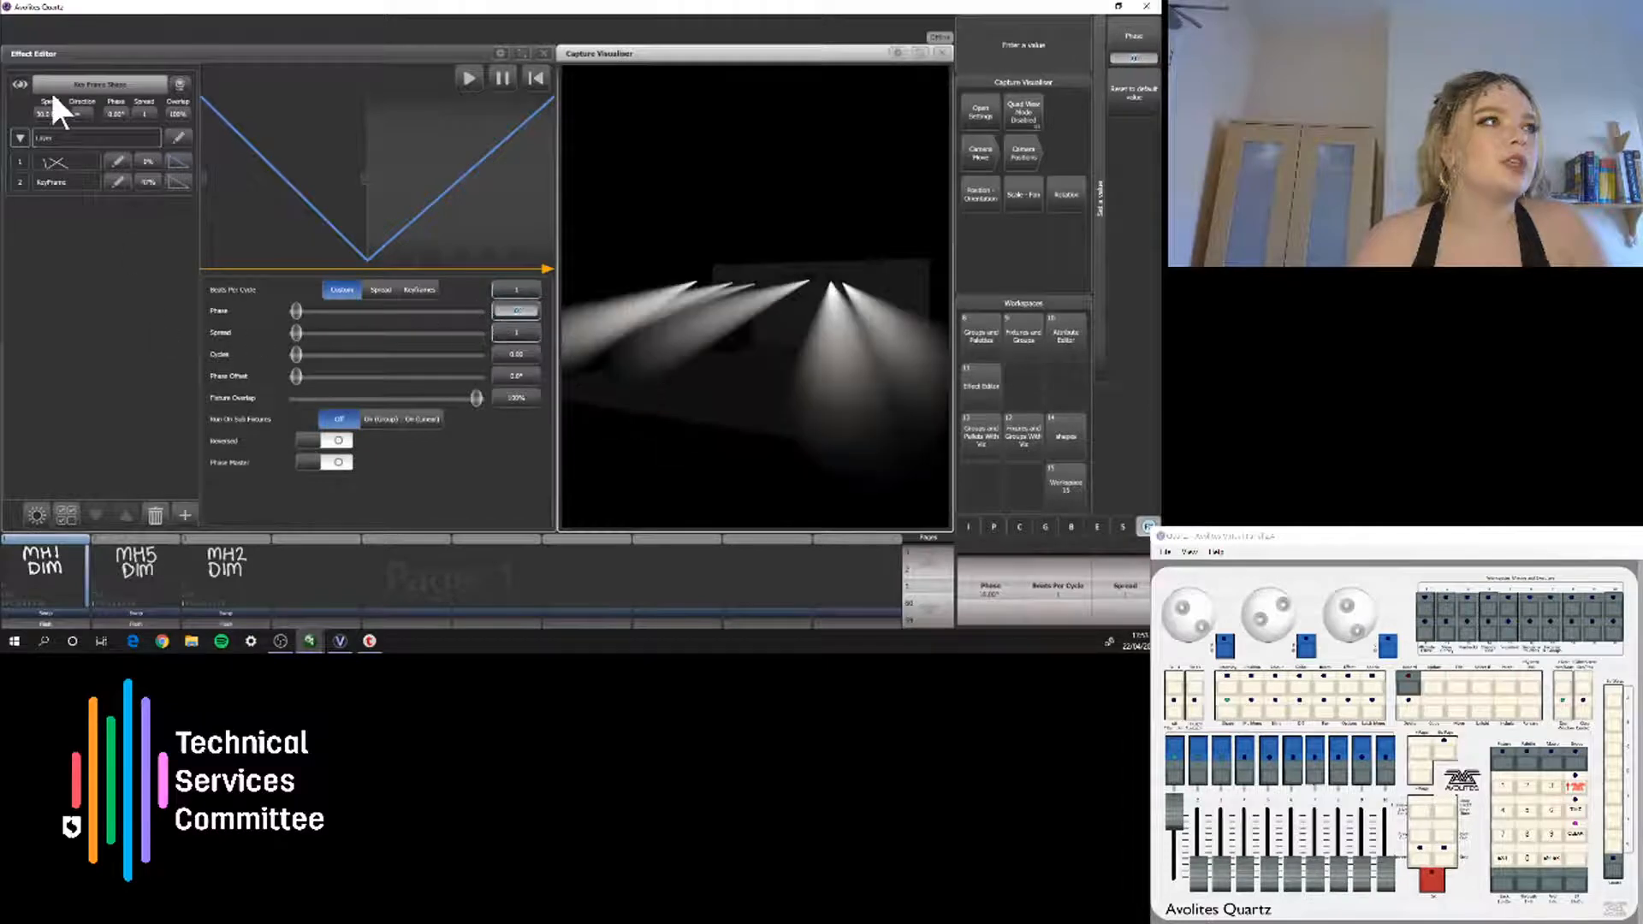
Change the curve type of the first and second key frames to Ease Both
{"action": "left_click", "coordinate": [179, 162]}
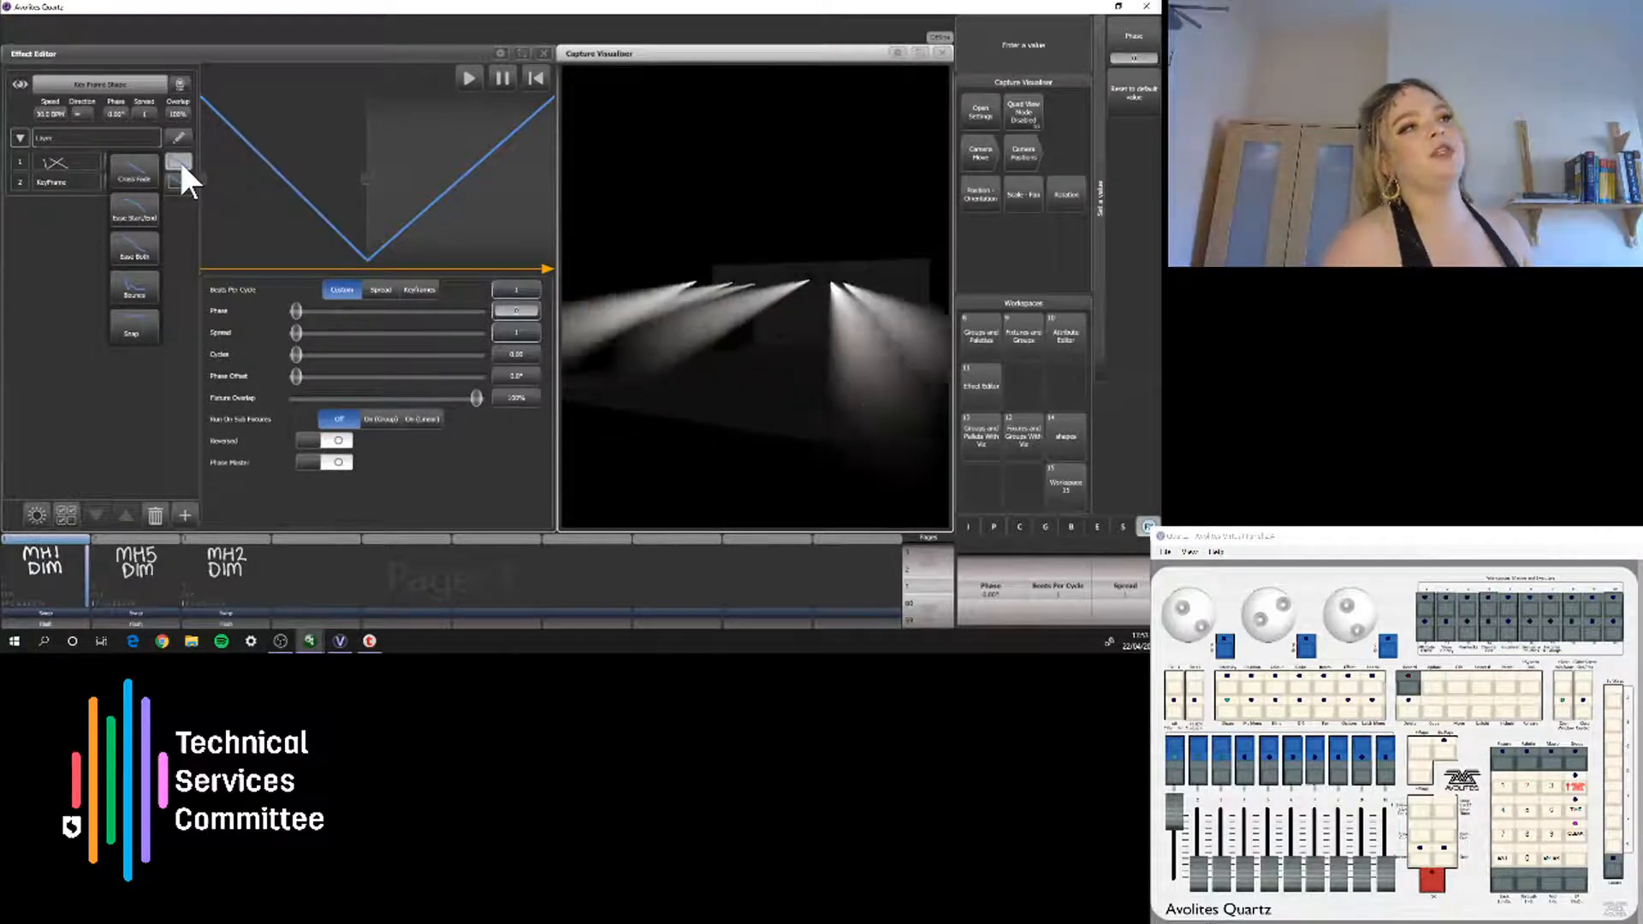
{"action": "left_click", "coordinate": [170, 260]}
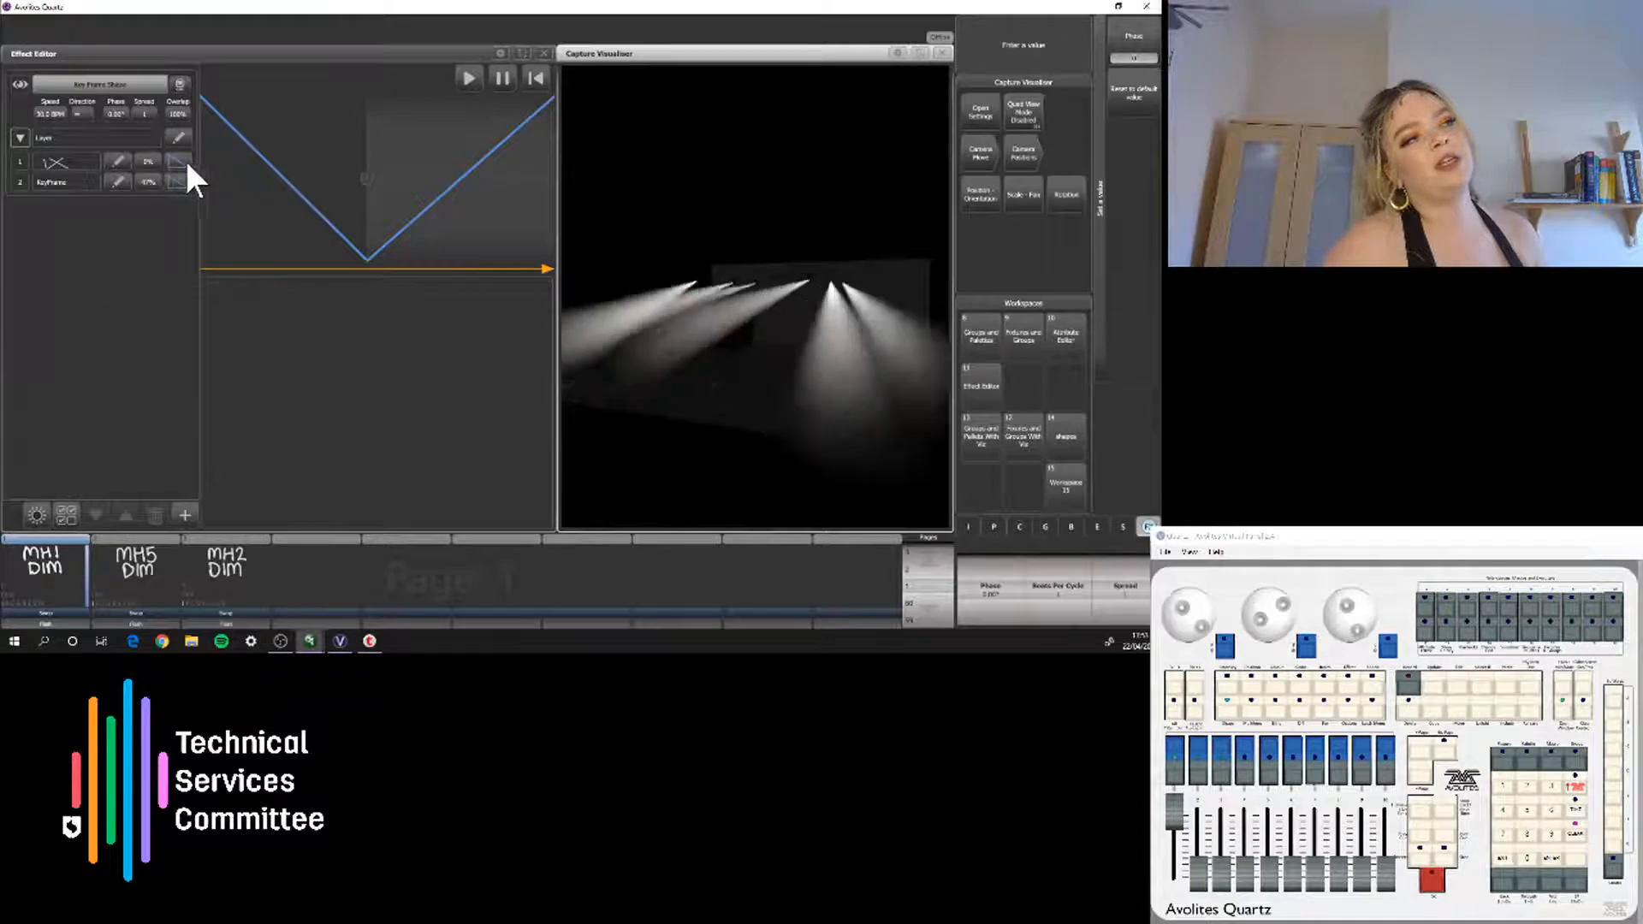
{"action": "left_click", "coordinate": [176, 162]}
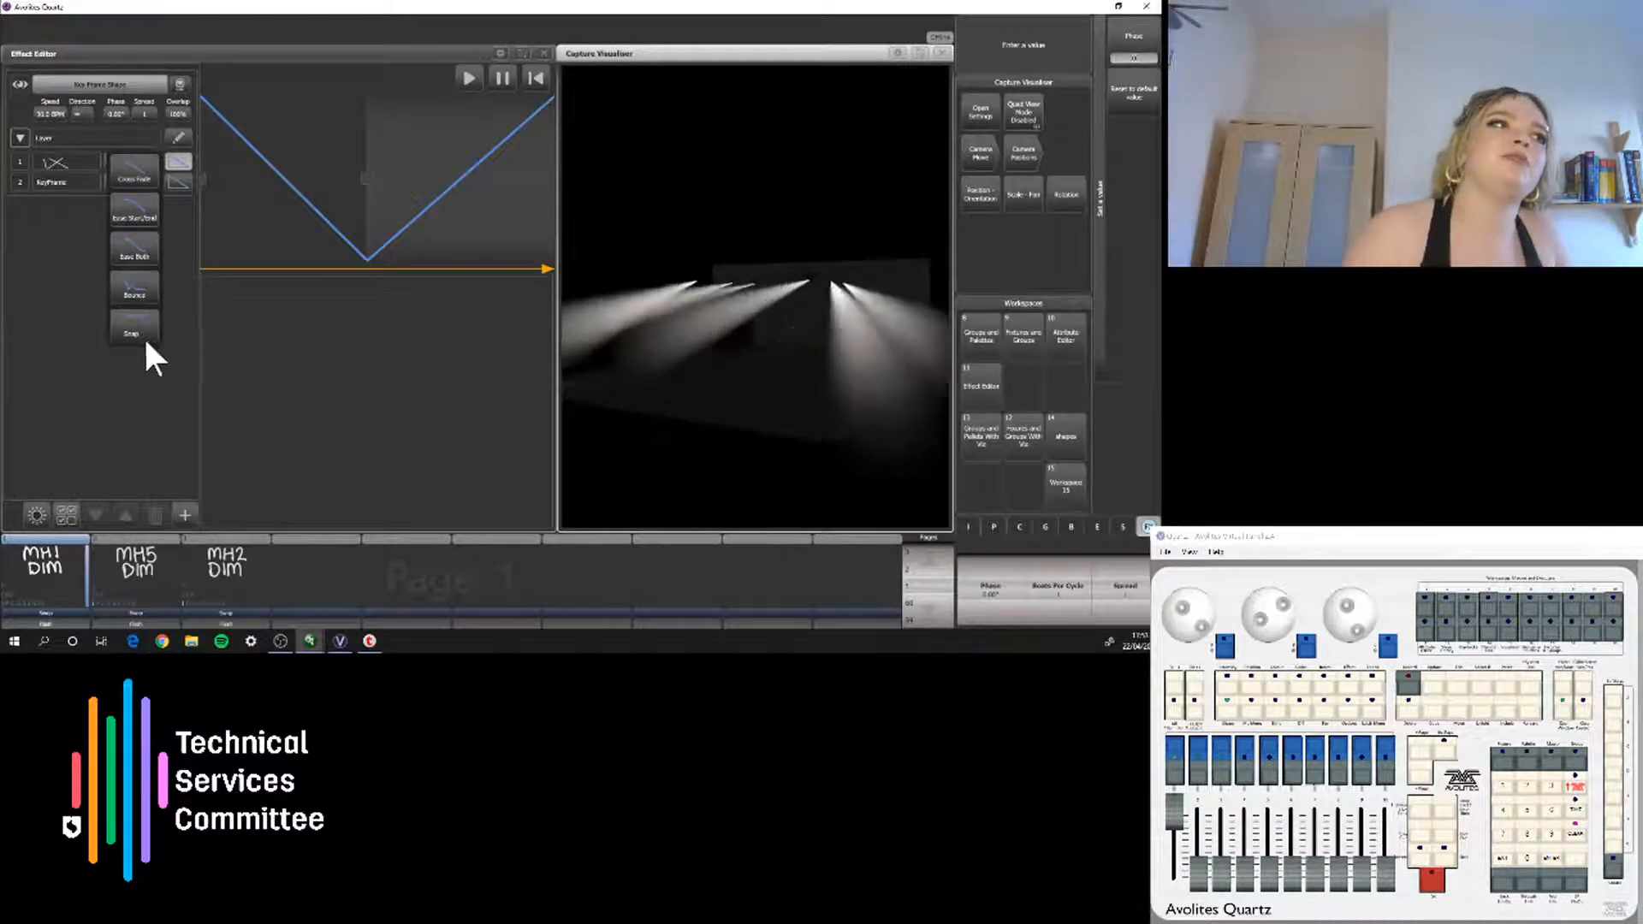
{"action": "left_click", "coordinate": [132, 257]}
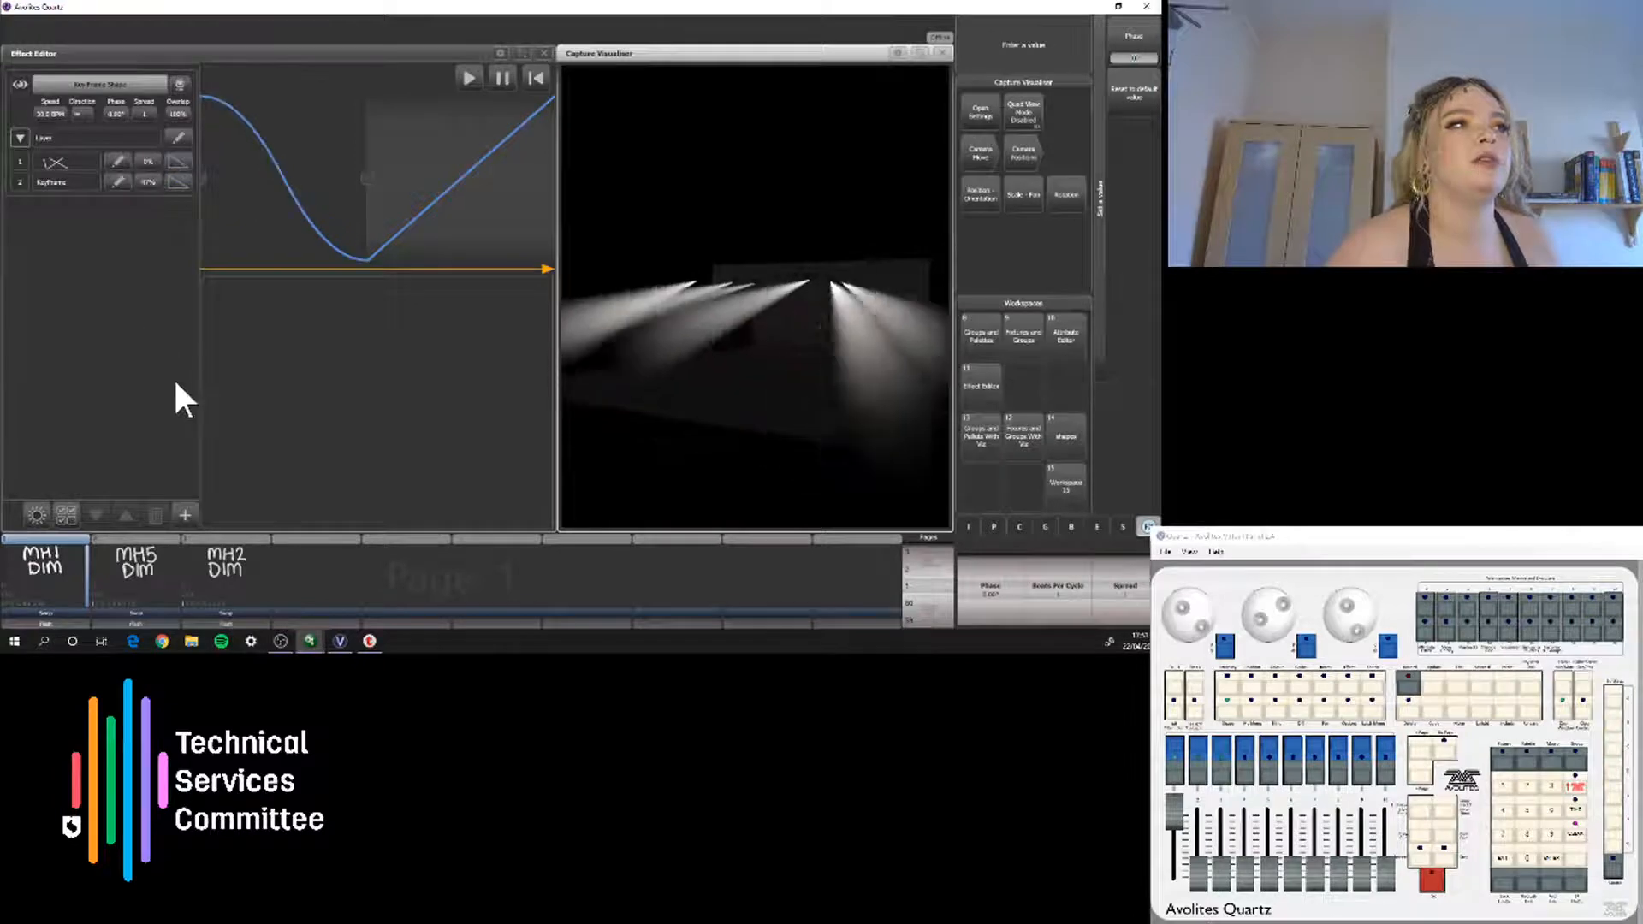
{"action": "left_click", "coordinate": [178, 181]}
{"action": "left_click", "coordinate": [147, 275]}
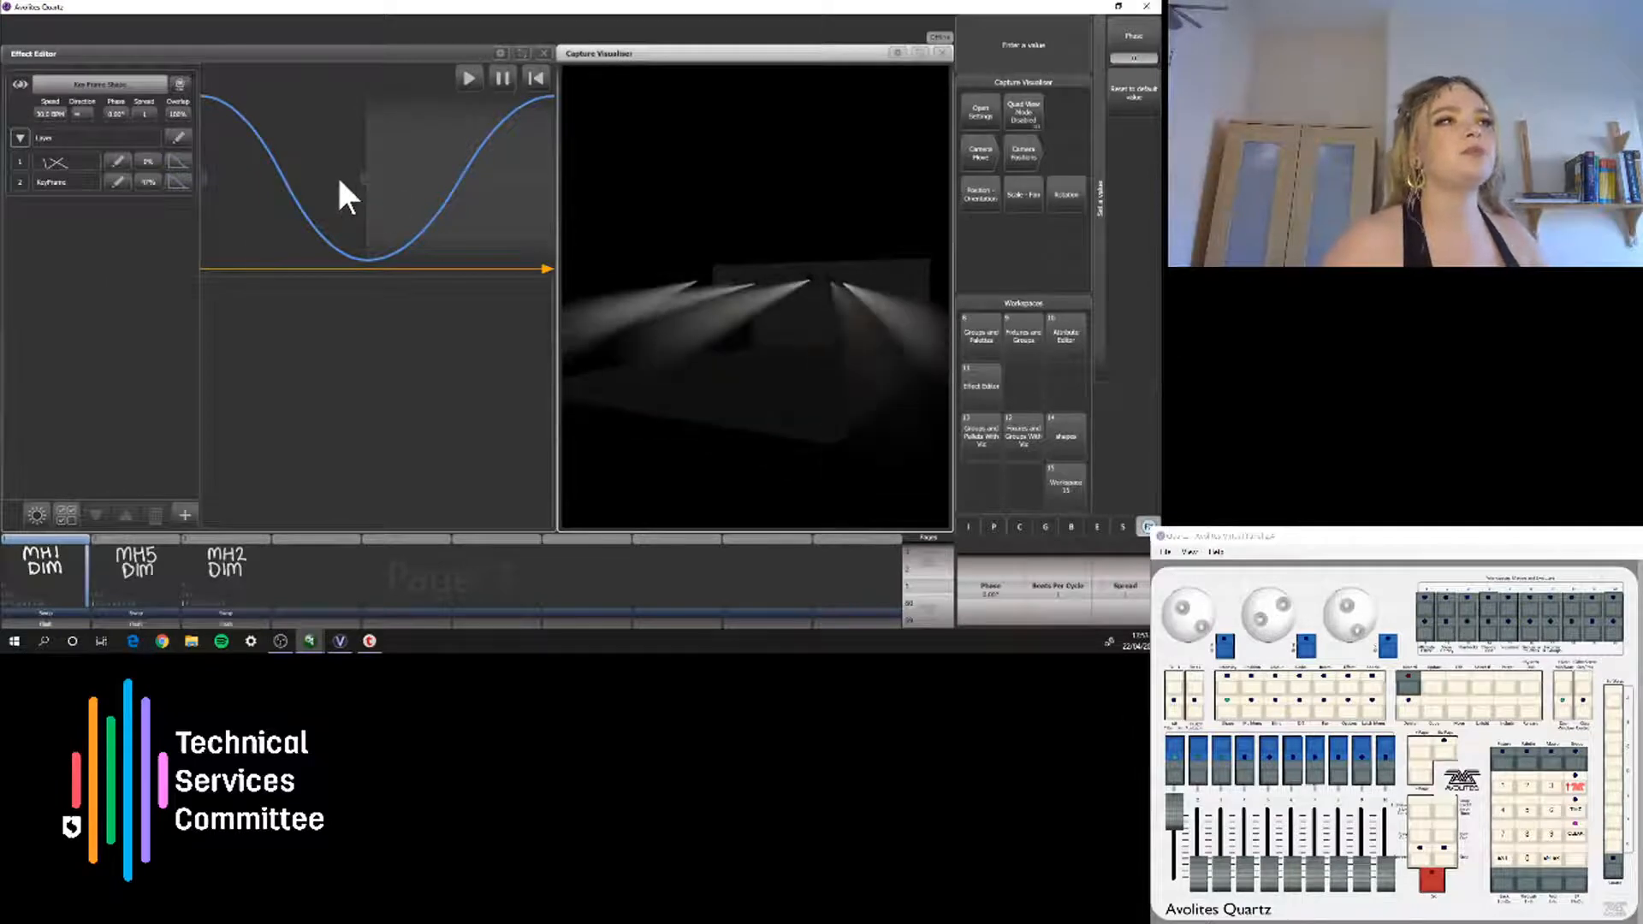
Steepen the easing of both key frame curves, bringing the second key frame's Ease Amount to -100%
{"action": "left_click", "coordinate": [277, 204]}
{"action": "left_click_drag", "start_coordinate": [269, 151], "coordinate": [311, 0]}
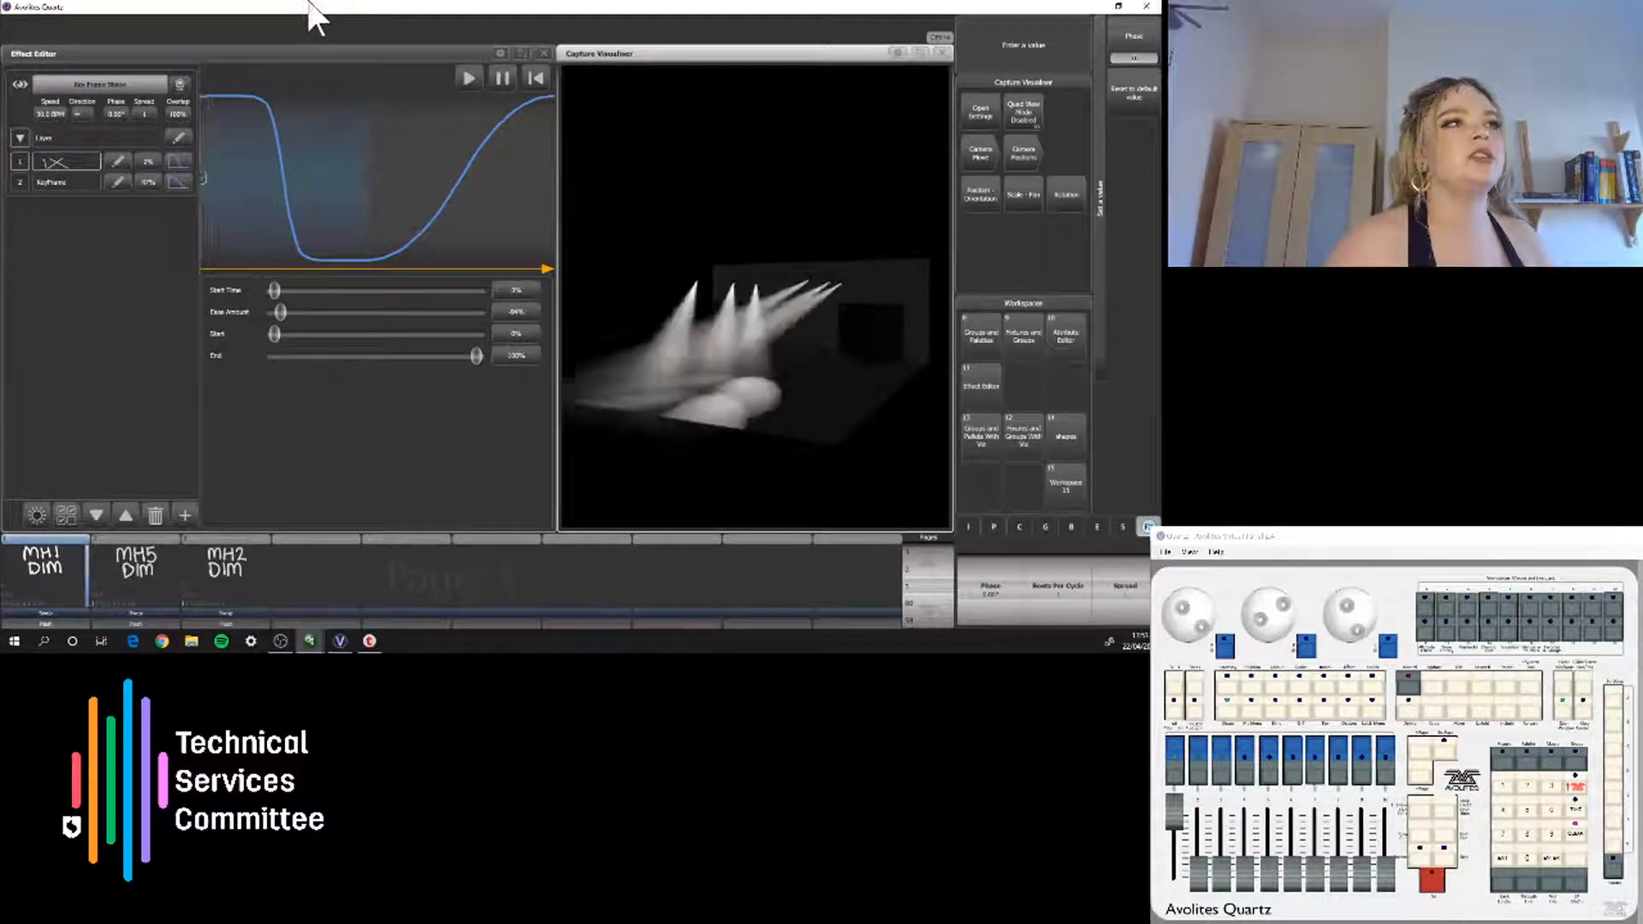
{"action": "left_click", "coordinate": [475, 261]}
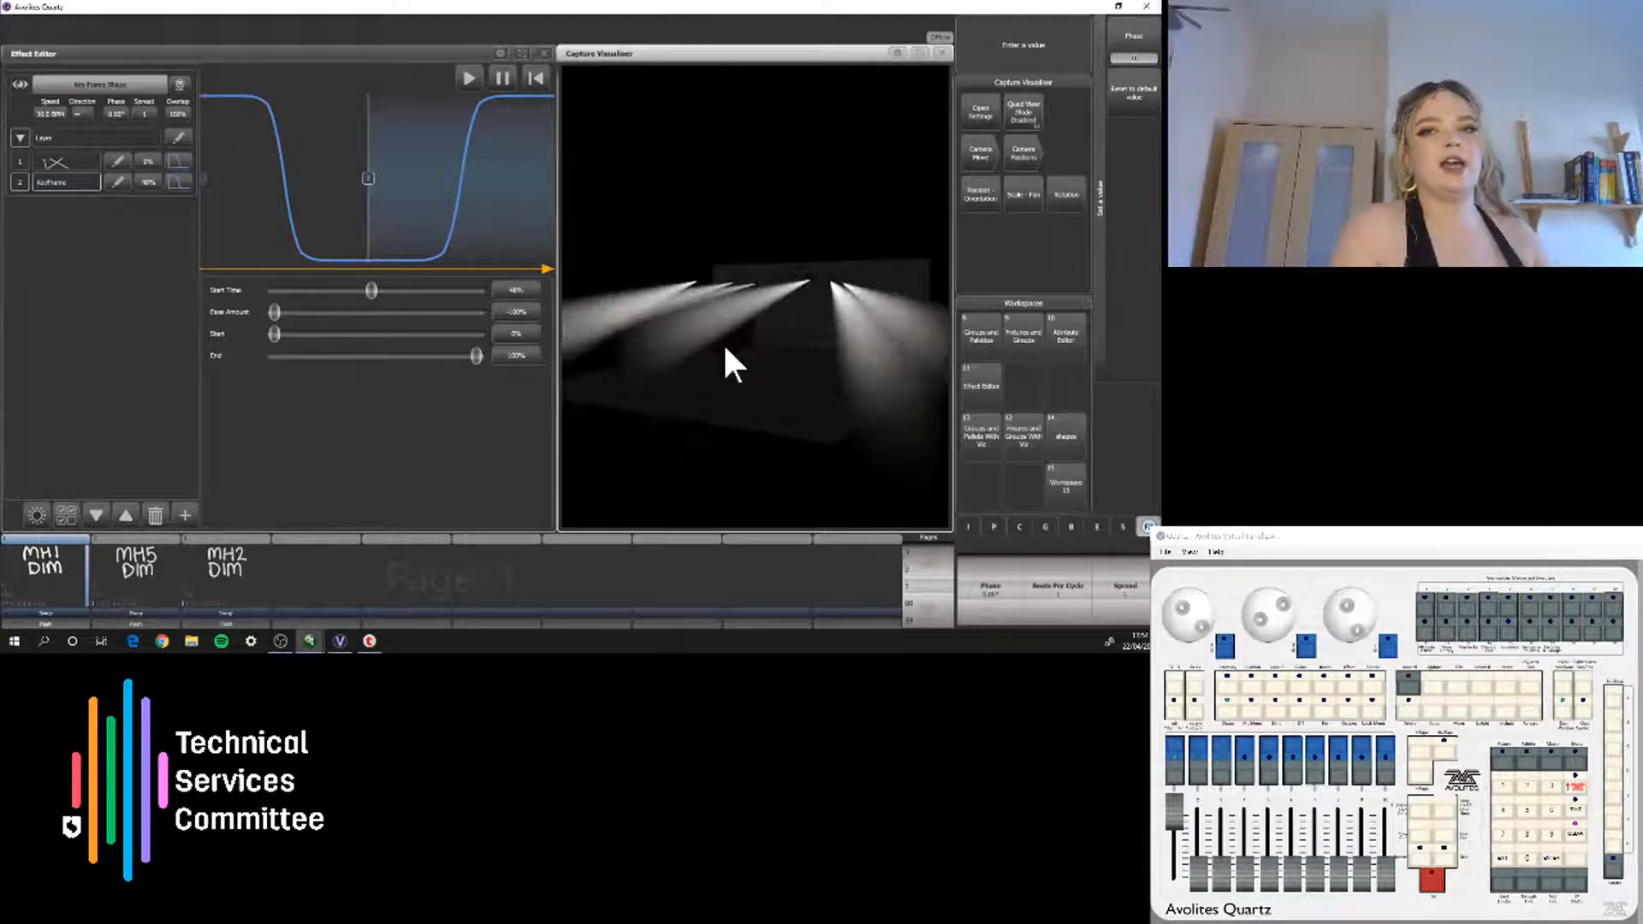
Change the curve type of both key frames to Snap
{"action": "left_click", "coordinate": [183, 159]}
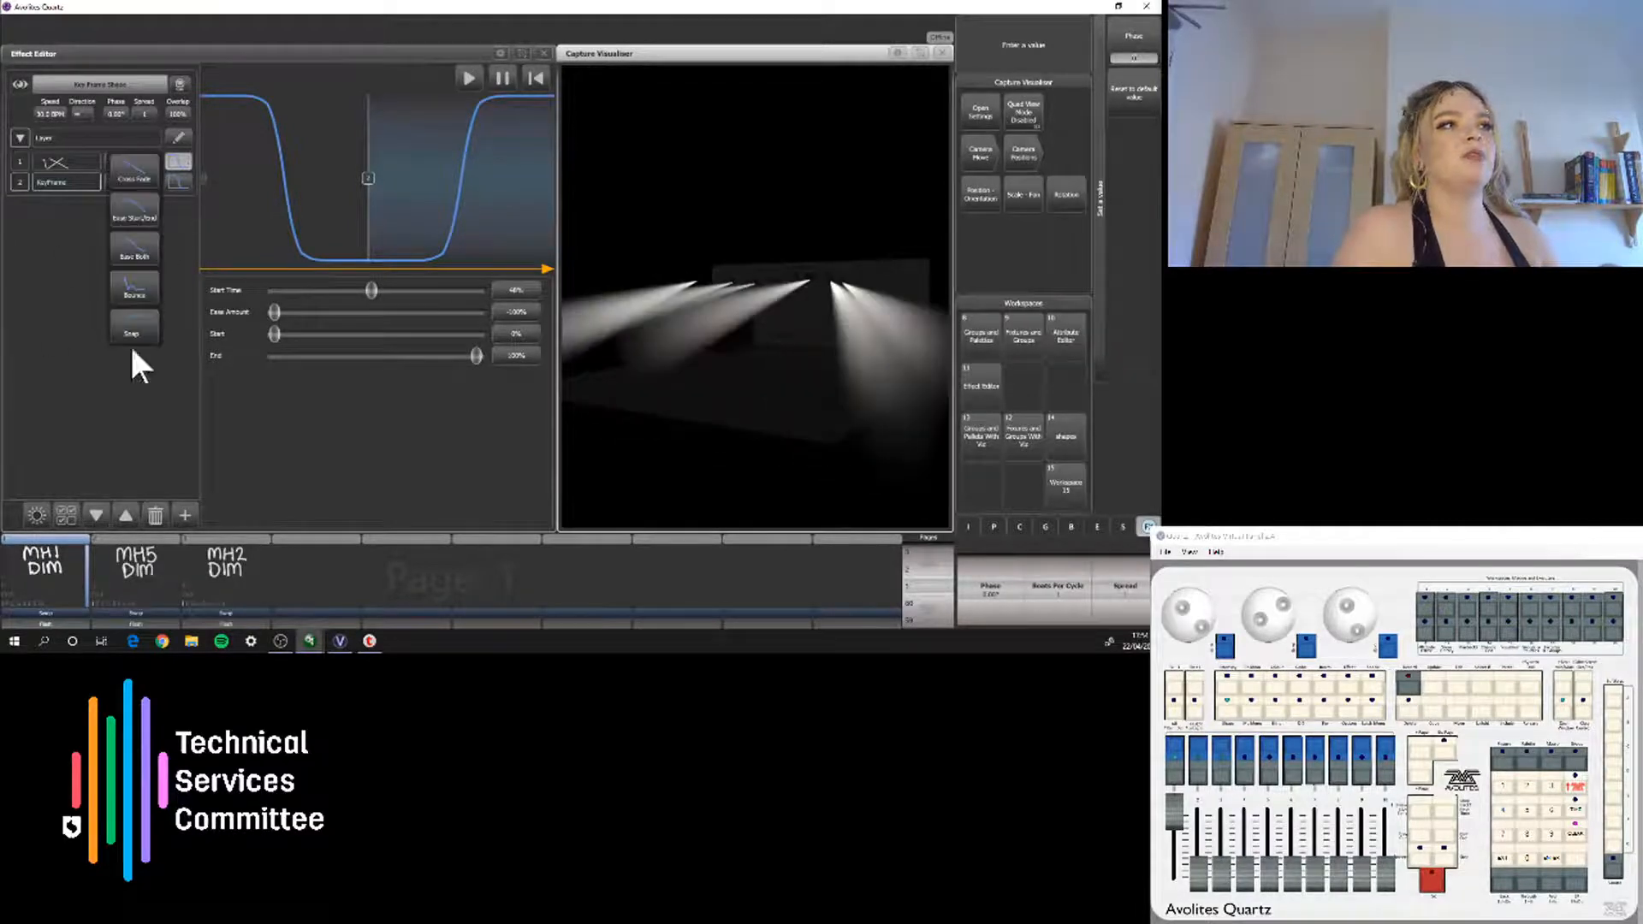
{"action": "left_click", "coordinate": [126, 319]}
{"action": "left_click", "coordinate": [176, 183]}
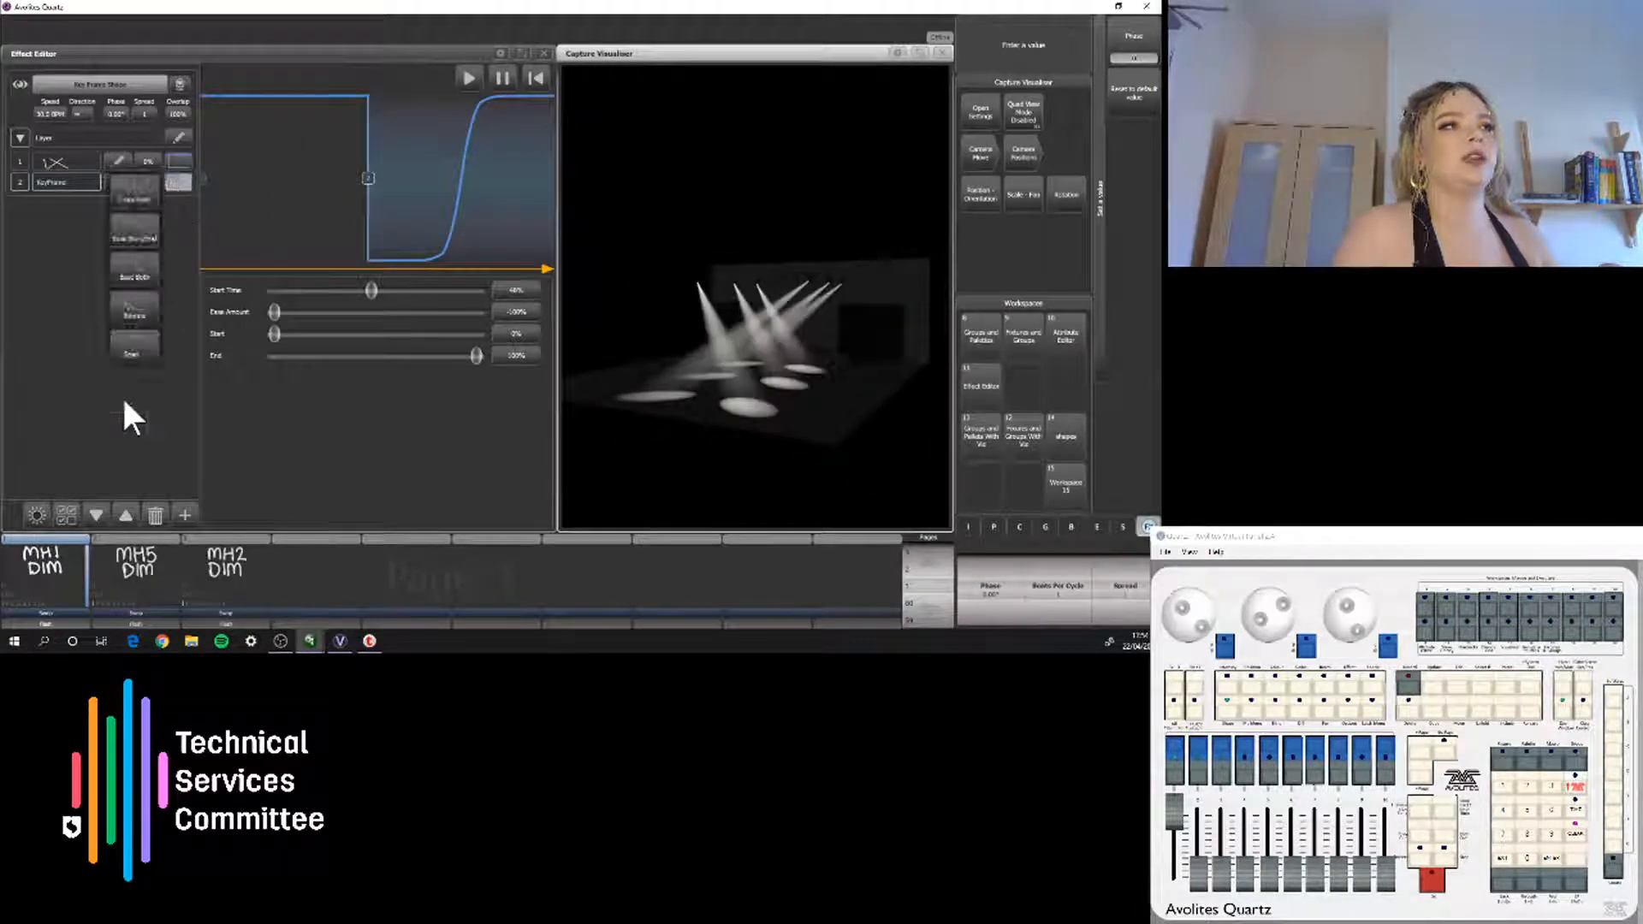
{"action": "left_click", "coordinate": [132, 342]}
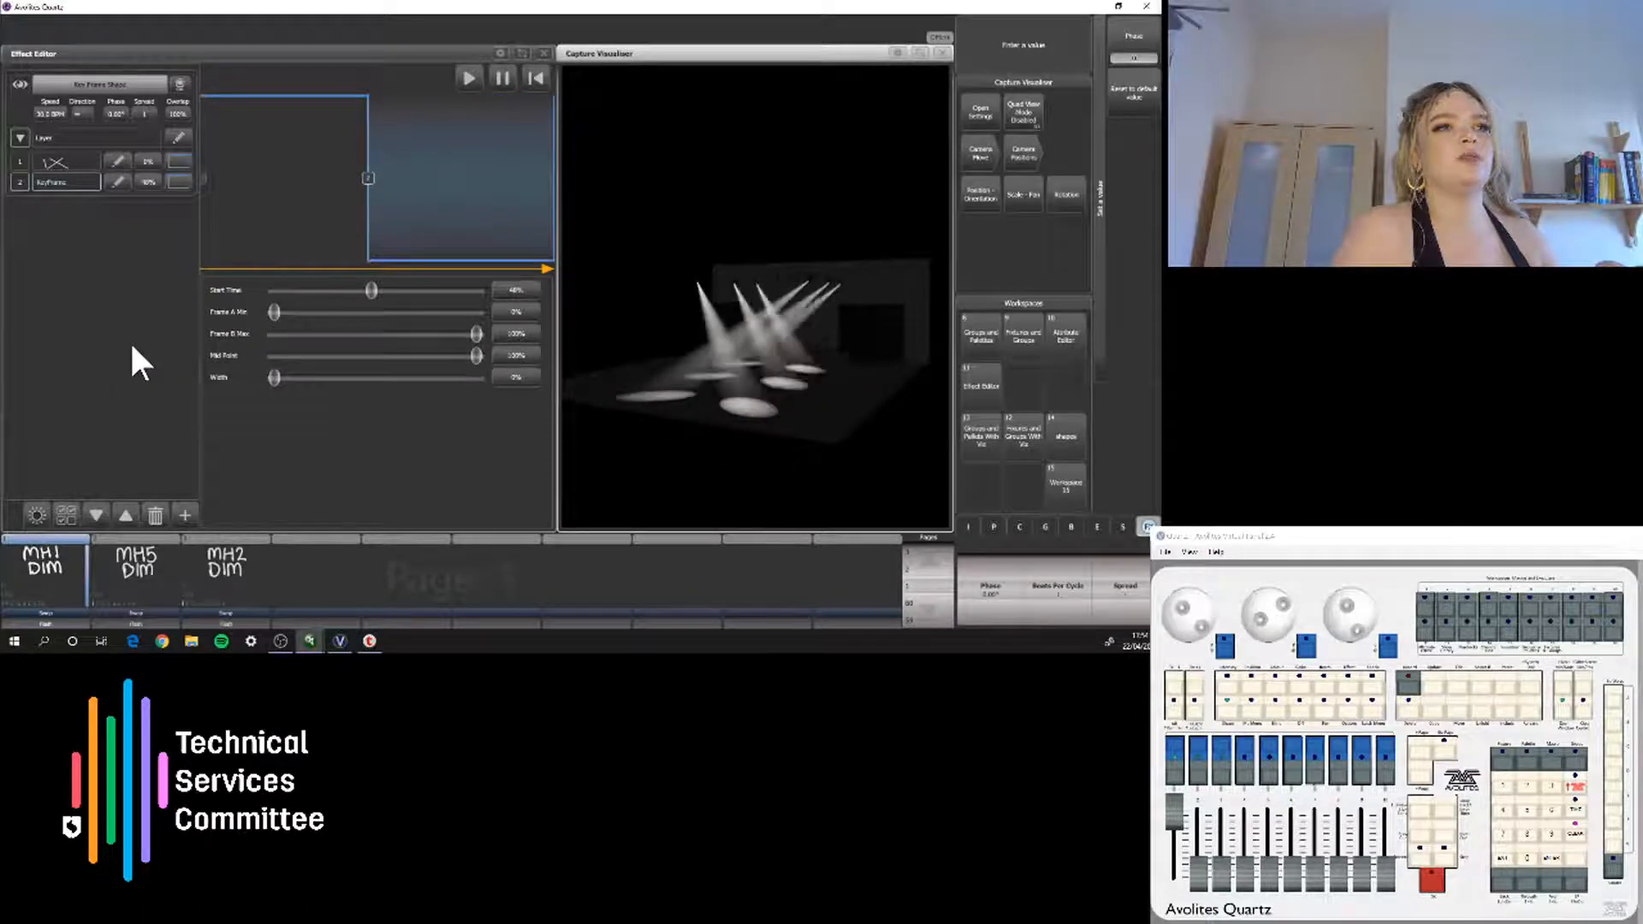
Switch both key frames' curves from Snap back to Ease Both
{"action": "left_click", "coordinate": [171, 161]}
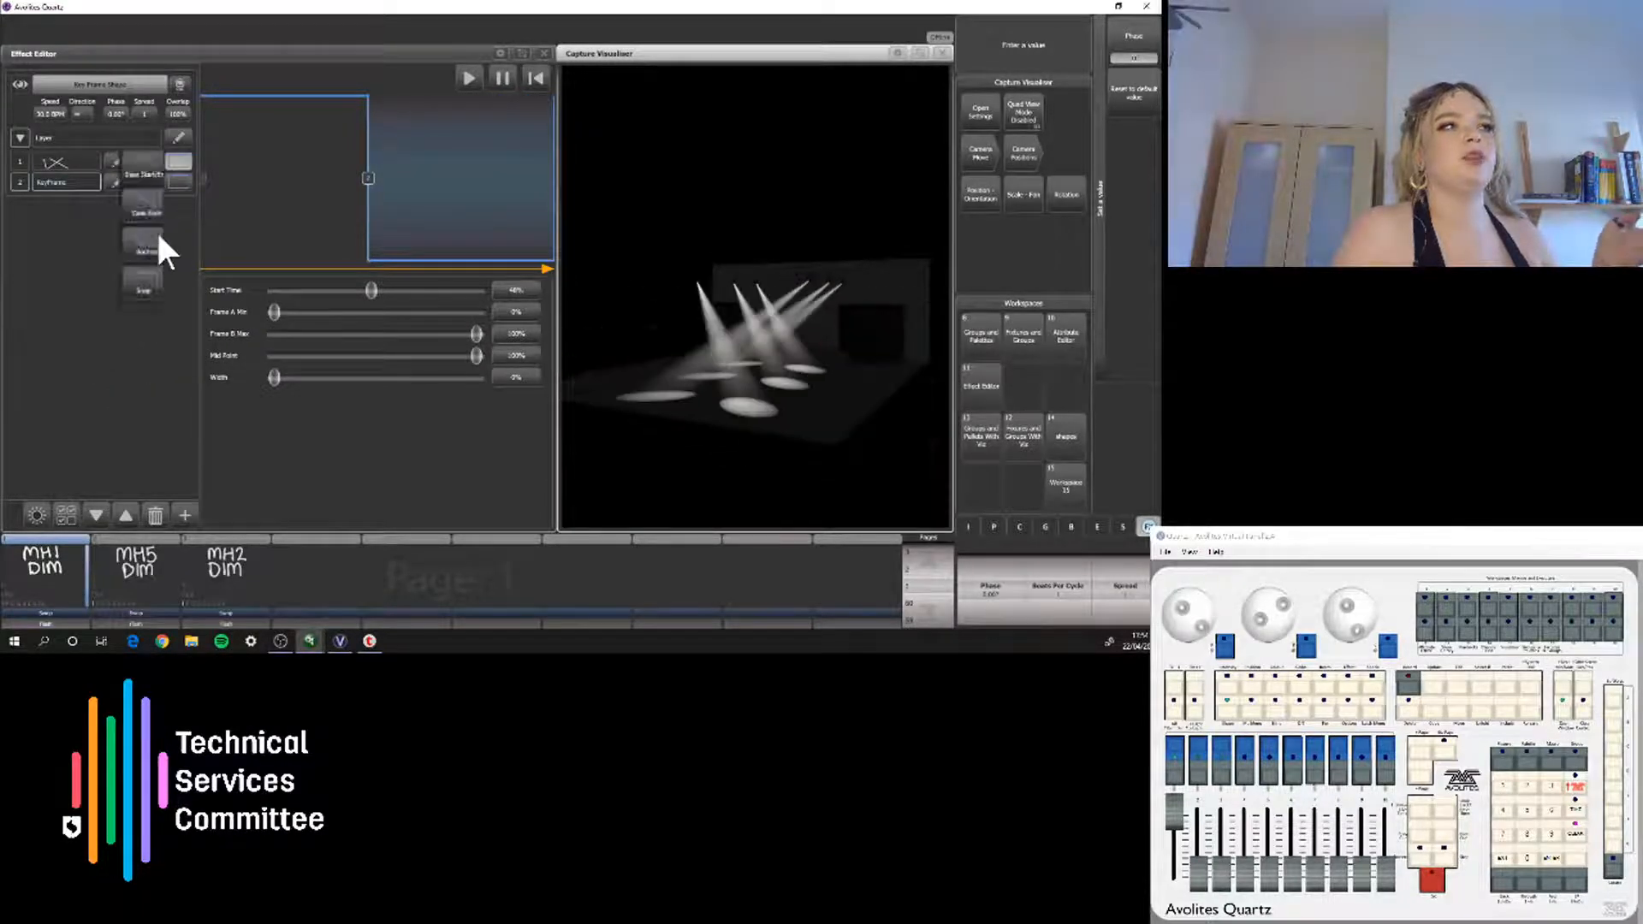
{"action": "left_click", "coordinate": [130, 244]}
{"action": "left_click", "coordinate": [176, 180]}
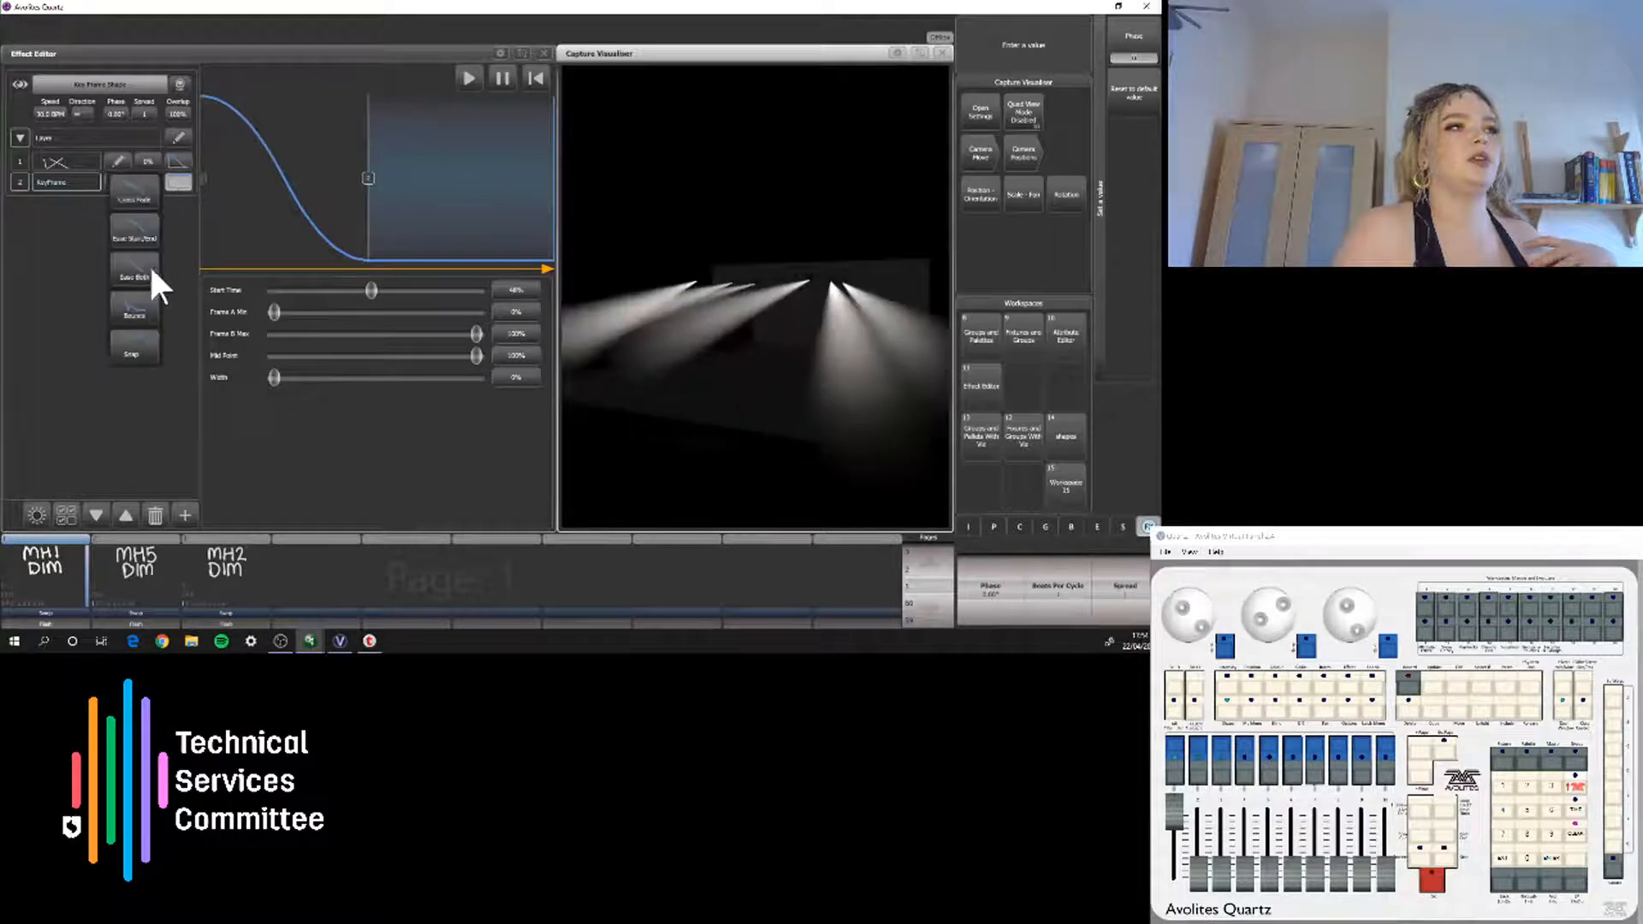
{"action": "left_click", "coordinate": [142, 229]}
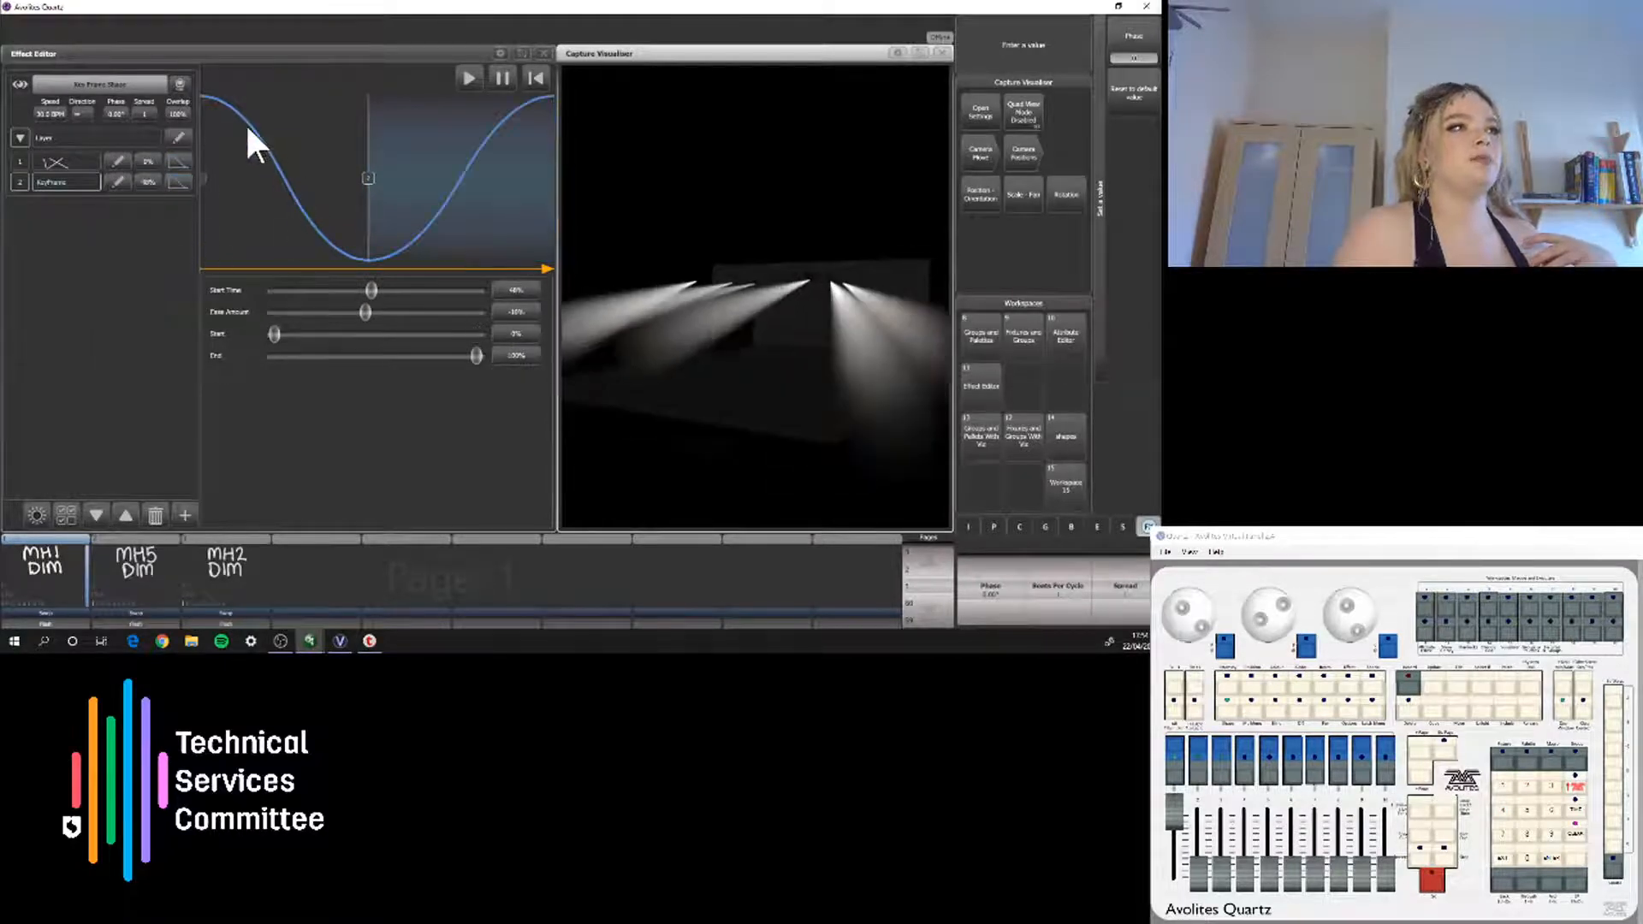
Steepen both eased curves in the graph, leaving the second key frame's Ease Amount at about -76%, and deselect the key frame
{"action": "left_click_drag", "start_coordinate": [248, 128], "coordinate": [261, 28]}
{"action": "left_click_drag", "start_coordinate": [445, 226], "coordinate": [488, 466]}
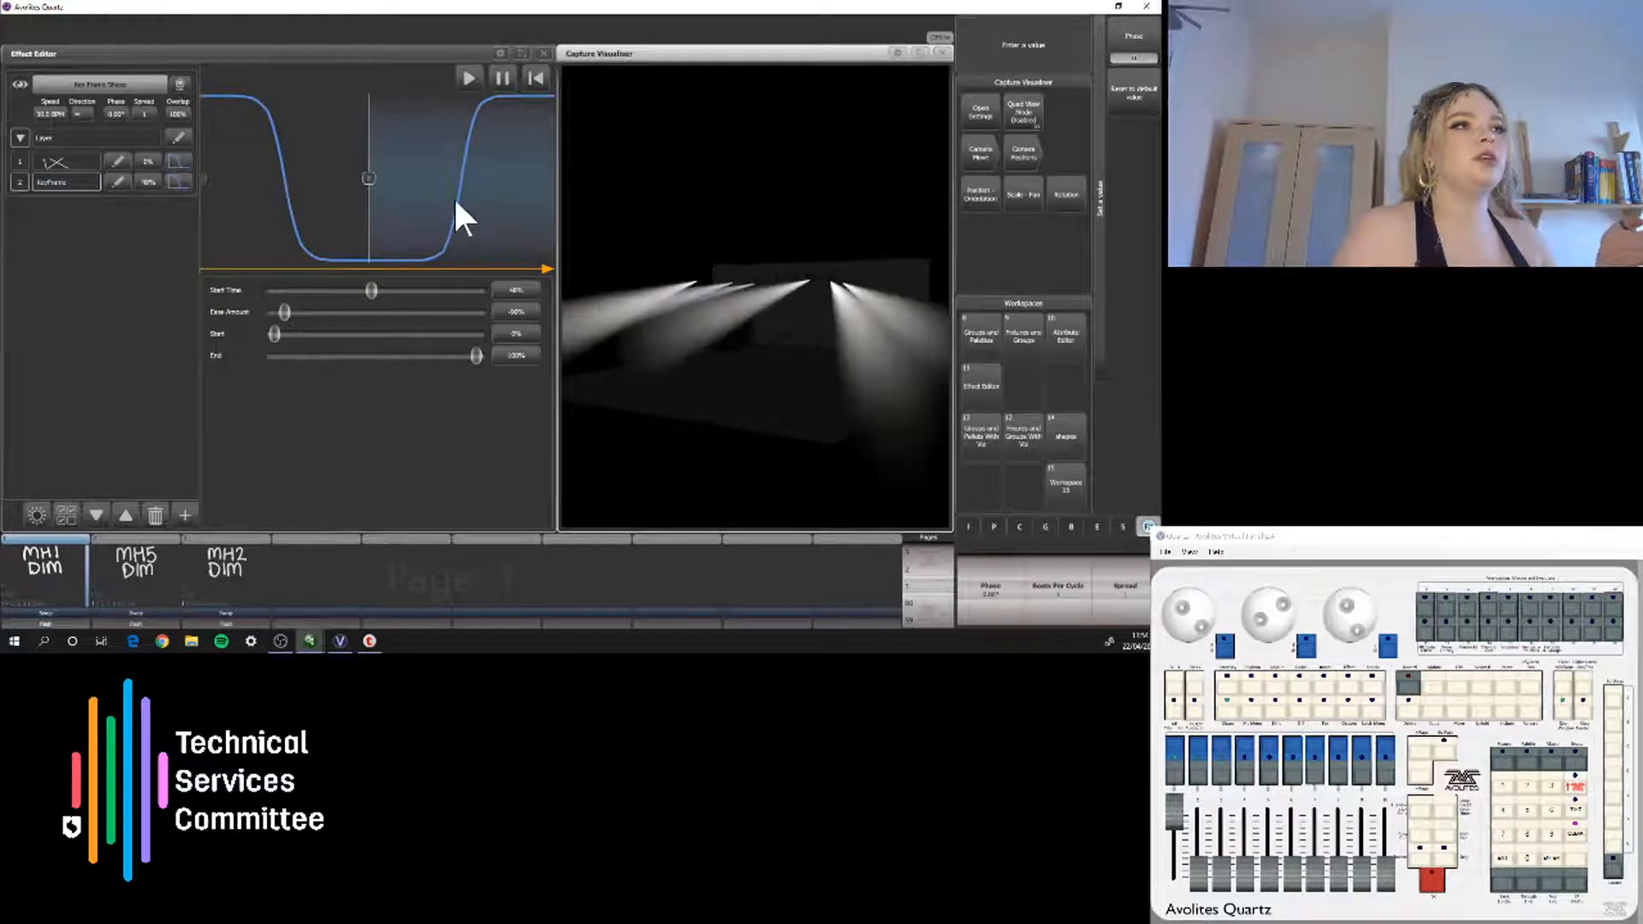
{"action": "left_click_drag", "start_coordinate": [451, 214], "coordinate": [451, 191]}
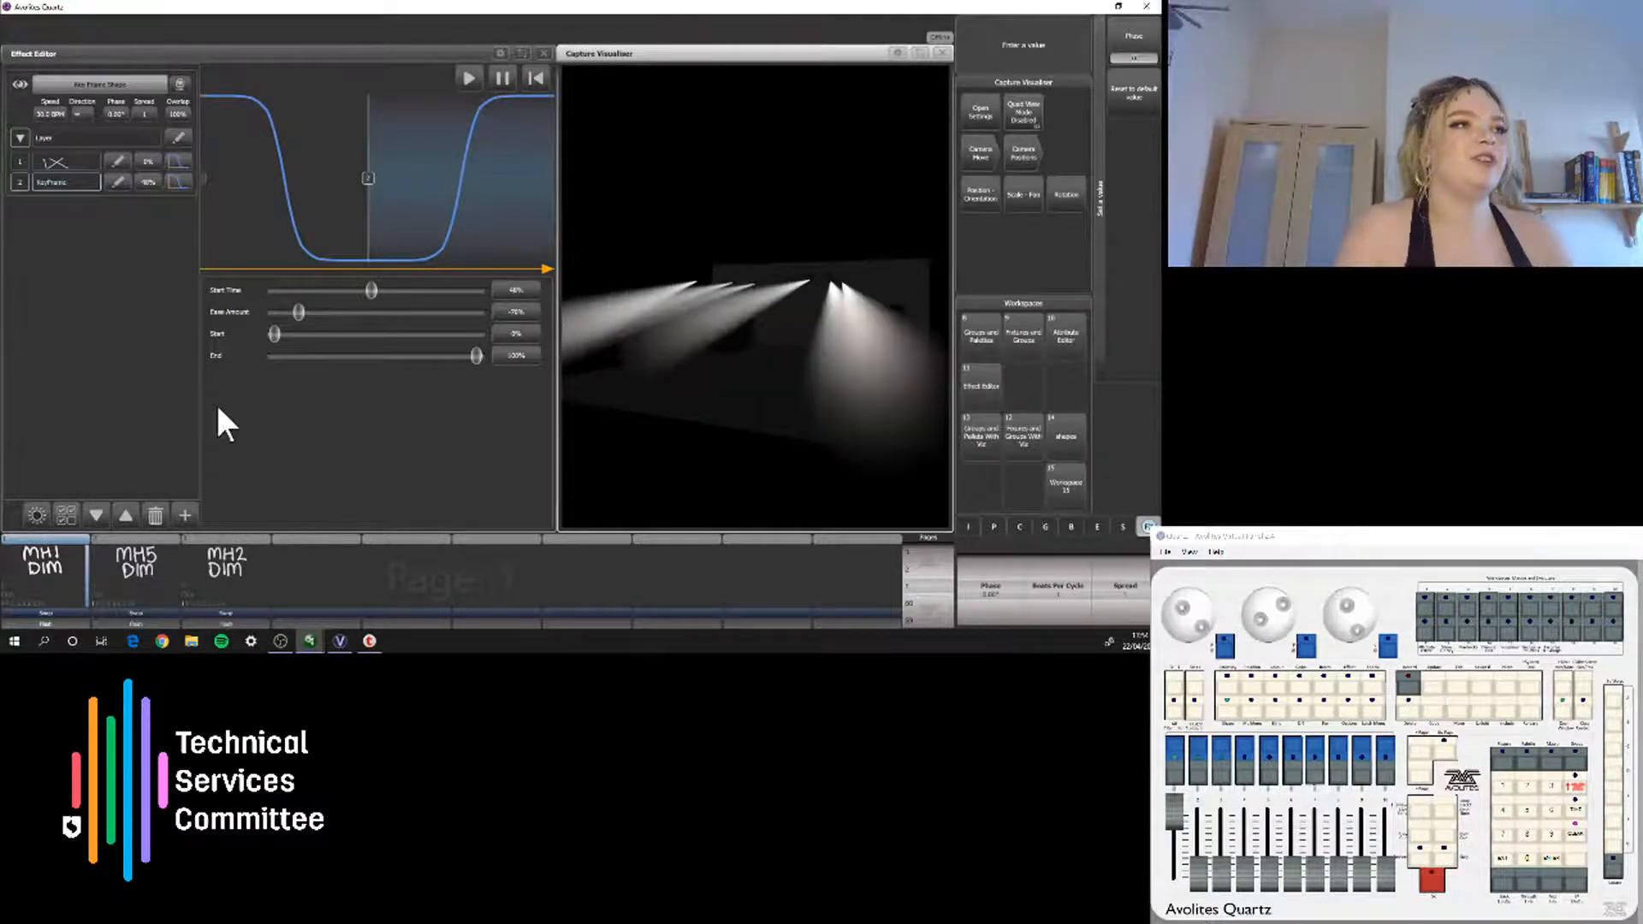
{"action": "left_click", "coordinate": [134, 404]}
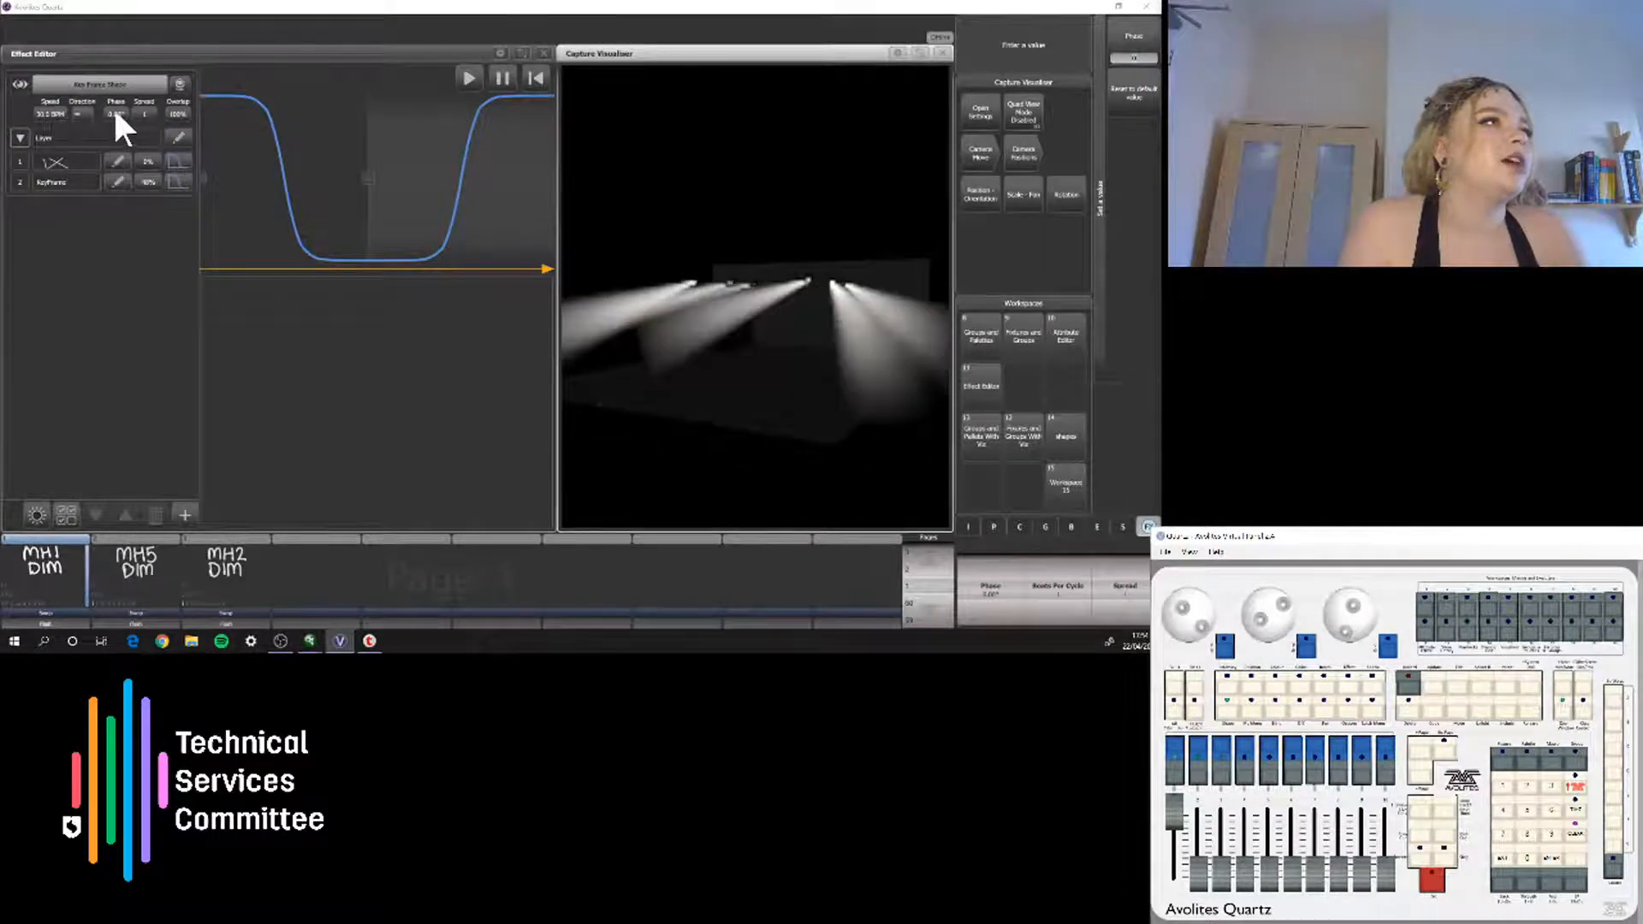
Try a lower fixture Overlap for the key frame shape and return it to 100%
{"action": "left_click", "coordinate": [176, 110]}
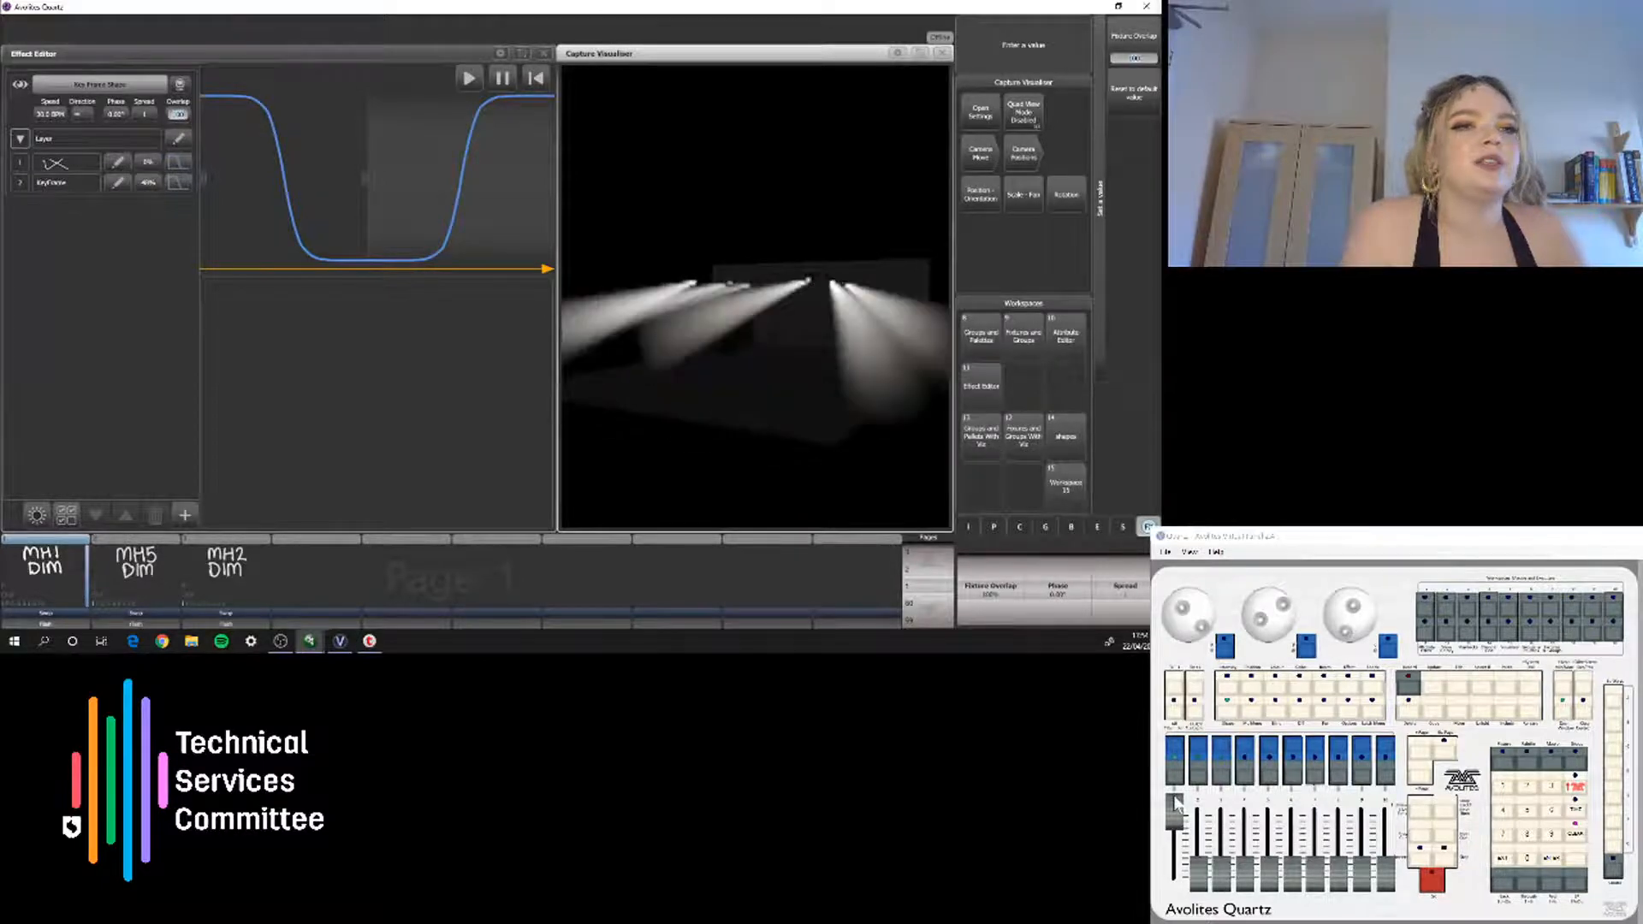
{"action": "scroll", "coordinate": [1189, 616], "scroll_direction": "down", "scroll_amount": 5}
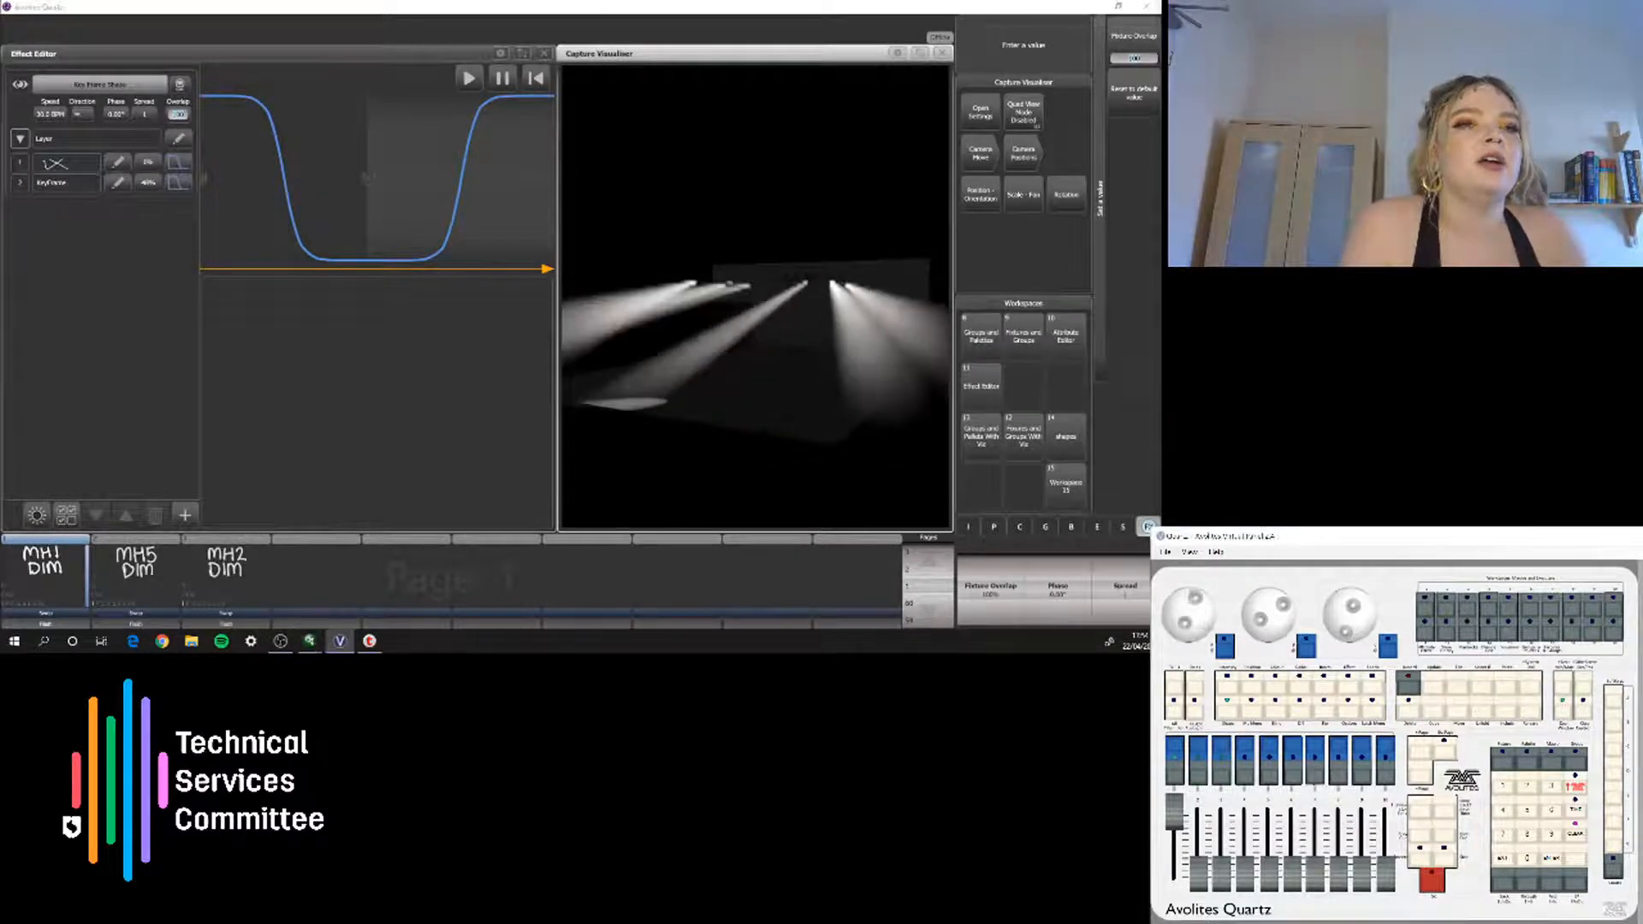
{"action": "scroll", "coordinate": [1189, 615], "scroll_direction": "up", "scroll_amount": 5}
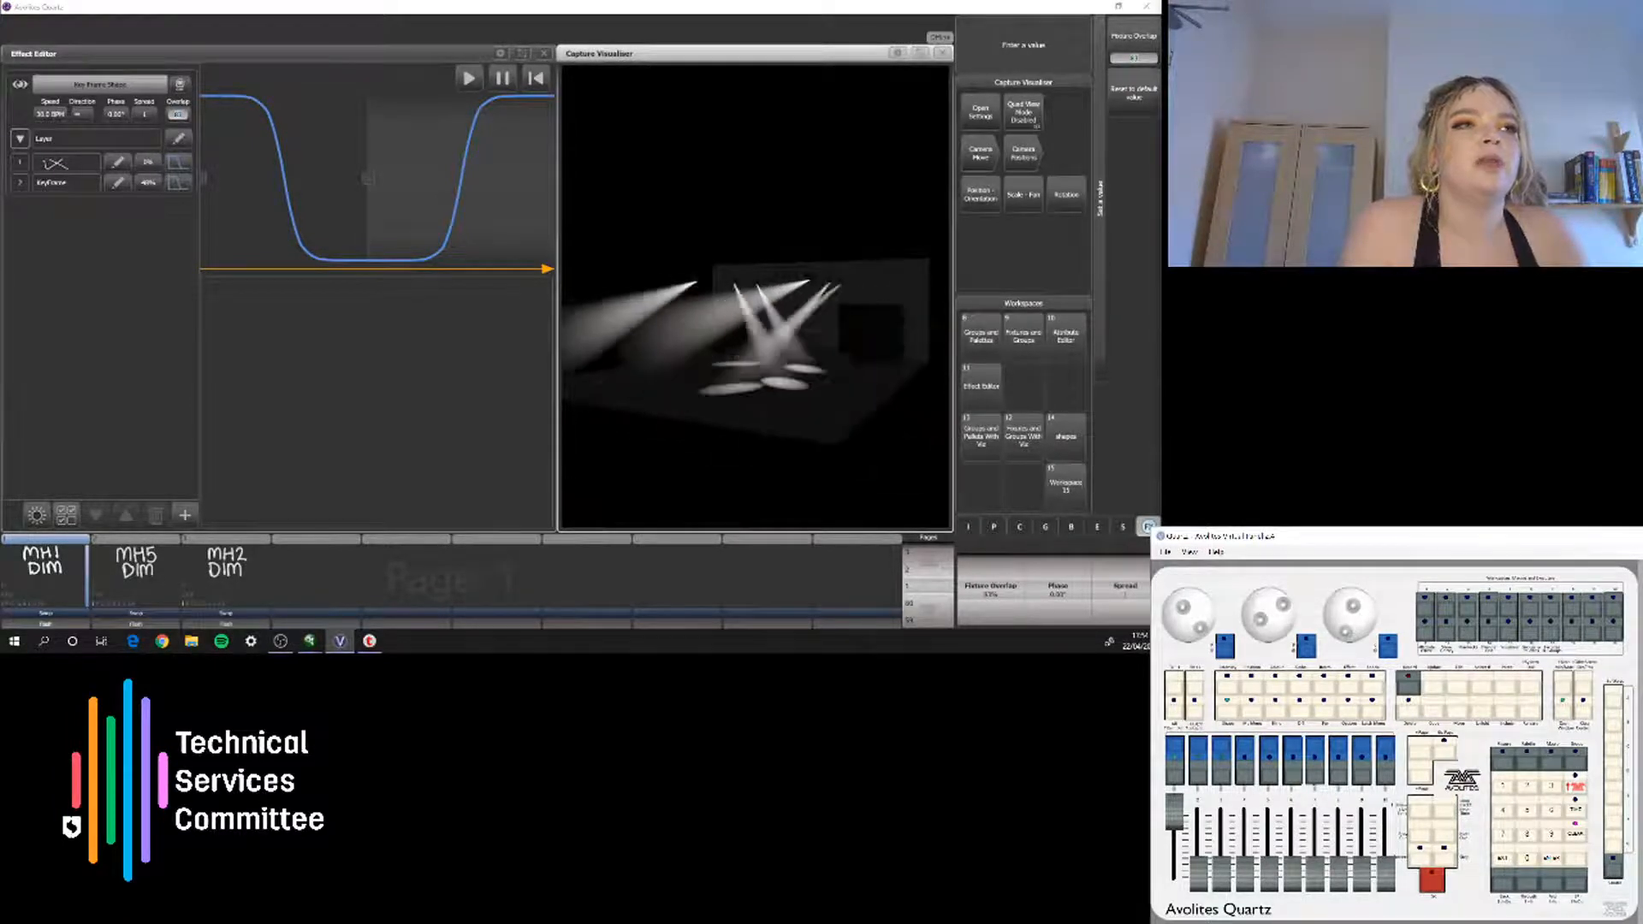
{"action": "scroll", "coordinate": [1189, 616], "scroll_direction": "up", "scroll_amount": 8}
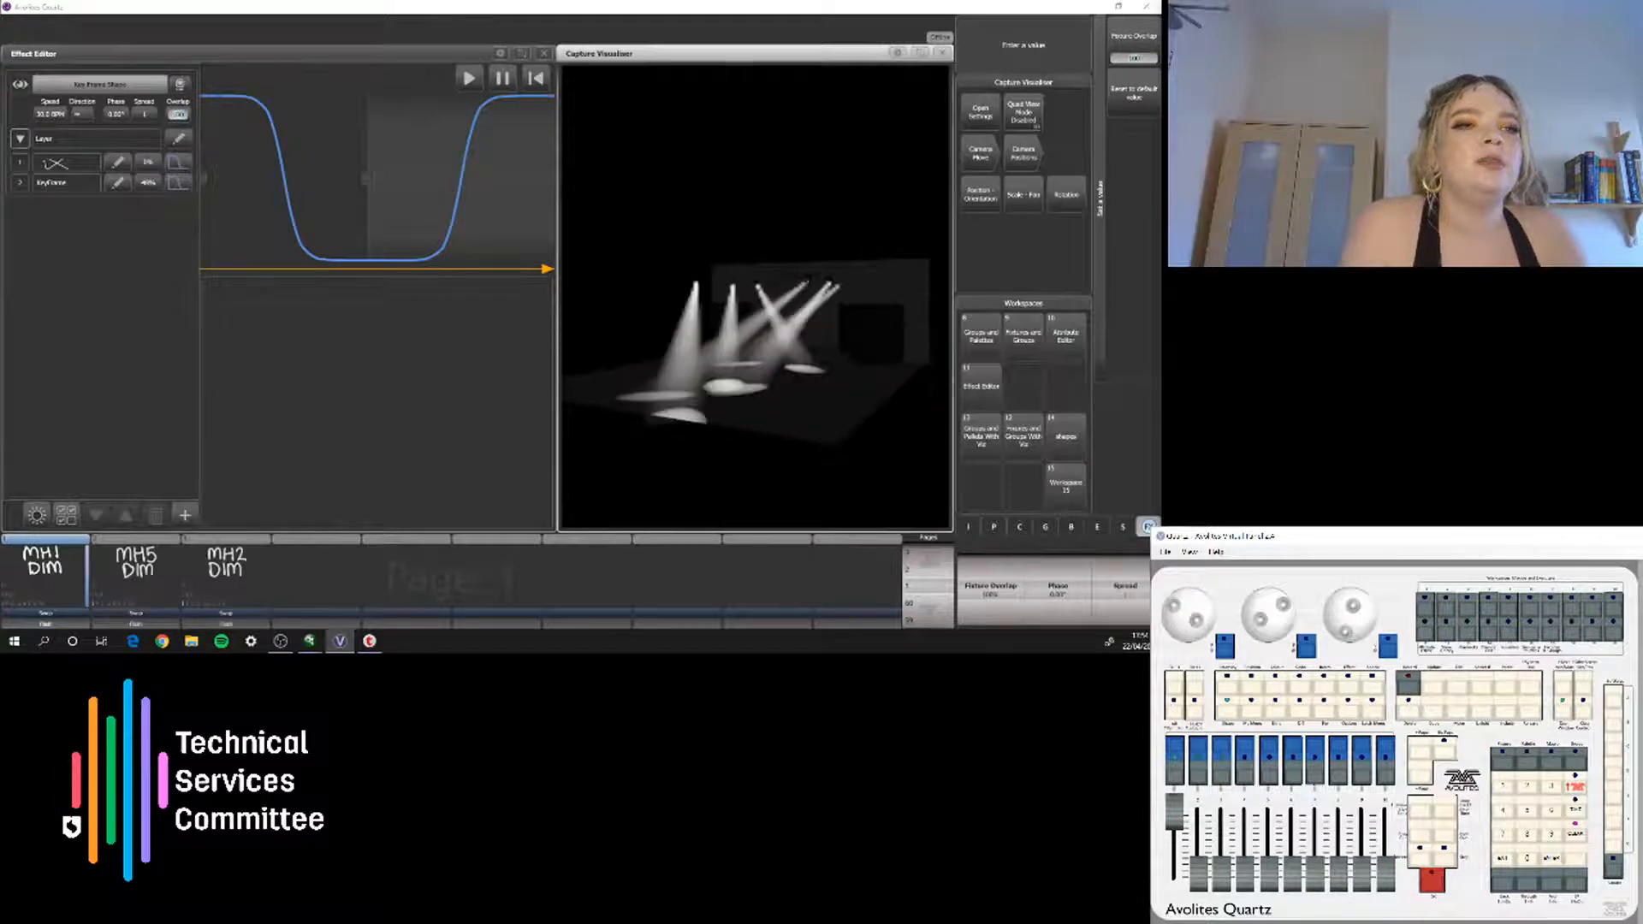
Look through the shape's Spread, Direction and Speed settings and the effects and layers available to add
{"action": "left_click", "coordinate": [147, 114]}
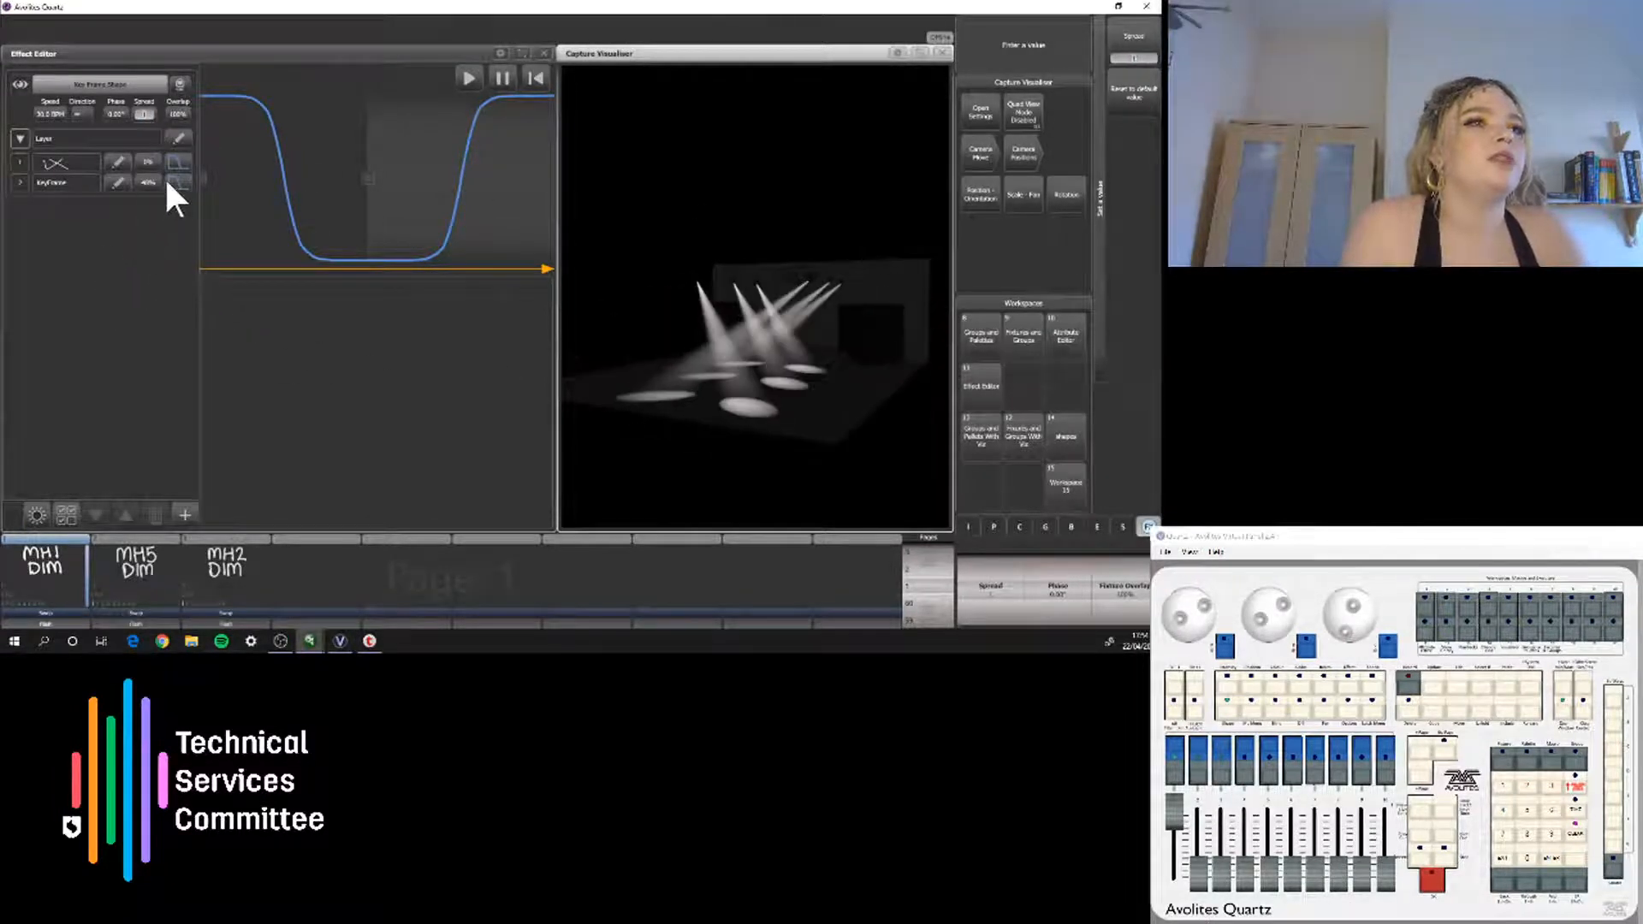
{"action": "left_click", "coordinate": [82, 114]}
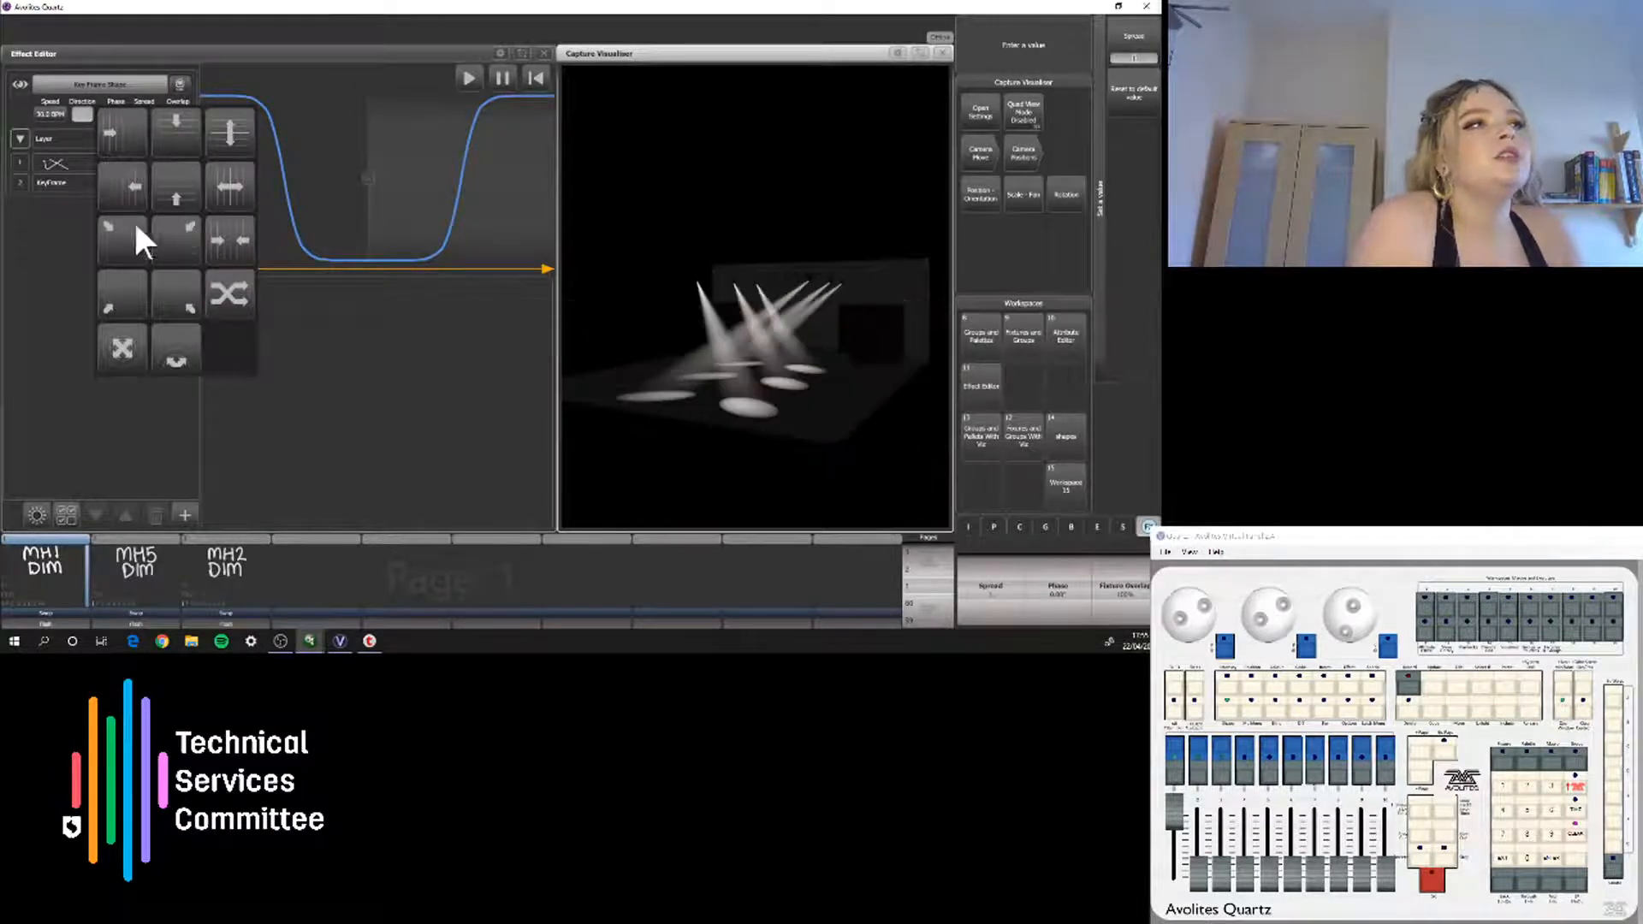
{"action": "left_click", "coordinate": [60, 249]}
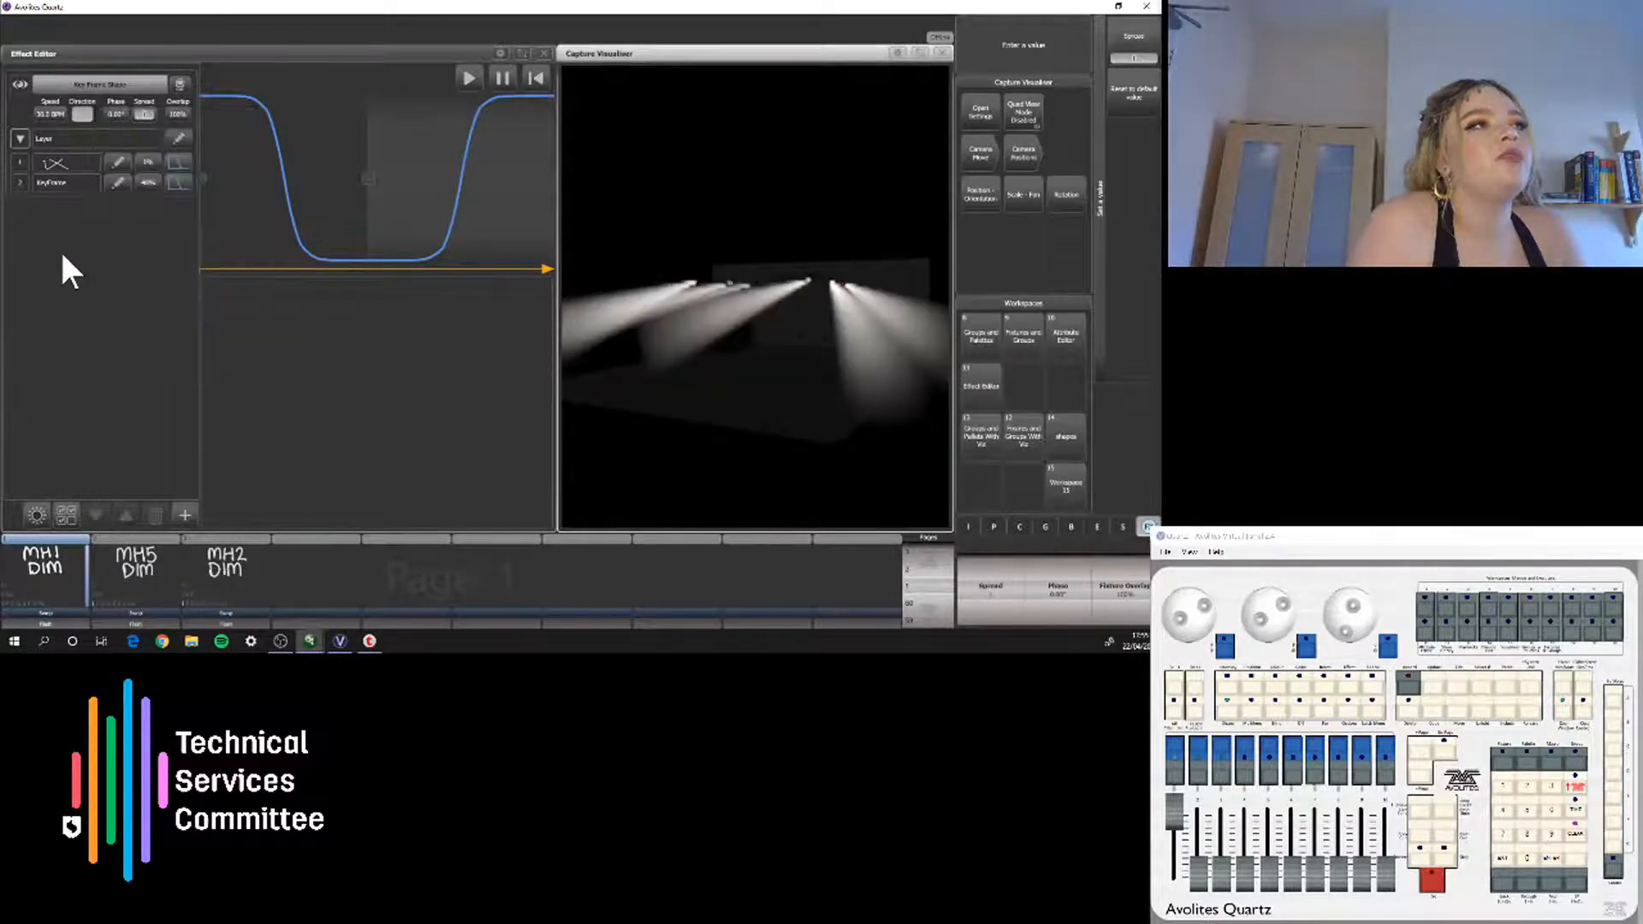
{"action": "left_click", "coordinate": [48, 115]}
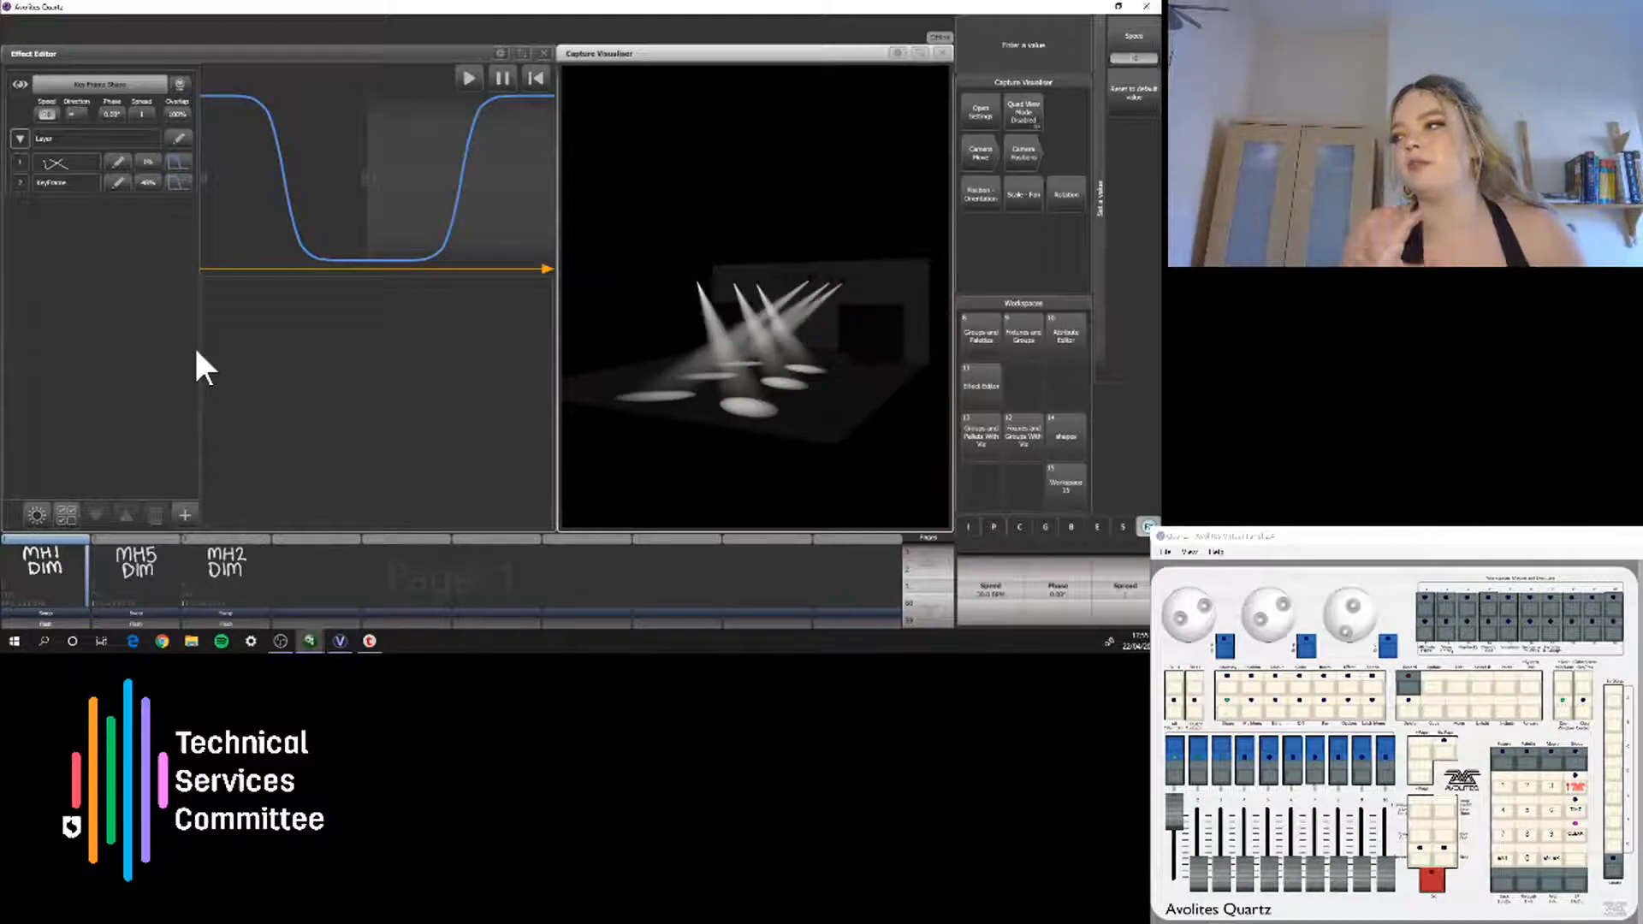
{"action": "left_click", "coordinate": [185, 512]}
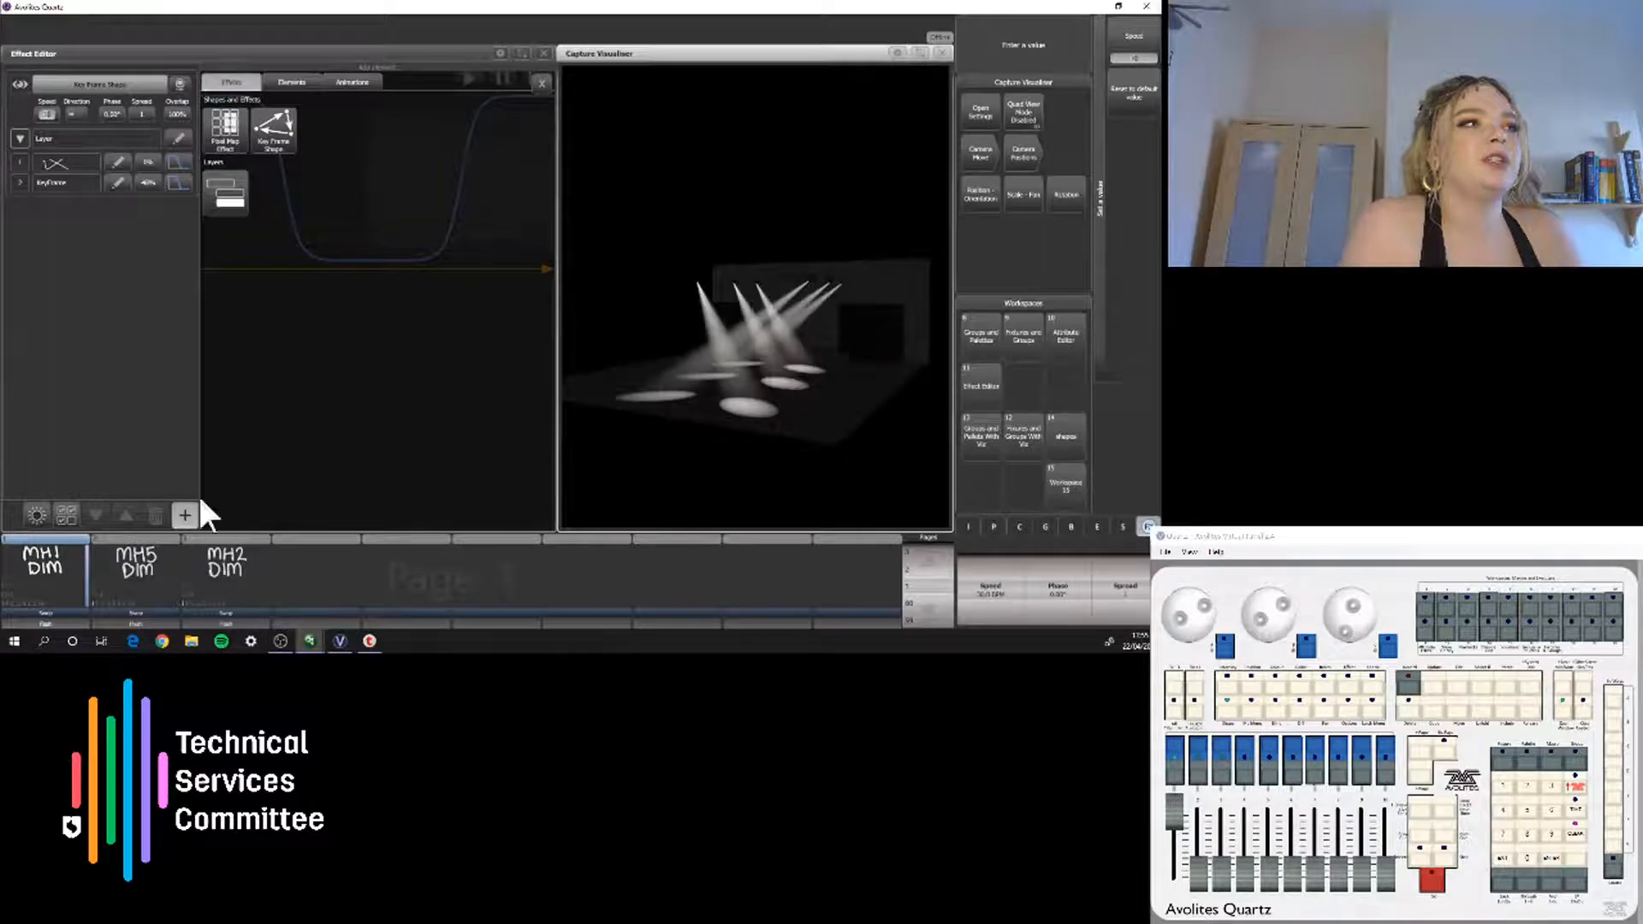
{"action": "left_click", "coordinate": [223, 195]}
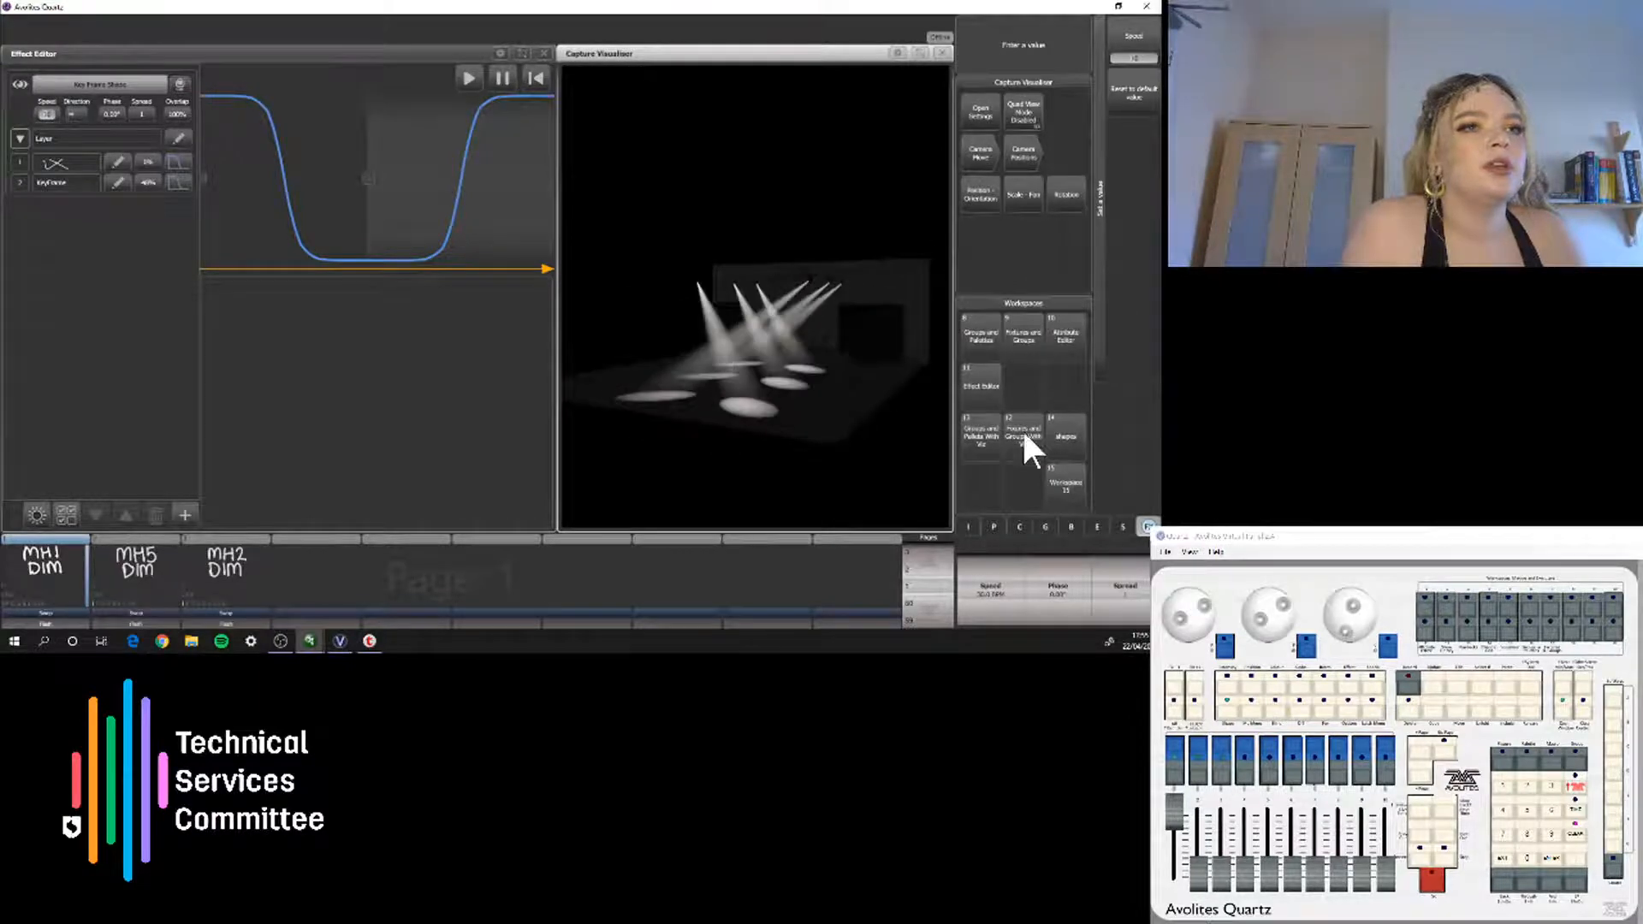
Shrink the Effect Editor window from its upper edge to uncover the Groups window, and select the MH1 group
{"action": "left_click", "coordinate": [521, 53]}
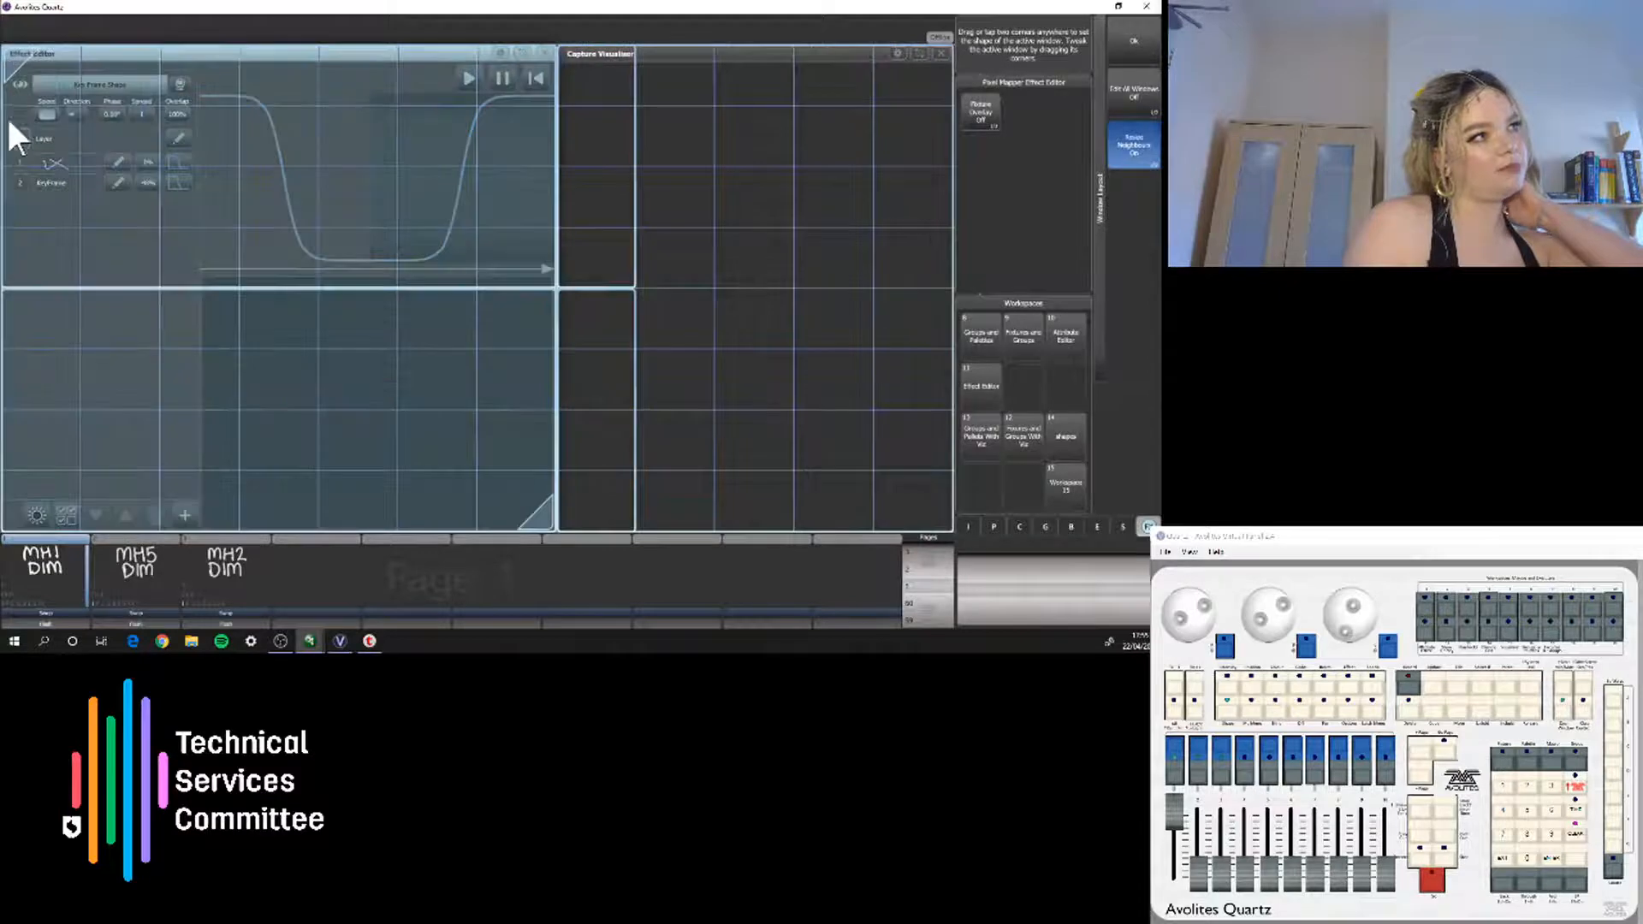
{"action": "left_click_drag", "start_coordinate": [10, 124], "coordinate": [5, 209]}
{"action": "left_click", "coordinate": [24, 80]}
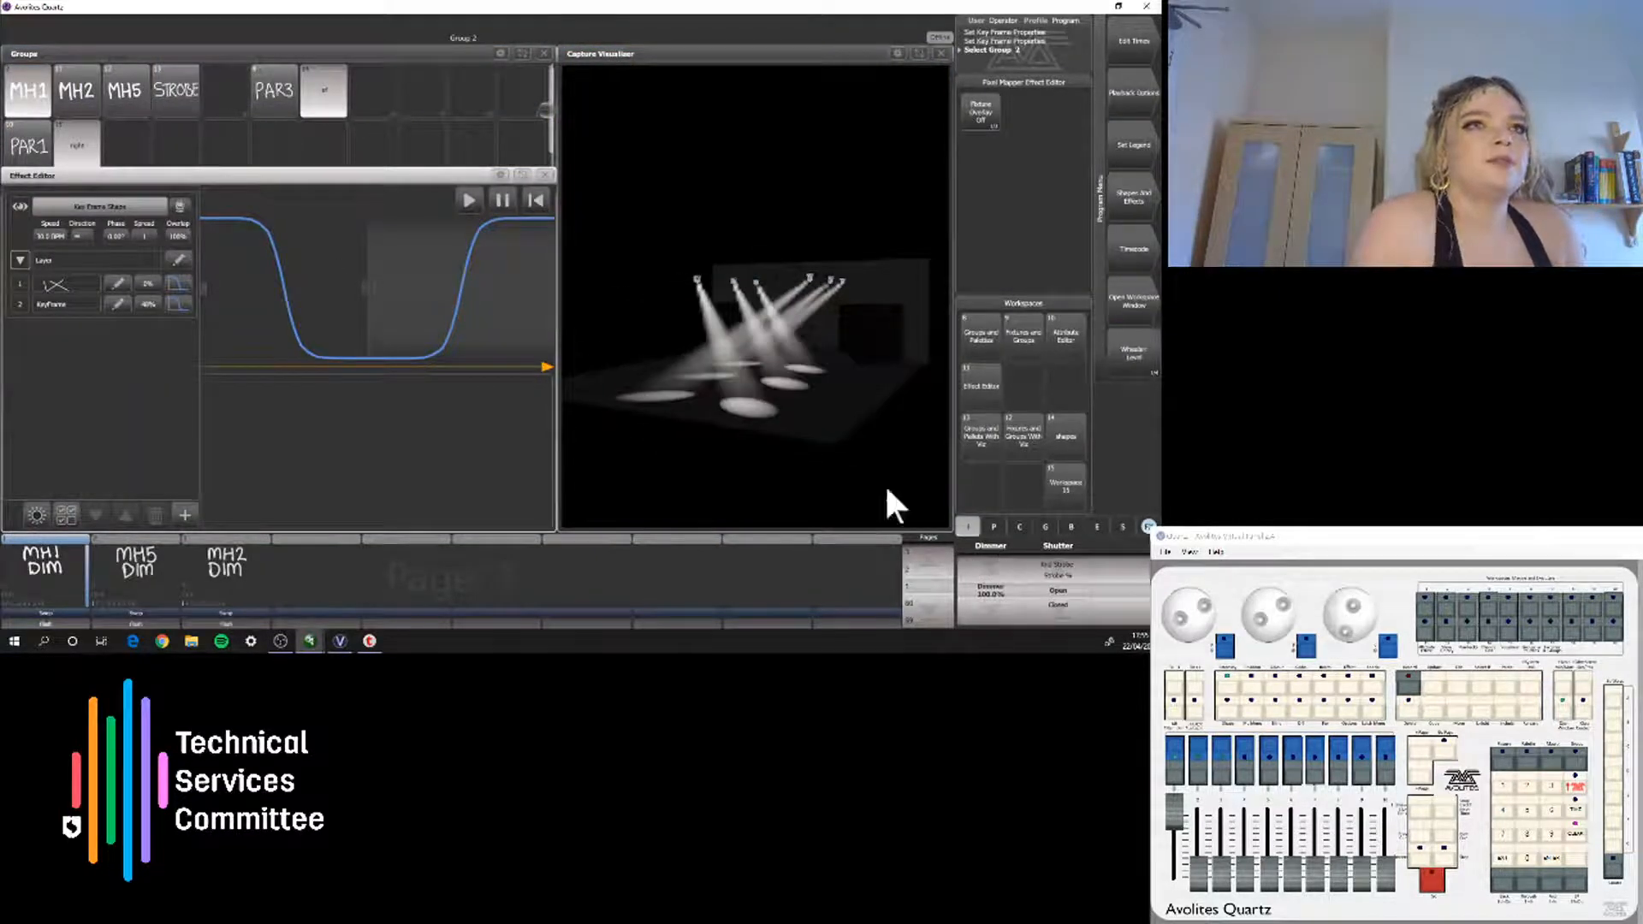
{"action": "left_click", "coordinate": [189, 513]}
{"action": "left_click", "coordinate": [235, 315]}
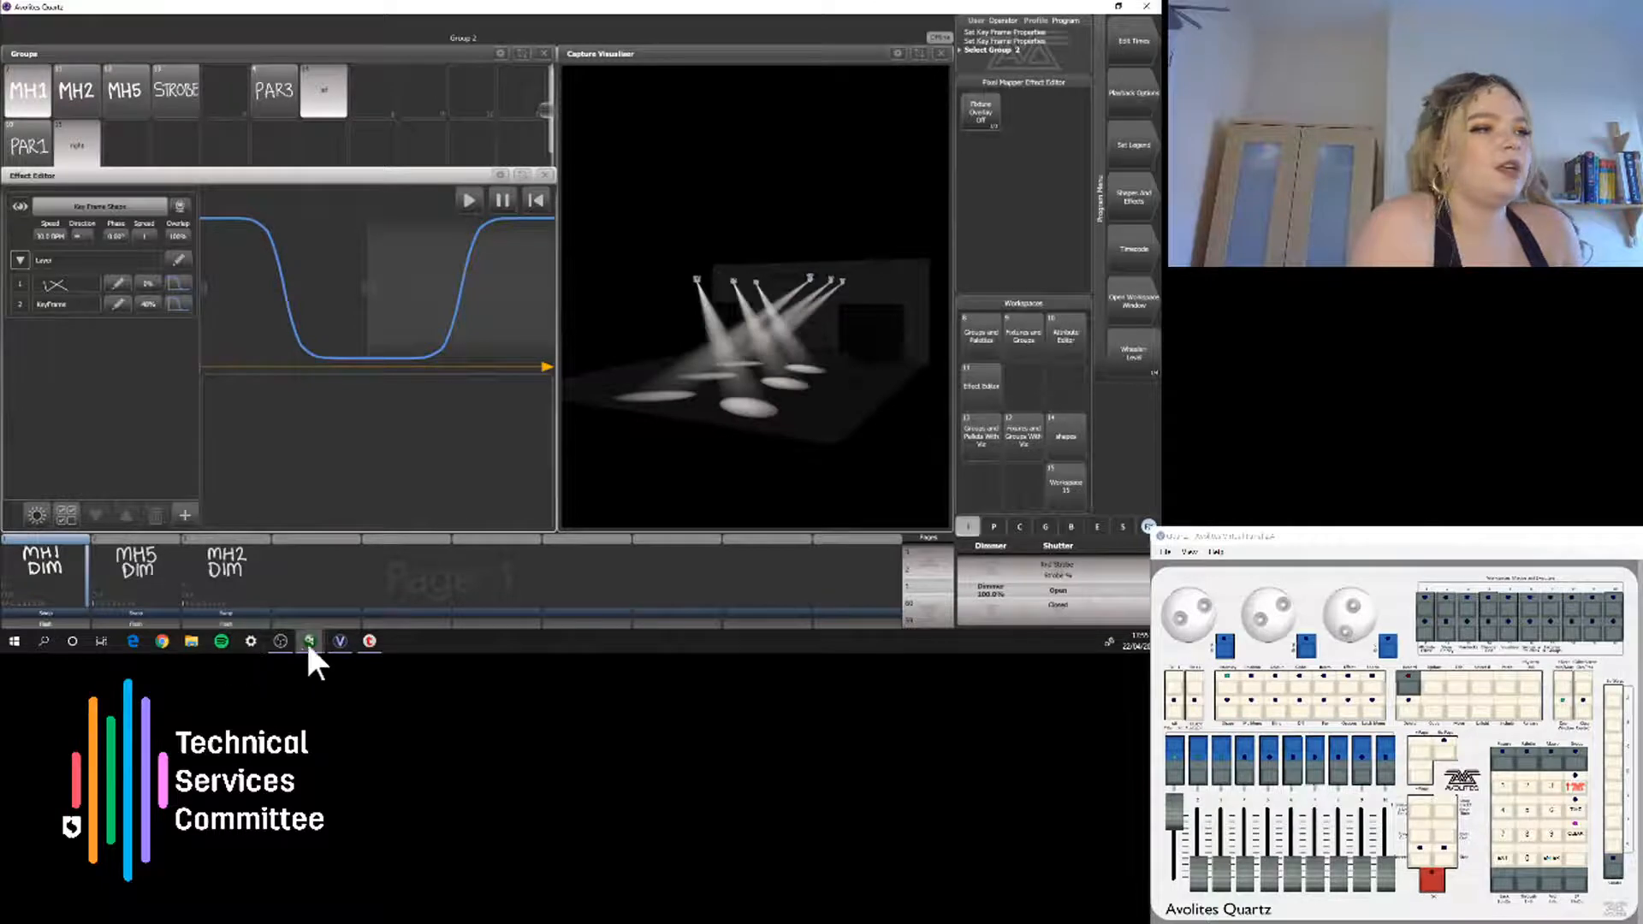
{"action": "mouse_move", "coordinate": [326, 639]}
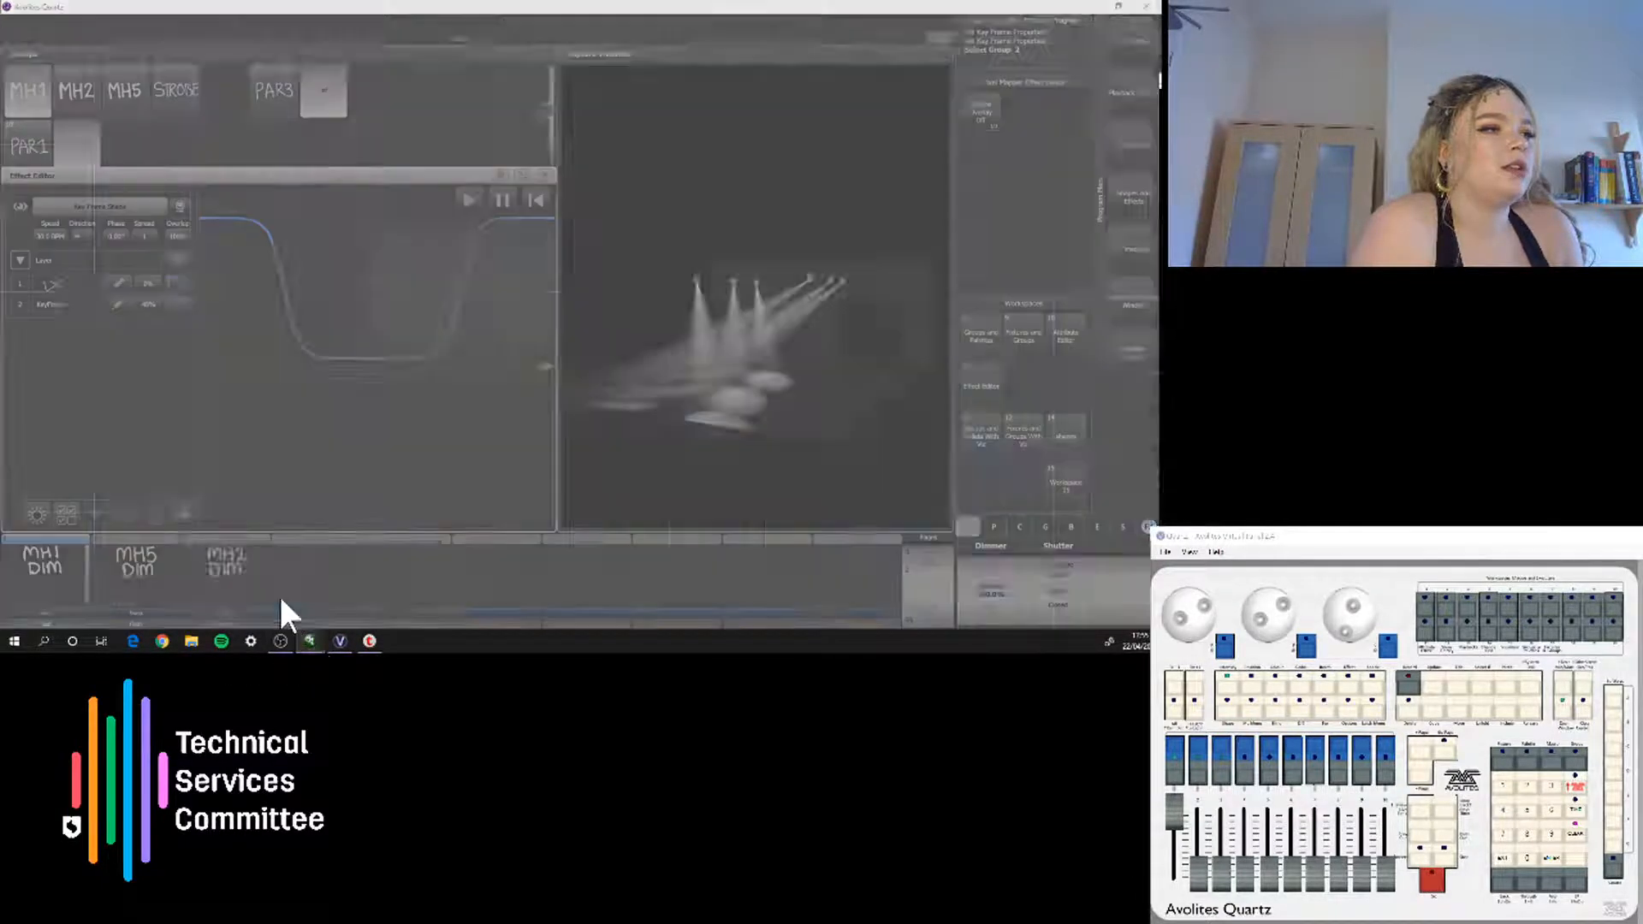
{"action": "left_click", "coordinate": [279, 599]}
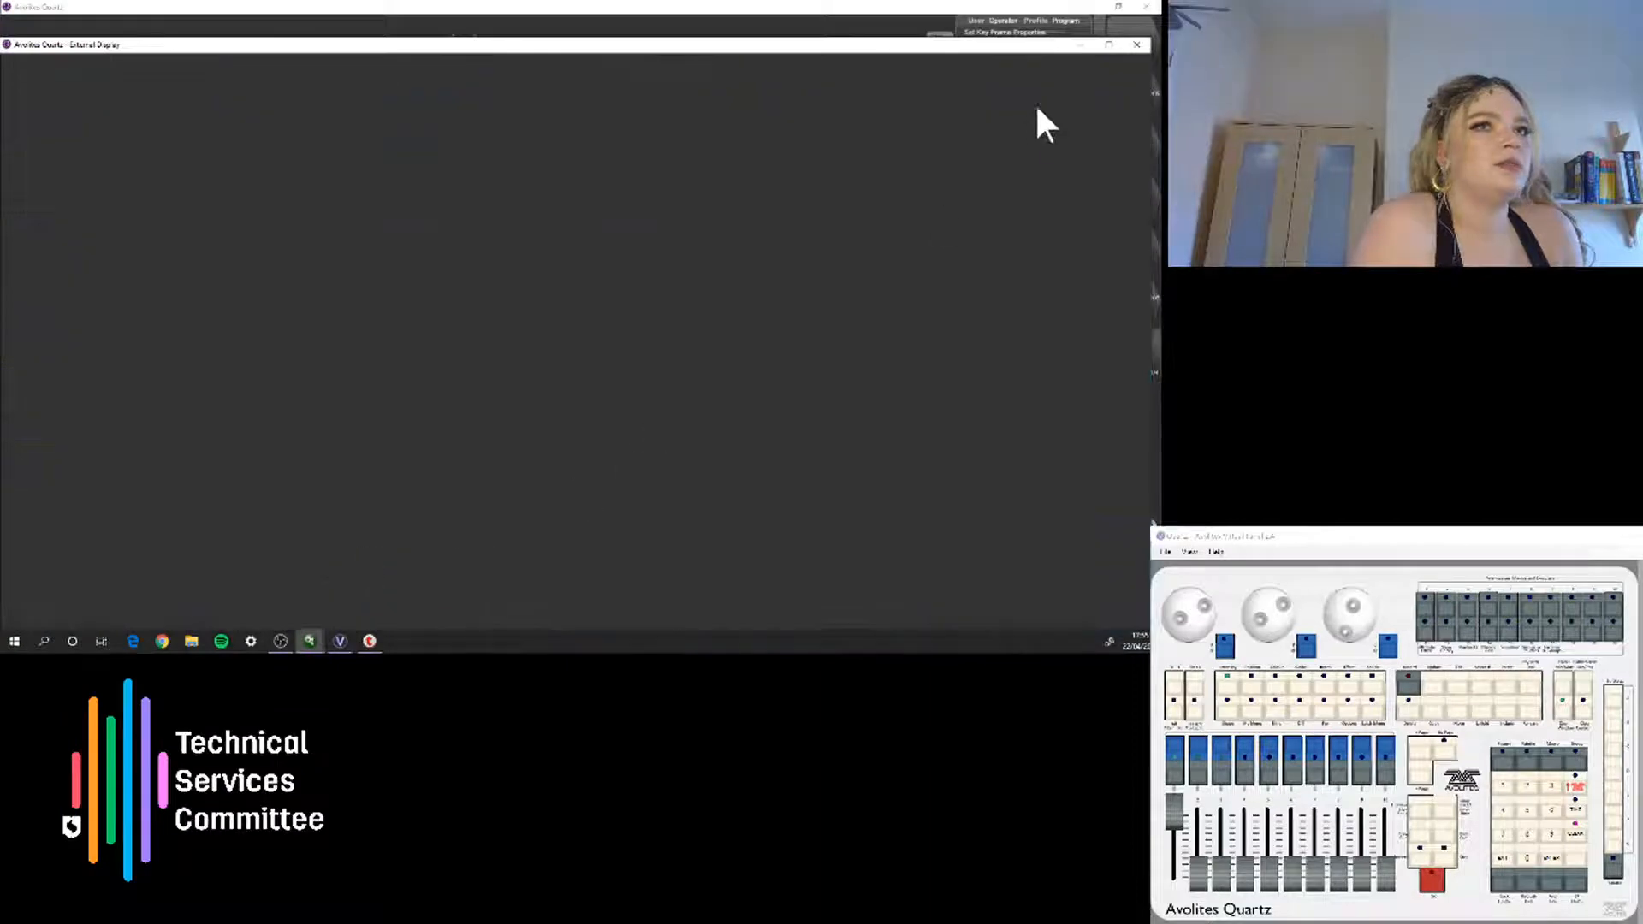
{"action": "left_click", "coordinate": [1085, 44]}
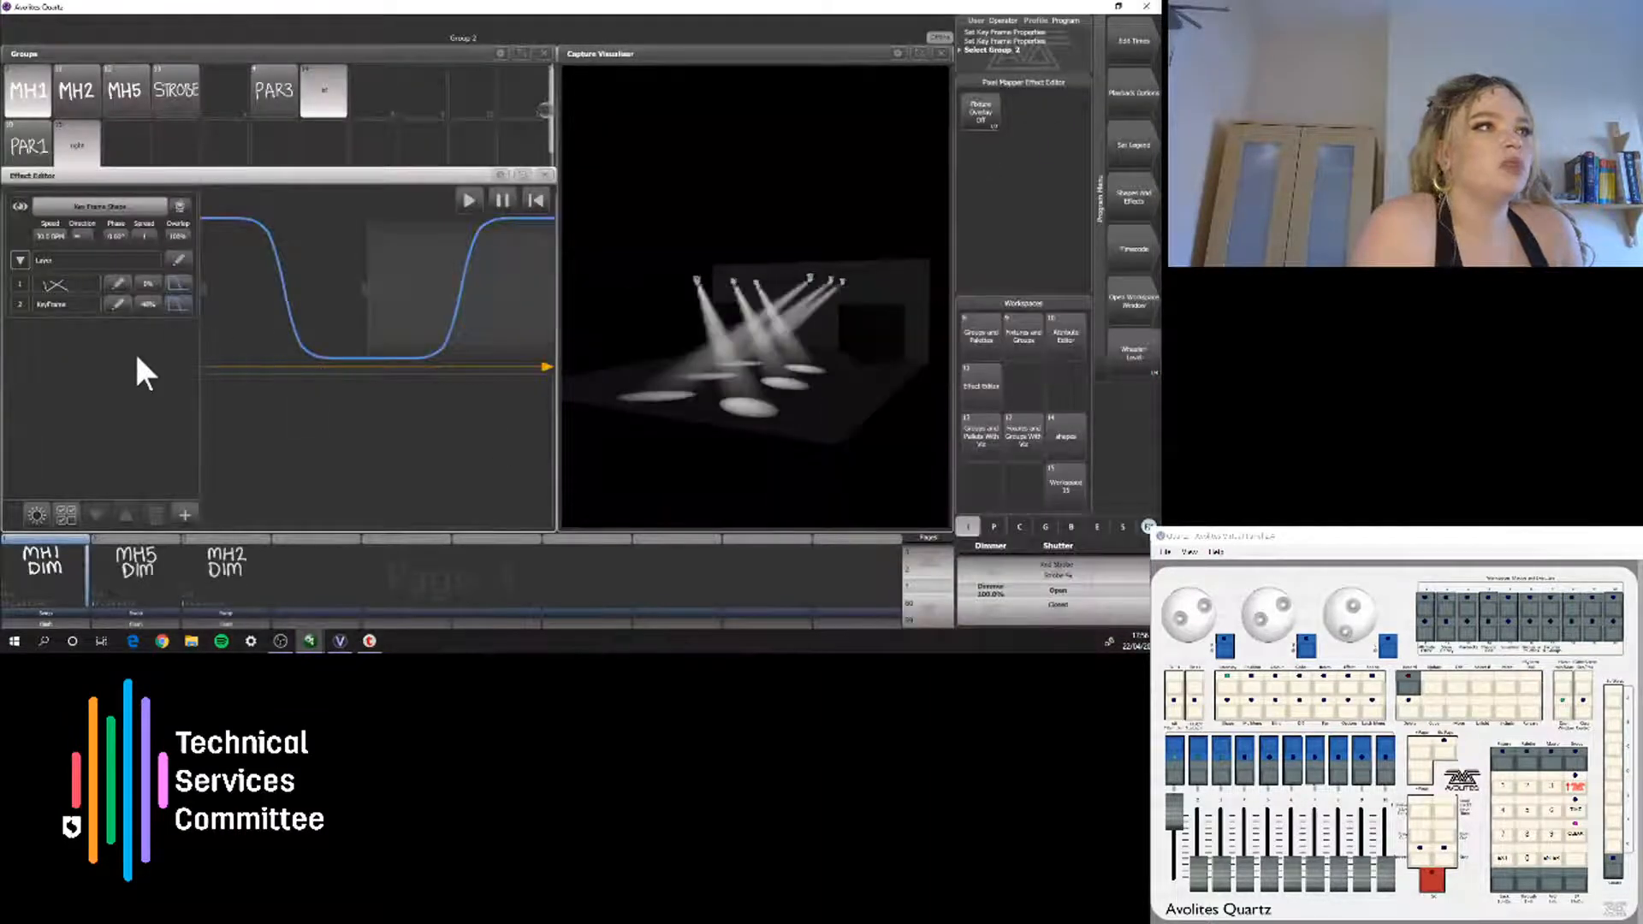
Add a new layer to the key frame shape and record two key frames in it, dimmer at 100% and dimmer at 0%
{"action": "left_click", "coordinate": [69, 257]}
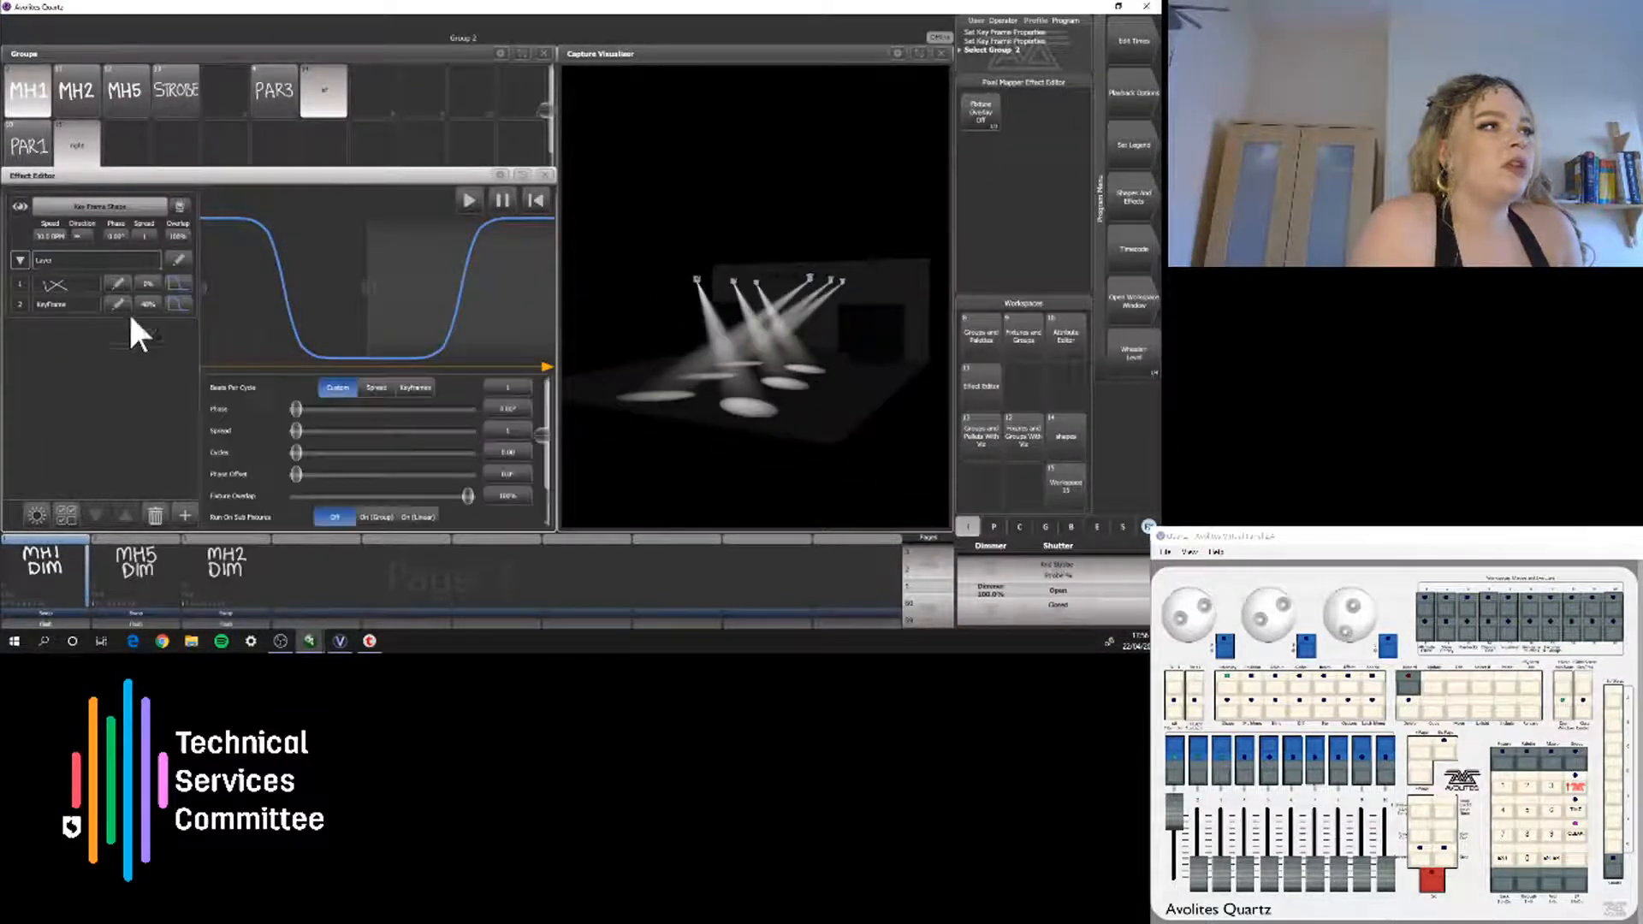
{"action": "left_click", "coordinate": [185, 514]}
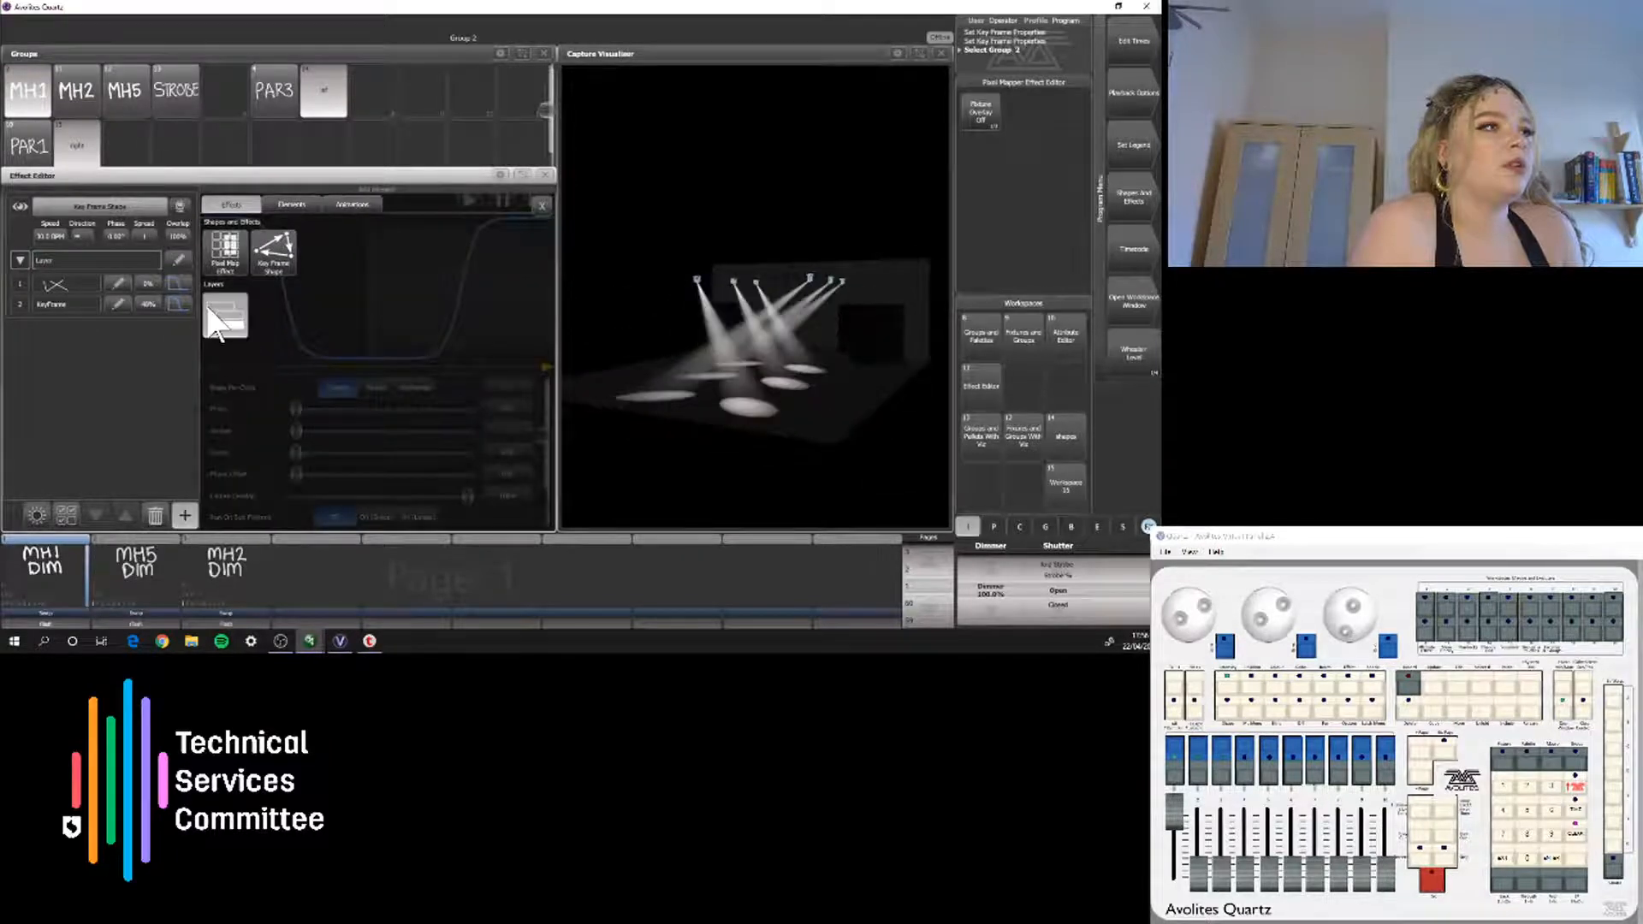
{"action": "left_click", "coordinate": [208, 318]}
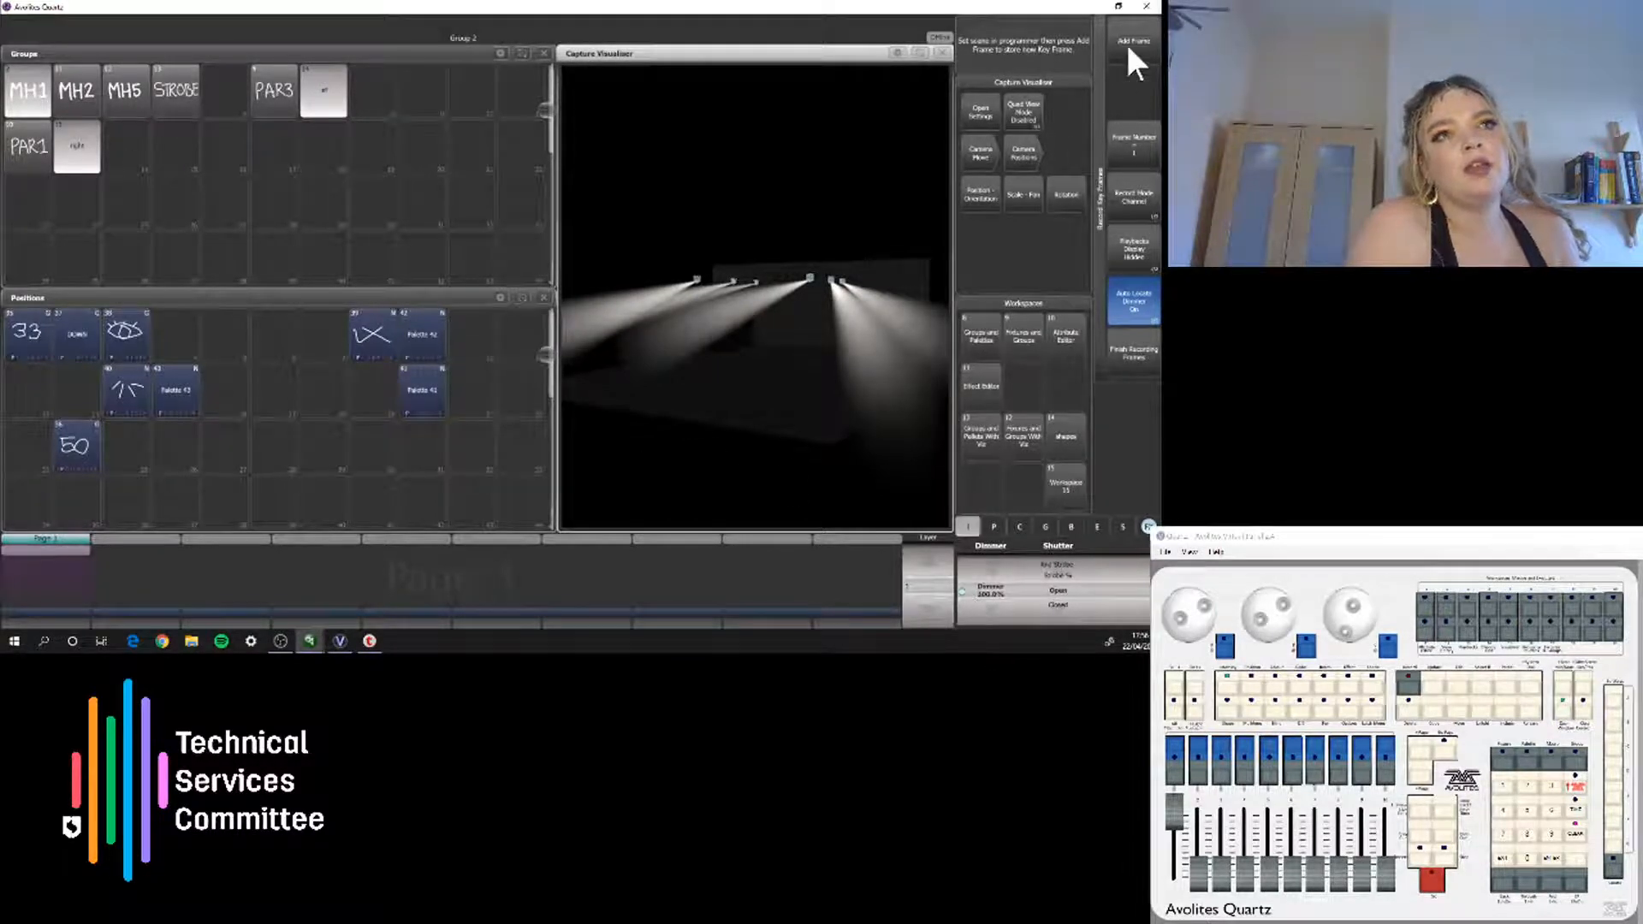
{"action": "left_click", "coordinate": [989, 615]}
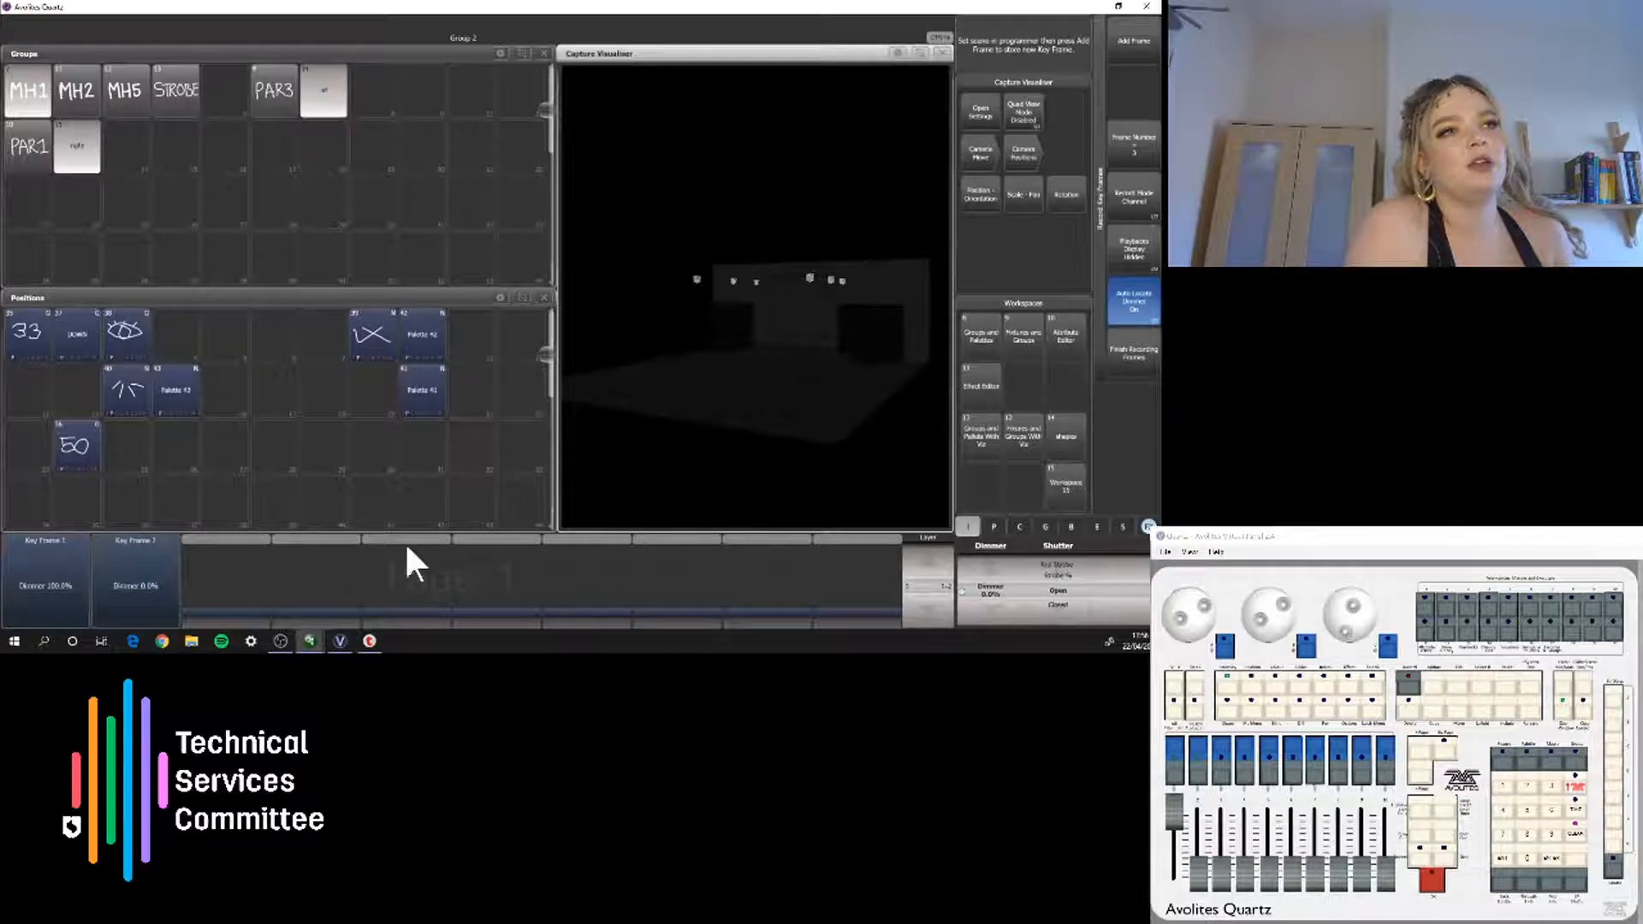
{"action": "left_click", "coordinate": [1142, 359]}
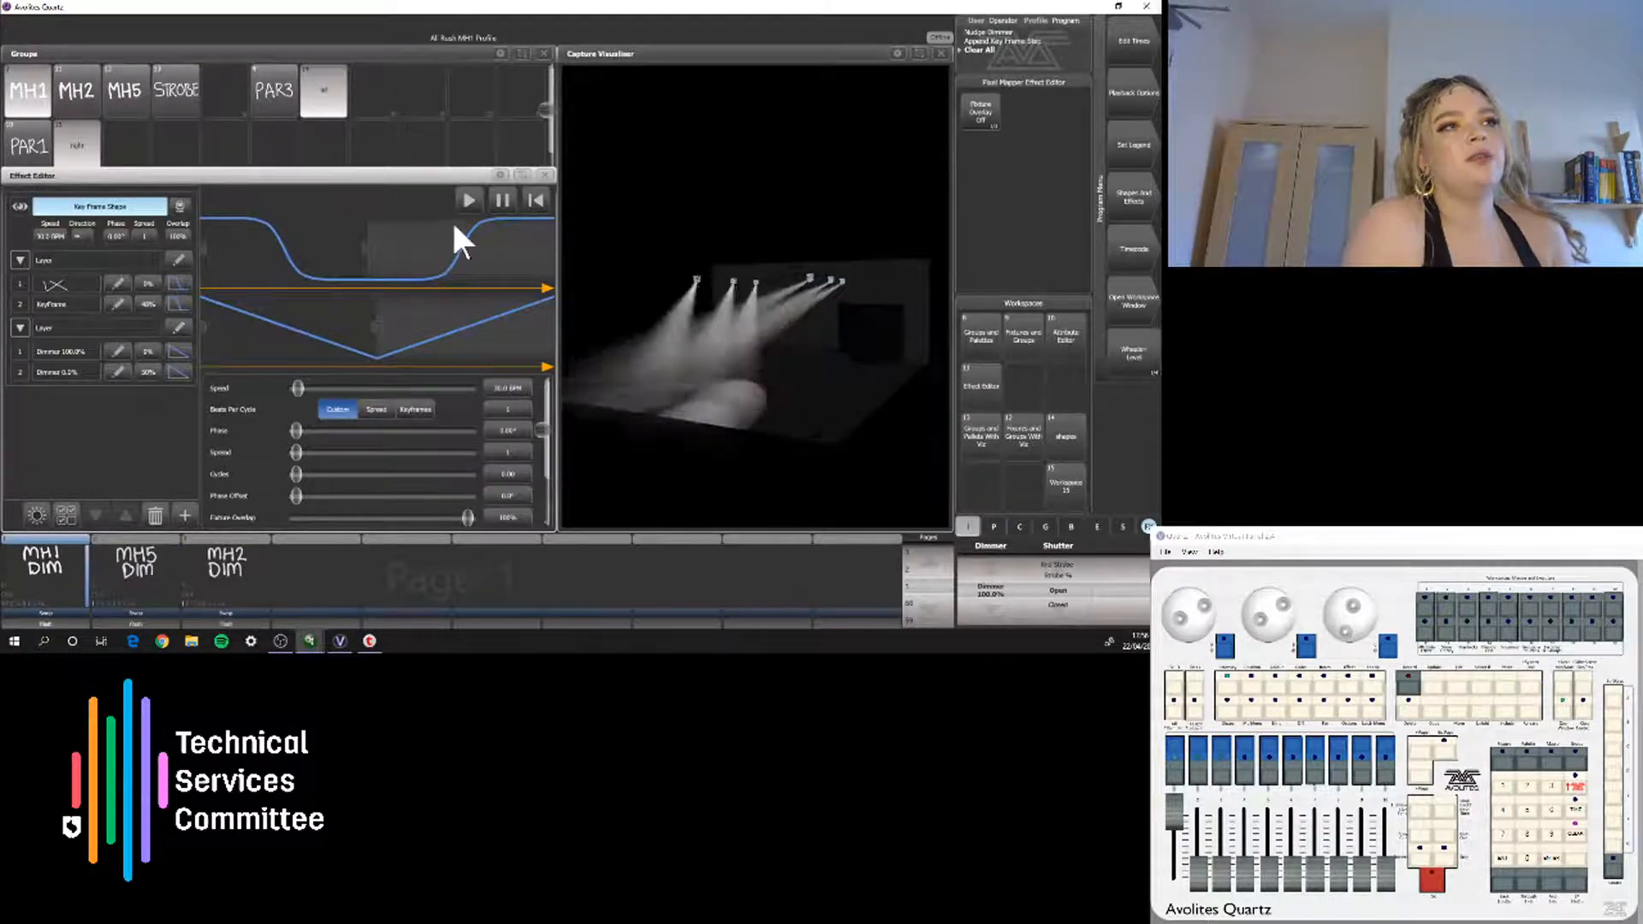
Enlarge the Effect Editor back to full height over the Groups window and lower the MH1 DIM playback fader to zero
{"action": "left_click", "coordinate": [520, 172]}
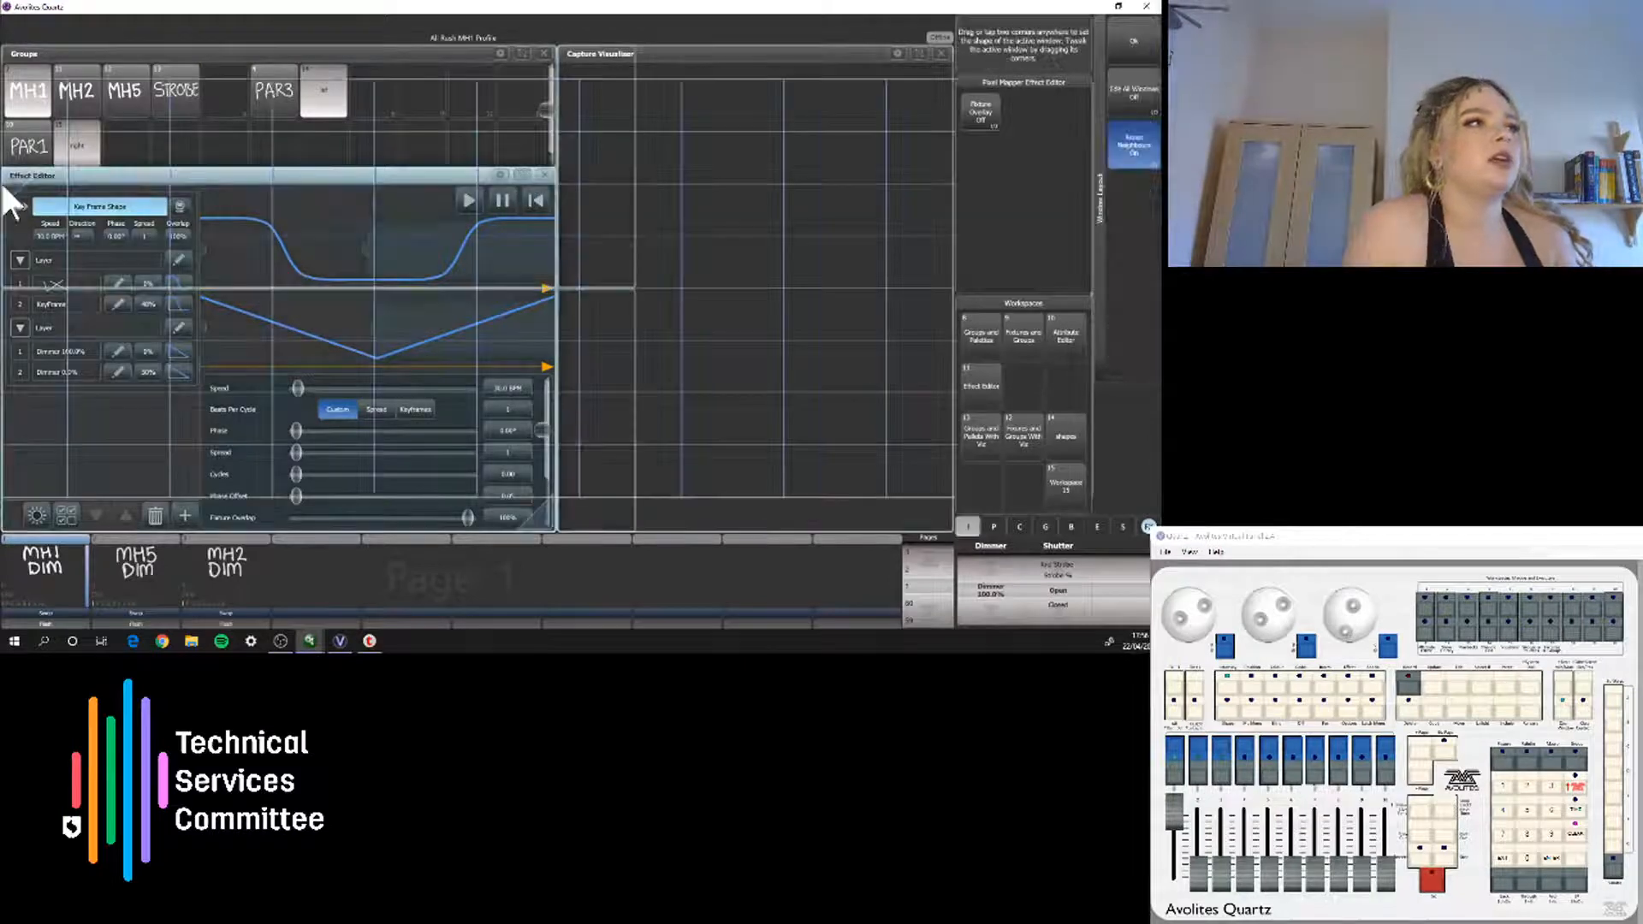
{"action": "left_click_drag", "start_coordinate": [17, 182], "coordinate": [16, 49]}
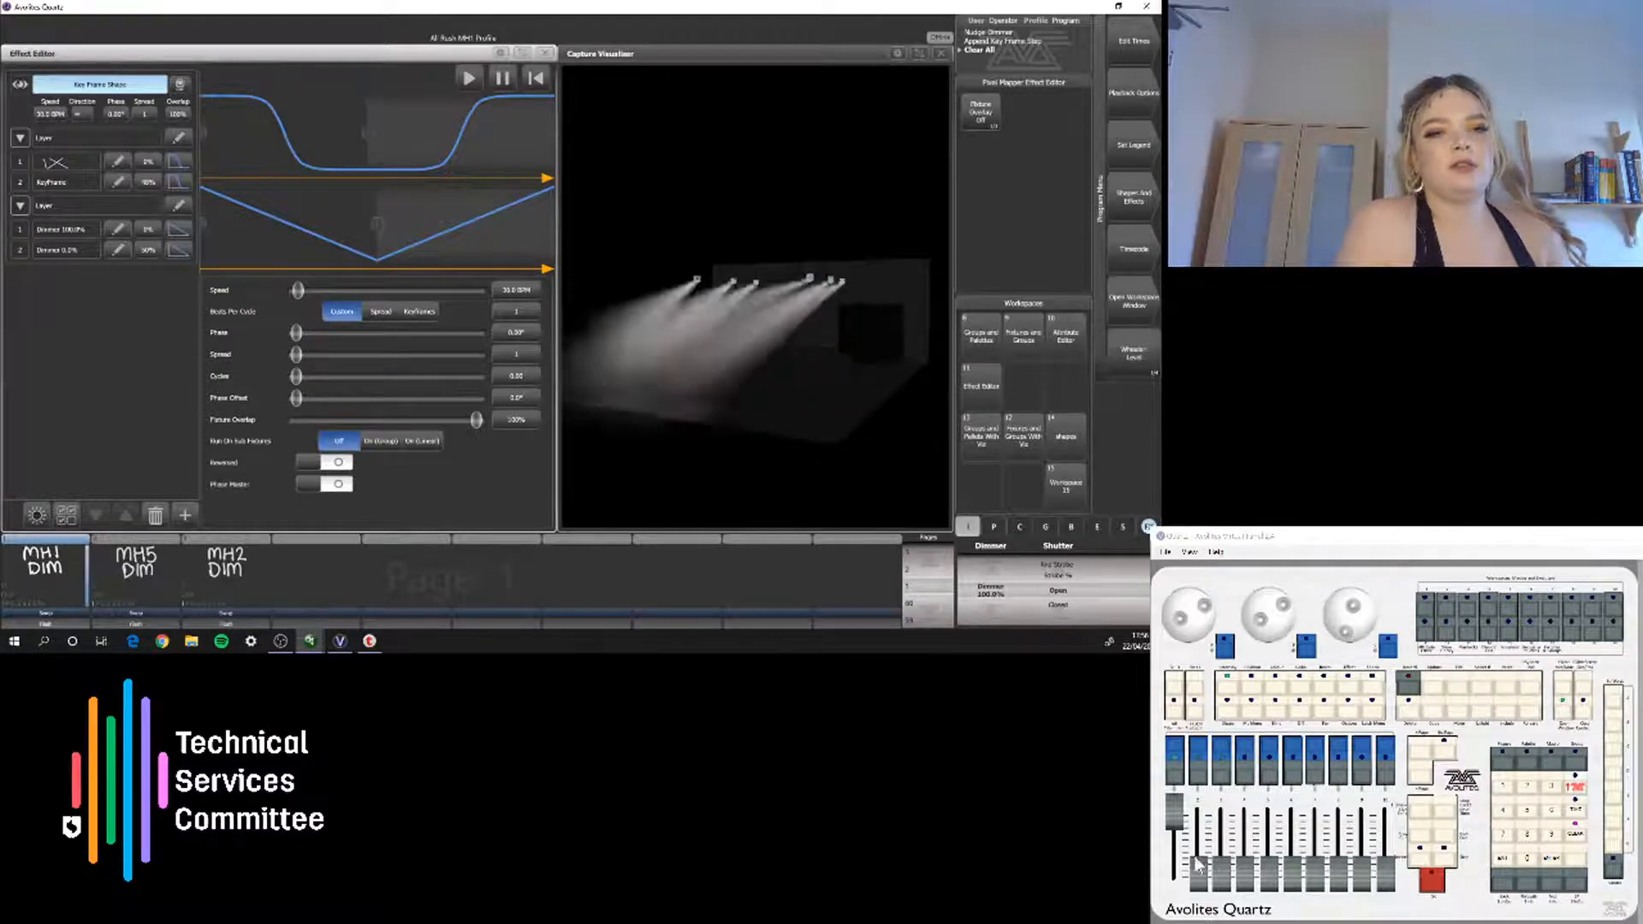
{"action": "left_click_drag", "start_coordinate": [1172, 820], "coordinate": [1173, 877]}
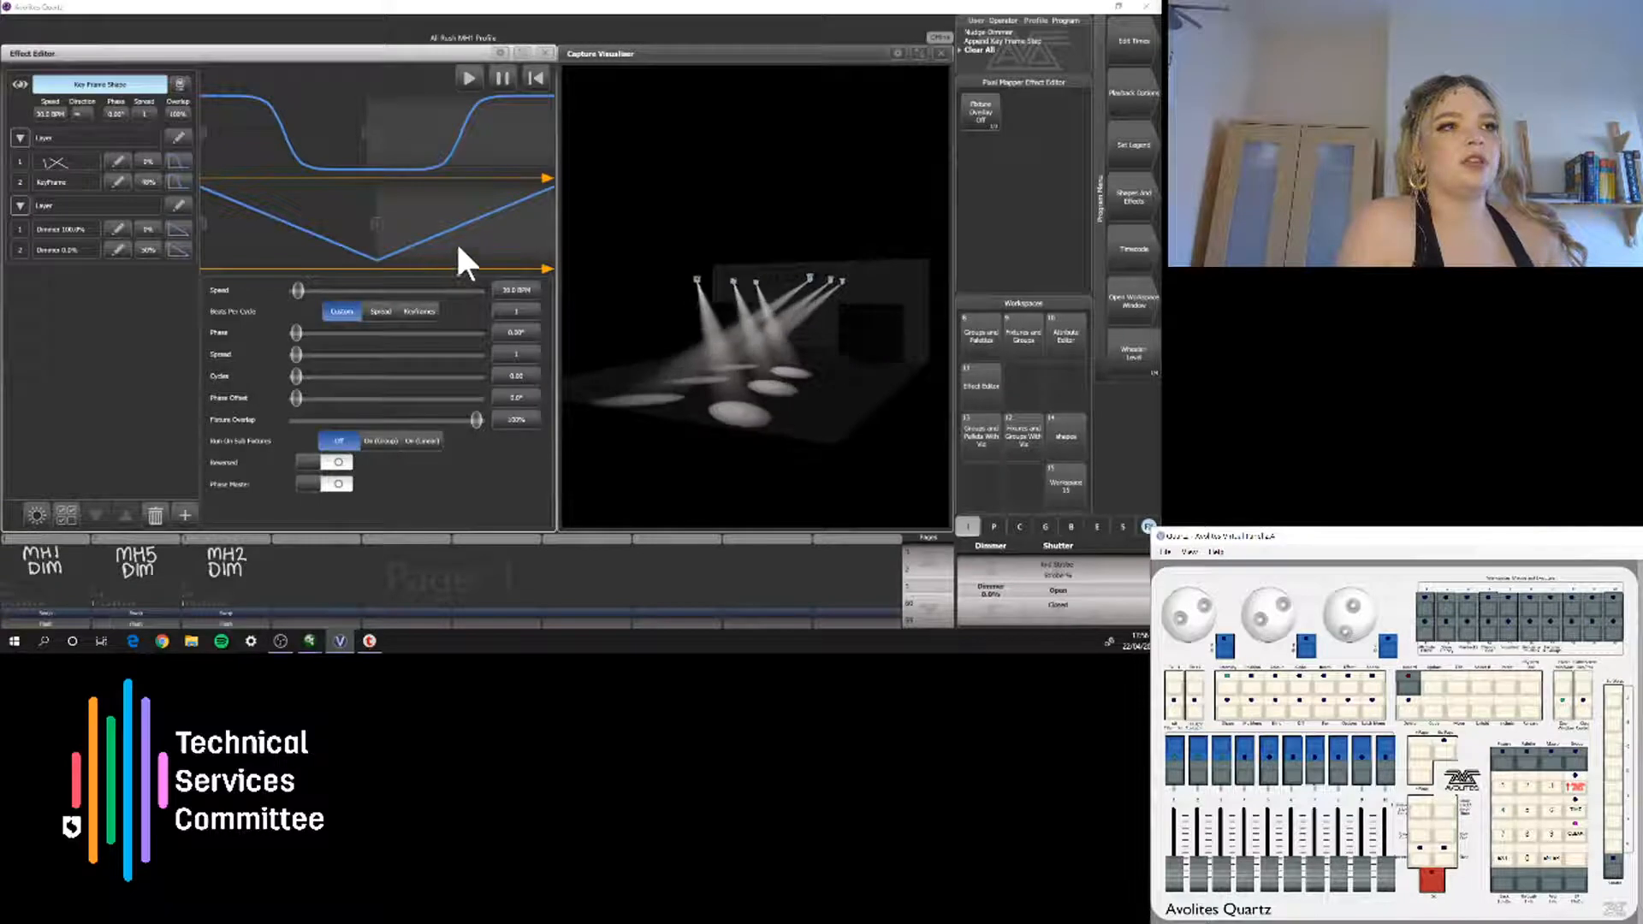
{"action": "left_click", "coordinate": [36, 514]}
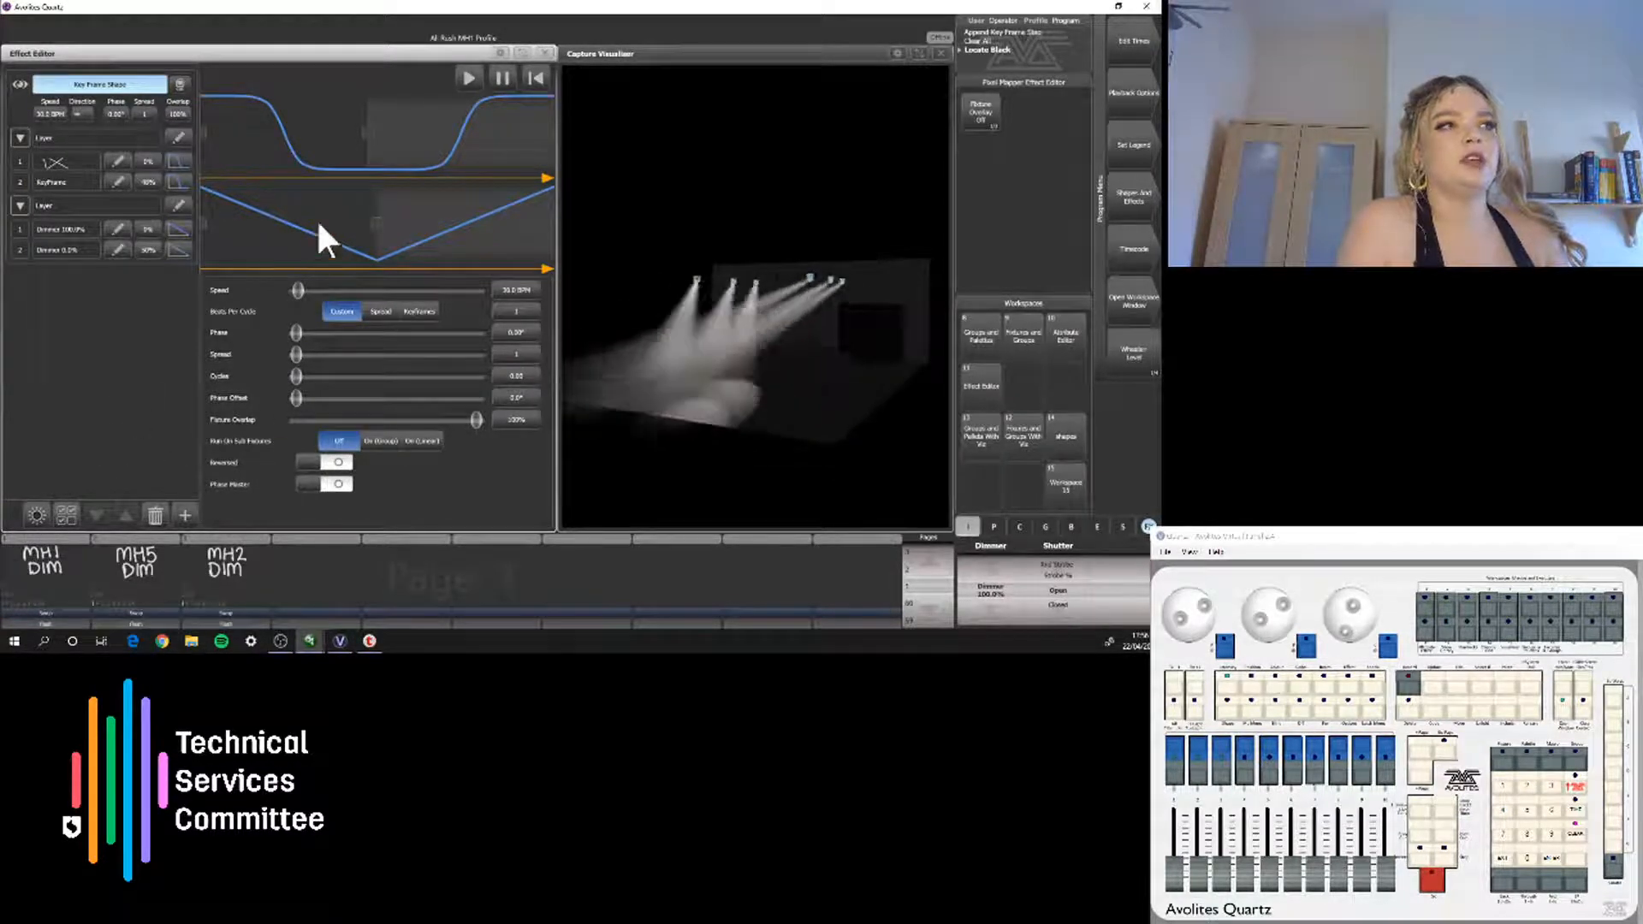
Switch both dimmer key frames to Ease Both and steepen their curves to an Ease Amount of -100%
{"action": "left_click", "coordinate": [380, 250]}
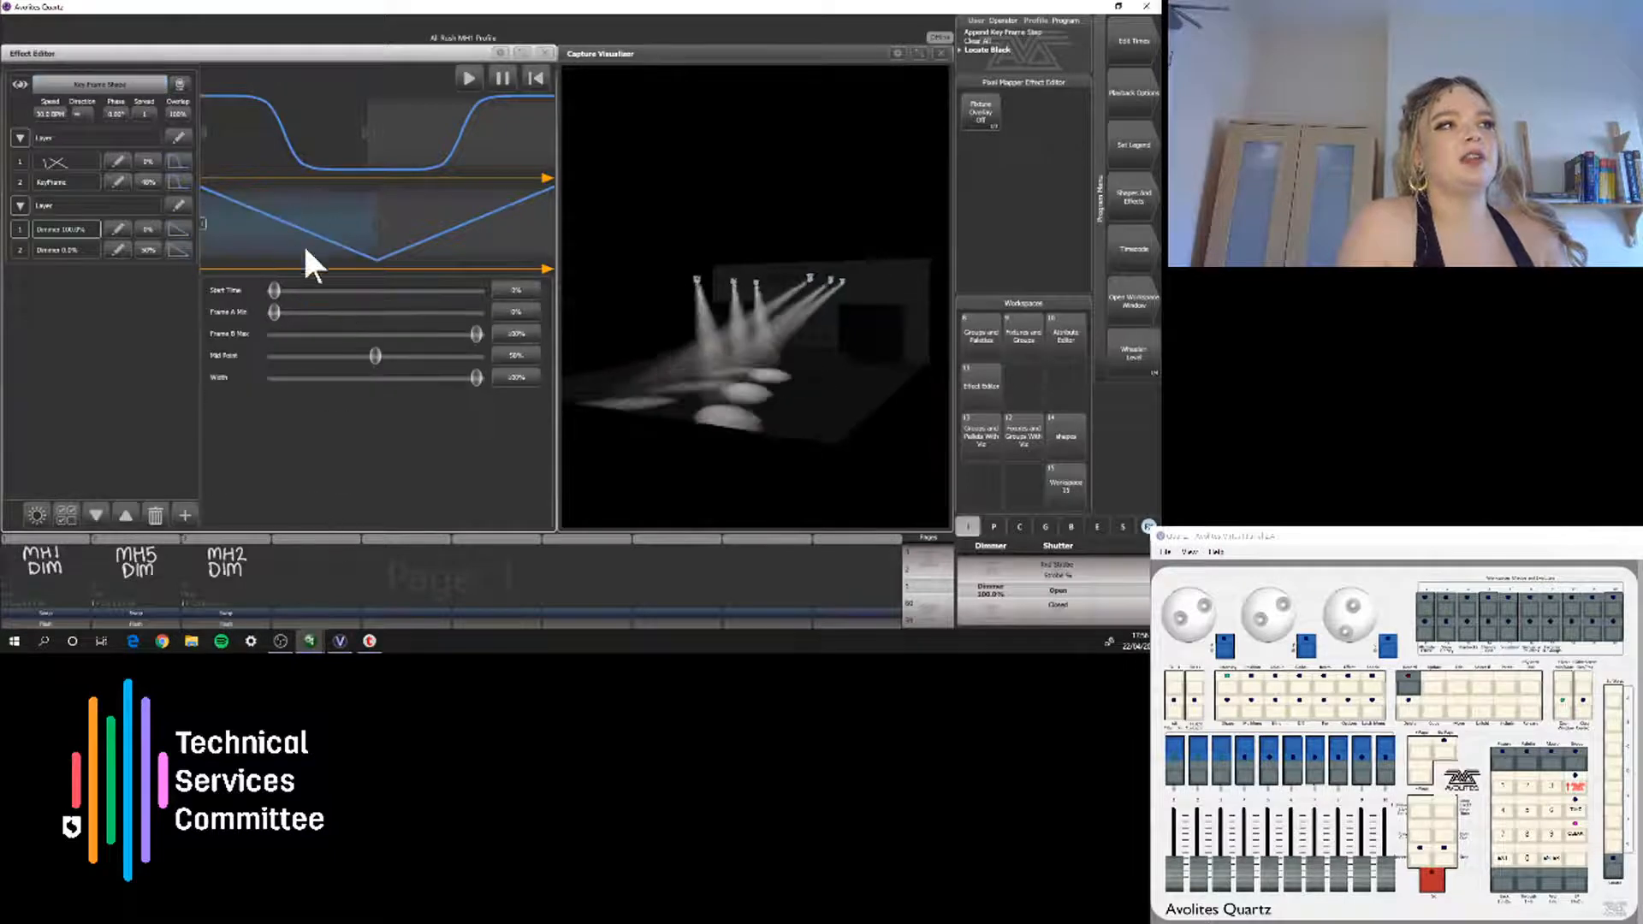
{"action": "left_click", "coordinate": [181, 227]}
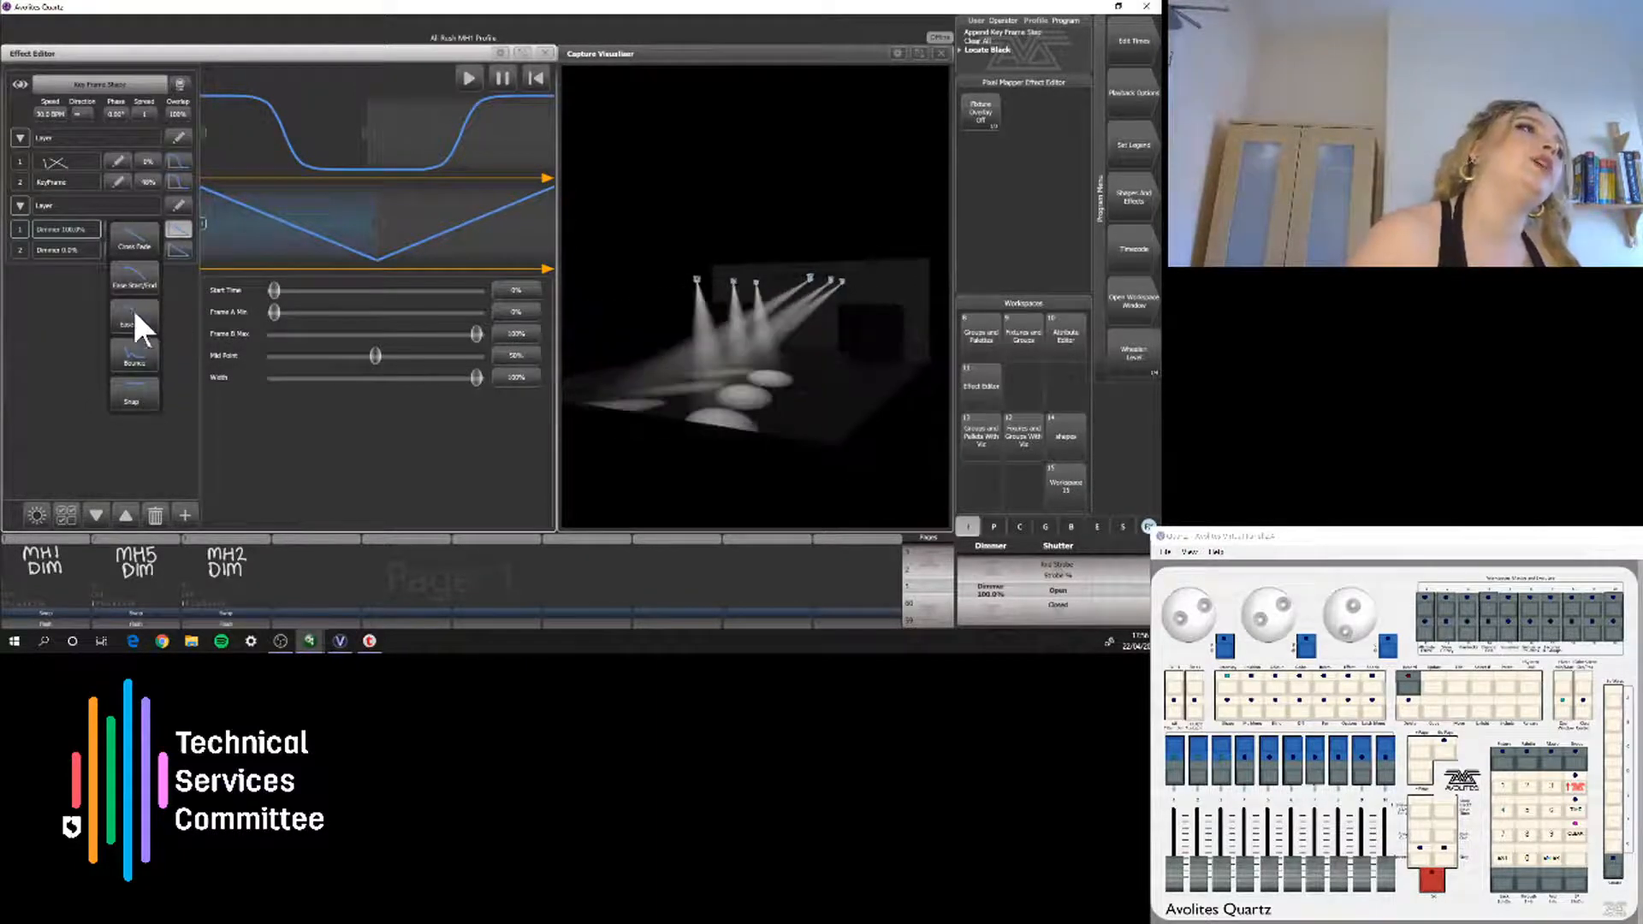
{"action": "left_click", "coordinate": [133, 324]}
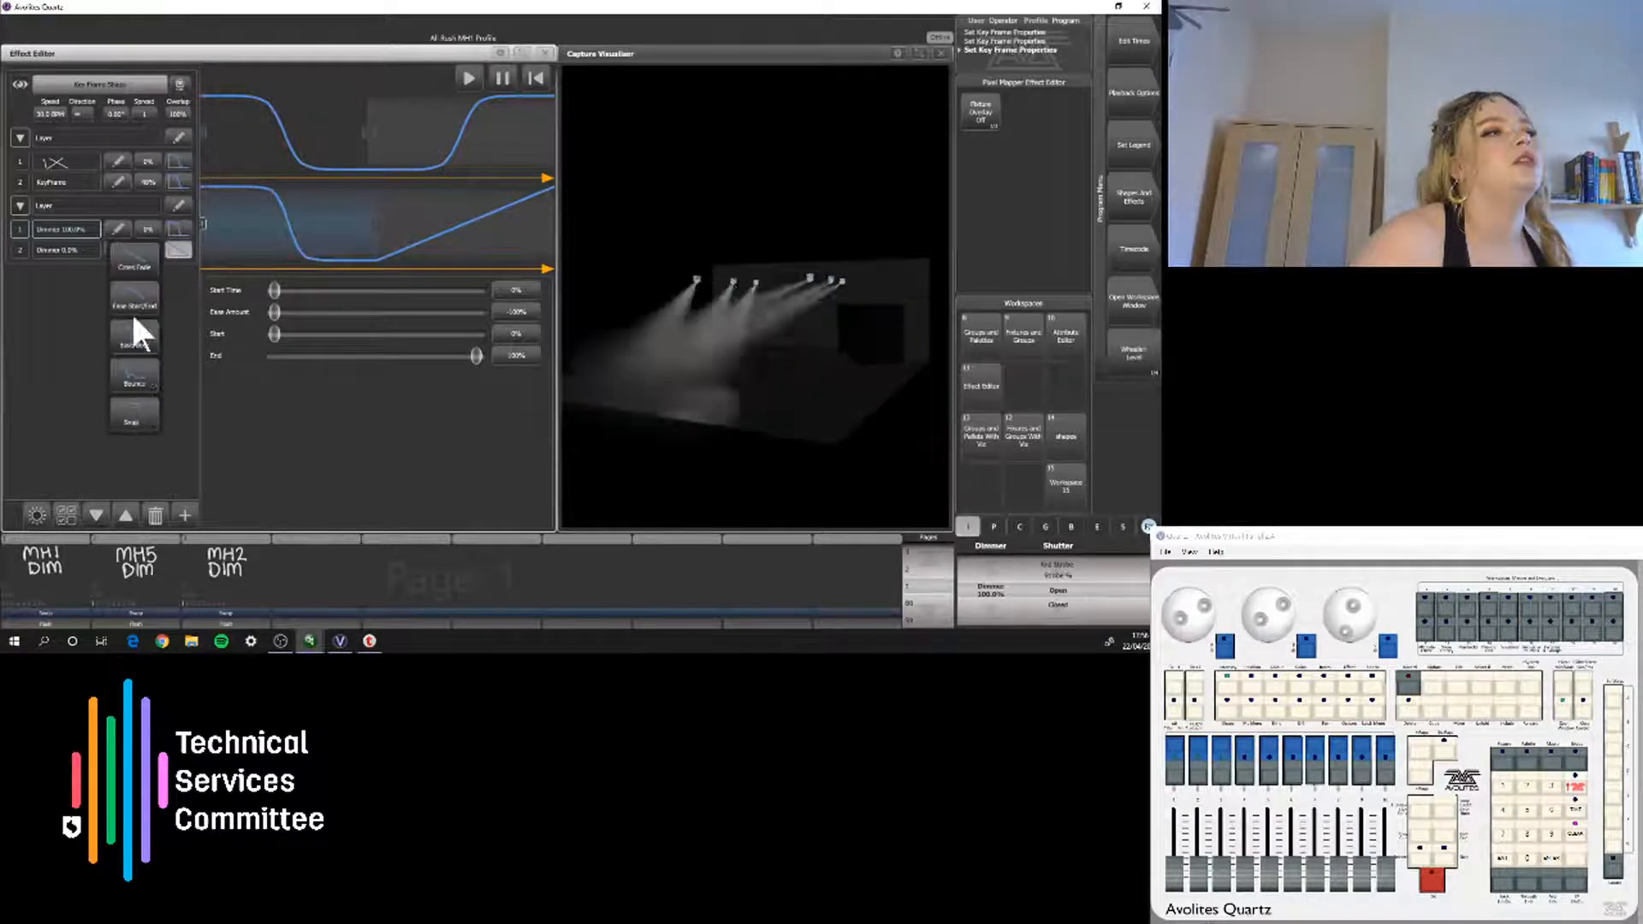
{"action": "left_click", "coordinate": [131, 328]}
{"action": "left_click_drag", "start_coordinate": [463, 226], "coordinate": [481, 579]}
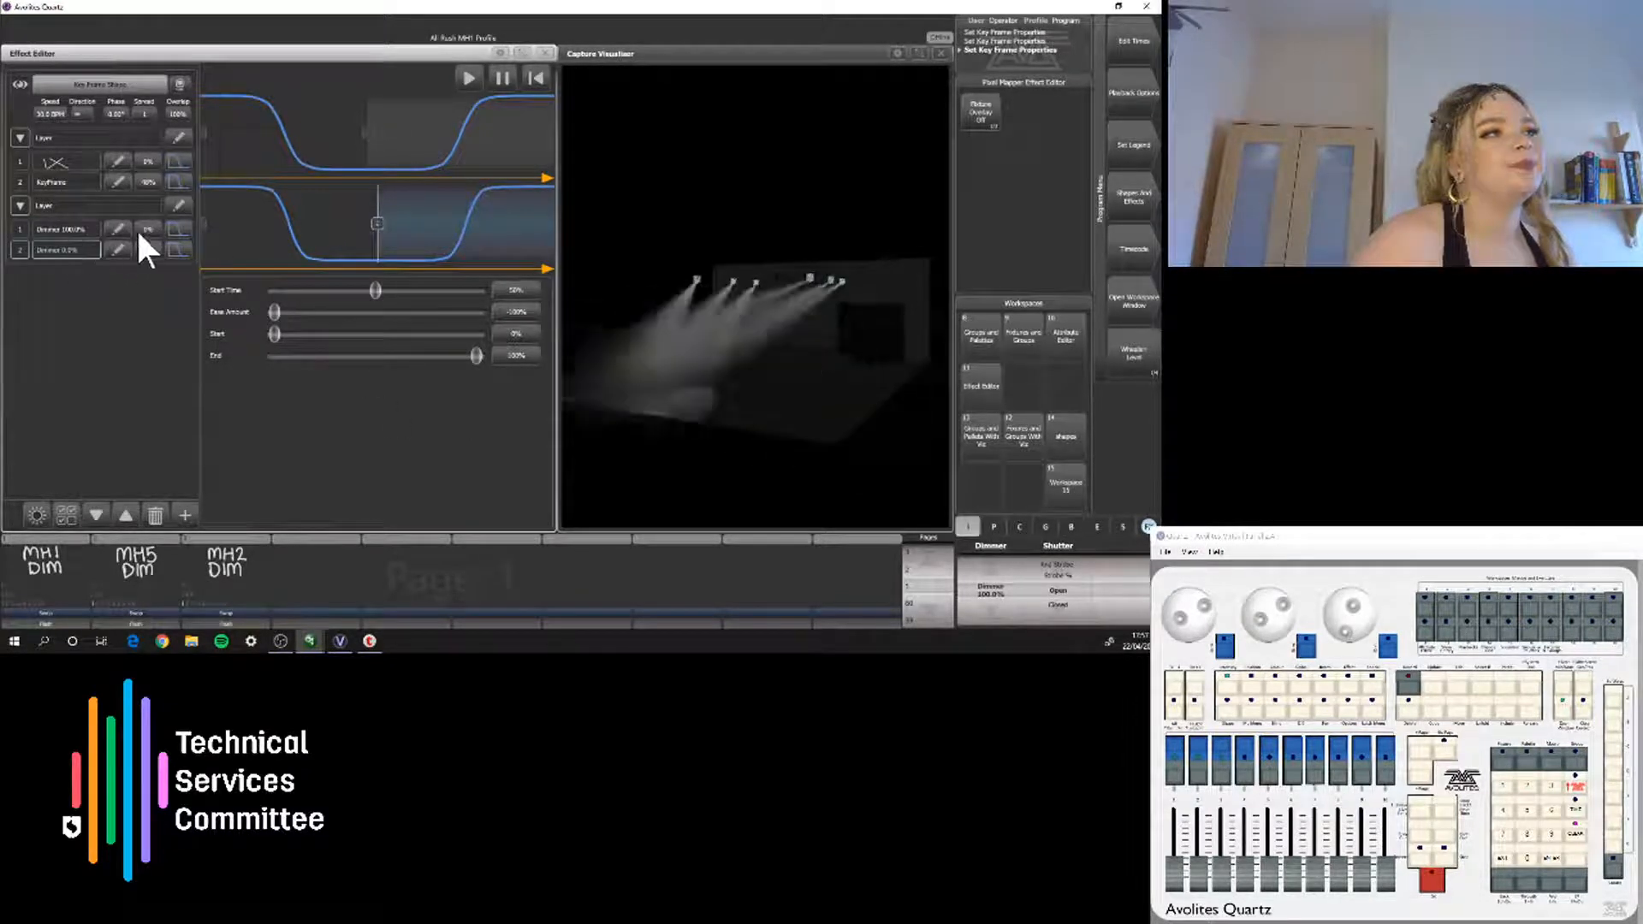
Set the dimmer key frames' Start Times to 50% and 100%, and shift the first one slightly earlier in the graph, to about 46%
{"action": "left_click", "coordinate": [19, 229]}
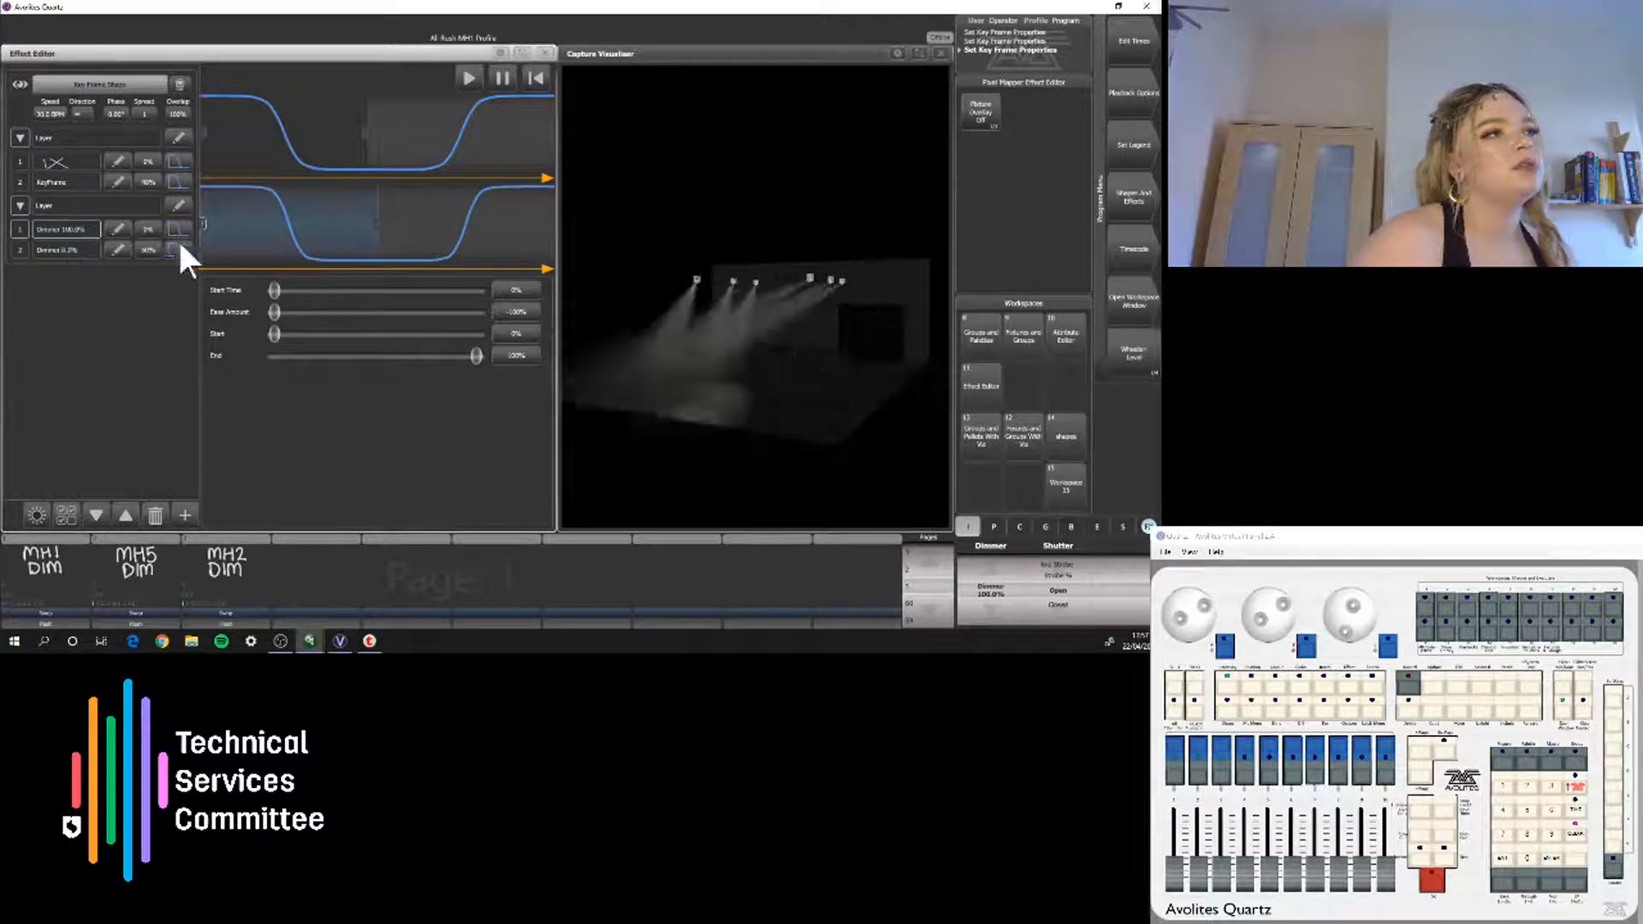
{"action": "left_click", "coordinate": [148, 229]}
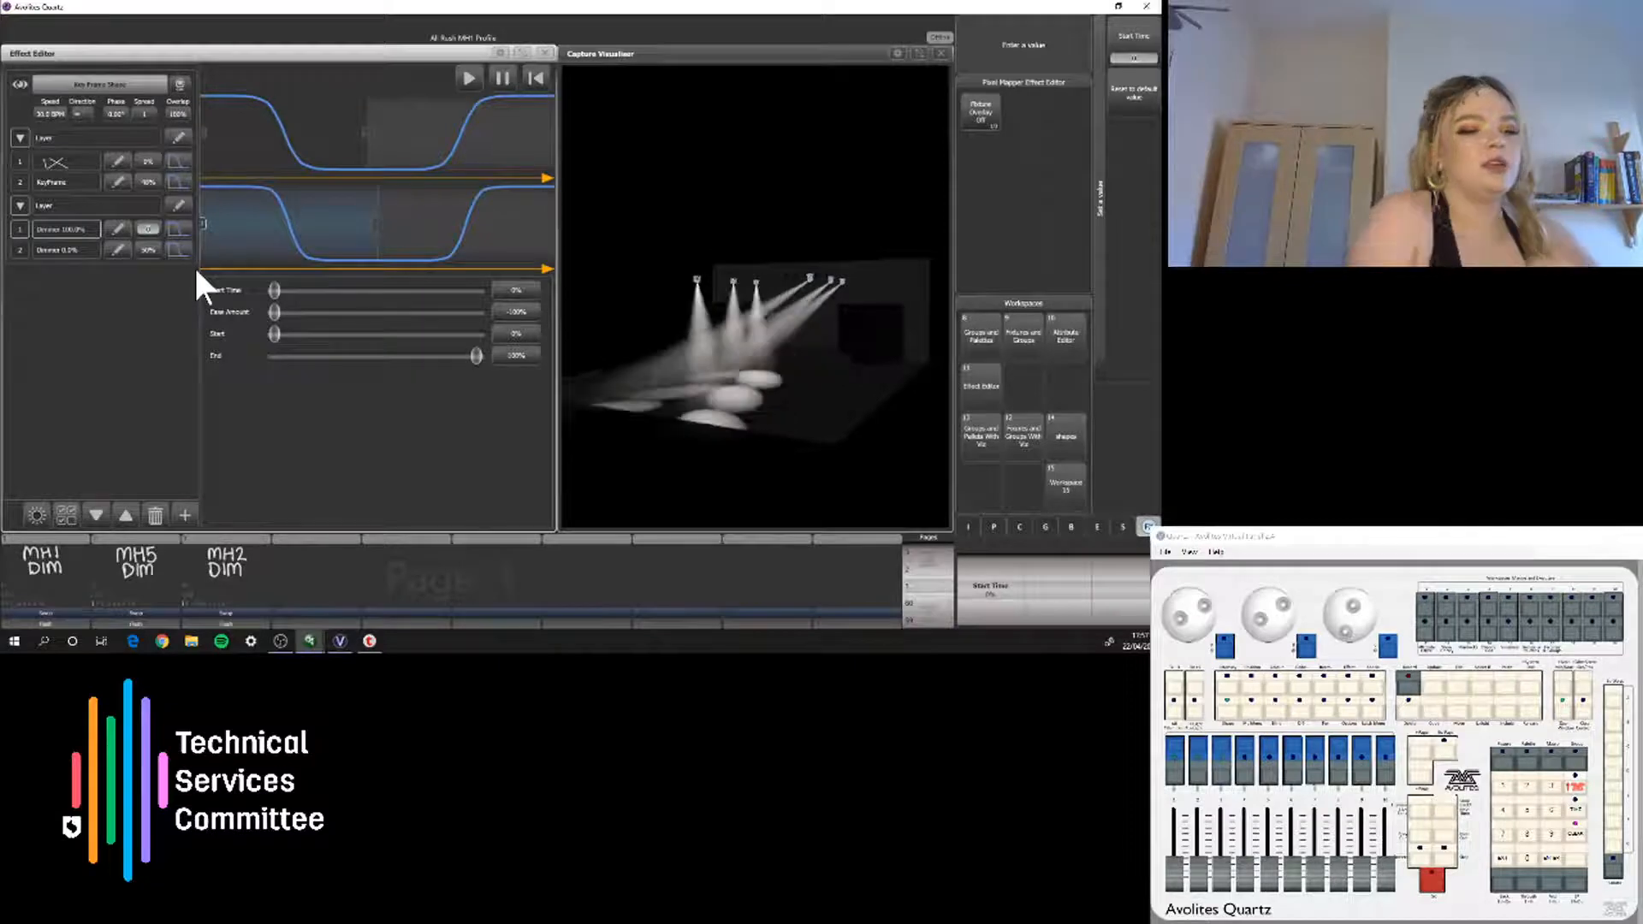
{"action": "type", "text": "50"}
{"action": "key", "text": "Return"}
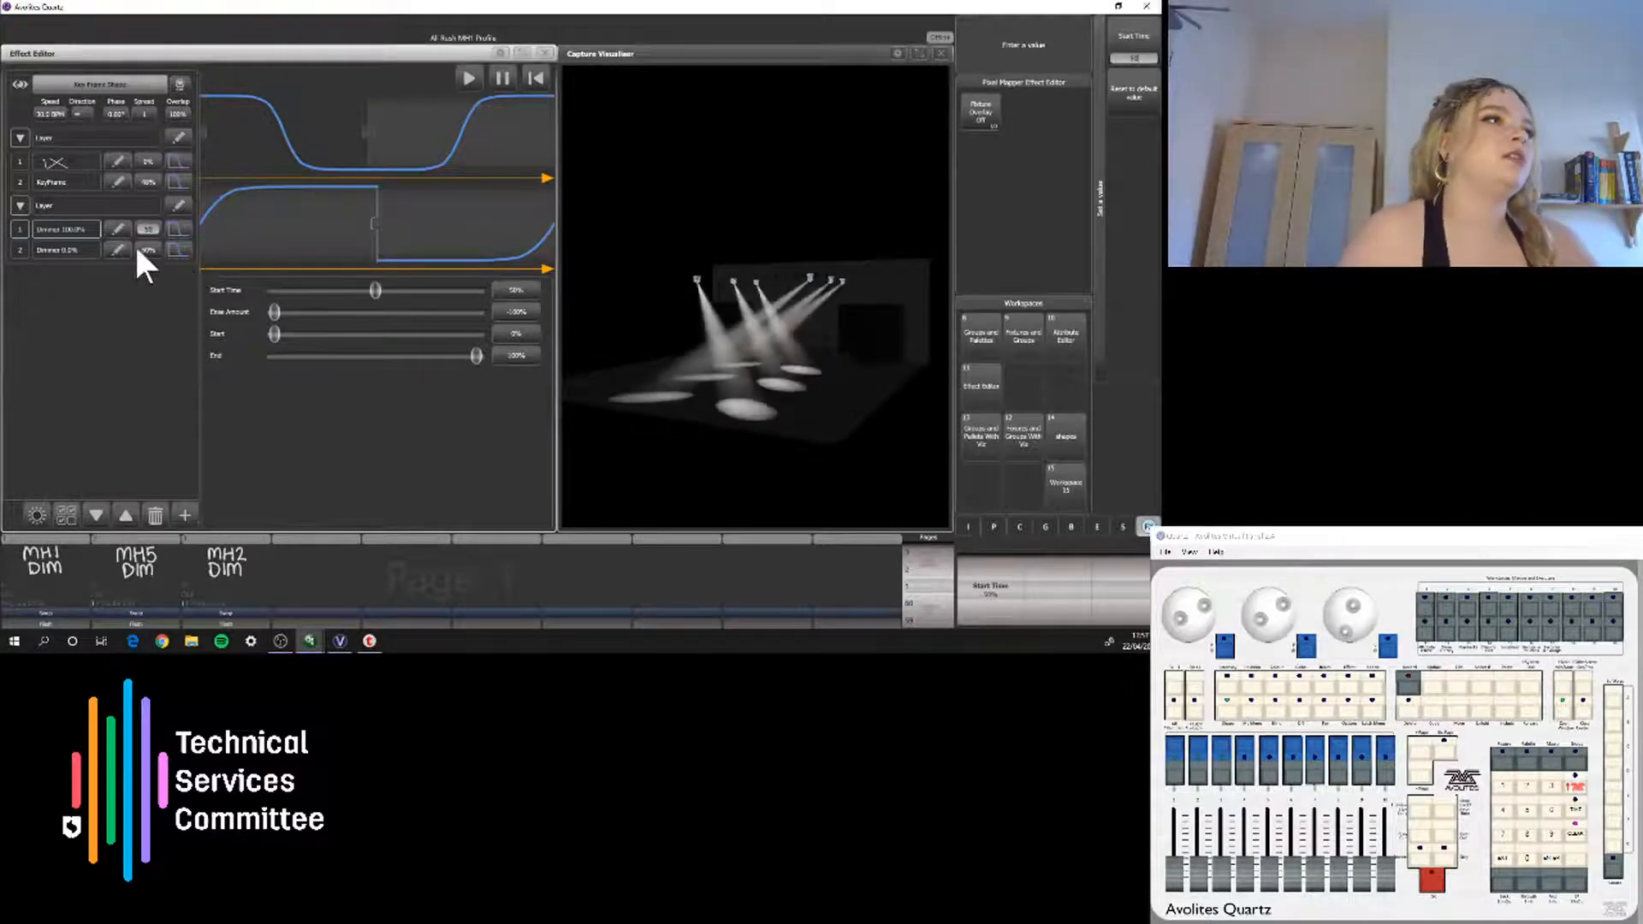
{"action": "left_click", "coordinate": [148, 250]}
{"action": "type", "text": "100"}
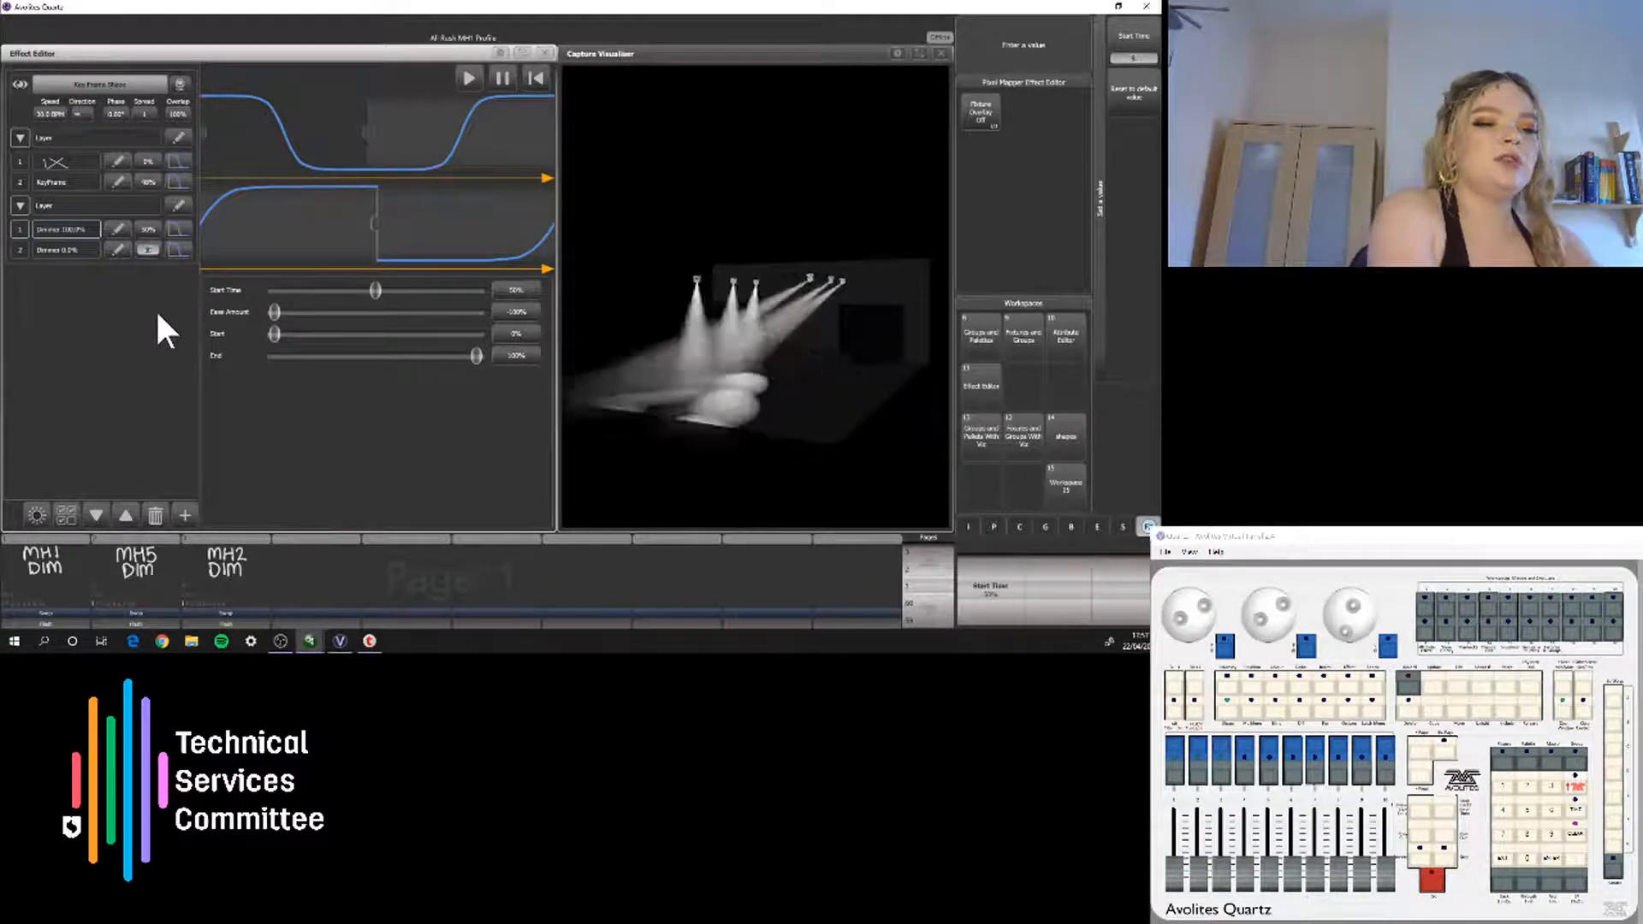
{"action": "key", "text": "Return"}
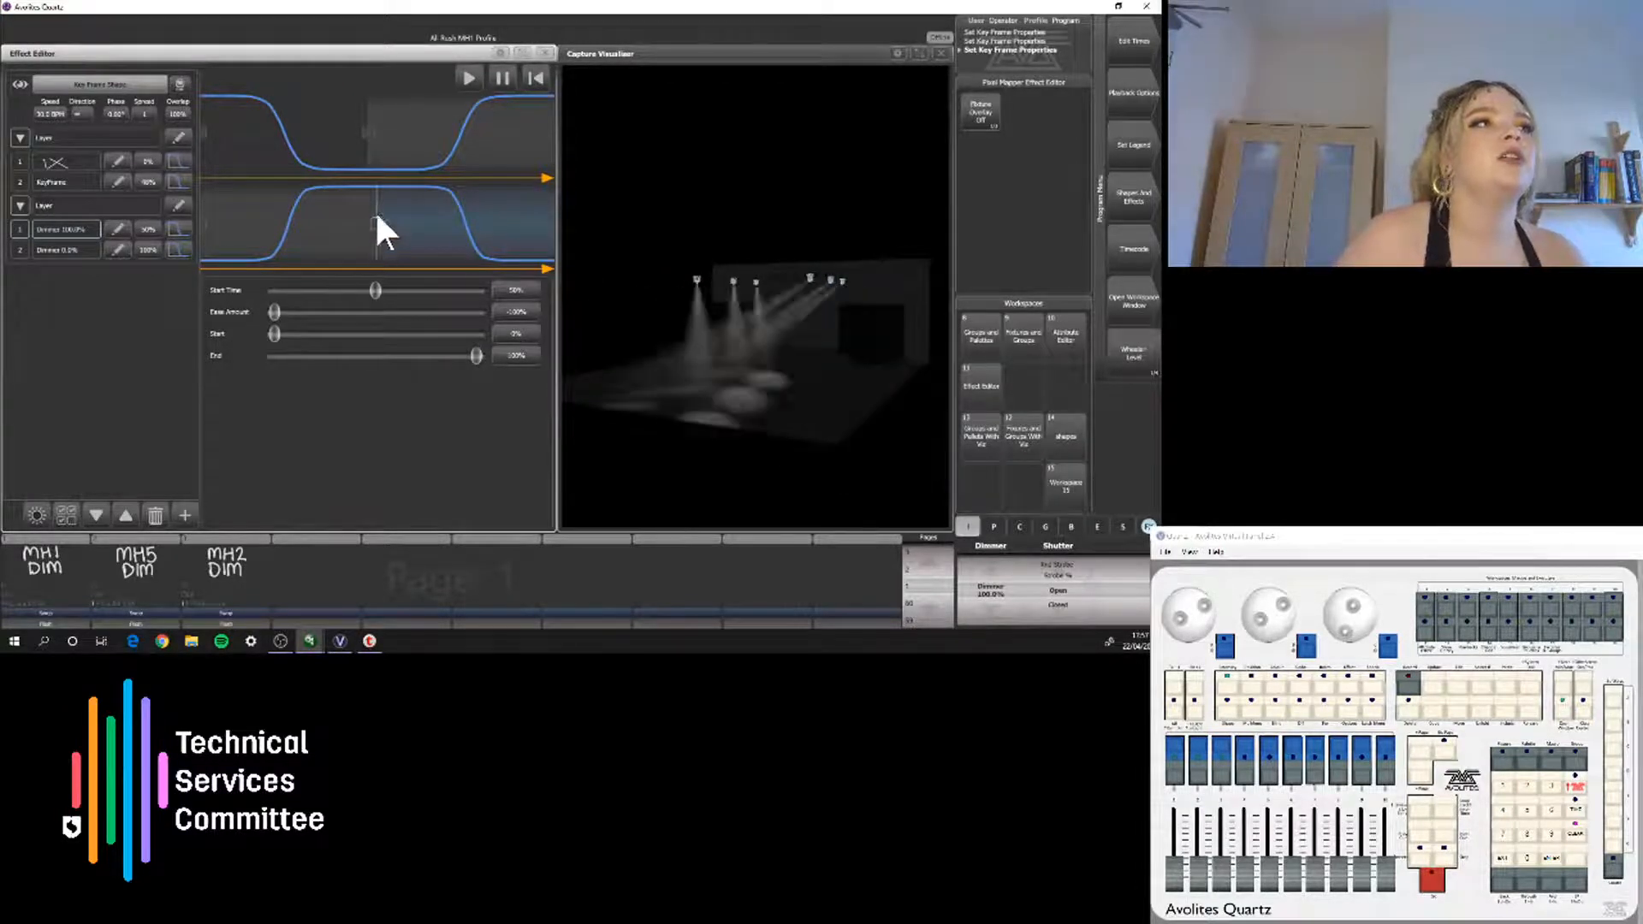
{"action": "left_click_drag", "start_coordinate": [364, 225], "coordinate": [338, 219]}
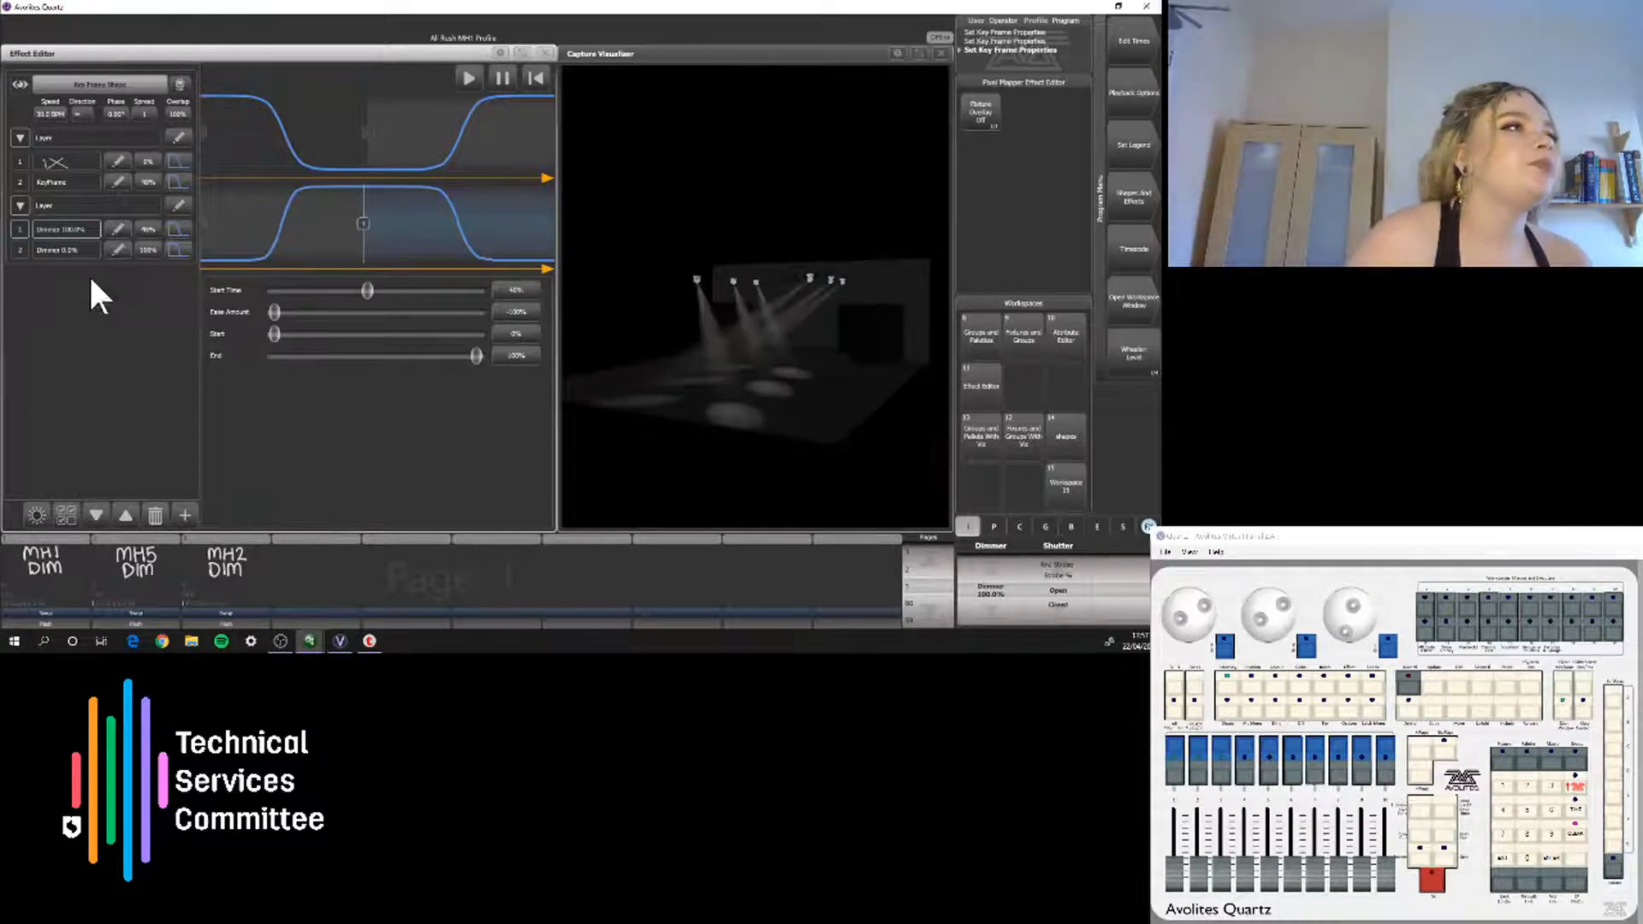
Try the Snap curve on the 0% dimmer key frame and switch it back to Ease Both
{"action": "left_click", "coordinate": [68, 248]}
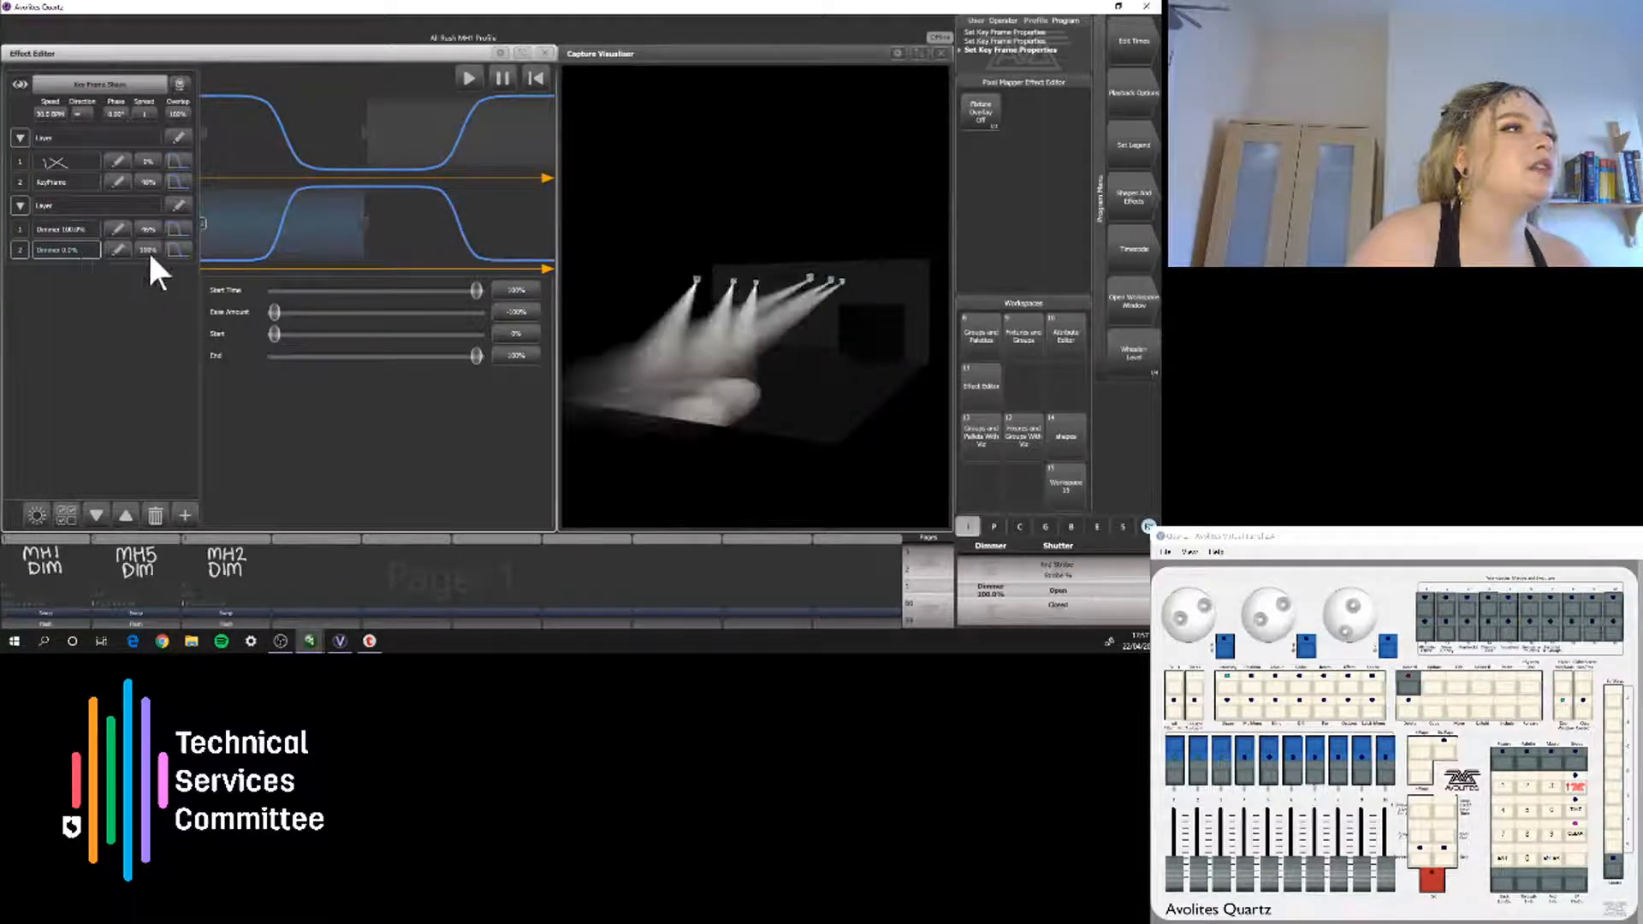
{"action": "left_click", "coordinate": [173, 251]}
{"action": "left_click", "coordinate": [145, 413]}
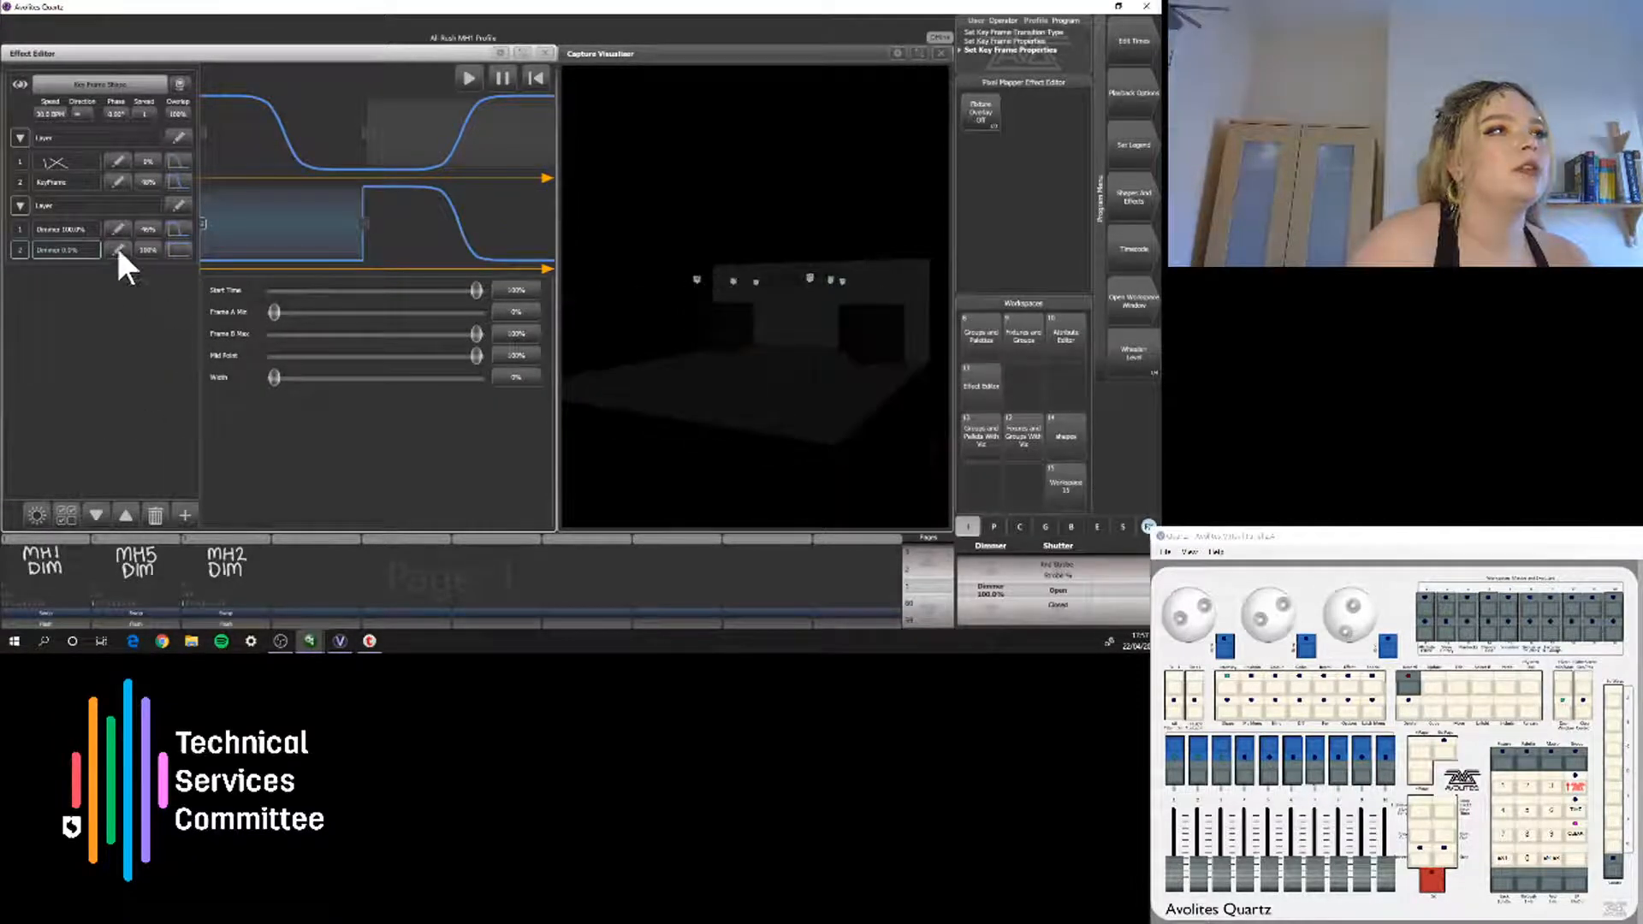
{"action": "left_click", "coordinate": [177, 246]}
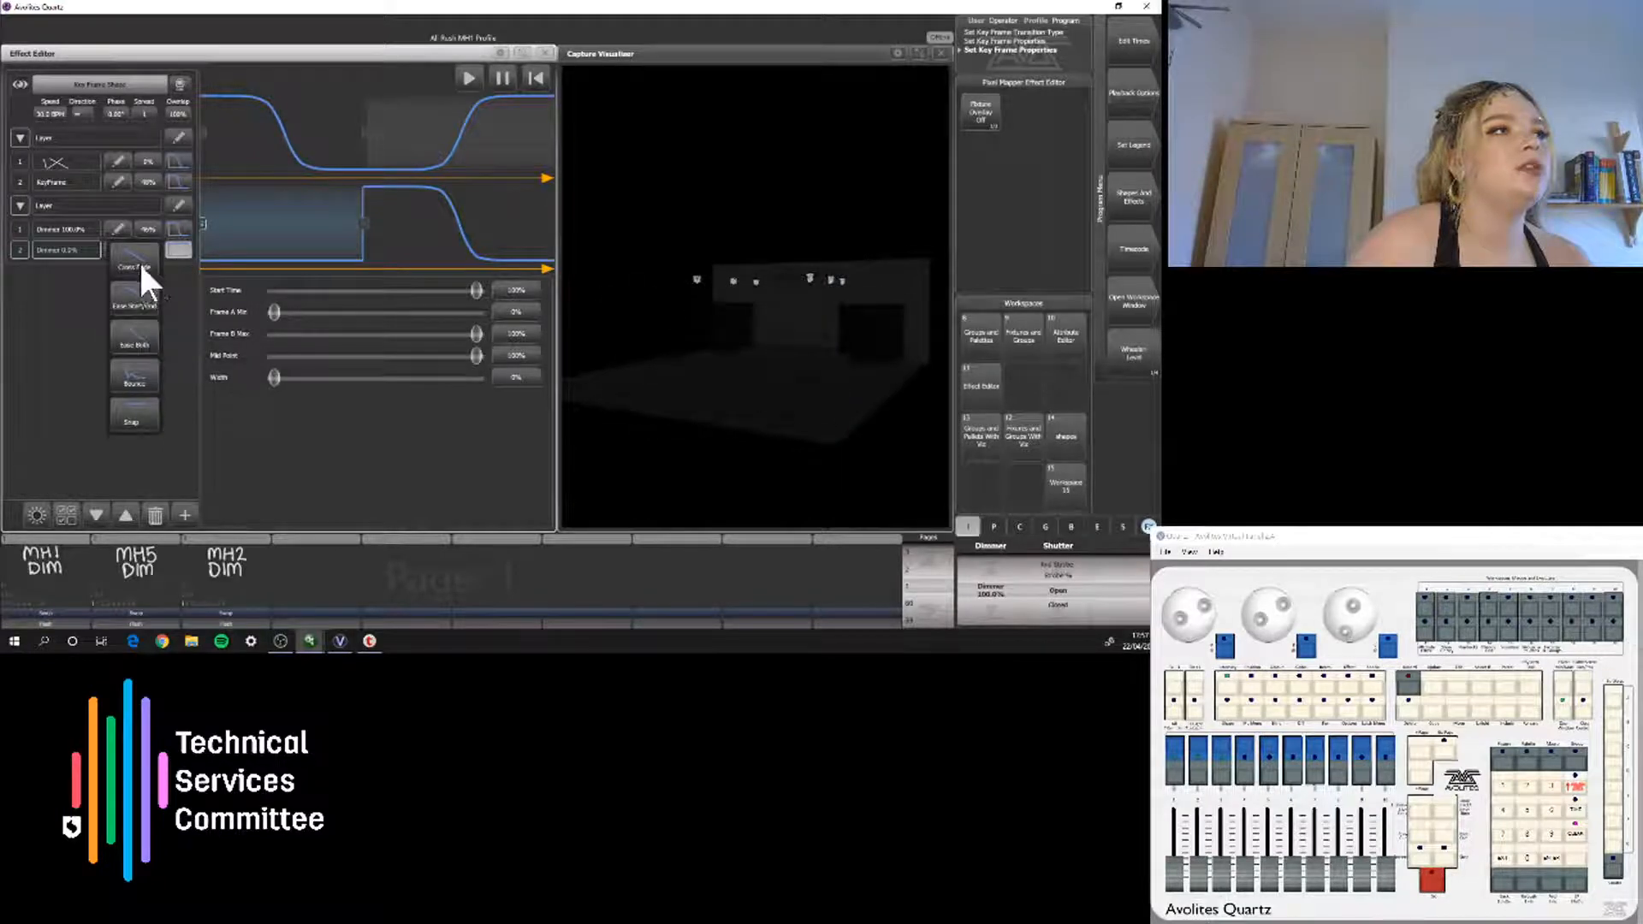
{"action": "left_click", "coordinate": [432, 218]}
Try the Snap curve on the 100% dimmer key frame
{"action": "left_click", "coordinate": [177, 228]}
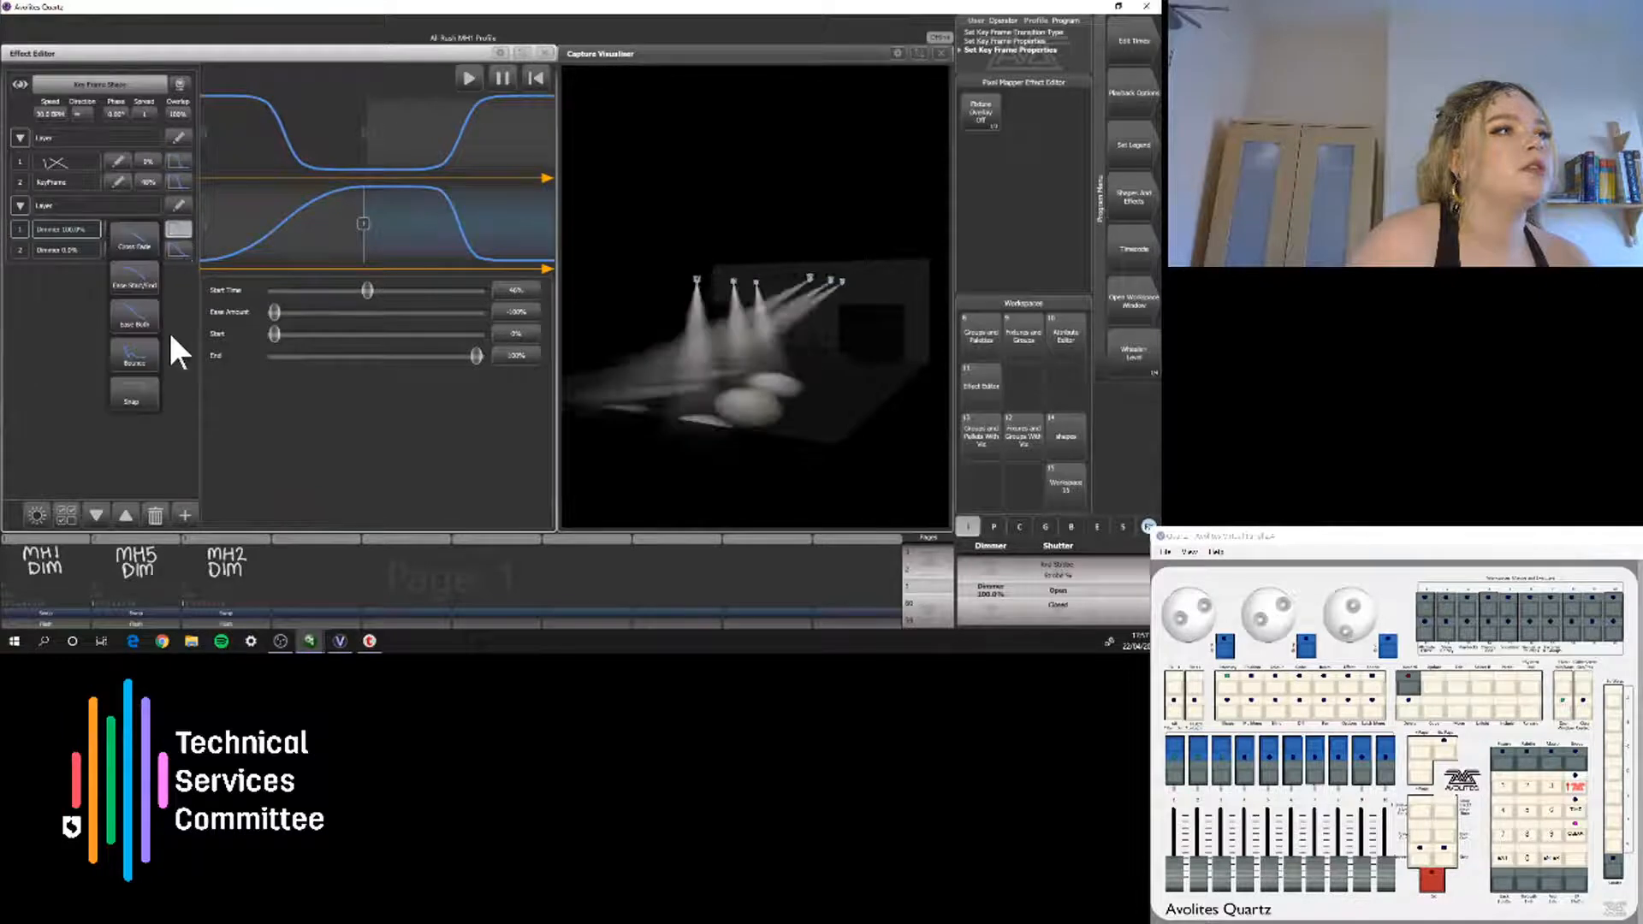
{"action": "left_click", "coordinate": [126, 392]}
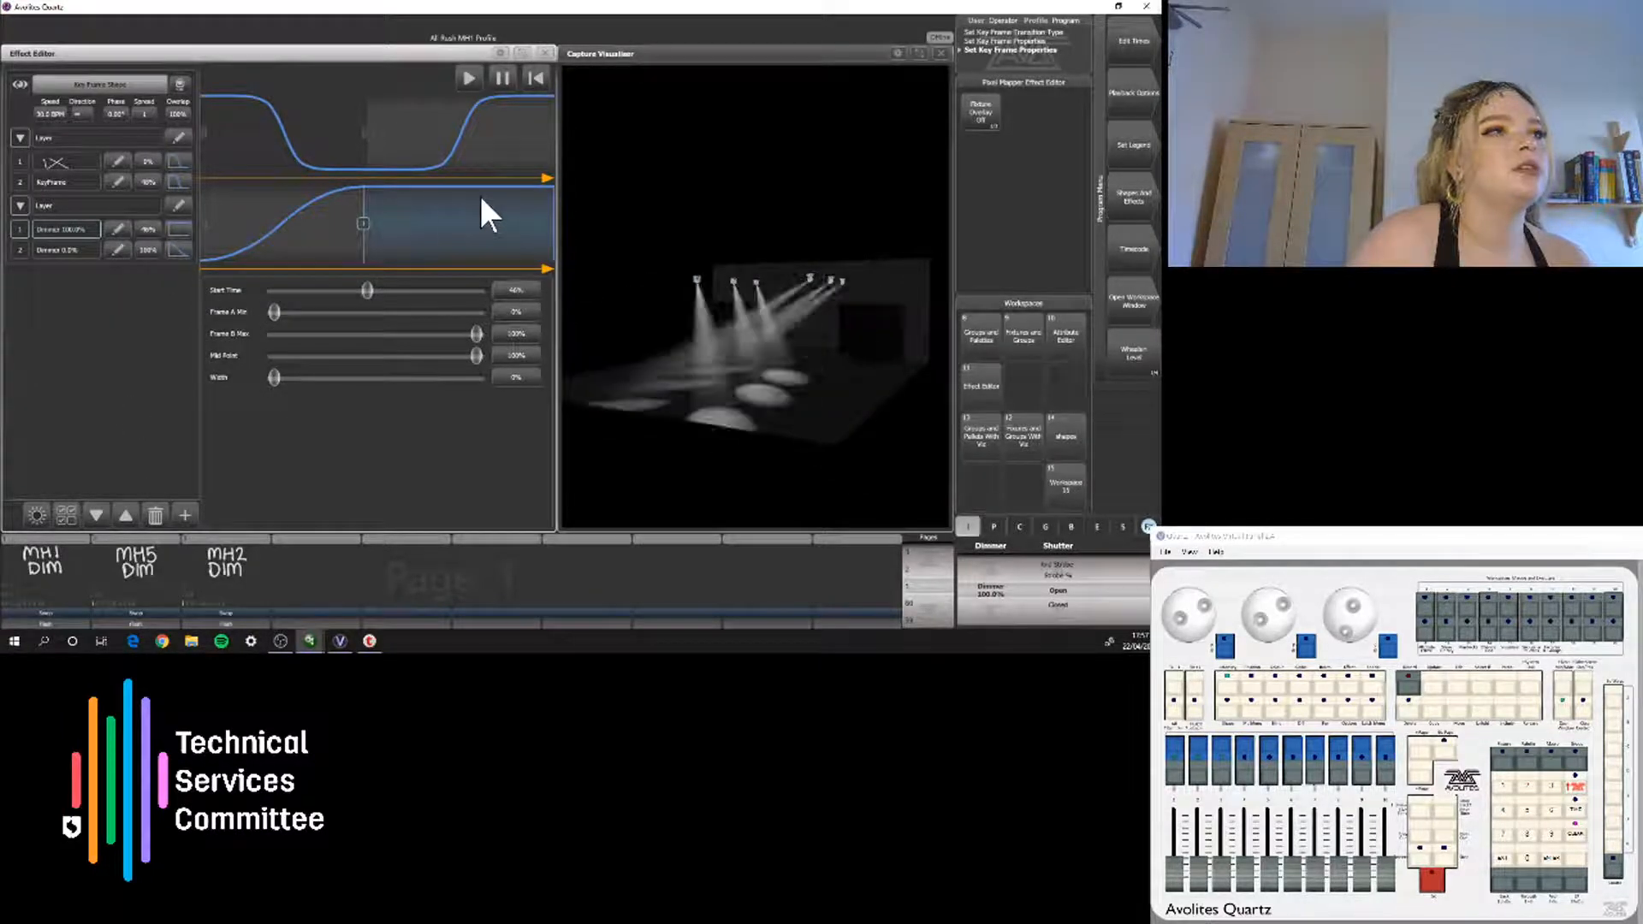
{"action": "left_click", "coordinate": [179, 228]}
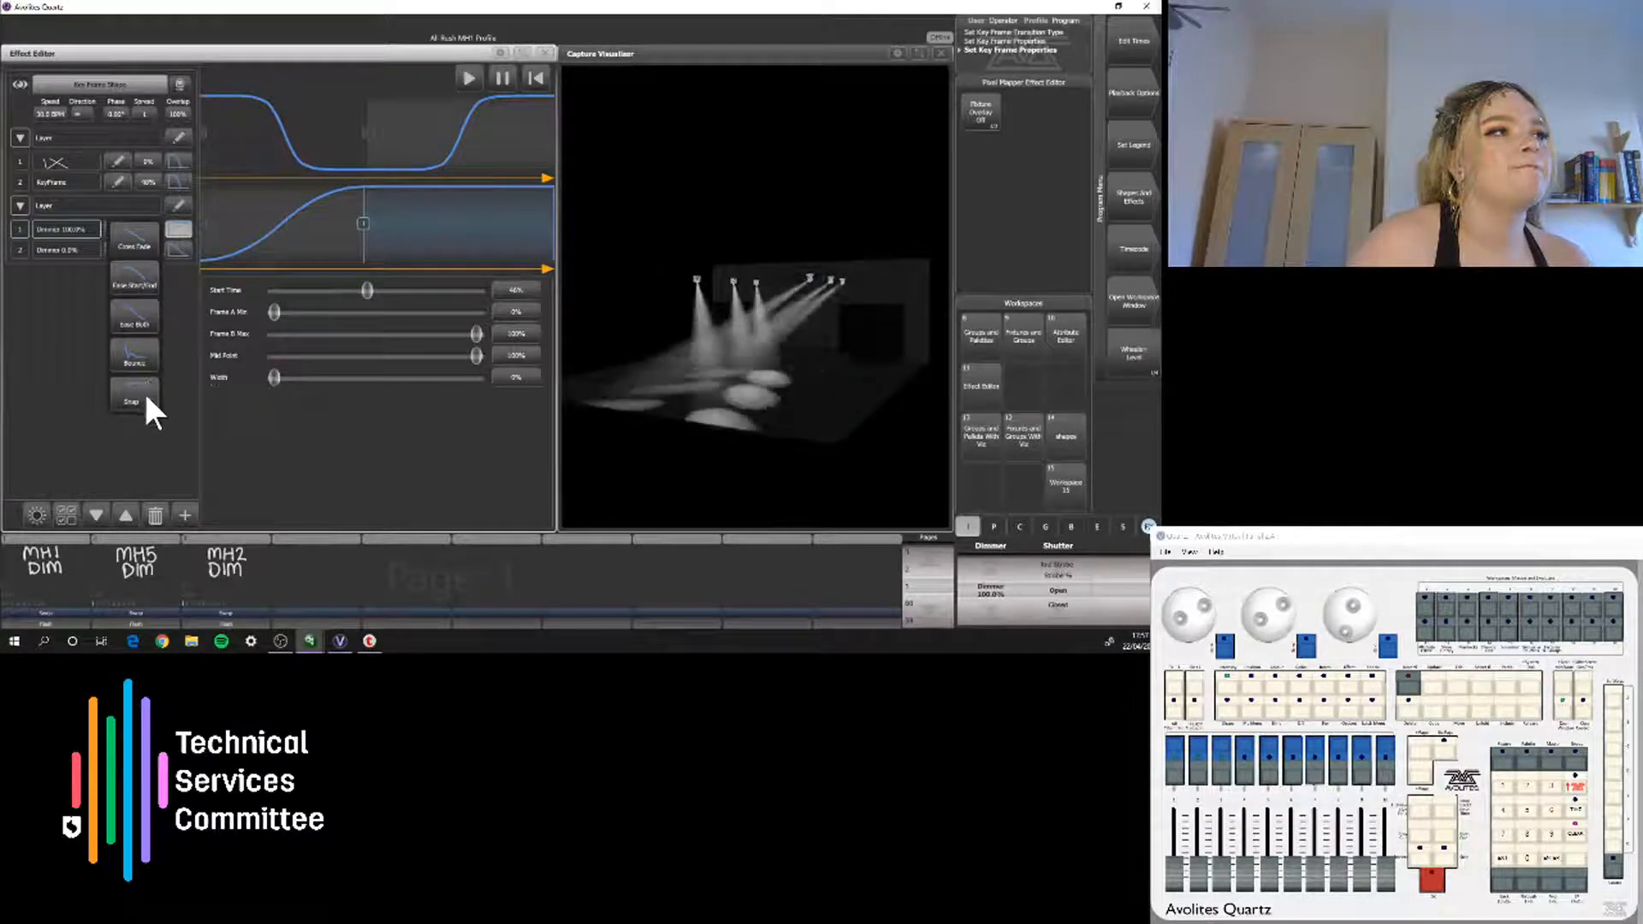
{"action": "left_click", "coordinate": [420, 178]}
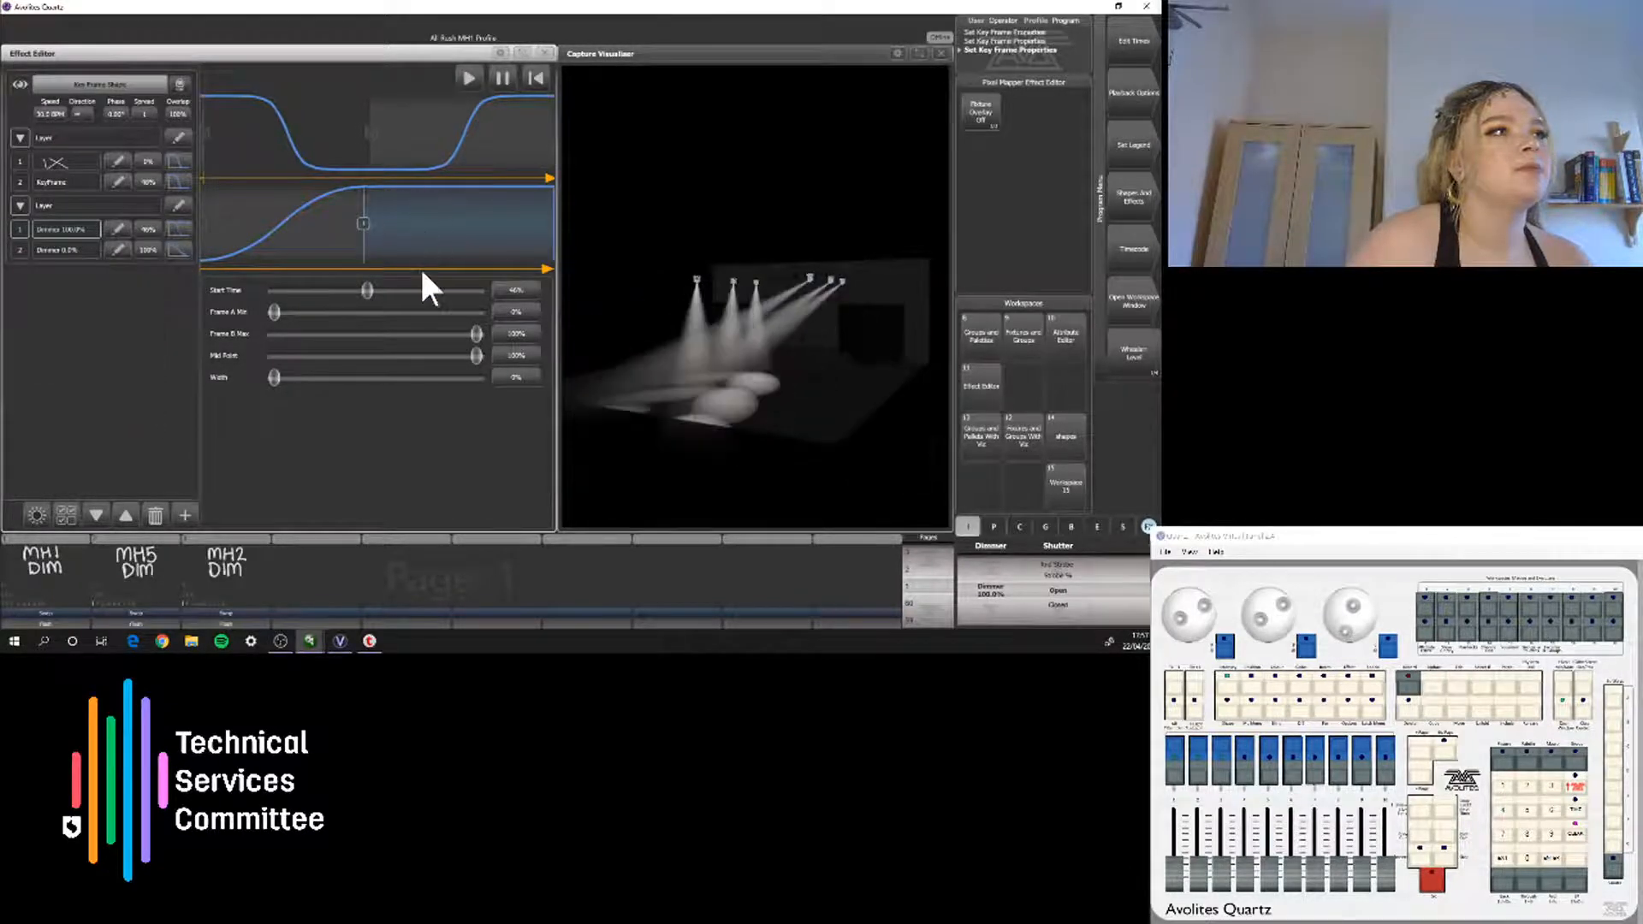
Nudge the position layer's key frames slightly earlier in the graph and set the 100% dimmer key frame to Ease Both
{"action": "left_click", "coordinate": [377, 150]}
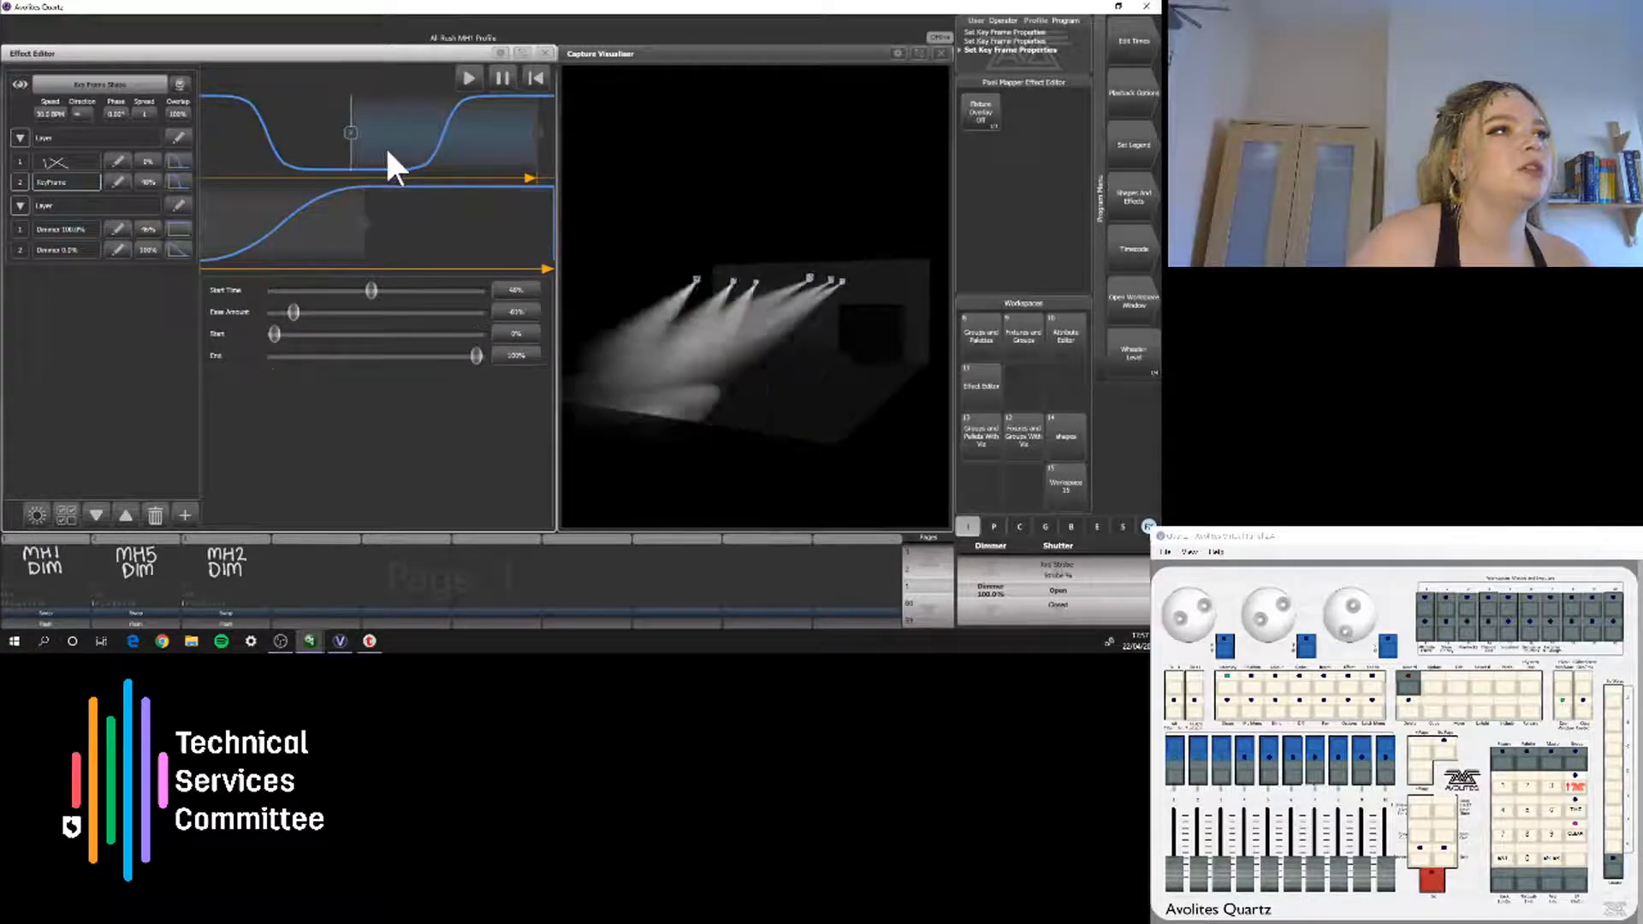
{"action": "left_click", "coordinate": [414, 189]}
{"action": "left_click", "coordinate": [178, 228]}
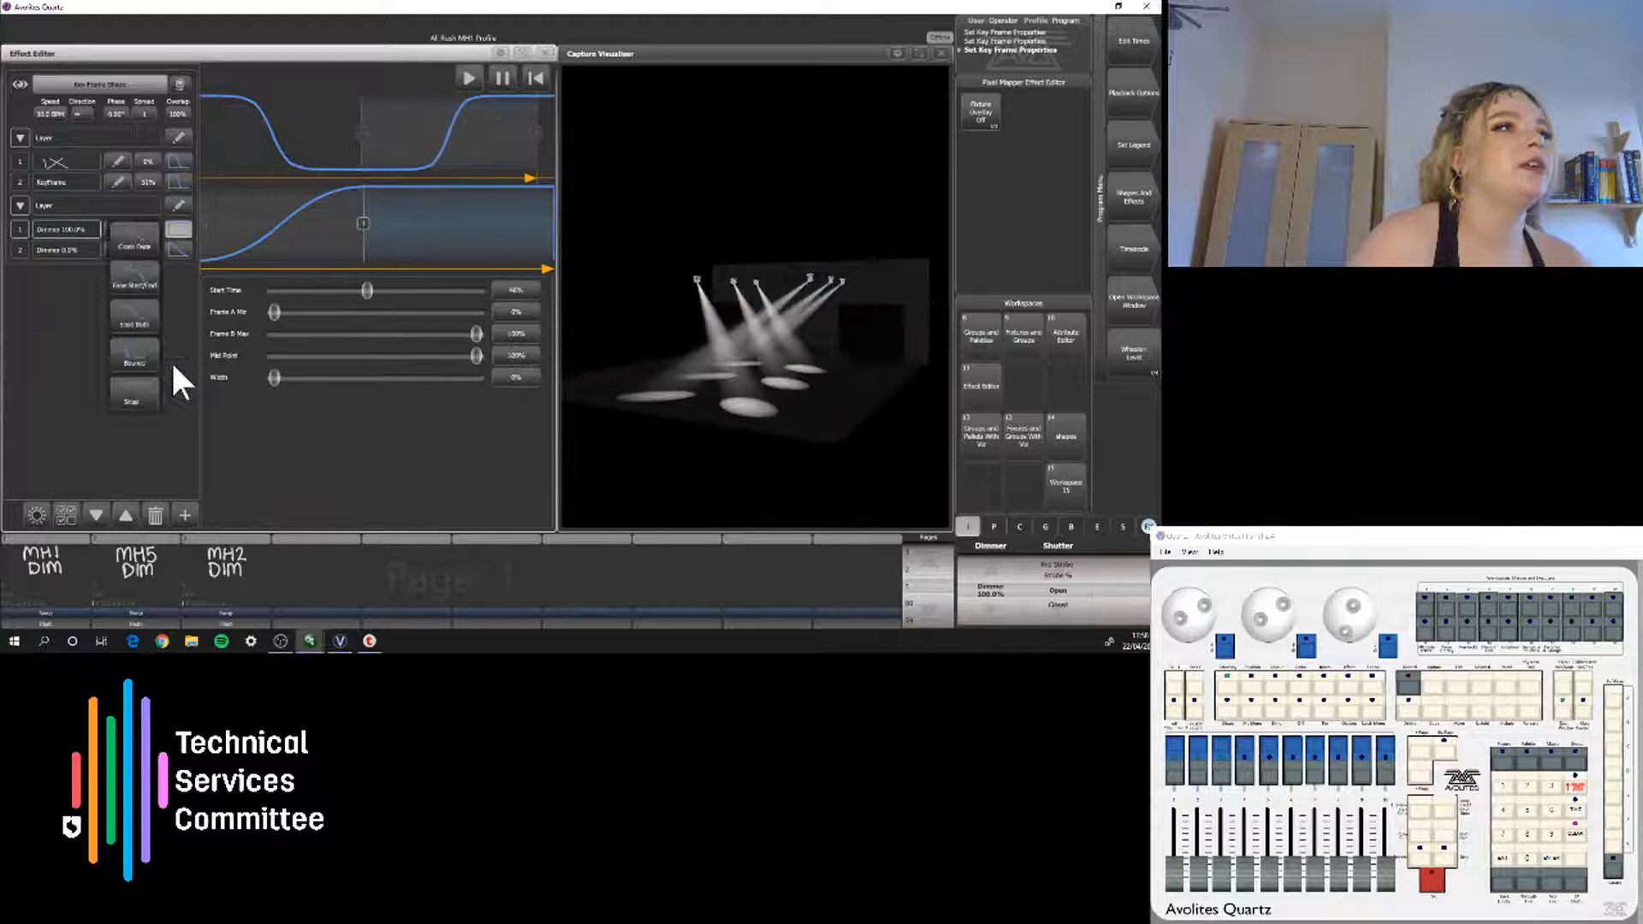
{"action": "left_click", "coordinate": [142, 312]}
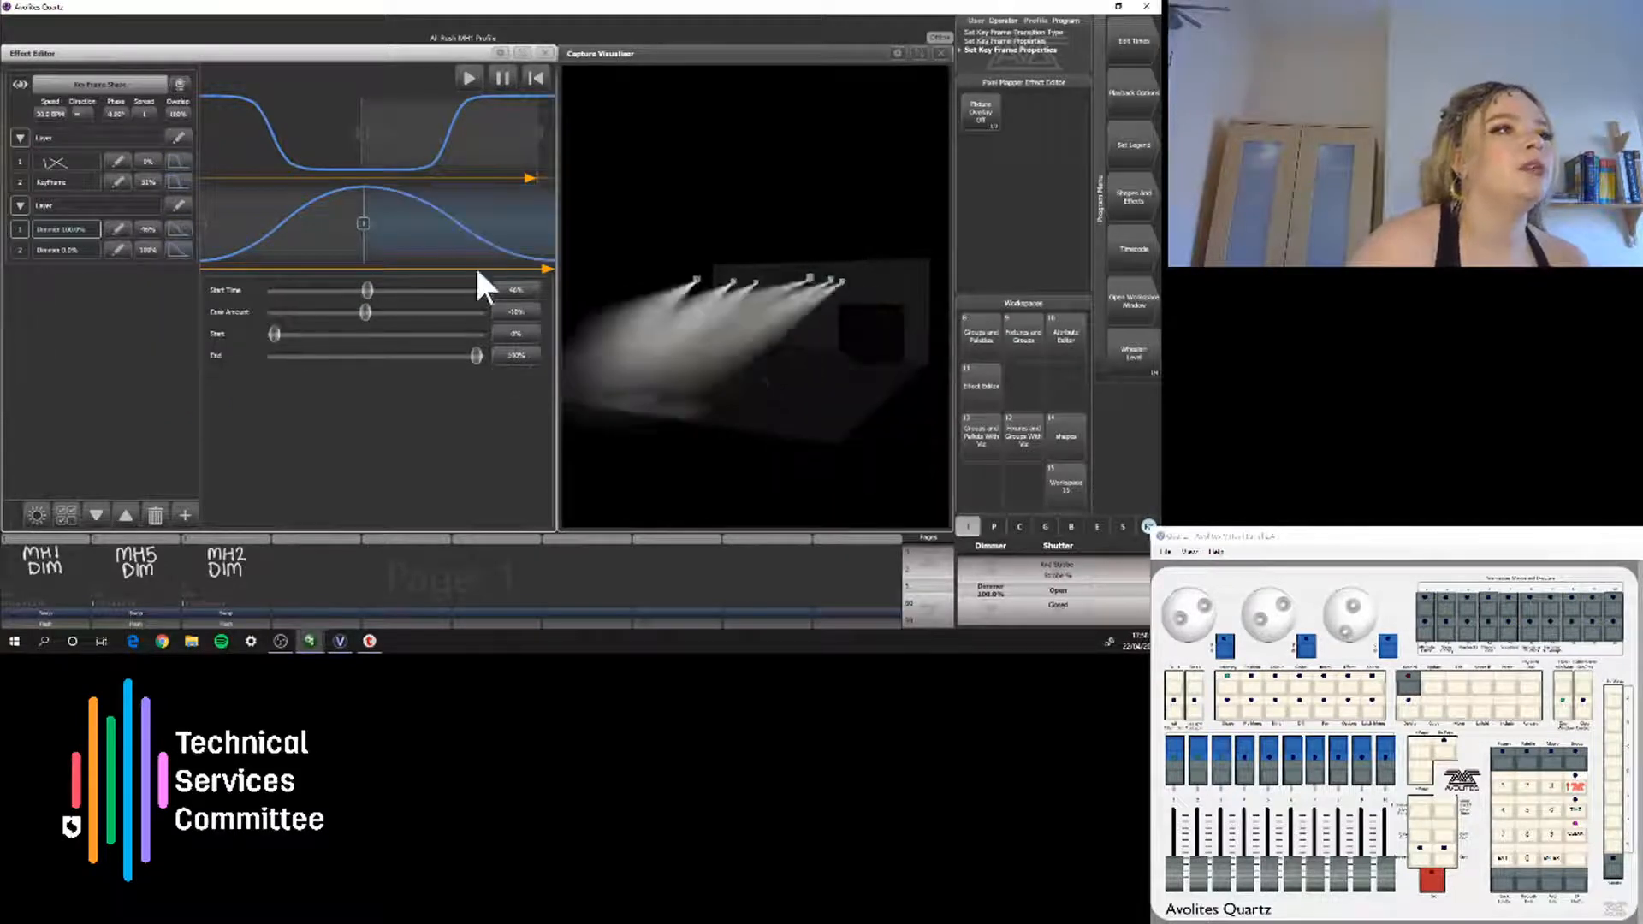
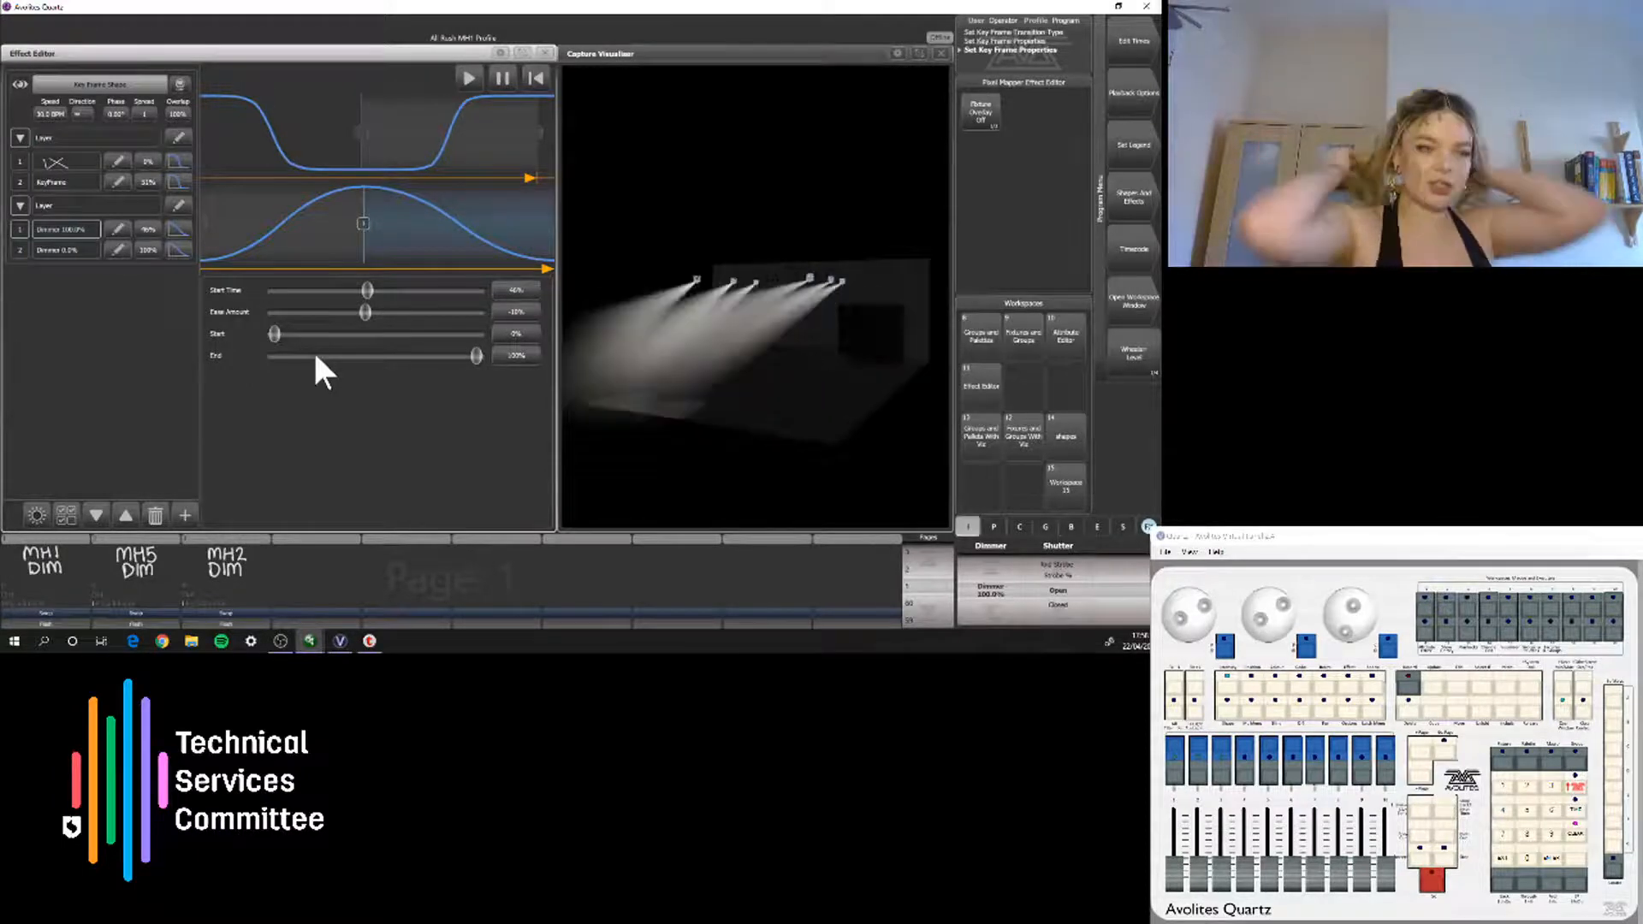
Set the key frame shape's spread to 8
{"action": "left_click", "coordinate": [174, 397]}
{"action": "left_click", "coordinate": [147, 112]}
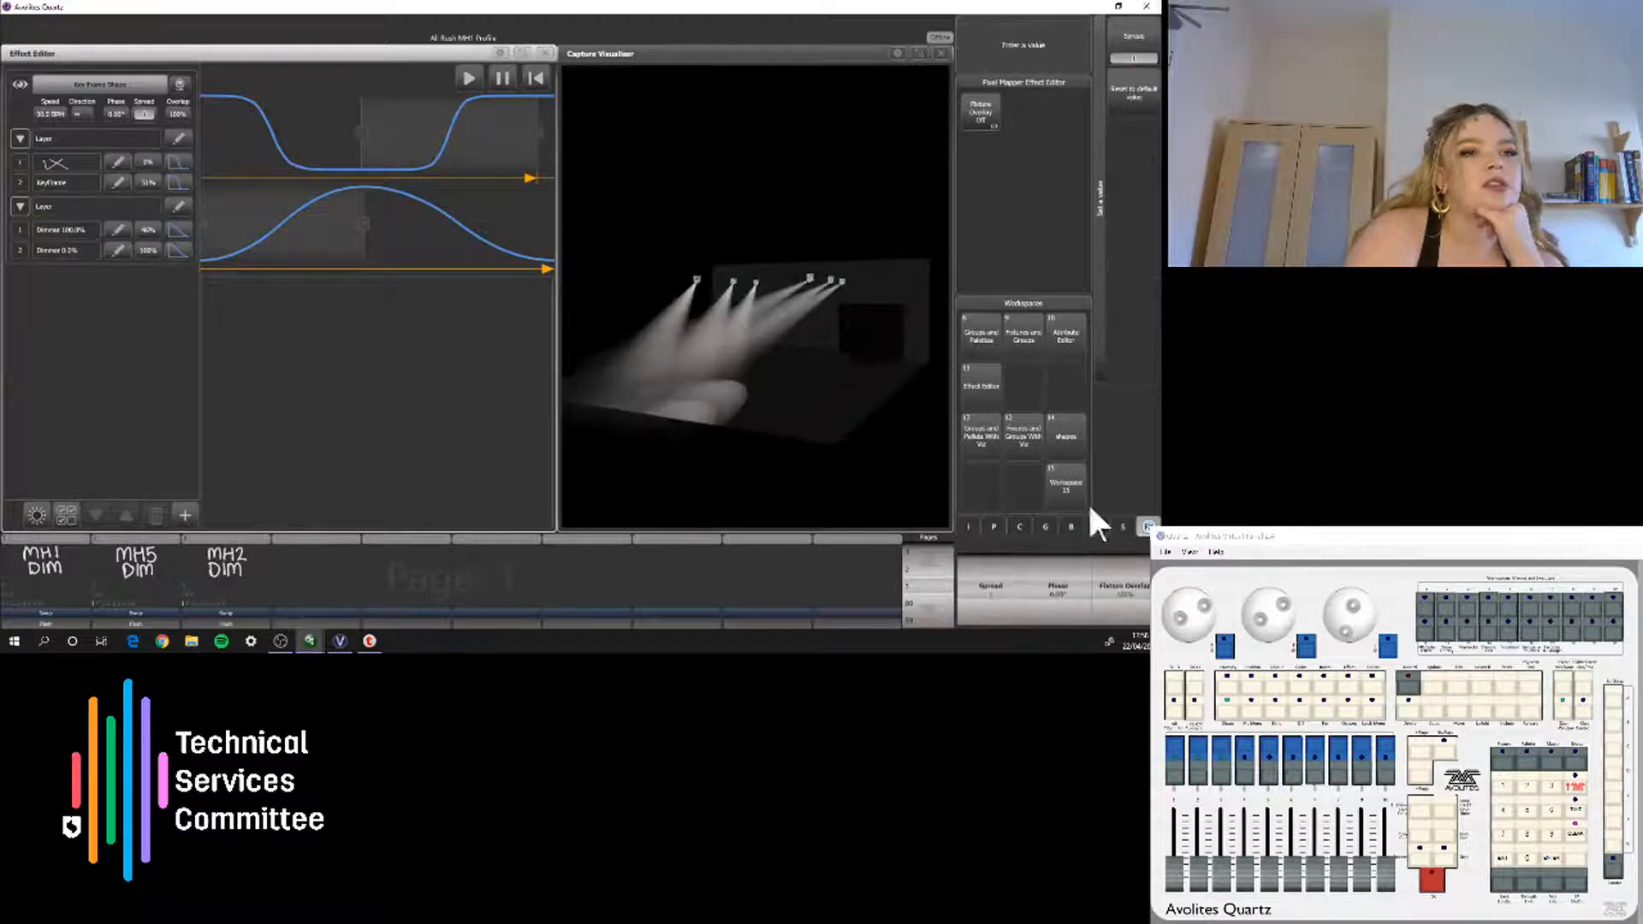
{"action": "scroll", "coordinate": [1181, 616], "scroll_direction": "up", "scroll_amount": 7}
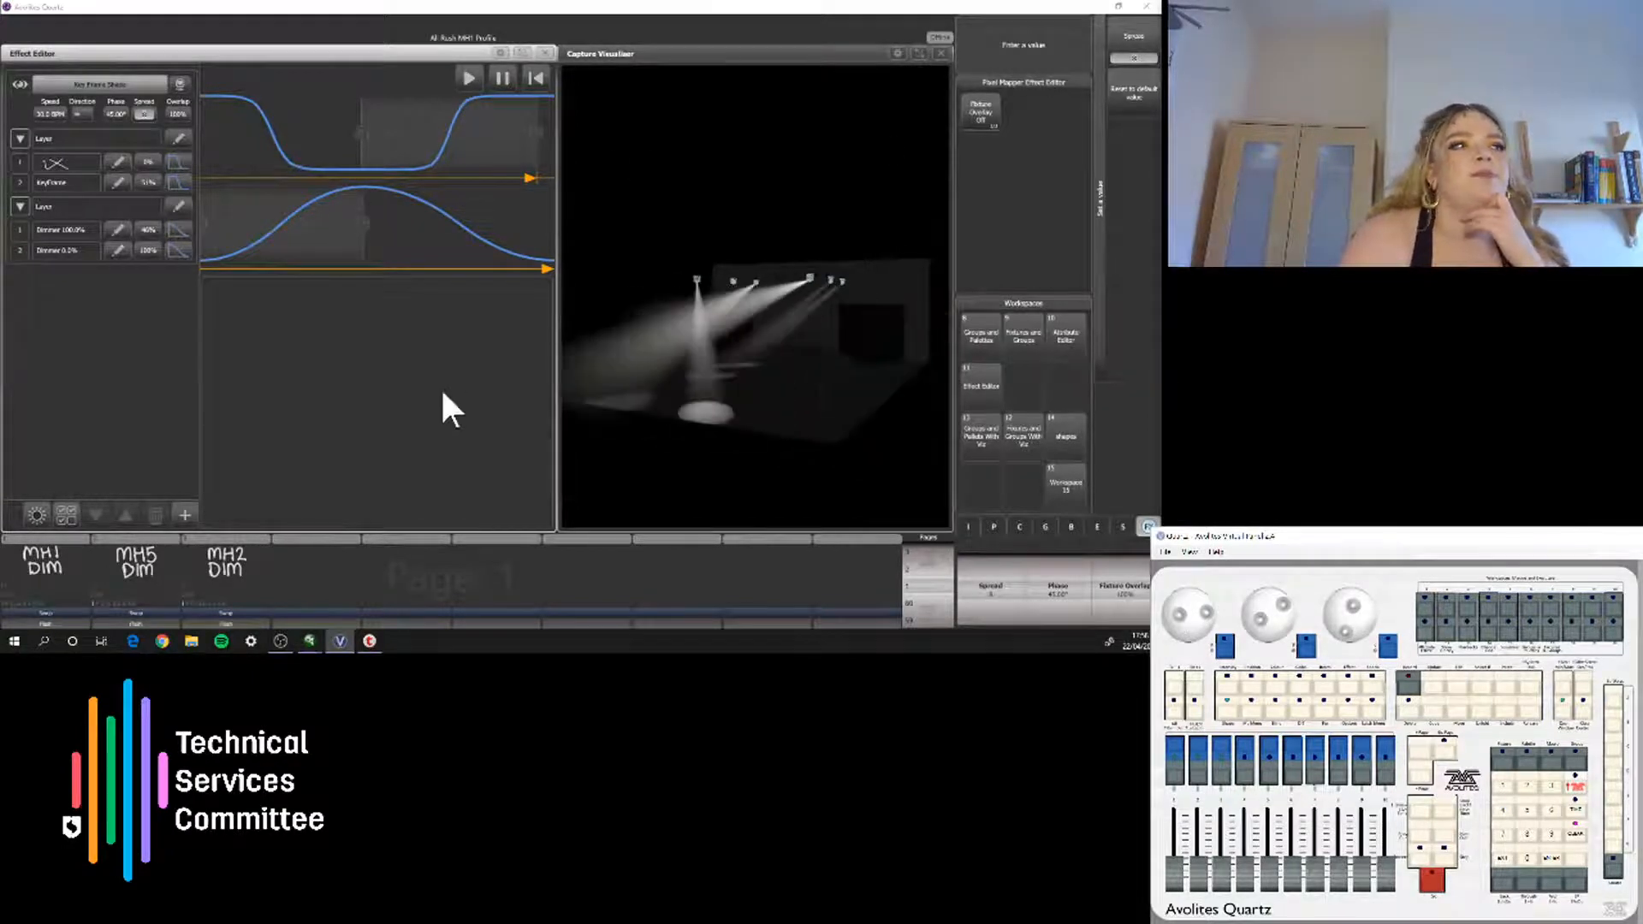
Record the key frame shape as a cue on the empty playback at the far end of the row and clear the programmer
{"action": "left_click", "coordinate": [842, 564]}
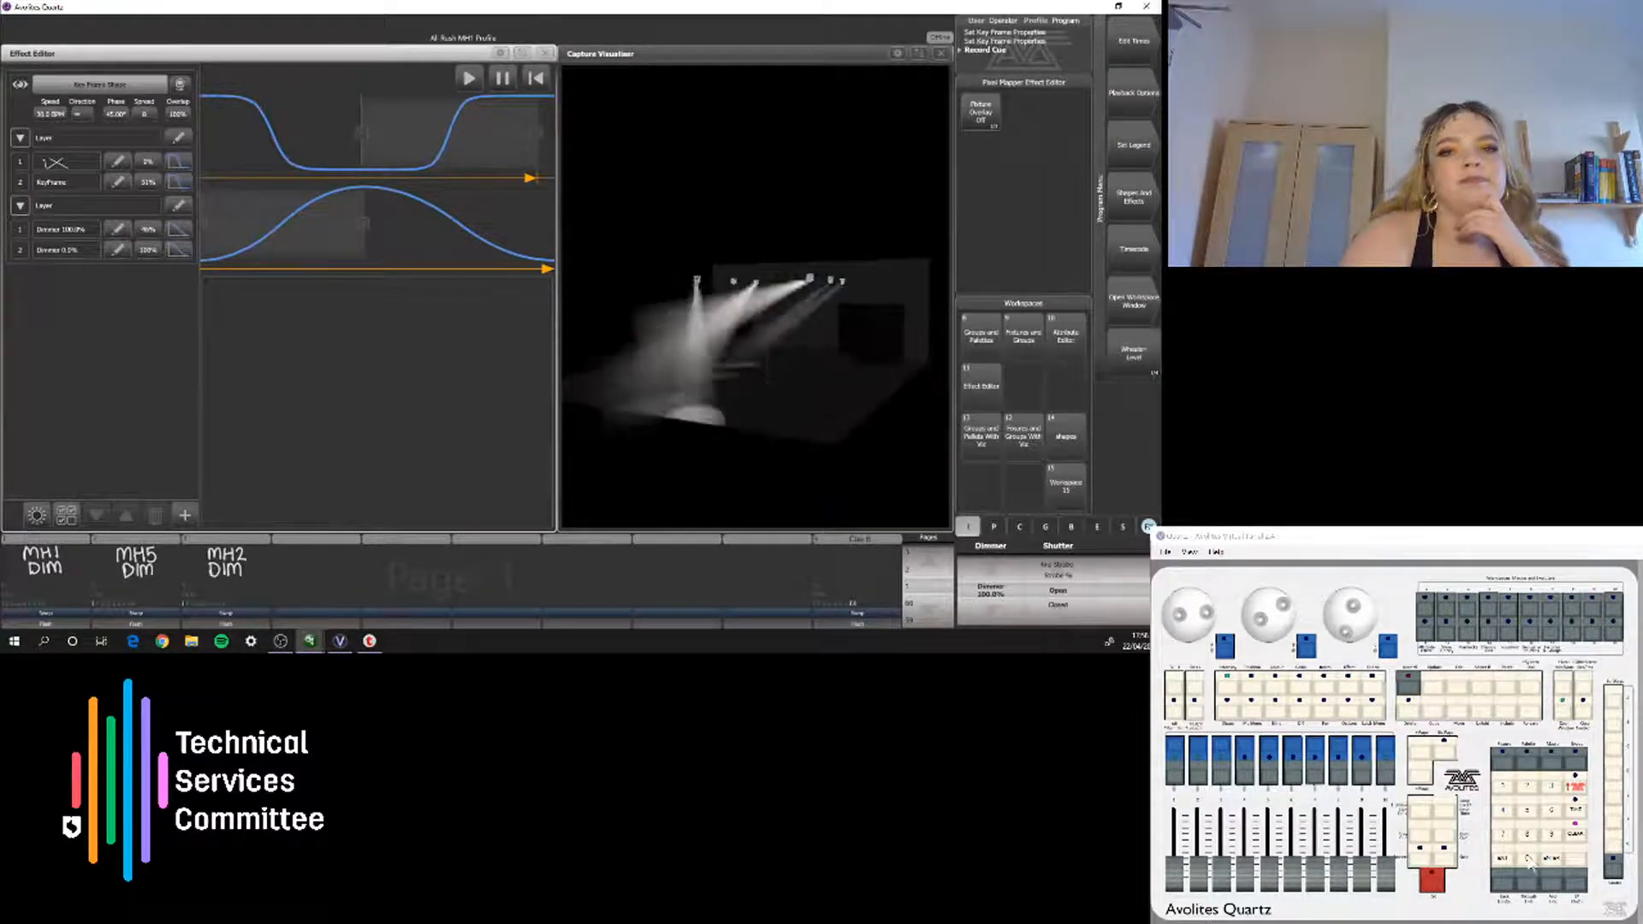
{"action": "left_click", "coordinate": [1575, 837]}
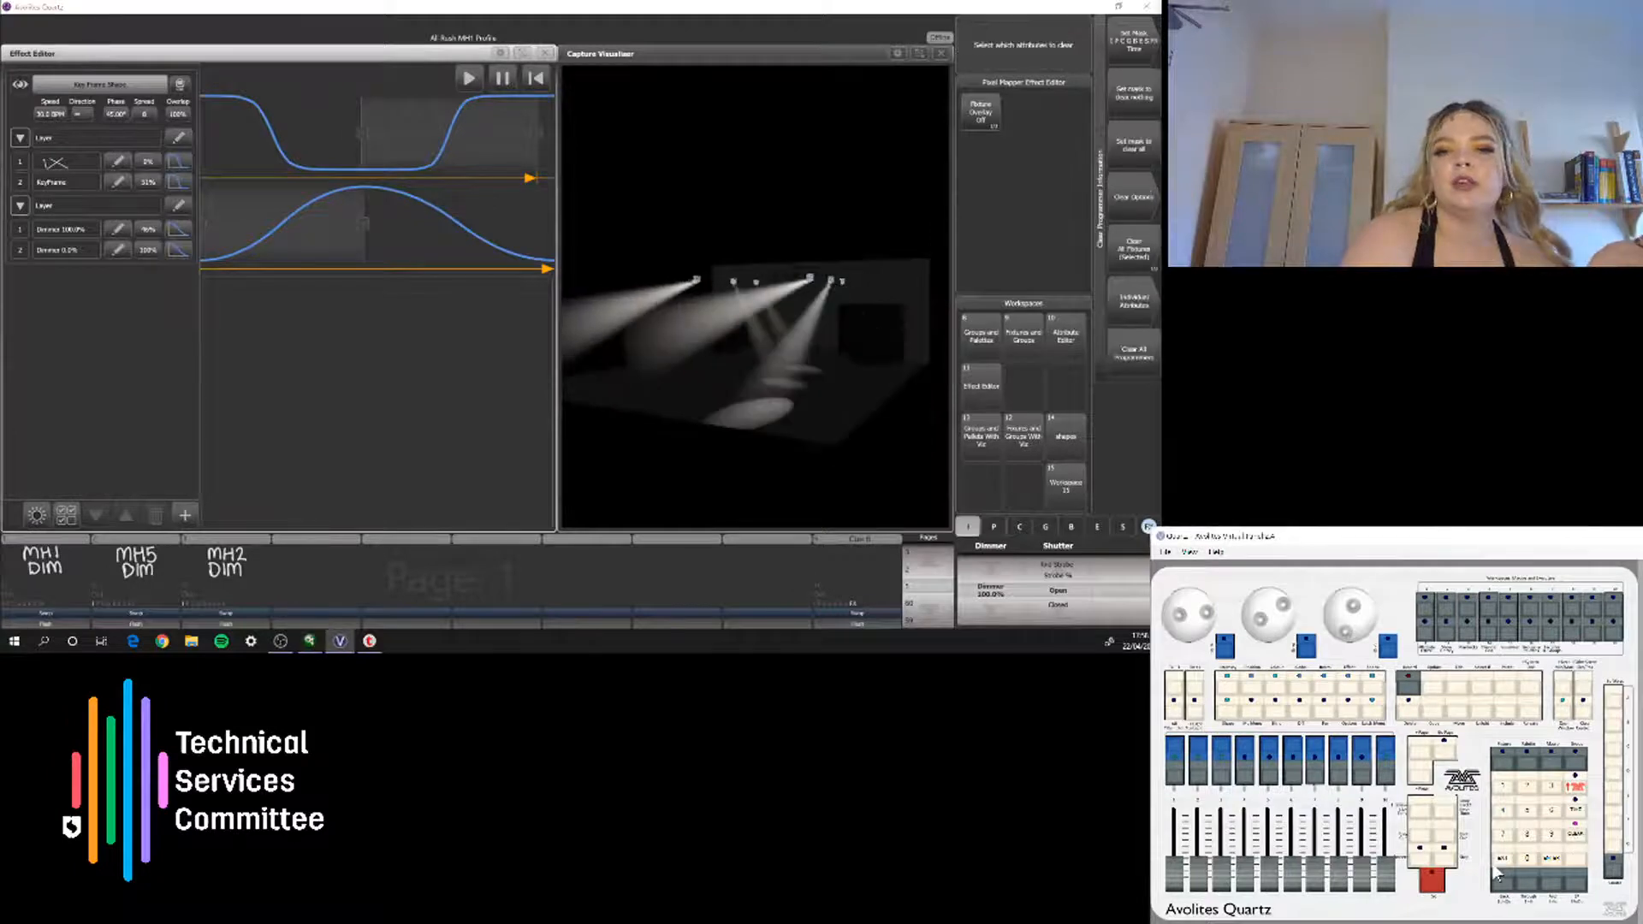
Close the Effect Editor and open the Shapes workspace
{"action": "left_click", "coordinate": [544, 53]}
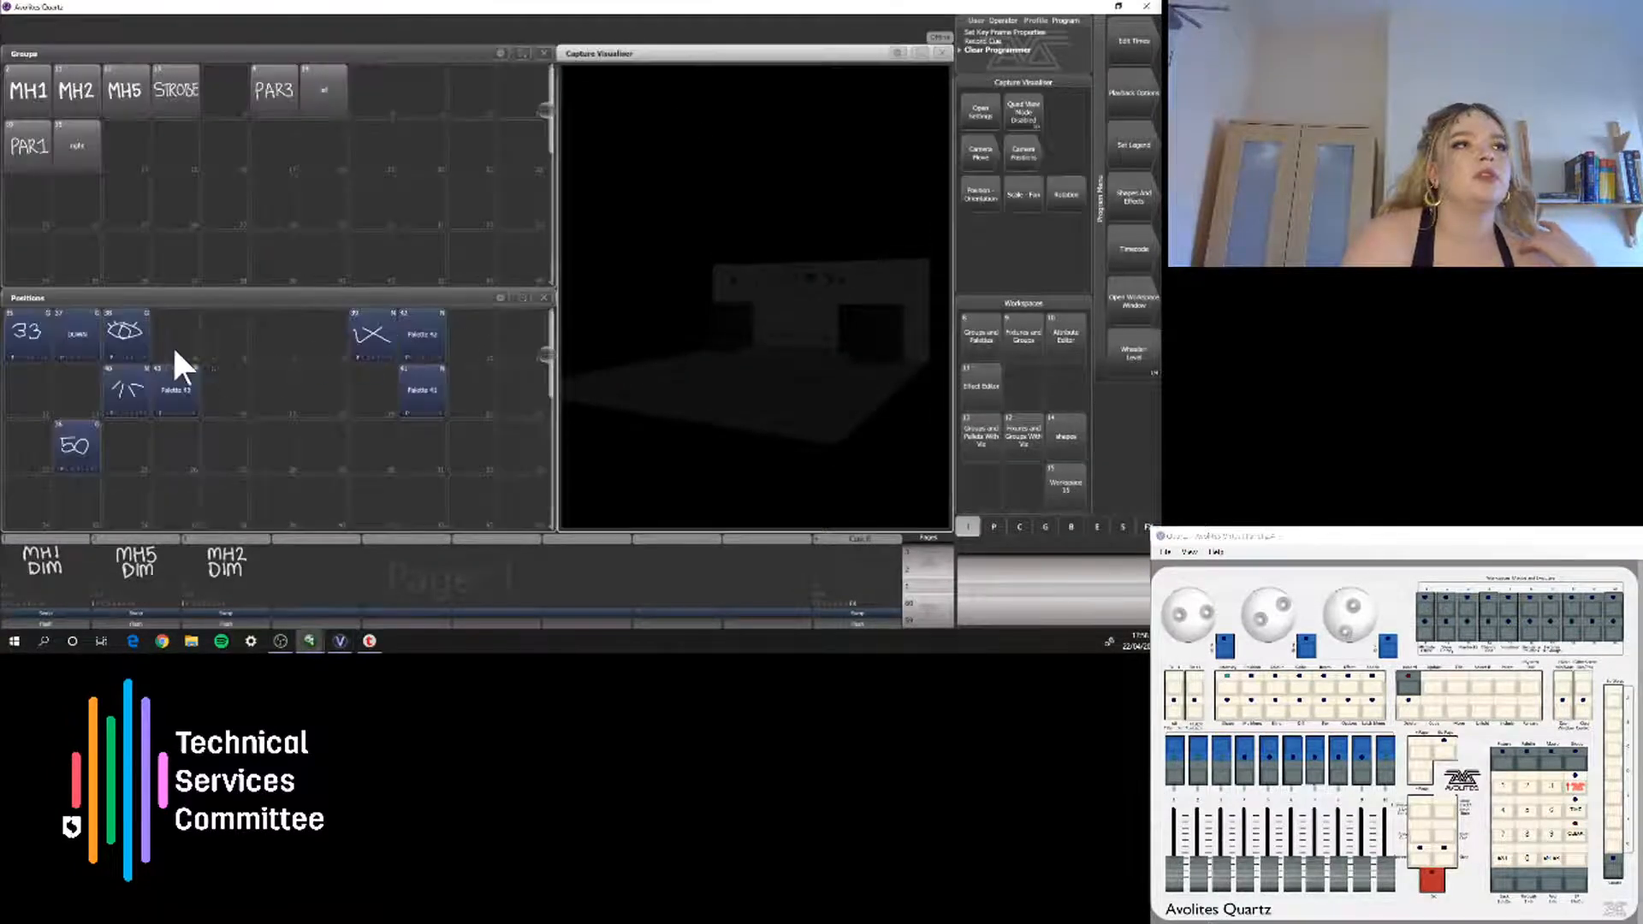
{"action": "left_click", "coordinate": [1065, 477]}
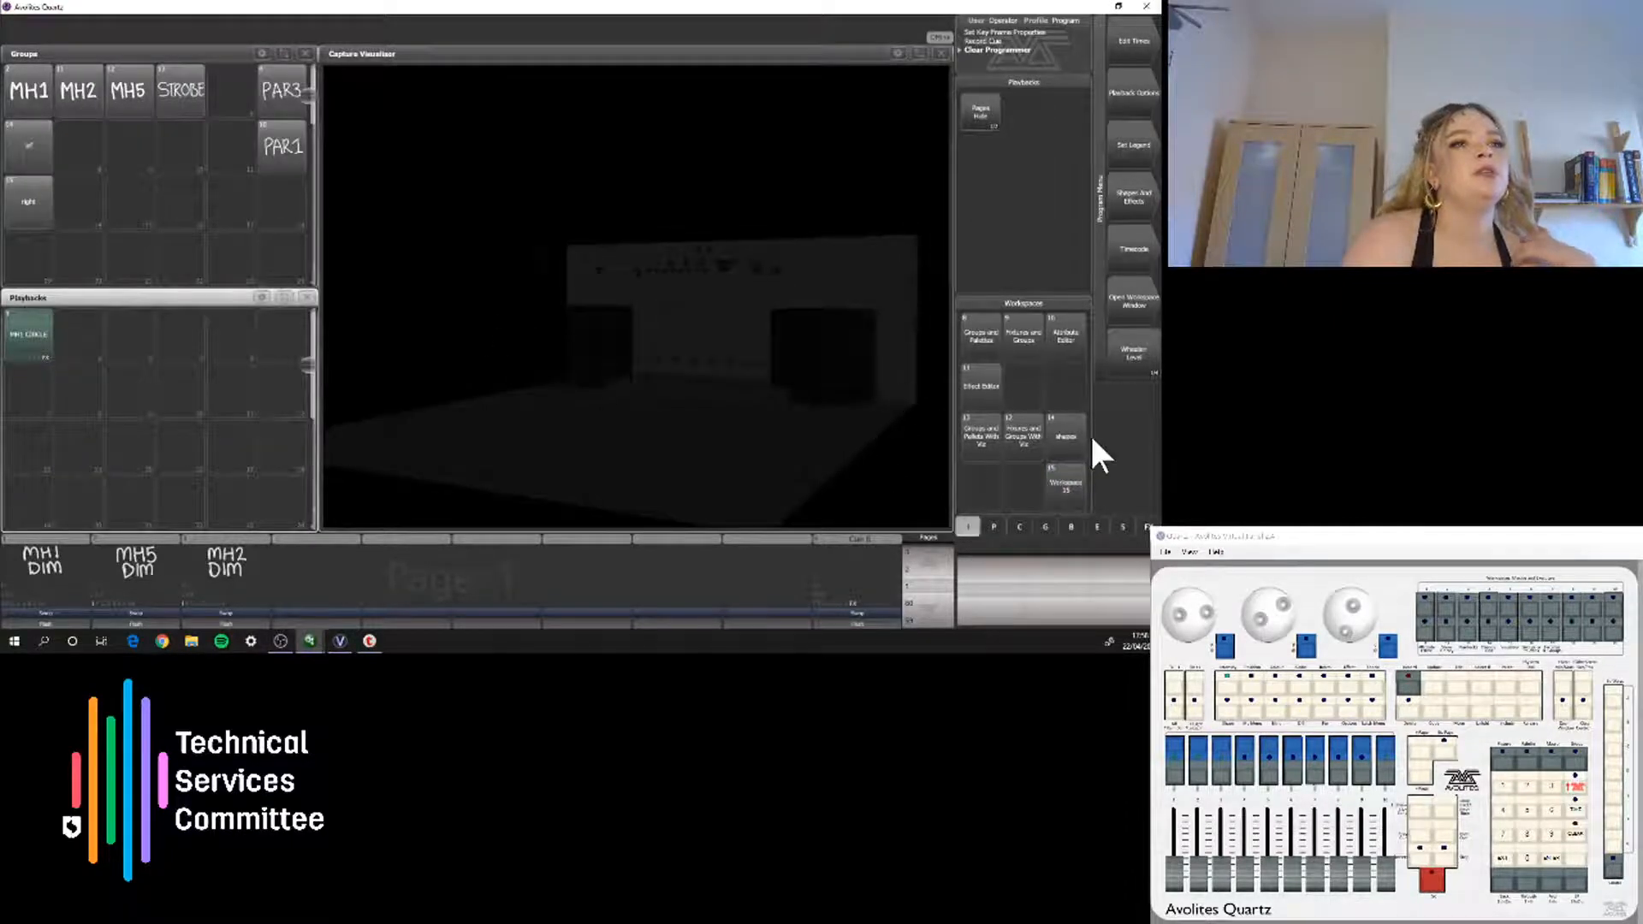
{"action": "left_click", "coordinate": [1070, 436]}
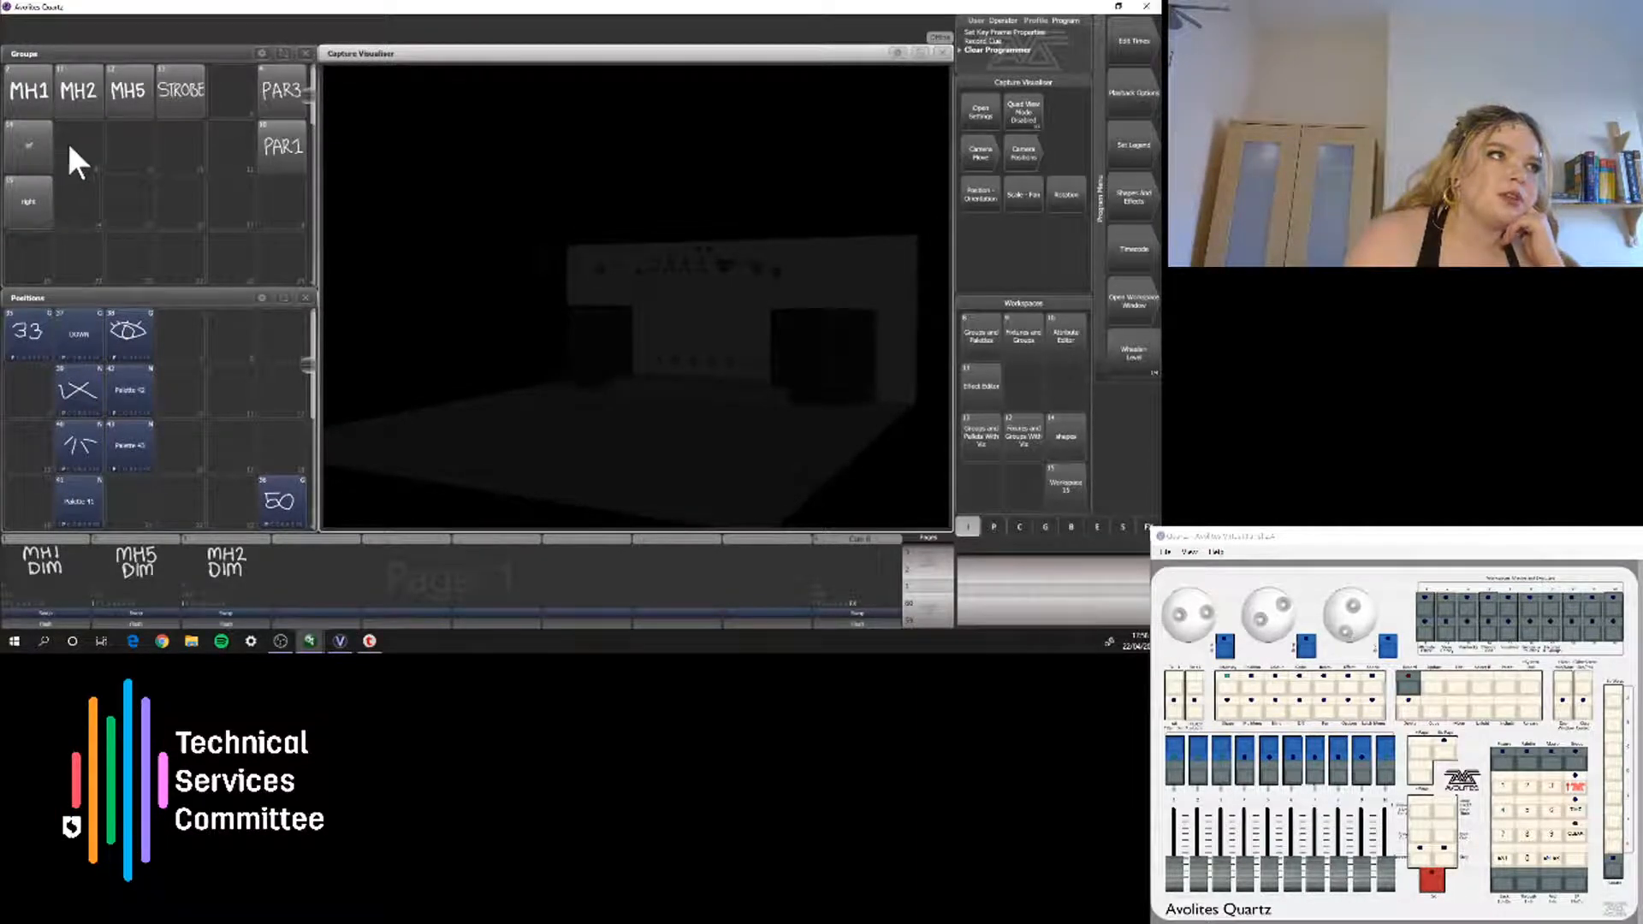
{"action": "left_click", "coordinate": [81, 84]}
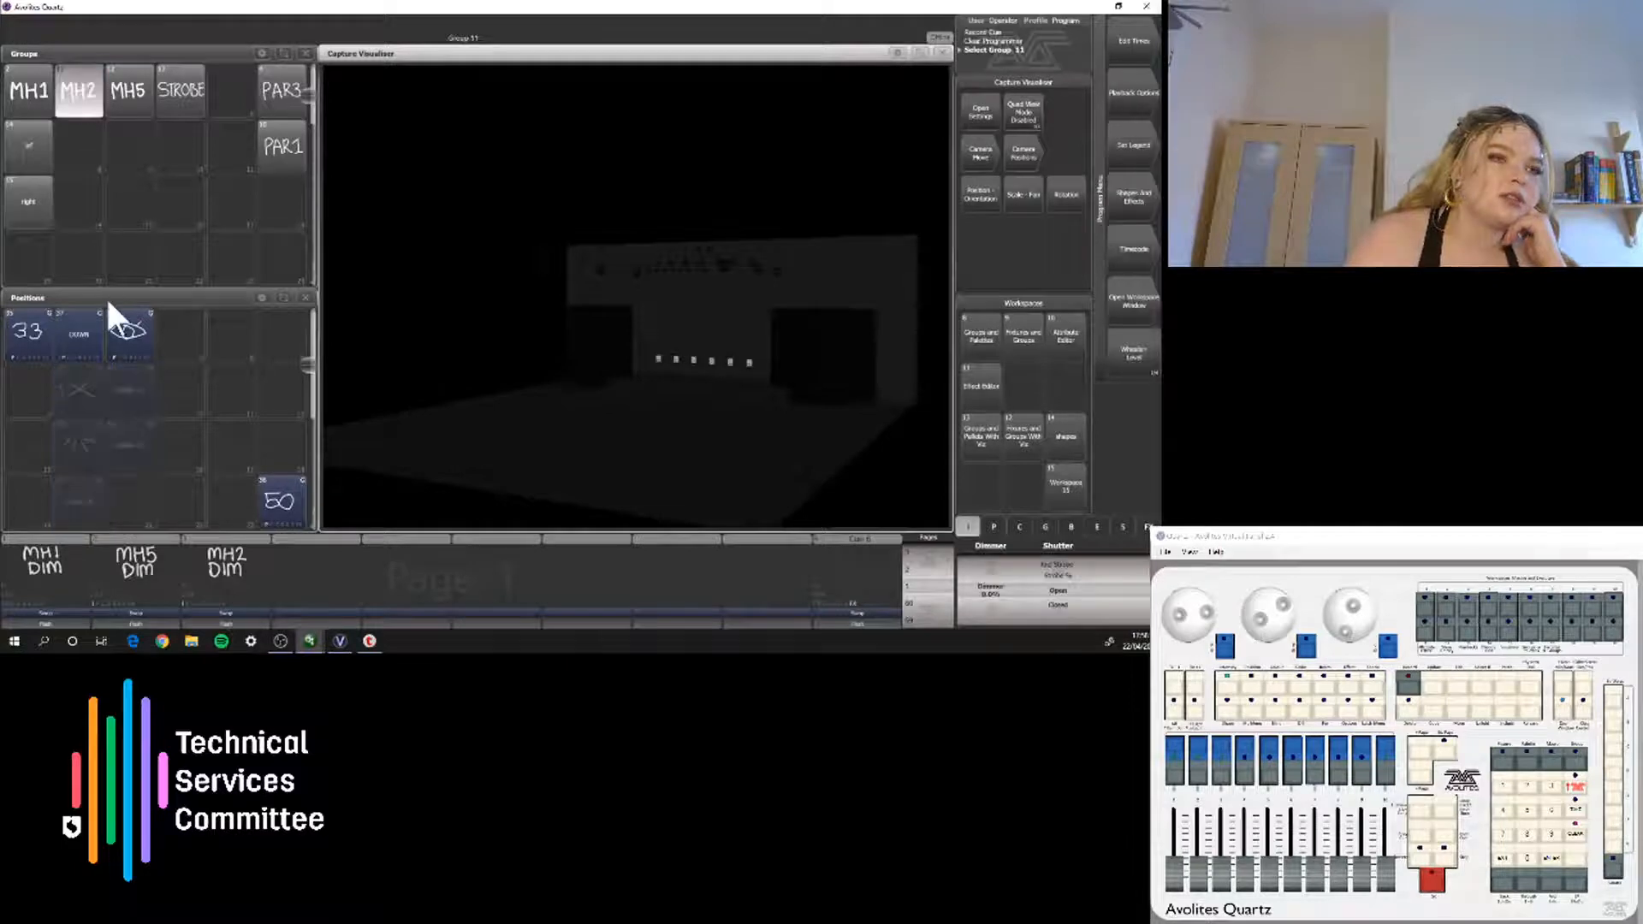
{"action": "left_click", "coordinate": [139, 101]}
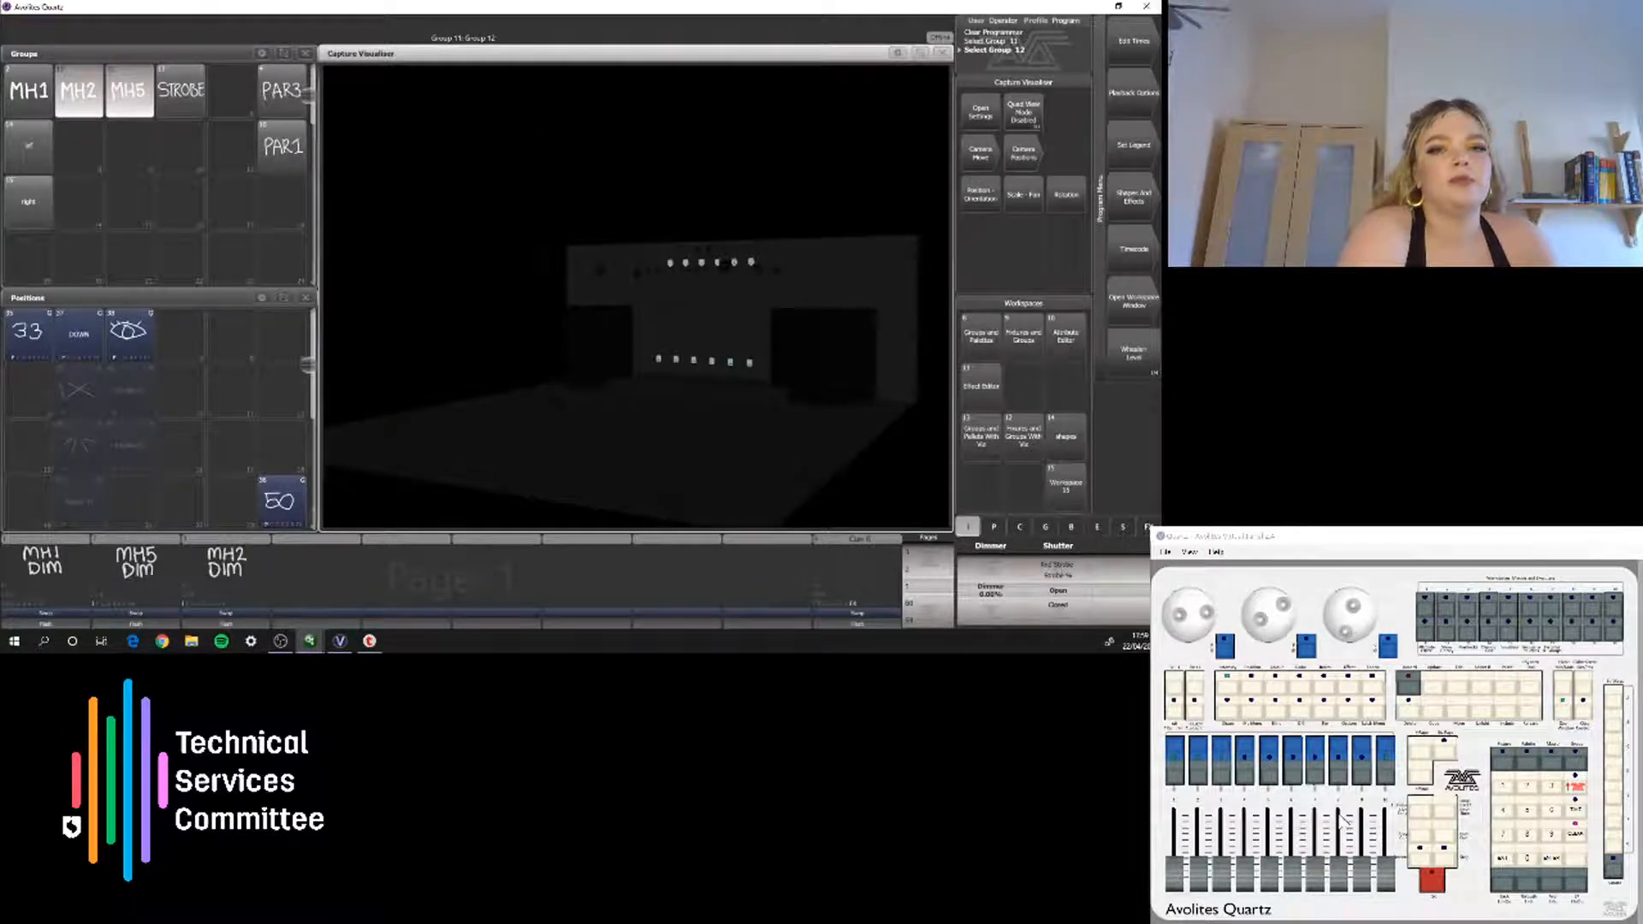
{"action": "double_click", "coordinate": [1571, 839]}
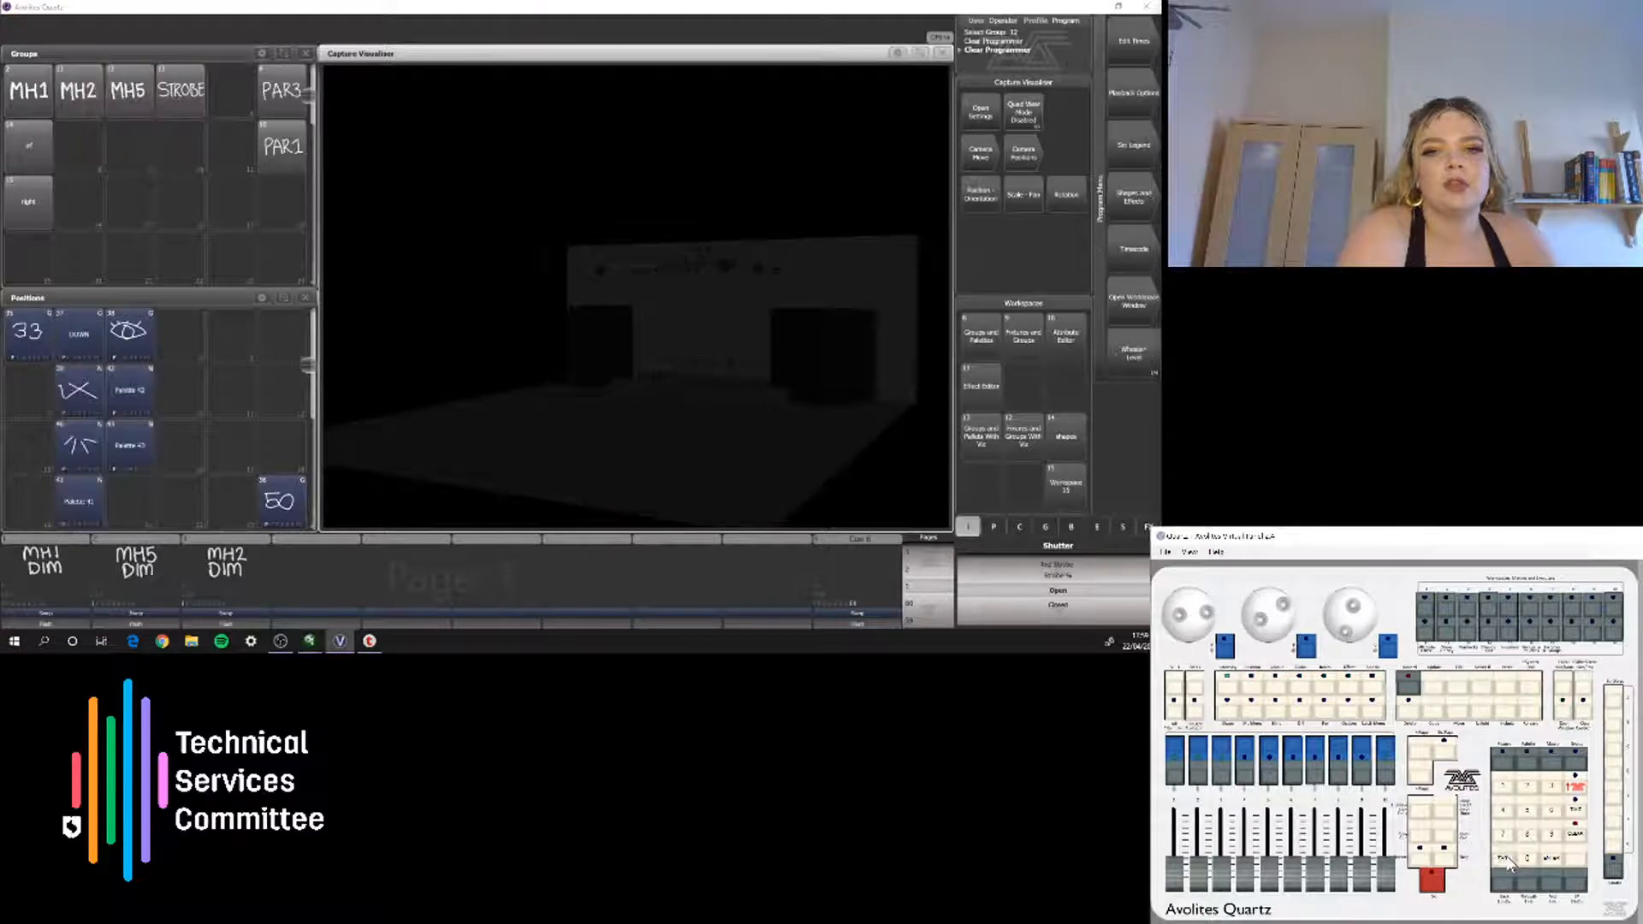
Select the MH2 and MH5 groups and create a new Pixel Mapper effect for them
{"action": "left_click", "coordinate": [1529, 697]}
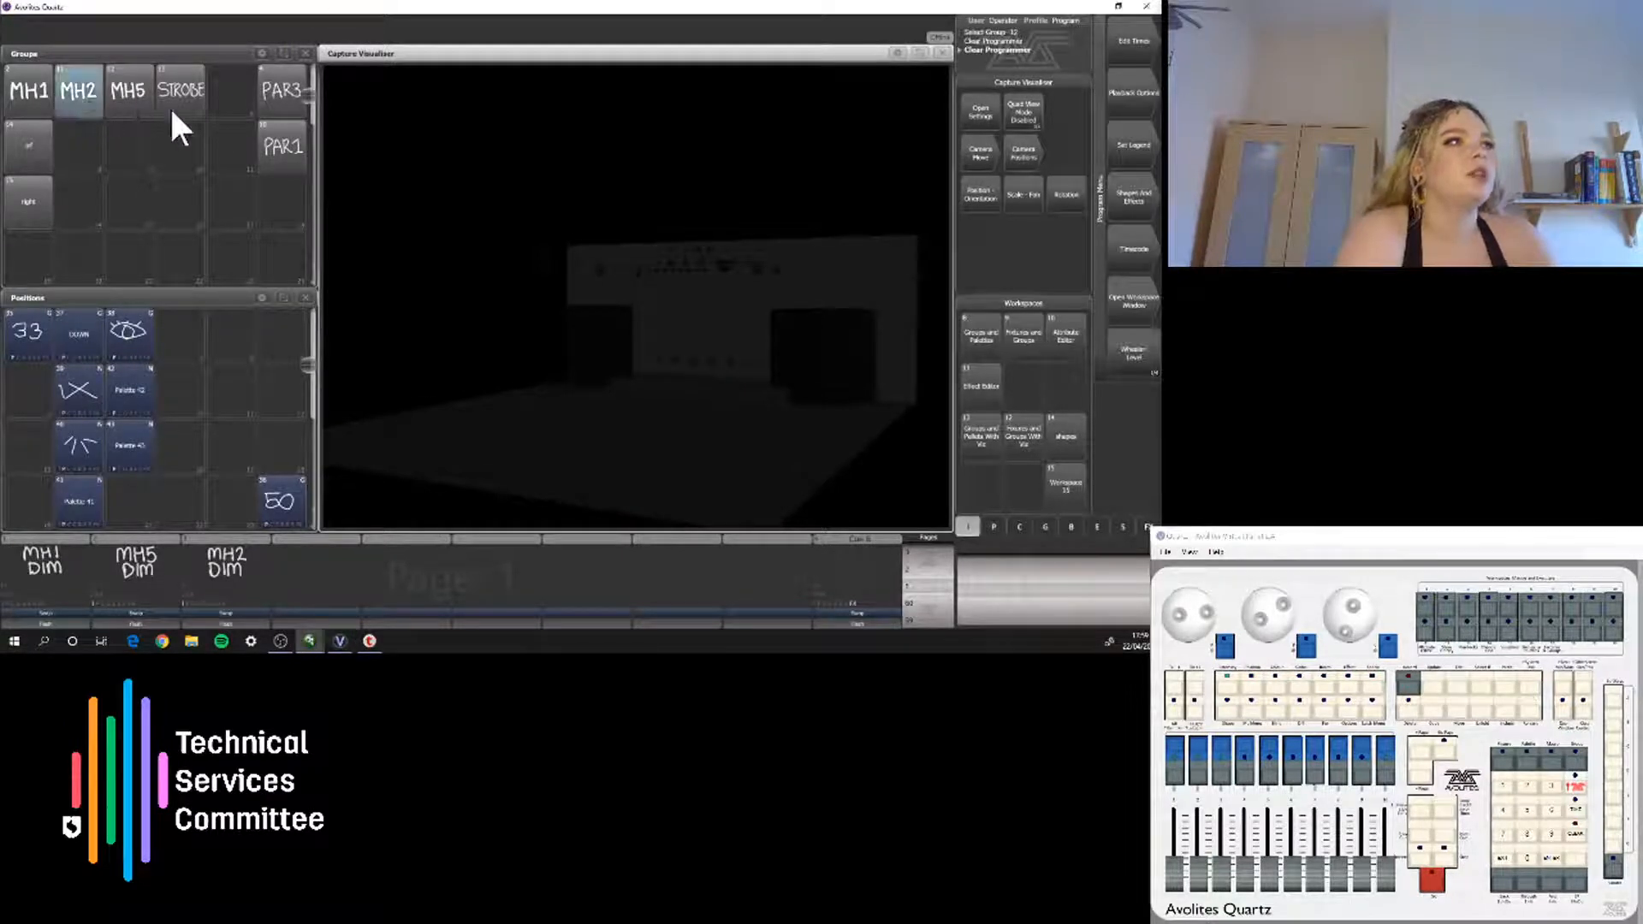
{"action": "left_click", "coordinate": [129, 105]}
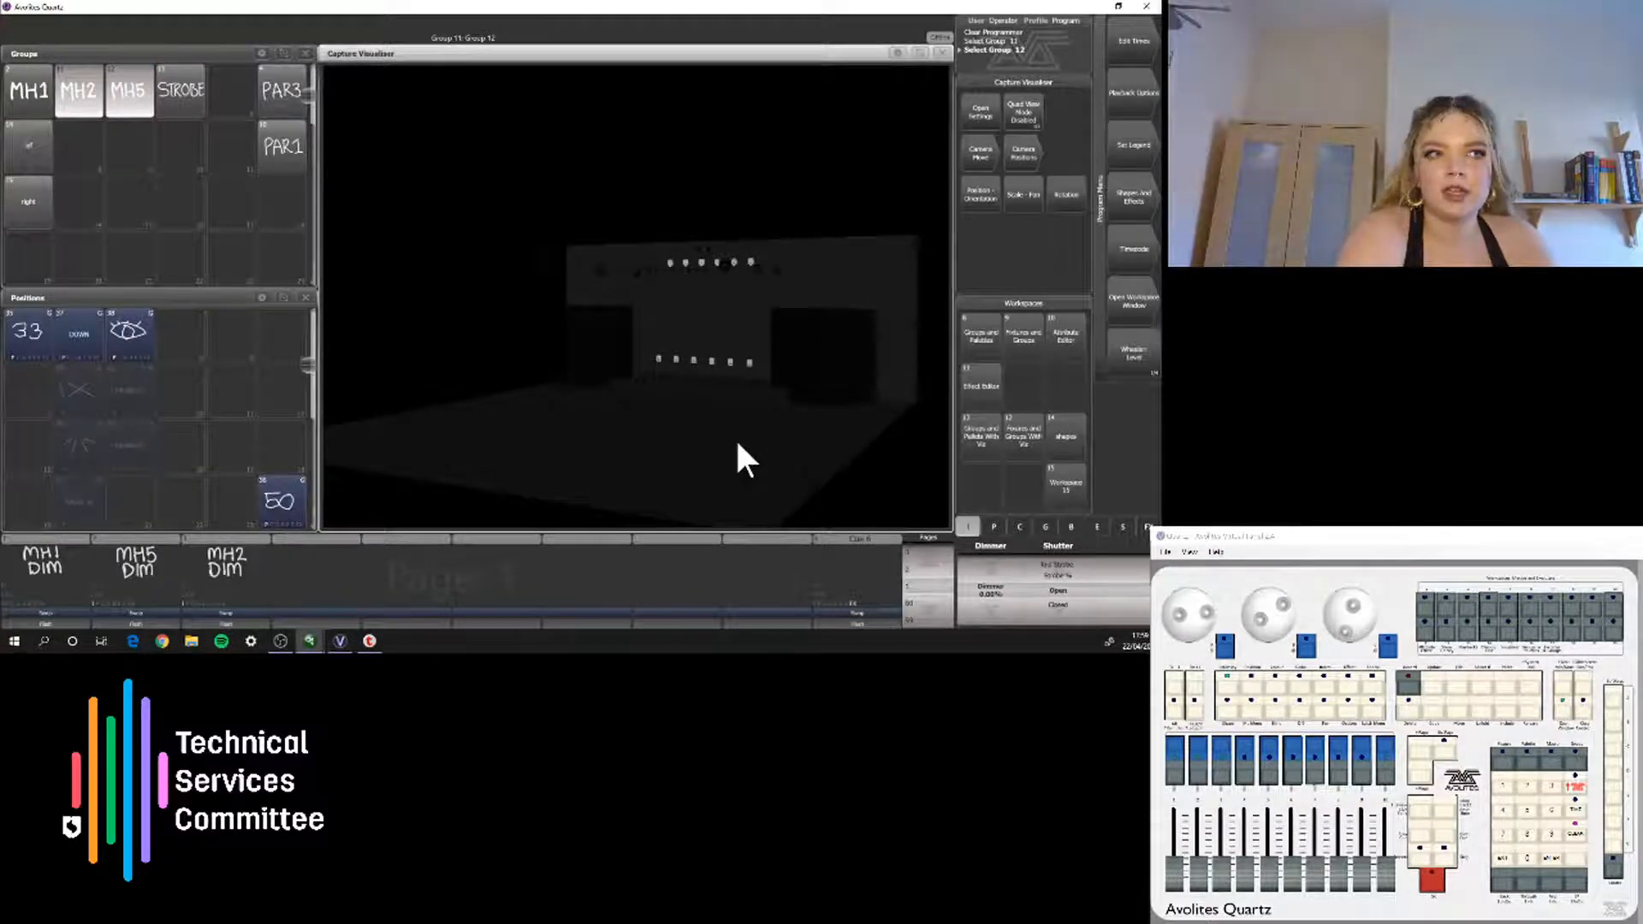
{"action": "left_click", "coordinate": [1130, 197]}
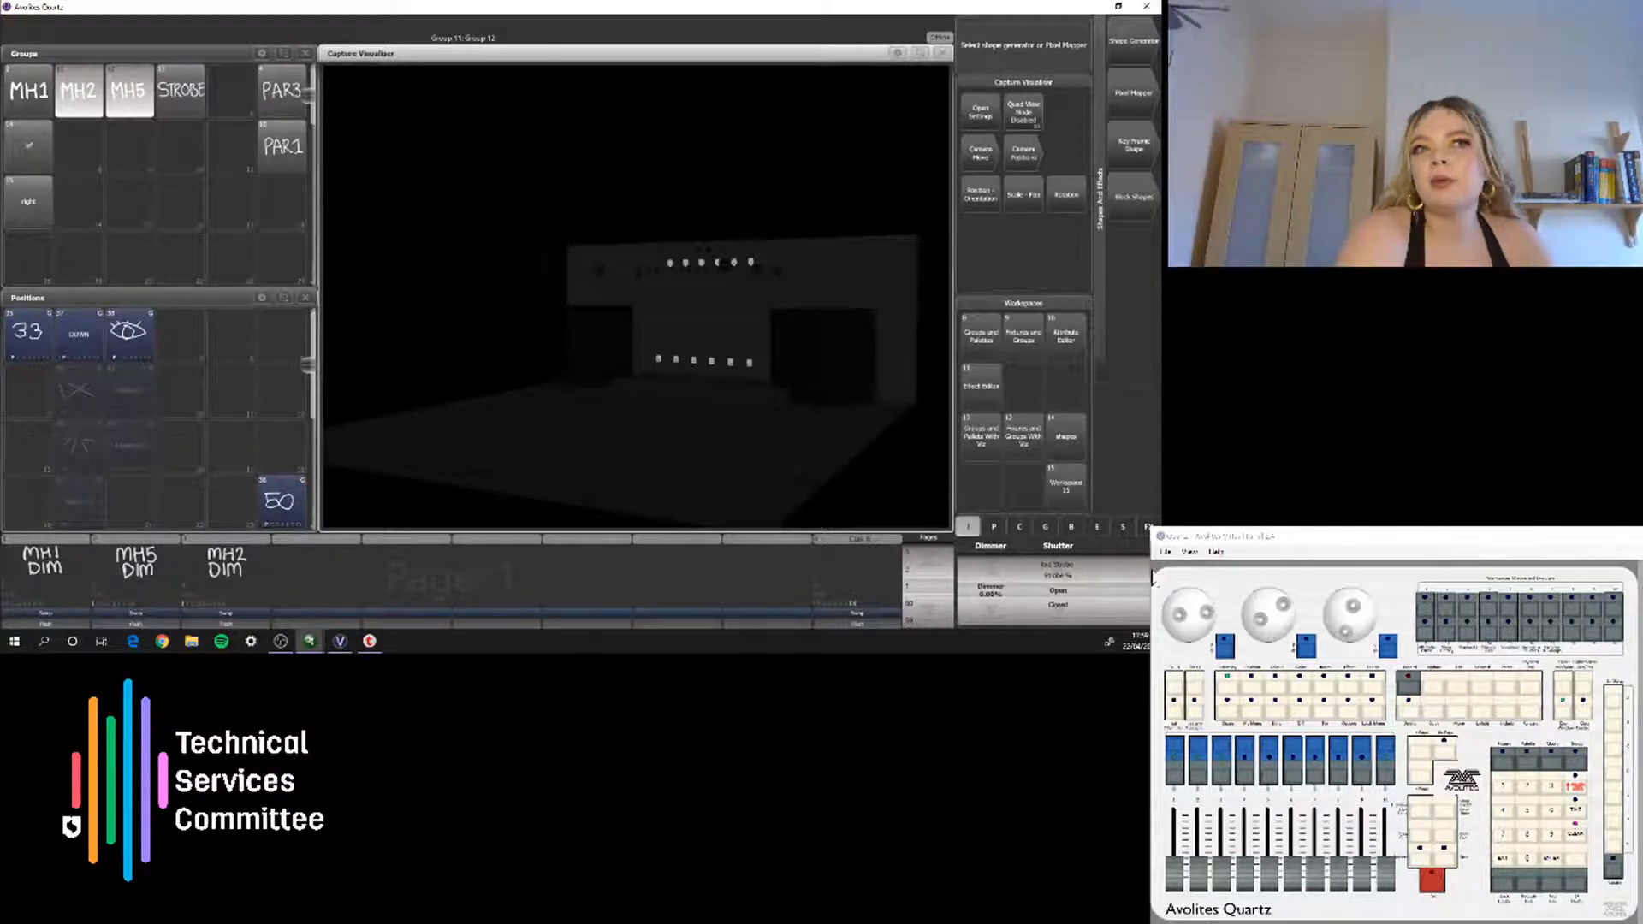
{"action": "left_click", "coordinate": [1142, 87]}
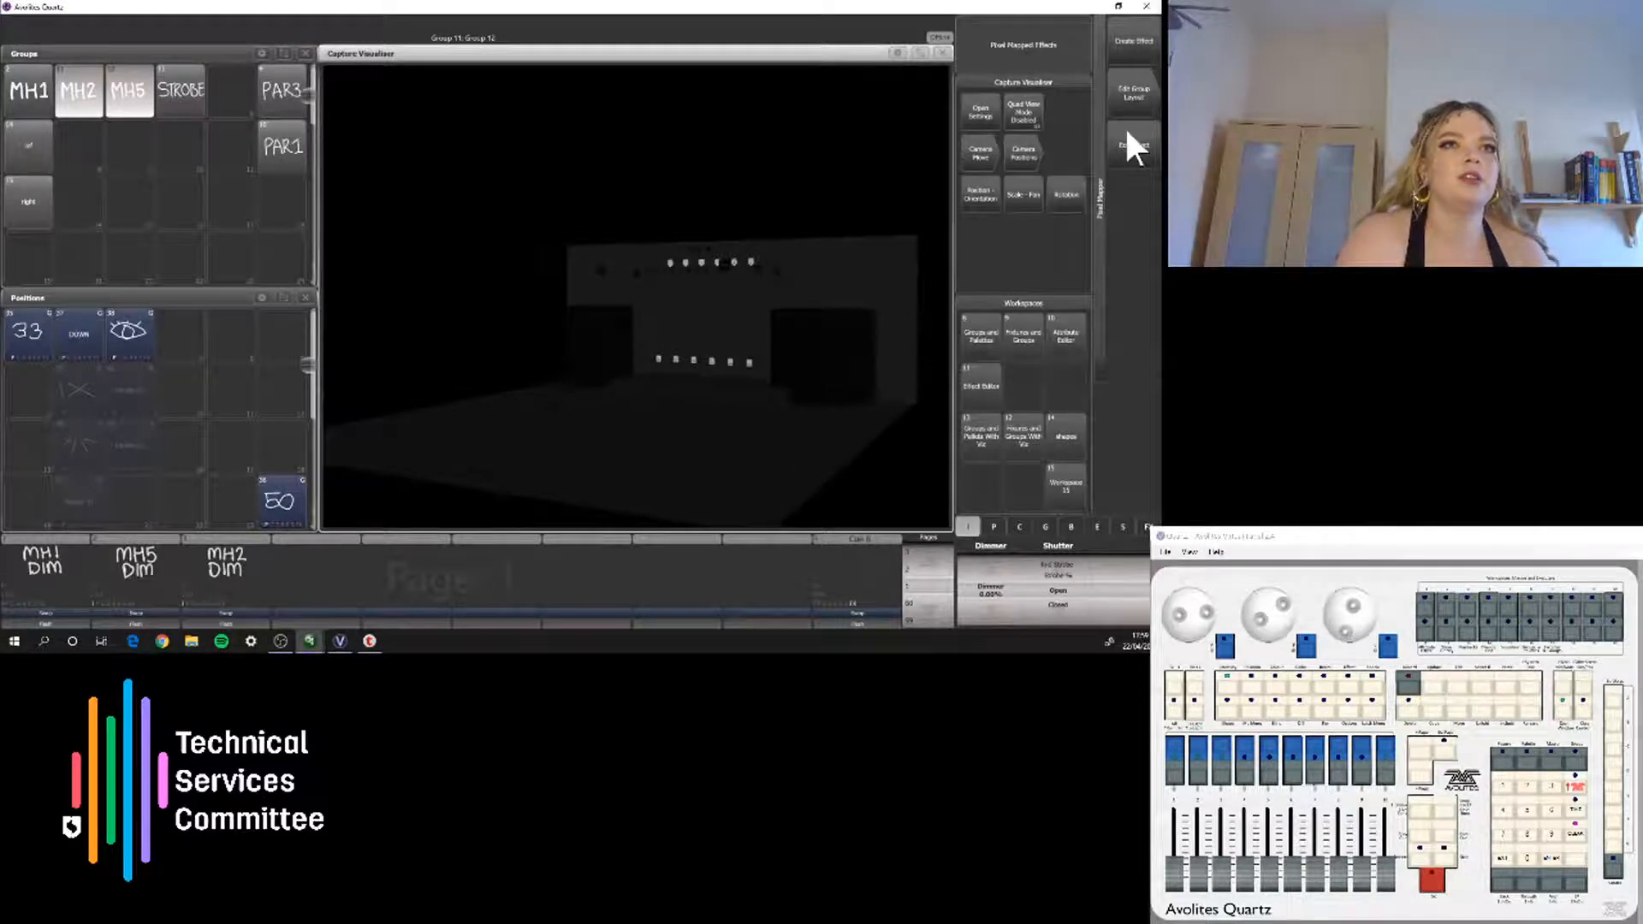
{"action": "left_click", "coordinate": [1126, 48]}
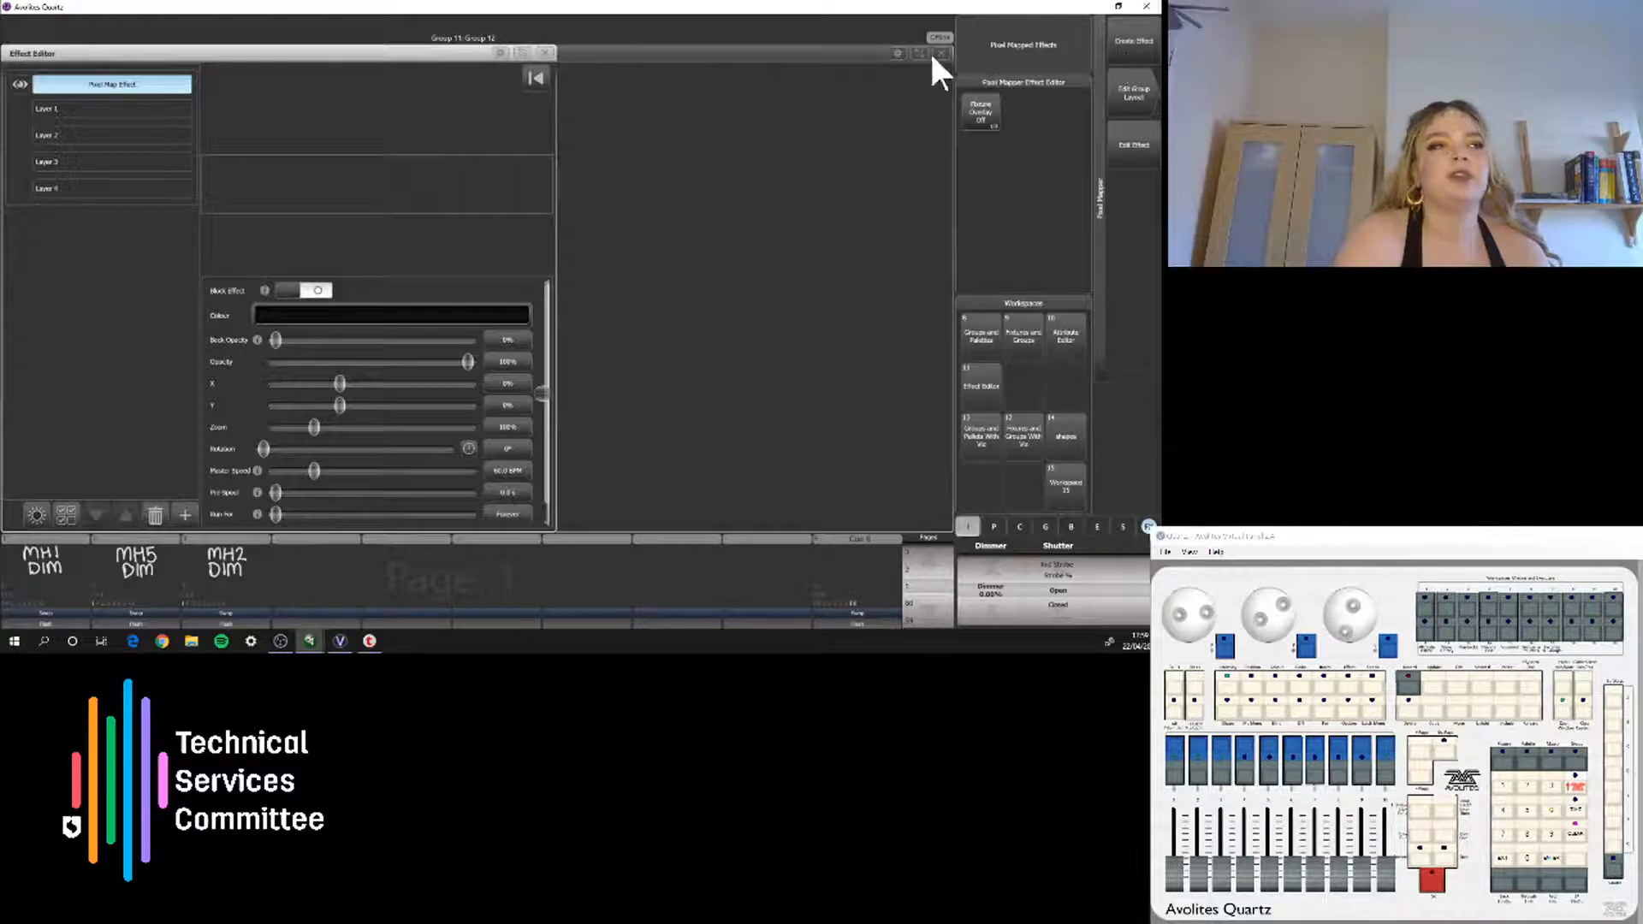
Shrink the Effect Editor window to about the width of the Groups window so the Capture Visualiser is uncovered
{"action": "left_click", "coordinate": [521, 53]}
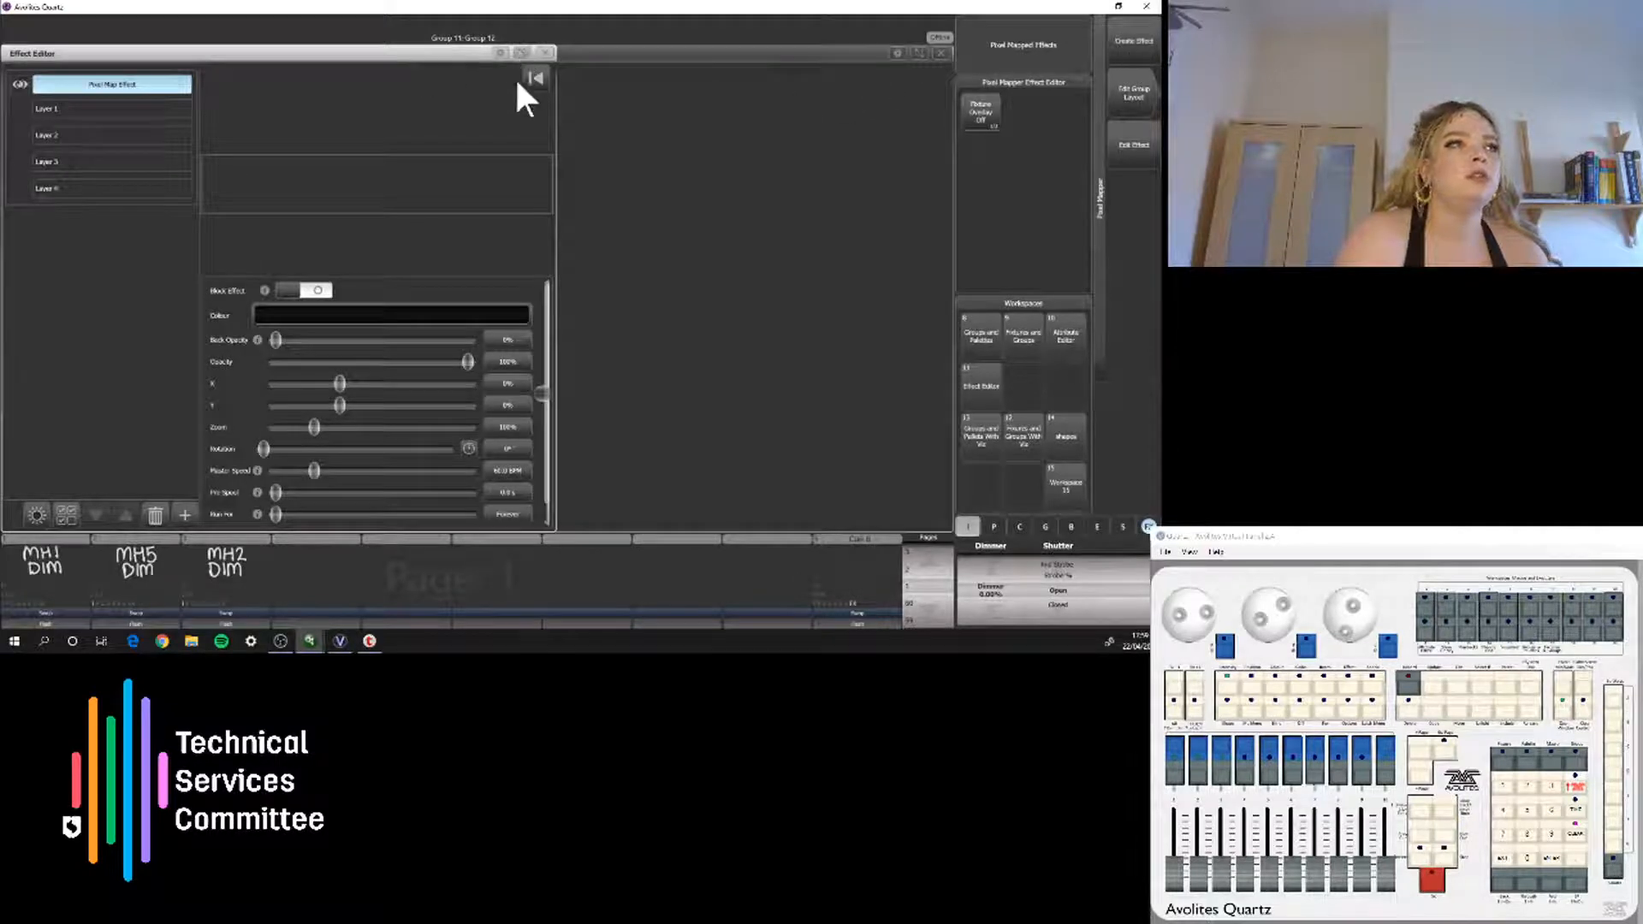
{"action": "left_click_drag", "start_coordinate": [551, 531], "coordinate": [448, 515]}
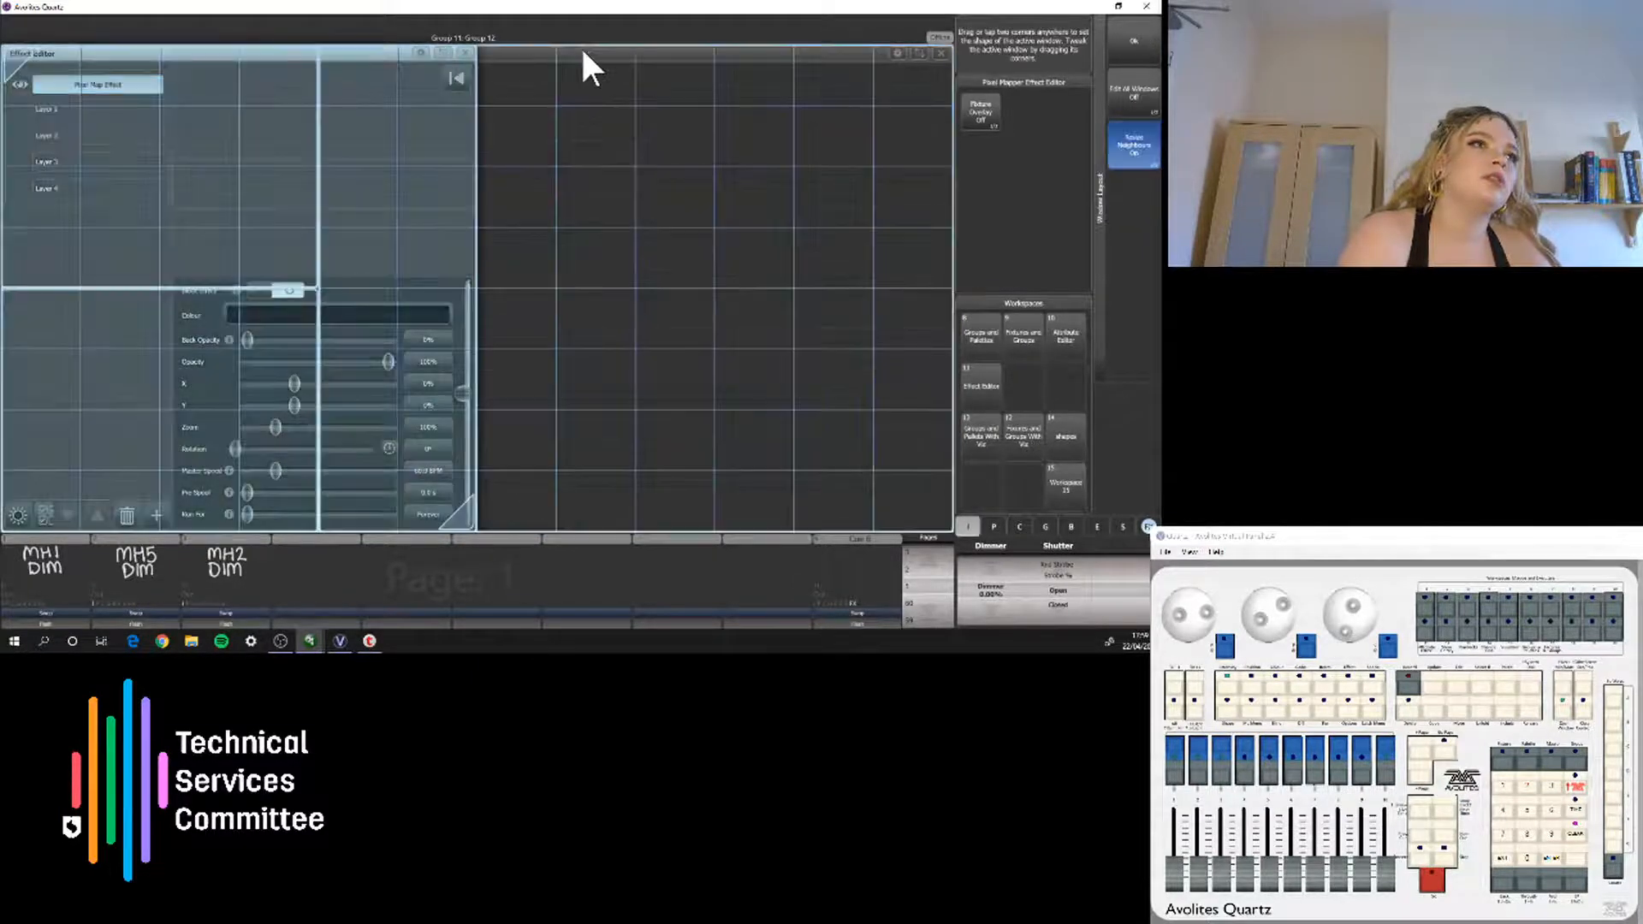
{"action": "left_click", "coordinate": [915, 51]}
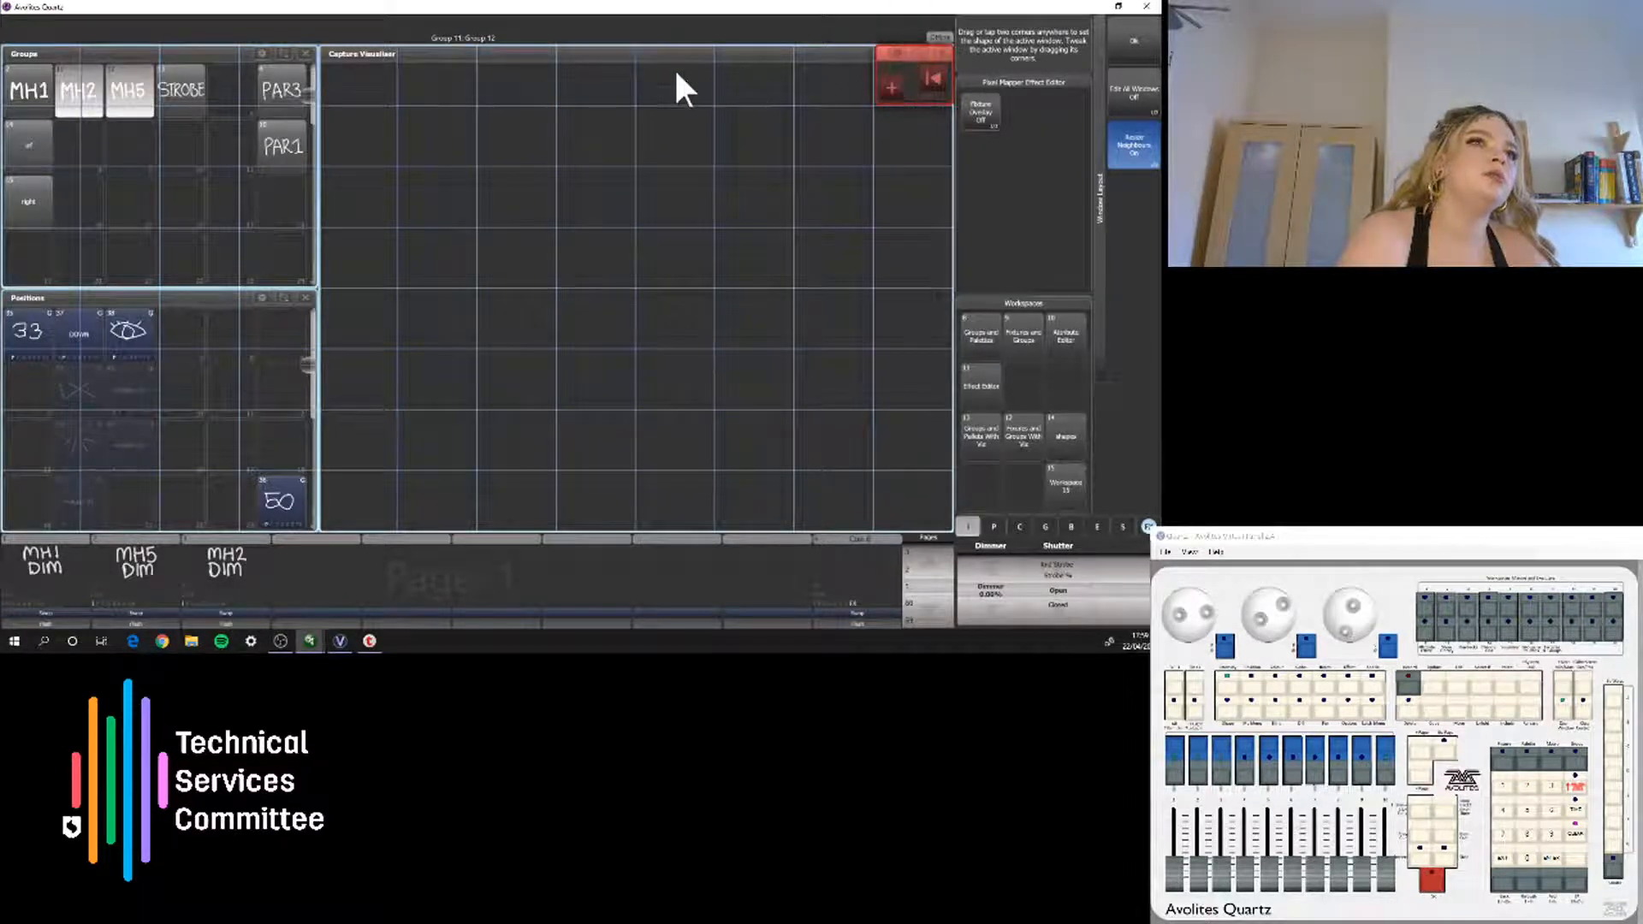
{"action": "left_click", "coordinate": [48, 99]}
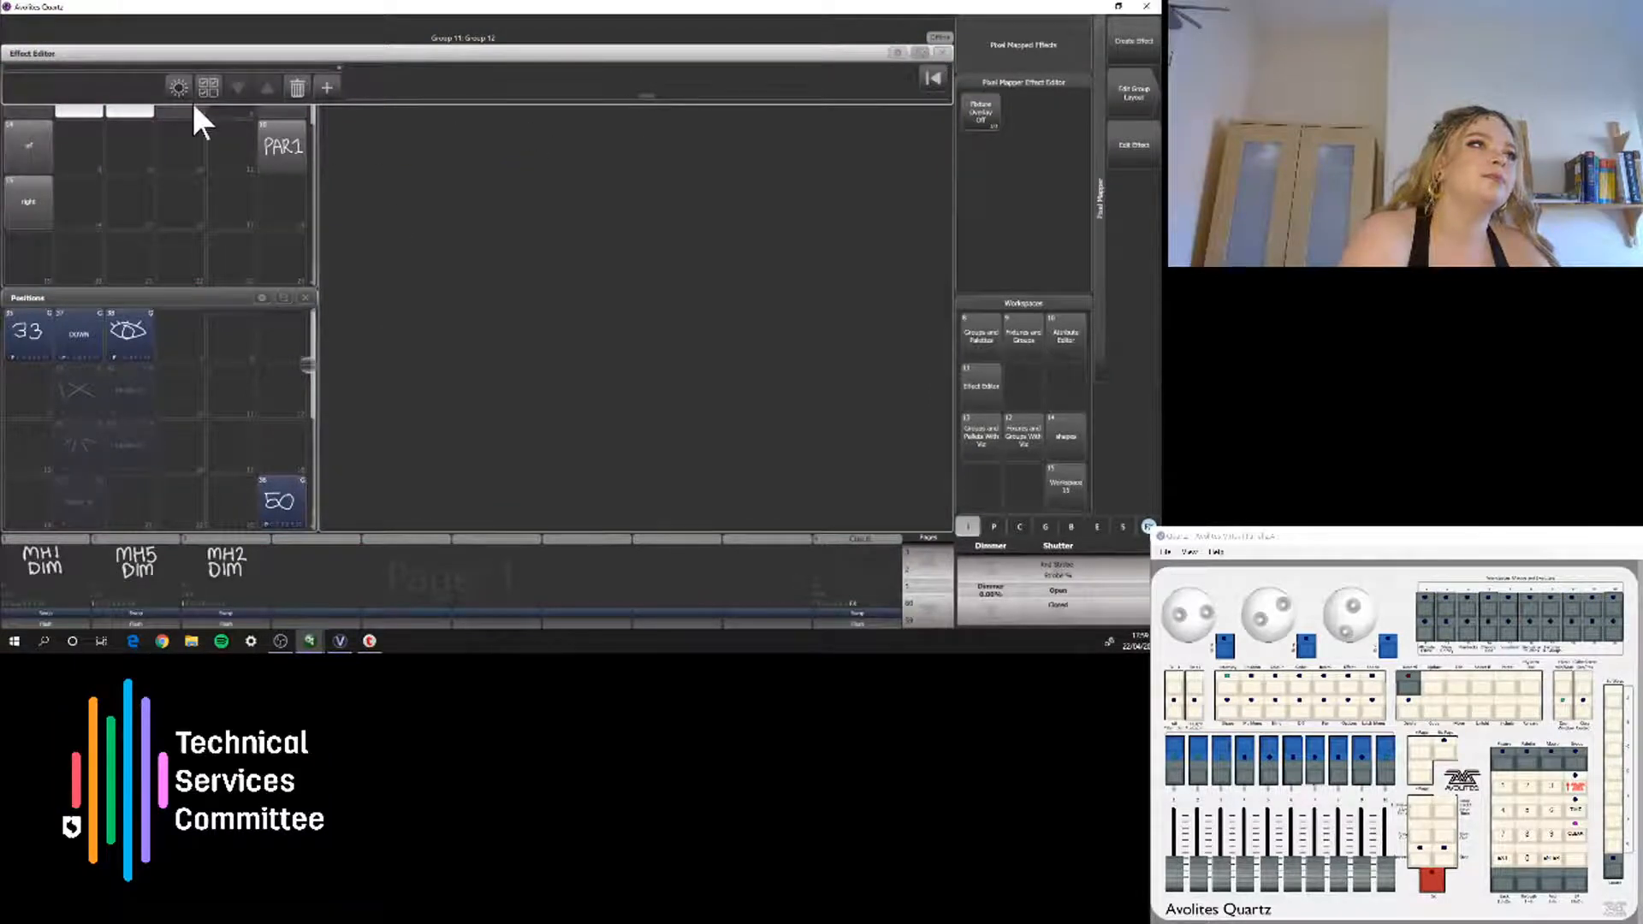
{"action": "left_click", "coordinate": [920, 53]}
{"action": "left_click_drag", "start_coordinate": [937, 91], "coordinate": [272, 516]}
{"action": "left_click", "coordinate": [274, 518]}
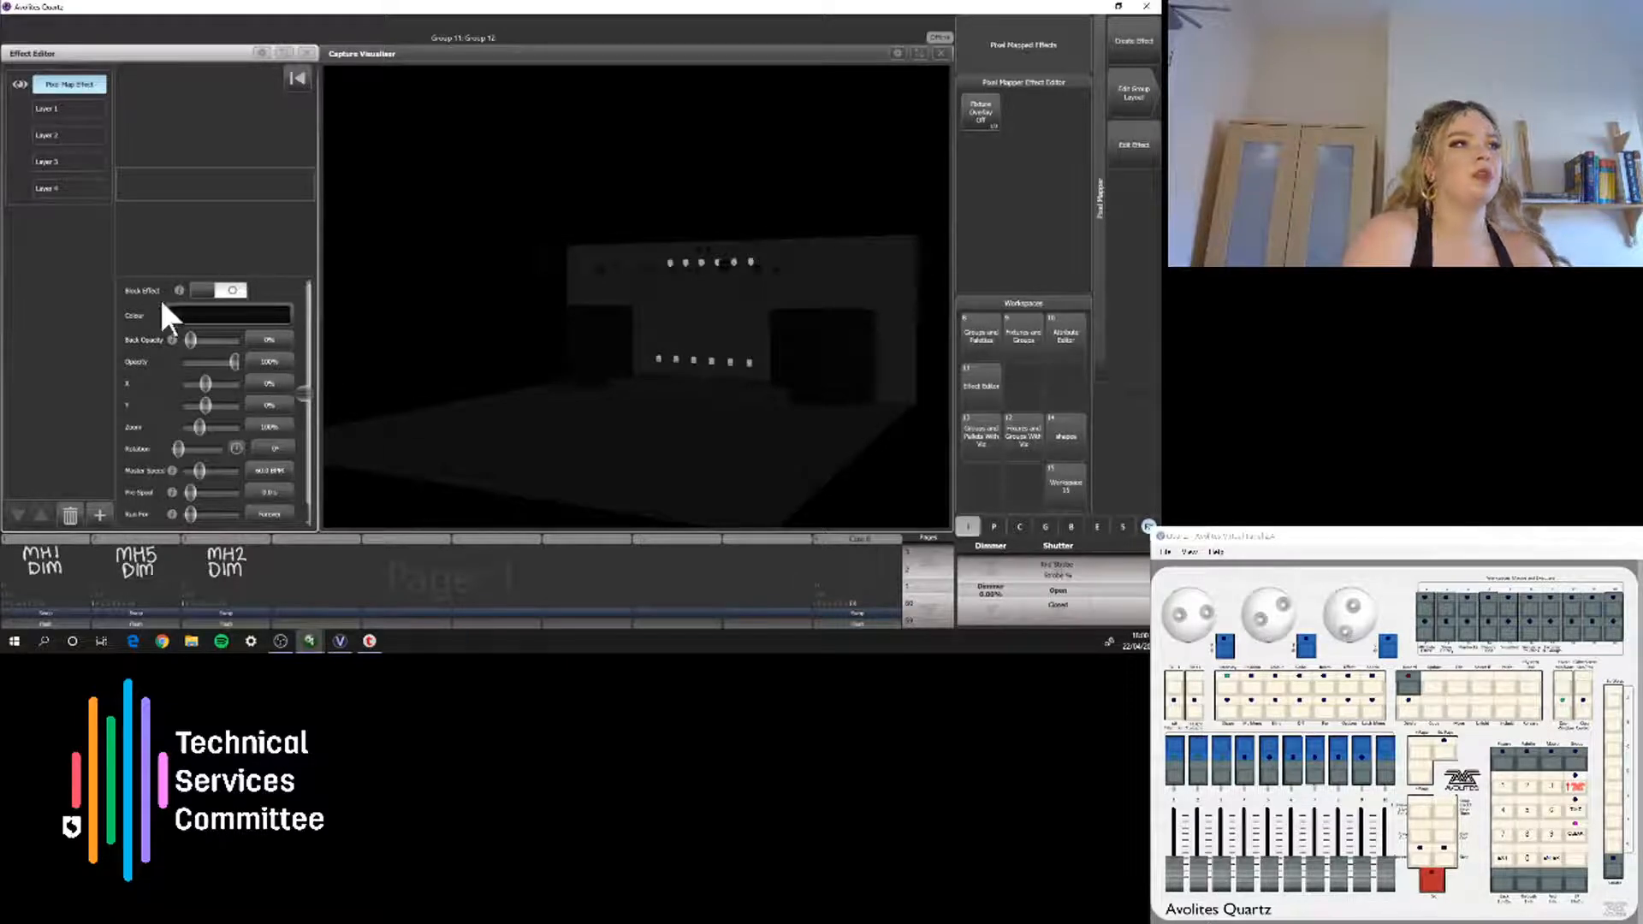
Add a block element to Layer 1 of the pixel map effect and increase its X position until it leaves the canvas
{"action": "left_click", "coordinate": [51, 109]}
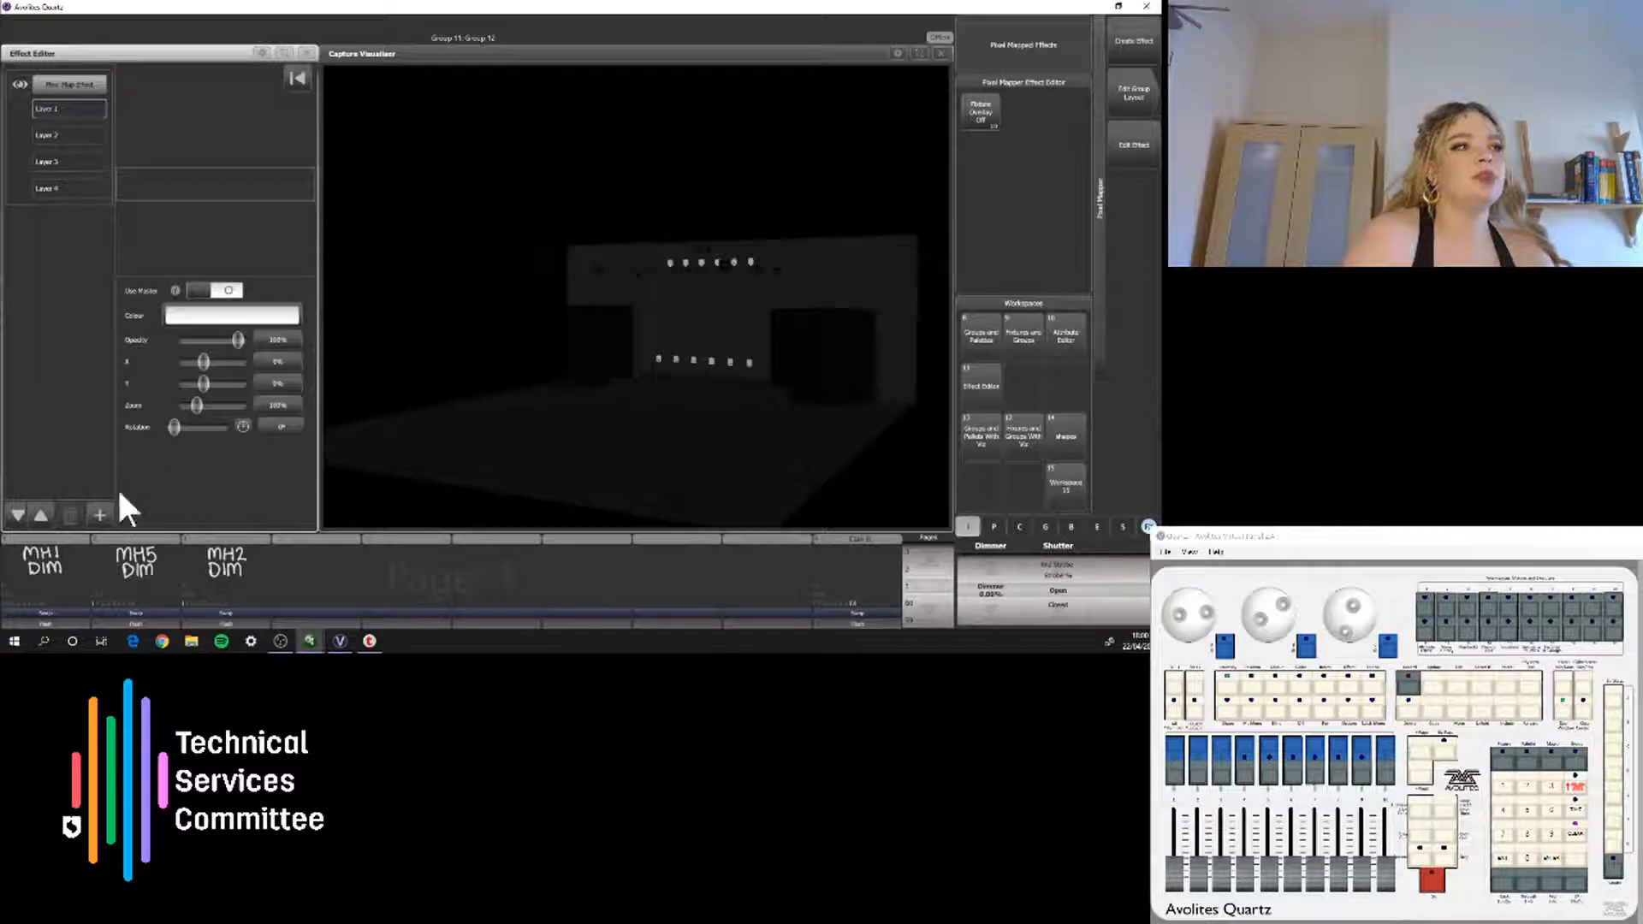
{"action": "left_click", "coordinate": [99, 515]}
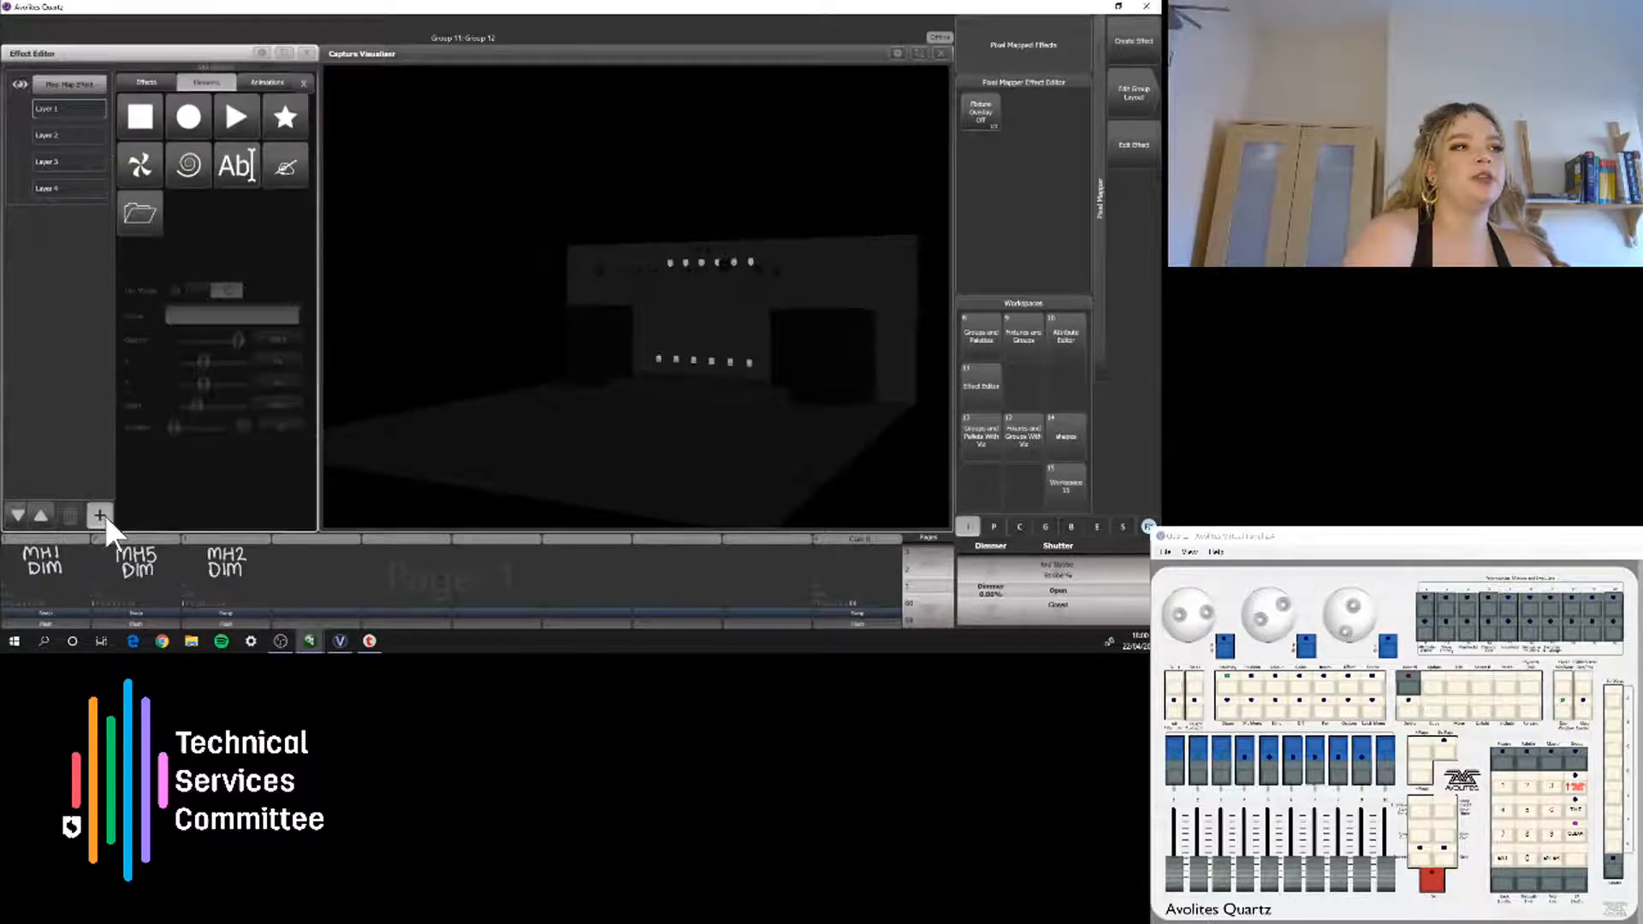
{"action": "left_click", "coordinate": [135, 116]}
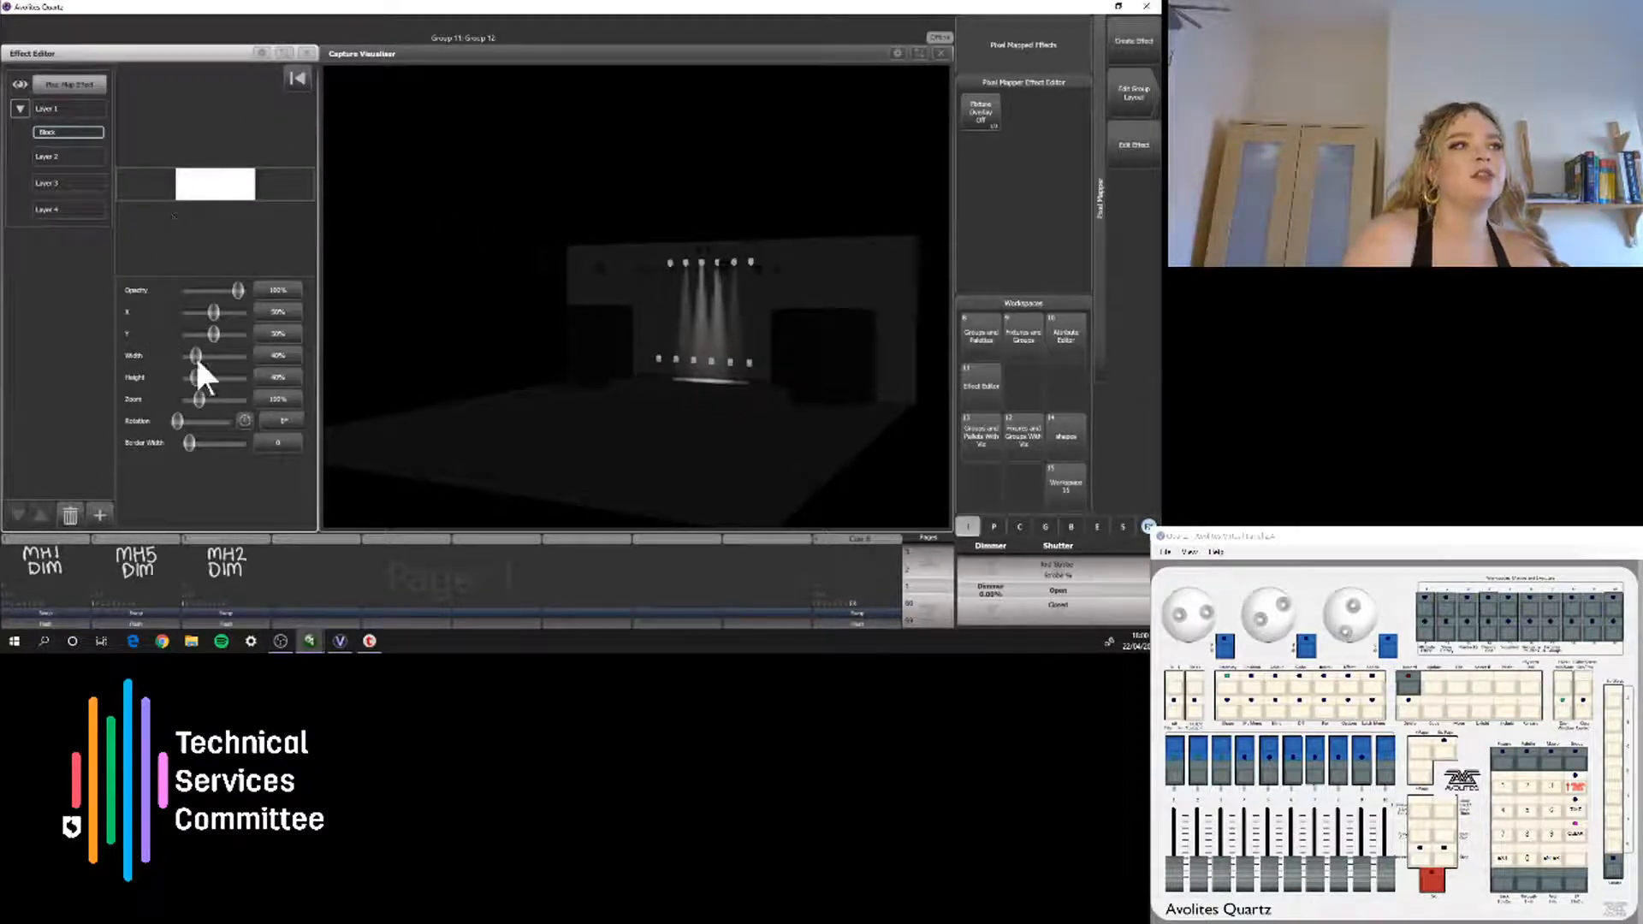
{"action": "mouse_move", "coordinate": [211, 311]}
{"action": "left_mouse_down"}
{"action": "mouse_move", "coordinate": [165, 312]}
{"action": "mouse_move", "coordinate": [251, 304]}
{"action": "mouse_move", "coordinate": [173, 293]}
{"action": "mouse_move", "coordinate": [233, 315]}
{"action": "left_mouse_up"}
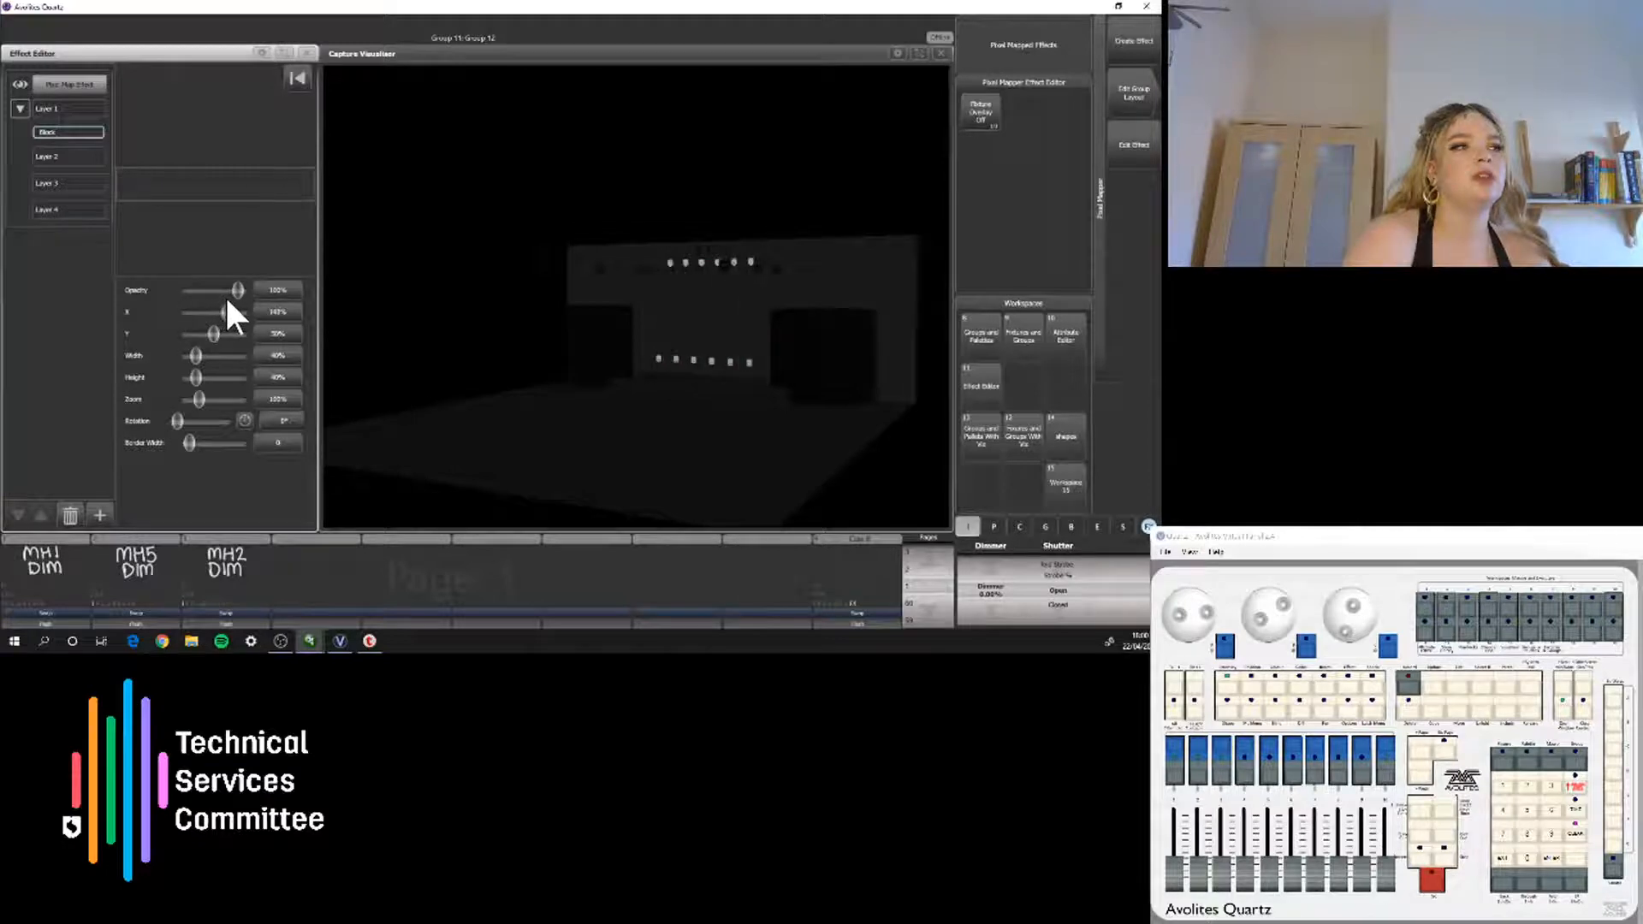
Widen the Effect Editor window by one grid column beyond its current width
{"action": "left_click", "coordinate": [286, 51]}
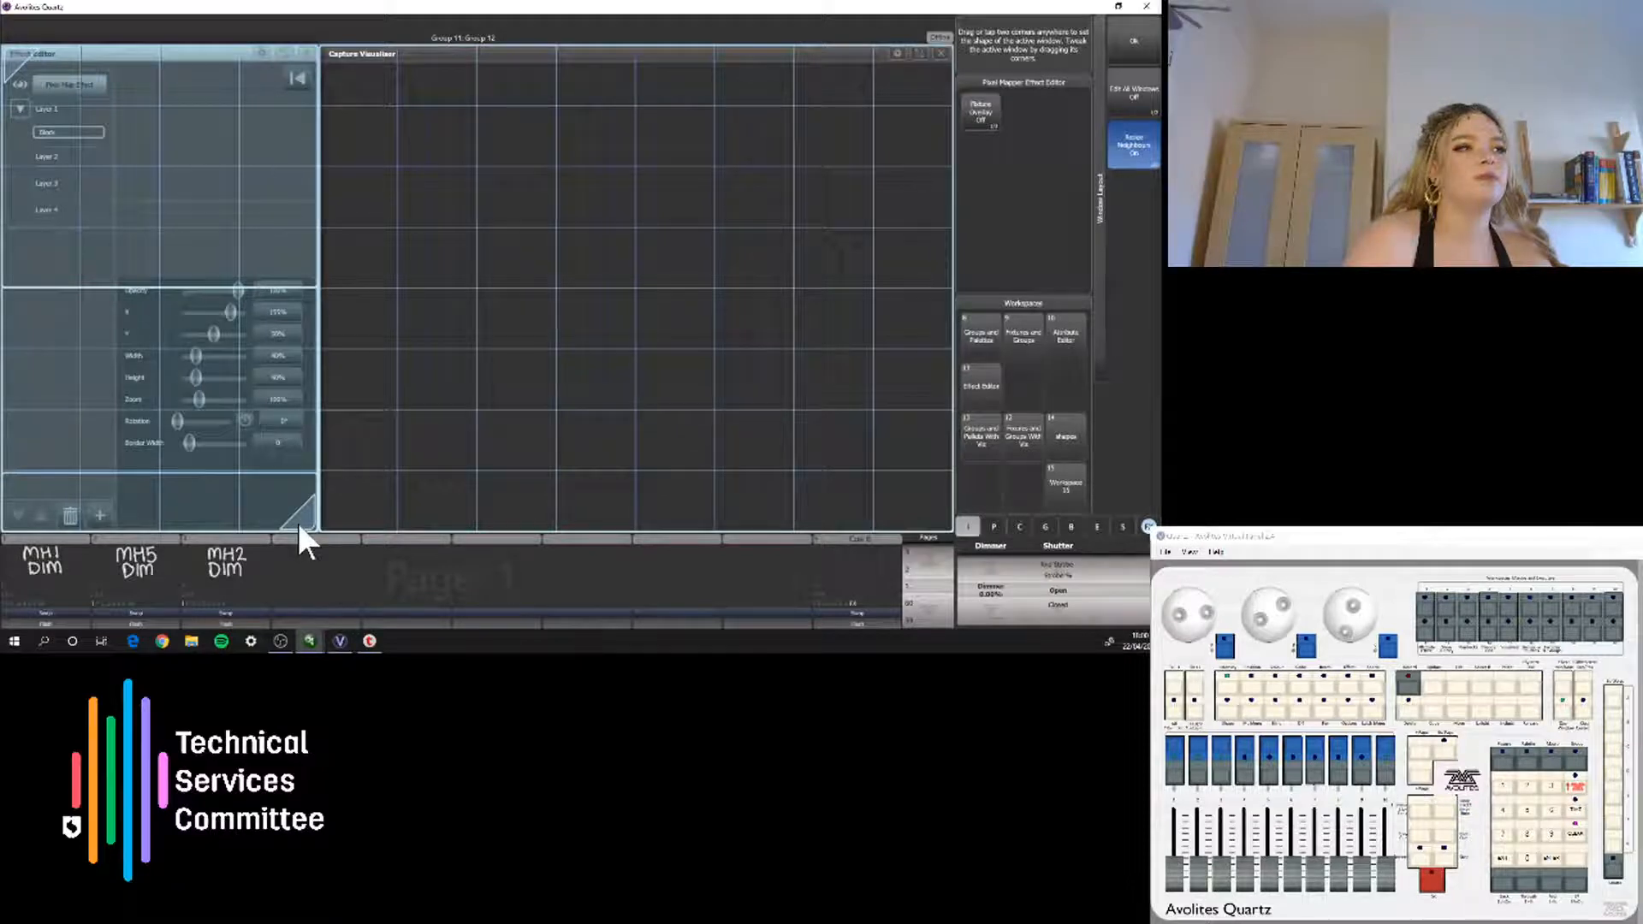
{"action": "left_click", "coordinate": [269, 524]}
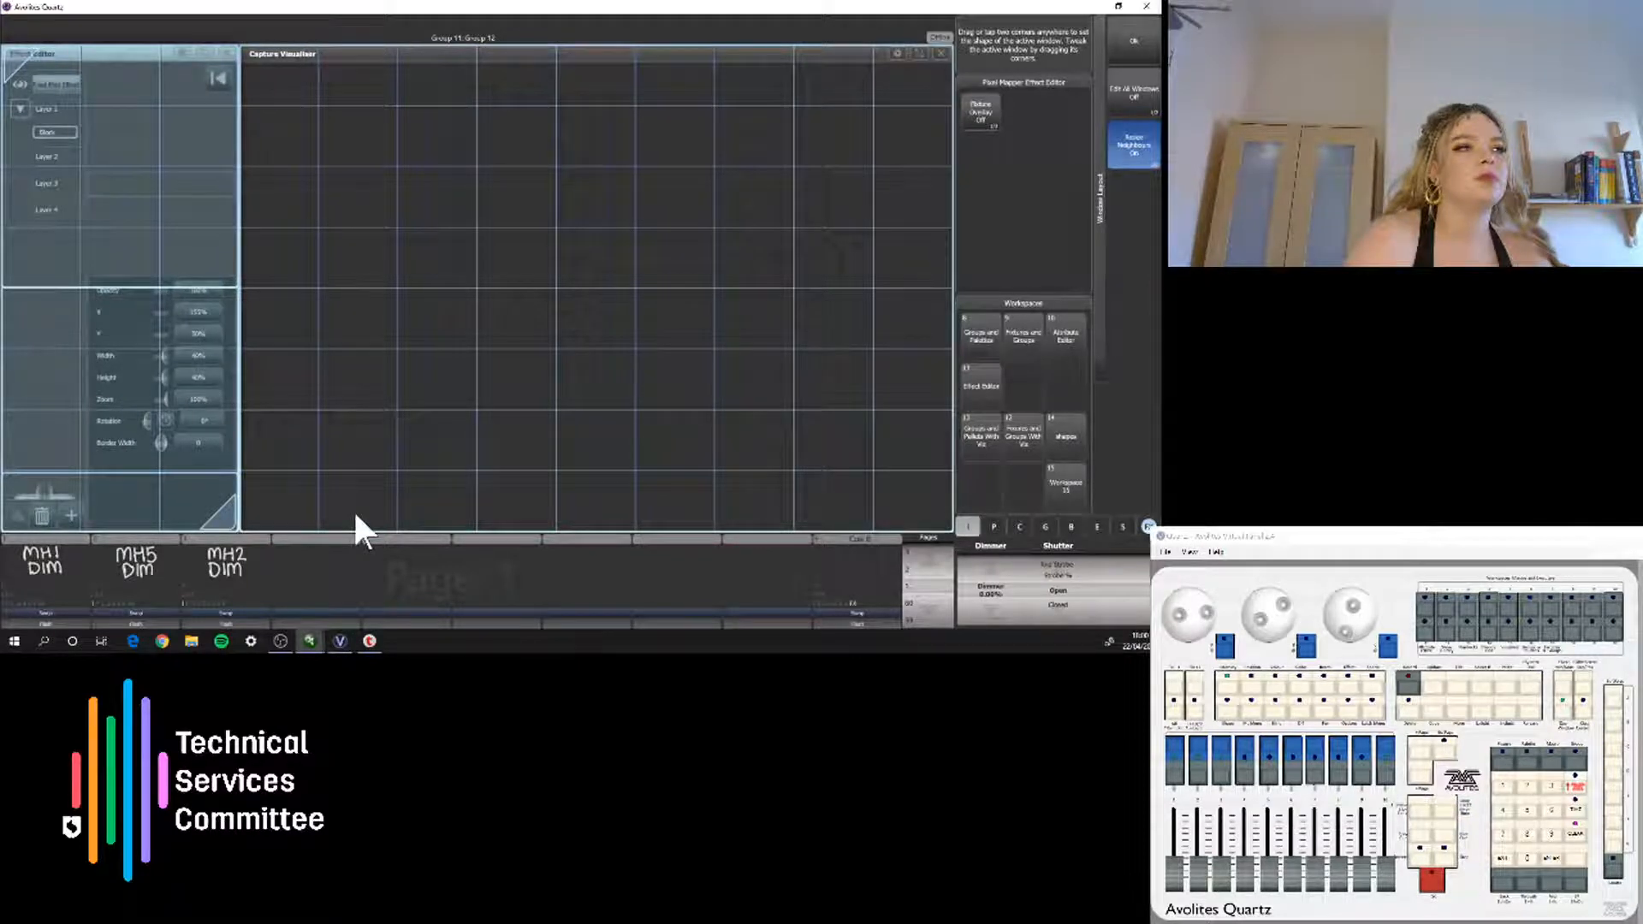
{"action": "left_click", "coordinate": [356, 516]}
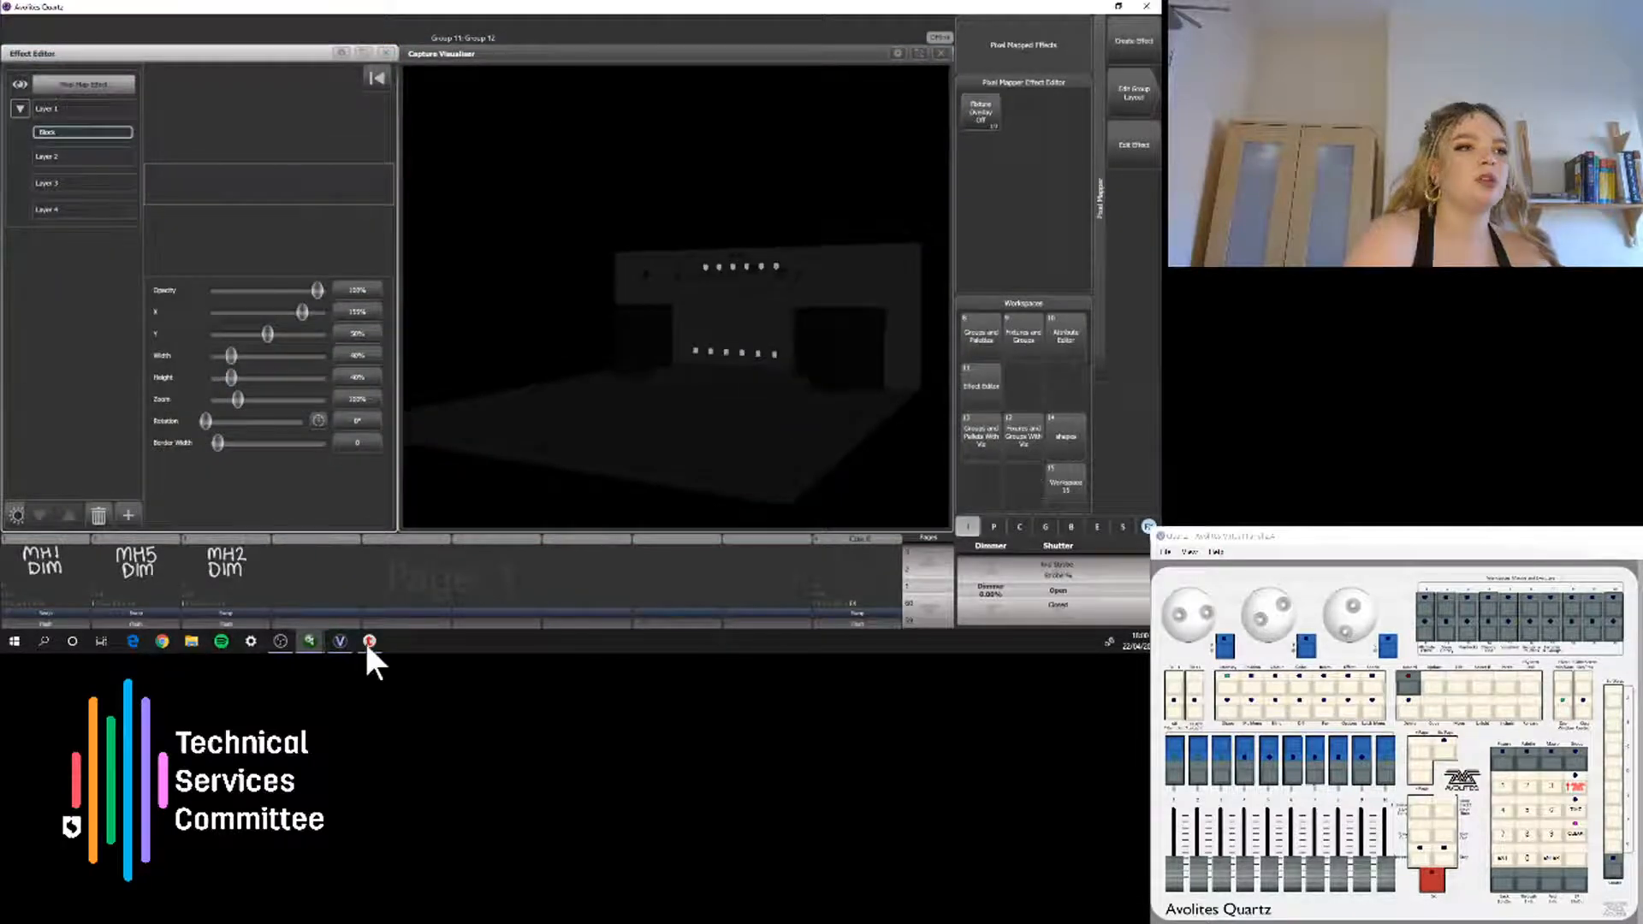
{"action": "left_click", "coordinate": [309, 643]}
{"action": "left_click", "coordinate": [262, 583]}
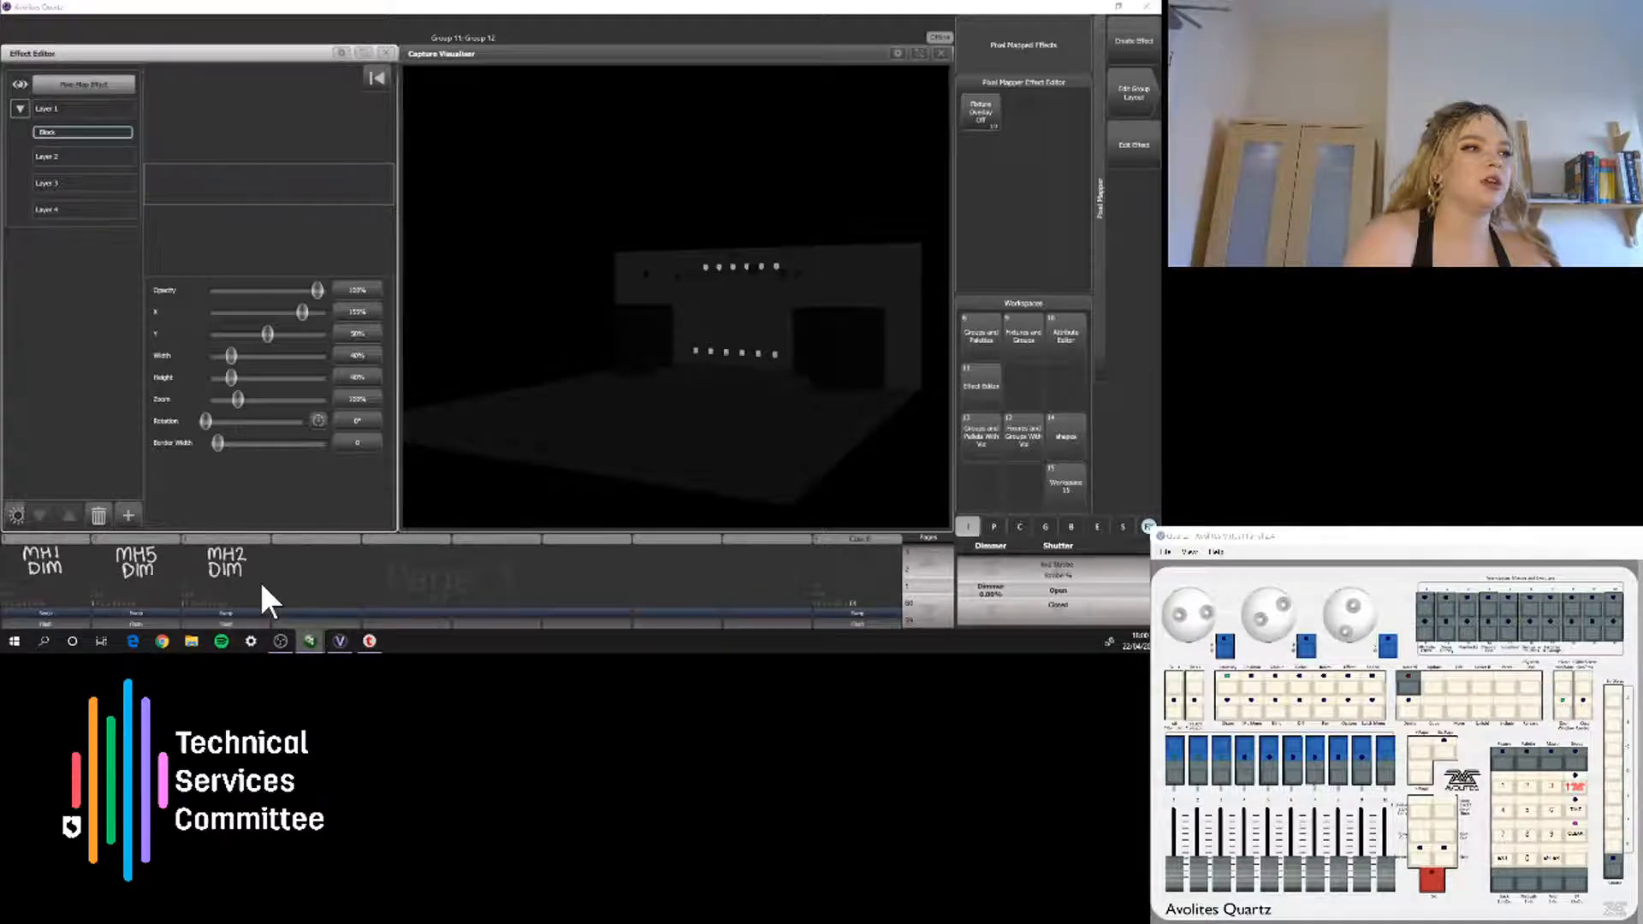
{"action": "left_click_drag", "start_coordinate": [986, 46], "coordinate": [742, 54]}
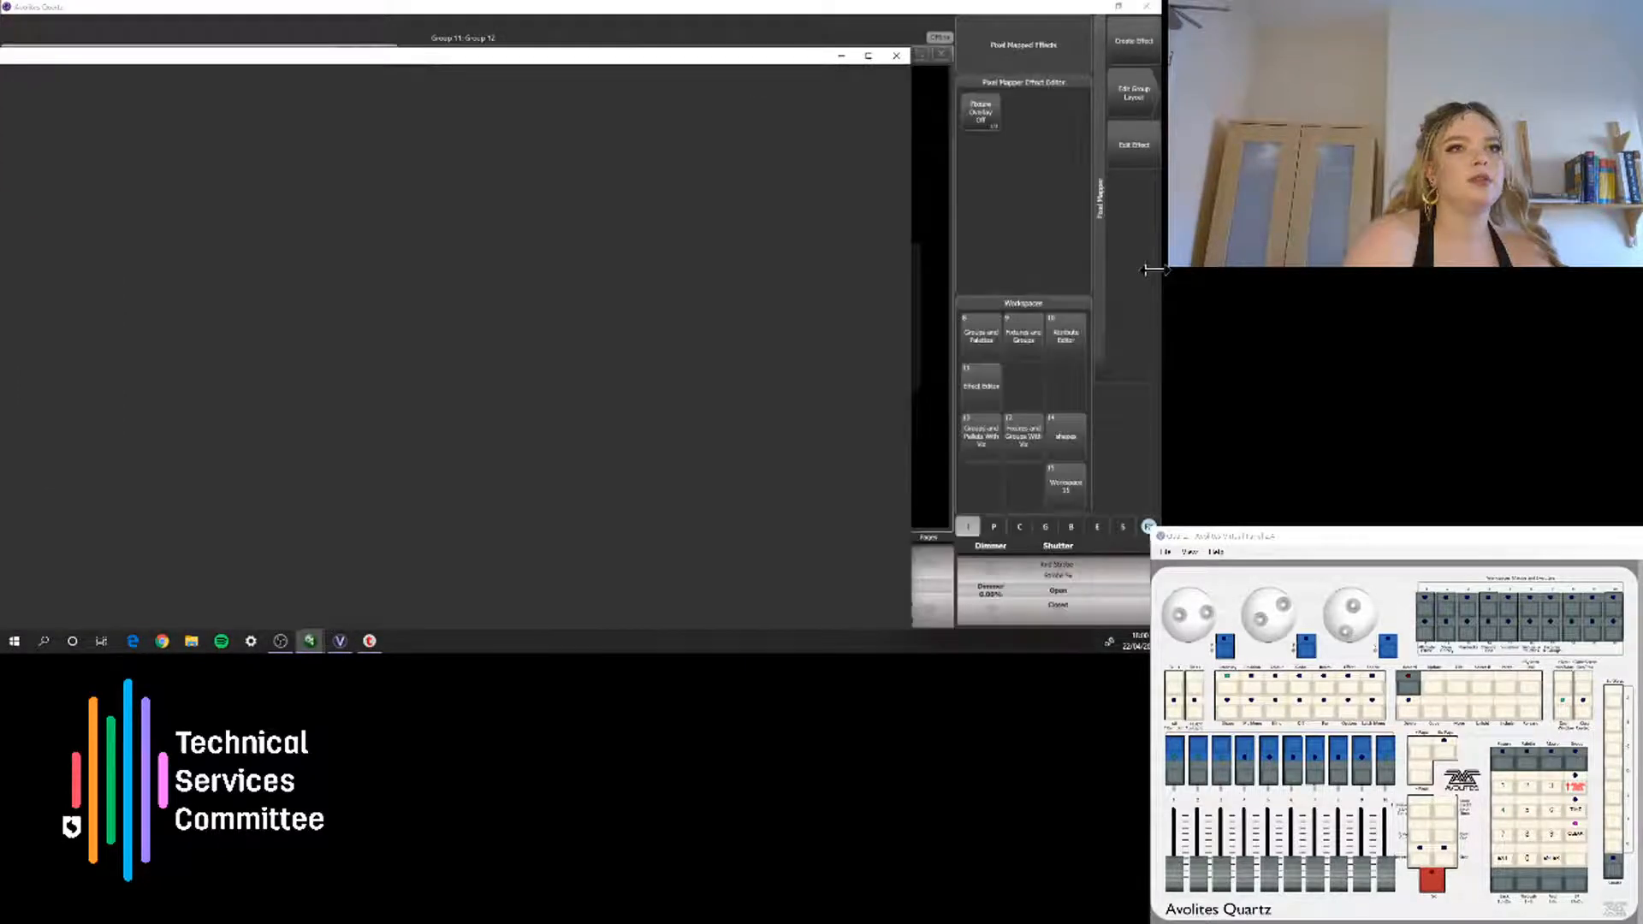
{"action": "left_click", "coordinate": [832, 54]}
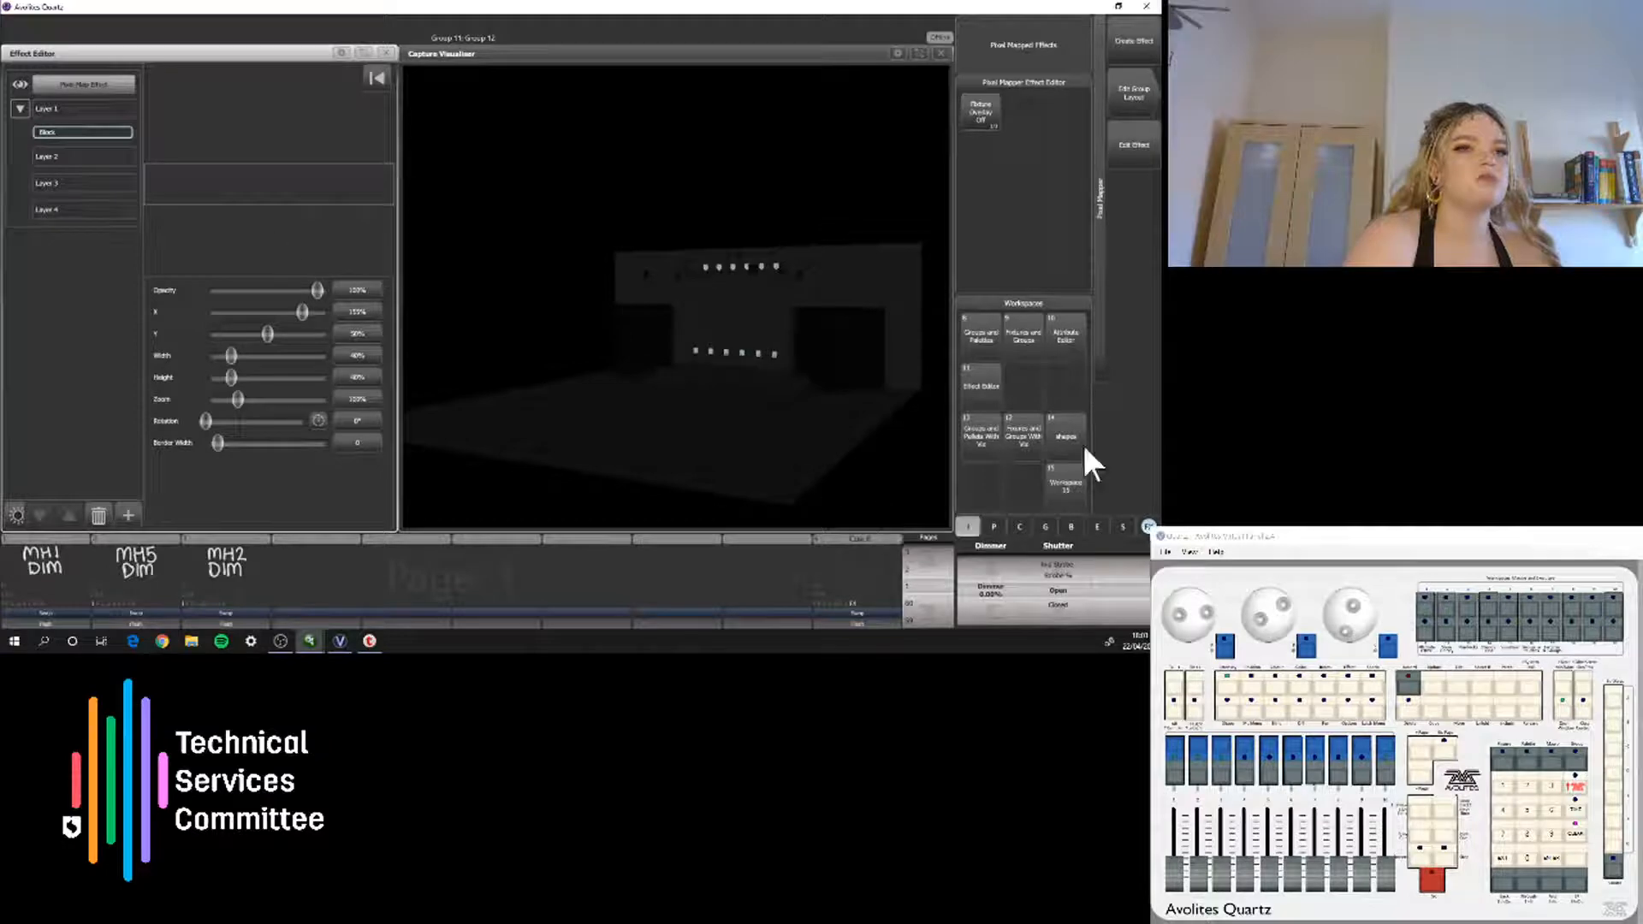
Clear the programmer and close the Effect Editor
{"action": "double_click", "coordinate": [1574, 834]}
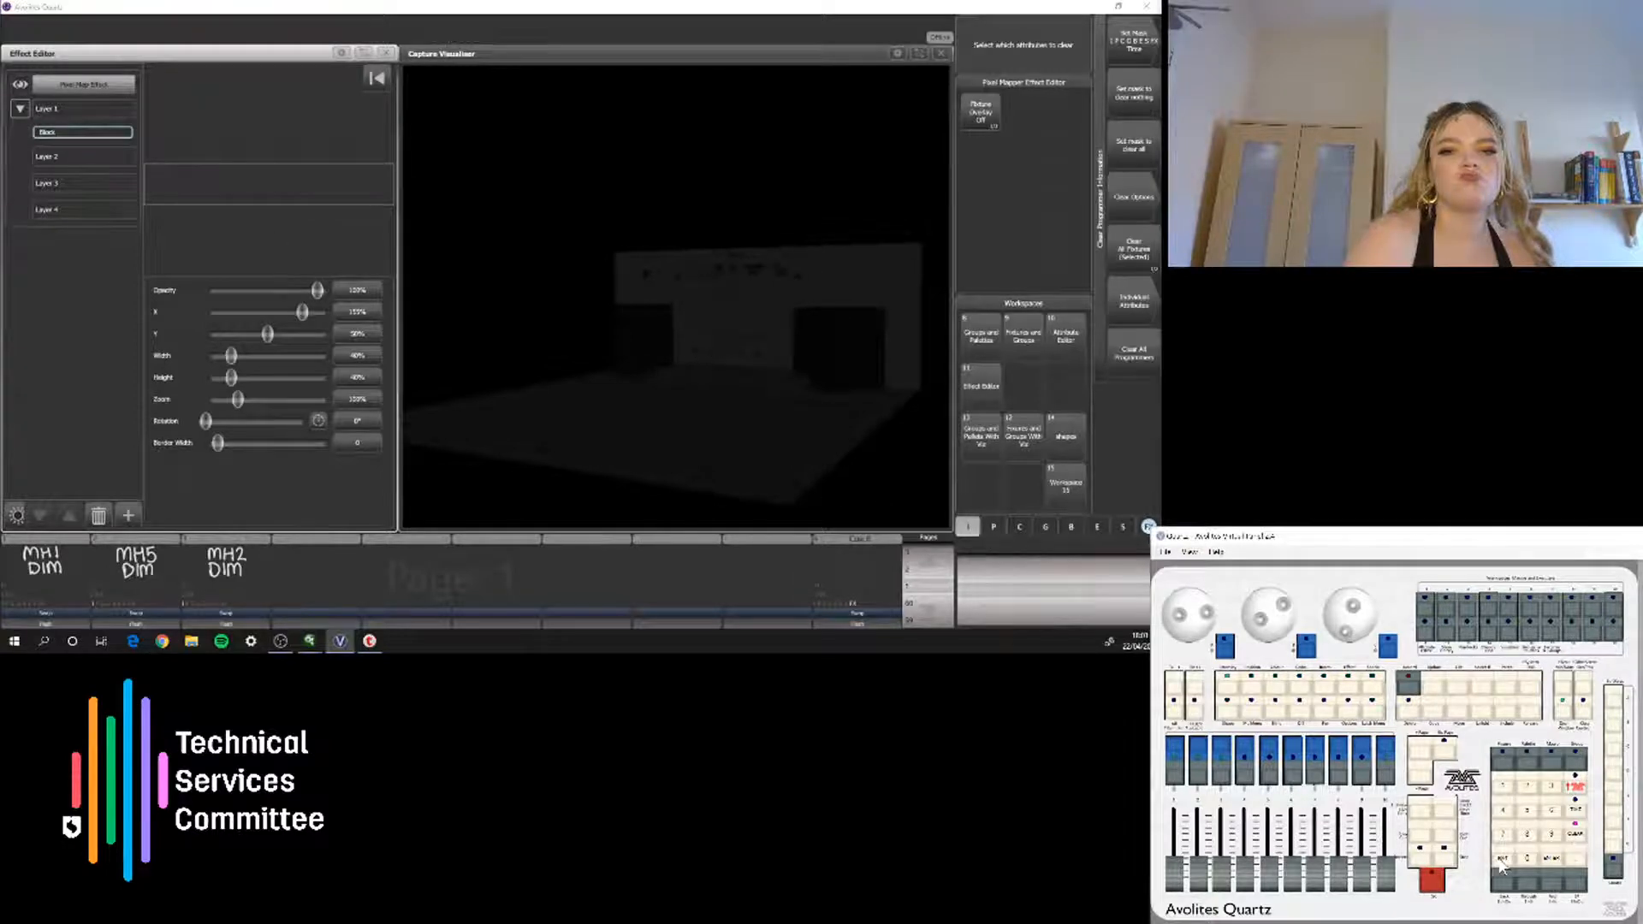
{"action": "left_click", "coordinate": [383, 52]}
{"action": "left_click", "coordinate": [384, 52]}
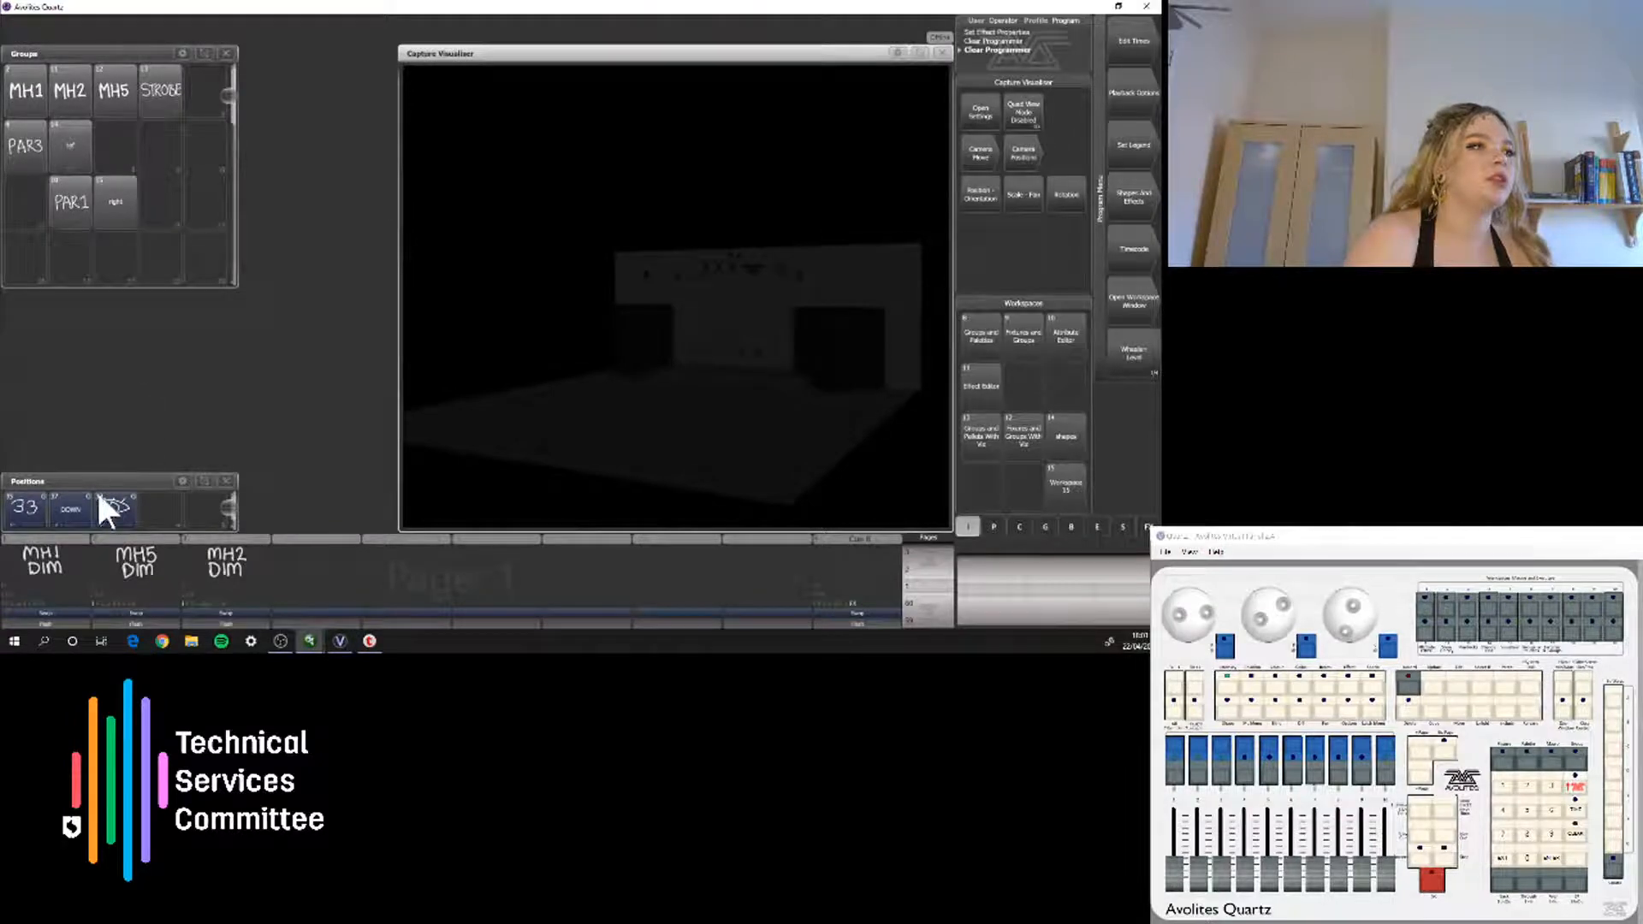
Resize the Positions window to fill the space directly below the Groups window
{"action": "left_click", "coordinate": [203, 483]}
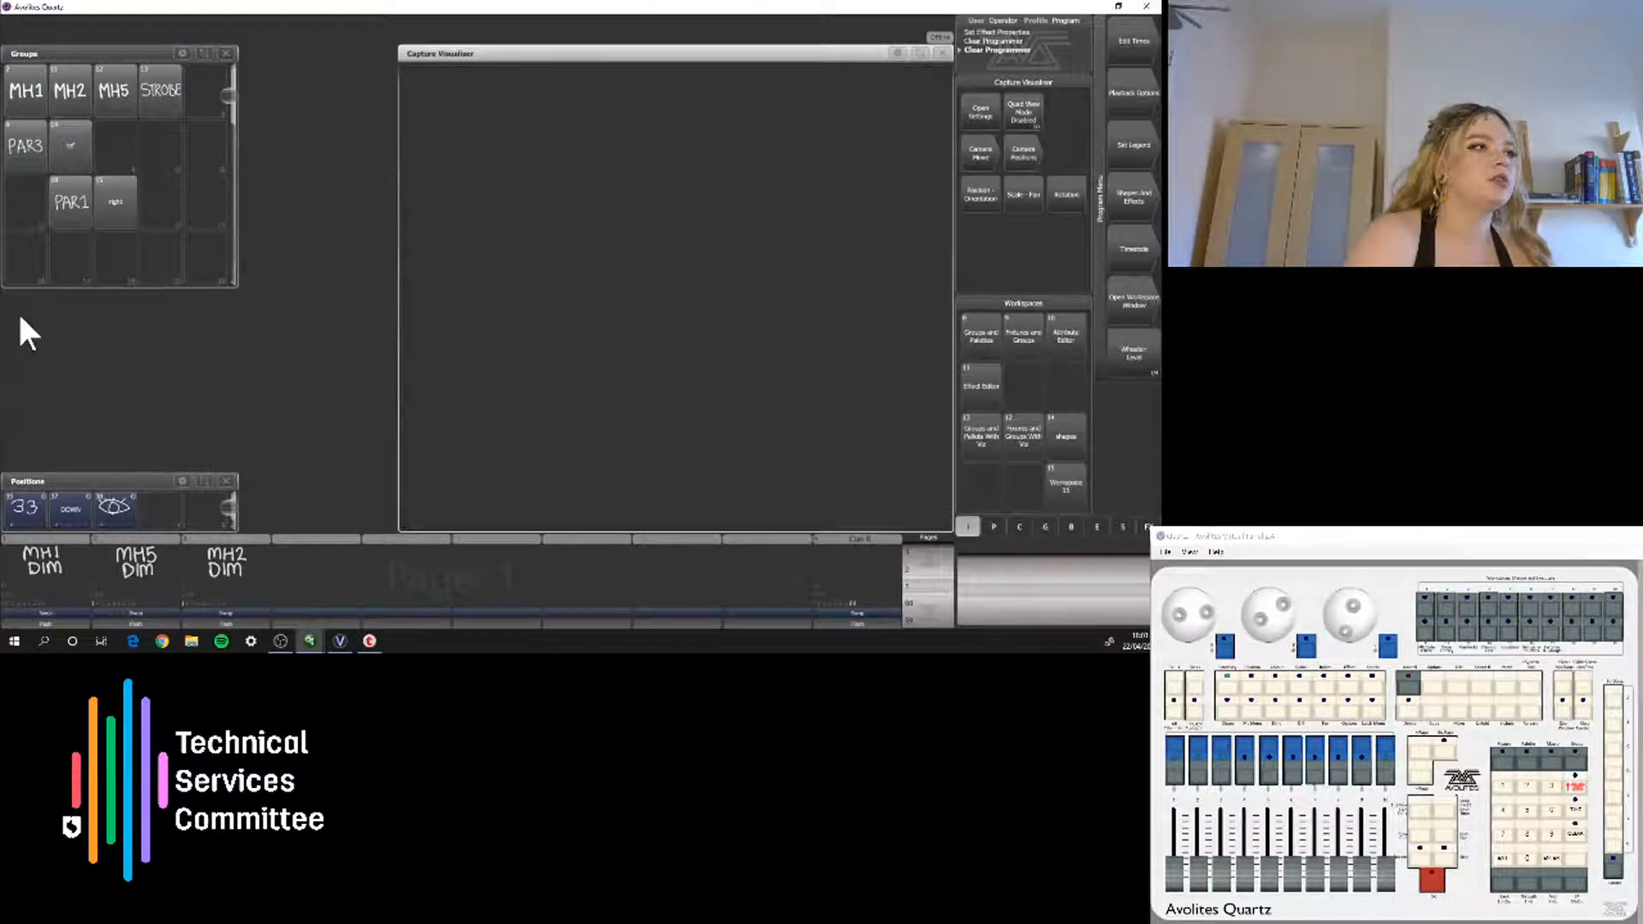
{"action": "left_click_drag", "start_coordinate": [12, 304], "coordinate": [196, 499]}
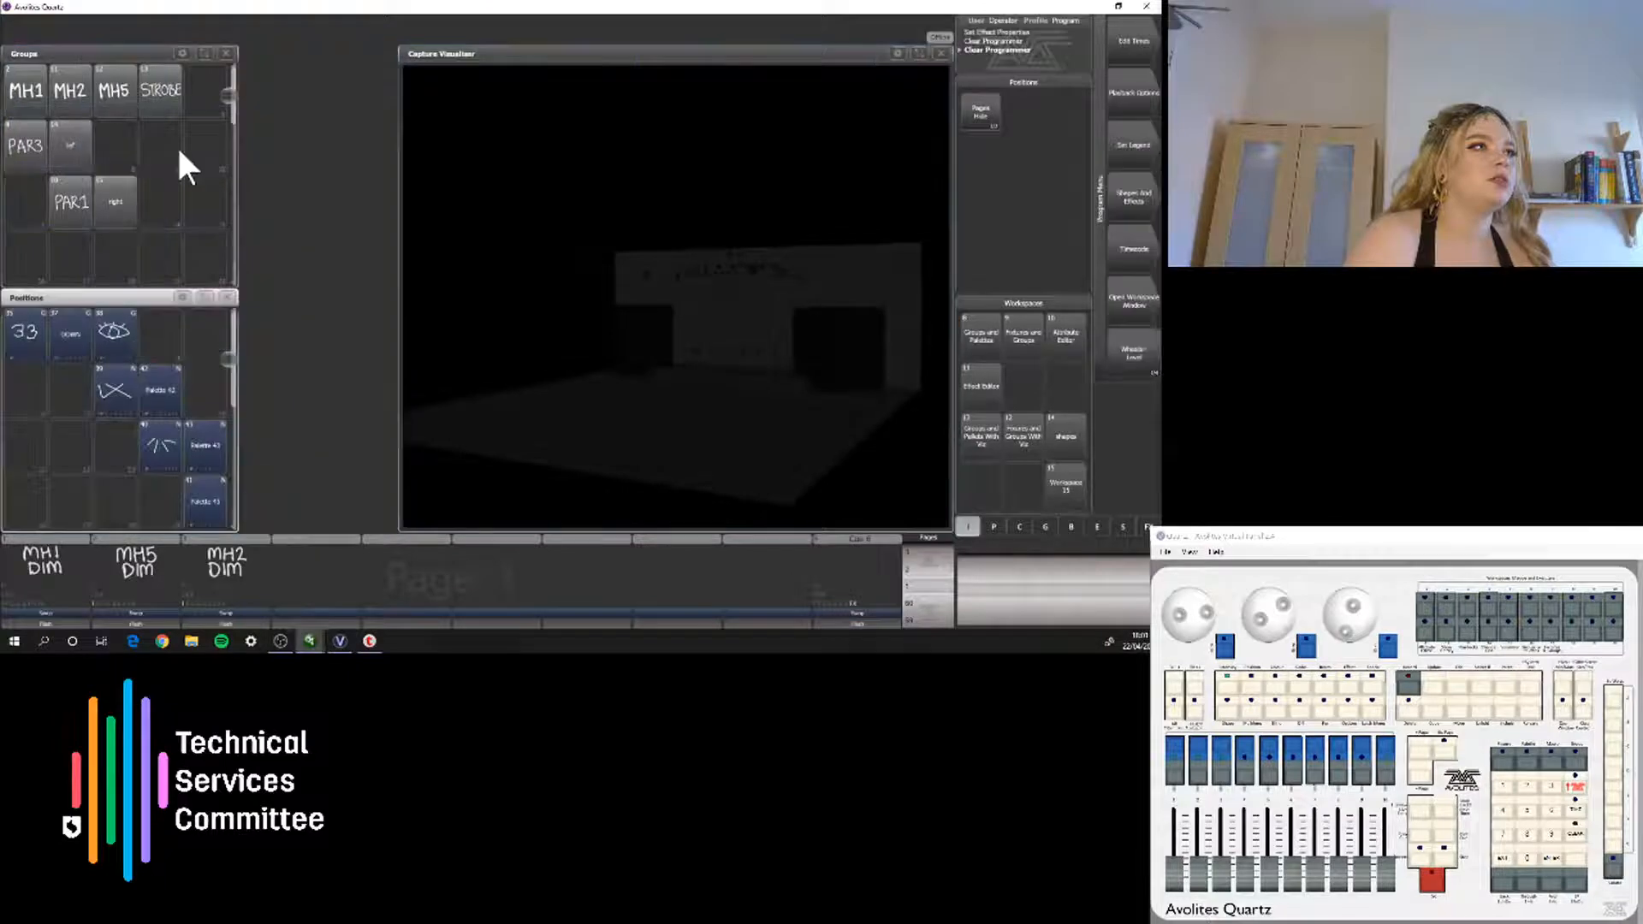
{"action": "left_click", "coordinate": [75, 84]}
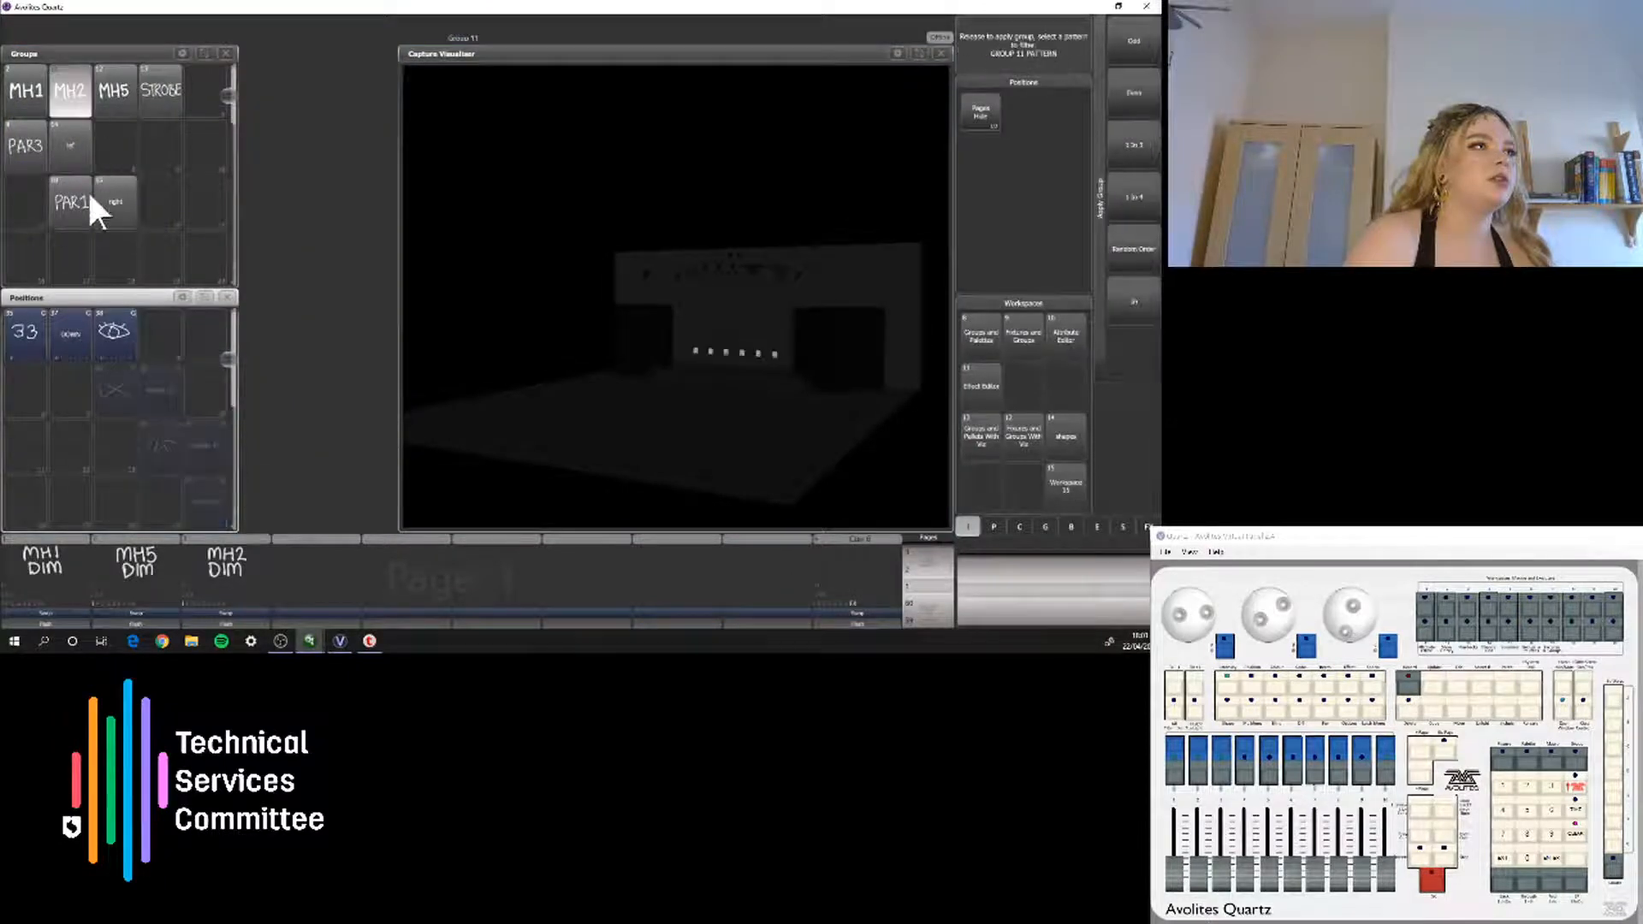
{"action": "left_click", "coordinate": [112, 85]}
{"action": "left_click", "coordinate": [126, 327]}
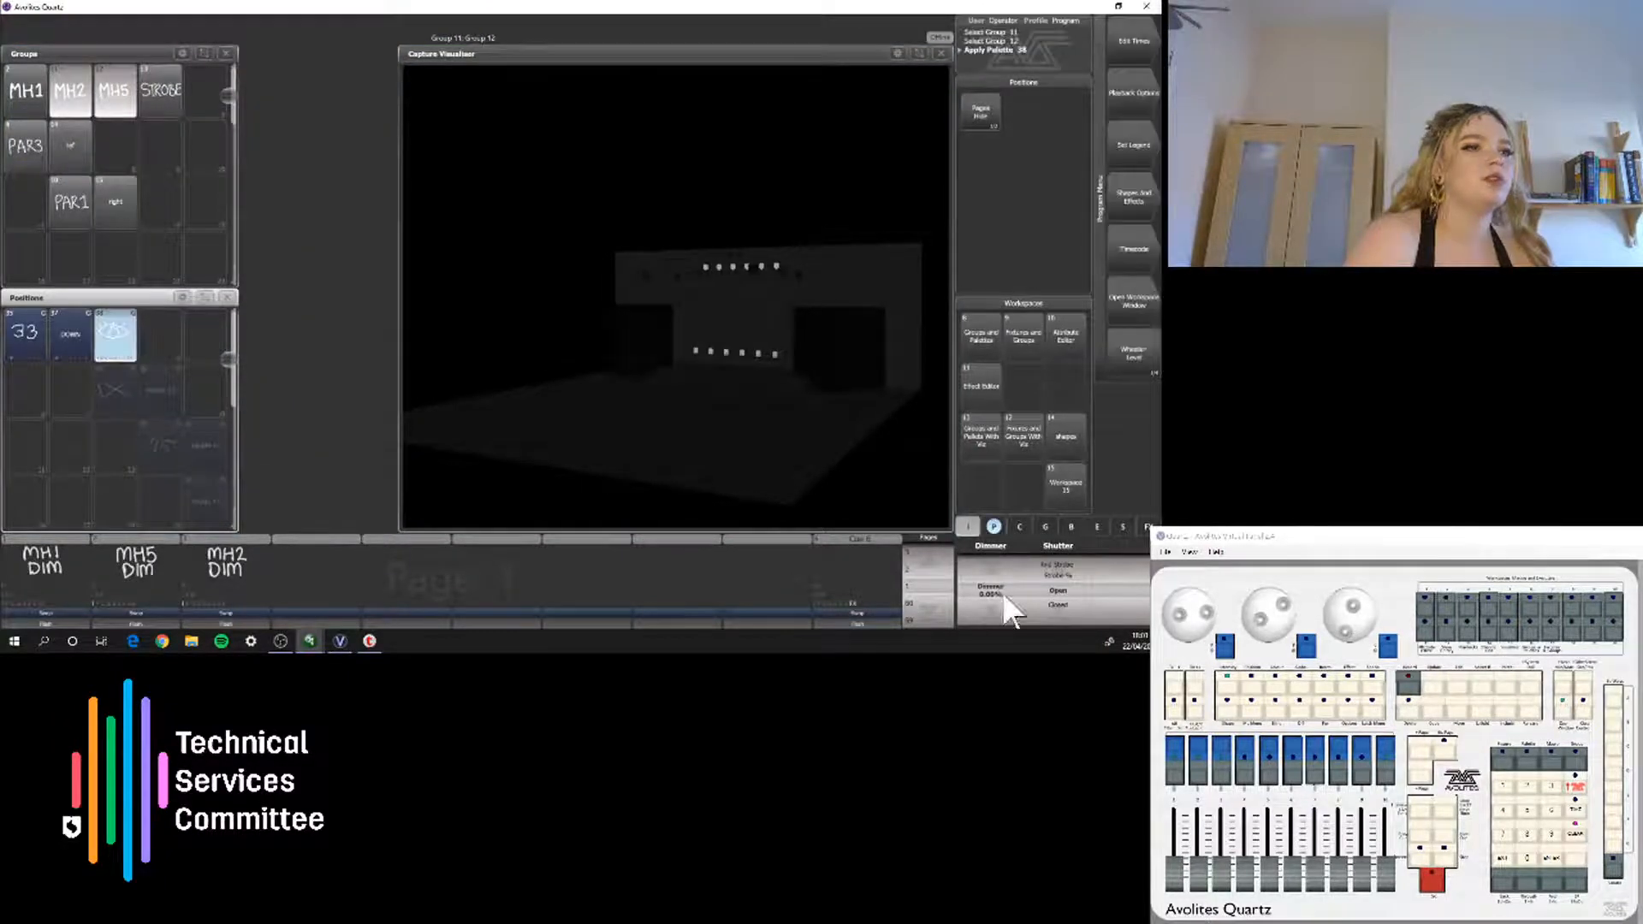
{"action": "left_click_drag", "start_coordinate": [1202, 882], "coordinate": [1200, 801]}
{"action": "mouse_move", "coordinate": [1224, 877]}
{"action": "left_mouse_down"}
{"action": "mouse_move", "coordinate": [1223, 767]}
{"action": "mouse_move", "coordinate": [1222, 873]}
{"action": "mouse_move", "coordinate": [1198, 874]}
{"action": "left_mouse_up"}
{"action": "left_click", "coordinate": [1579, 834]}
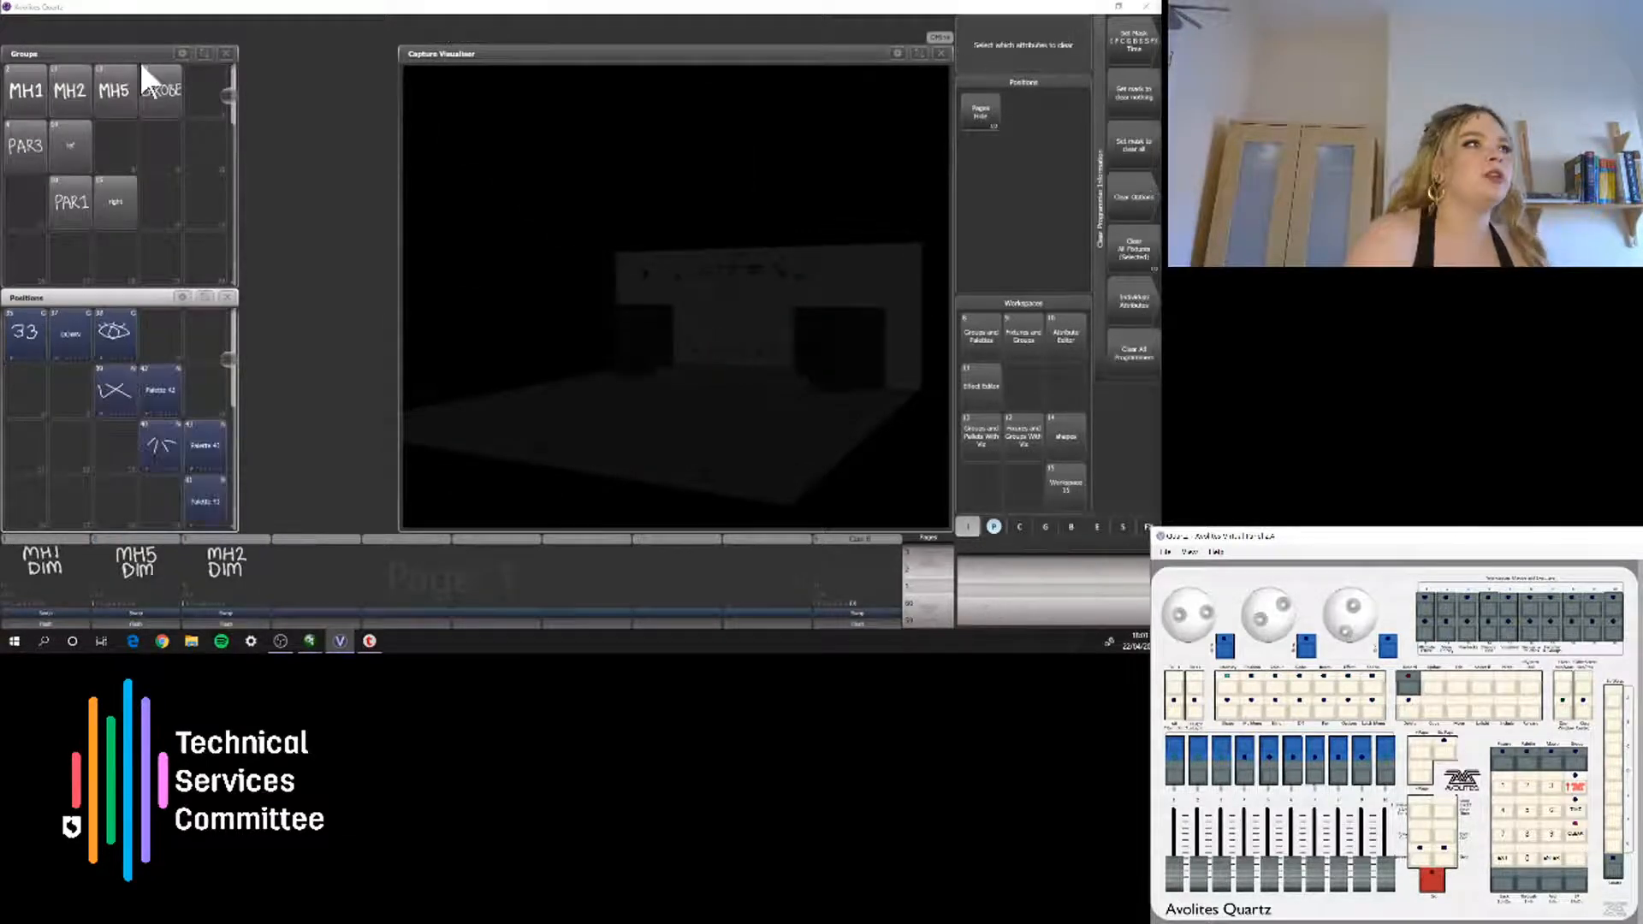
Create a new Pixel Mapper effect on the MH2 and MH5 groups
{"action": "left_click", "coordinate": [68, 96]}
{"action": "left_click", "coordinate": [121, 89]}
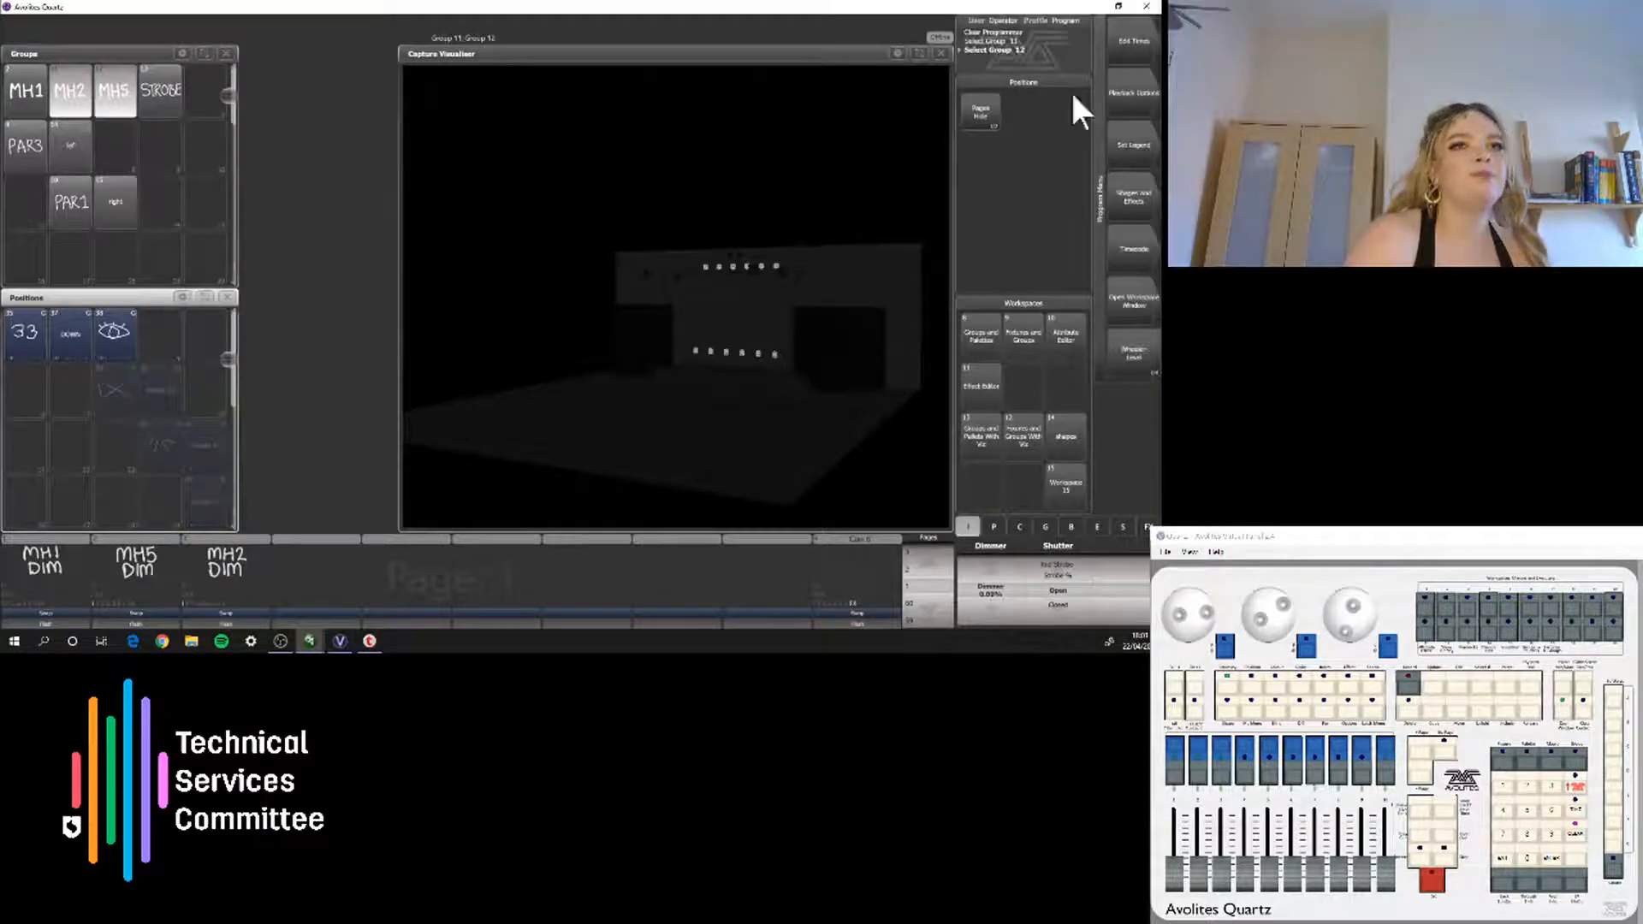
{"action": "left_click", "coordinate": [1131, 197]}
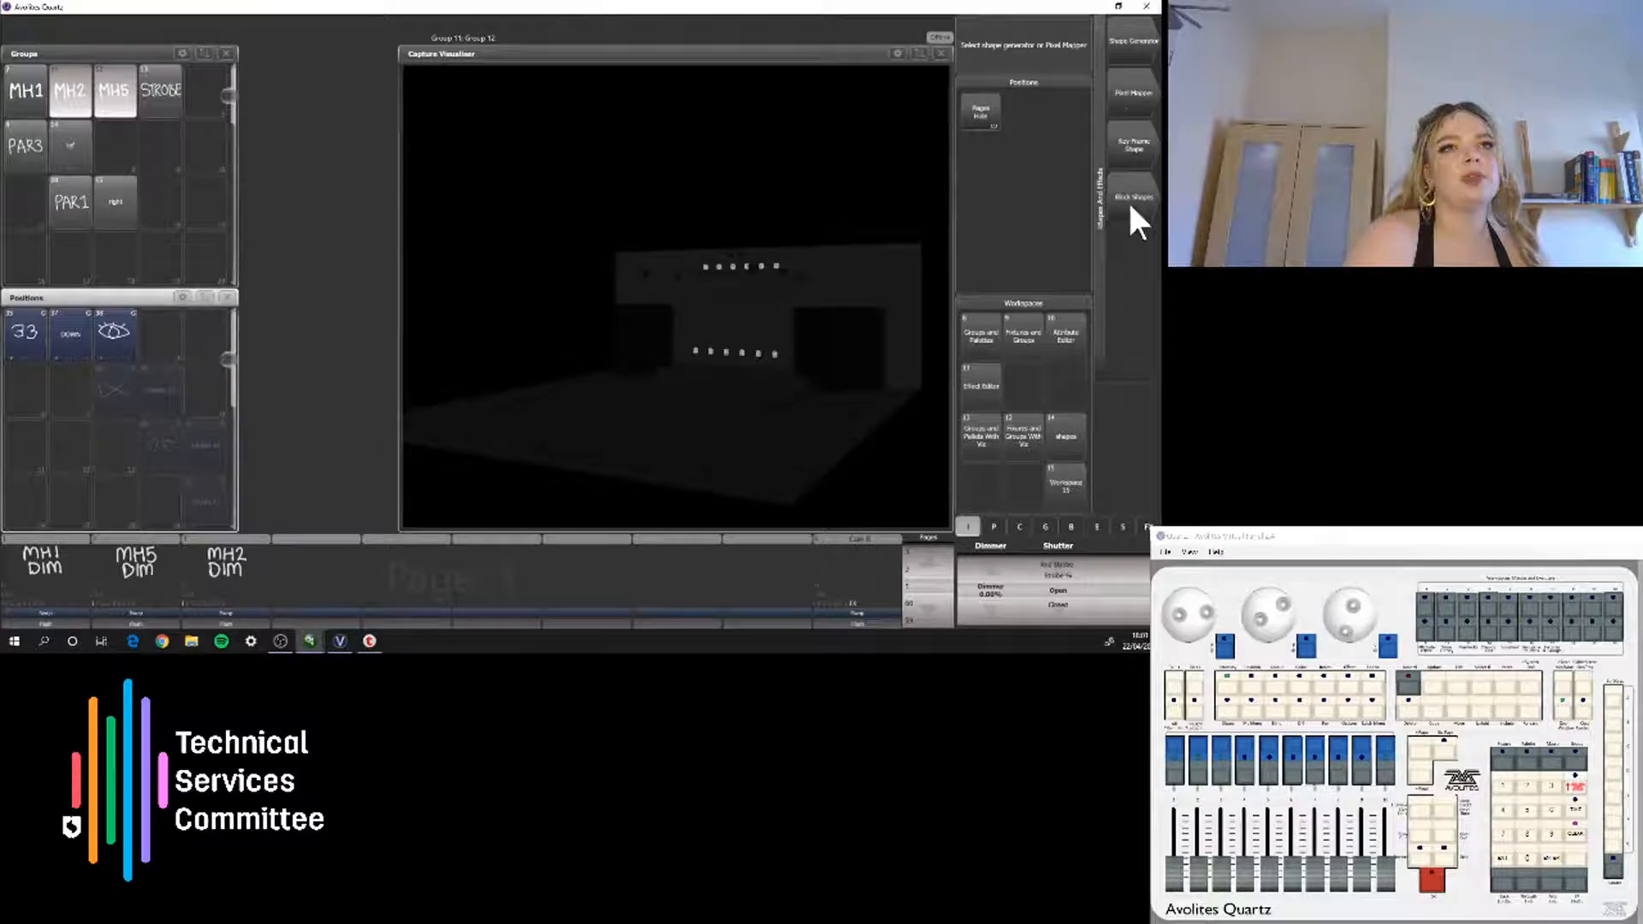
{"action": "left_click", "coordinate": [1123, 100]}
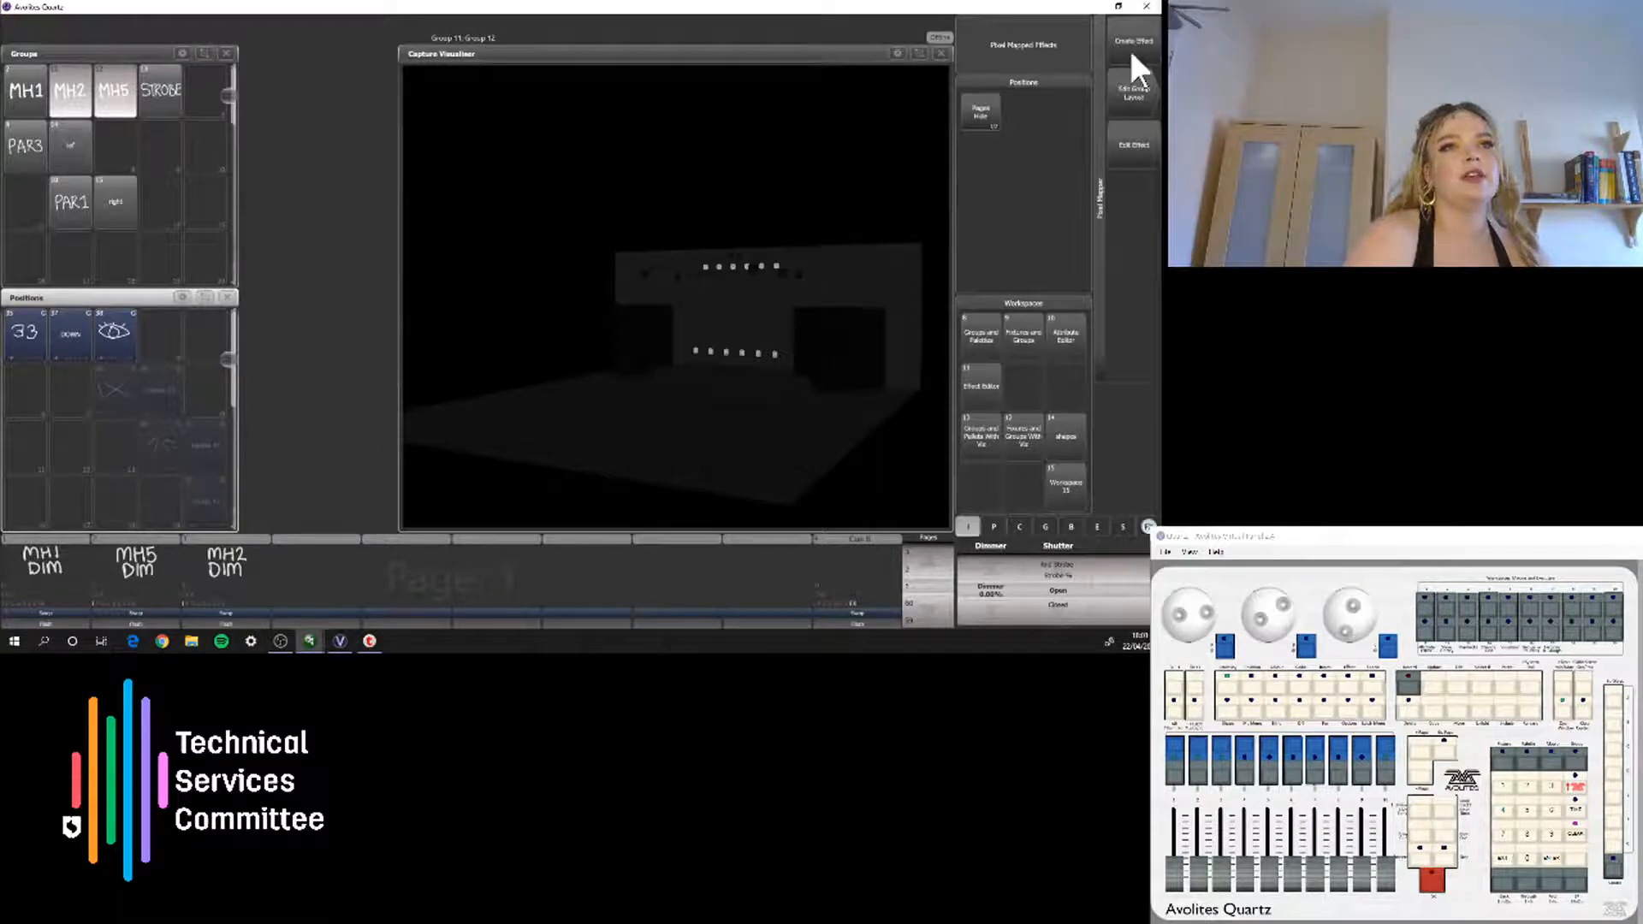
{"action": "left_click", "coordinate": [1128, 46]}
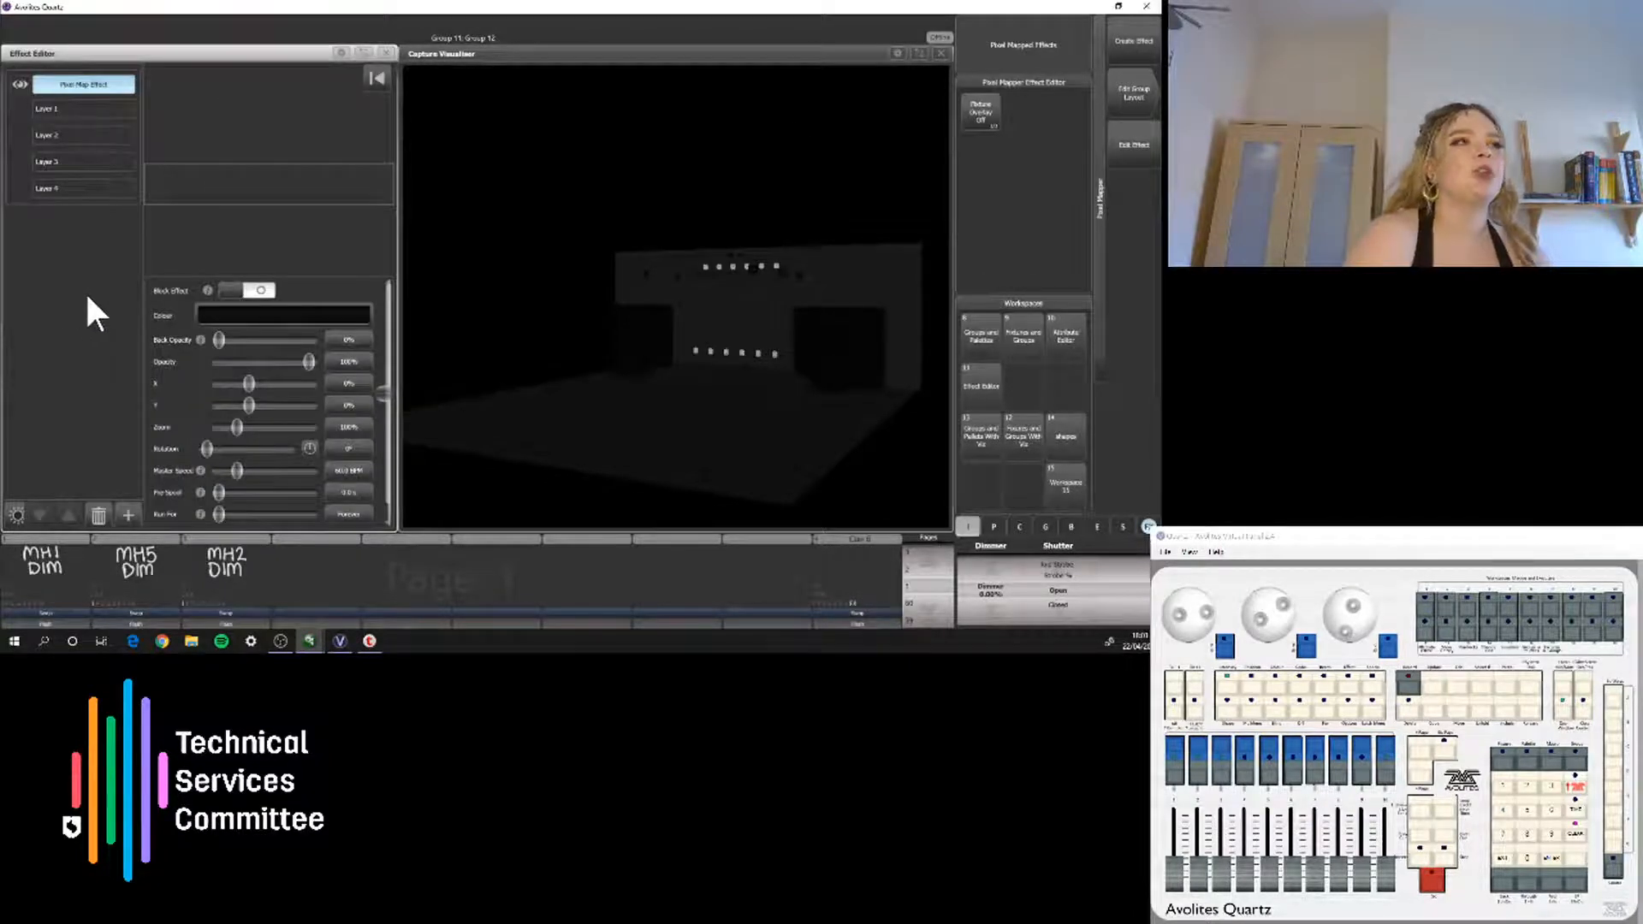
Add a block element to Layer 1 of the pixel map effect and set its X position to -7%
{"action": "left_click", "coordinate": [39, 106]}
{"action": "left_click", "coordinate": [127, 514]}
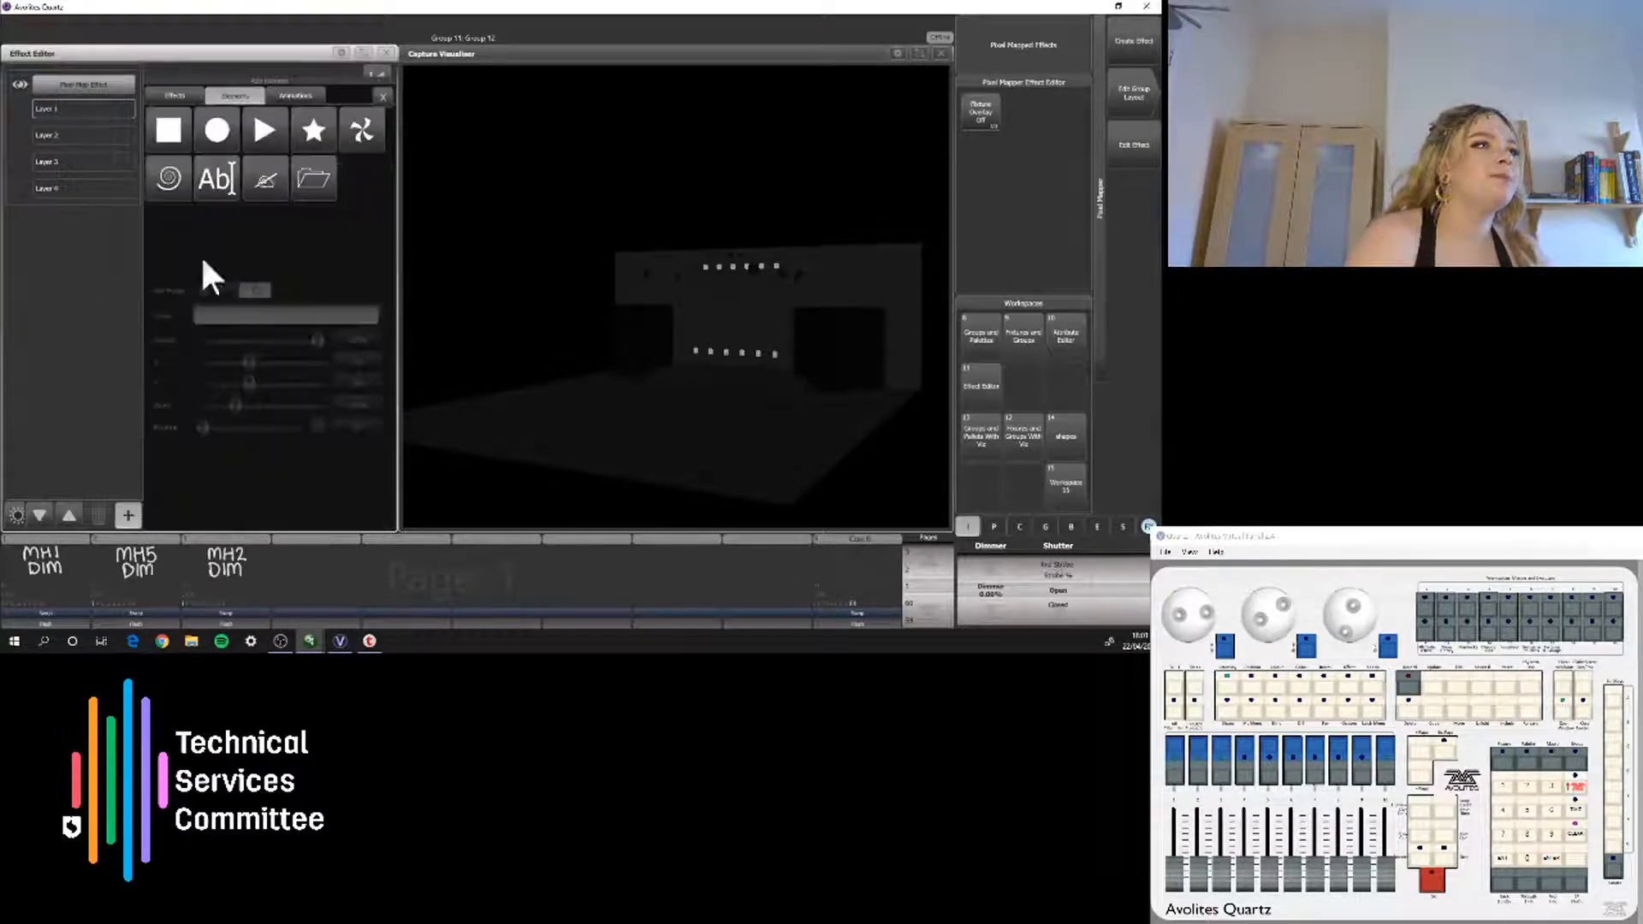
{"action": "left_click", "coordinate": [183, 121]}
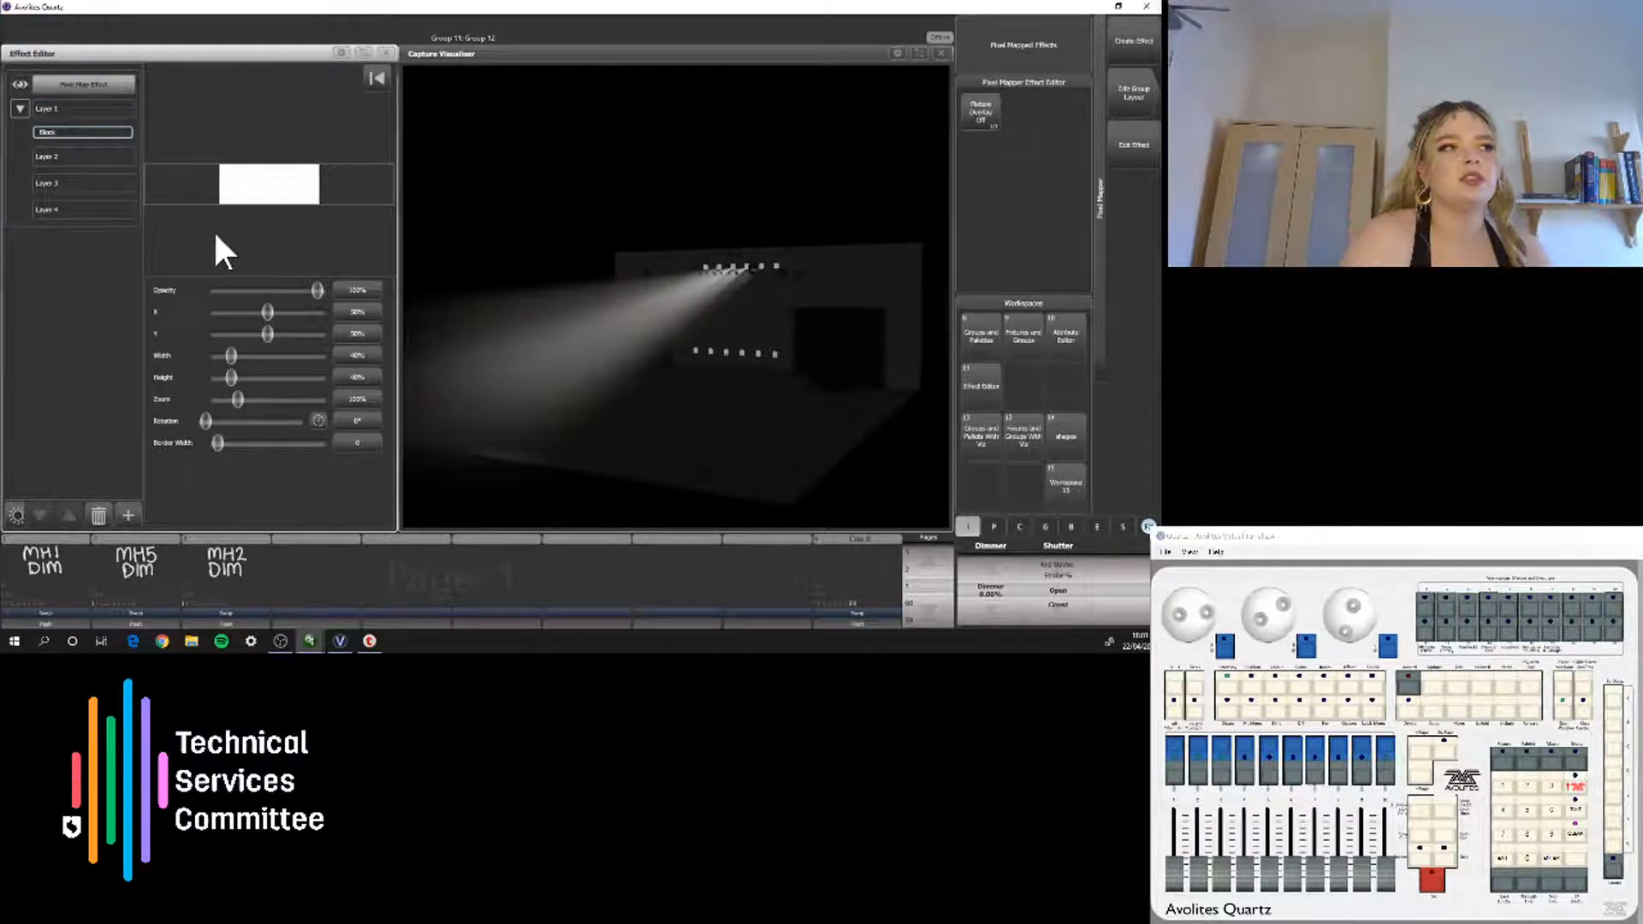
{"action": "mouse_move", "coordinate": [310, 285]}
{"action": "left_mouse_down"}
{"action": "mouse_move", "coordinate": [272, 279]}
{"action": "mouse_move", "coordinate": [314, 285]}
{"action": "mouse_move", "coordinate": [225, 310]}
{"action": "mouse_move", "coordinate": [327, 306]}
{"action": "mouse_move", "coordinate": [233, 317]}
{"action": "mouse_move", "coordinate": [318, 301]}
{"action": "mouse_move", "coordinate": [254, 305]}
{"action": "mouse_move", "coordinate": [295, 309]}
{"action": "left_mouse_up"}
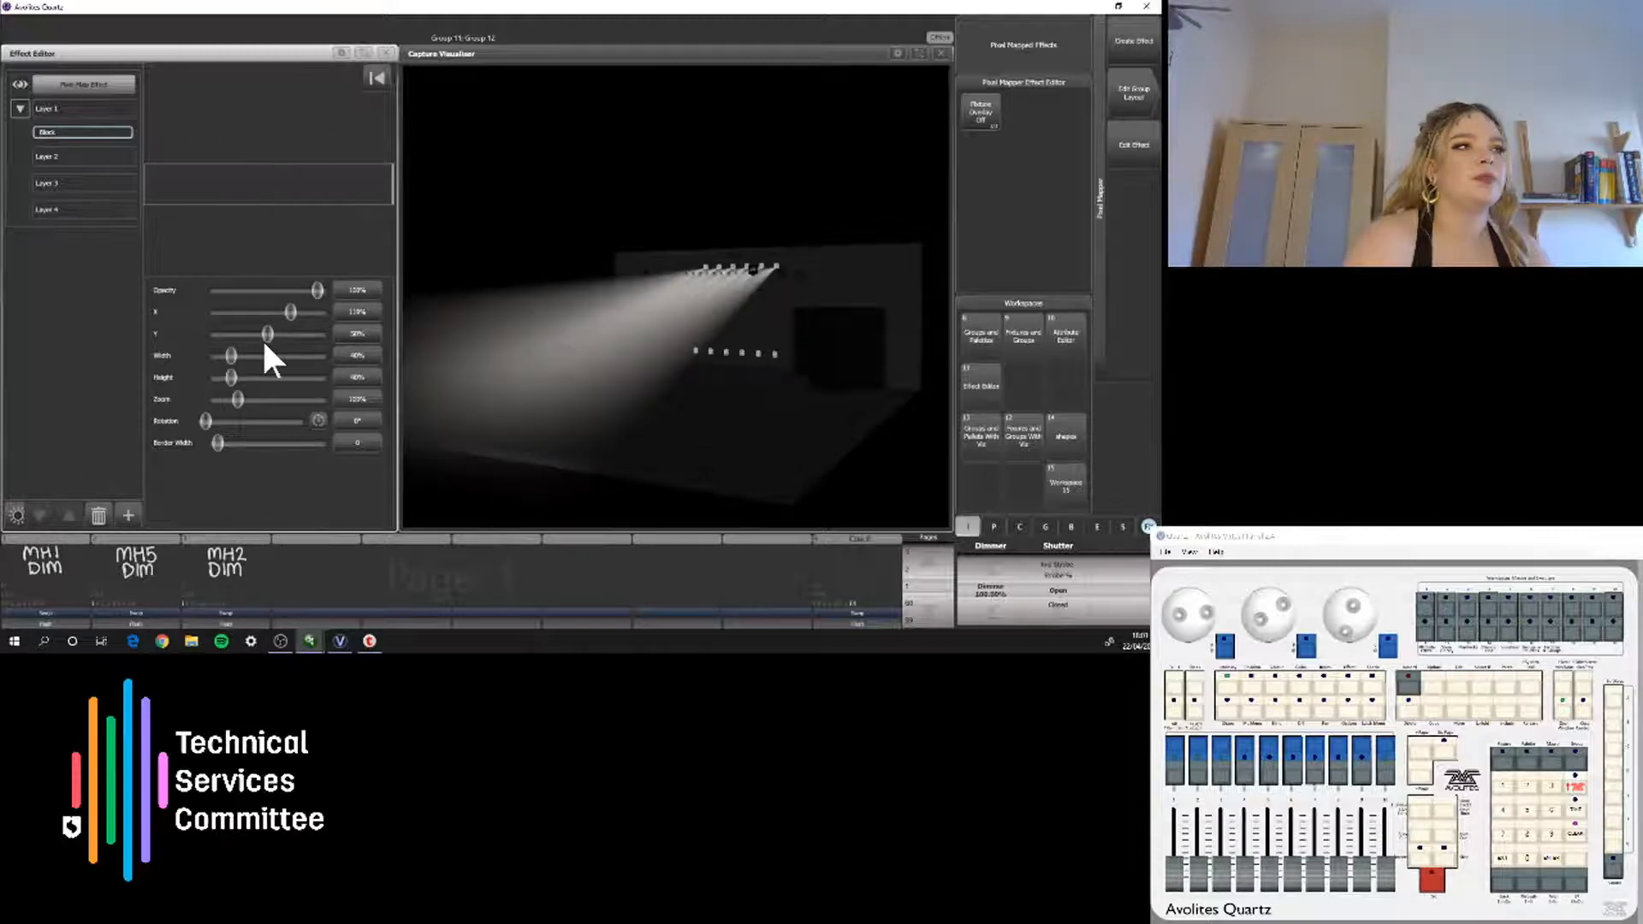
{"action": "mouse_move", "coordinate": [249, 309]}
{"action": "left_mouse_down"}
{"action": "mouse_move", "coordinate": [213, 307]}
{"action": "mouse_move", "coordinate": [233, 308]}
{"action": "left_mouse_up"}
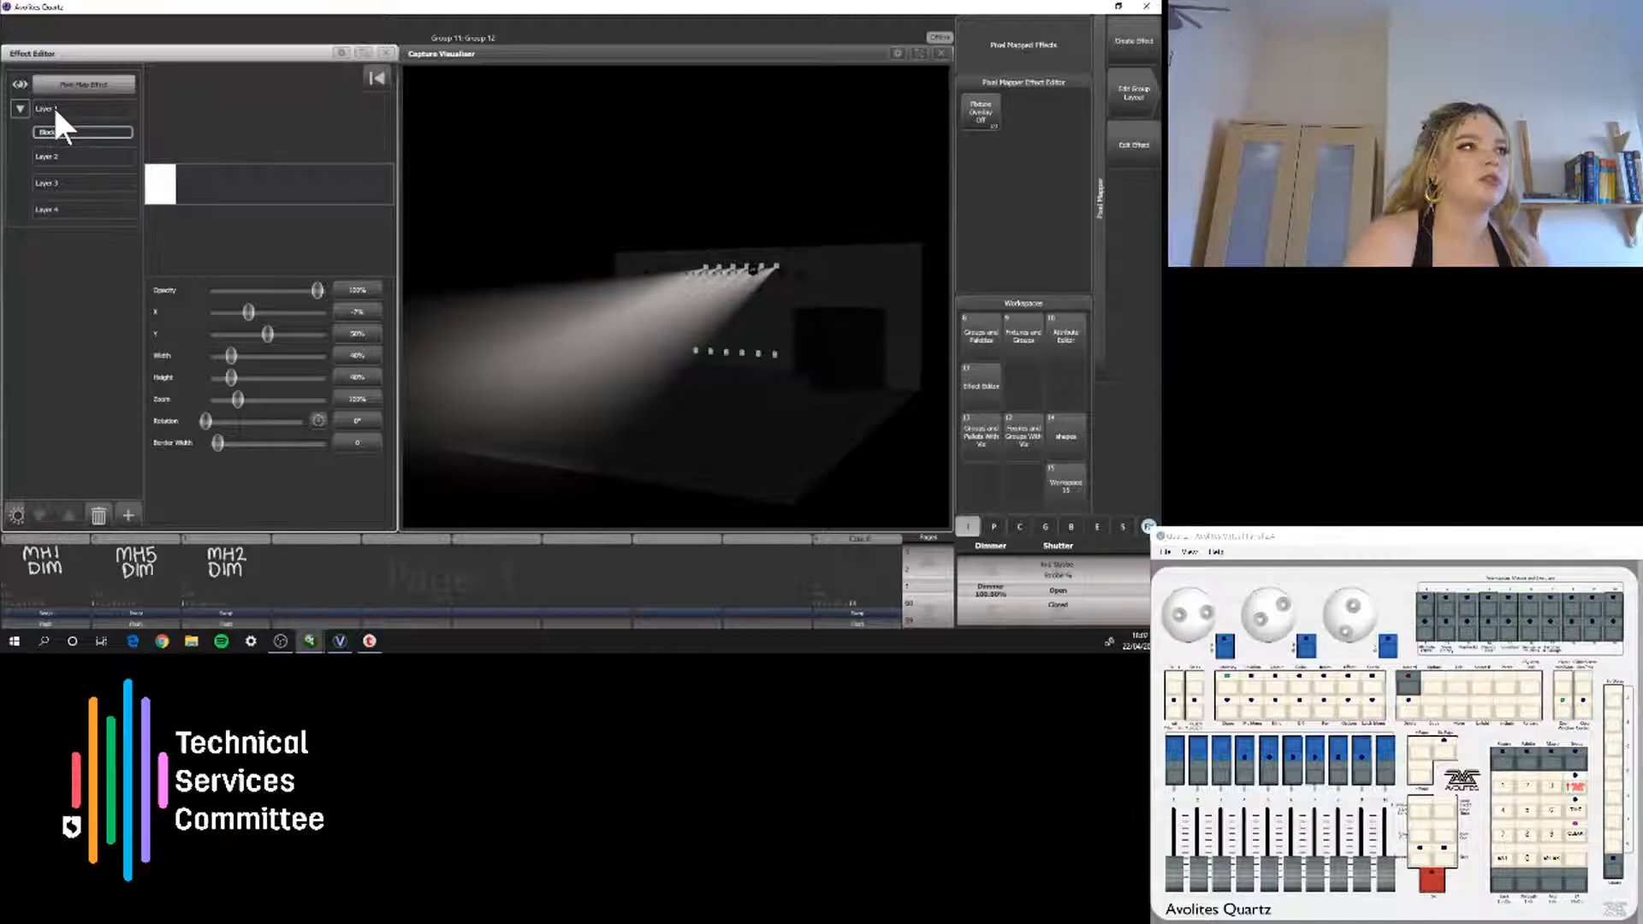
Select Layer 1 and lower its X position until the block is off the left edge of the canvas
{"action": "left_click", "coordinate": [19, 108]}
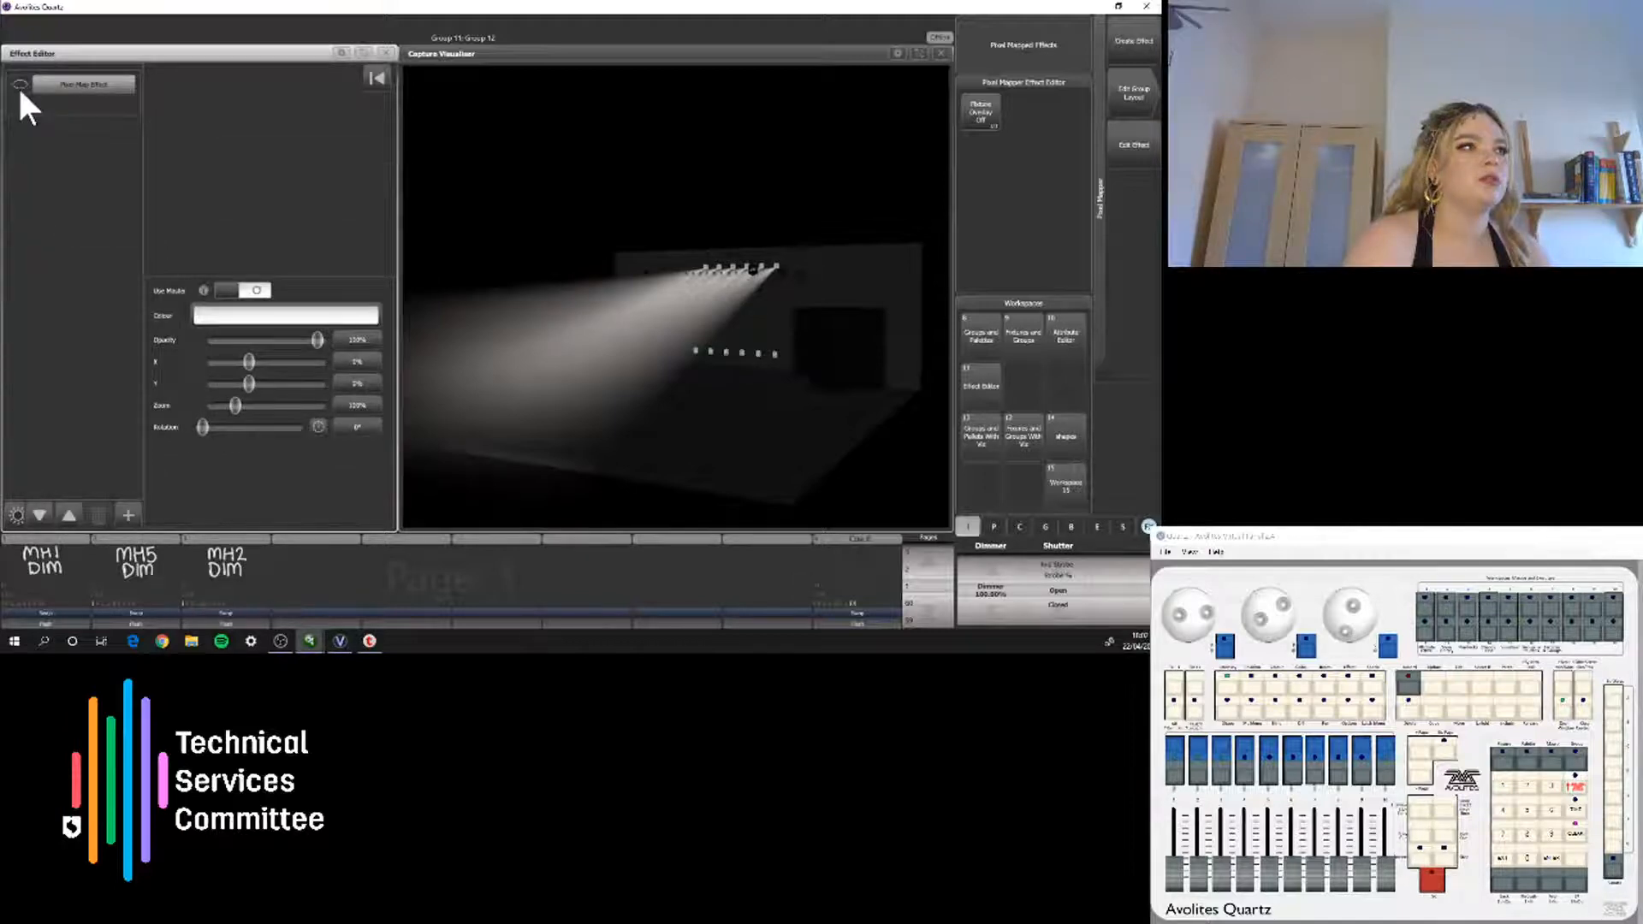
{"action": "left_click", "coordinate": [21, 93]}
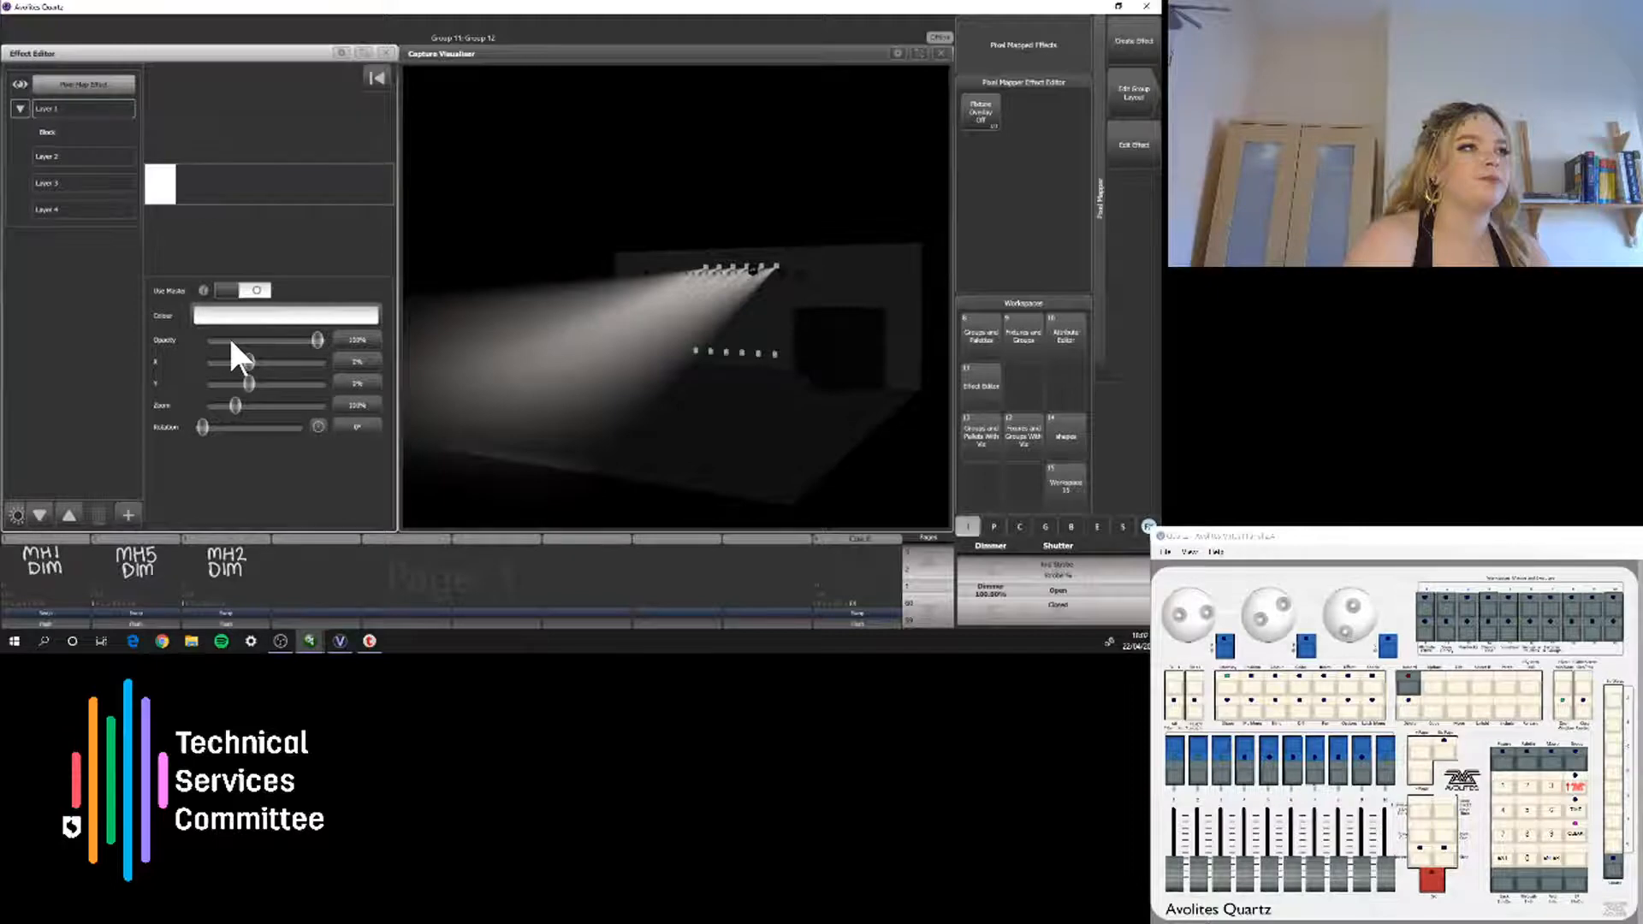
{"action": "left_click_drag", "start_coordinate": [248, 361], "coordinate": [244, 428]}
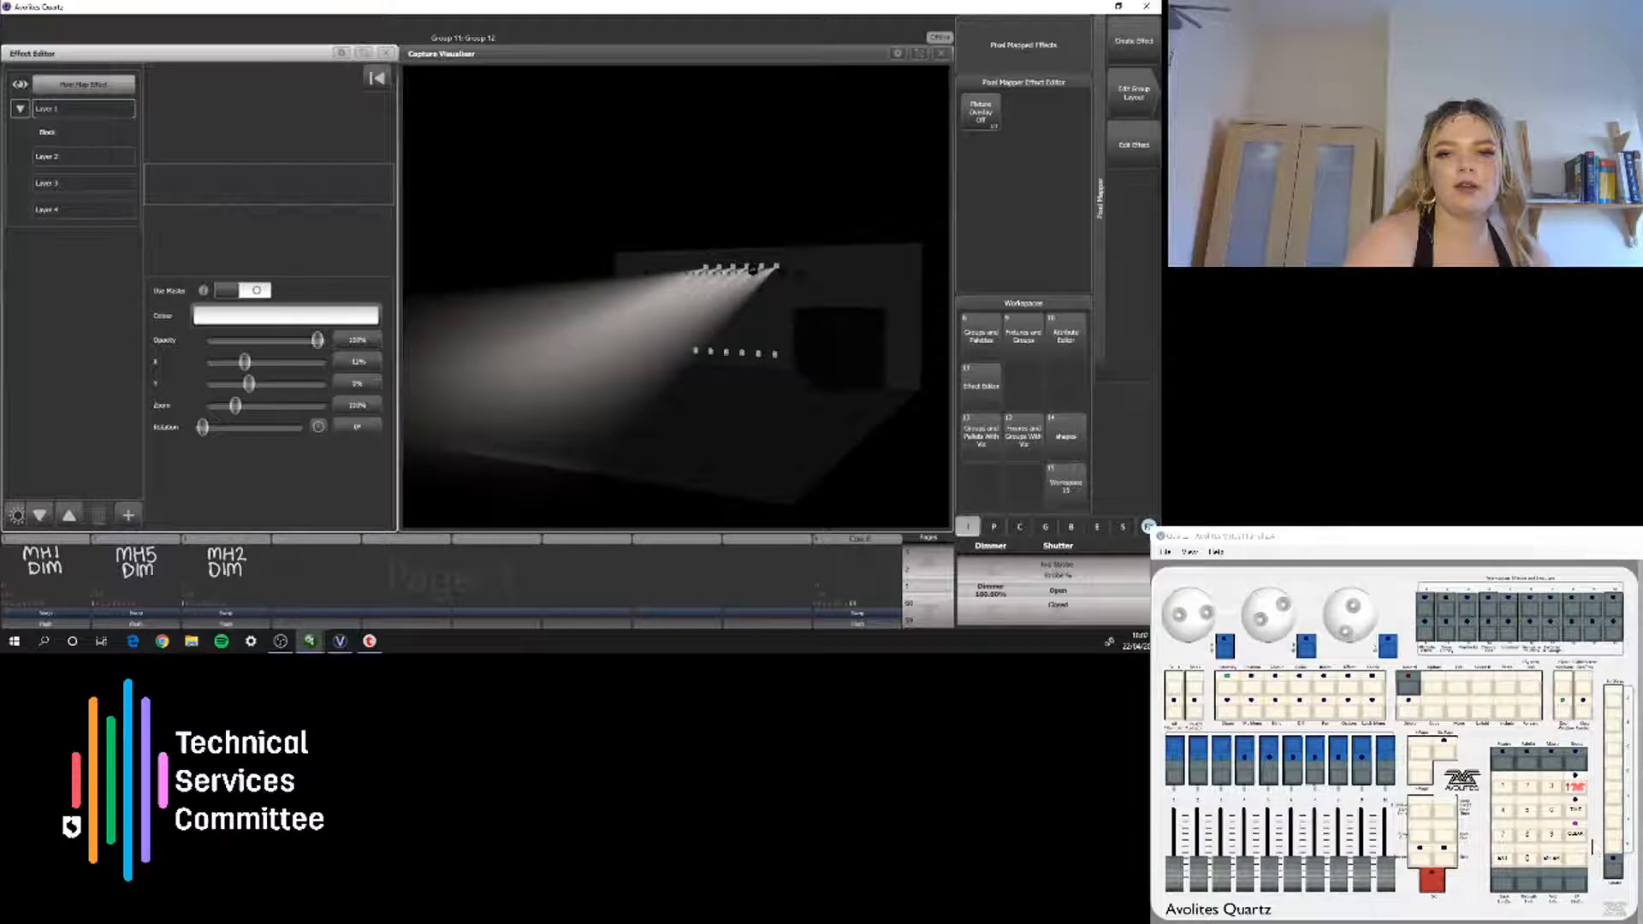
Close the Effect Editor, clear the programmer and reselect the MH2 and MH5 groups
{"action": "left_click", "coordinate": [383, 52]}
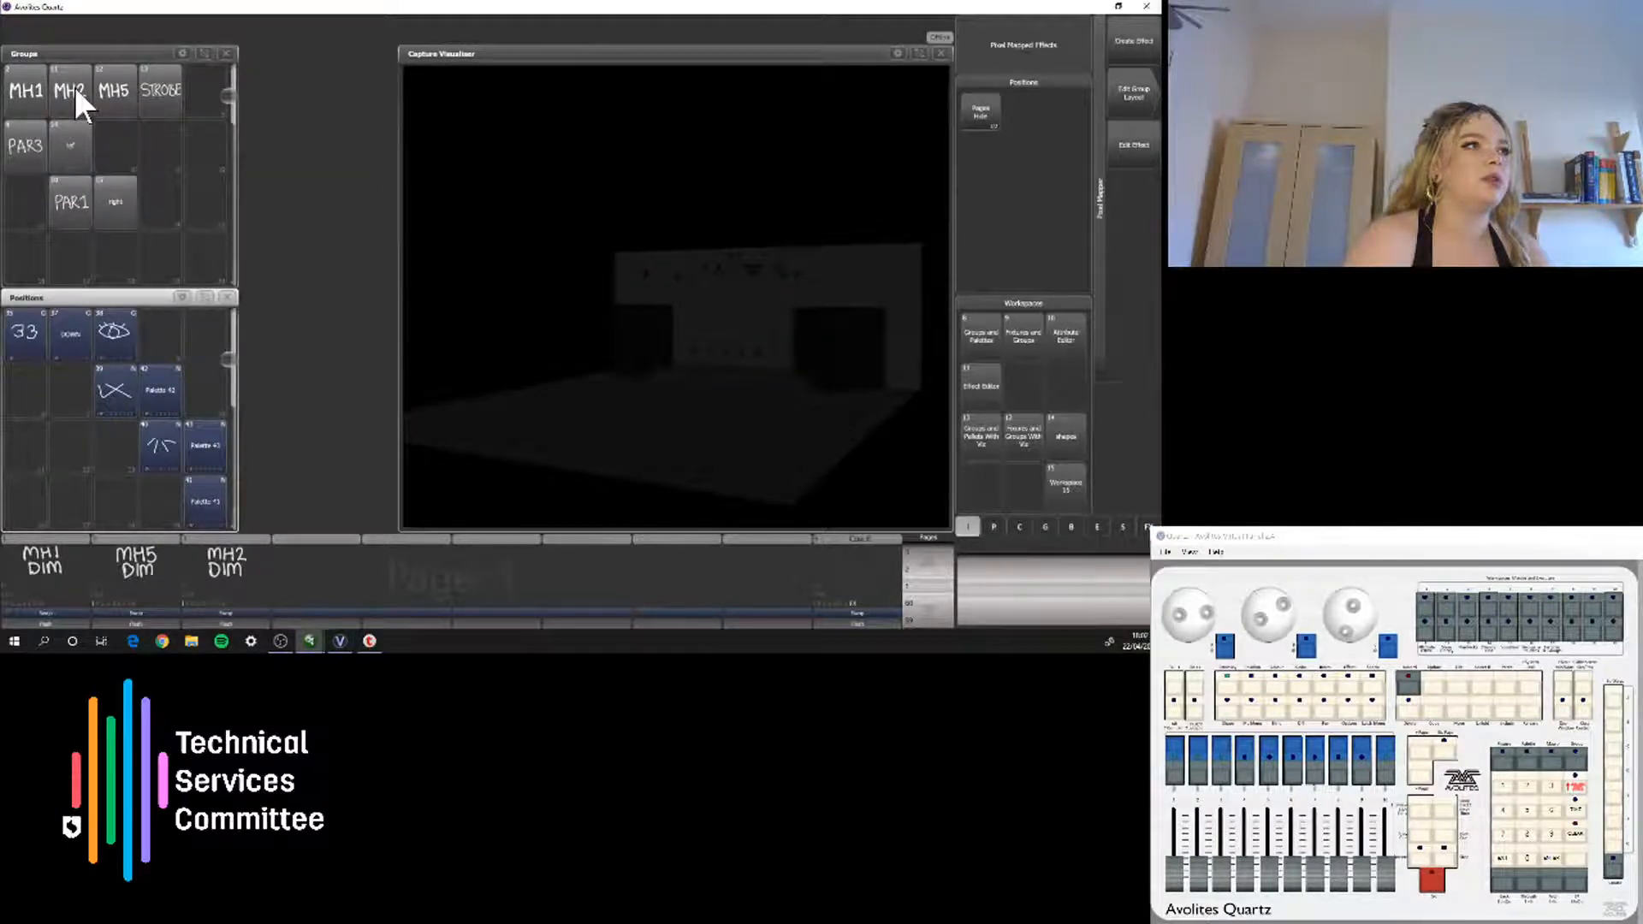
{"action": "left_click", "coordinate": [75, 87]}
{"action": "left_click", "coordinate": [114, 90]}
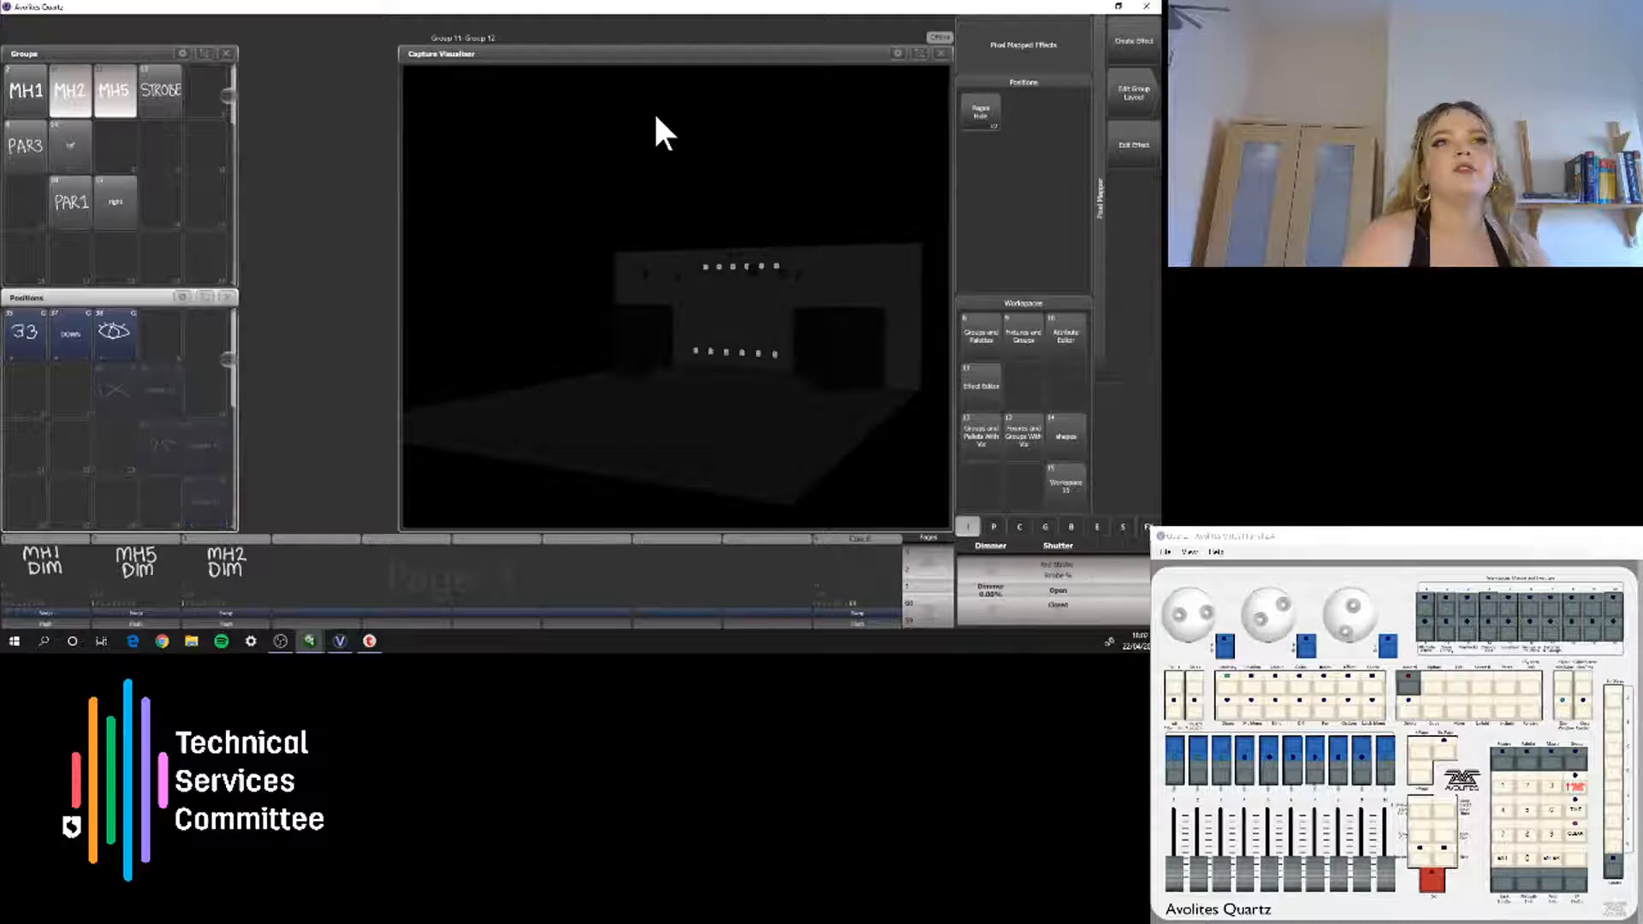
Create a pixel map effect for the selected MH2 and MH5 groups and add a block element to Layer 1
{"action": "left_click", "coordinate": [1134, 41]}
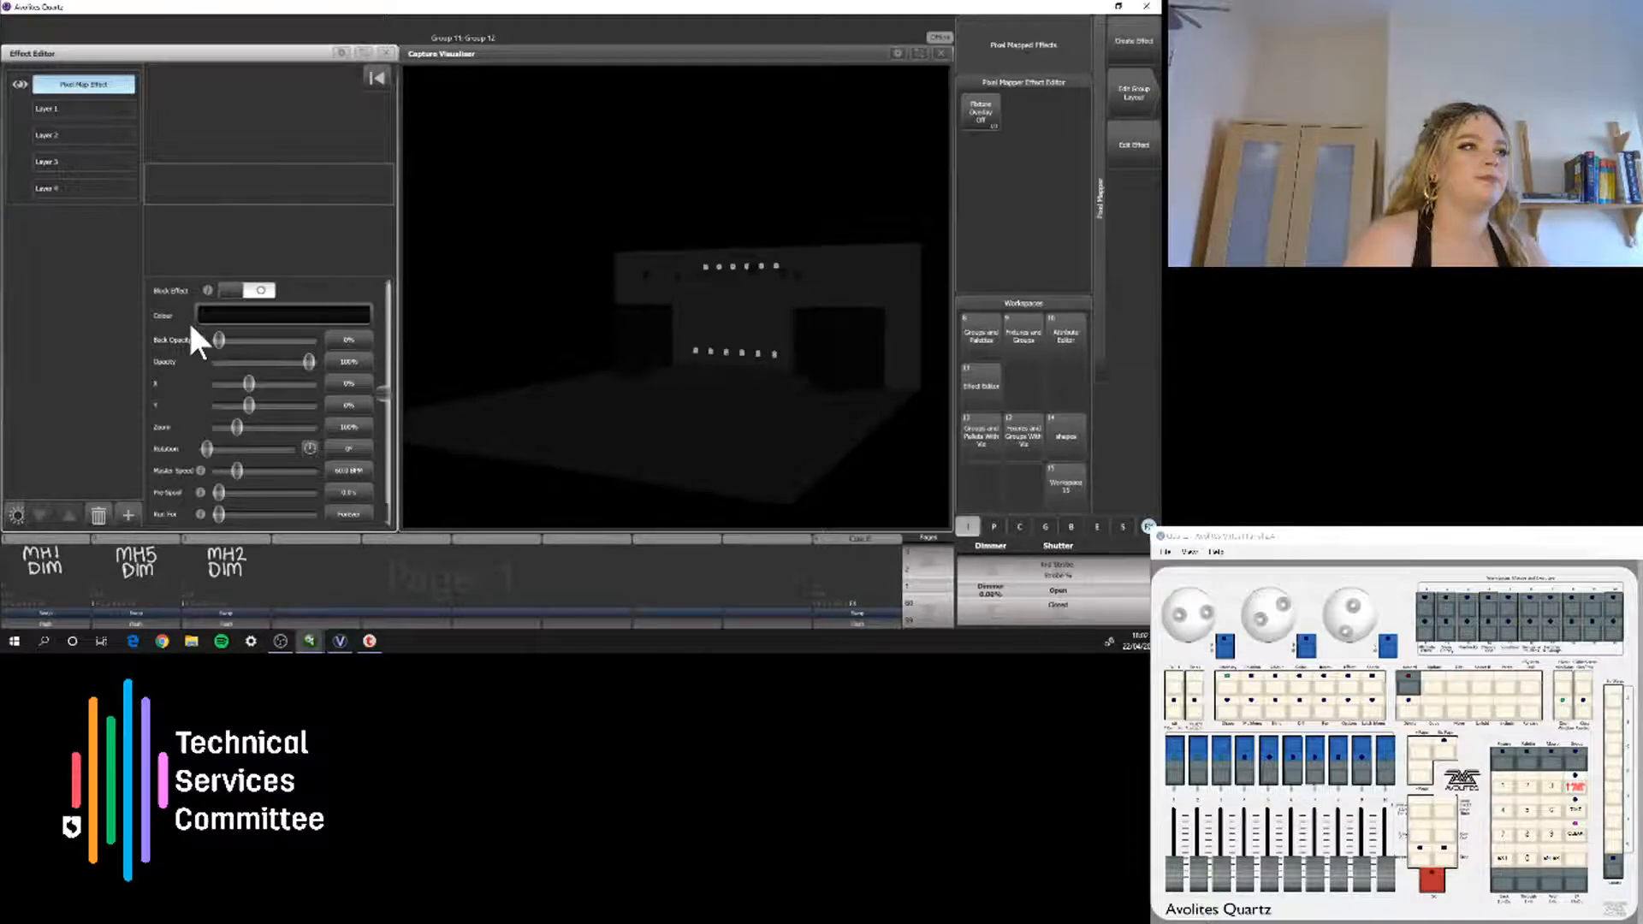
{"action": "left_click", "coordinate": [128, 516]}
{"action": "left_click", "coordinate": [168, 116]}
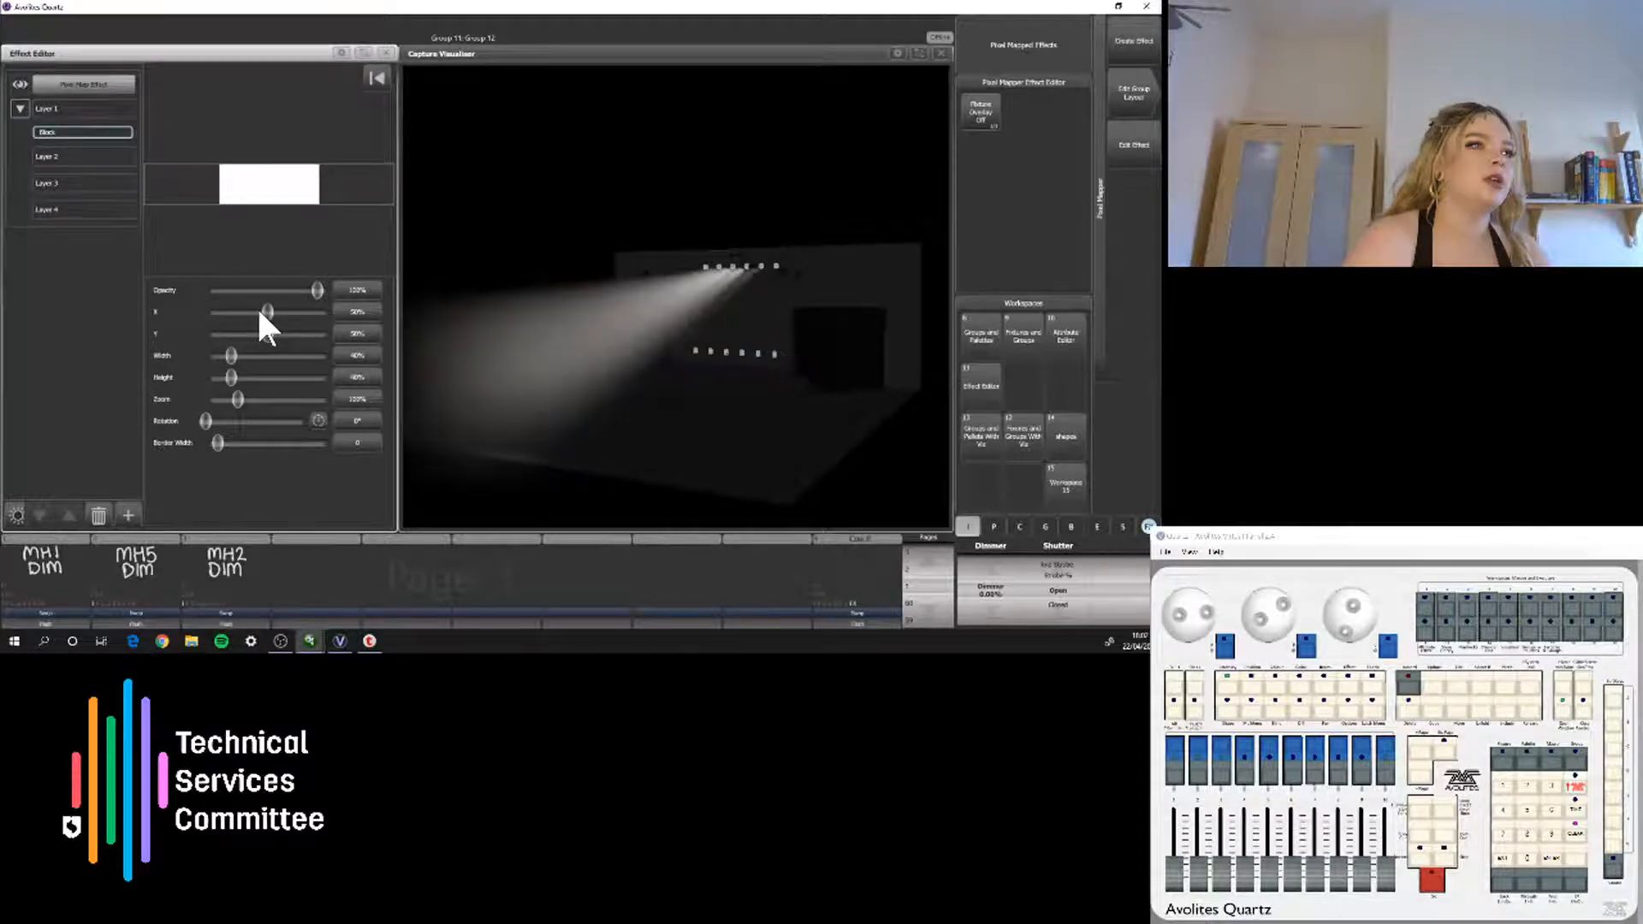
Narrow the block's width and shift its X position until it sits beyond the left edge of the effect canvas
{"action": "mouse_move", "coordinate": [260, 313]}
{"action": "left_mouse_down"}
{"action": "mouse_move", "coordinate": [293, 312]}
{"action": "mouse_move", "coordinate": [233, 324]}
{"action": "left_mouse_up"}
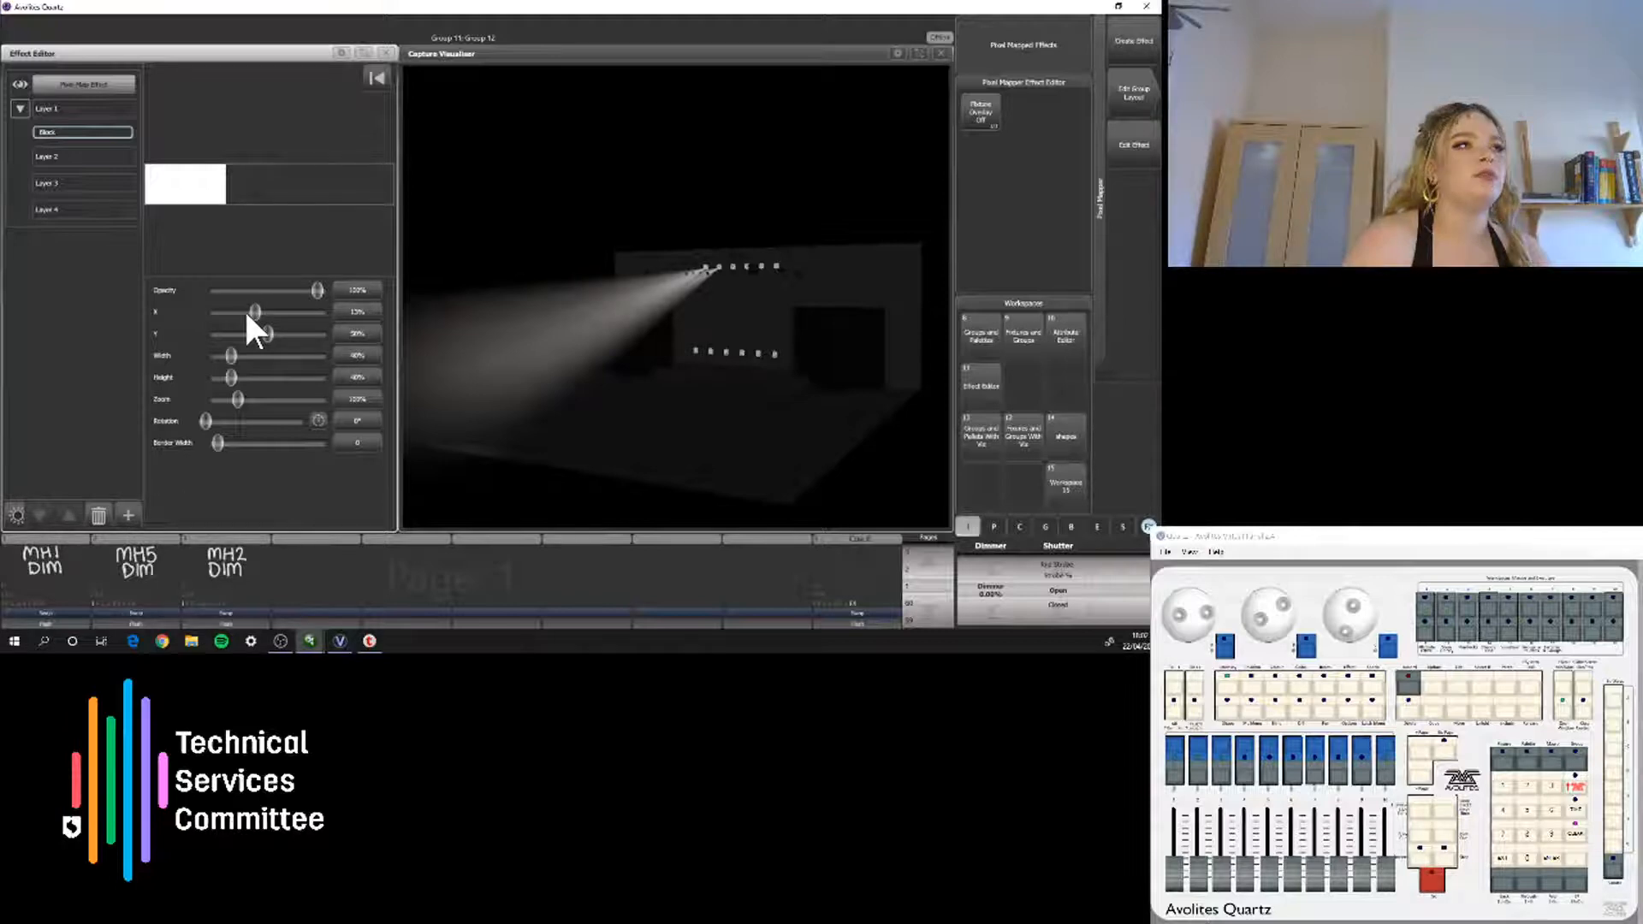
{"action": "left_click_drag", "start_coordinate": [248, 315], "coordinate": [213, 353]}
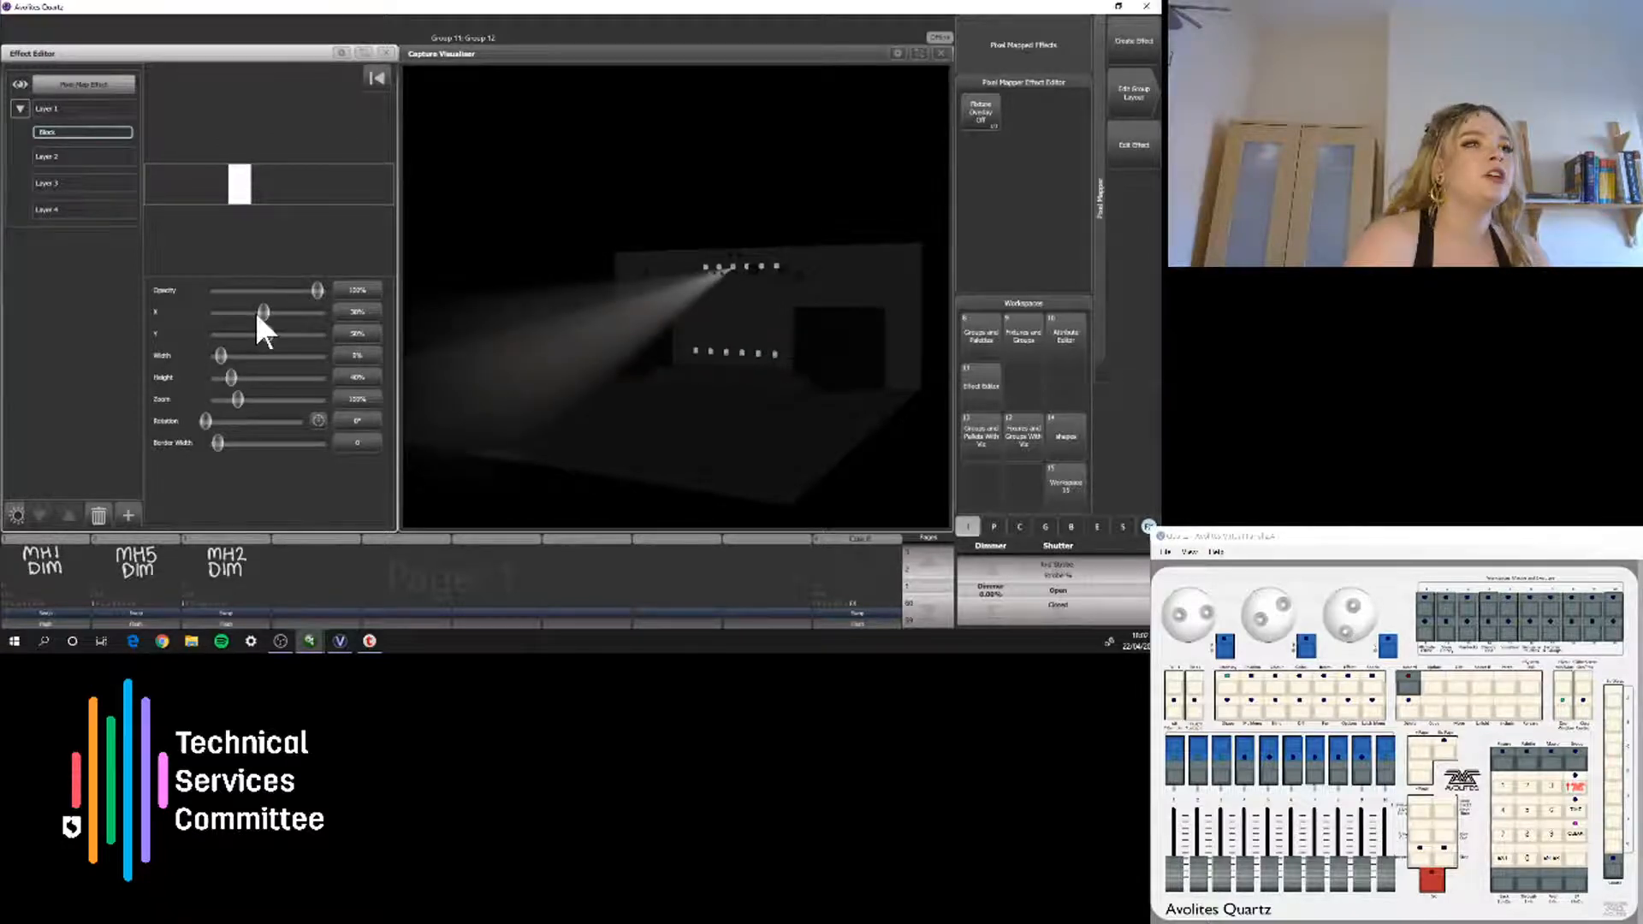
{"action": "left_click_drag", "start_coordinate": [257, 314], "coordinate": [245, 330]}
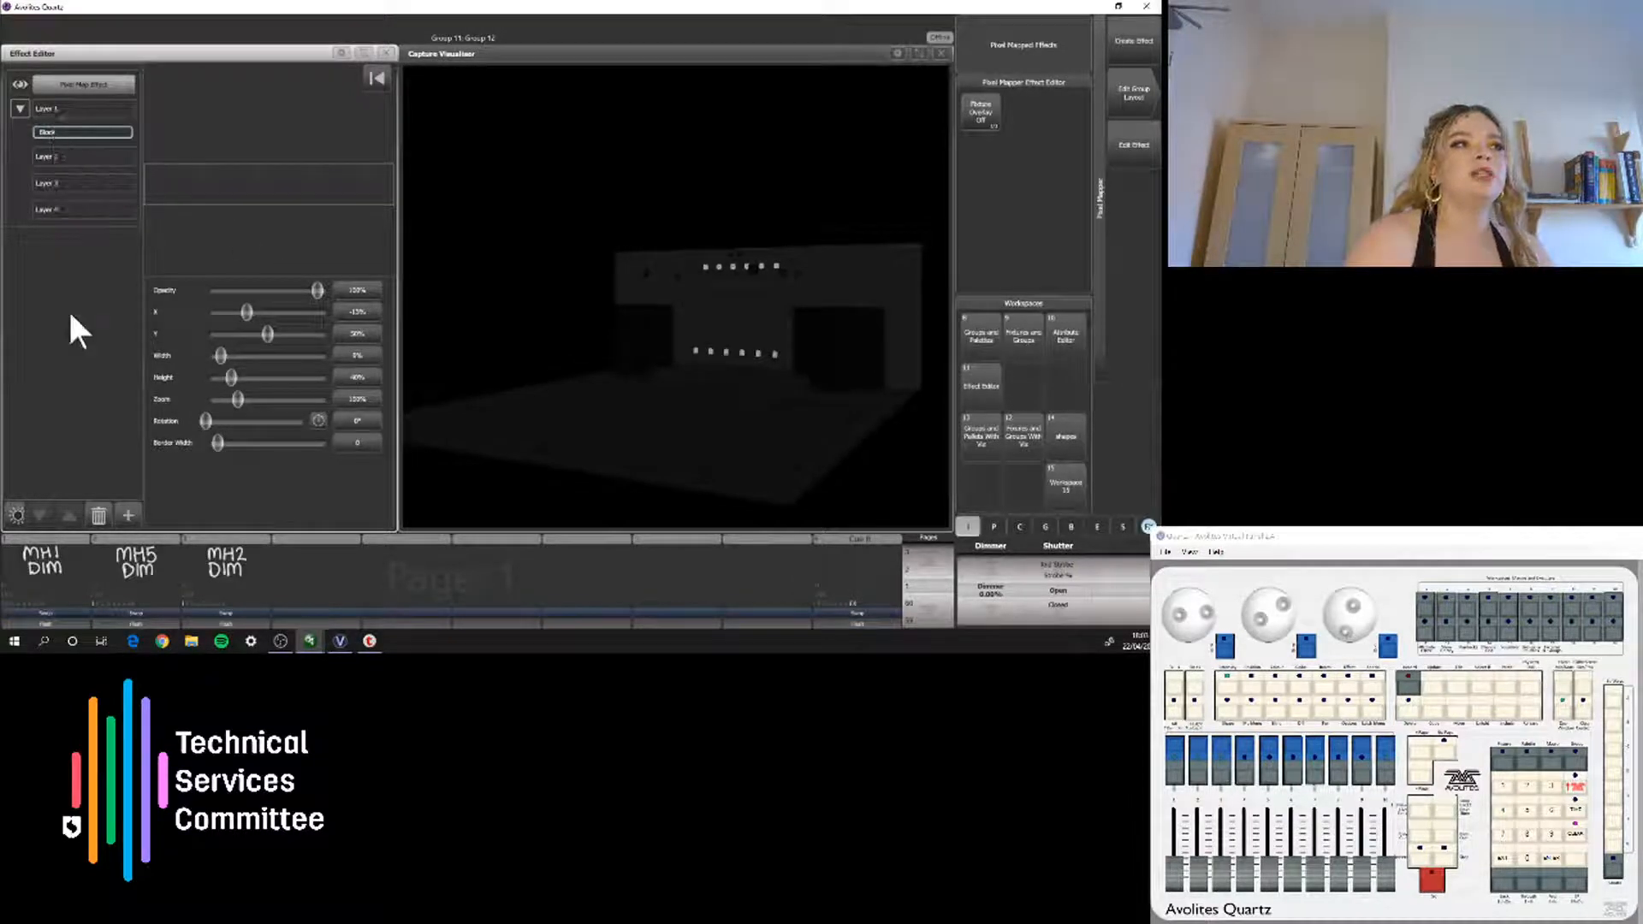
Add a Motion Blur global effect to the pixel map effect
{"action": "left_click", "coordinate": [130, 512]}
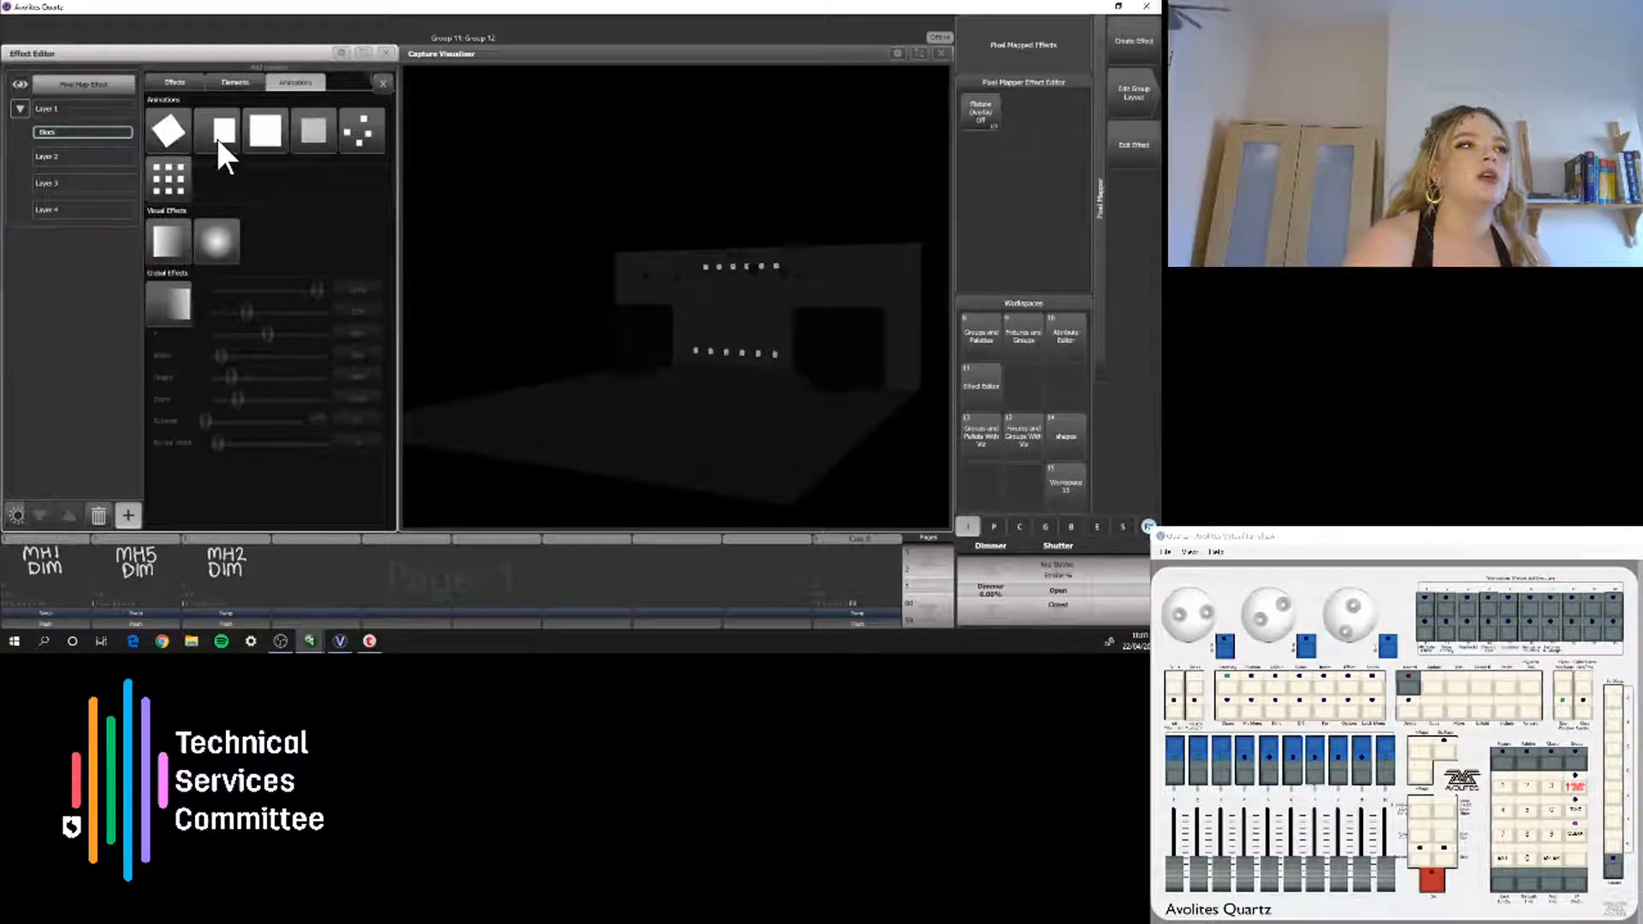
{"action": "left_click", "coordinate": [168, 303]}
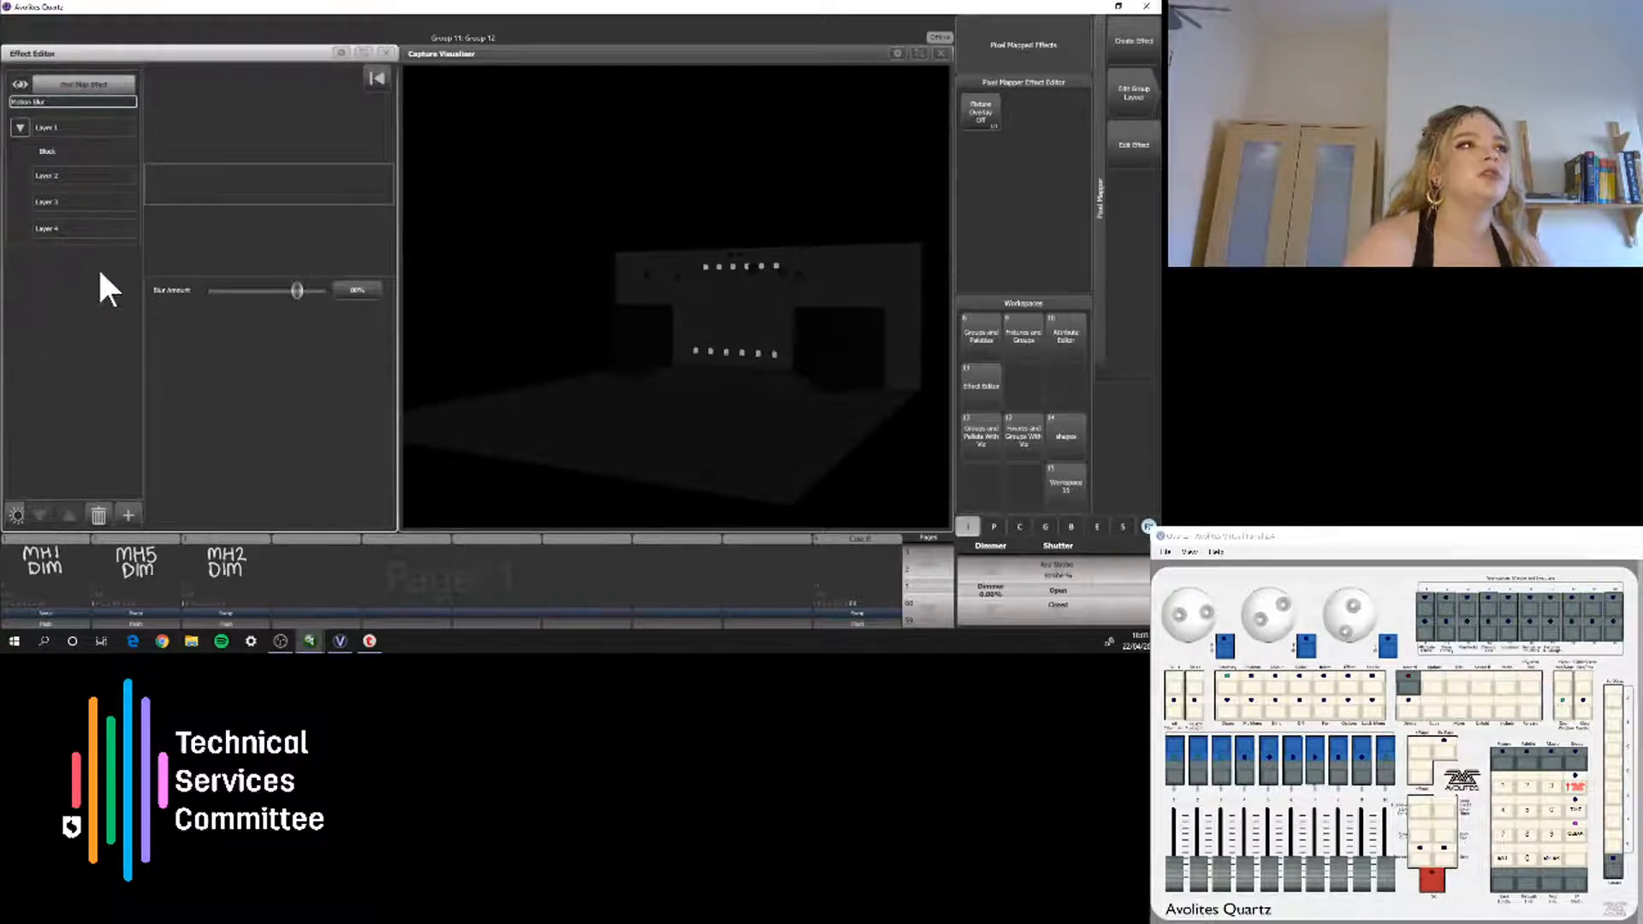
{"action": "left_click", "coordinate": [58, 154]}
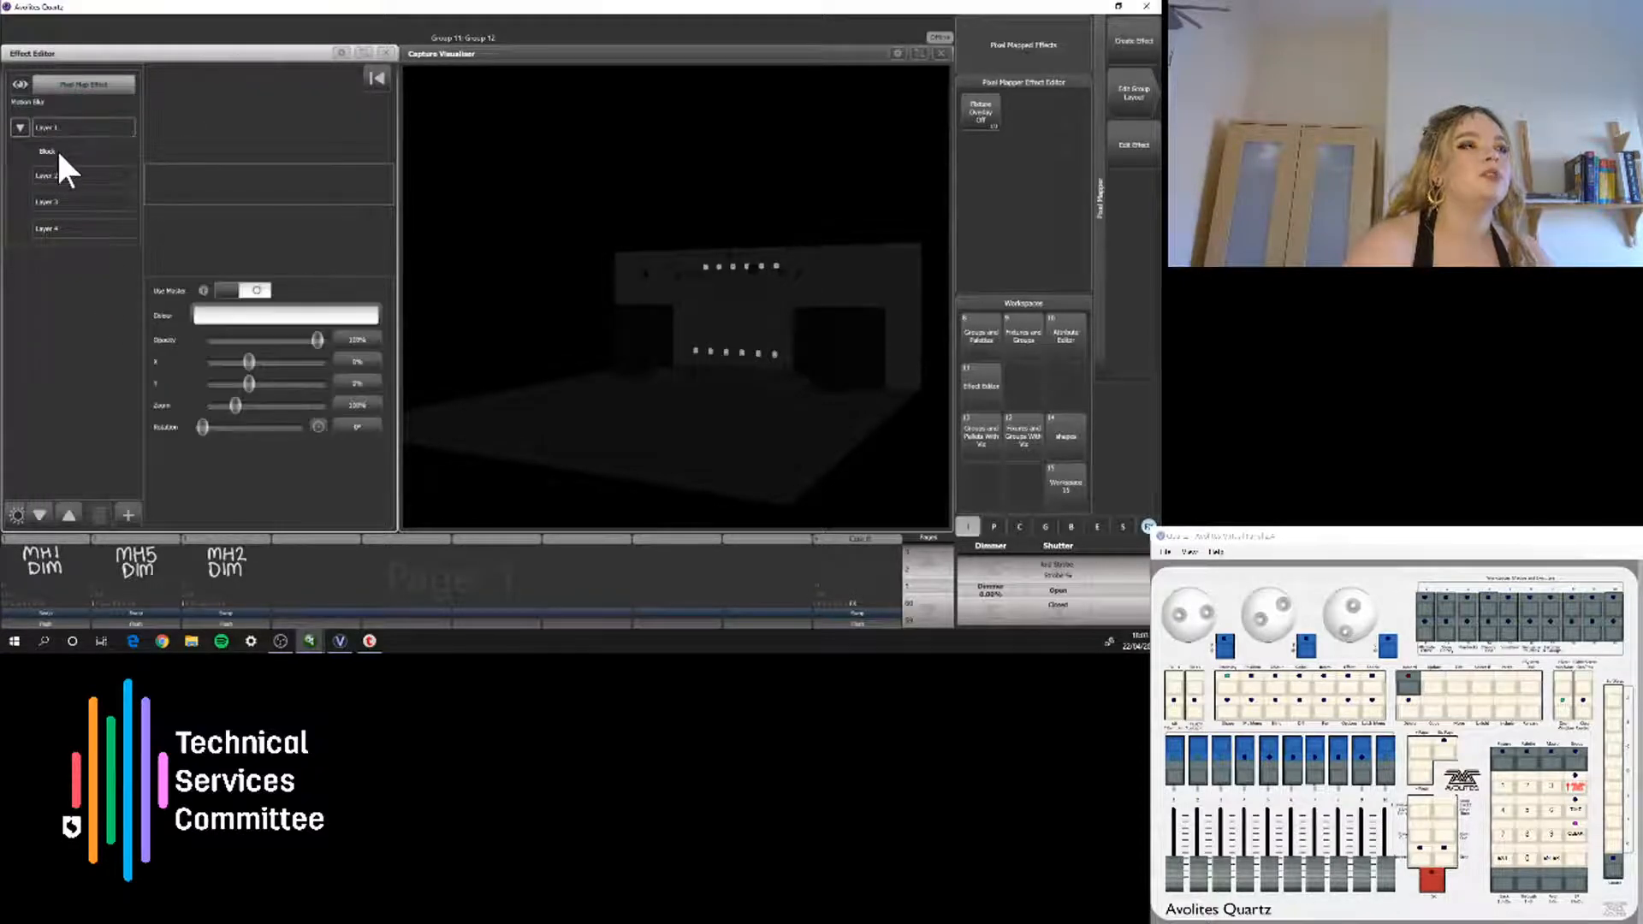
{"action": "left_click", "coordinate": [57, 101]}
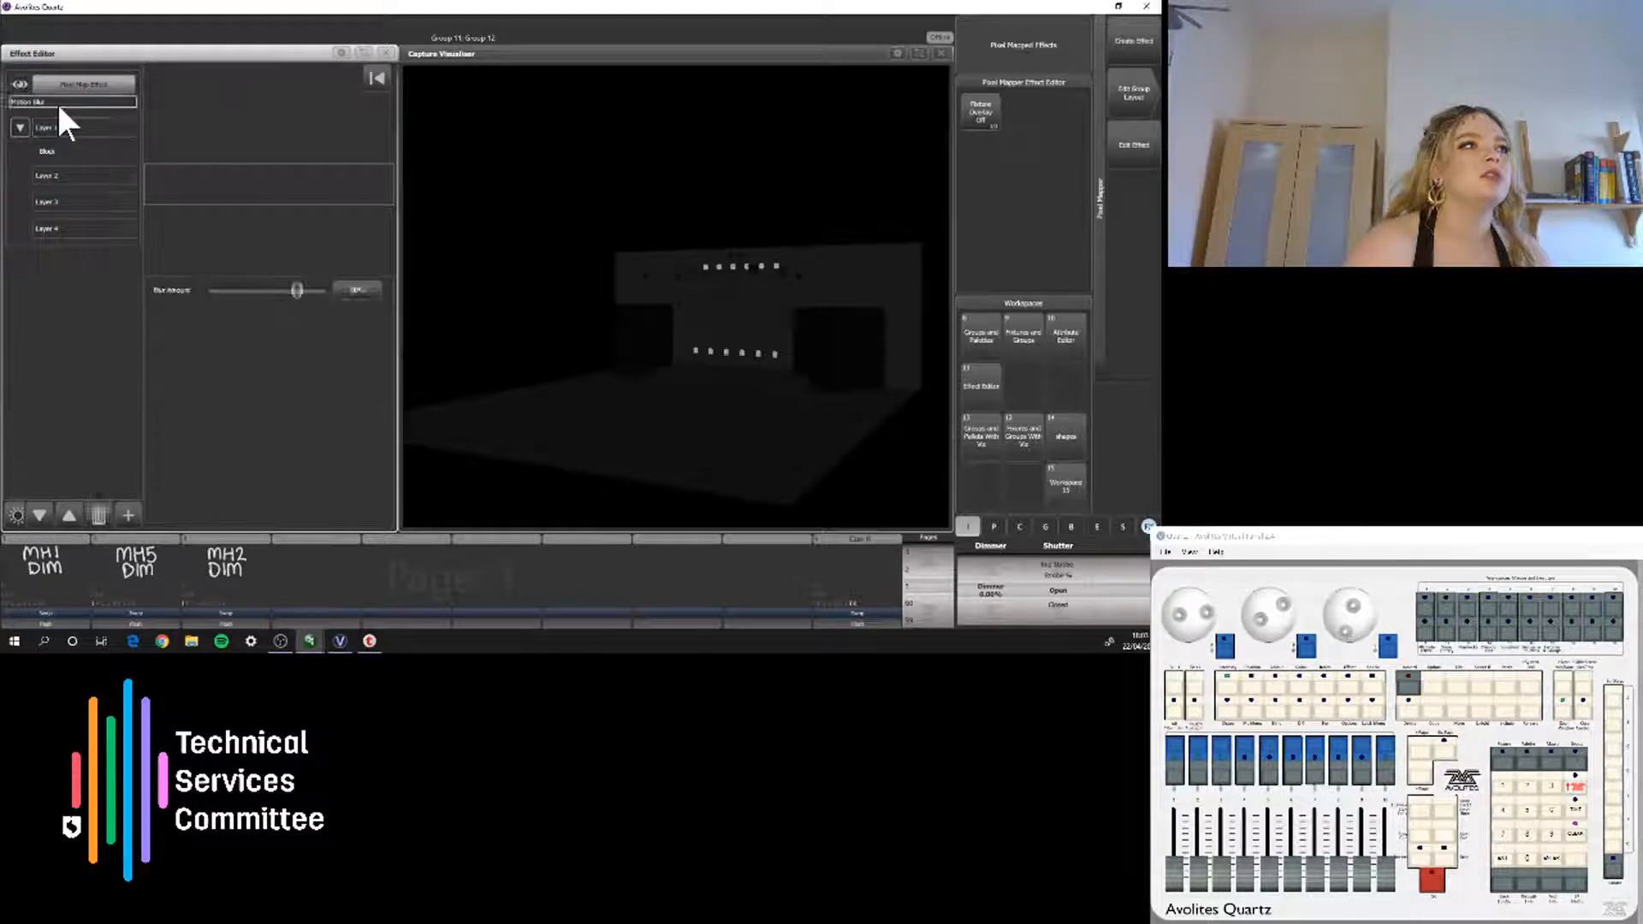
Add a Linear Movement animation to the block in Layer 1
{"action": "left_click", "coordinate": [57, 151]}
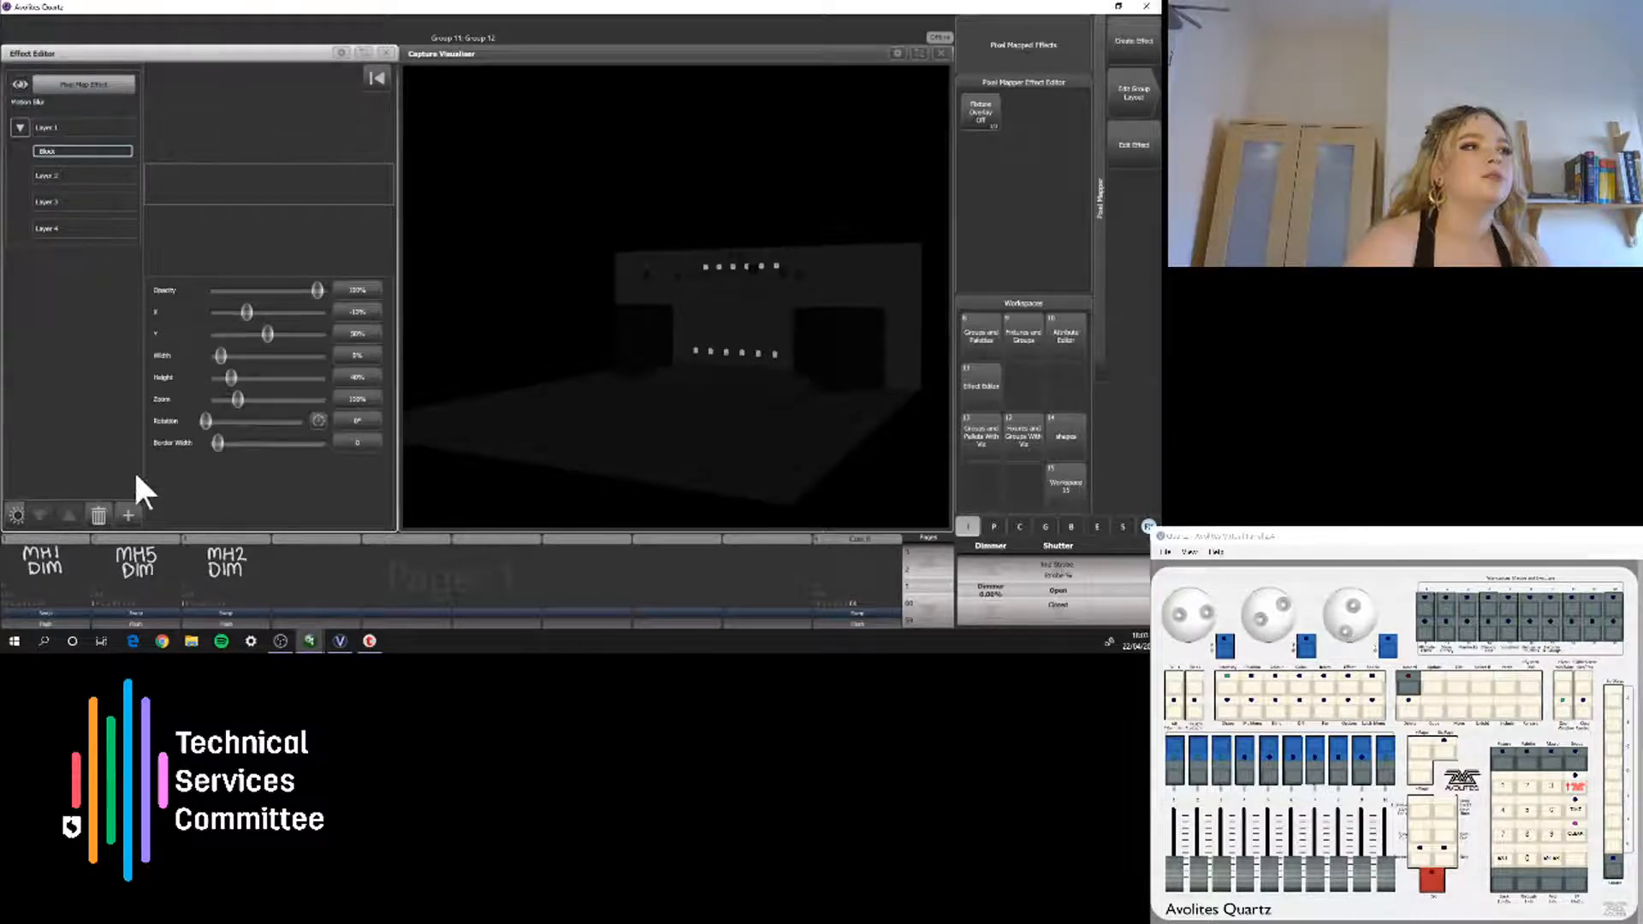
{"action": "left_click", "coordinate": [129, 514]}
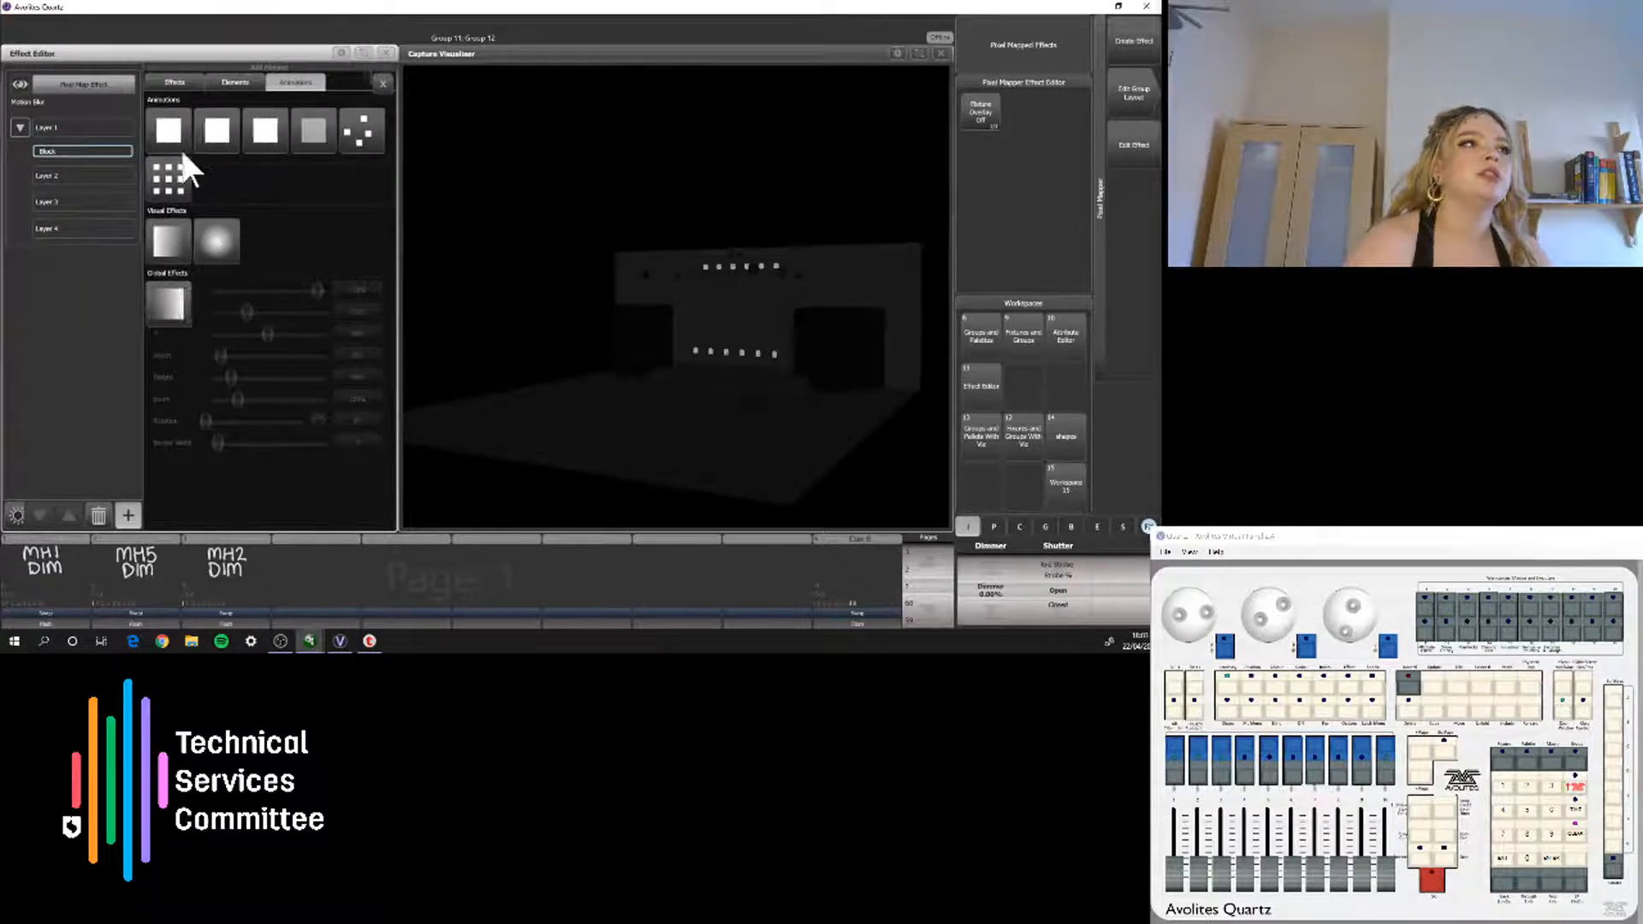
{"action": "left_click", "coordinate": [171, 244]}
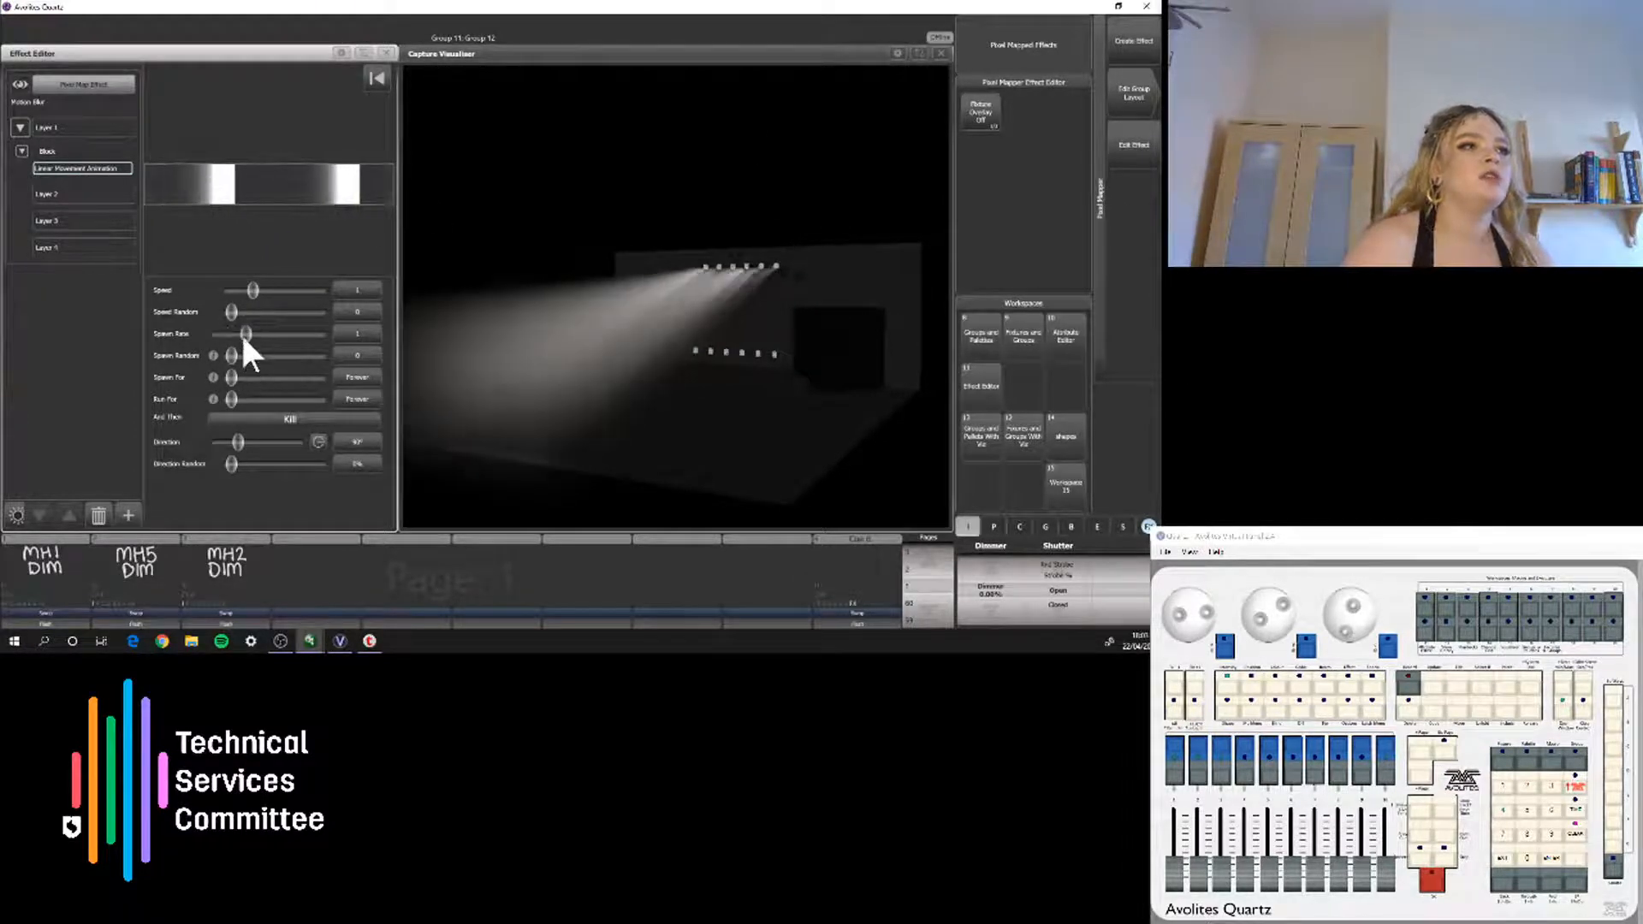
Set the linear movement animation's spawn rate to 0.5 and raise its speed to the maximum
{"action": "left_click_drag", "start_coordinate": [234, 330], "coordinate": [202, 330]}
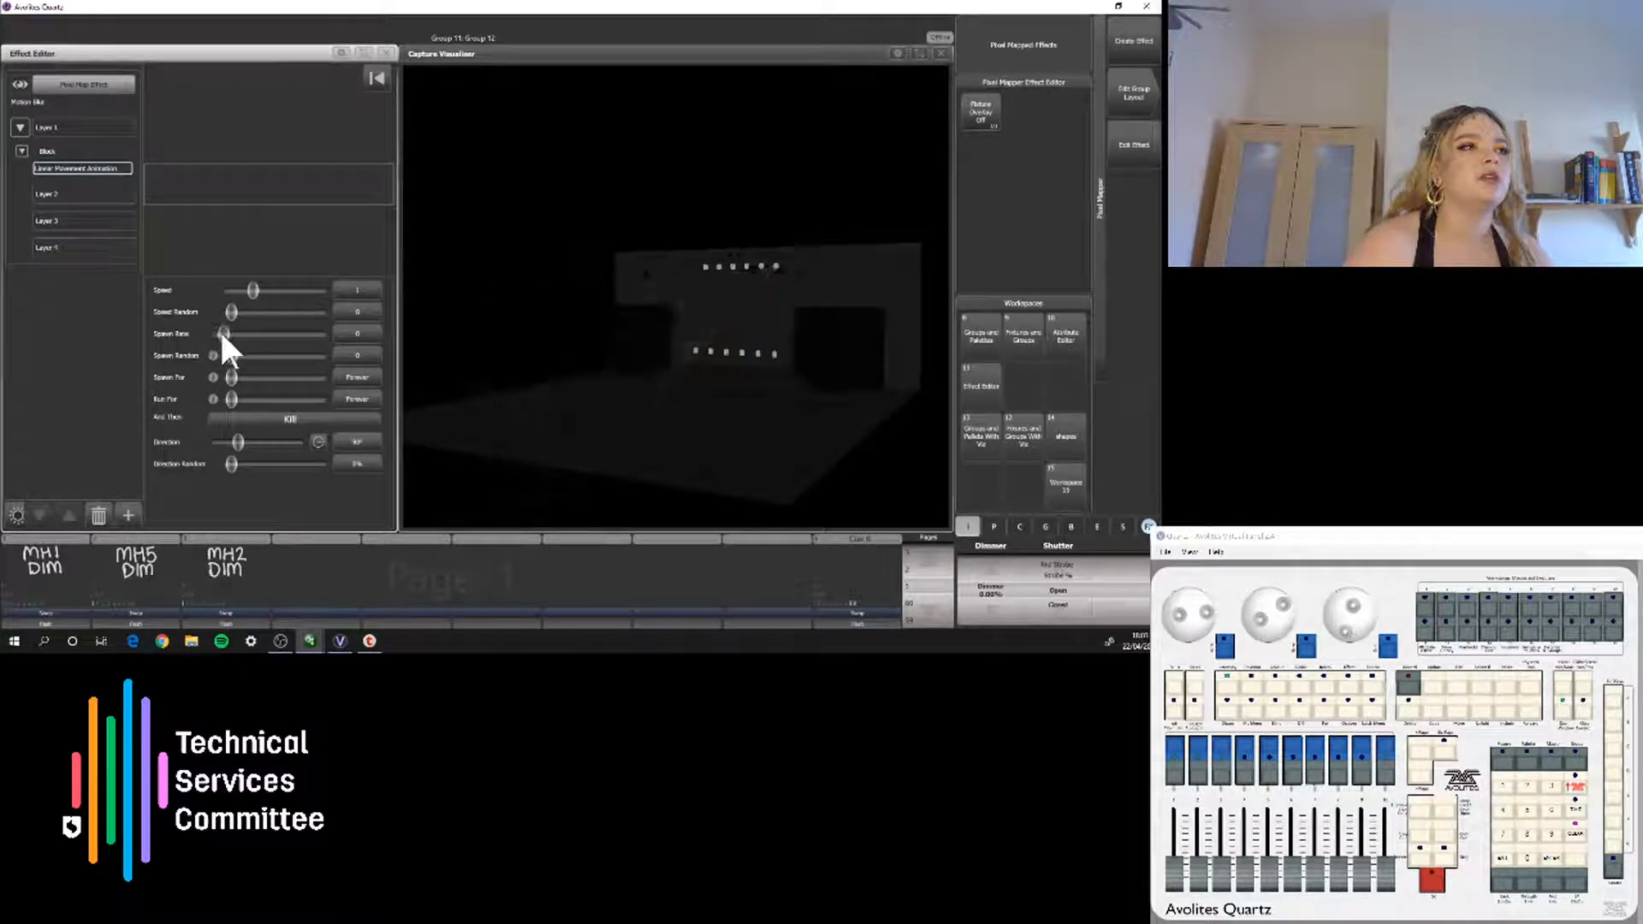
{"action": "left_click_drag", "start_coordinate": [230, 332], "coordinate": [237, 329]}
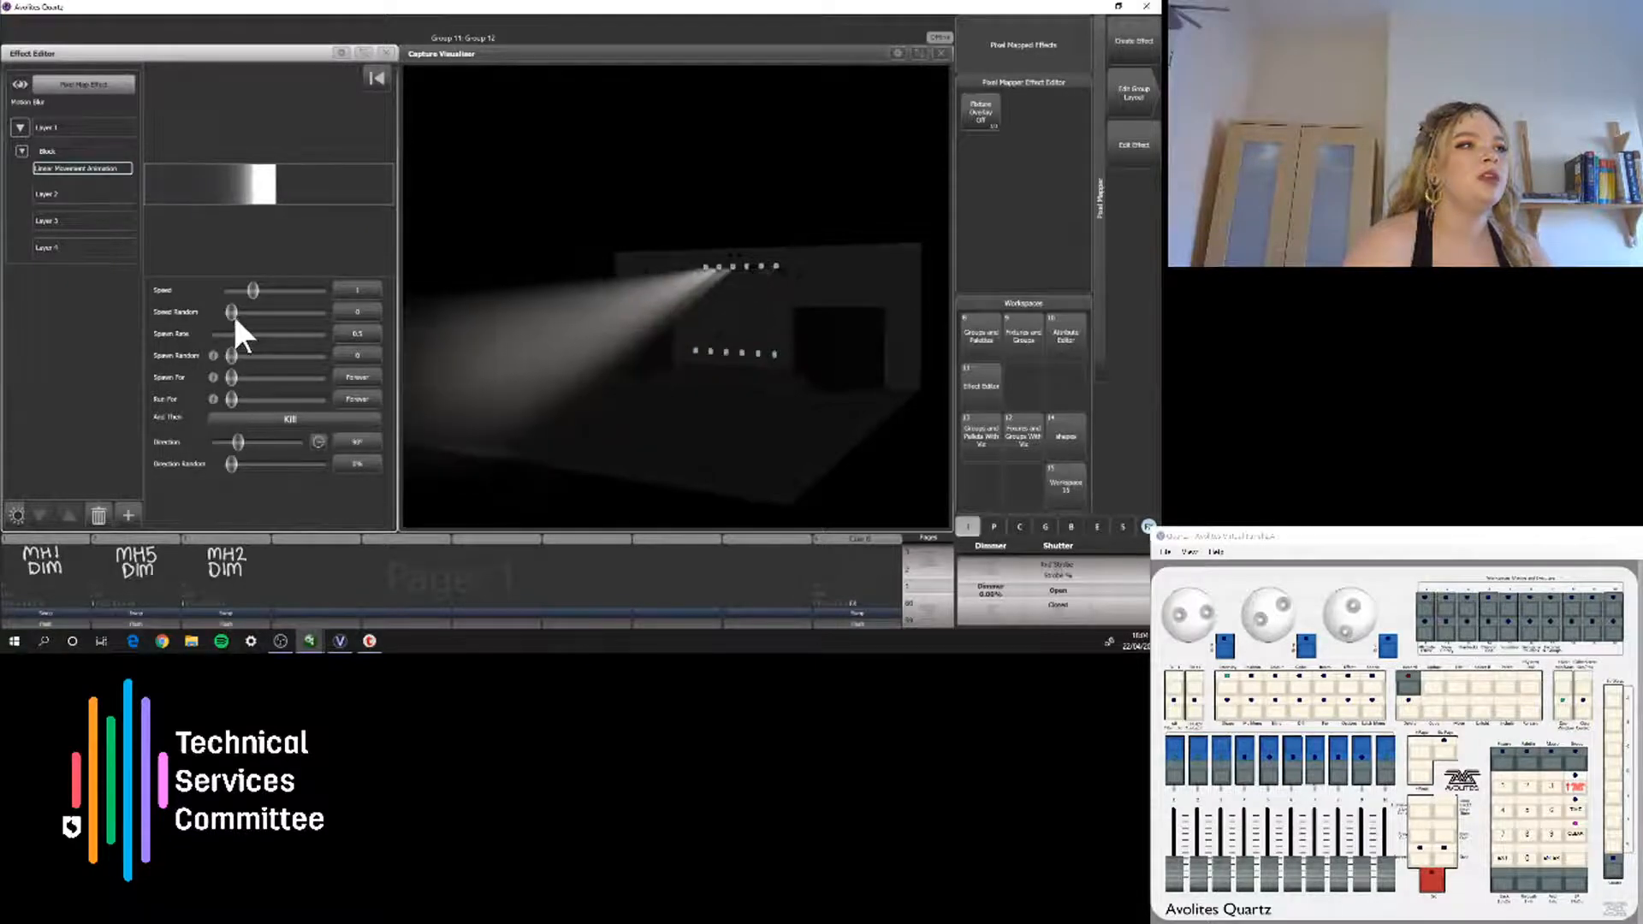
{"action": "left_click_drag", "start_coordinate": [253, 289], "coordinate": [318, 290]}
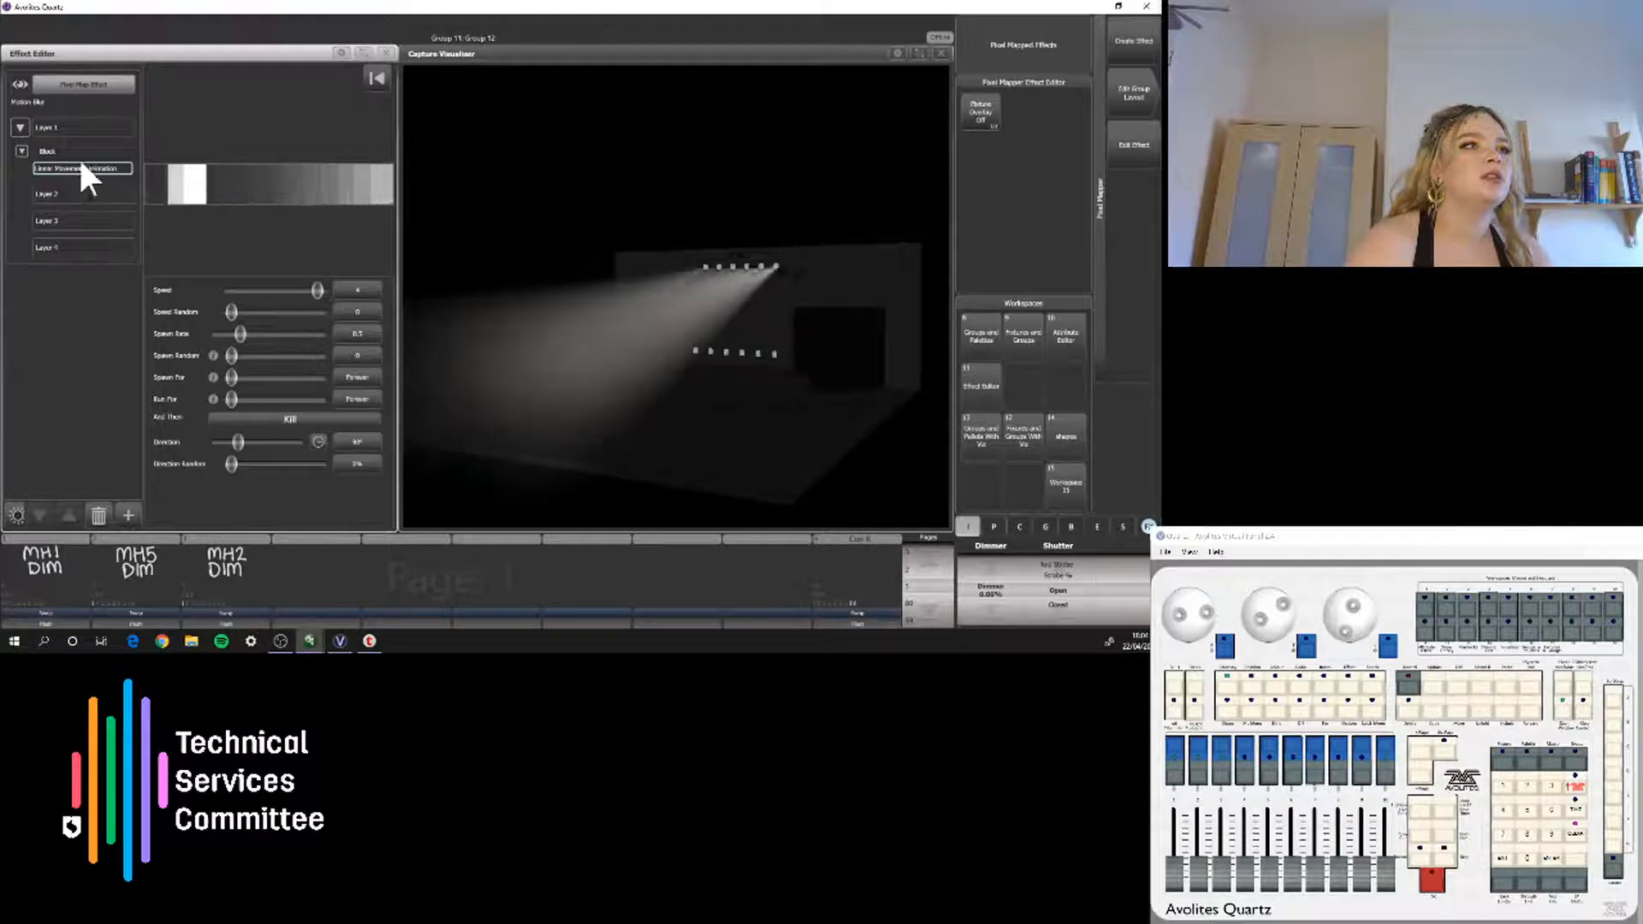
Set the Motion Blur amount to 0%
{"action": "left_click", "coordinate": [40, 98]}
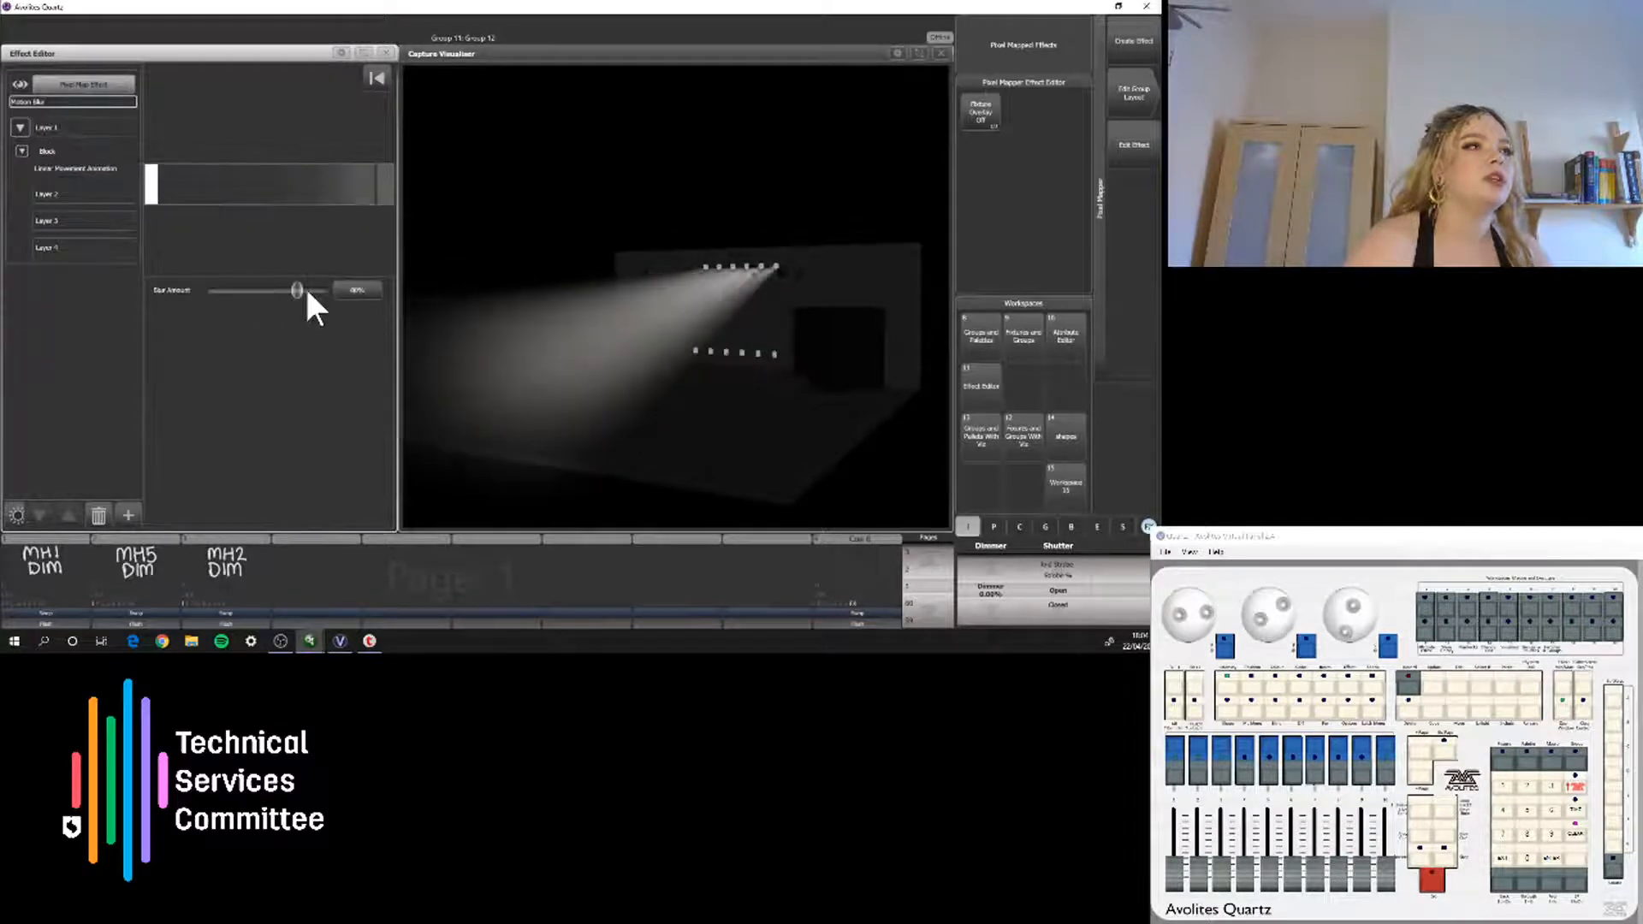
{"action": "left_click_drag", "start_coordinate": [297, 290], "coordinate": [209, 290]}
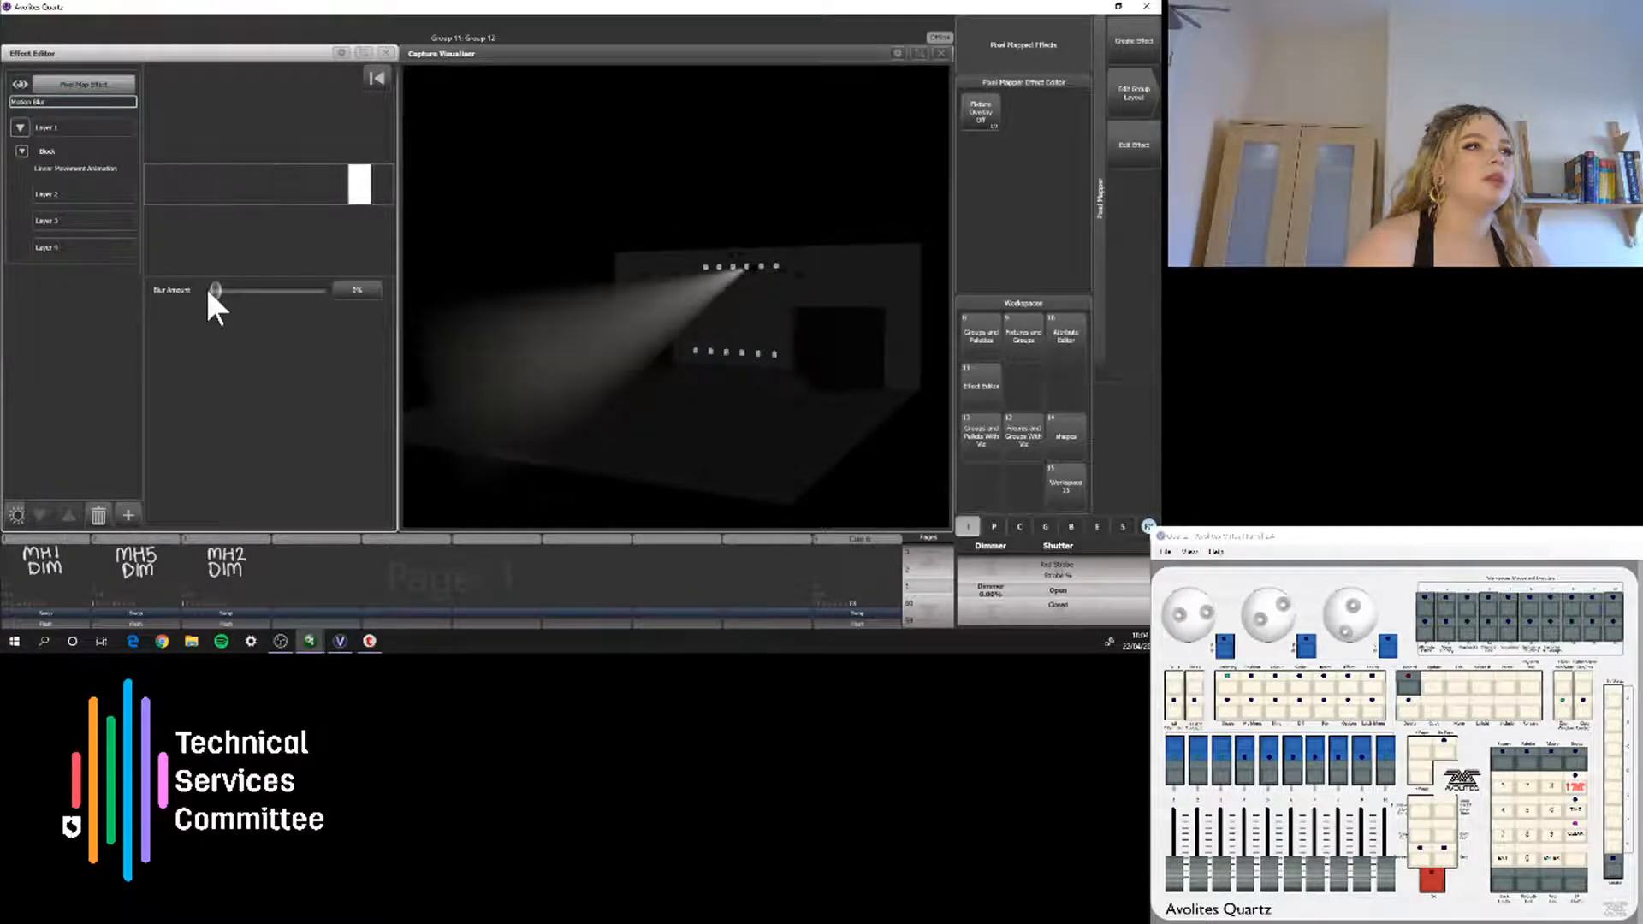
{"action": "left_click", "coordinate": [79, 168]}
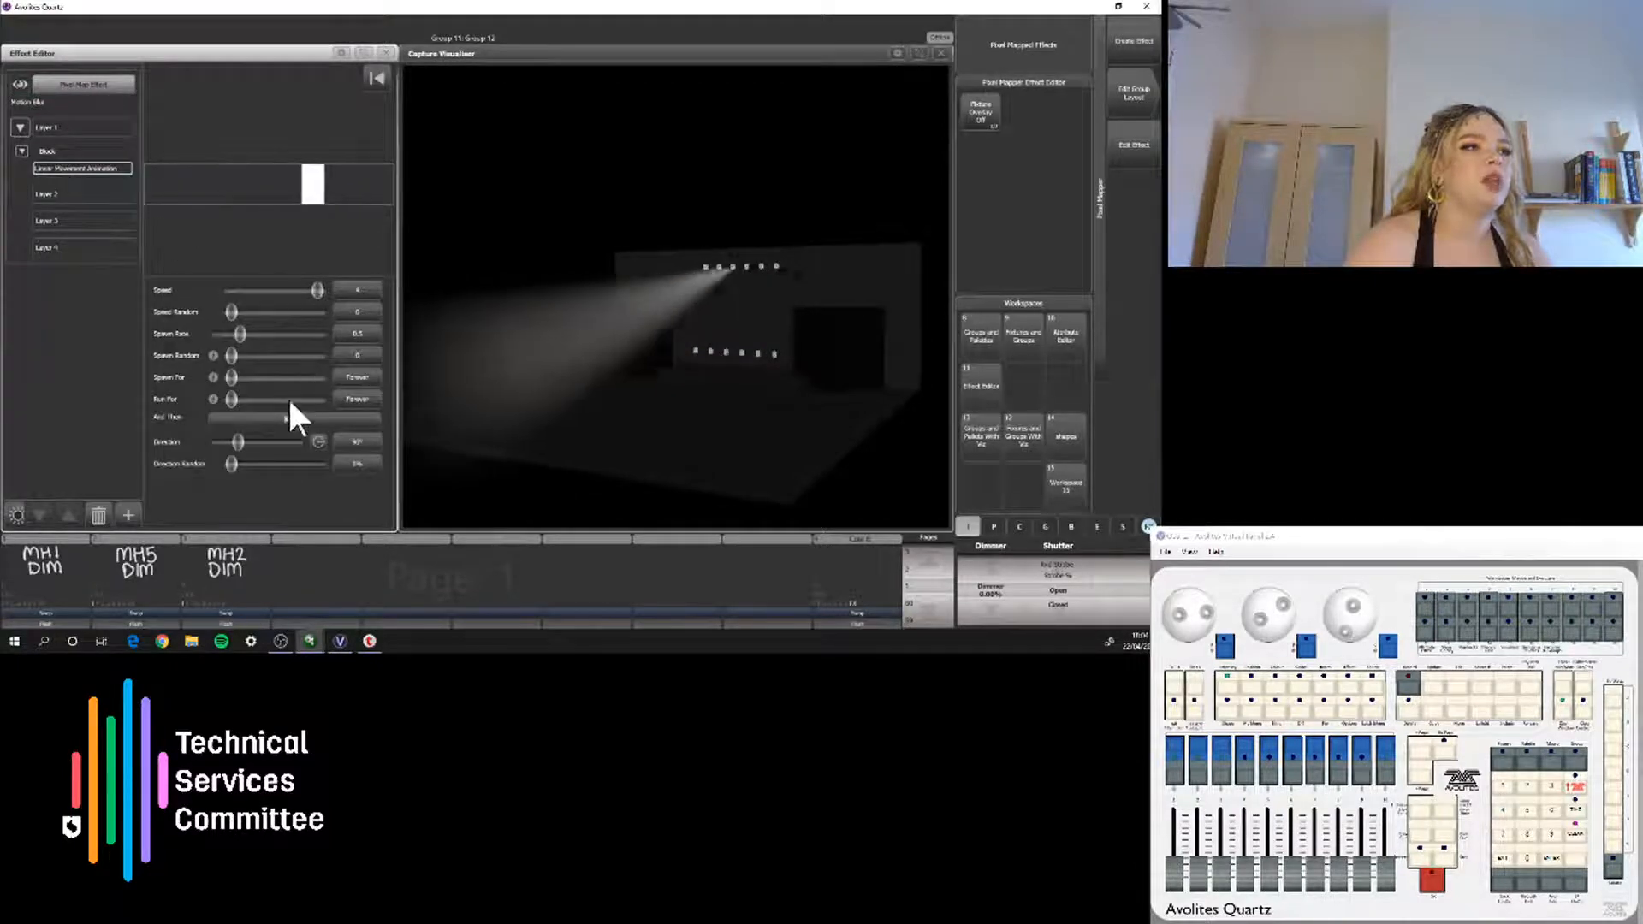
{"action": "left_click", "coordinate": [60, 149]}
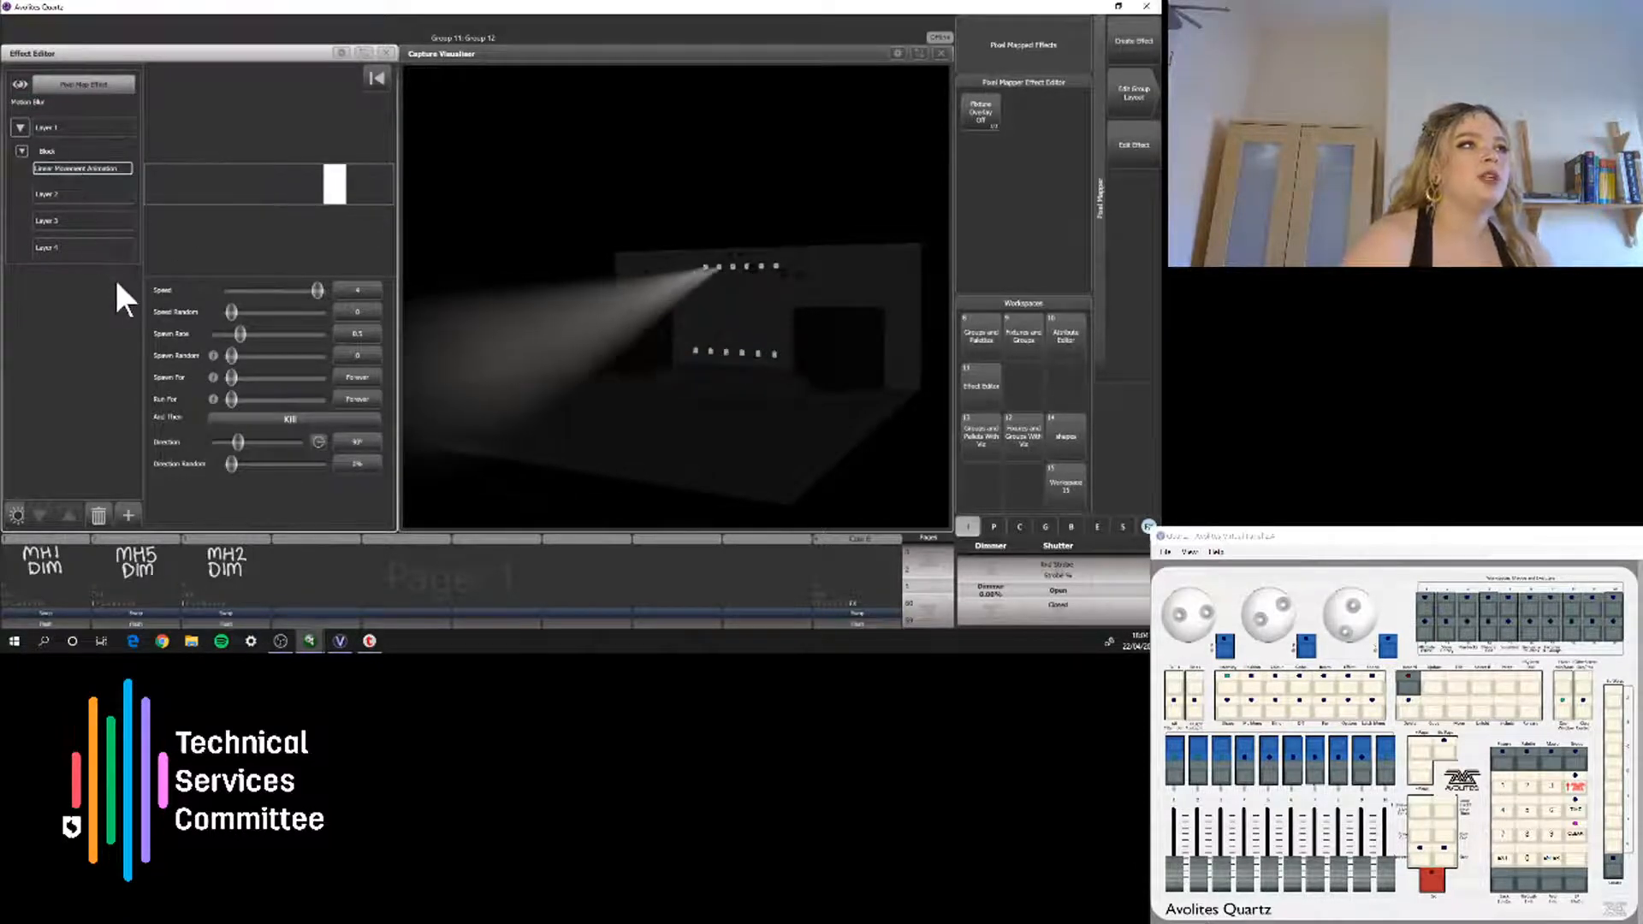
Set the colour of Layer 1 to red
{"action": "left_click", "coordinate": [74, 128]}
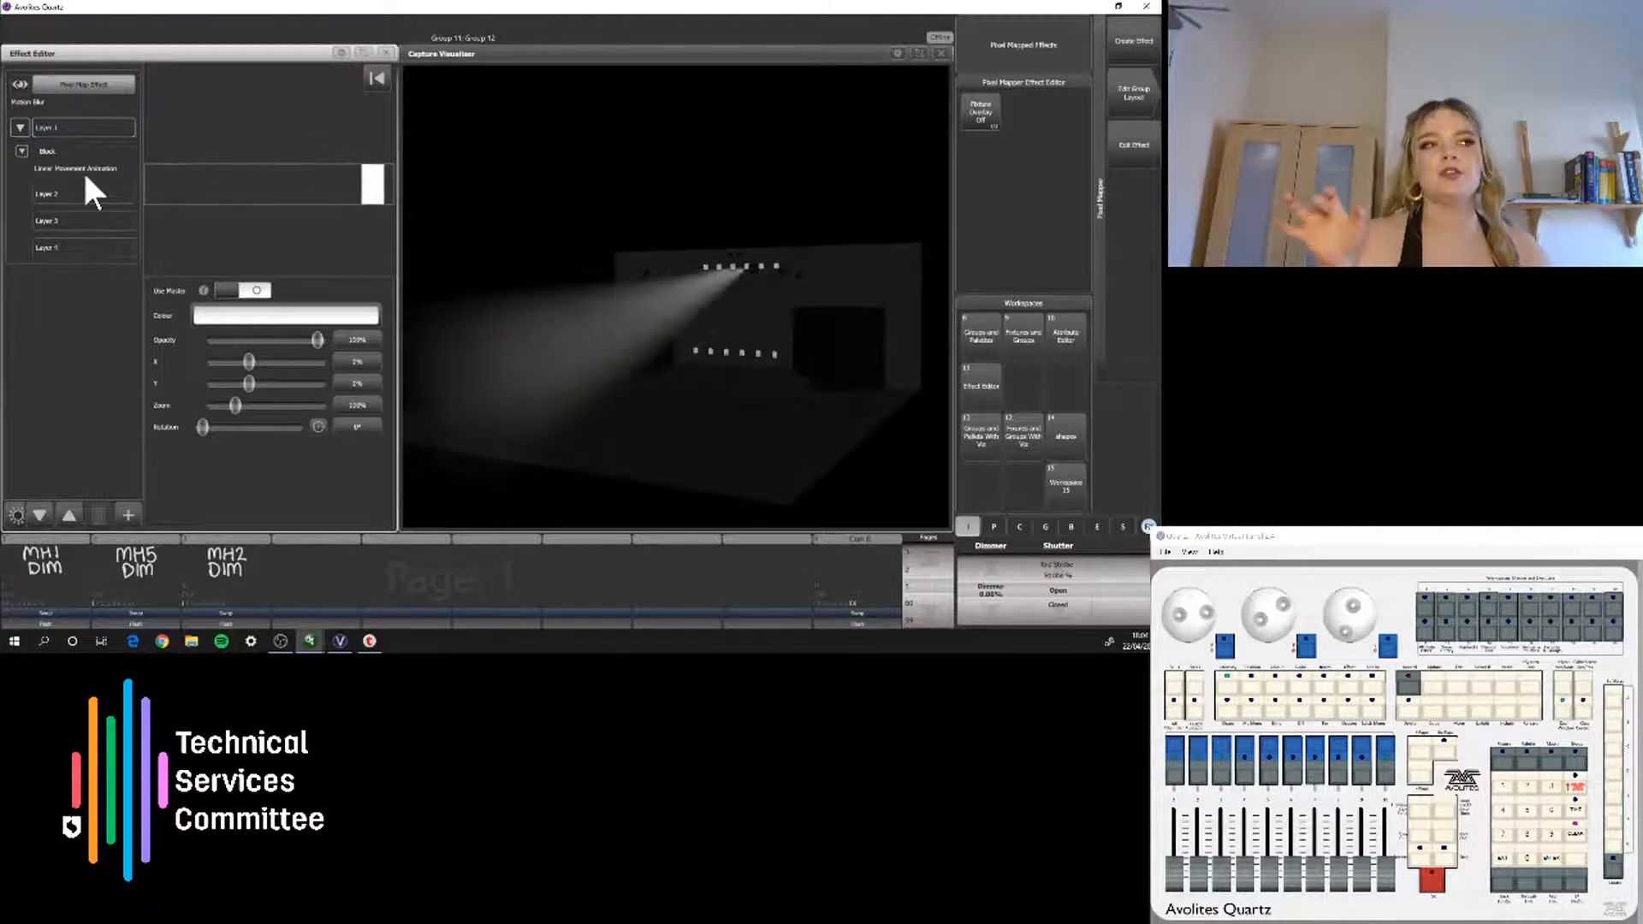
{"action": "left_click", "coordinate": [254, 318]}
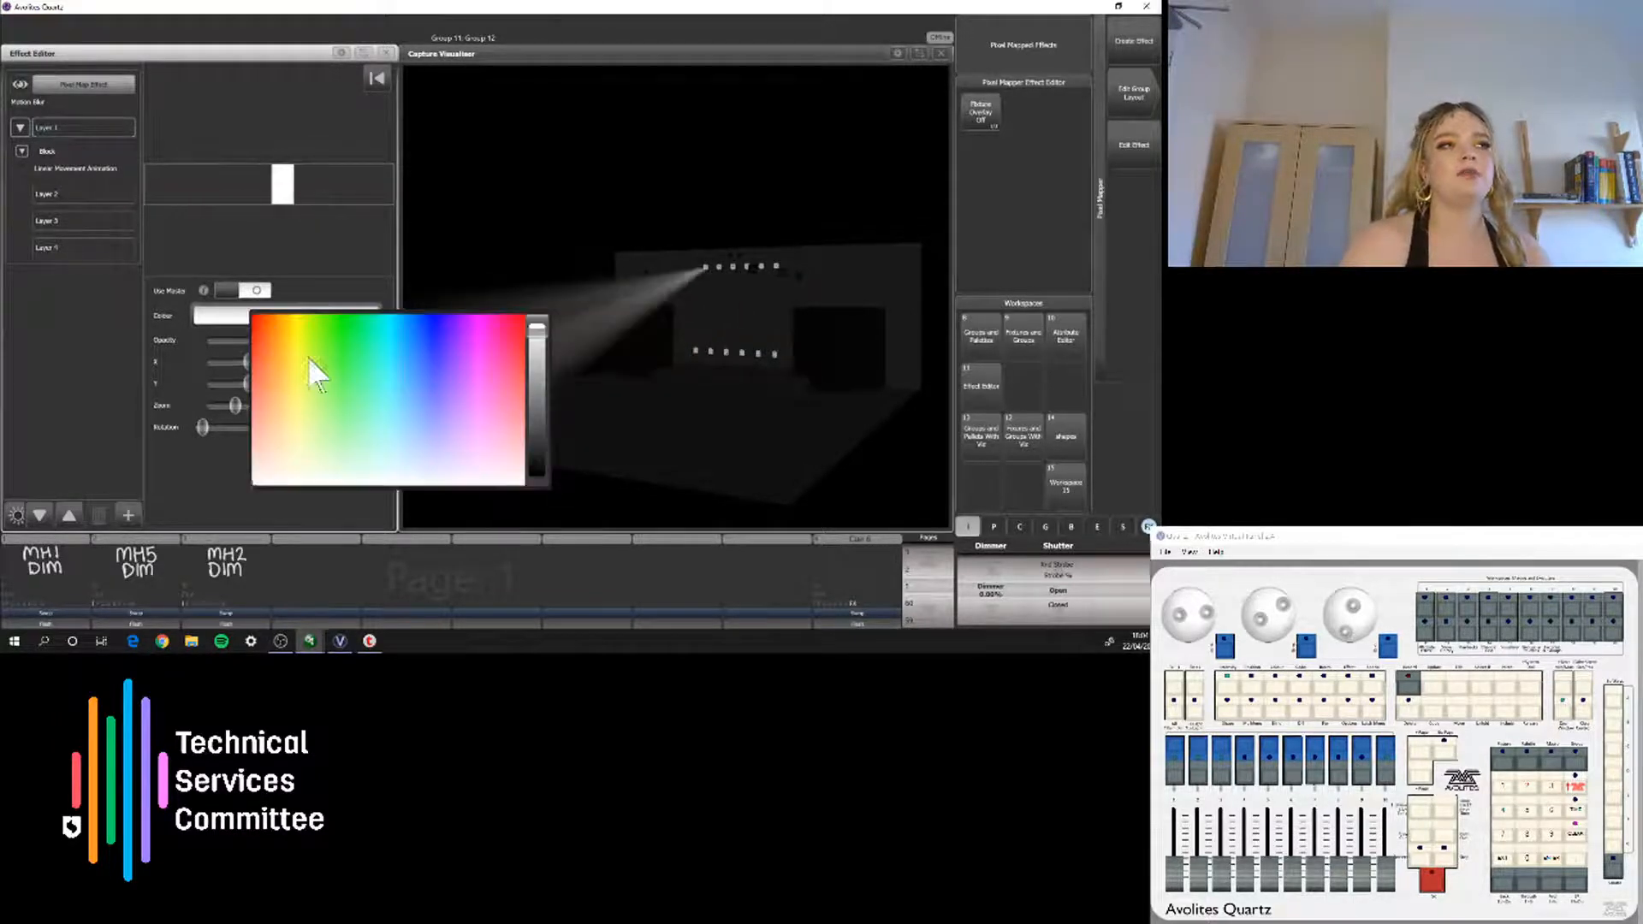
{"action": "left_click_drag", "start_coordinate": [310, 359], "coordinate": [233, 300]}
{"action": "left_click_drag", "start_coordinate": [308, 362], "coordinate": [512, 332]}
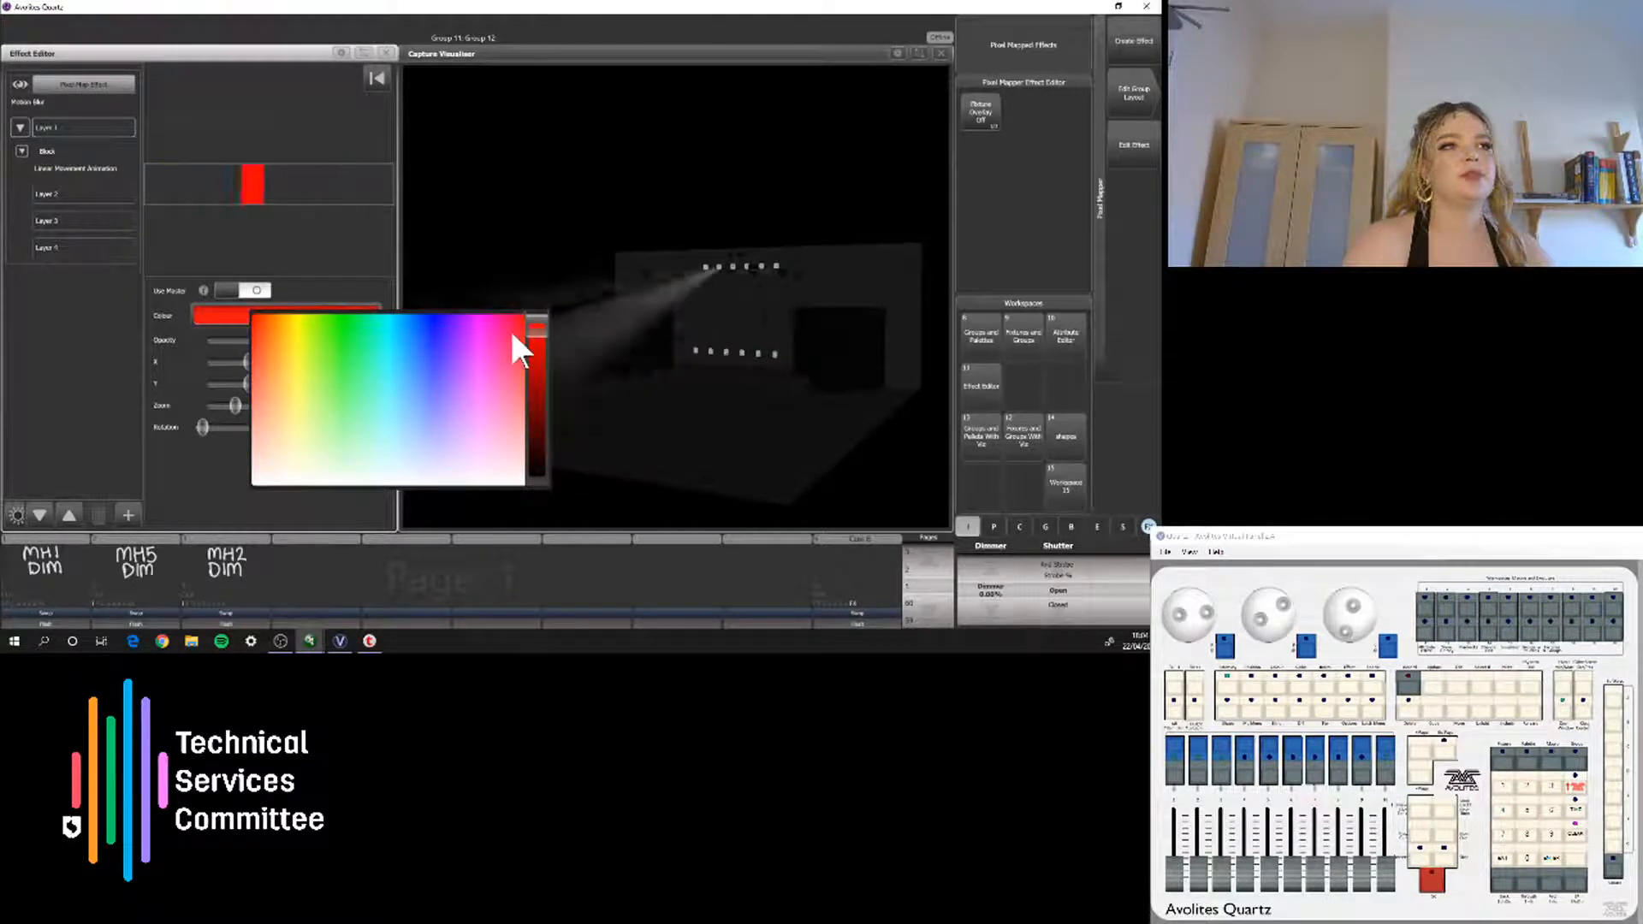
{"action": "left_click", "coordinate": [348, 290]}
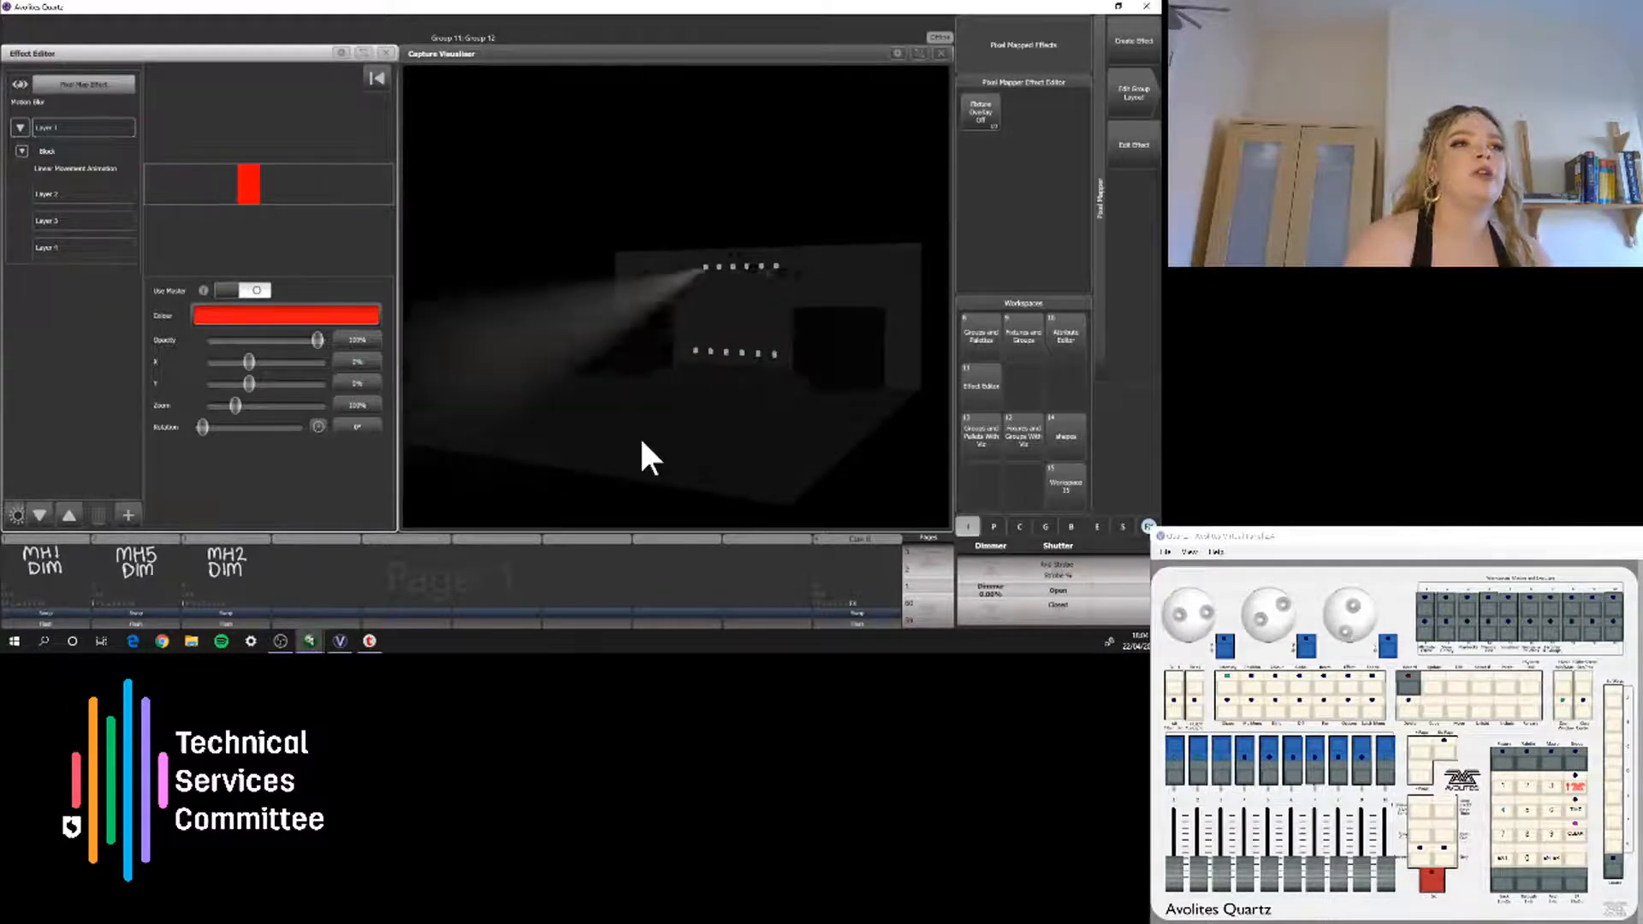
Look through the elements that can be added to Layer 2 without adding one
{"action": "left_click", "coordinate": [72, 195]}
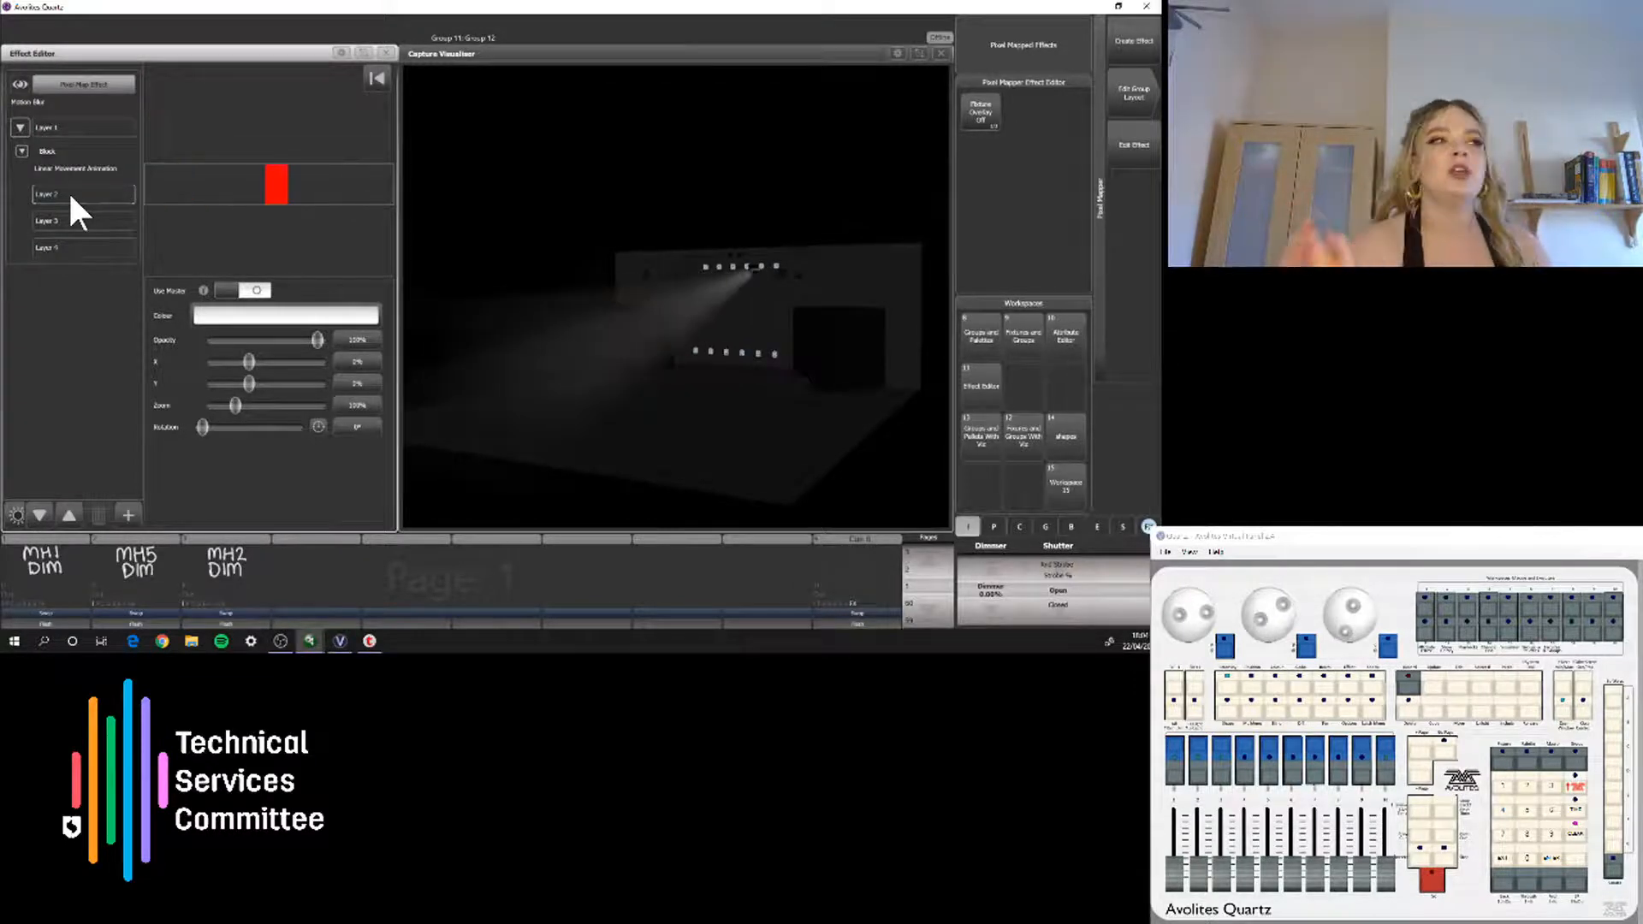
{"action": "left_click", "coordinate": [128, 513]}
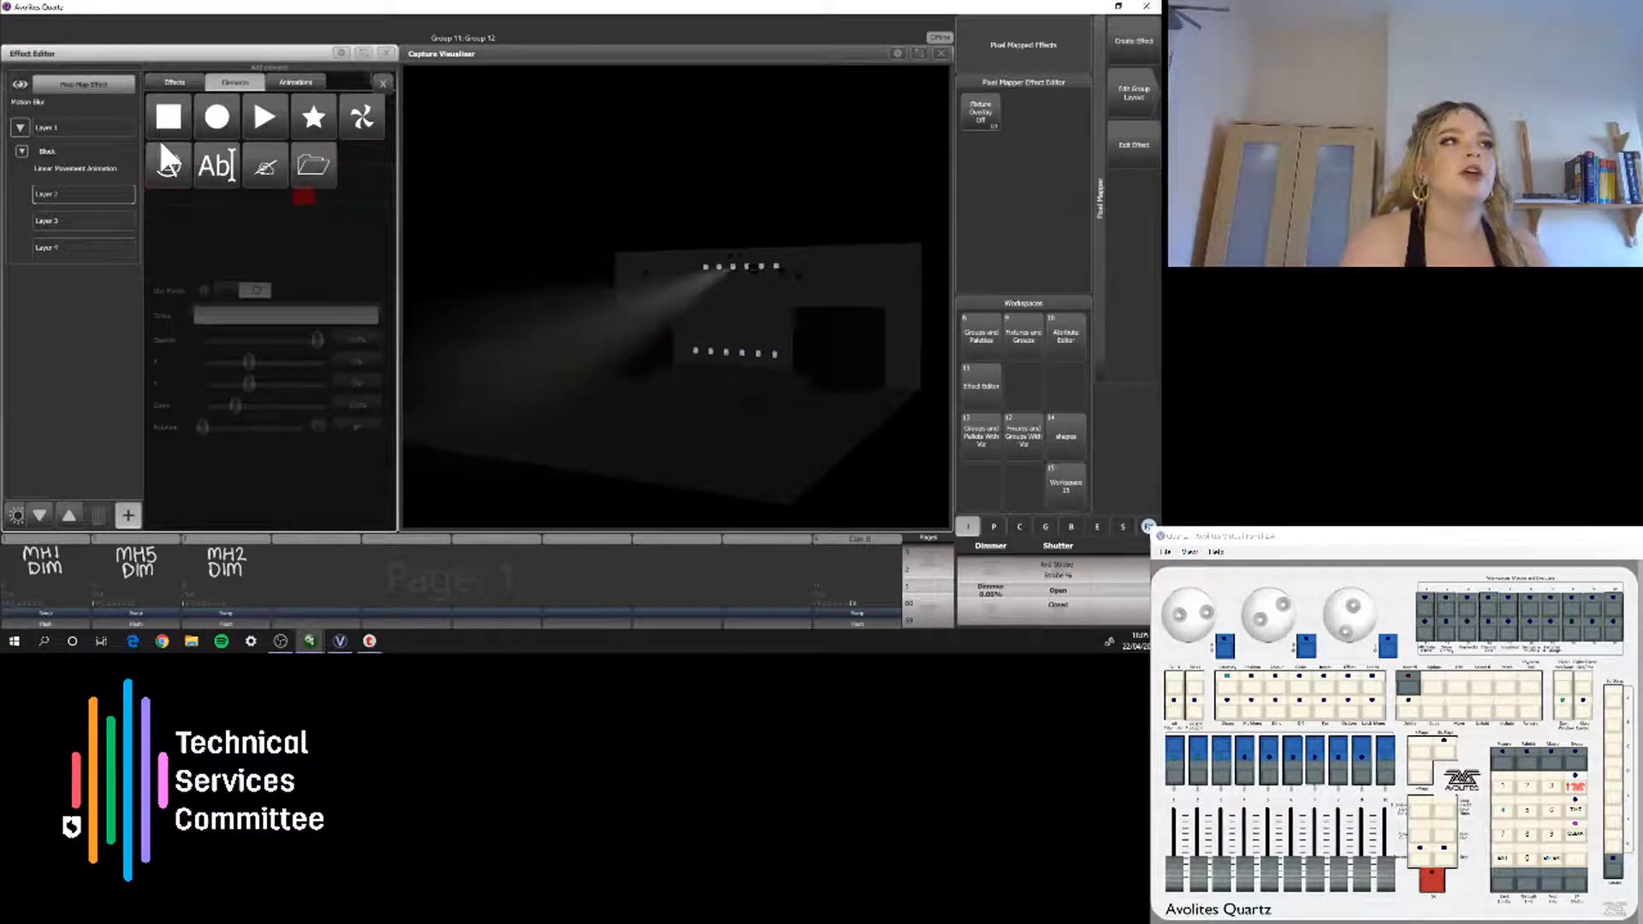
{"action": "left_click", "coordinate": [85, 389]}
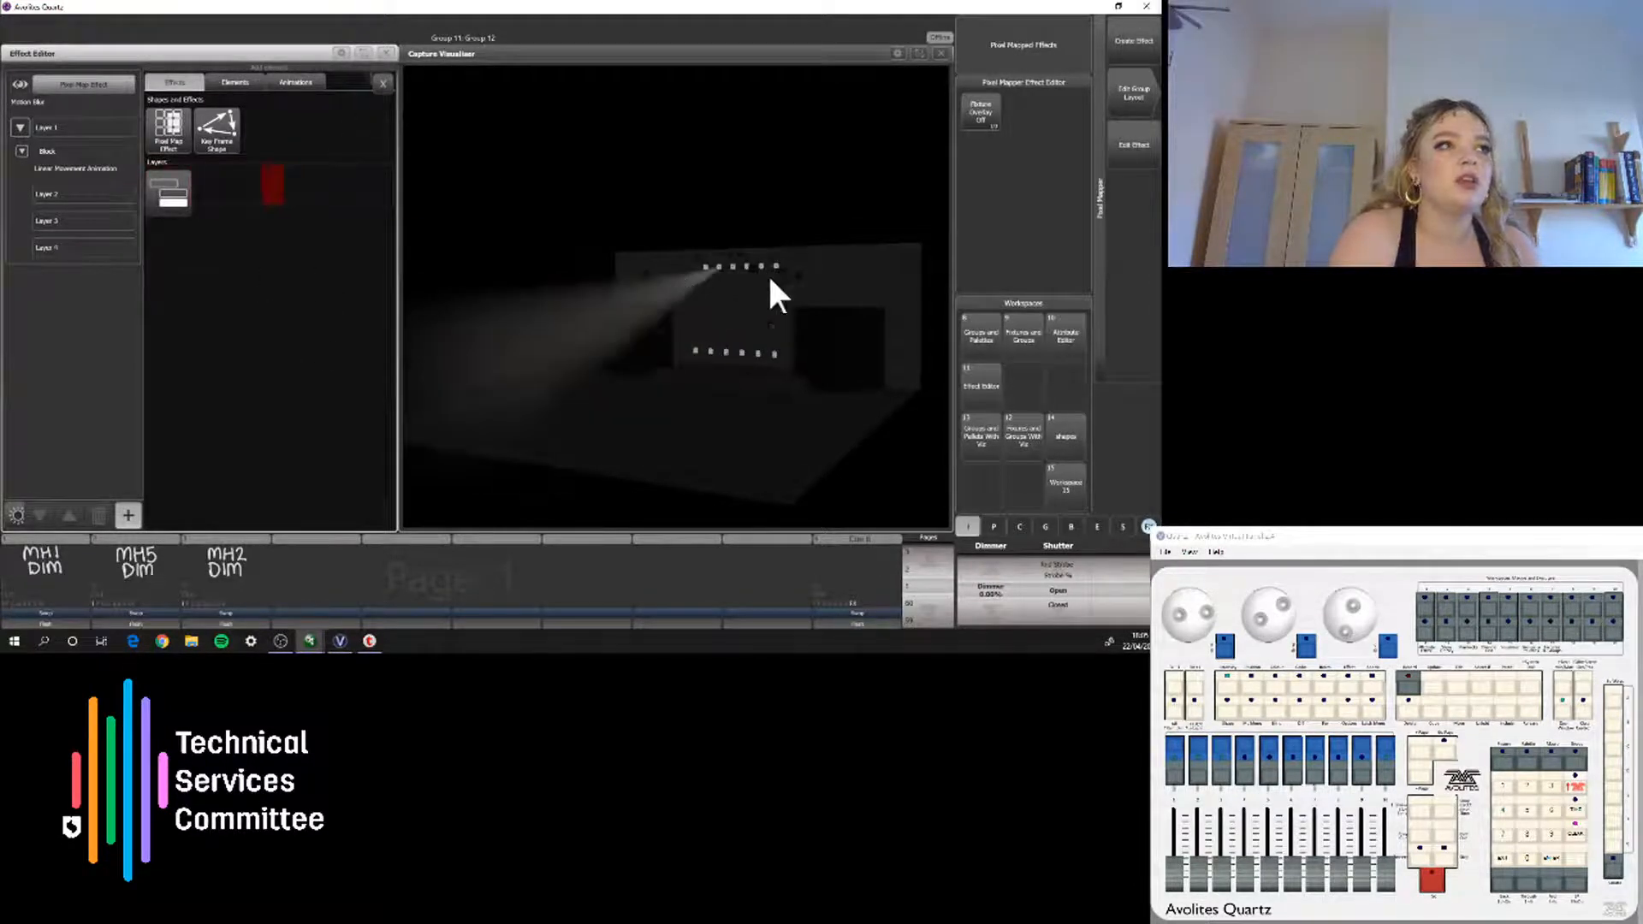
Close the Effect Editor and clear the programmer
{"action": "left_click", "coordinate": [387, 52]}
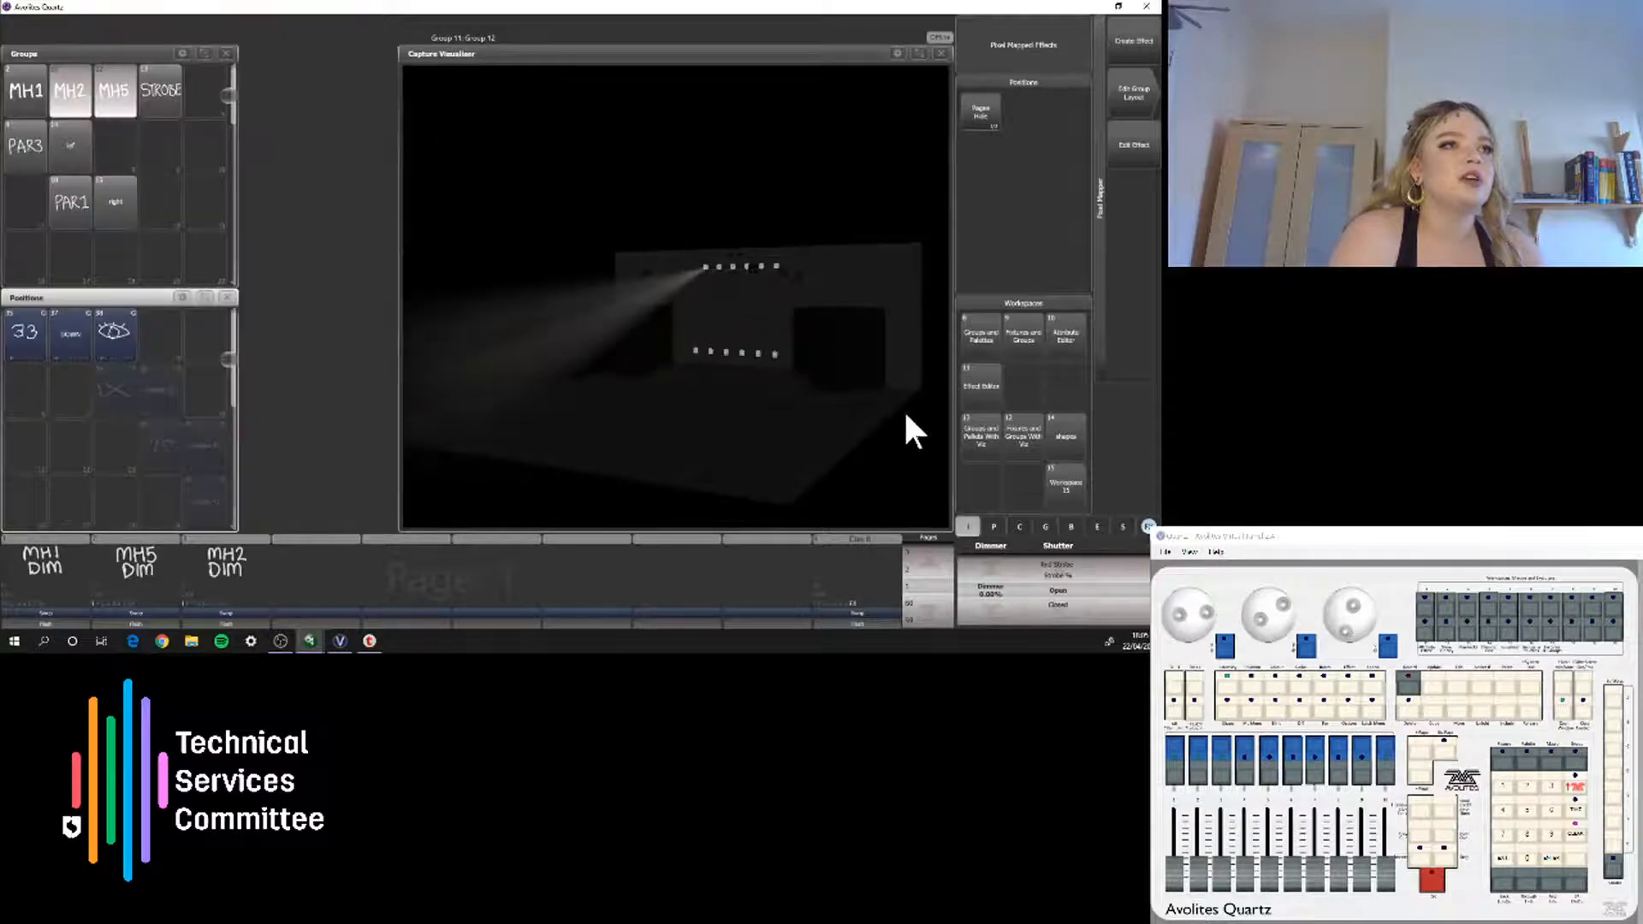
{"action": "left_click", "coordinate": [1573, 835]}
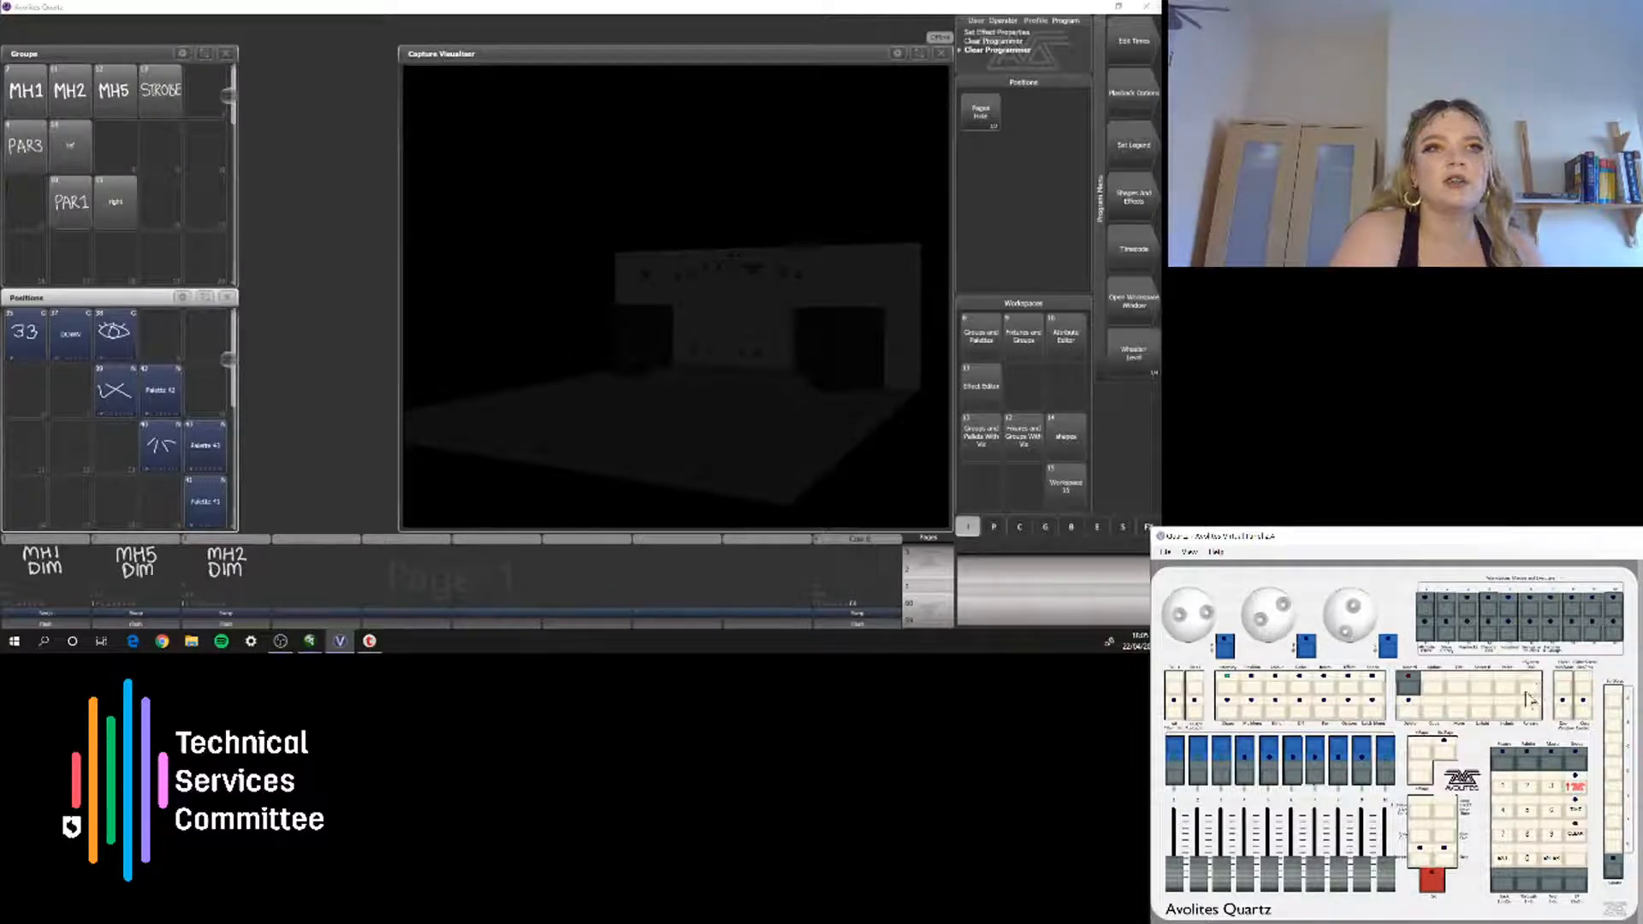
{"action": "left_click", "coordinate": [1460, 687]}
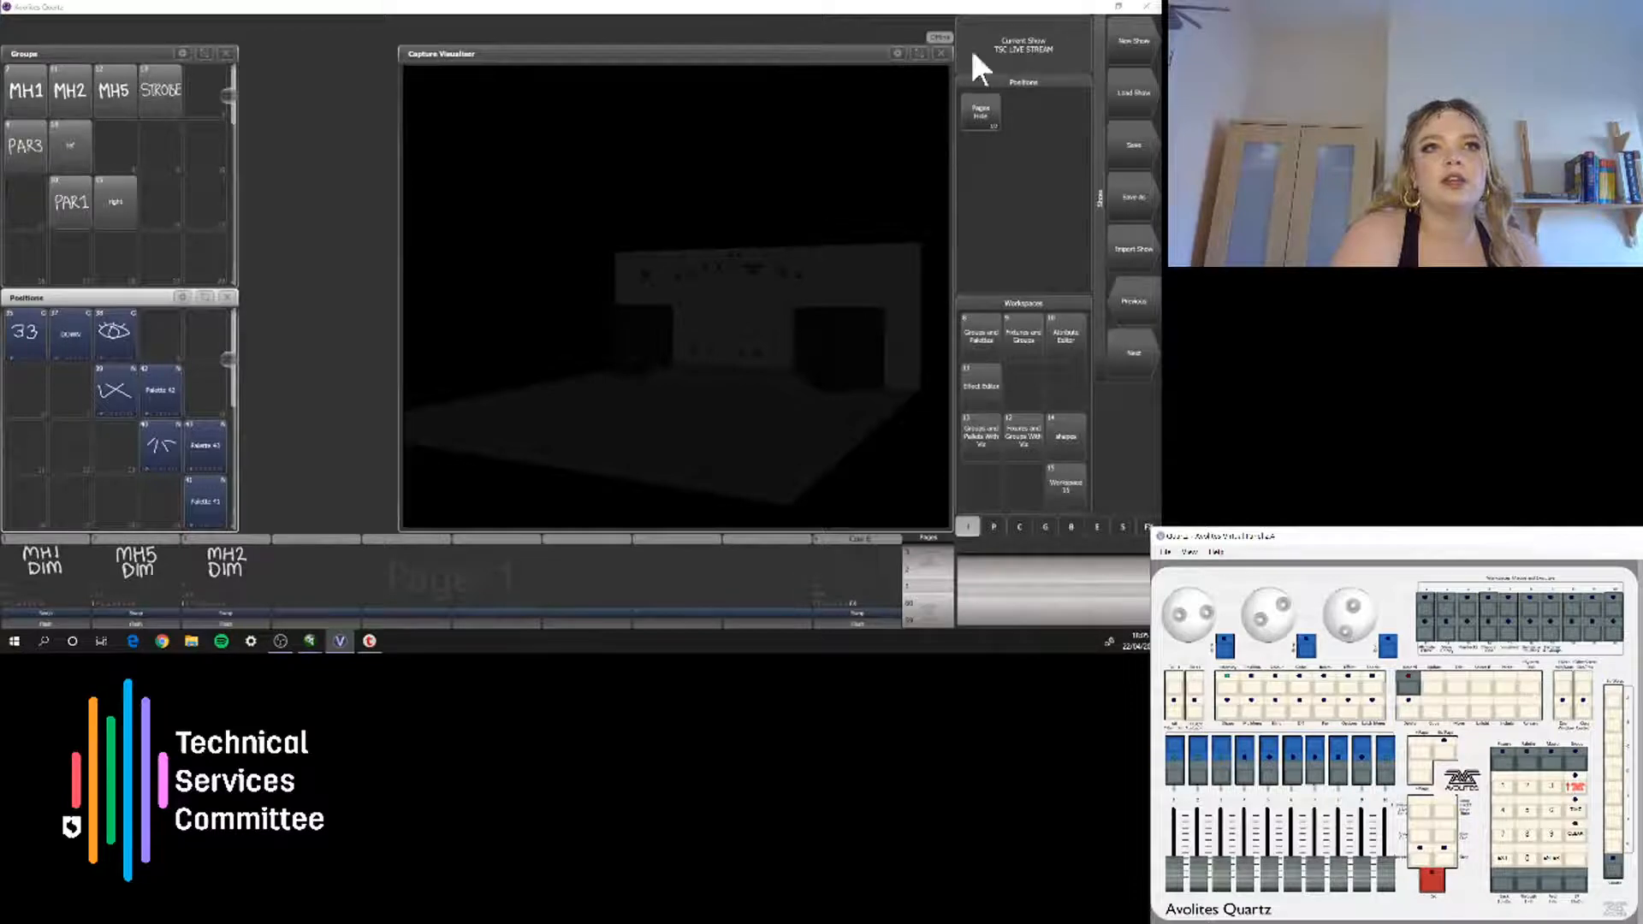
{"action": "left_click", "coordinate": [1123, 104]}
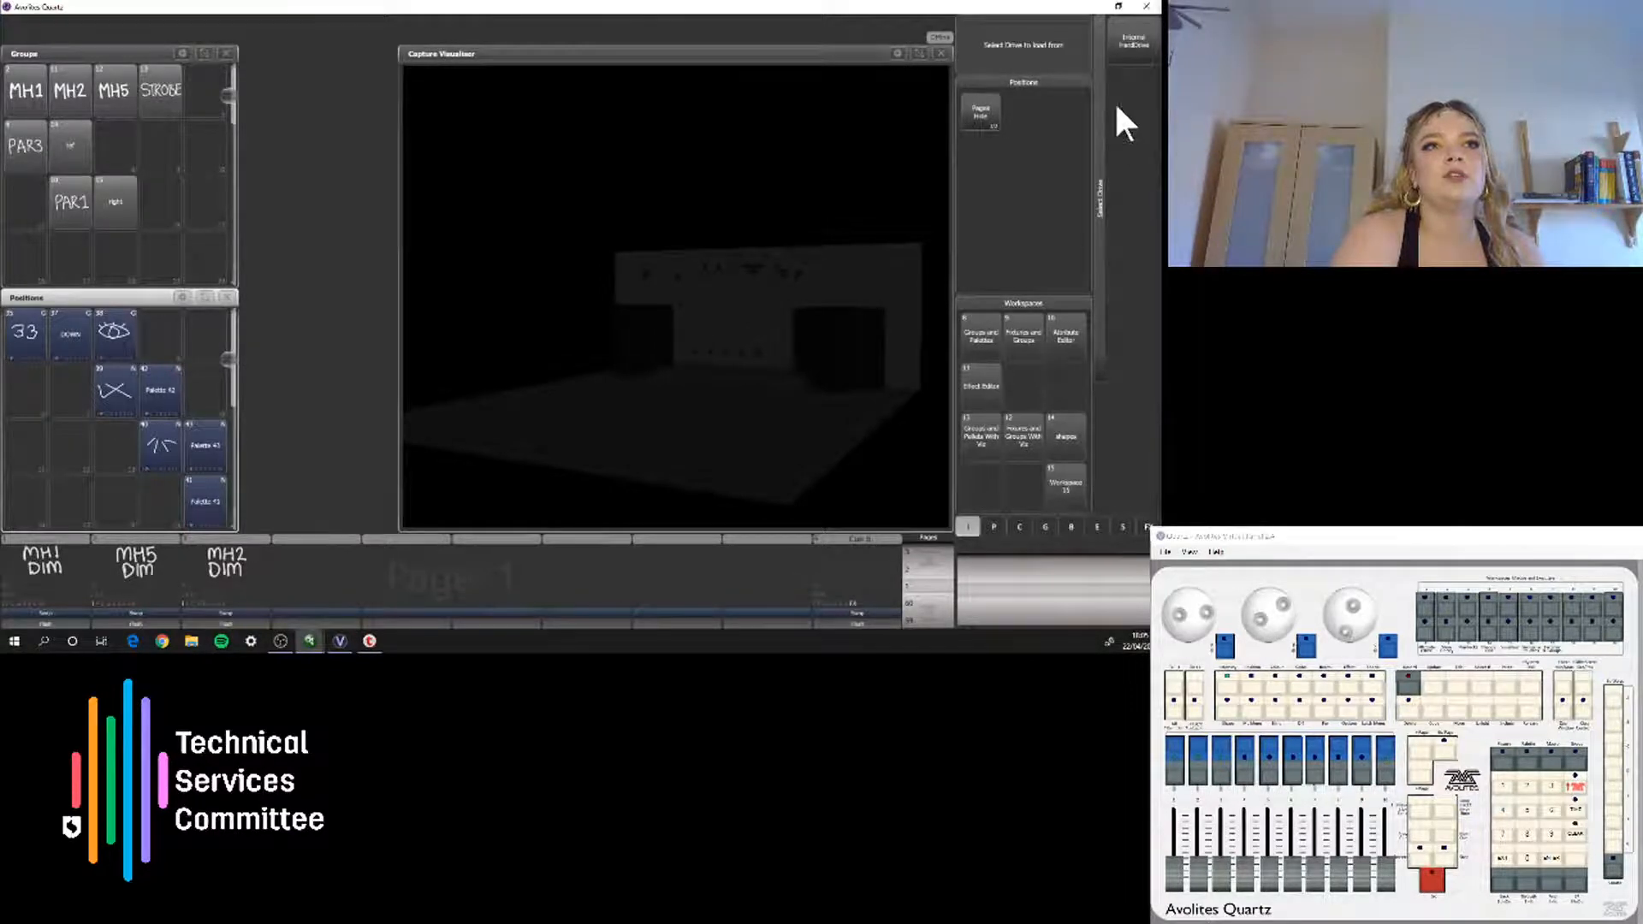
{"action": "left_click", "coordinate": [1133, 39]}
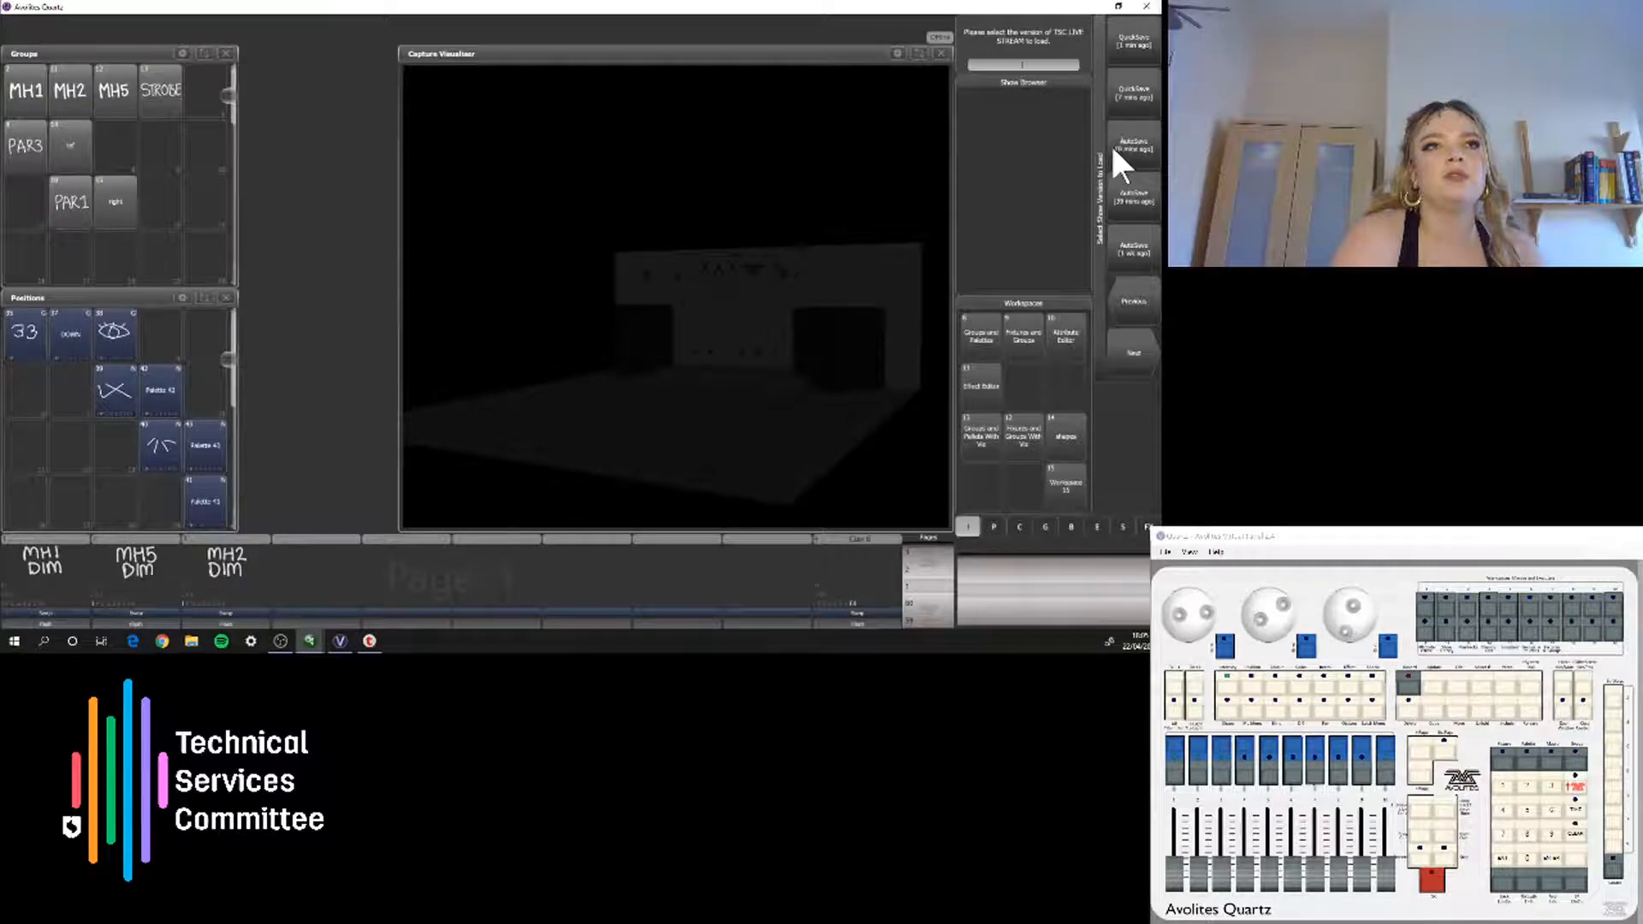
{"action": "left_click", "coordinate": [1494, 861]}
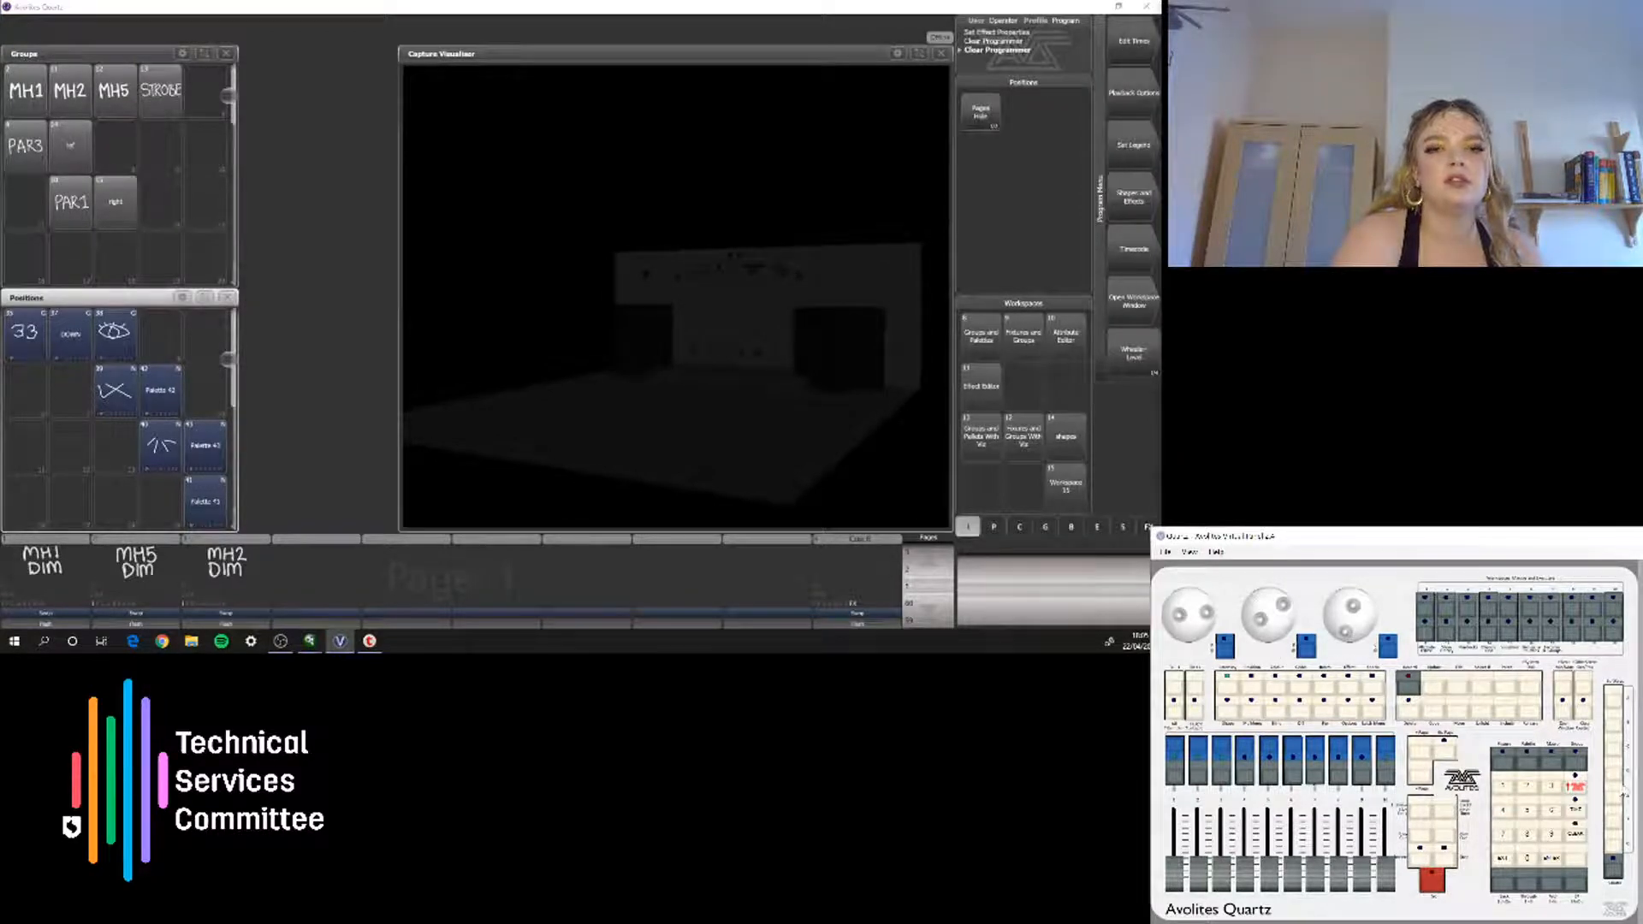
Load the most recent QuickSave version of the Cue list practice show
{"action": "left_click", "coordinate": [1529, 702]}
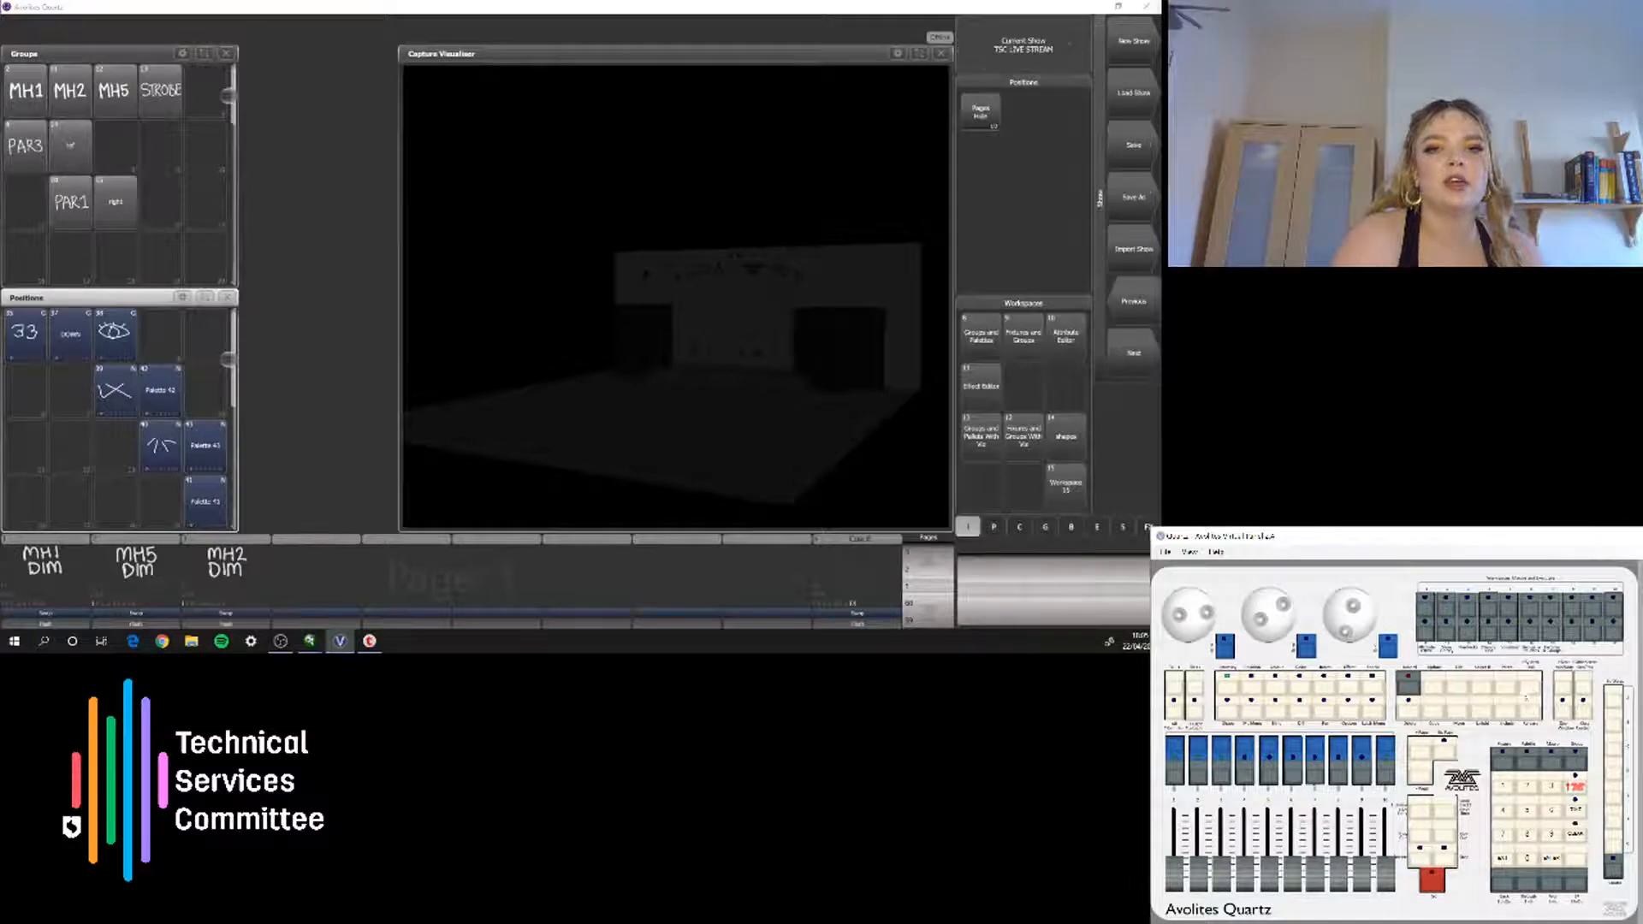
{"action": "left_click", "coordinate": [1113, 86]}
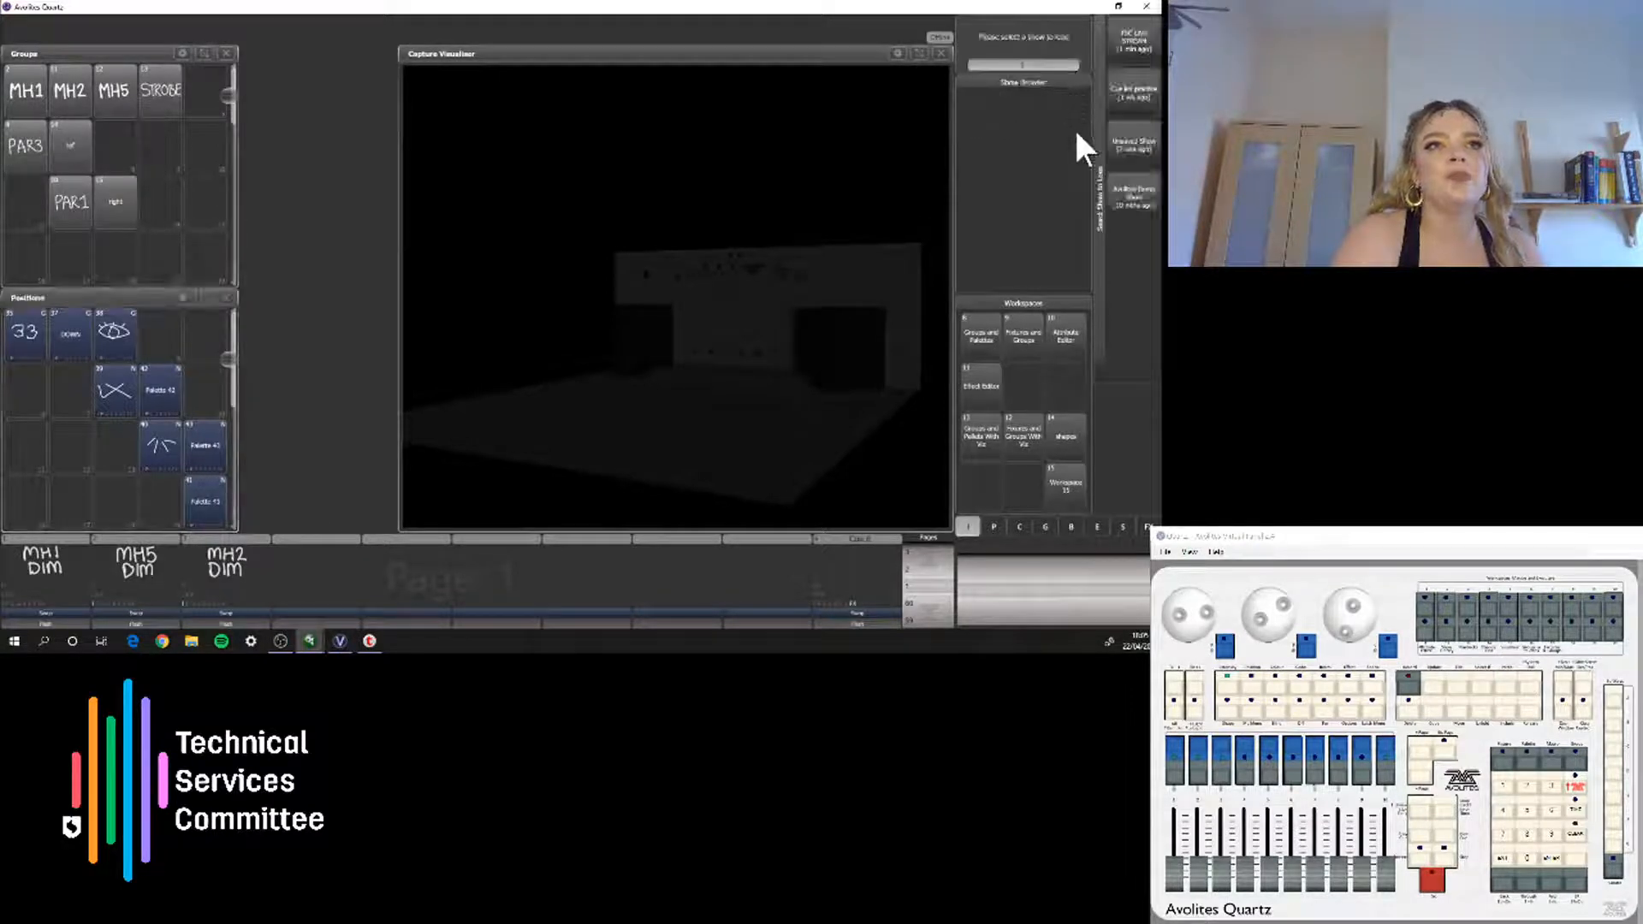
{"action": "left_click", "coordinate": [1131, 94]}
{"action": "left_click", "coordinate": [1126, 48]}
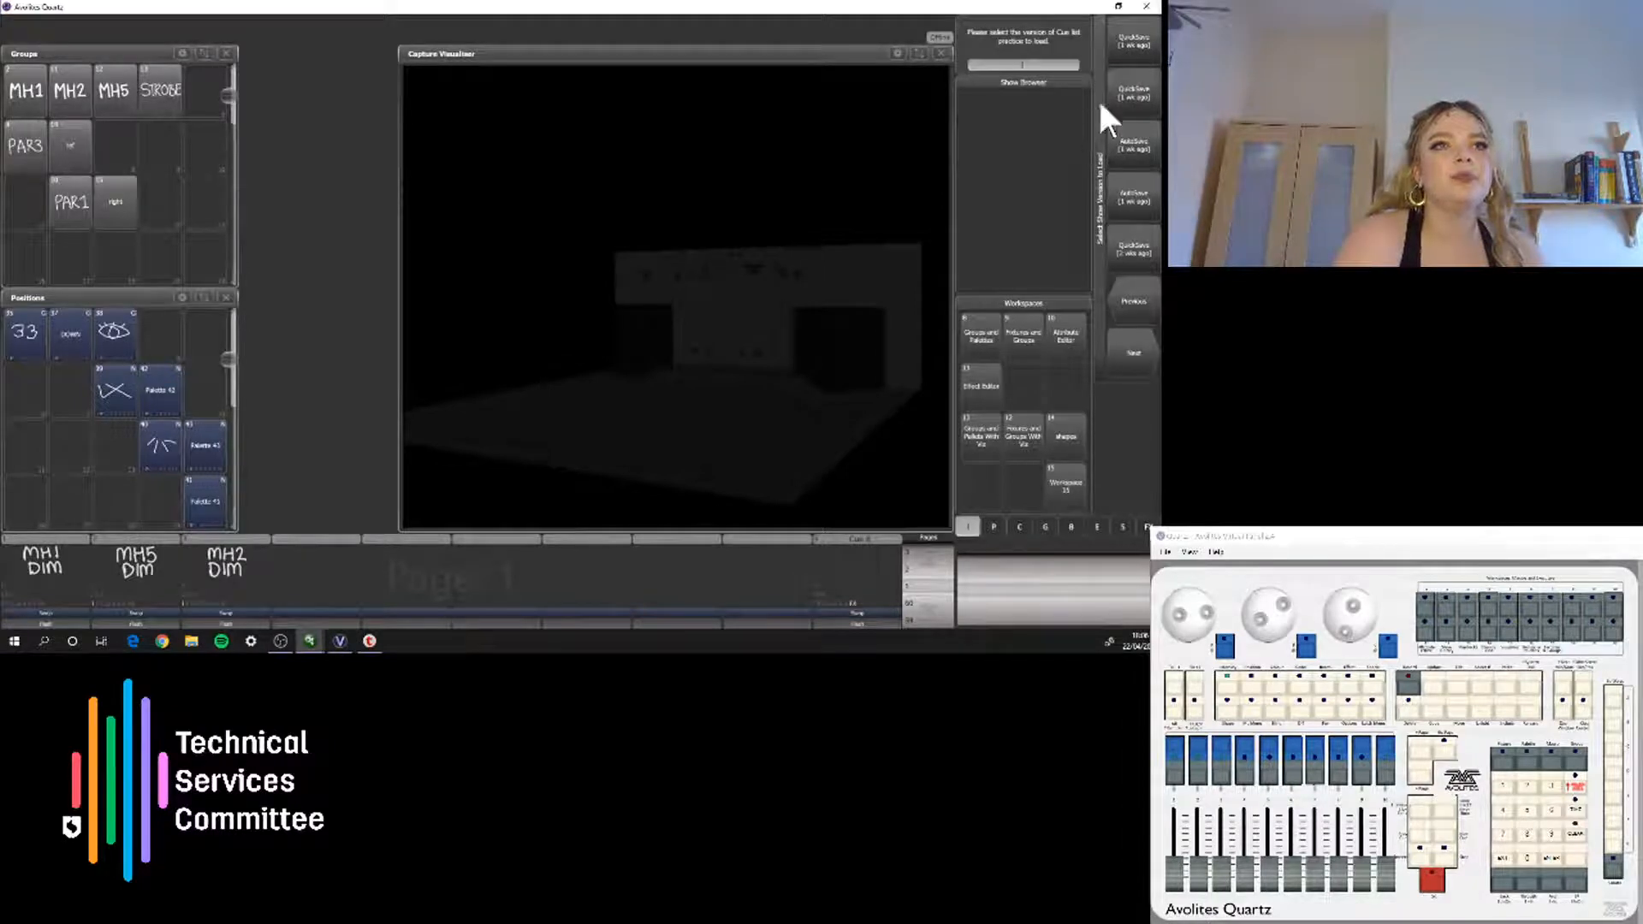
{"action": "left_click", "coordinate": [1136, 44]}
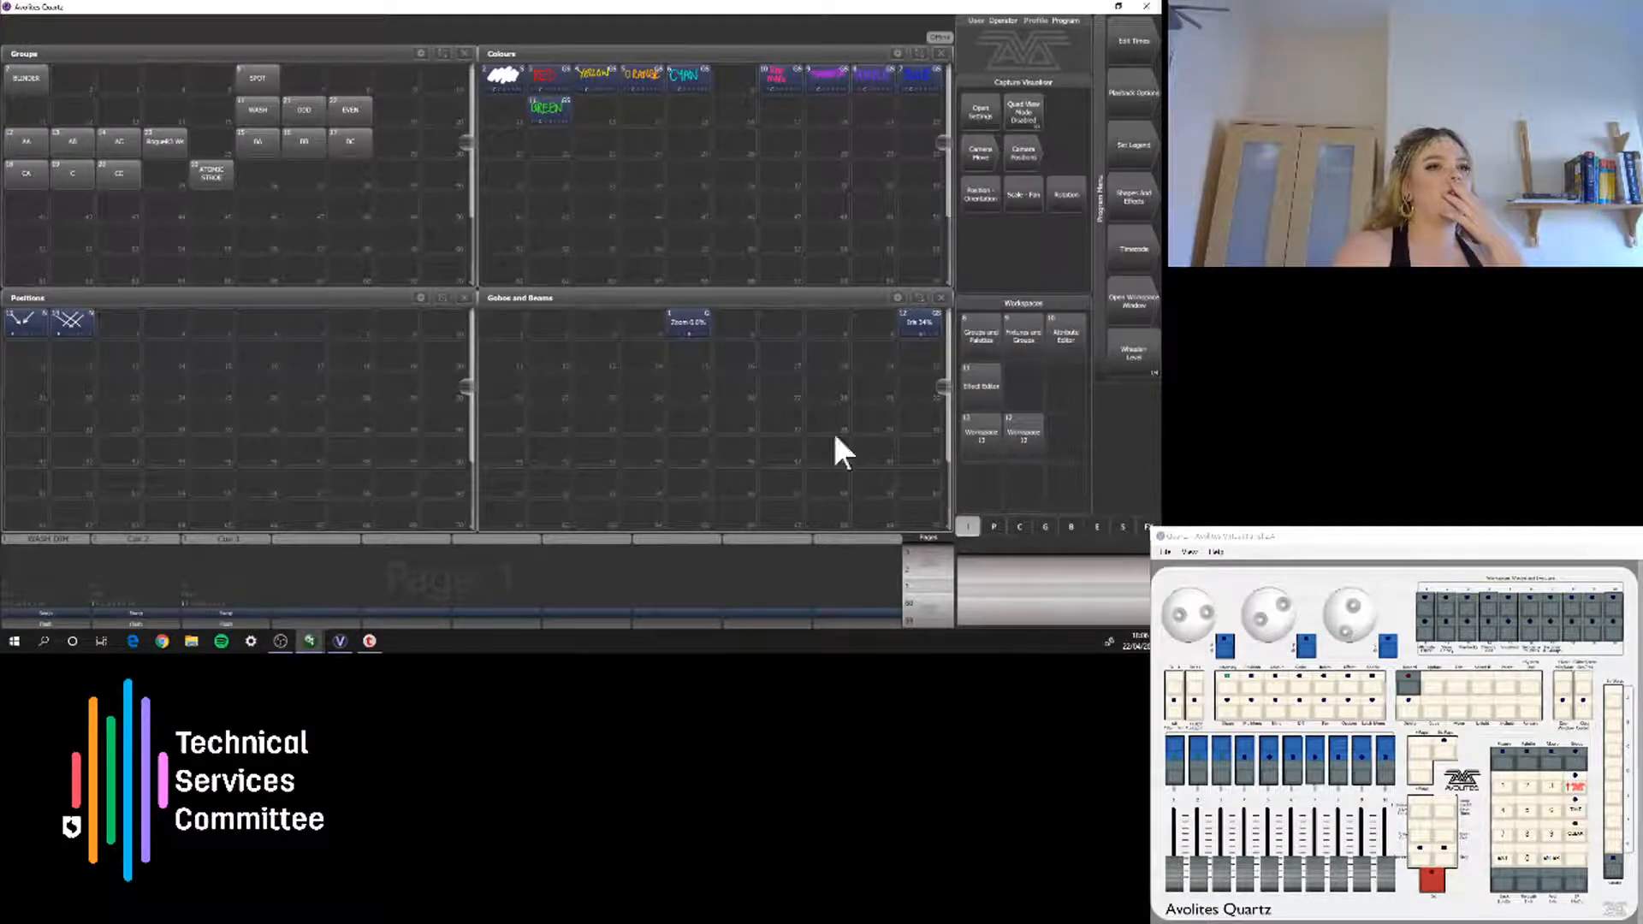
View the Capture Visualiser on the external display, return to the main window and leave the workspace window list without opening anything
{"action": "mouse_move", "coordinate": [302, 638]}
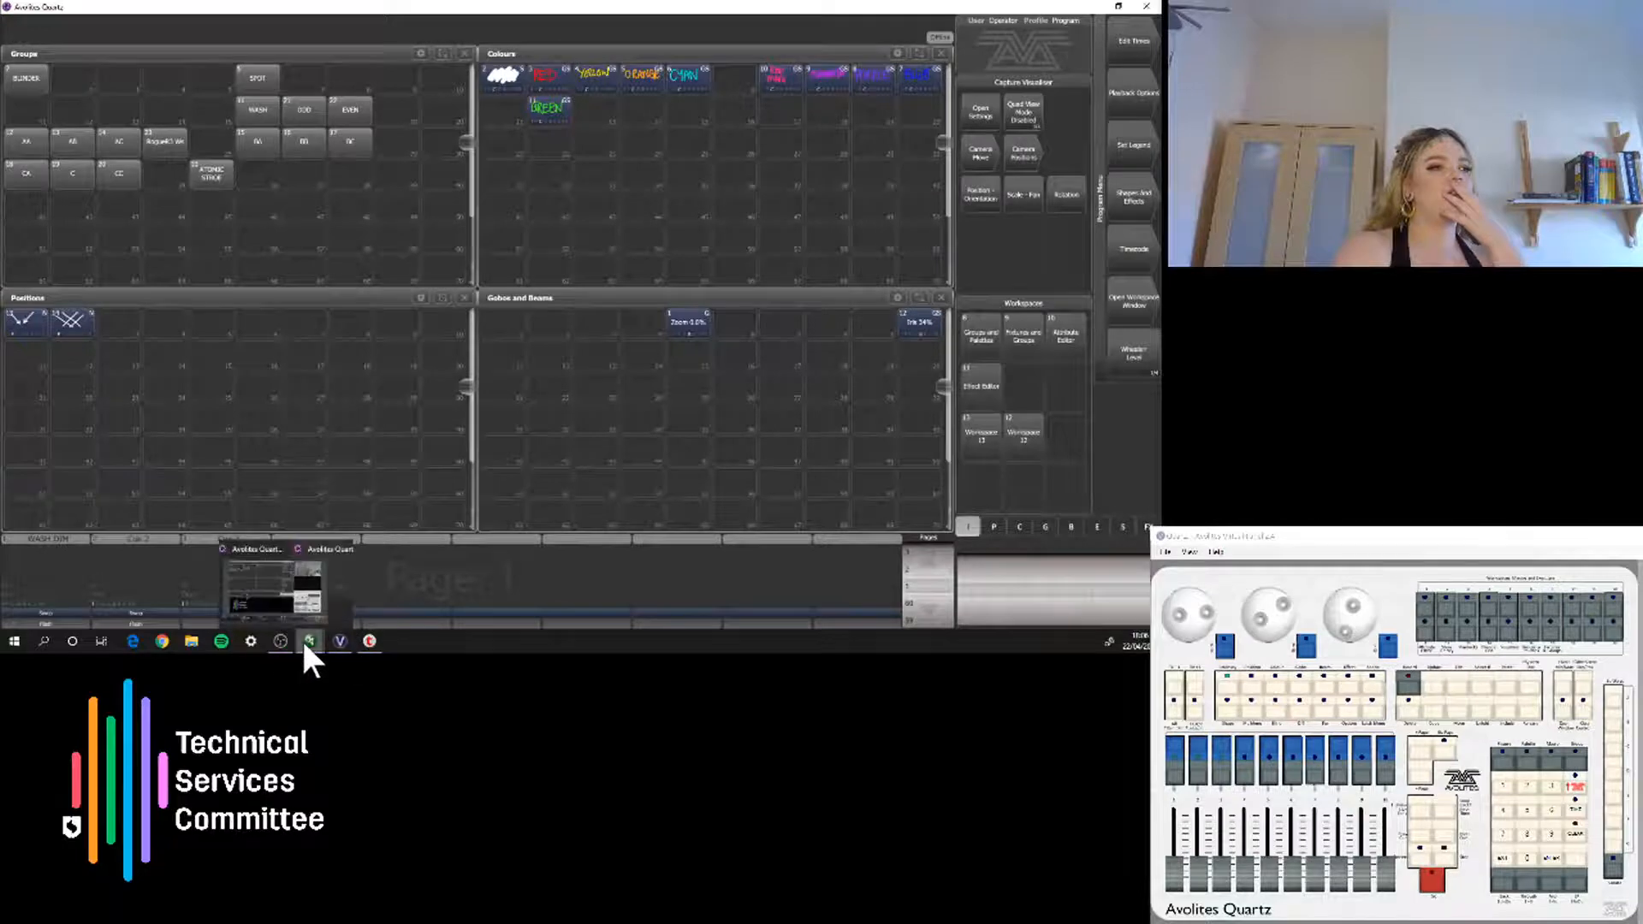
{"action": "left_click", "coordinate": [293, 598]}
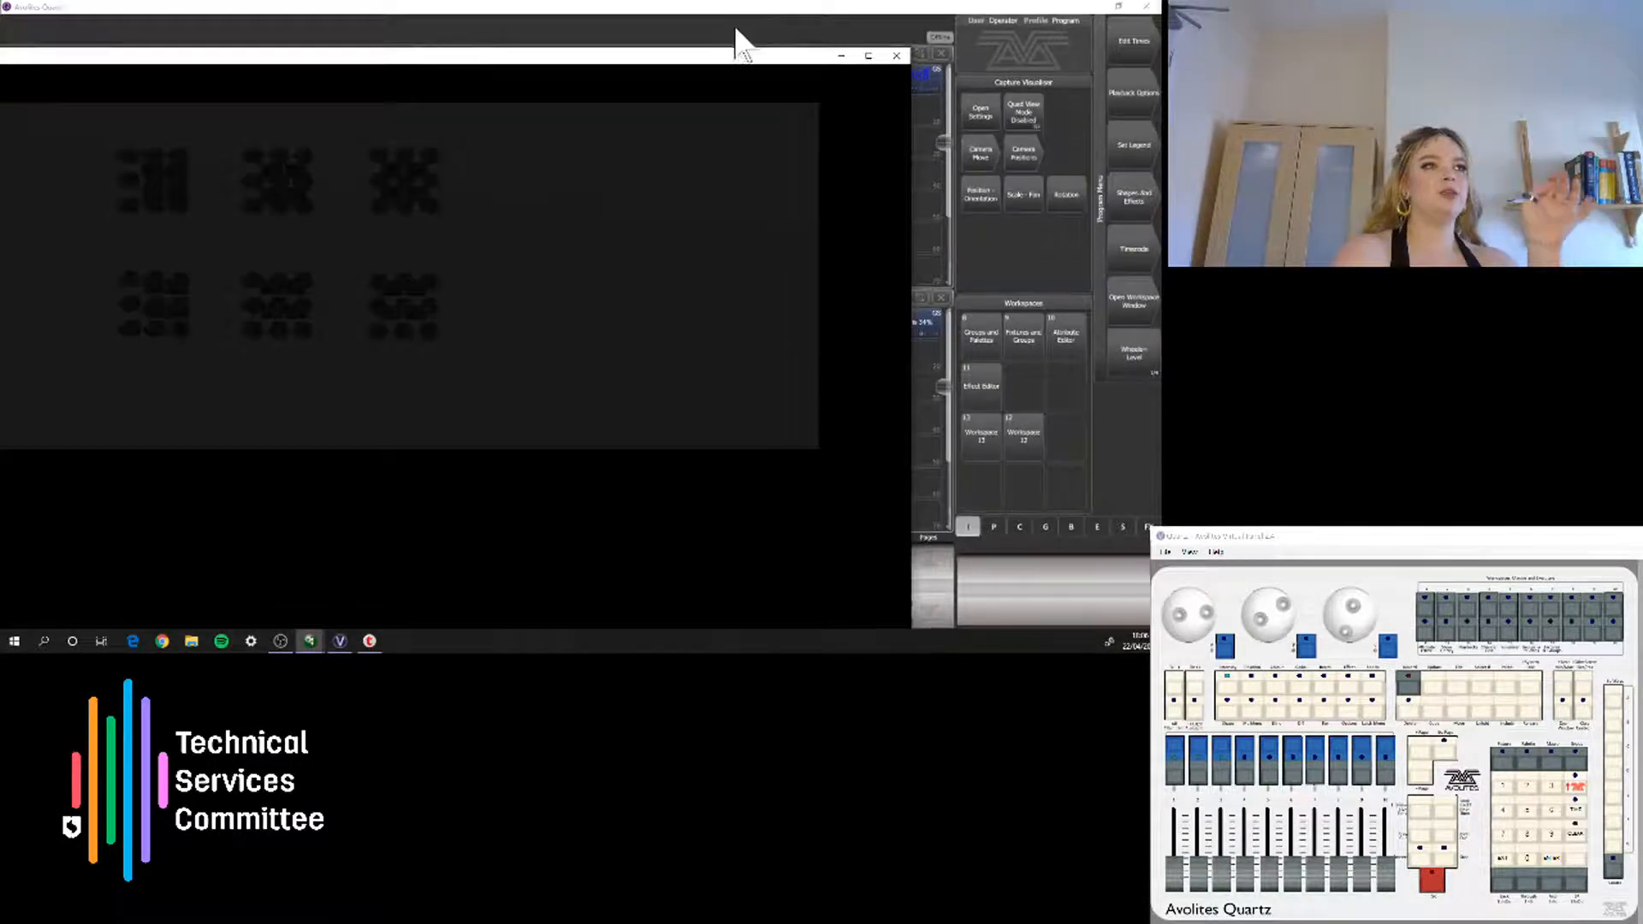
{"action": "left_click", "coordinate": [734, 29]}
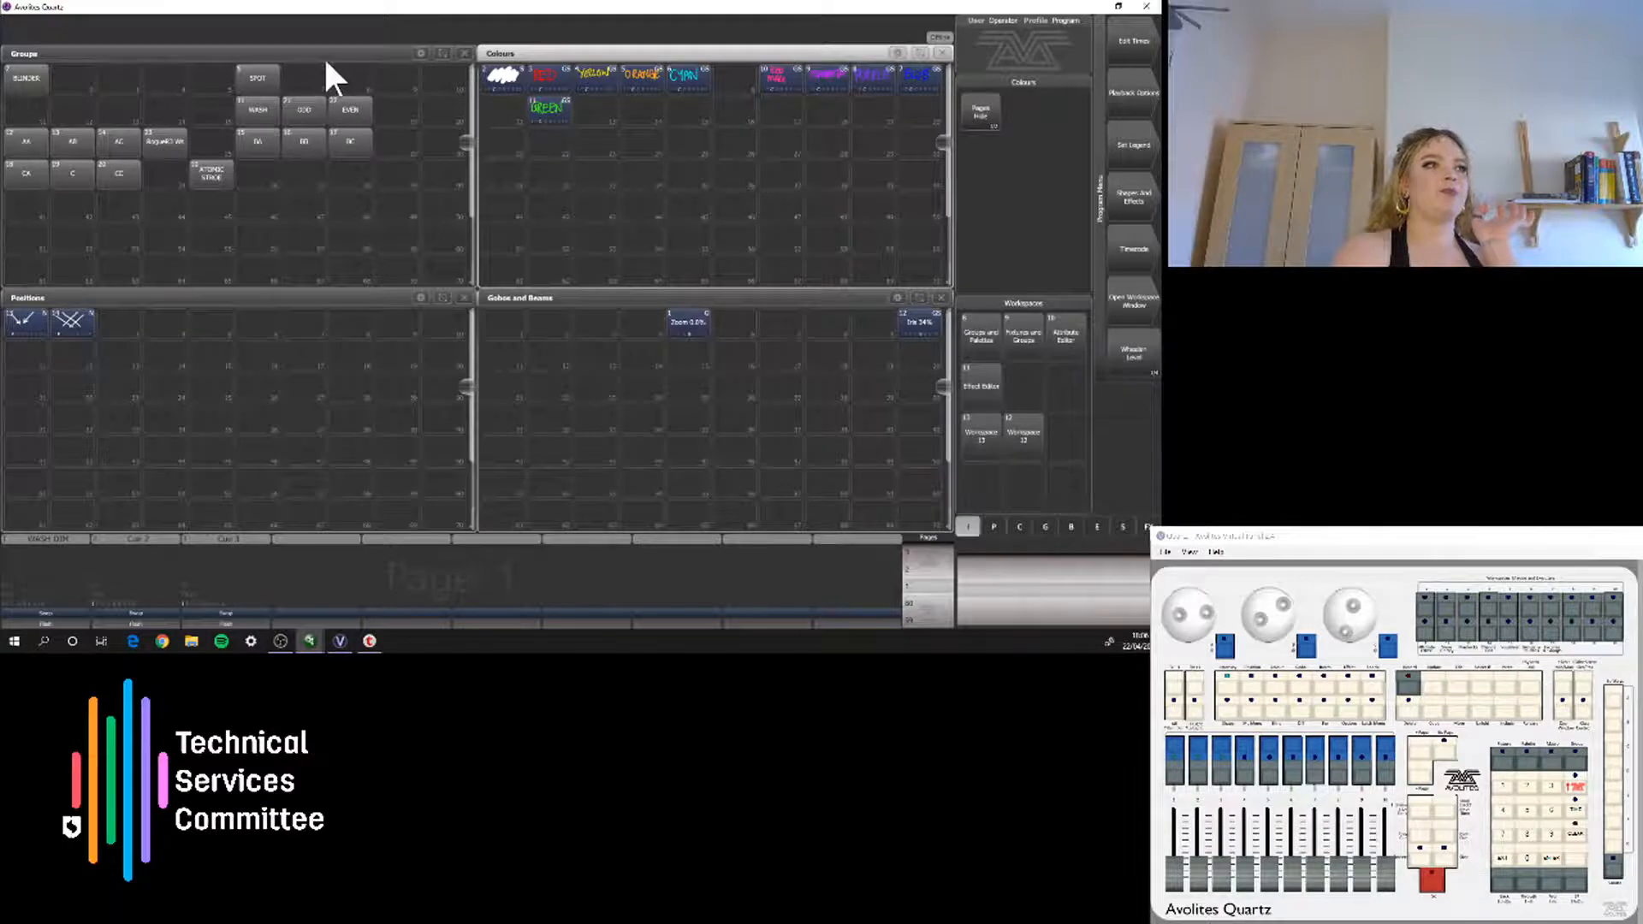
{"action": "left_click", "coordinate": [1135, 313]}
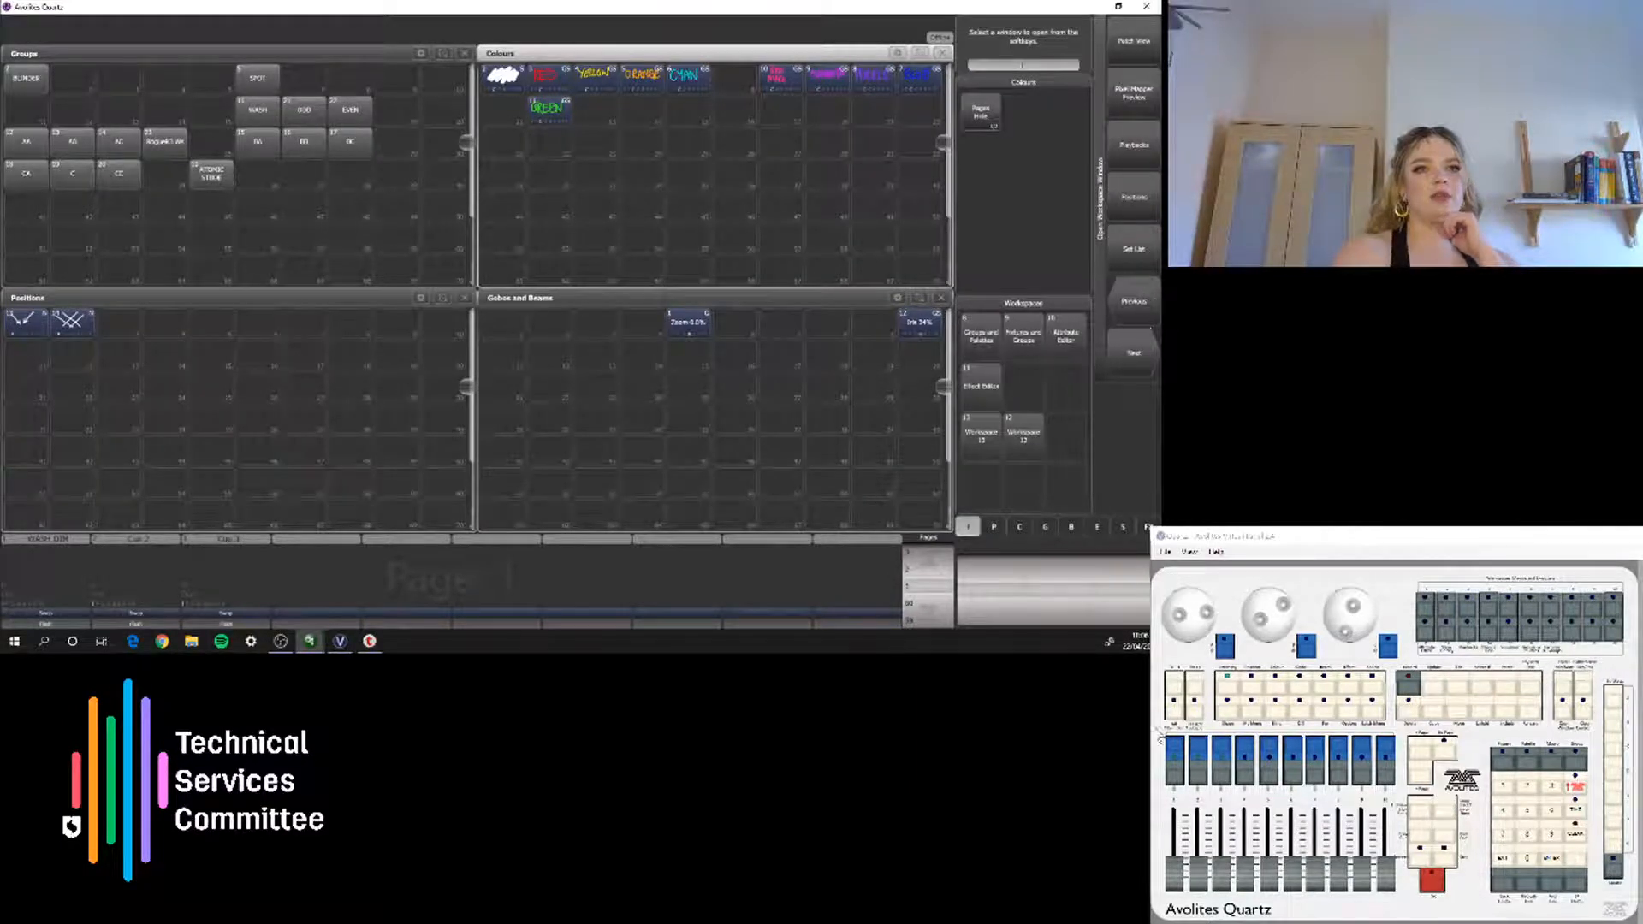
{"action": "left_click", "coordinate": [1508, 858]}
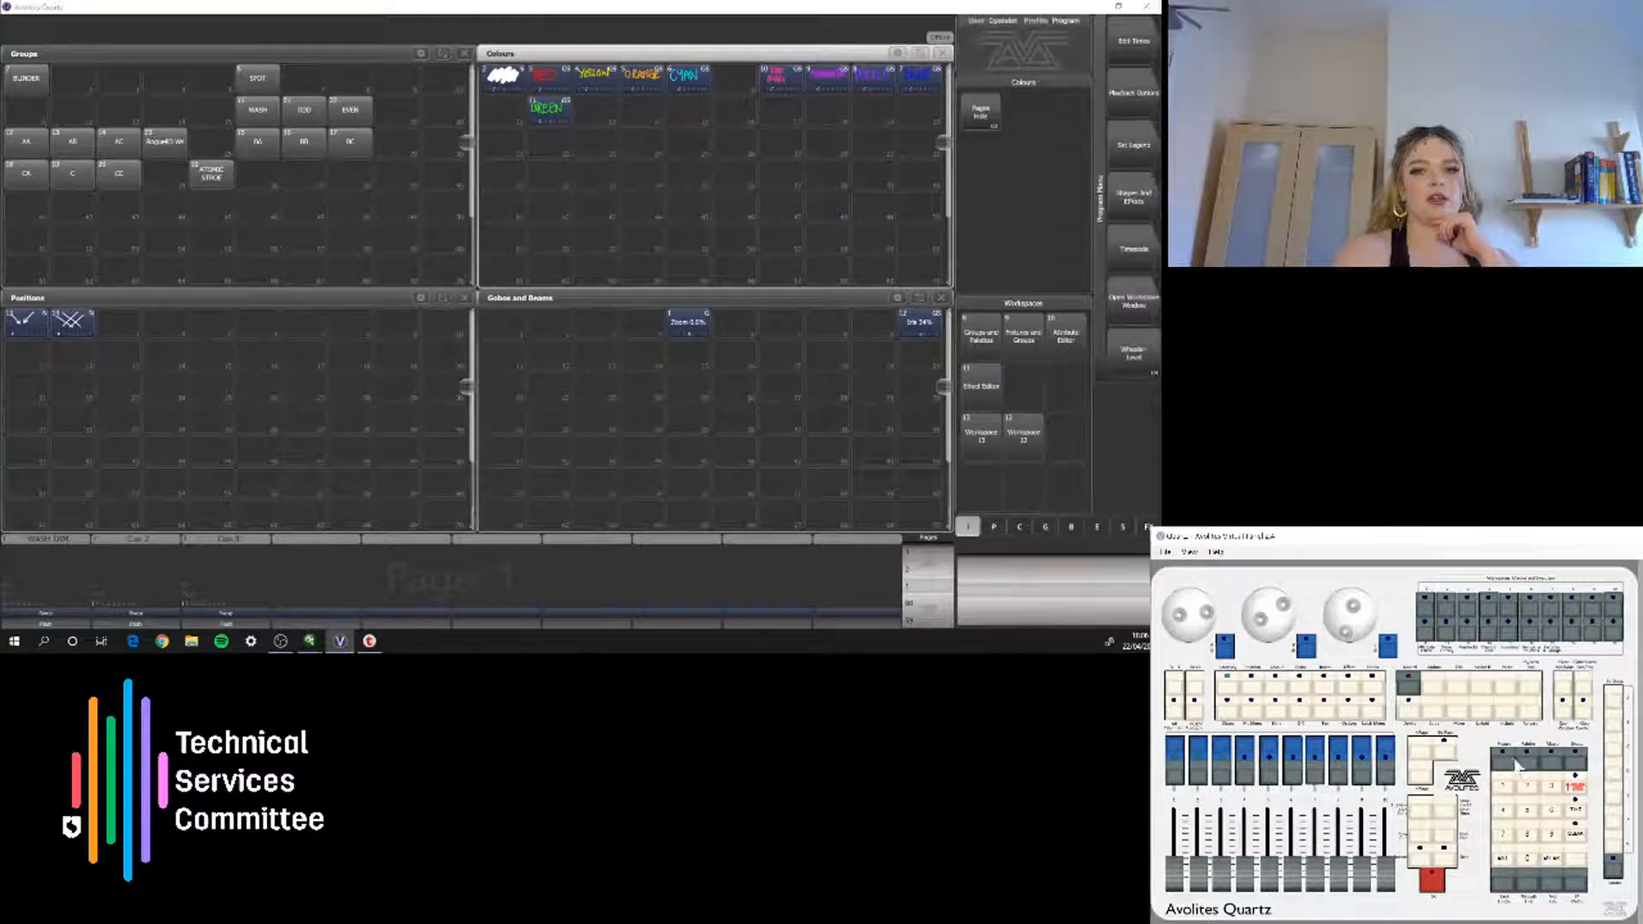
Open the full macro library and reposition the external display so its list of unassigned macros is readable
{"action": "left_click", "coordinate": [1558, 760]}
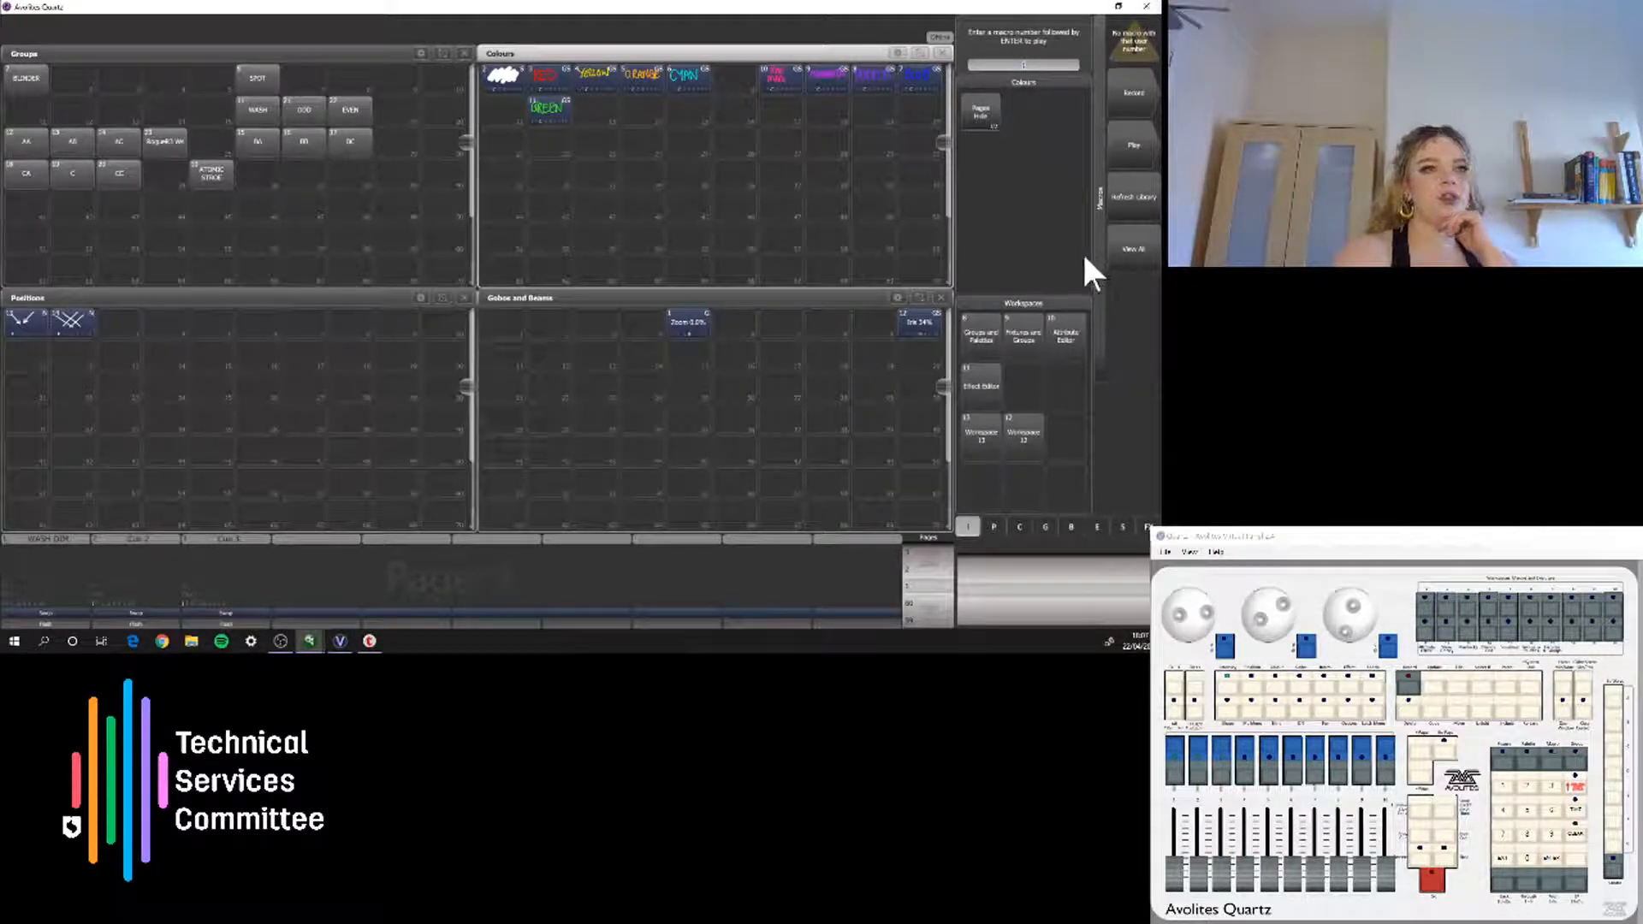
{"action": "key", "text": "Escape"}
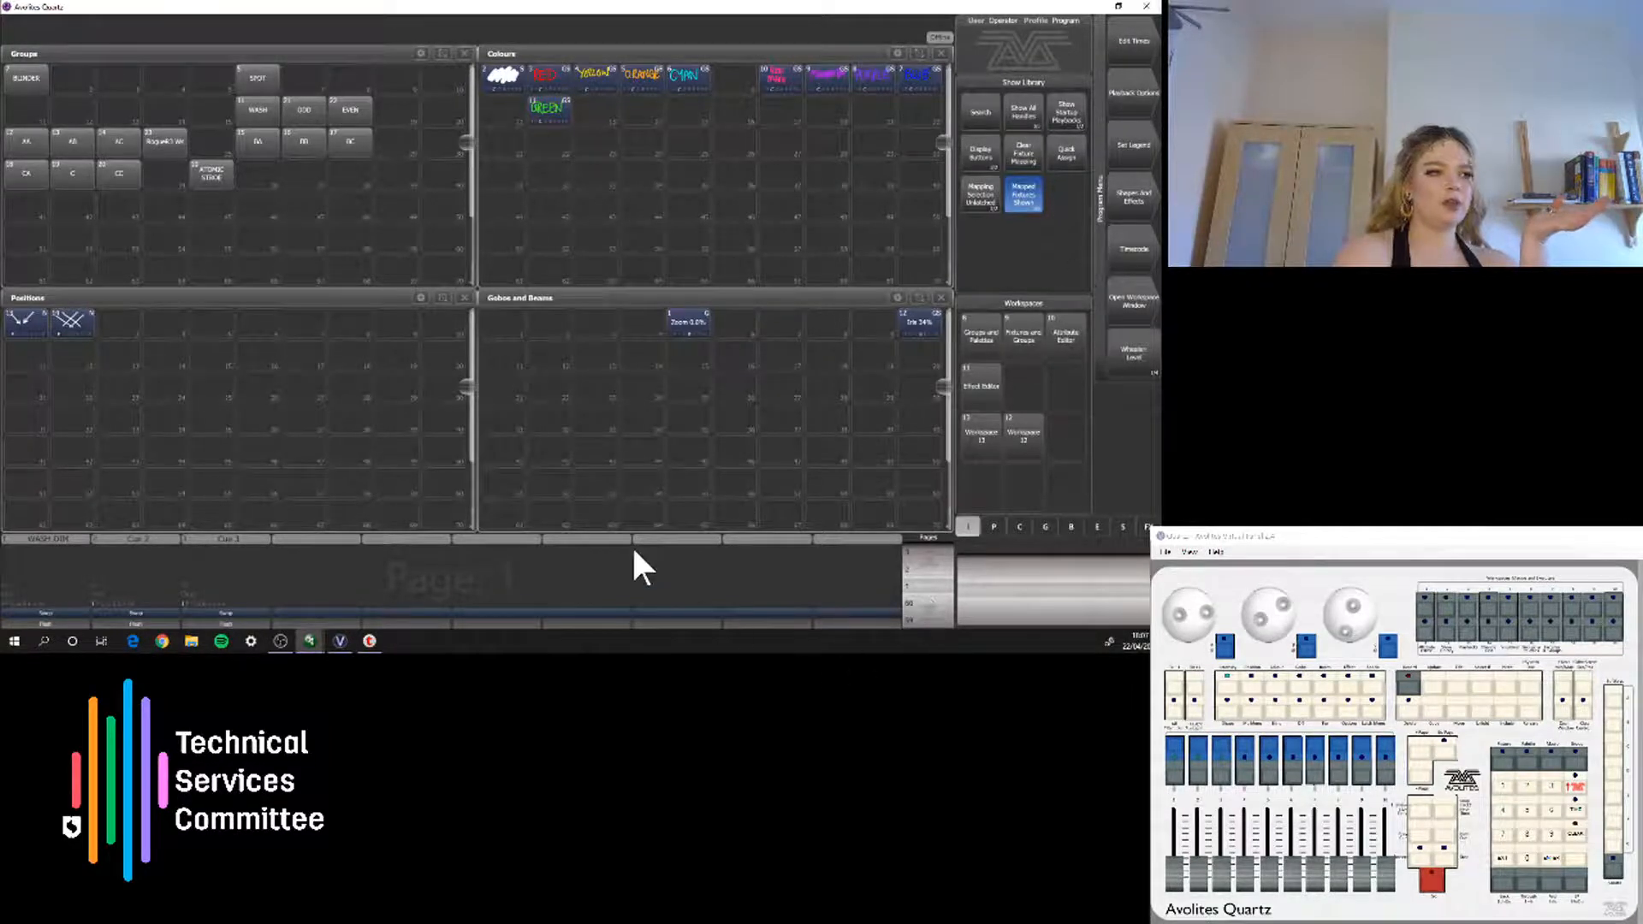
{"action": "mouse_move", "coordinate": [302, 640]}
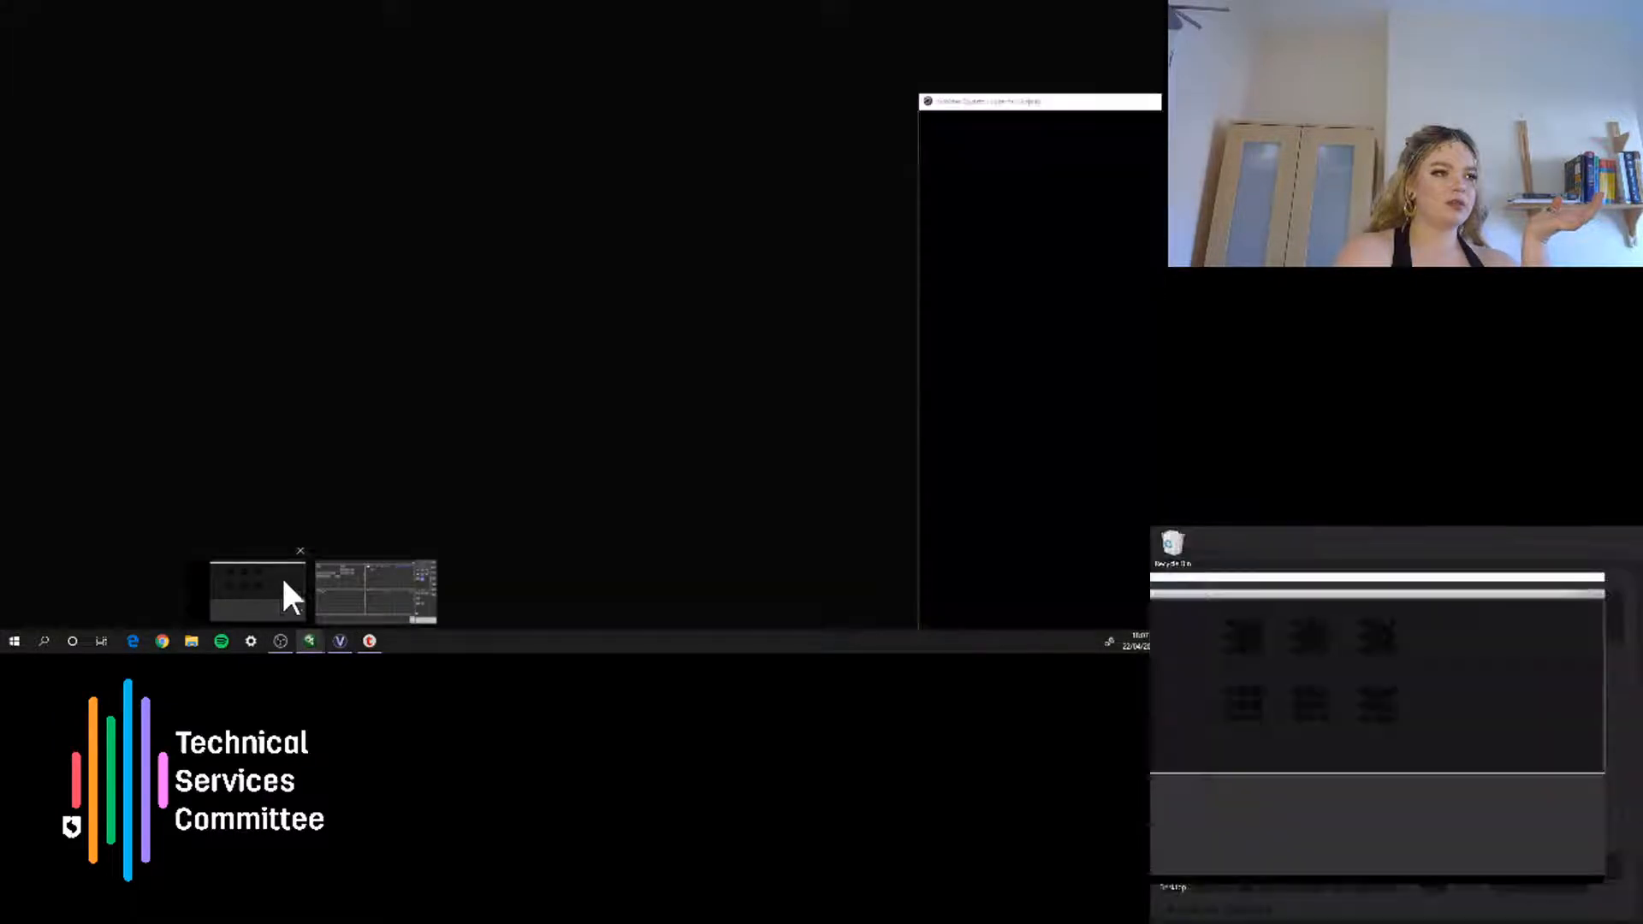
{"action": "left_click", "coordinate": [284, 584]}
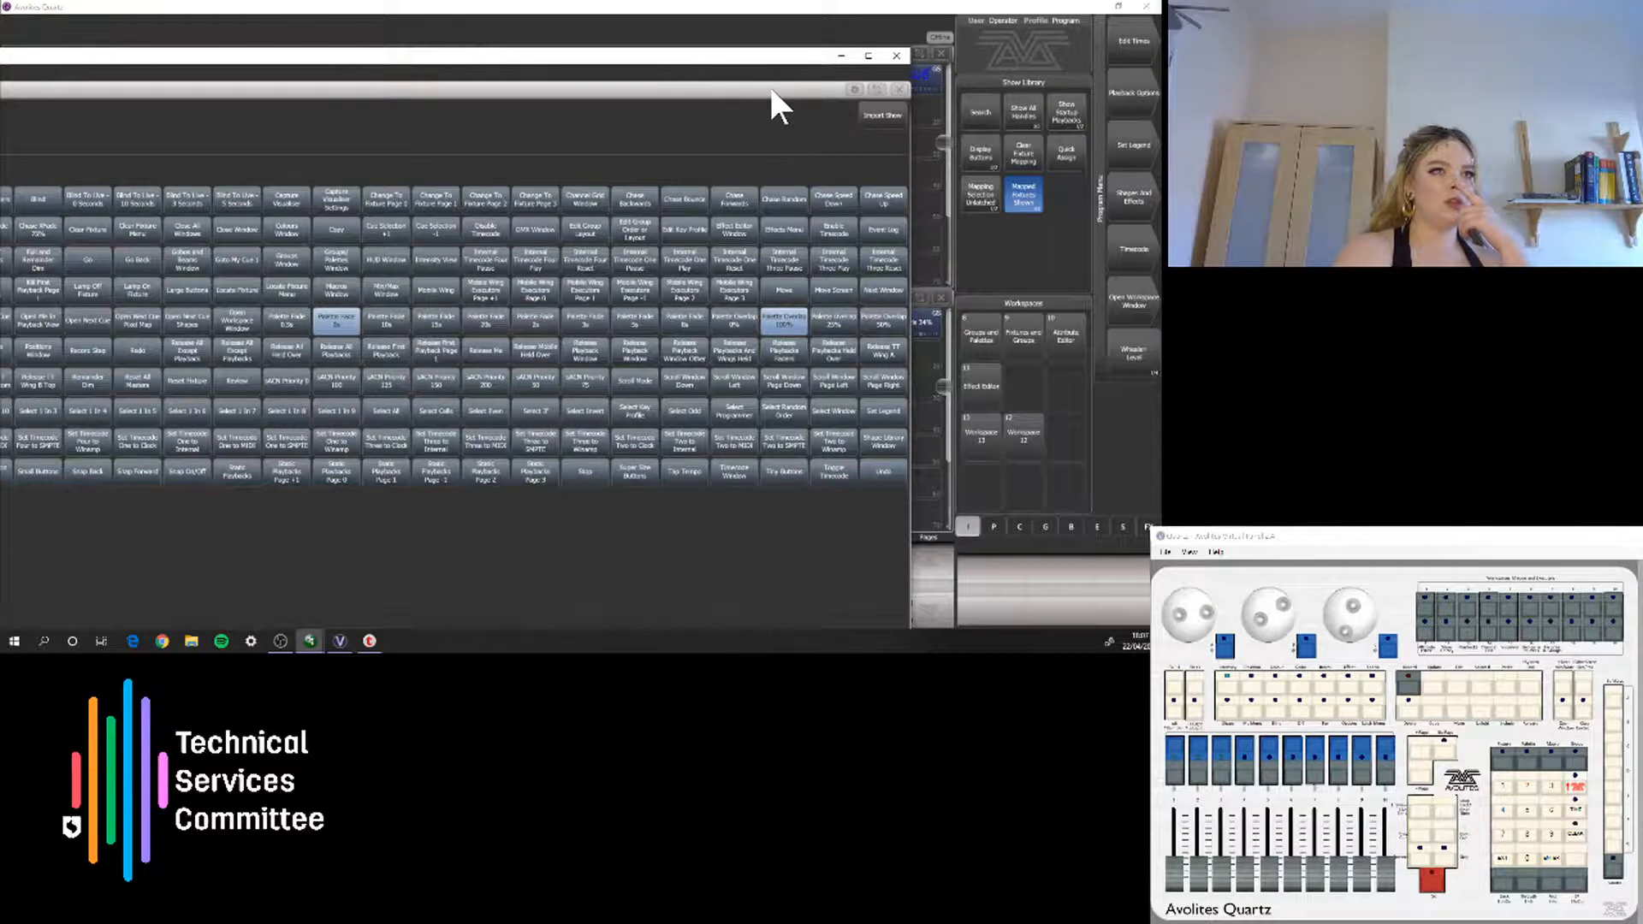
{"action": "left_click_drag", "start_coordinate": [762, 57], "coordinate": [925, 20]}
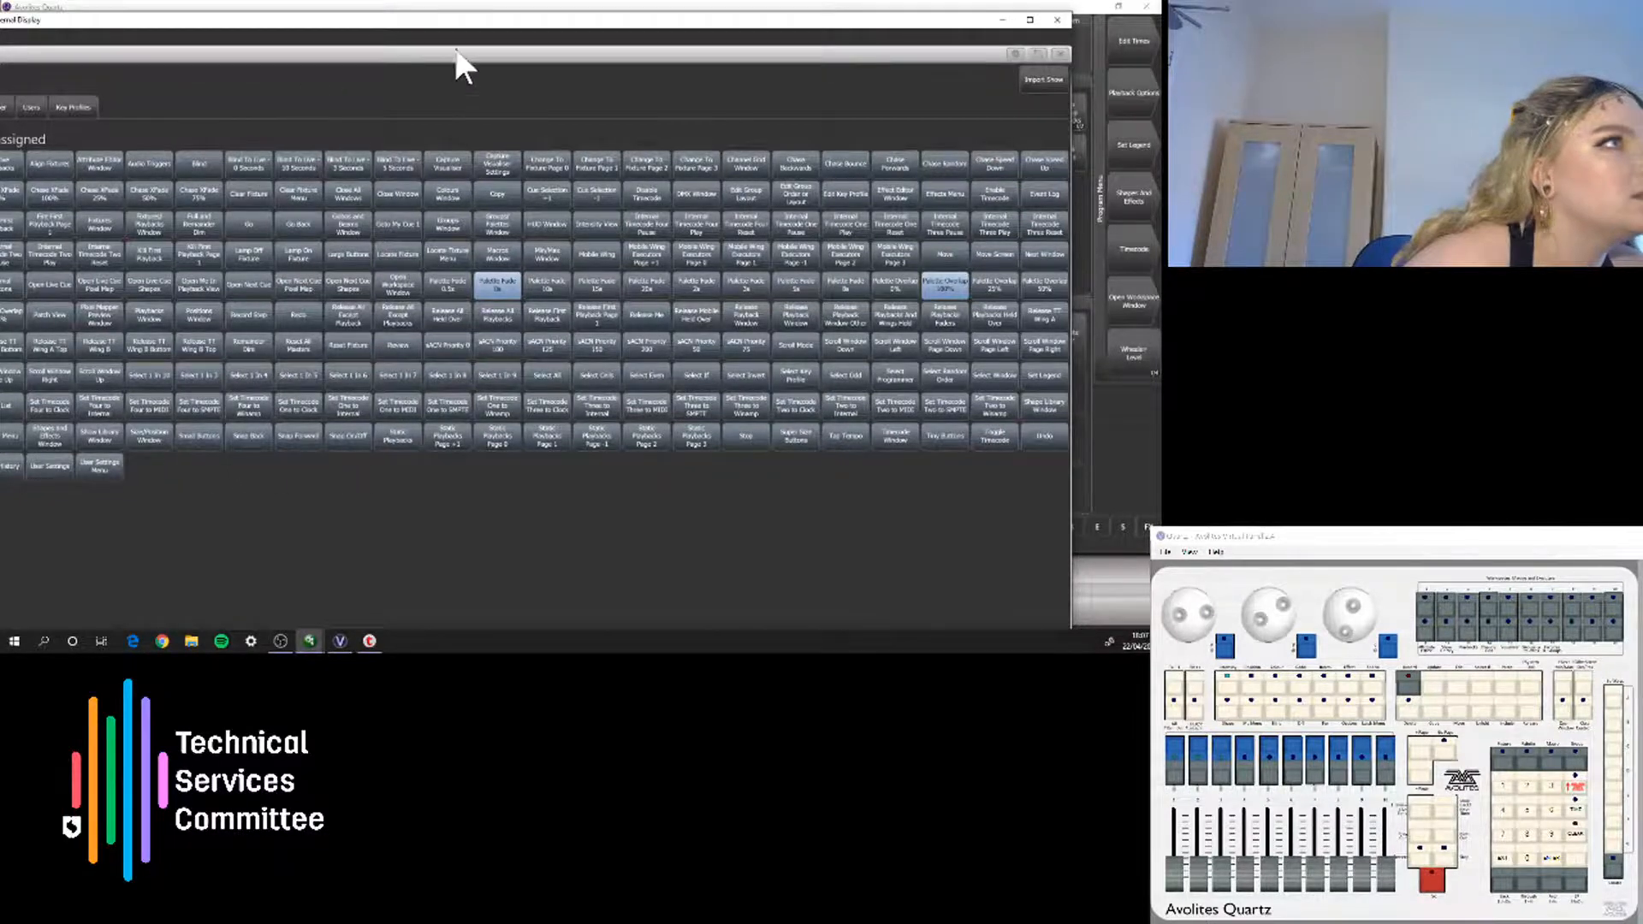
{"action": "left_click_drag", "start_coordinate": [404, 21], "coordinate": [441, 18]}
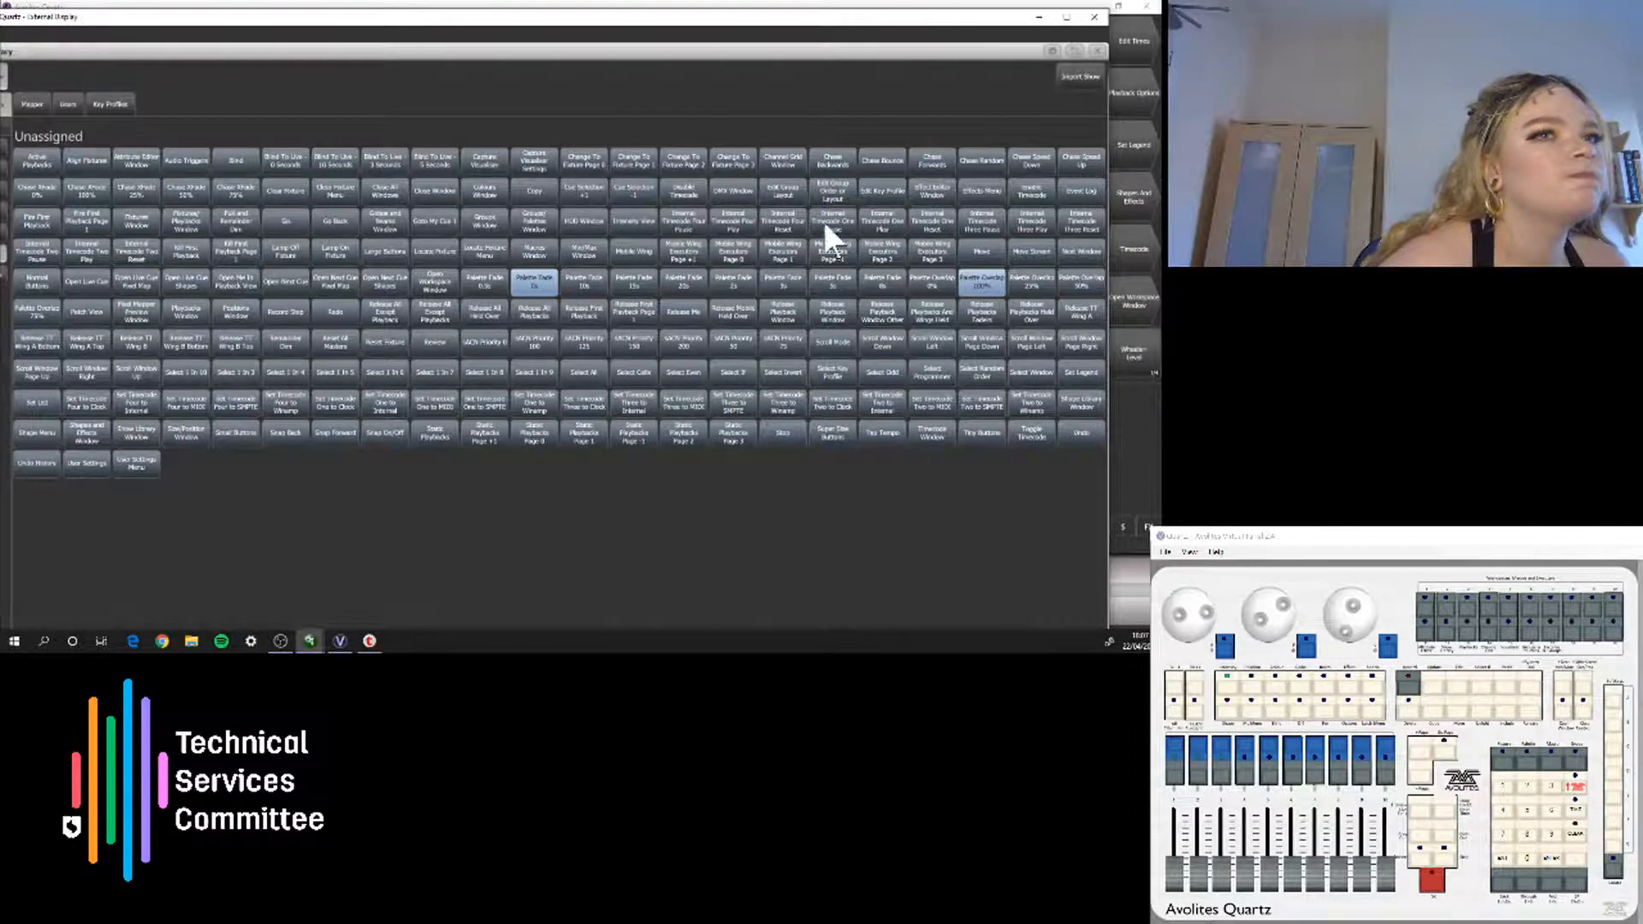
Find the Macros window among the available workspace windows and open it
{"action": "left_click", "coordinate": [1127, 298]}
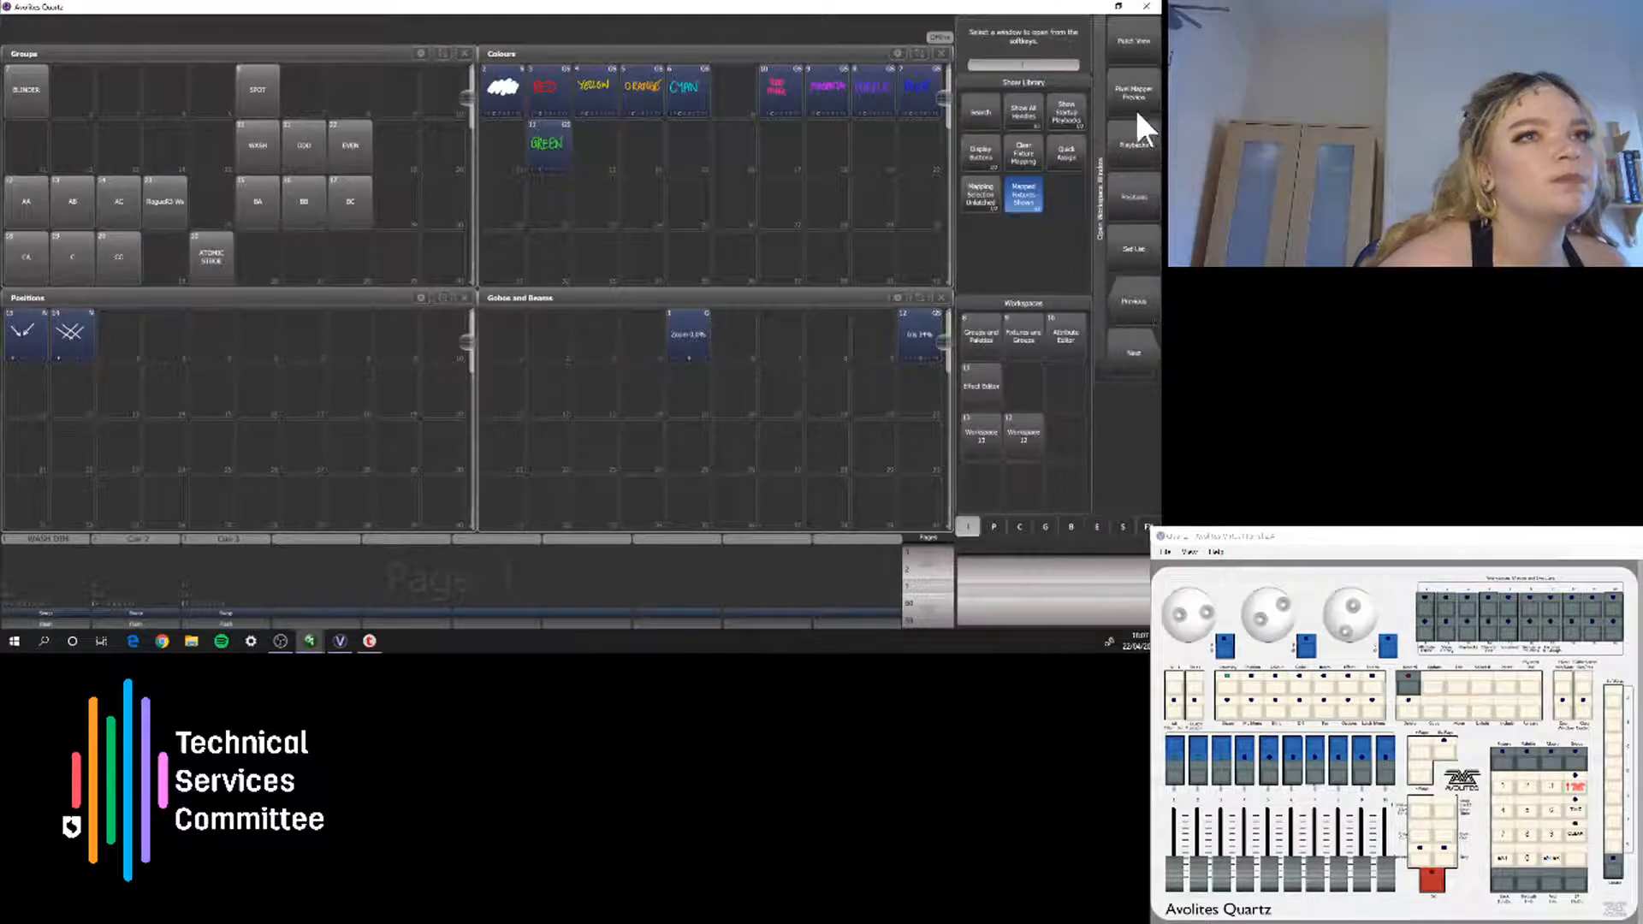
{"action": "left_click", "coordinate": [1139, 310]}
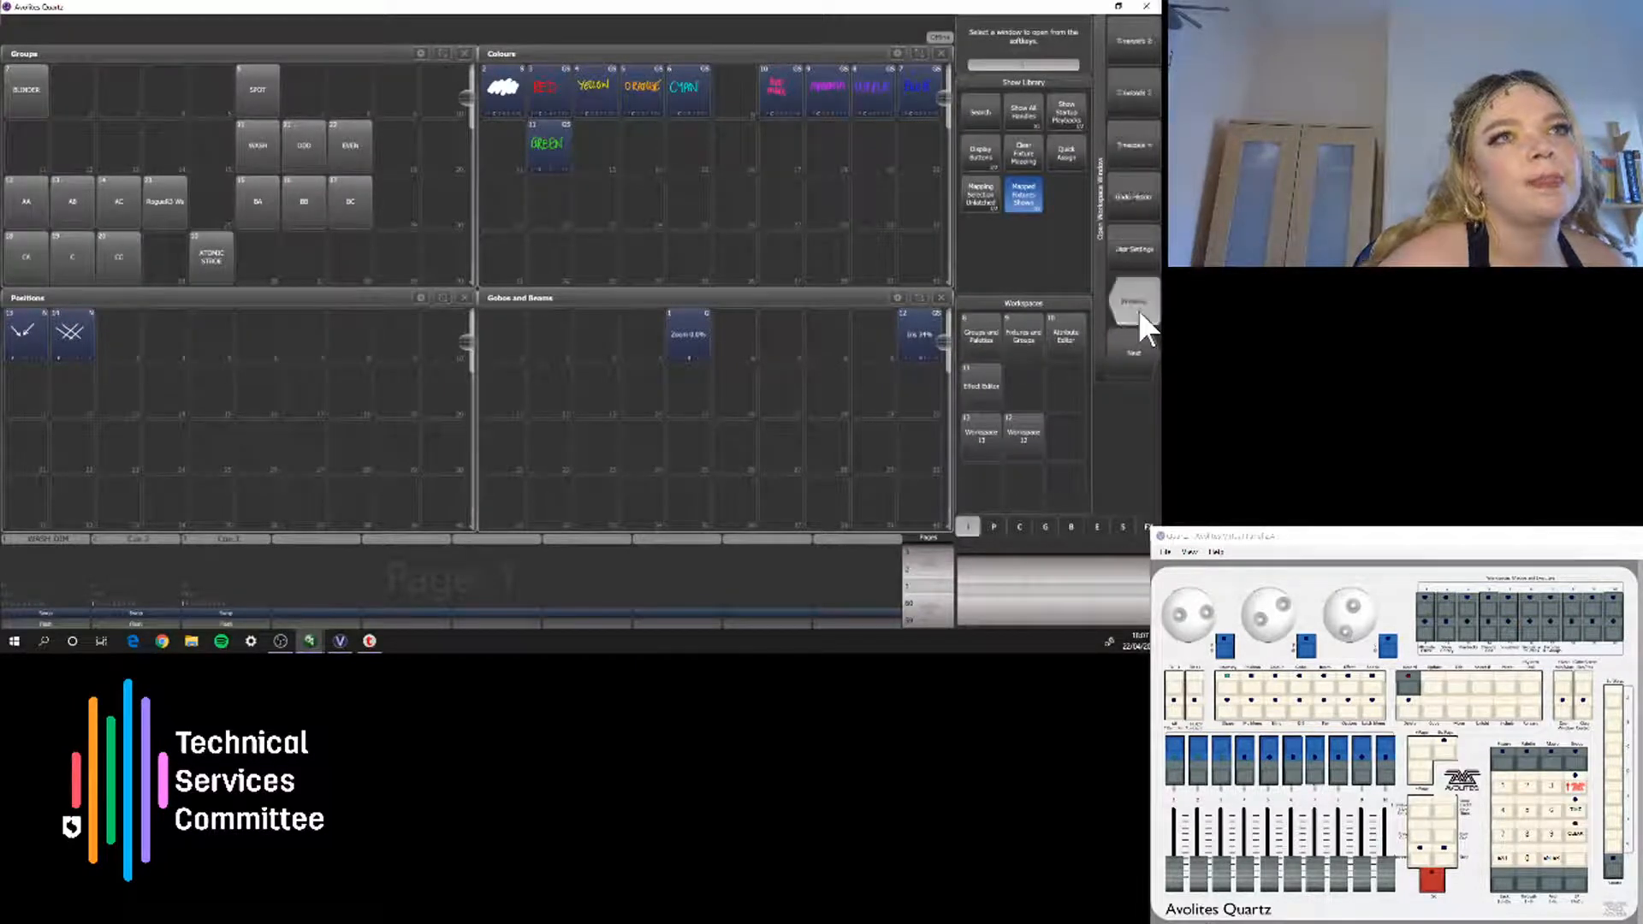
{"action": "left_click", "coordinate": [1138, 310]}
{"action": "left_click", "coordinate": [1136, 306]}
{"action": "left_click", "coordinate": [1138, 310]}
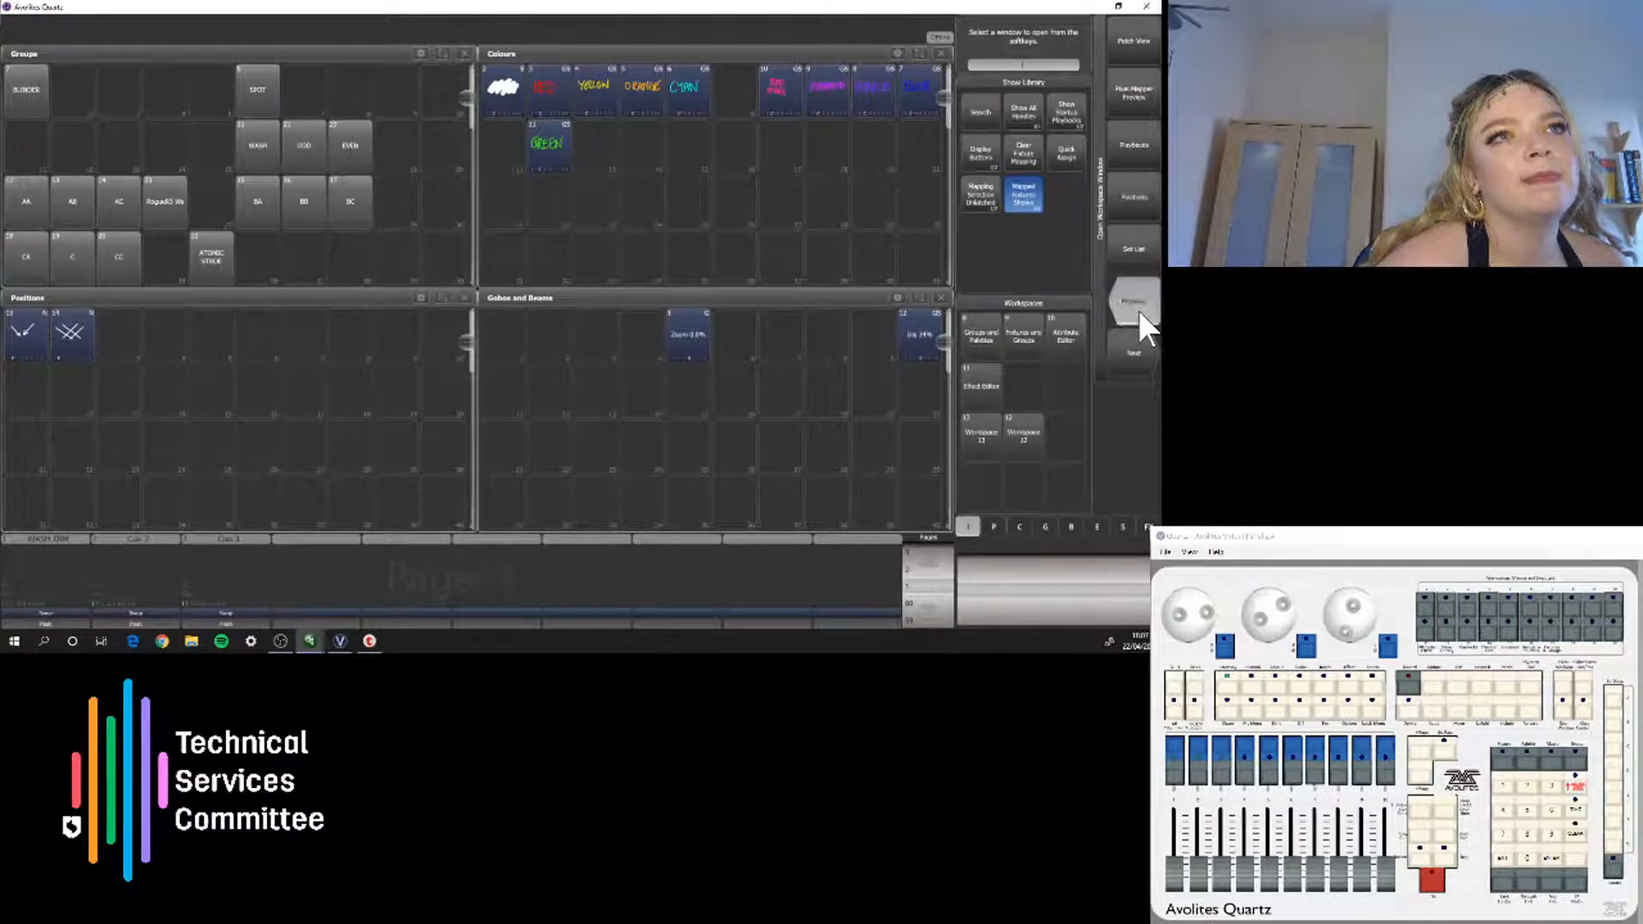
{"action": "left_click", "coordinate": [1137, 307]}
{"action": "left_click", "coordinate": [1134, 356]}
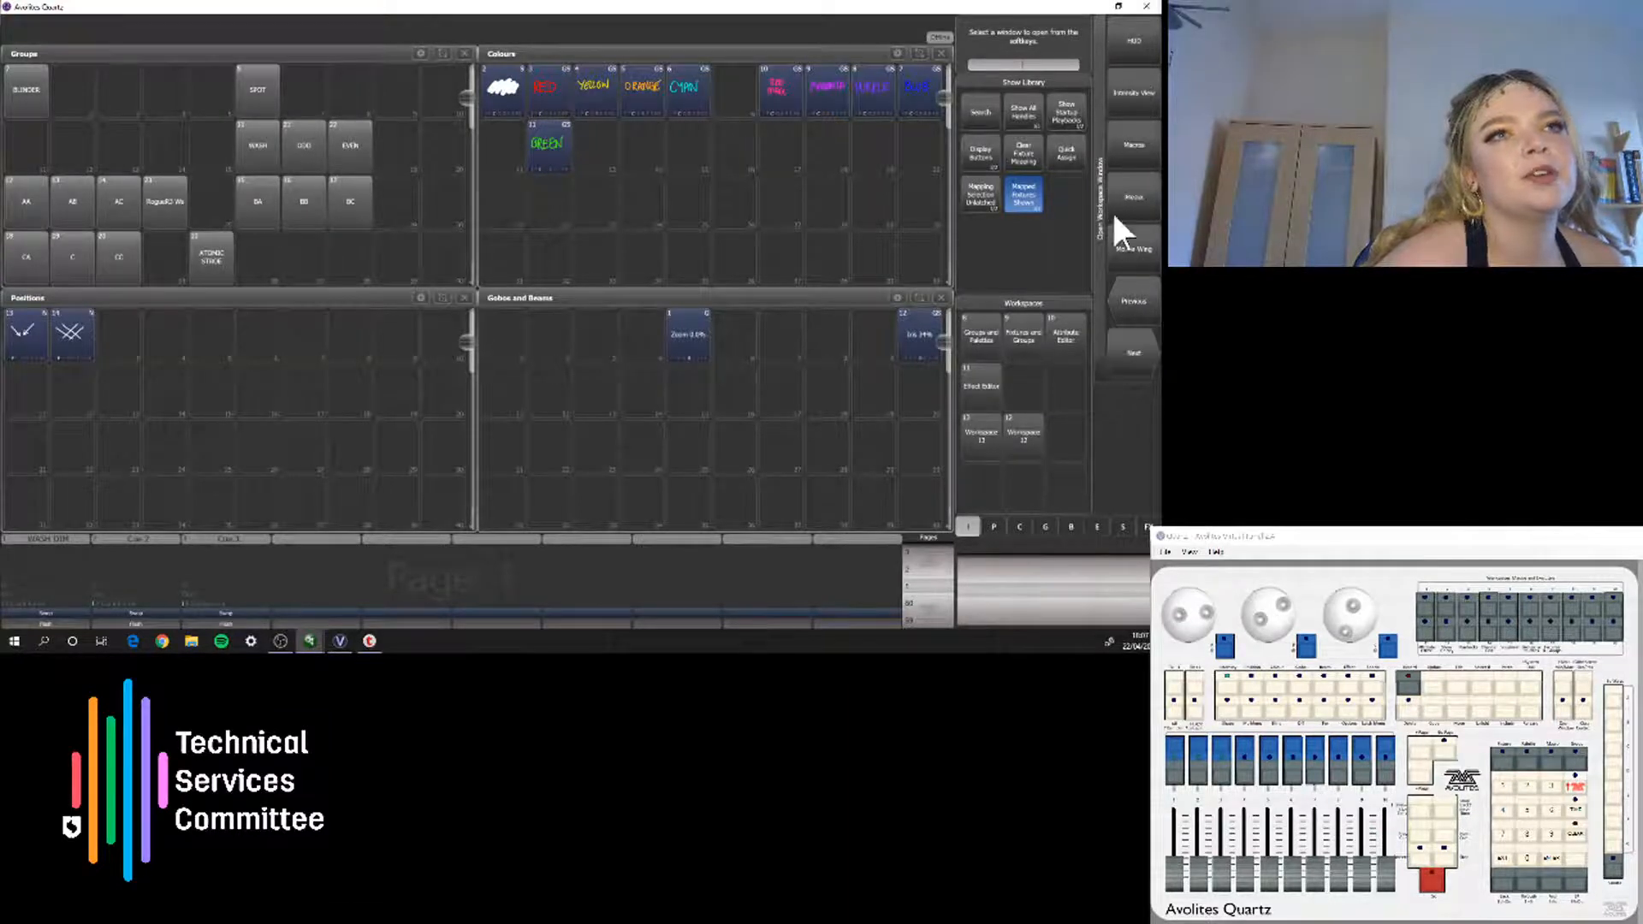
{"action": "left_click", "coordinate": [1128, 147]}
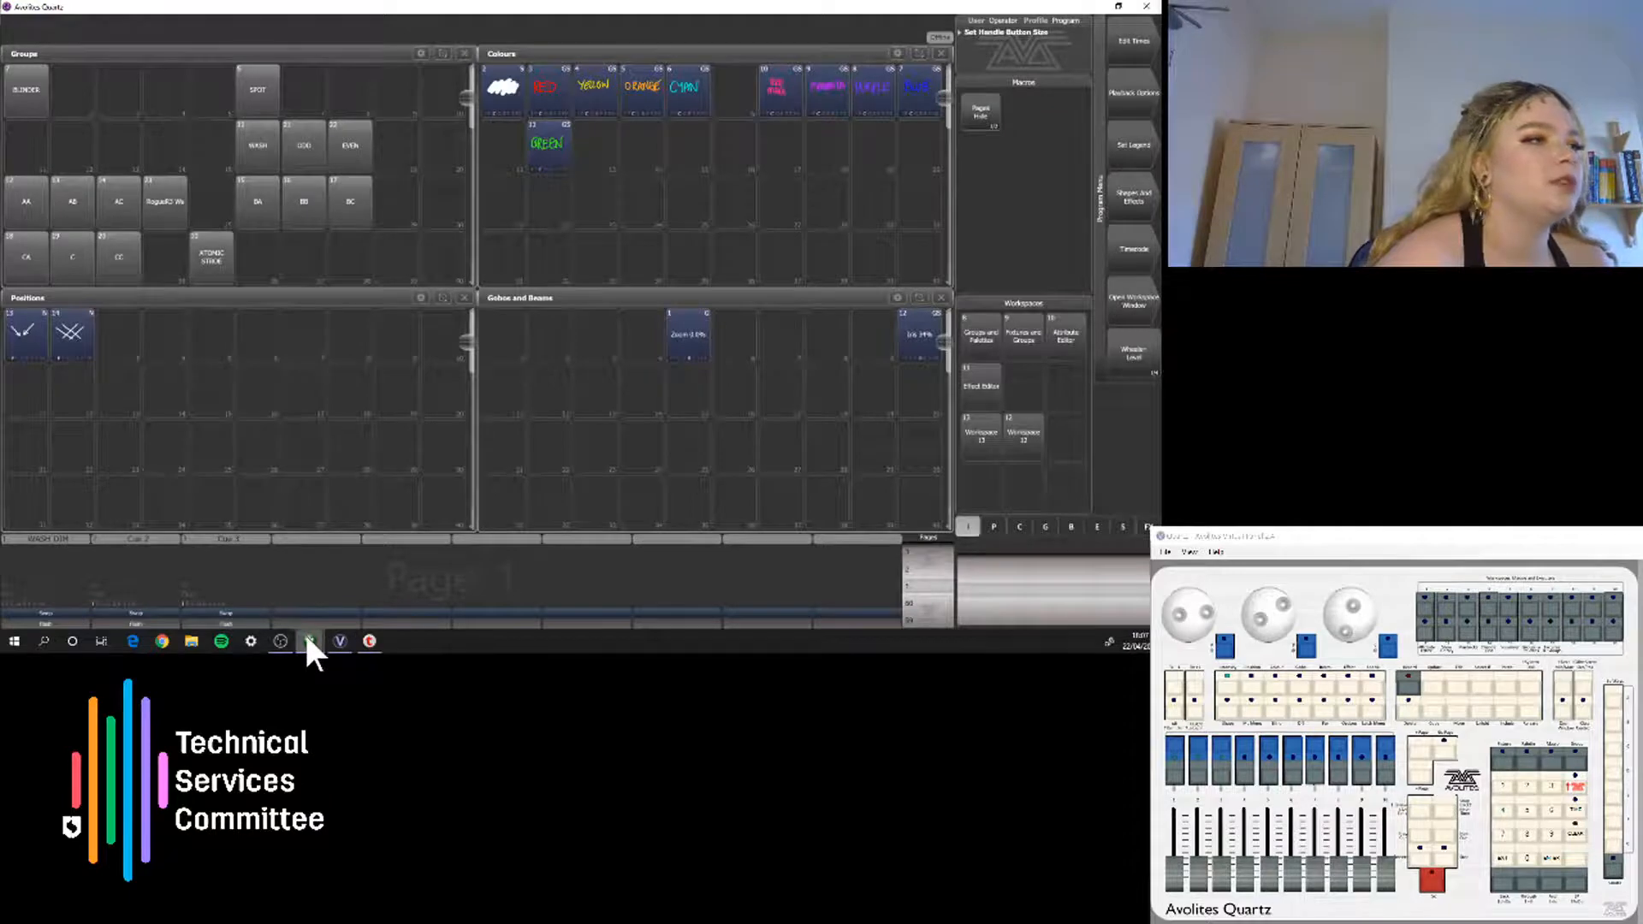
Copy the Large Buttons macro from the library into an empty top-row cell of the Macros window
{"action": "mouse_move", "coordinate": [305, 630]}
{"action": "left_click", "coordinate": [254, 578]}
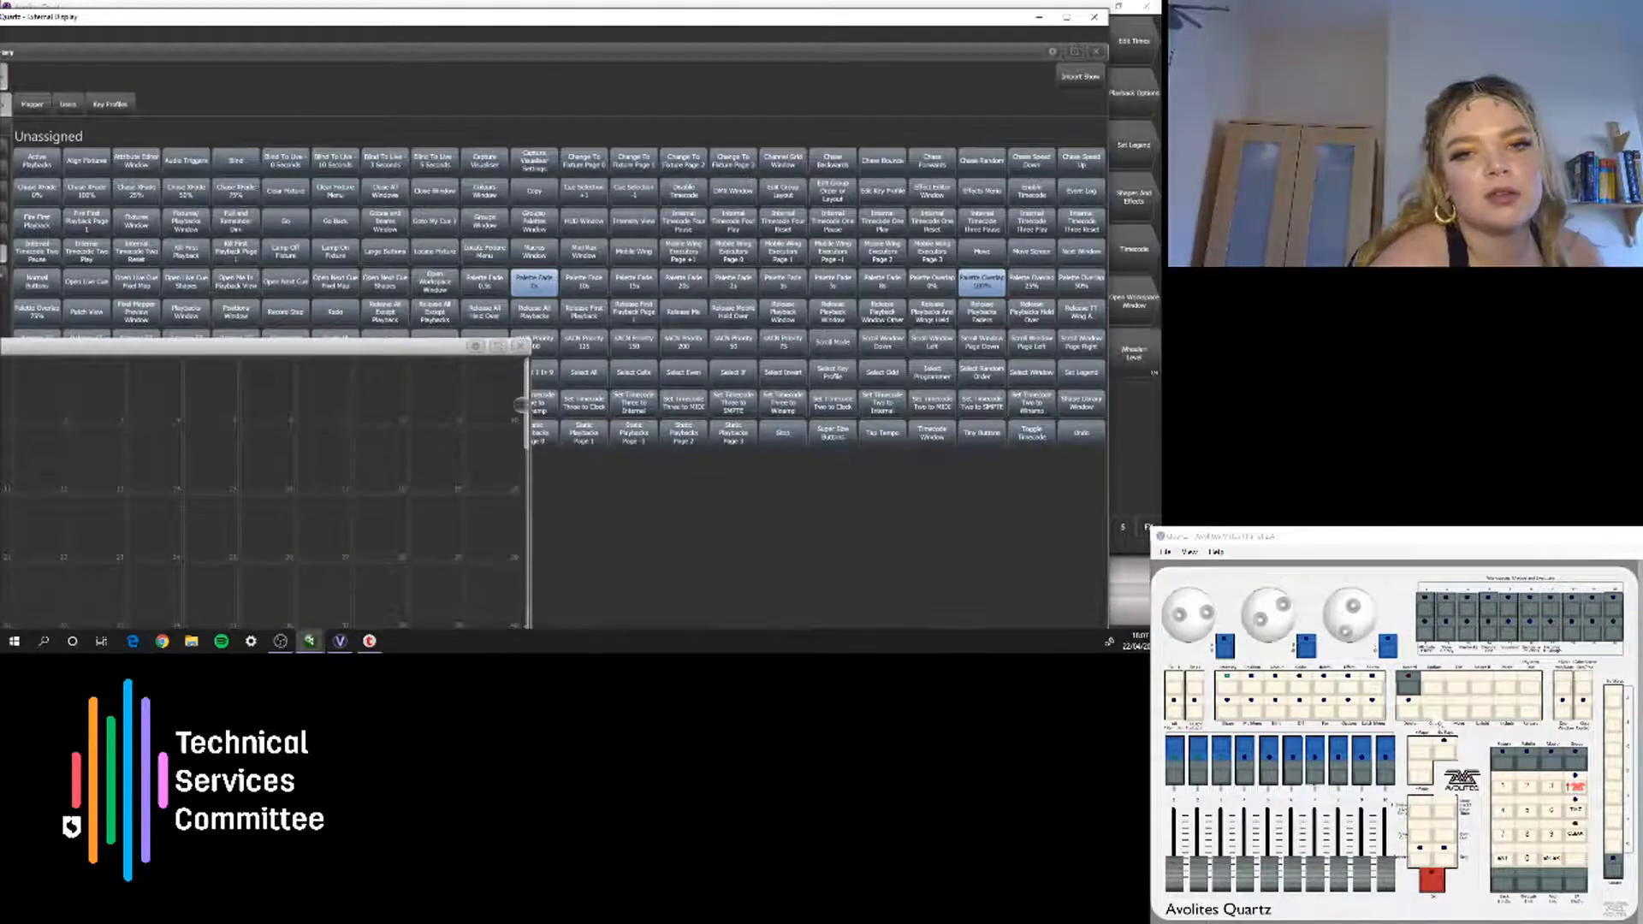
{"action": "left_click", "coordinate": [1427, 712]}
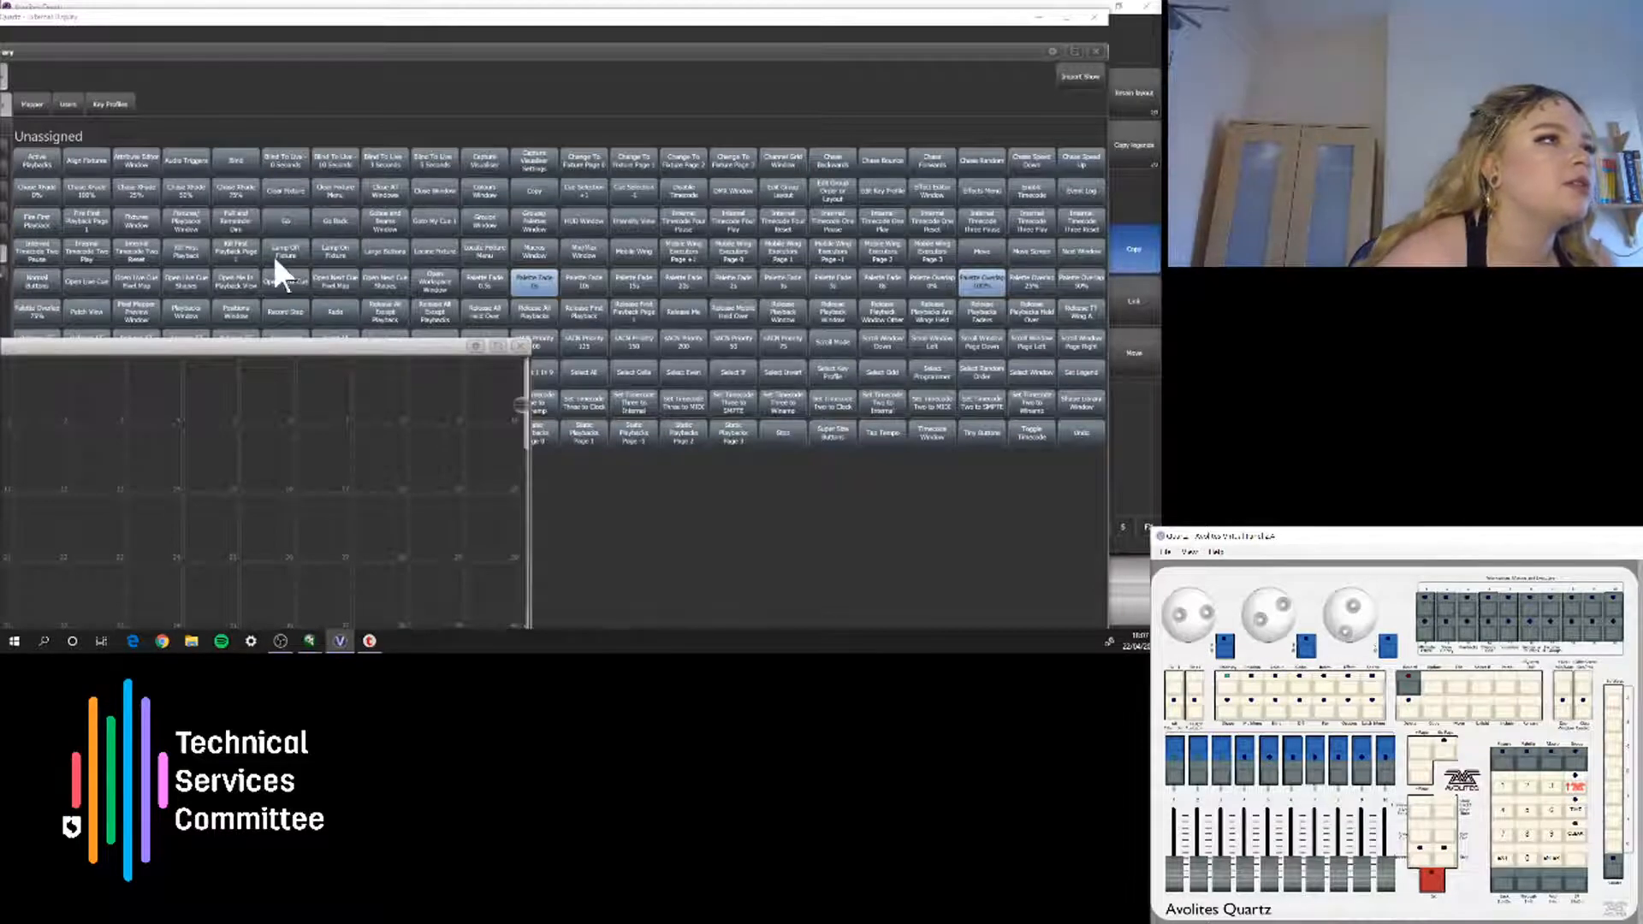
{"action": "left_click", "coordinate": [388, 250]}
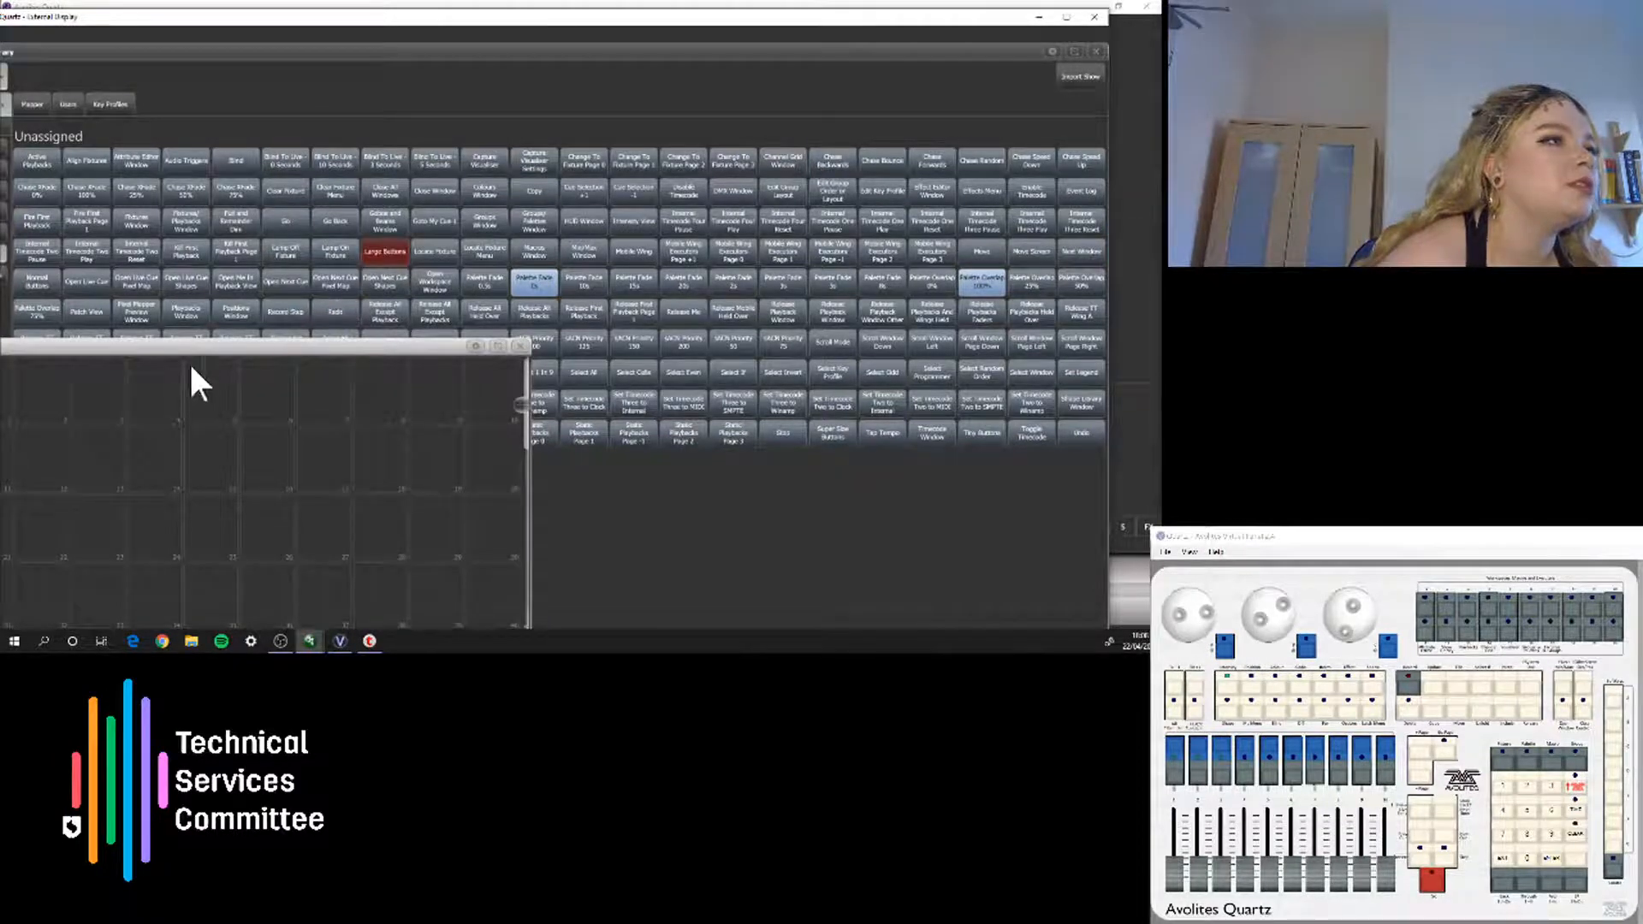
{"action": "left_click", "coordinate": [157, 390]}
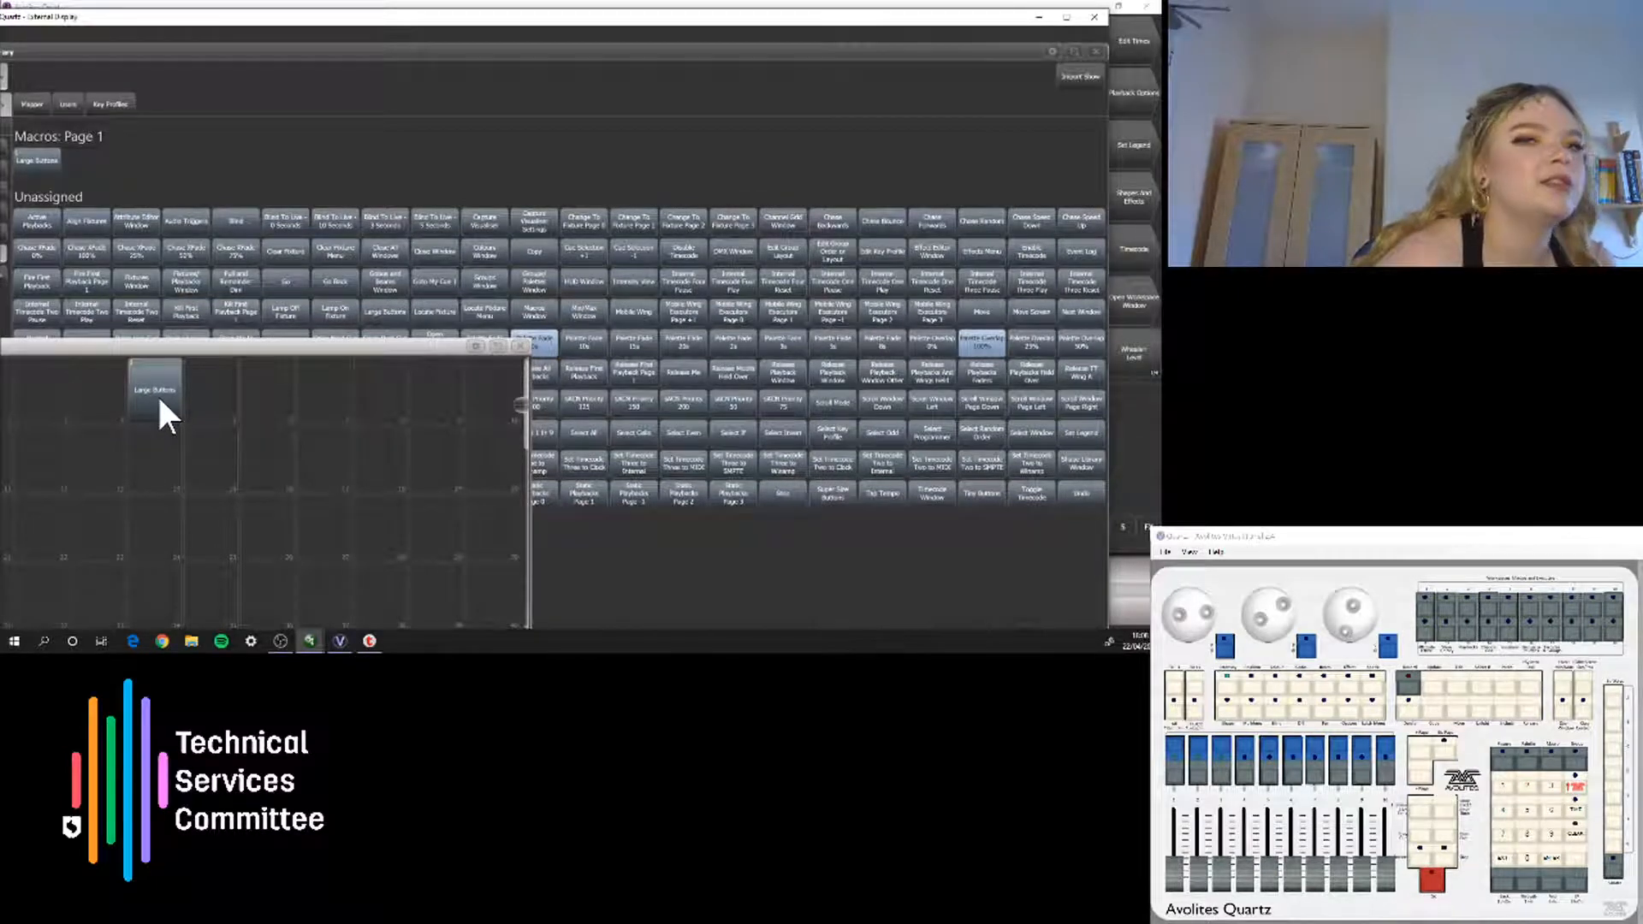
{"action": "left_click", "coordinate": [1094, 17]}
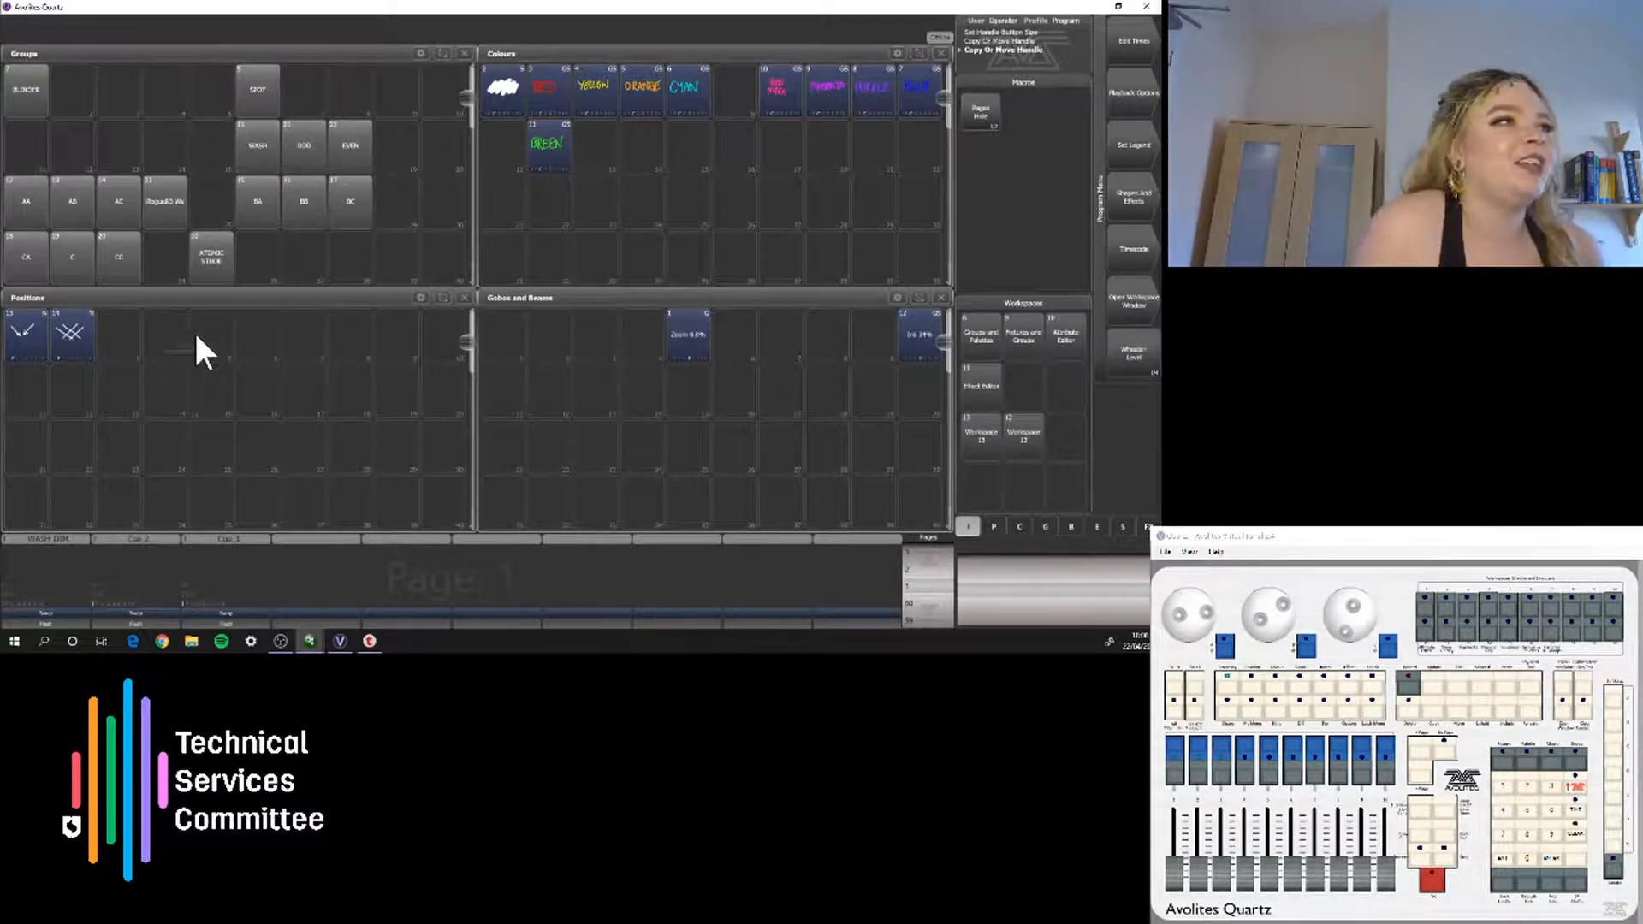
Shrink the Groups and Positions windows to three layout grid columns wide, with the neighbouring windows resizing to match
{"action": "left_click", "coordinate": [442, 55]}
{"action": "left_click_drag", "start_coordinate": [459, 265], "coordinate": [240, 285]}
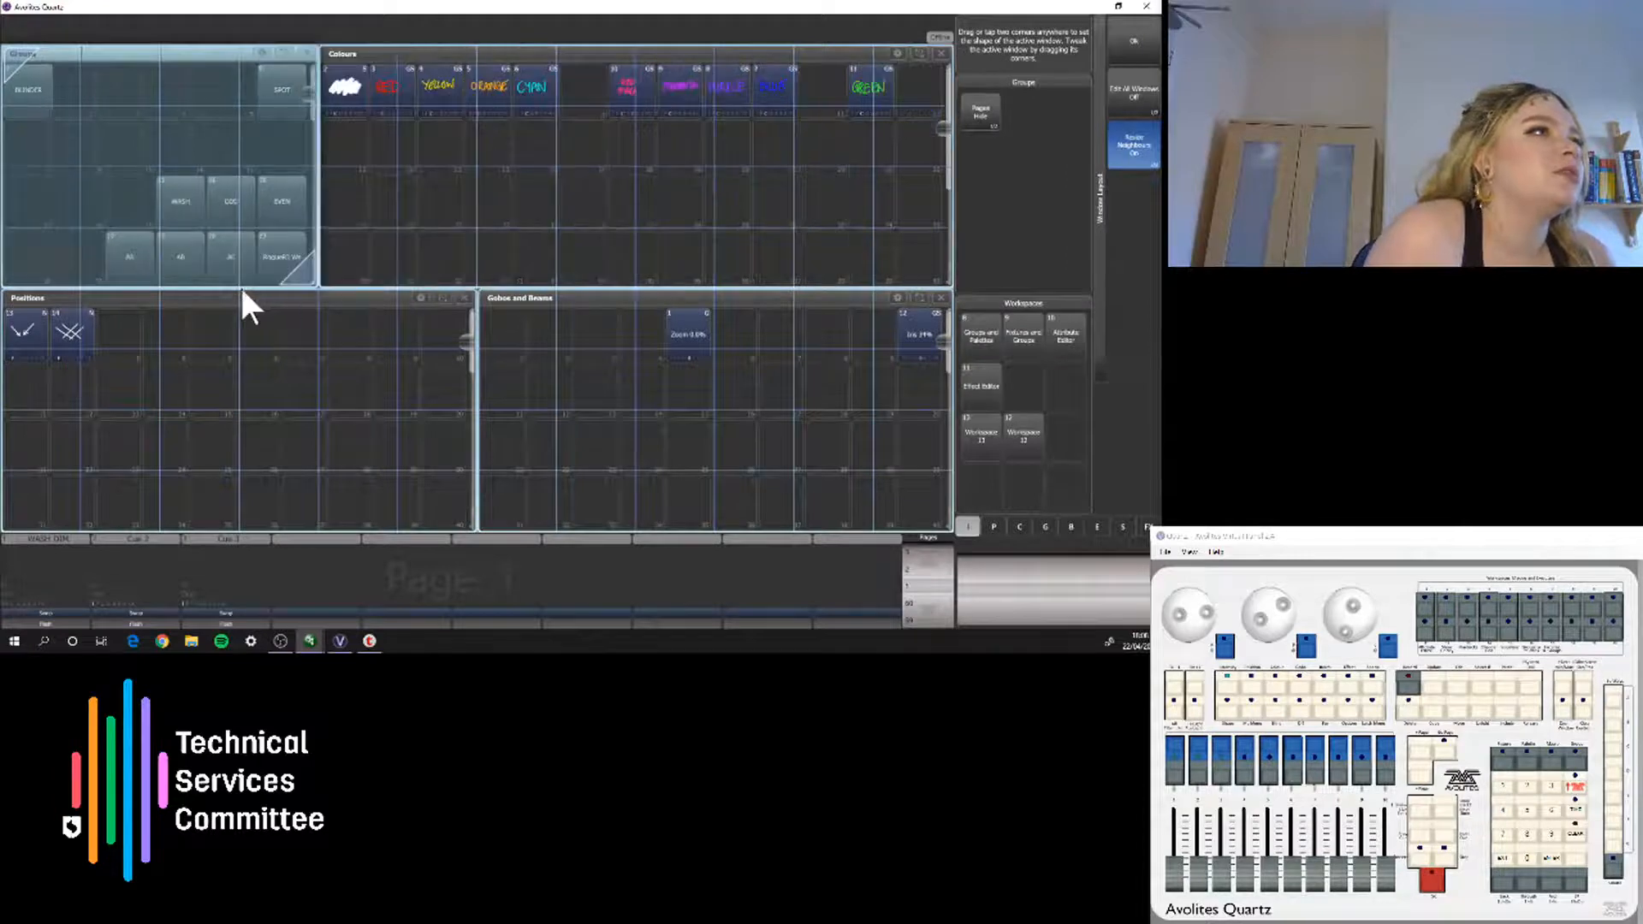
{"action": "left_click", "coordinate": [434, 294]}
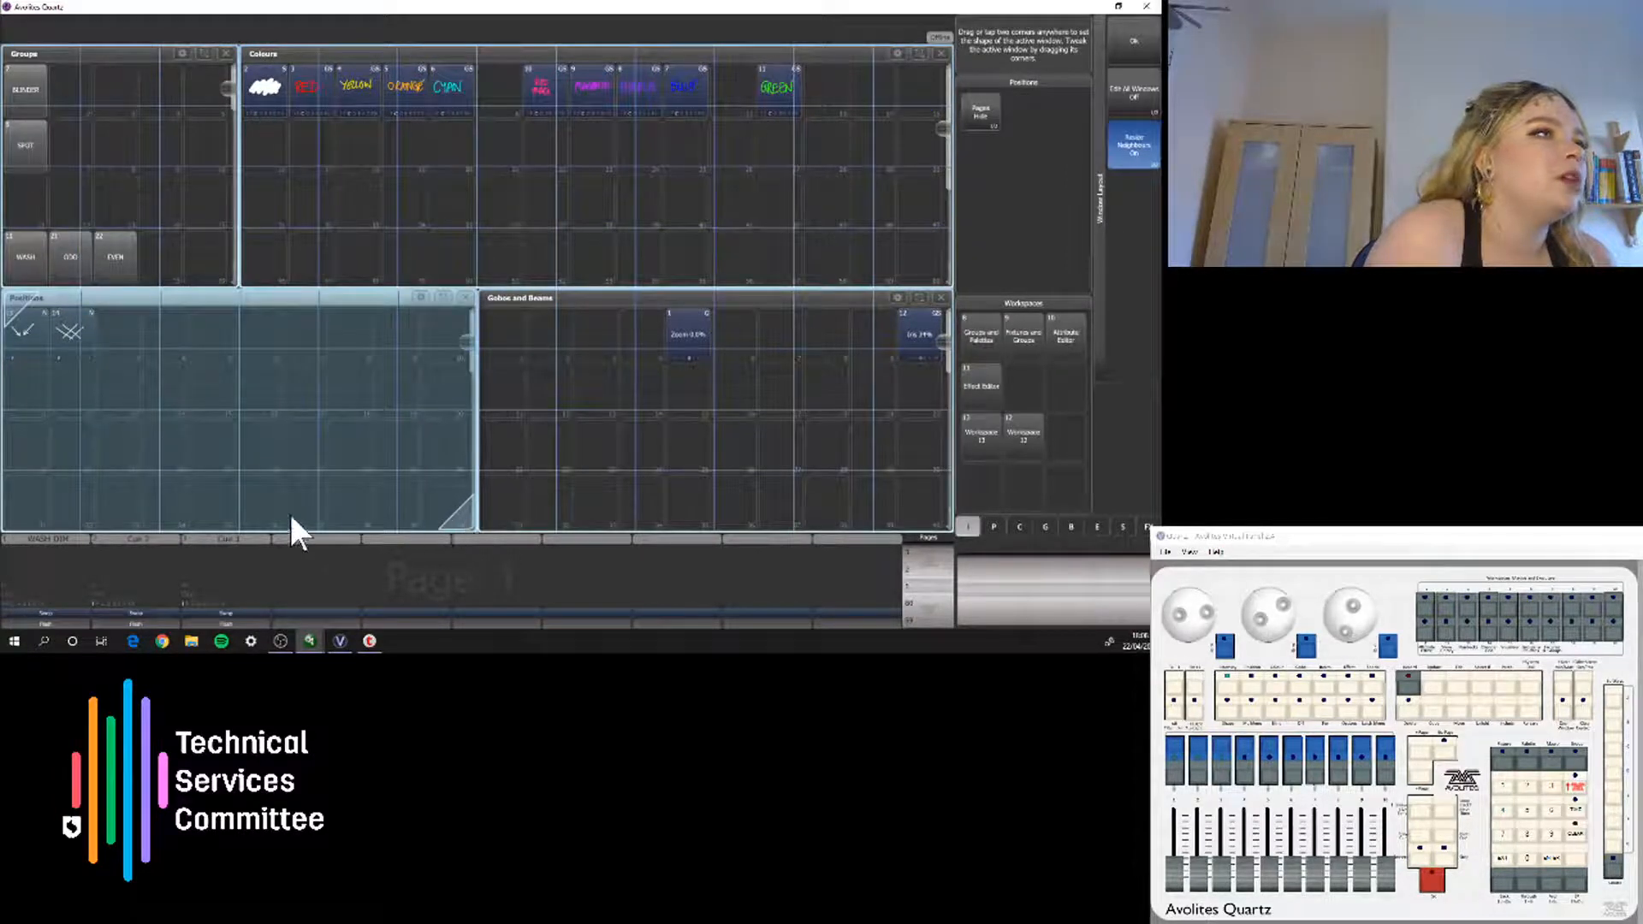
{"action": "left_click_drag", "start_coordinate": [290, 515], "coordinate": [224, 501]}
Shrink the Gobos and Beams and Colours windows to three grid columns wide, freeing the remaining half of the workspace
{"action": "left_click", "coordinate": [820, 291]}
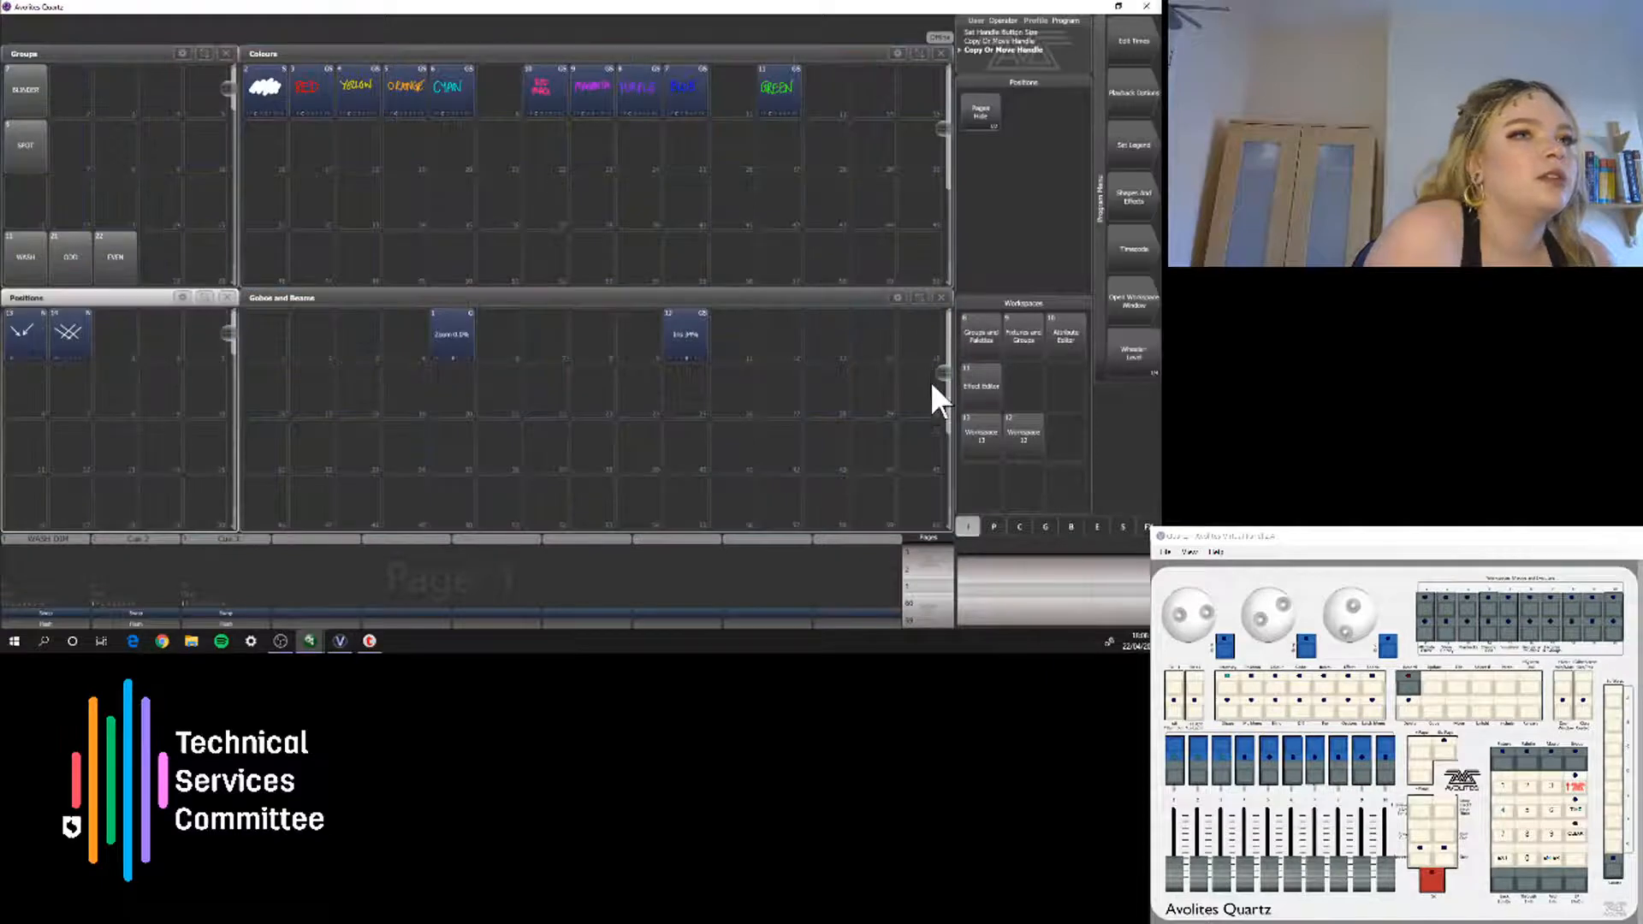
{"action": "left_click_drag", "start_coordinate": [939, 520], "coordinate": [471, 509]}
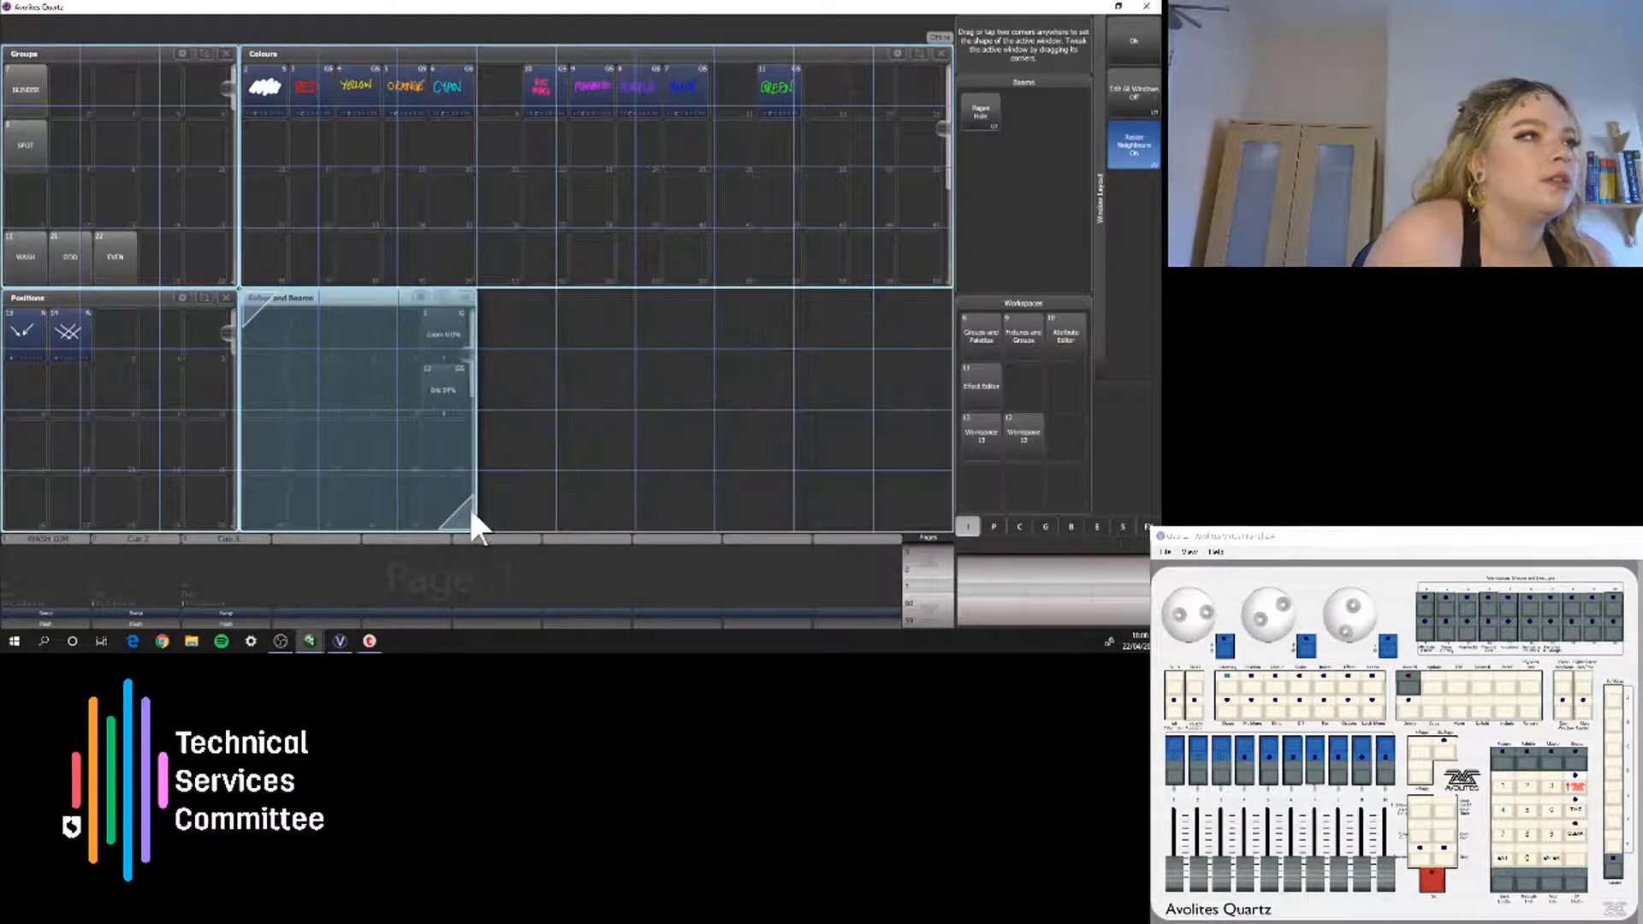
{"action": "left_click", "coordinate": [912, 56]}
{"action": "left_click_drag", "start_coordinate": [944, 279], "coordinate": [481, 288]}
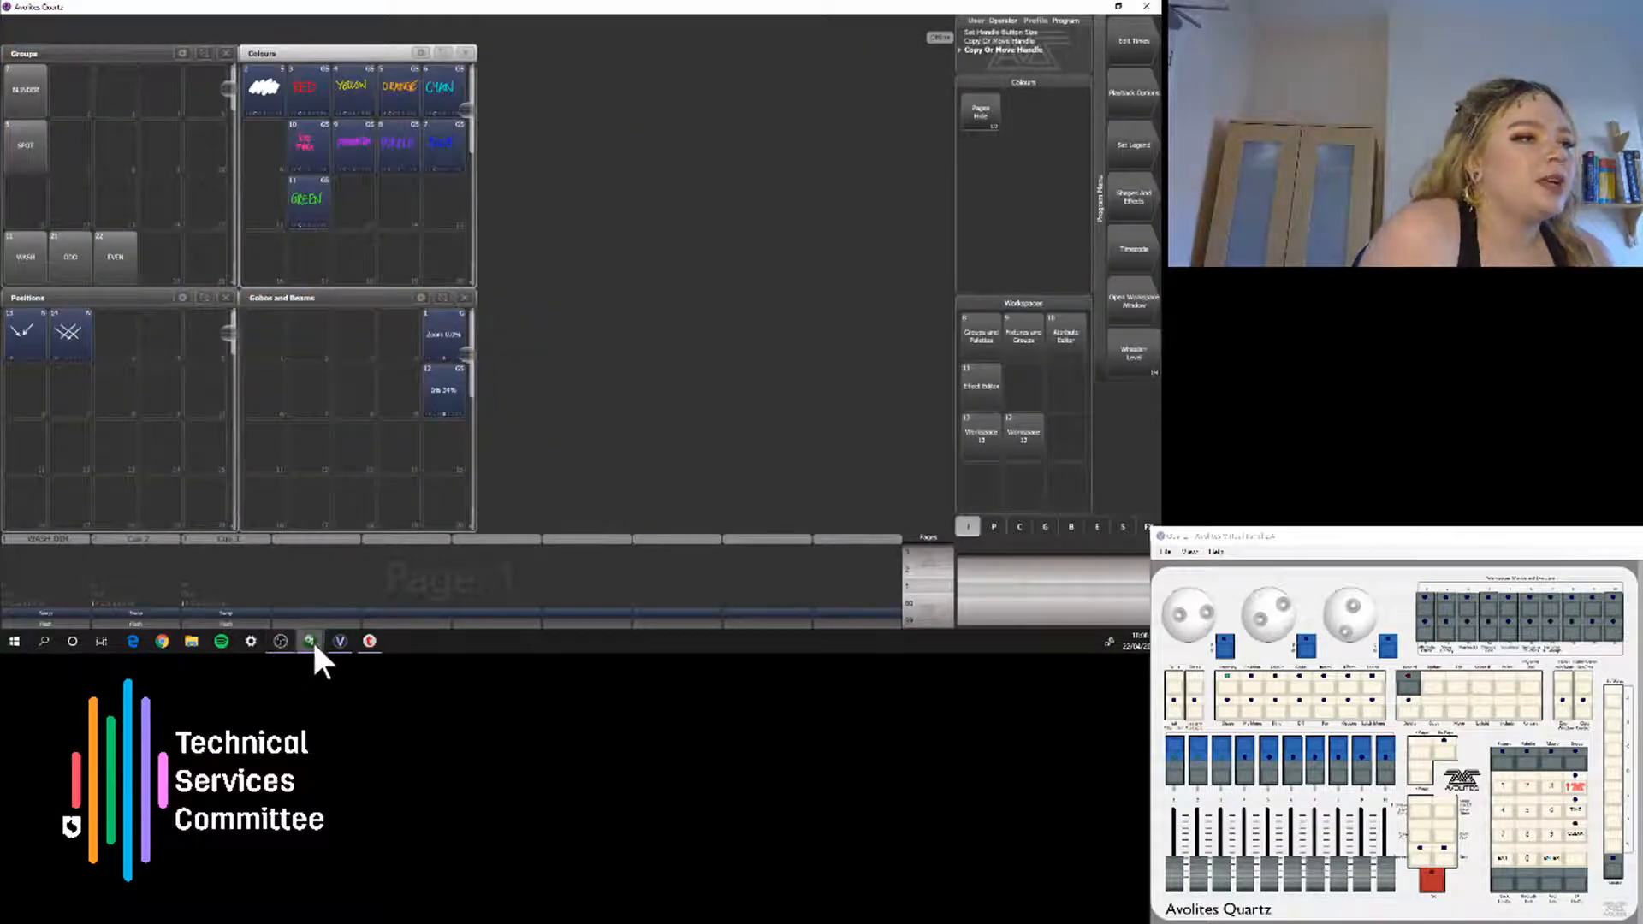
Close the Show Library and Macros windows on the external display
{"action": "mouse_move", "coordinate": [311, 638]}
{"action": "left_click", "coordinate": [270, 598]}
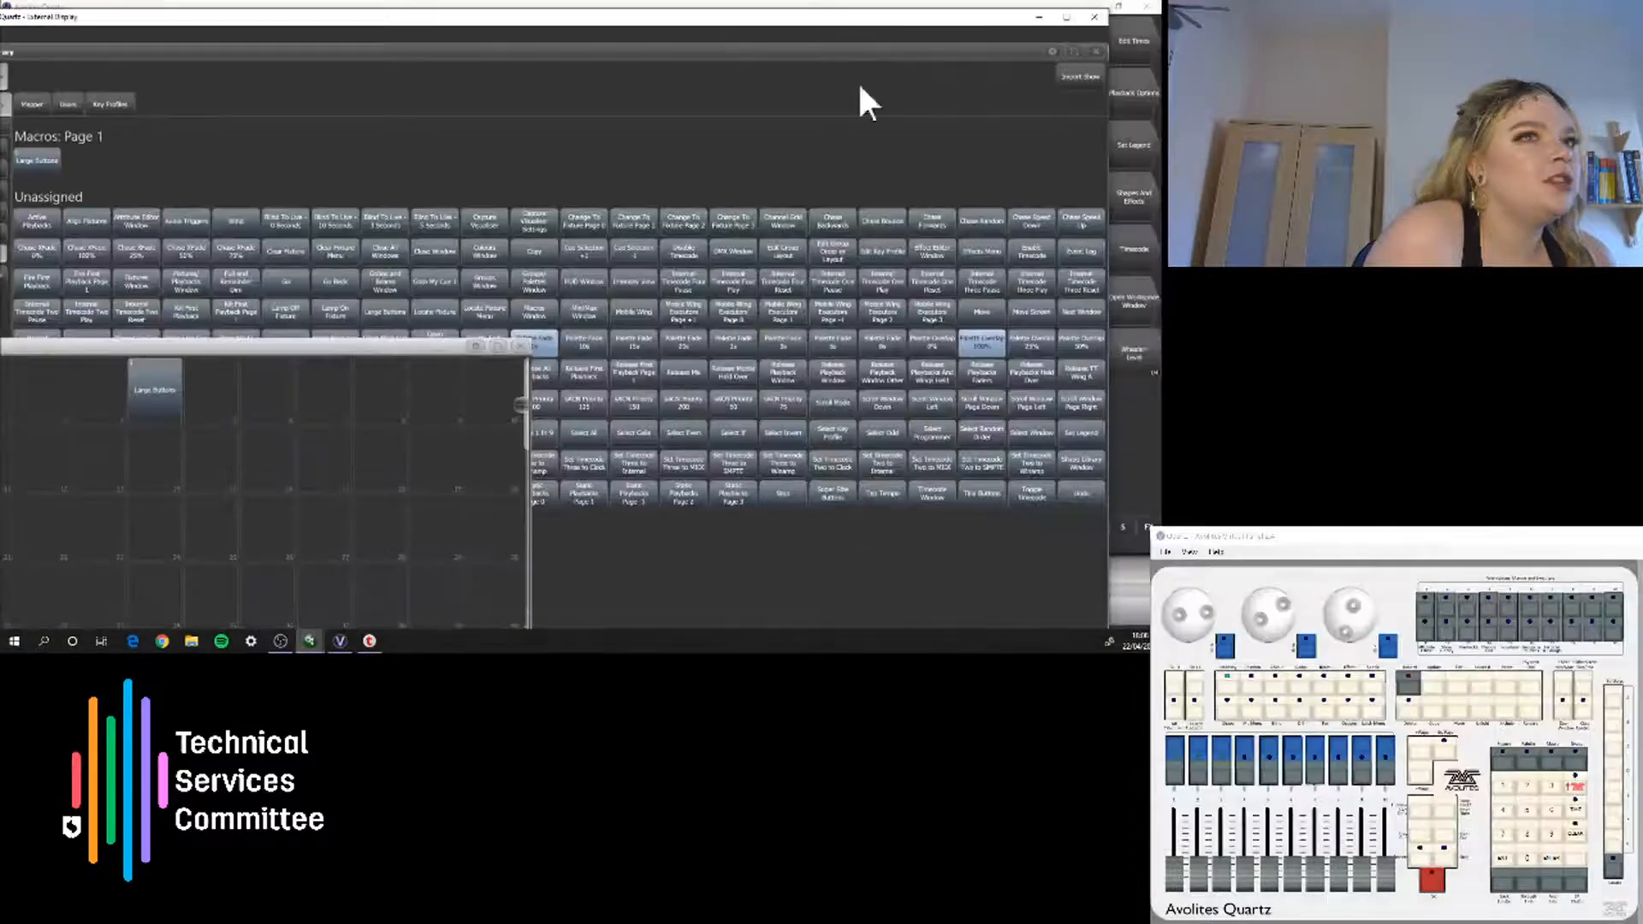
{"action": "left_click", "coordinate": [1096, 51]}
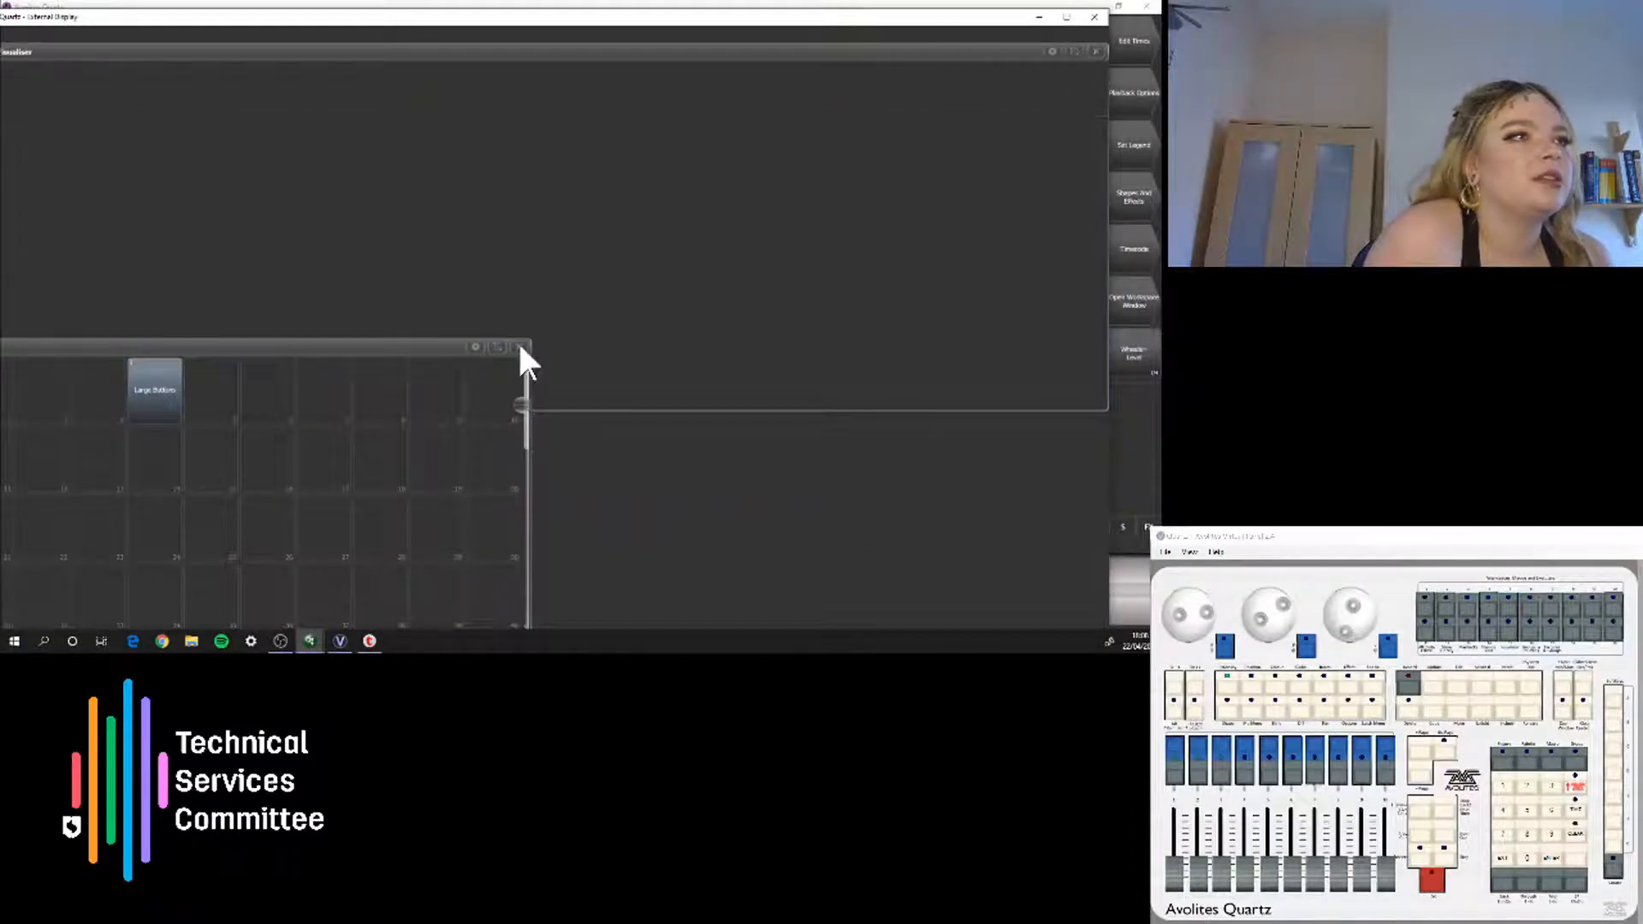
{"action": "left_click", "coordinate": [520, 347]}
Move the Capture Visualiser window to the main display and size it to fill the empty half of the workspace
{"action": "left_click", "coordinate": [1073, 50]}
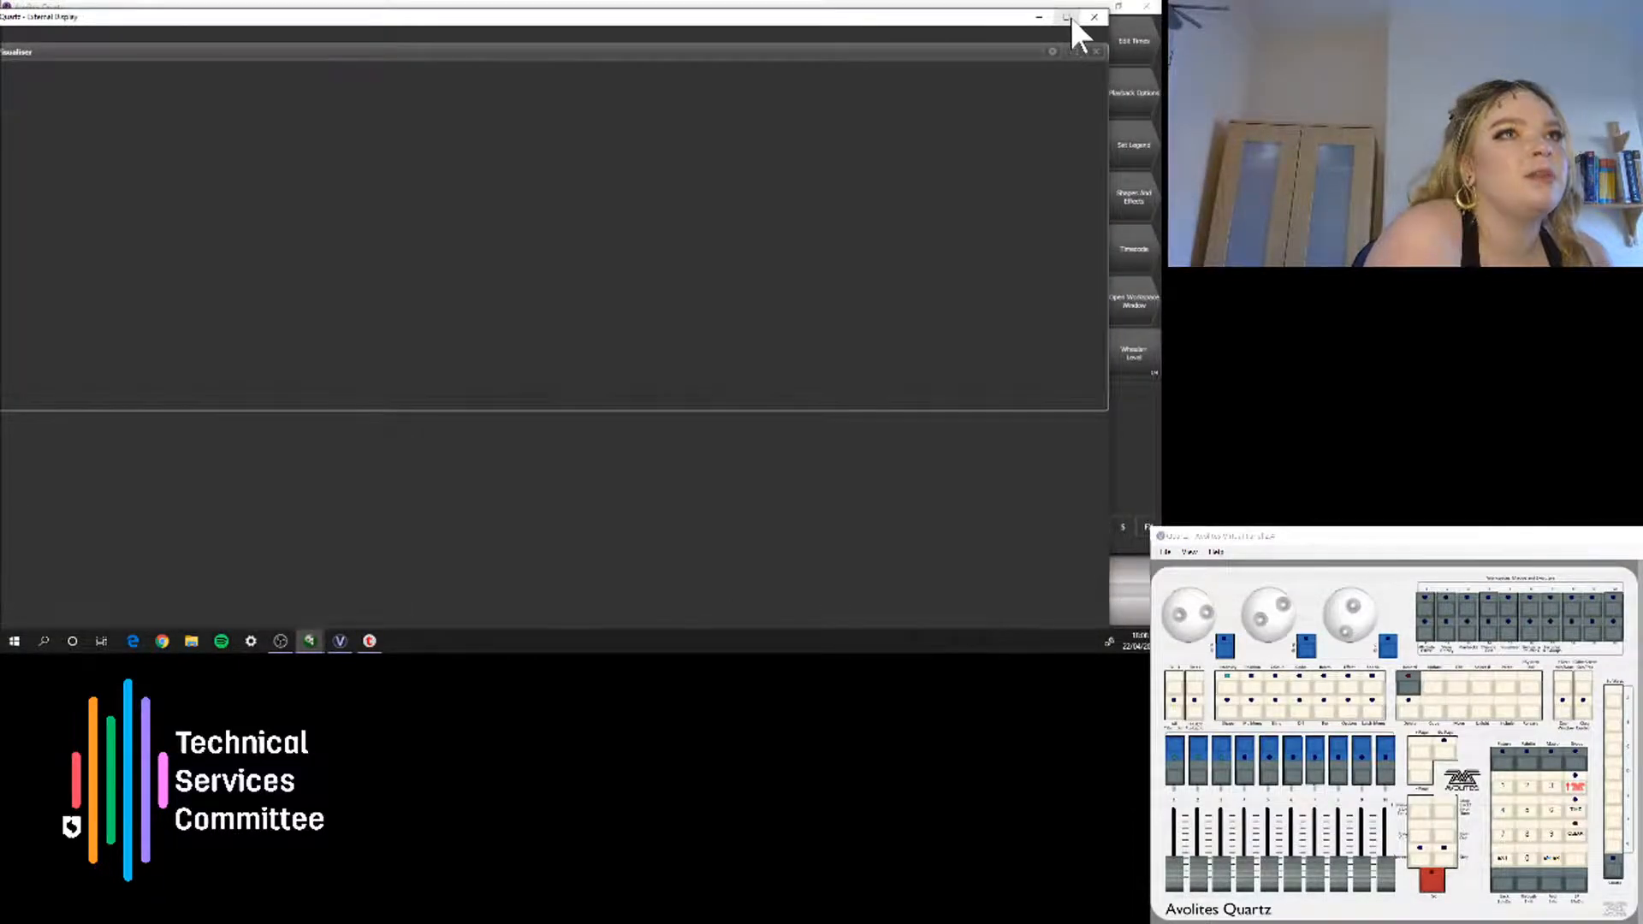
{"action": "left_click", "coordinate": [1043, 17]}
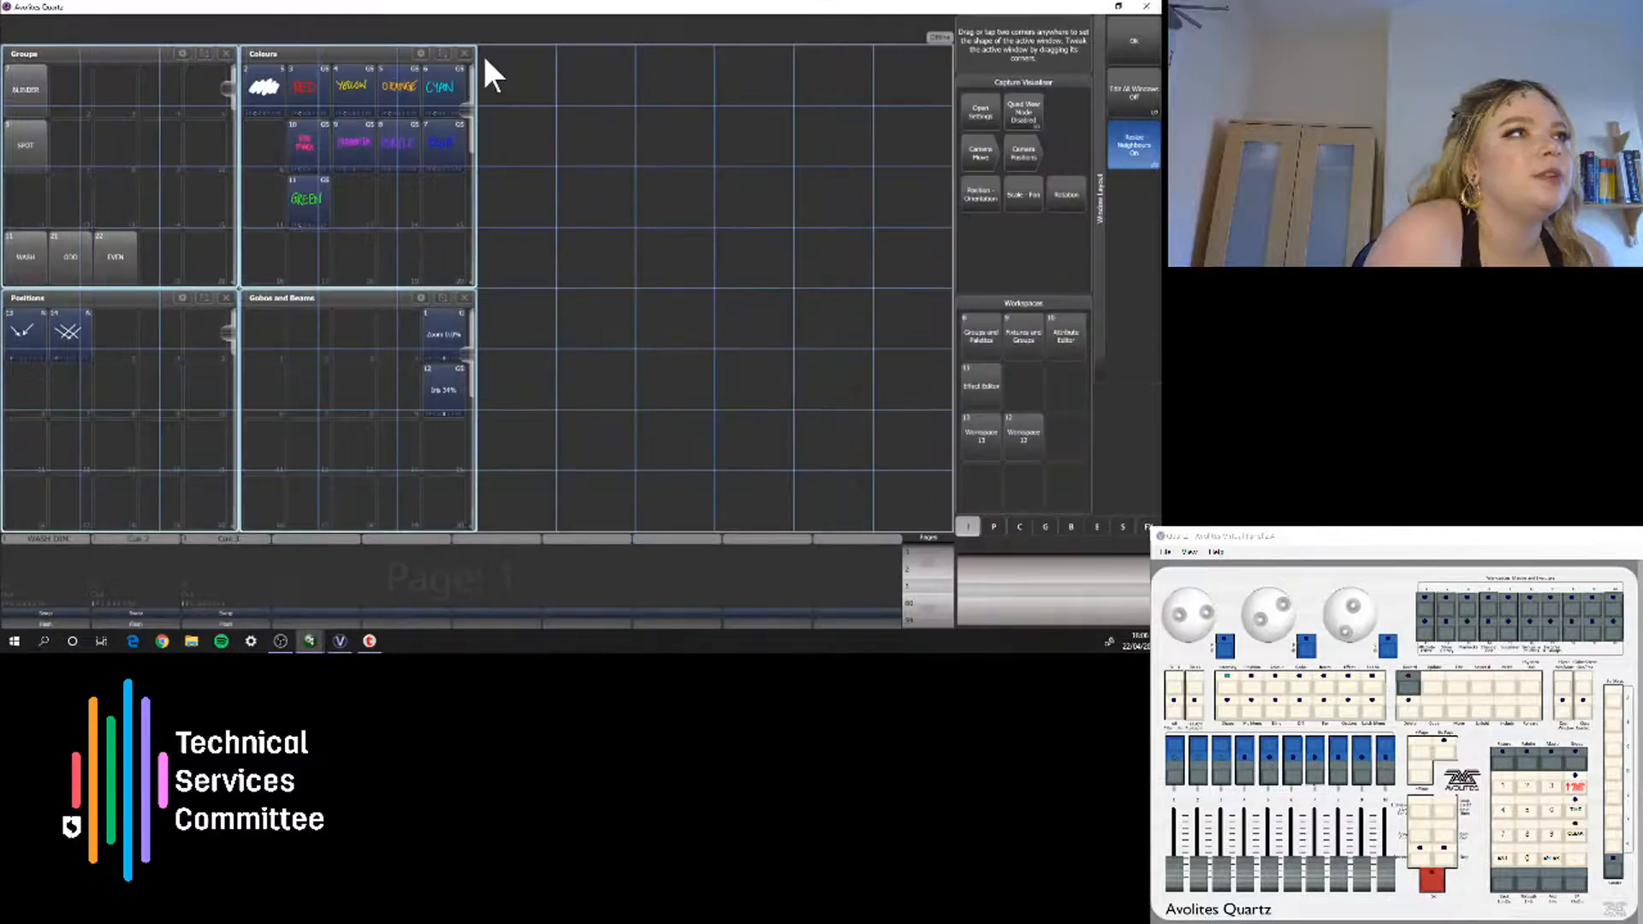
{"action": "left_click_drag", "start_coordinate": [486, 59], "coordinate": [948, 522]}
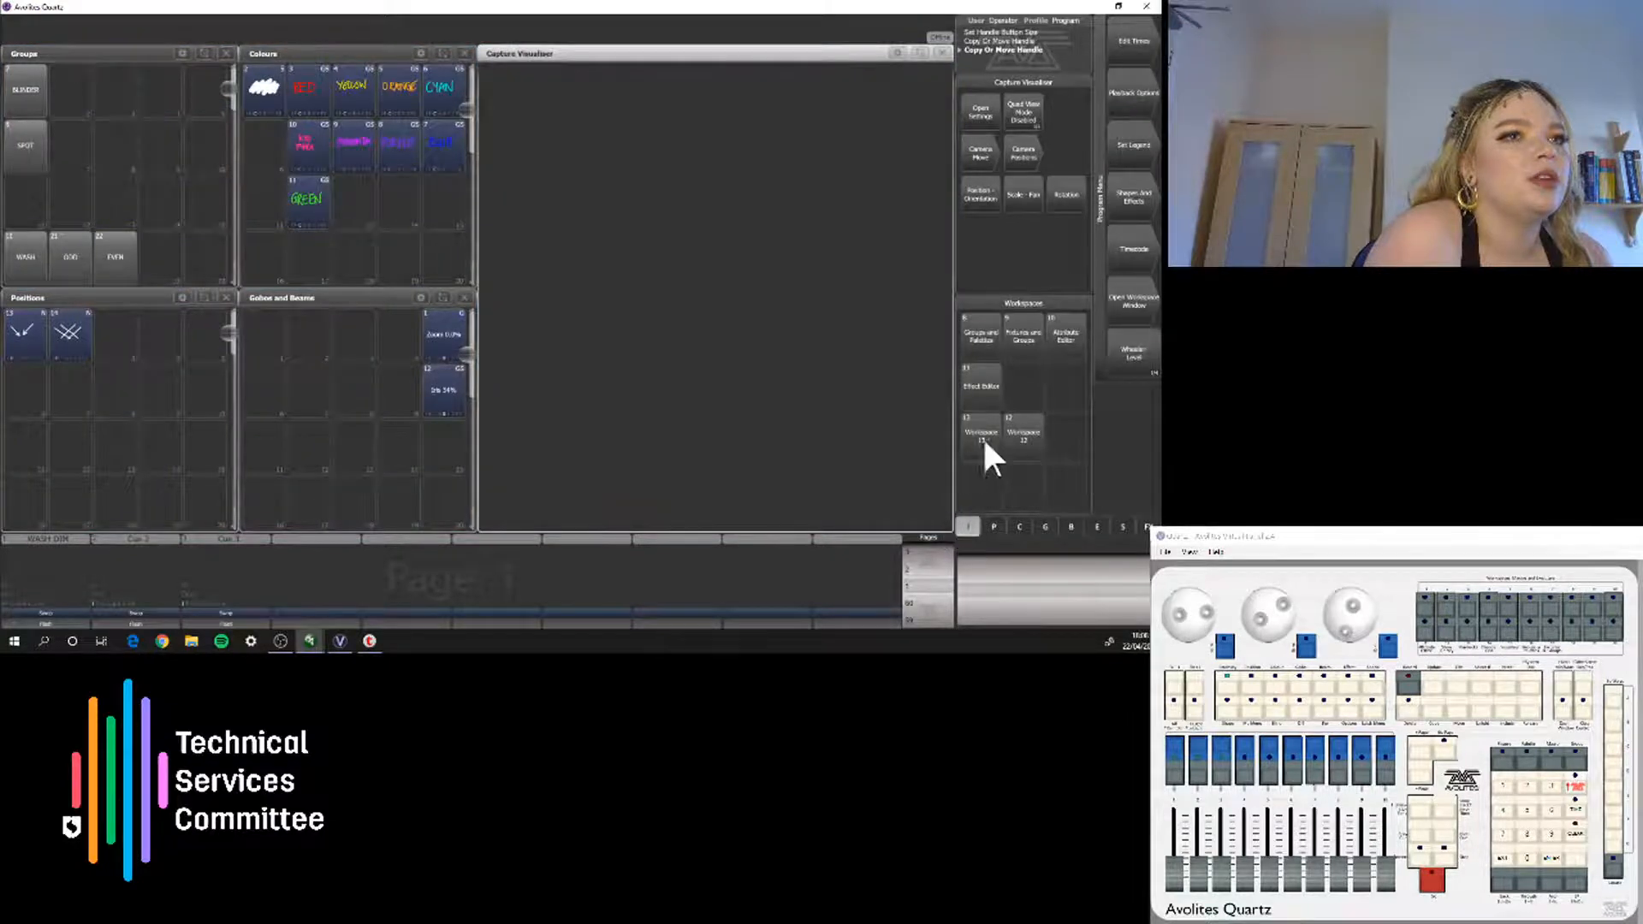
Bring up the Capture Visualiser Settings window, move it to the main display and size it to cover the Gobos and Beams area
{"action": "left_click", "coordinate": [1119, 298]}
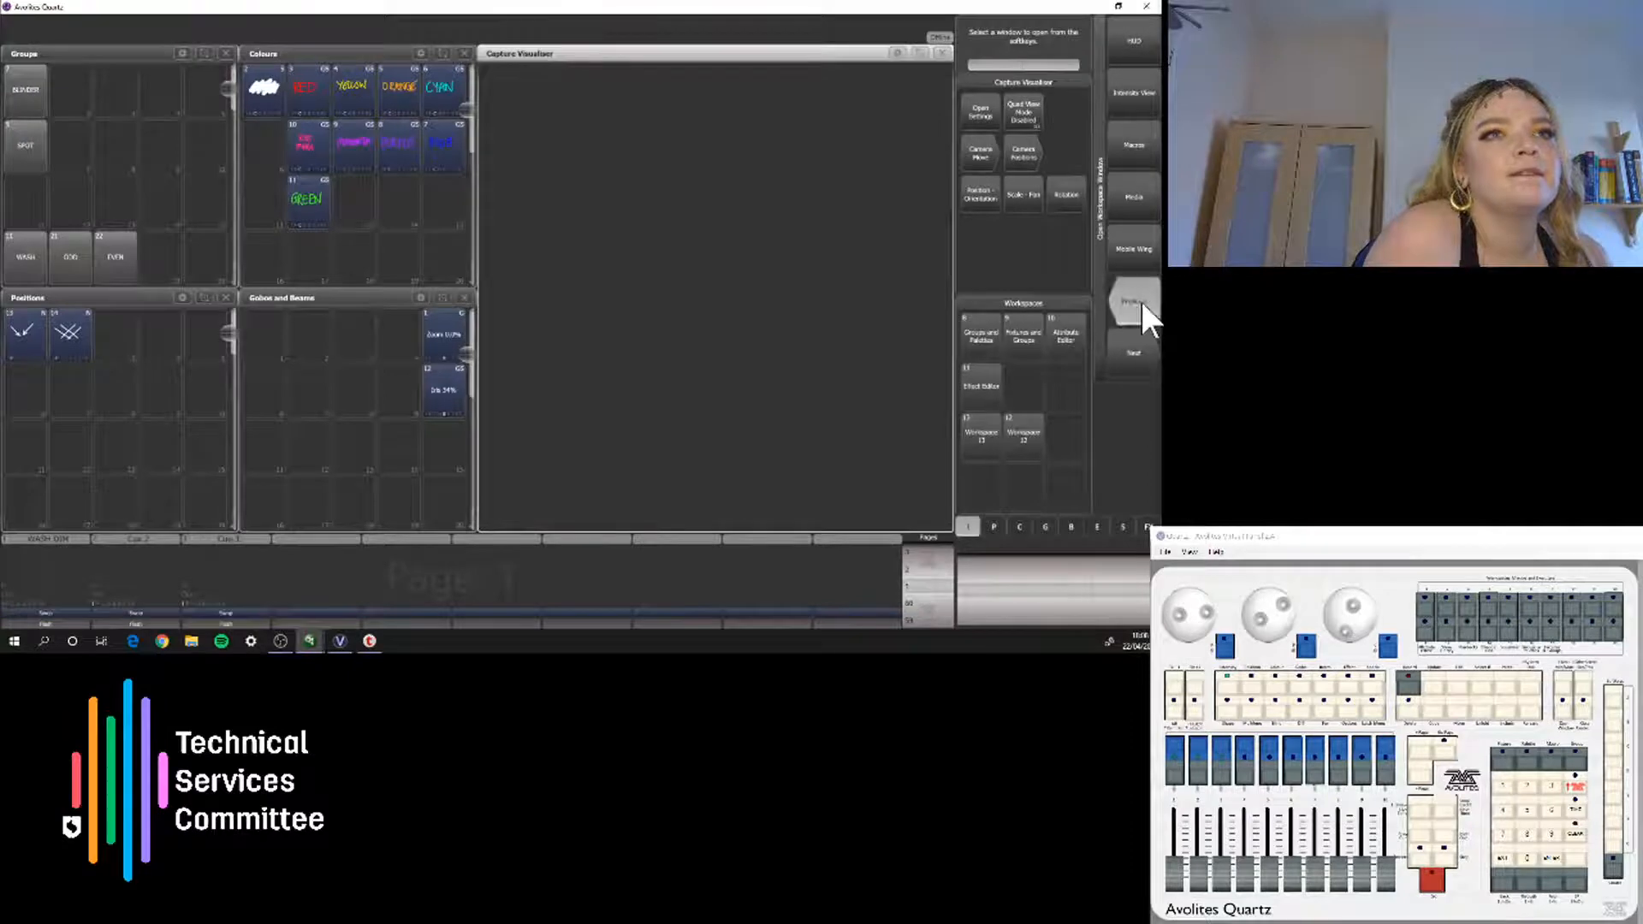
{"action": "left_click", "coordinate": [1142, 301]}
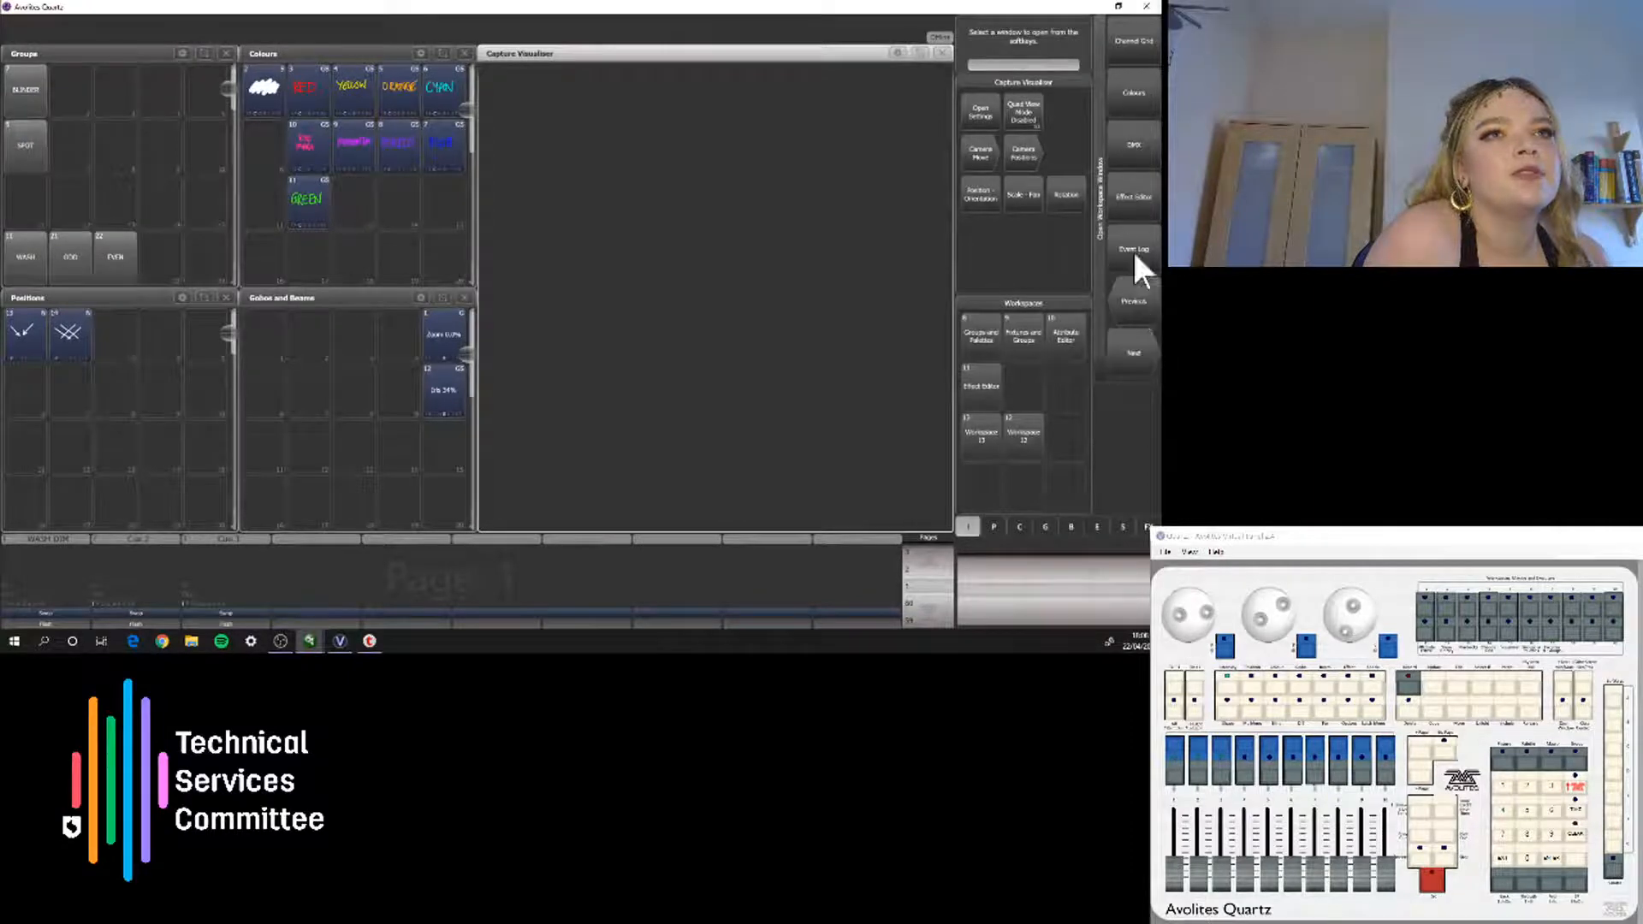
{"action": "left_click", "coordinate": [276, 322]}
{"action": "mouse_move", "coordinate": [312, 639]}
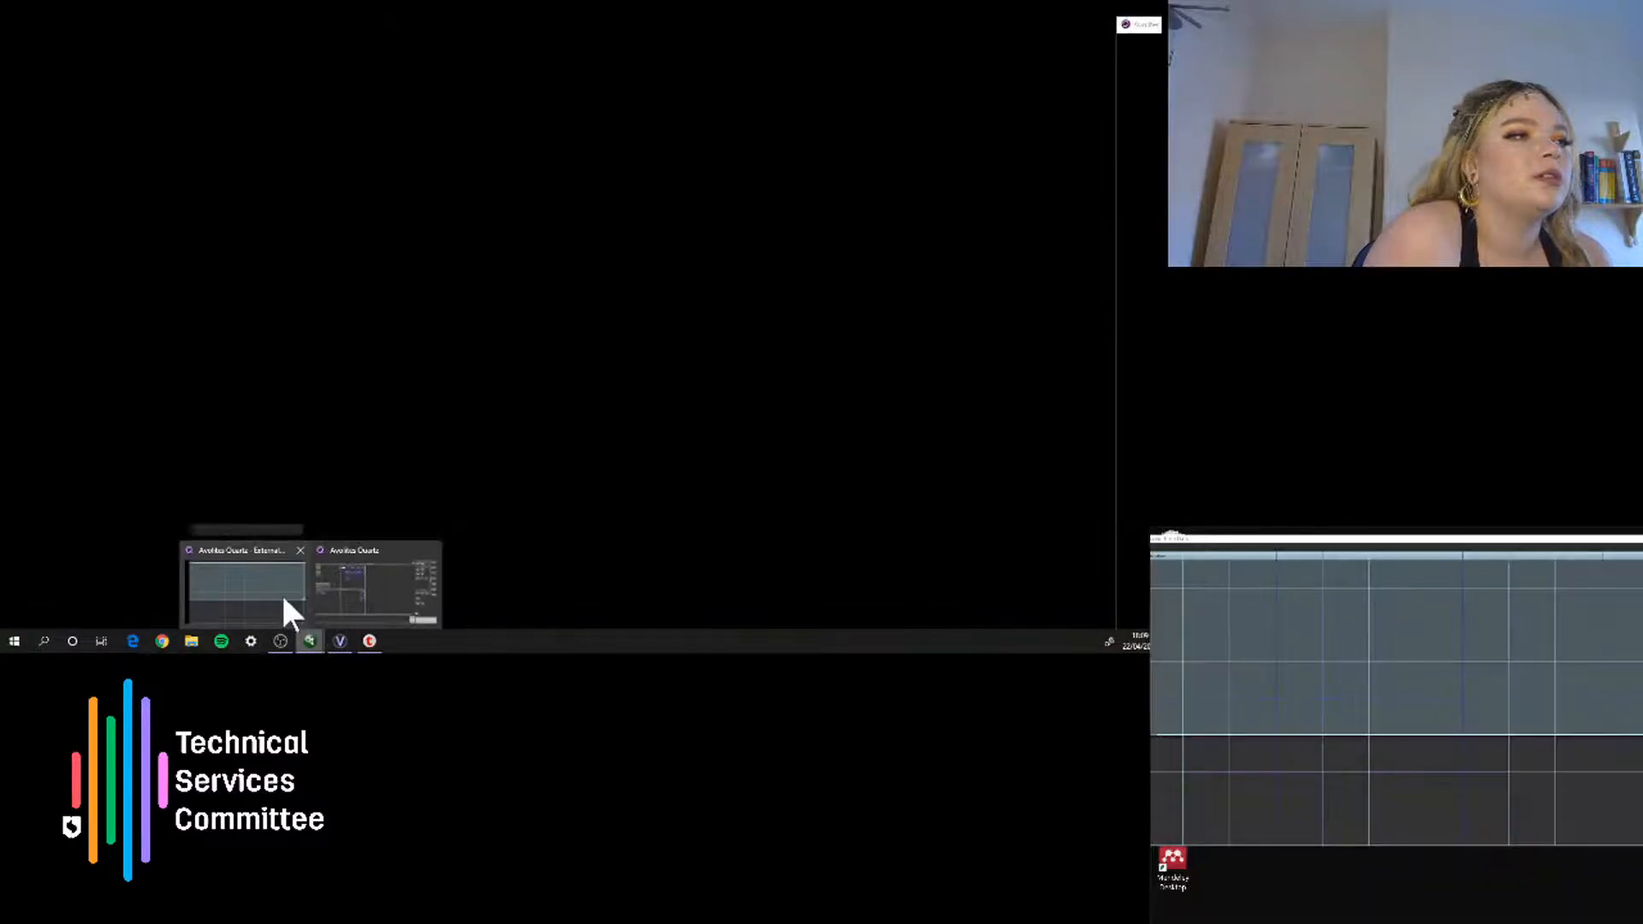
{"action": "left_click", "coordinate": [281, 593]}
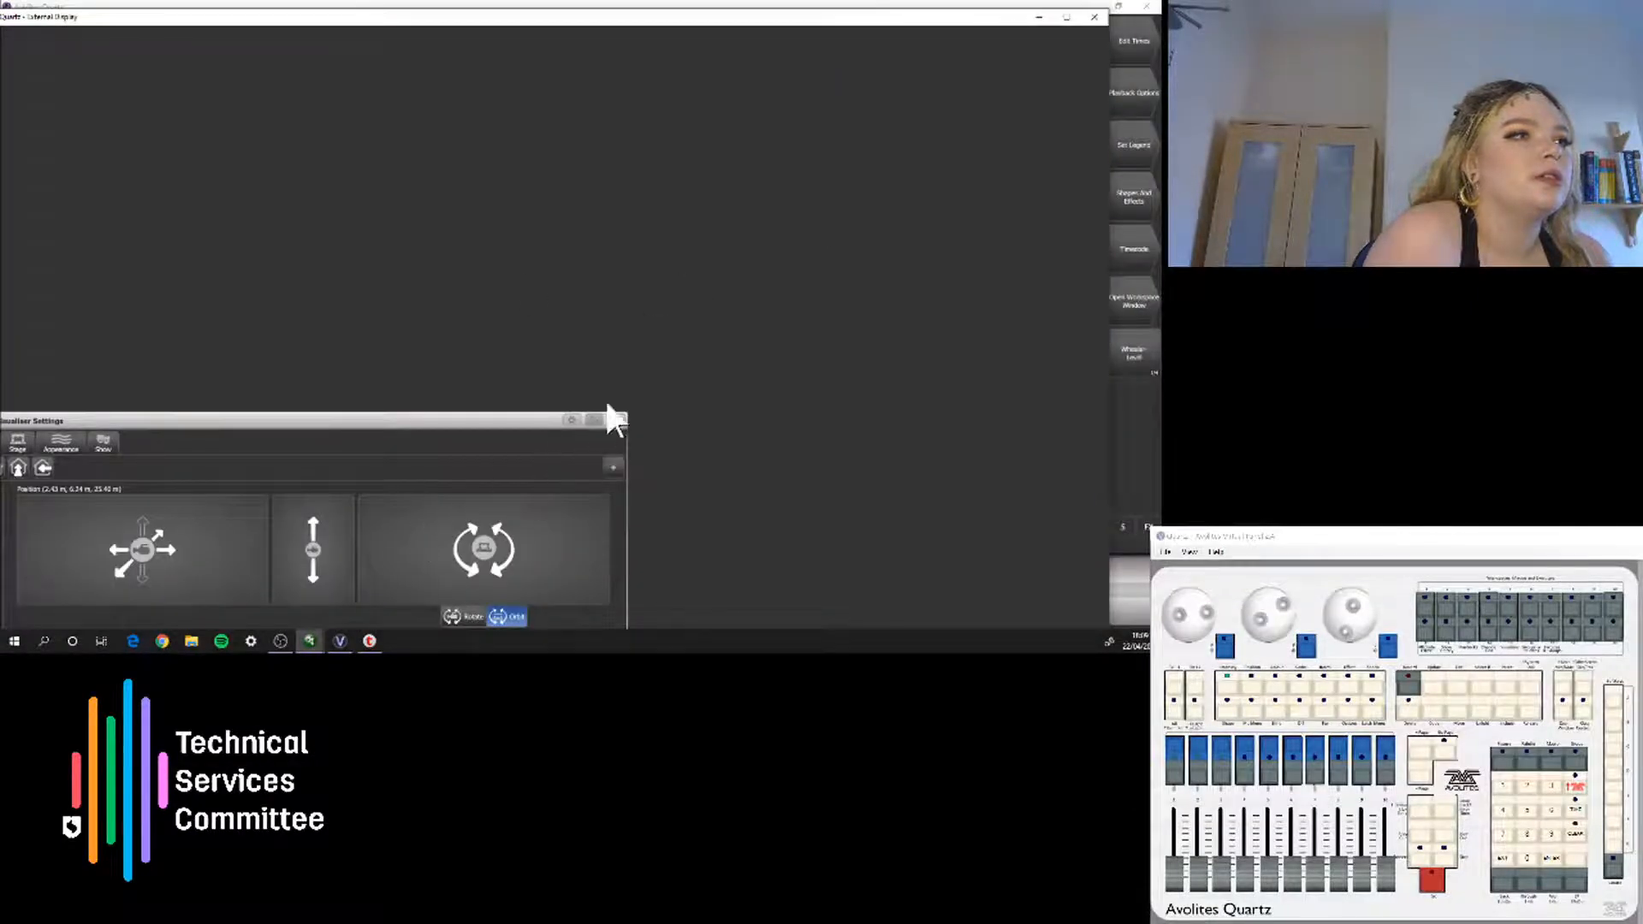
{"action": "left_click", "coordinate": [598, 418]}
{"action": "left_click", "coordinate": [1041, 17]}
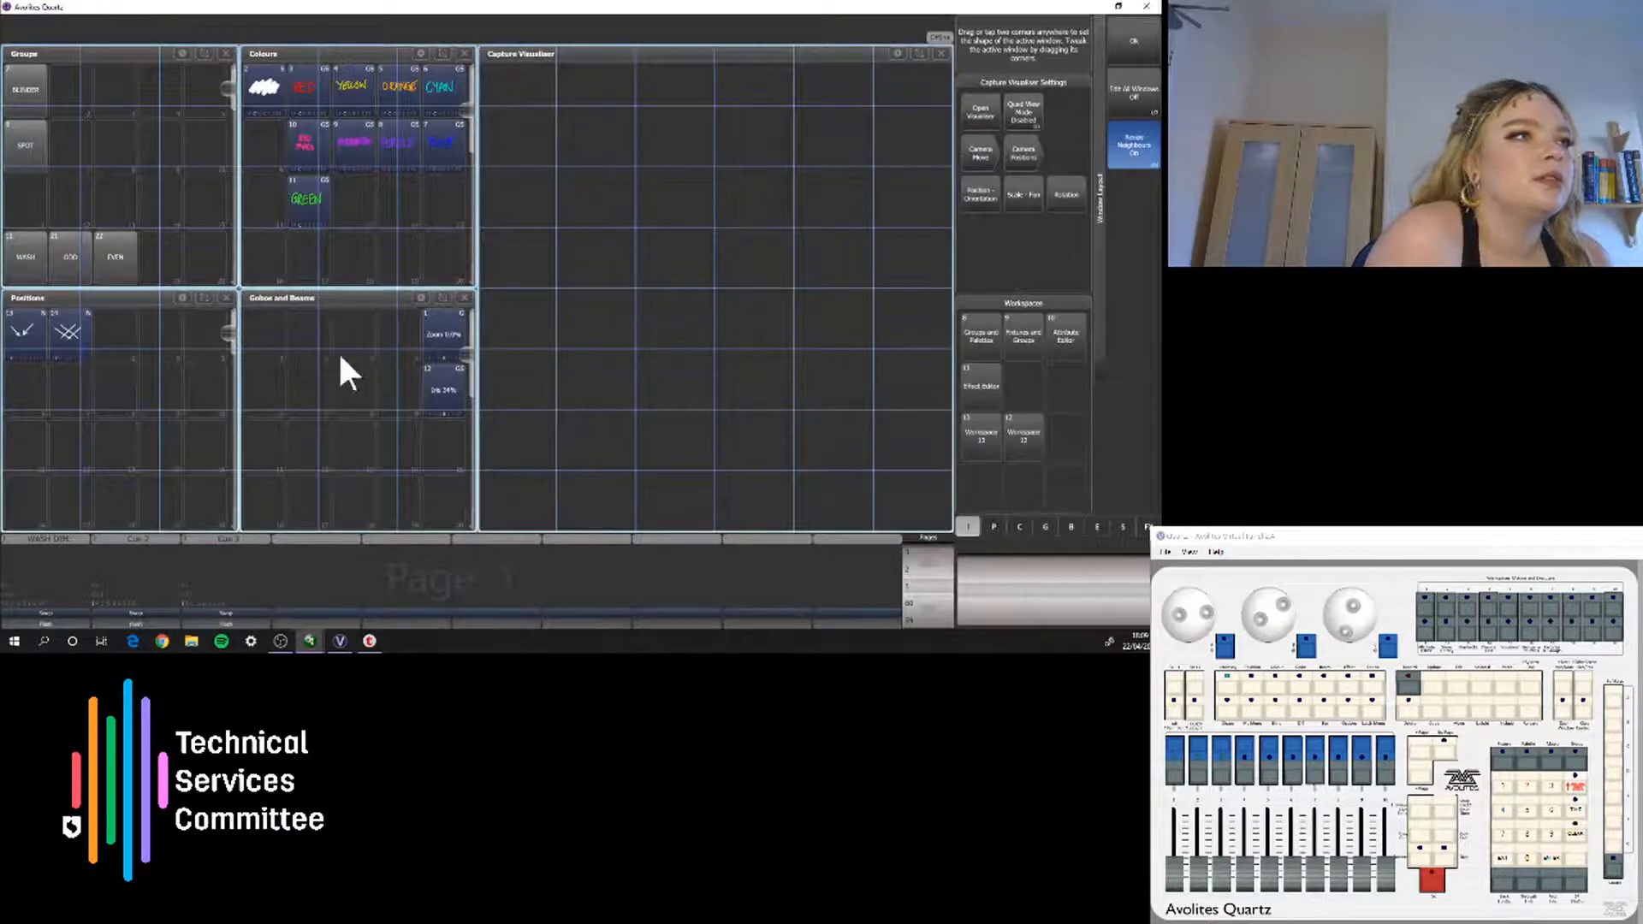
{"action": "left_click", "coordinate": [255, 303]}
{"action": "left_click", "coordinate": [444, 481]}
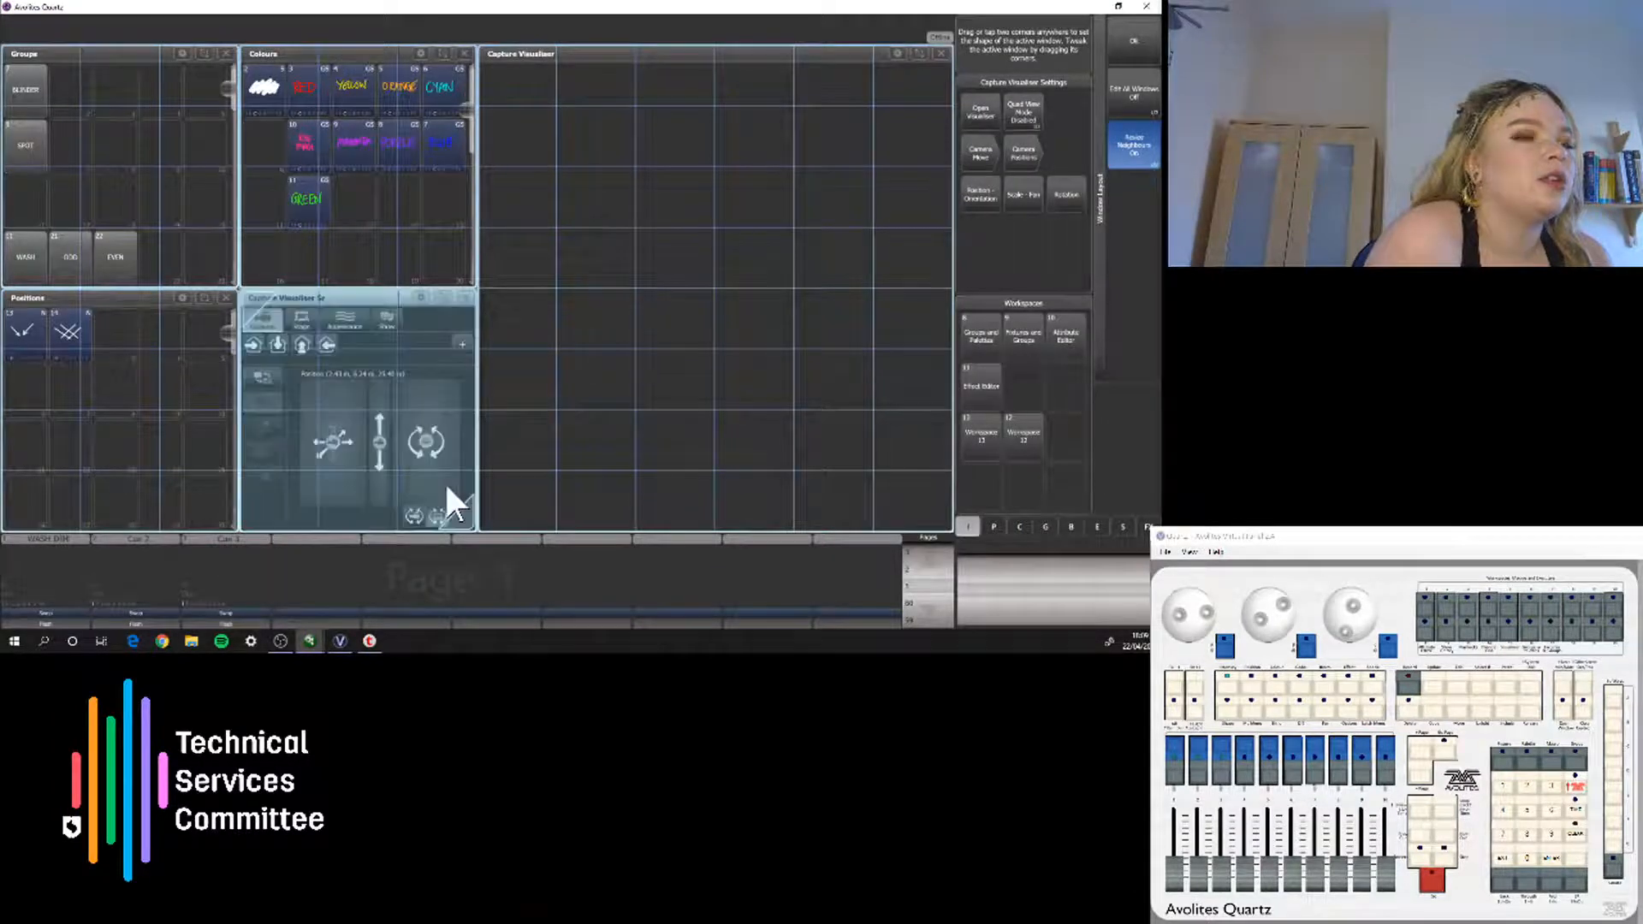
{"action": "left_click", "coordinate": [707, 228]}
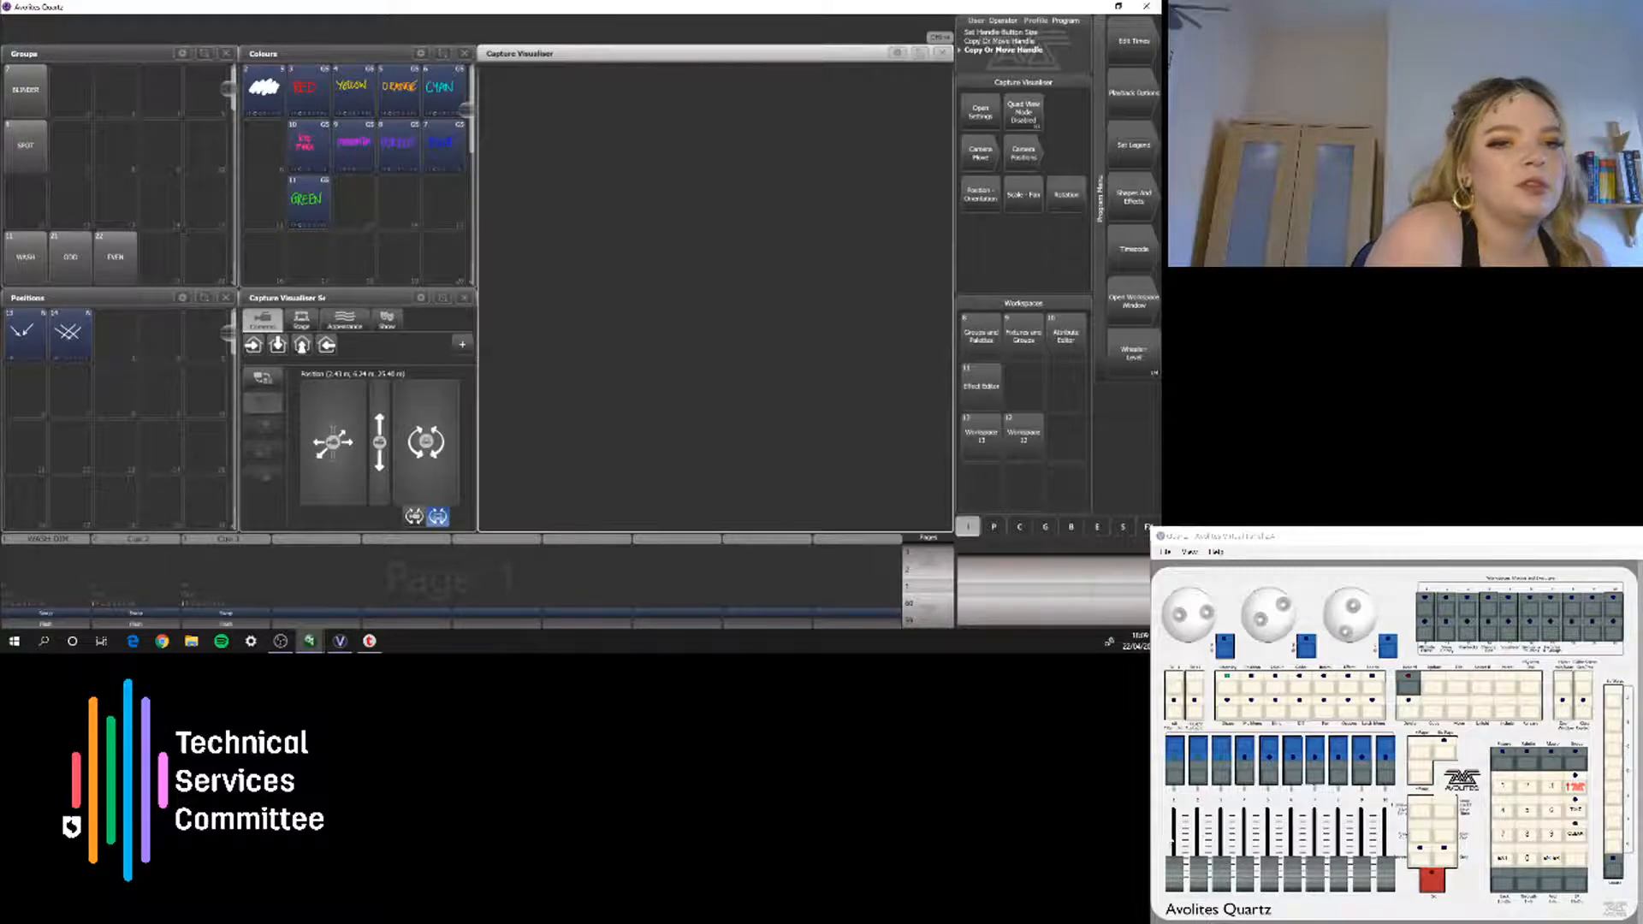
Try out the Capture Visualiser camera movement and its top and side presets, settling on the front preset view of the stage
{"action": "mouse_move", "coordinate": [1175, 886]}
{"action": "left_mouse_down"}
{"action": "mouse_move", "coordinate": [1179, 764]}
{"action": "mouse_move", "coordinate": [1185, 886]}
{"action": "left_mouse_up"}
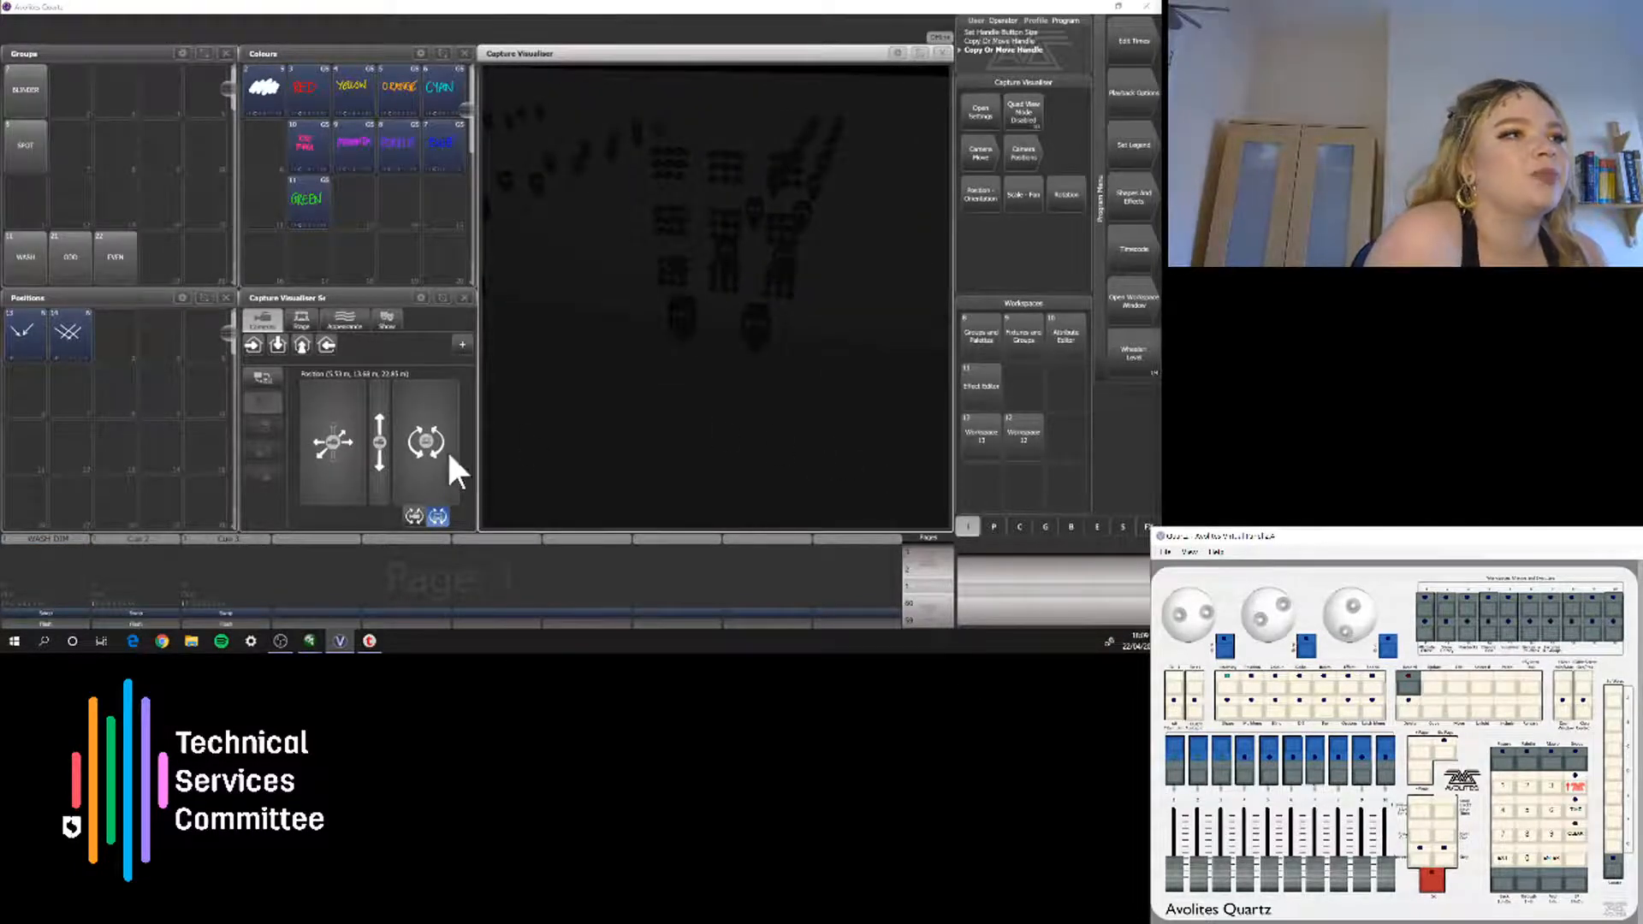
{"action": "left_click_drag", "start_coordinate": [436, 440], "coordinate": [394, 389]}
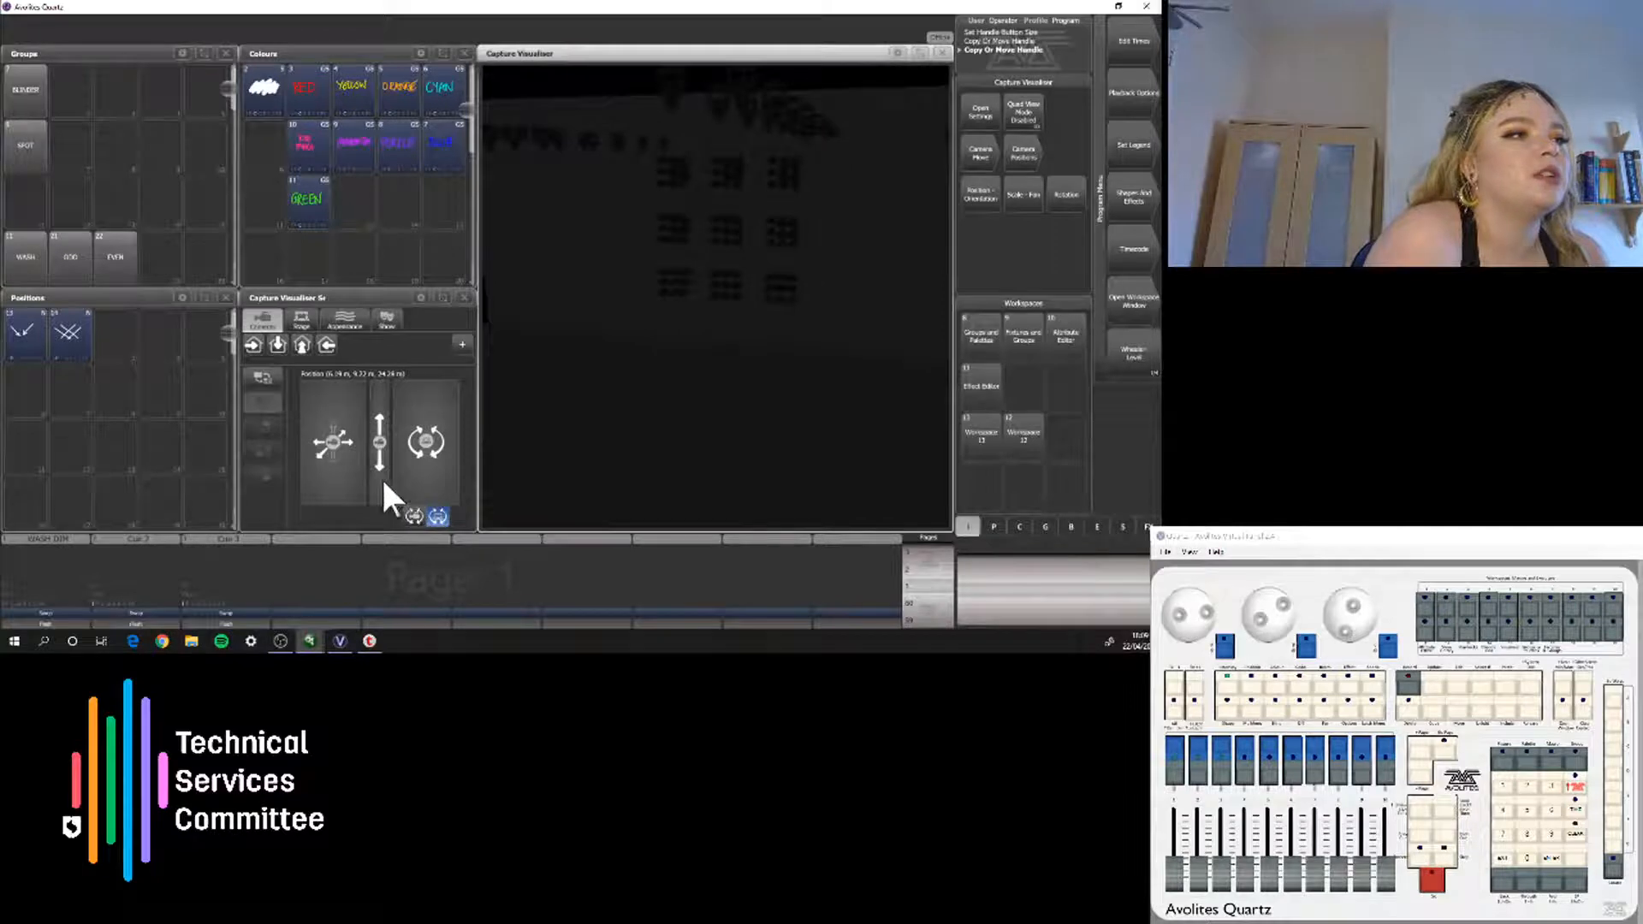
{"action": "left_click_drag", "start_coordinate": [349, 473], "coordinate": [300, 481]}
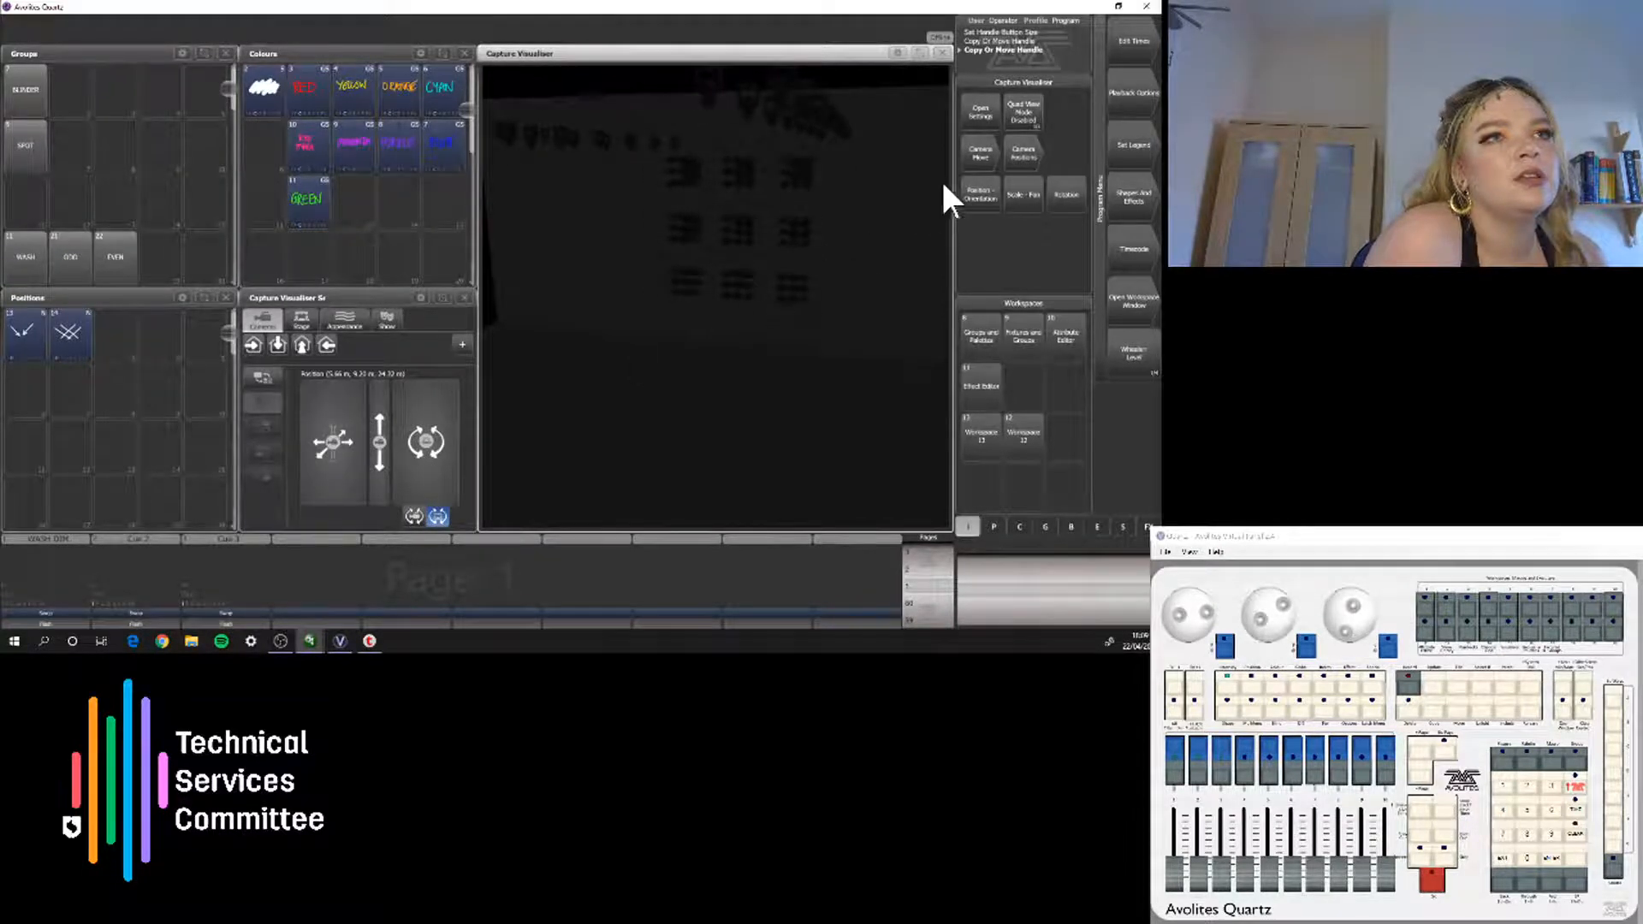
{"action": "left_click", "coordinate": [979, 154]}
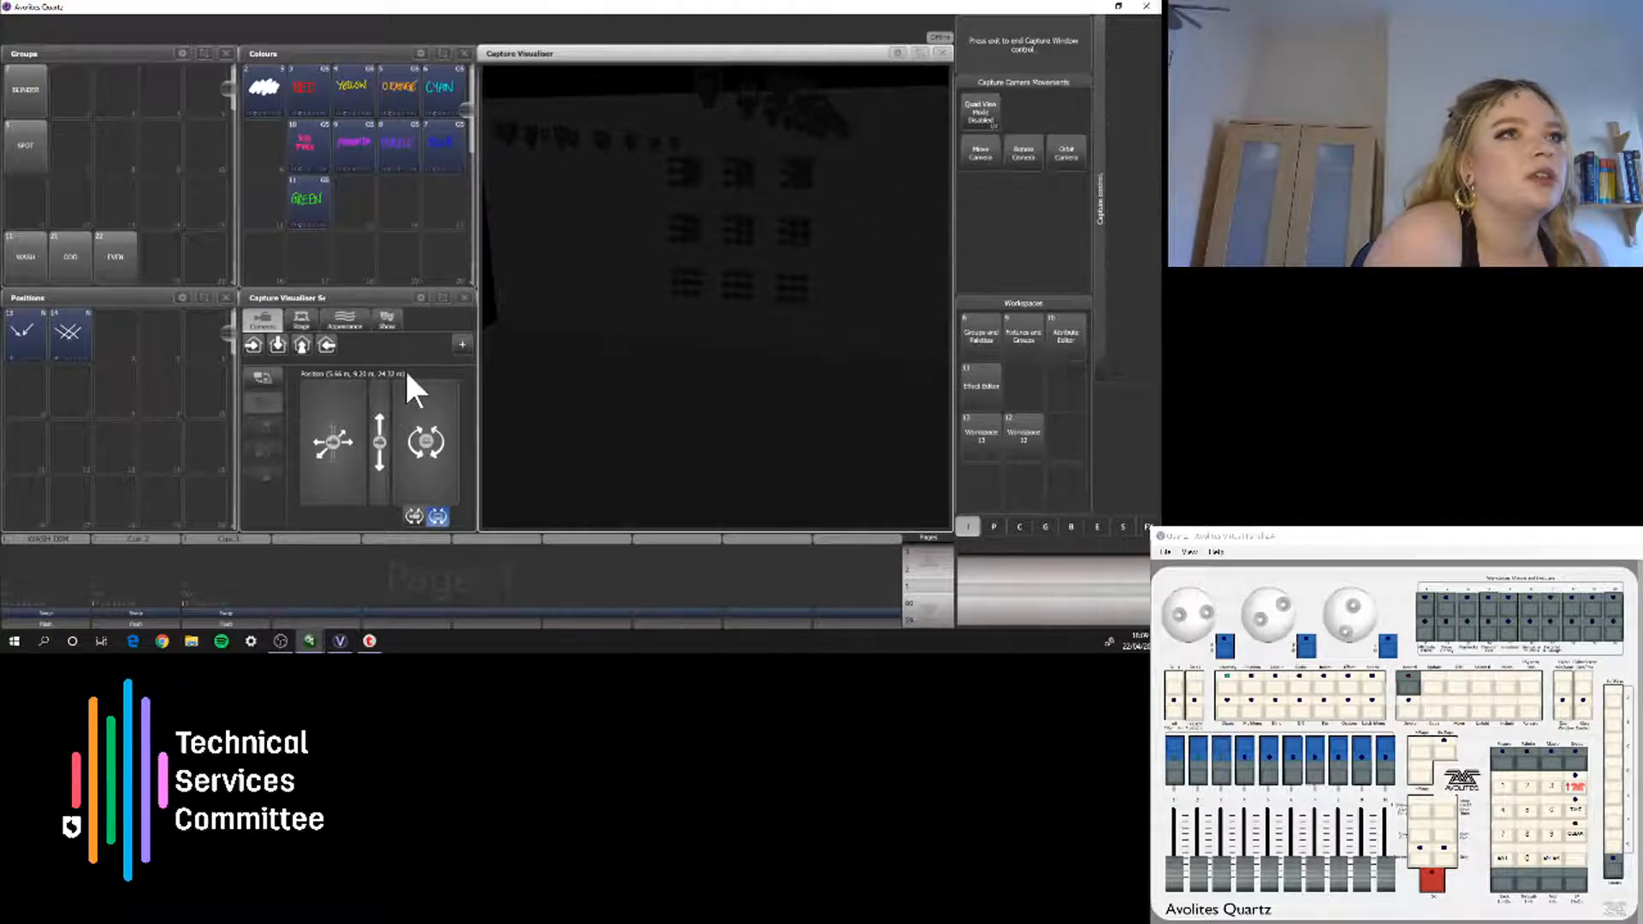
{"action": "left_click", "coordinate": [277, 345]}
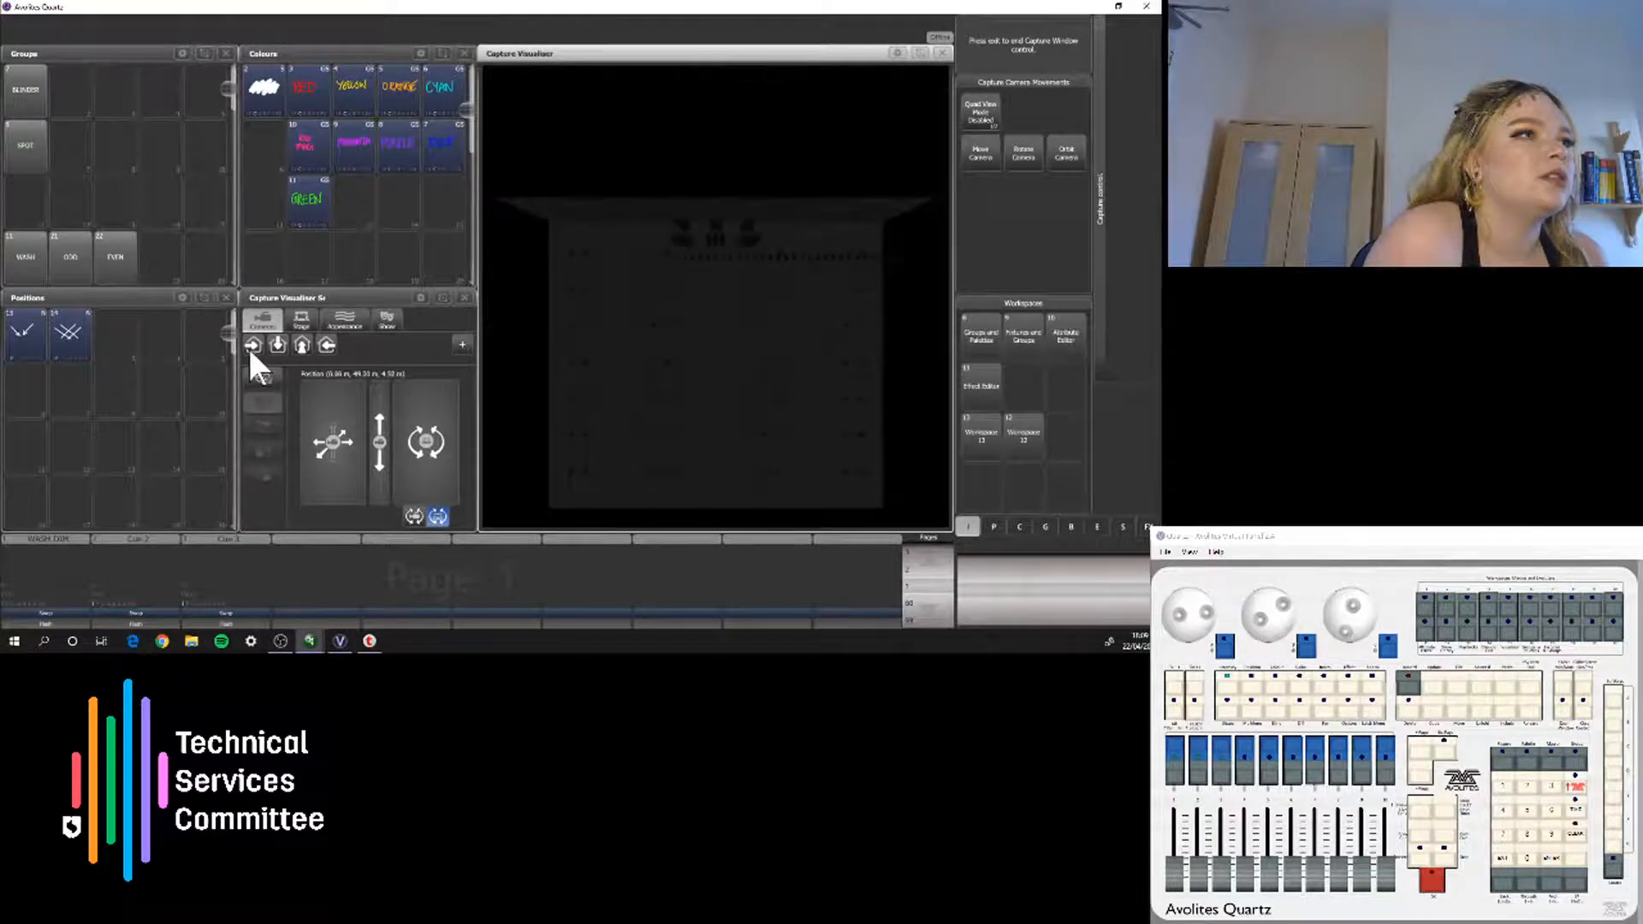
{"action": "left_click", "coordinate": [253, 347]}
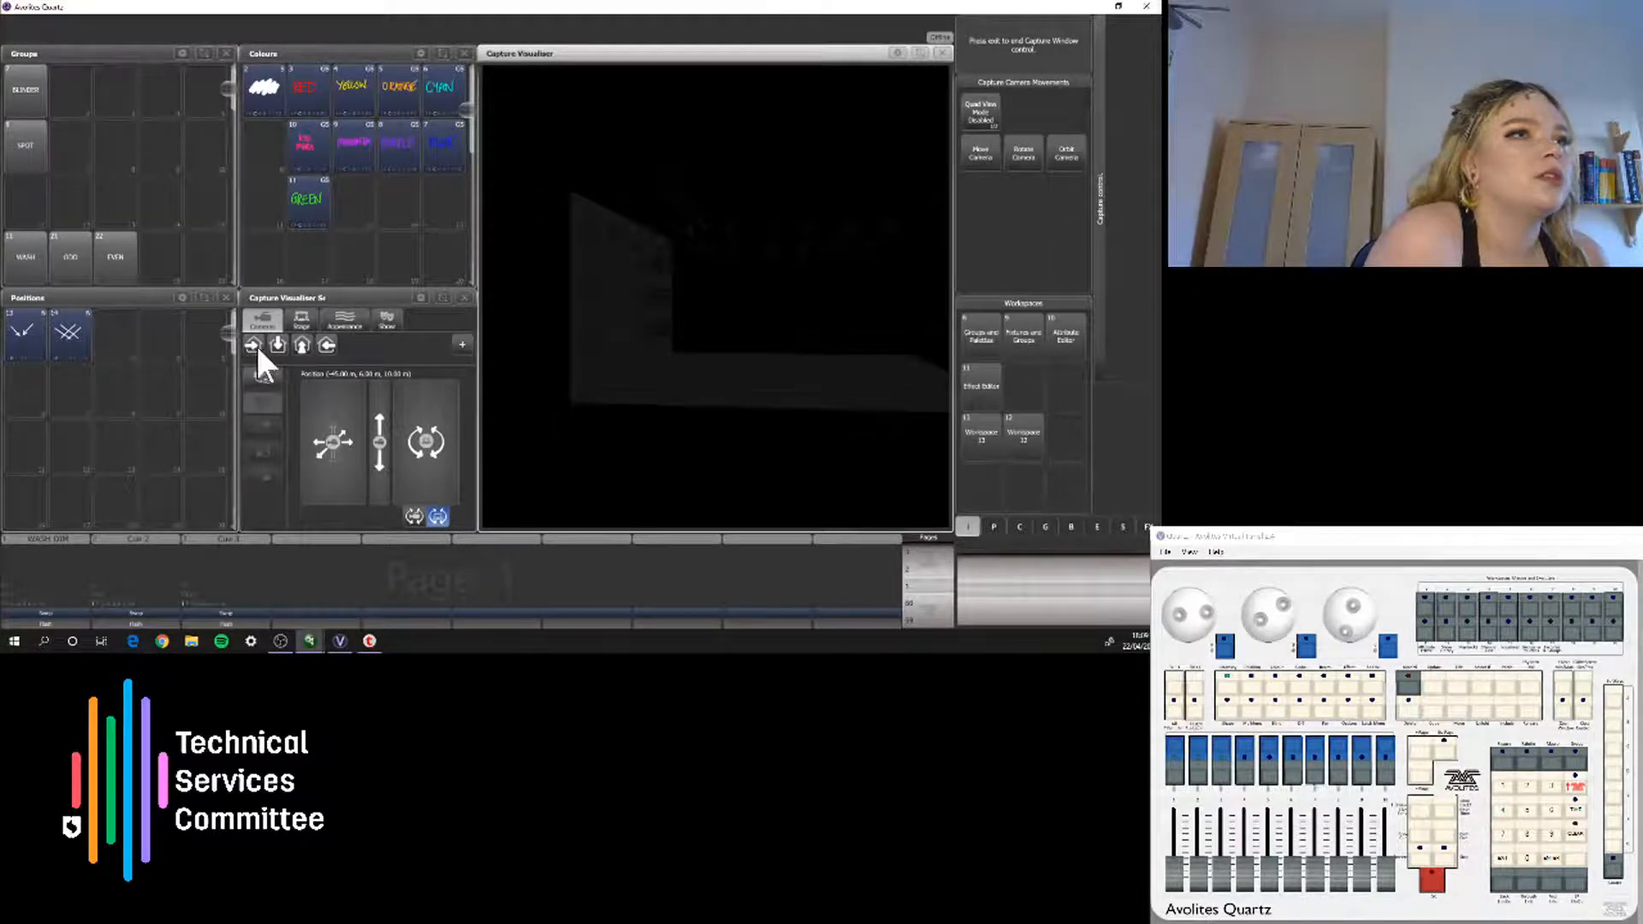
{"action": "left_click", "coordinate": [301, 346]}
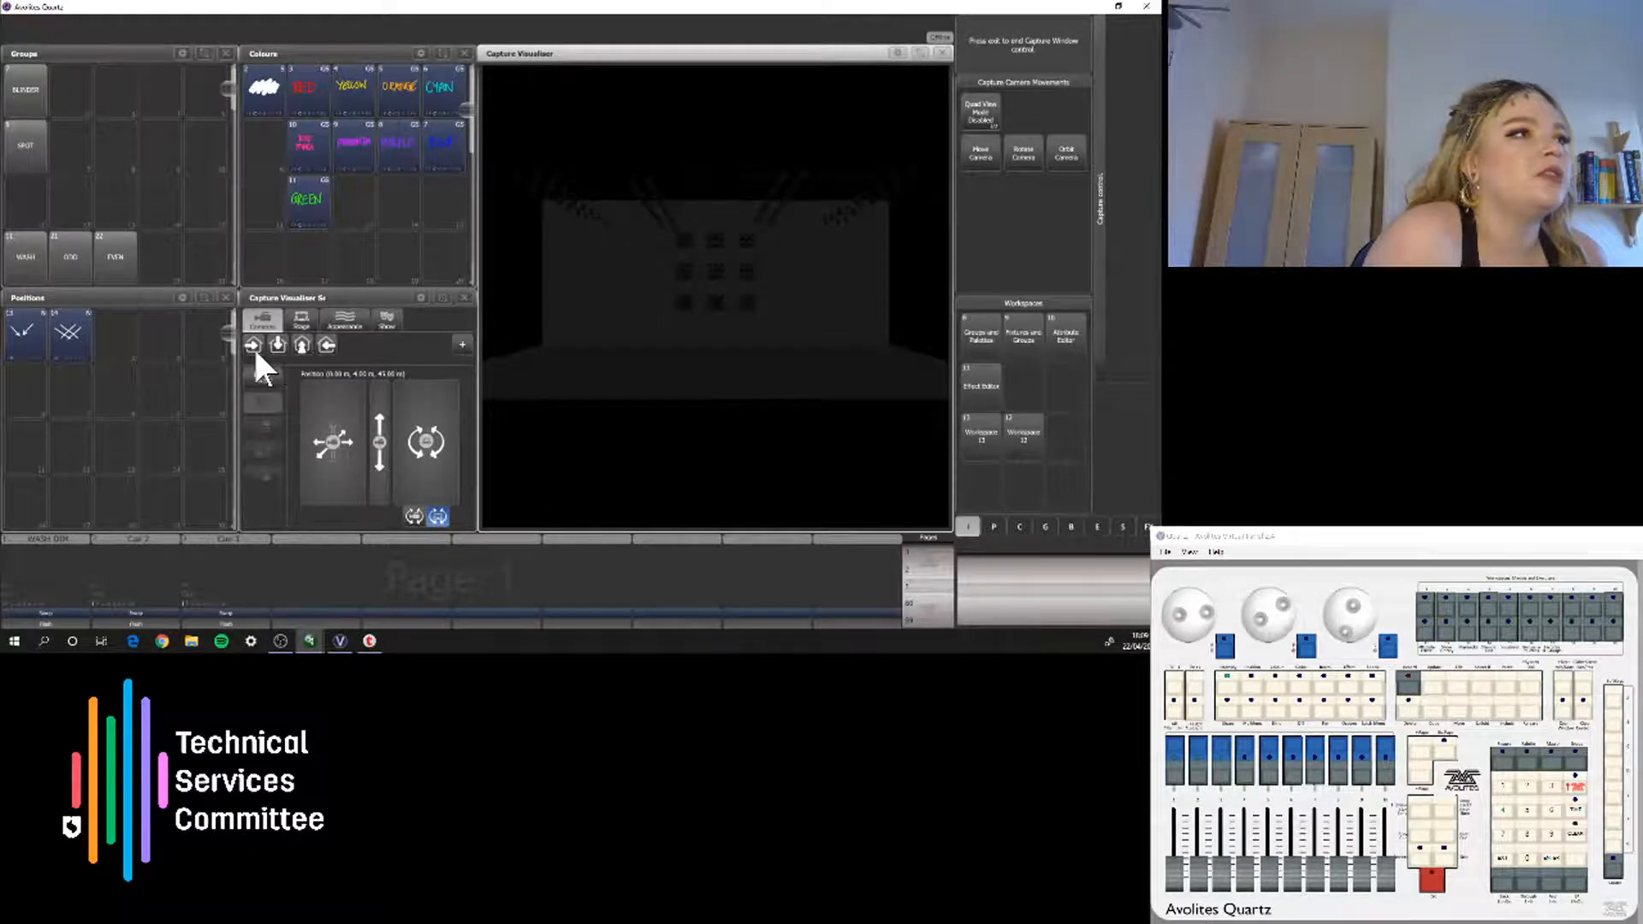
Raise the first playback and examine its beams in the Capture Visualiser from the side, top and front preset views
{"action": "left_click_drag", "start_coordinate": [1174, 877], "coordinate": [1174, 812]}
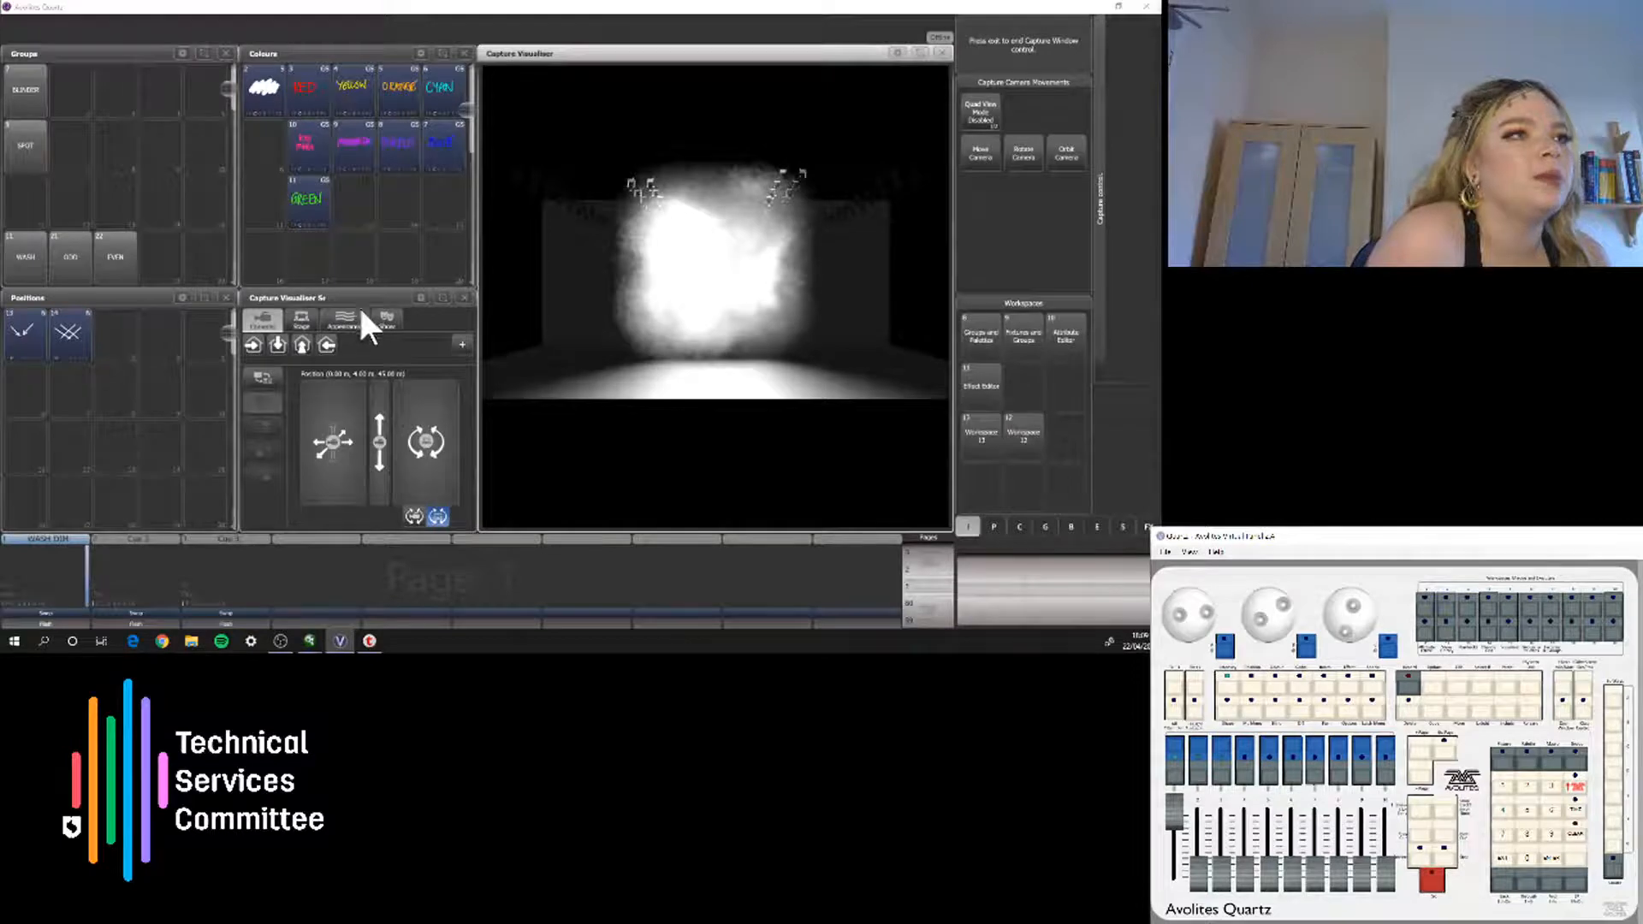
{"action": "left_click", "coordinate": [253, 347]}
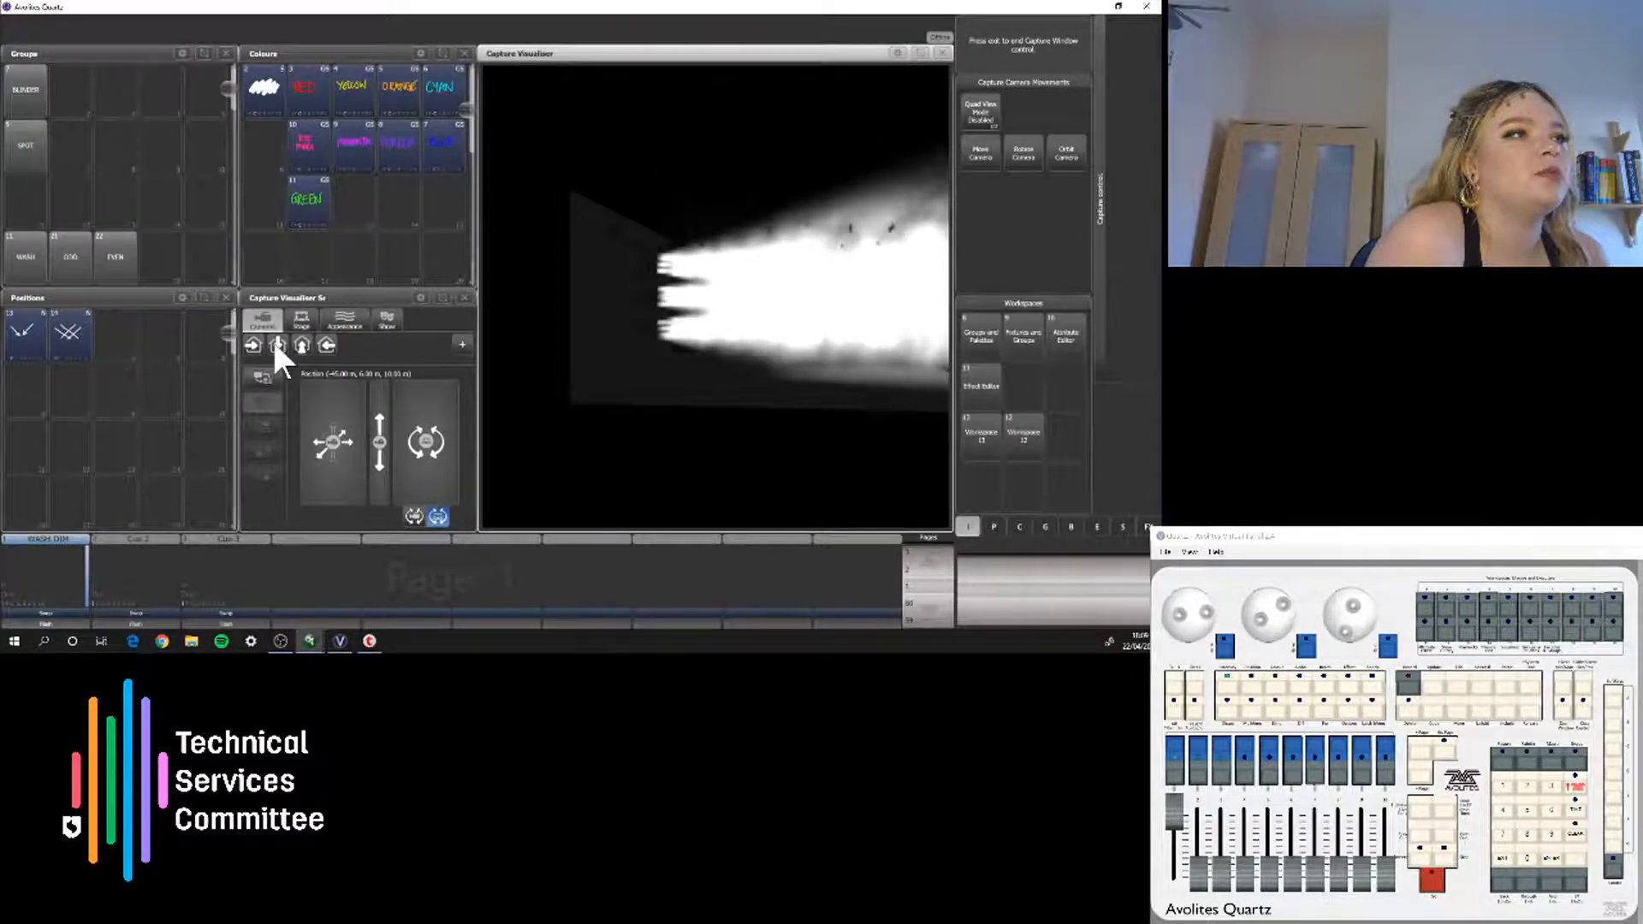
{"action": "left_click", "coordinate": [275, 342]}
{"action": "left_click", "coordinate": [301, 344]}
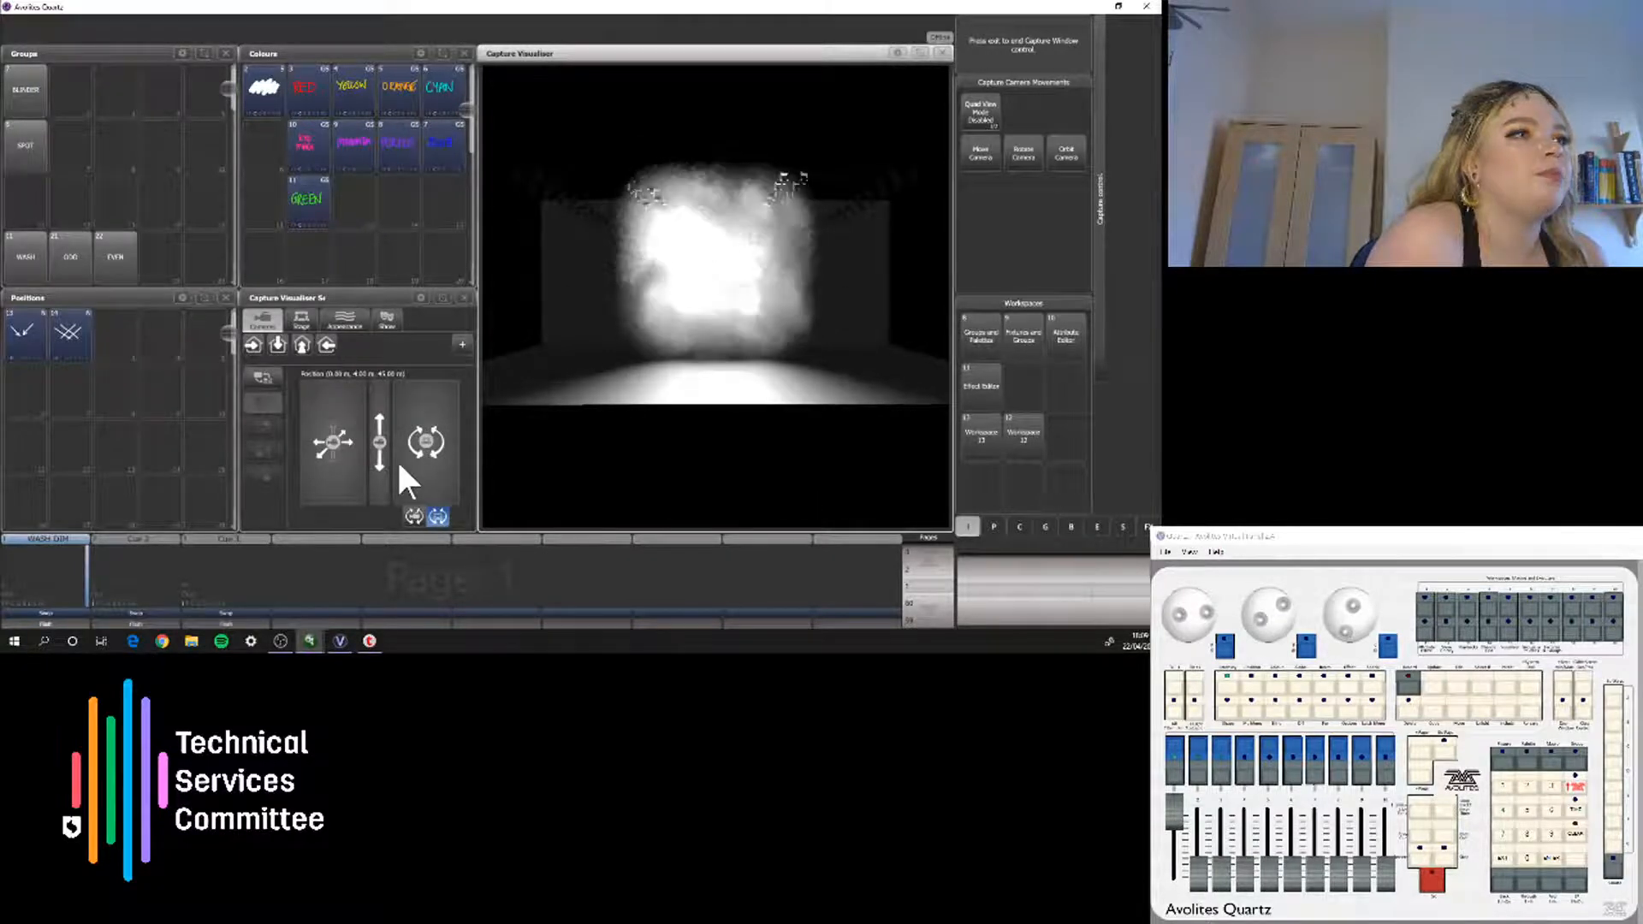
Orbit the Capture Visualiser camera around the stage and settle on a slightly angled front view
{"action": "left_click", "coordinate": [248, 400]}
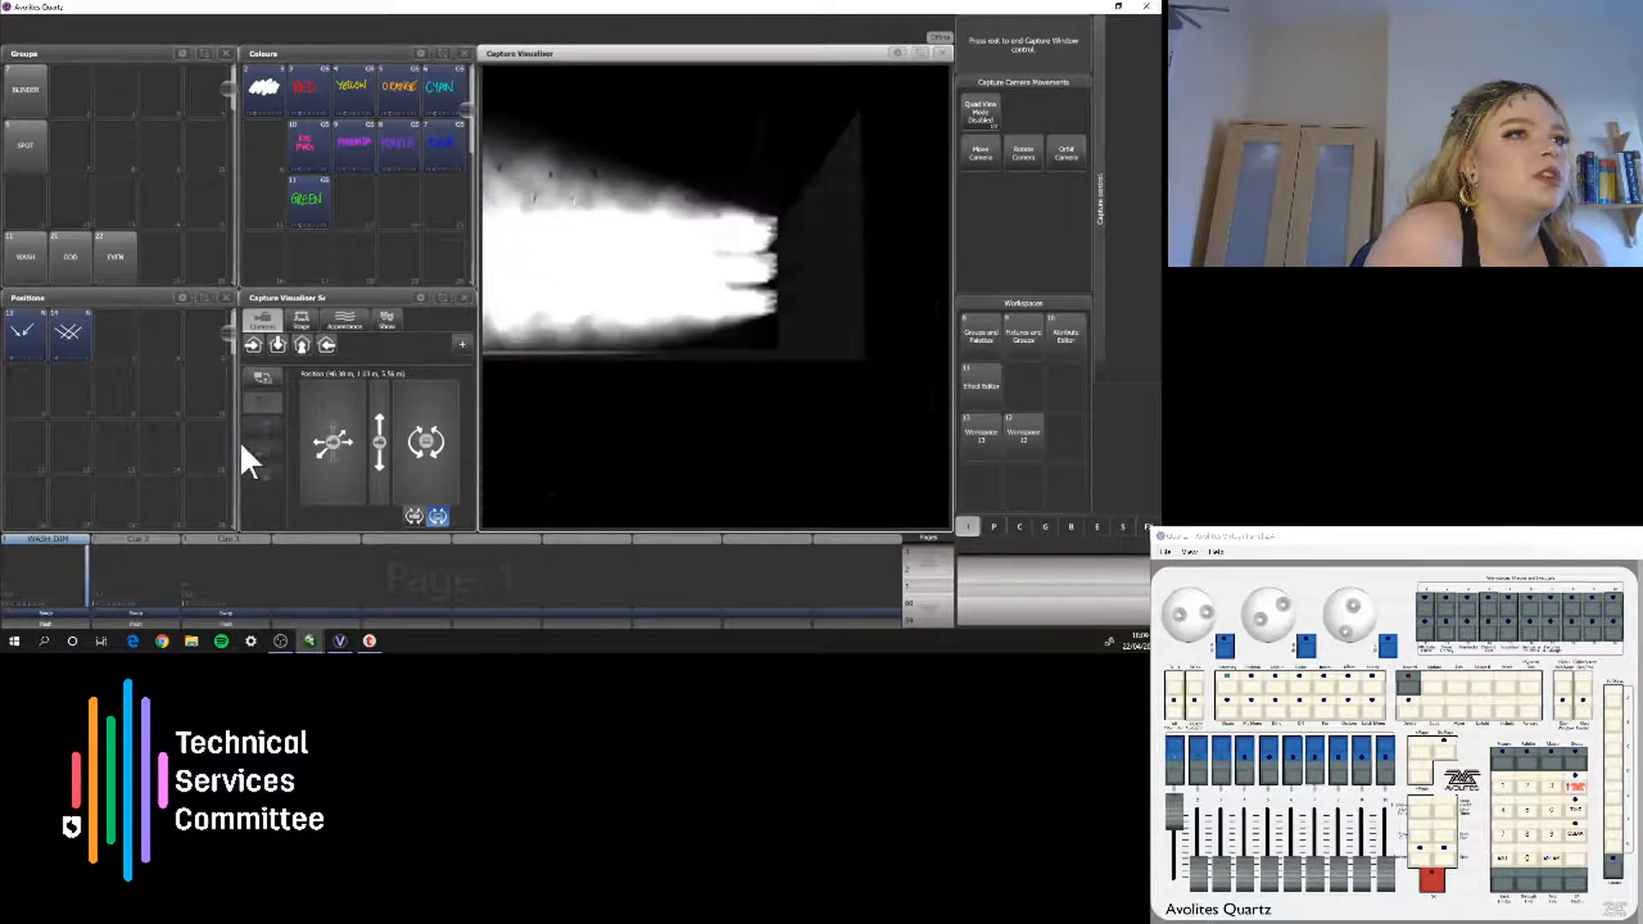
{"action": "left_click", "coordinate": [242, 447]}
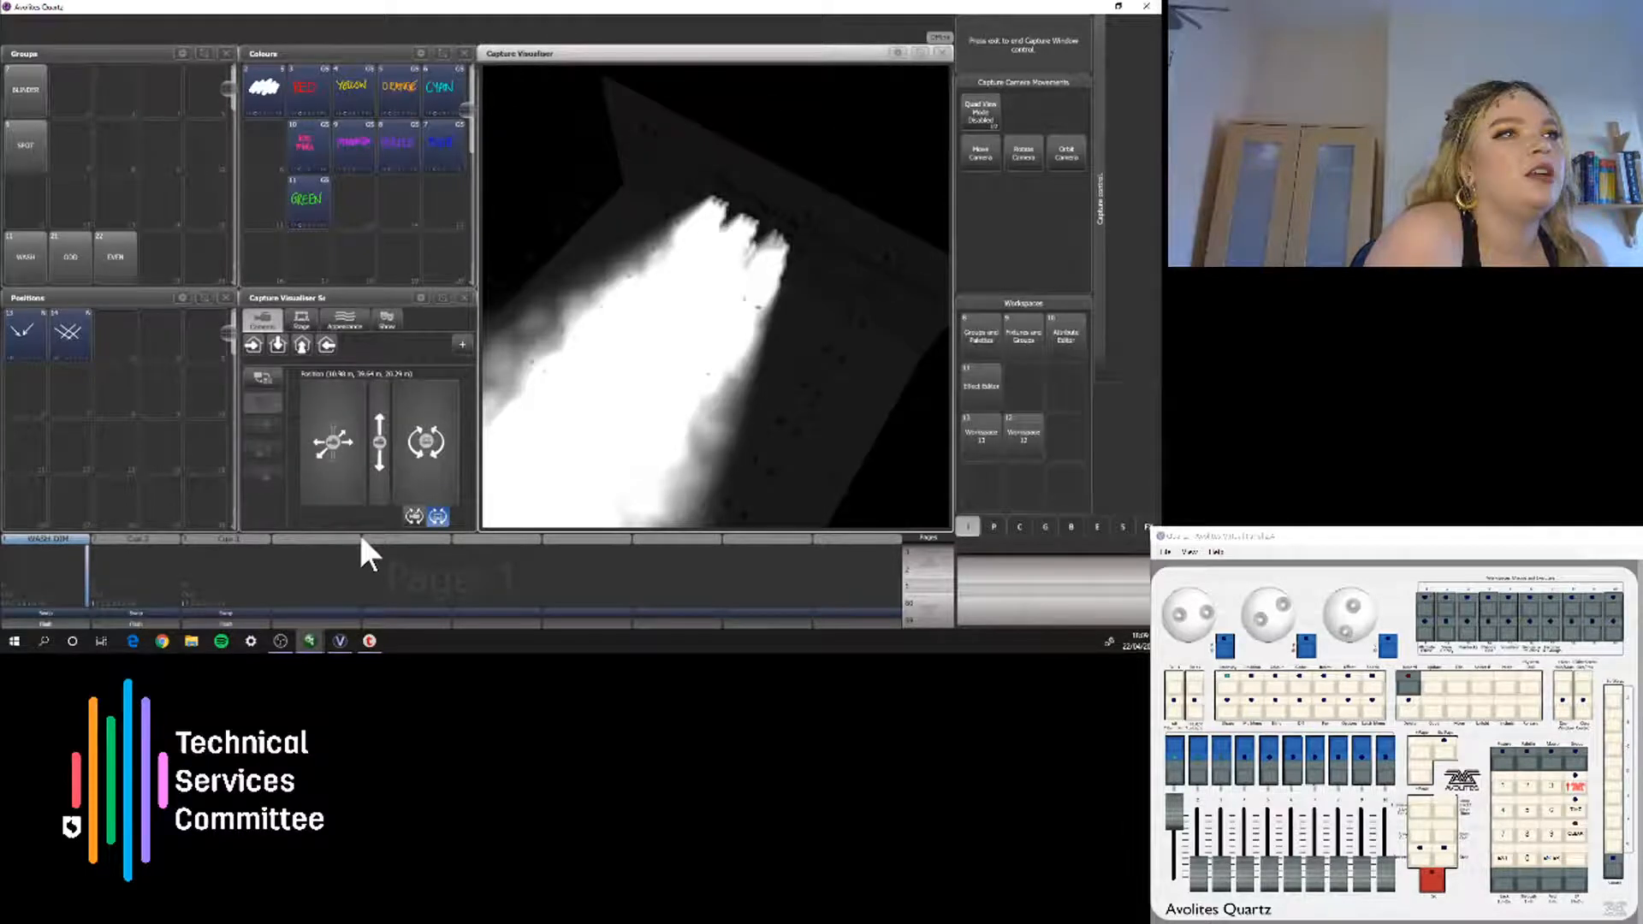
{"action": "left_click_drag", "start_coordinate": [361, 536], "coordinate": [323, 515]}
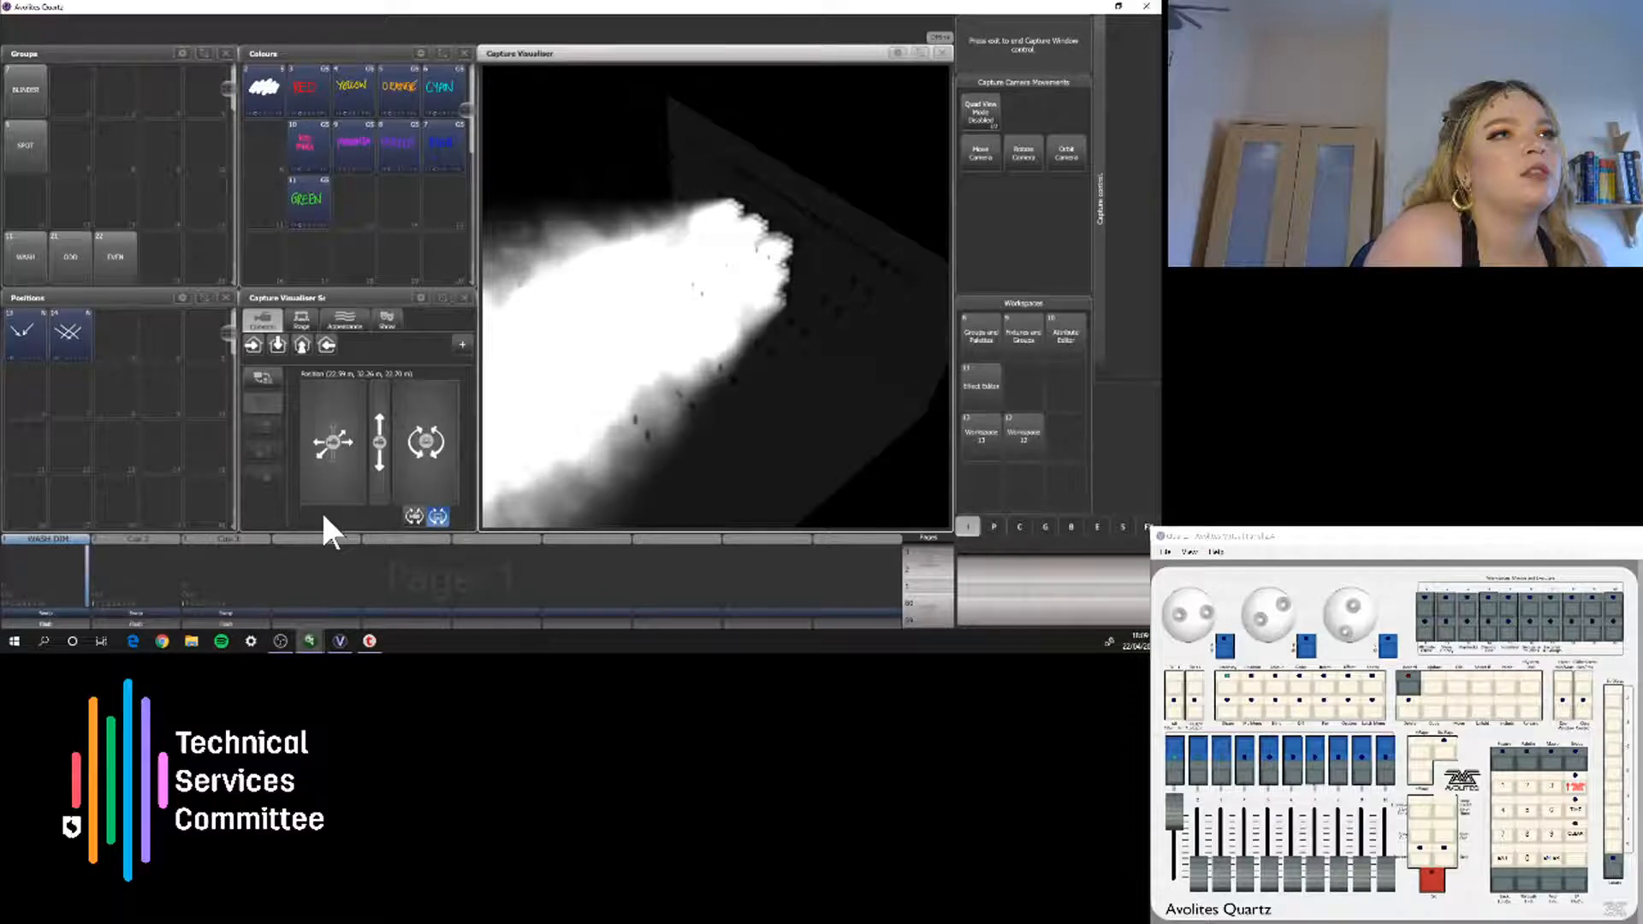
{"action": "left_click_drag", "start_coordinate": [323, 515], "coordinate": [473, 418]}
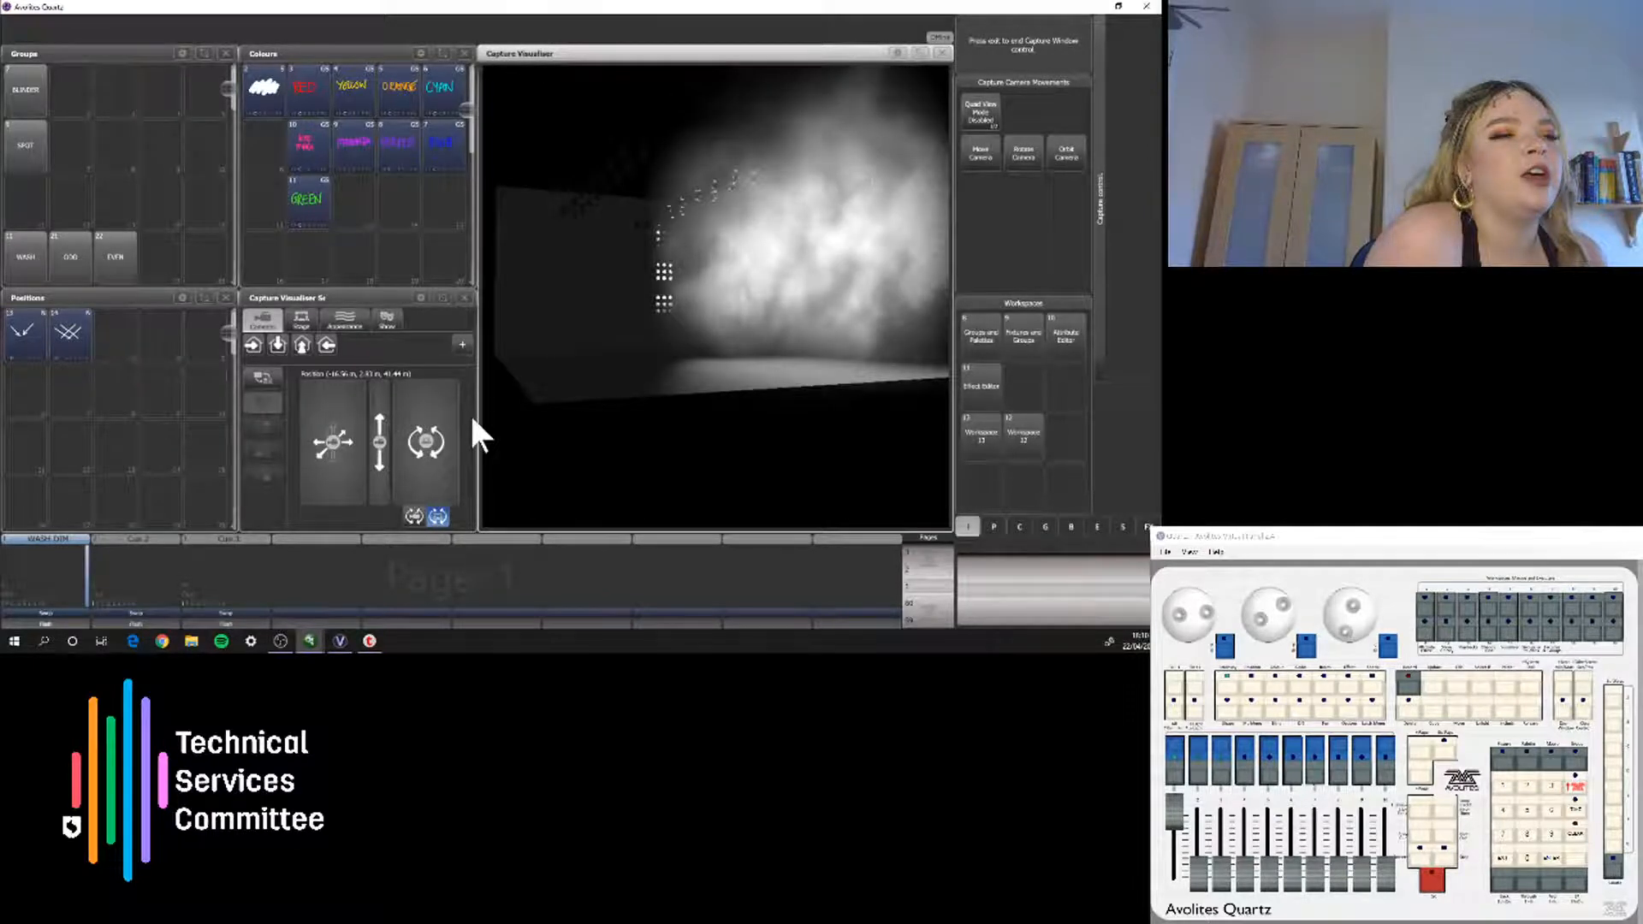
{"action": "left_click_drag", "start_coordinate": [473, 420], "coordinate": [440, 423]}
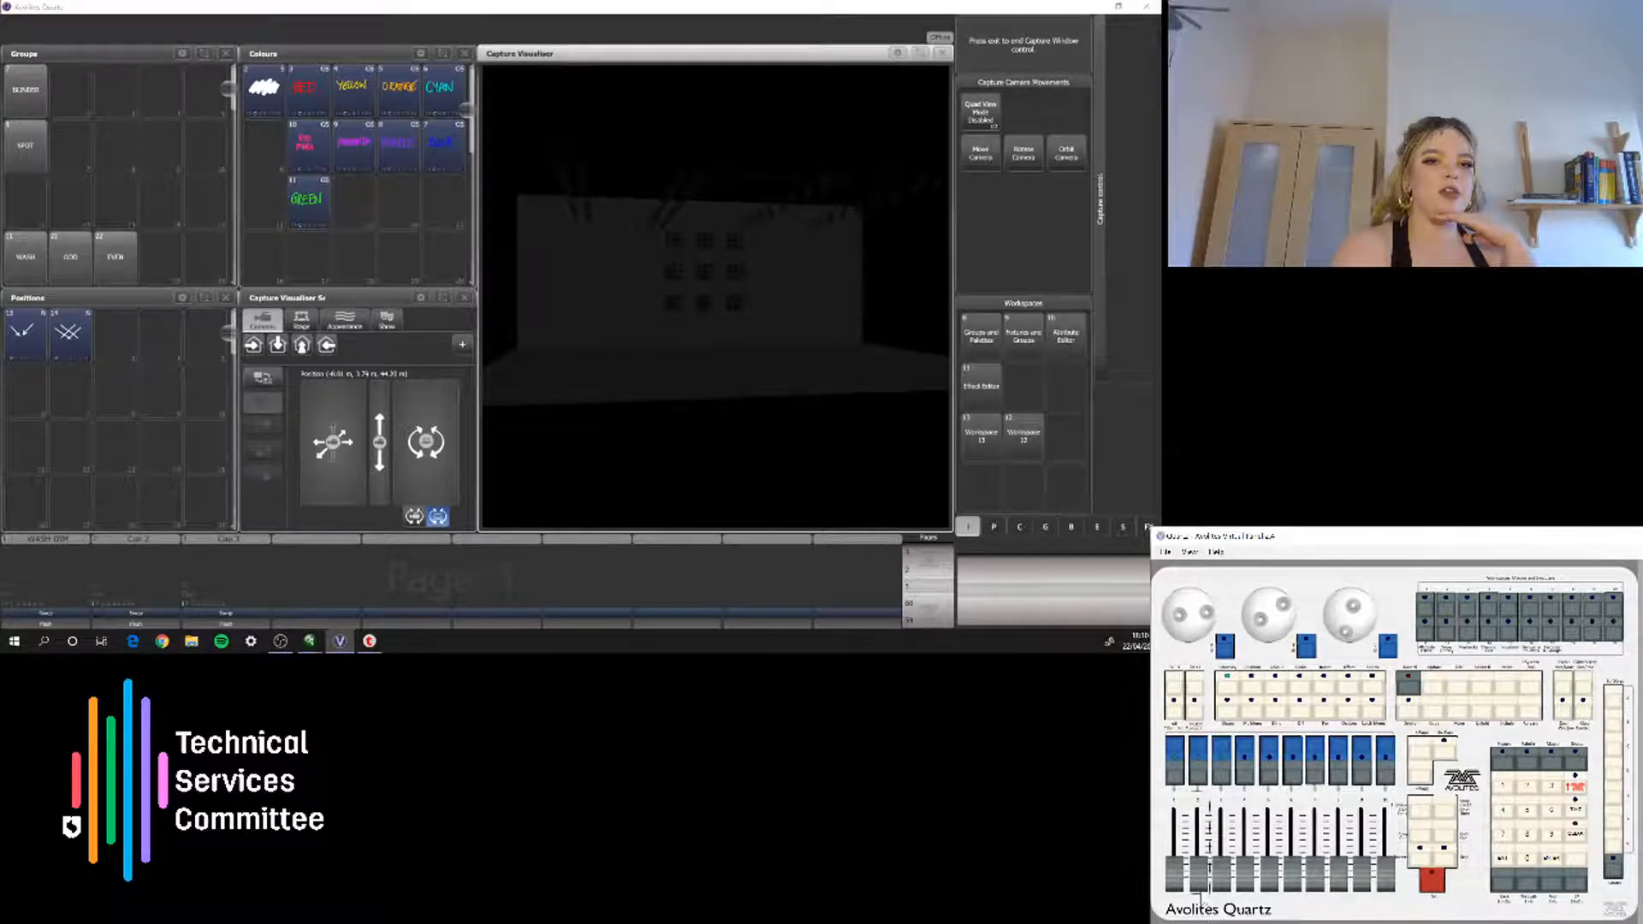
Set the SPOT group's dimmer to 100% and record it as a cue on the fourth playback
{"action": "left_click", "coordinate": [34, 148]}
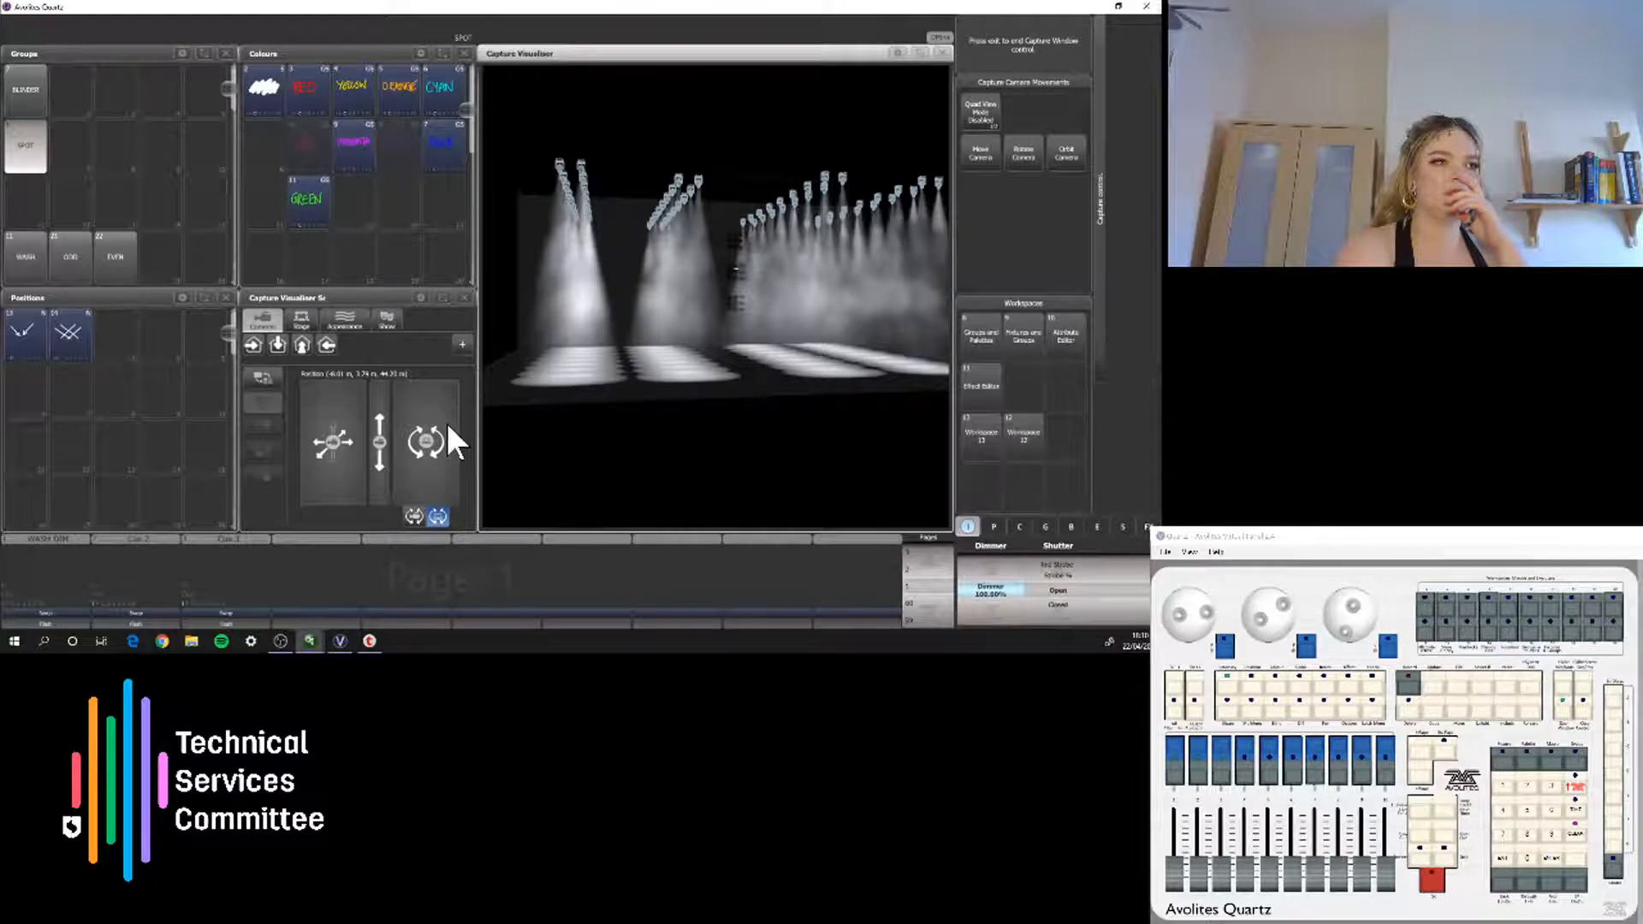
{"action": "left_click_drag", "start_coordinate": [448, 425], "coordinate": [485, 434]}
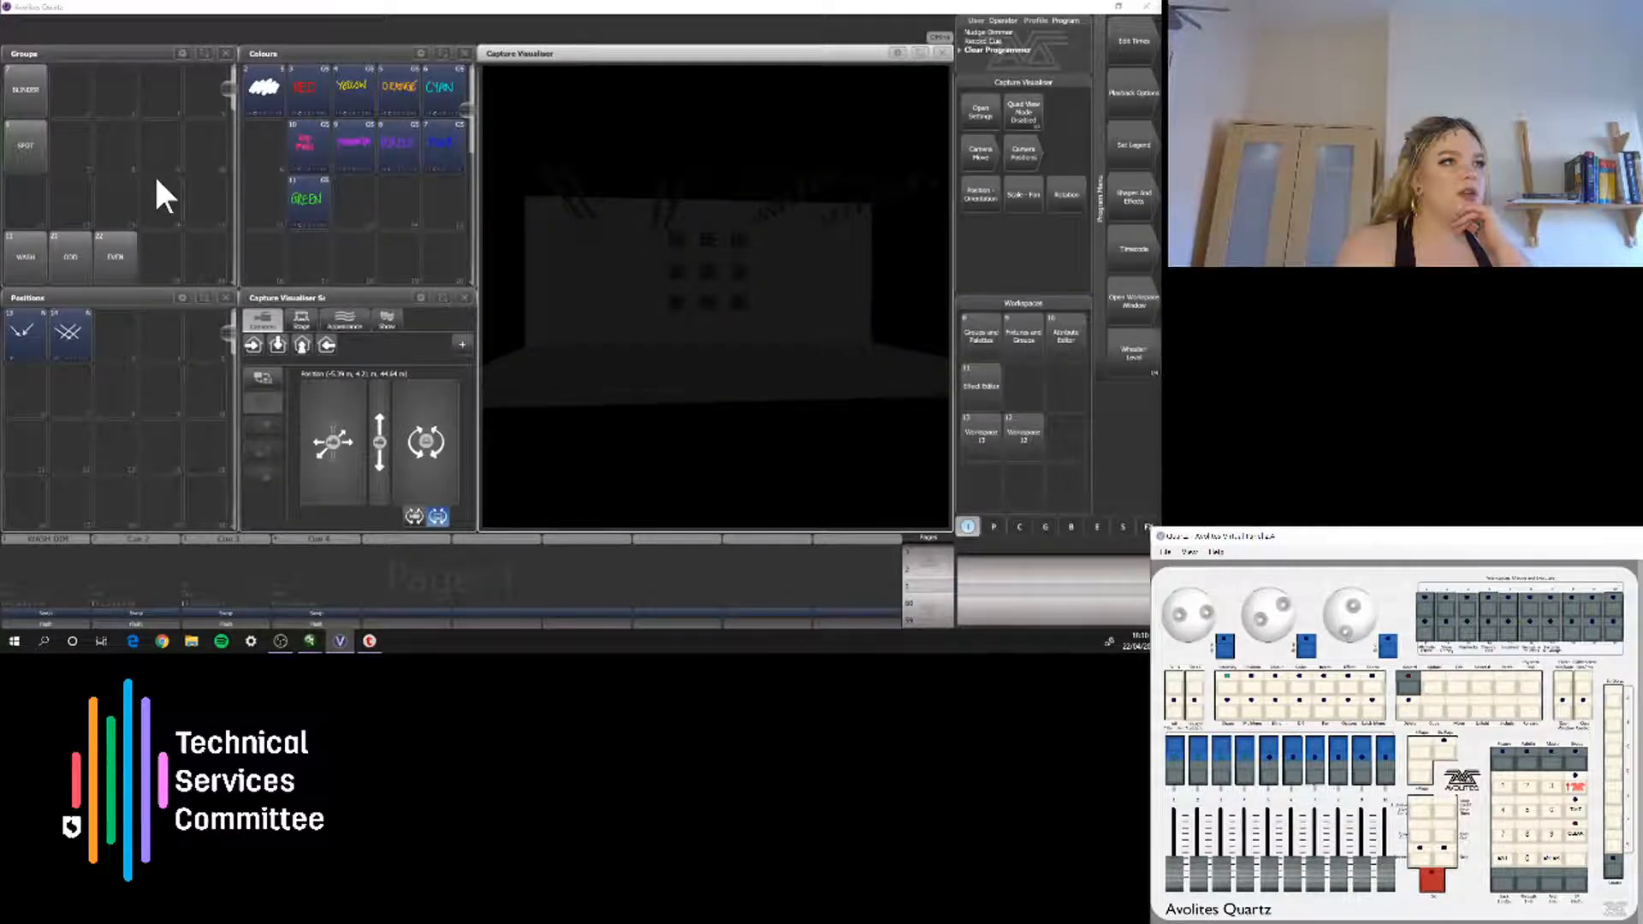
Preview the BLINDER group at 100% dimmer from several camera angles and return its dimmer to 0%
{"action": "left_click", "coordinate": [26, 90]}
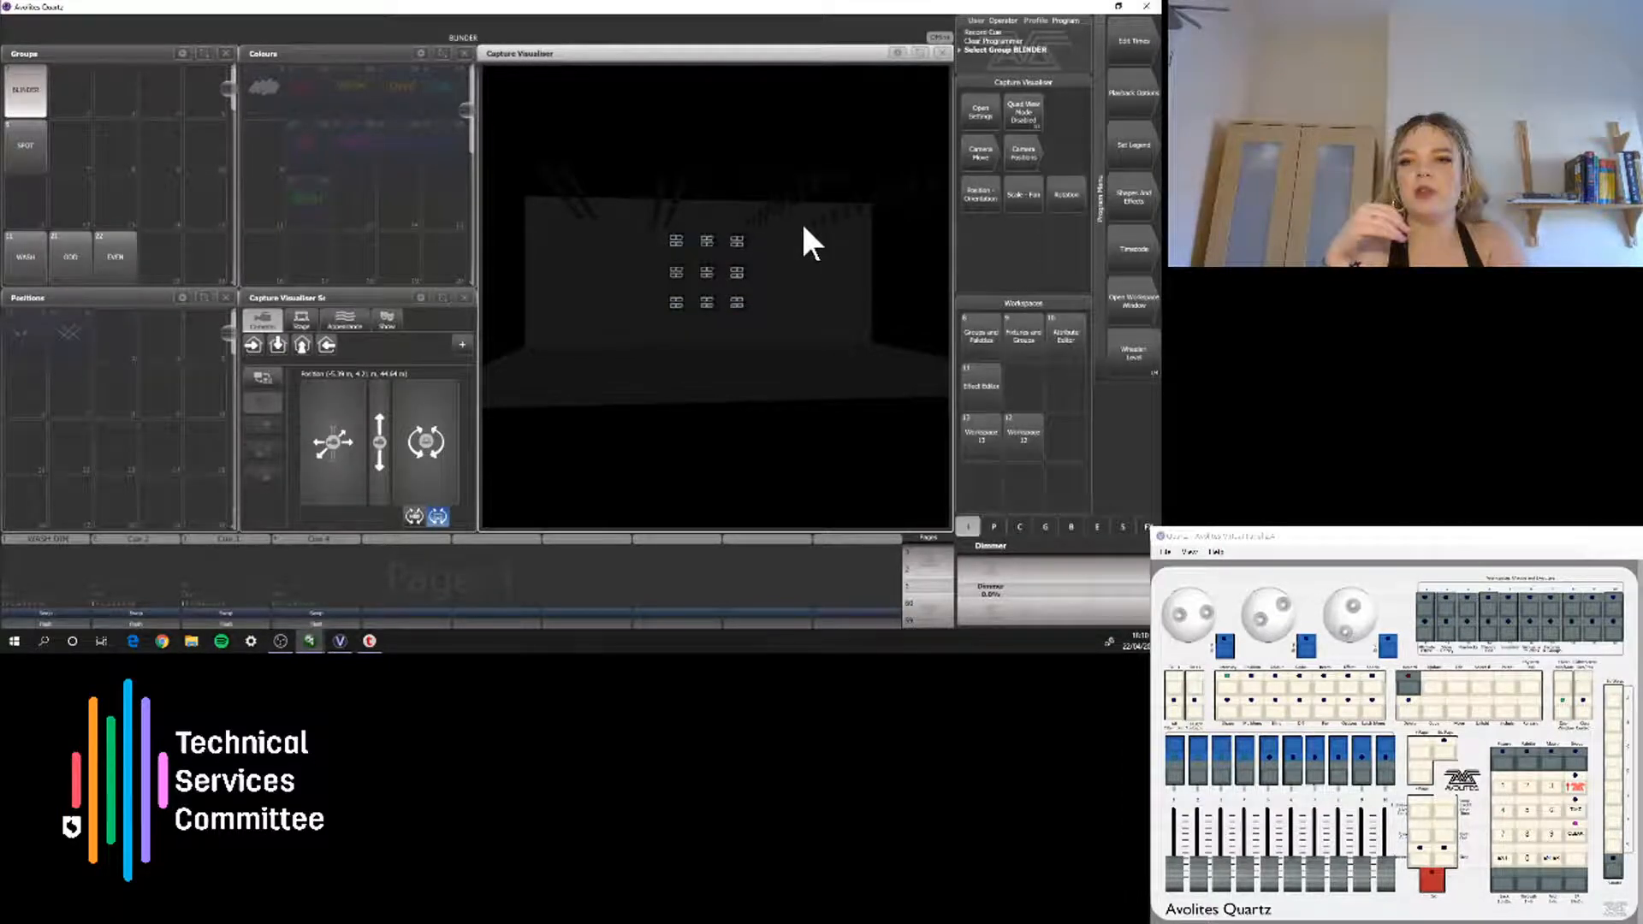
{"action": "left_click", "coordinate": [990, 571]}
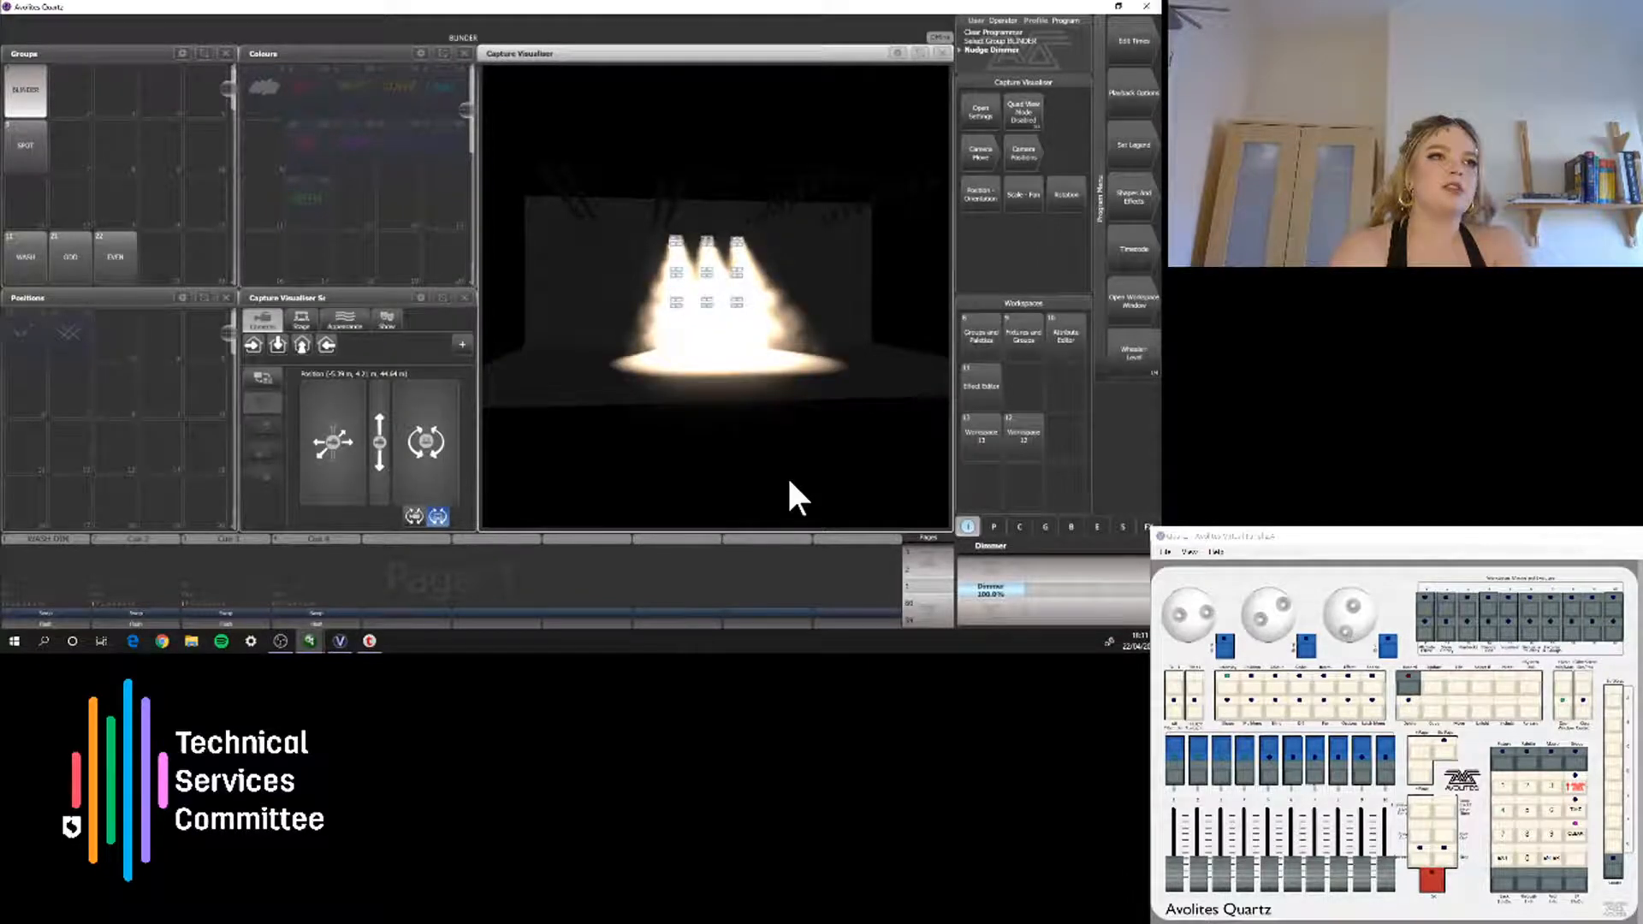
{"action": "left_click_drag", "start_coordinate": [789, 482], "coordinate": [315, 511]}
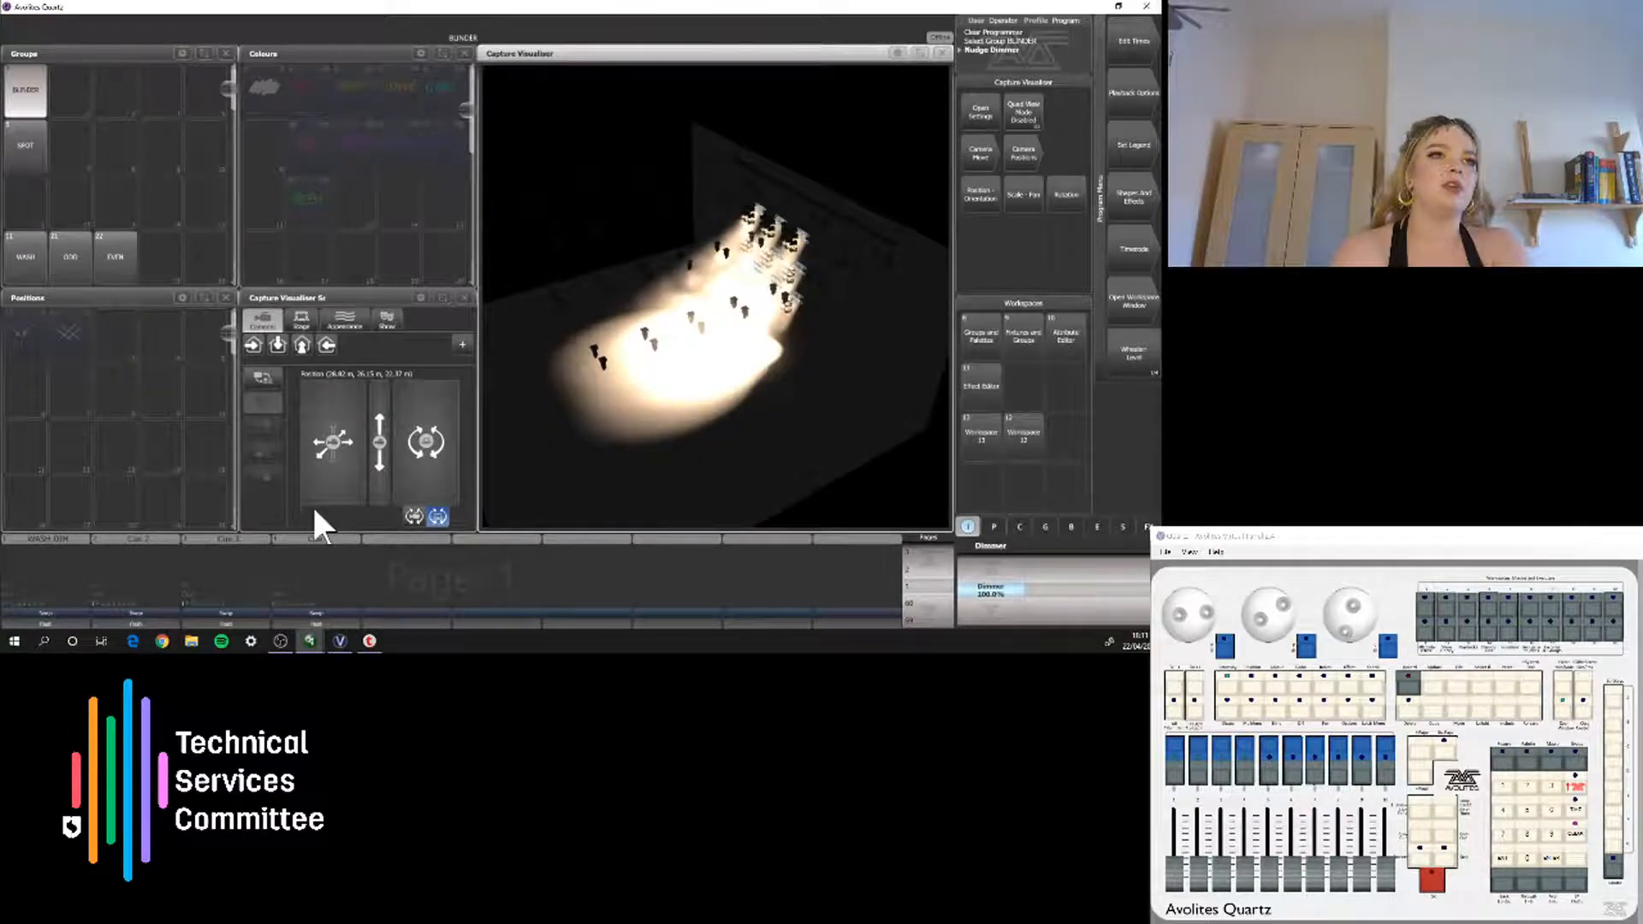
{"action": "left_click_drag", "start_coordinate": [315, 509], "coordinate": [1015, 621]}
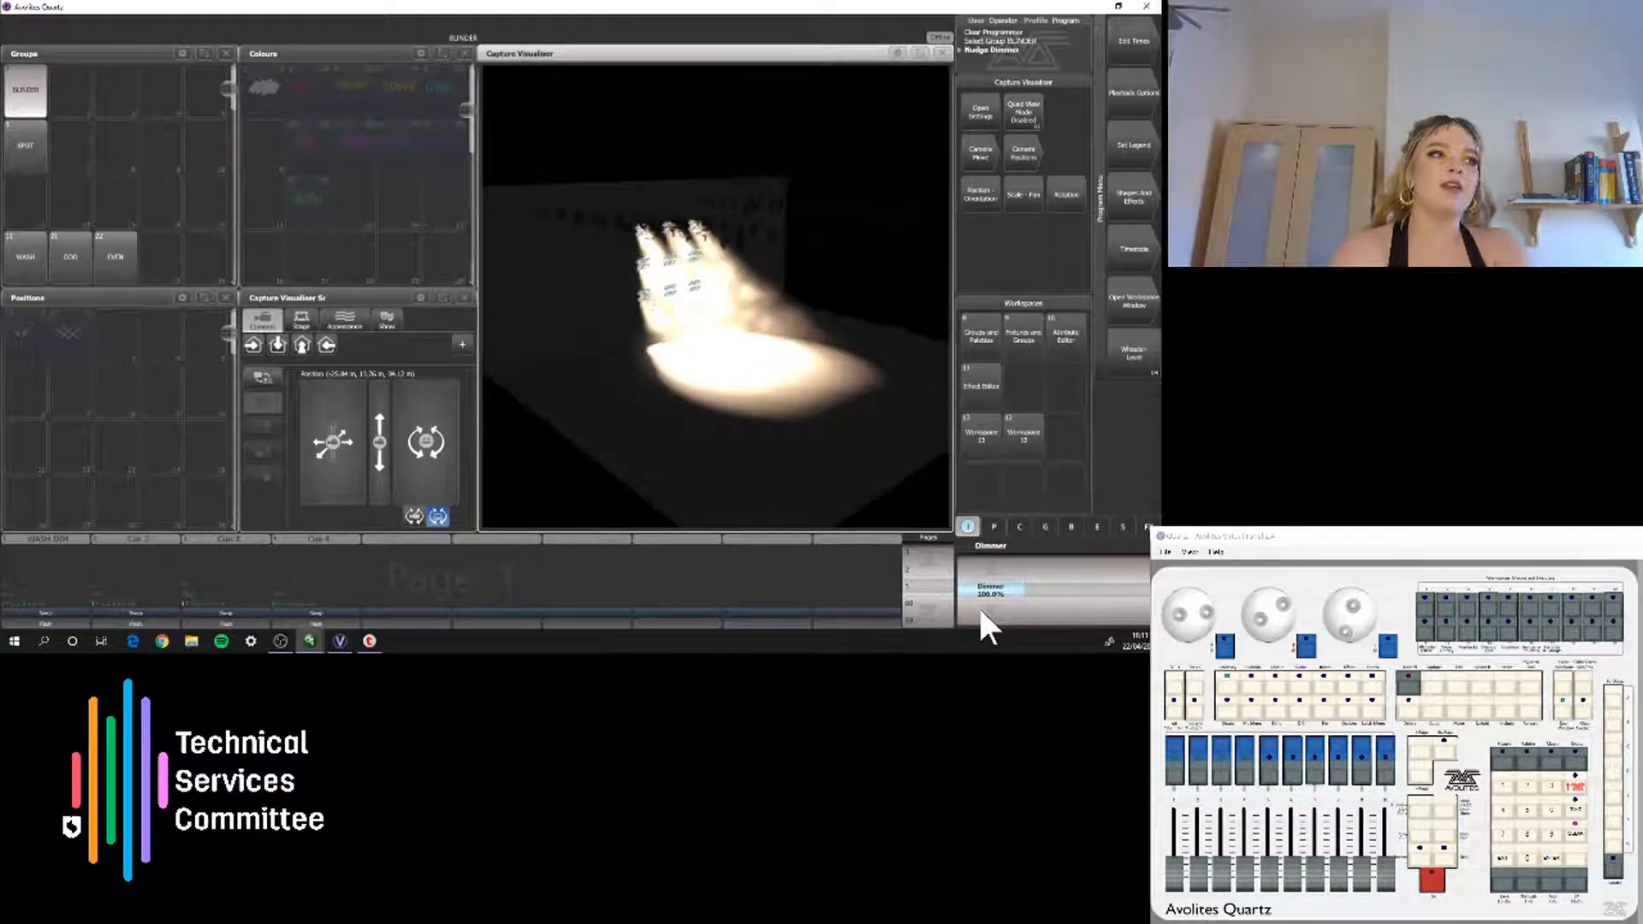
{"action": "left_click", "coordinate": [978, 606]}
Preview the atomic strobe group with dimmer and rate at 100%, and return both values to 0%
{"action": "scroll", "coordinate": [188, 130], "scroll_direction": "down", "scroll_amount": 3}
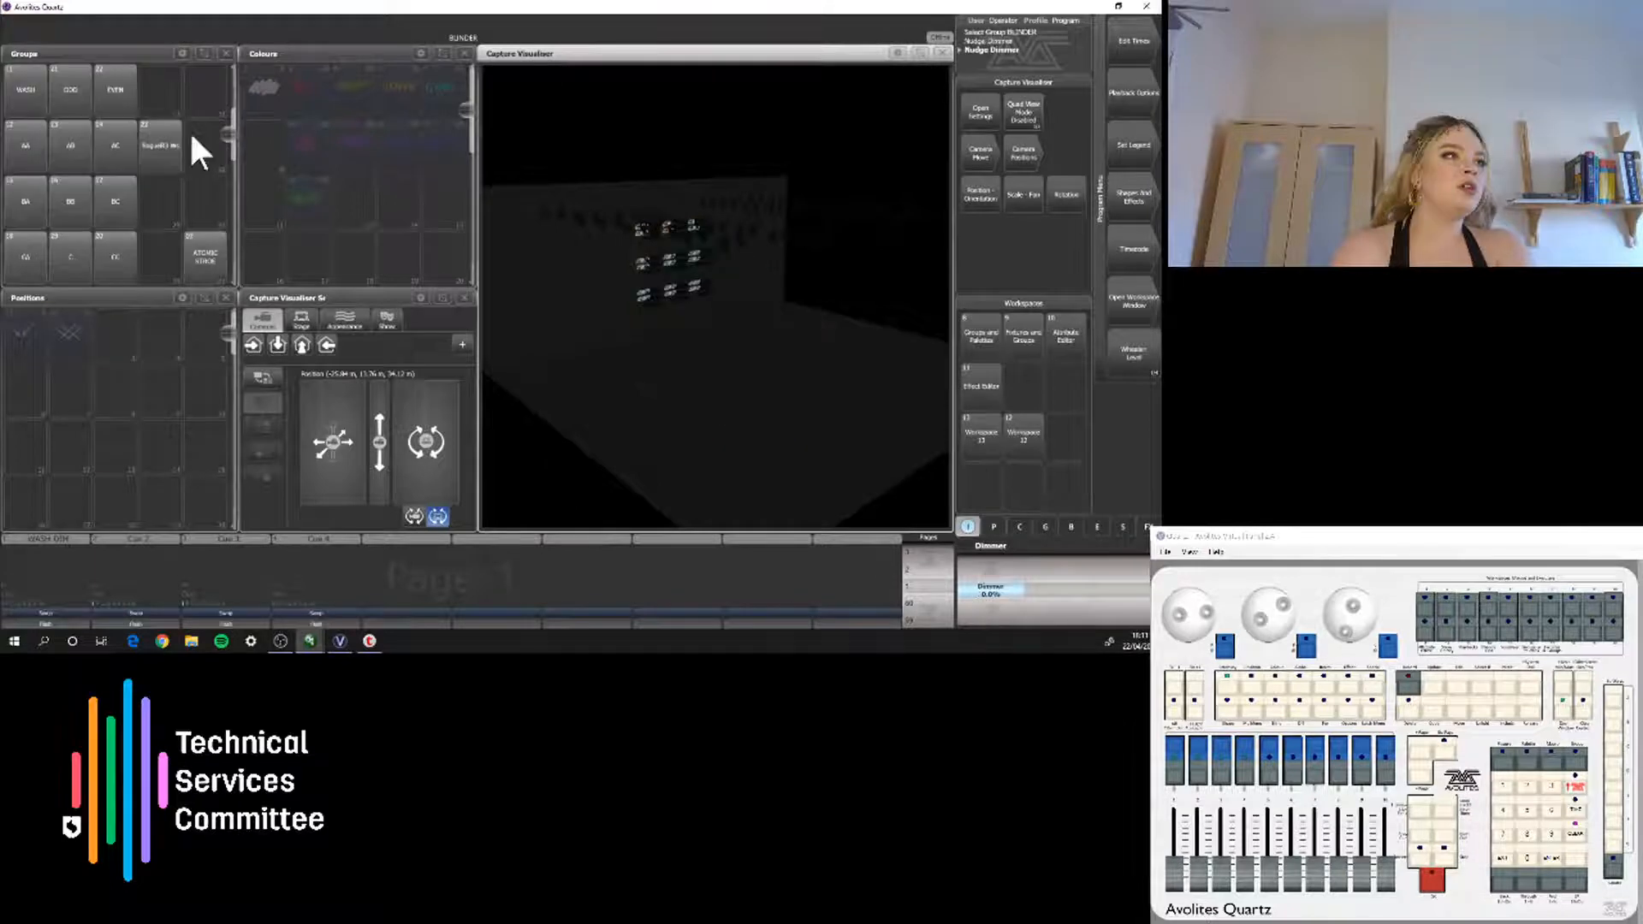
{"action": "left_click", "coordinate": [206, 267]}
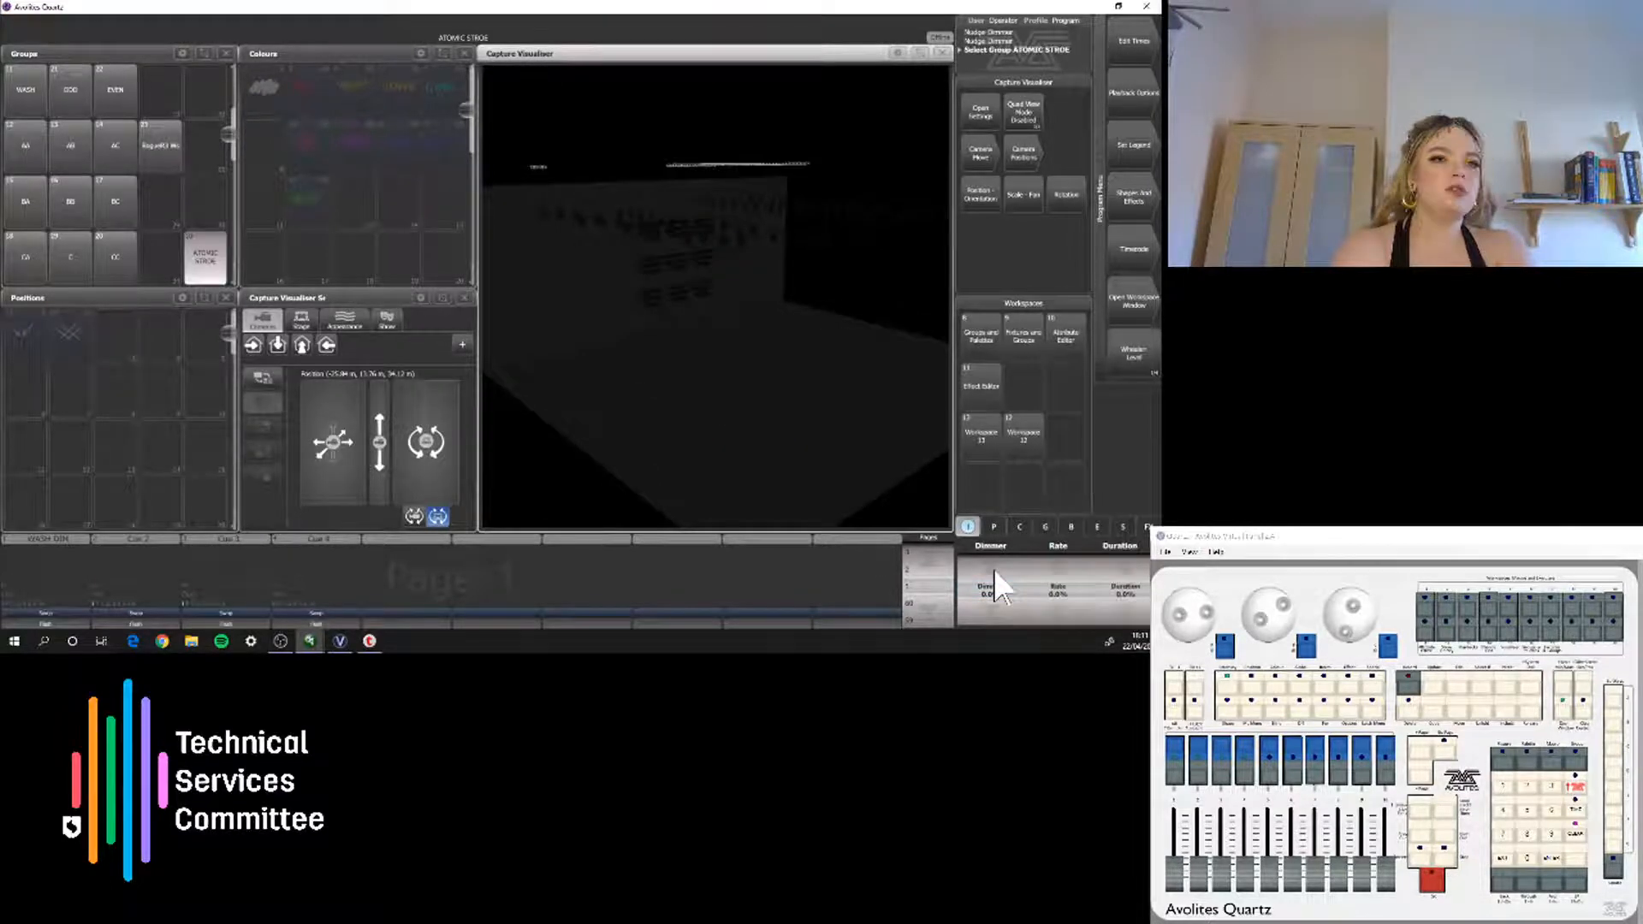
{"action": "left_click", "coordinate": [994, 573]}
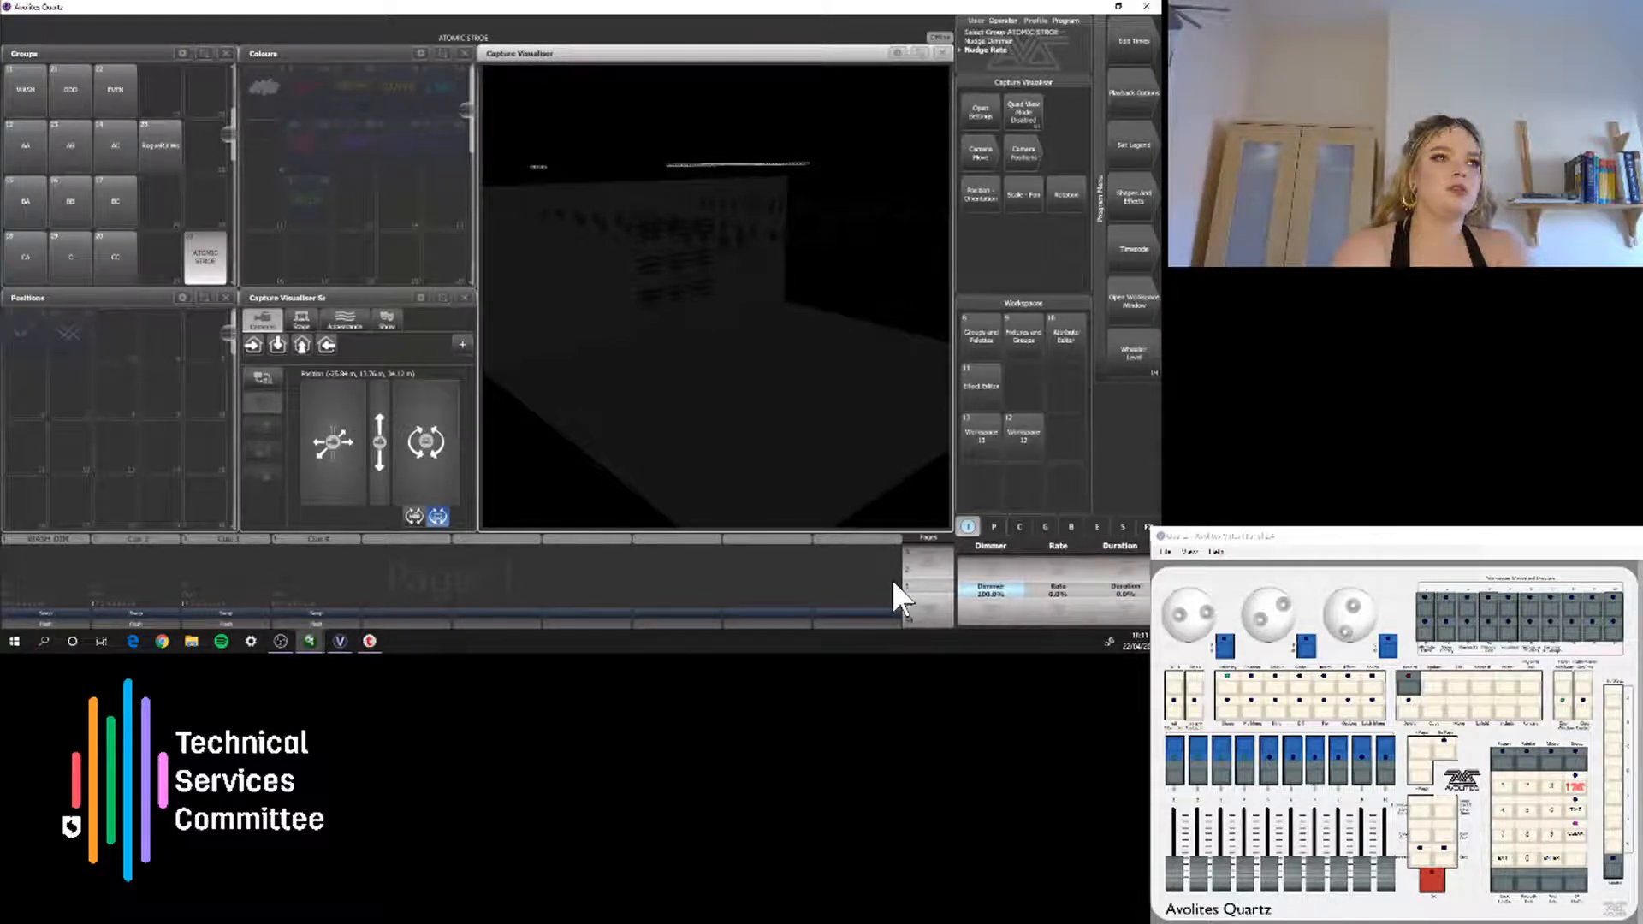
{"action": "left_click", "coordinate": [1058, 589]}
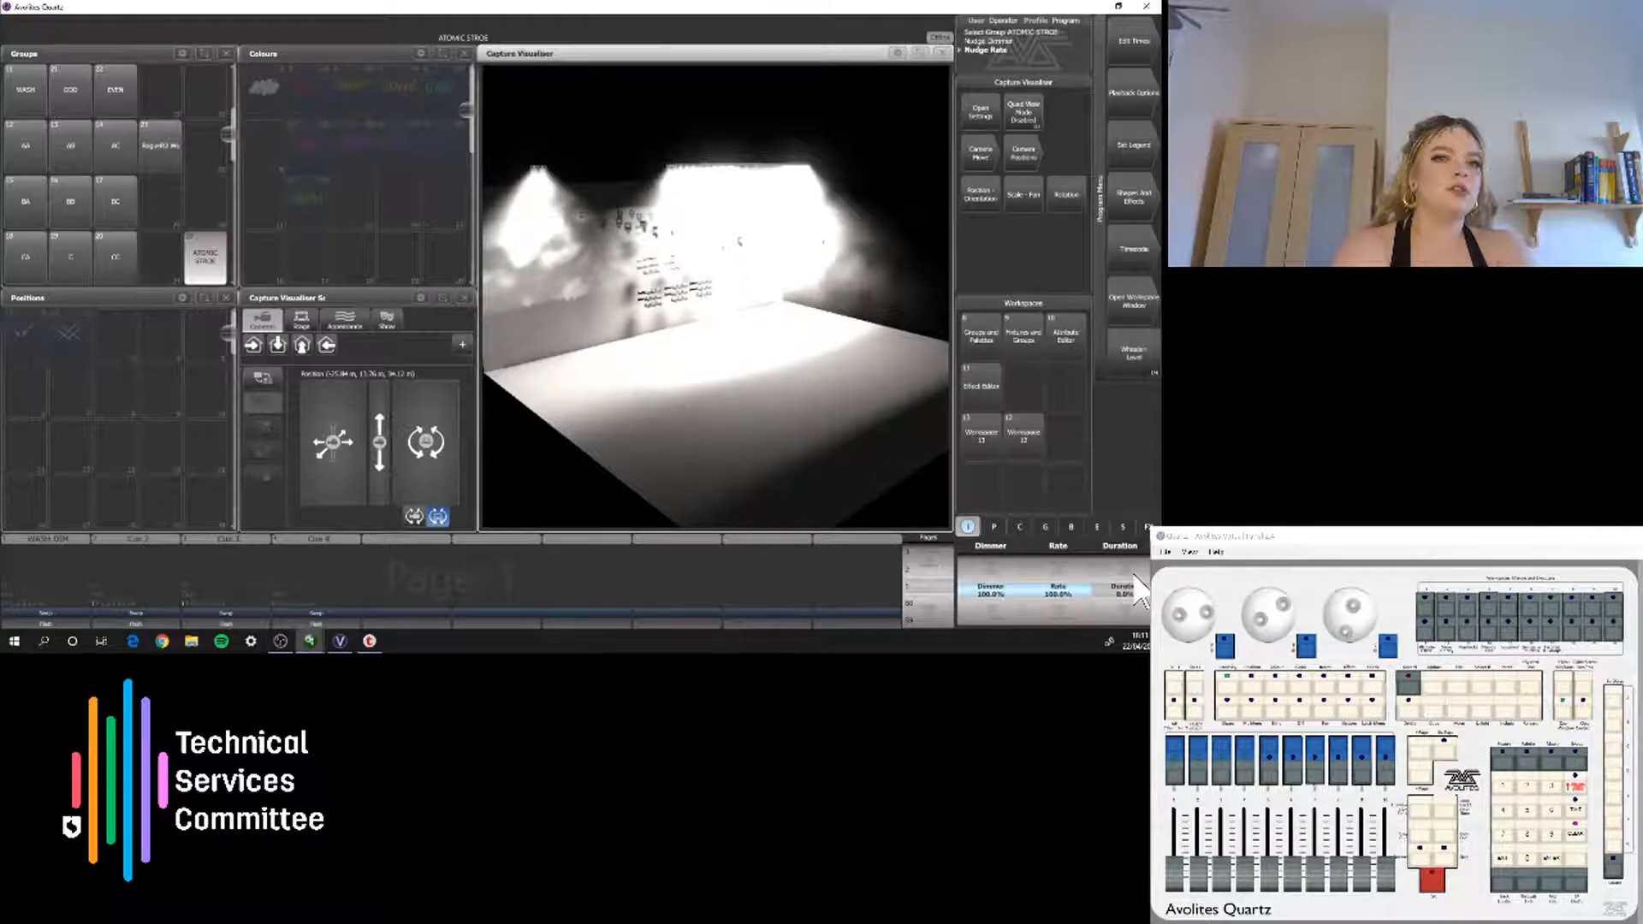
{"action": "left_click_drag", "start_coordinate": [1284, 605], "coordinate": [1257, 601]}
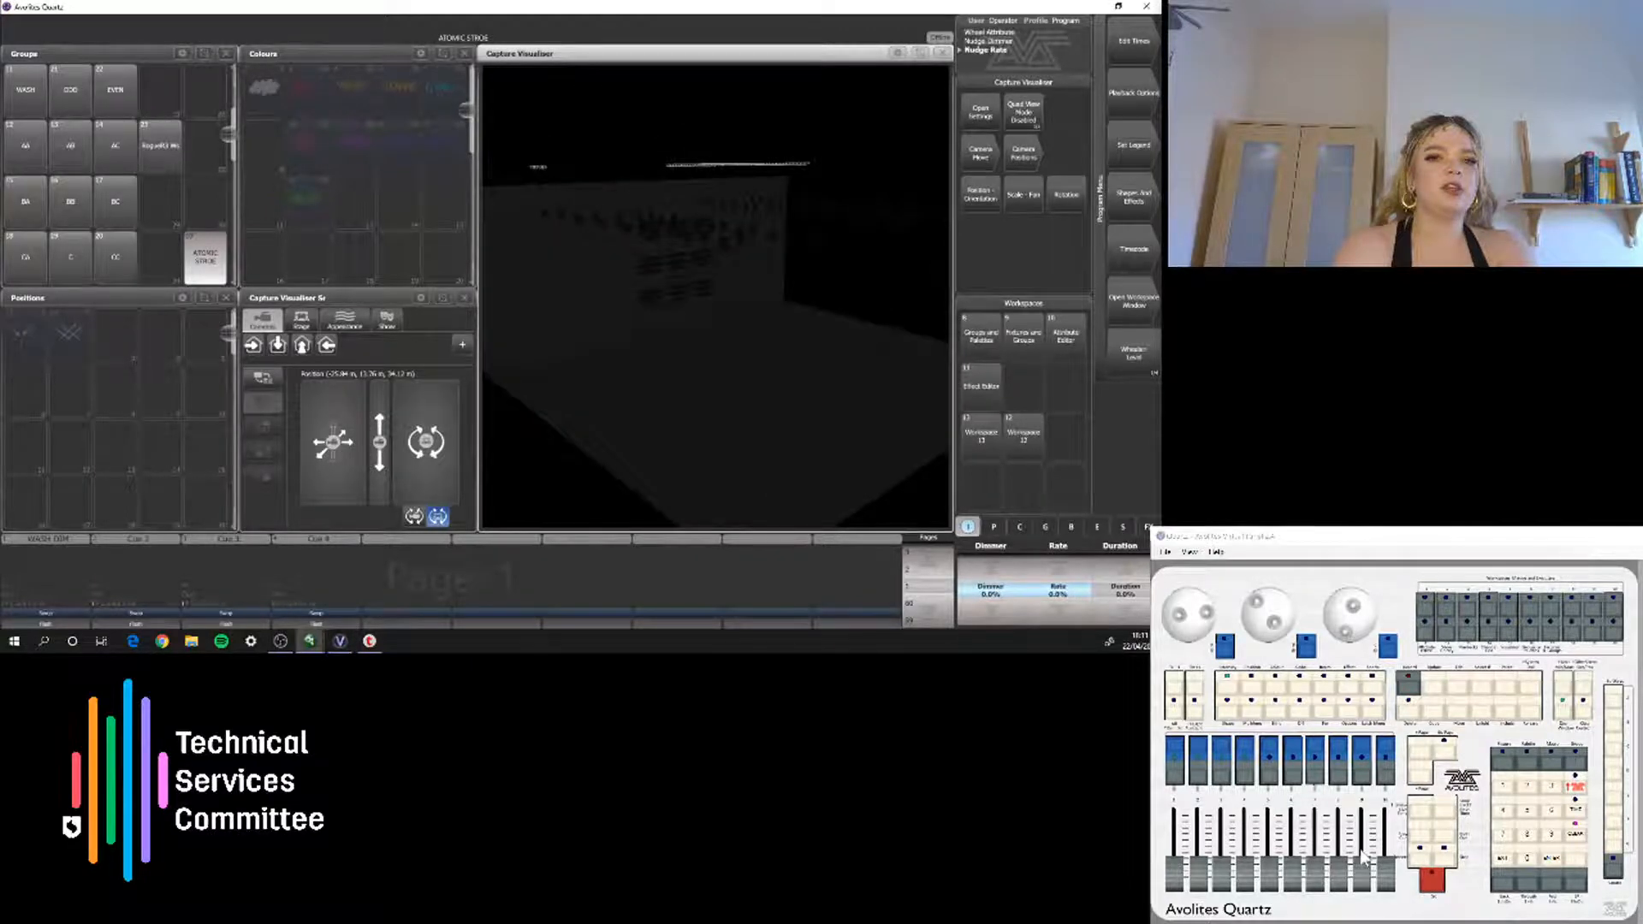
Clear the programmer and orbit the Capture Visualiser camera to a raised, angled view of the stage
{"action": "left_click", "coordinate": [1575, 834]}
{"action": "left_click", "coordinate": [1574, 835]}
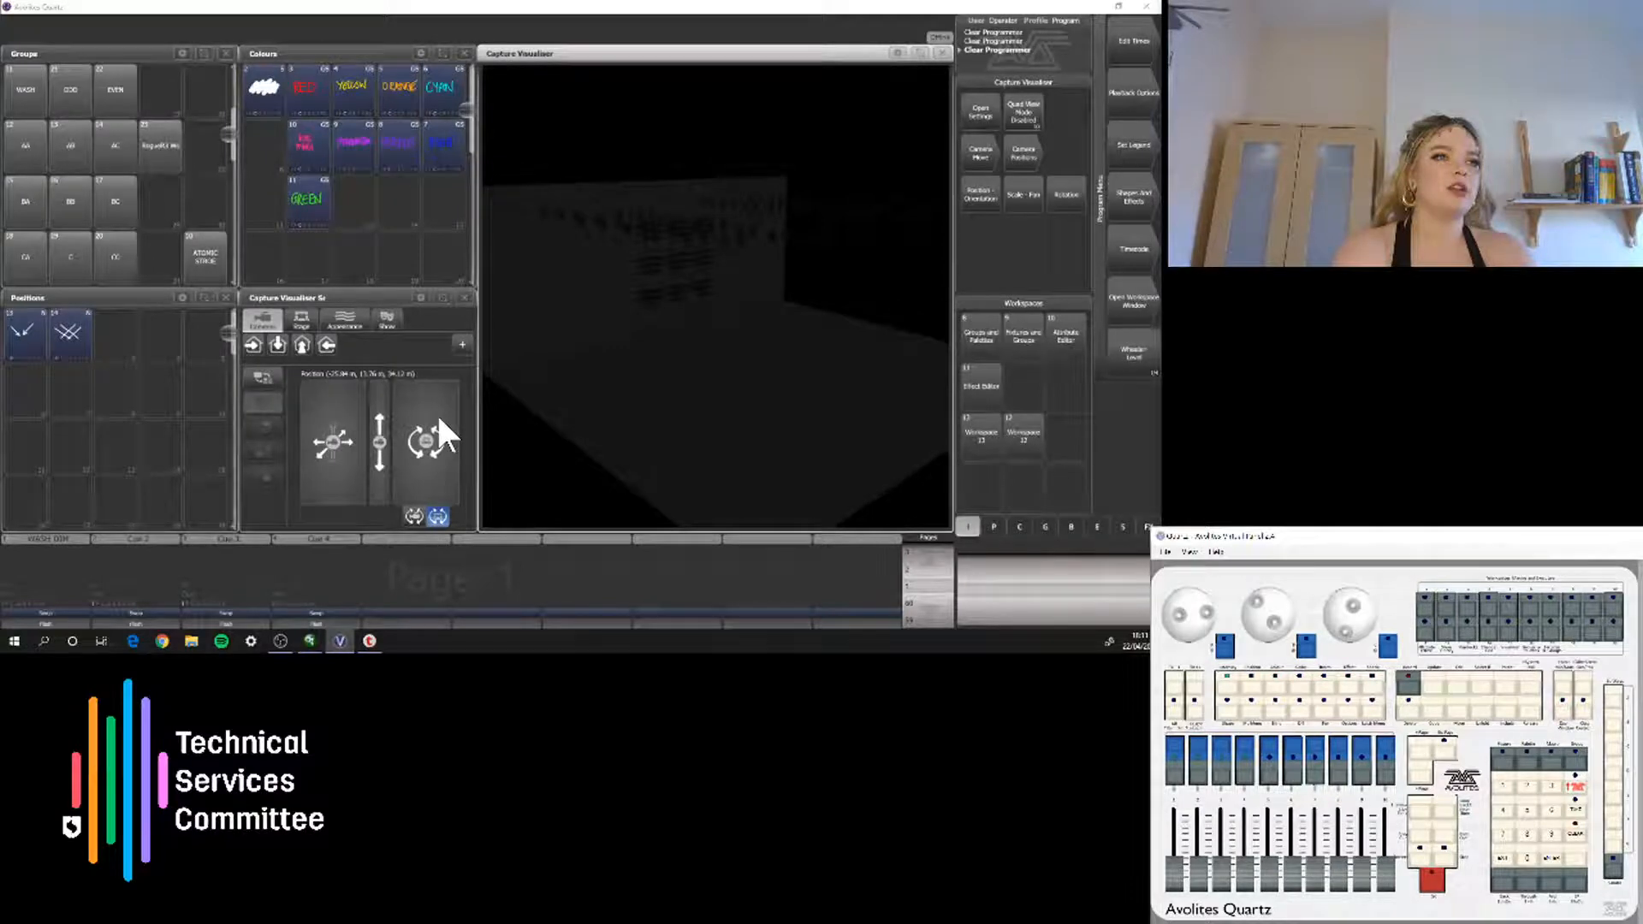
{"action": "left_click_drag", "start_coordinate": [439, 420], "coordinate": [407, 437]}
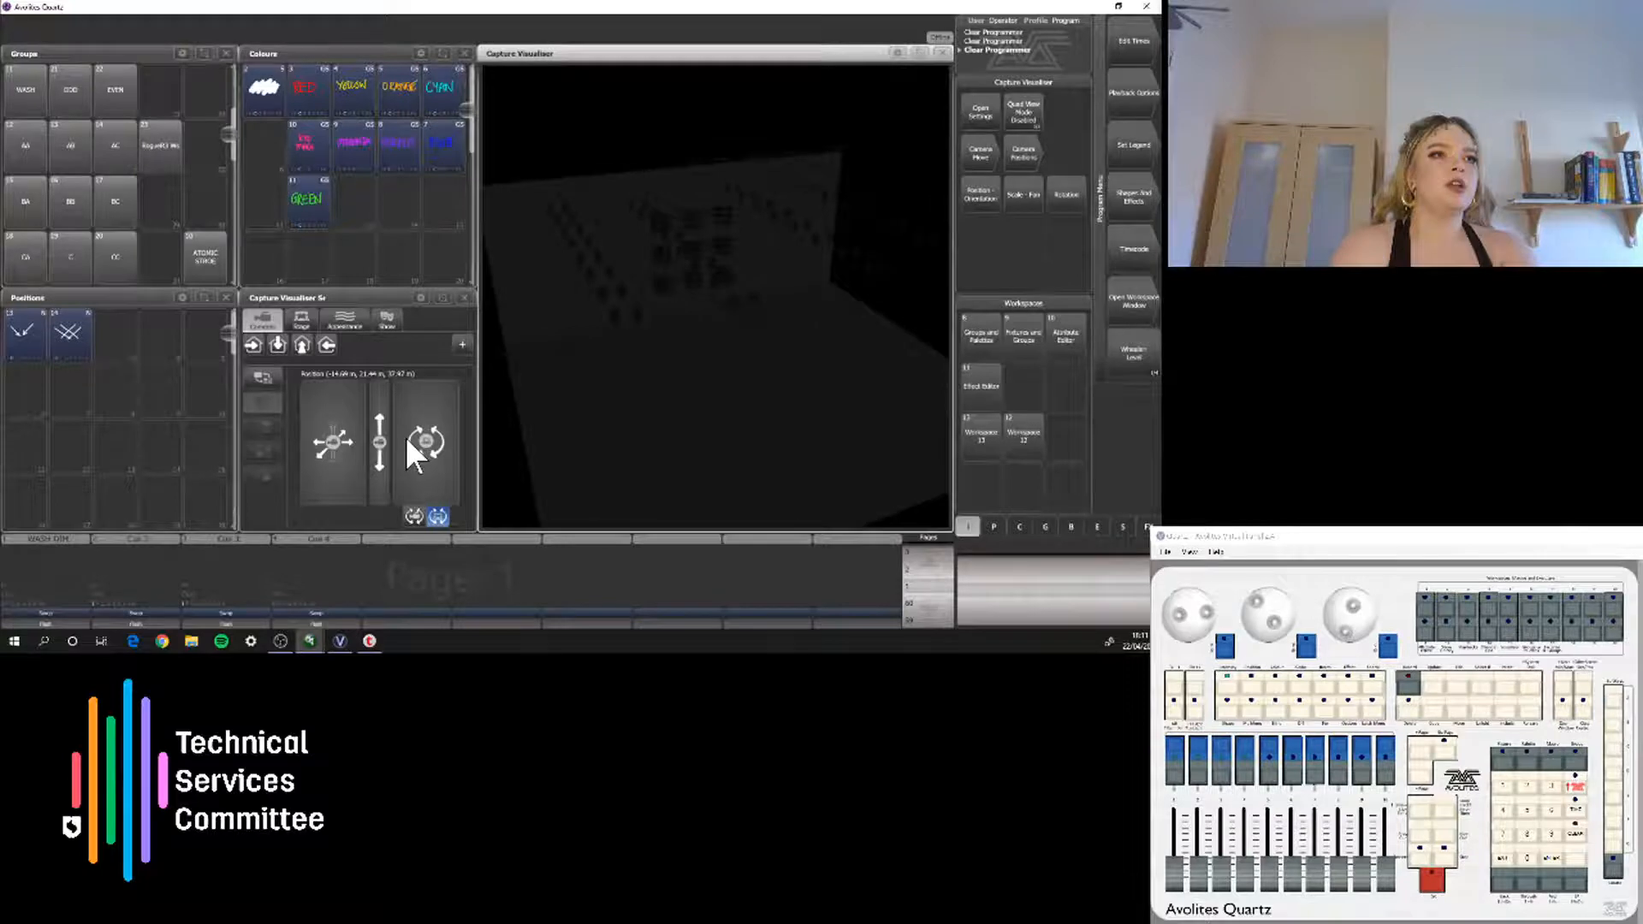
Create a pixel map effect for the WASH group and resize the Effect Editor to half width beside the Capture Visualiser
{"action": "left_click", "coordinate": [30, 86]}
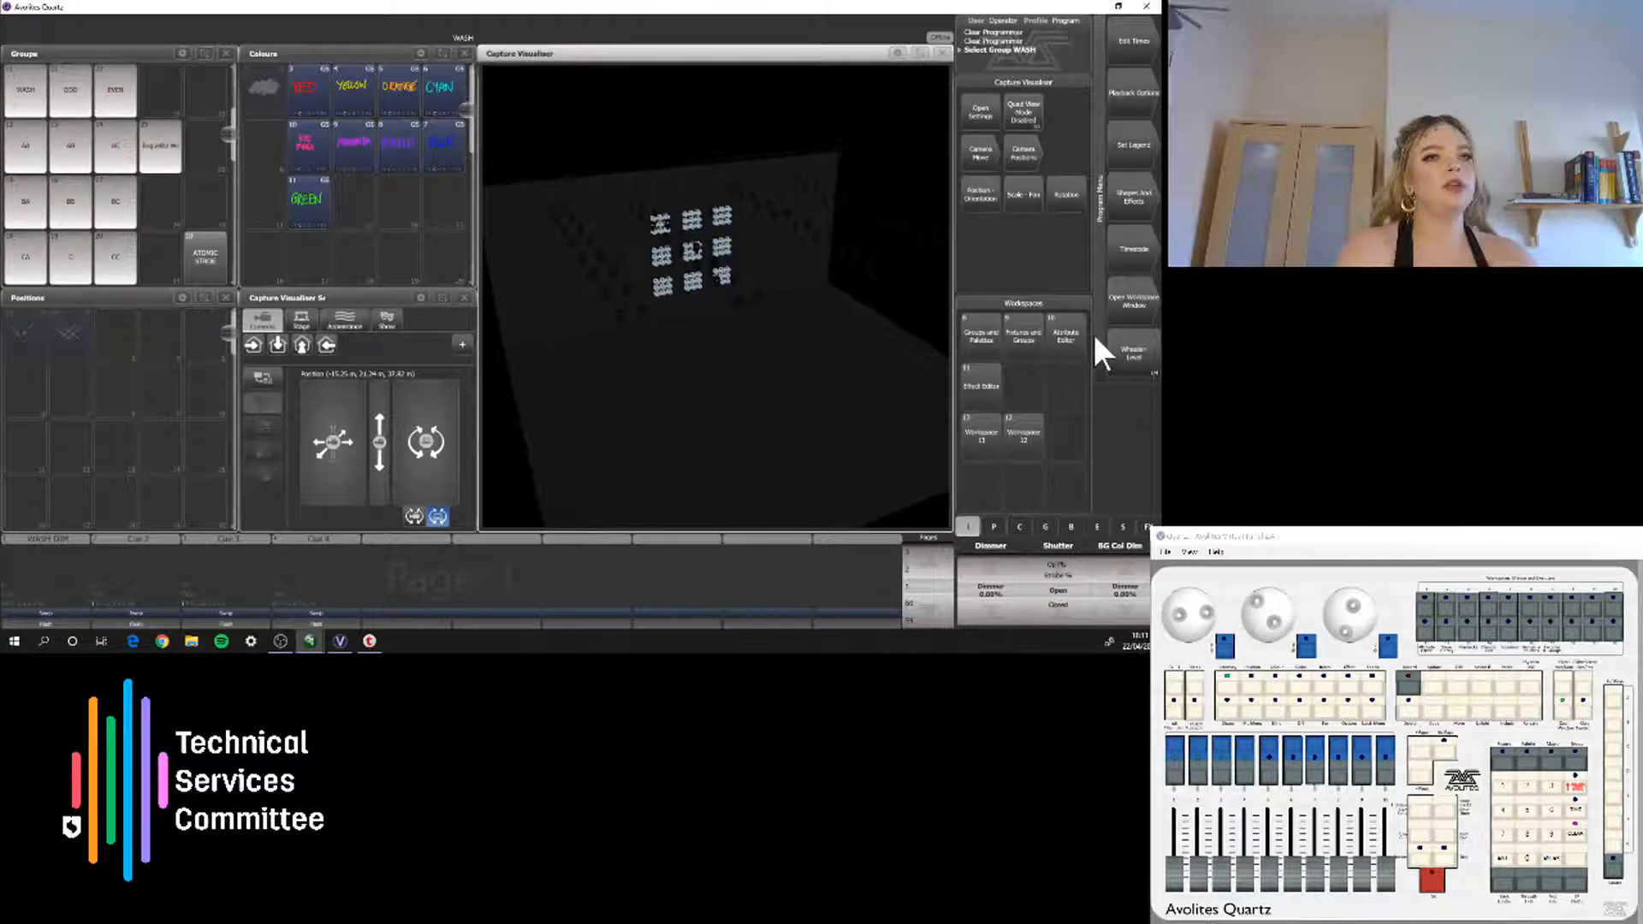
{"action": "left_click", "coordinate": [1576, 834]}
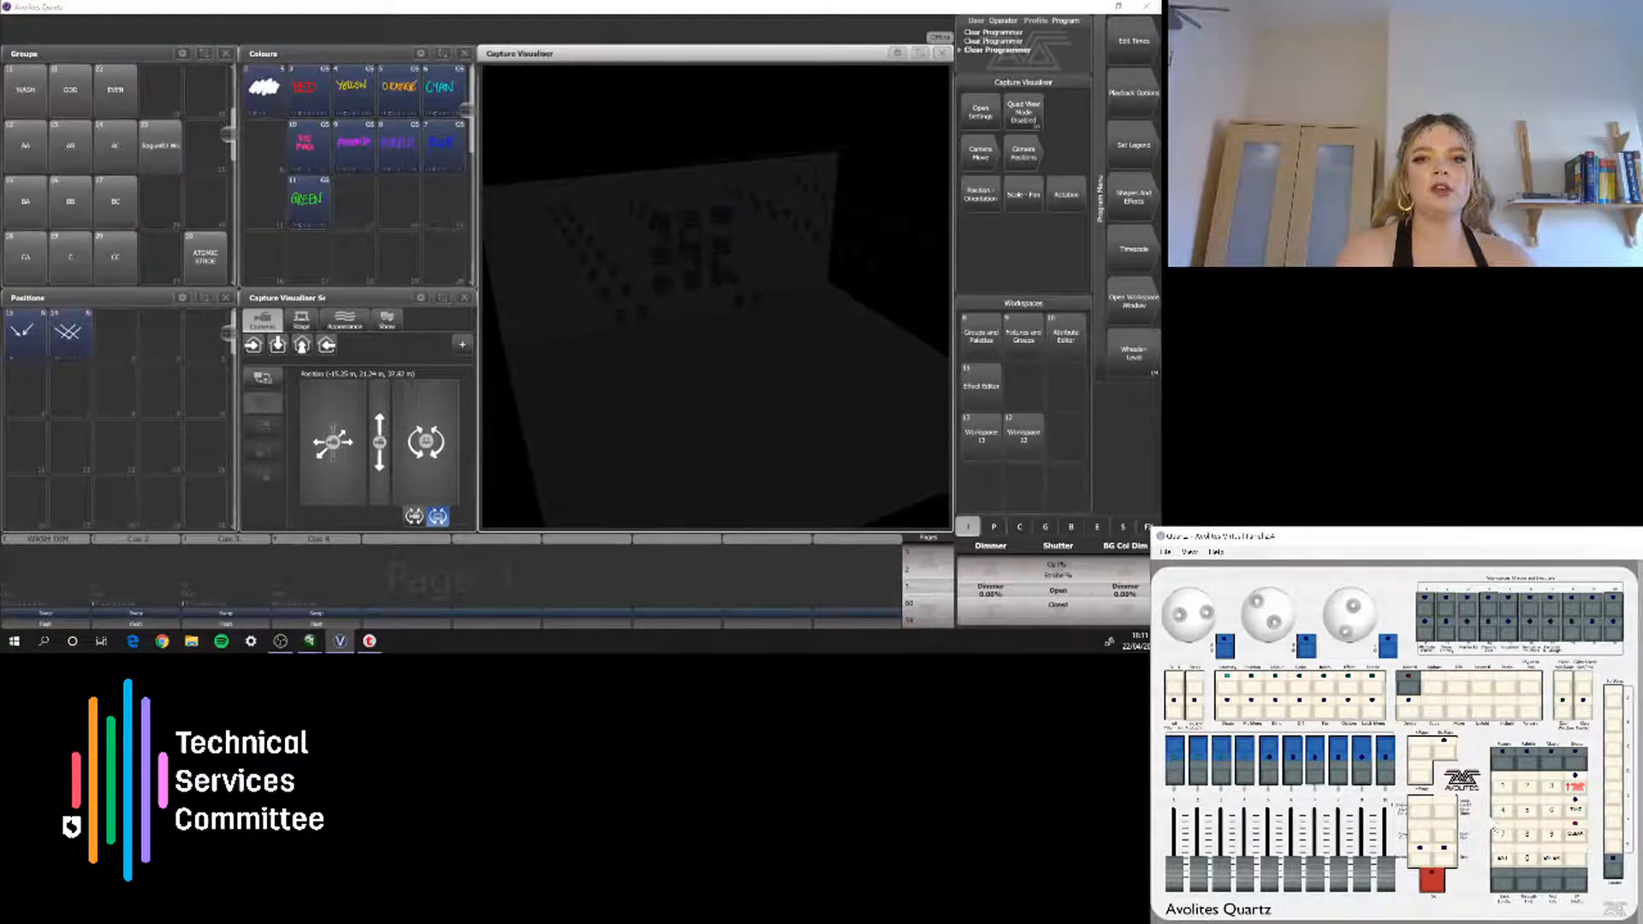
{"action": "left_click", "coordinate": [22, 89]}
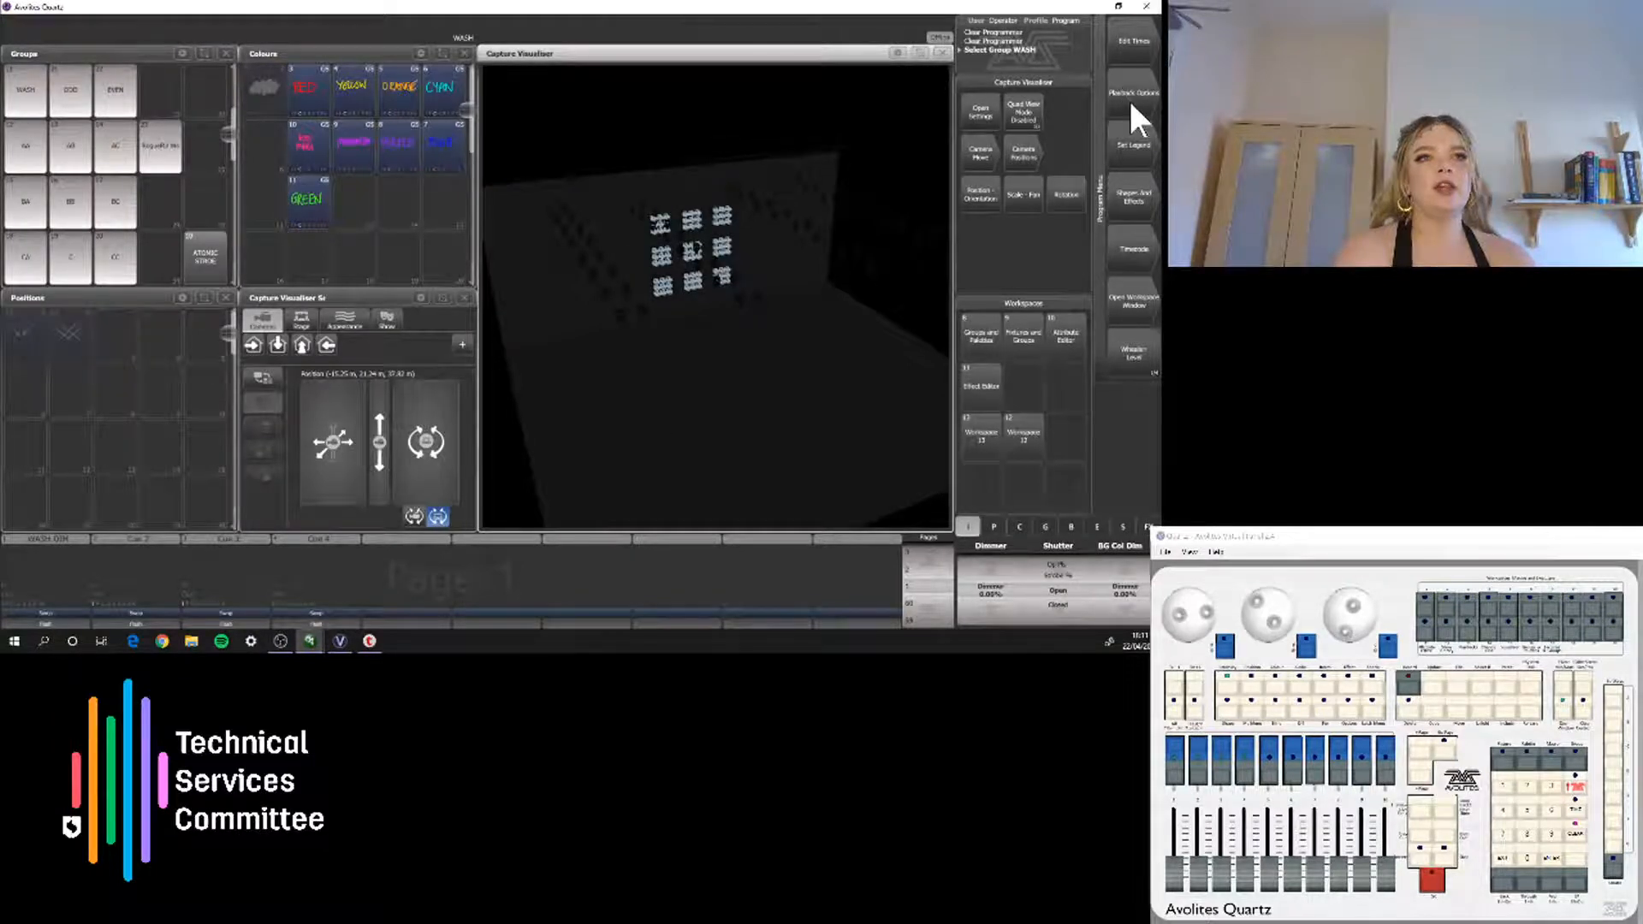
{"action": "left_click", "coordinate": [1130, 198]}
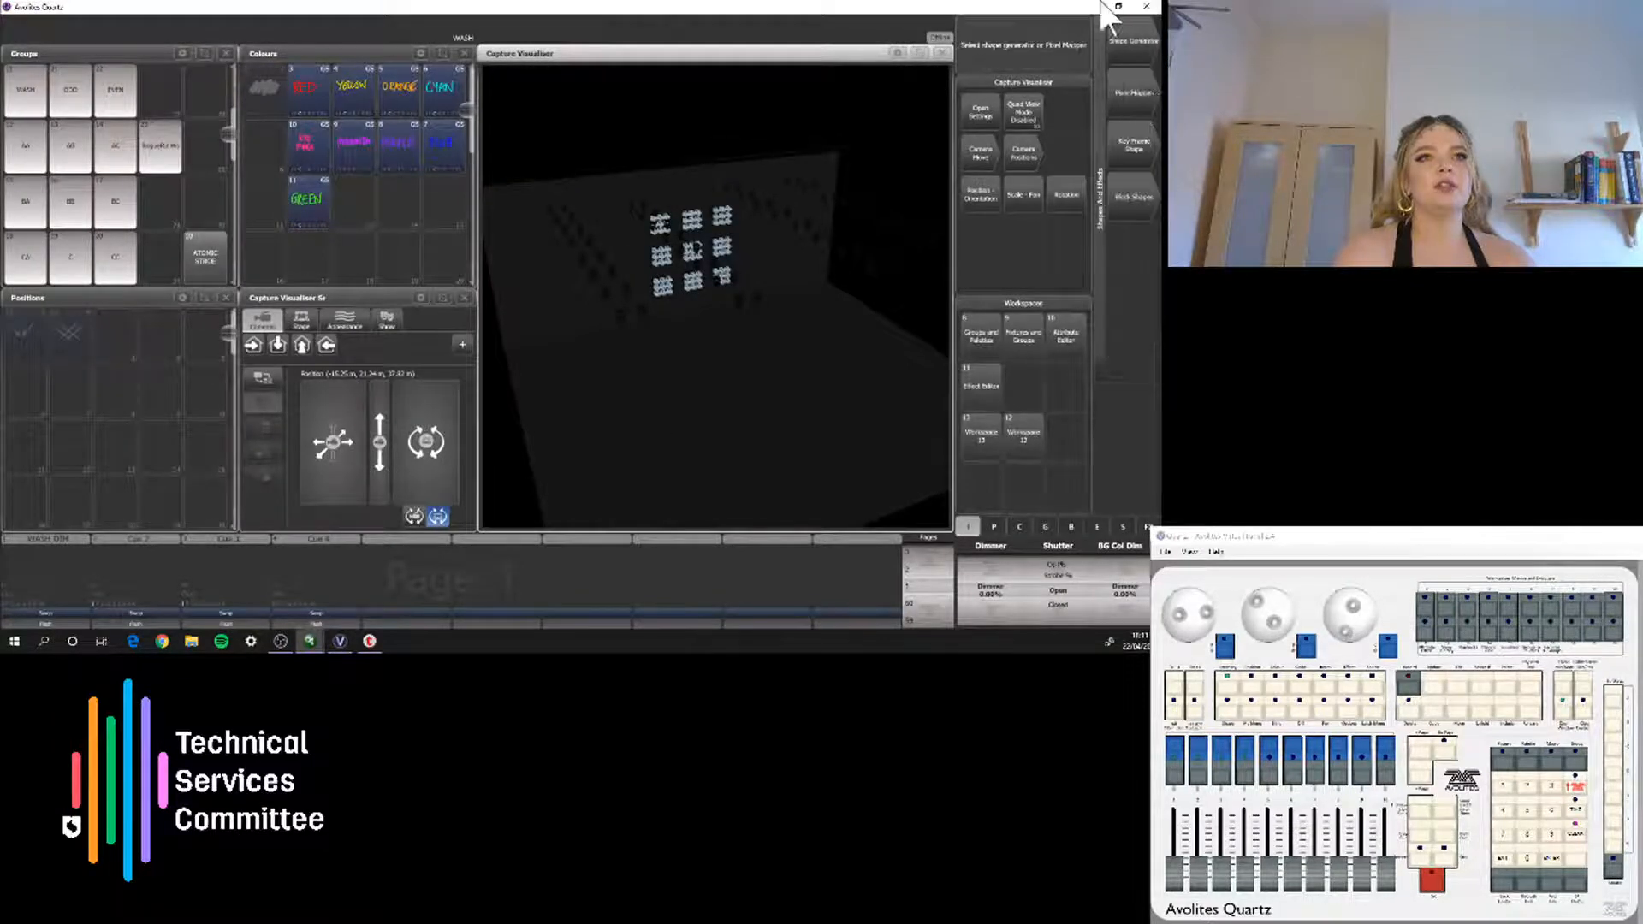
{"action": "left_click", "coordinate": [1132, 96]}
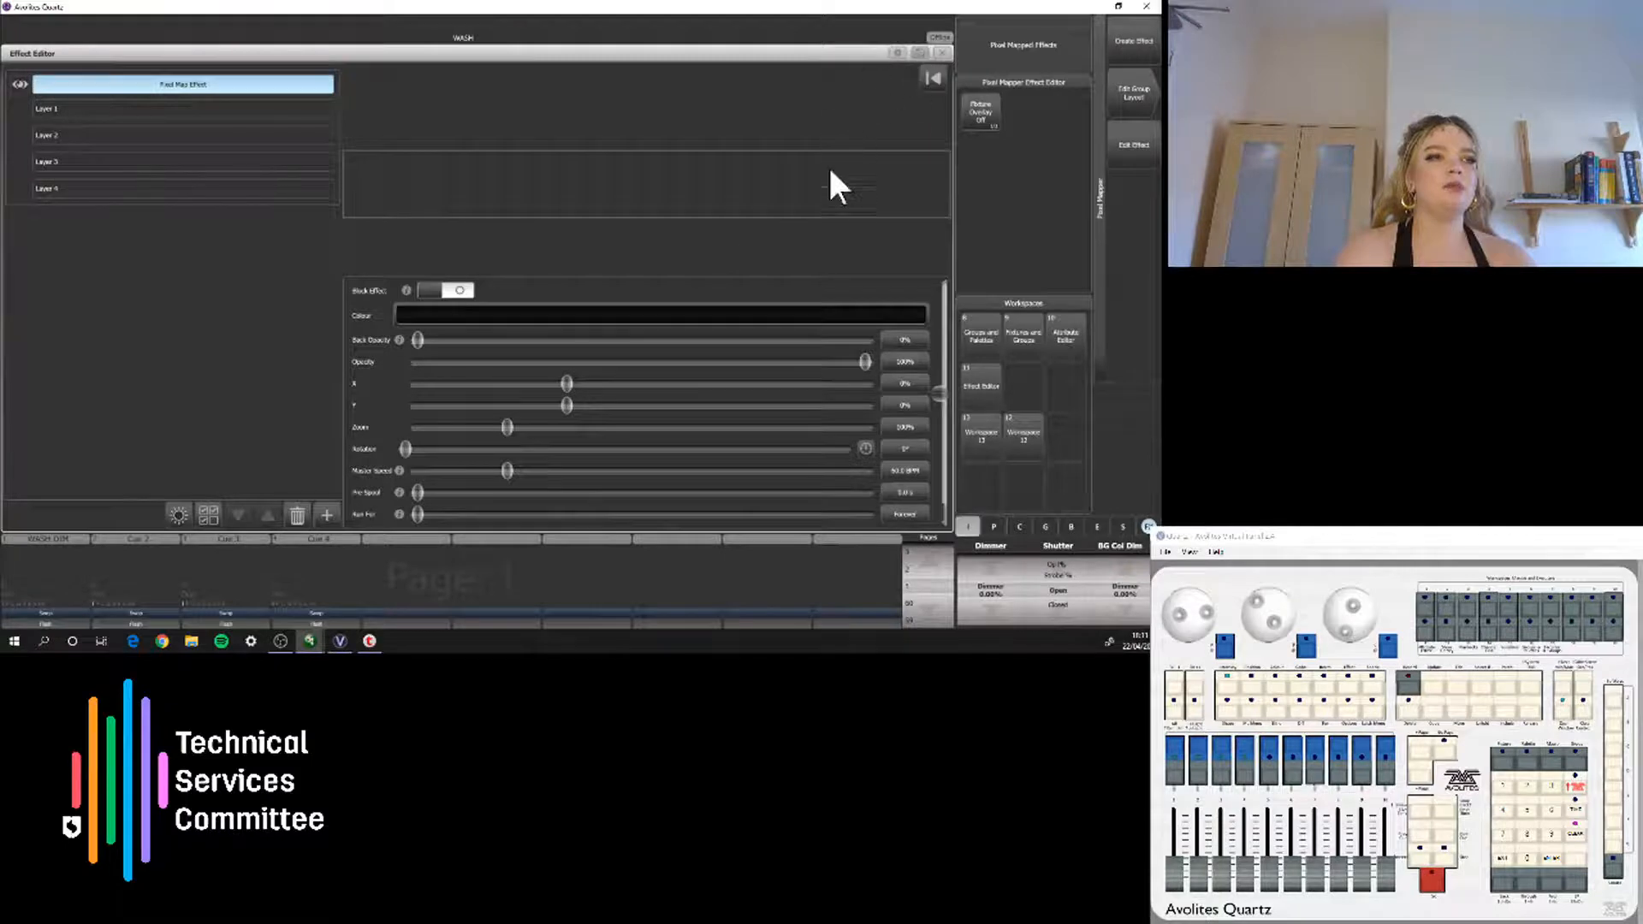
{"action": "key", "text": "F12"}
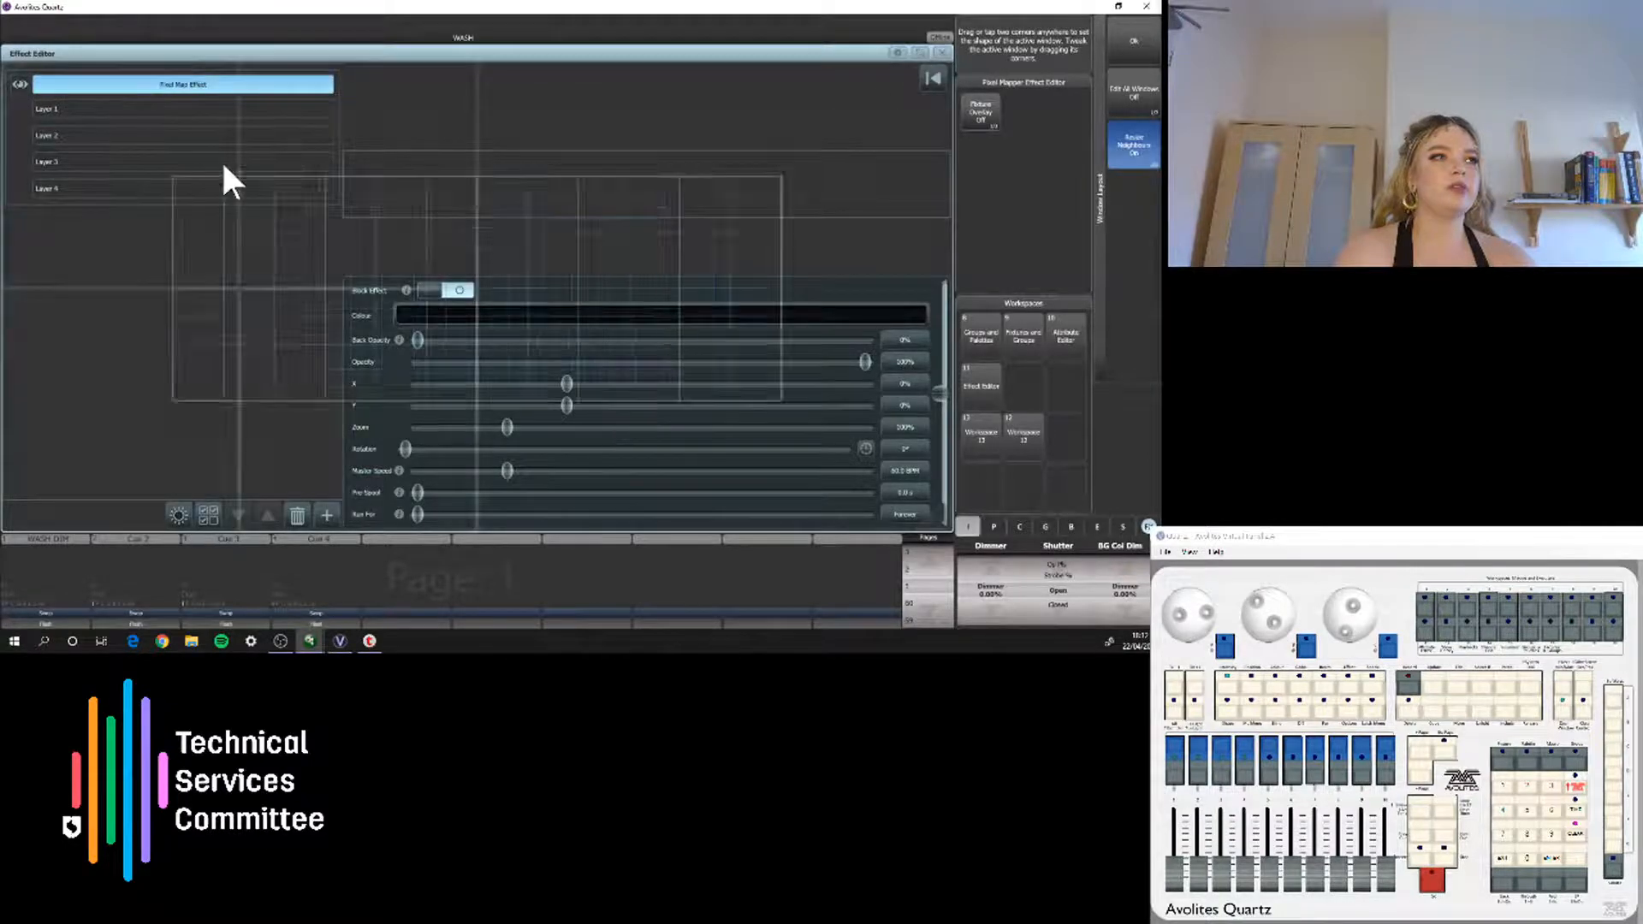
{"action": "left_click", "coordinate": [222, 176]}
{"action": "left_click_drag", "start_coordinate": [741, 521], "coordinate": [469, 516]}
{"action": "key", "text": "Escape"}
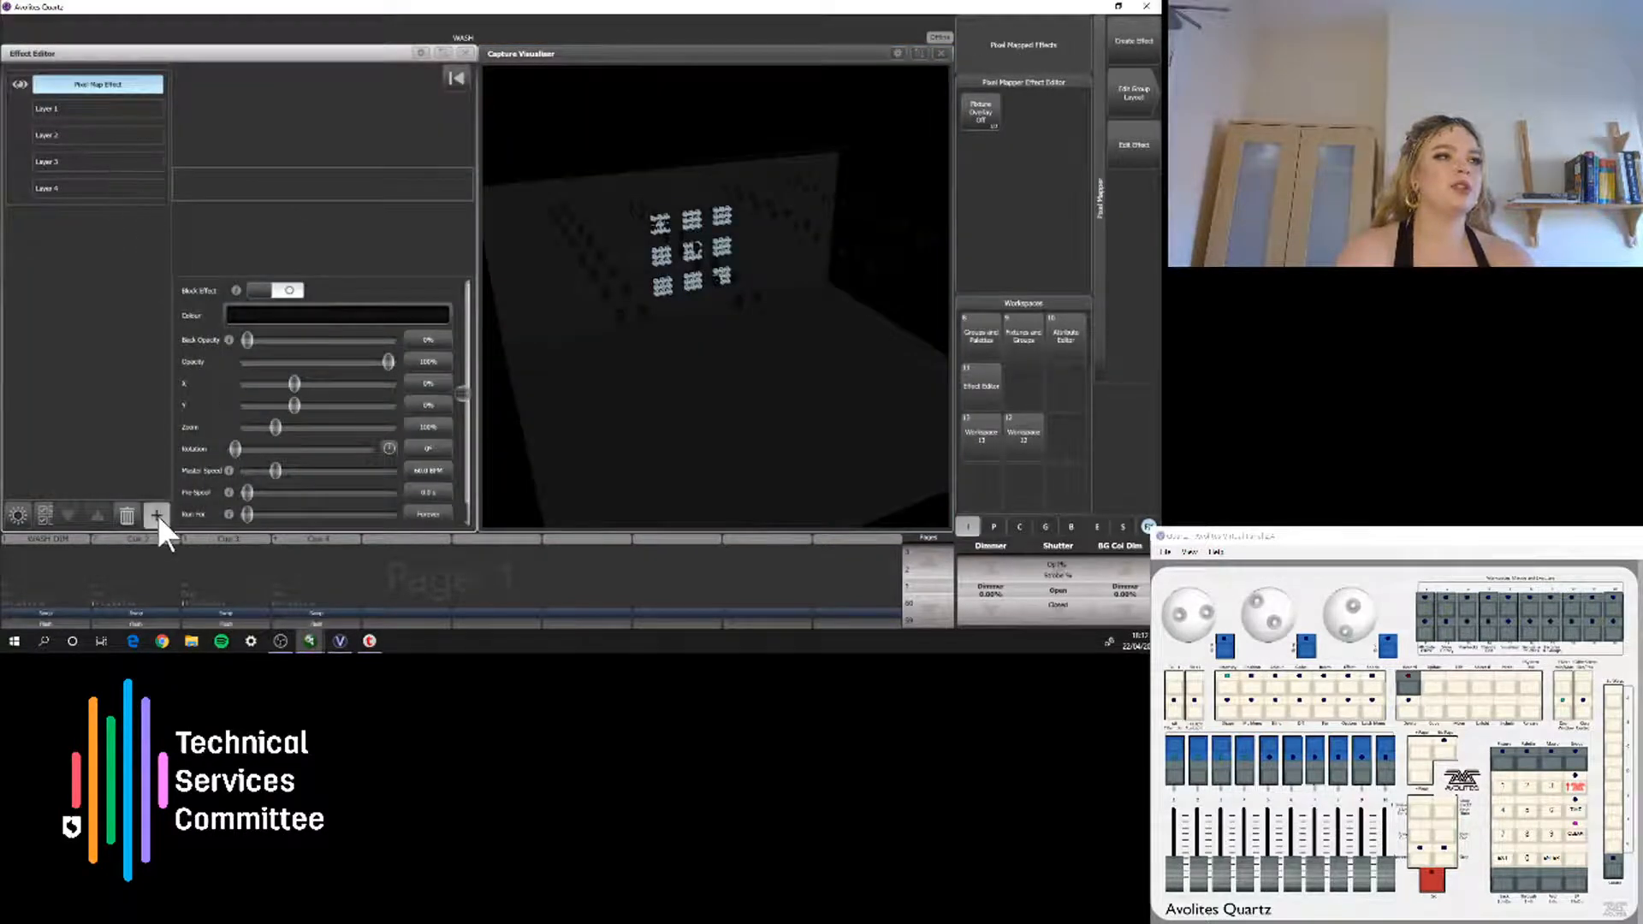
Try a Block element on Layer 1 with X at -100%, 10% width and 5% height, and clear the programmer
{"action": "left_click", "coordinate": [156, 514]}
{"action": "left_click", "coordinate": [205, 129]}
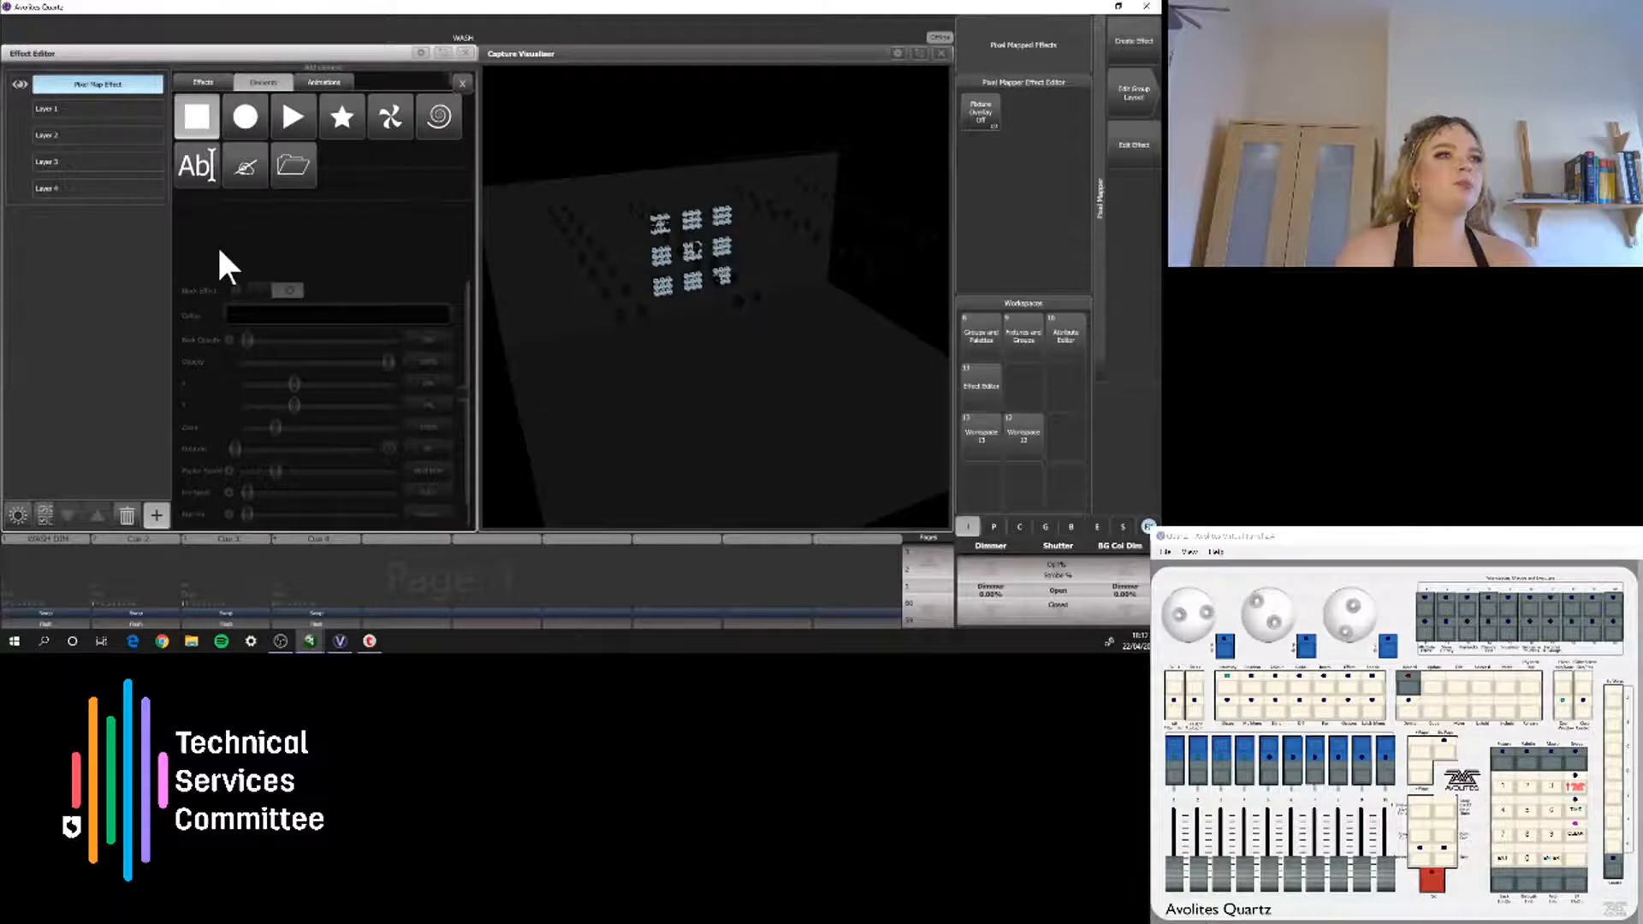
{"action": "left_click", "coordinate": [192, 191]}
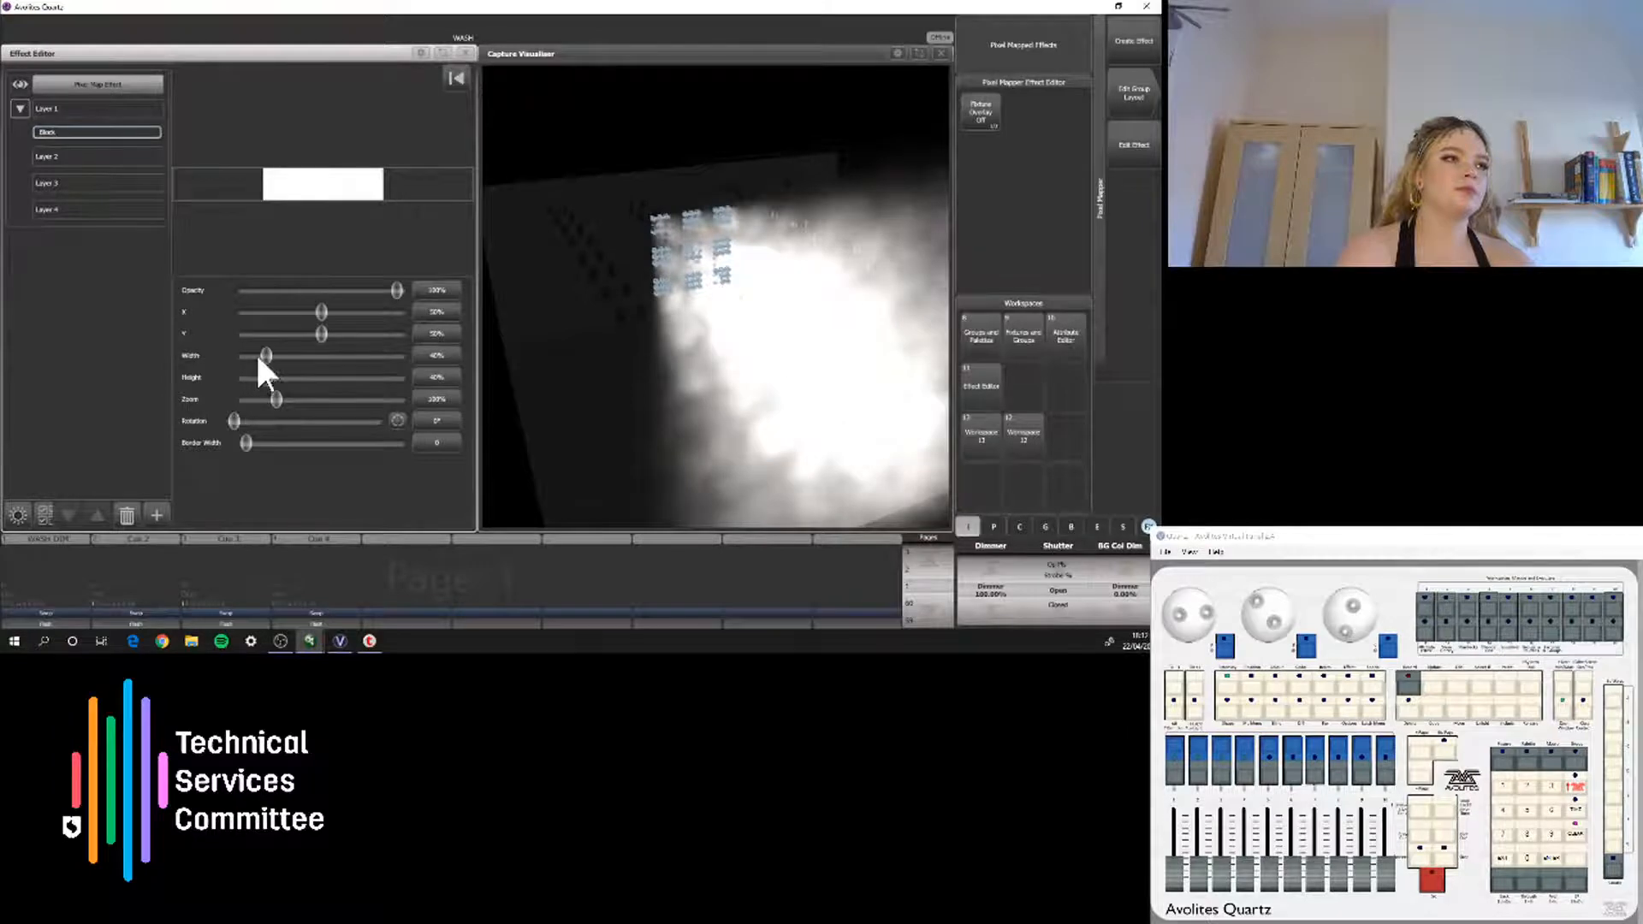
{"action": "left_click_drag", "start_coordinate": [265, 356], "coordinate": [251, 355]}
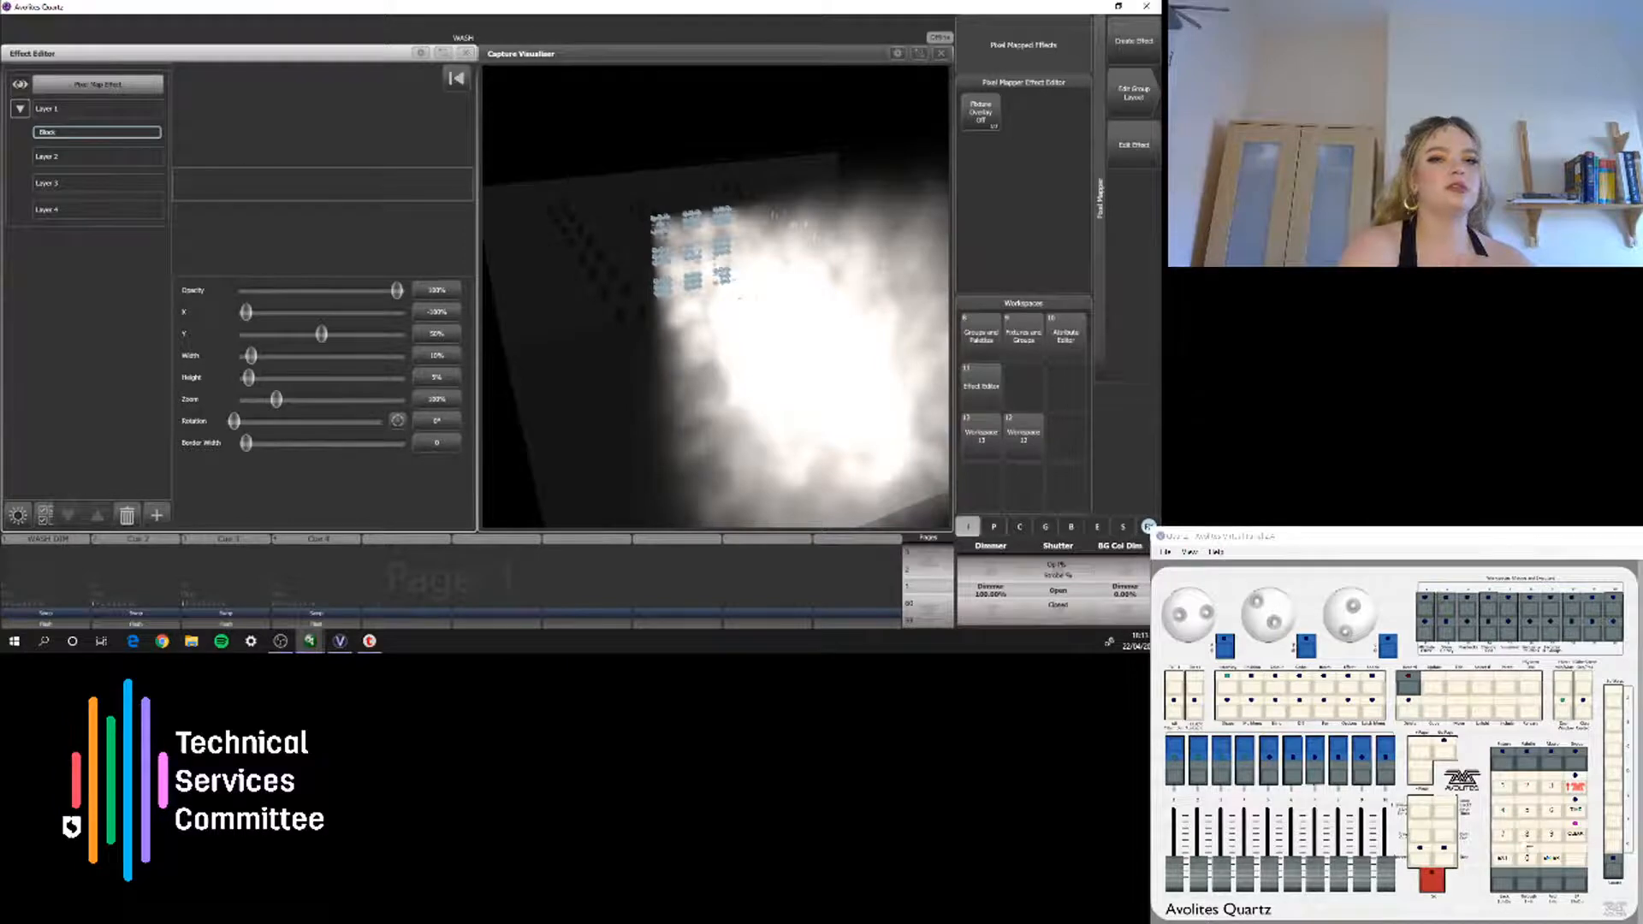
{"action": "left_click", "coordinate": [1572, 832]}
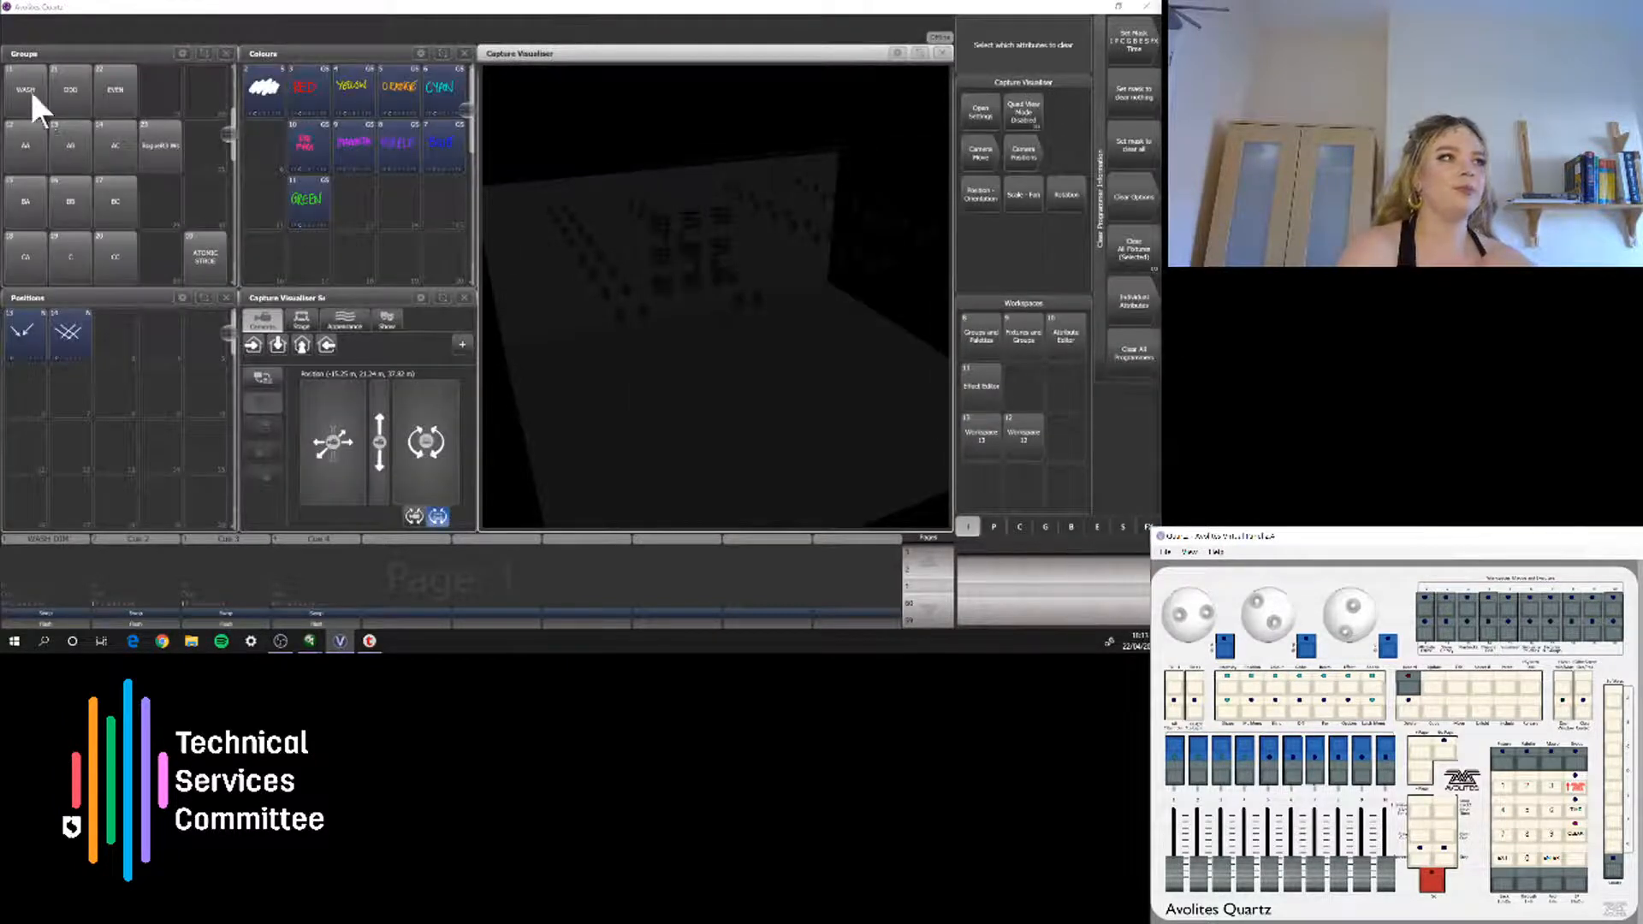
Create another WASH pixel map effect with a Block element at X -17% and a Linear Movement Animation on Layer 1
{"action": "left_click_drag", "start_coordinate": [29, 151], "coordinate": [120, 243]}
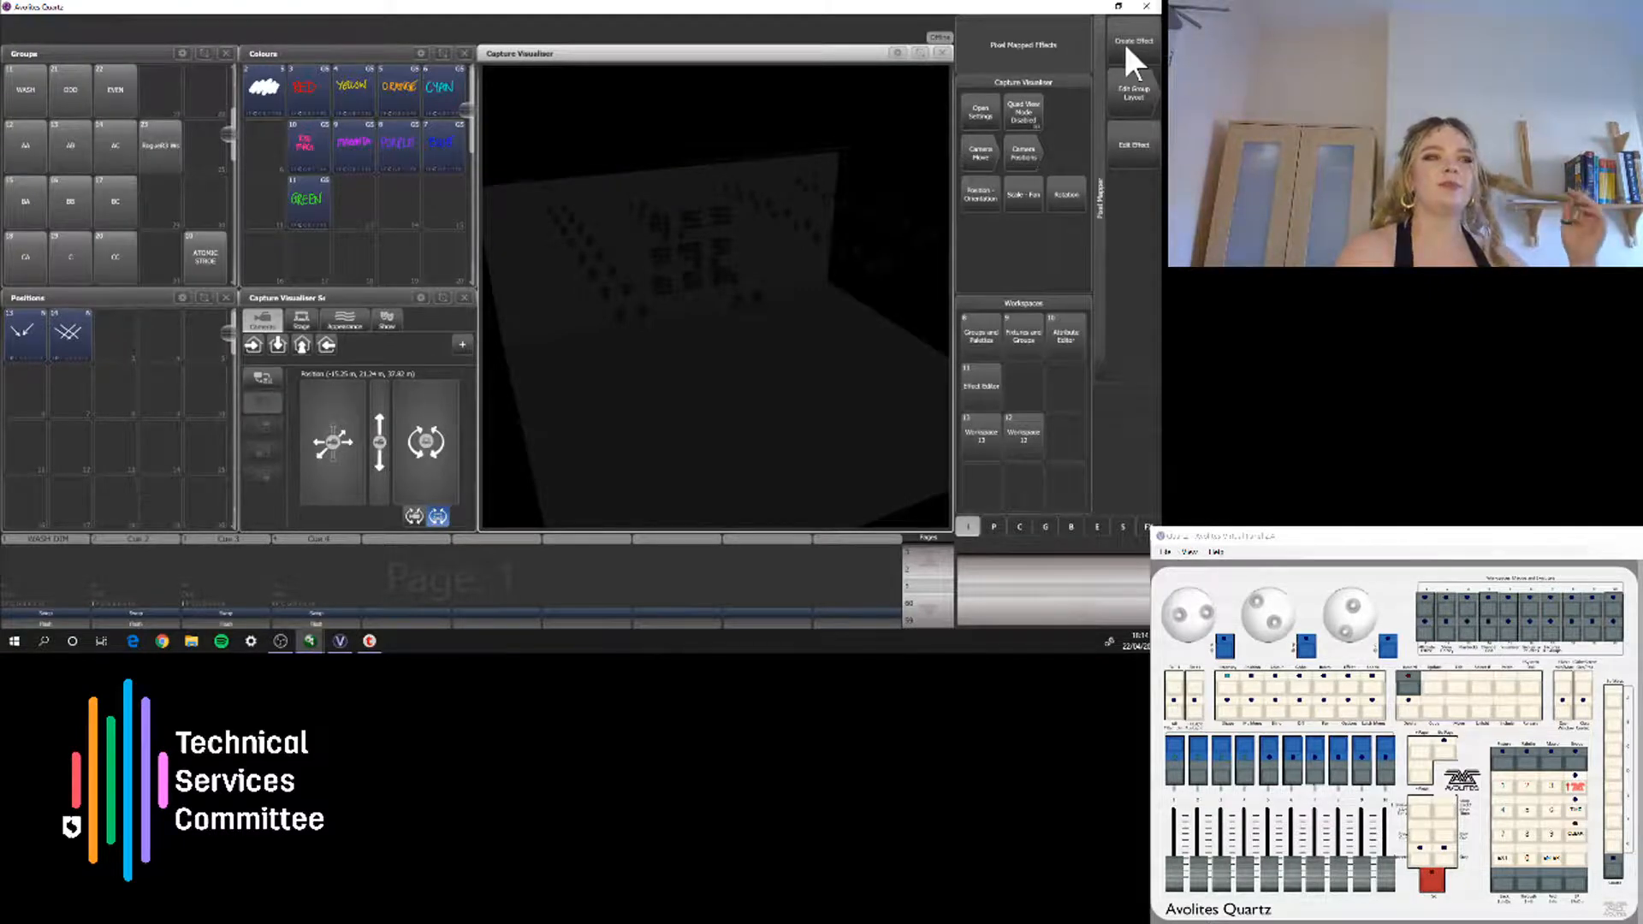
{"action": "left_click", "coordinate": [17, 101]}
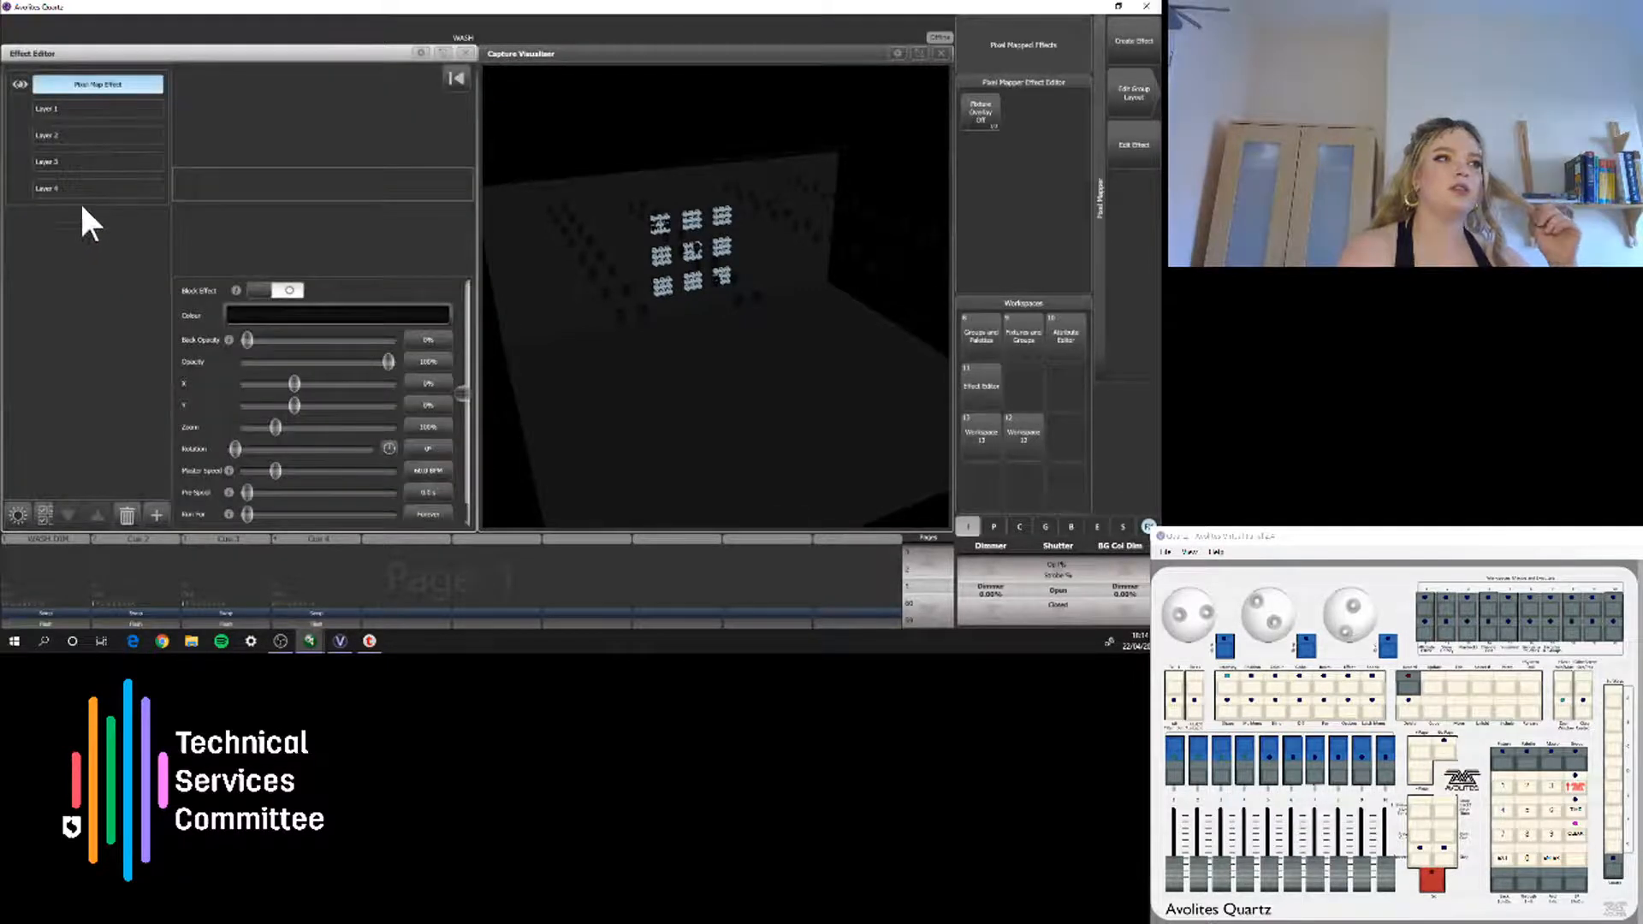
{"action": "left_click", "coordinate": [155, 516]}
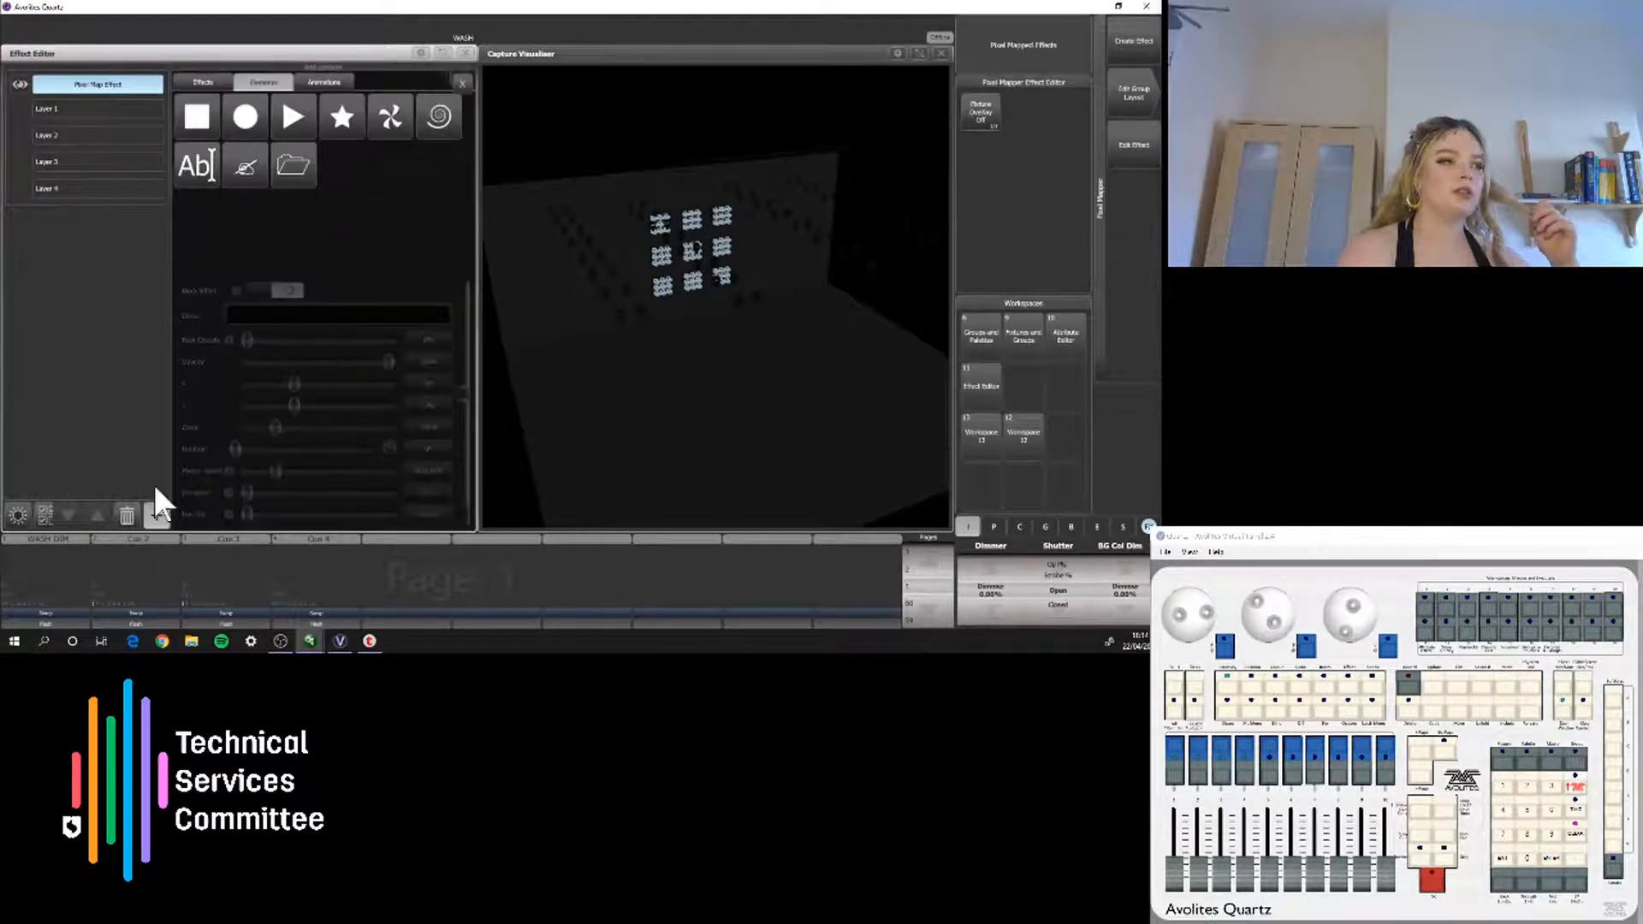
{"action": "left_click", "coordinate": [117, 363]}
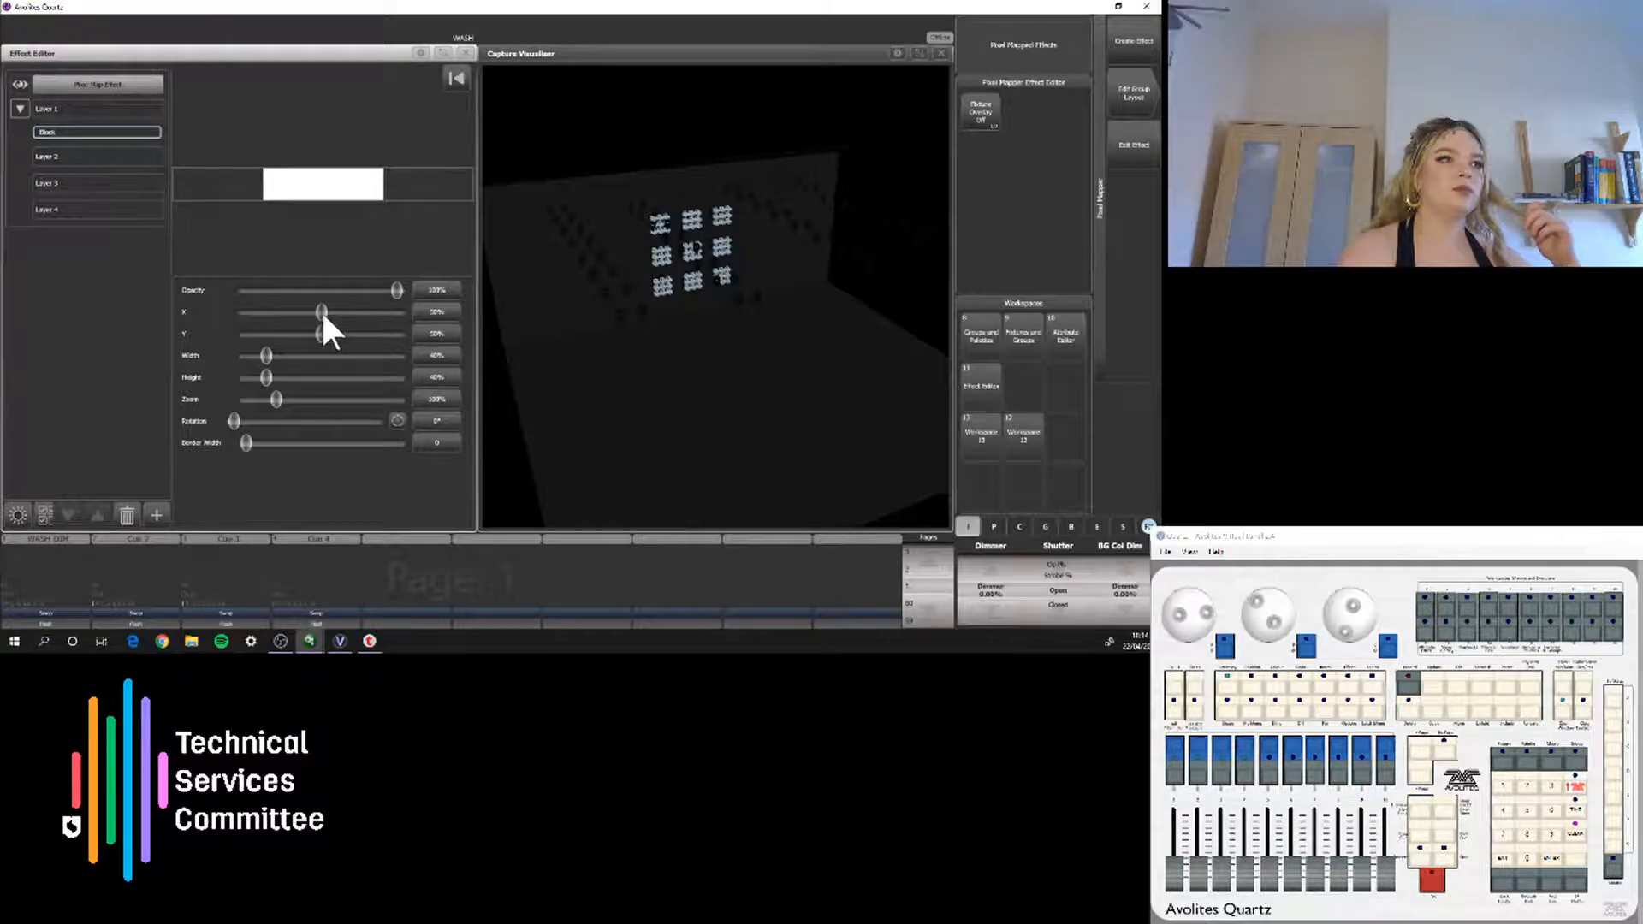
{"action": "left_click_drag", "start_coordinate": [320, 312], "coordinate": [286, 311]}
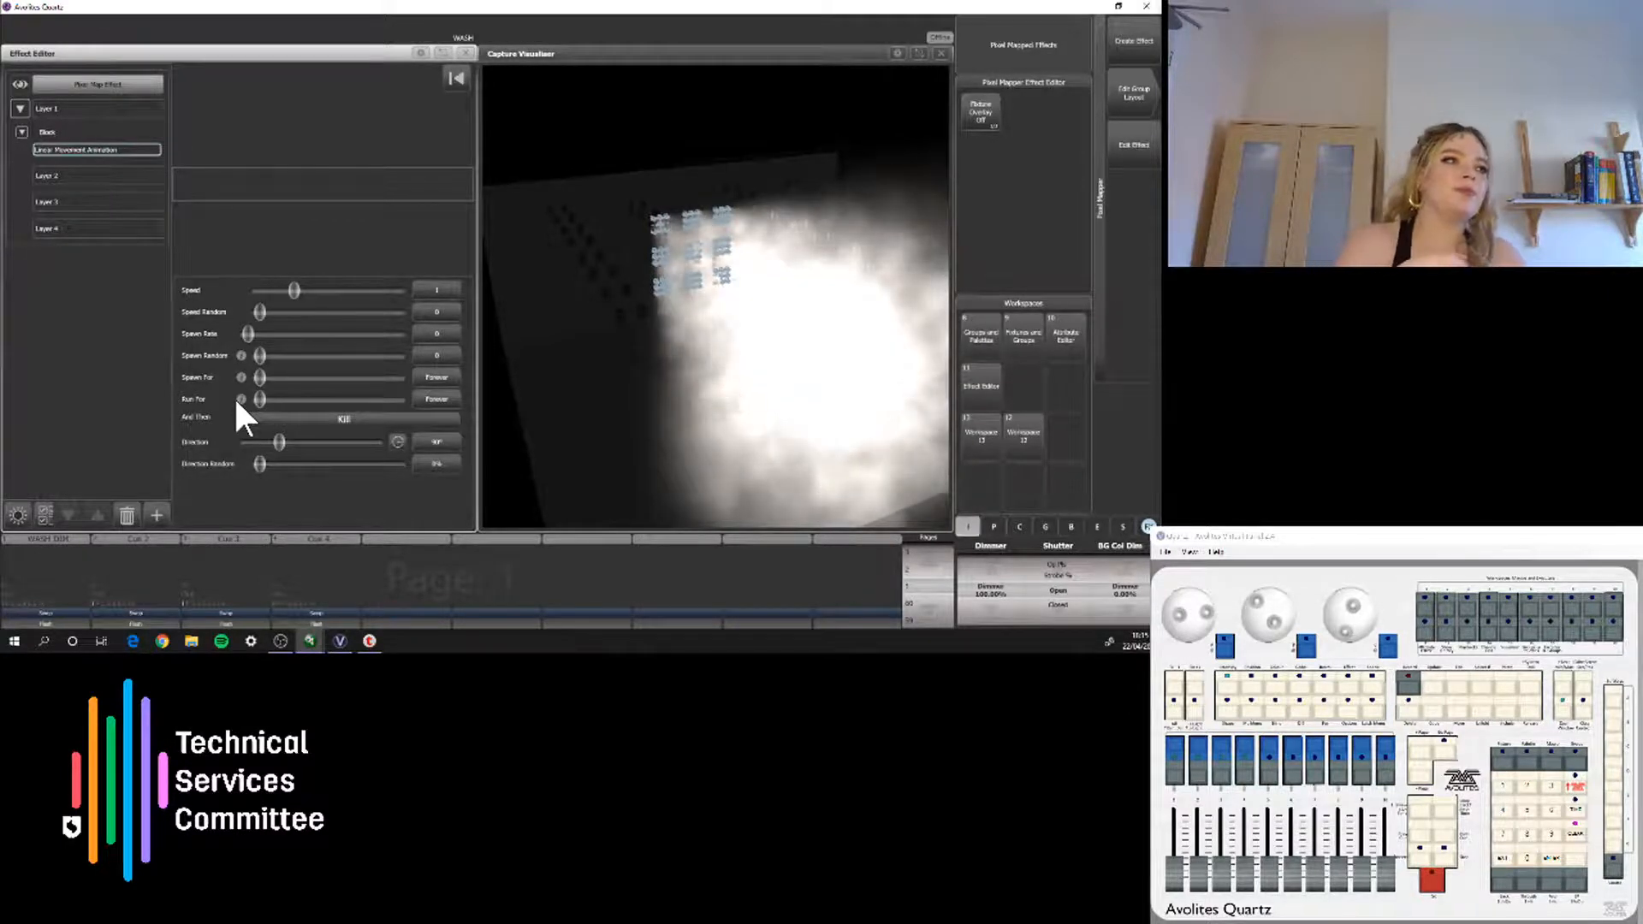
Raise the Linear Movement Animation's spawn rate and narrow the Block element to about 15% width
{"action": "left_click", "coordinate": [251, 334]}
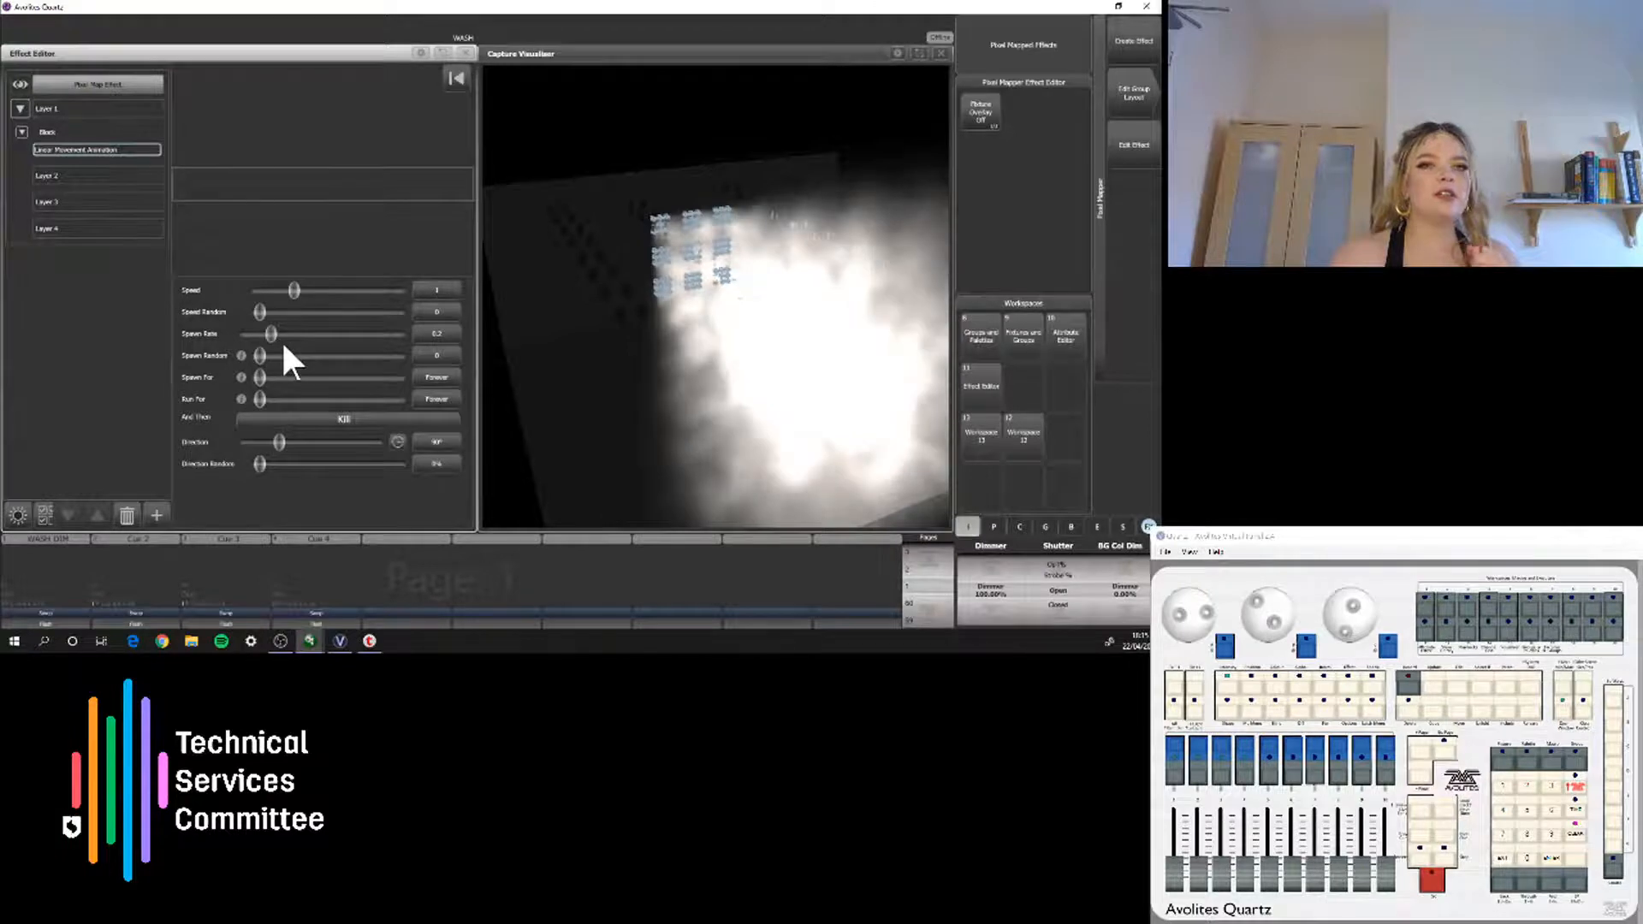
{"action": "left_click_drag", "start_coordinate": [271, 334], "coordinate": [306, 334]}
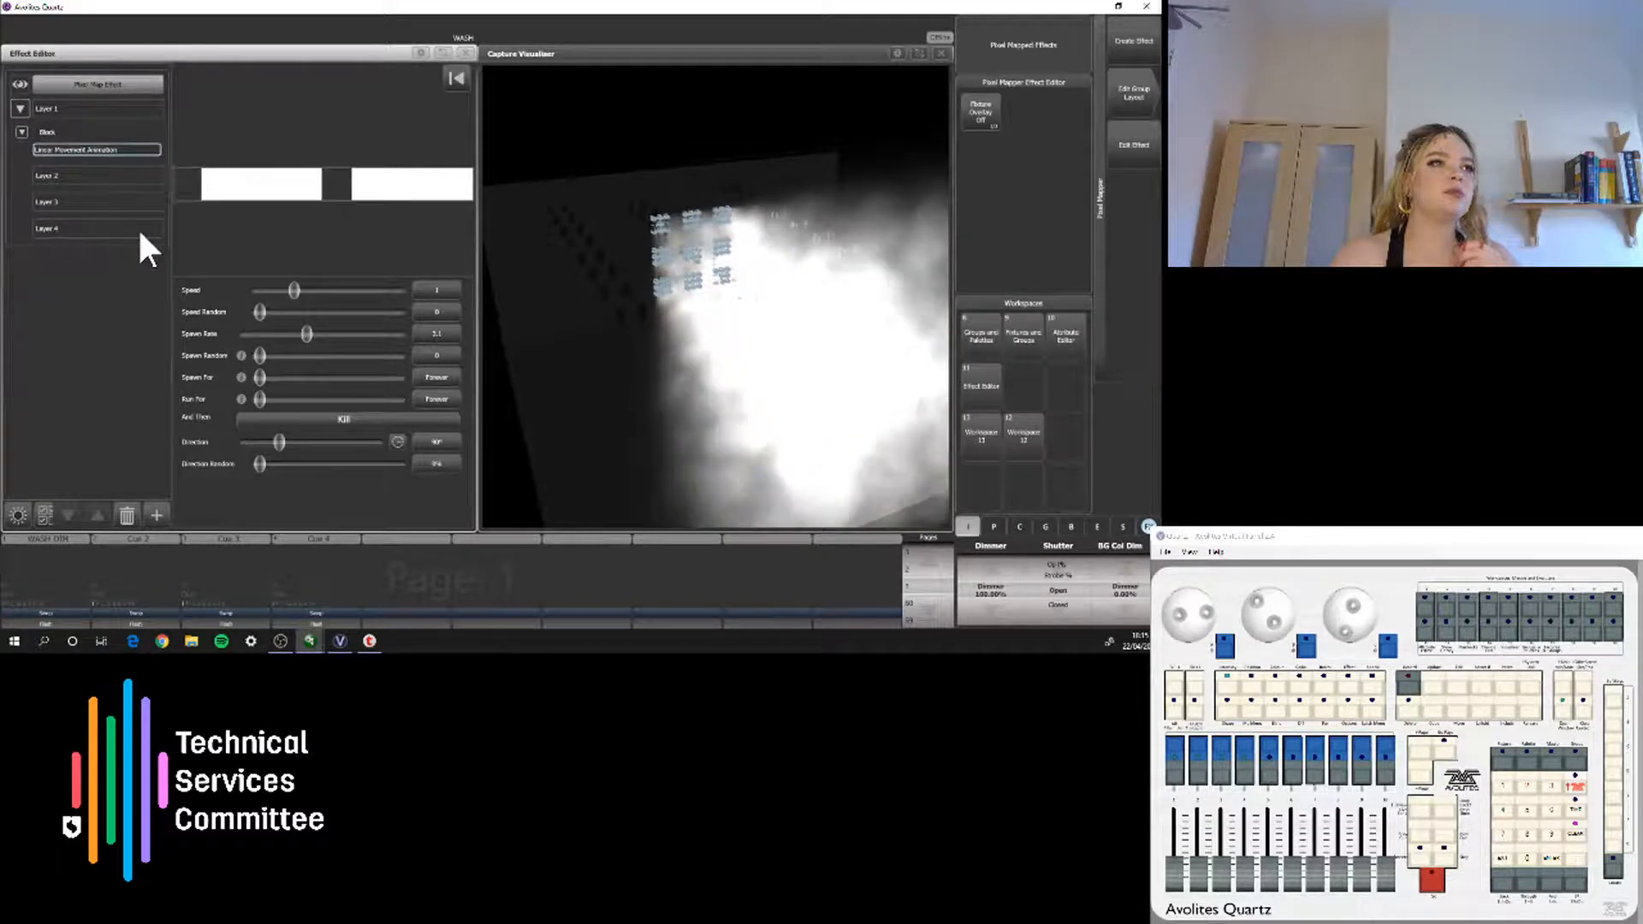
{"action": "left_click", "coordinate": [79, 133]}
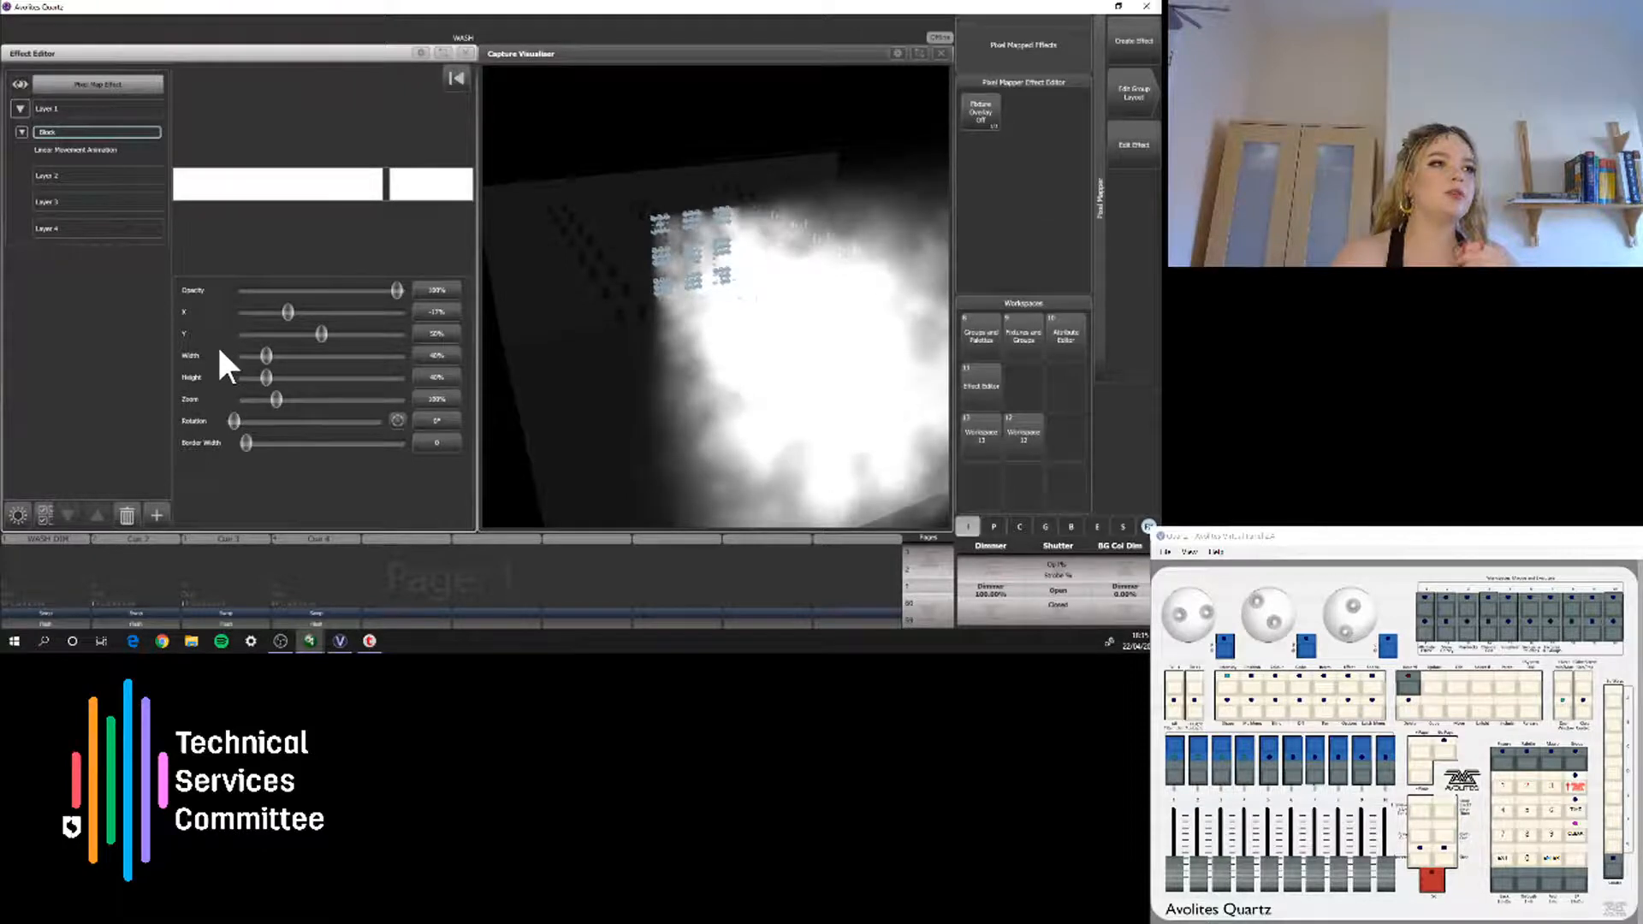
{"action": "left_click", "coordinate": [240, 355]}
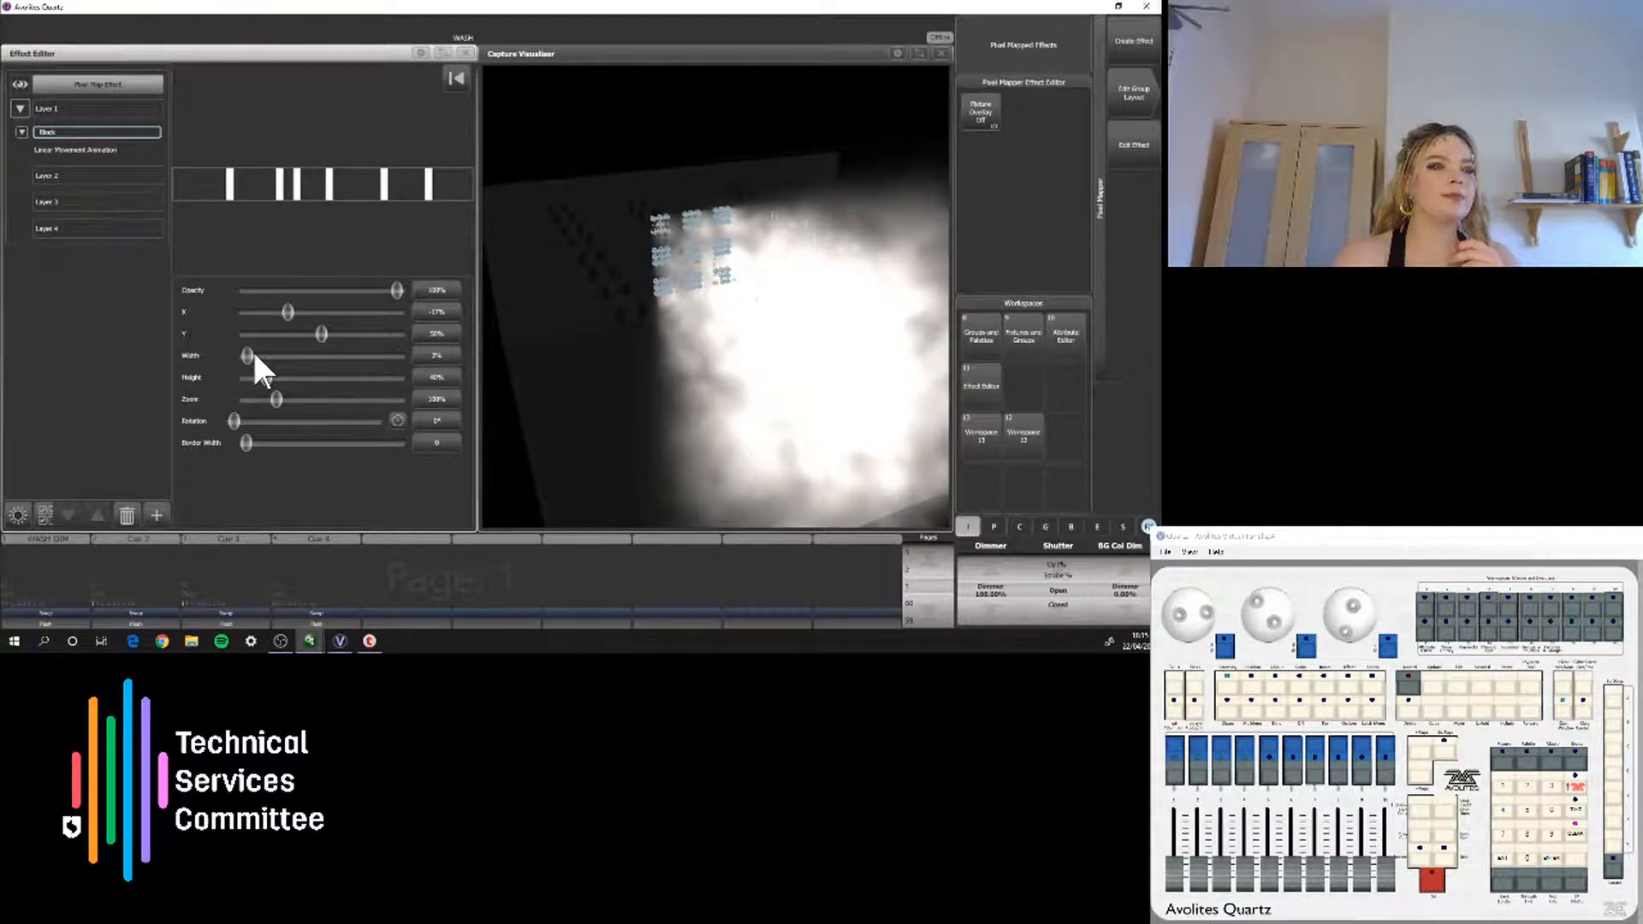
{"action": "left_click", "coordinate": [253, 355]}
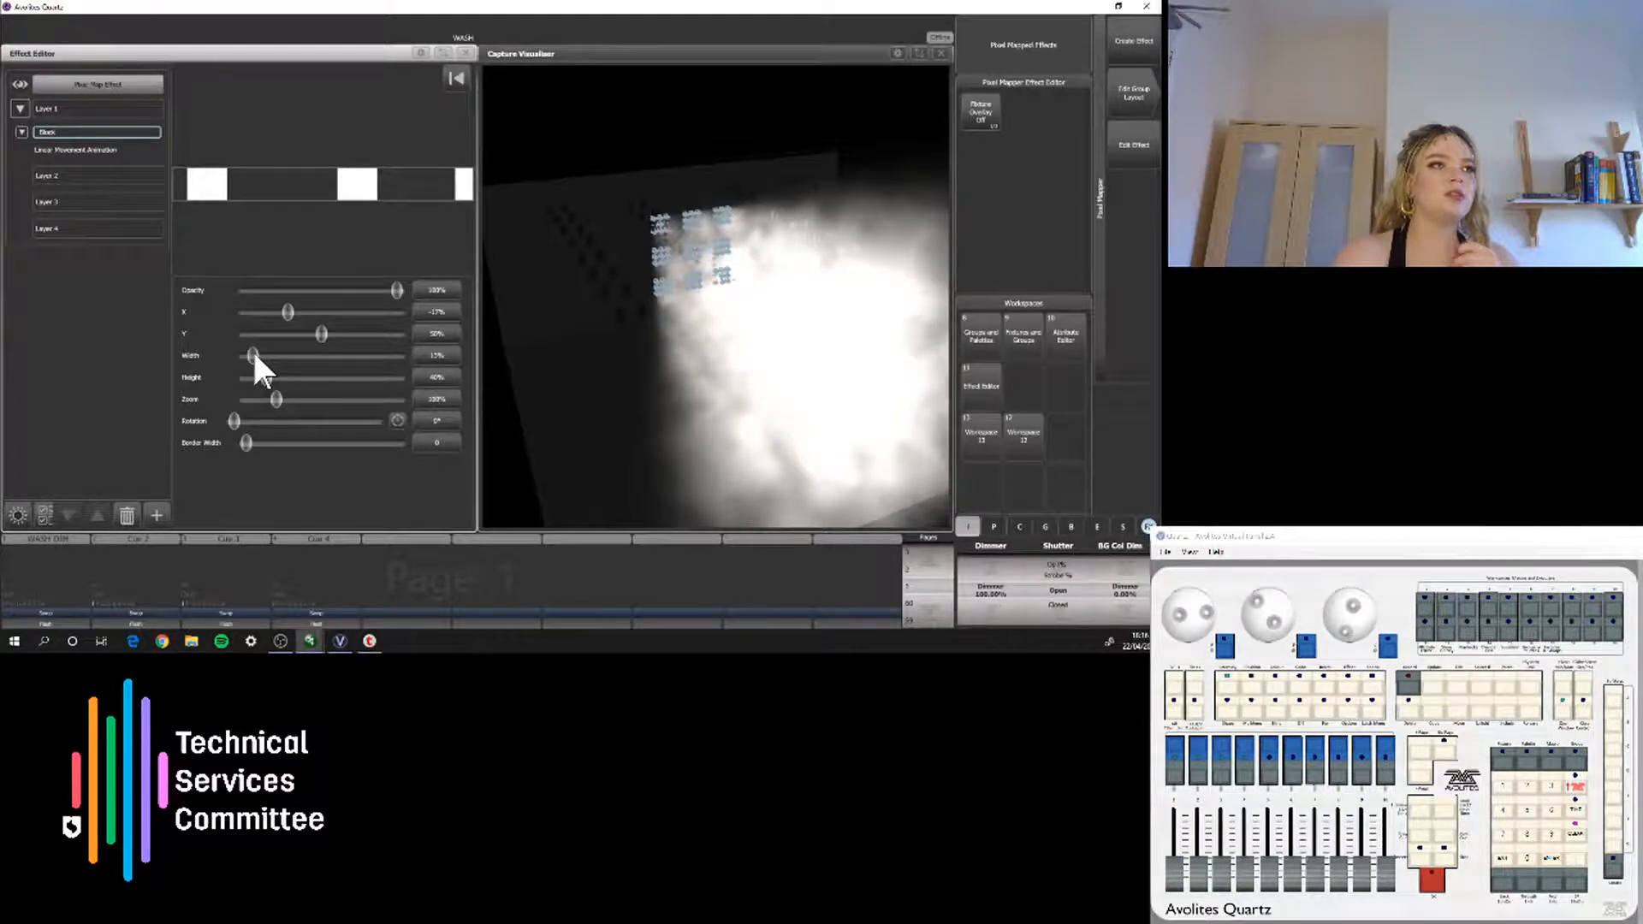
{"action": "left_click", "coordinate": [254, 355]}
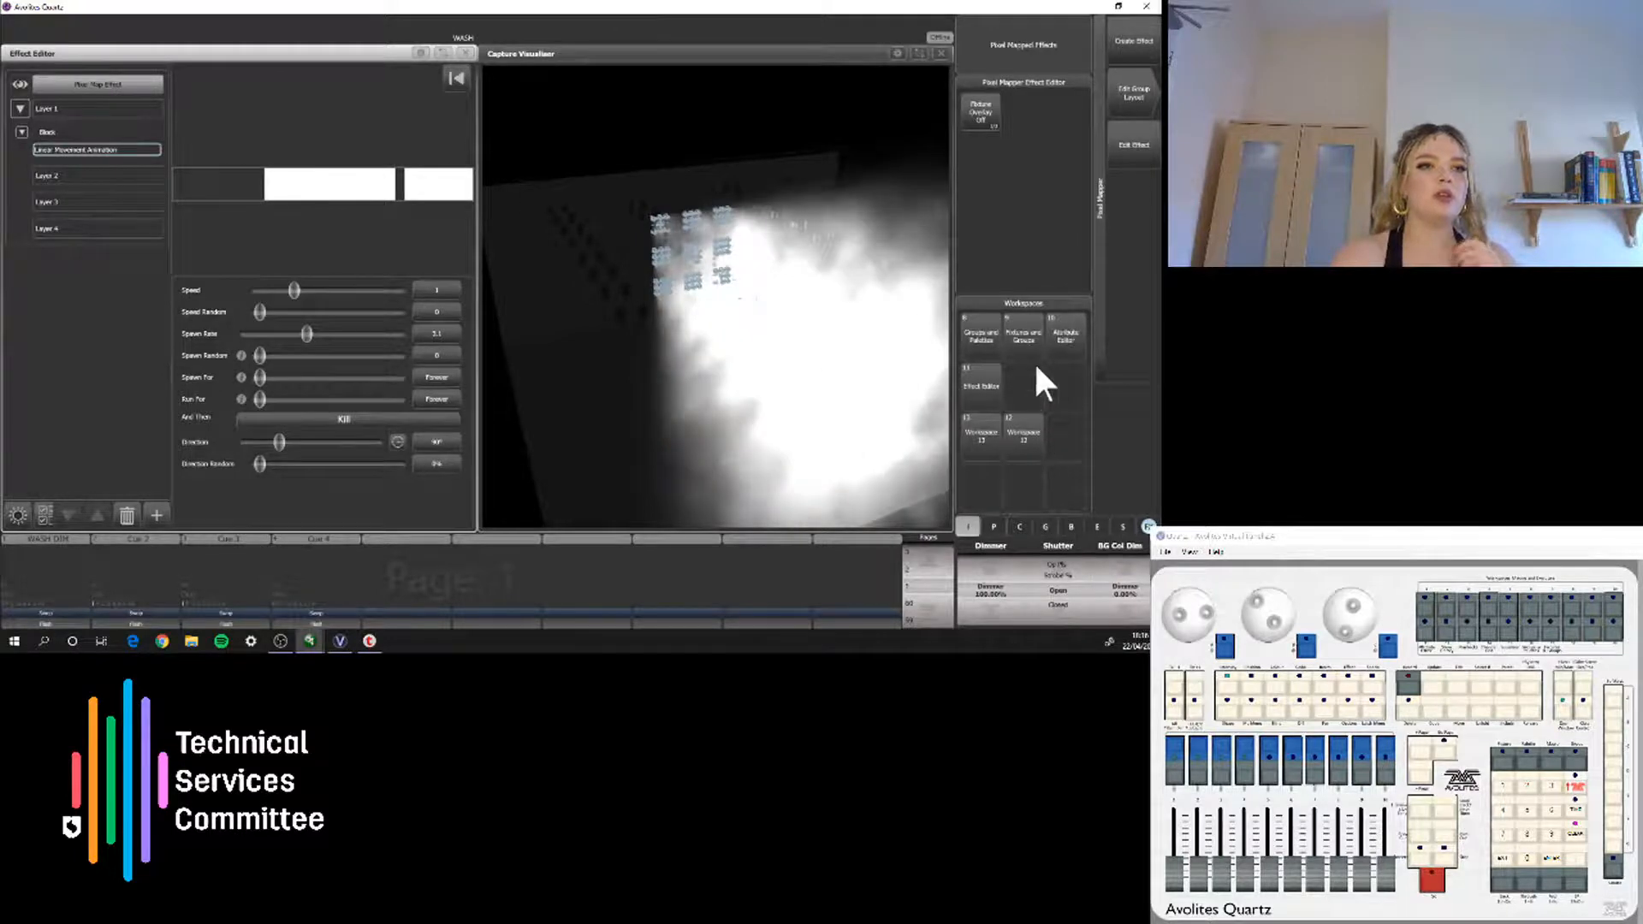
Clear the programmer, select the nine groups AA to CC, and start the Pixel Mapper's group layout editing
{"action": "left_click", "coordinate": [1578, 839]}
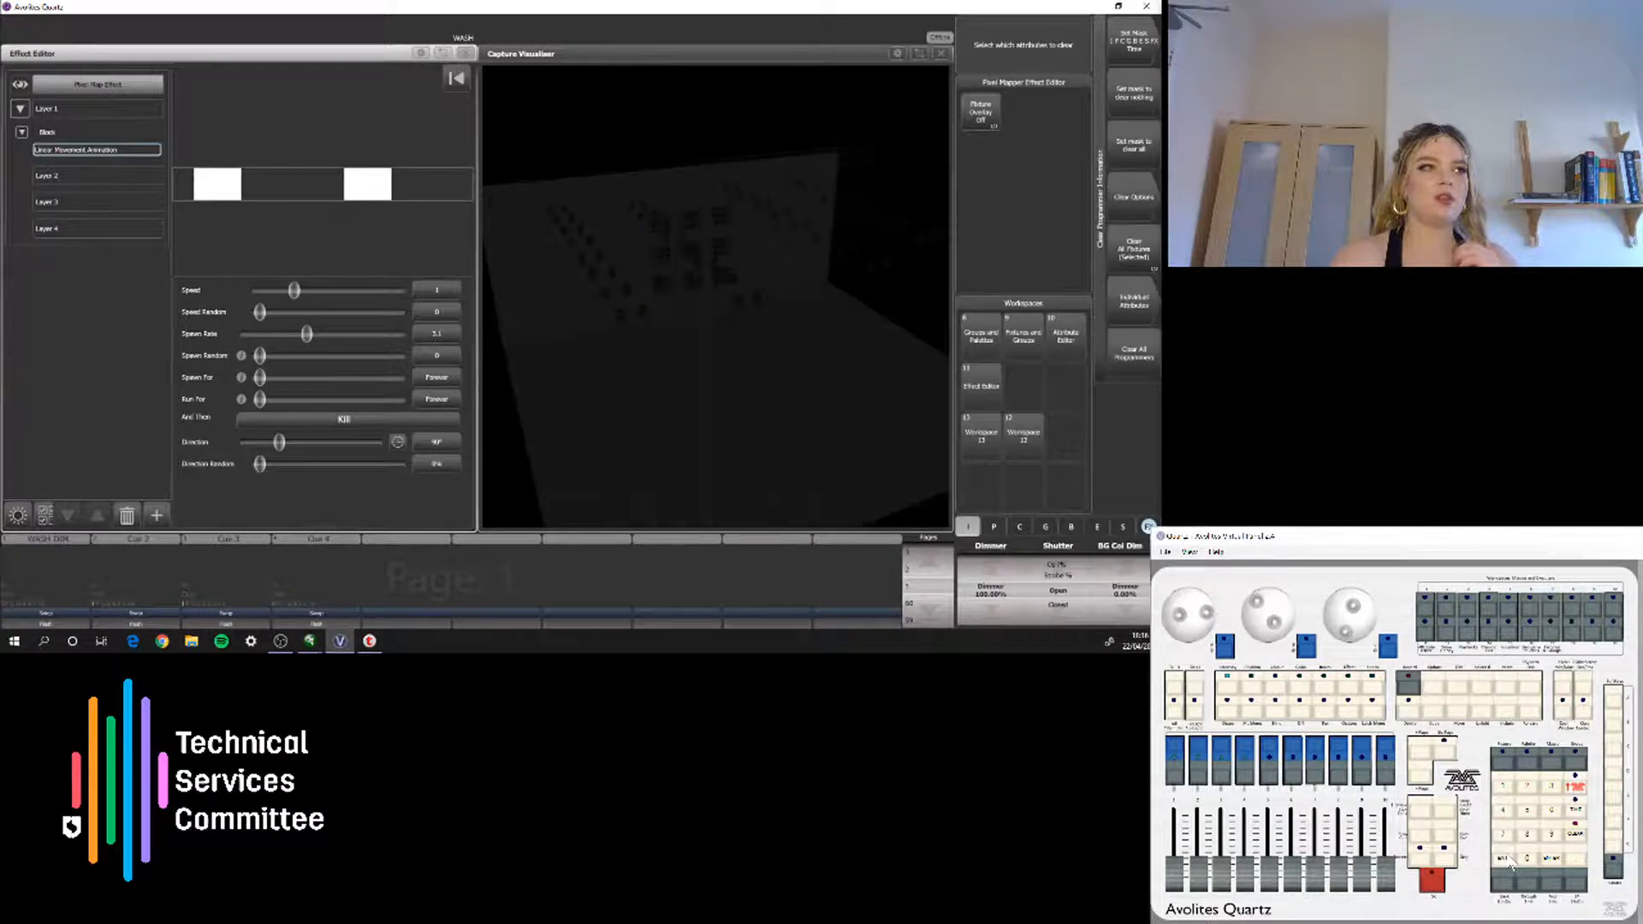
{"action": "left_click", "coordinate": [980, 334]}
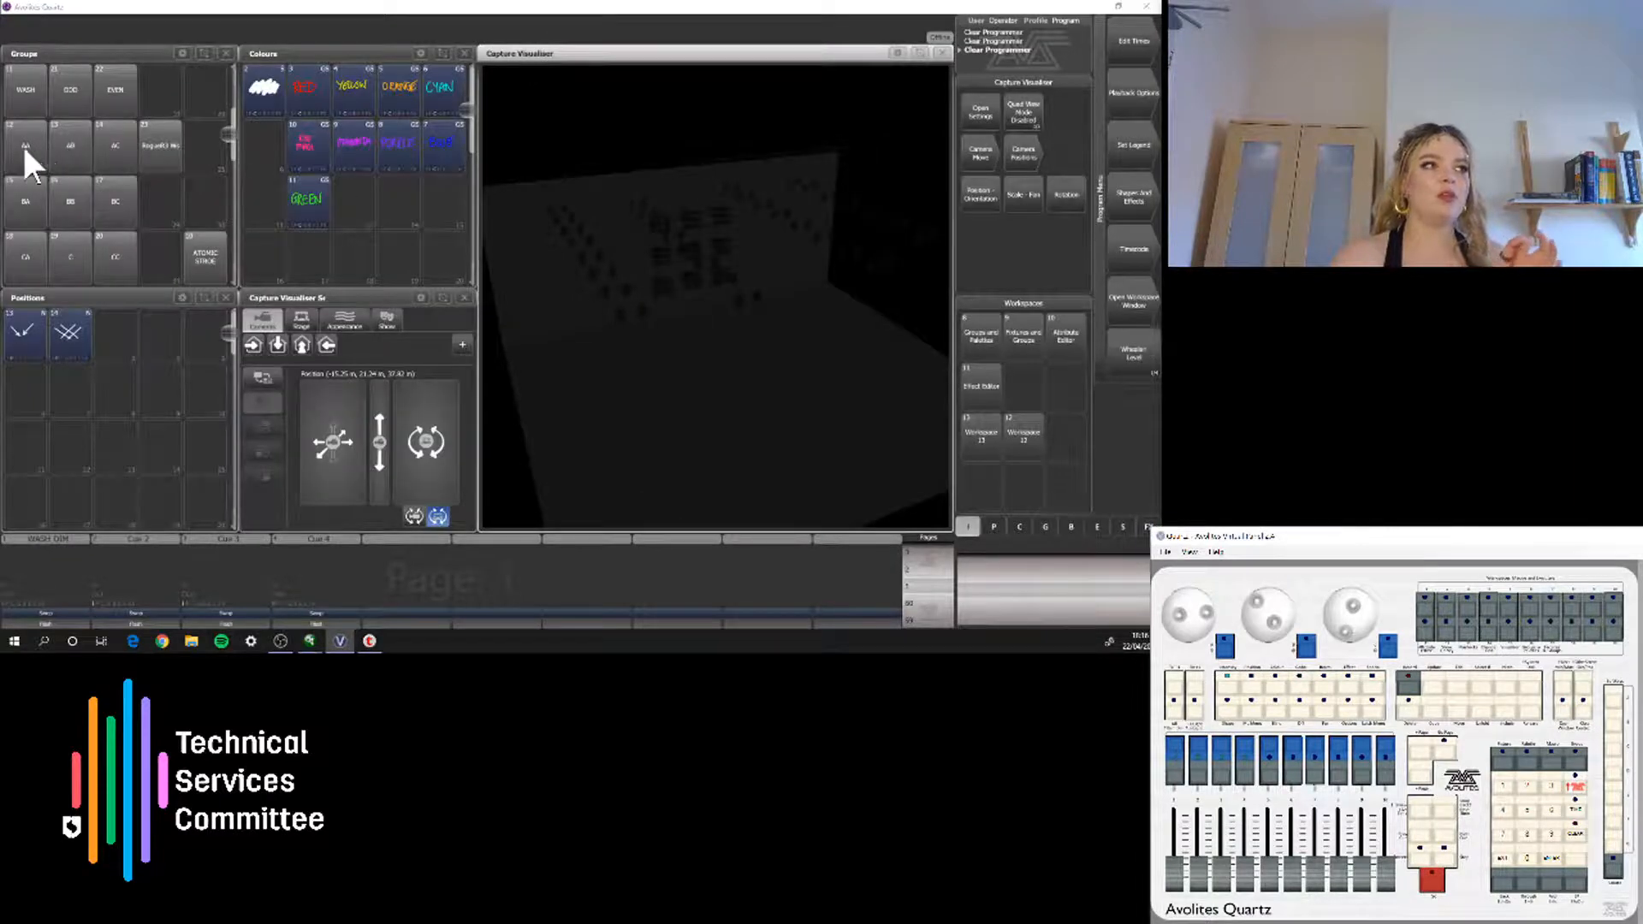
{"action": "left_click_drag", "start_coordinate": [22, 143], "coordinate": [111, 240]}
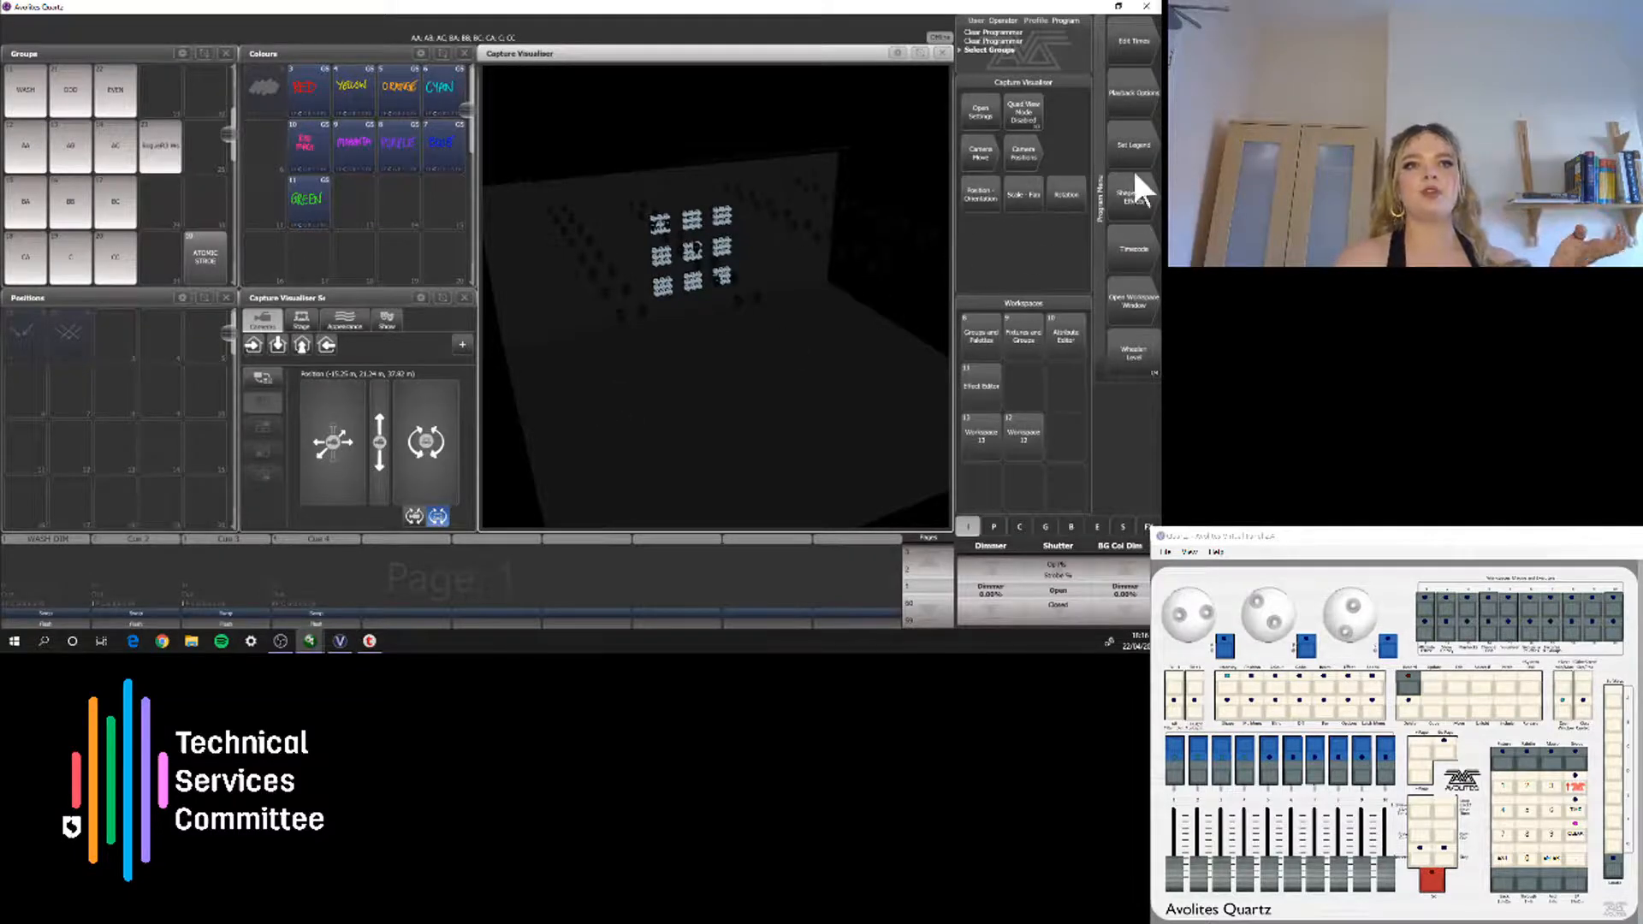
{"action": "left_click", "coordinate": [1145, 202]}
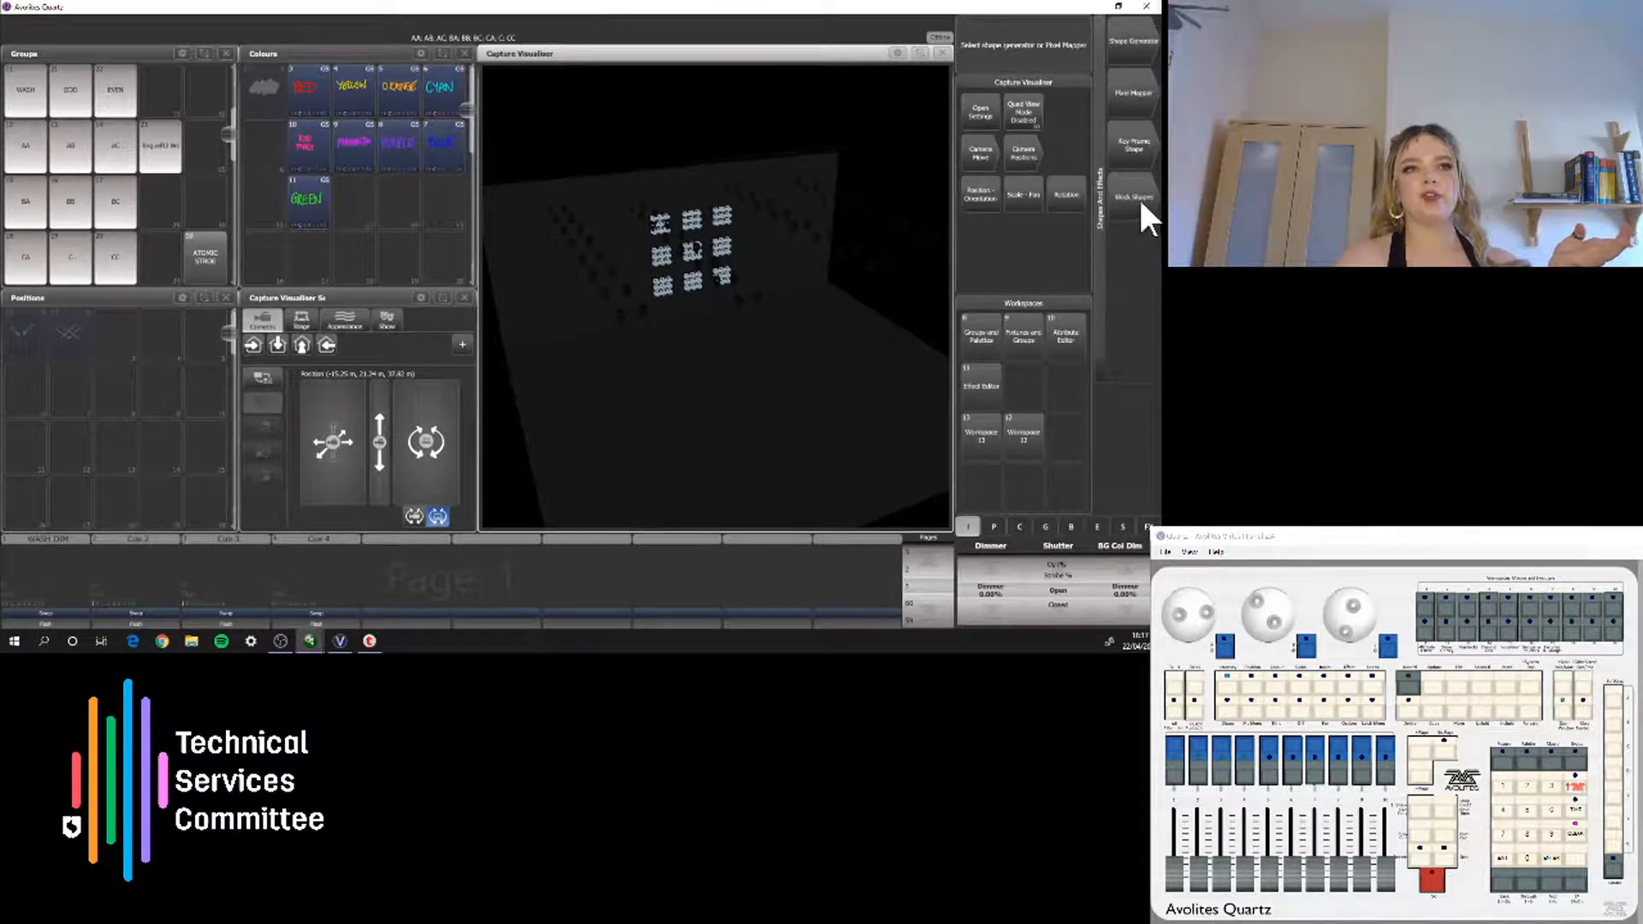
{"action": "left_click", "coordinate": [1122, 94]}
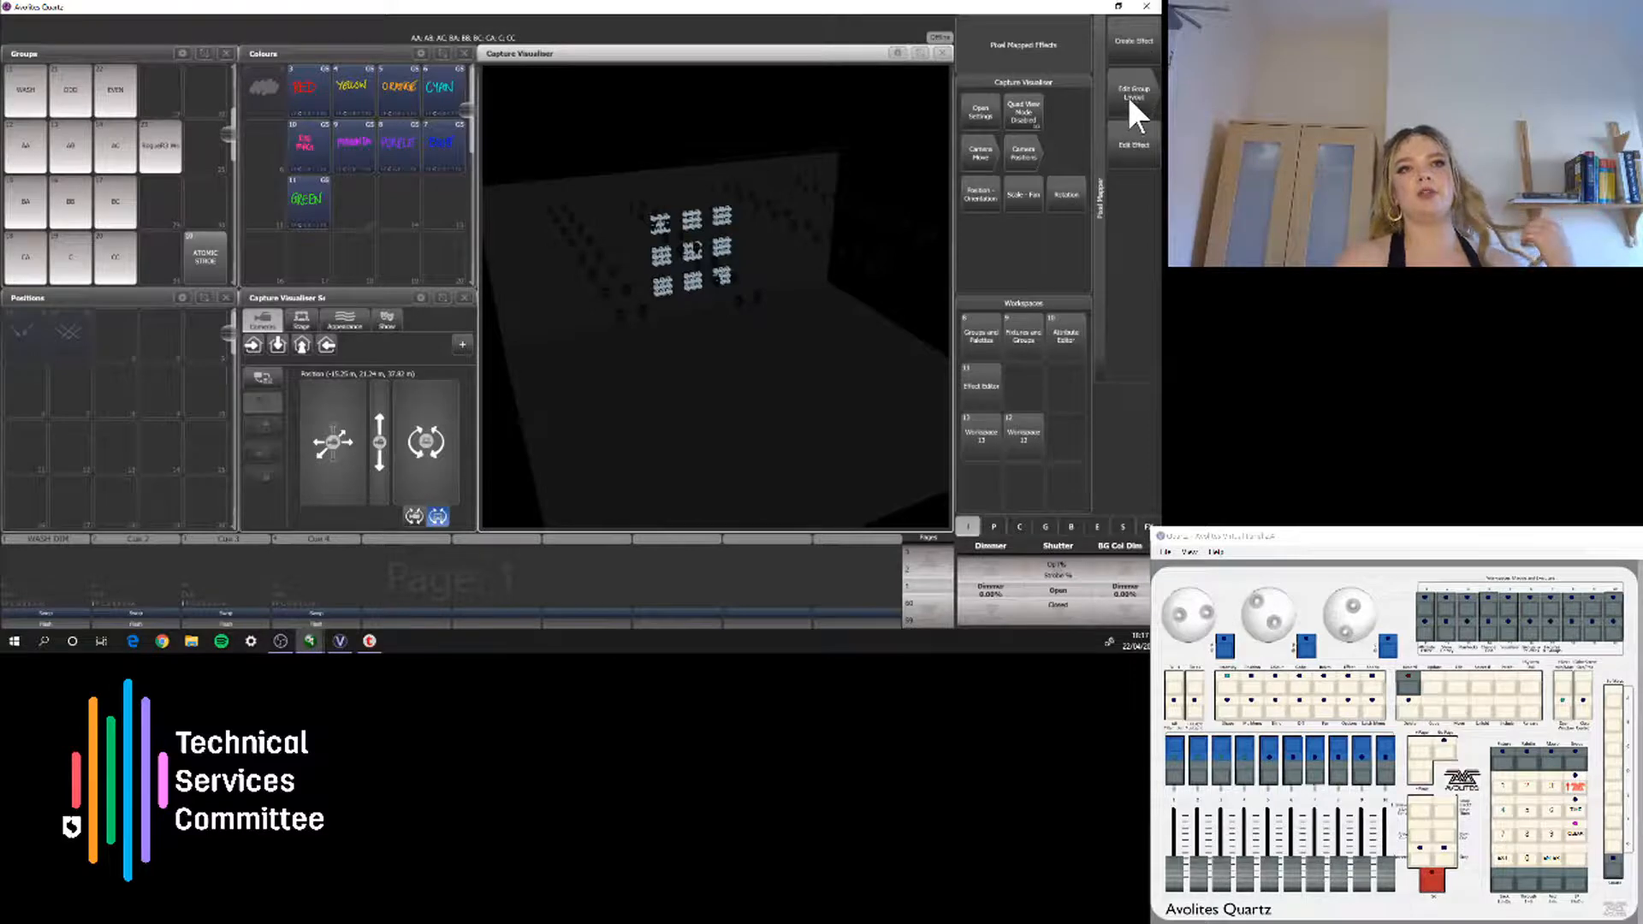
{"action": "left_click", "coordinate": [1132, 111]}
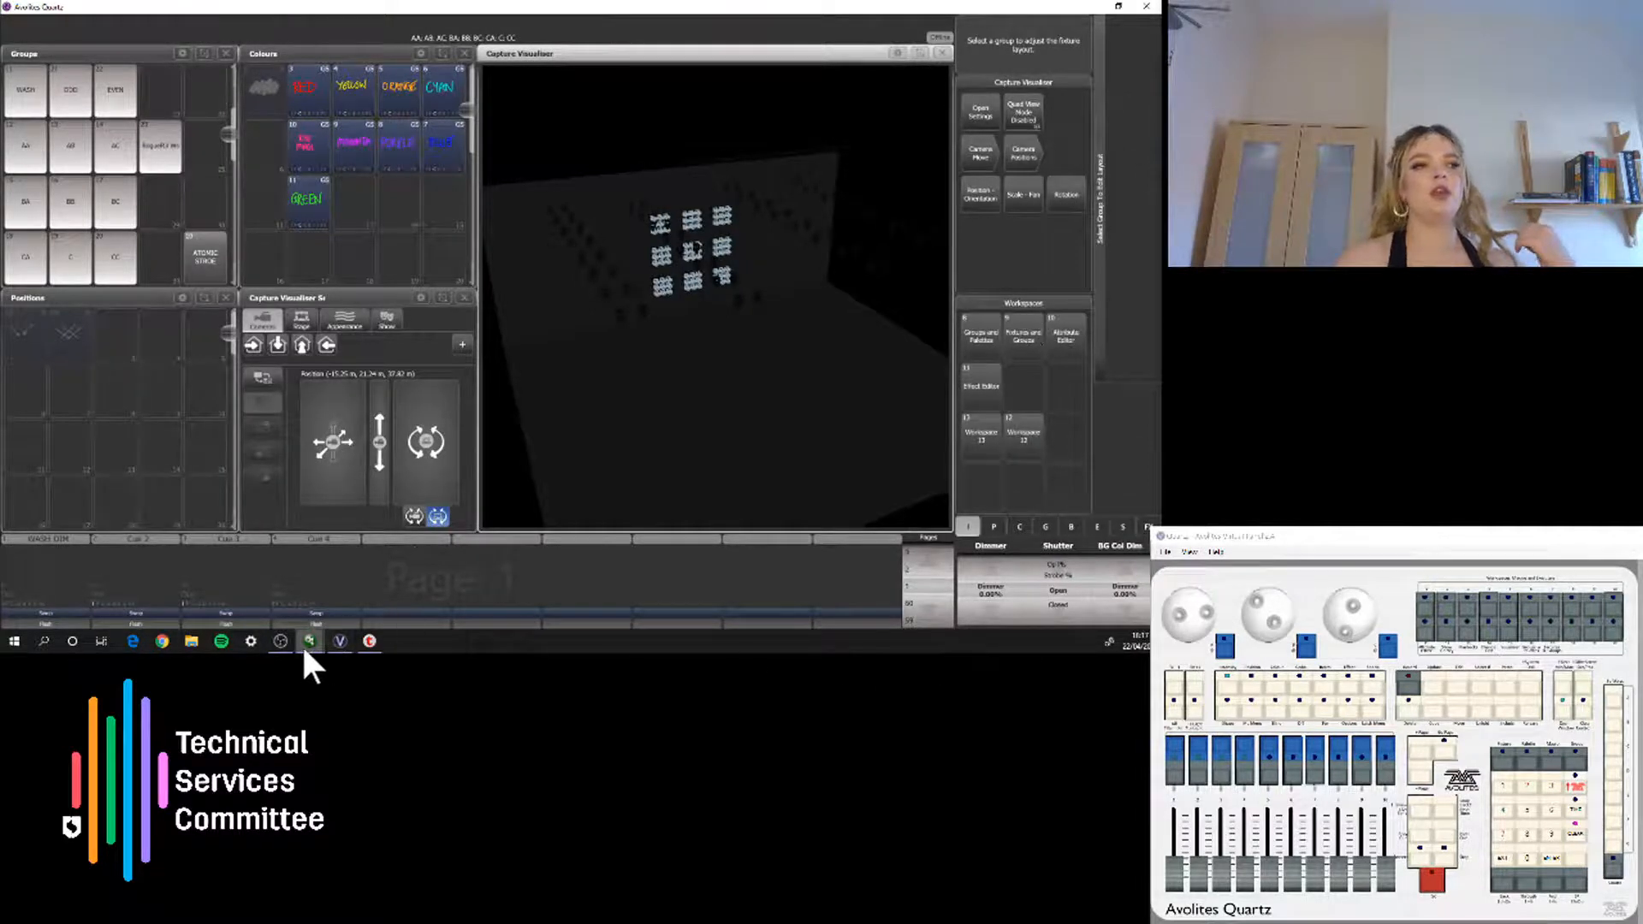
Check the Quartz External Display window for the layout editor and minimise it
{"action": "mouse_move", "coordinate": [309, 642]}
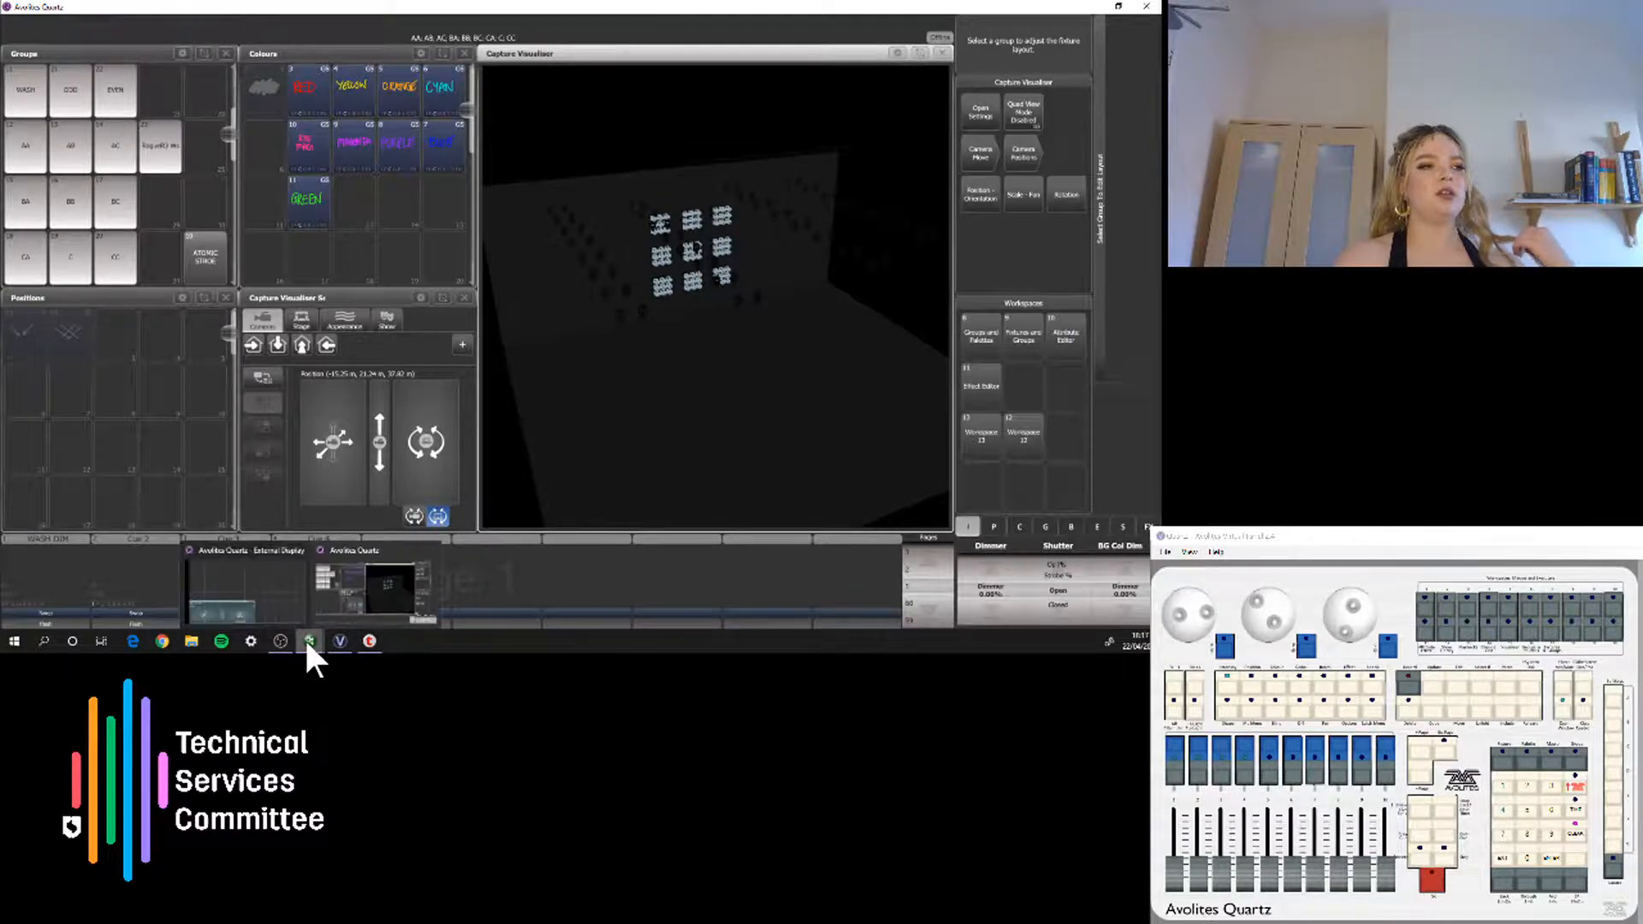
{"action": "left_click", "coordinate": [267, 594]}
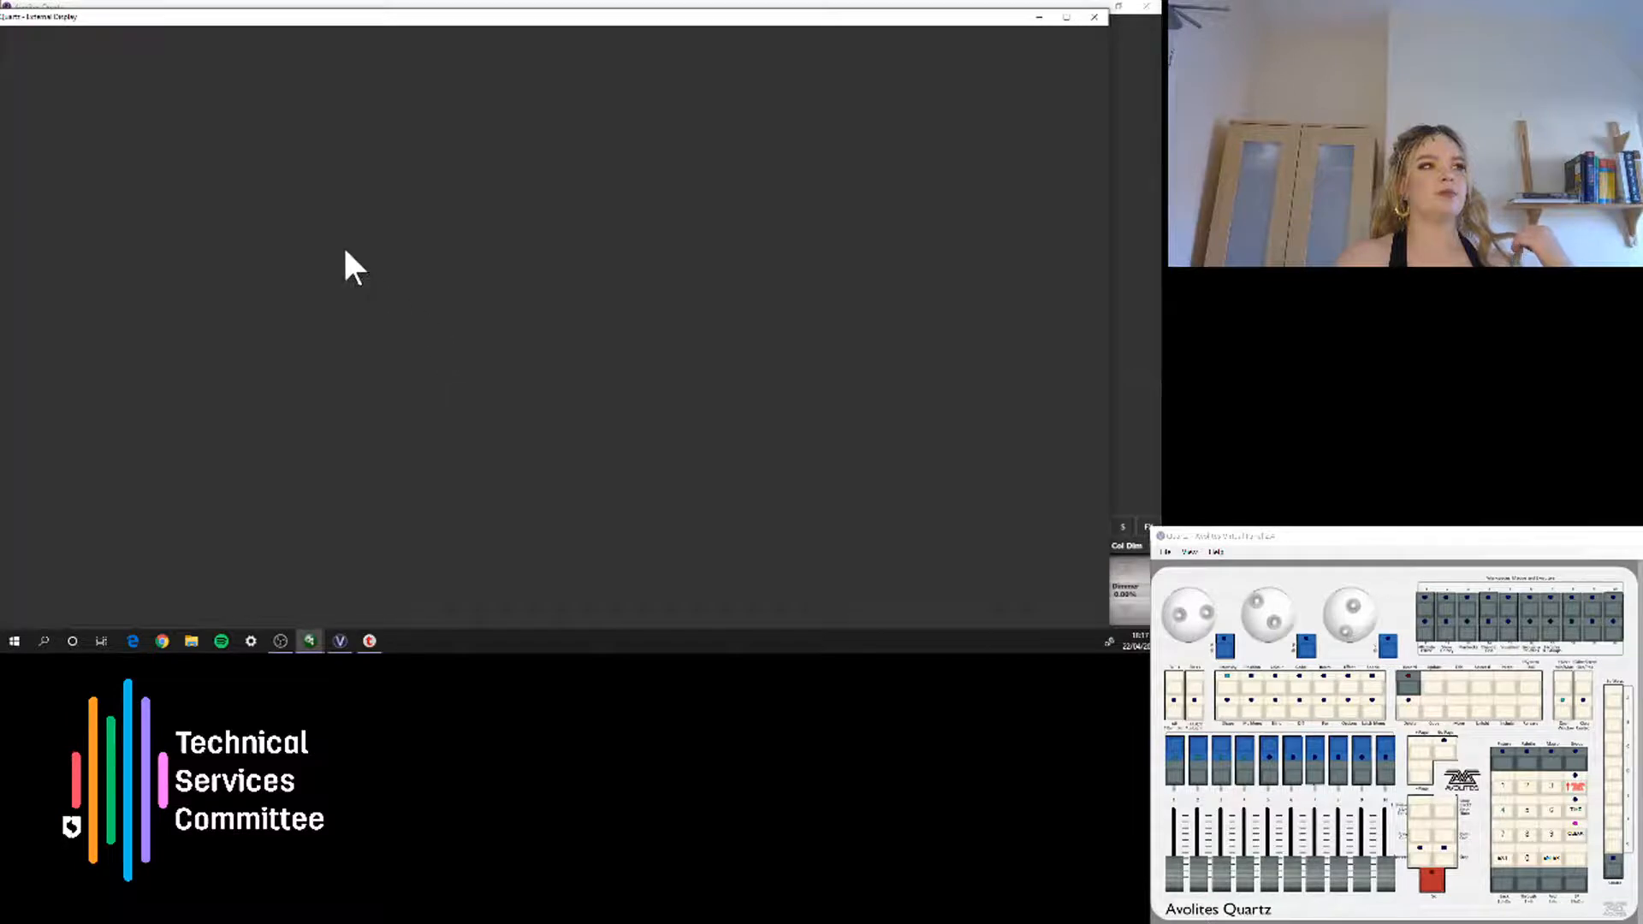
{"action": "left_click", "coordinate": [1039, 18]}
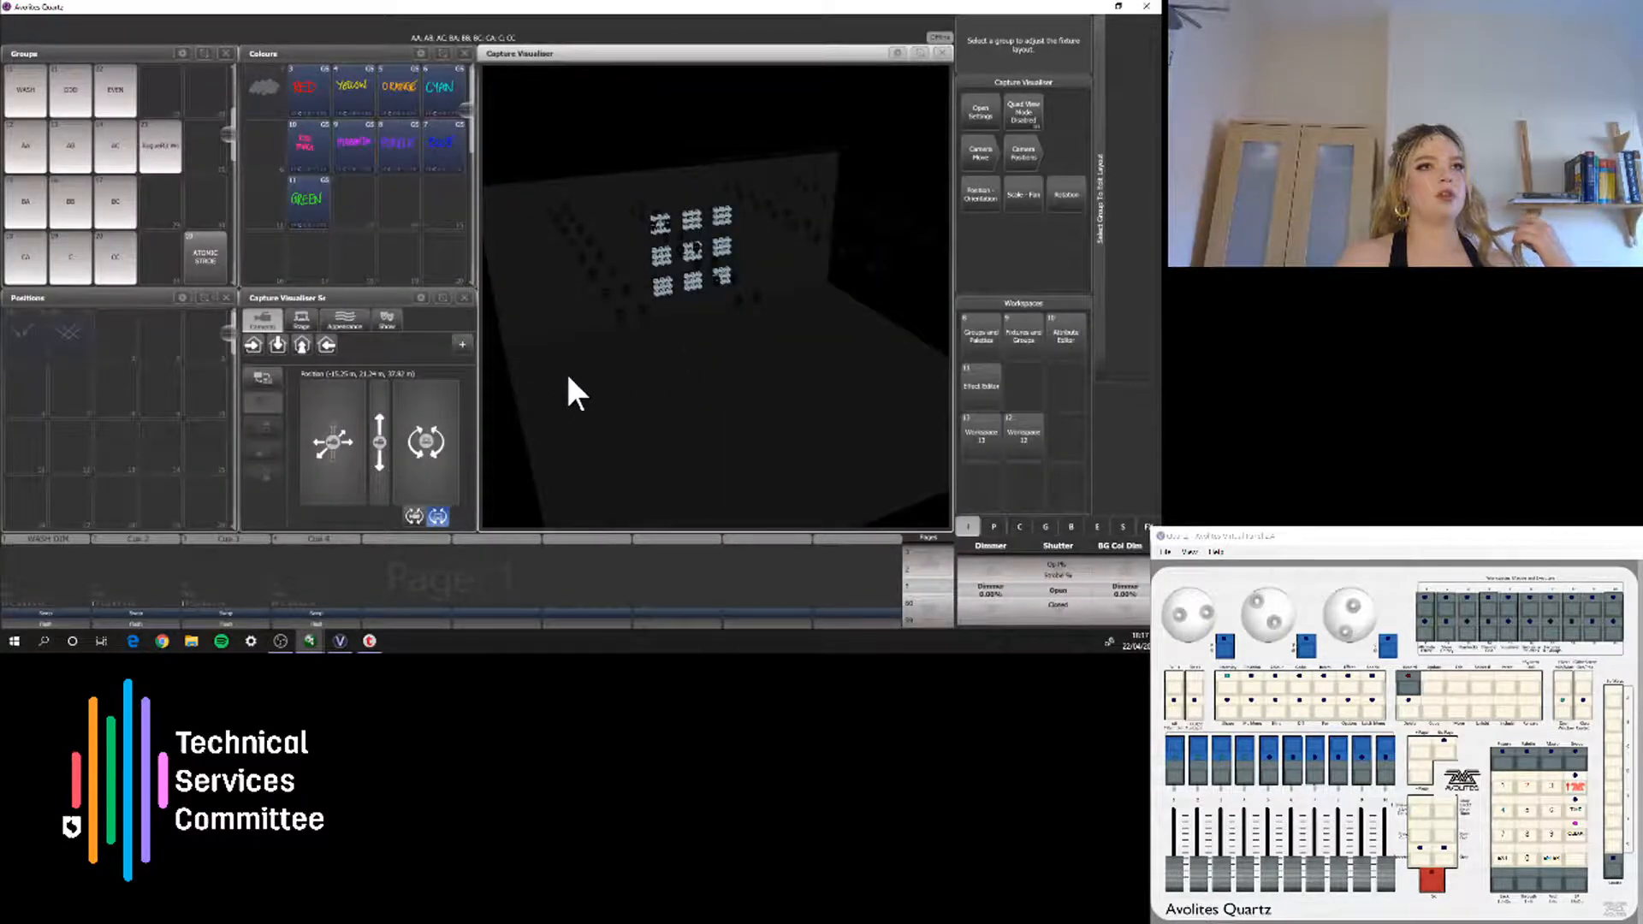
Try to open the WASH group's layout for editing with groups AA to CC selected
{"action": "left_click", "coordinate": [26, 145]}
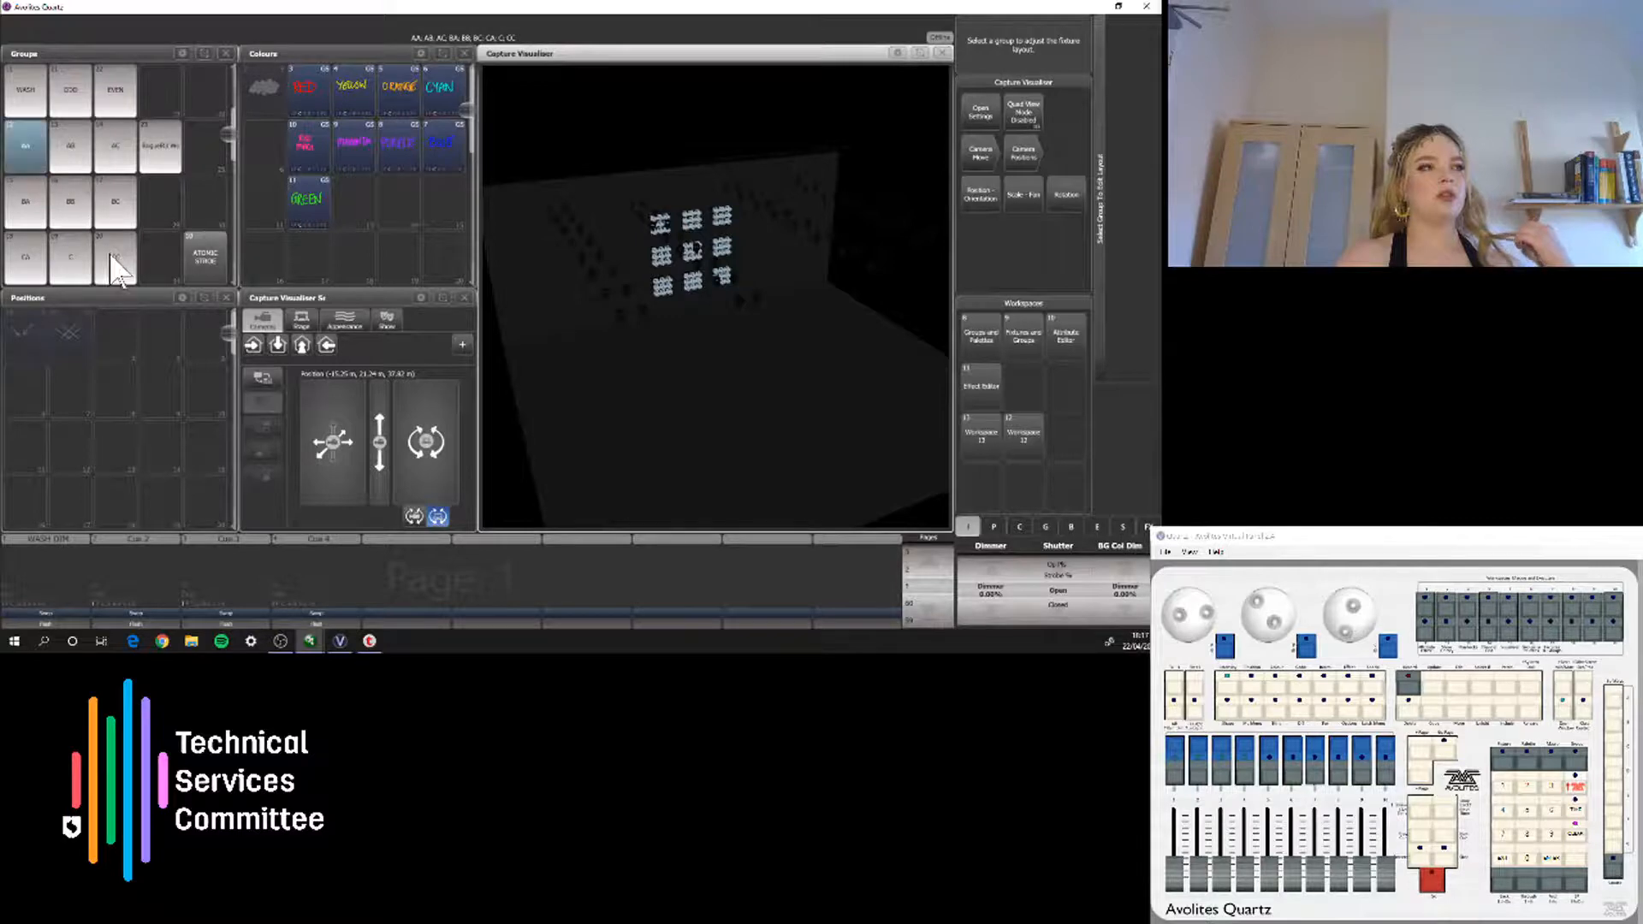
{"action": "left_click_drag", "start_coordinate": [25, 145], "coordinate": [110, 259]}
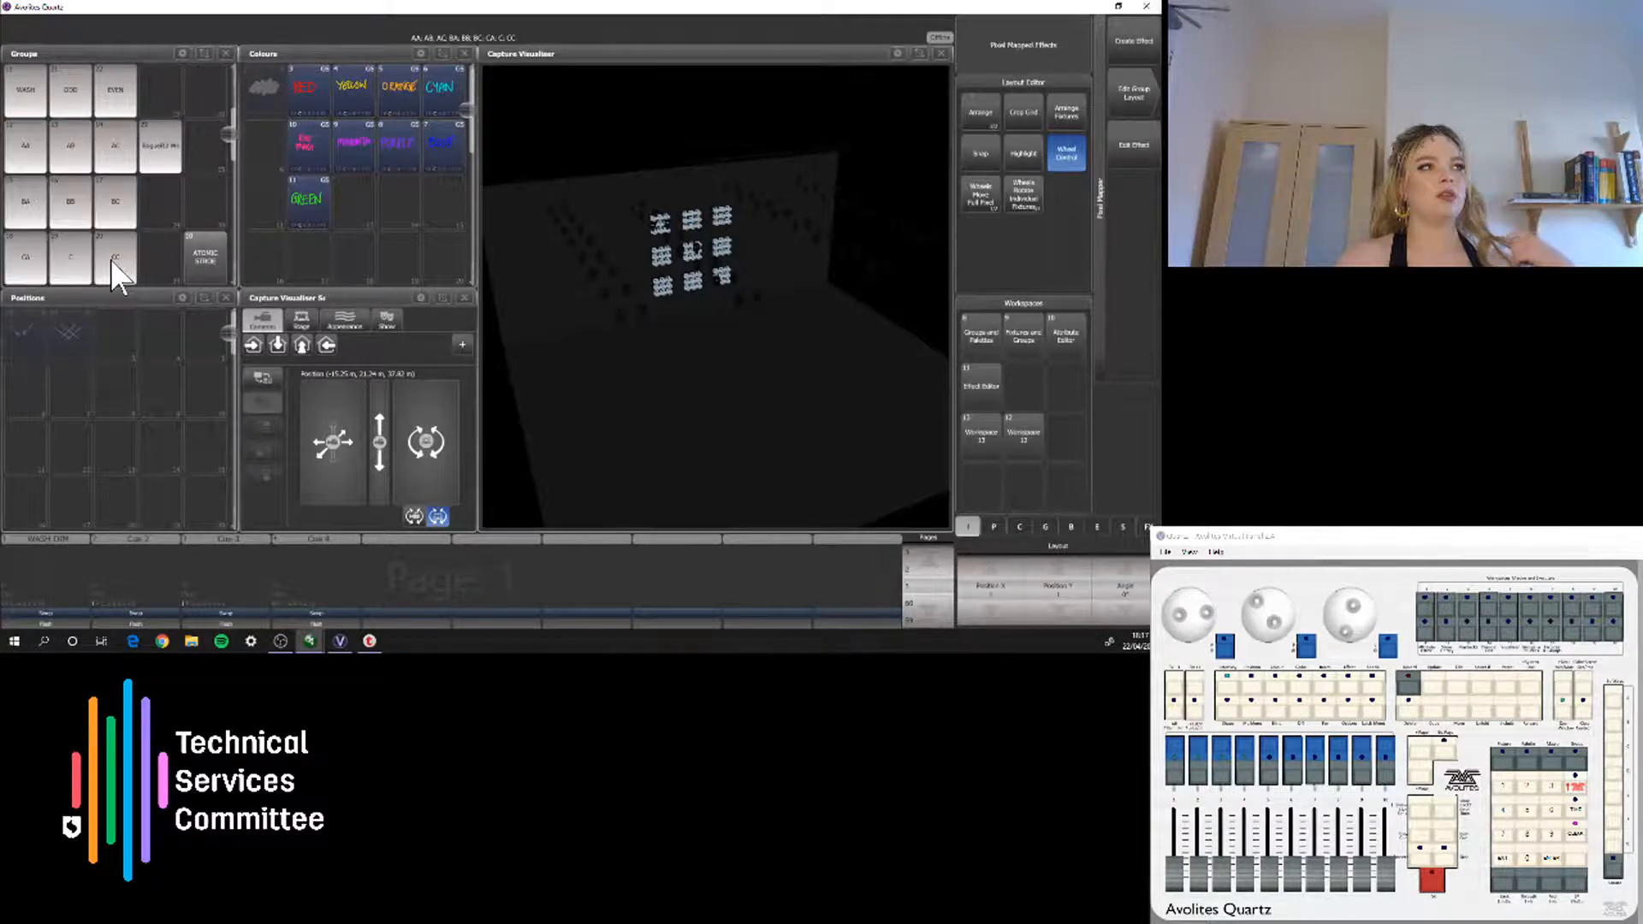
{"action": "left_click", "coordinate": [38, 107]}
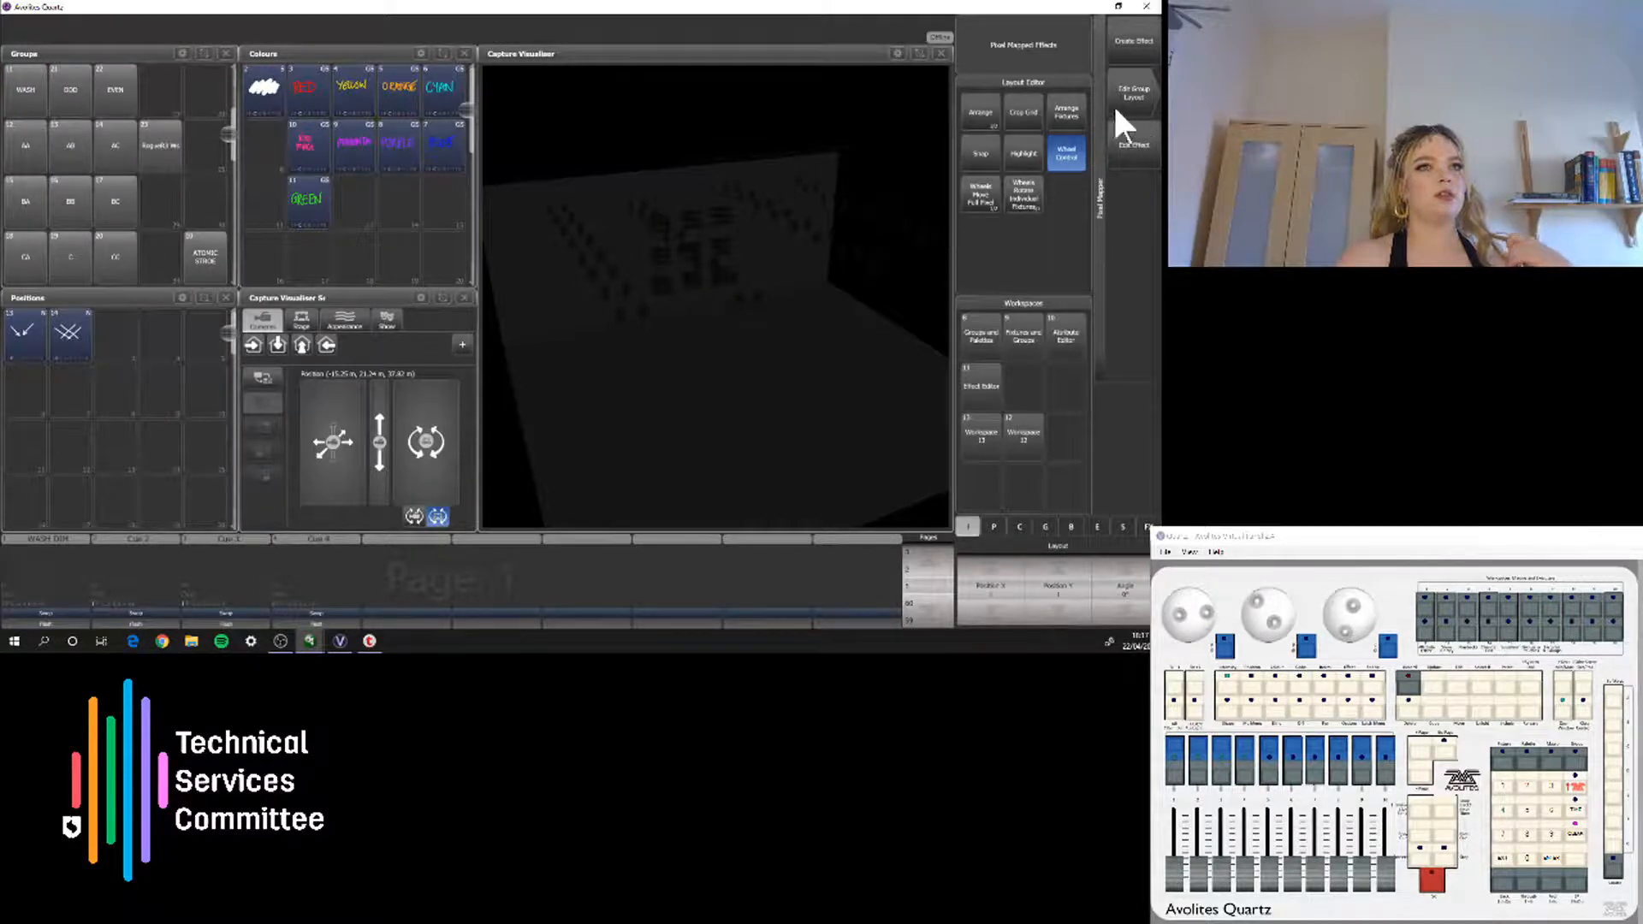
{"action": "left_click_drag", "start_coordinate": [27, 147], "coordinate": [116, 244]}
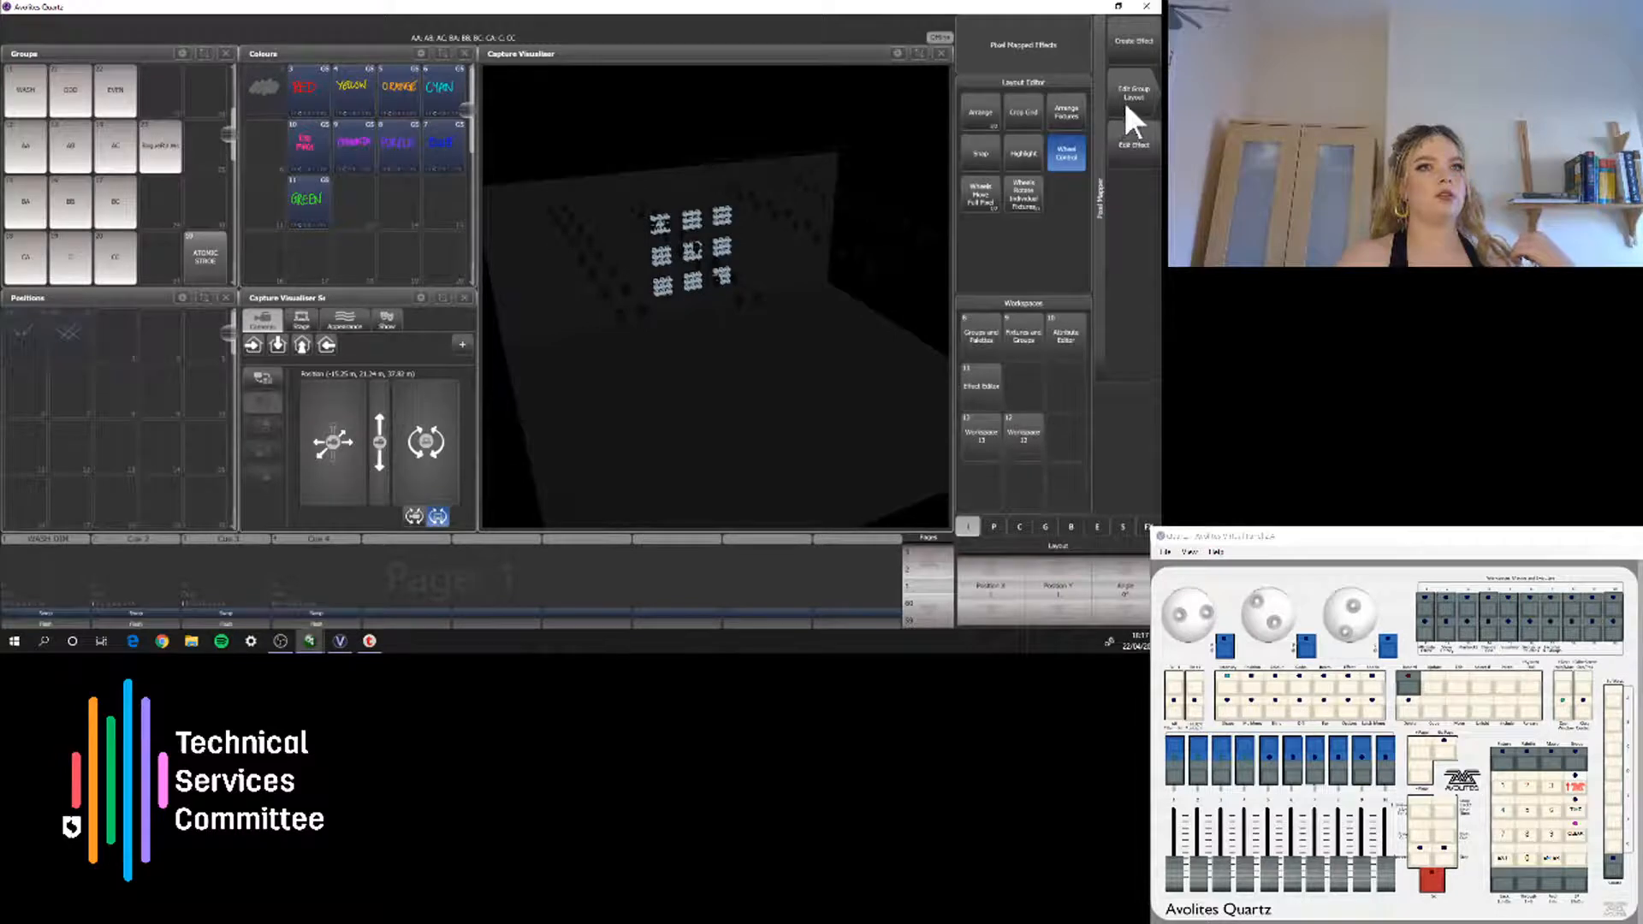
{"action": "left_click", "coordinate": [1122, 99]}
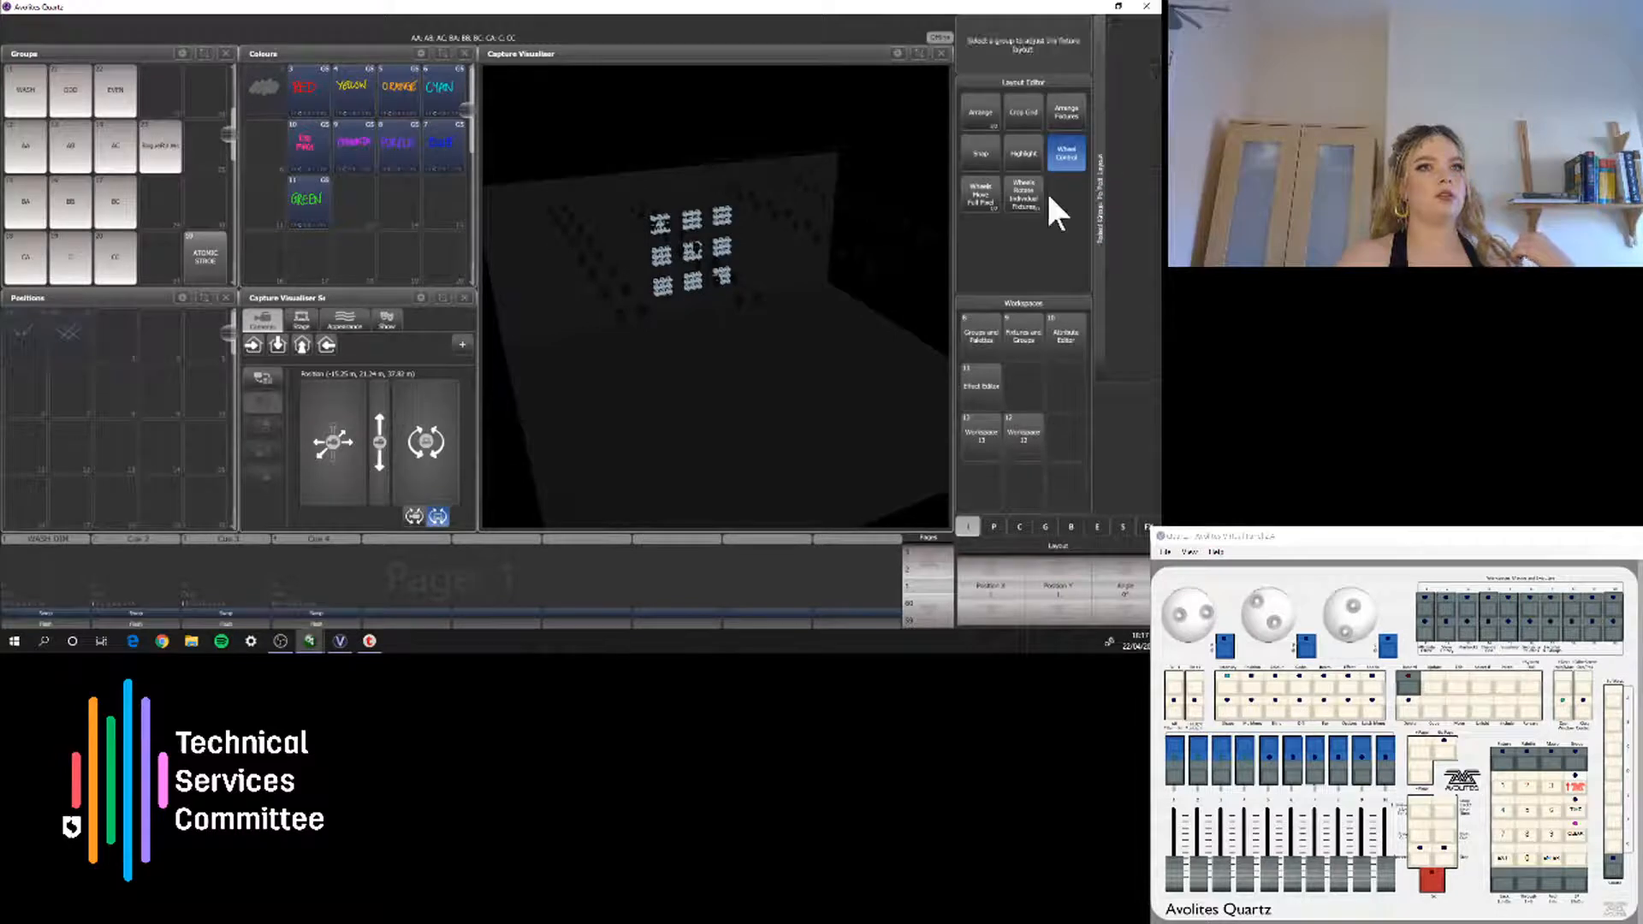
{"action": "left_click", "coordinate": [19, 110]}
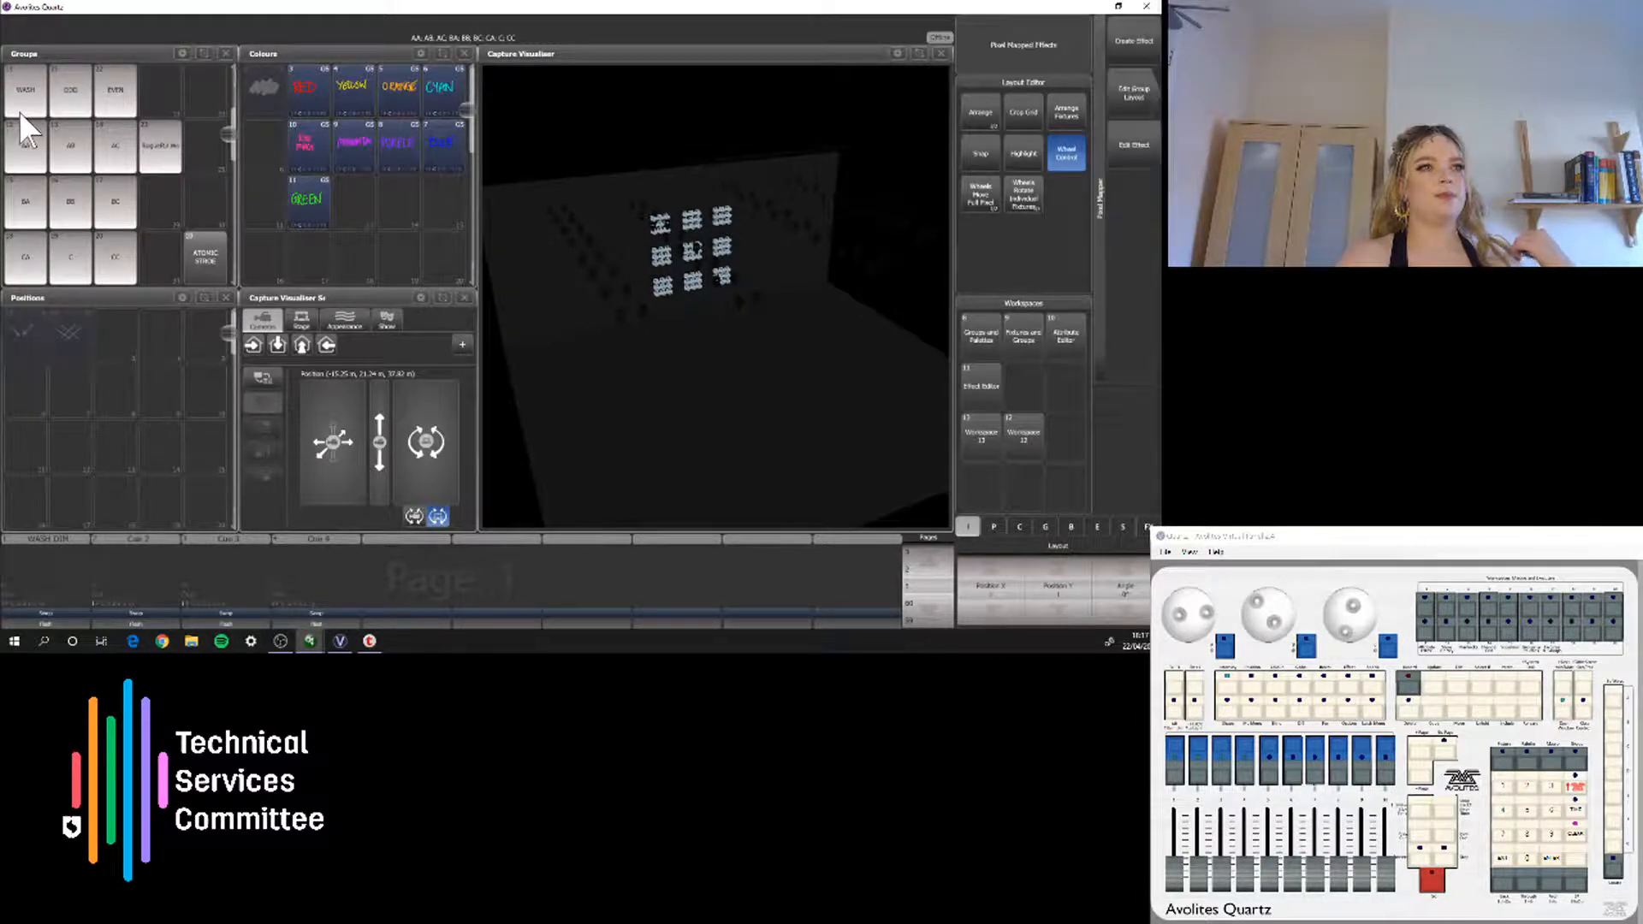
Clear the programmer, open the WASH group's layout for editing, and show the Quartz External Display window
{"action": "left_click", "coordinate": [1577, 835]}
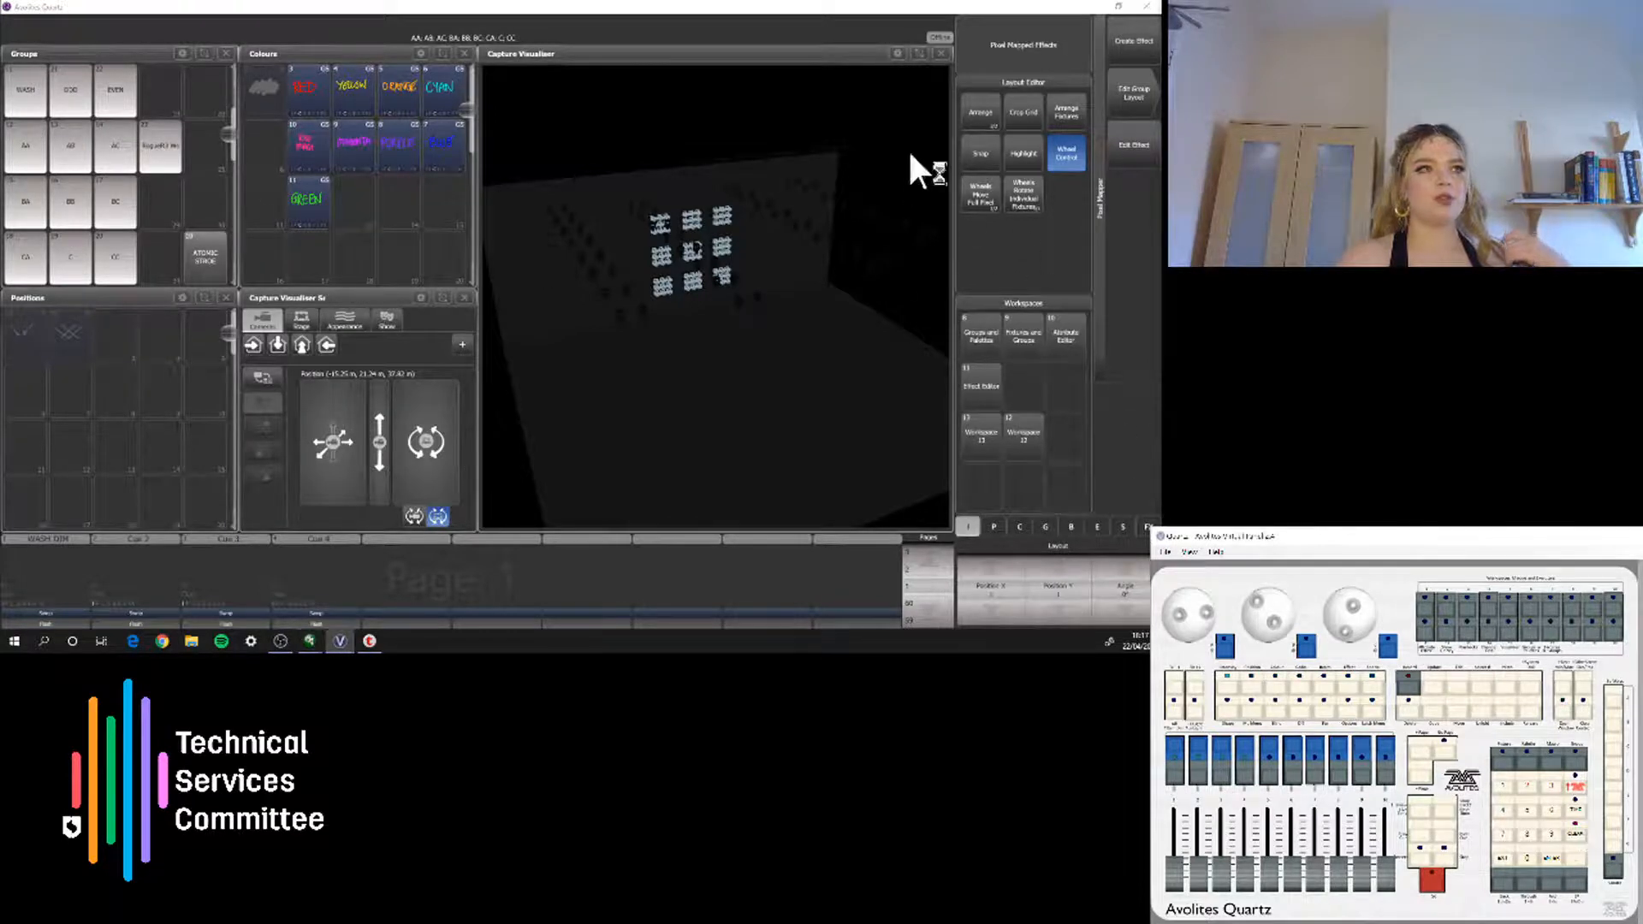
{"action": "left_click", "coordinate": [1137, 91]}
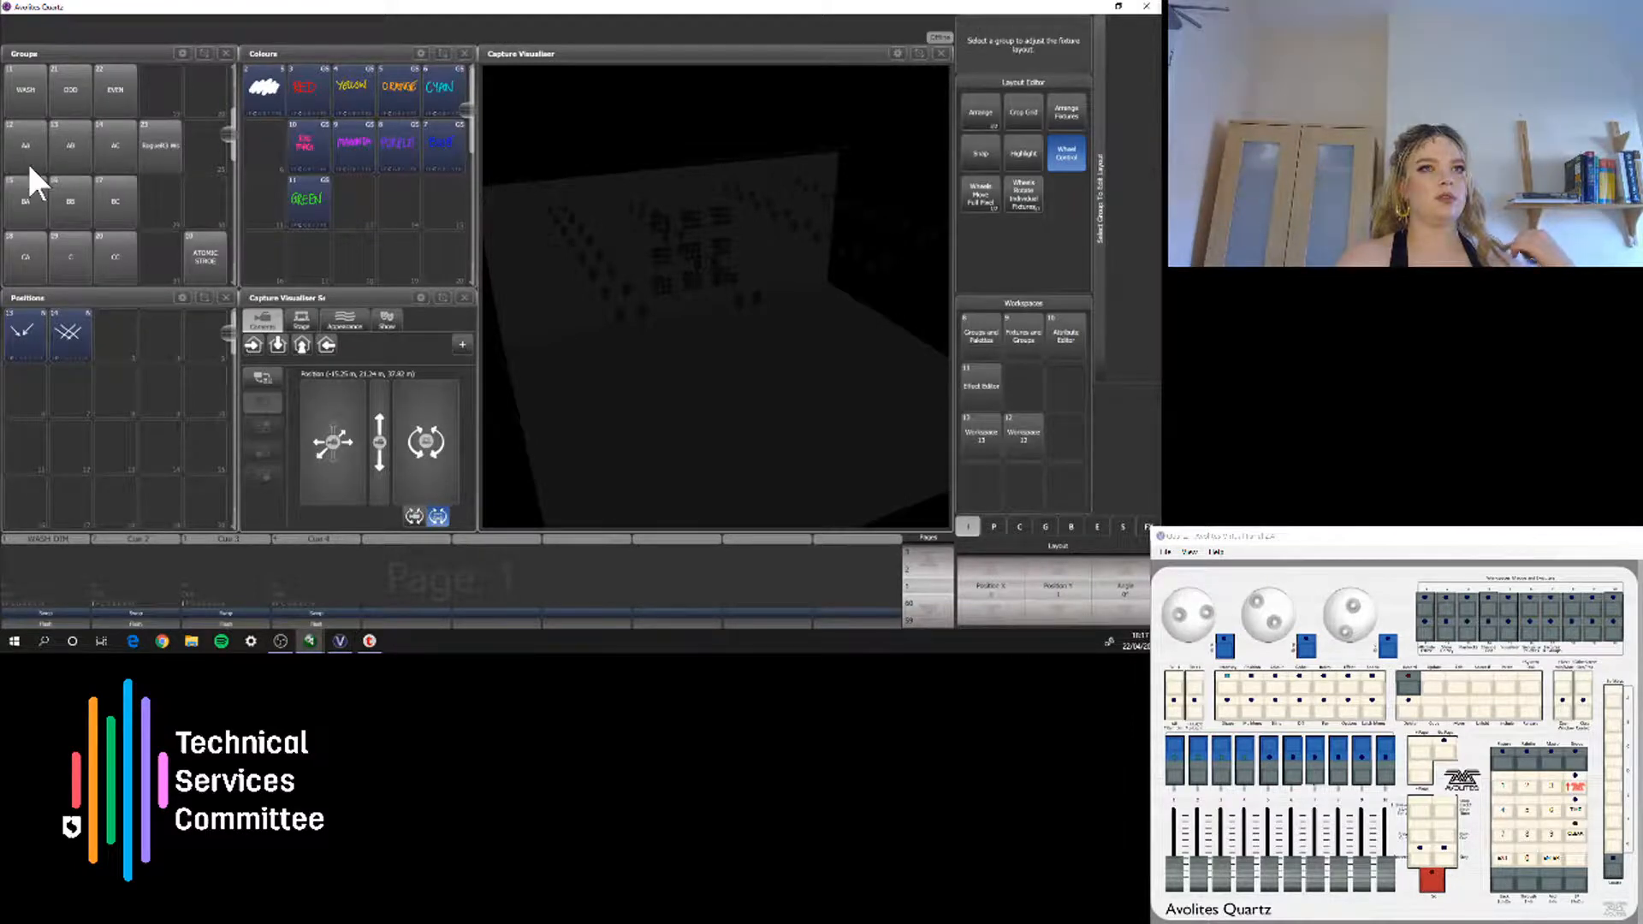
{"action": "left_click", "coordinate": [23, 109]}
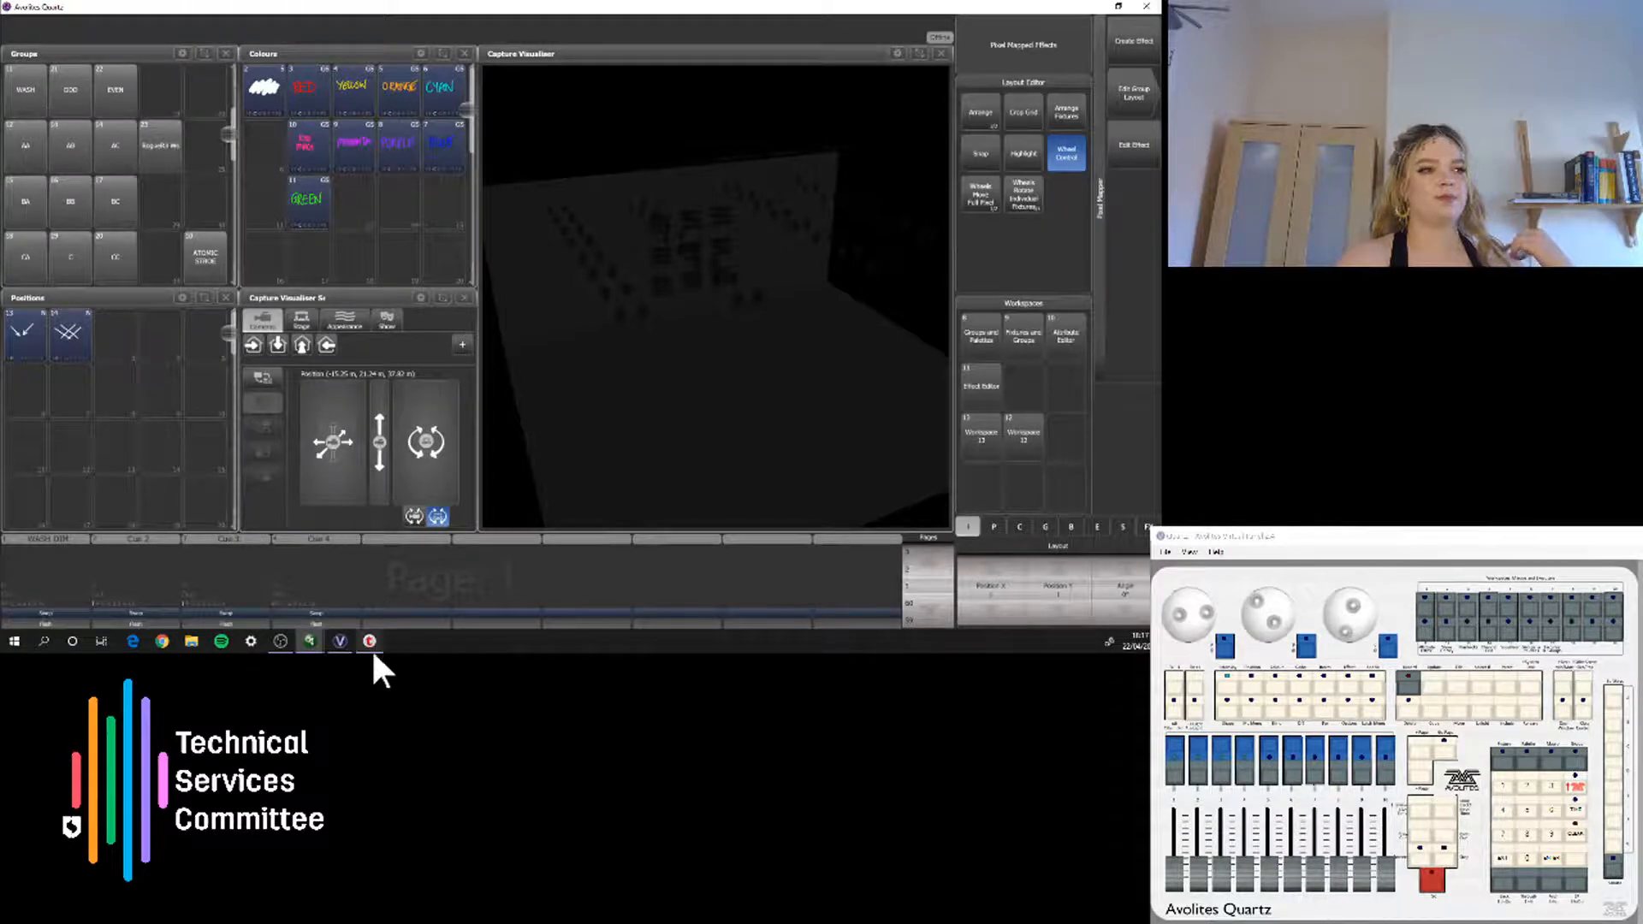
{"action": "mouse_move", "coordinate": [313, 631]}
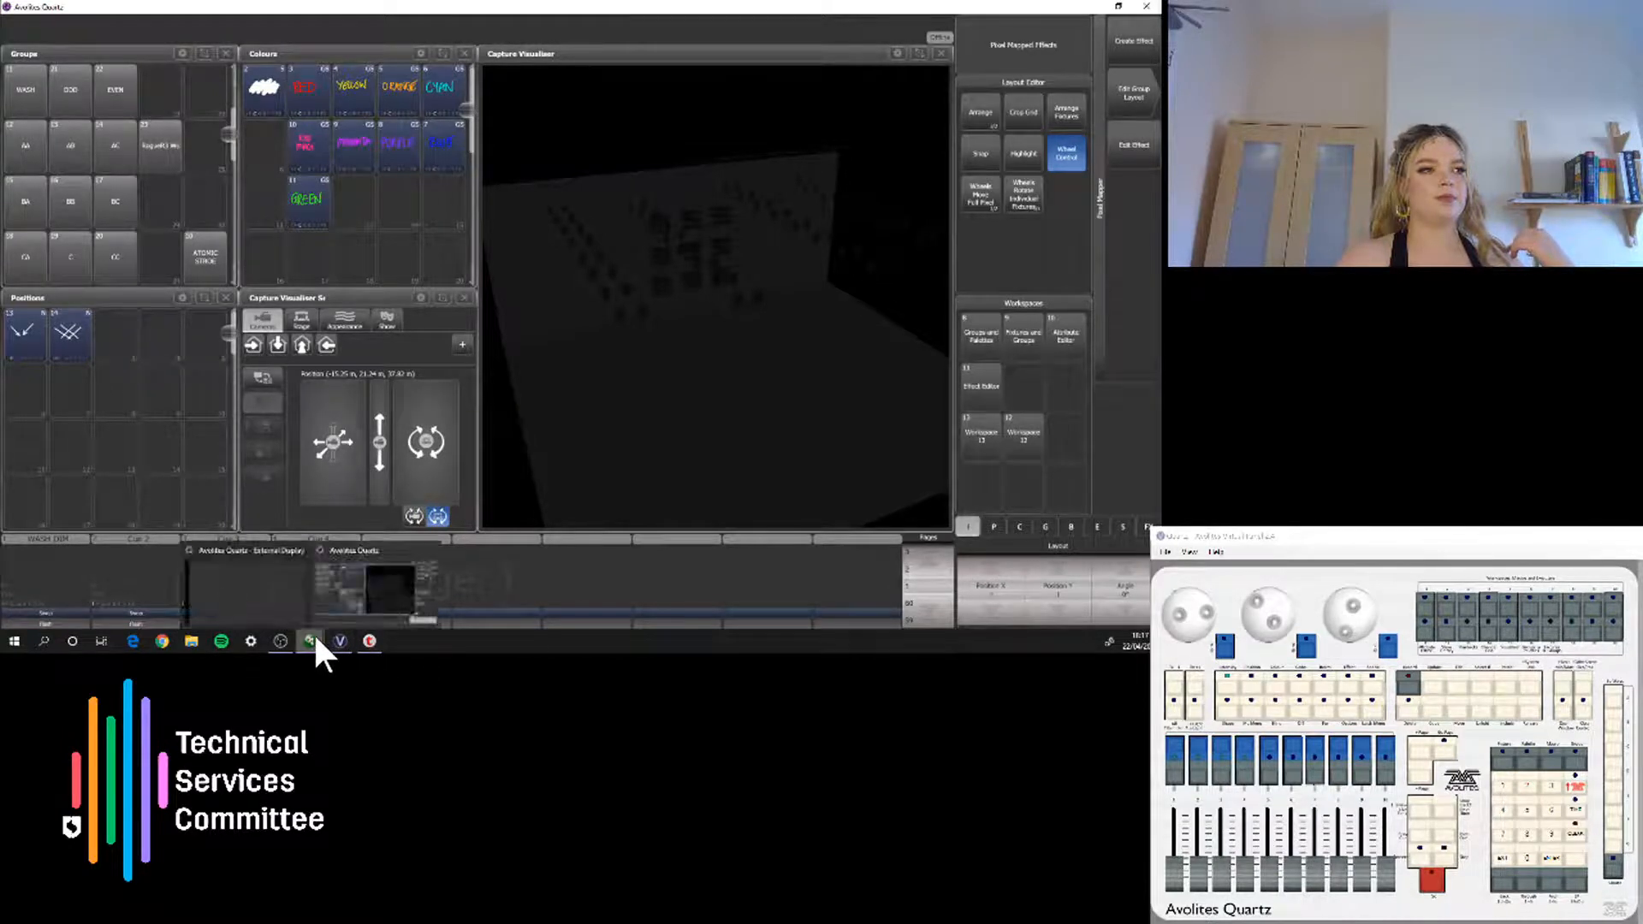
{"action": "left_click", "coordinate": [280, 579]}
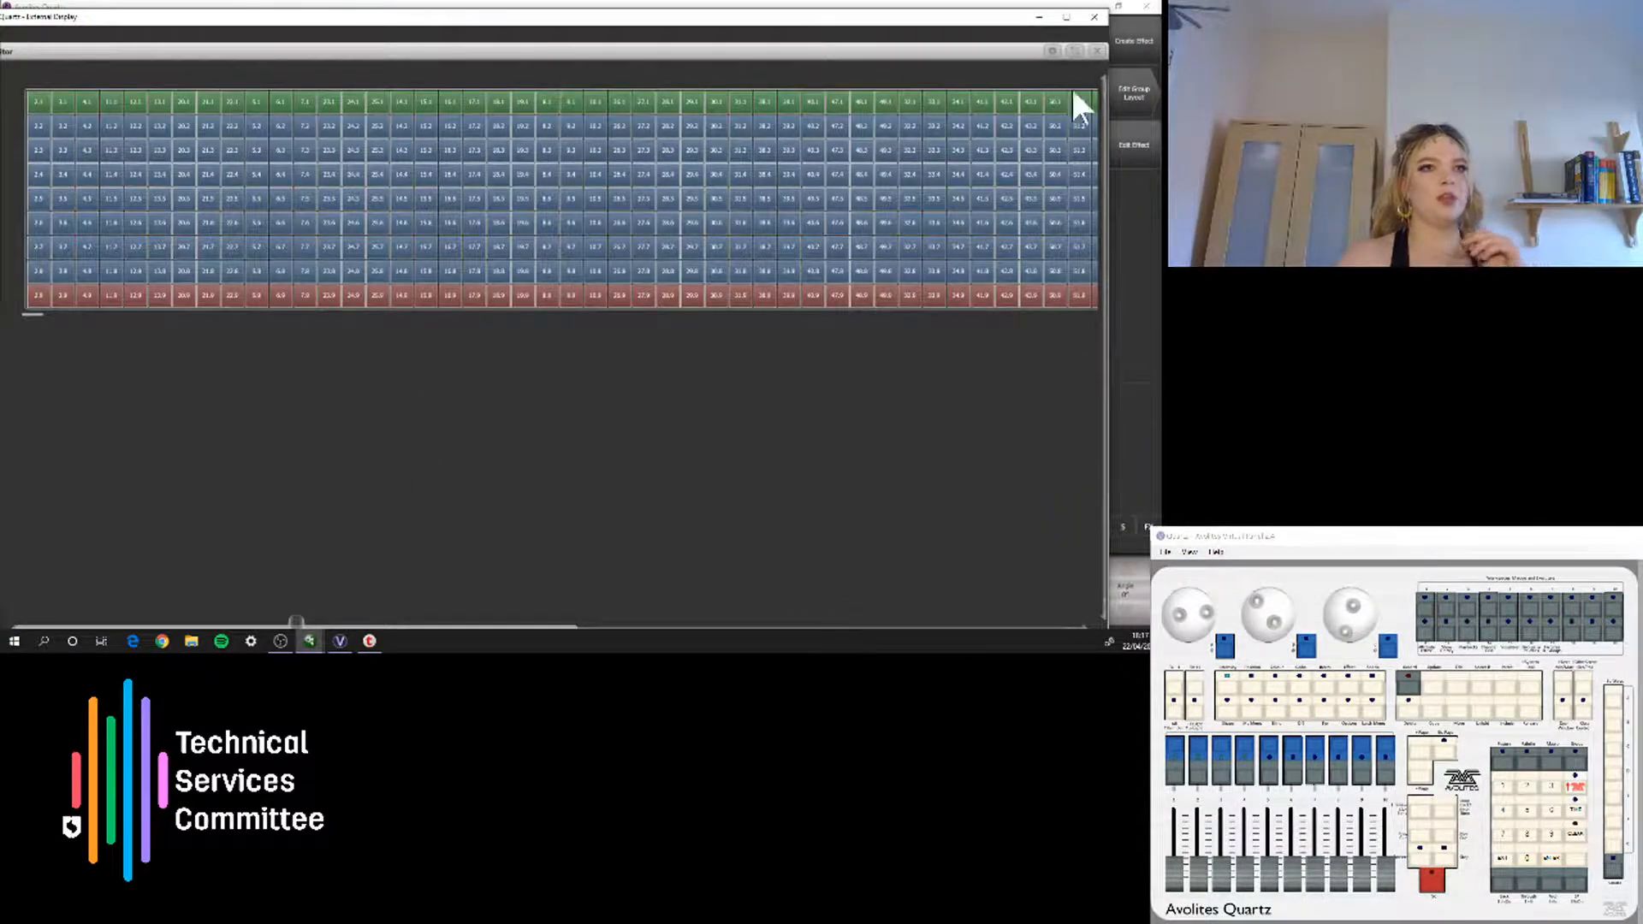
Narrow the External Display window, place it beside the Capture Visualiser, and zoom the Layout Editor out slightly
{"action": "left_click_drag", "start_coordinate": [951, 18], "coordinate": [854, 62]}
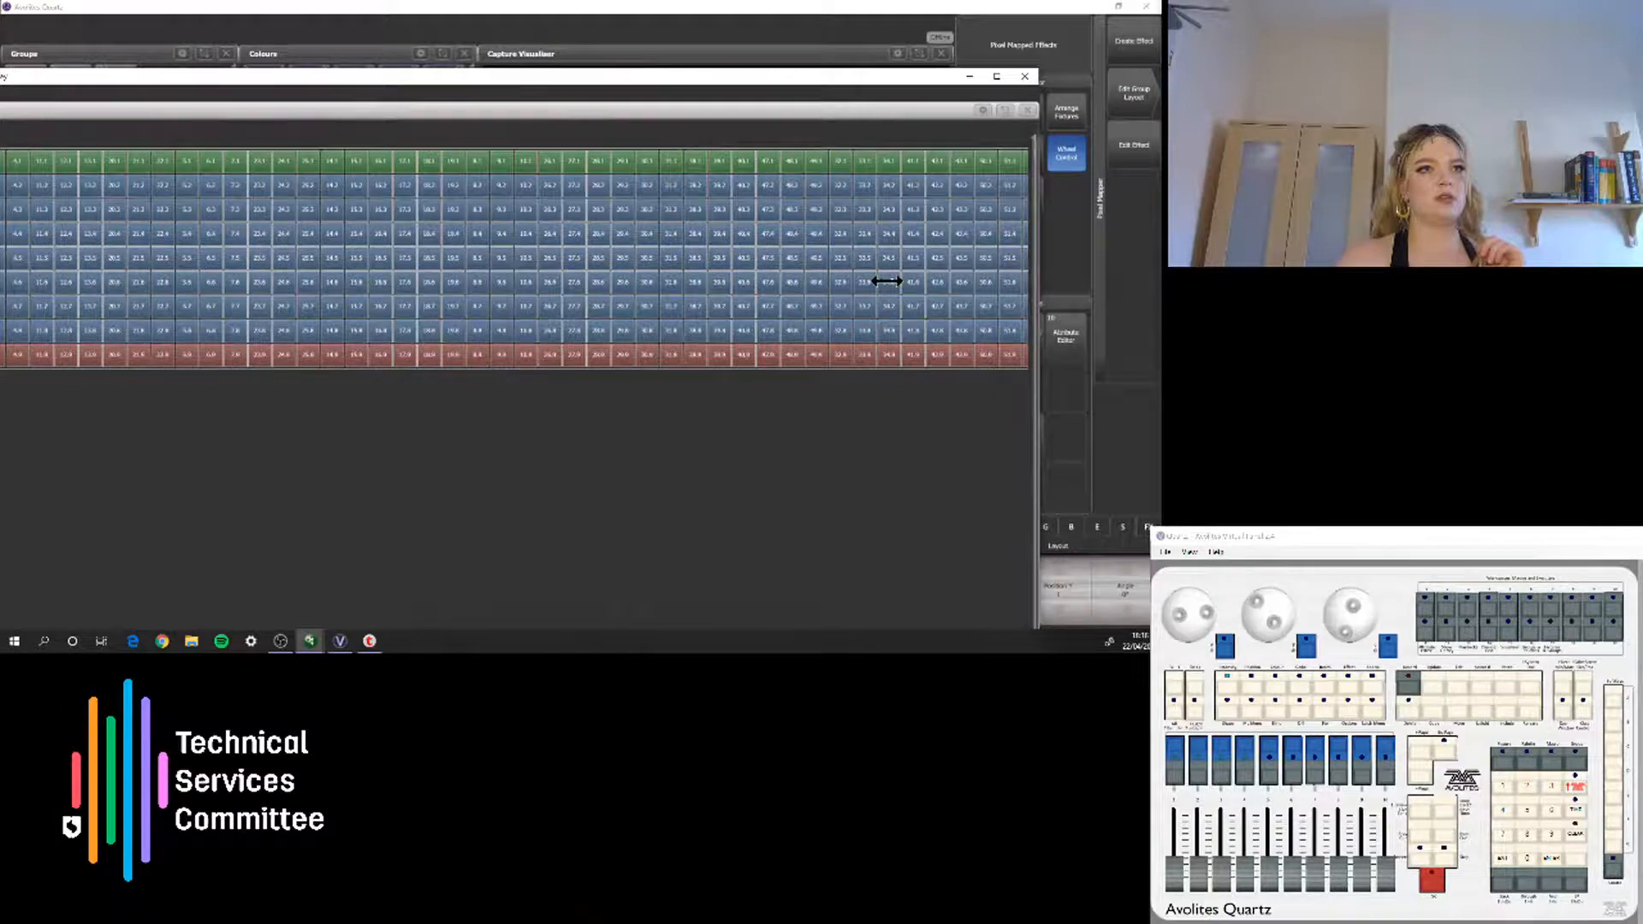
{"action": "left_click_drag", "start_coordinate": [1038, 281], "coordinate": [887, 280]}
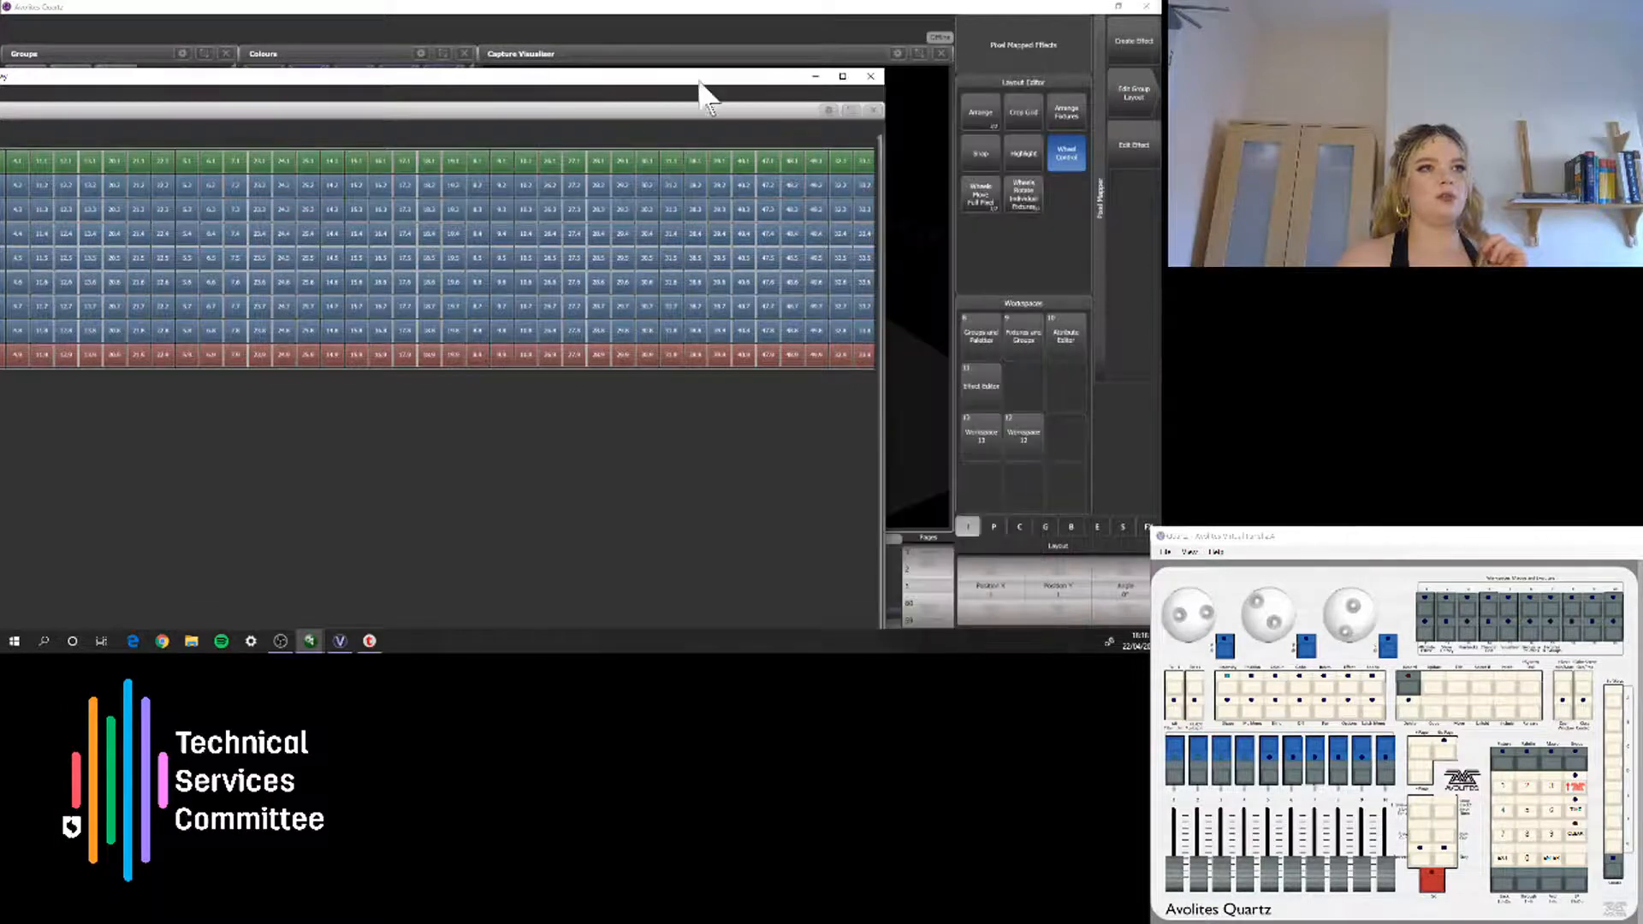
{"action": "left_click_drag", "start_coordinate": [699, 80], "coordinate": [864, 26]}
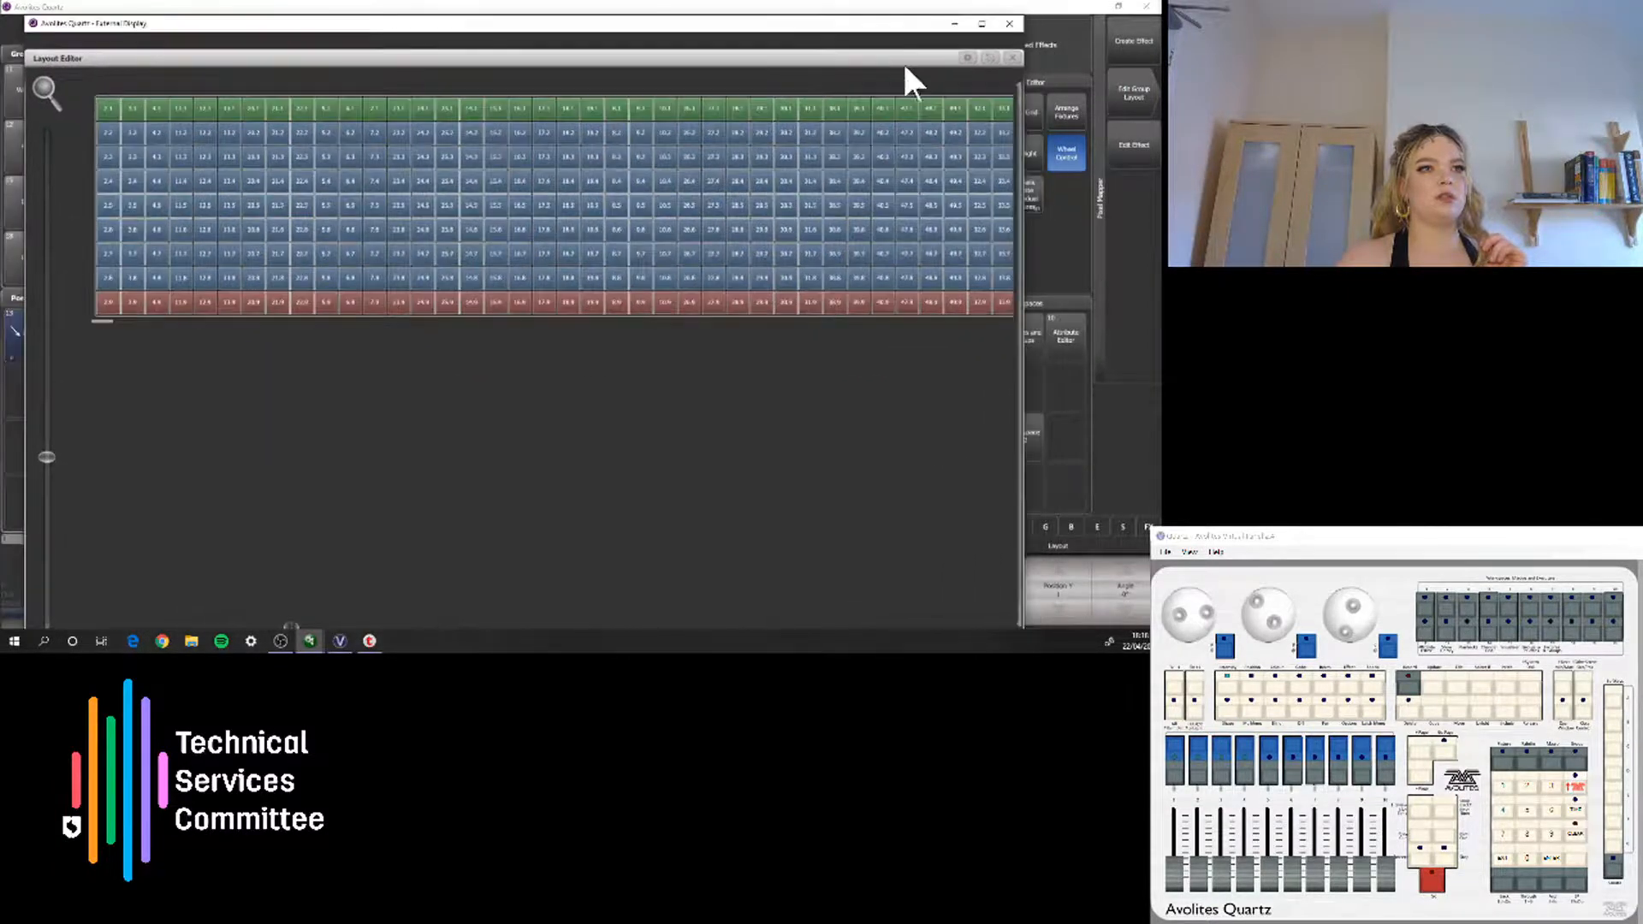
{"action": "left_click", "coordinate": [52, 504]}
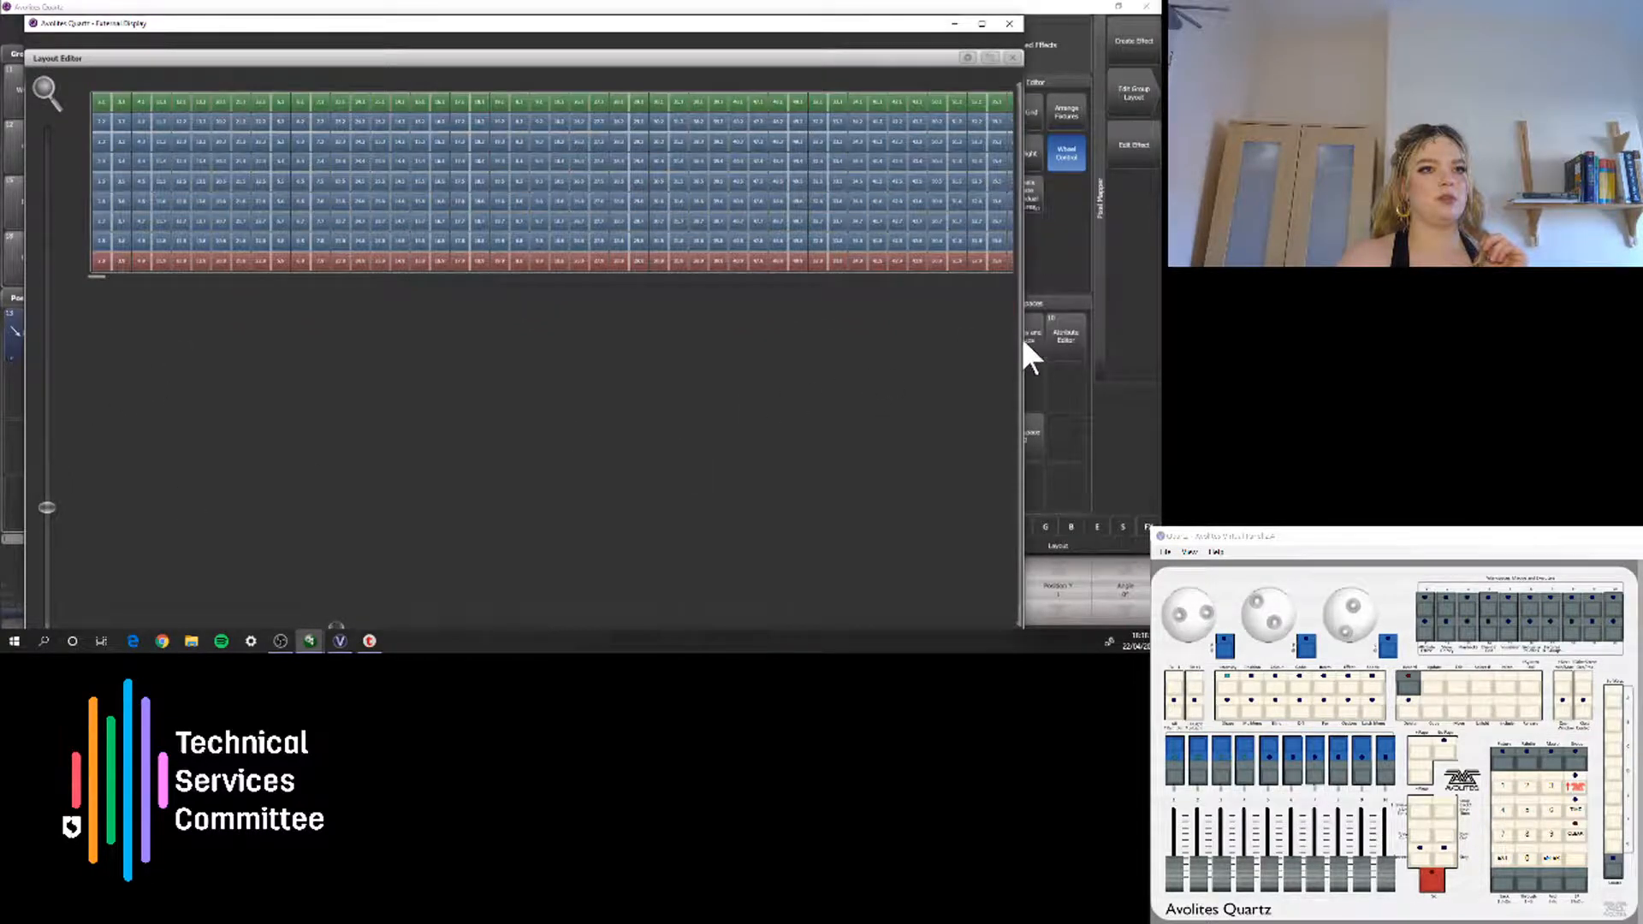
{"action": "left_click_drag", "start_coordinate": [1025, 342], "coordinate": [508, 335]}
{"action": "left_click_drag", "start_coordinate": [185, 24], "coordinate": [142, 23]}
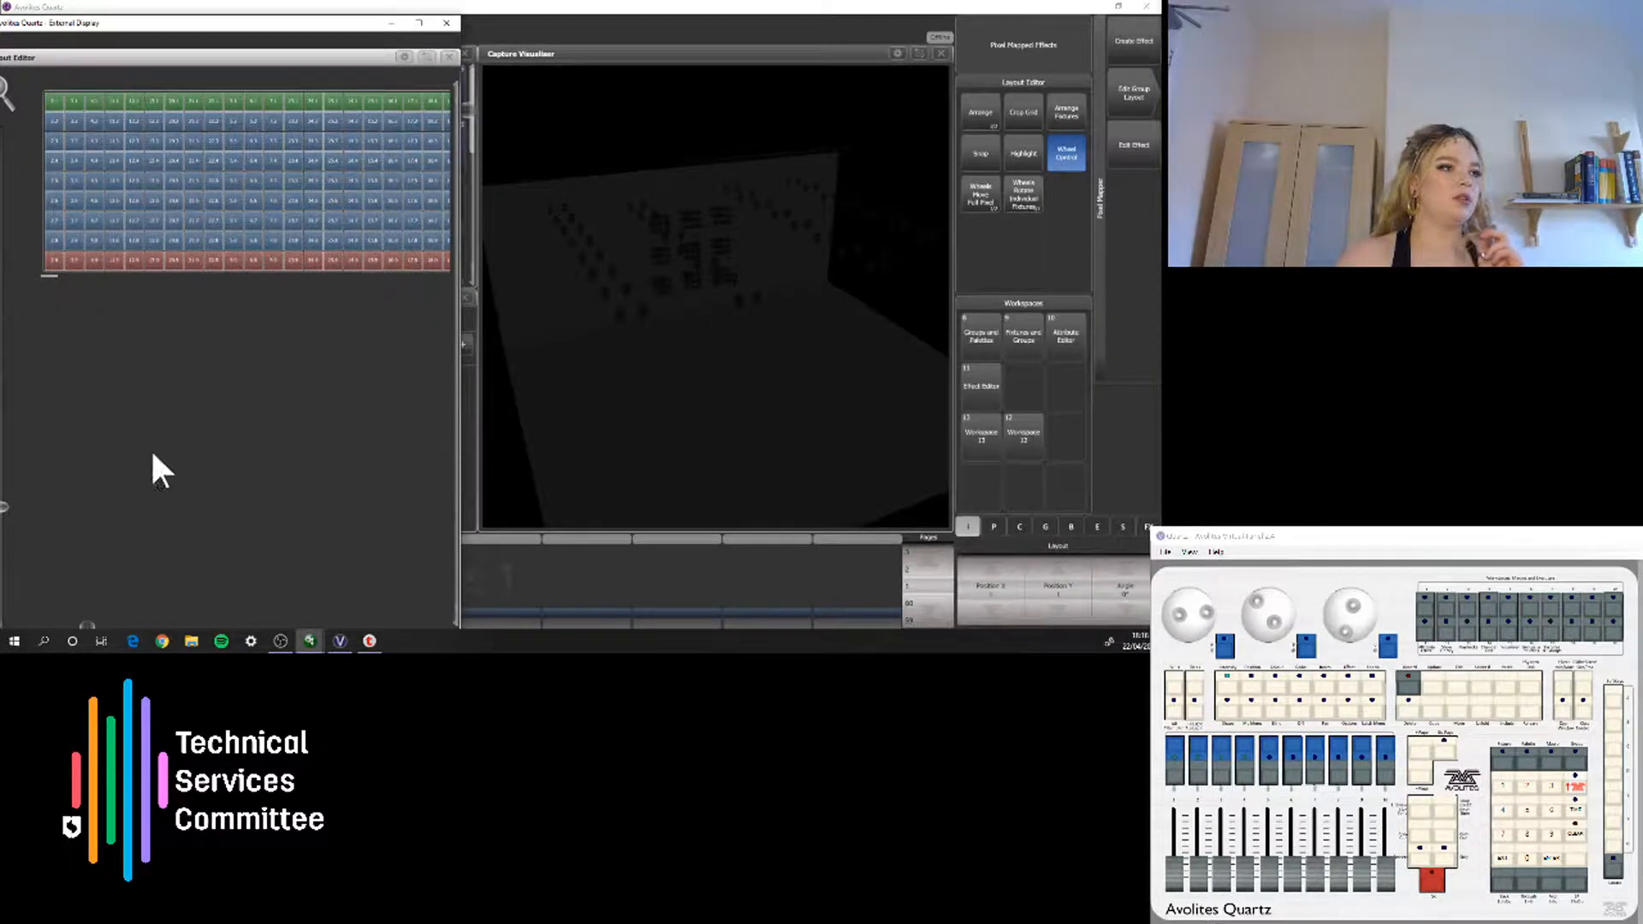
{"action": "left_click_drag", "start_coordinate": [268, 24], "coordinate": [275, 8]}
Enlarge the layout grid by about two columns beyond the last fixture and about 14 empty rows below the fixtures
{"action": "left_click_drag", "start_coordinate": [91, 609], "coordinate": [525, 605]}
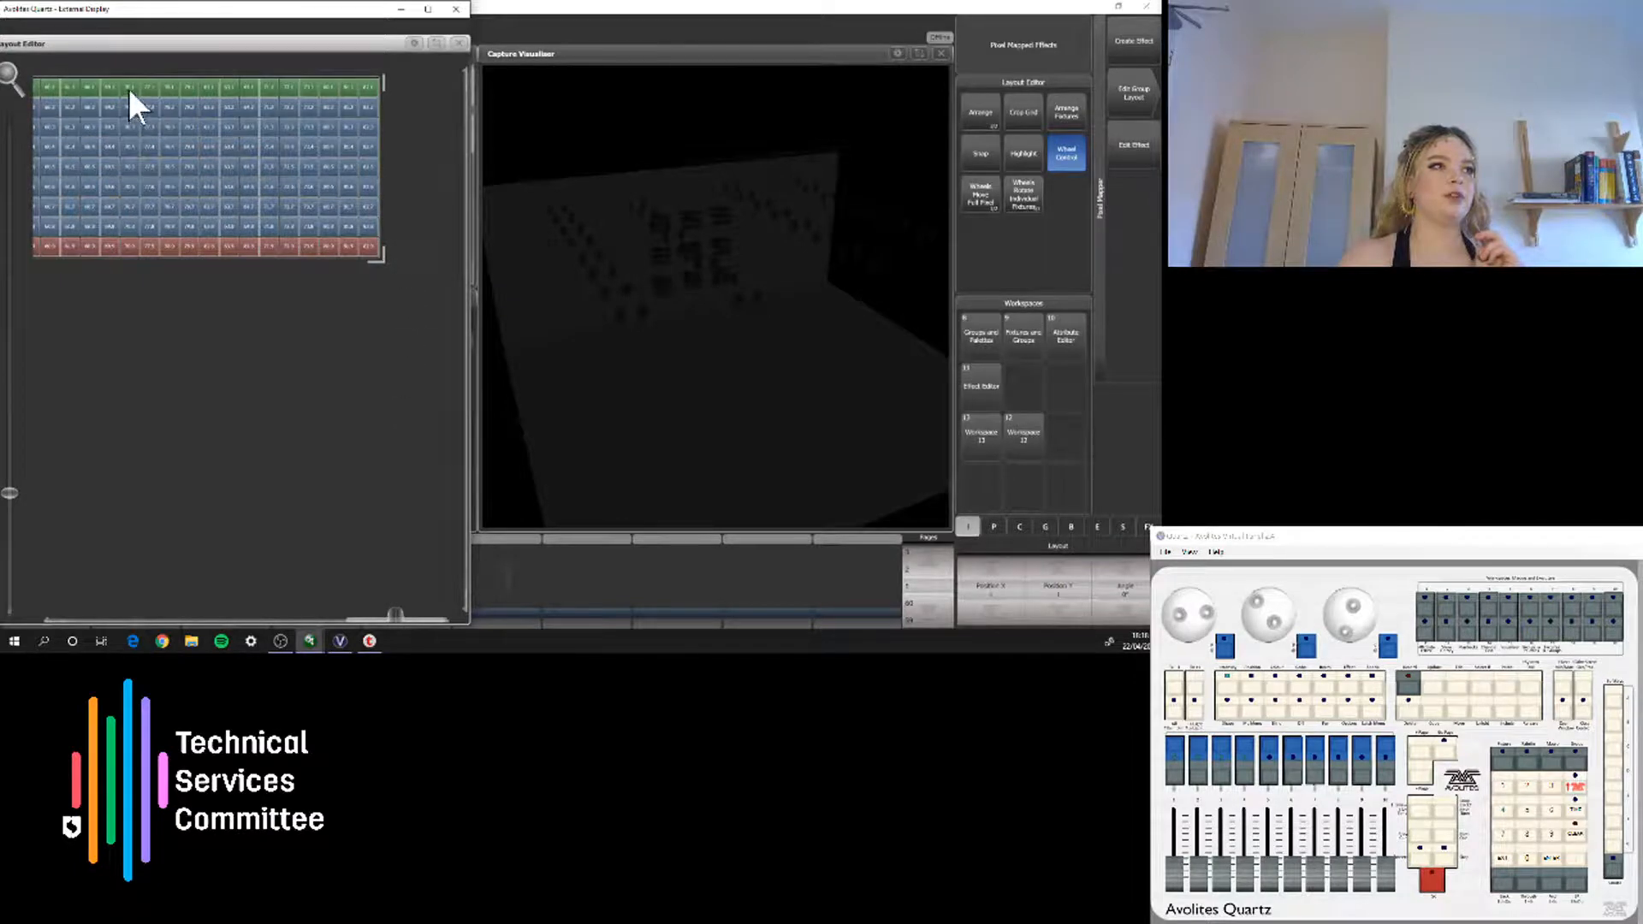
{"action": "left_click_drag", "start_coordinate": [129, 89], "coordinate": [380, 261]}
{"action": "left_click_drag", "start_coordinate": [403, 388], "coordinate": [418, 536]}
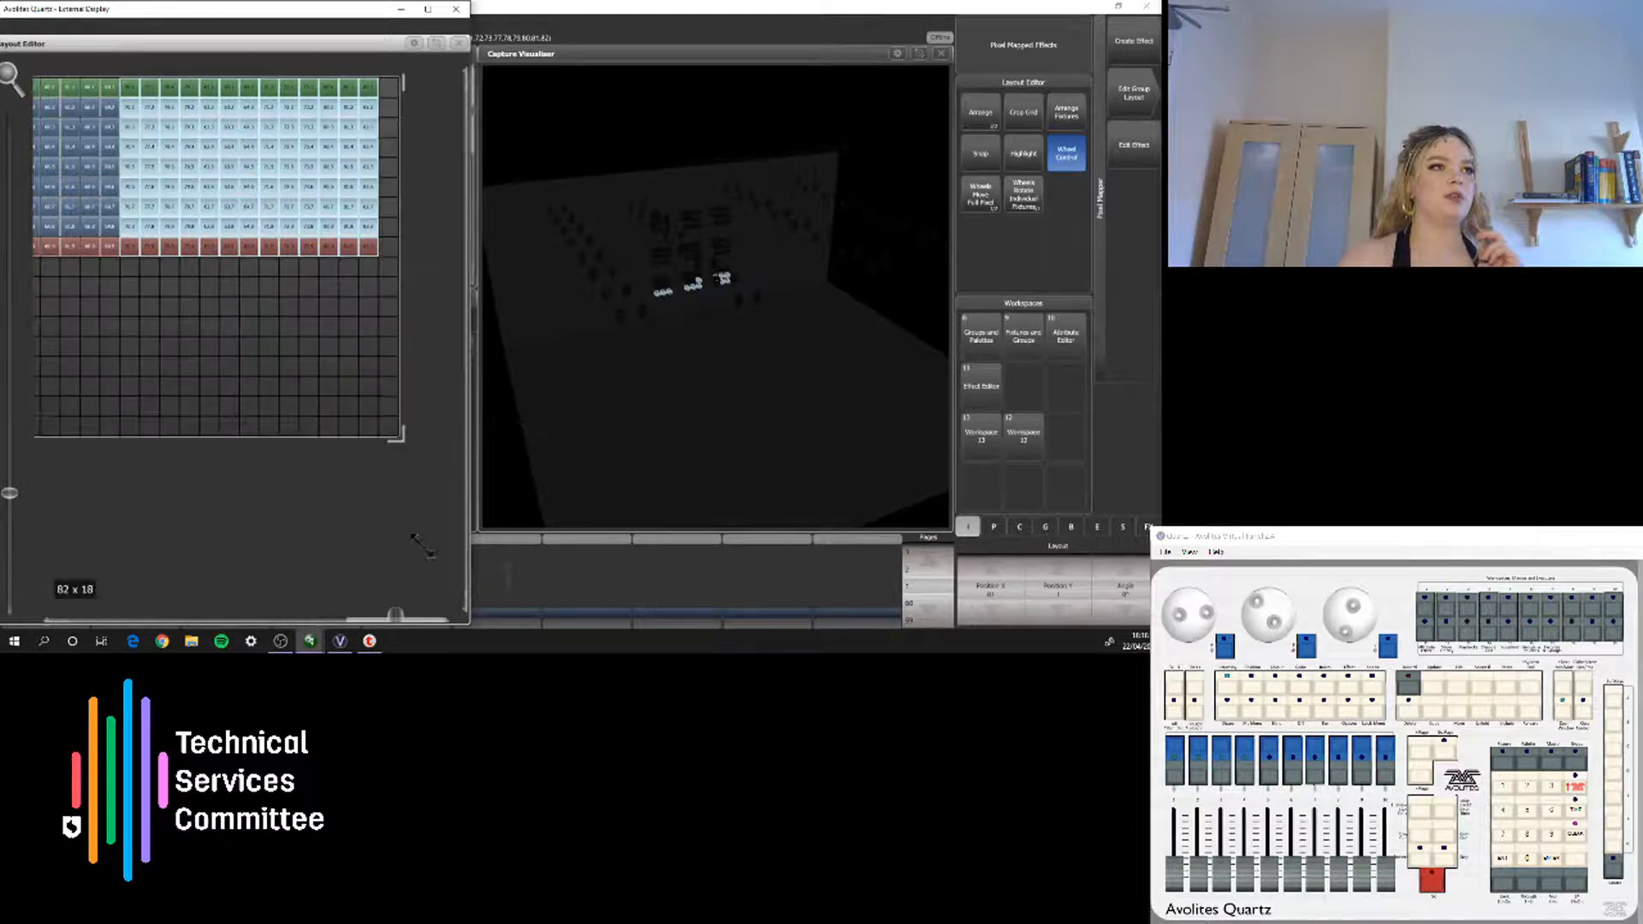
{"action": "left_click_drag", "start_coordinate": [383, 604], "coordinate": [15, 580]}
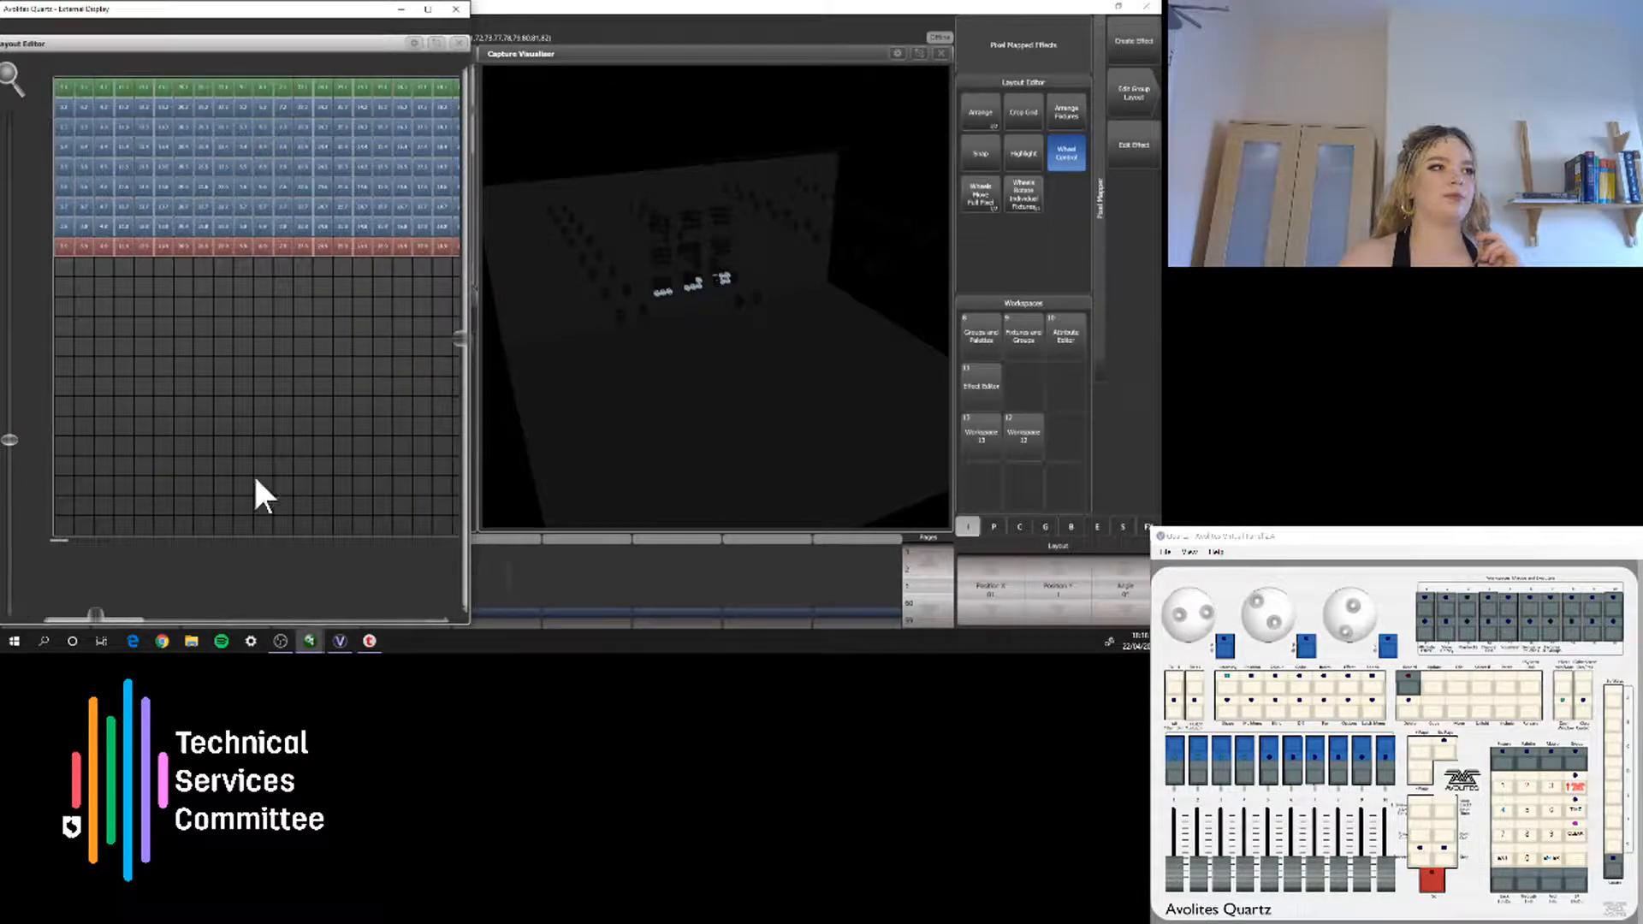
{"action": "left_click_drag", "start_coordinate": [94, 618], "coordinate": [447, 565]}
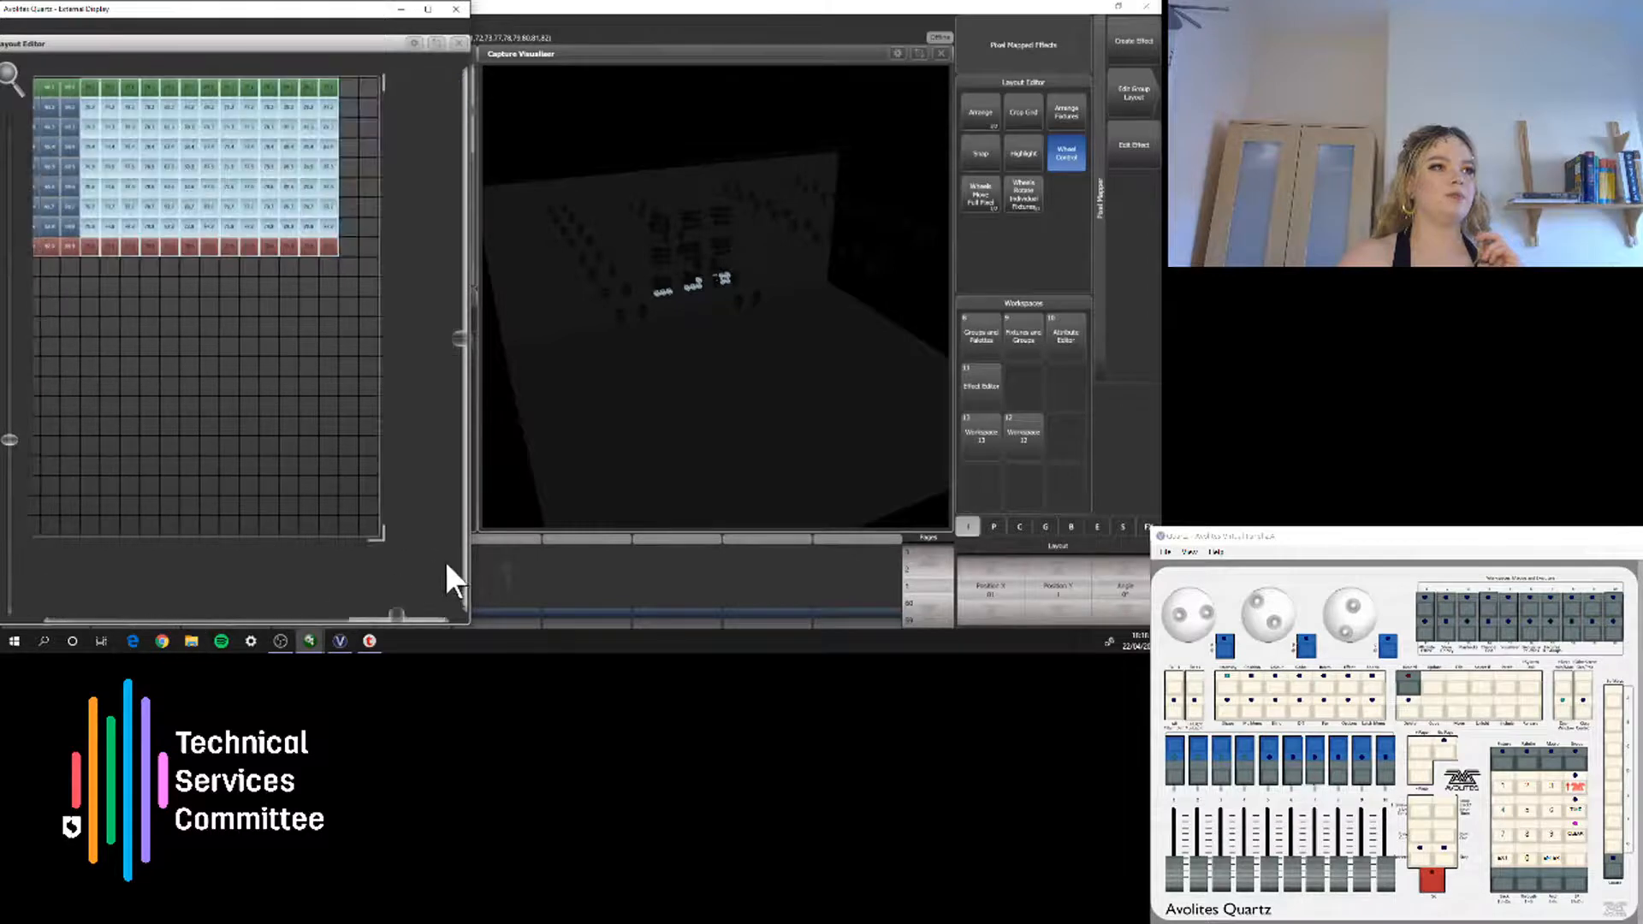
Move the last nine fixture columns to the bottom rows as three blocks of three, separated by one-column gaps
{"action": "left_click", "coordinate": [84, 86]}
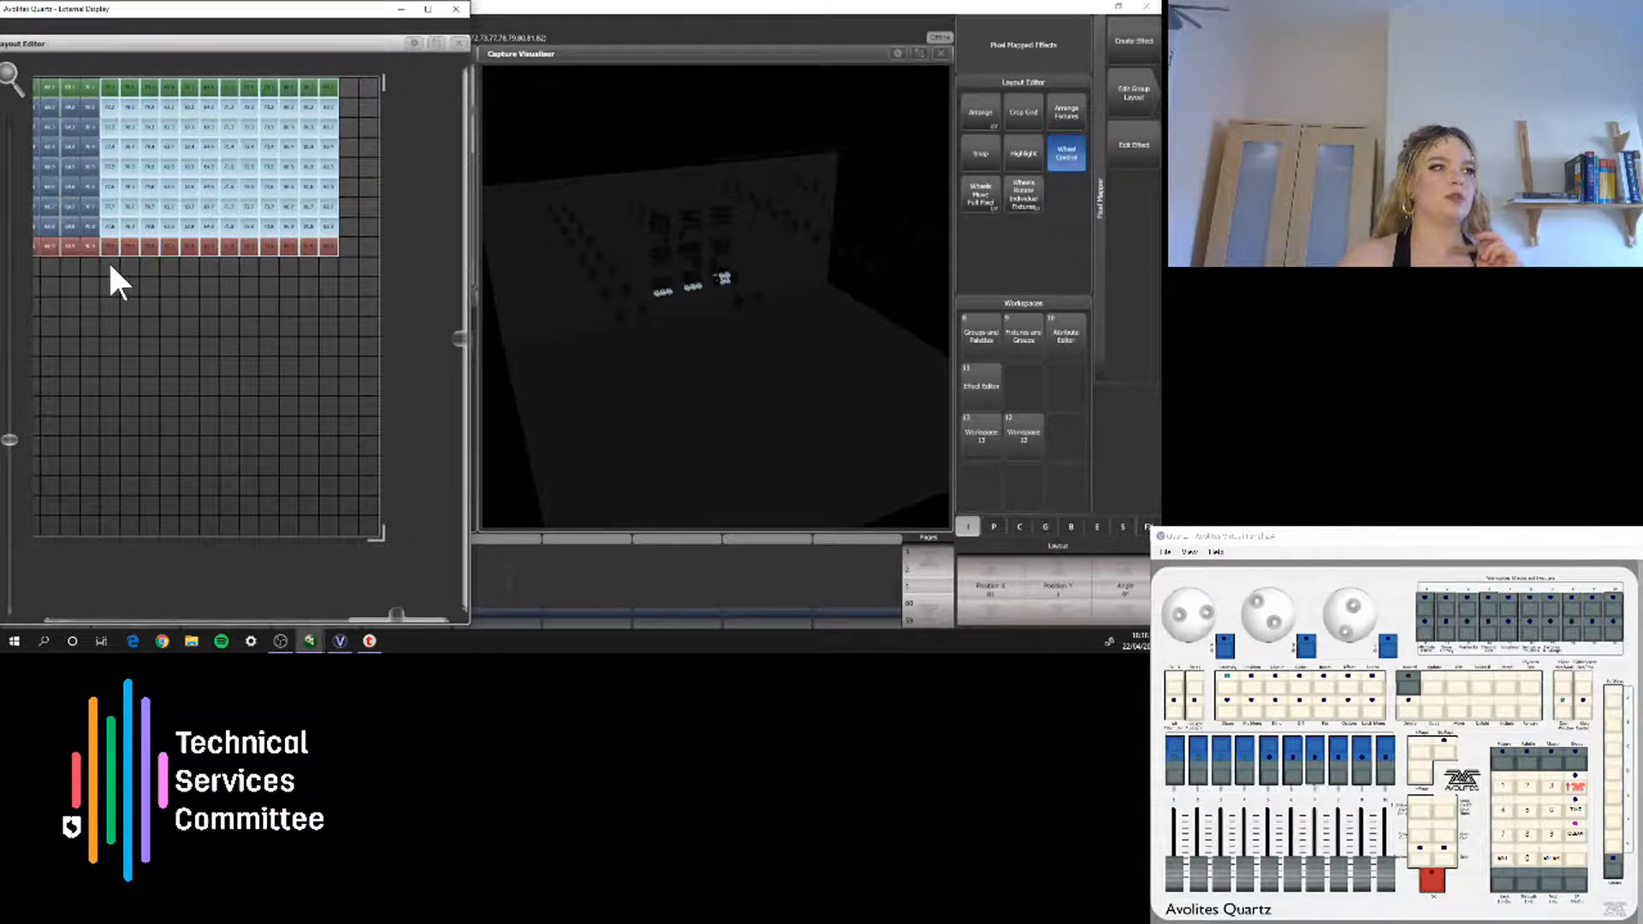
{"action": "left_click", "coordinate": [160, 377]}
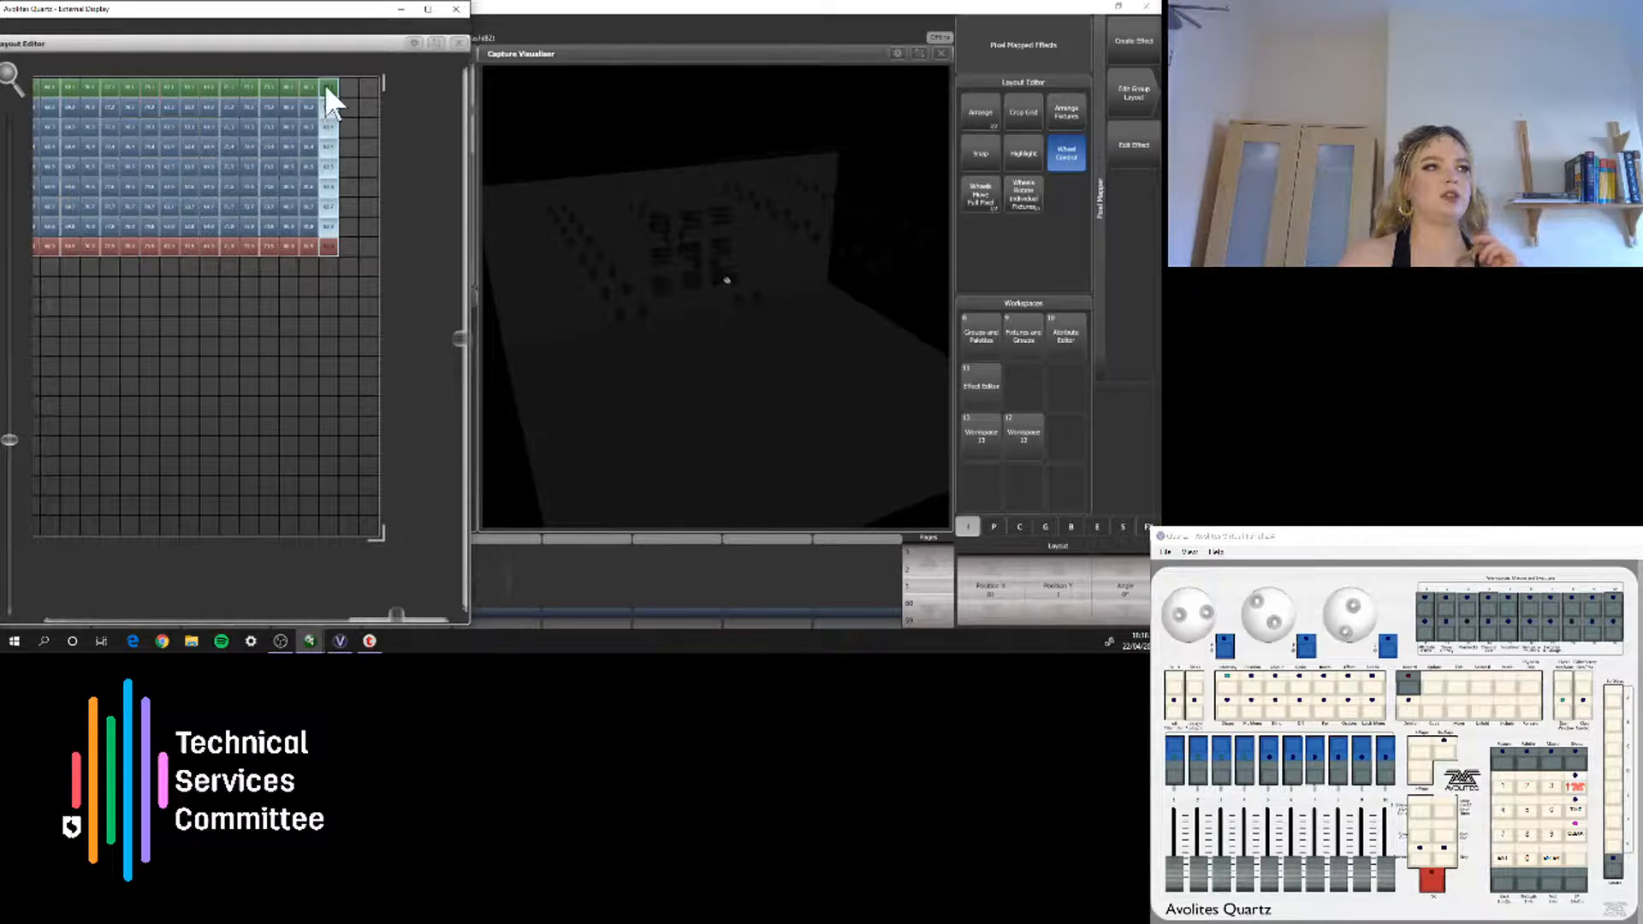
{"action": "left_click_drag", "start_coordinate": [326, 84], "coordinate": [336, 377]}
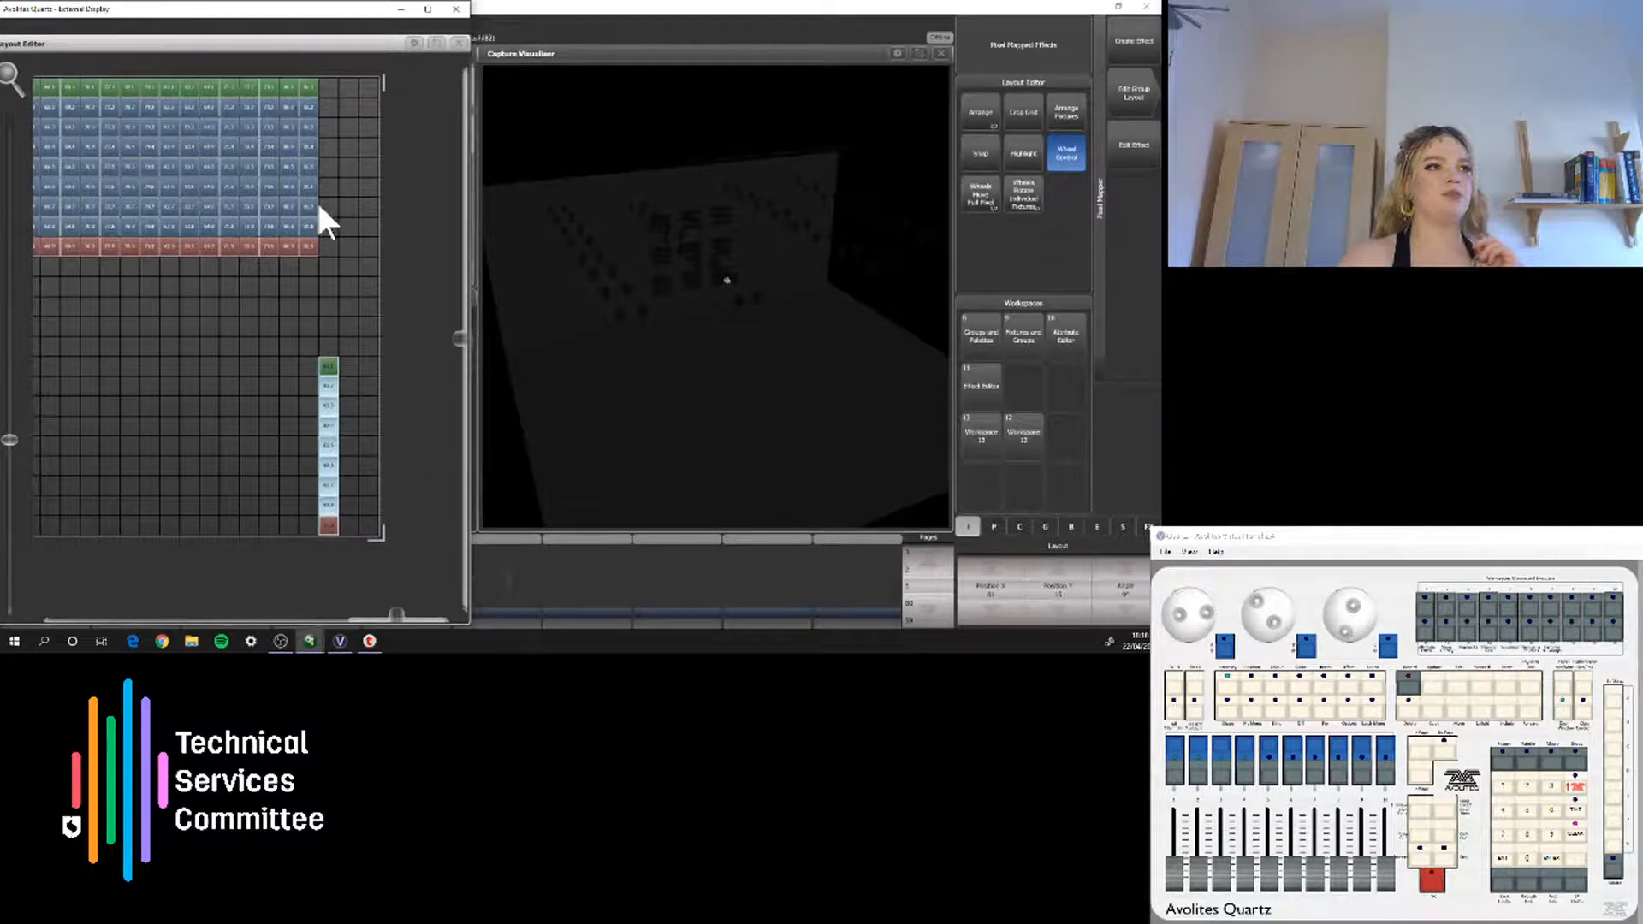
{"action": "left_click", "coordinate": [310, 90]}
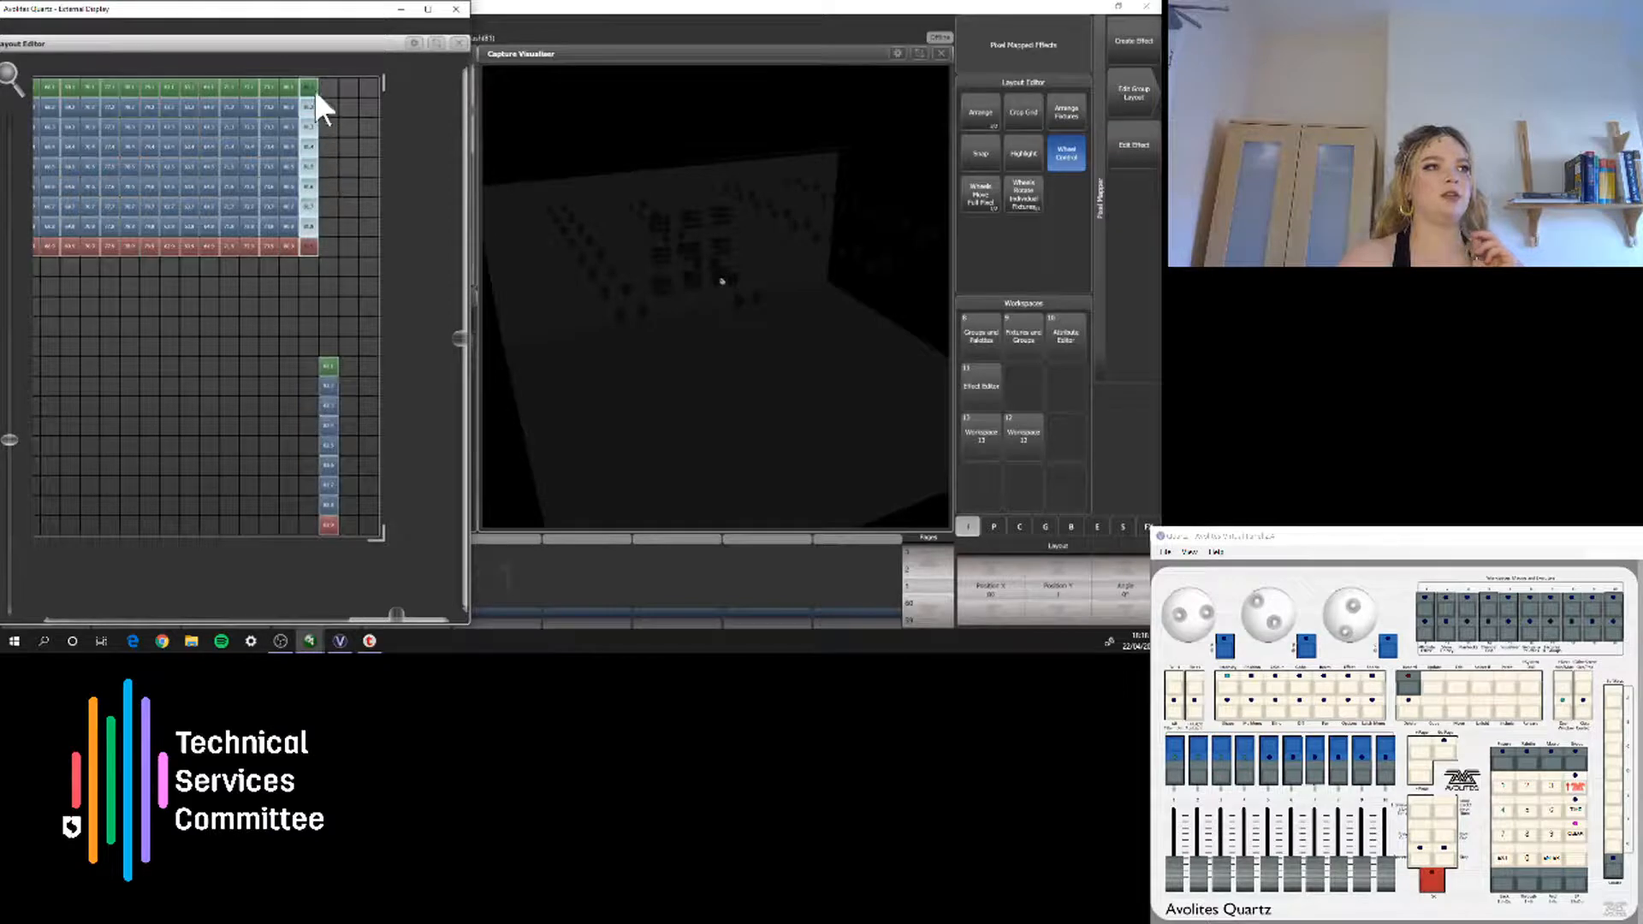
{"action": "left_click_drag", "start_coordinate": [315, 89], "coordinate": [308, 367]}
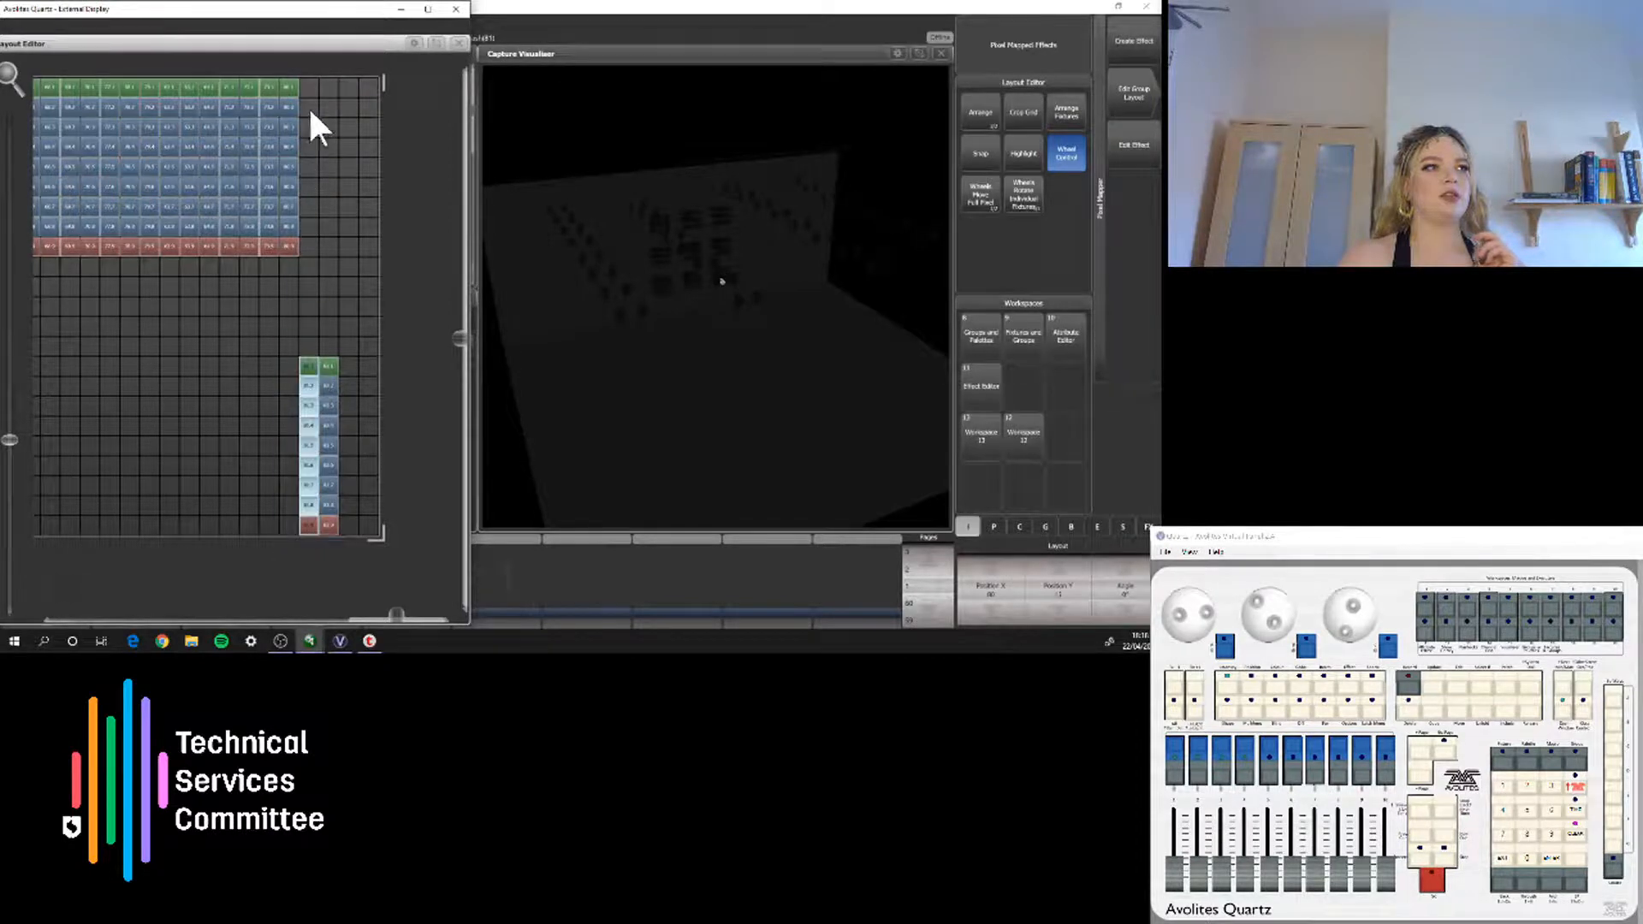
{"action": "left_click", "coordinate": [288, 90]}
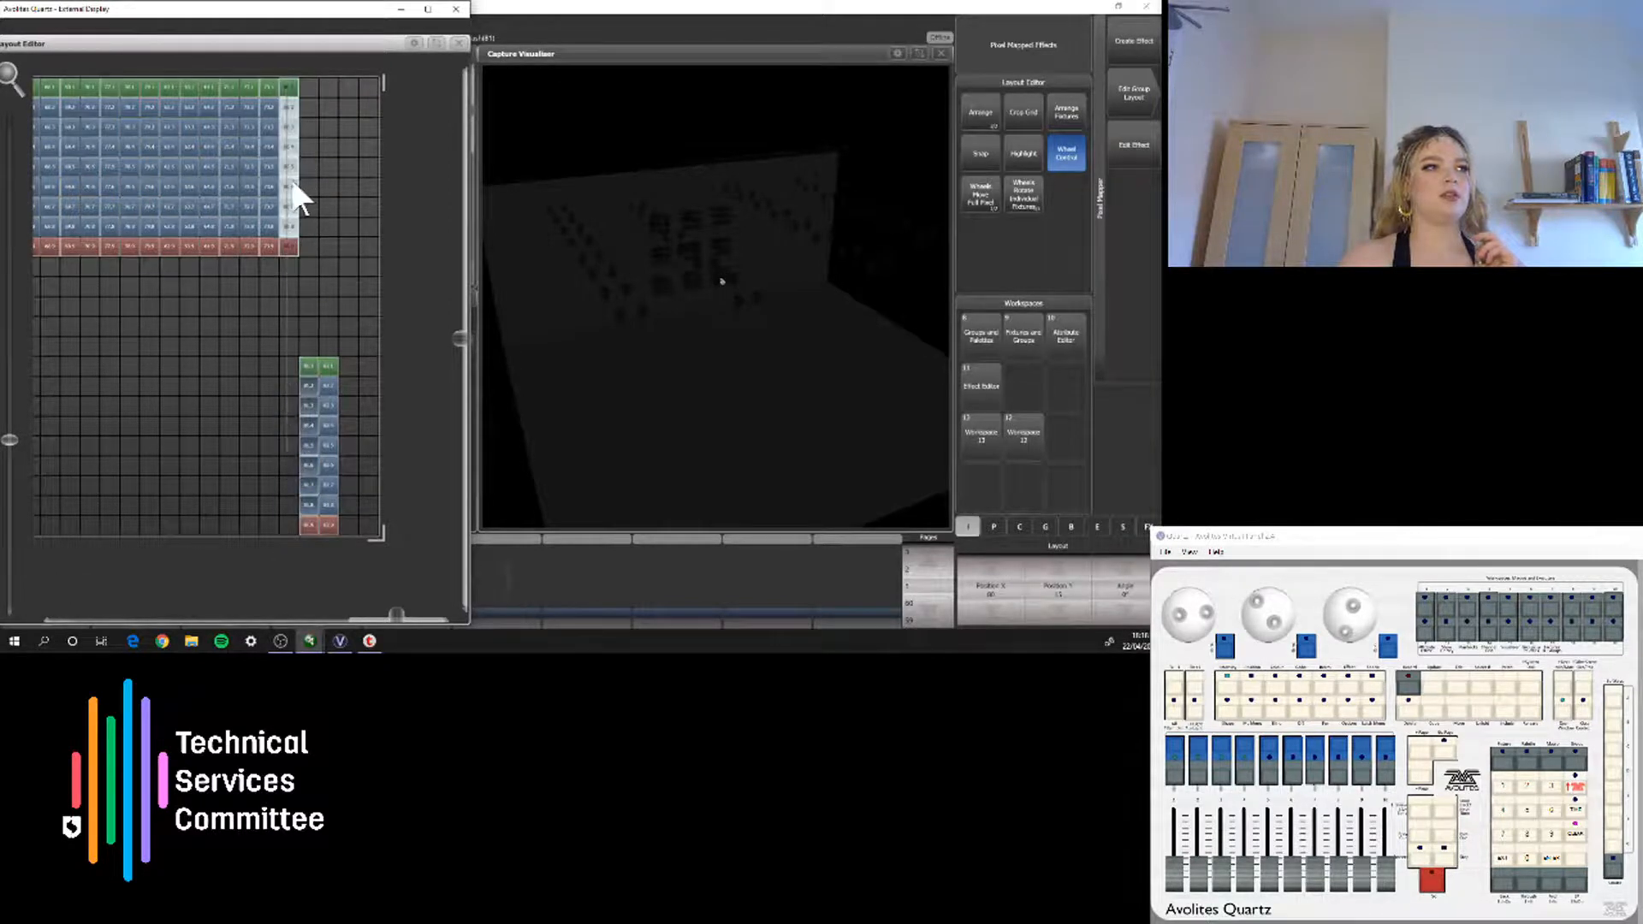
{"action": "left_click_drag", "start_coordinate": [289, 149], "coordinate": [288, 421]}
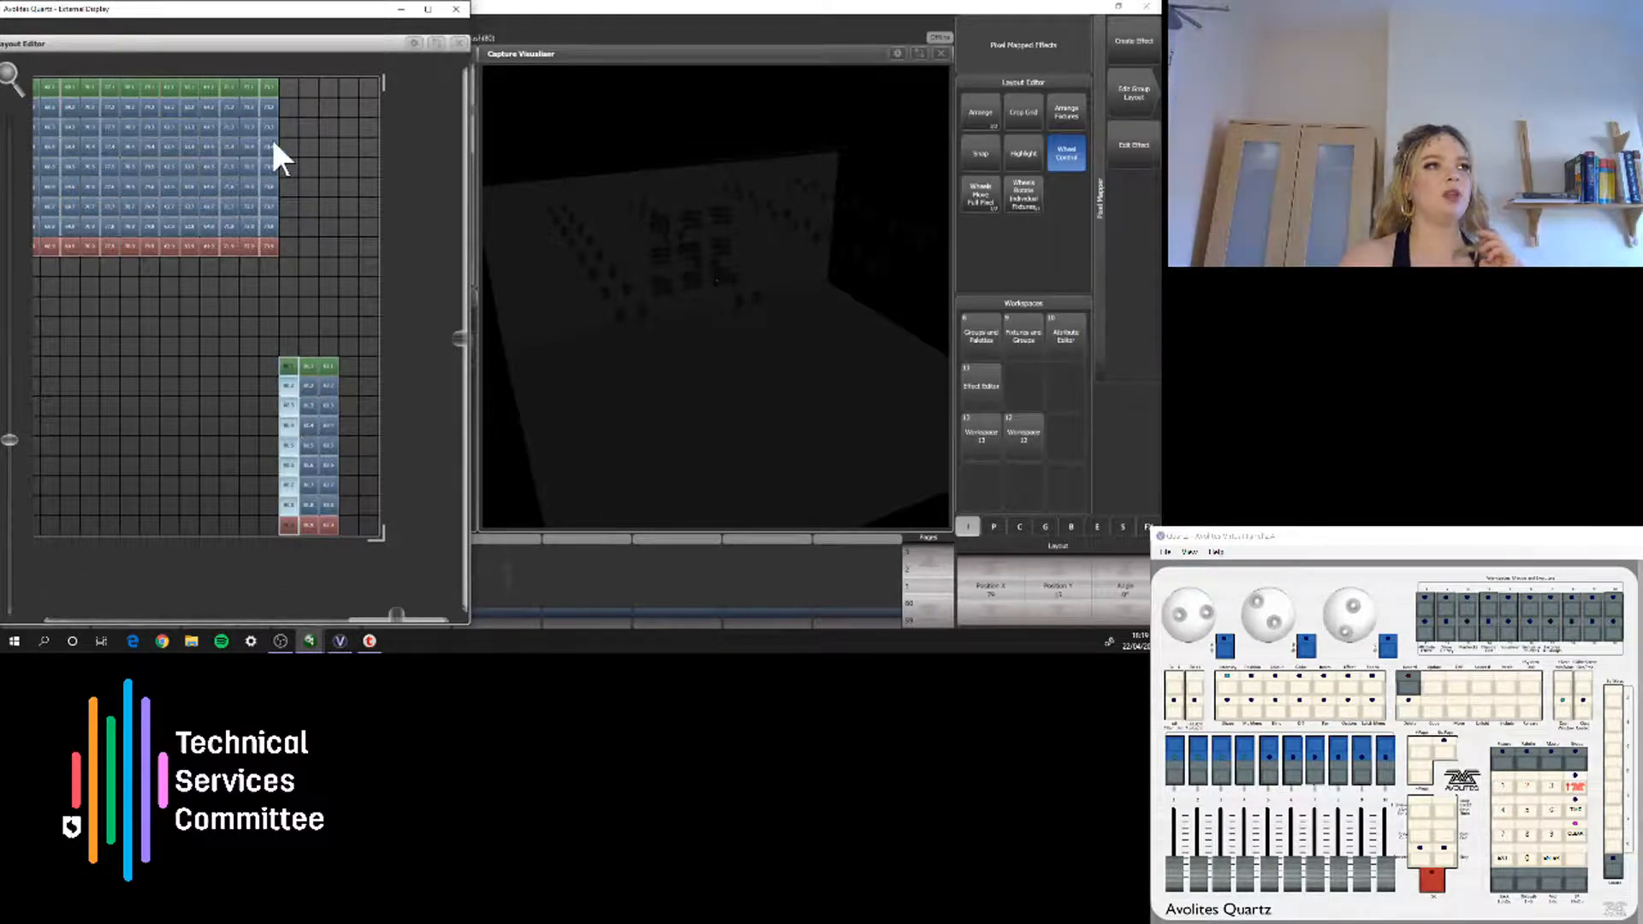
{"action": "left_click_drag", "start_coordinate": [263, 218], "coordinate": [254, 450]}
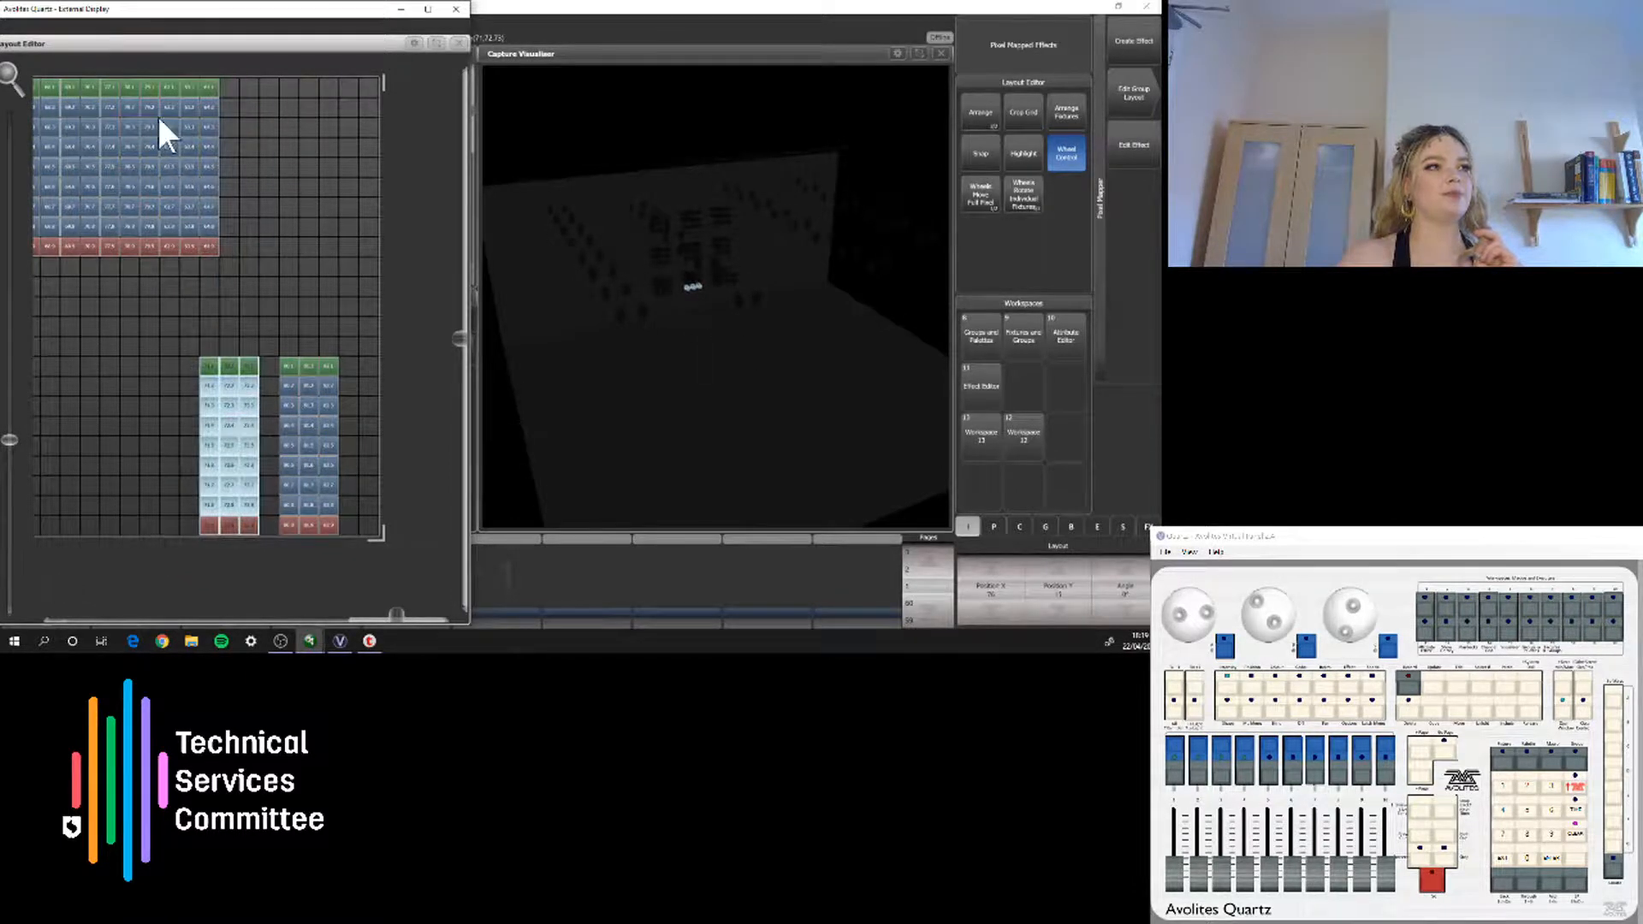
{"action": "left_click_drag", "start_coordinate": [208, 171], "coordinate": [162, 432]}
Move the next nine fixture columns into three blocks of three, stacked directly above the bottom blocks
{"action": "left_click_drag", "start_coordinate": [150, 223], "coordinate": [320, 309]}
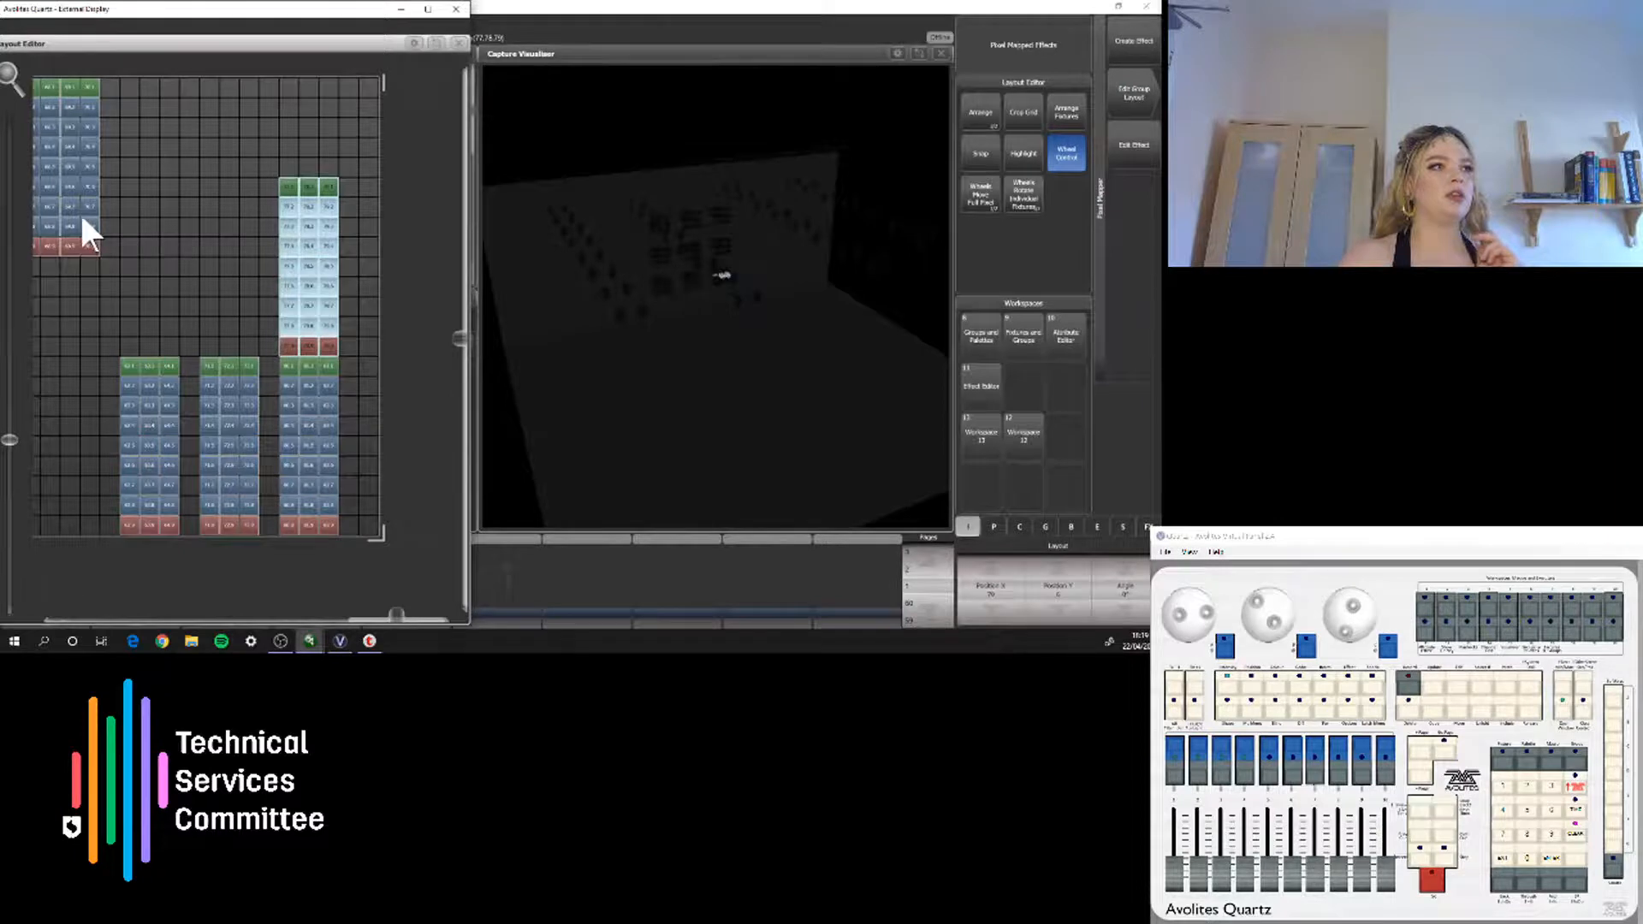
{"action": "left_click_drag", "start_coordinate": [83, 220], "coordinate": [245, 337]}
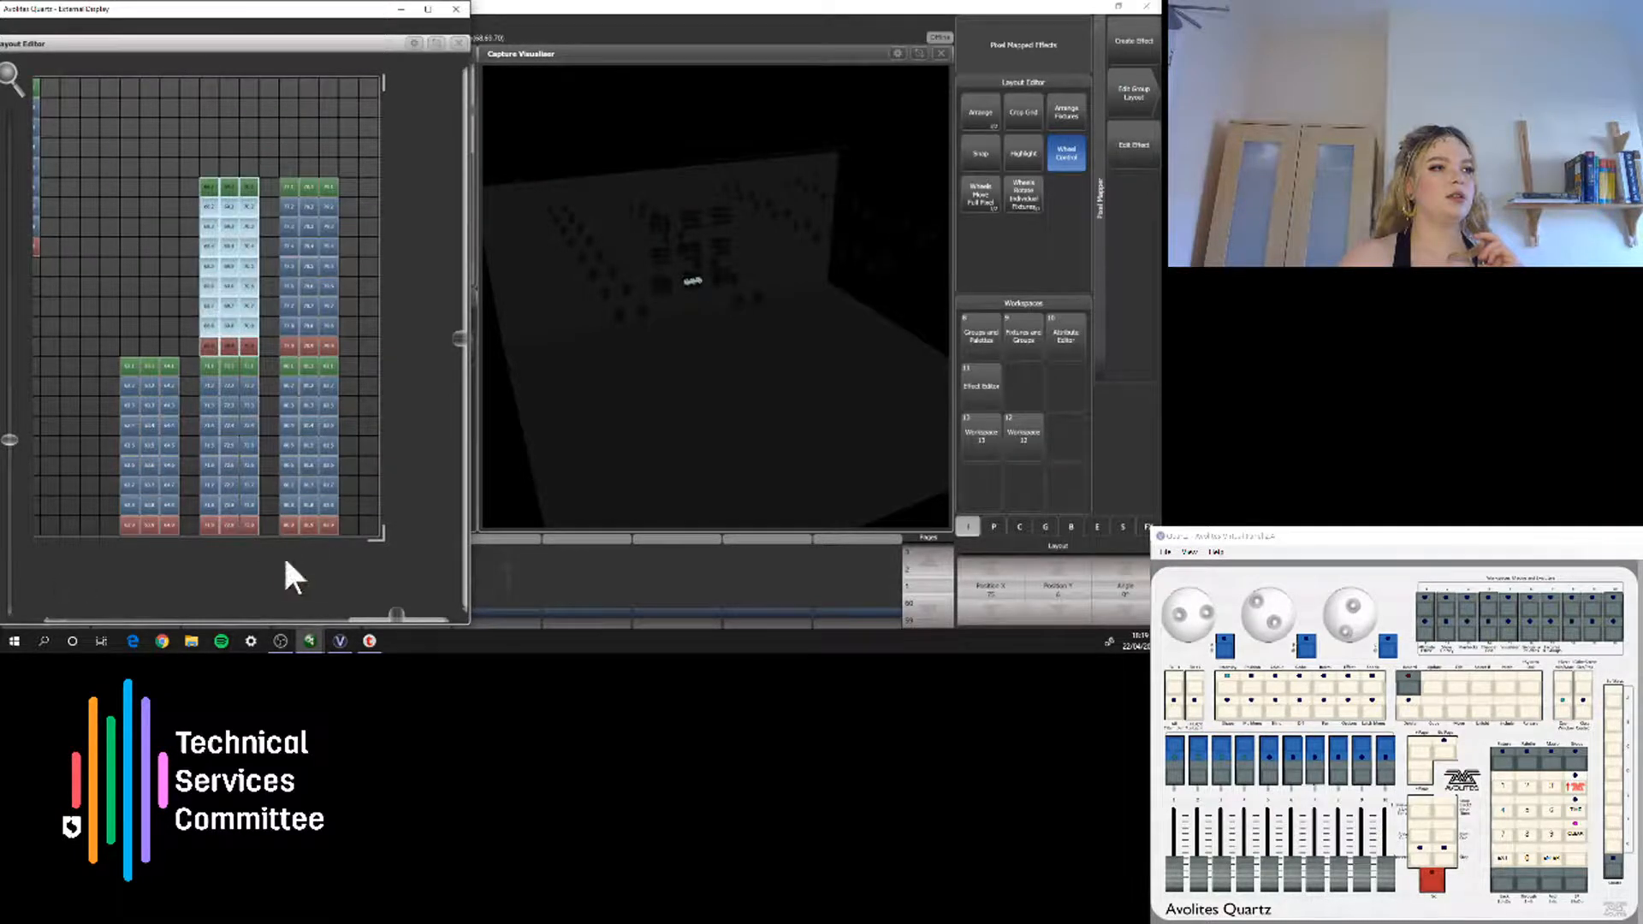
{"action": "left_click_drag", "start_coordinate": [393, 613], "coordinate": [380, 613]}
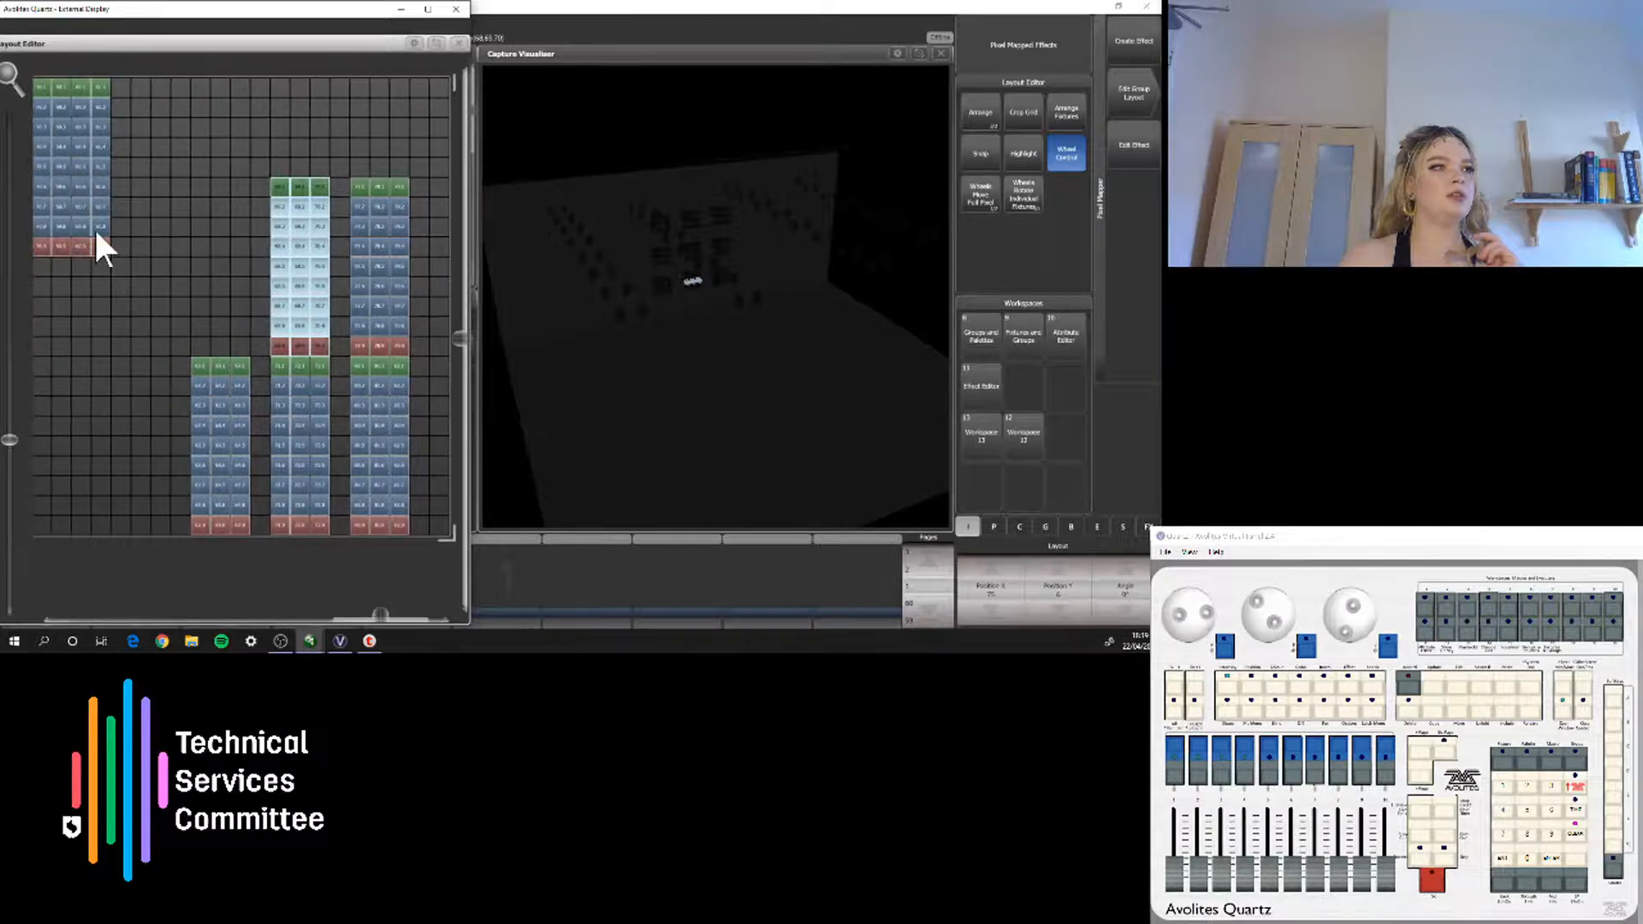
{"action": "left_click_drag", "start_coordinate": [96, 234], "coordinate": [217, 327]}
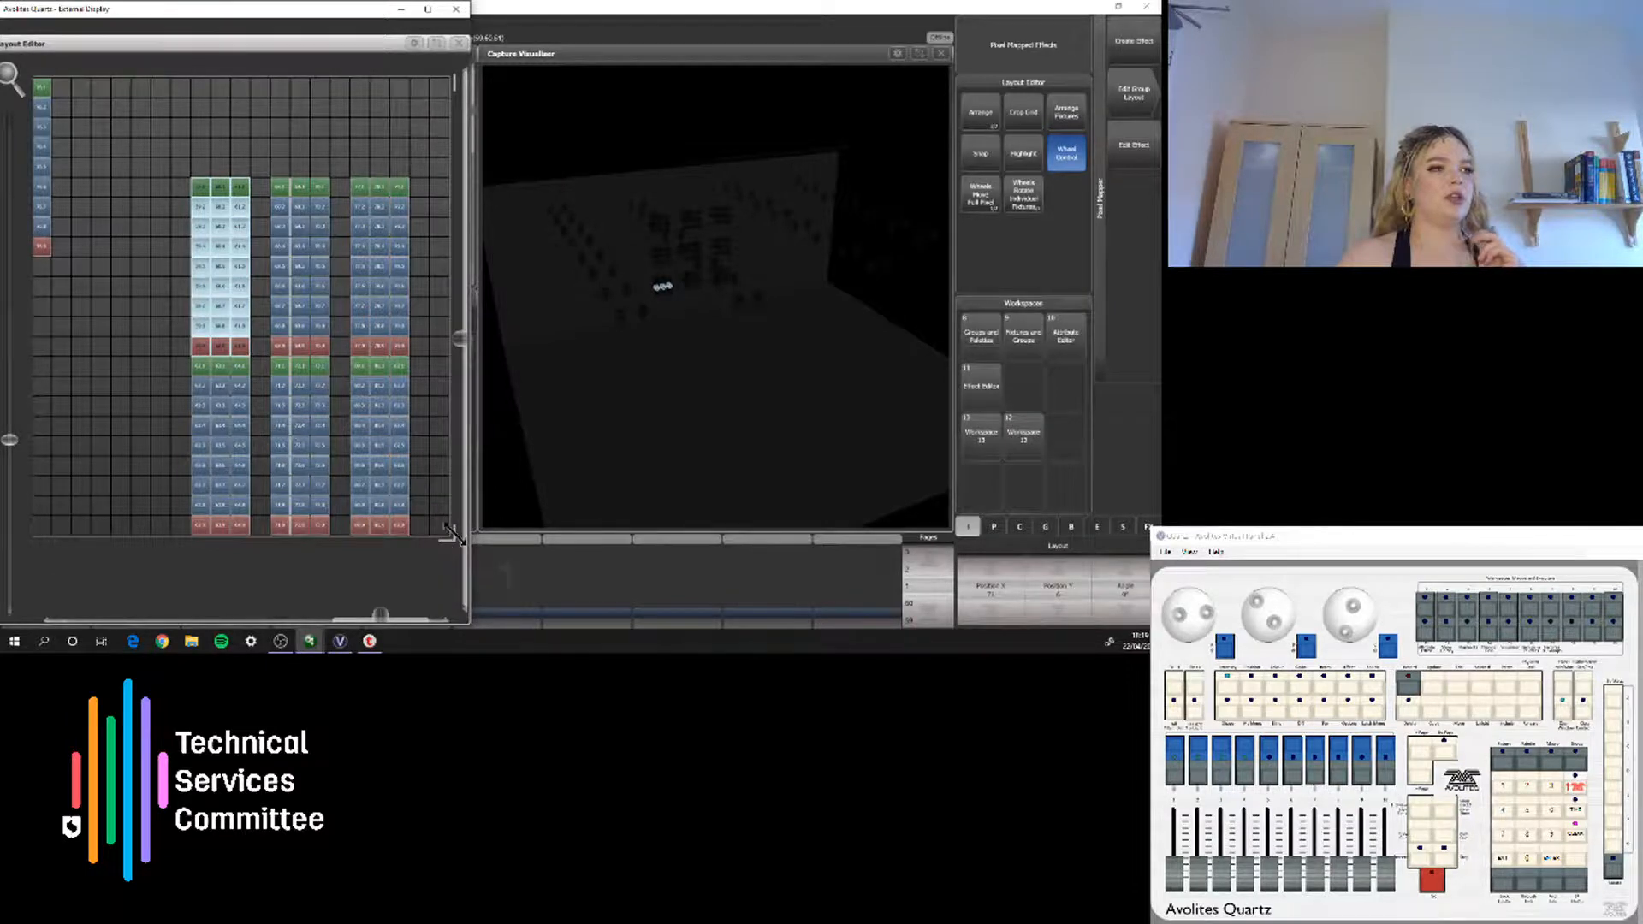
Extend the layout grid by two rows at the bottom, and highlight the six placed blocks before deselecting them
{"action": "left_click_drag", "start_coordinate": [448, 544], "coordinate": [479, 598]}
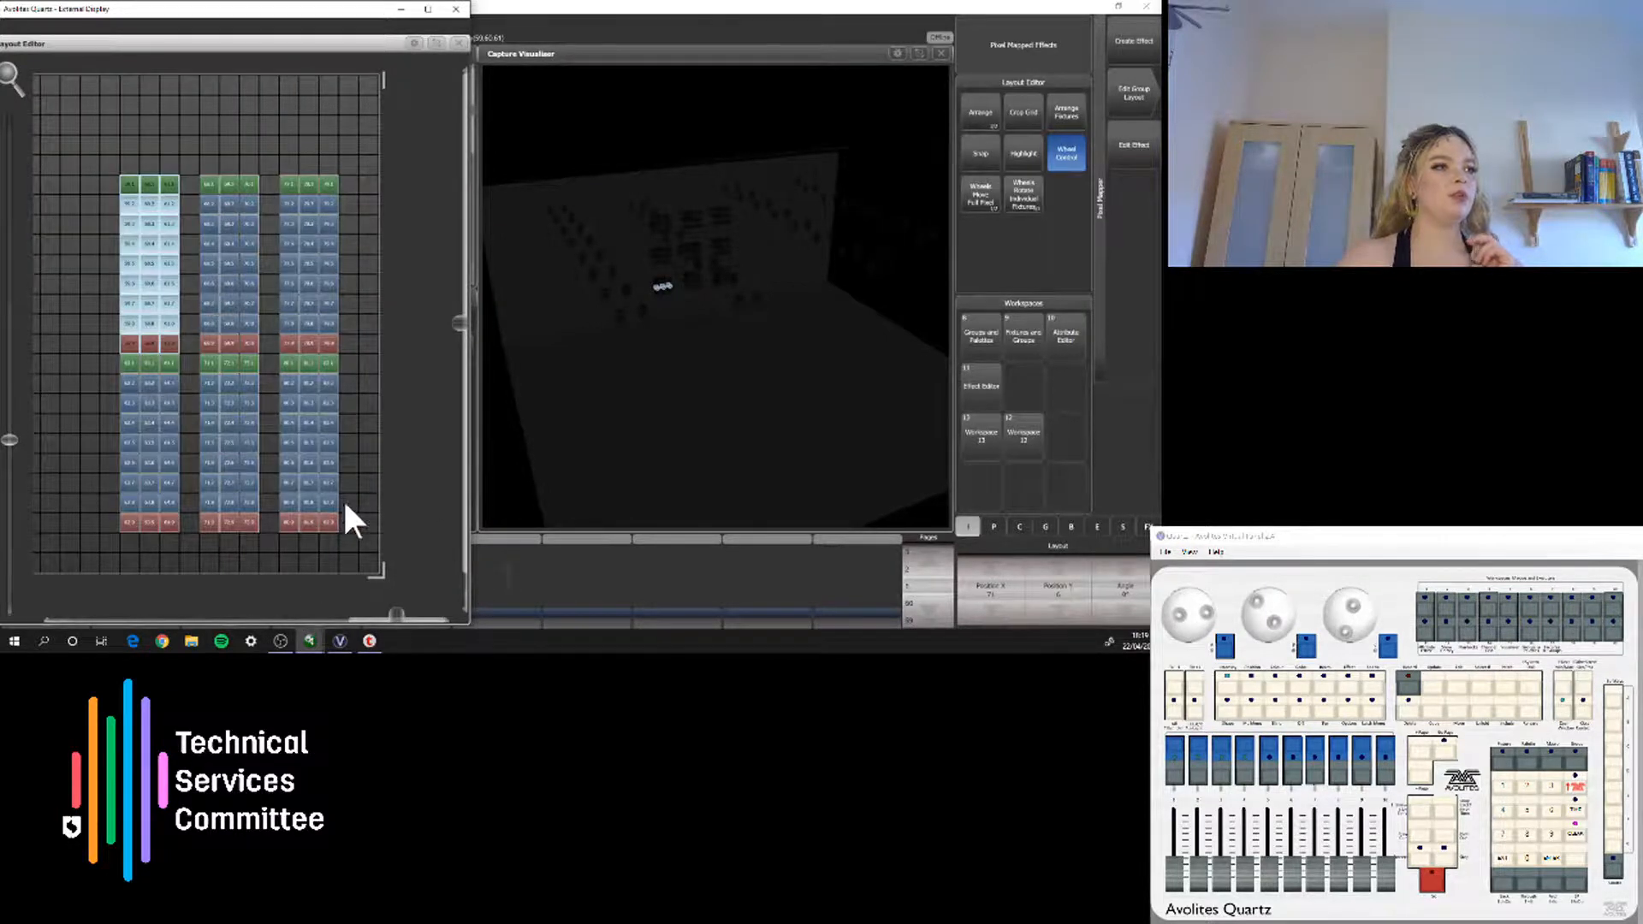
{"action": "left_click_drag", "start_coordinate": [366, 493], "coordinate": [110, 301]}
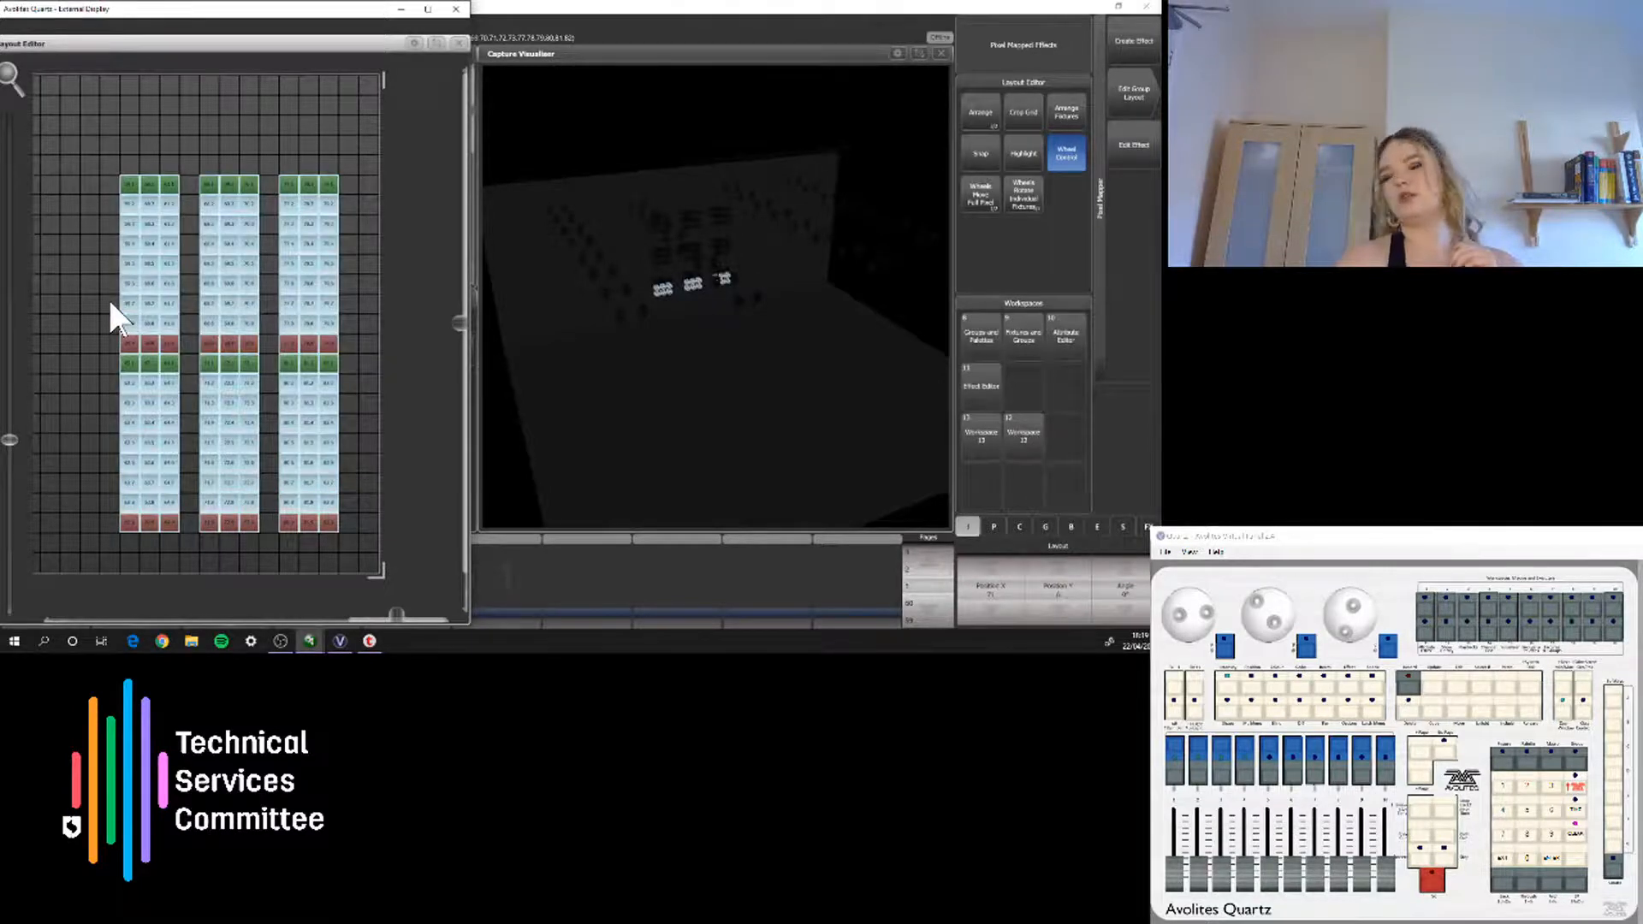
{"action": "left_click", "coordinate": [253, 141]}
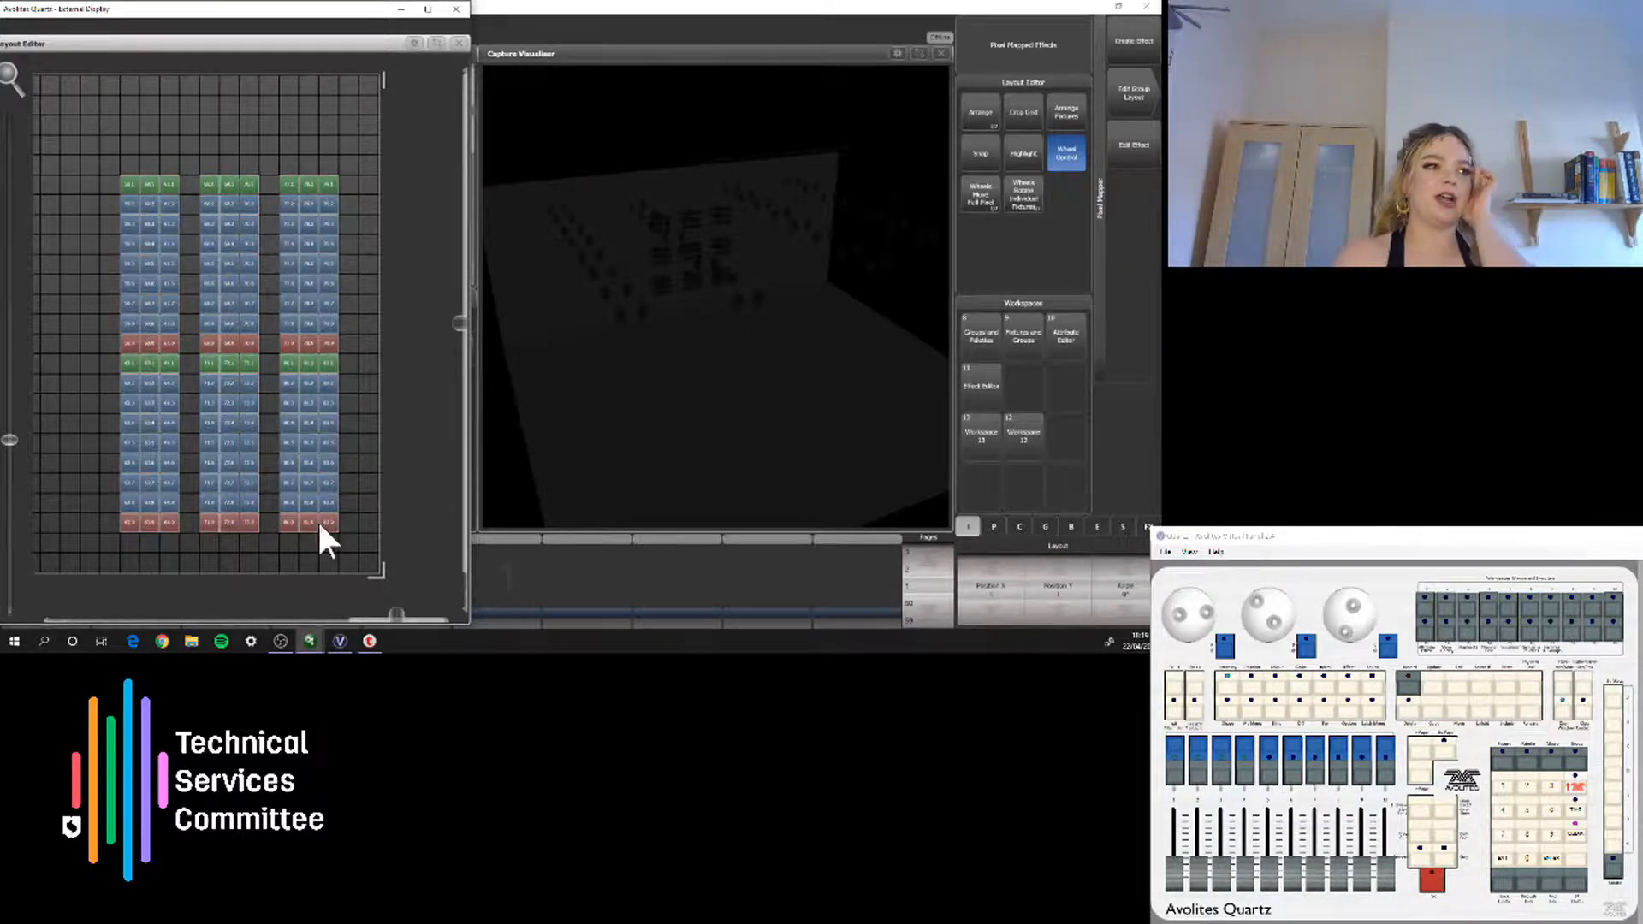
Extend the layout grid downward by about 40 rows and move the six placed blocks about 40 rows down and 19 columns left
{"action": "left_click_drag", "start_coordinate": [389, 609], "coordinate": [349, 594]}
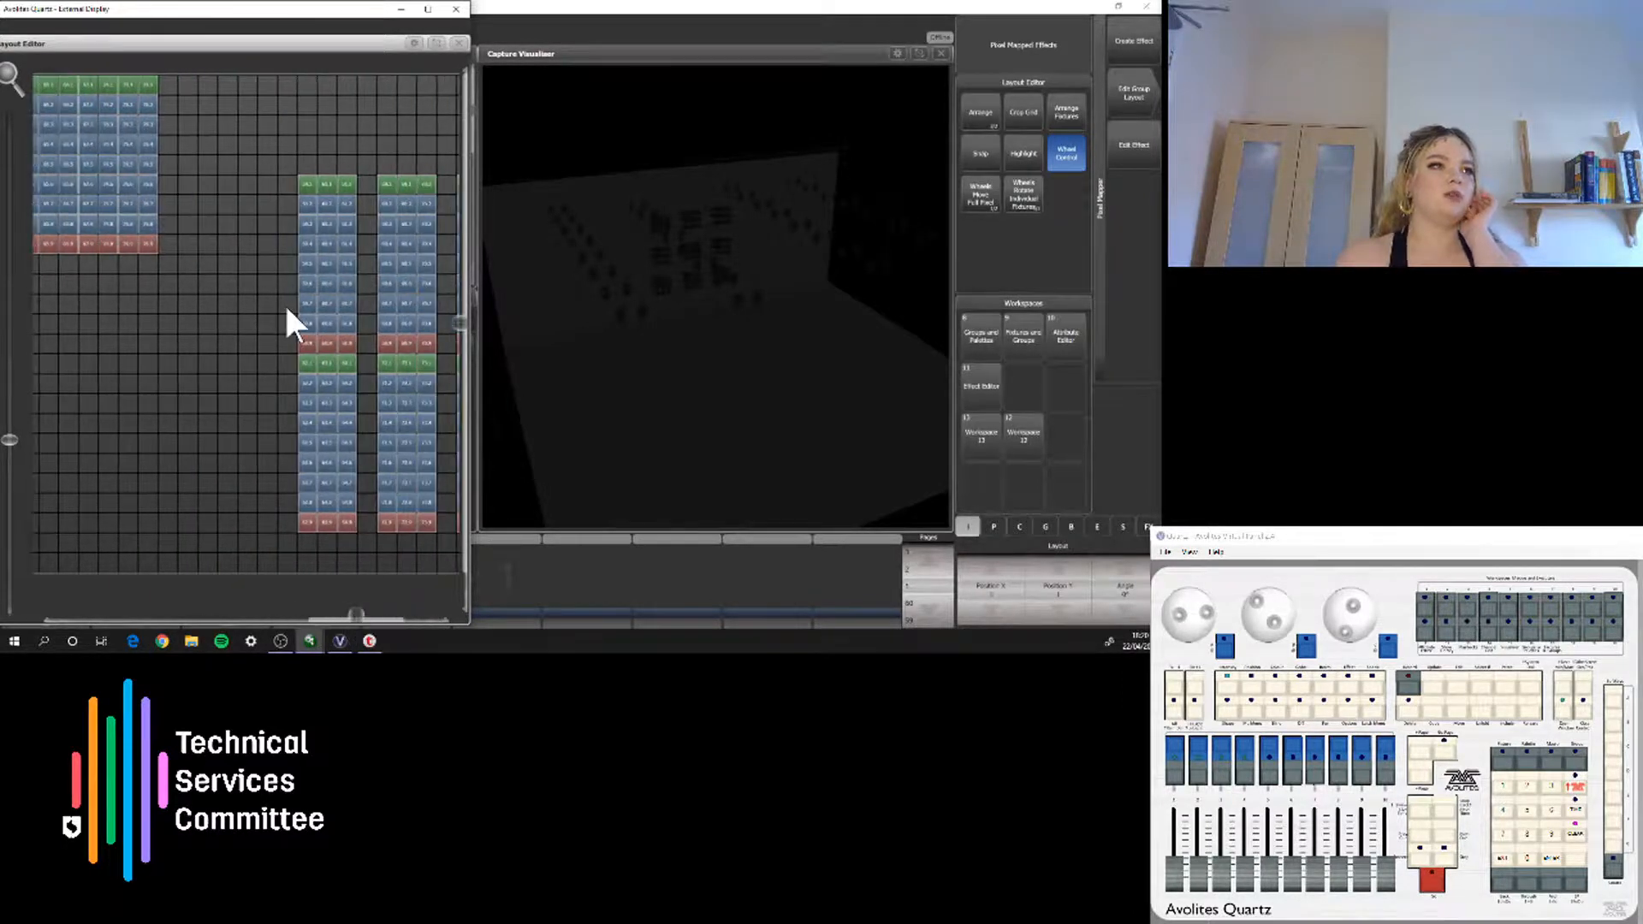
{"action": "left_click_drag", "start_coordinate": [274, 306], "coordinate": [202, 418]}
{"action": "scroll", "coordinate": [362, 567], "scroll_direction": "down", "scroll_amount": 5}
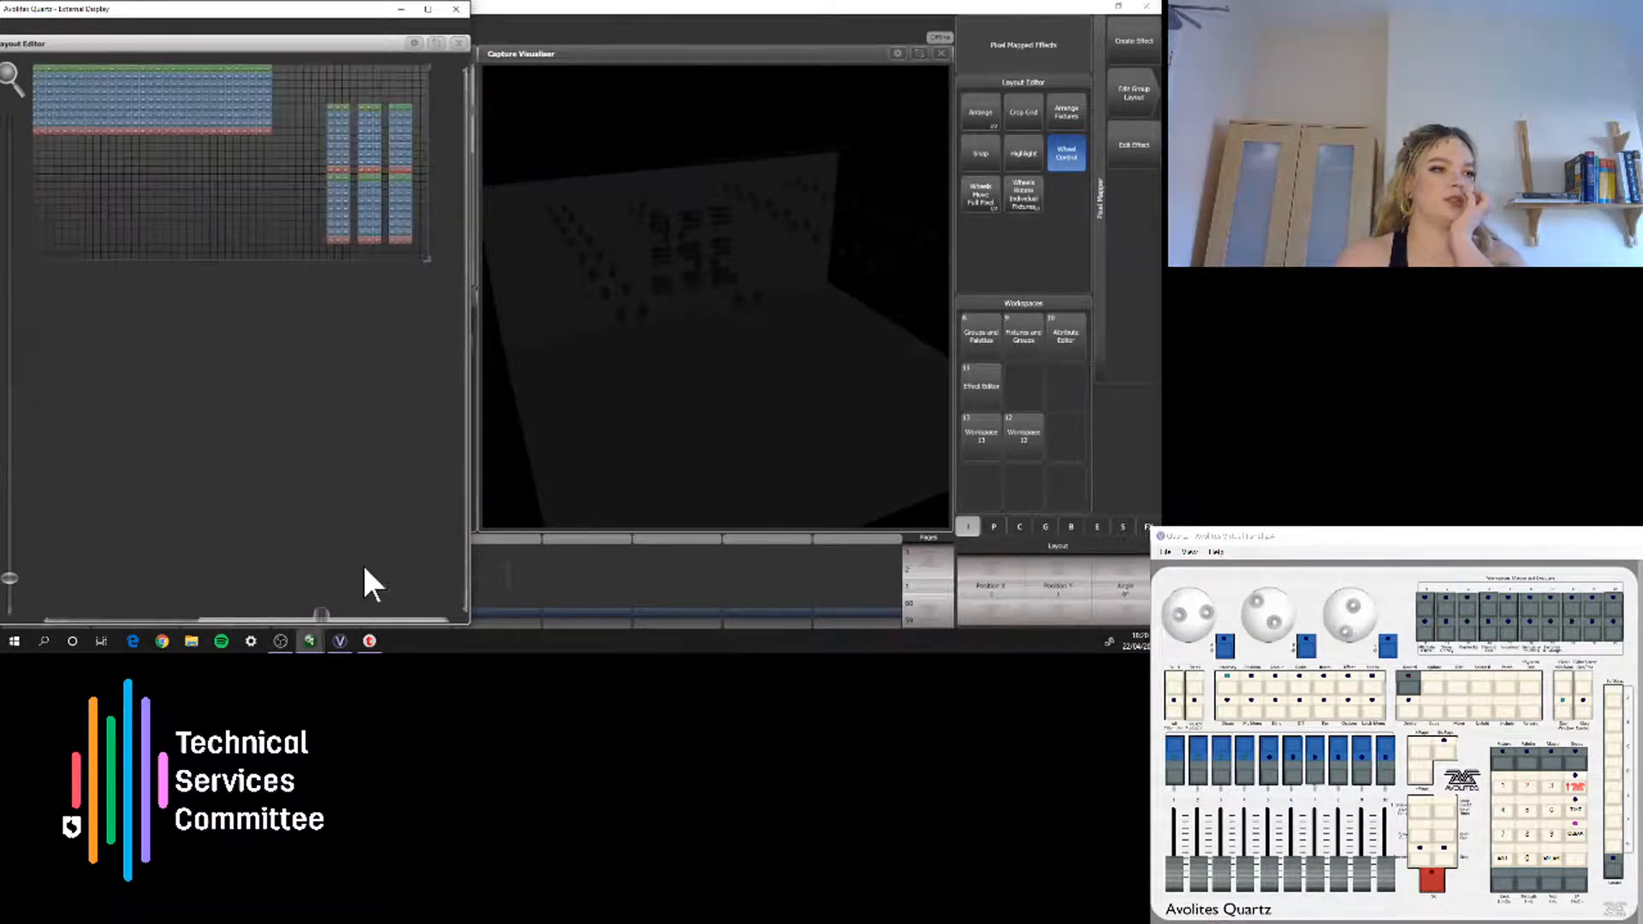
{"action": "left_click_drag", "start_coordinate": [431, 270], "coordinate": [461, 579]}
{"action": "left_click_drag", "start_coordinate": [316, 127], "coordinate": [419, 226]}
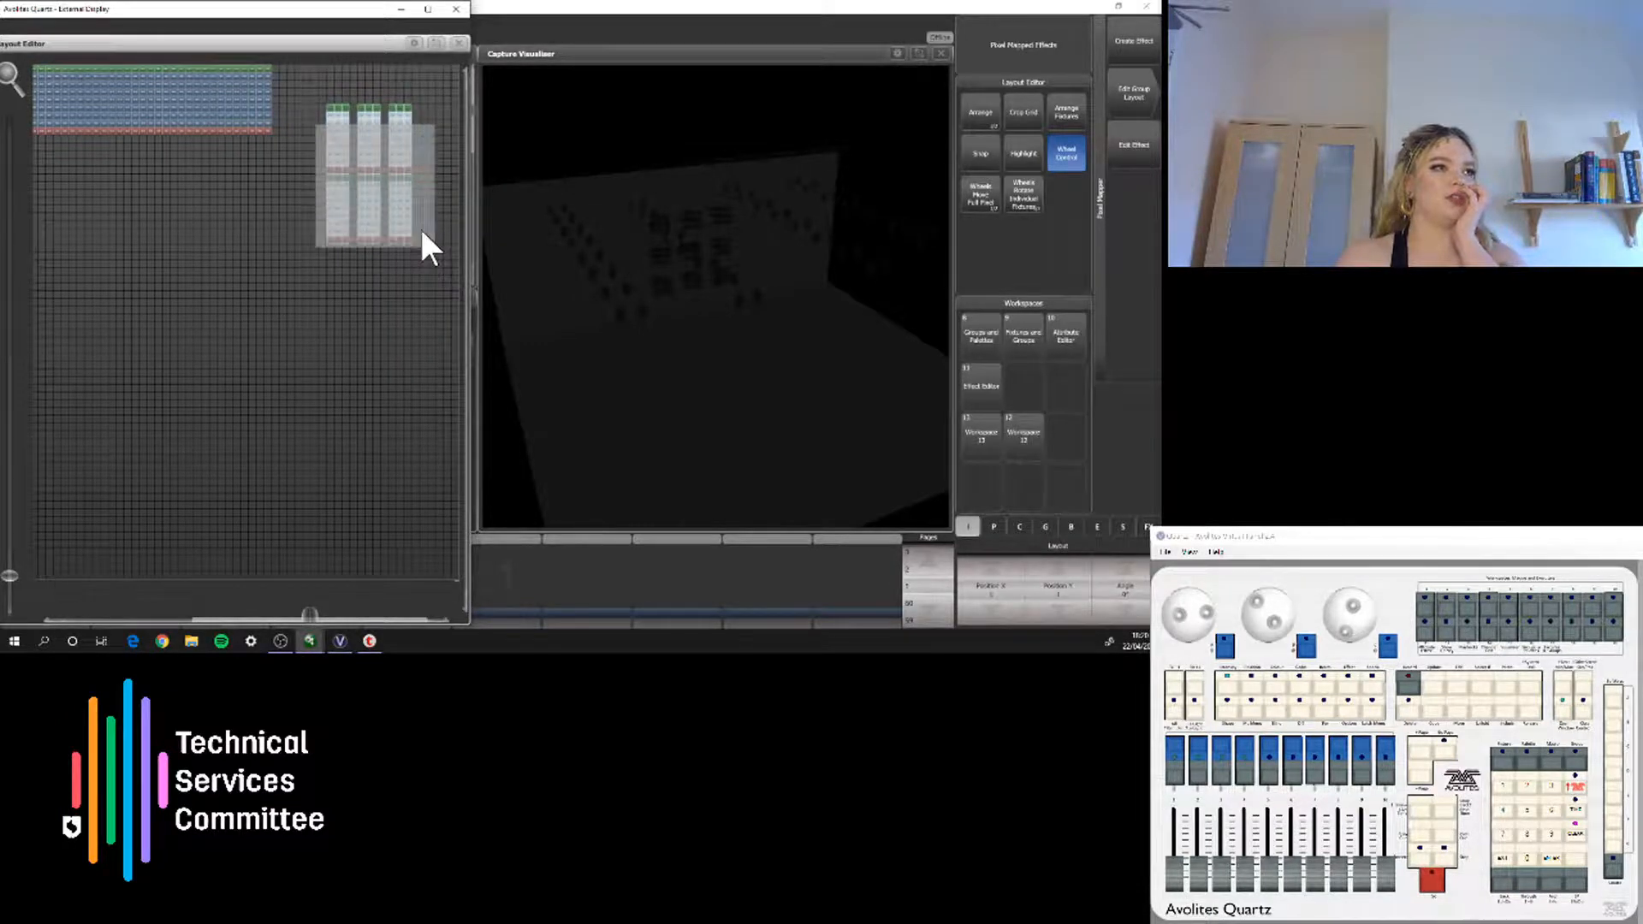
{"action": "left_click_drag", "start_coordinate": [402, 142], "coordinate": [257, 459]}
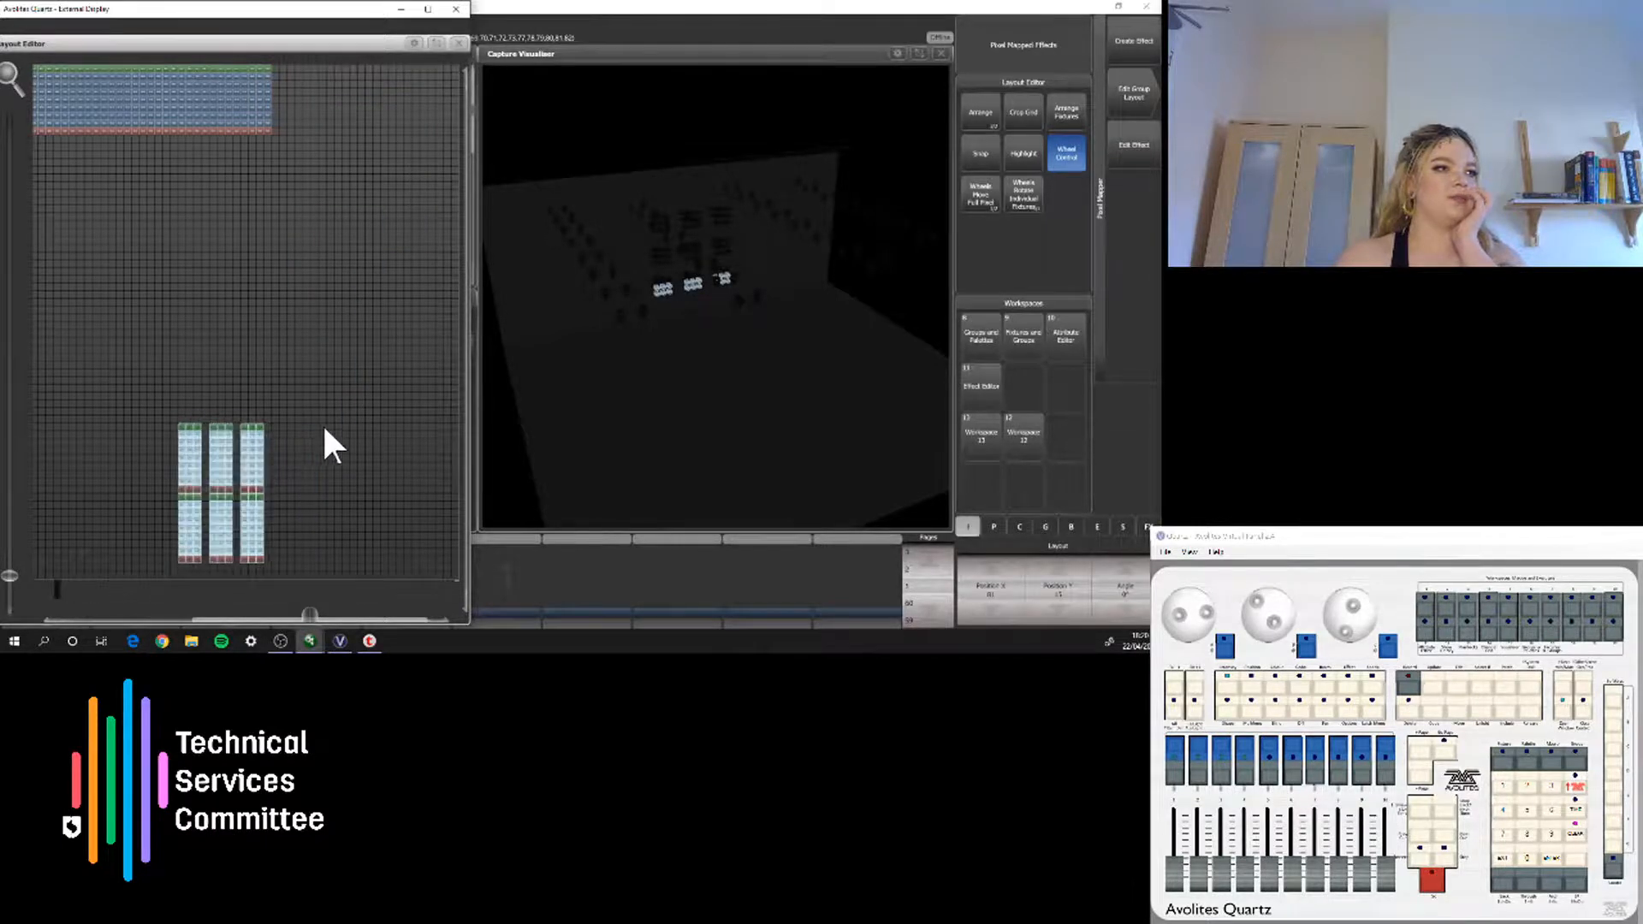
Move the next nine fixture columns into three blocks of three, stacked directly above the six relocated blocks
{"action": "left_click", "coordinate": [271, 105]}
{"action": "left_click_drag", "start_coordinate": [270, 107], "coordinate": [259, 378]}
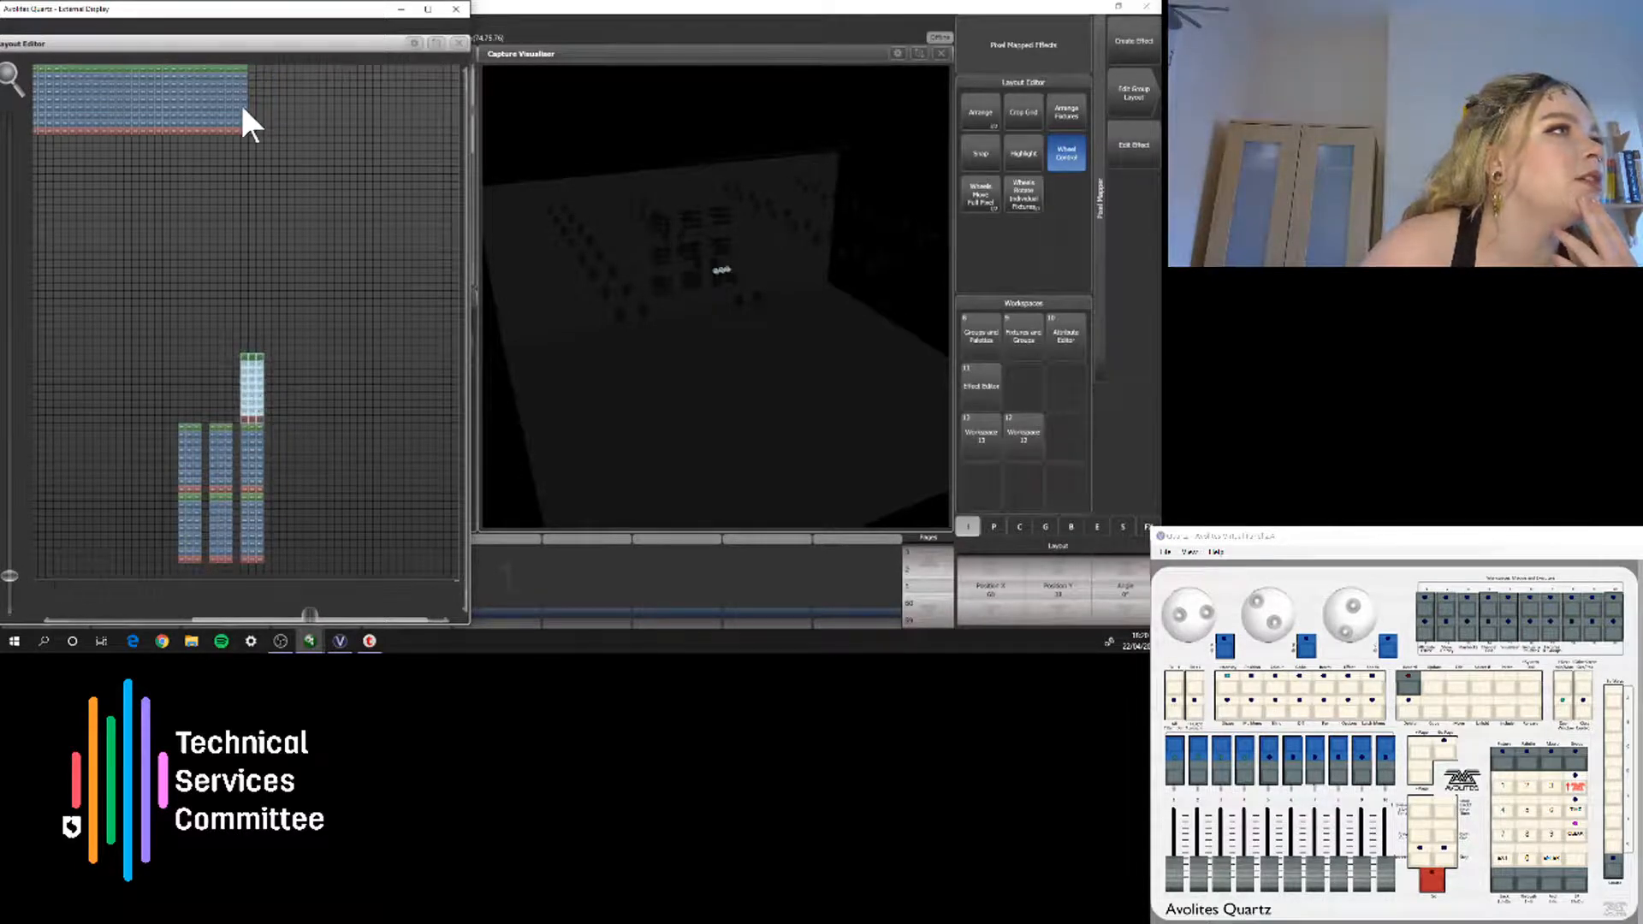
{"action": "left_click_drag", "start_coordinate": [239, 101], "coordinate": [261, 331]}
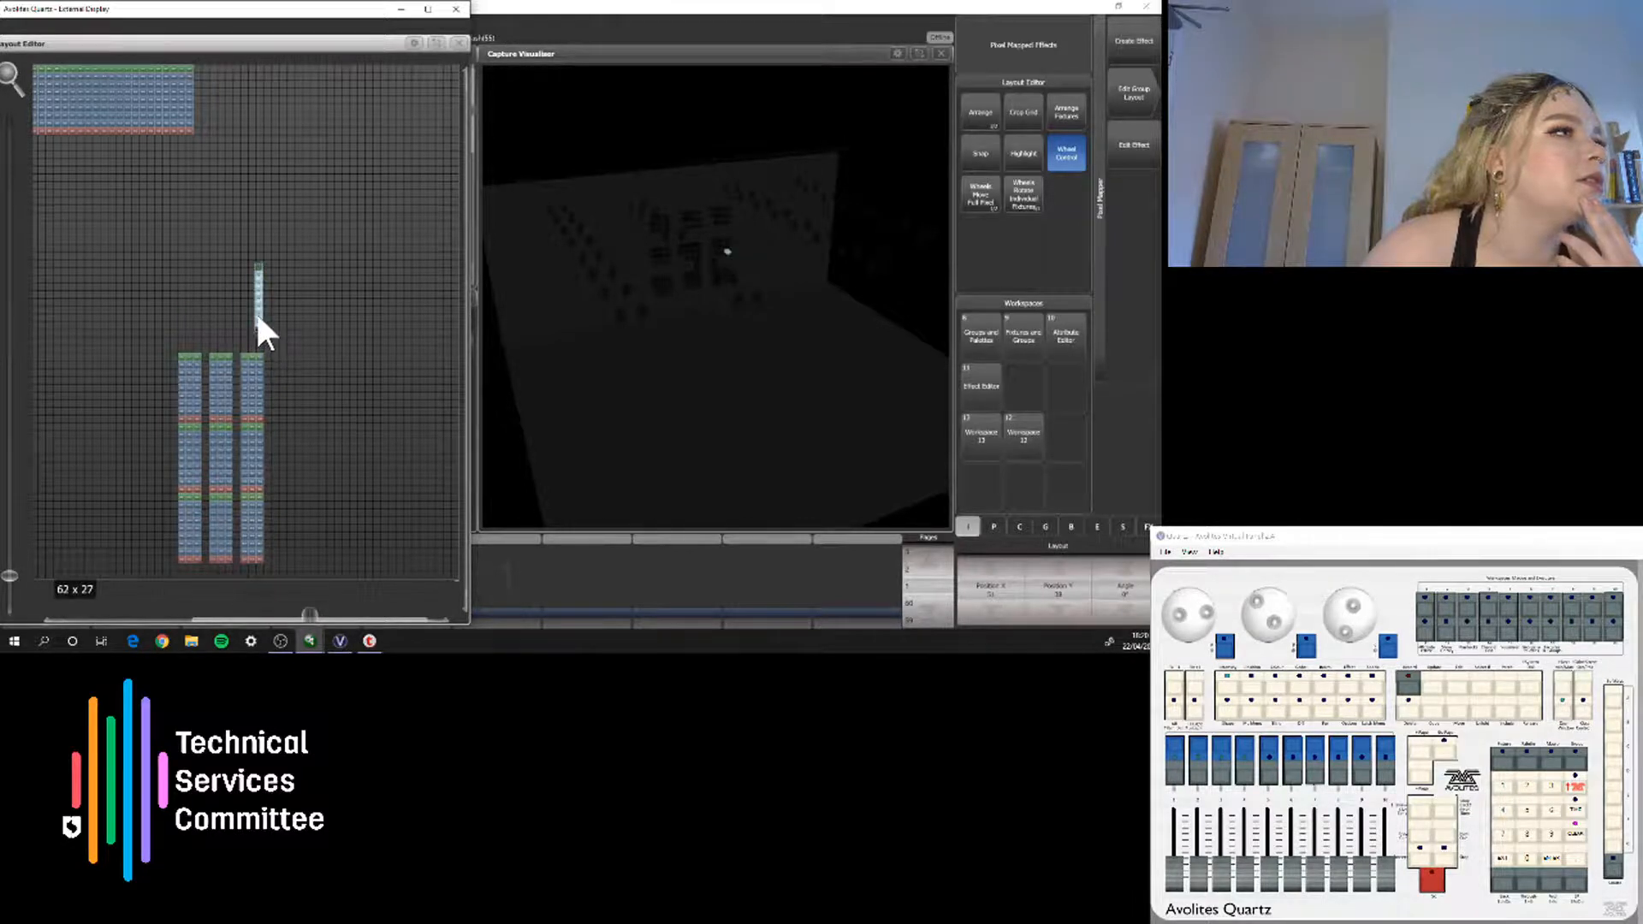
Arrange the following nine fixture columns as a fourth level of three blocks, leaving a two-row gap above the third level
{"action": "left_click_drag", "start_coordinate": [259, 324], "coordinate": [259, 324]}
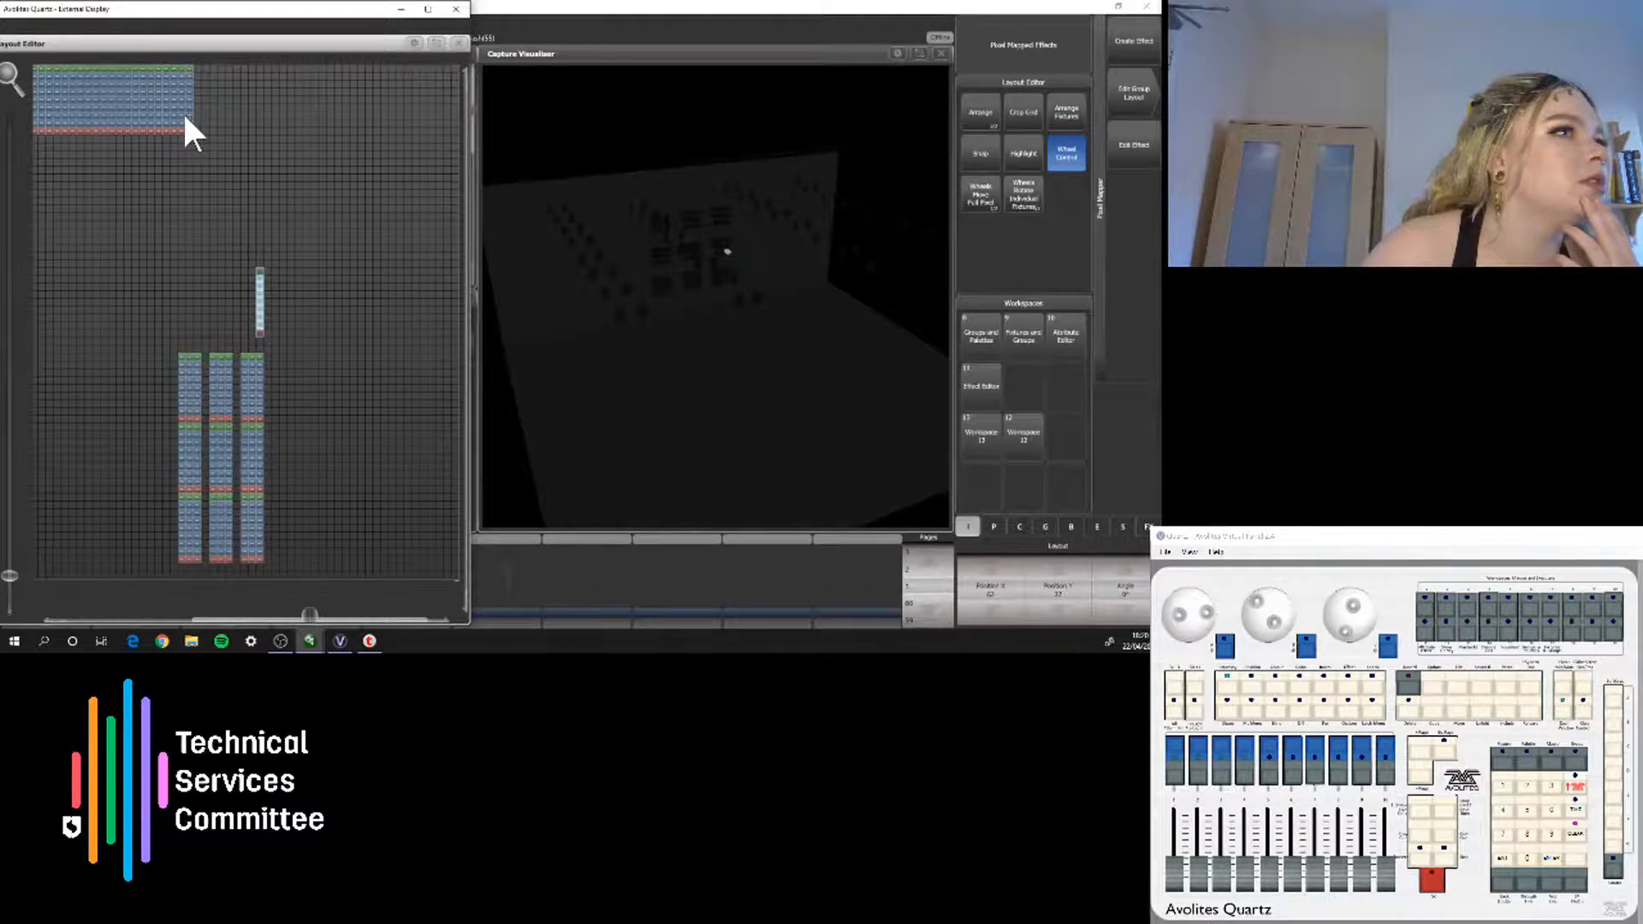
{"action": "left_click", "coordinate": [184, 120]}
{"action": "left_click_drag", "start_coordinate": [183, 121], "coordinate": [242, 315]}
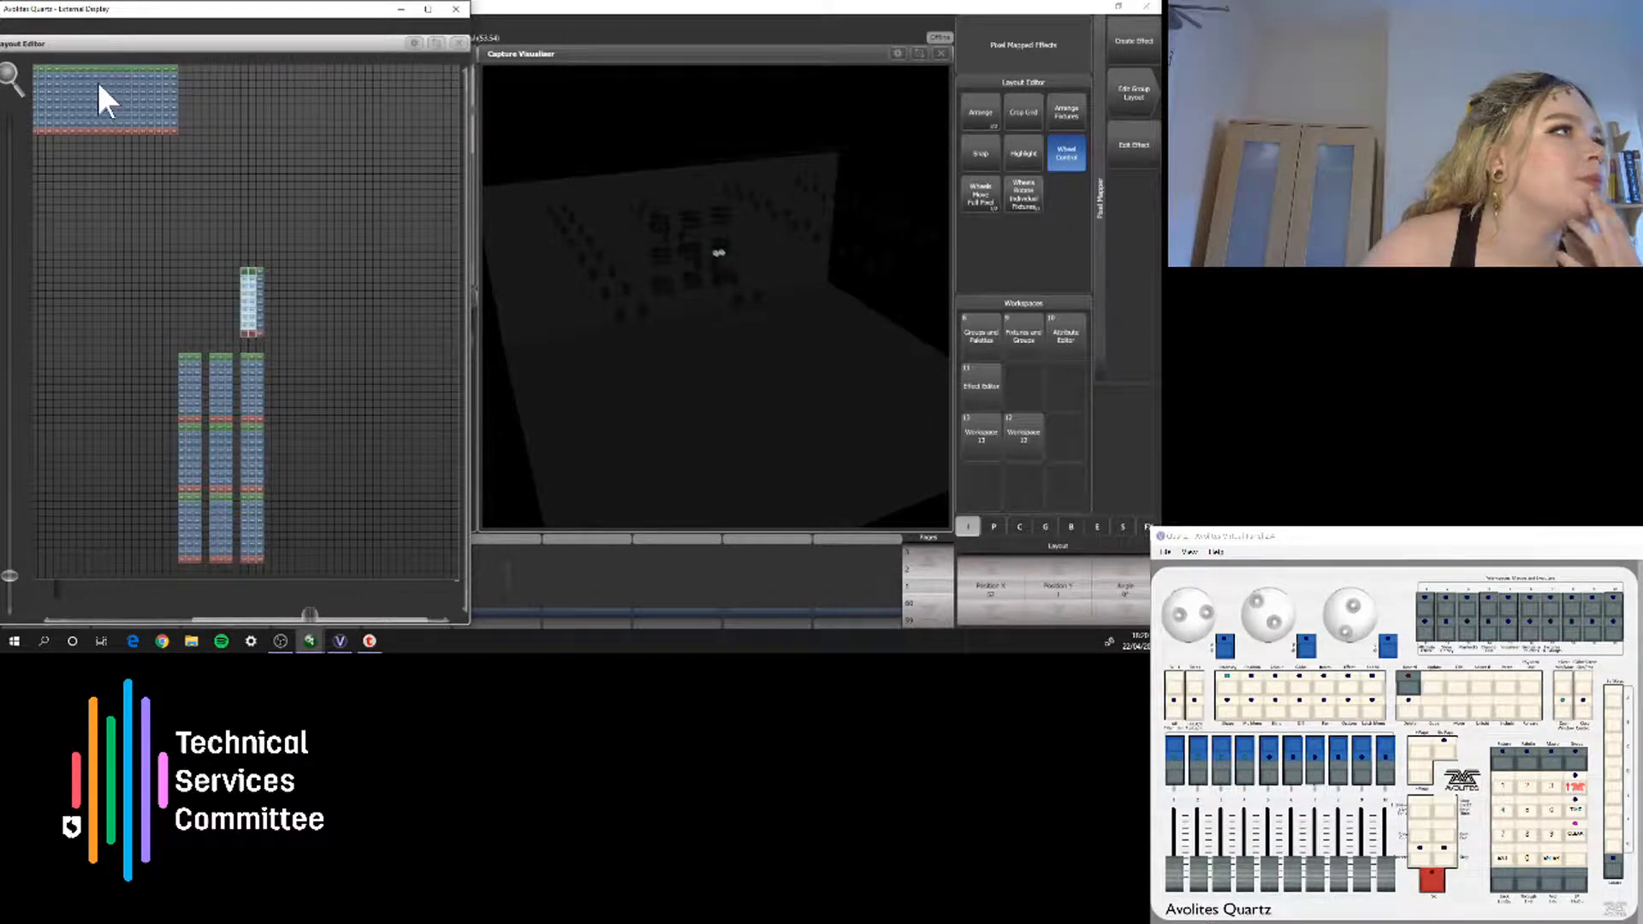
{"action": "left_click", "coordinate": [156, 113]}
{"action": "left_click_drag", "start_coordinate": [154, 112], "coordinate": [217, 314]}
{"action": "left_click", "coordinate": [149, 112]}
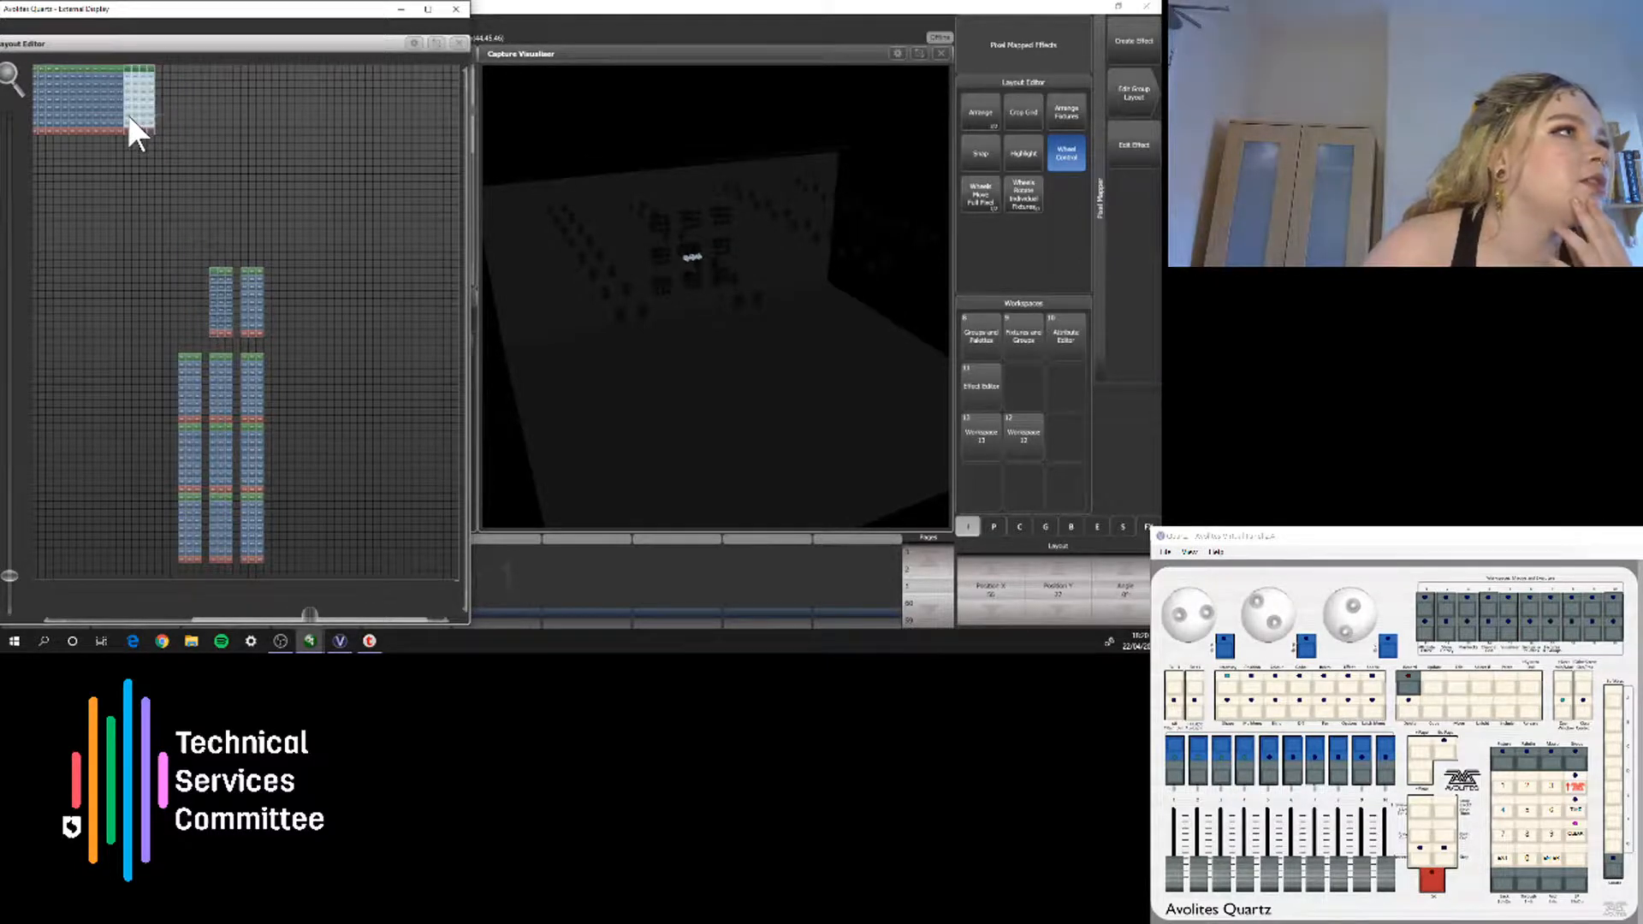
{"action": "left_click_drag", "start_coordinate": [135, 104], "coordinate": [181, 301]}
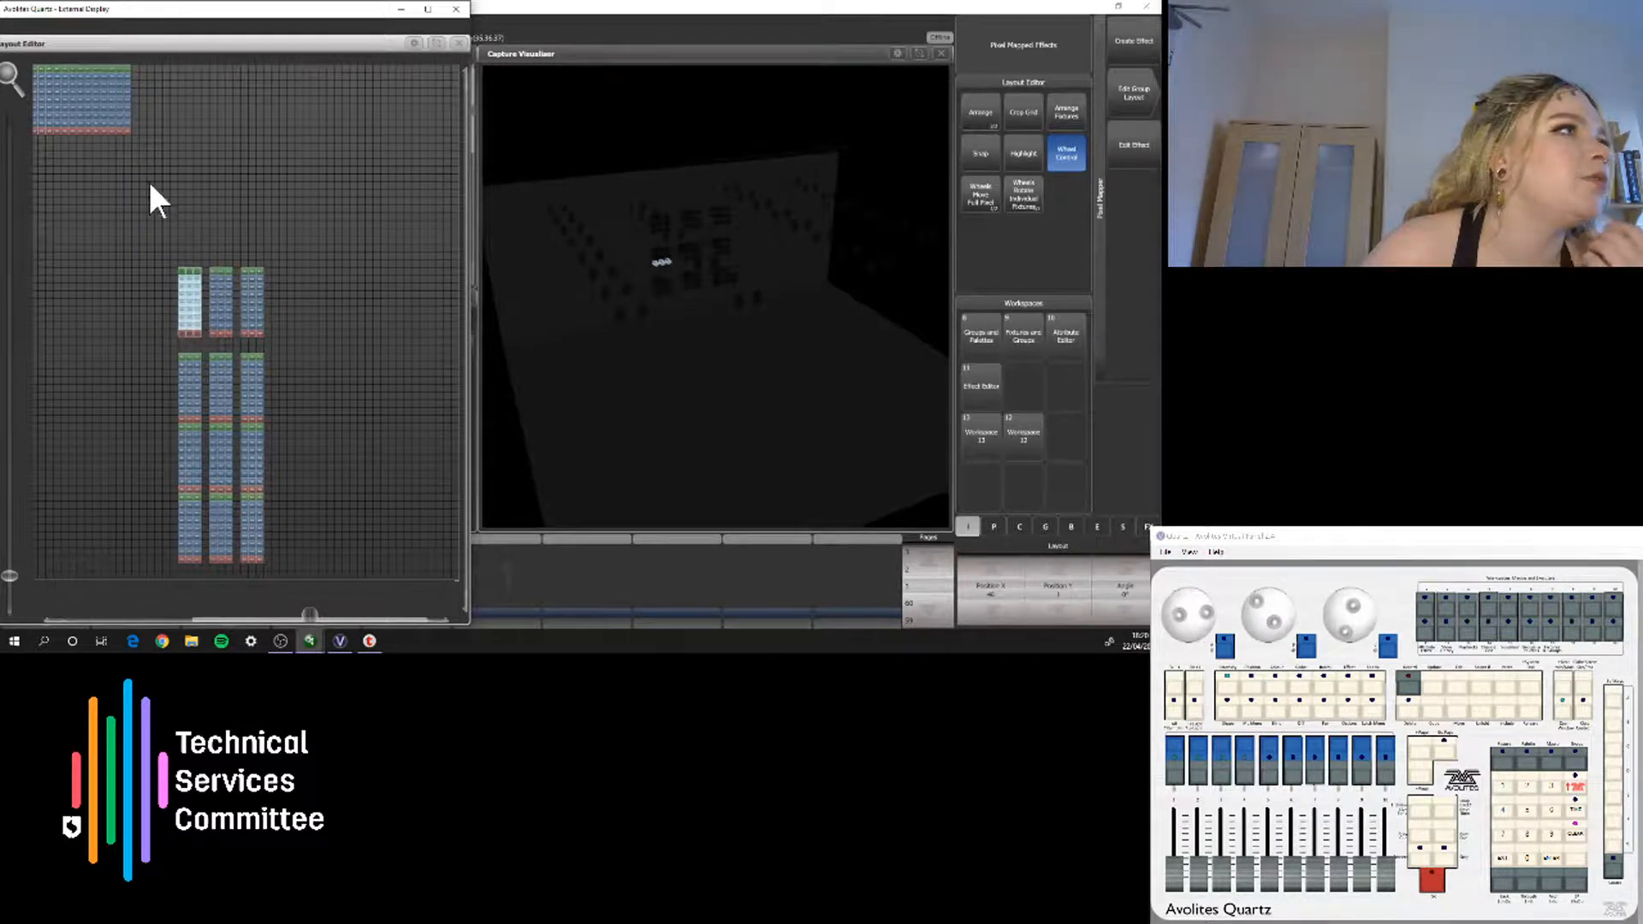
Stack the next nine fixture columns as three blocks directly on top, and place three more columns above the right-hand stack
{"action": "left_click", "coordinate": [120, 124]}
{"action": "left_click_drag", "start_coordinate": [118, 111], "coordinate": [246, 248]}
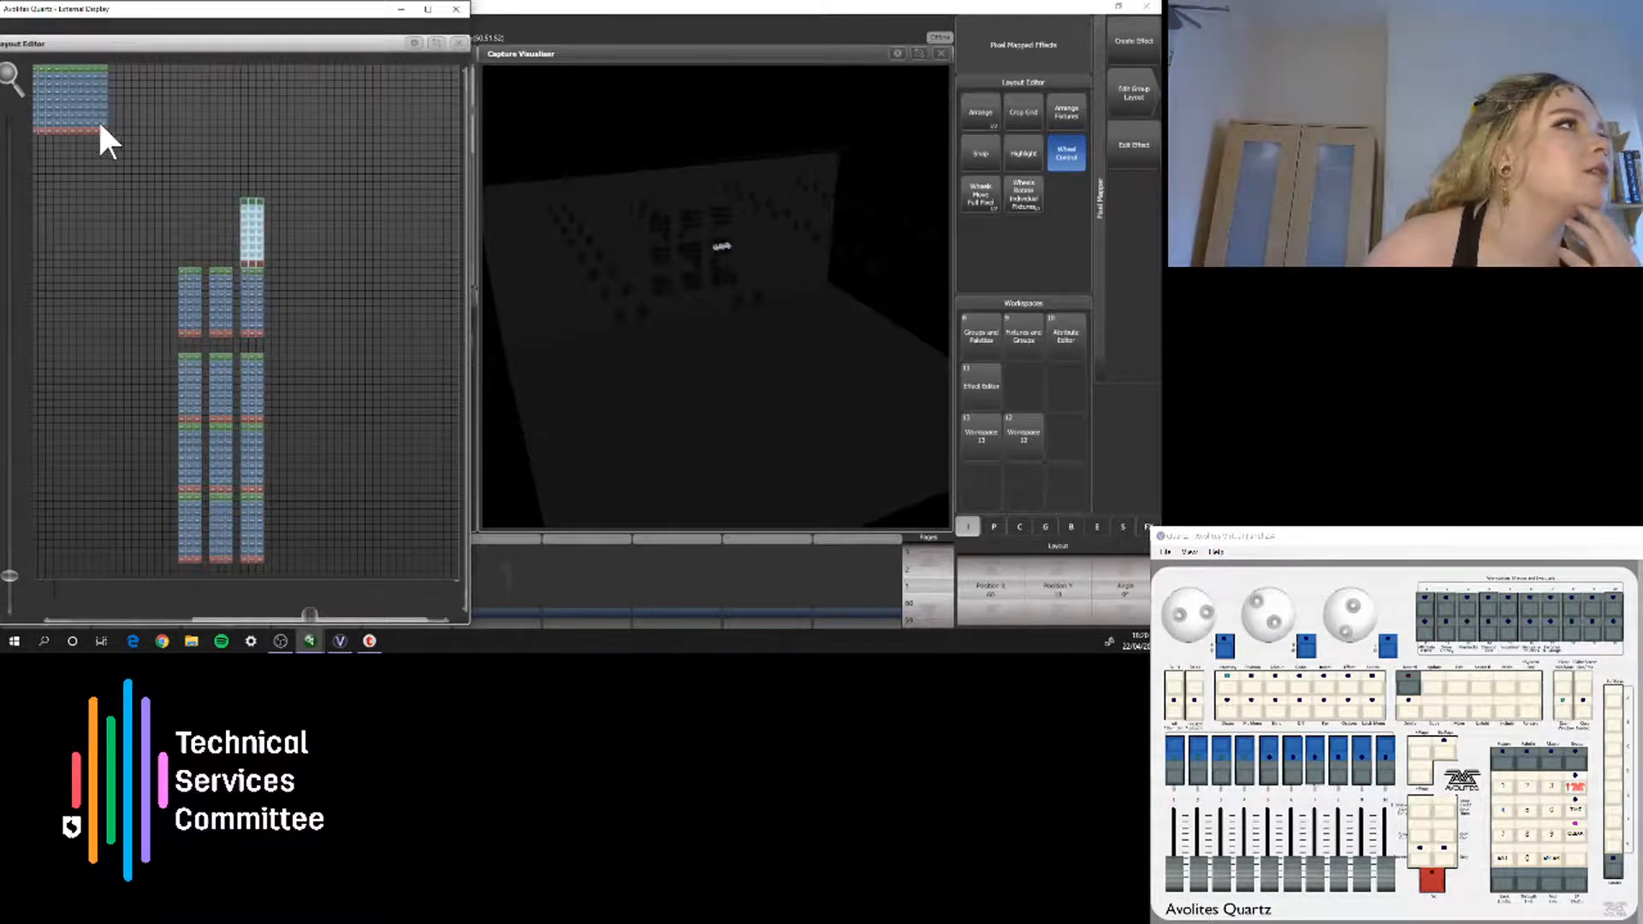
{"action": "left_click_drag", "start_coordinate": [85, 120], "coordinate": [211, 248]}
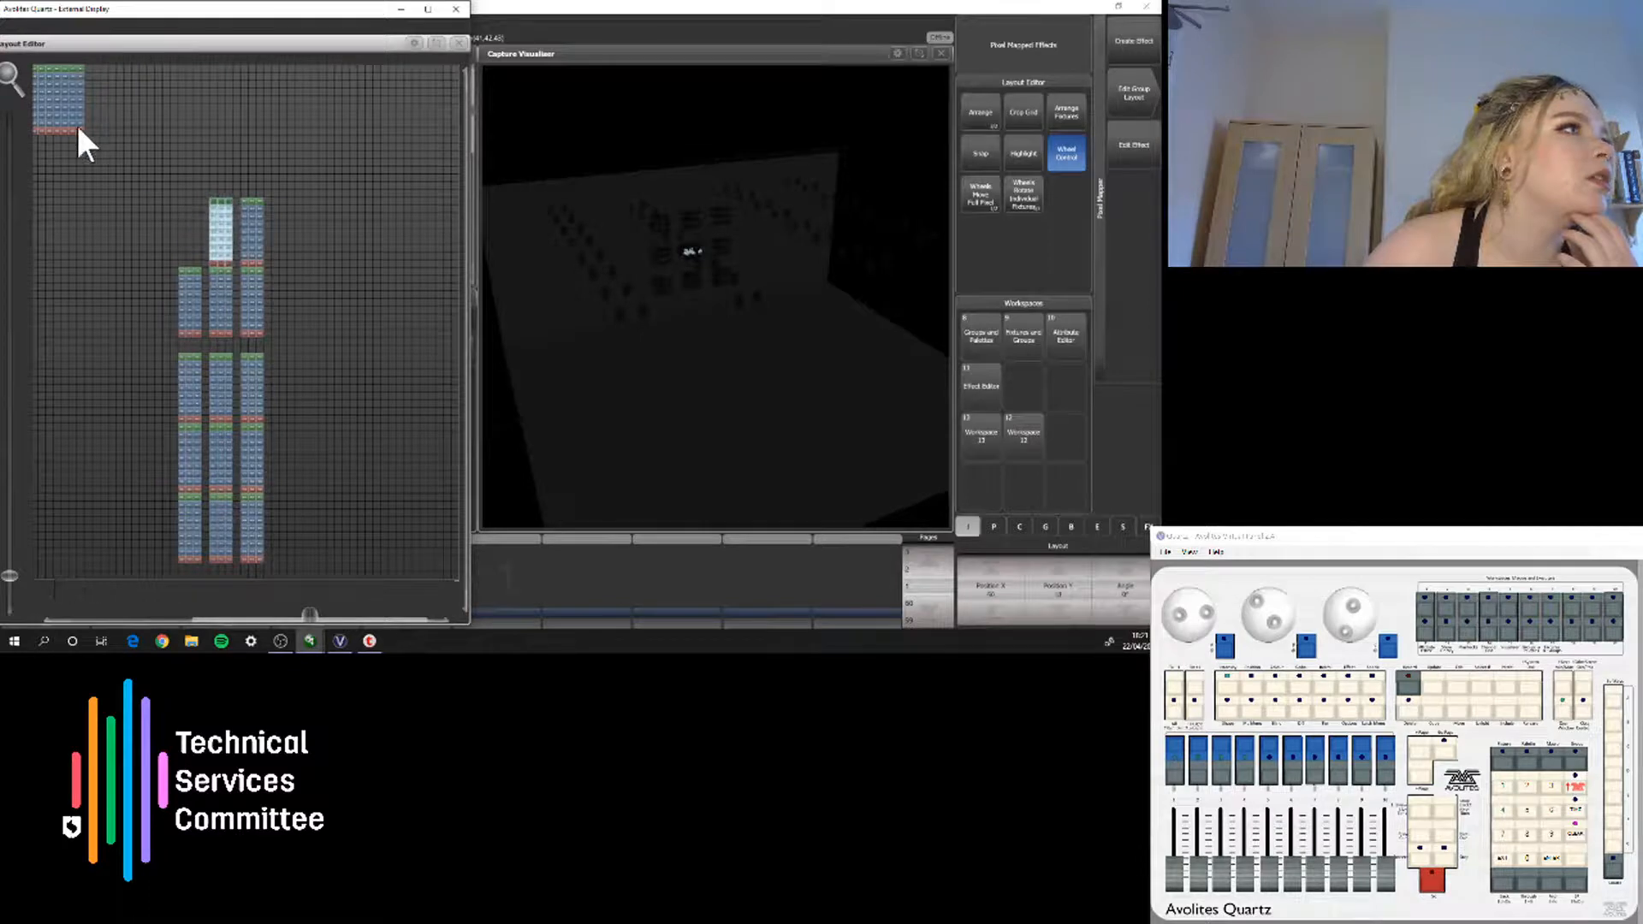
{"action": "left_click_drag", "start_coordinate": [104, 73], "coordinate": [61, 126]}
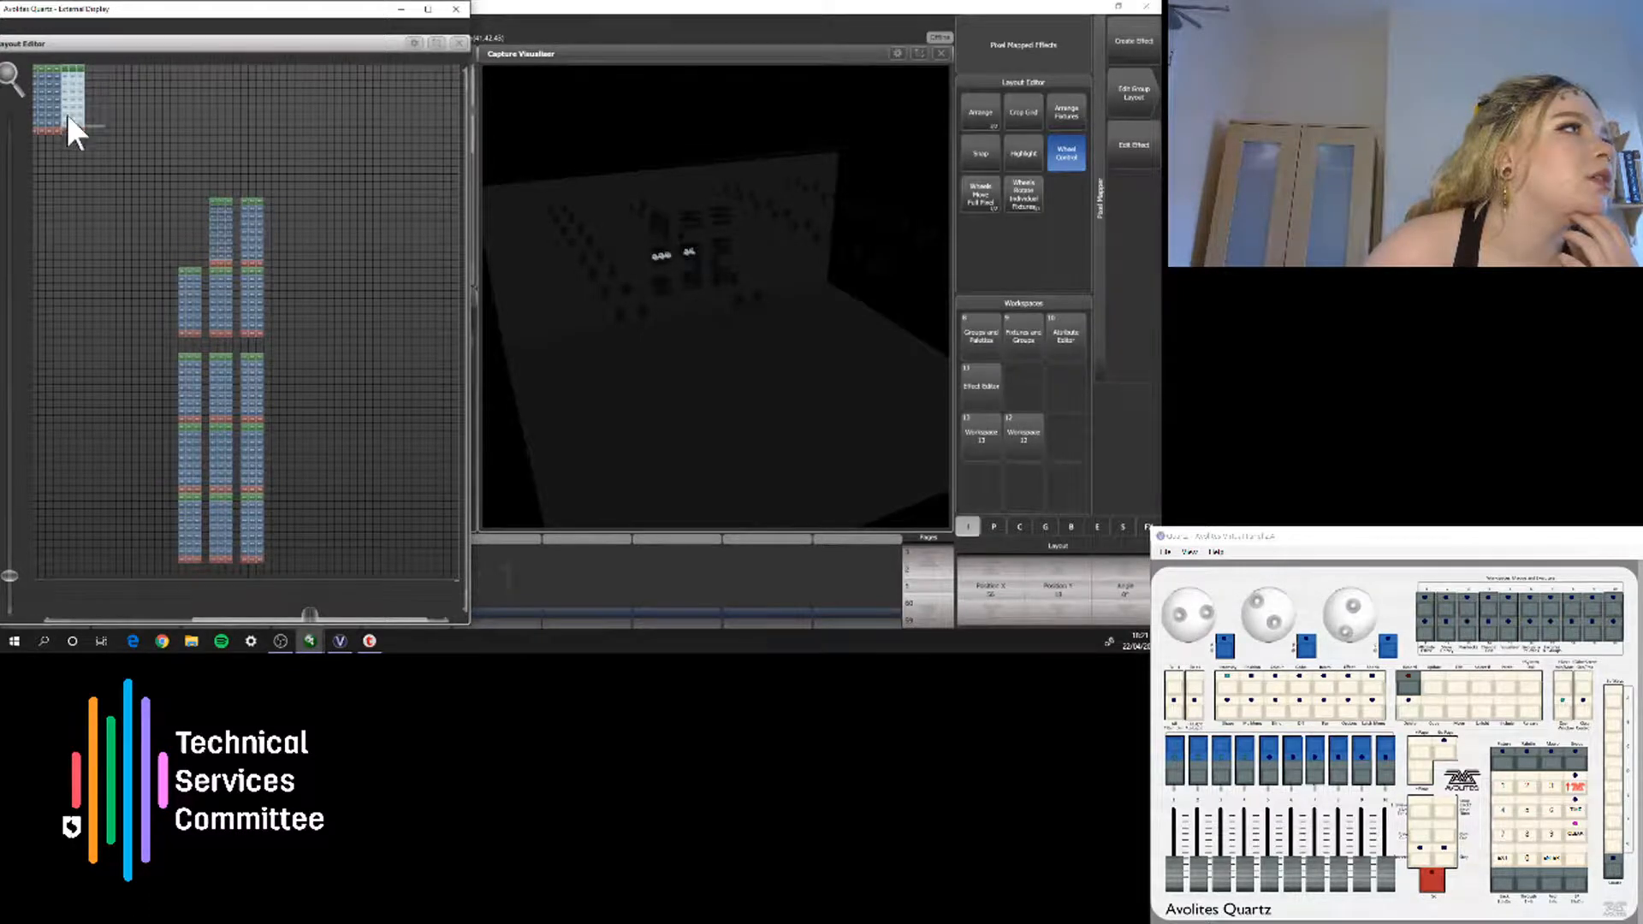
{"action": "left_click_drag", "start_coordinate": [69, 125], "coordinate": [182, 241]}
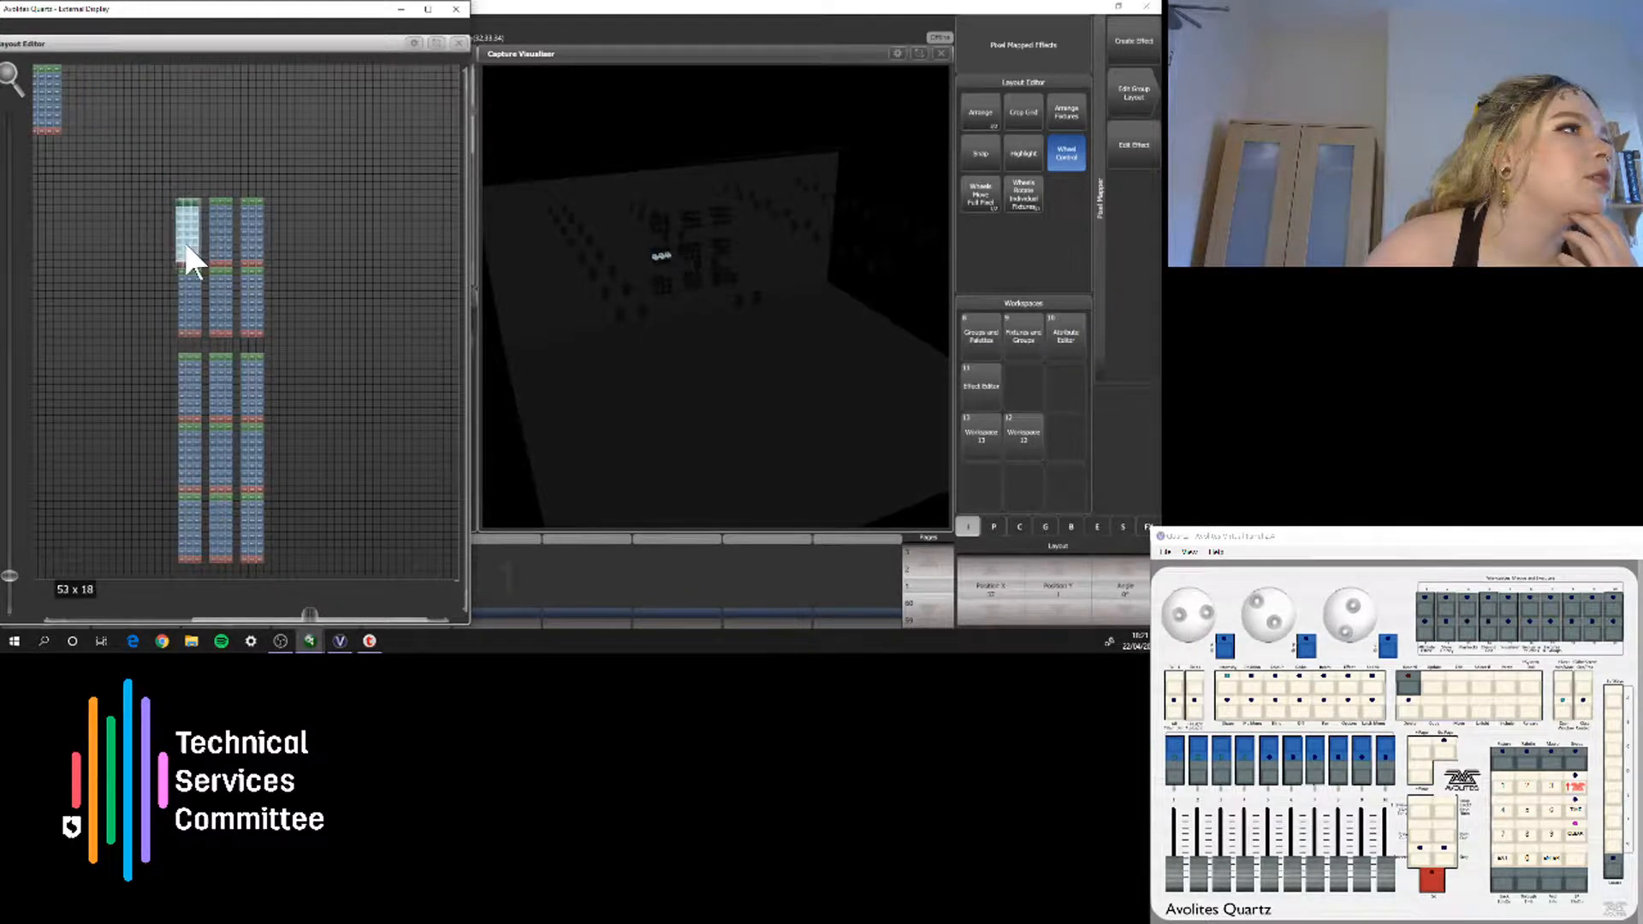
{"action": "left_click", "coordinate": [38, 120]}
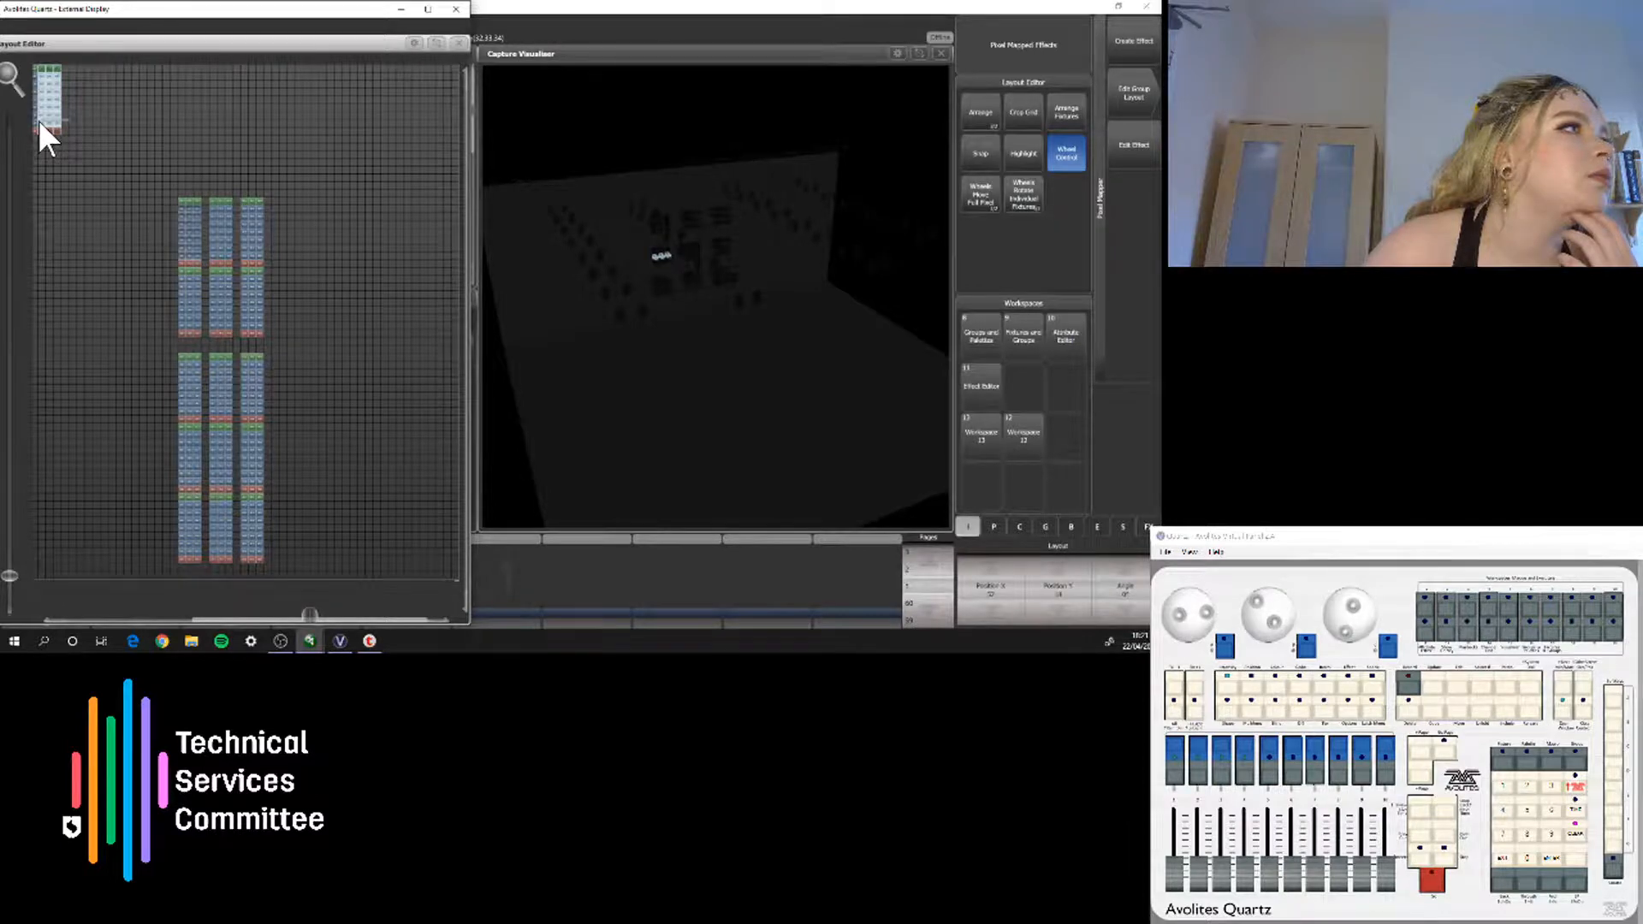
{"action": "left_click_drag", "start_coordinate": [39, 120], "coordinate": [250, 178]}
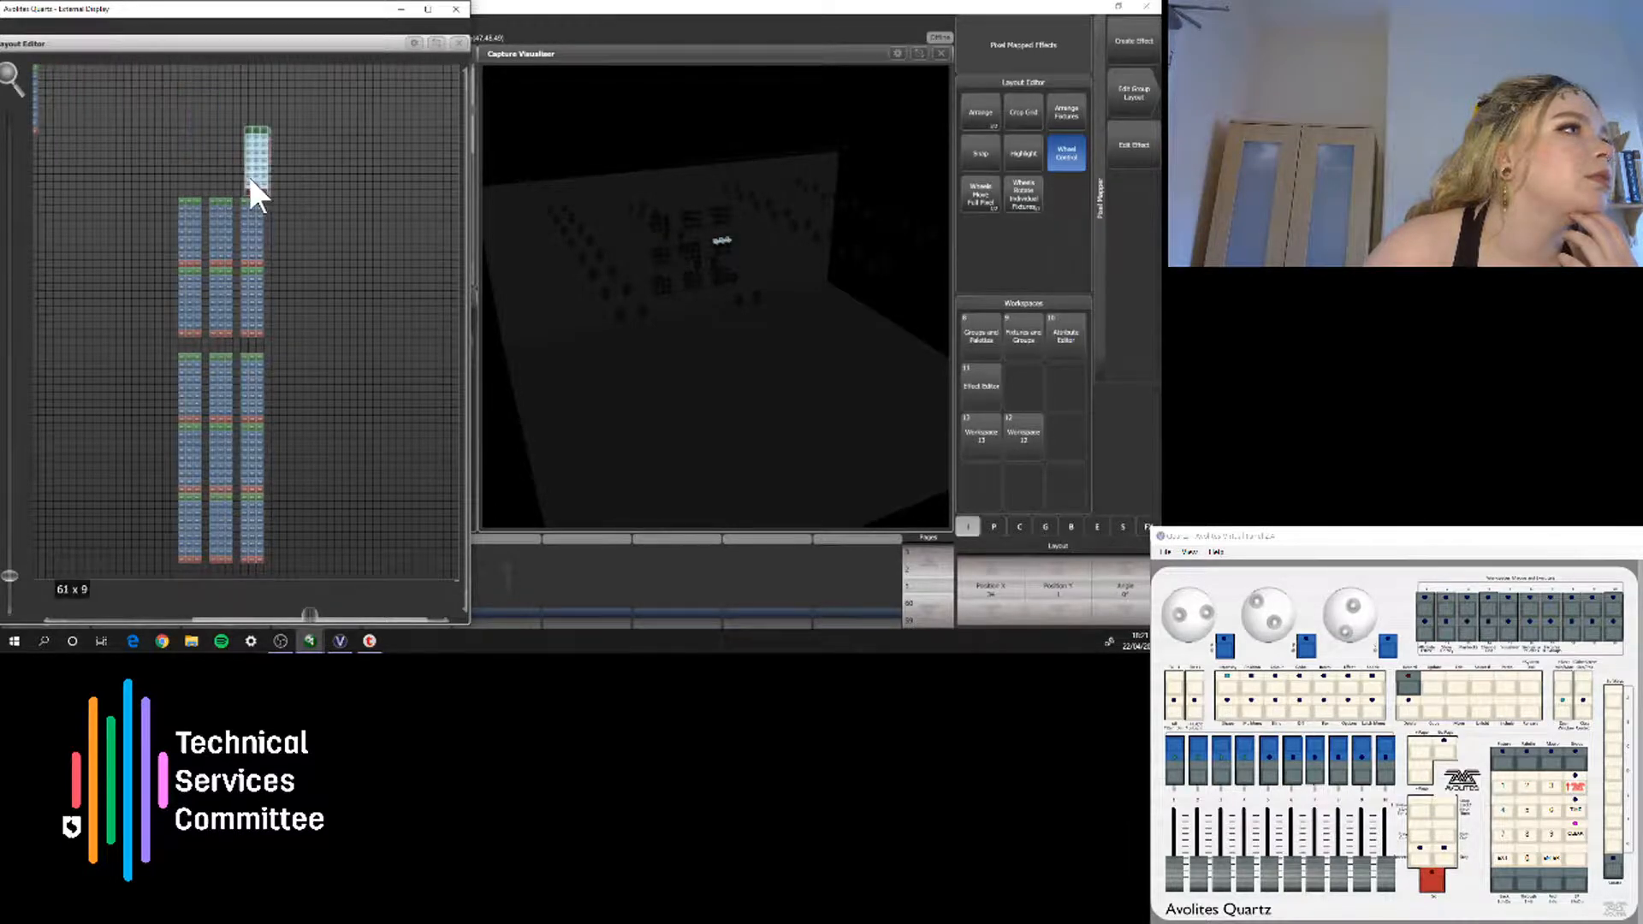
Select all placed blocks and move them together about 33 columns left and 11 rows down in the layout grid
{"action": "left_click_drag", "start_coordinate": [310, 611], "coordinate": [285, 602]}
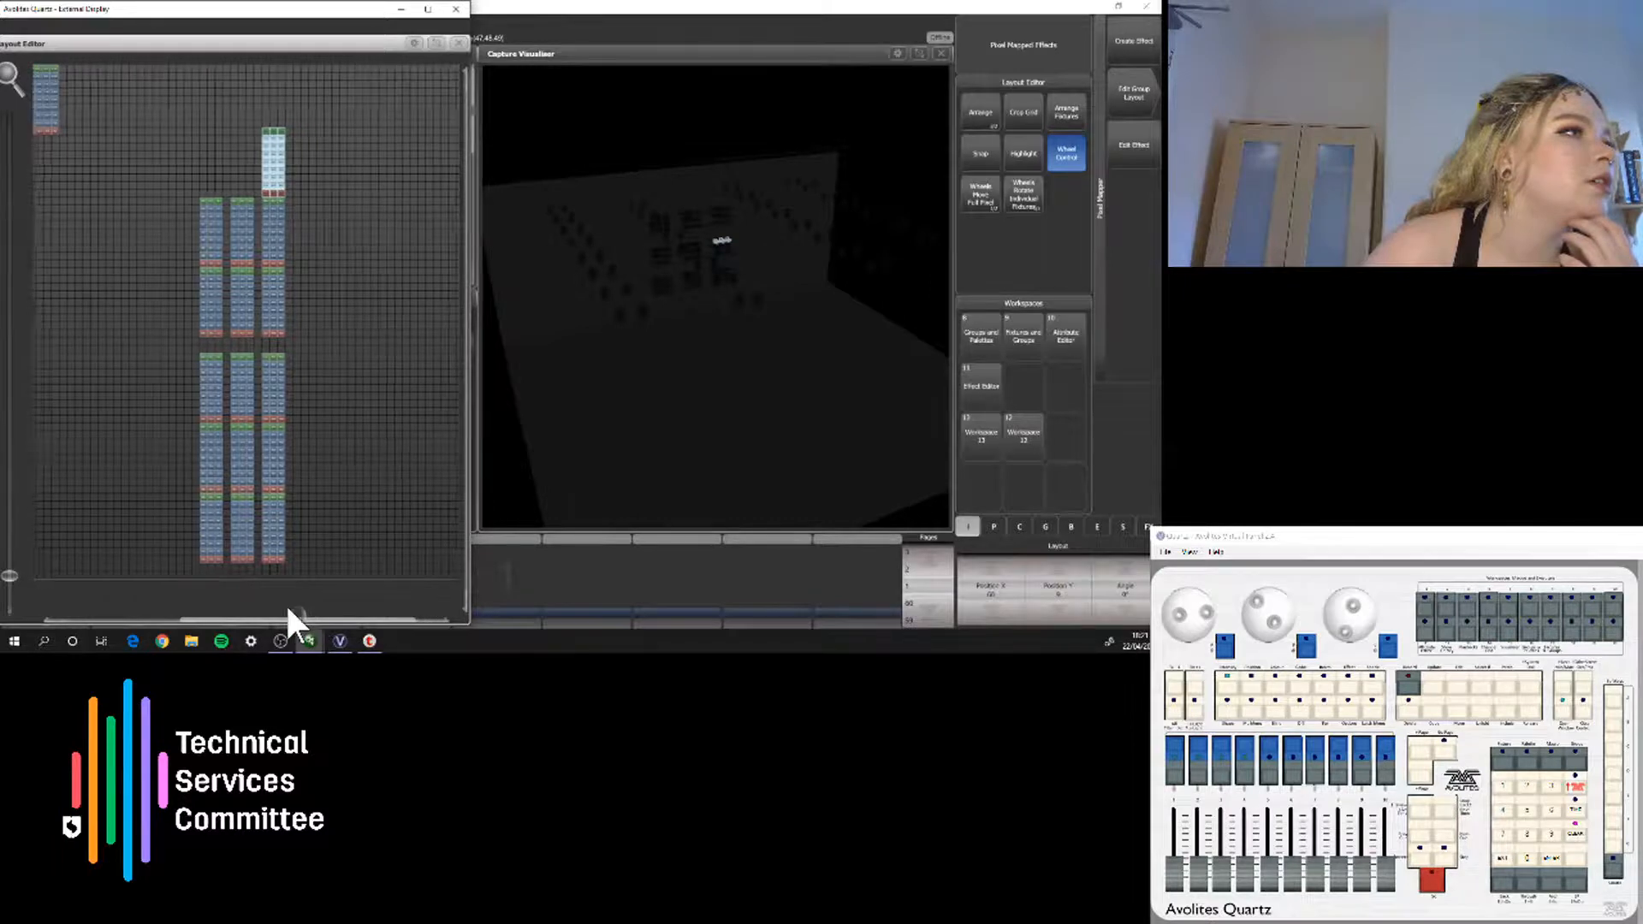
{"action": "left_click_drag", "start_coordinate": [409, 602], "coordinate": [296, 608]}
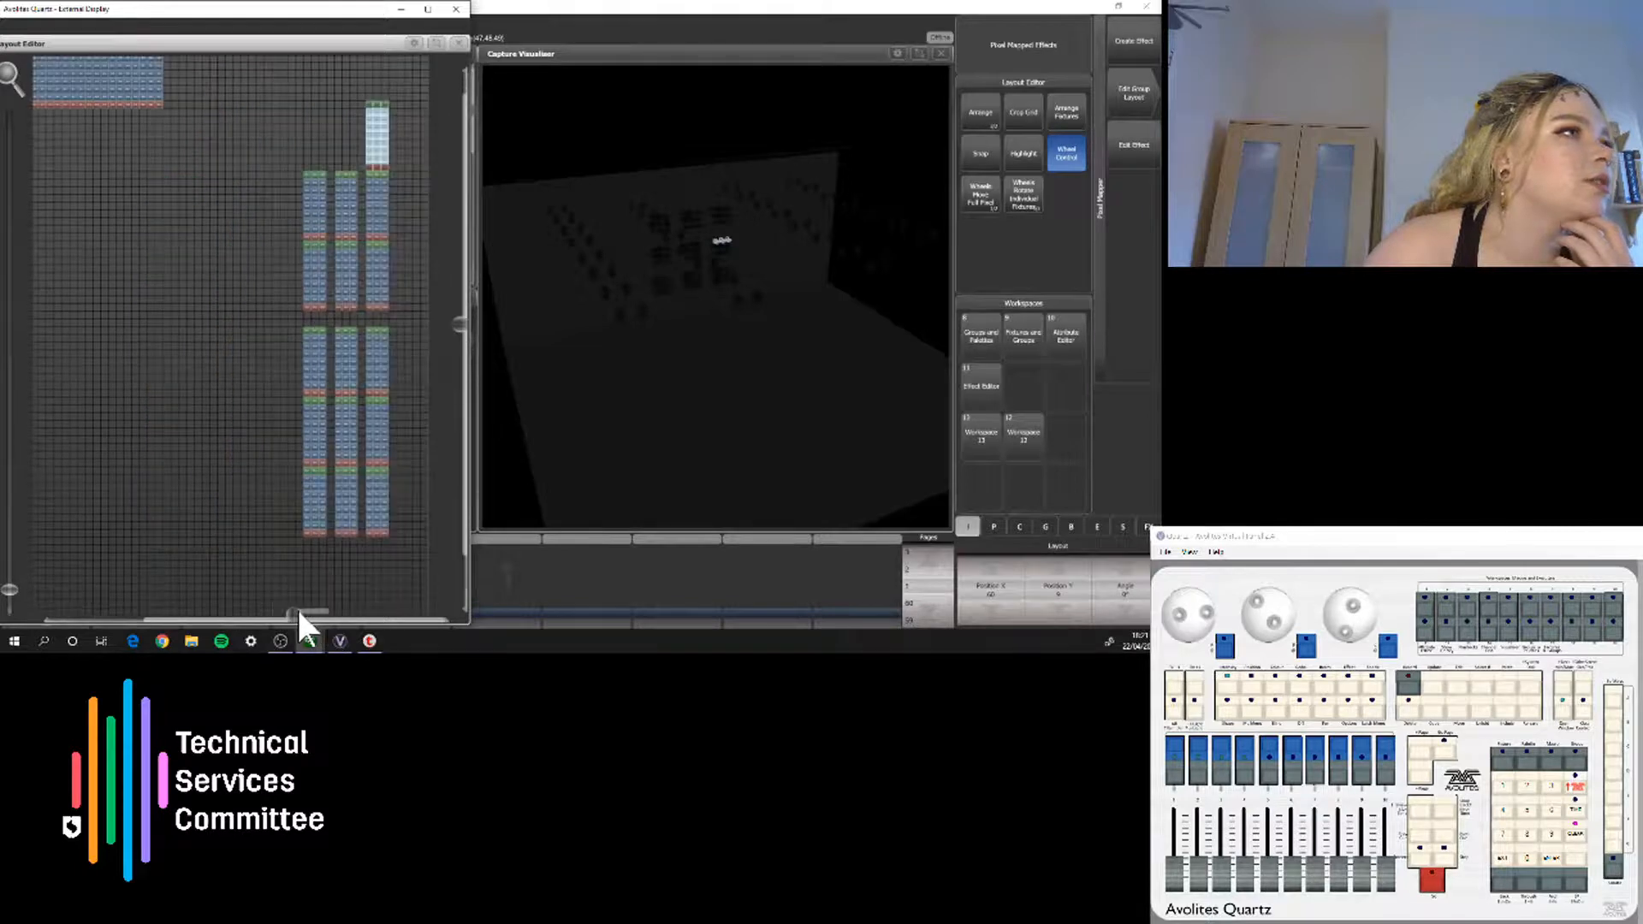
{"action": "left_click_drag", "start_coordinate": [286, 121], "coordinate": [399, 522]}
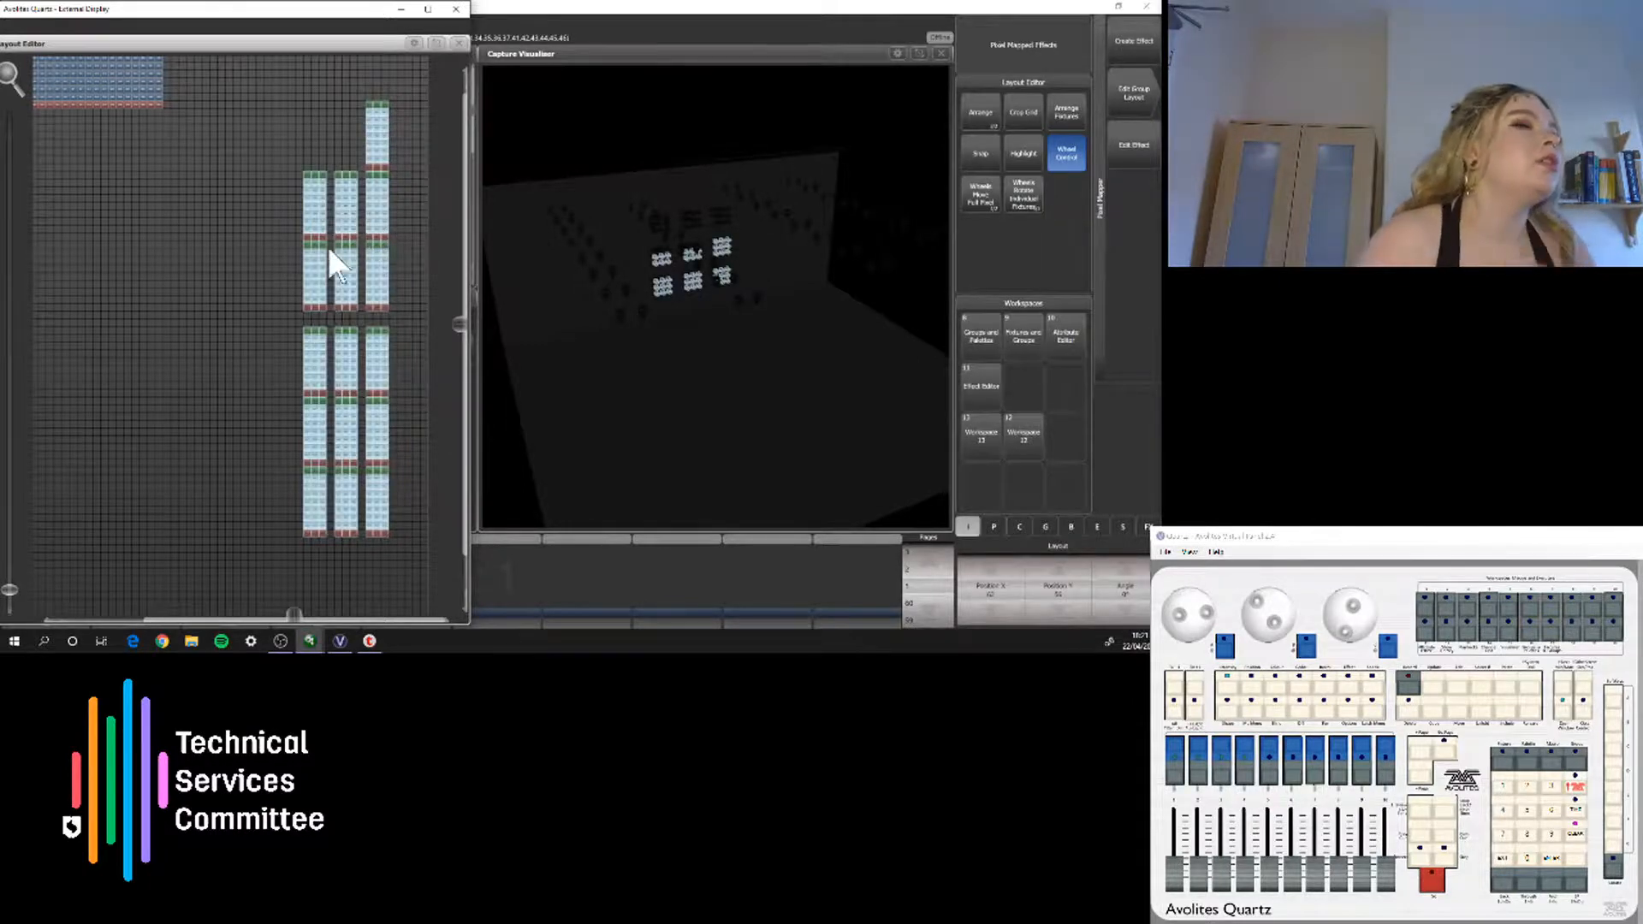
{"action": "left_click_drag", "start_coordinate": [156, 287], "coordinate": [112, 322]}
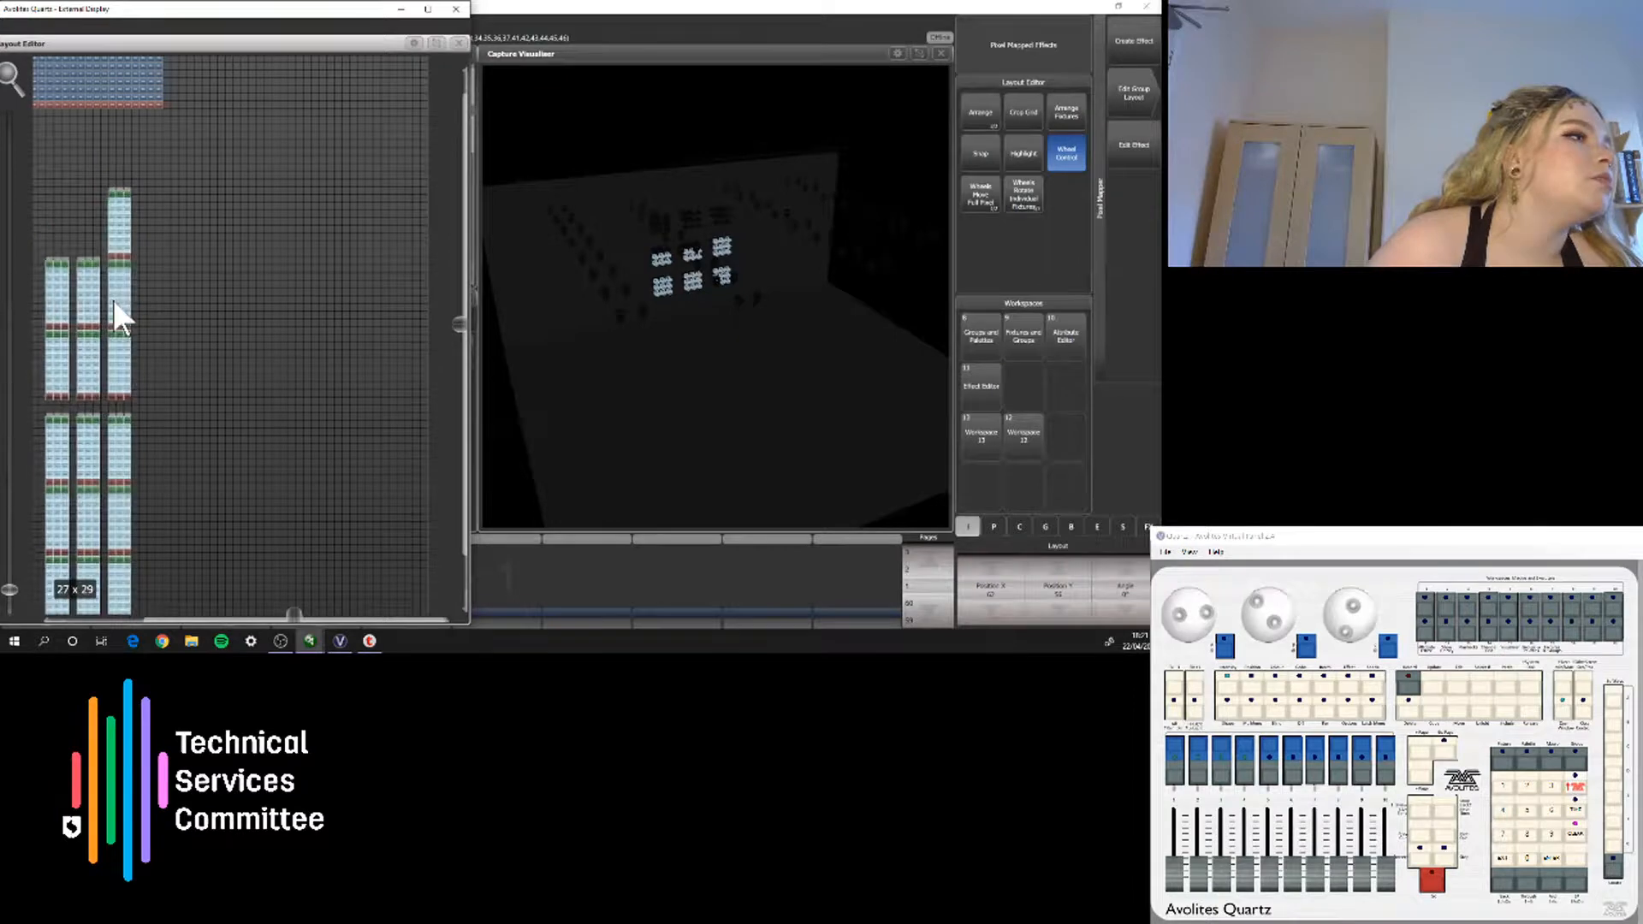
{"action": "left_click_drag", "start_coordinate": [234, 611], "coordinate": [198, 611]}
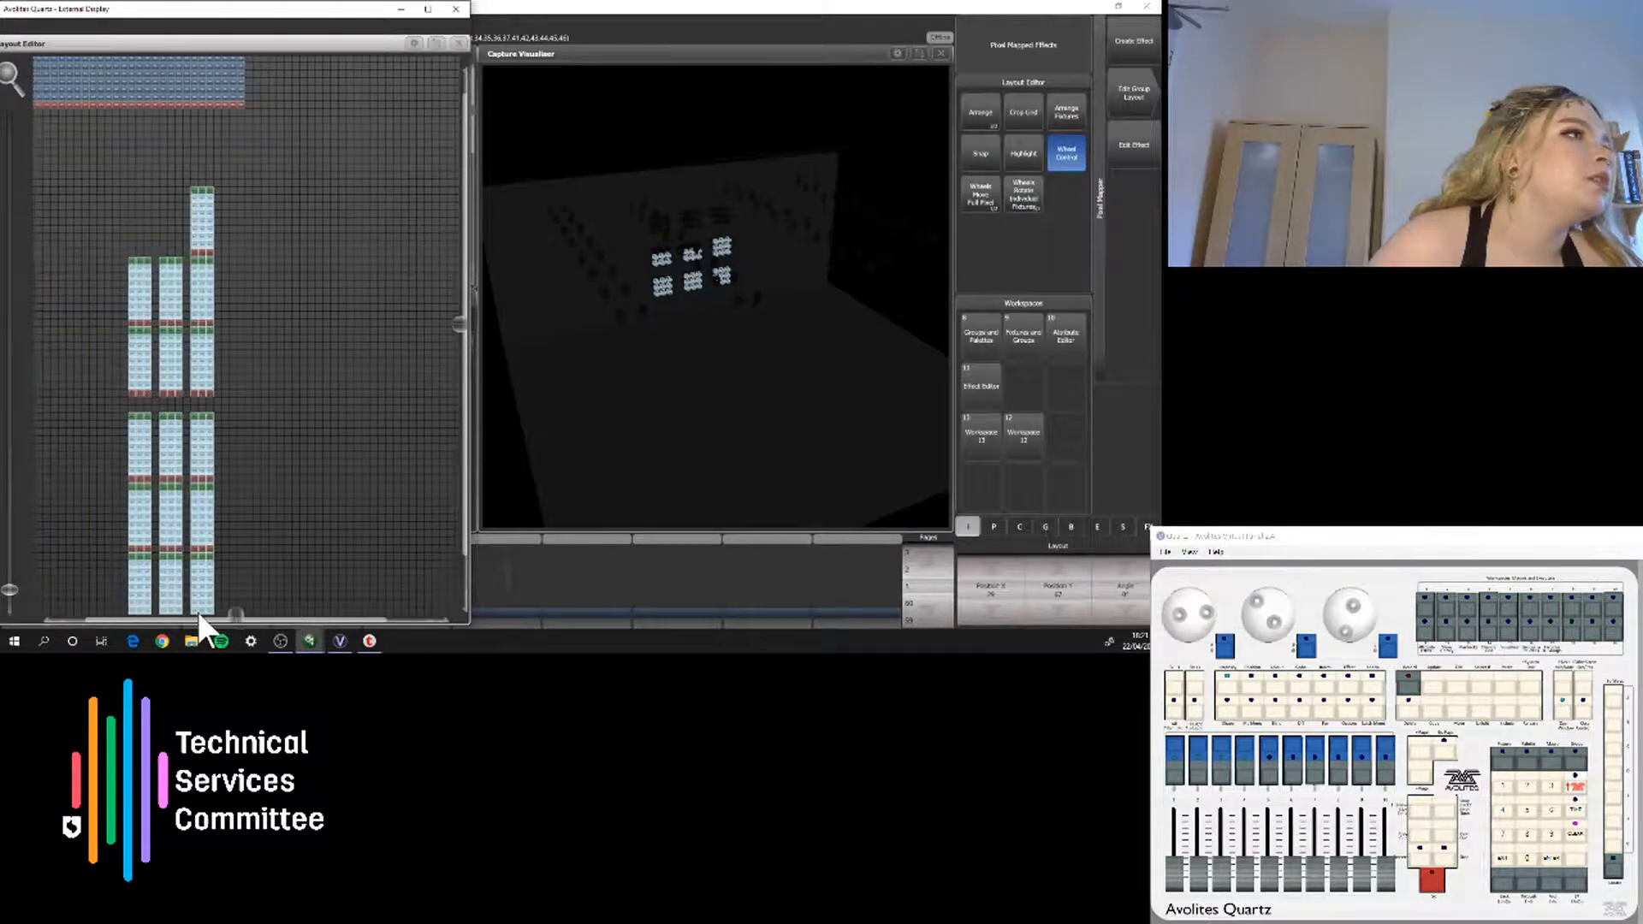
Complete the sixth level by moving the next two sets of three fixture columns onto the middle and left stacks
{"action": "left_click", "coordinate": [280, 98]}
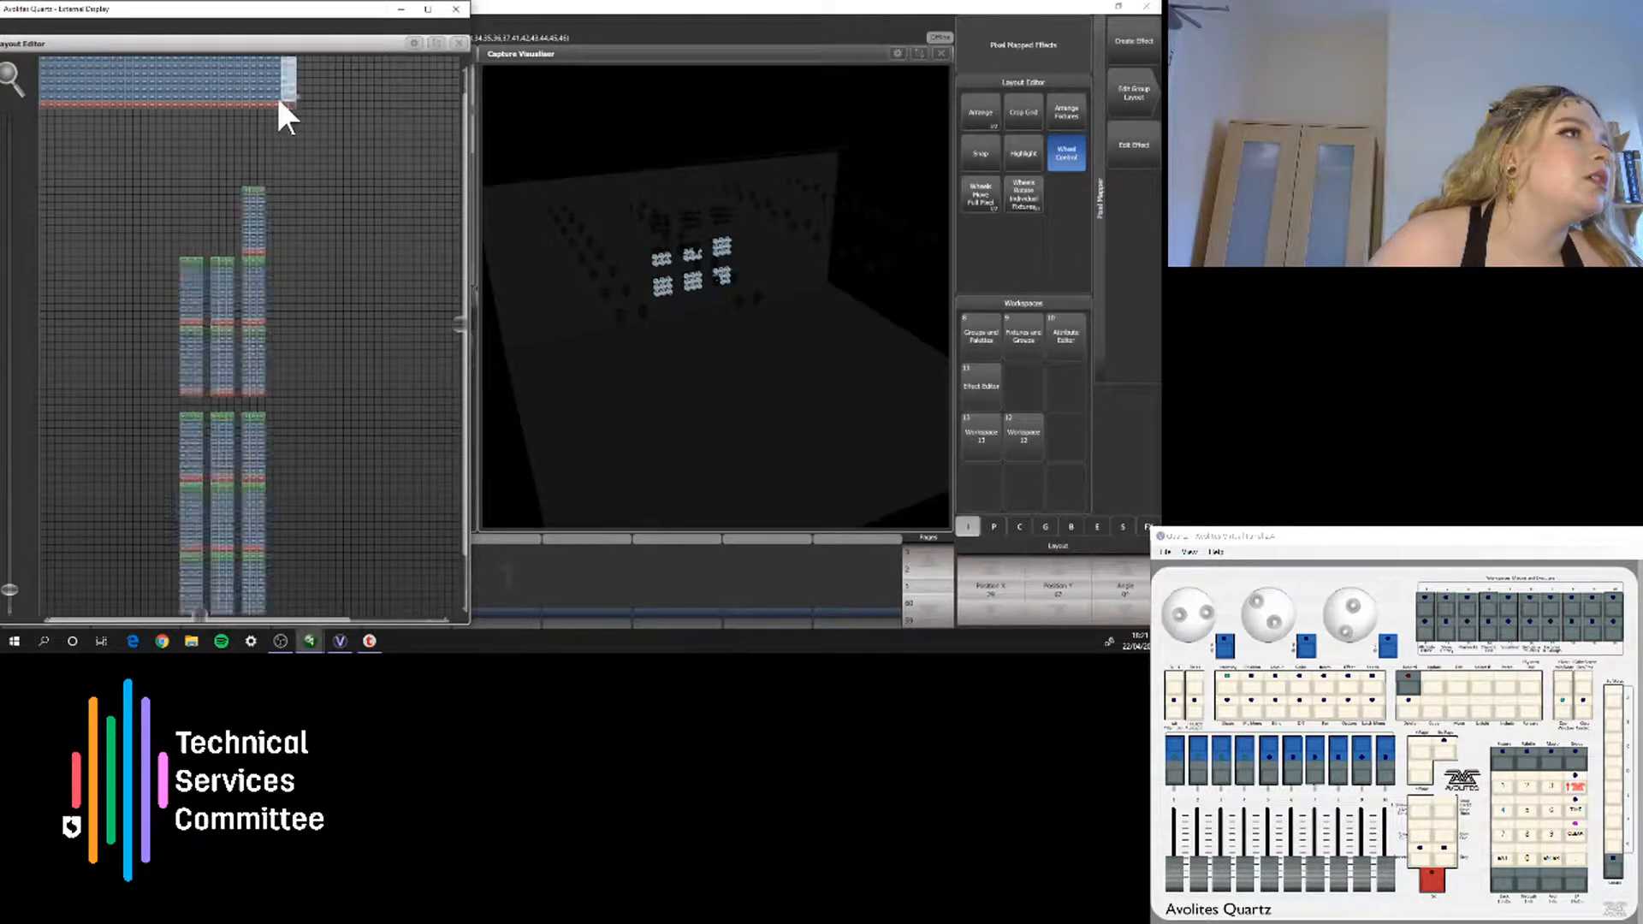
{"action": "left_click_drag", "start_coordinate": [280, 96], "coordinate": [219, 248]}
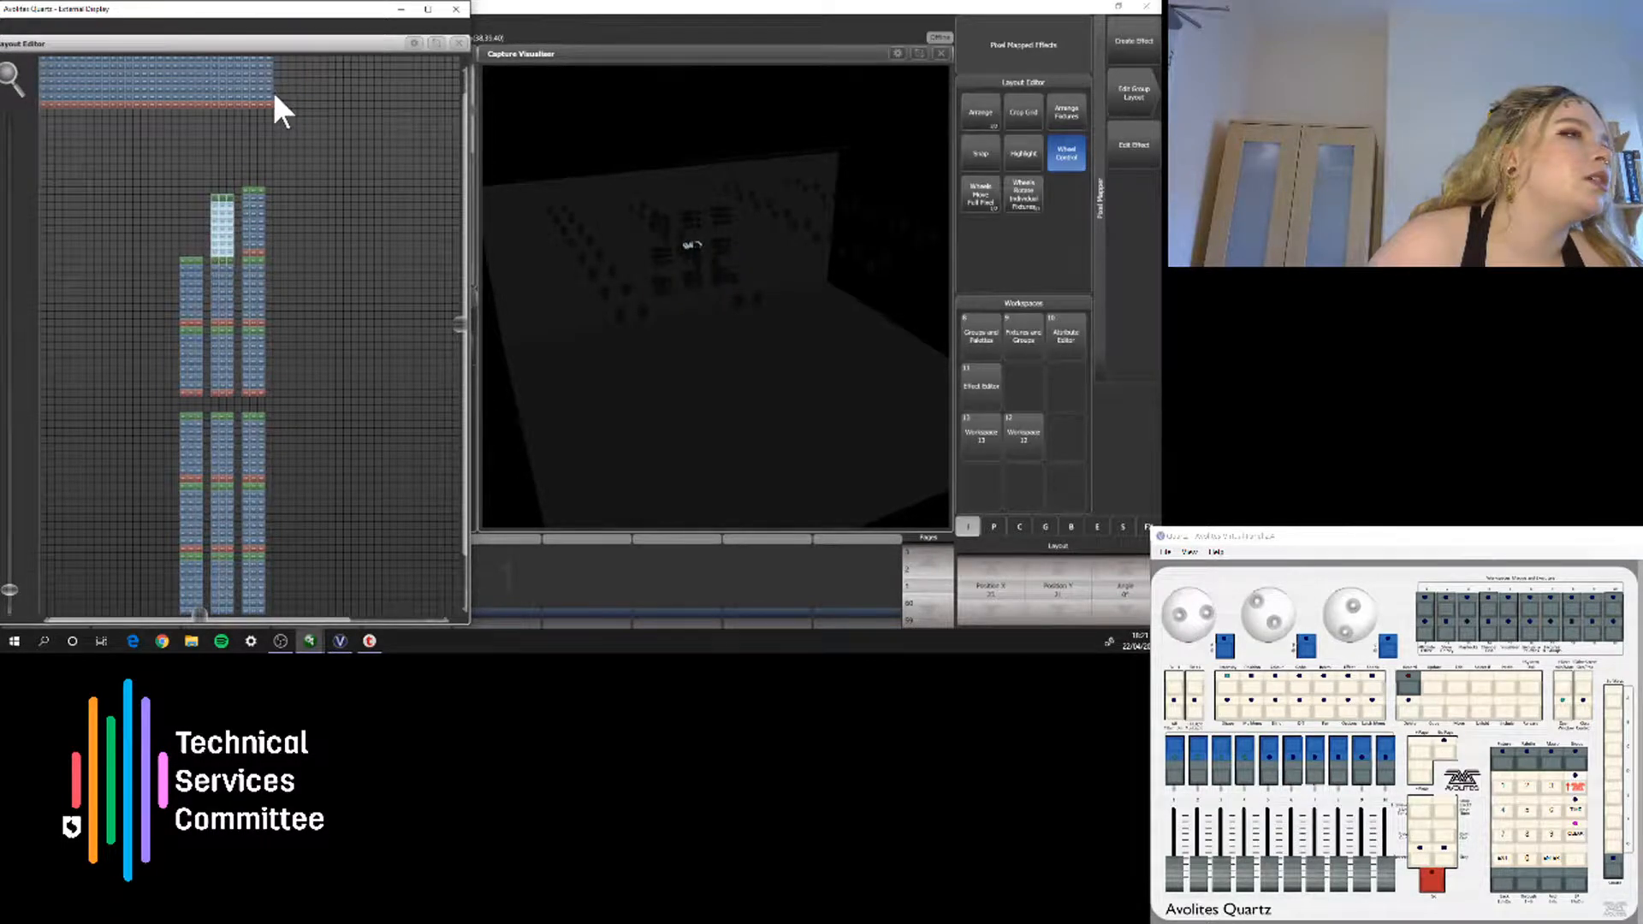
{"action": "left_click", "coordinate": [250, 99]}
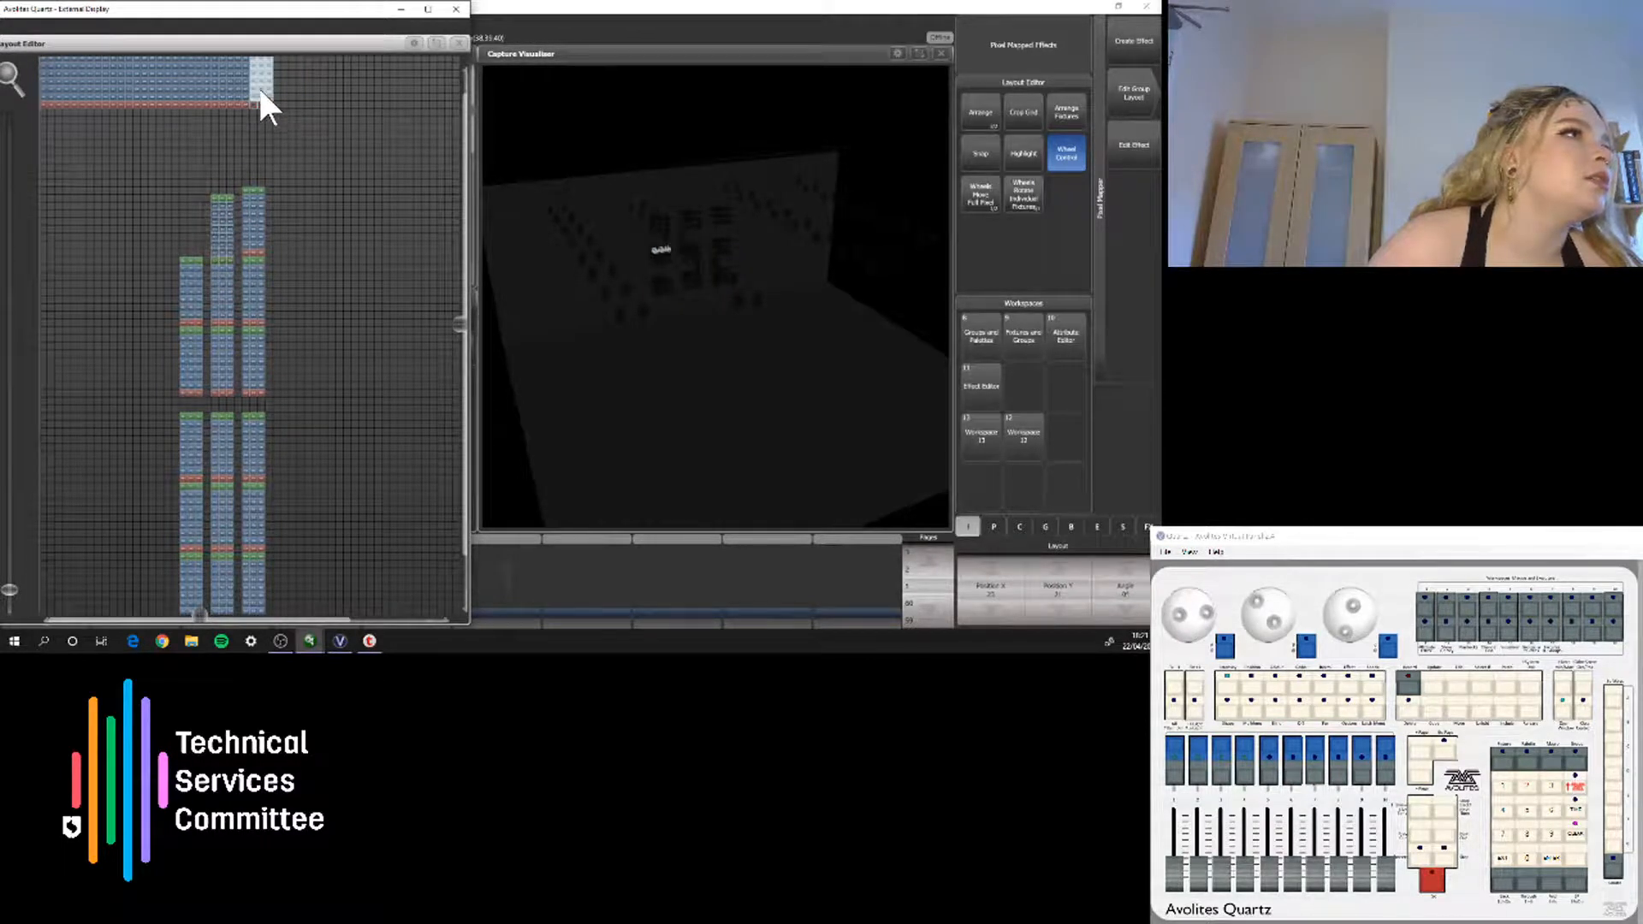
{"action": "left_click_drag", "start_coordinate": [259, 84], "coordinate": [220, 227]}
{"action": "left_click", "coordinate": [213, 200]}
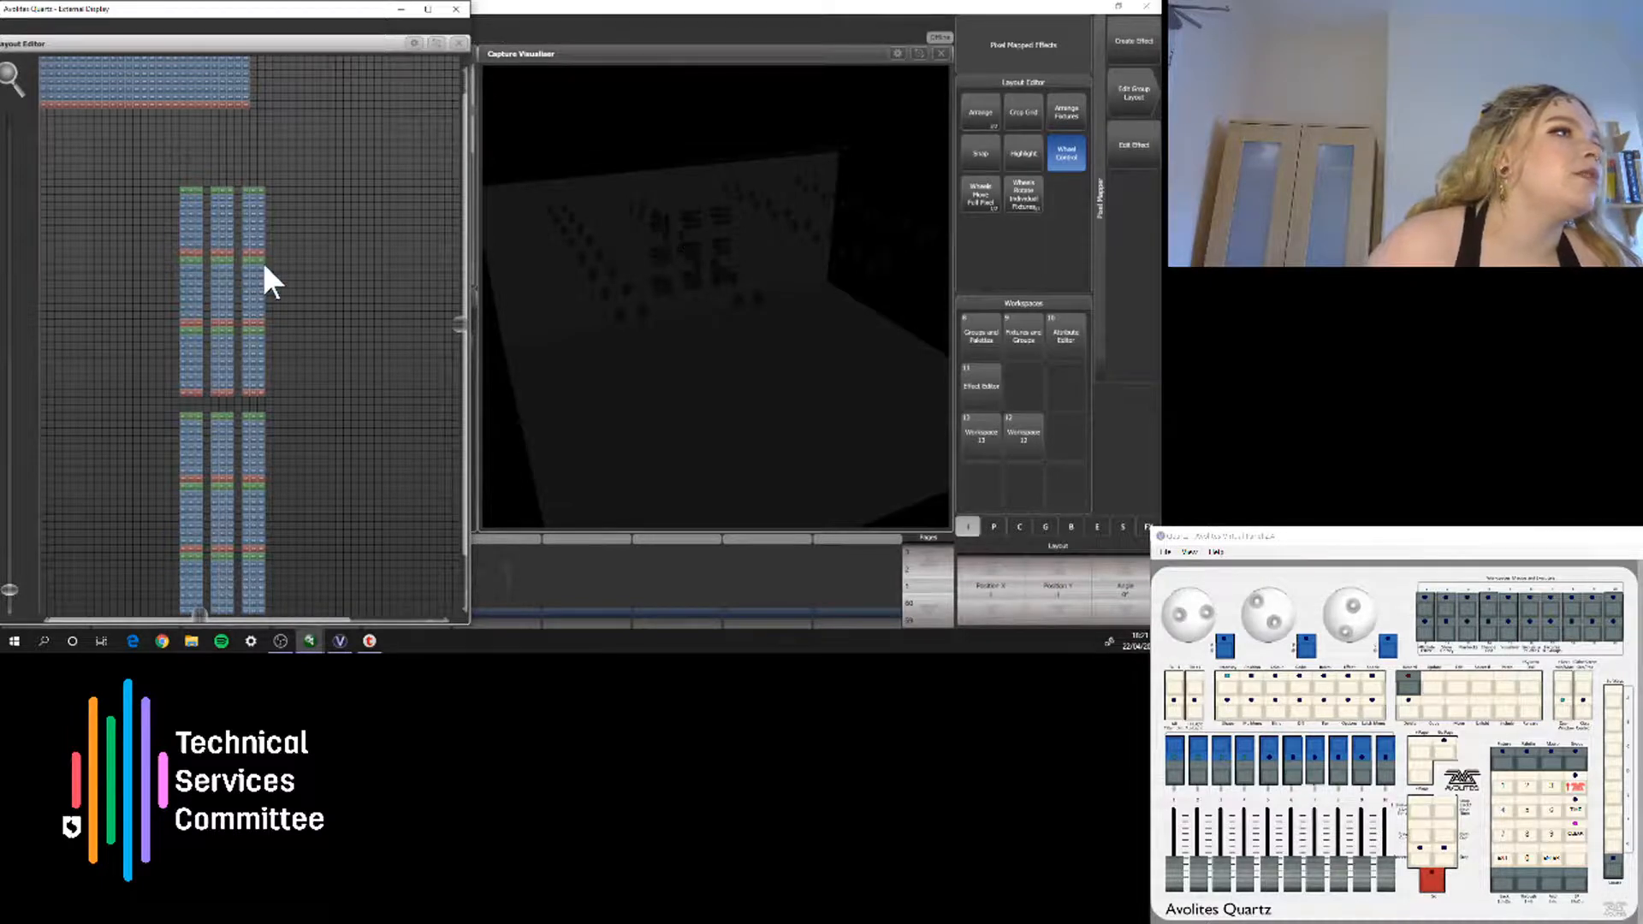
Extend the layout grid by about 24 rows and move all placed blocks about 26 rows down and six columns left
{"action": "scroll", "coordinate": [262, 280], "scroll_direction": "down", "scroll_amount": 2}
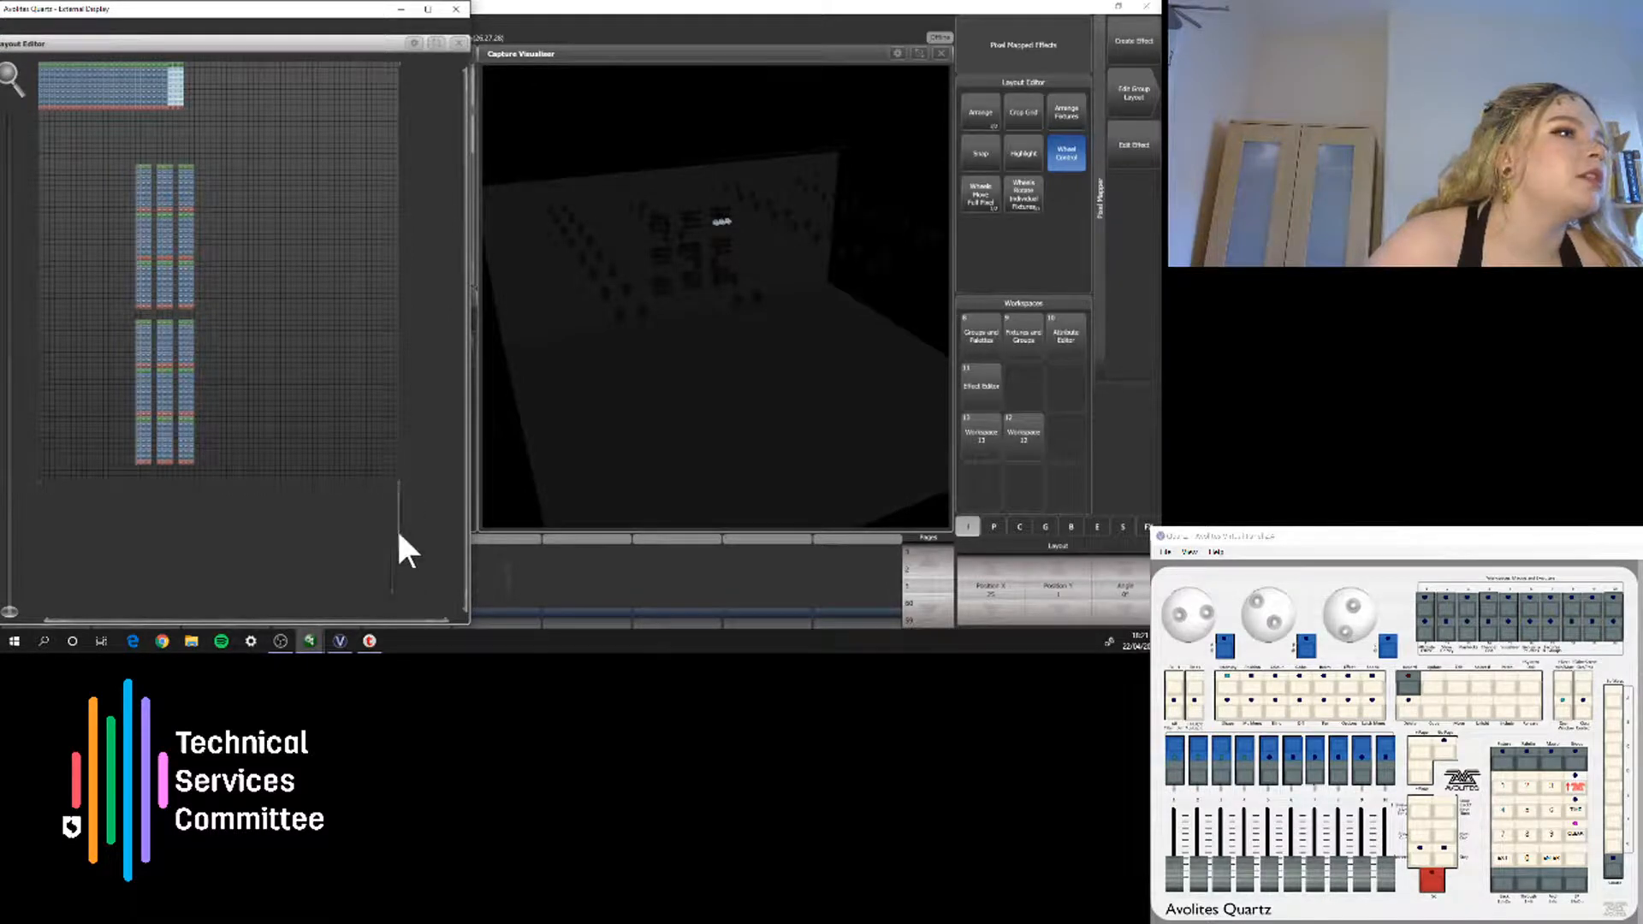
{"action": "left_click", "coordinate": [398, 482]}
{"action": "left_click_drag", "start_coordinate": [399, 485], "coordinate": [416, 613]}
{"action": "left_click_drag", "start_coordinate": [100, 235], "coordinate": [213, 391]}
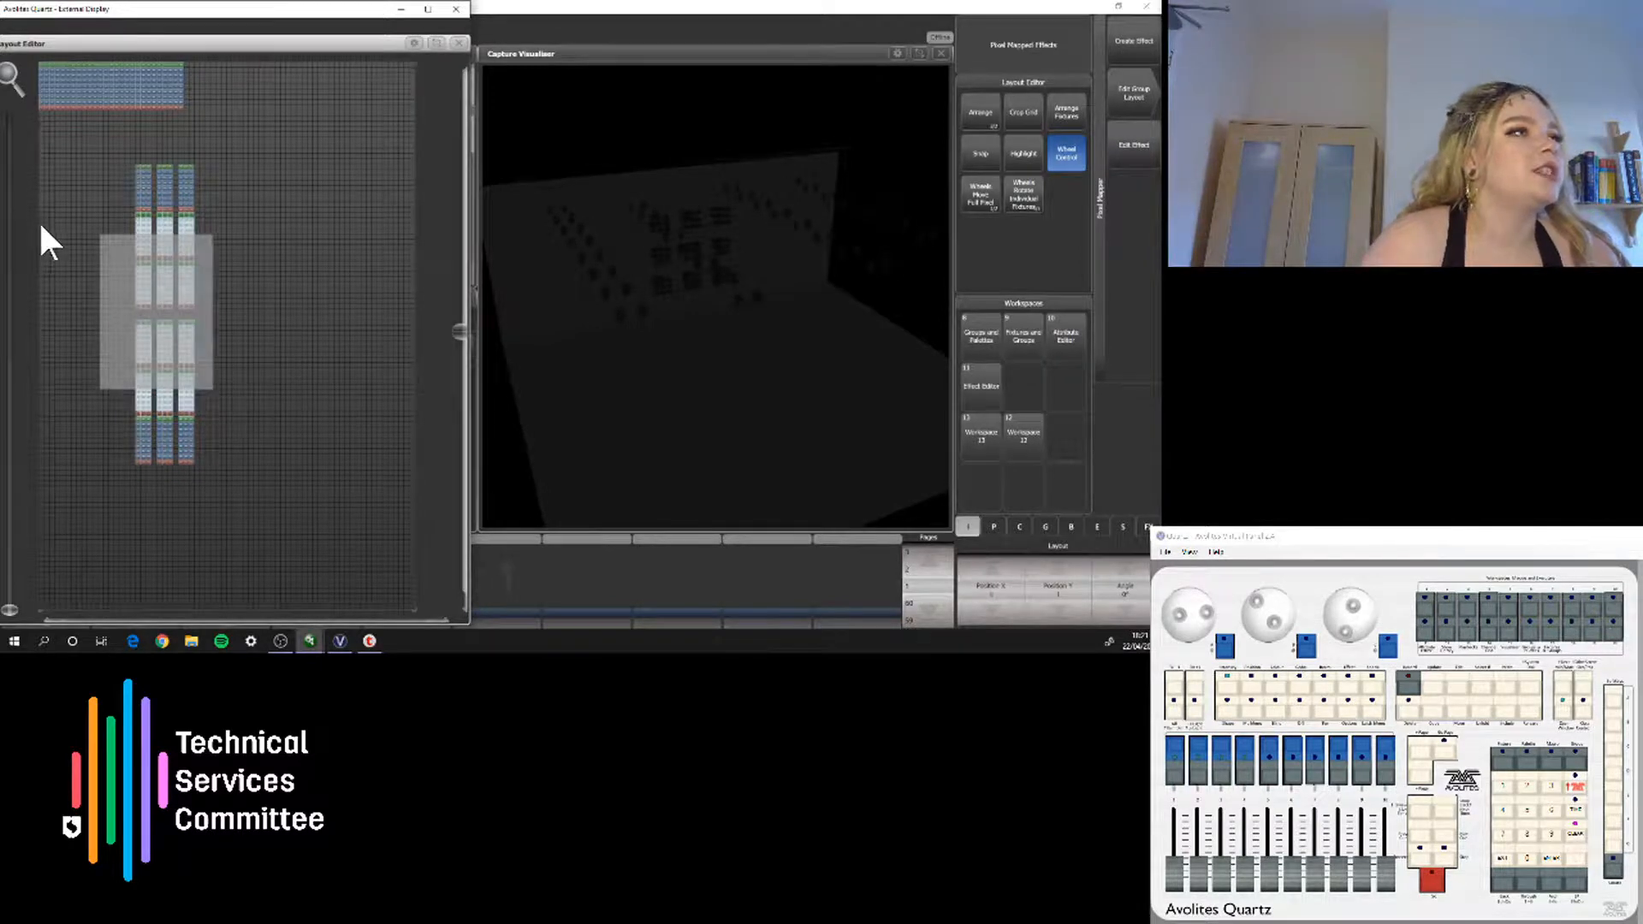
{"action": "left_click_drag", "start_coordinate": [78, 261], "coordinate": [237, 458]}
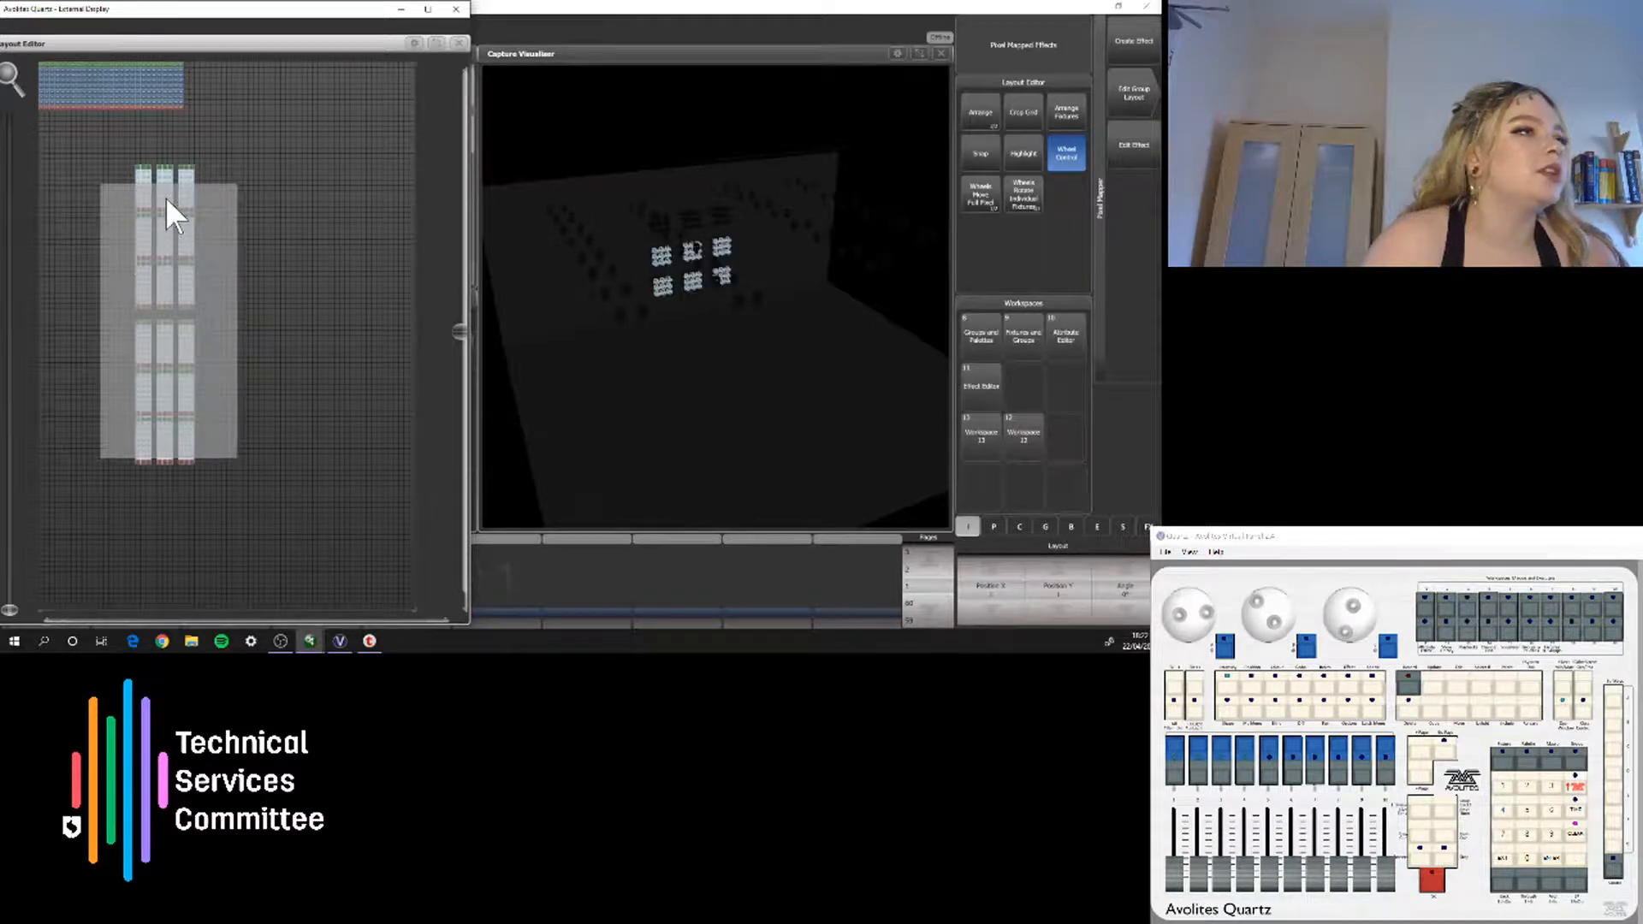
{"action": "left_click_drag", "start_coordinate": [132, 440], "coordinate": [128, 434]}
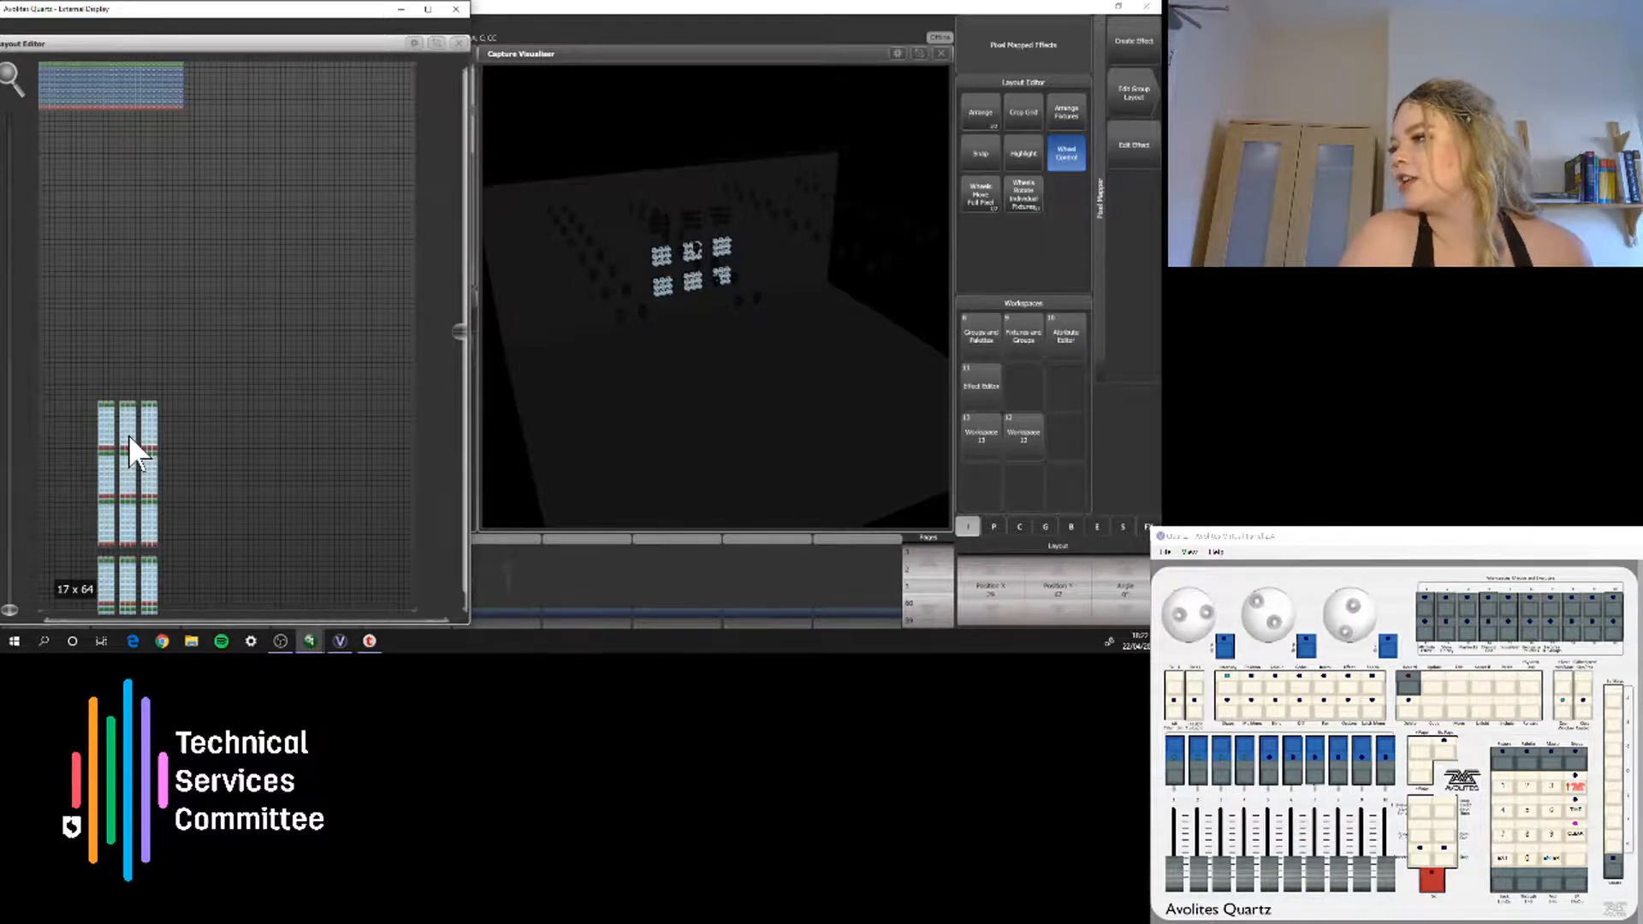
{"action": "left_click_drag", "start_coordinate": [129, 434], "coordinate": [137, 351]}
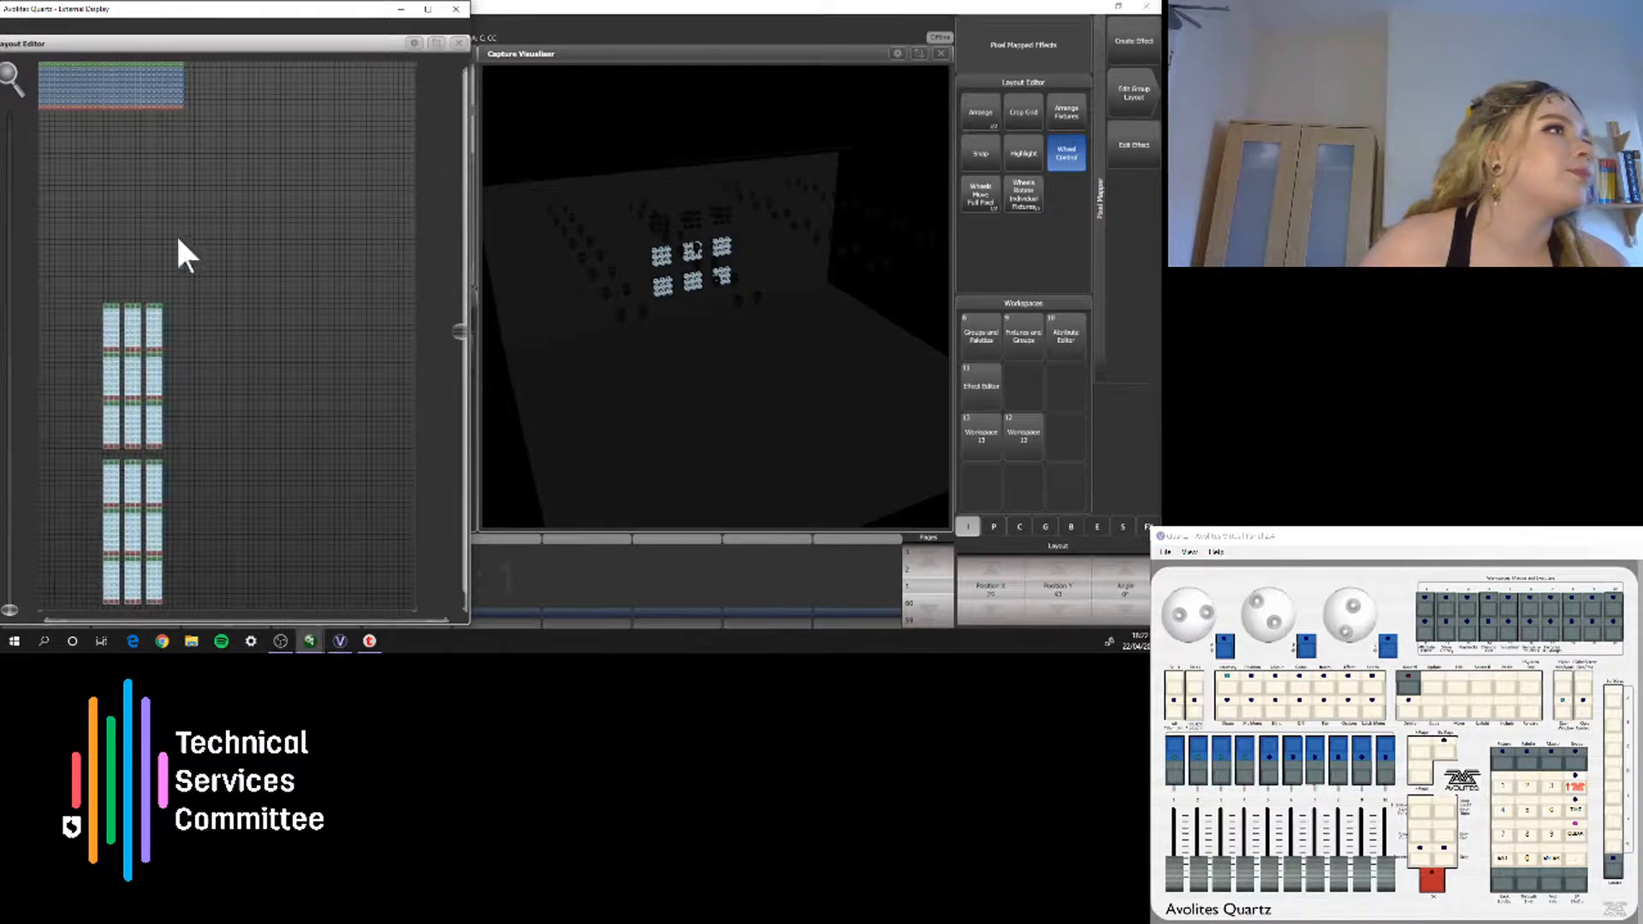
Move the next nine fixture columns into three blocks above the existing stacks, leaving a gap of about two rows
{"action": "left_click", "coordinate": [172, 100]}
{"action": "left_click_drag", "start_coordinate": [175, 95], "coordinate": [153, 278]}
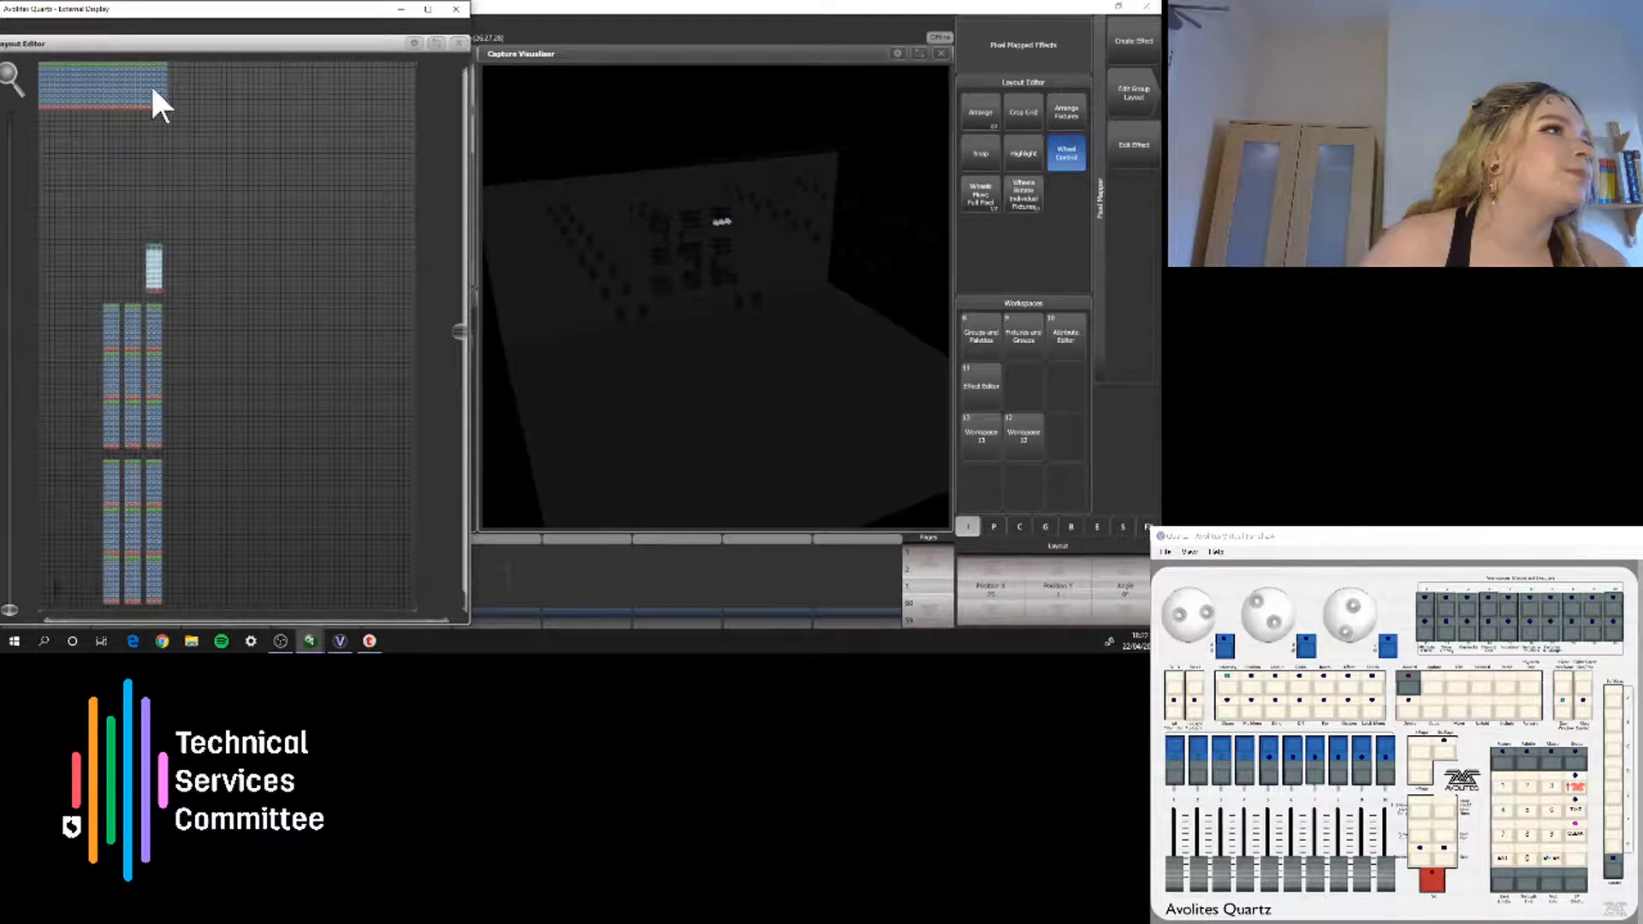
{"action": "left_click", "coordinate": [157, 97]}
{"action": "left_click_drag", "start_coordinate": [157, 98], "coordinate": [131, 245]}
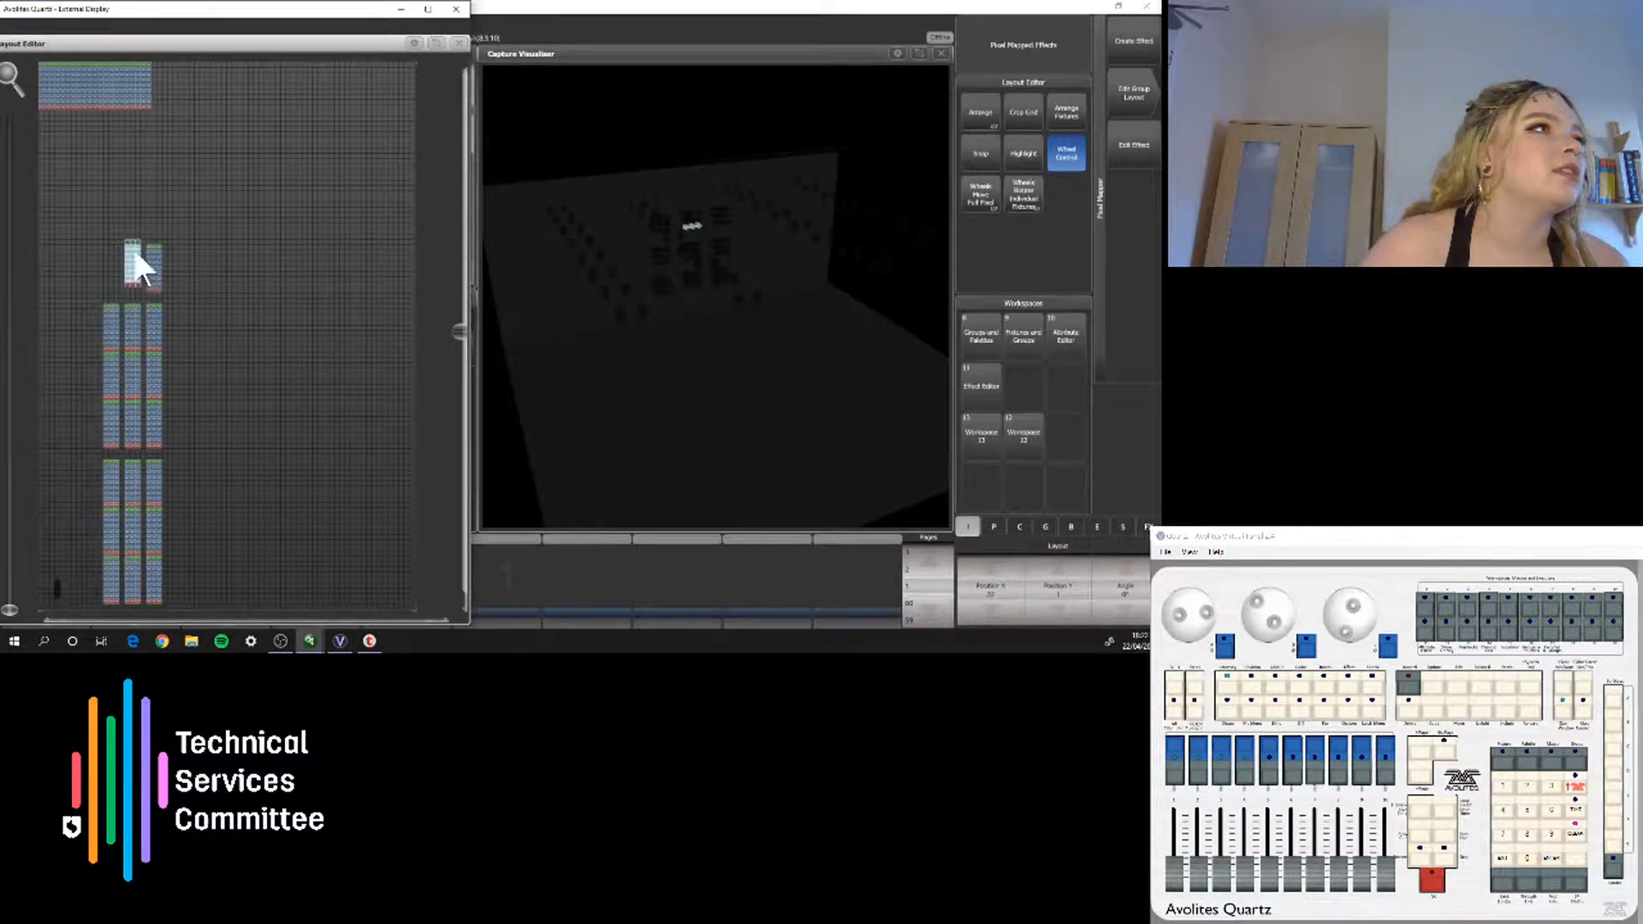
{"action": "left_click", "coordinate": [138, 96]}
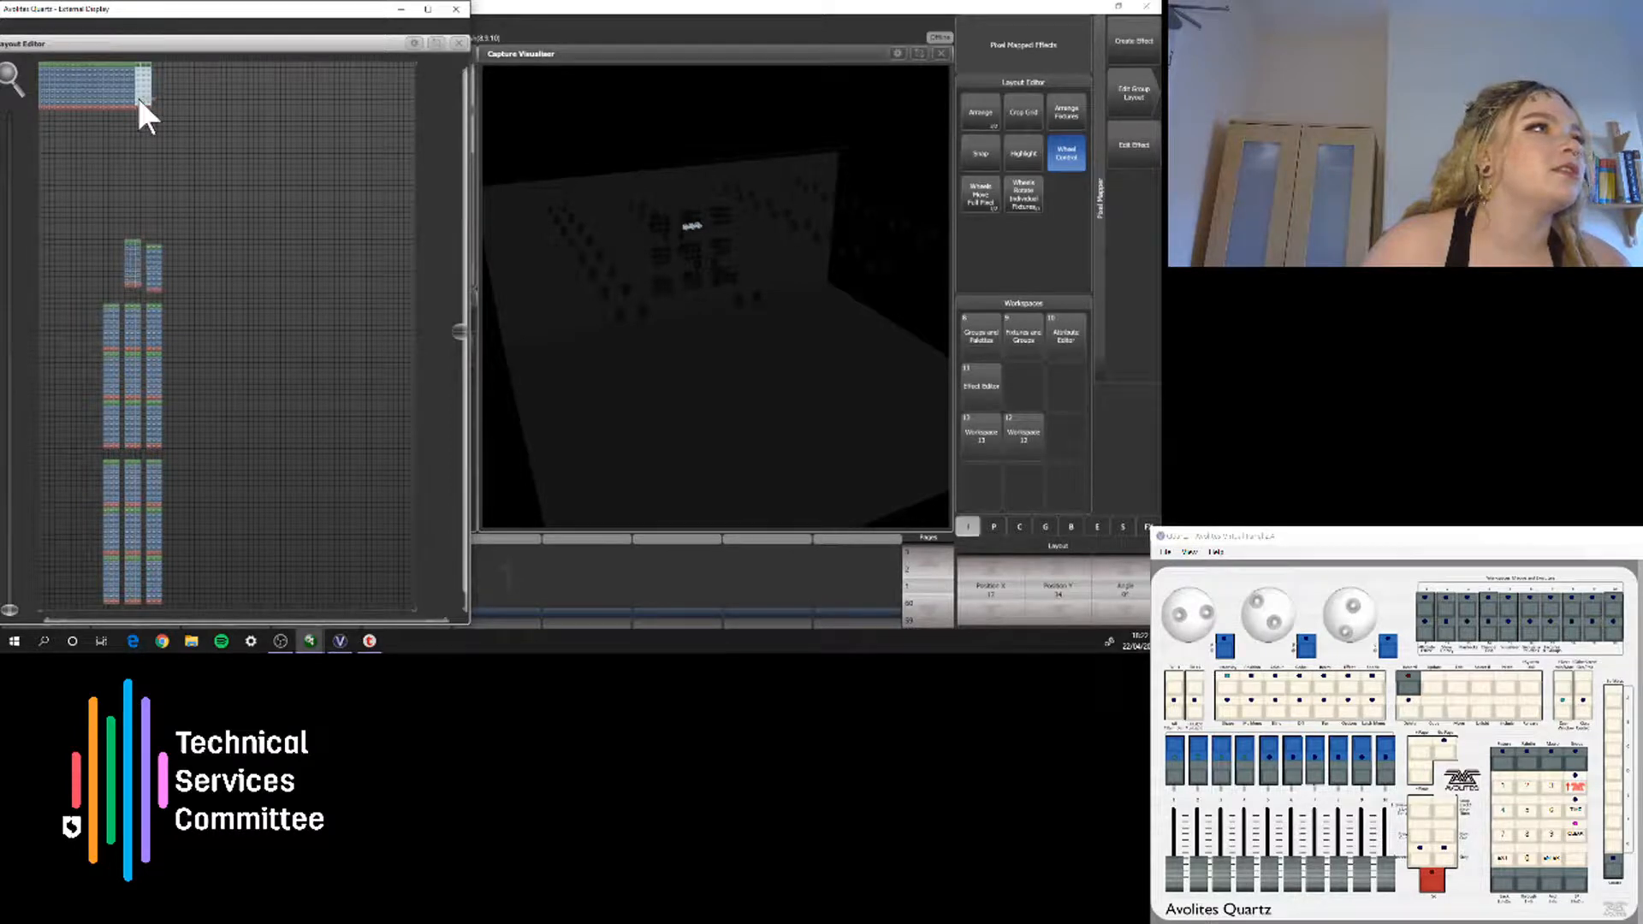
{"action": "left_click_drag", "start_coordinate": [142, 91], "coordinate": [114, 271]}
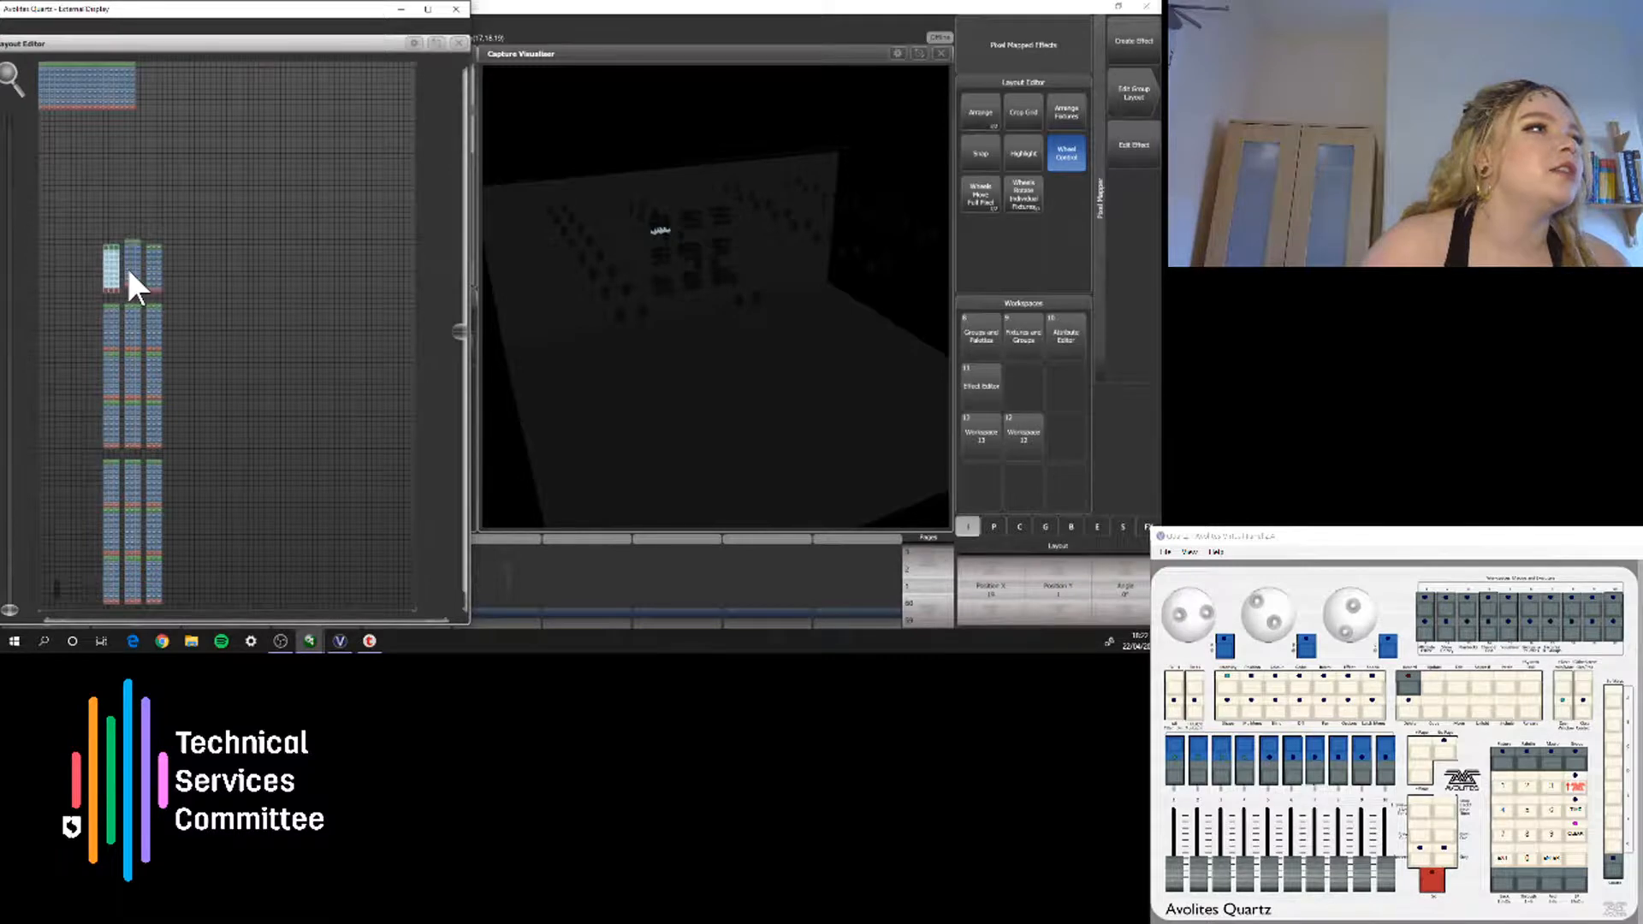
Move the next nine fixture columns, three per block, onto the upper right, middle and left blocks as their second level
{"action": "left_click", "coordinate": [122, 96]}
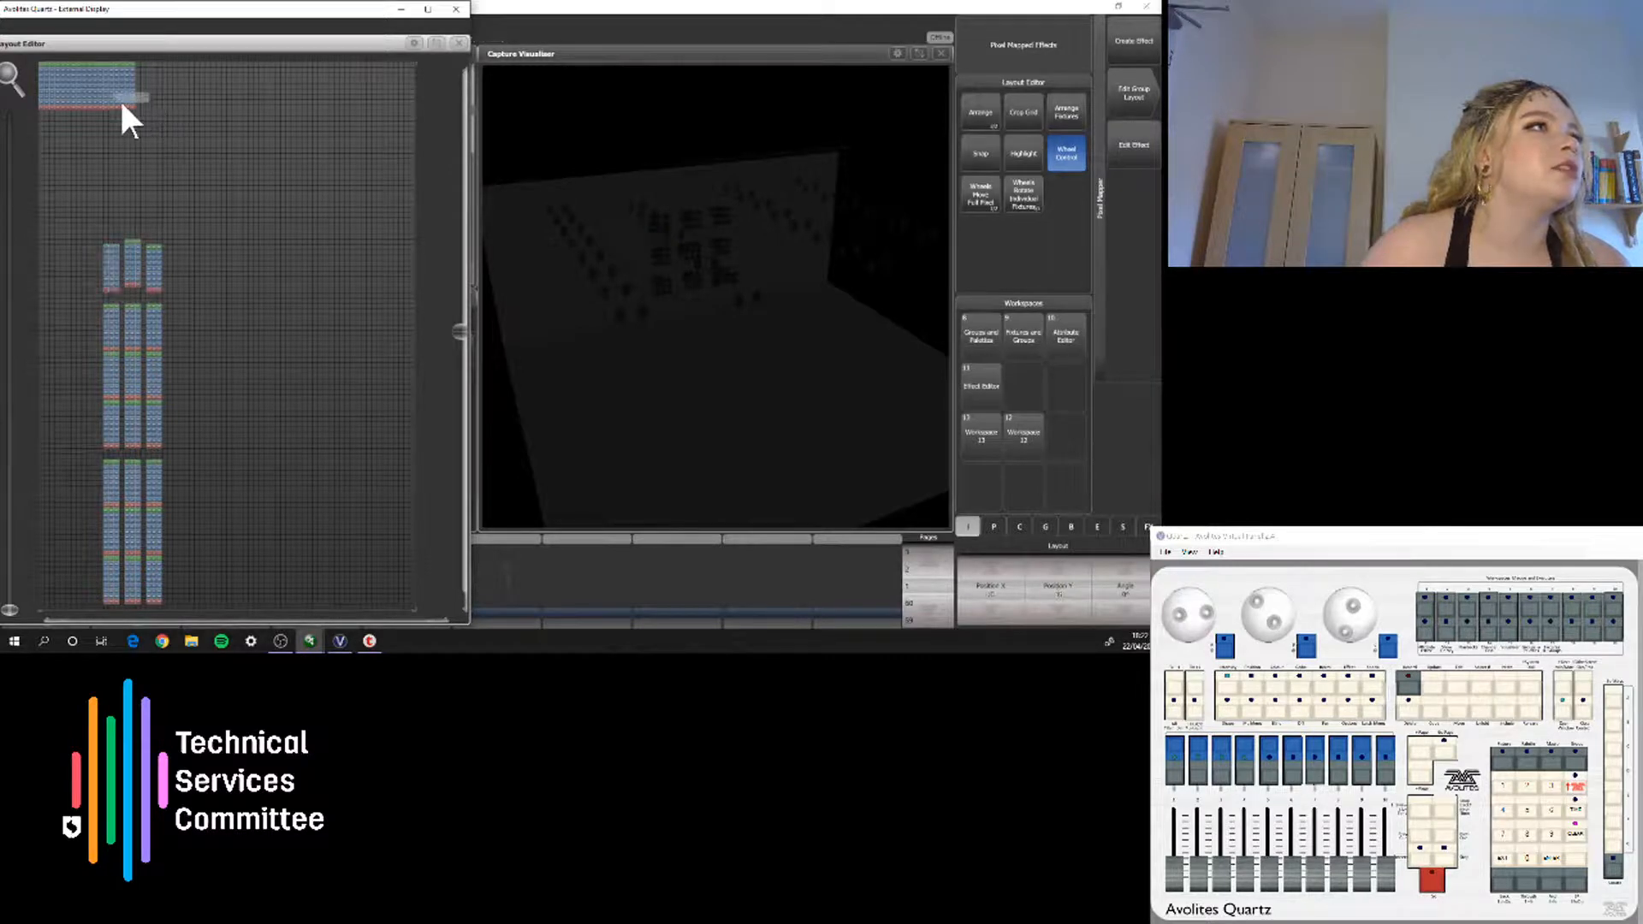
{"action": "left_click_drag", "start_coordinate": [126, 88], "coordinate": [153, 215]}
{"action": "left_click", "coordinate": [115, 96]}
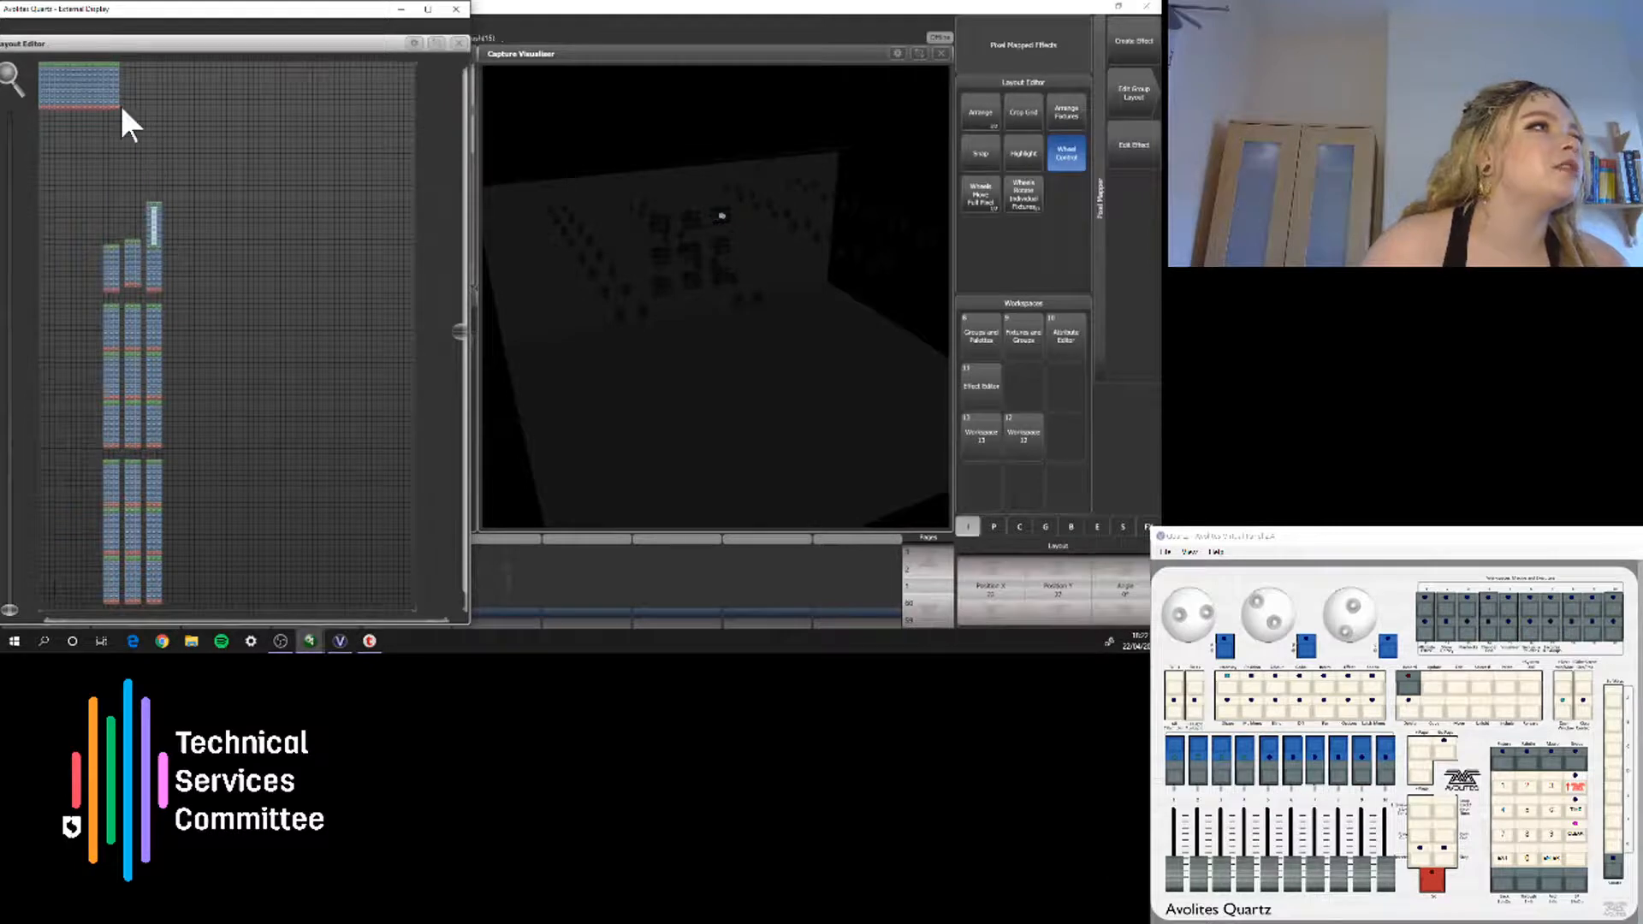
{"action": "left_click", "coordinate": [101, 104]}
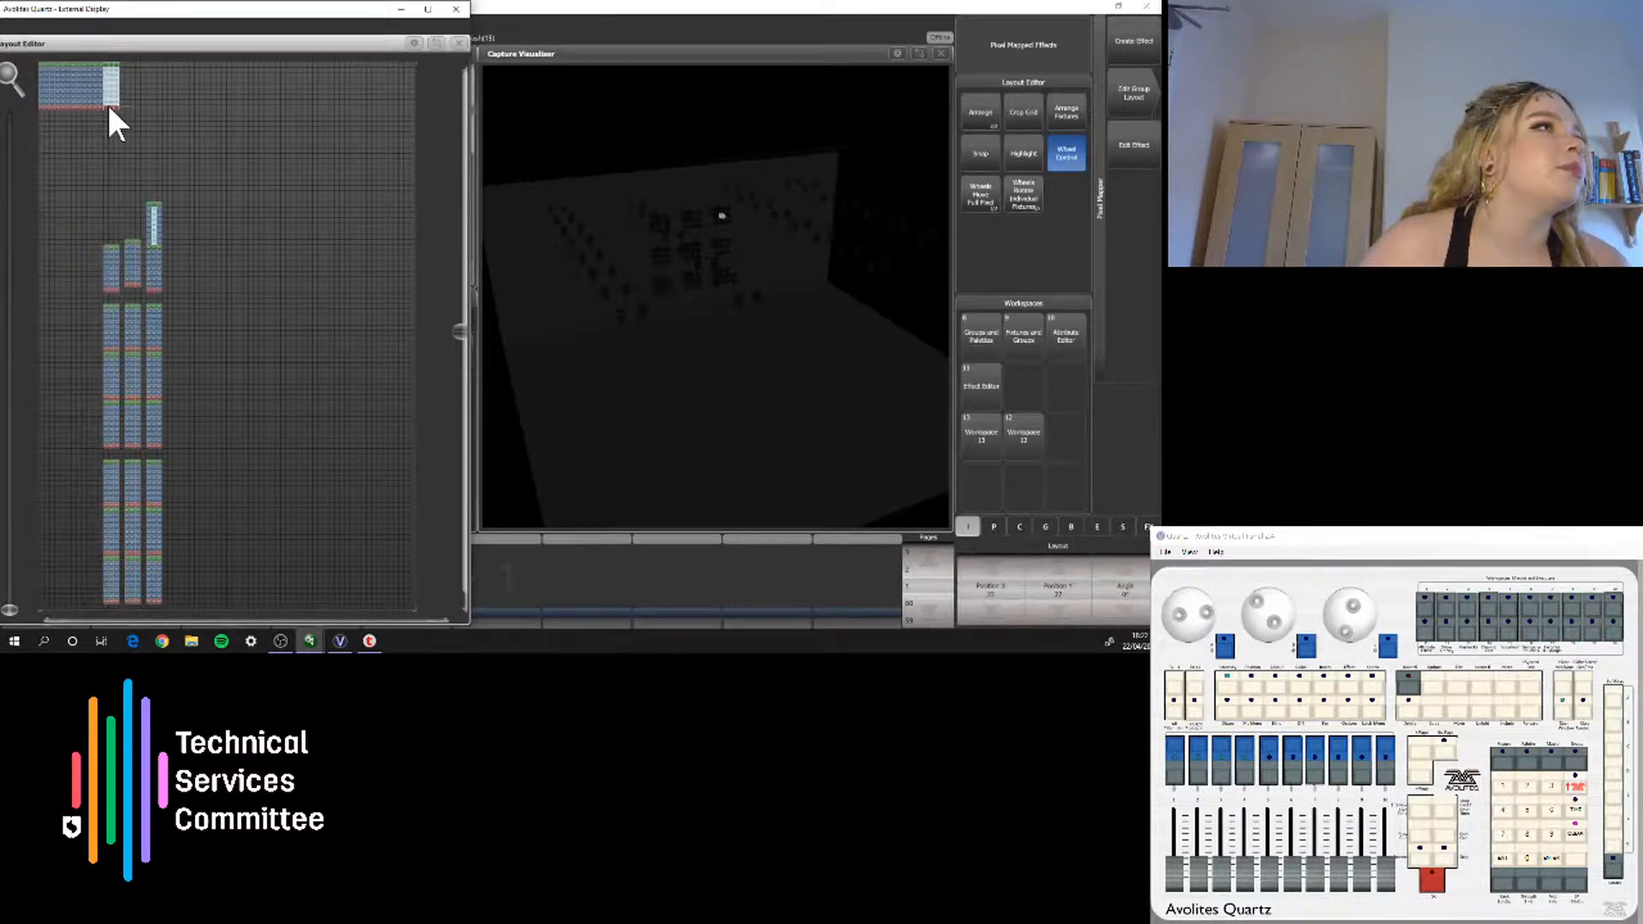
{"action": "mouse_move", "coordinate": [111, 88]}
{"action": "left_mouse_down"}
{"action": "mouse_move", "coordinate": [128, 193]}
{"action": "mouse_move", "coordinate": [113, 82]}
{"action": "left_mouse_up"}
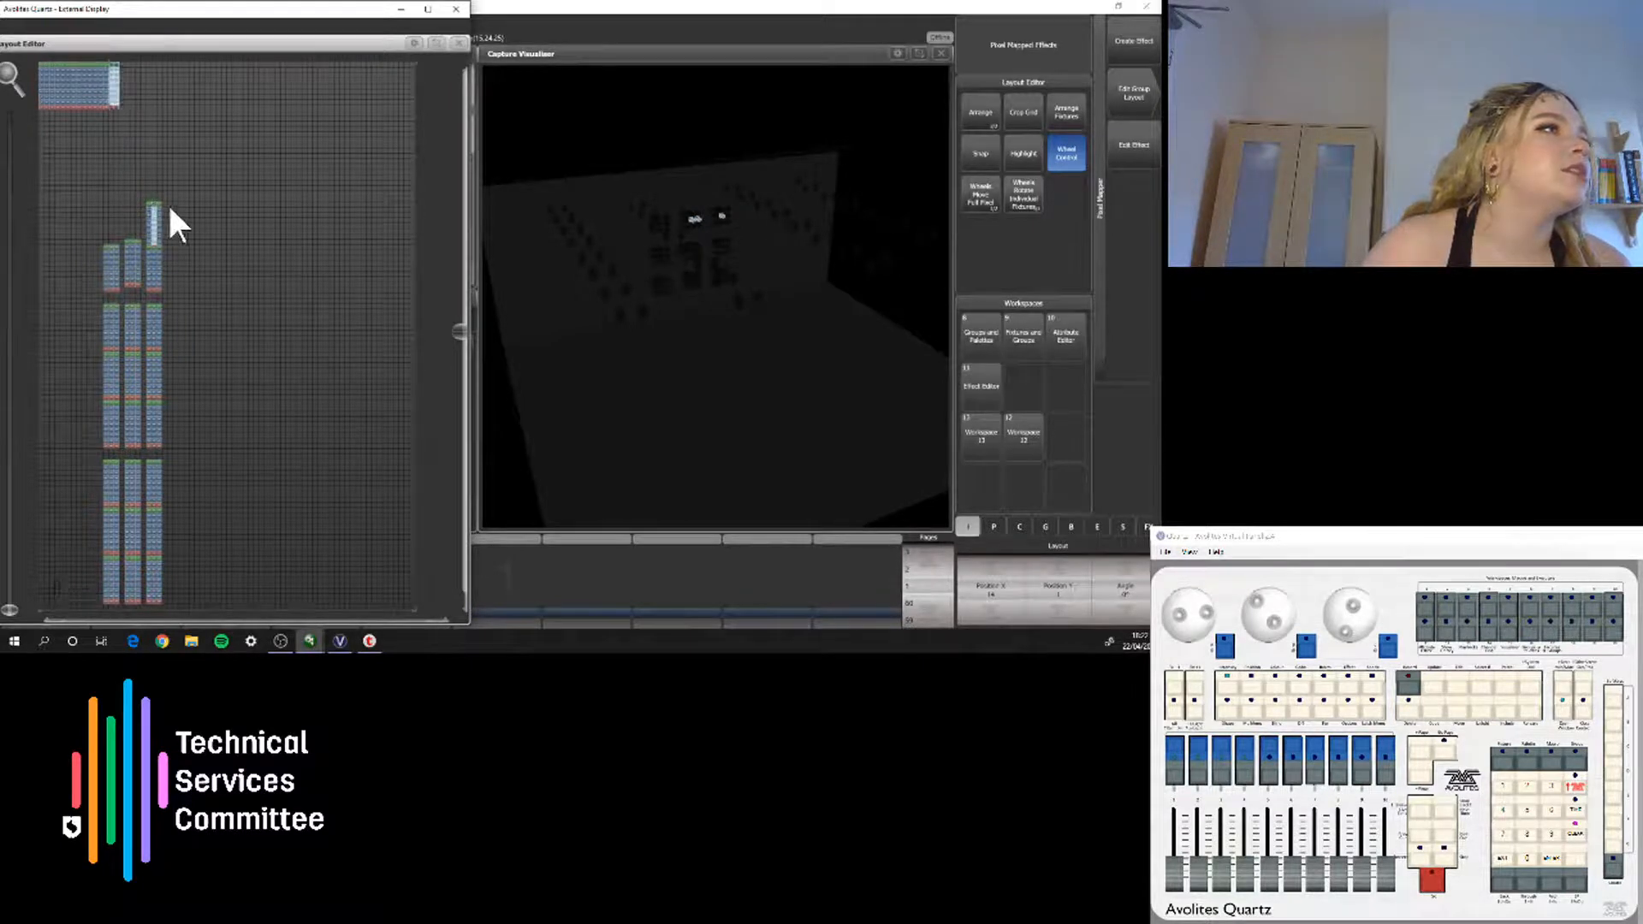
{"action": "left_click", "coordinate": [130, 101]}
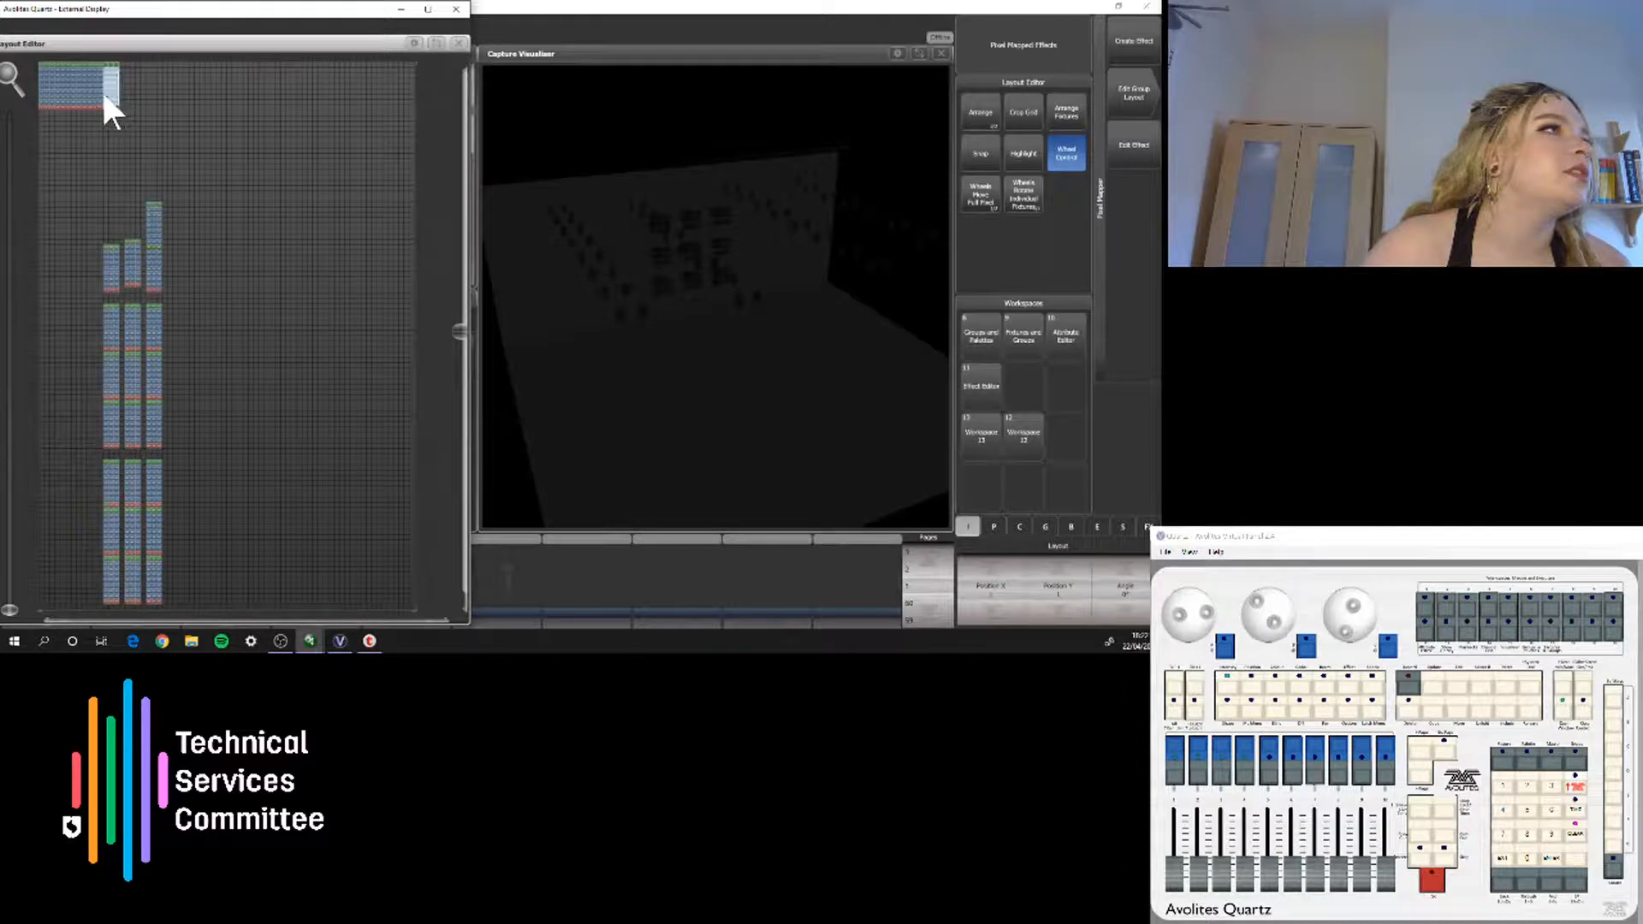
{"action": "left_click_drag", "start_coordinate": [104, 95], "coordinate": [156, 182]}
Complete the third level by moving the remaining fixture columns onto the right, middle and left upper stacks
{"action": "left_click", "coordinate": [72, 92]}
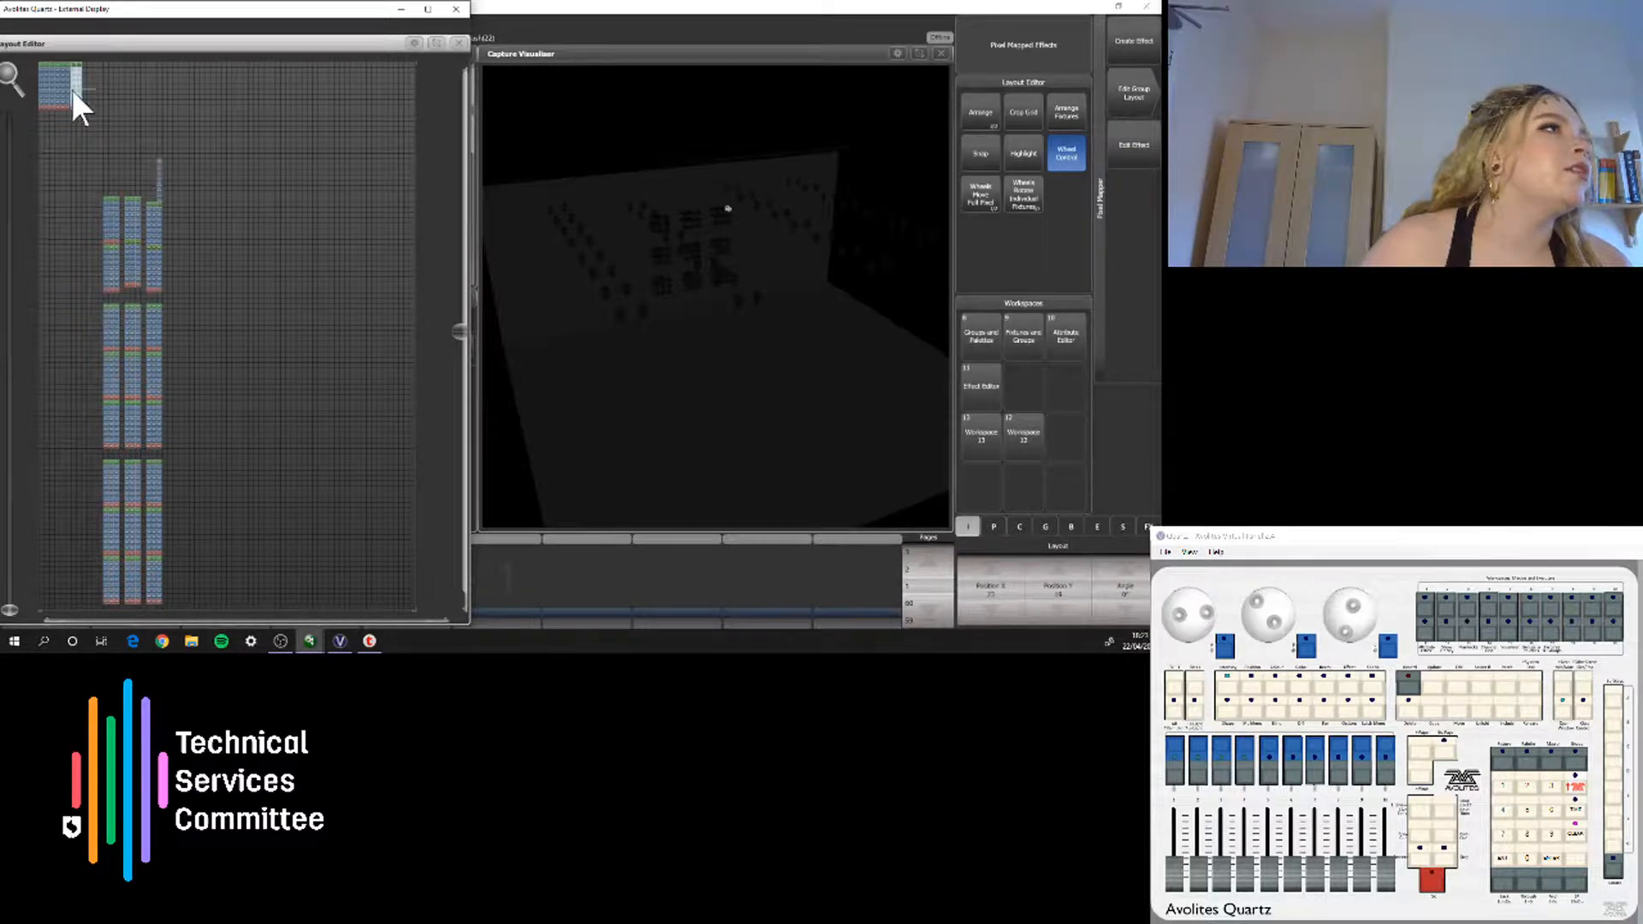
{"action": "left_click_drag", "start_coordinate": [72, 85], "coordinate": [150, 182]}
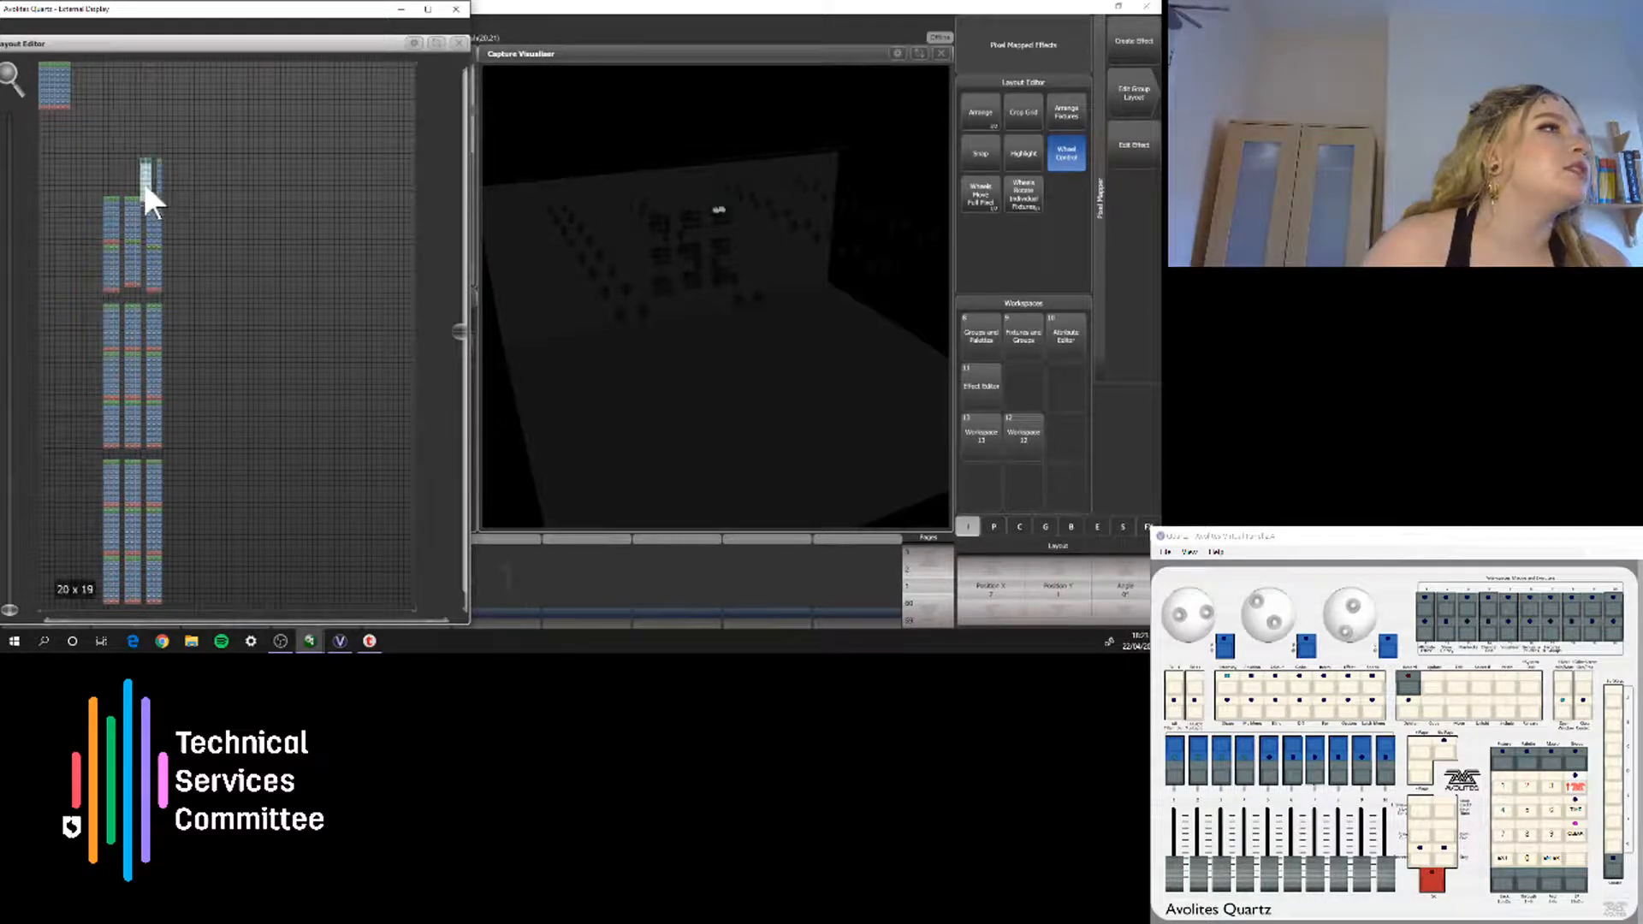
{"action": "left_click", "coordinate": [54, 94]}
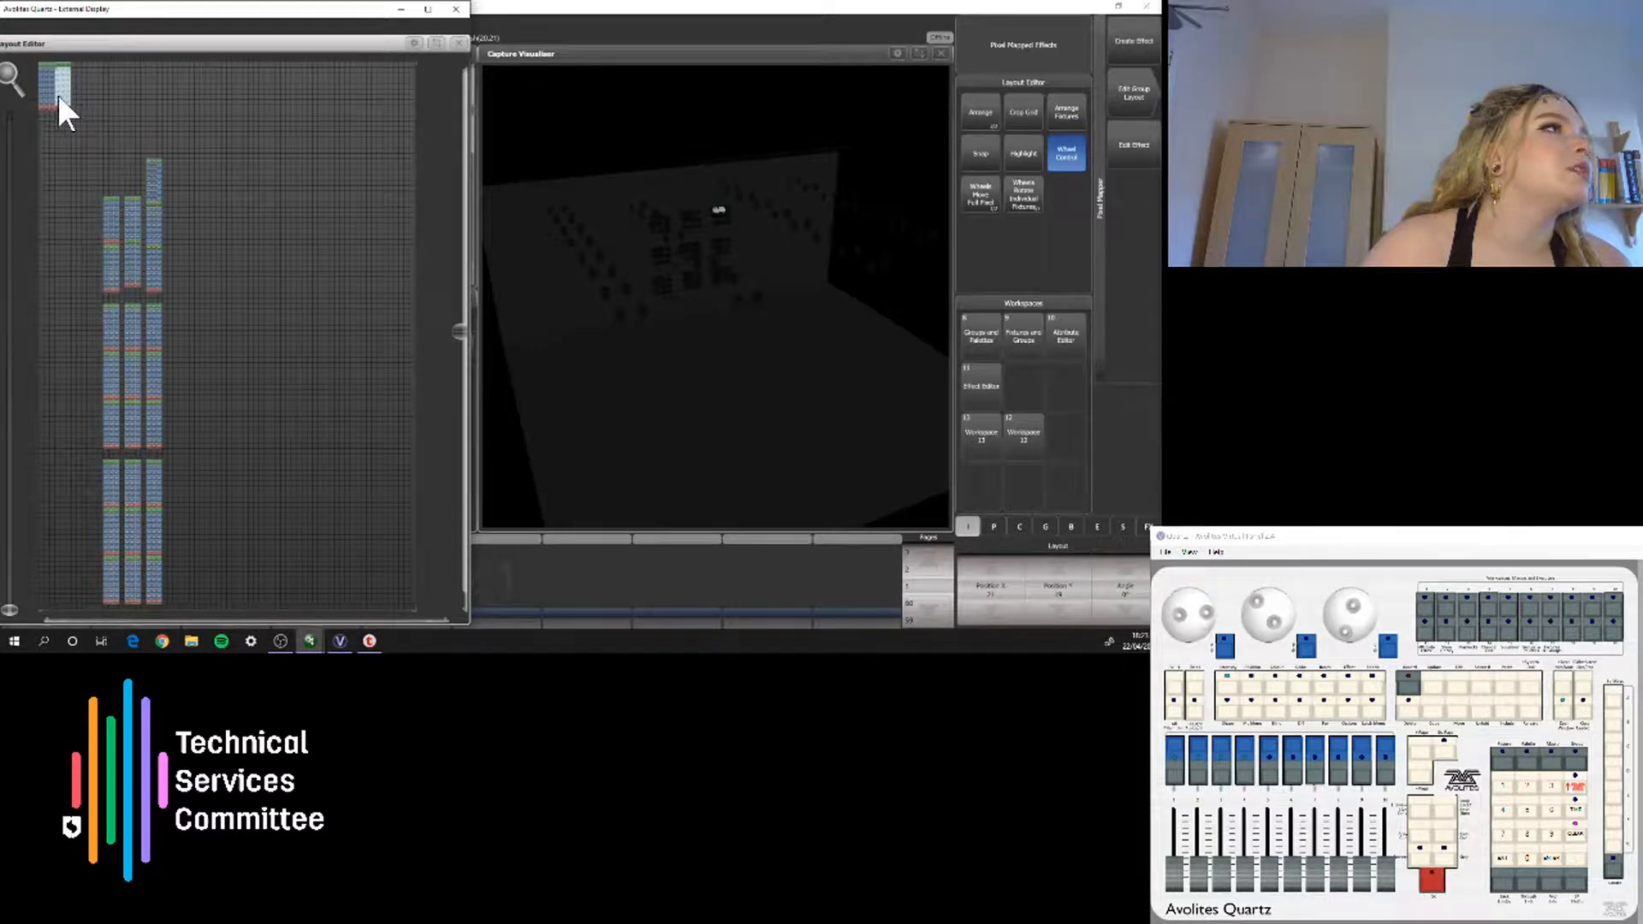
{"action": "left_click_drag", "start_coordinate": [58, 94], "coordinate": [134, 196]}
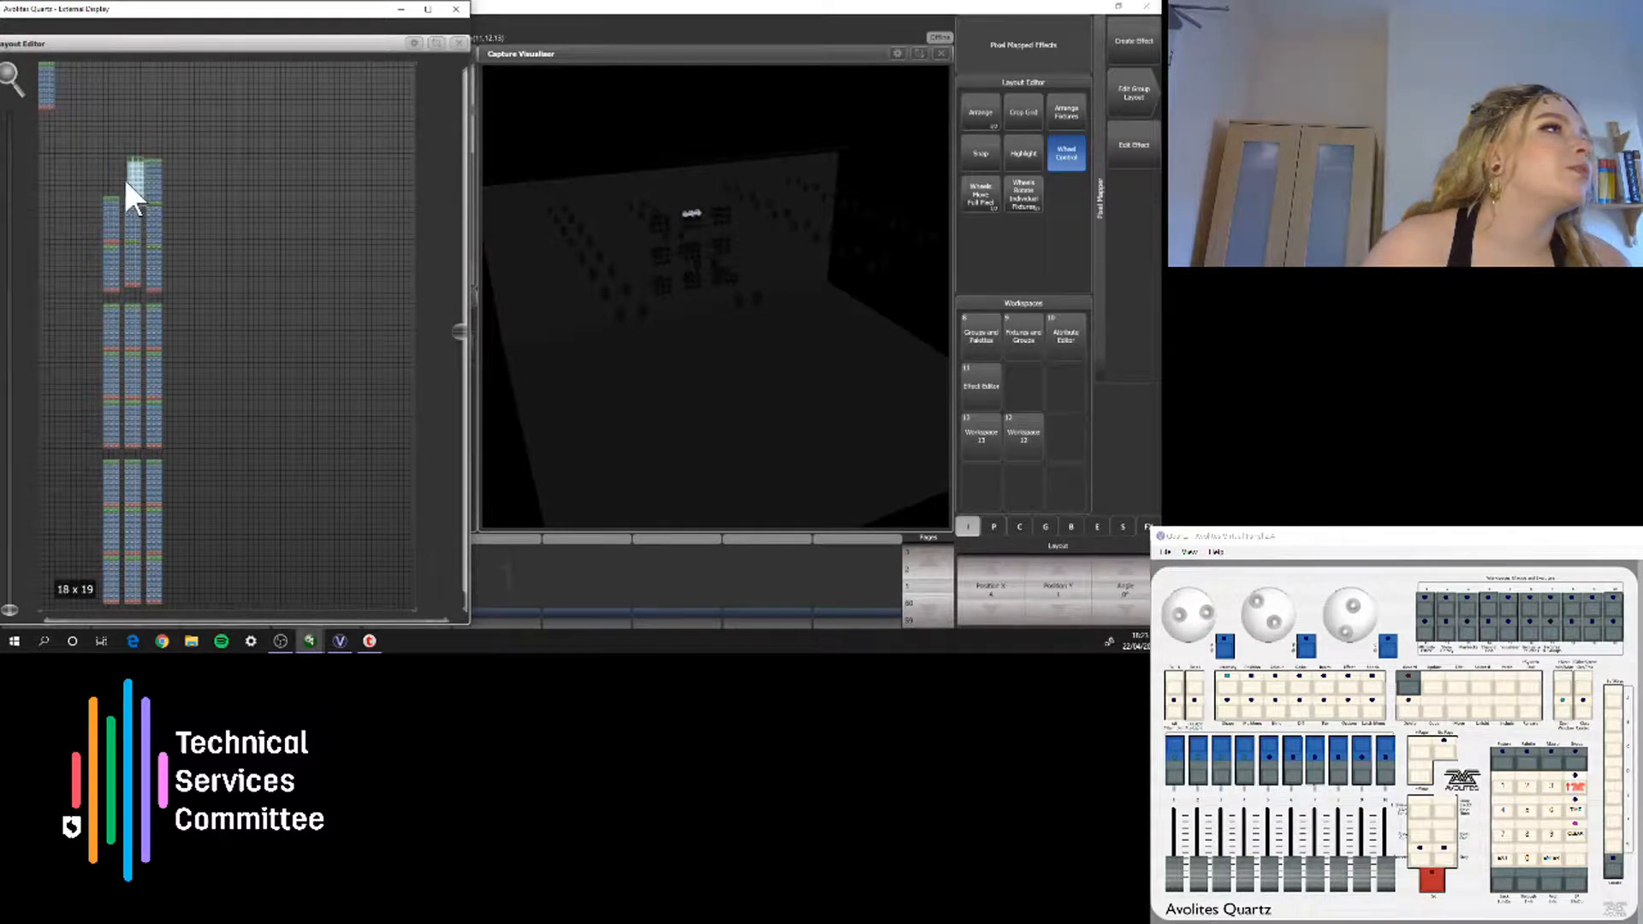
{"action": "left_click", "coordinate": [40, 100]}
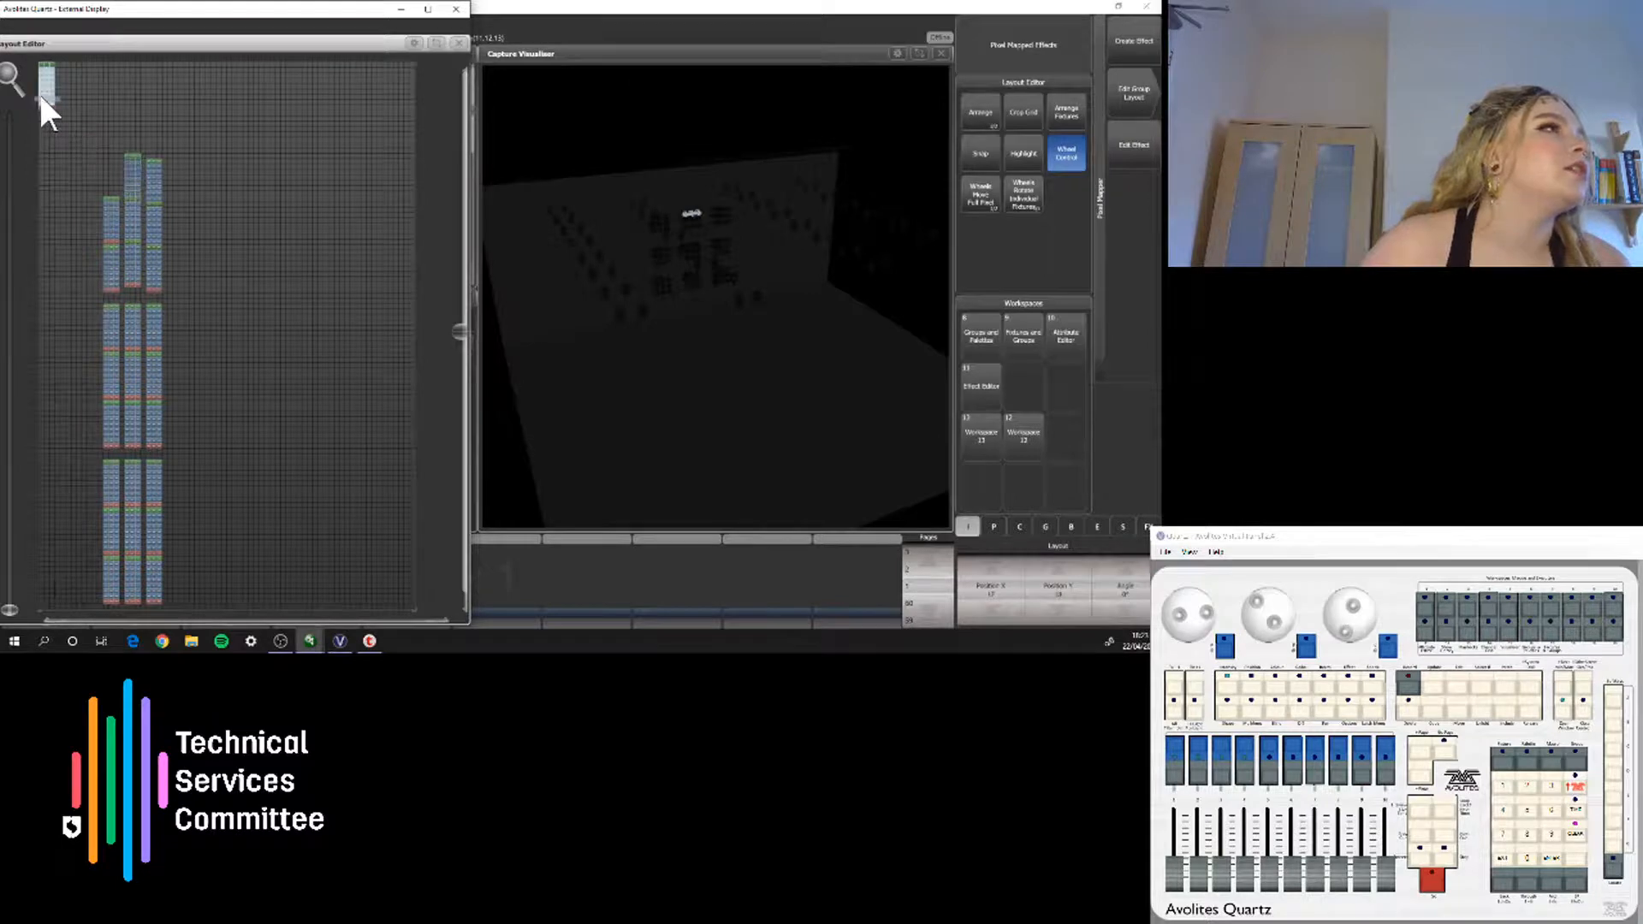
{"action": "left_click_drag", "start_coordinate": [47, 105], "coordinate": [106, 179]}
Crop the layout grid to the placed blocks and bring the Layout Editor back into view
{"action": "left_click", "coordinate": [1018, 110]}
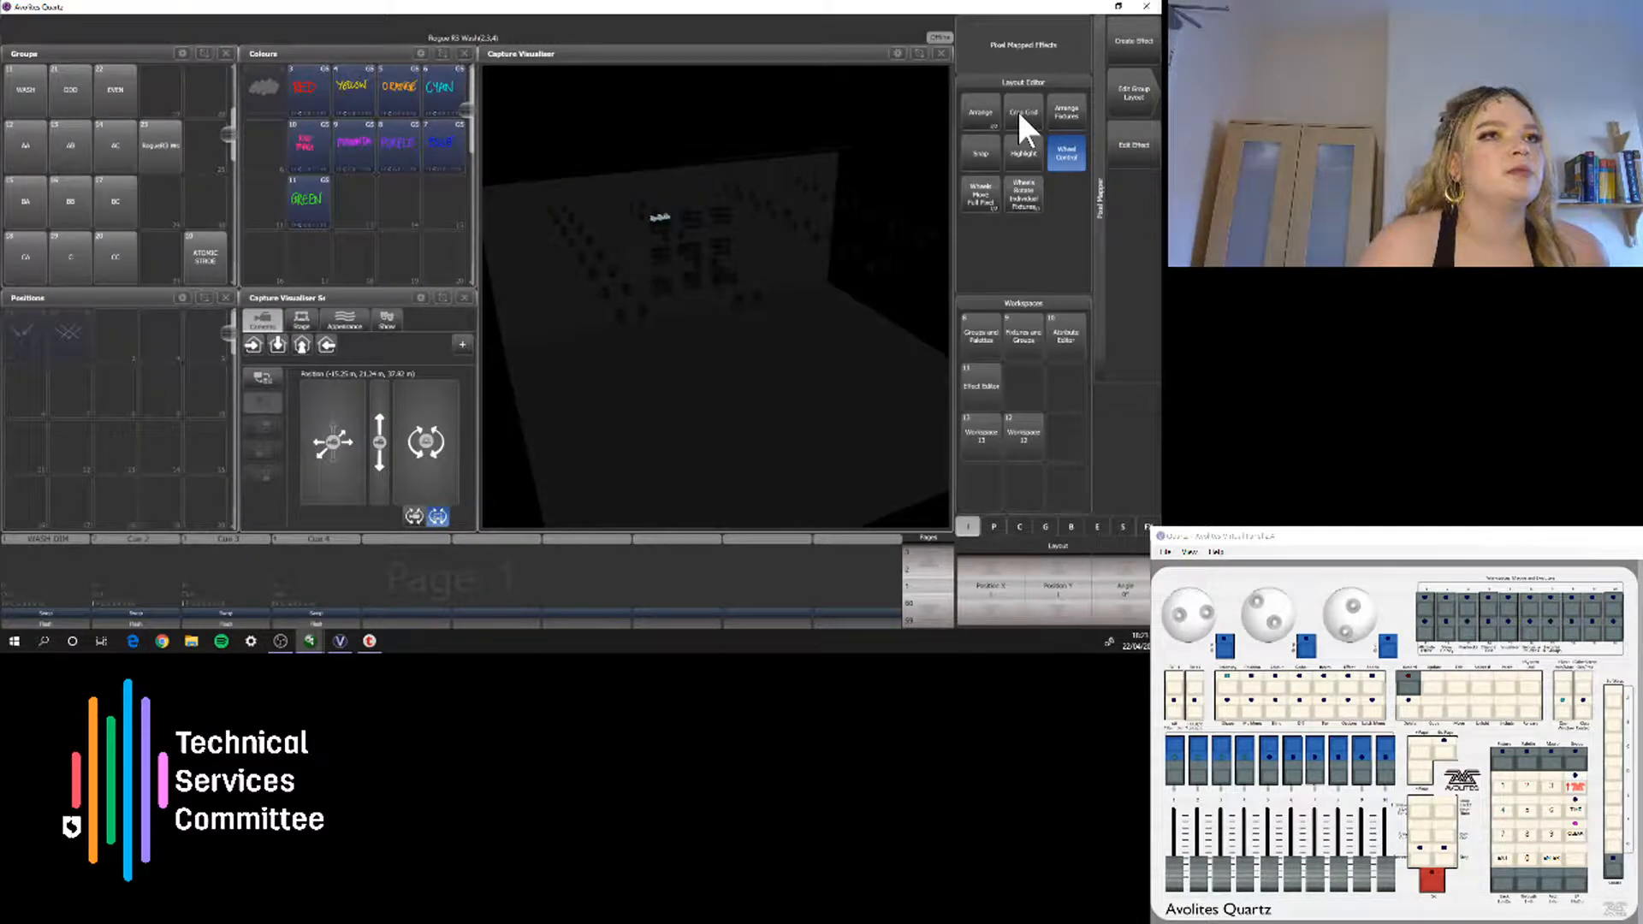
{"action": "mouse_move", "coordinate": [307, 639]}
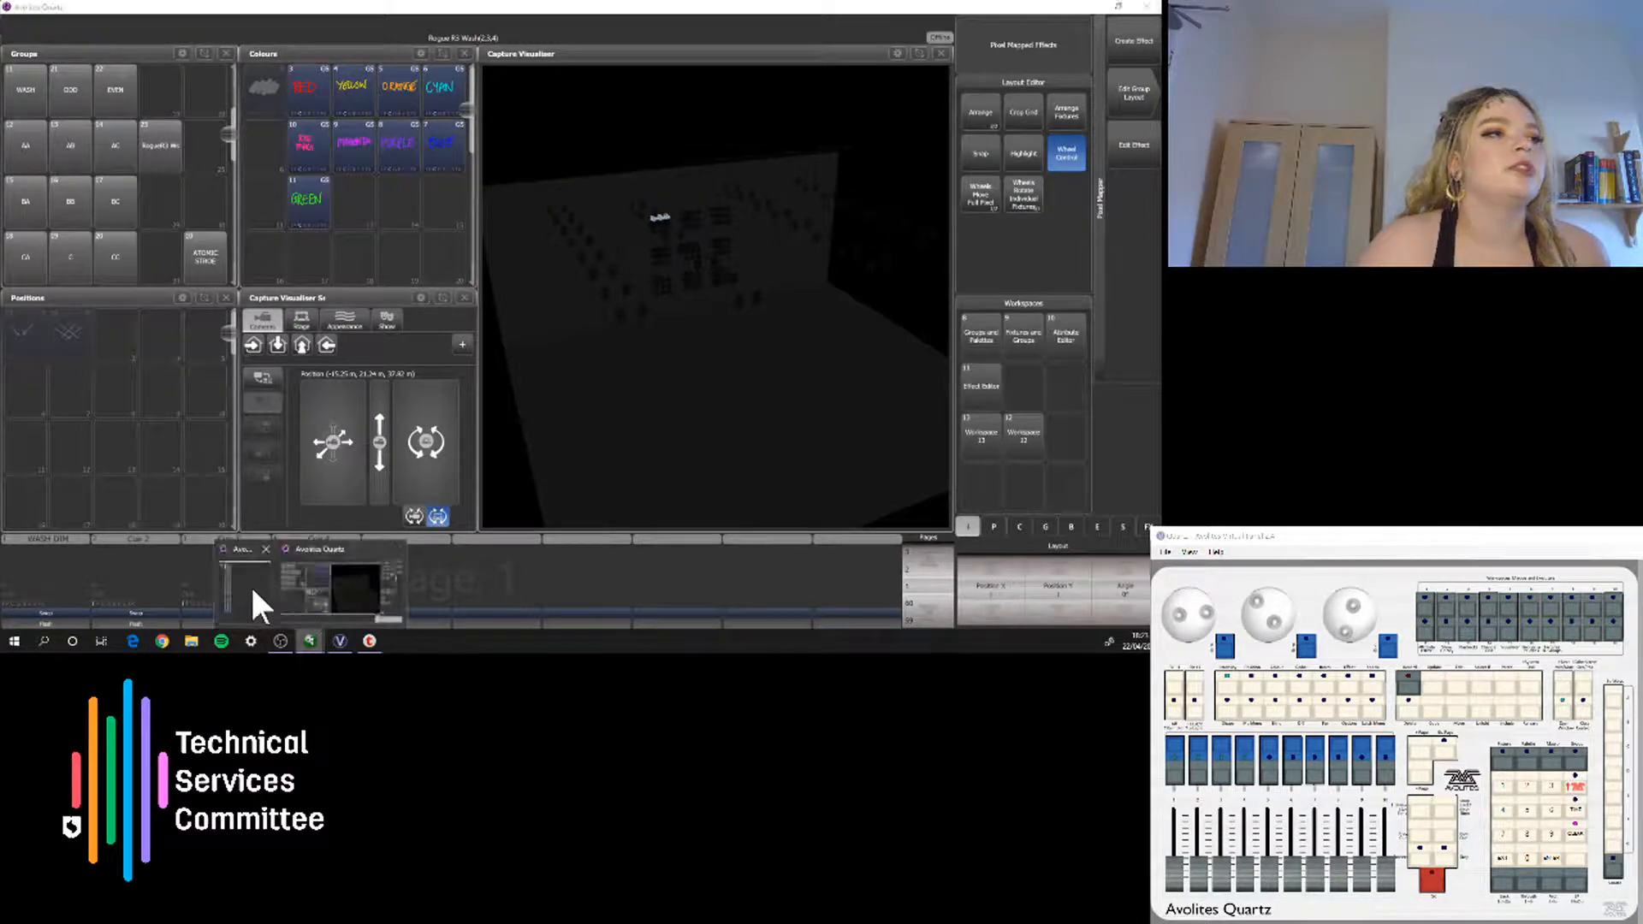
{"action": "left_click", "coordinate": [256, 578]}
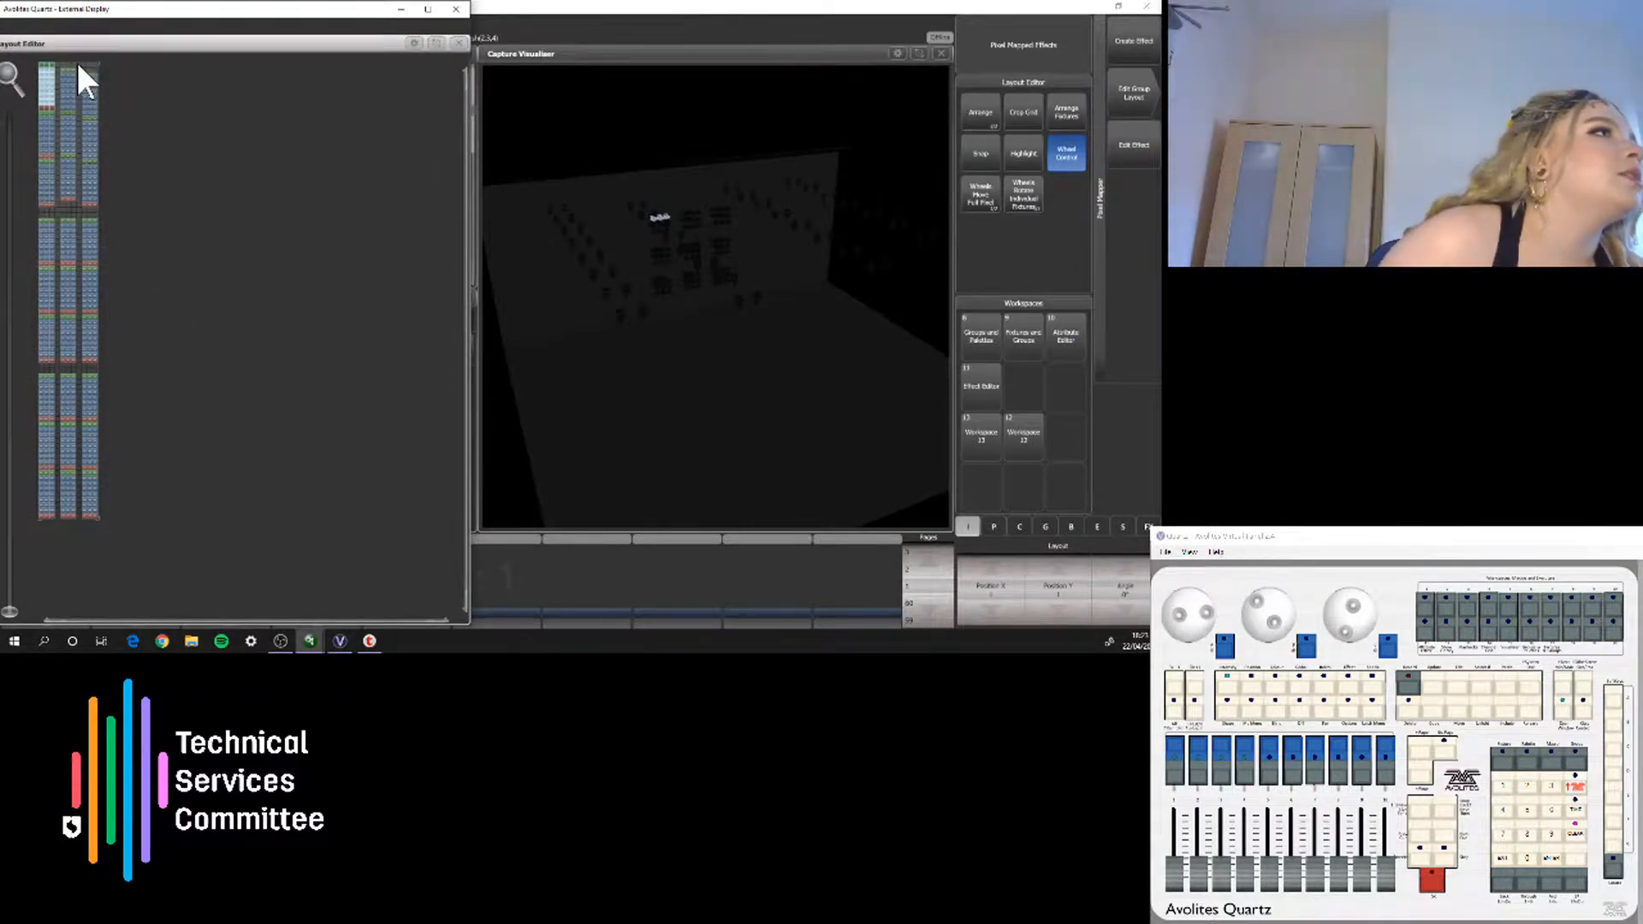
Nudge the upper blocks in the middle and right stacks so their rows line up with the left stack
{"action": "mouse_move", "coordinate": [71, 62]}
{"action": "left_mouse_down"}
{"action": "mouse_move", "coordinate": [71, 203]}
{"action": "mouse_move", "coordinate": [60, 72]}
{"action": "mouse_move", "coordinate": [61, 95]}
{"action": "mouse_move", "coordinate": [71, 85]}
{"action": "mouse_move", "coordinate": [54, 109]}
{"action": "mouse_move", "coordinate": [70, 125]}
{"action": "left_mouse_up"}
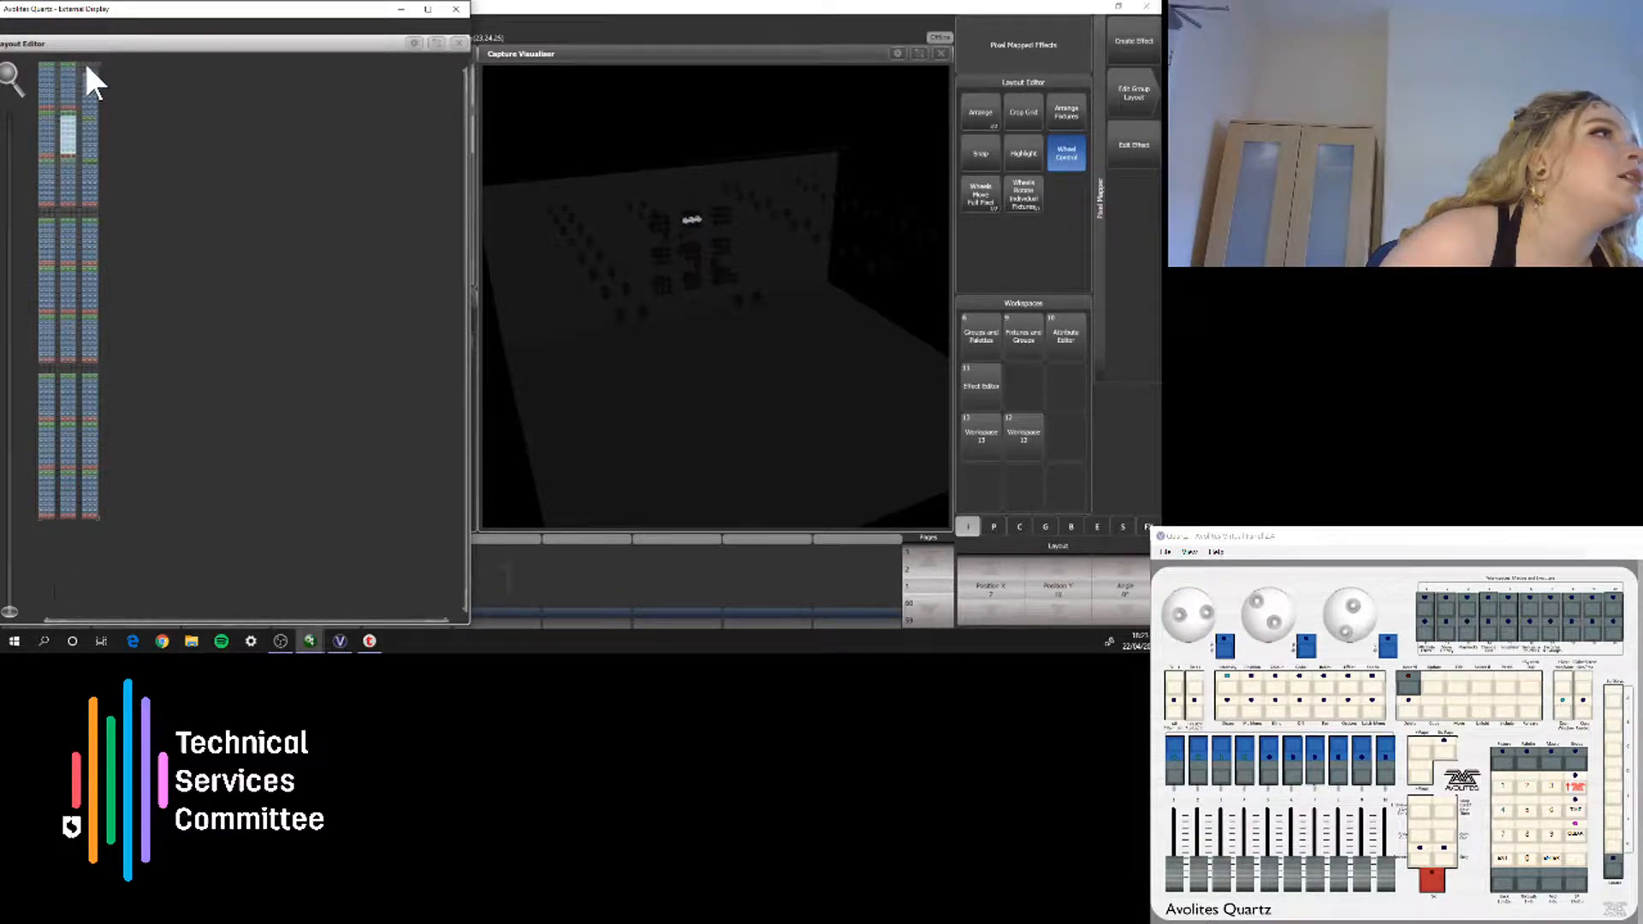
{"action": "left_click", "coordinate": [82, 71]}
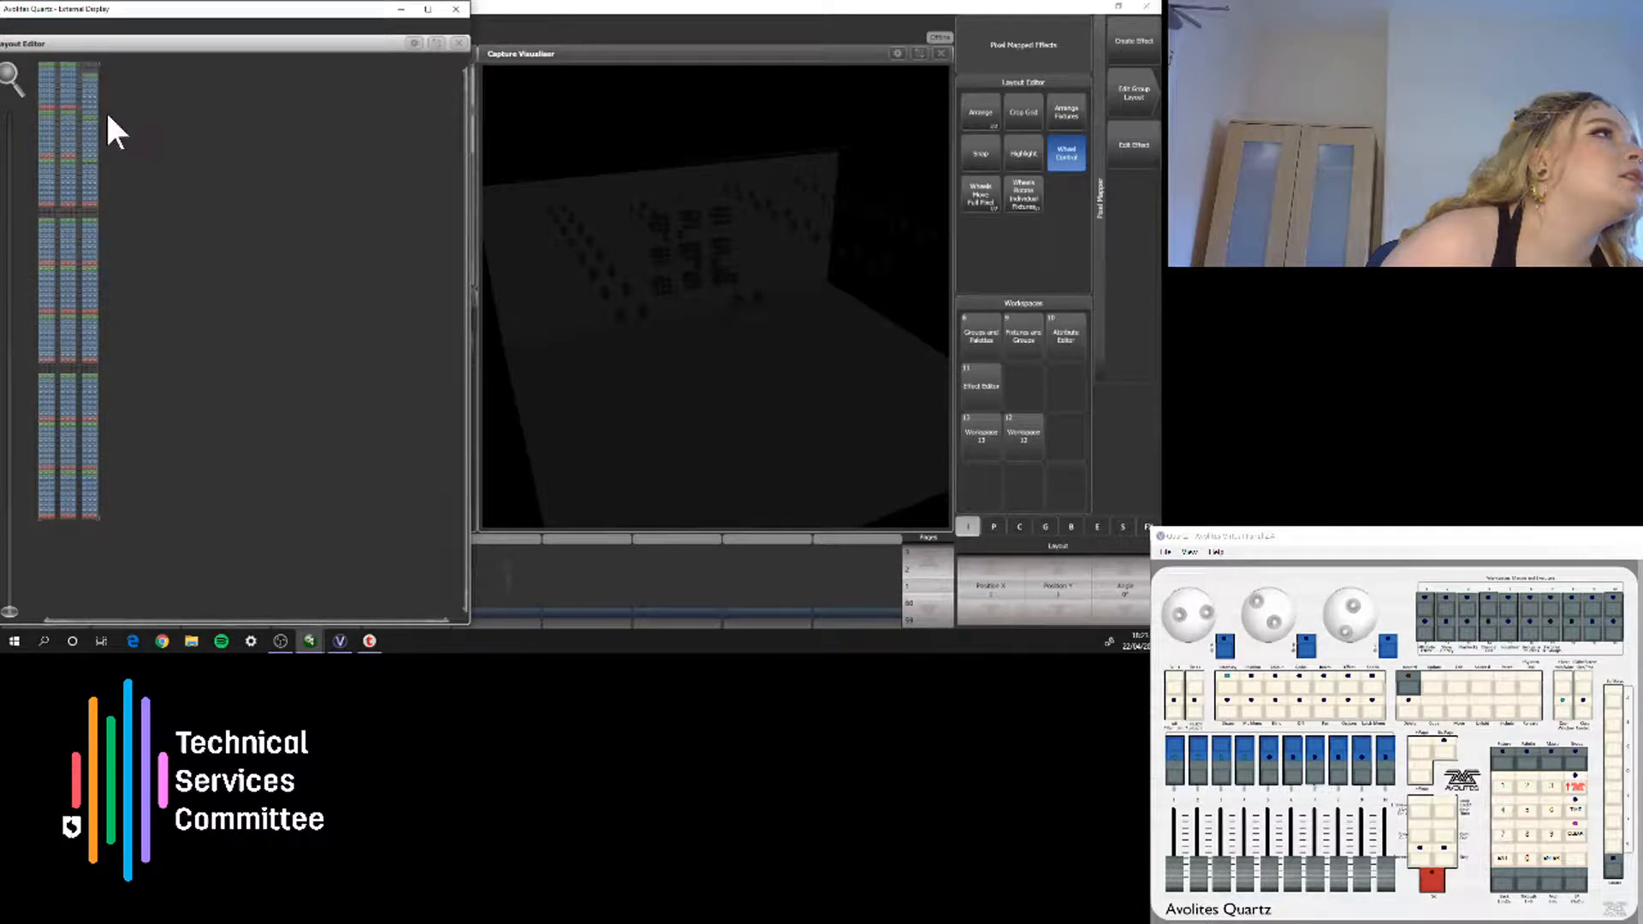
{"action": "left_click_drag", "start_coordinate": [92, 100], "coordinate": [88, 93]}
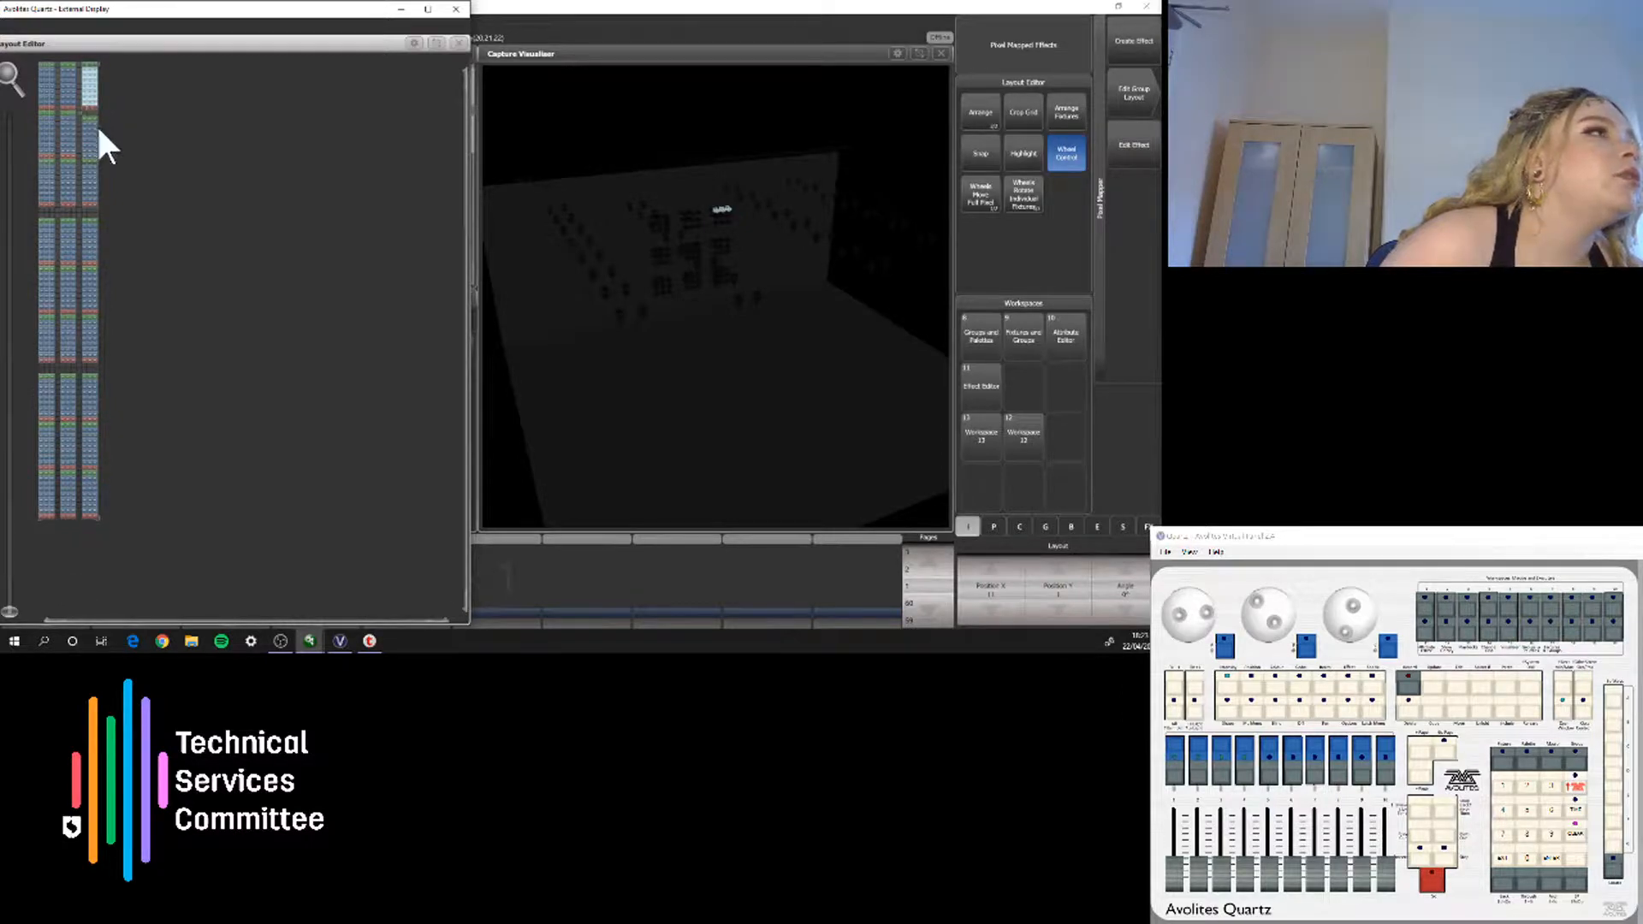
{"action": "left_click", "coordinate": [86, 124]}
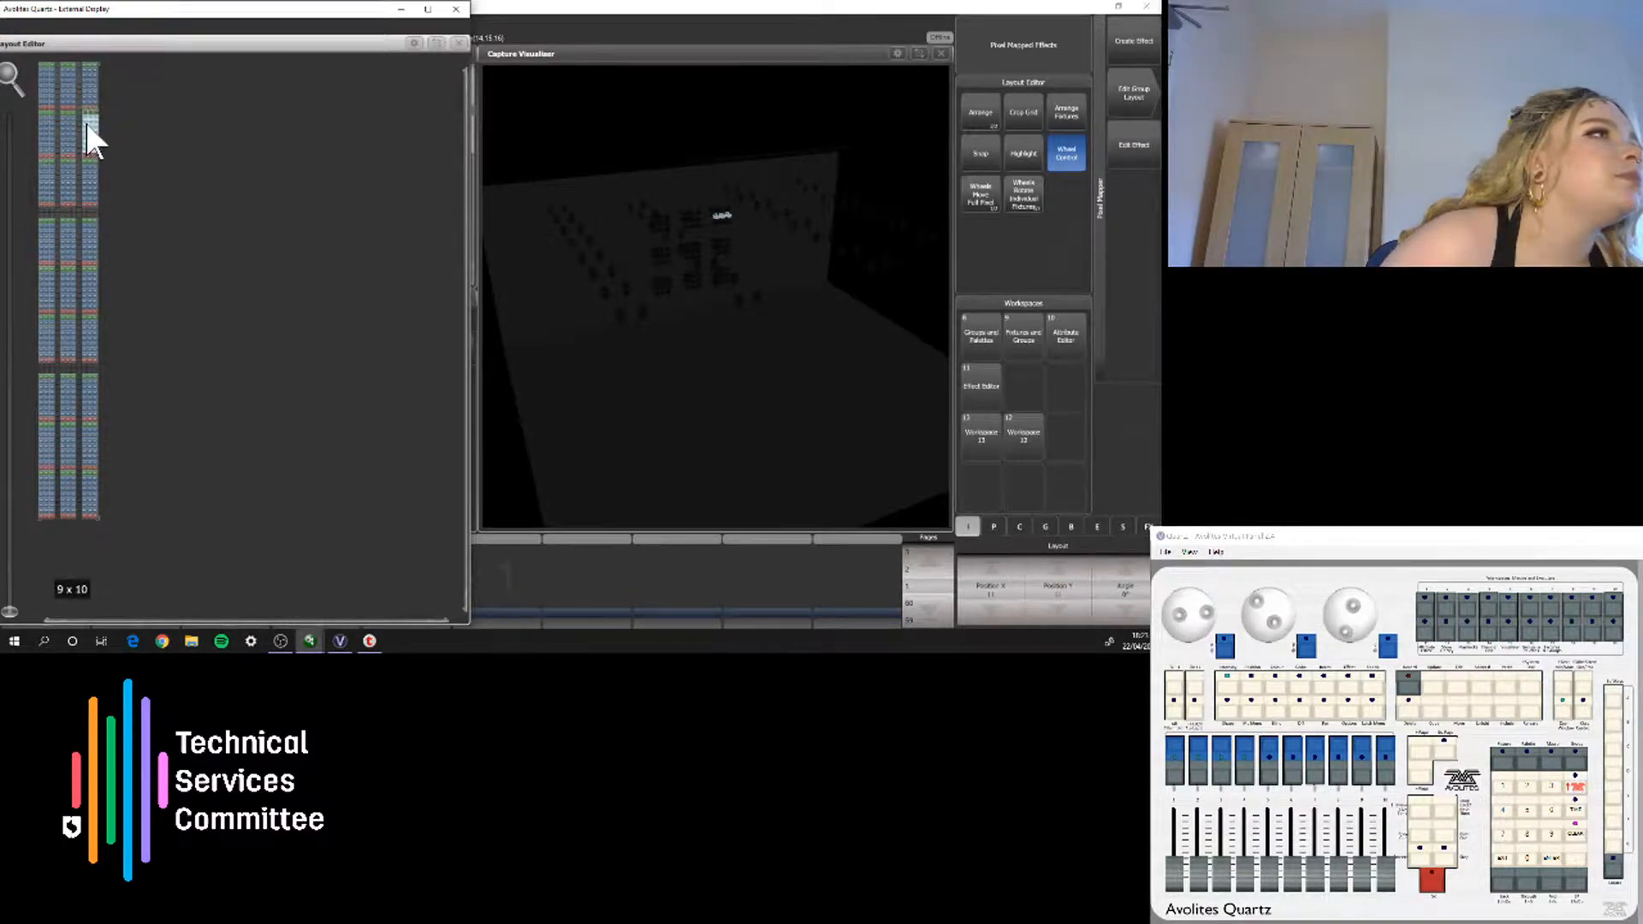
Select across all the placed blocks, close the Layout Editor and return to the main console window
{"action": "left_click", "coordinate": [150, 240]}
{"action": "left_click_drag", "start_coordinate": [138, 525], "coordinate": [44, 89]}
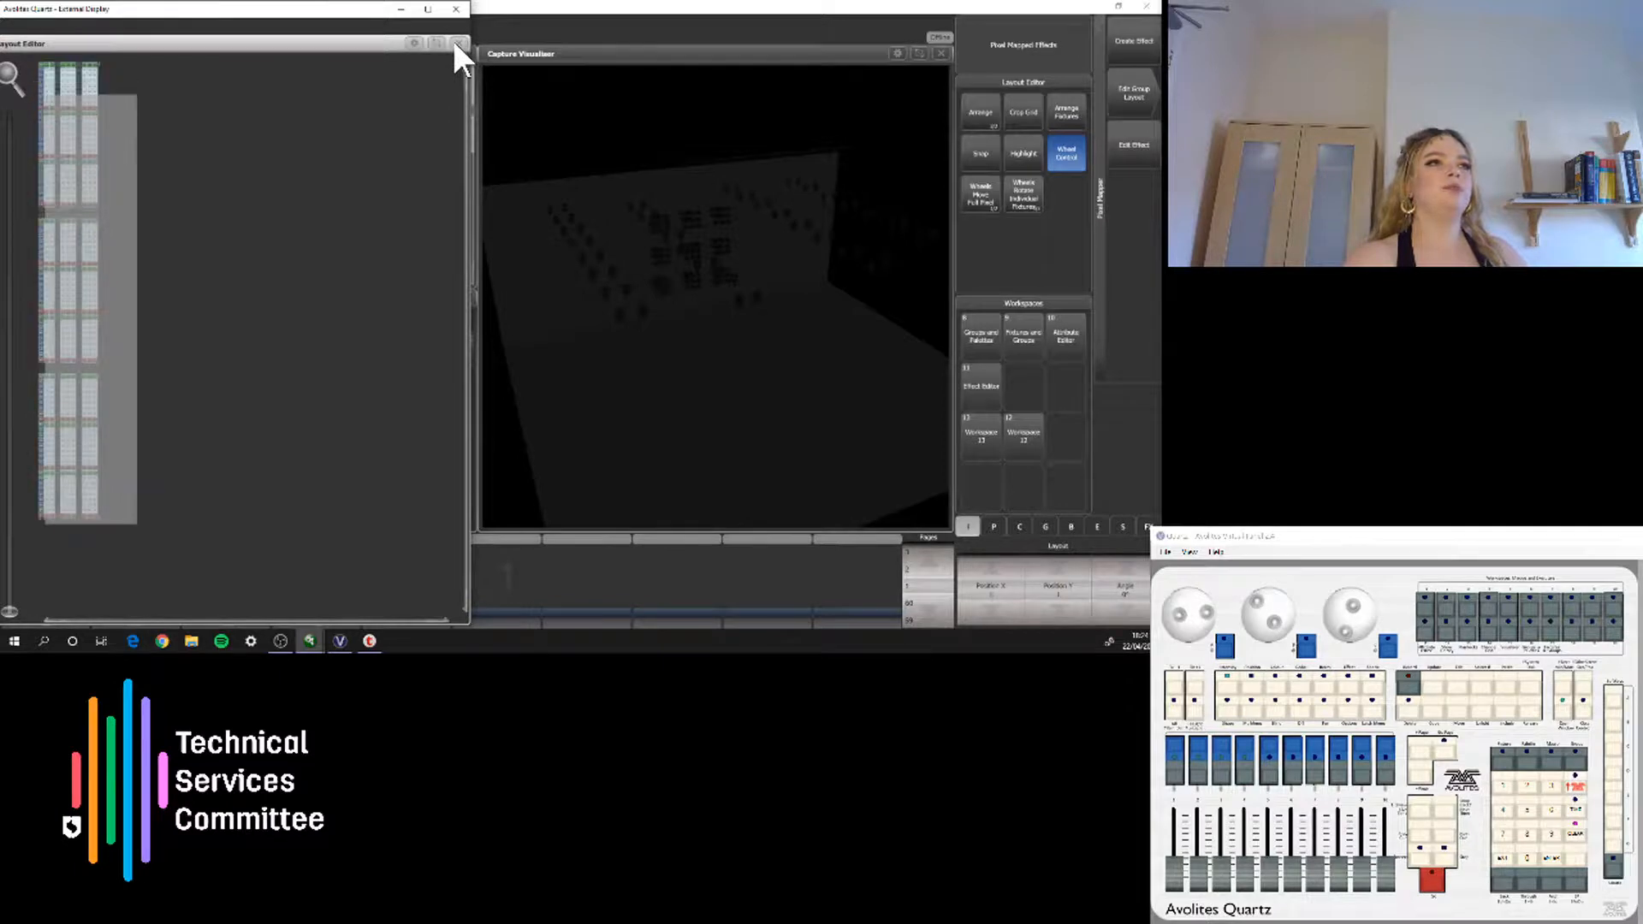
{"action": "left_click", "coordinate": [307, 224]}
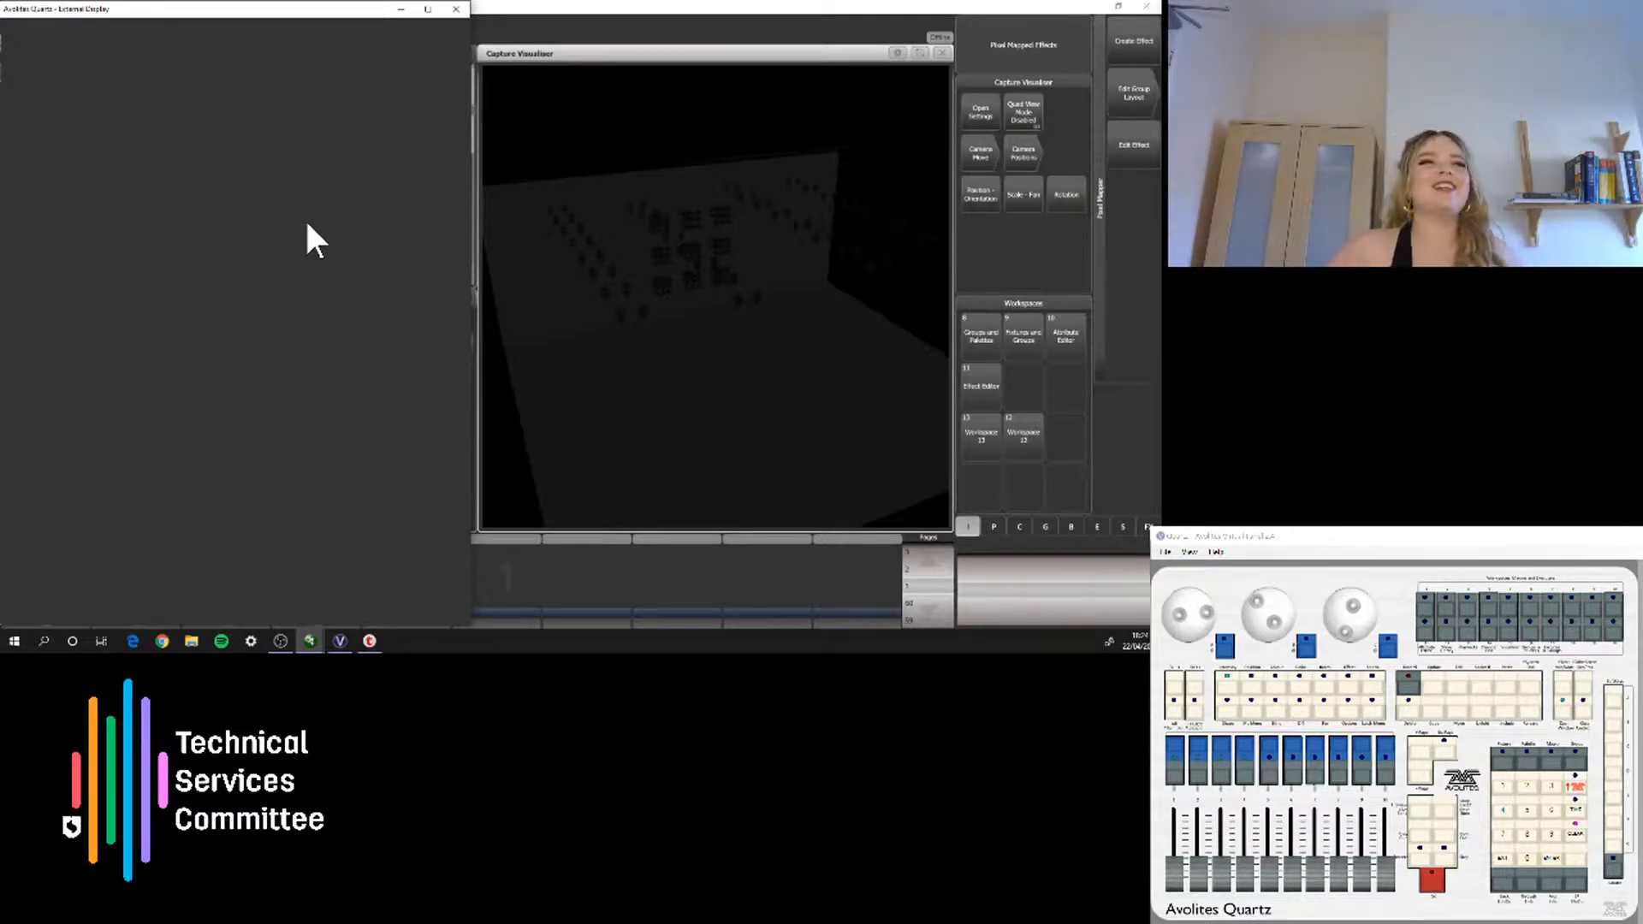
{"action": "left_click", "coordinate": [508, 11]}
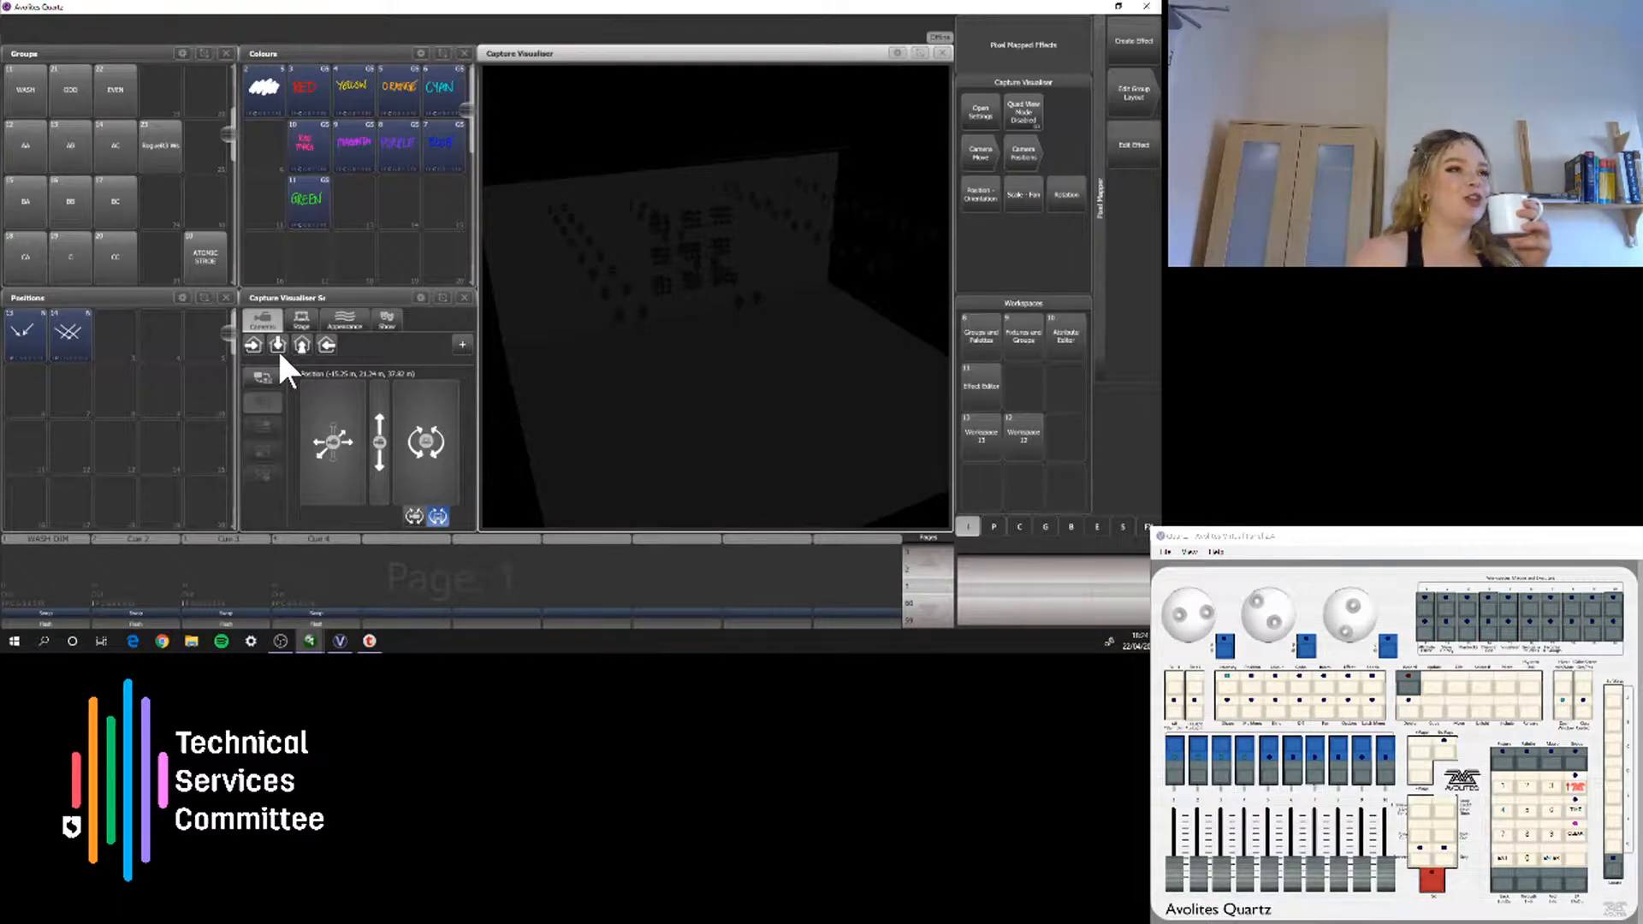
Select the WASH group and create a Dimmer Spread shape on it with the Shape Generator
{"action": "left_click", "coordinate": [30, 79]}
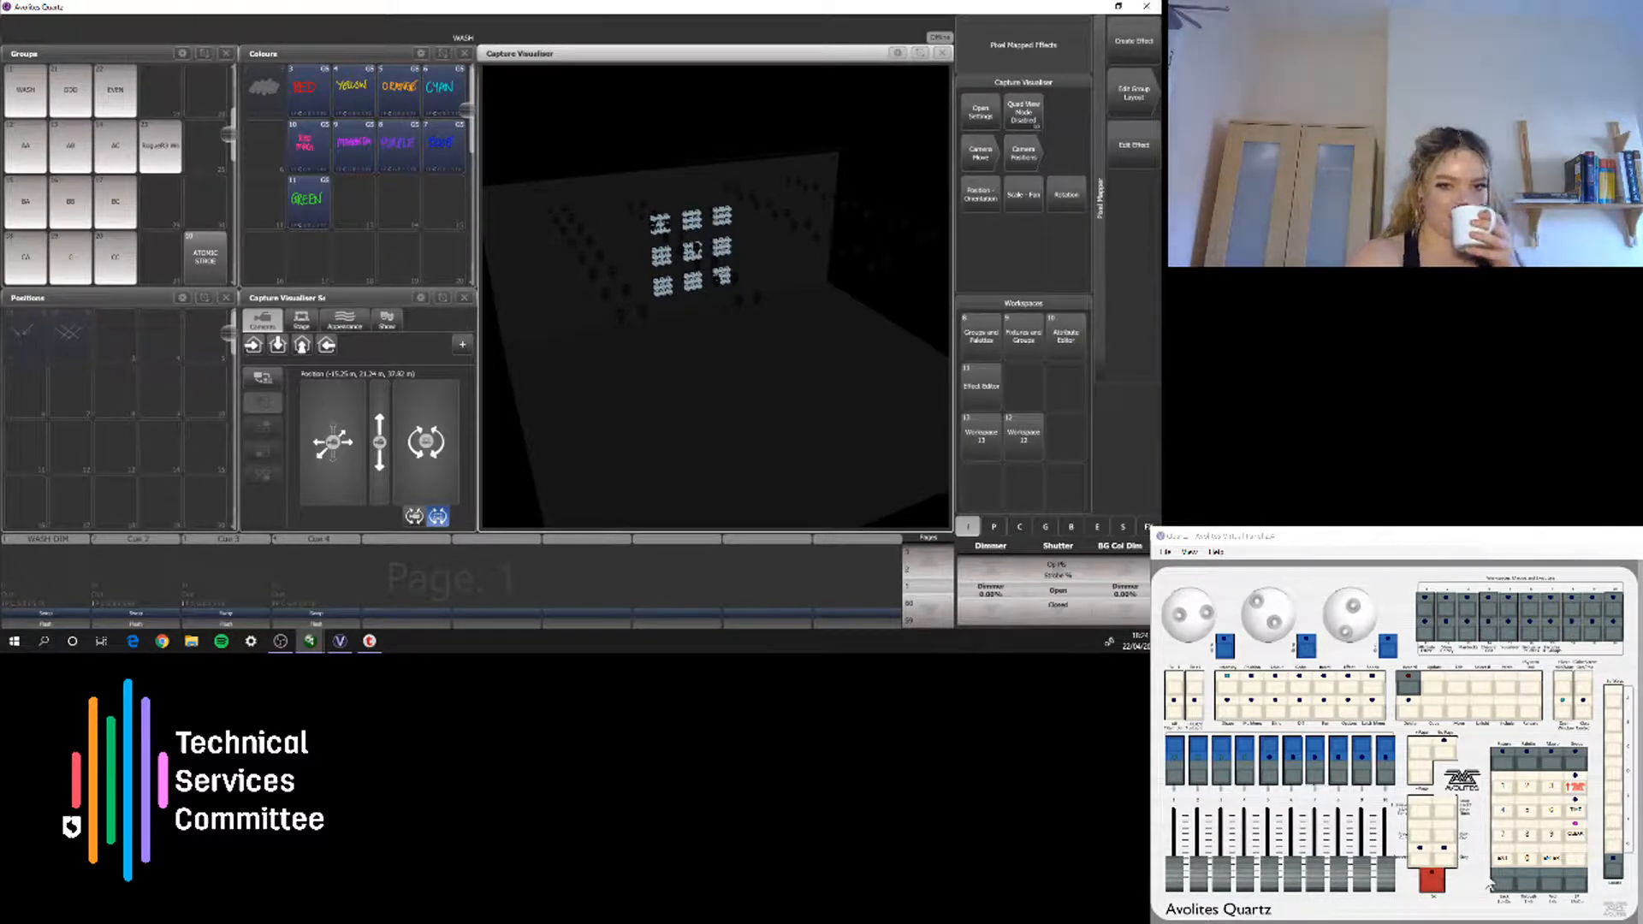
{"action": "left_click", "coordinate": [1499, 864]}
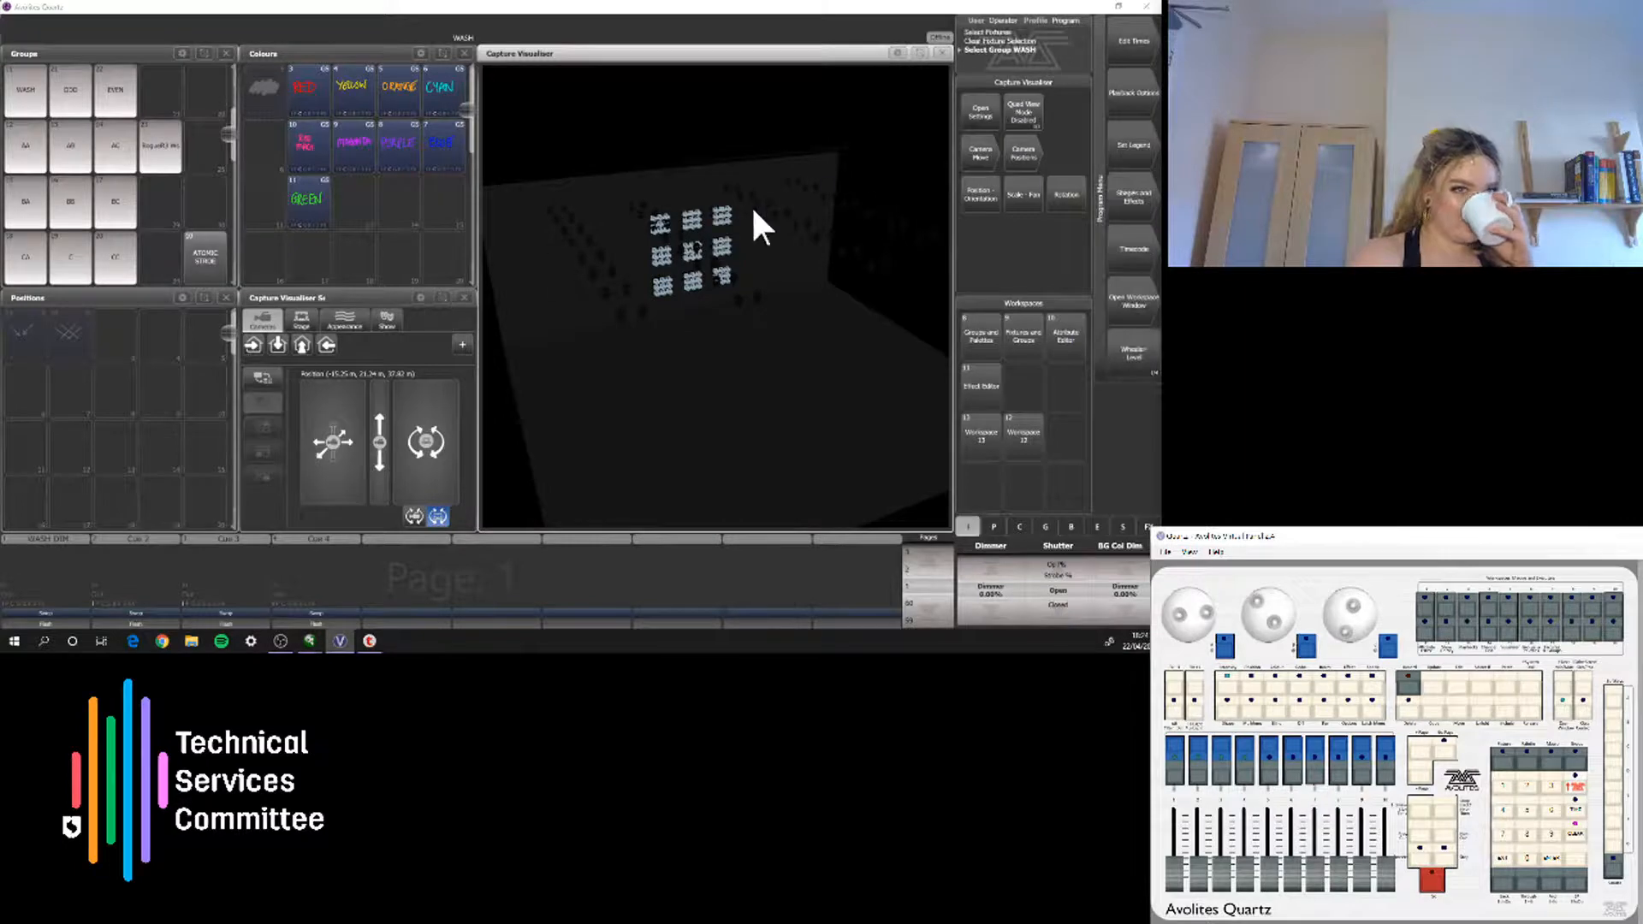
{"action": "left_click", "coordinate": [1135, 197]}
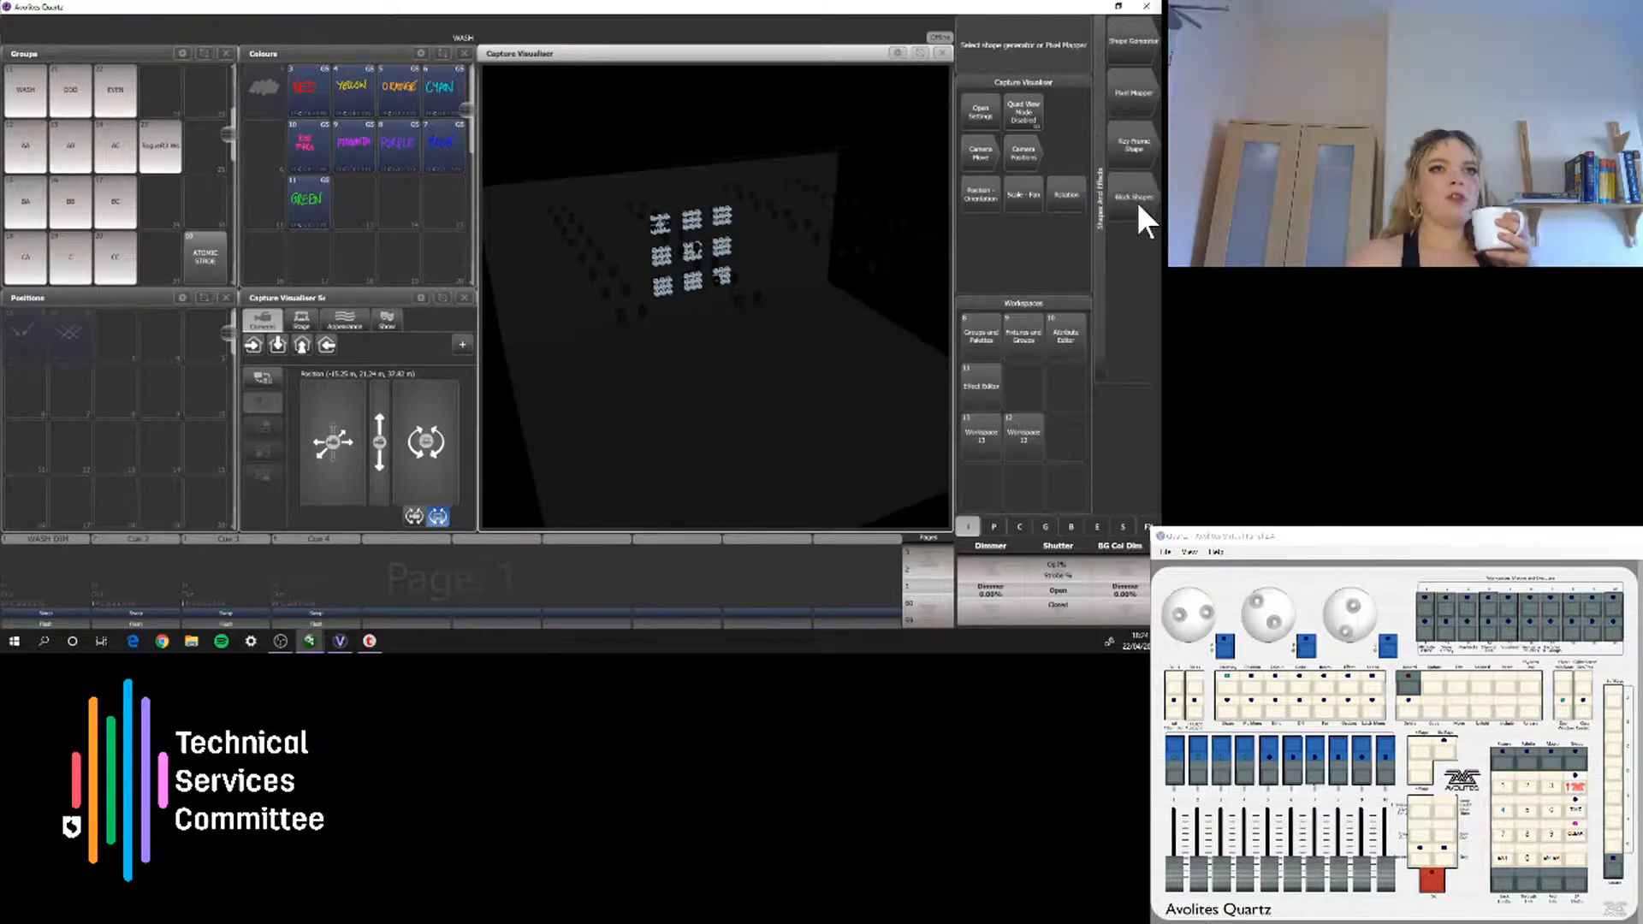
{"action": "left_click", "coordinate": [1132, 51]}
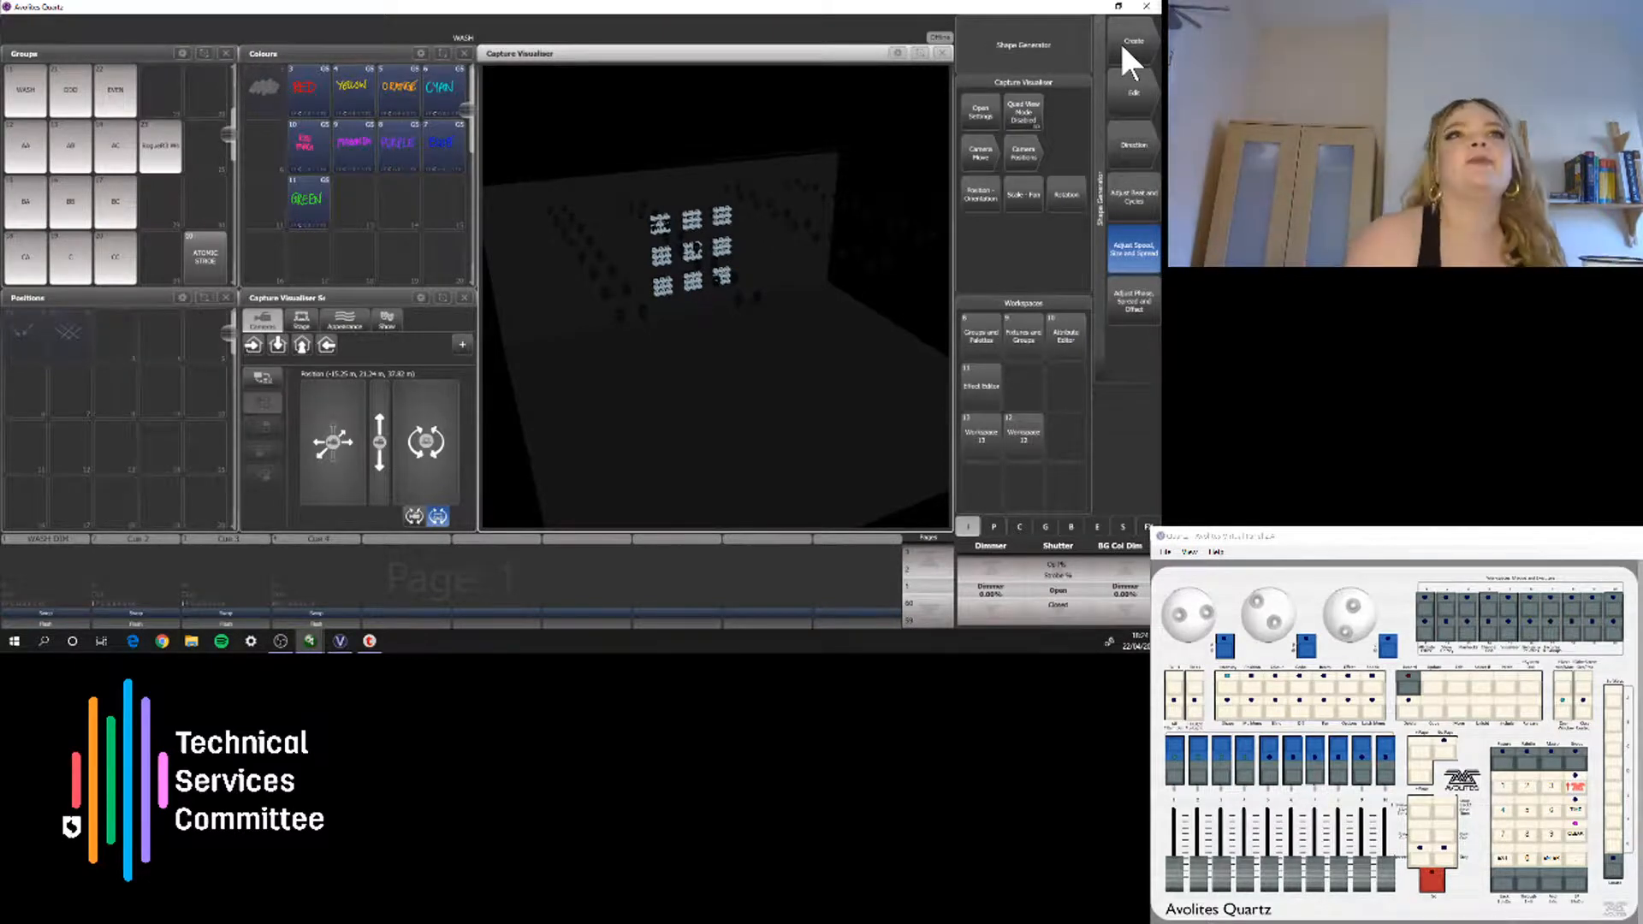
{"action": "left_click", "coordinate": [1126, 53]}
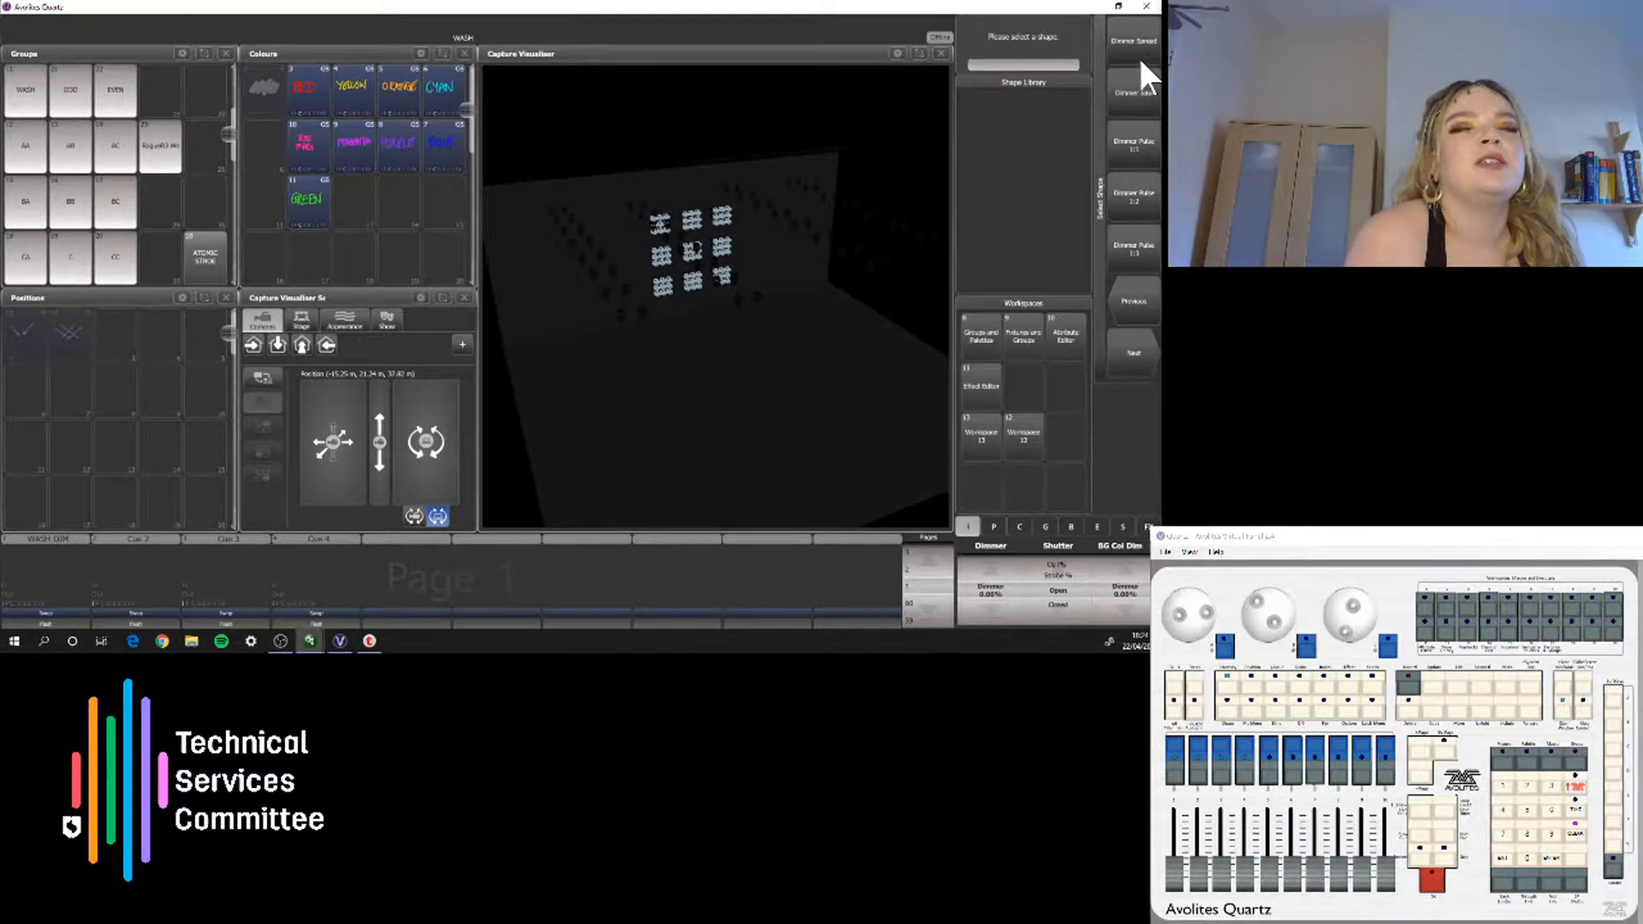
{"action": "left_click", "coordinate": [1137, 49]}
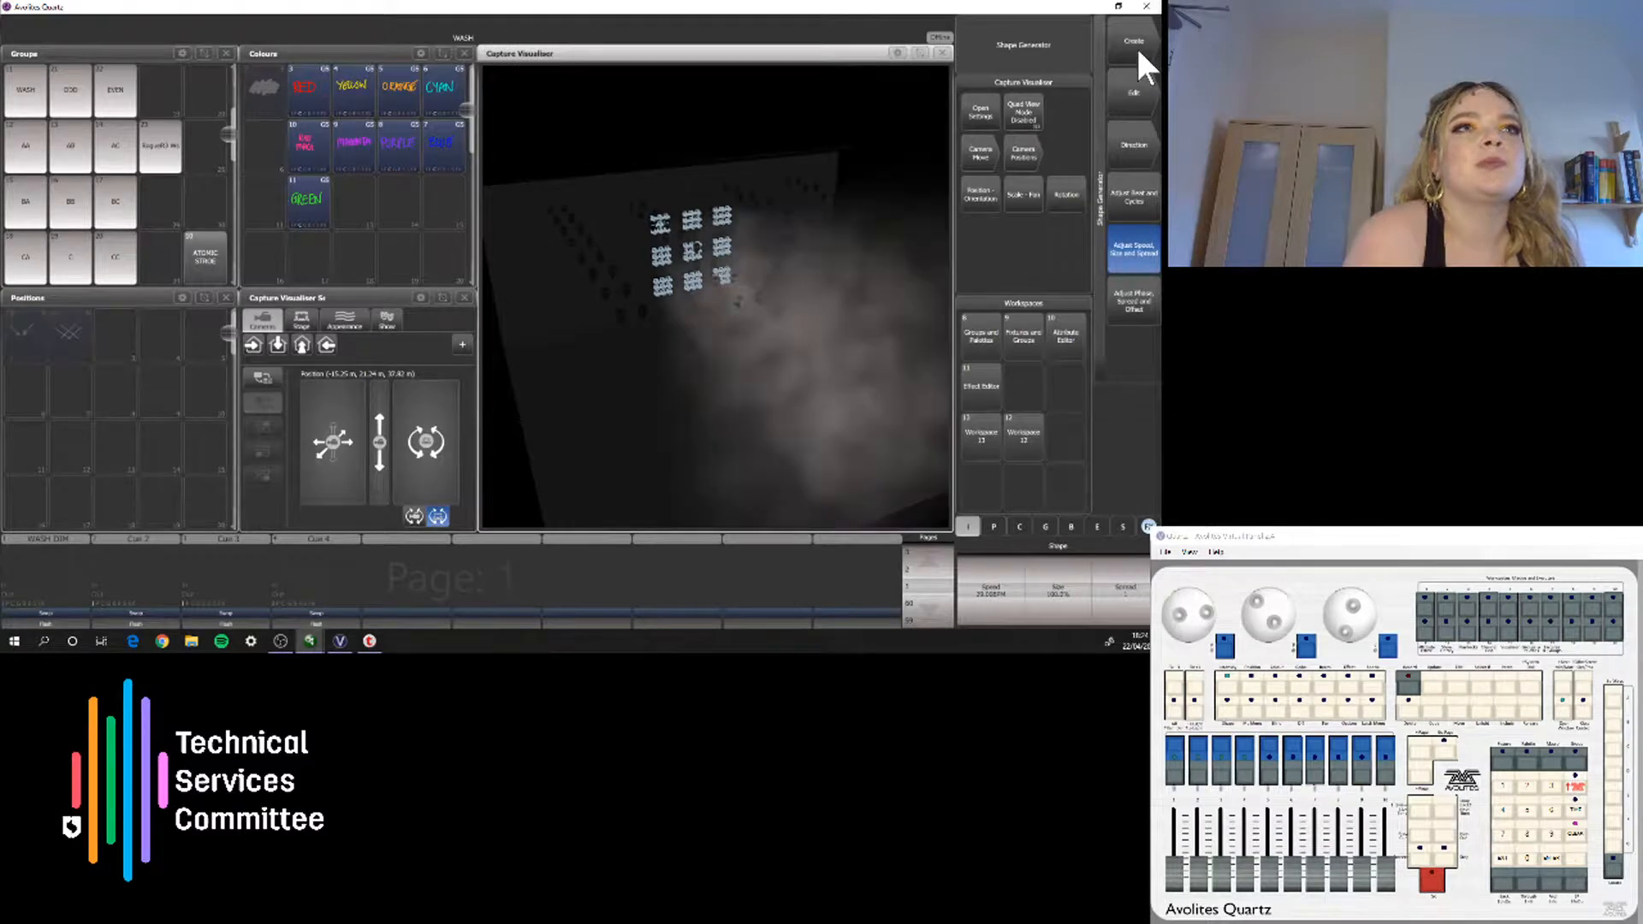
Set the shape's direction to the four-way diagonal cross and adjust its spread, size and speed
{"action": "left_click", "coordinate": [1134, 142]}
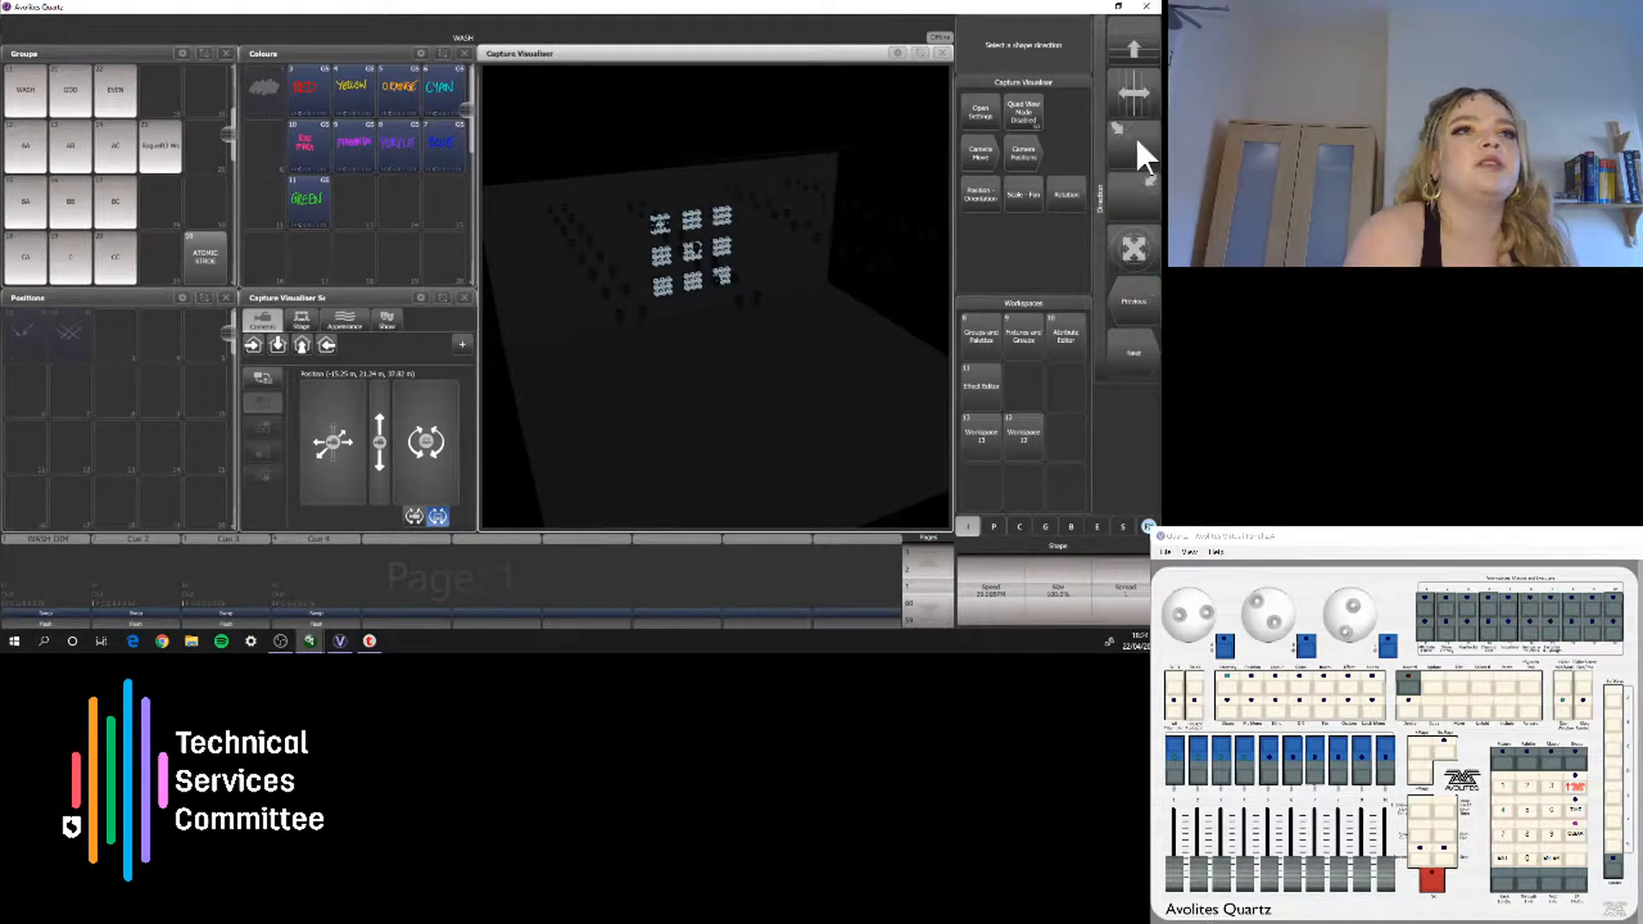
{"action": "left_click", "coordinate": [1133, 250]}
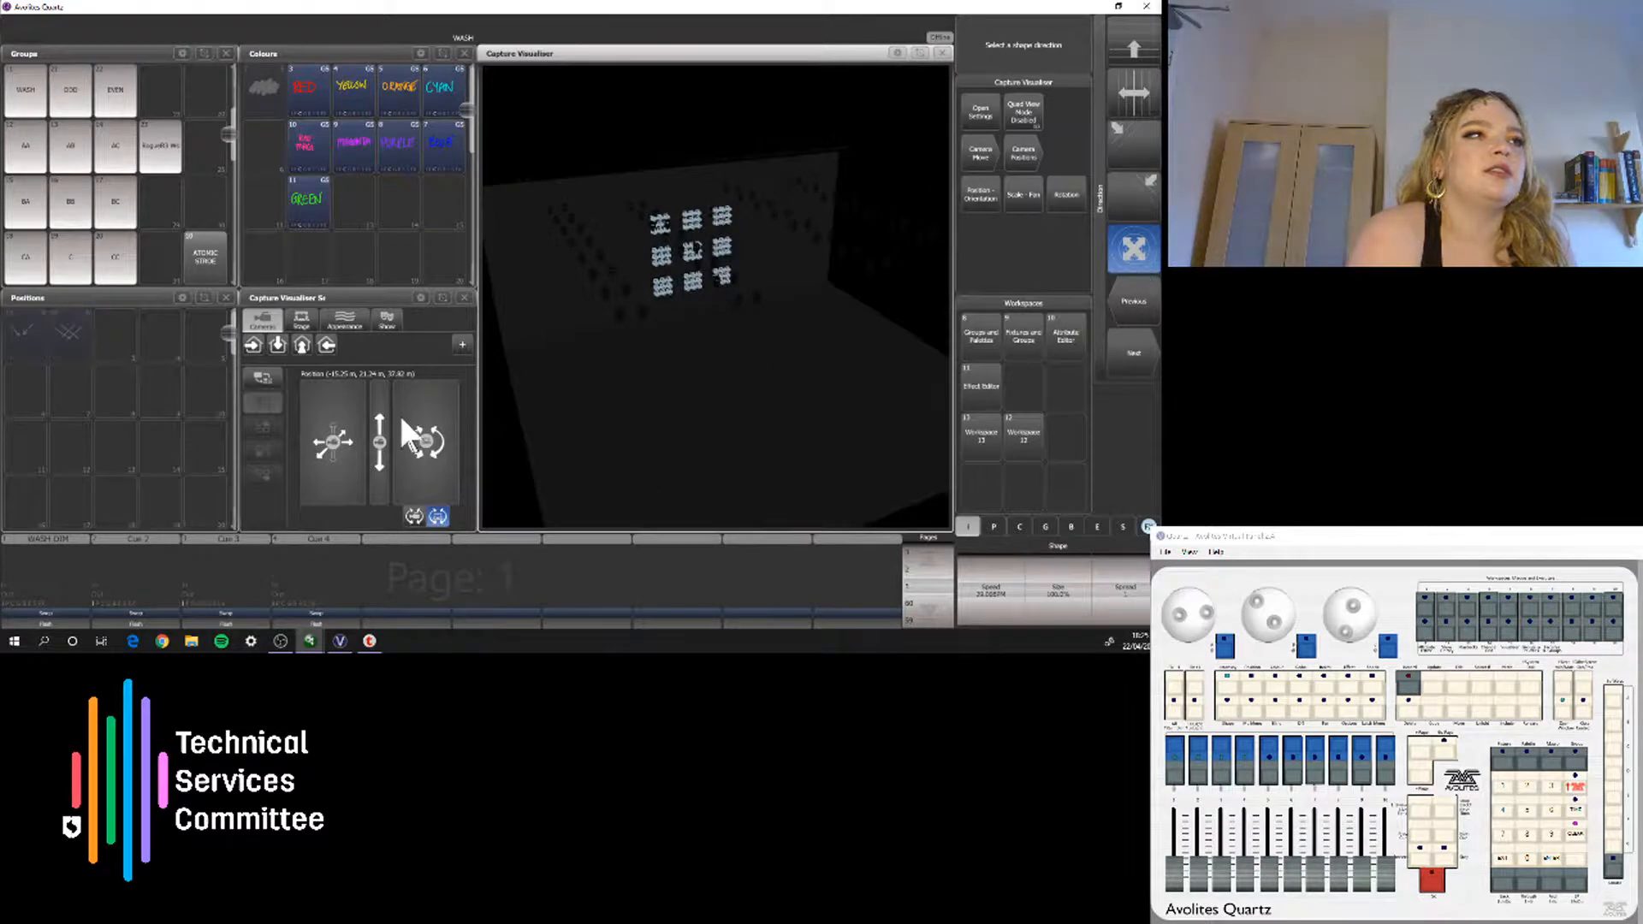
{"action": "left_click_drag", "start_coordinate": [420, 446], "coordinate": [326, 454]}
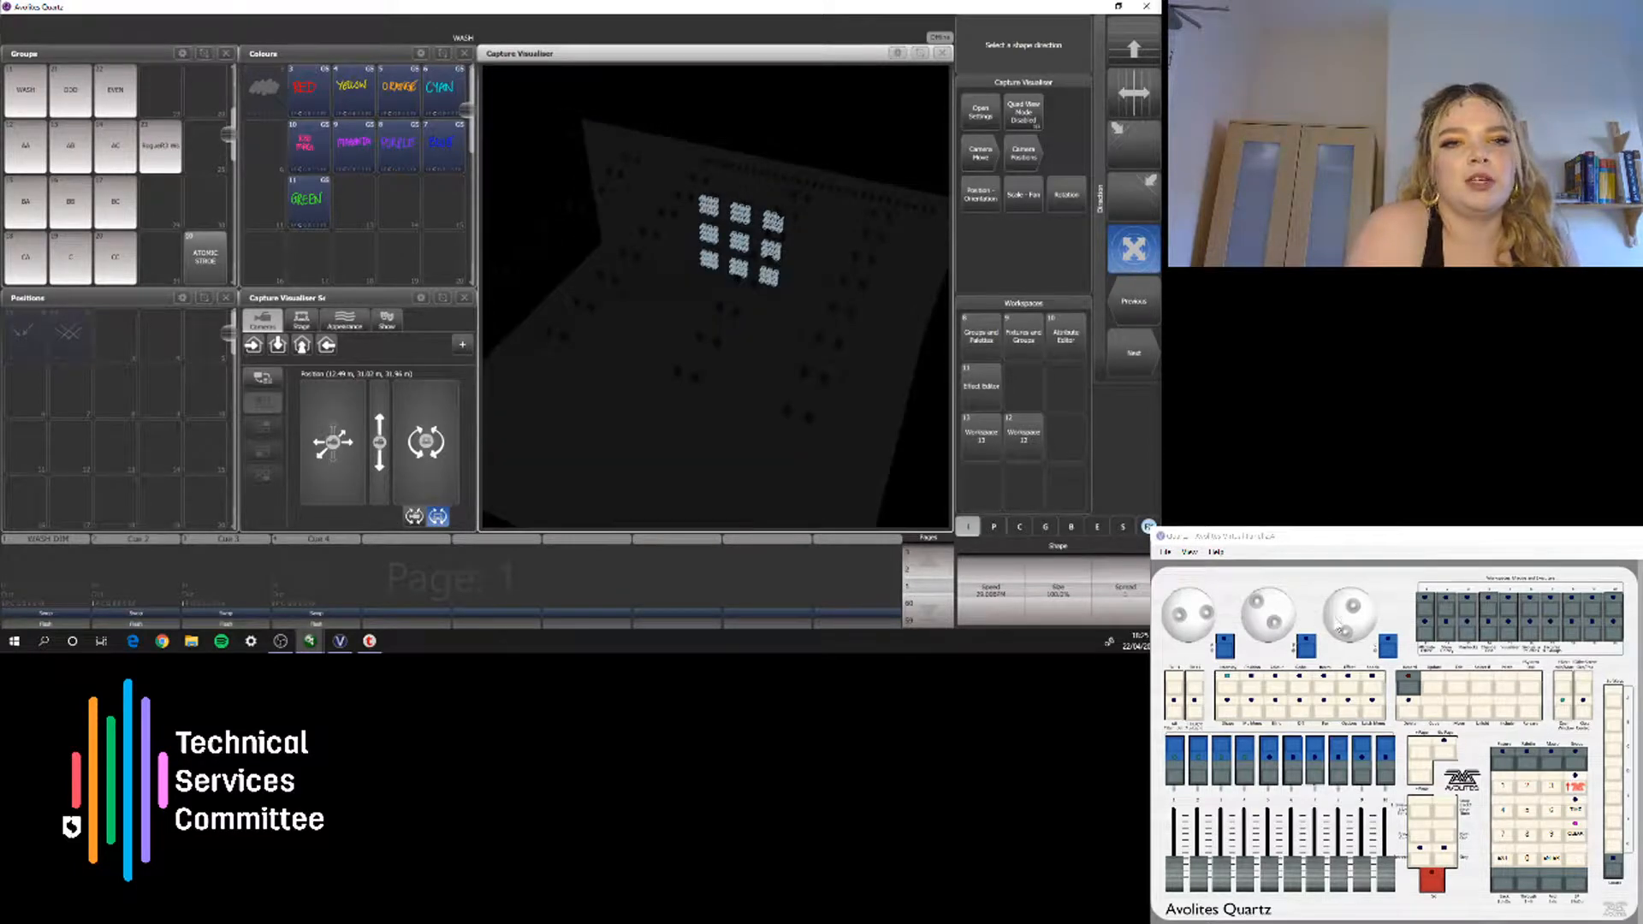
{"action": "mouse_move", "coordinate": [1339, 630]}
{"action": "left_mouse_down"}
{"action": "mouse_move", "coordinate": [1337, 602]}
{"action": "mouse_move", "coordinate": [1358, 623]}
{"action": "mouse_move", "coordinate": [1335, 624]}
{"action": "left_mouse_up"}
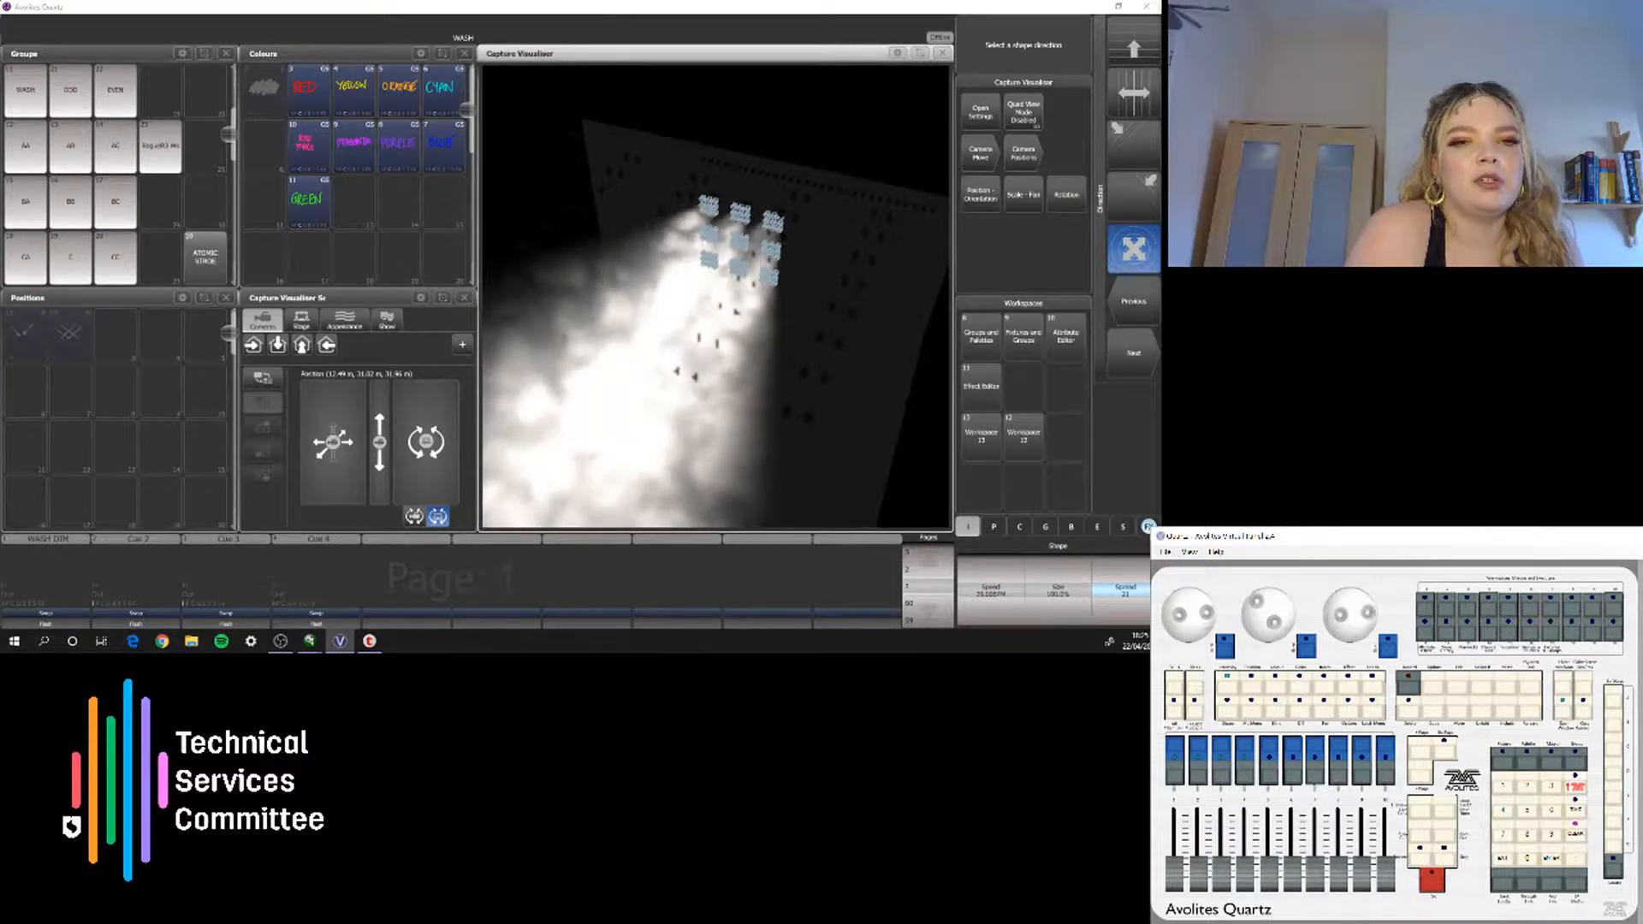
{"action": "left_click_drag", "start_coordinate": [1356, 617], "coordinate": [1192, 610]}
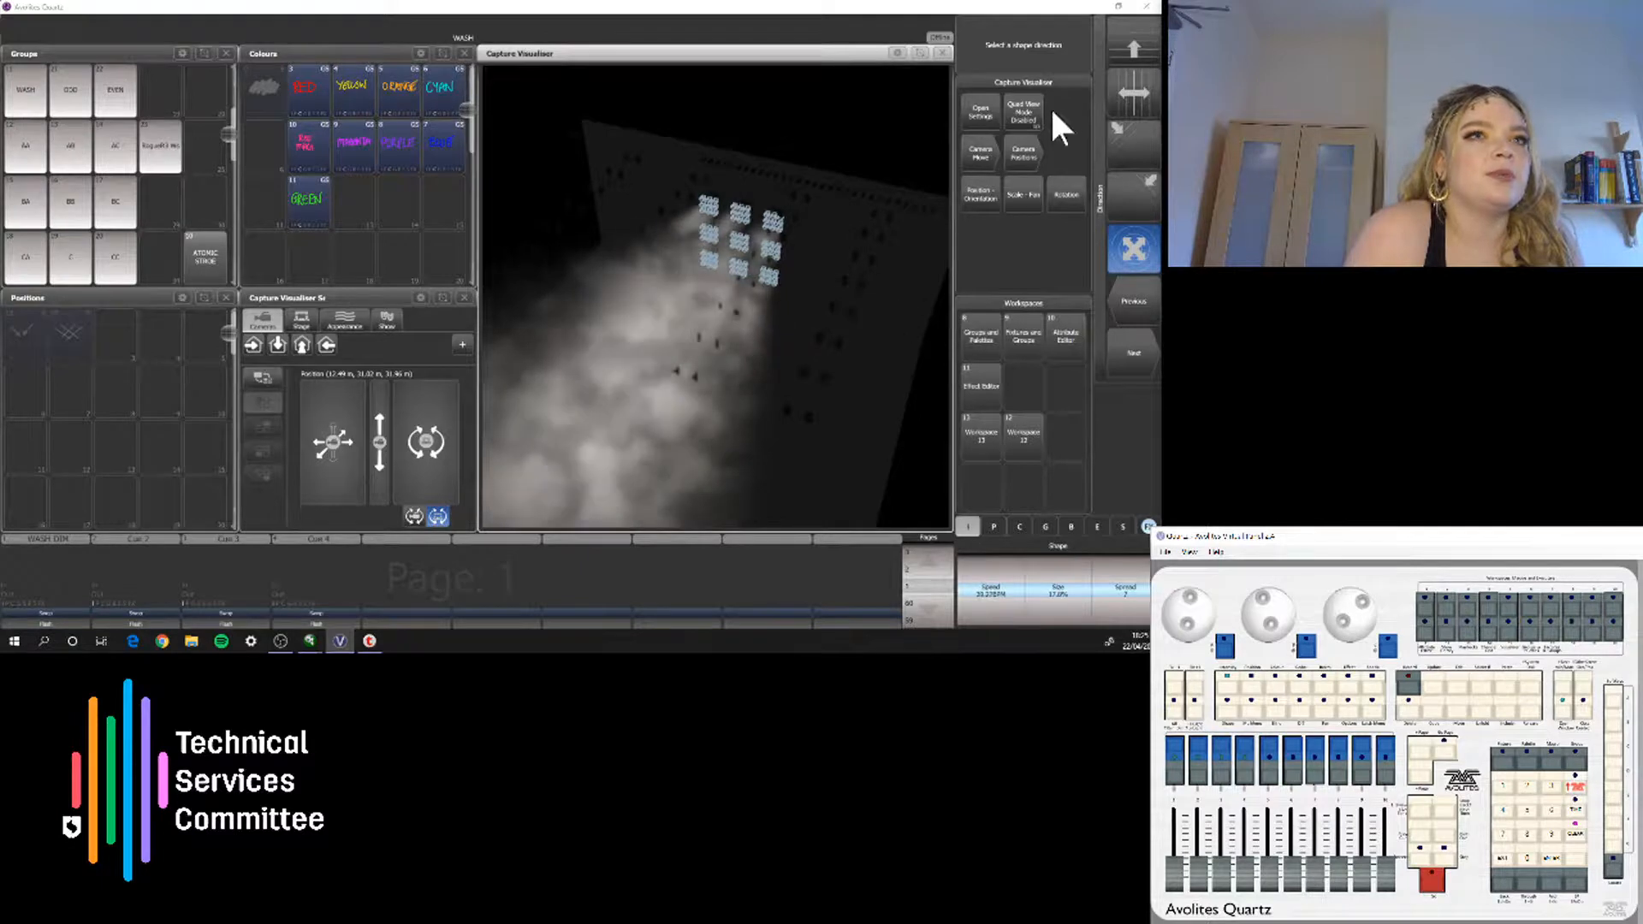
Switch the shape to the upper-left single diagonal direction, view it from the front, and clear the programmer
{"action": "left_click", "coordinate": [1132, 137]}
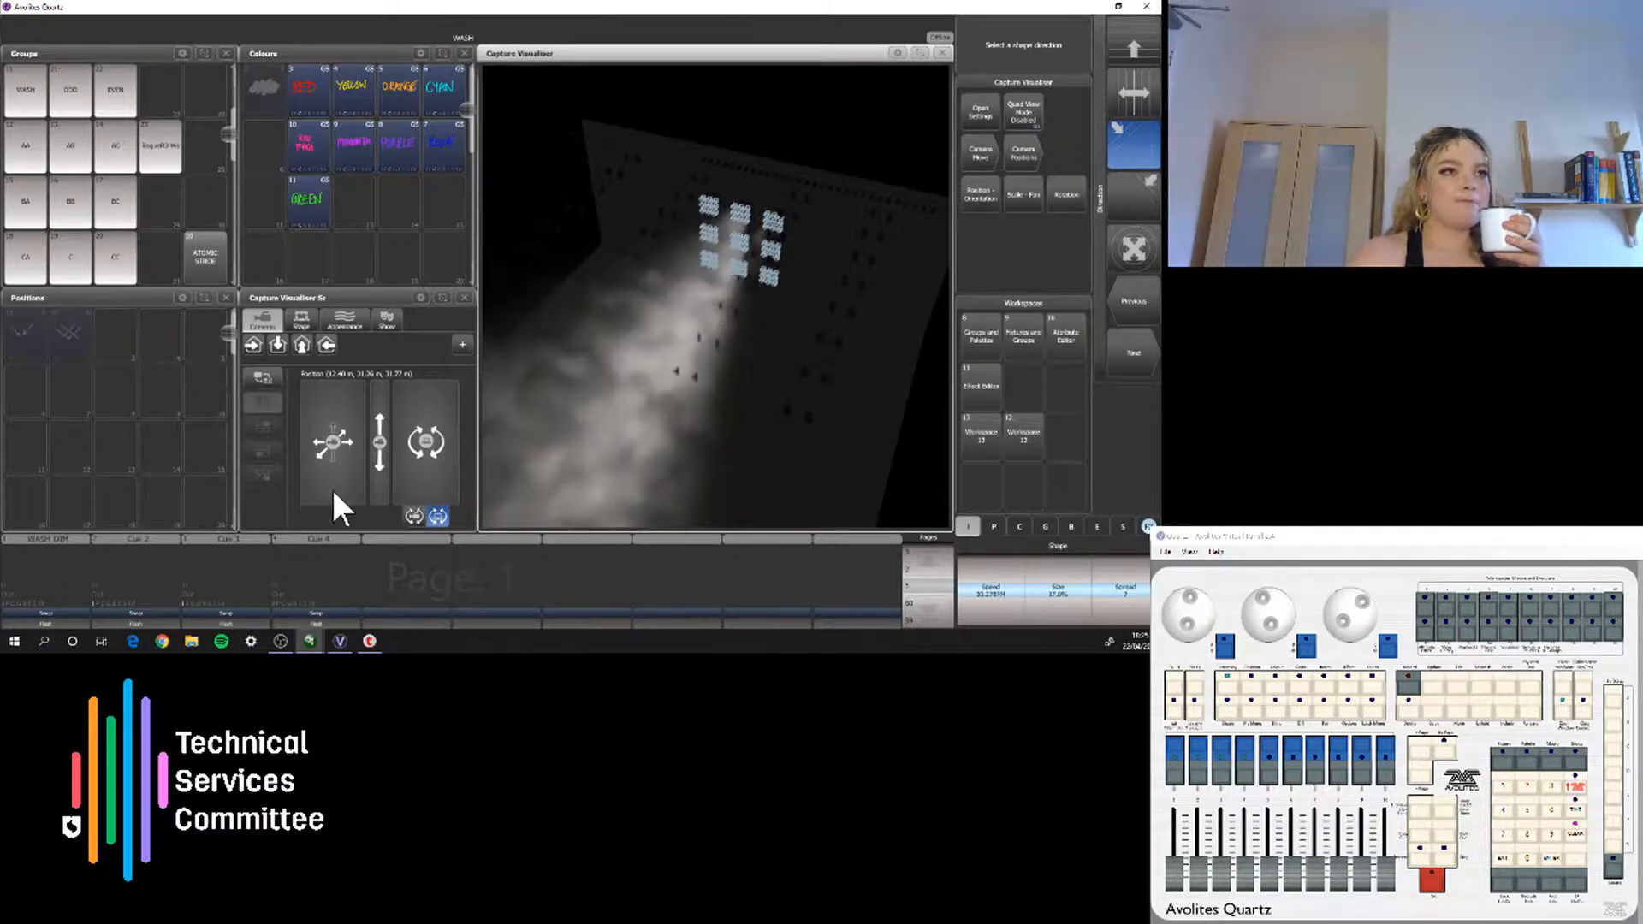
{"action": "left_click_drag", "start_coordinate": [335, 471], "coordinate": [813, 225]}
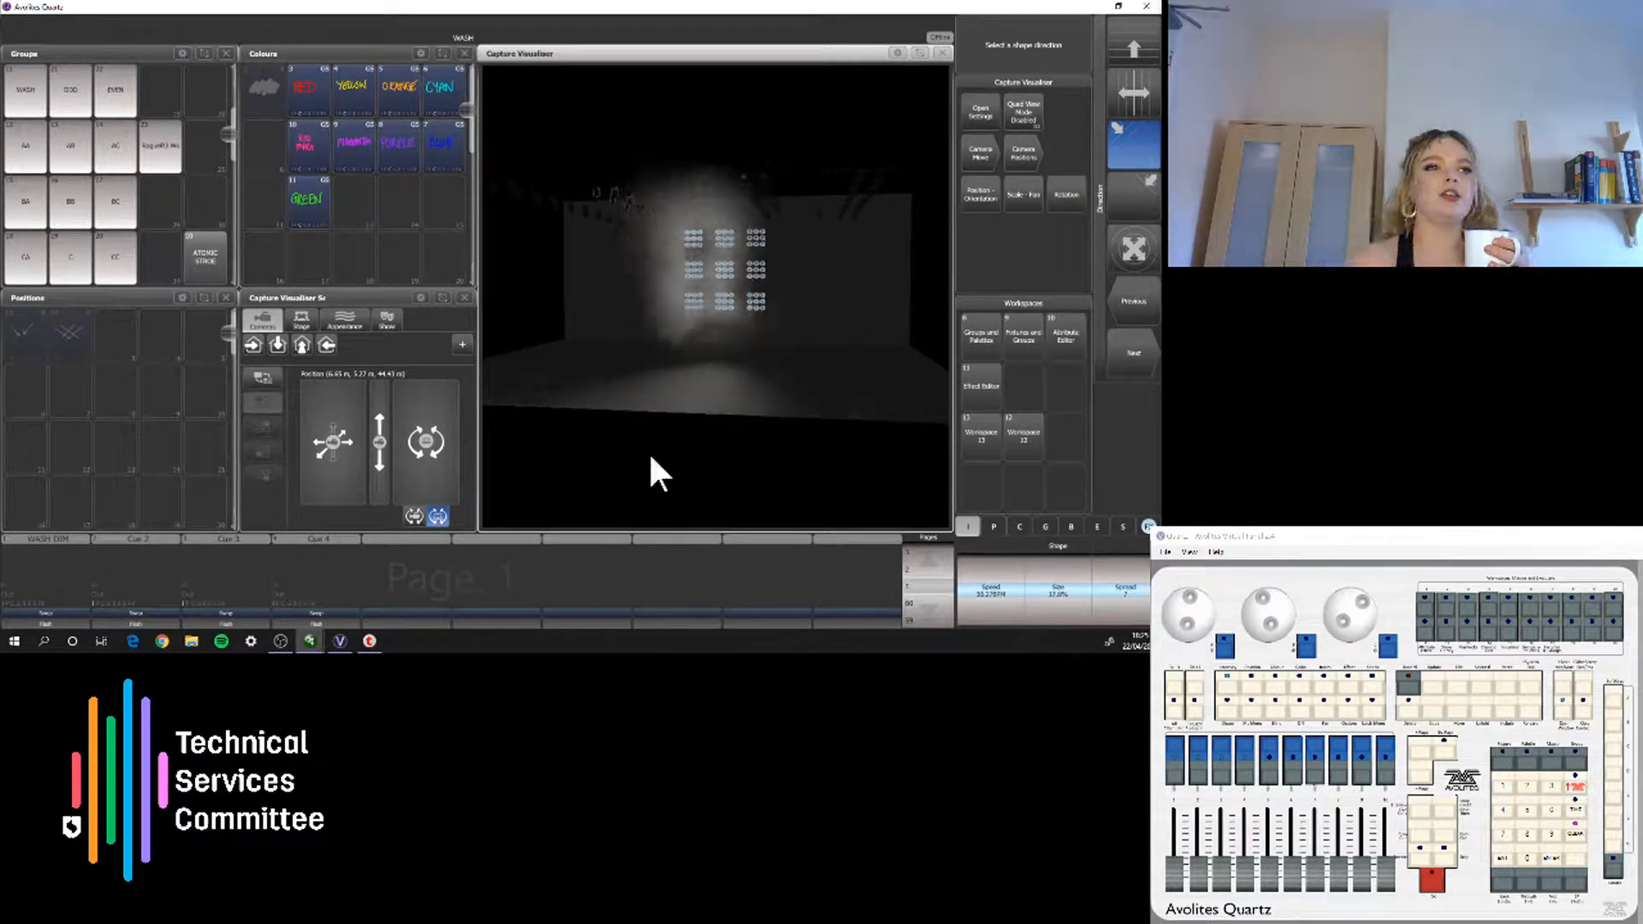
{"action": "left_click", "coordinate": [1579, 838]}
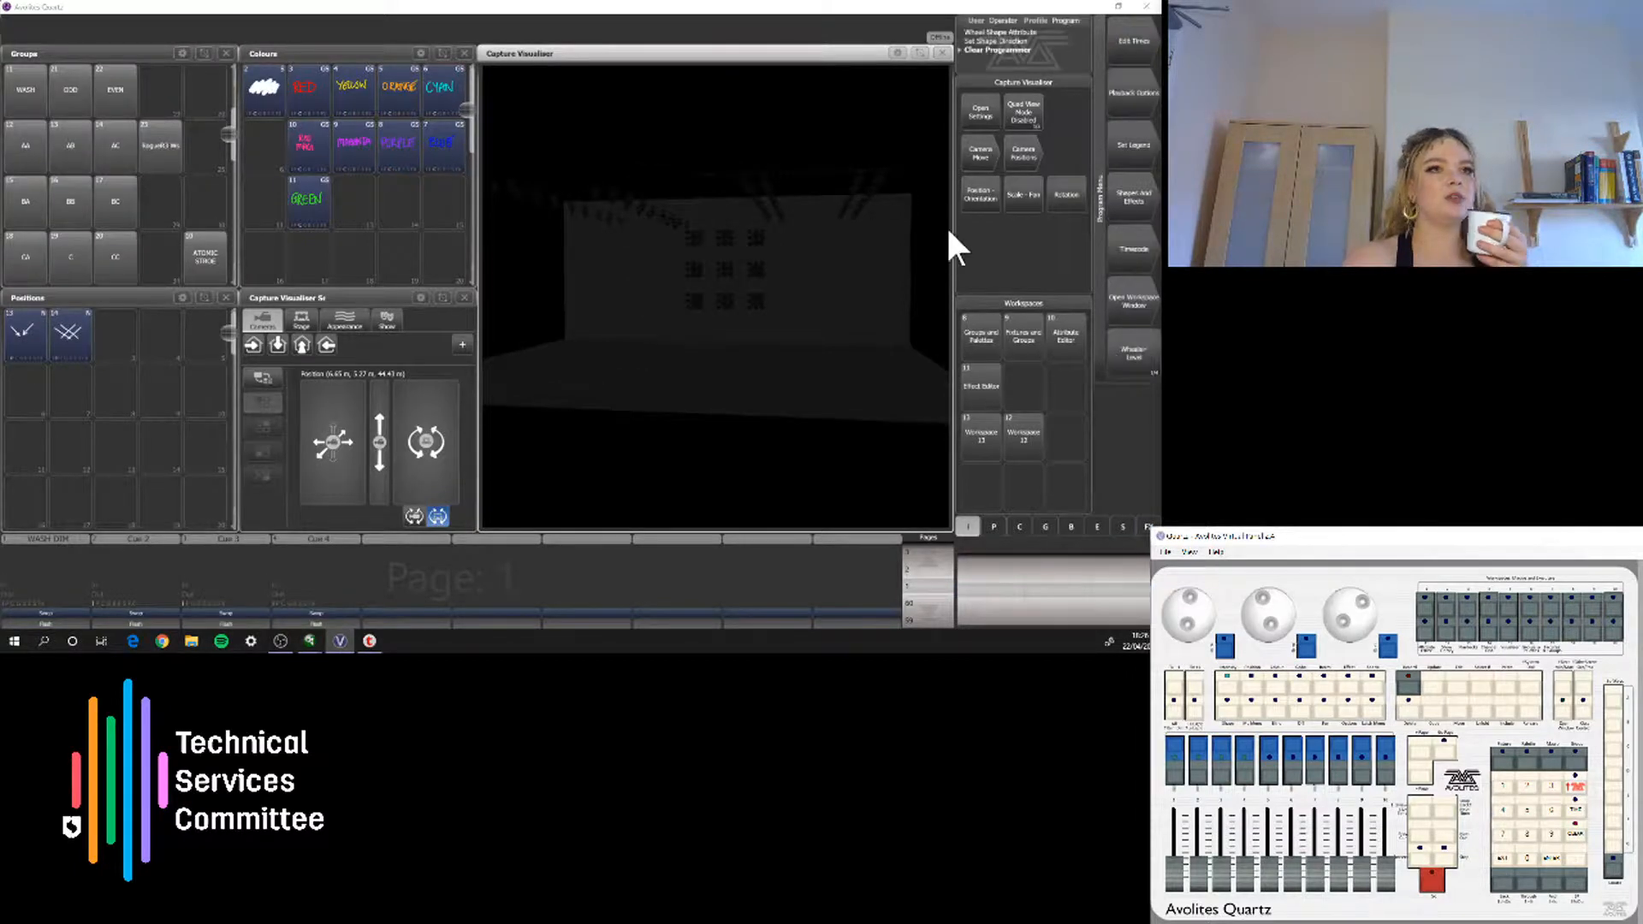
Open the workspace with the Fixtures and Groups windows and look through the patched fixtures
{"action": "left_click", "coordinate": [1010, 337]}
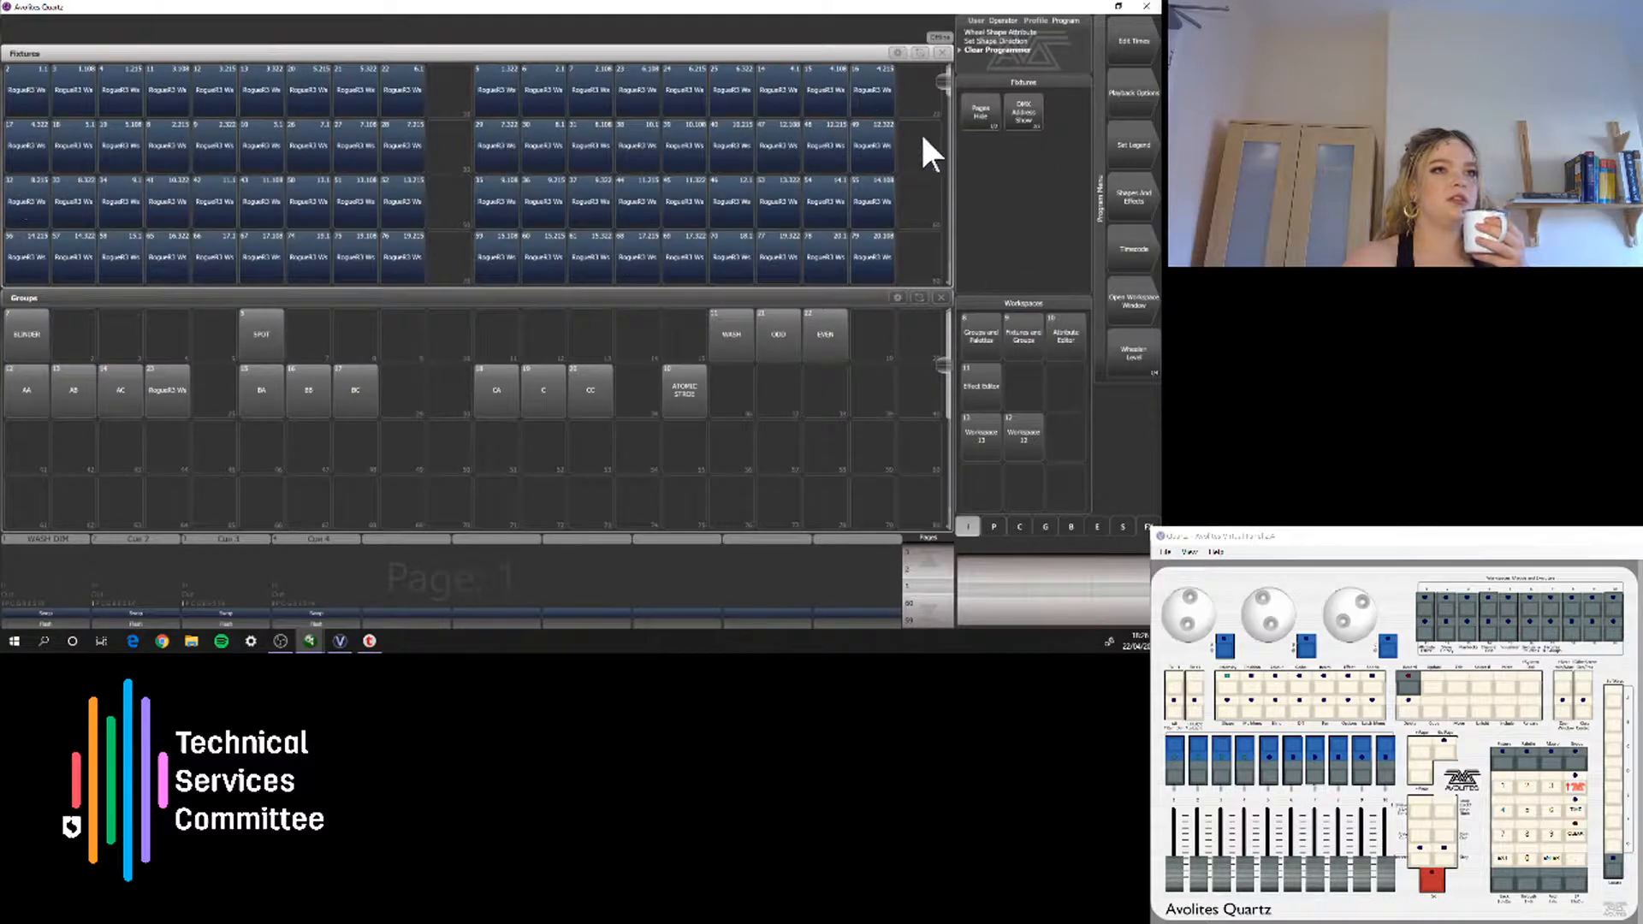
{"action": "left_click", "coordinate": [981, 435]}
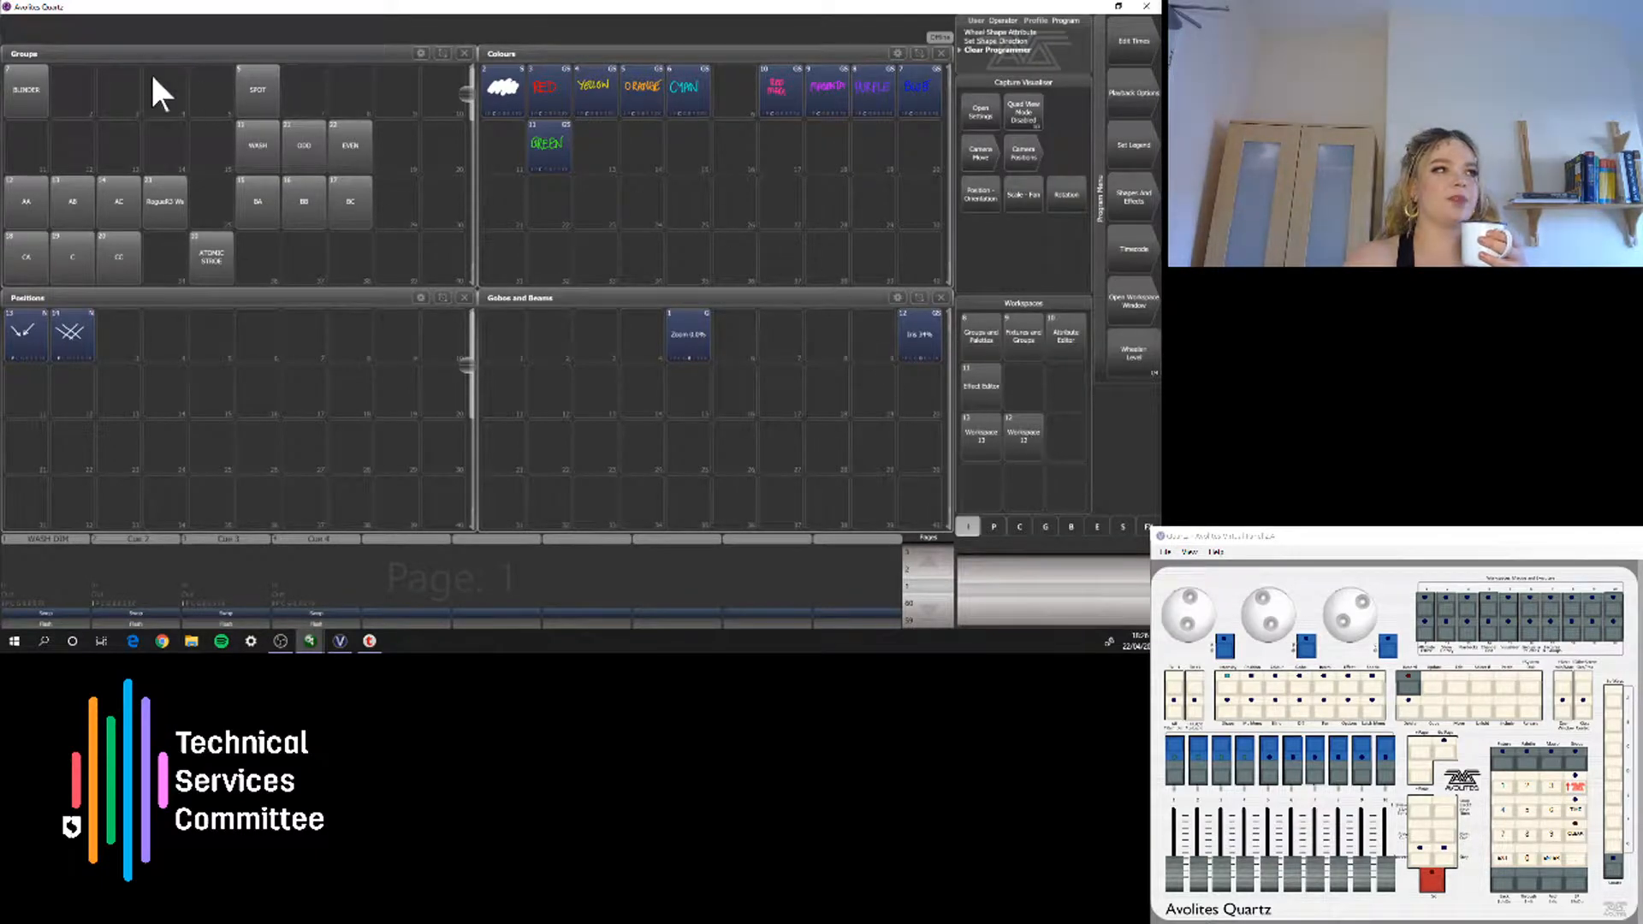
{"action": "left_click", "coordinate": [1028, 440]}
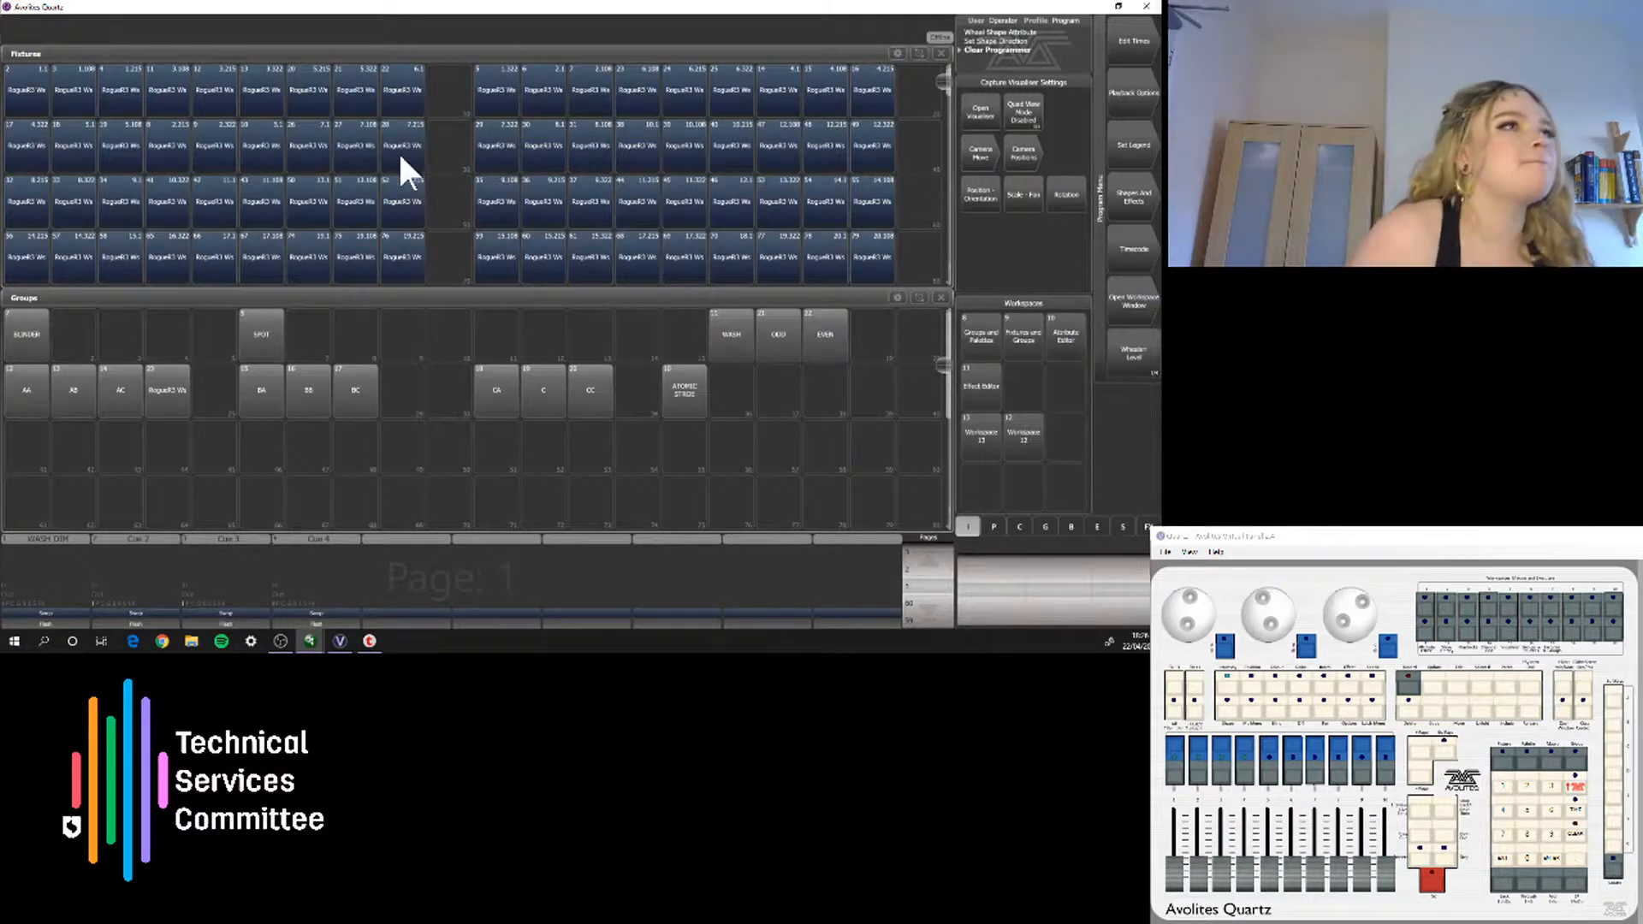
{"action": "scroll", "coordinate": [470, 120], "scroll_direction": "down", "scroll_amount": 2}
{"action": "scroll", "coordinate": [479, 133], "scroll_direction": "up", "scroll_amount": 2}
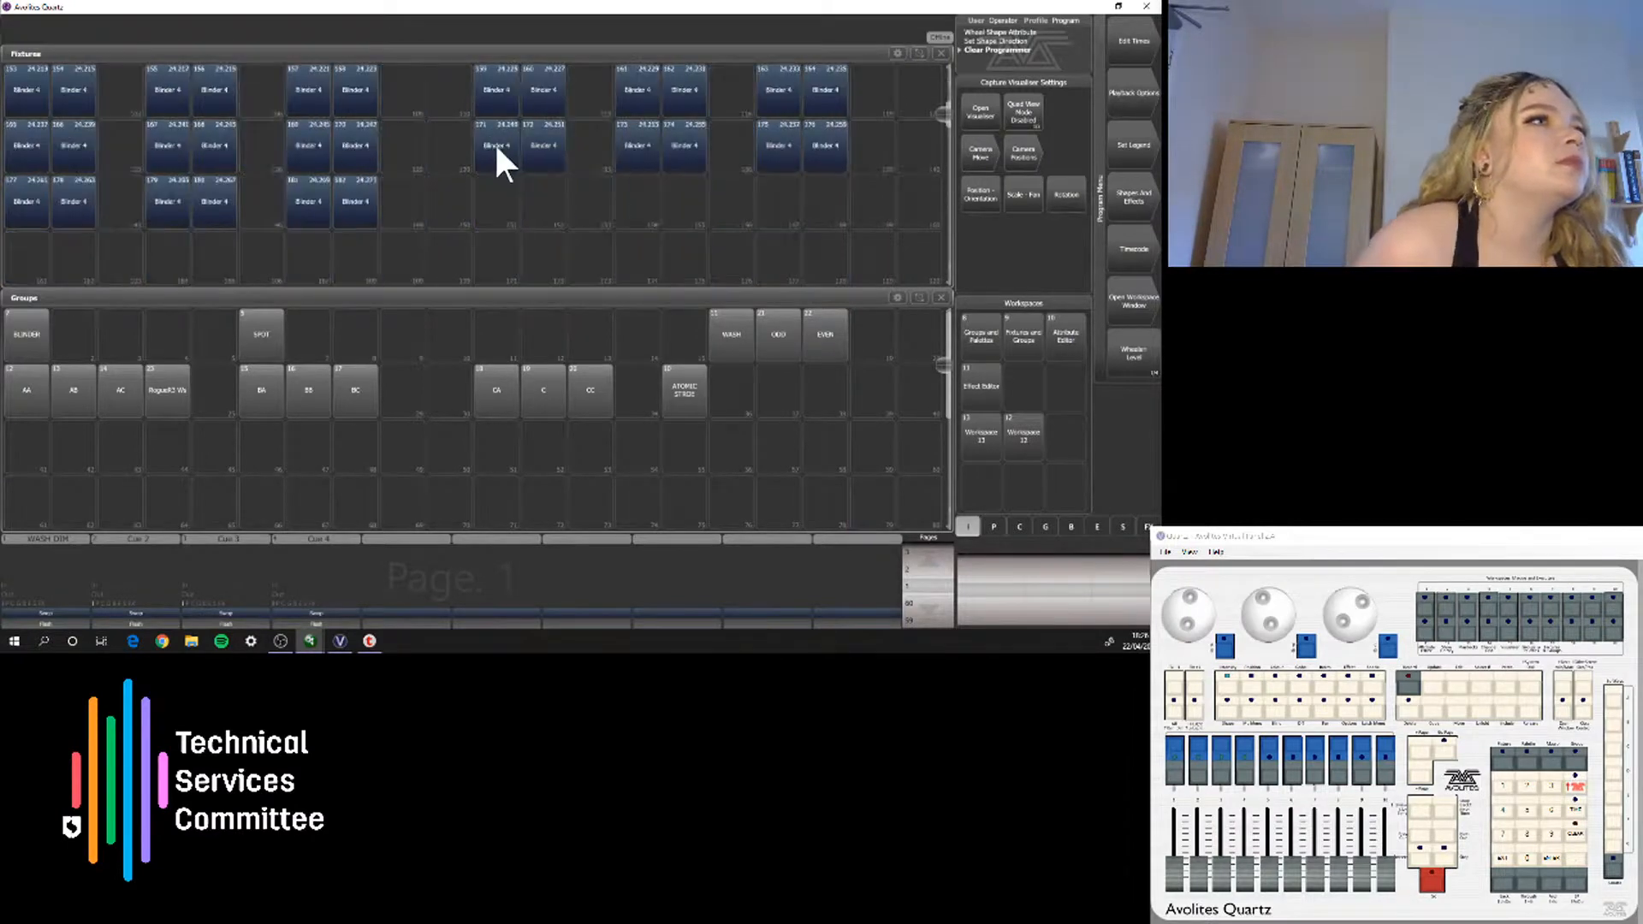
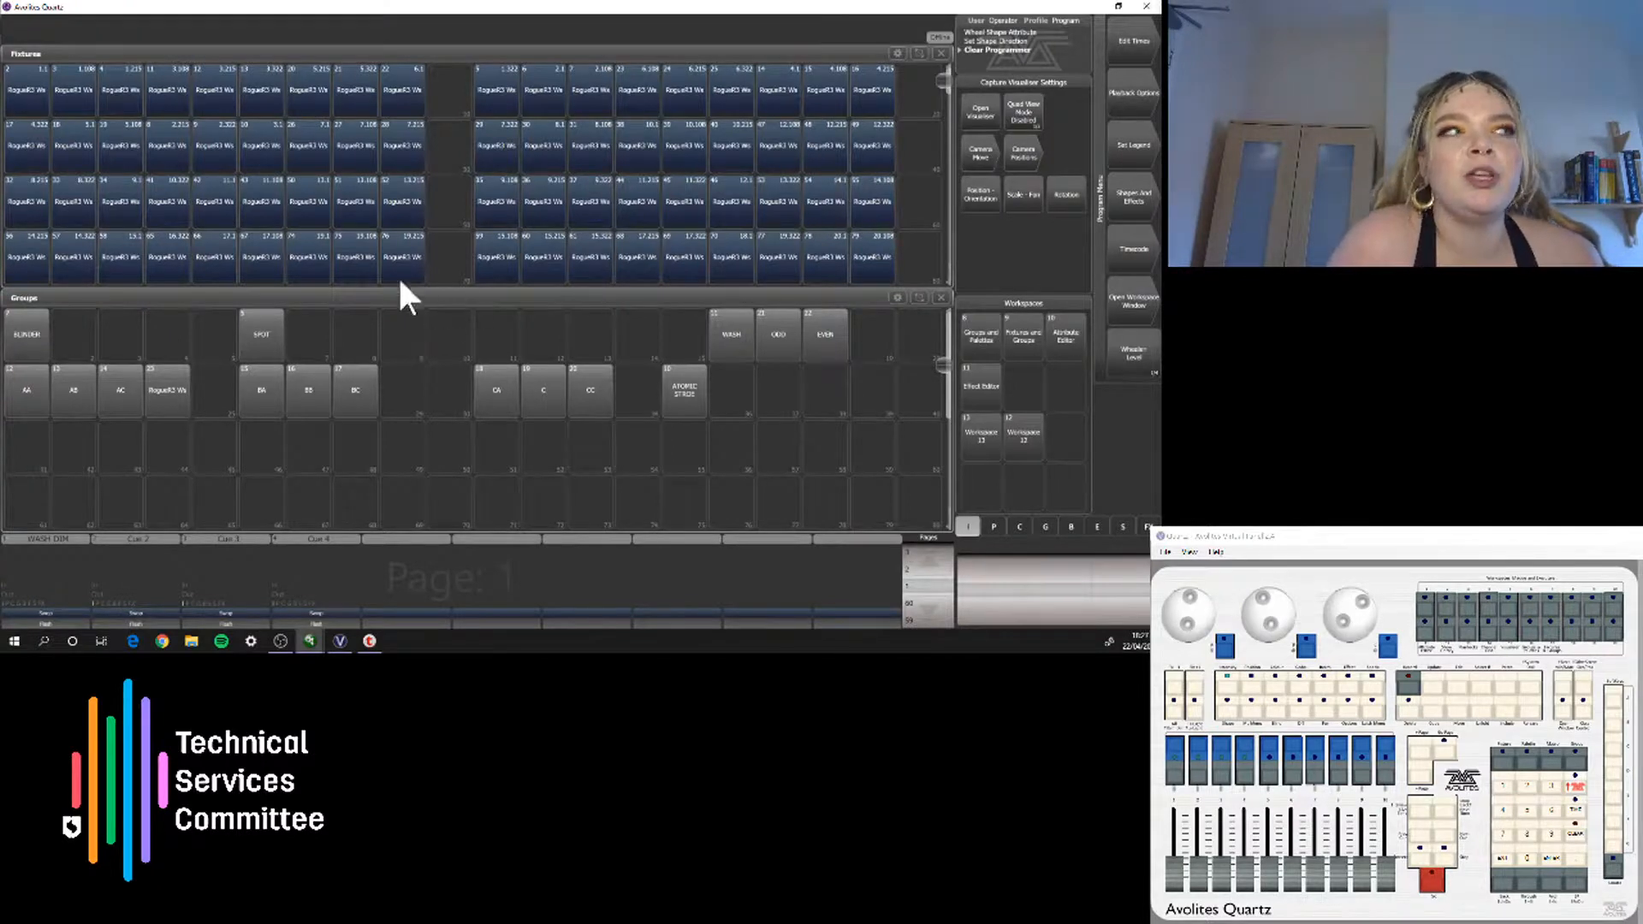
Select wash fixtures 2, 4, 12, 20 and 22, add 3, 11, 13 and 21, and clear the programmer
{"action": "left_click", "coordinate": [12, 106]}
{"action": "left_click", "coordinate": [116, 100]}
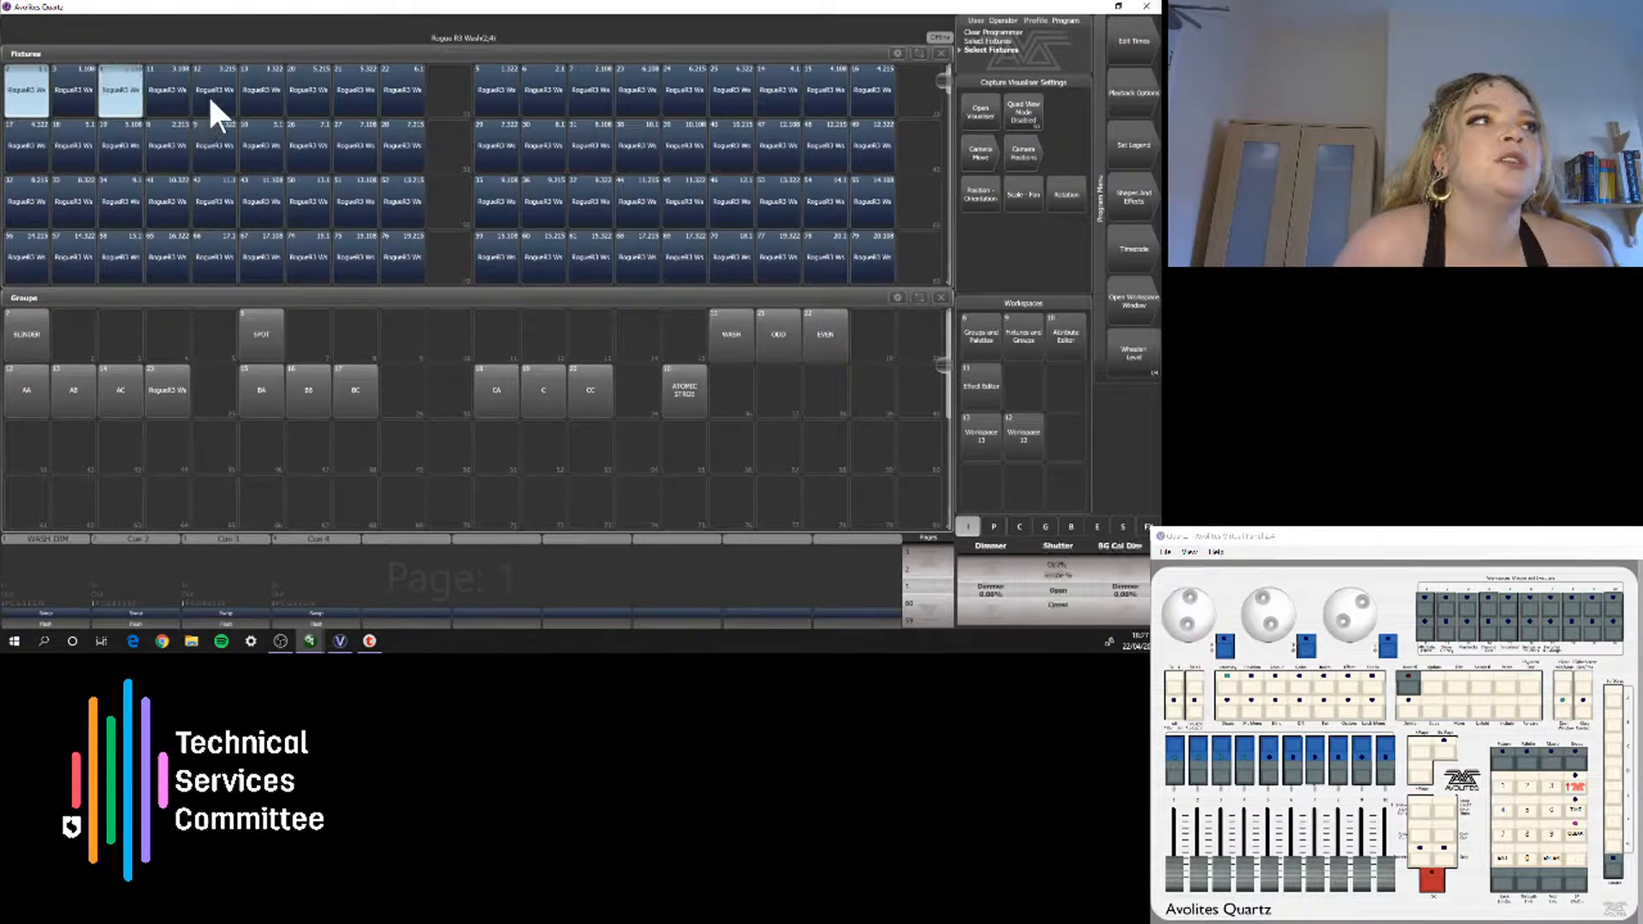
{"action": "left_click", "coordinate": [207, 92]}
{"action": "left_click", "coordinate": [306, 94]}
{"action": "left_click", "coordinate": [404, 98]}
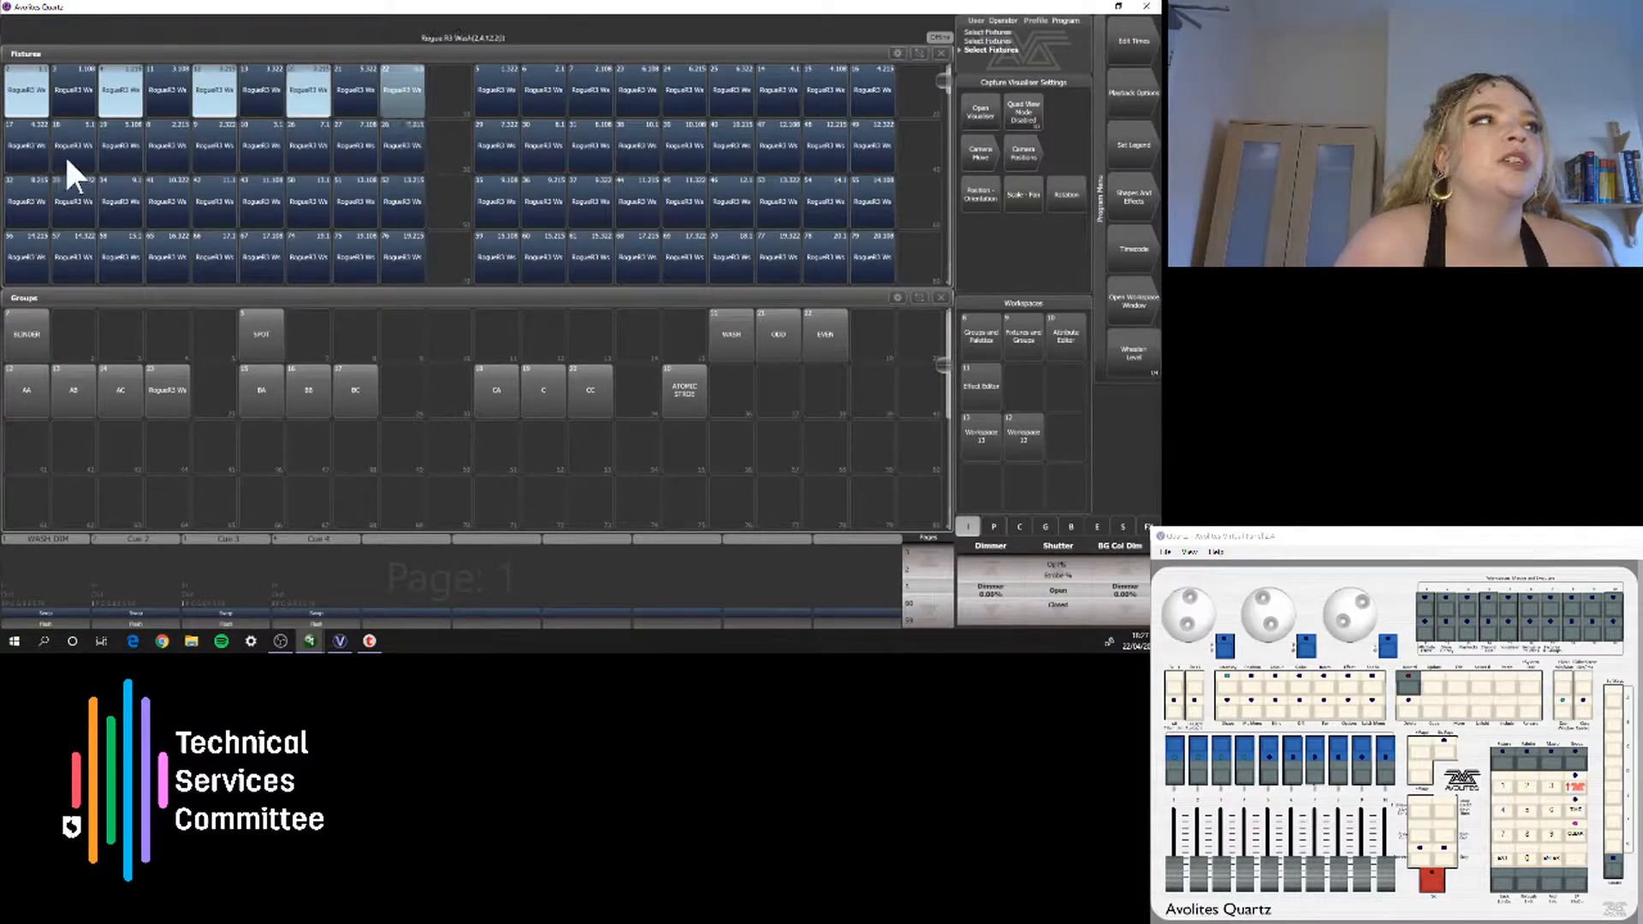
{"action": "left_click", "coordinate": [62, 95]}
{"action": "left_click", "coordinate": [154, 101]}
{"action": "left_click", "coordinate": [256, 86]}
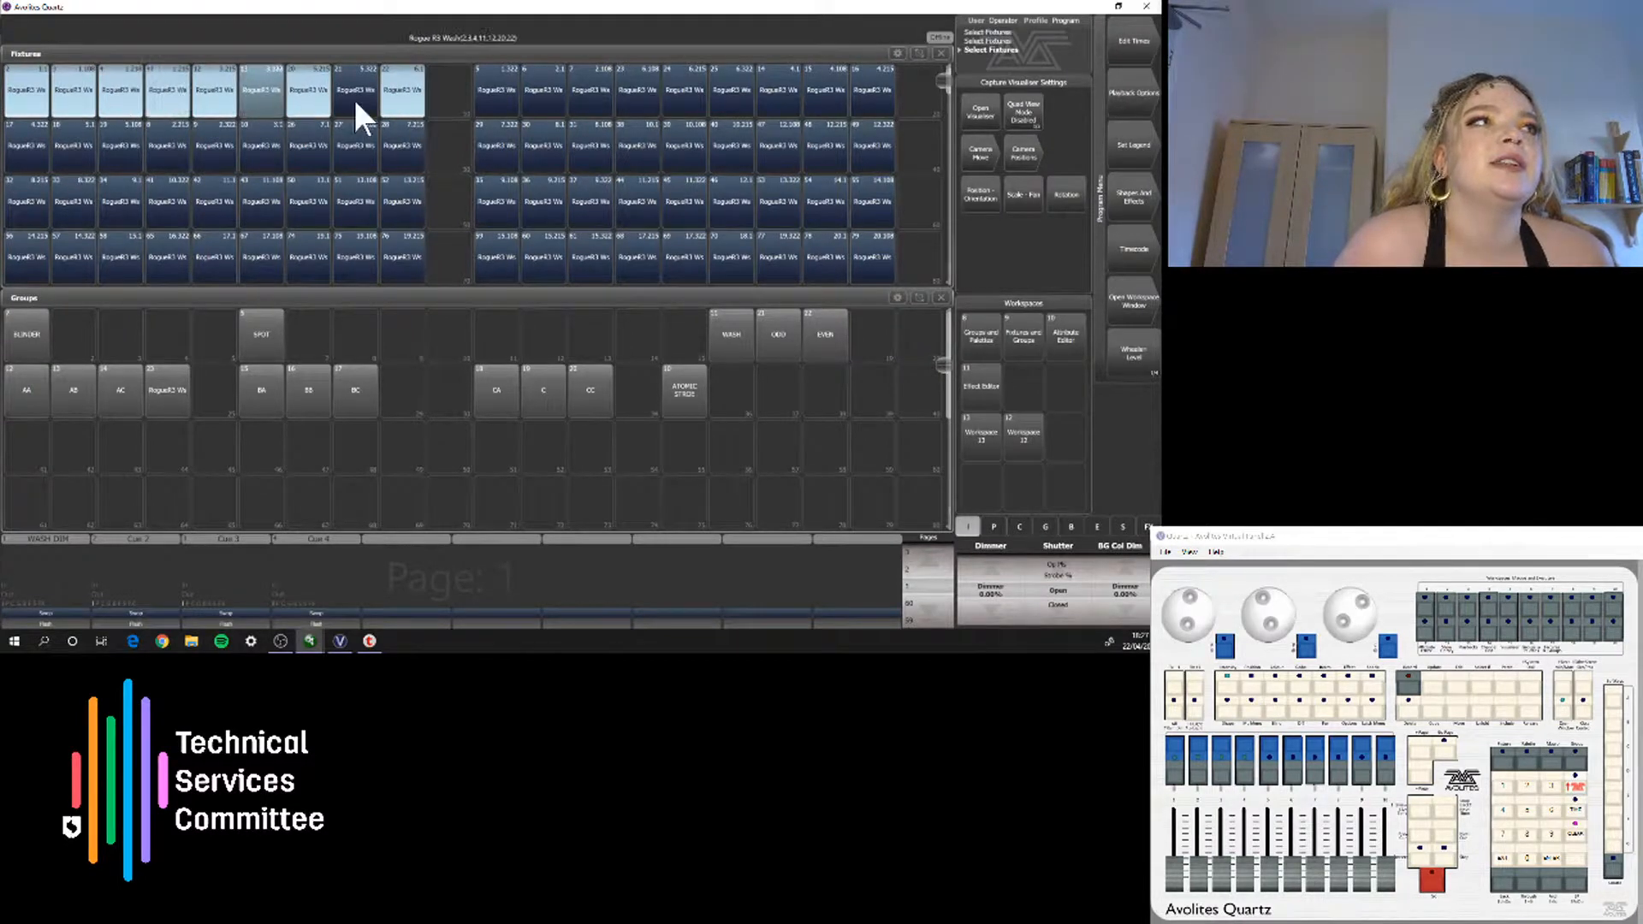
{"action": "left_click", "coordinate": [351, 98]}
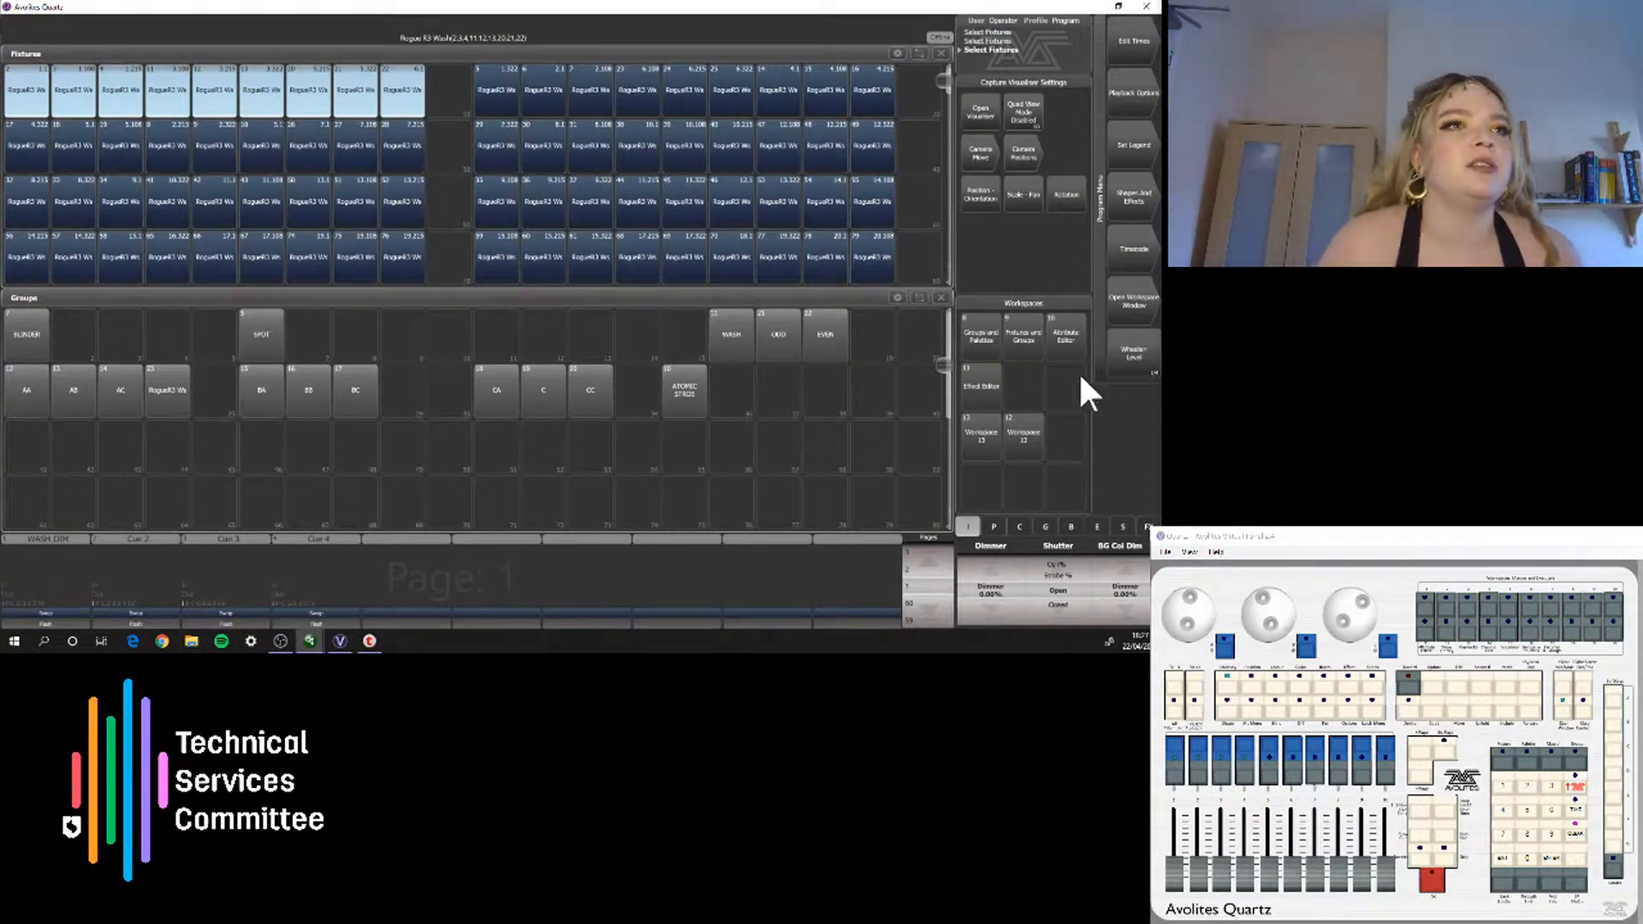
{"action": "left_click", "coordinate": [1573, 835]}
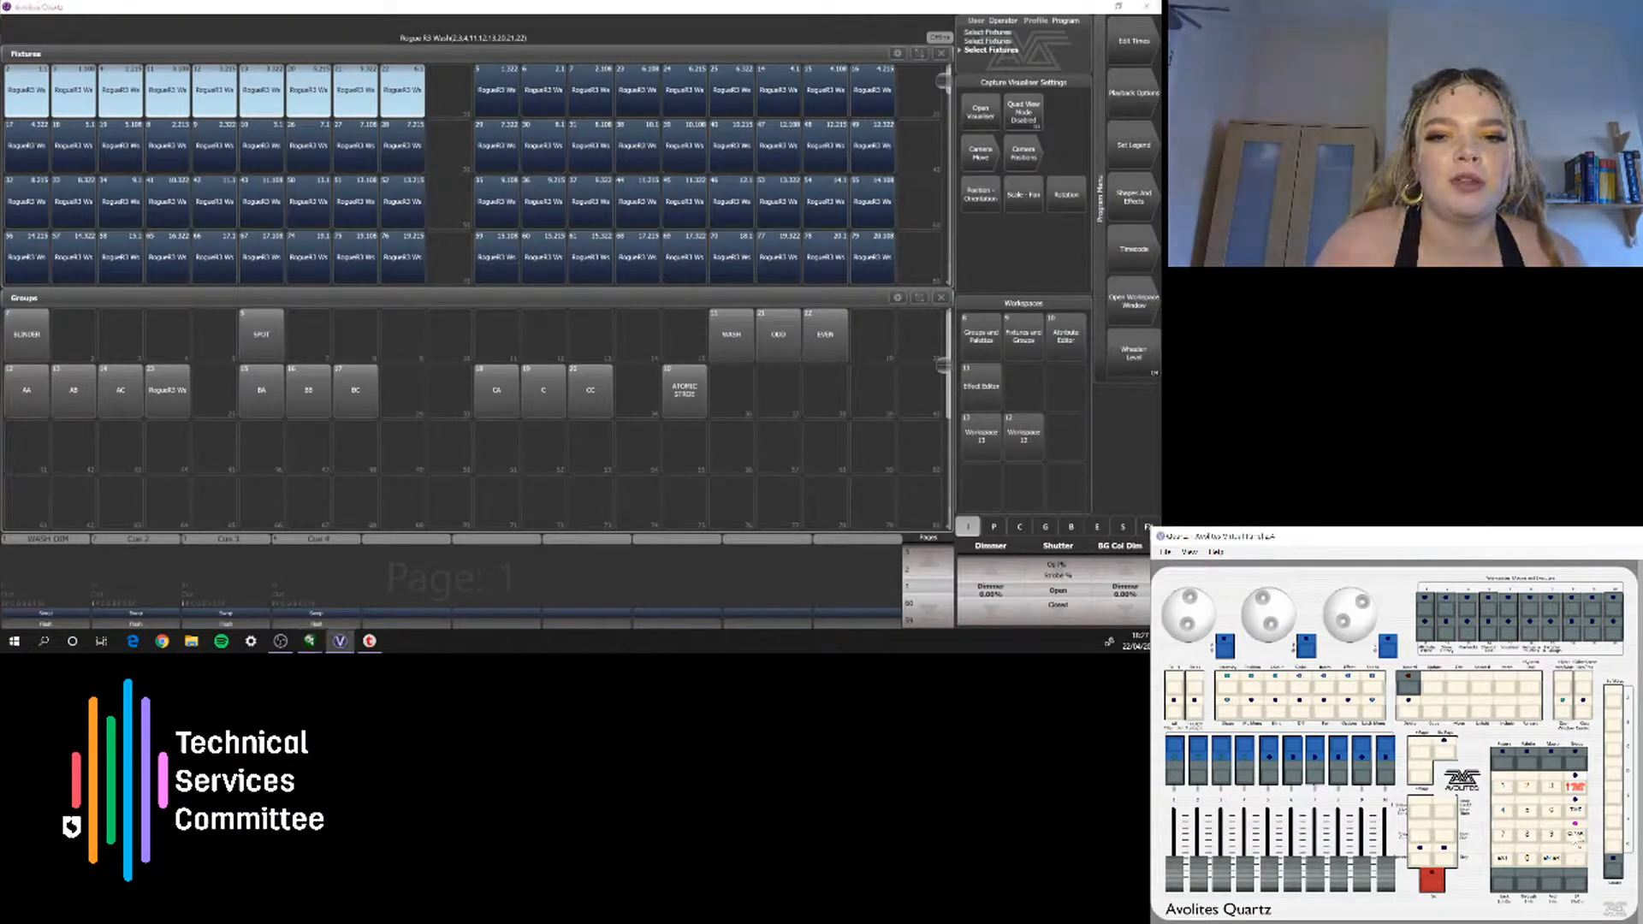
Select wash fixtures 2 to 22 in the first row's order, step through them one at a time, and clear the programmer
{"action": "left_click", "coordinate": [22, 101]}
{"action": "left_click_drag", "start_coordinate": [149, 93], "coordinate": [402, 103]}
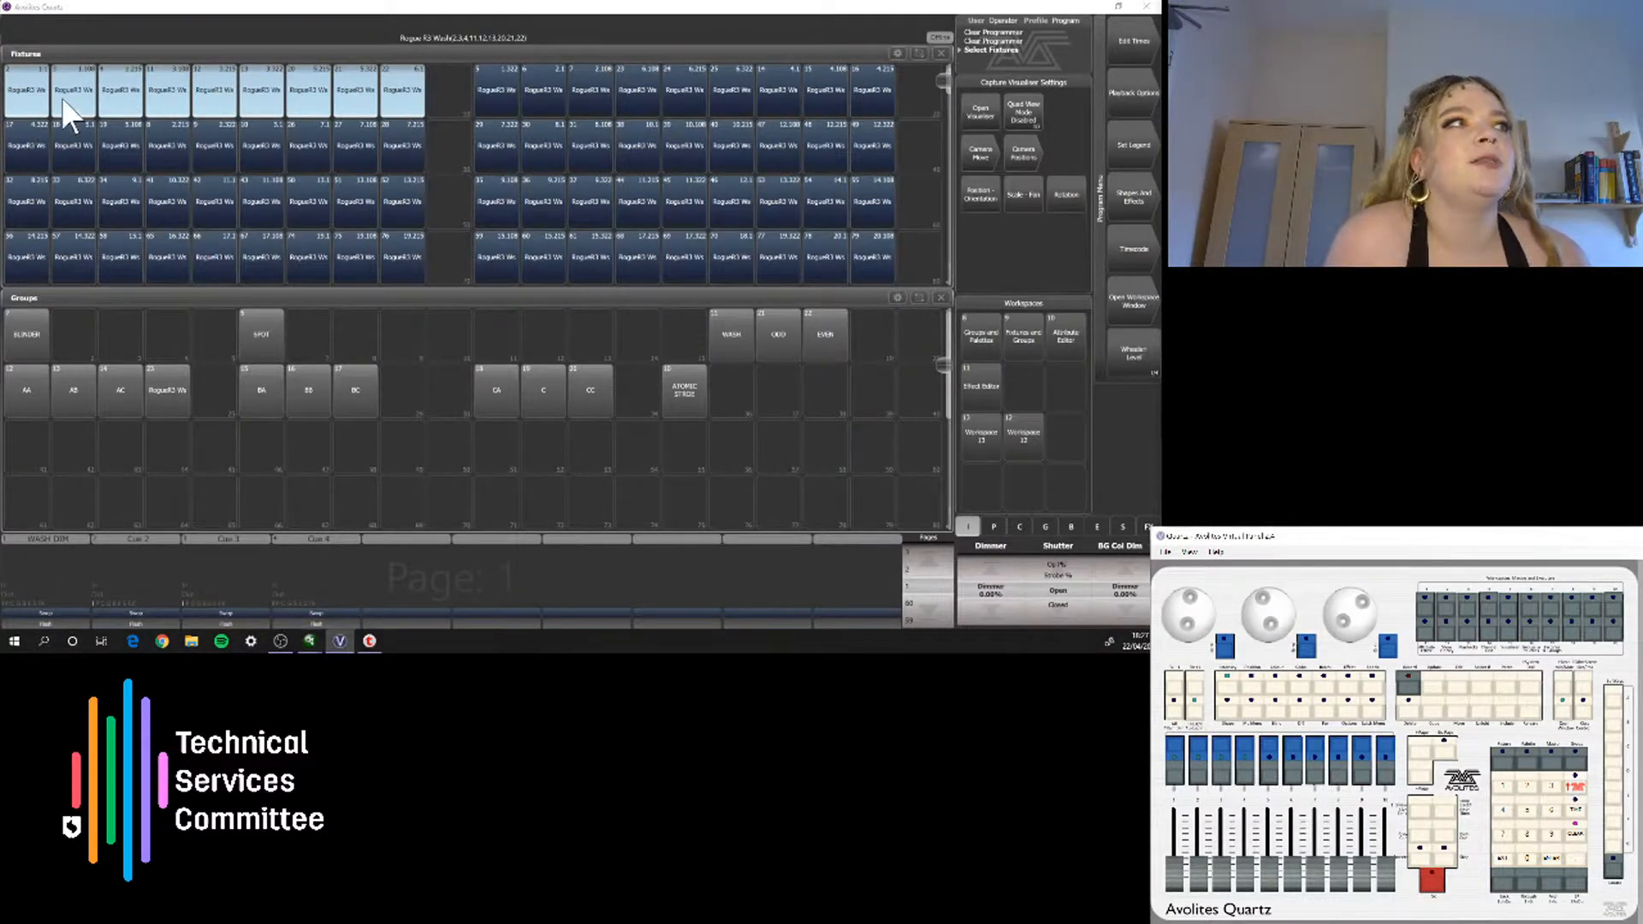
{"action": "left_click", "coordinate": [1195, 684]}
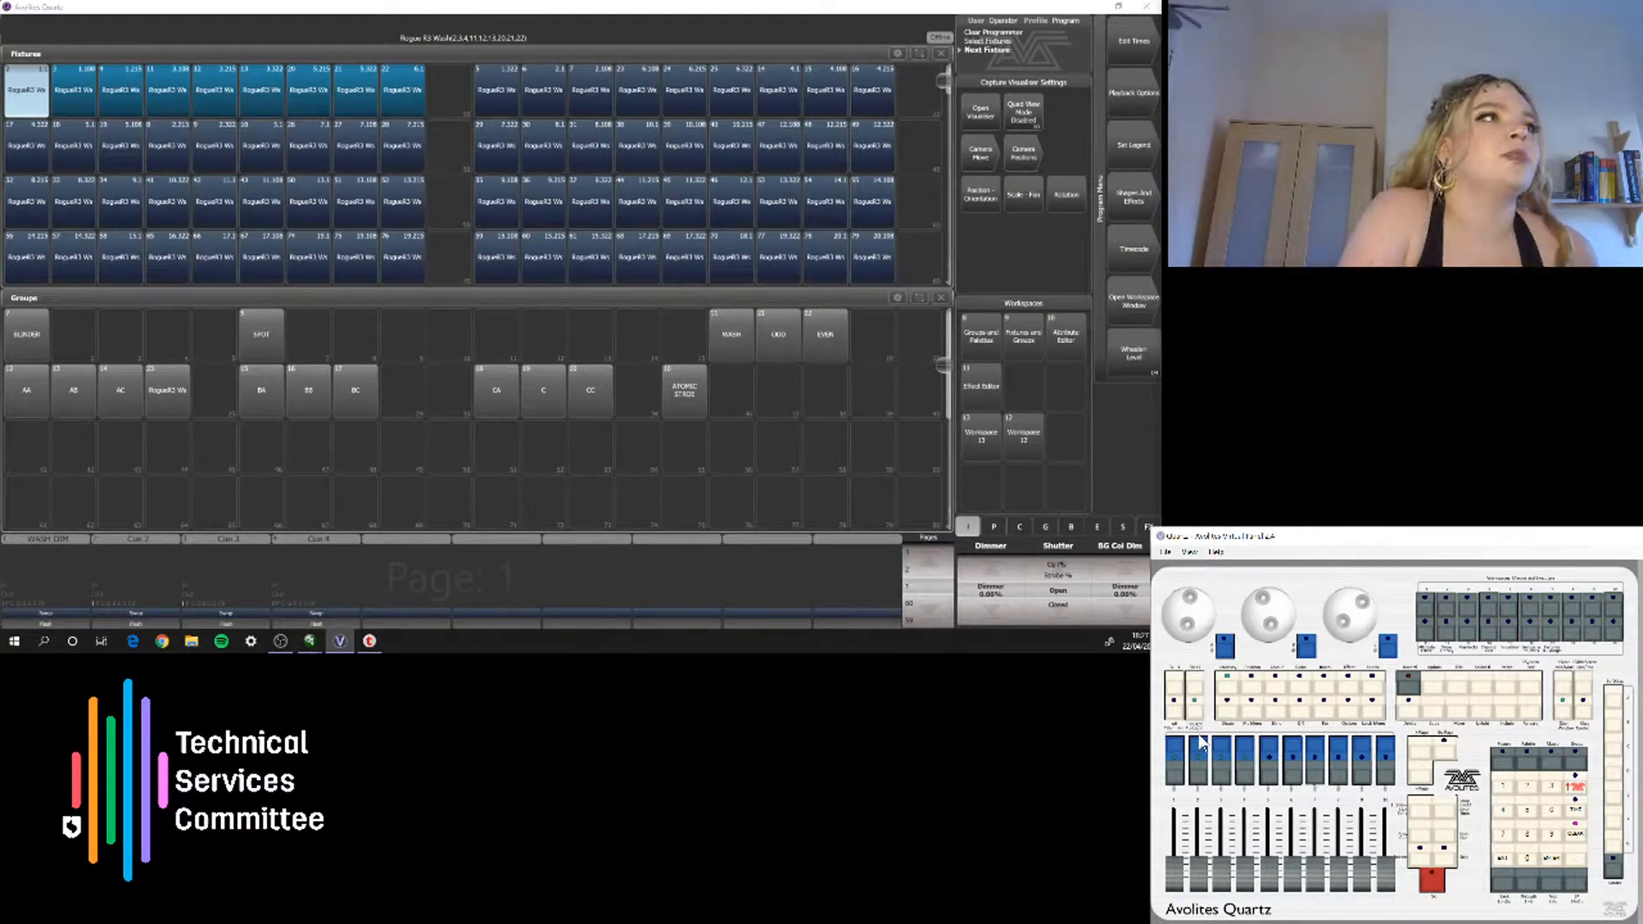
{"action": "left_click", "coordinate": [1204, 688]}
{"action": "left_click", "coordinate": [1204, 689]}
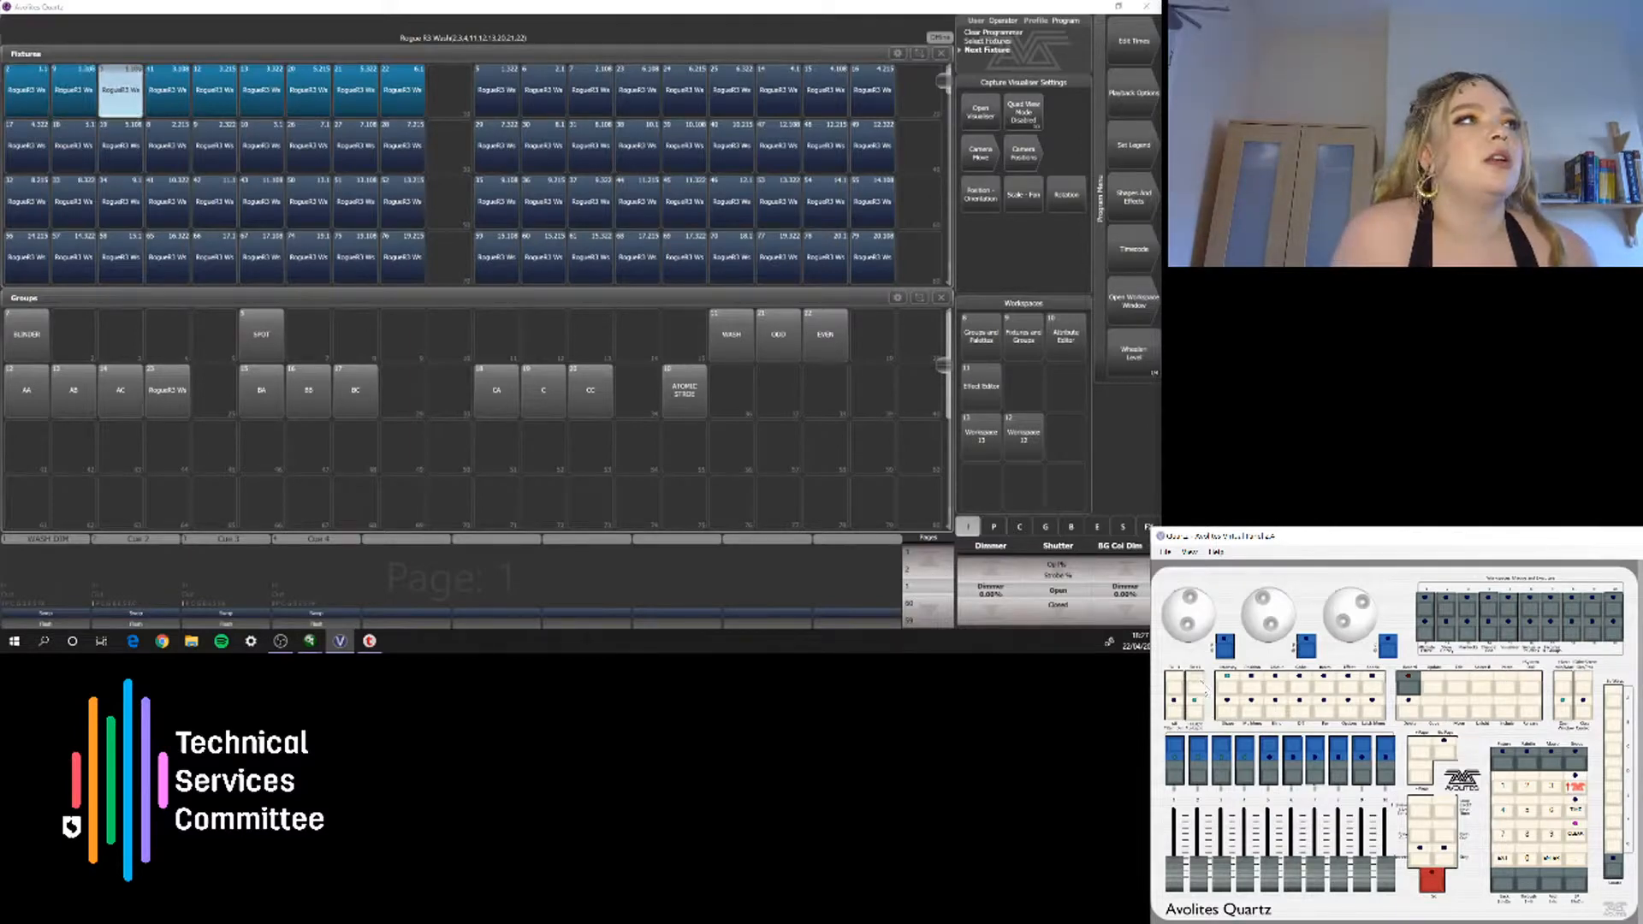
{"action": "left_click", "coordinate": [1202, 684]}
{"action": "left_click", "coordinate": [1202, 684]}
{"action": "left_click", "coordinate": [1202, 684]}
{"action": "left_click", "coordinate": [1201, 684]}
{"action": "left_click", "coordinate": [1202, 684]}
{"action": "left_click", "coordinate": [1201, 684]}
{"action": "left_click", "coordinate": [1202, 684]}
{"action": "left_click", "coordinate": [1202, 684]}
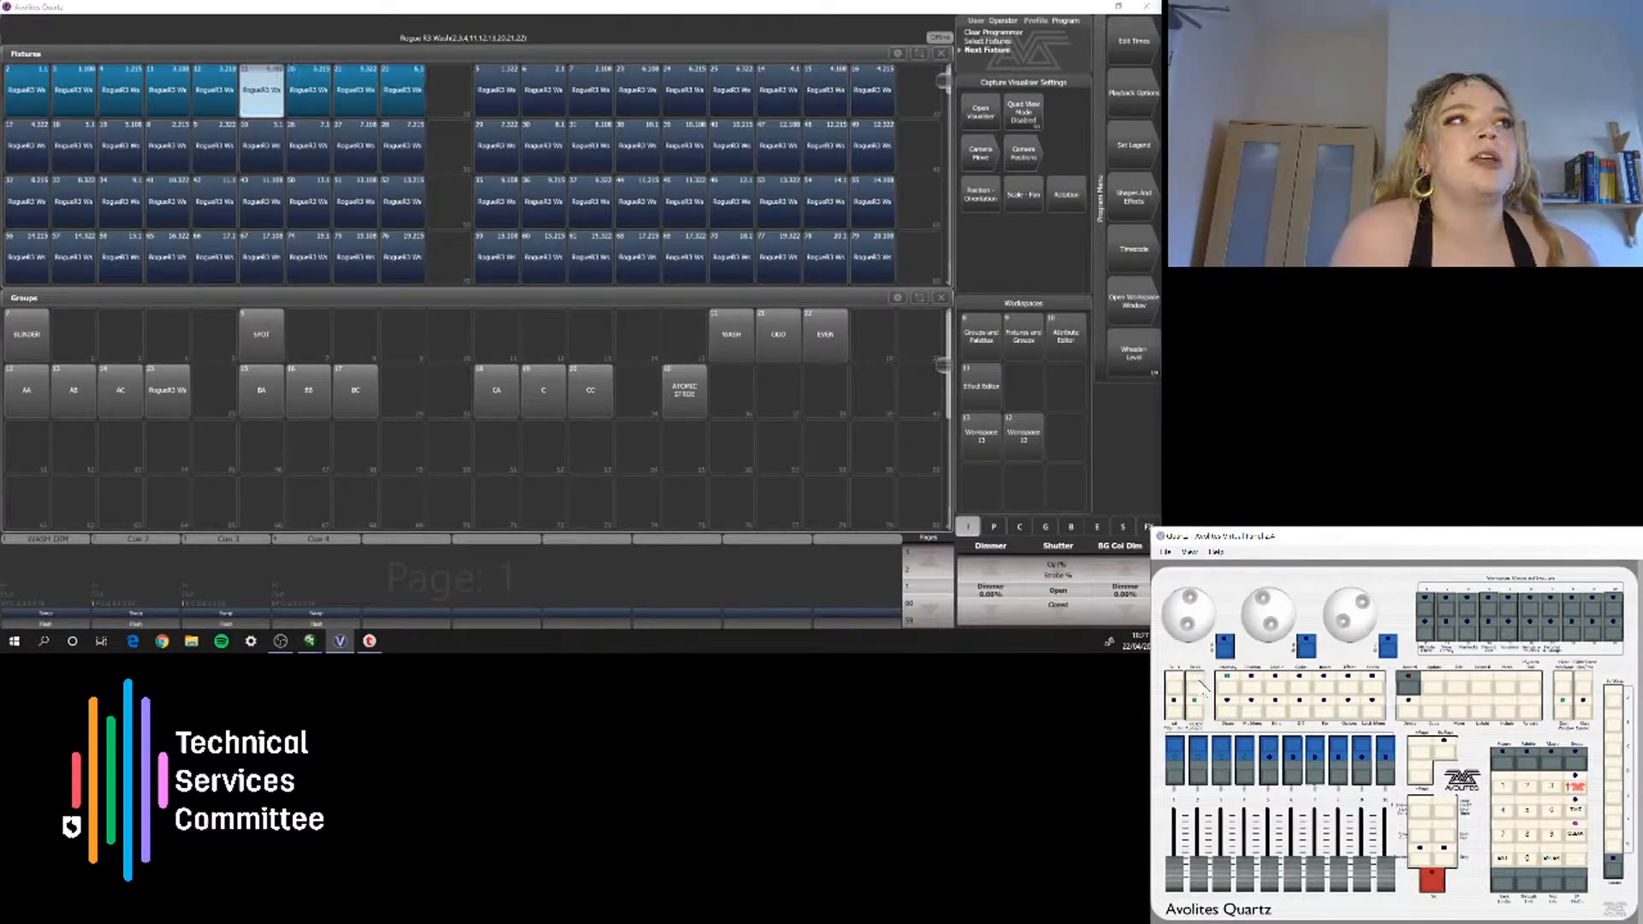
{"action": "left_click", "coordinate": [1201, 683]}
{"action": "left_click", "coordinate": [1201, 683]}
{"action": "left_click", "coordinate": [1201, 683]}
{"action": "left_click", "coordinate": [1201, 683]}
{"action": "left_click", "coordinate": [1201, 683]}
{"action": "left_click", "coordinate": [1201, 683]}
{"action": "left_click", "coordinate": [1201, 683]}
{"action": "left_click", "coordinate": [1201, 683]}
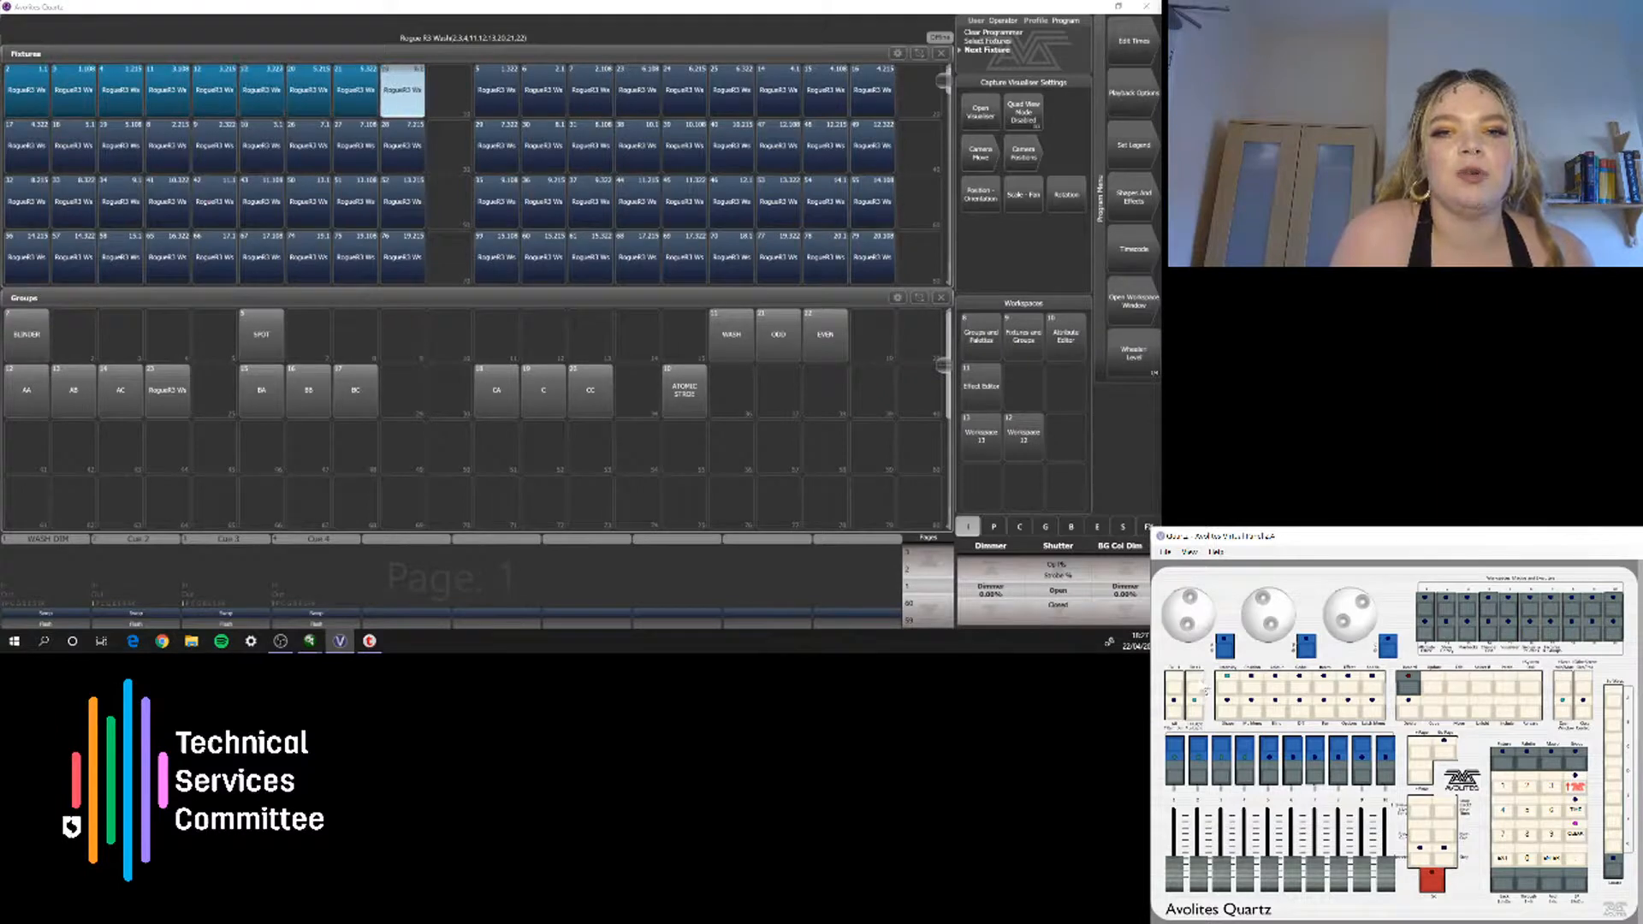
{"action": "left_click", "coordinate": [1202, 686]}
{"action": "left_click", "coordinate": [1203, 687]}
{"action": "double_click", "coordinate": [1577, 836]}
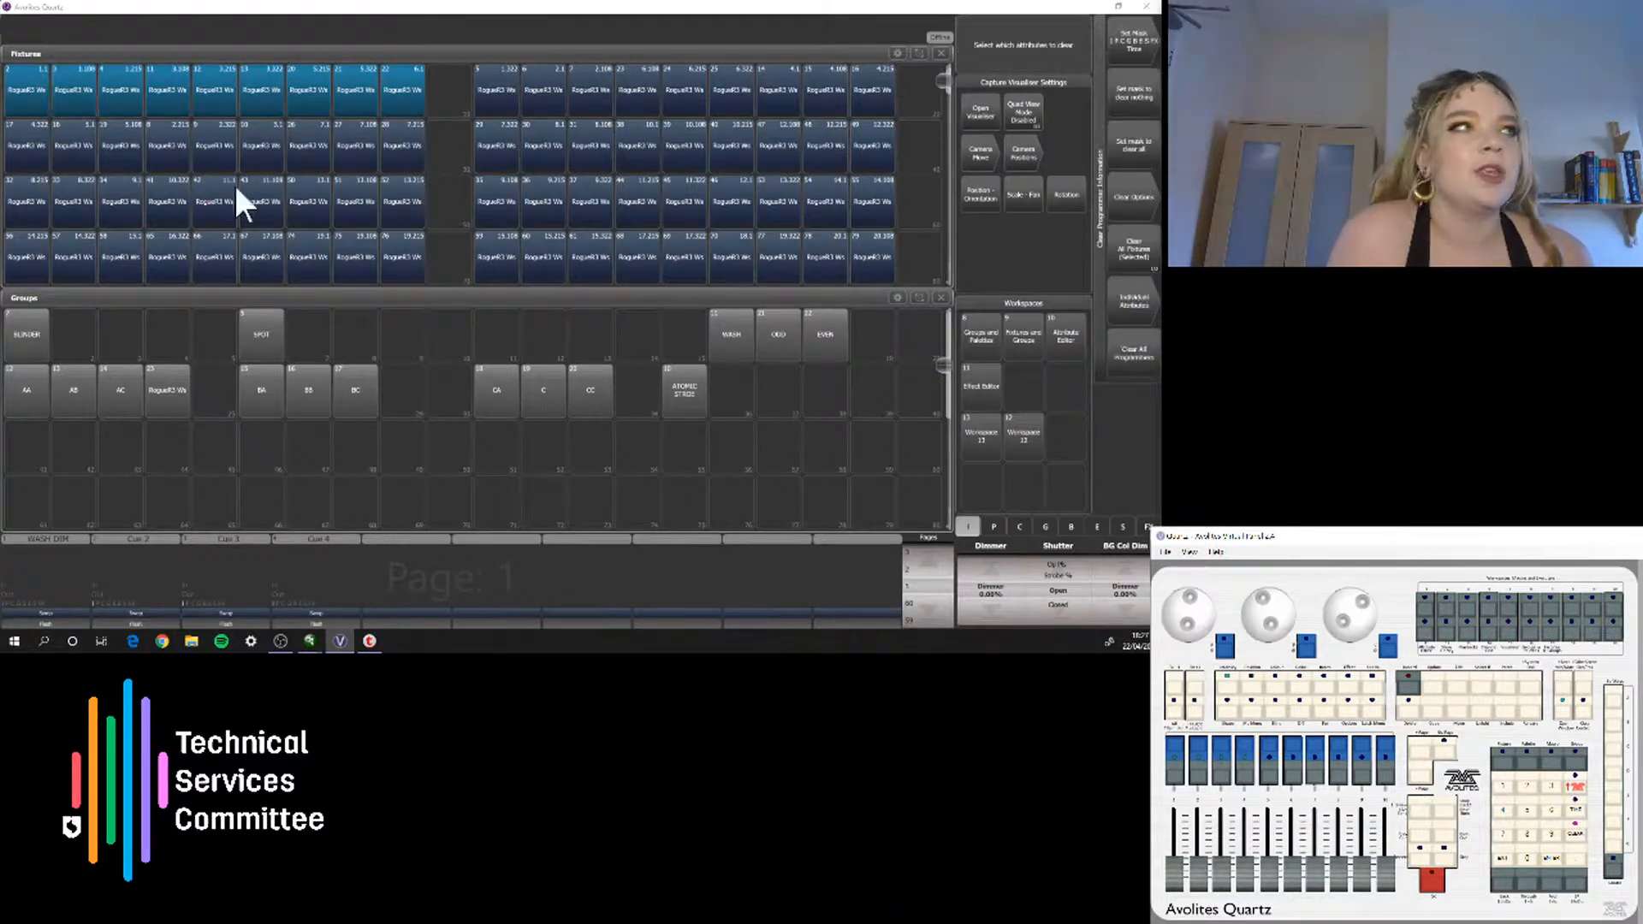
Select the same nine wash fixtures in mirrored pairs from the outside in, starting with 2 and 22 and ending with 12
{"action": "left_click", "coordinate": [17, 103]}
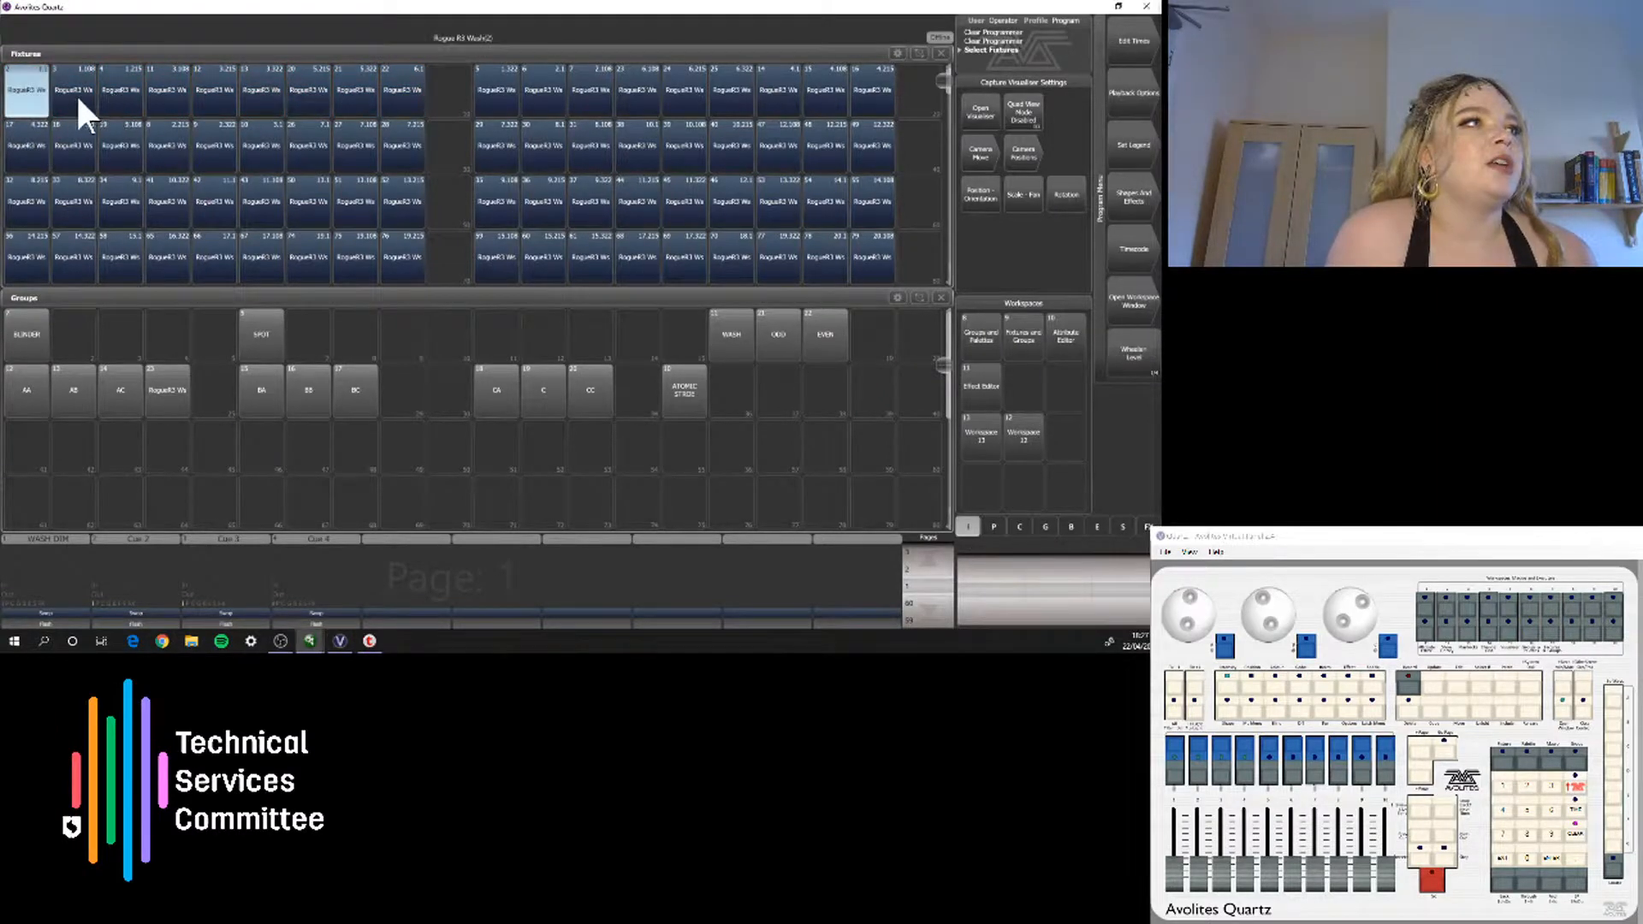
{"action": "left_click", "coordinate": [406, 90]}
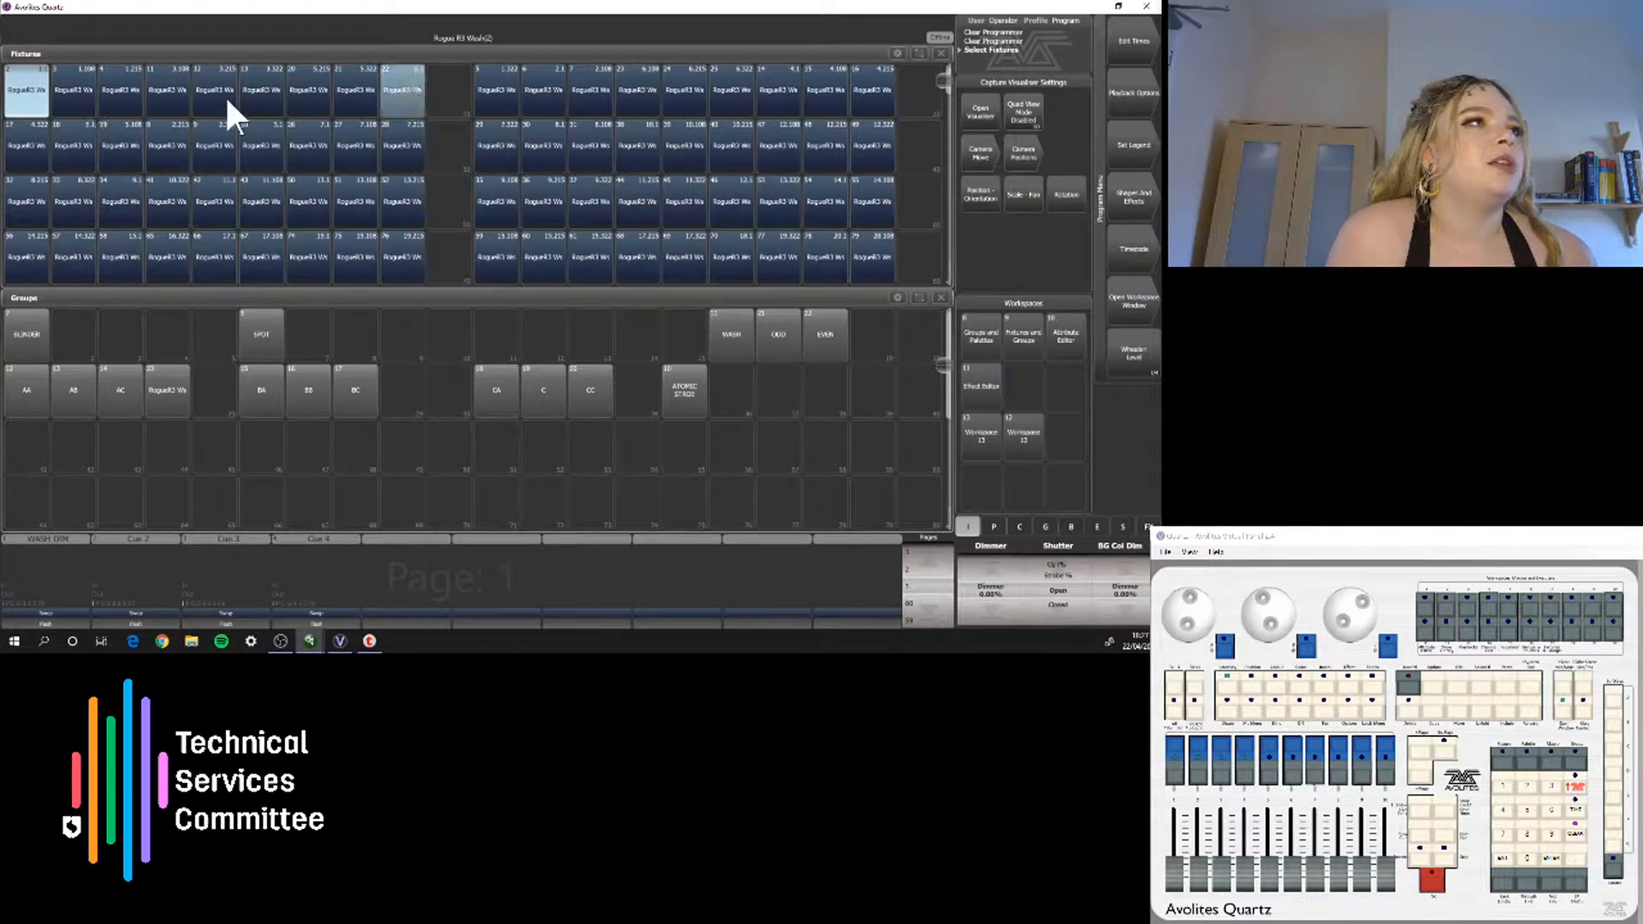
{"action": "left_click", "coordinate": [77, 94]}
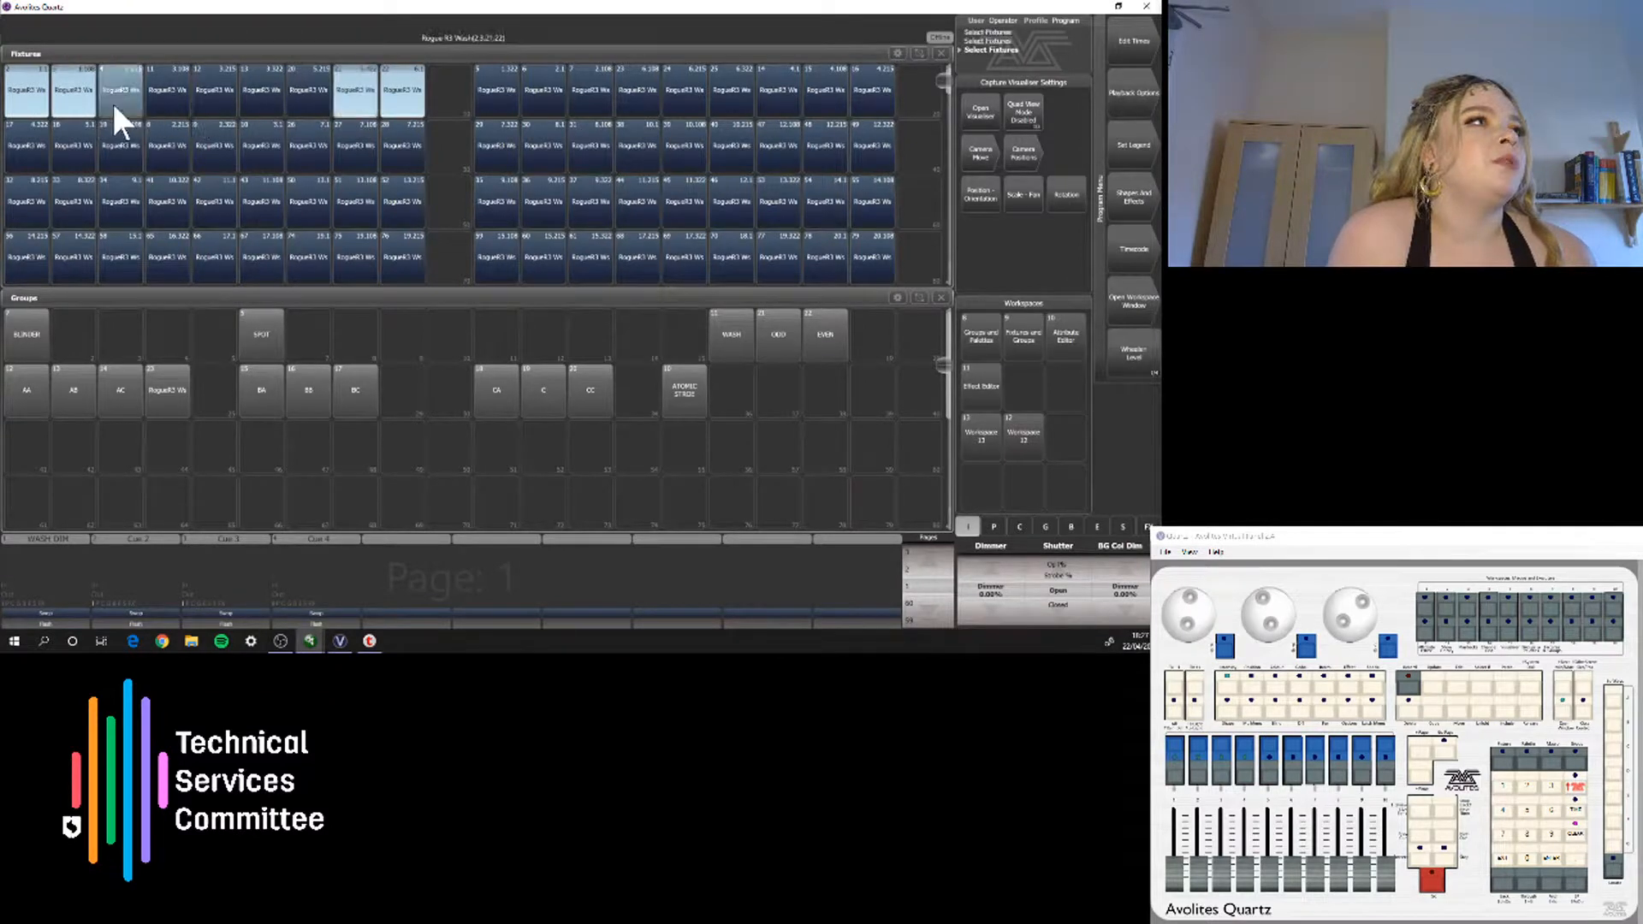
{"action": "left_click", "coordinate": [111, 100]}
{"action": "left_click", "coordinate": [298, 100]}
{"action": "left_click", "coordinate": [243, 101]}
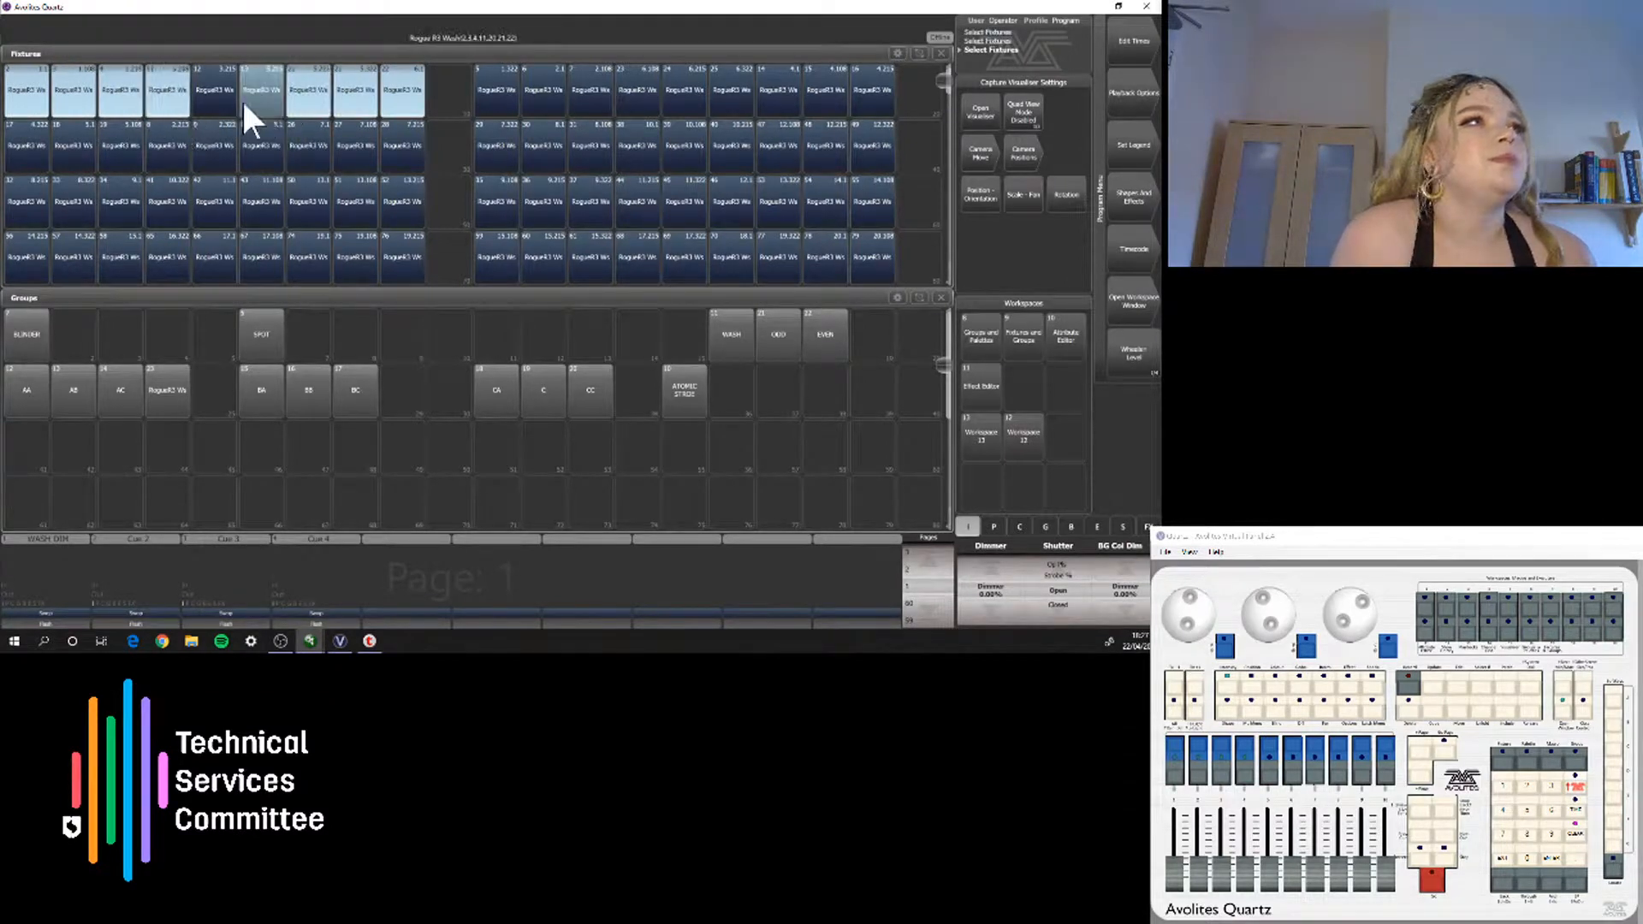
{"action": "left_click", "coordinate": [219, 98]}
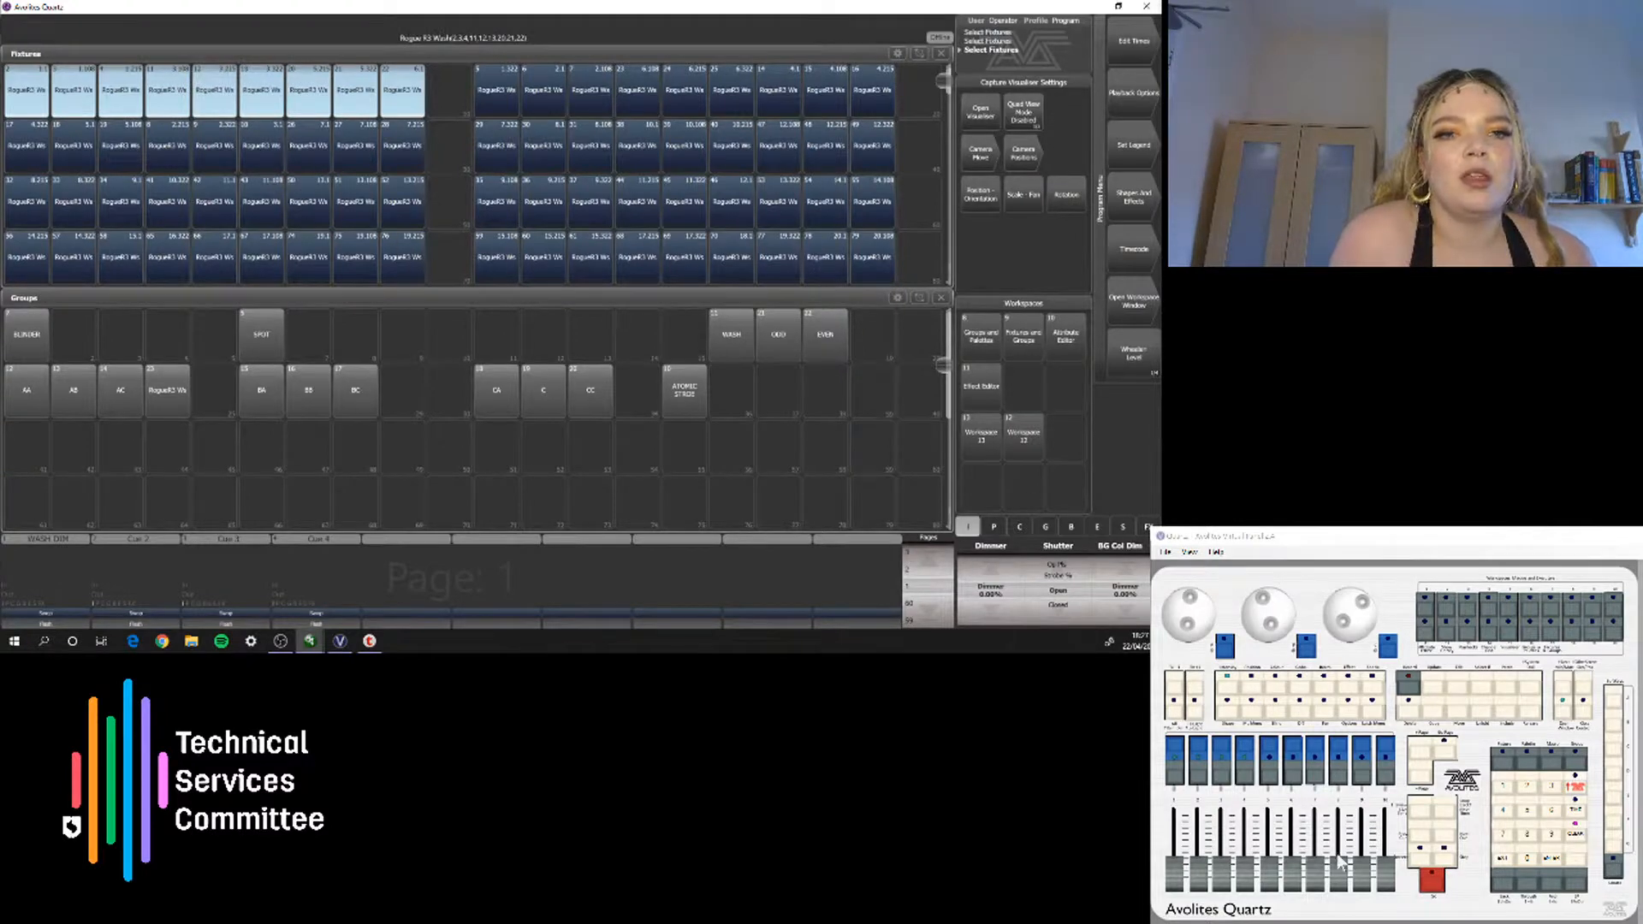
Step through the outside-in selection one fixture at a time with Next Fixture to check its order
{"action": "left_click", "coordinate": [1195, 710]}
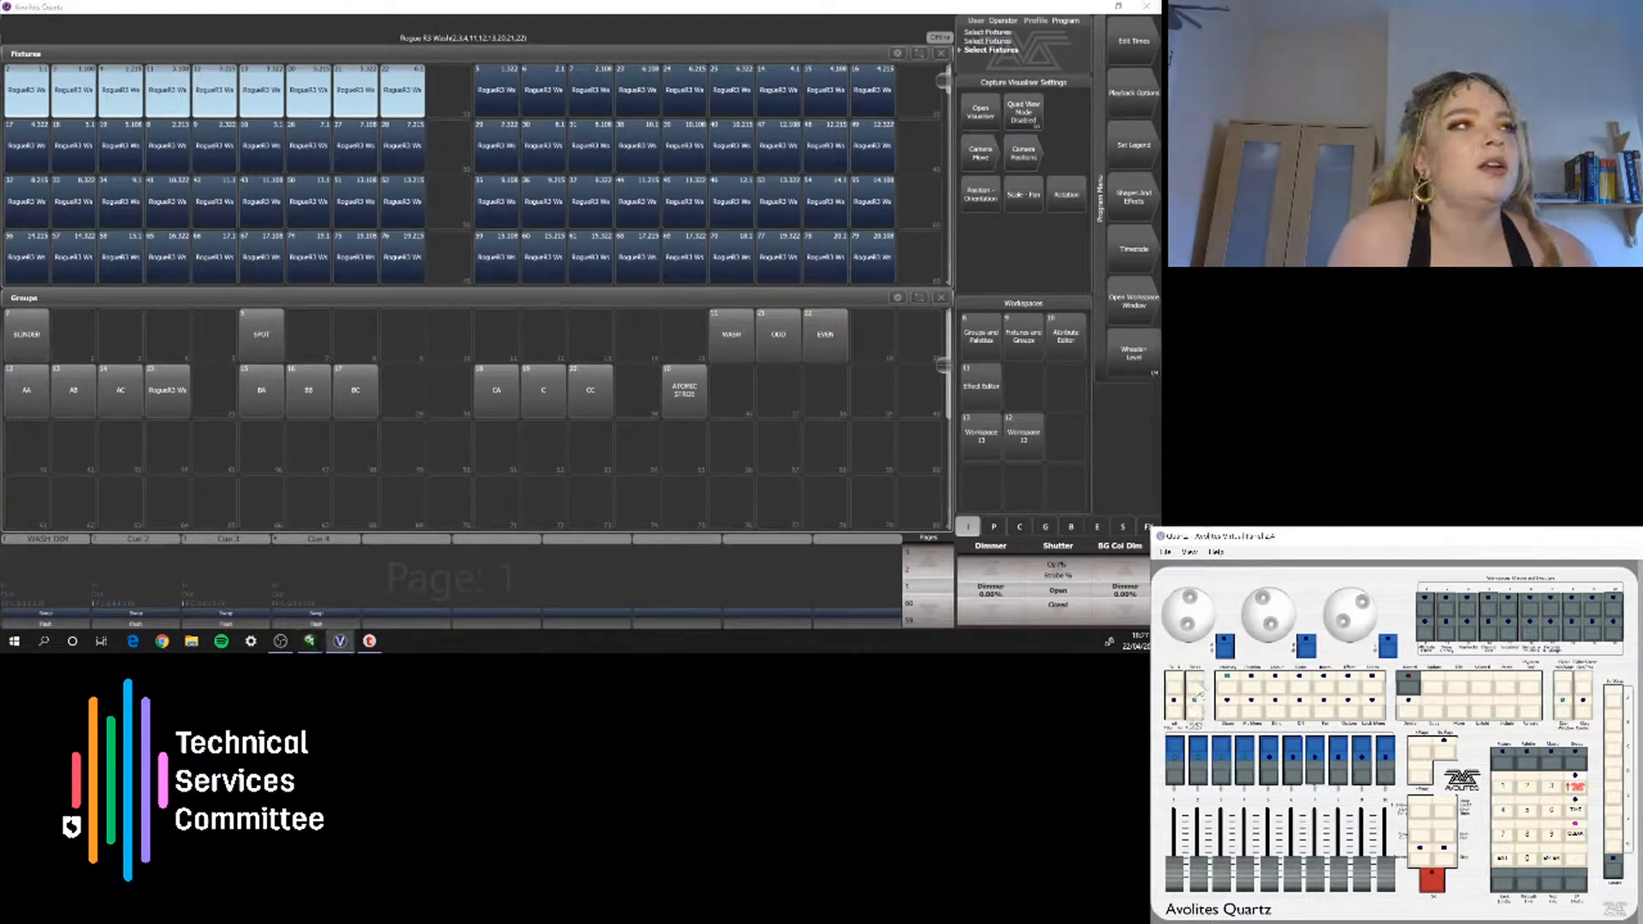
{"action": "left_click", "coordinate": [1199, 692]}
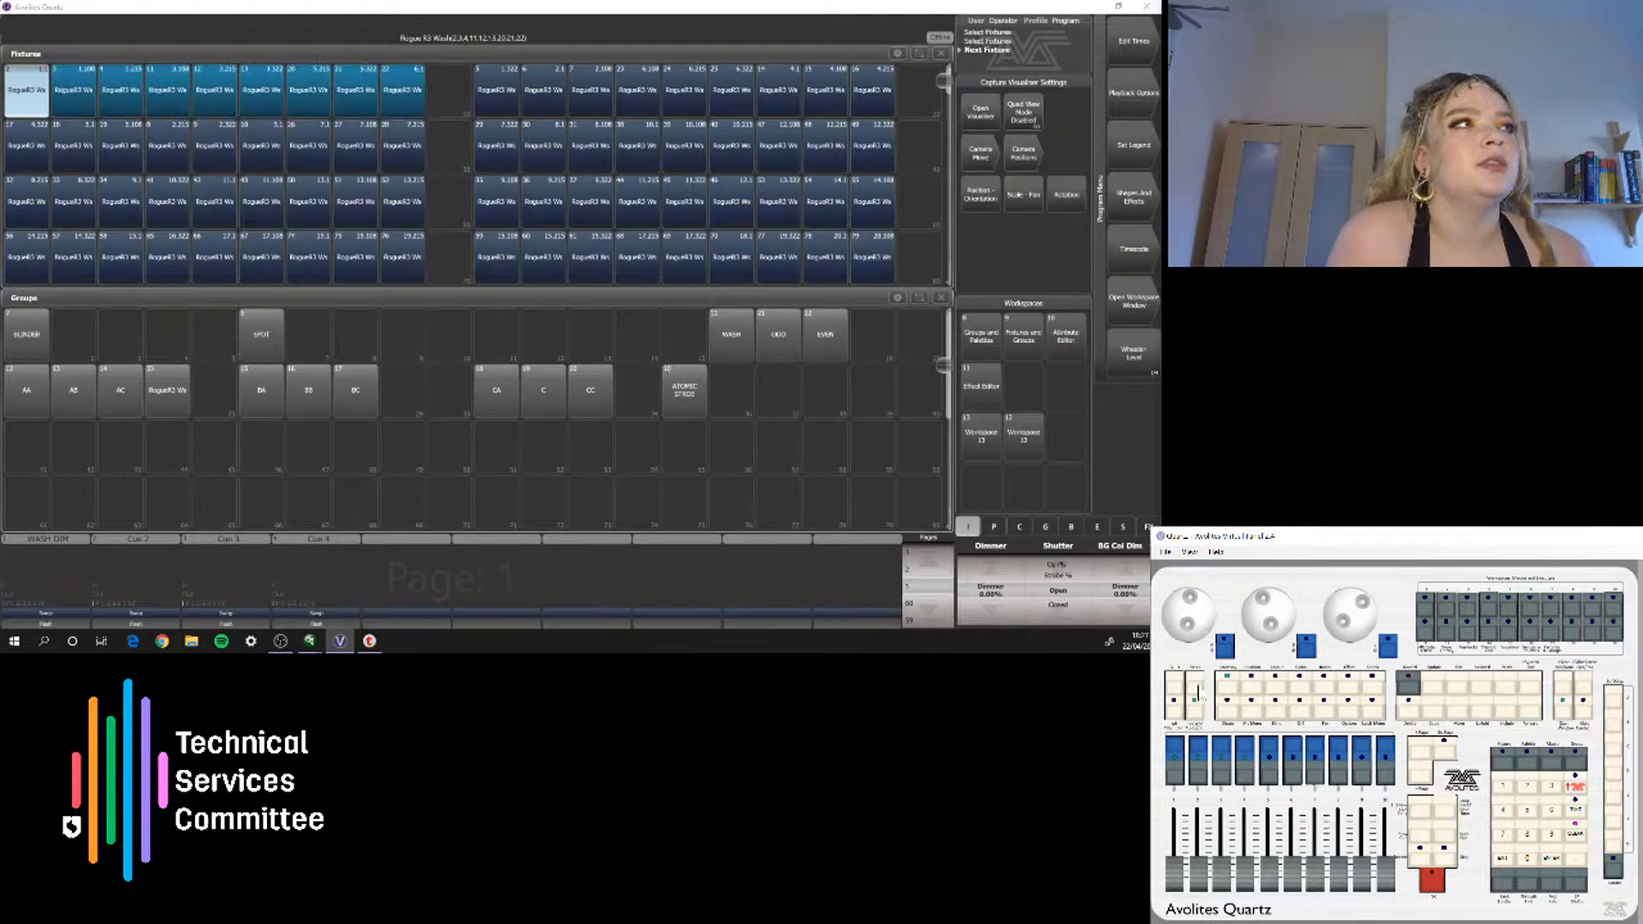
{"action": "left_click", "coordinate": [1199, 692]}
{"action": "left_click", "coordinate": [1199, 691]}
{"action": "left_click", "coordinate": [1199, 691]}
{"action": "left_click", "coordinate": [1199, 692]}
{"action": "left_click", "coordinate": [1199, 692]}
{"action": "left_click", "coordinate": [1198, 692]}
{"action": "left_click", "coordinate": [1198, 692]}
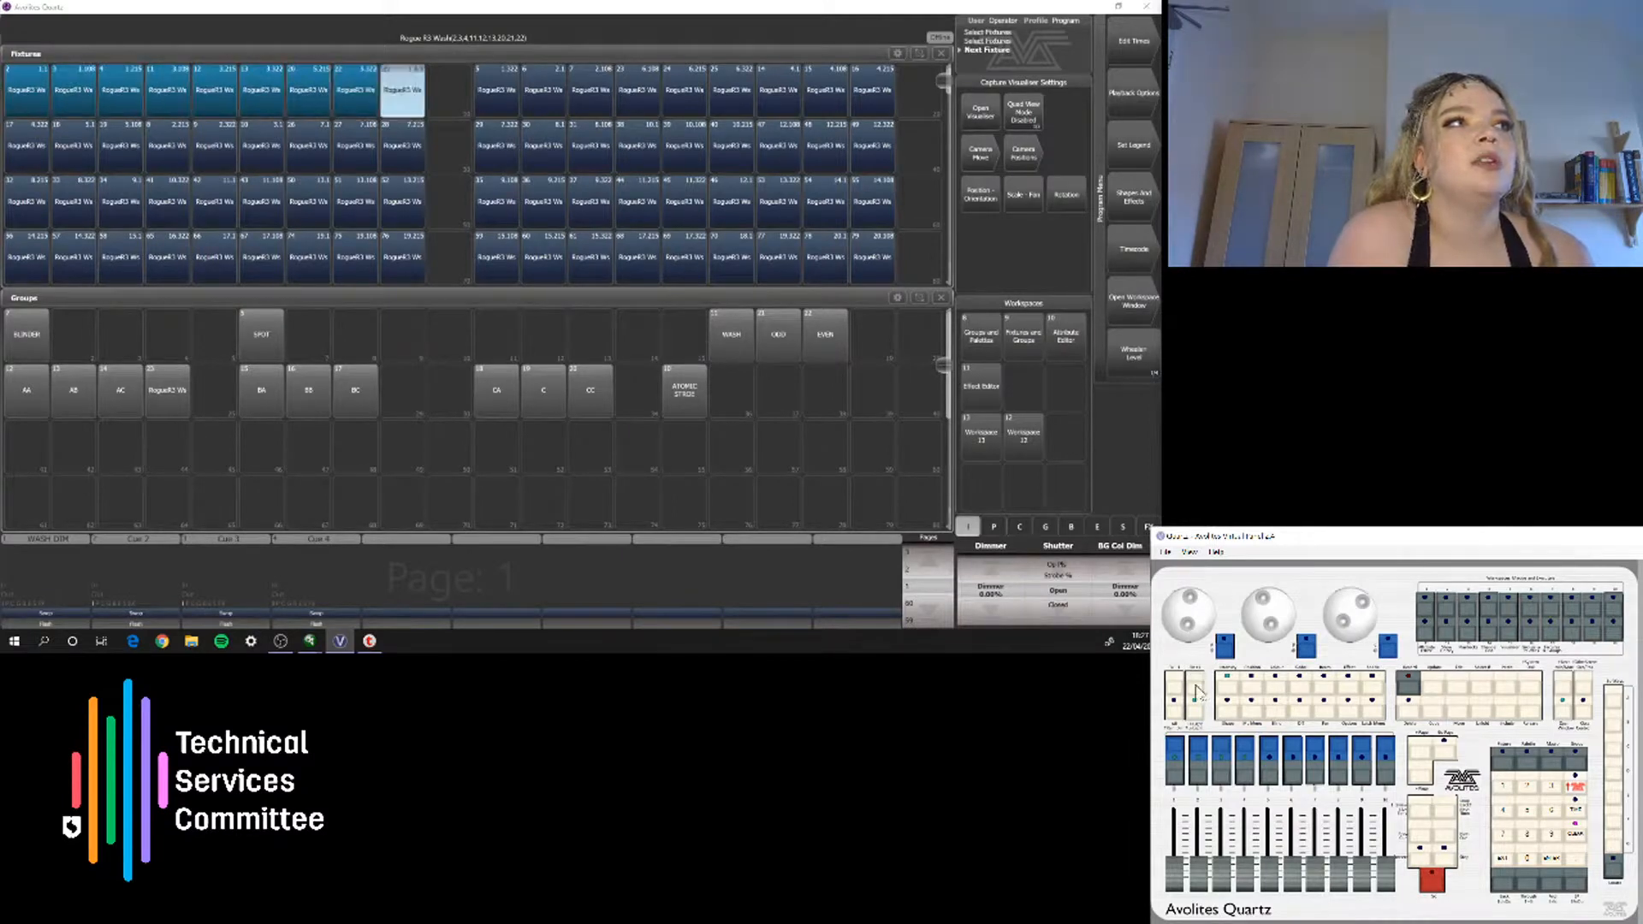
{"action": "left_click", "coordinate": [1198, 692]}
{"action": "left_click", "coordinate": [1198, 692]}
{"action": "left_click", "coordinate": [1198, 692]}
{"action": "left_click", "coordinate": [1199, 691]}
{"action": "left_click", "coordinate": [1198, 691]}
{"action": "left_click", "coordinate": [1199, 691]}
{"action": "left_click", "coordinate": [1197, 692]}
{"action": "left_click", "coordinate": [1197, 692]}
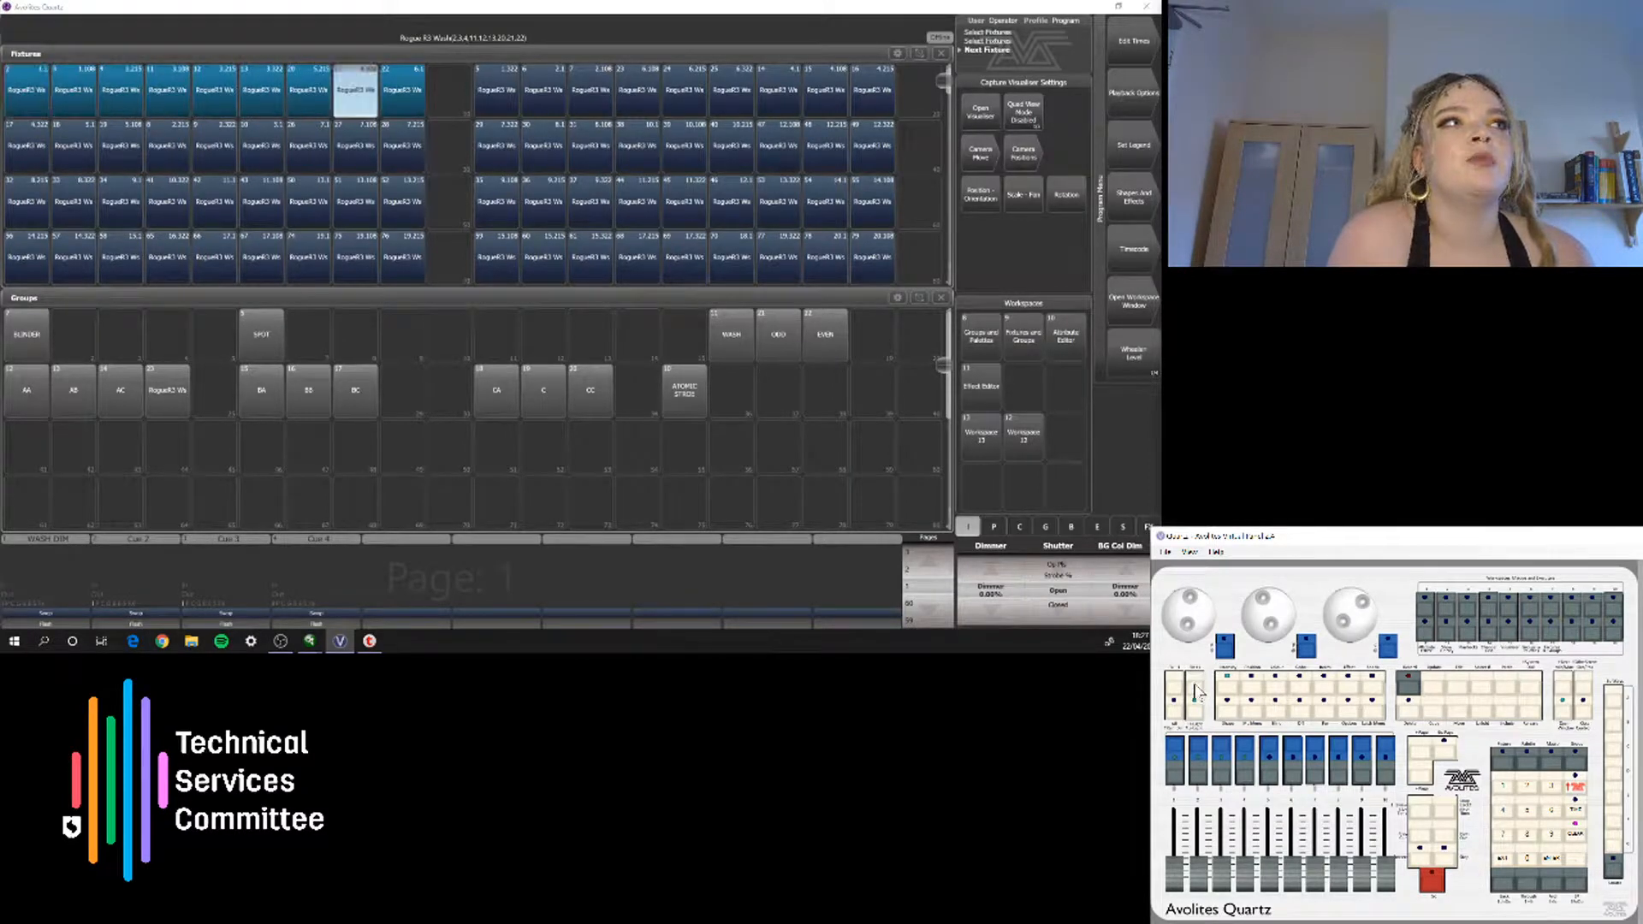